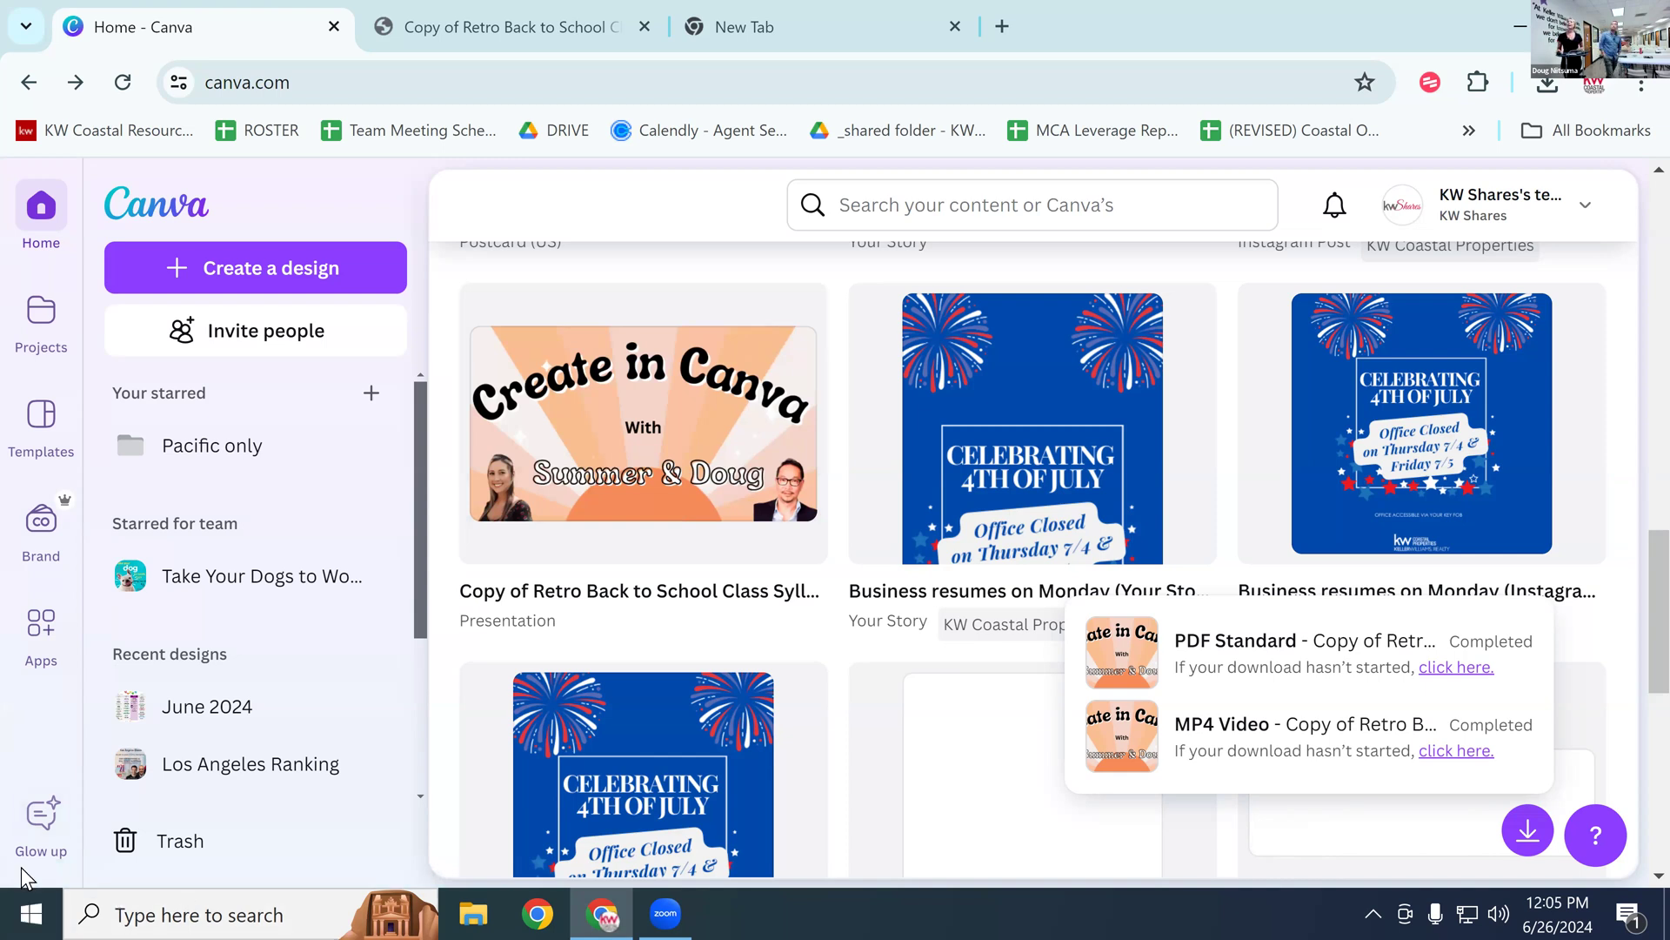
# Step: Start a new blank 1080 × 1080 Instagram Post (Square) design from the Canva home page
pyautogui.scroll(5, 740, 678)
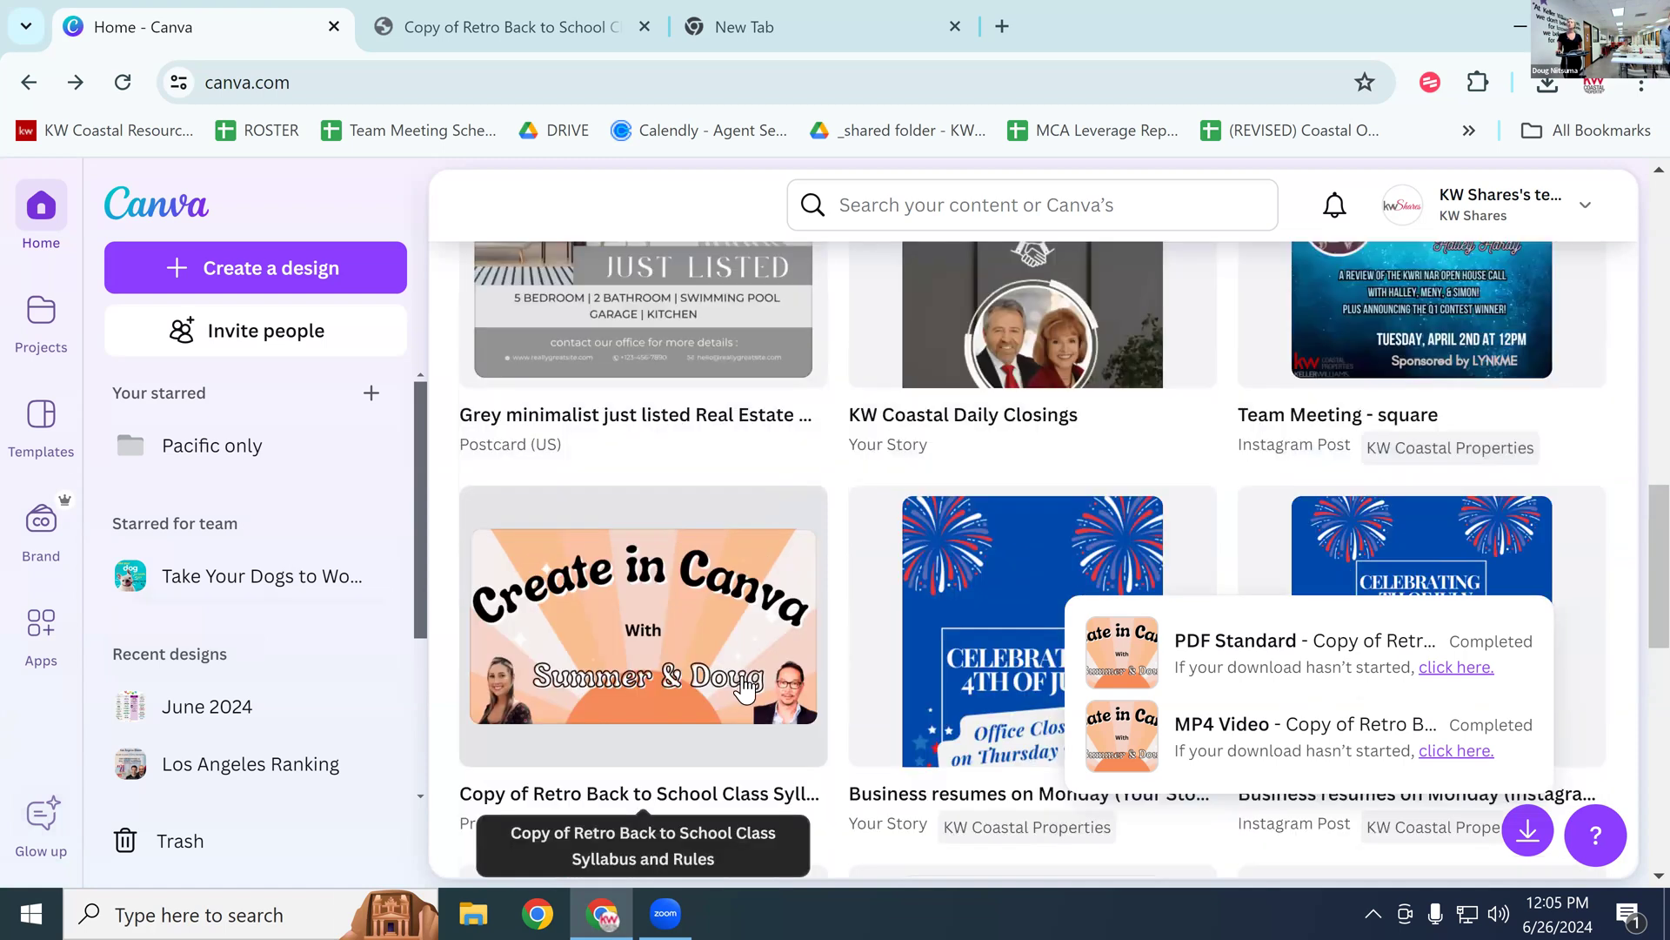
pyautogui.scroll(4, 747, 687)
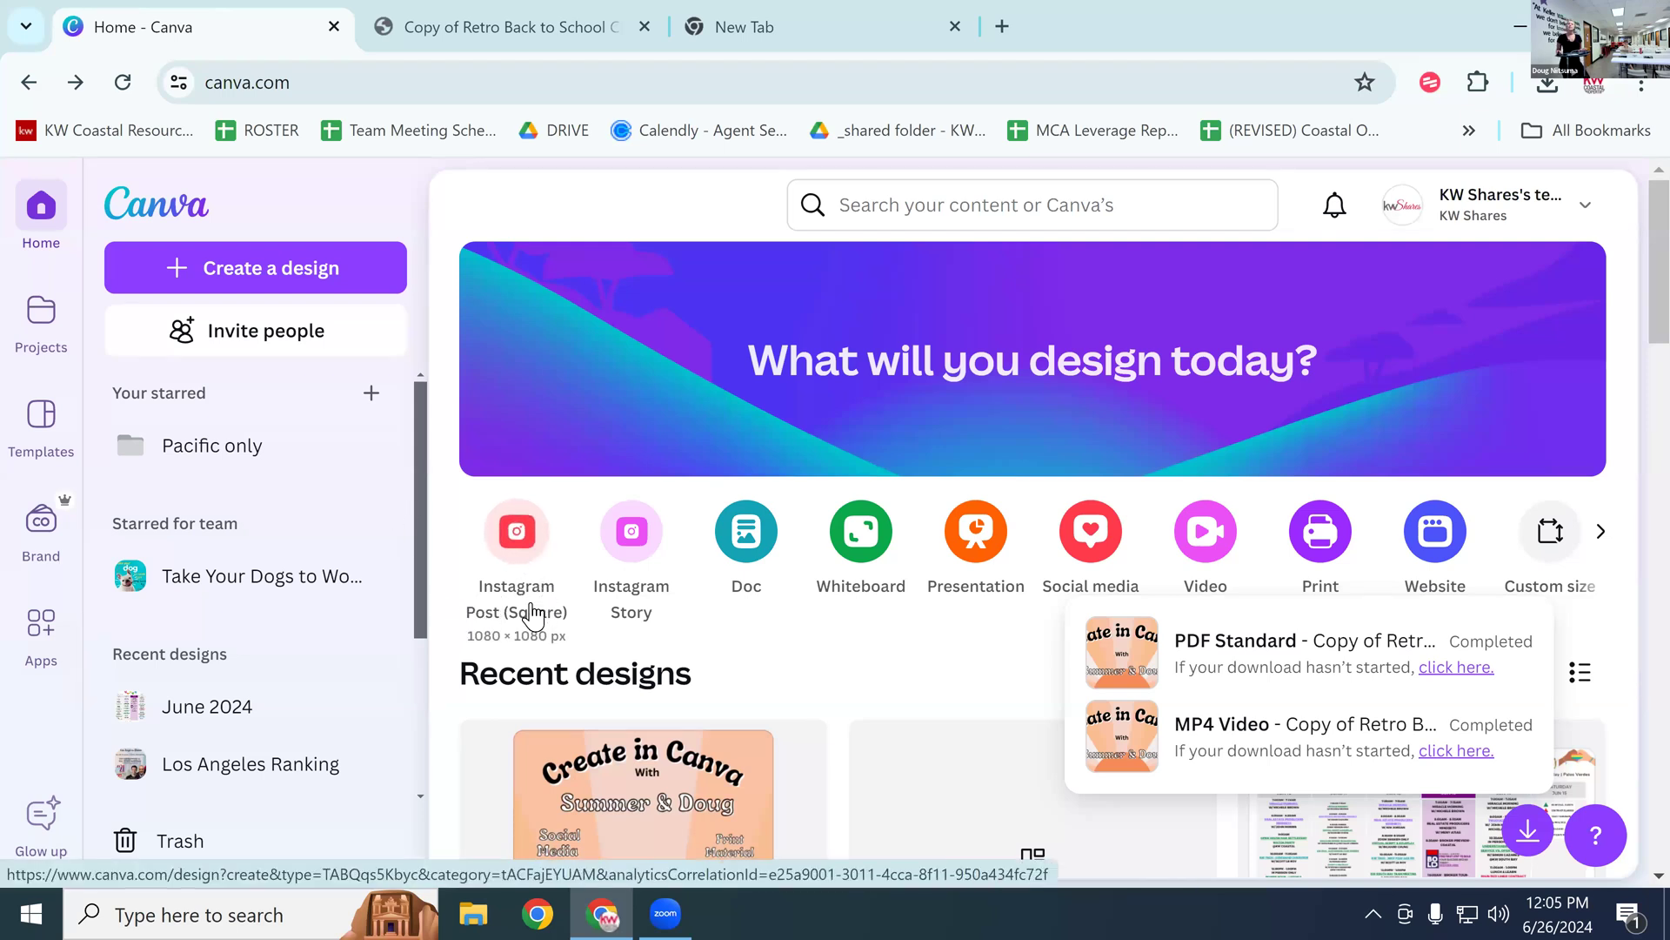
pyautogui.click(516, 576)
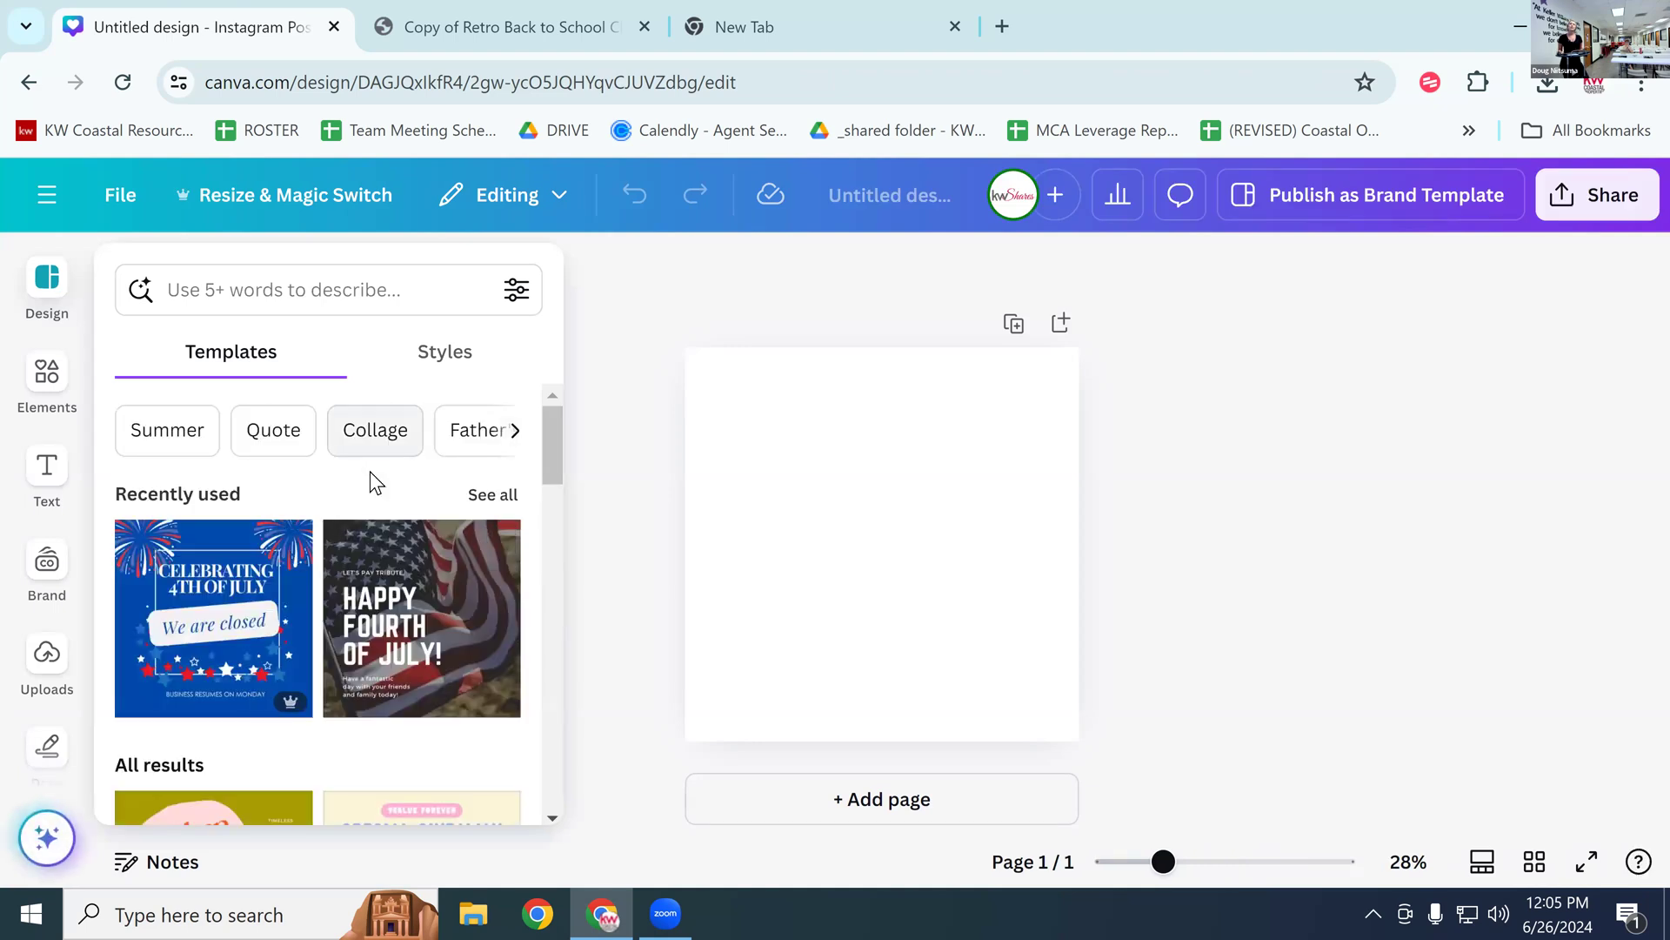
# Step: Search Elements for 'beach' and filter the results to Photos
pyautogui.click(50, 381)
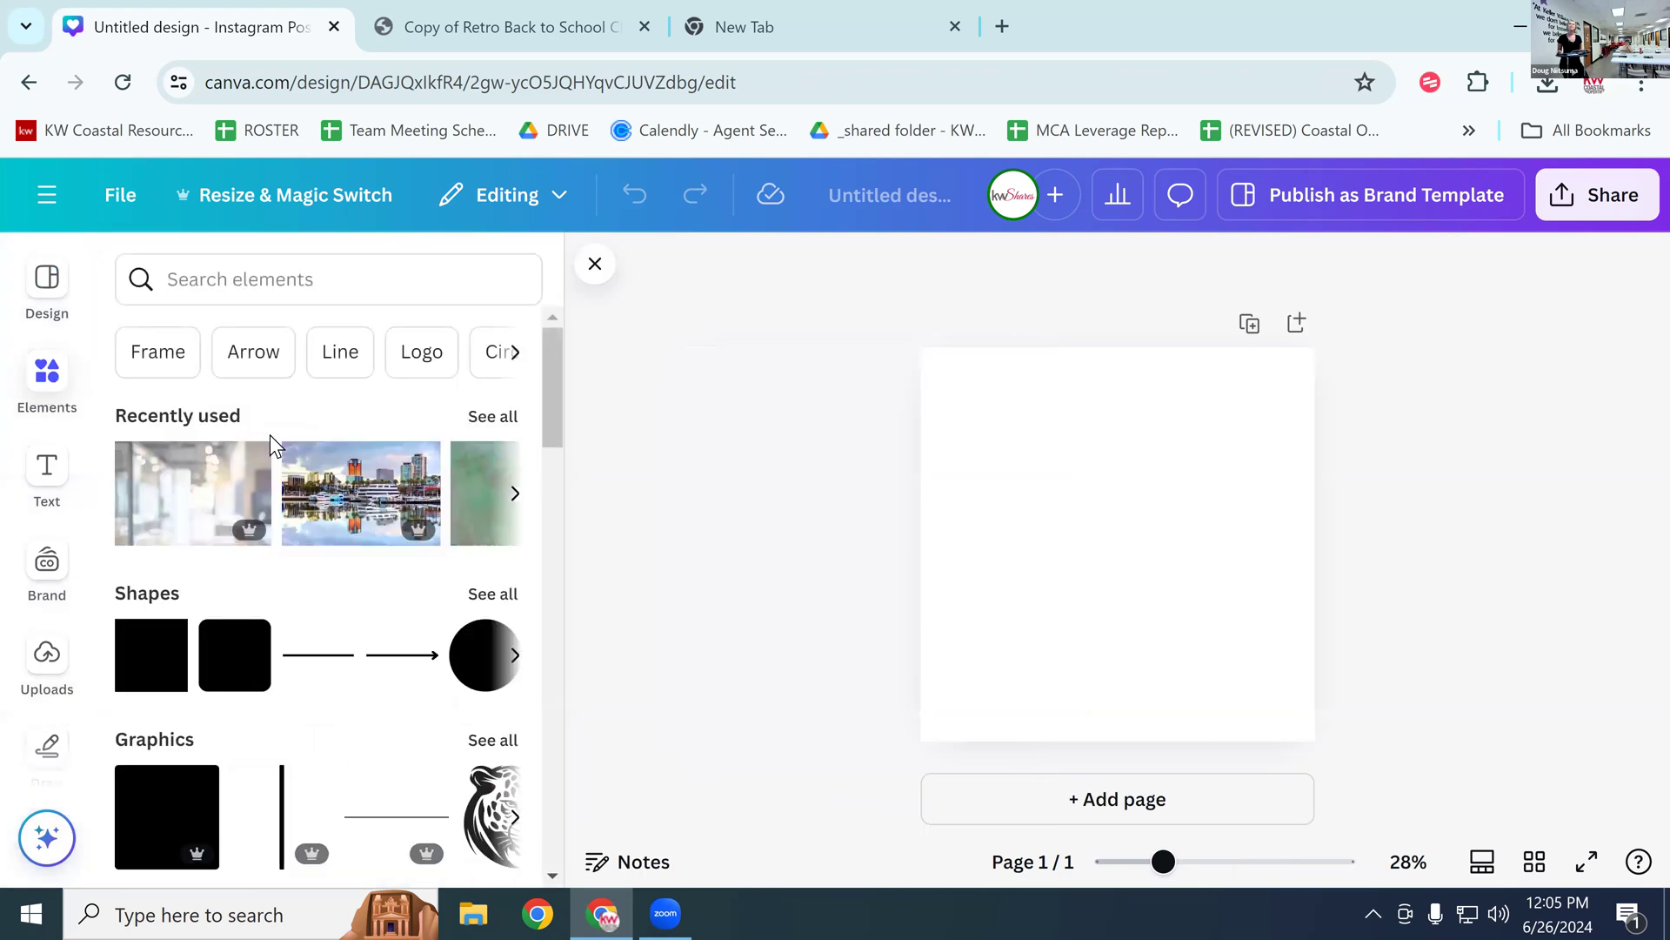
pyautogui.click(214, 293)
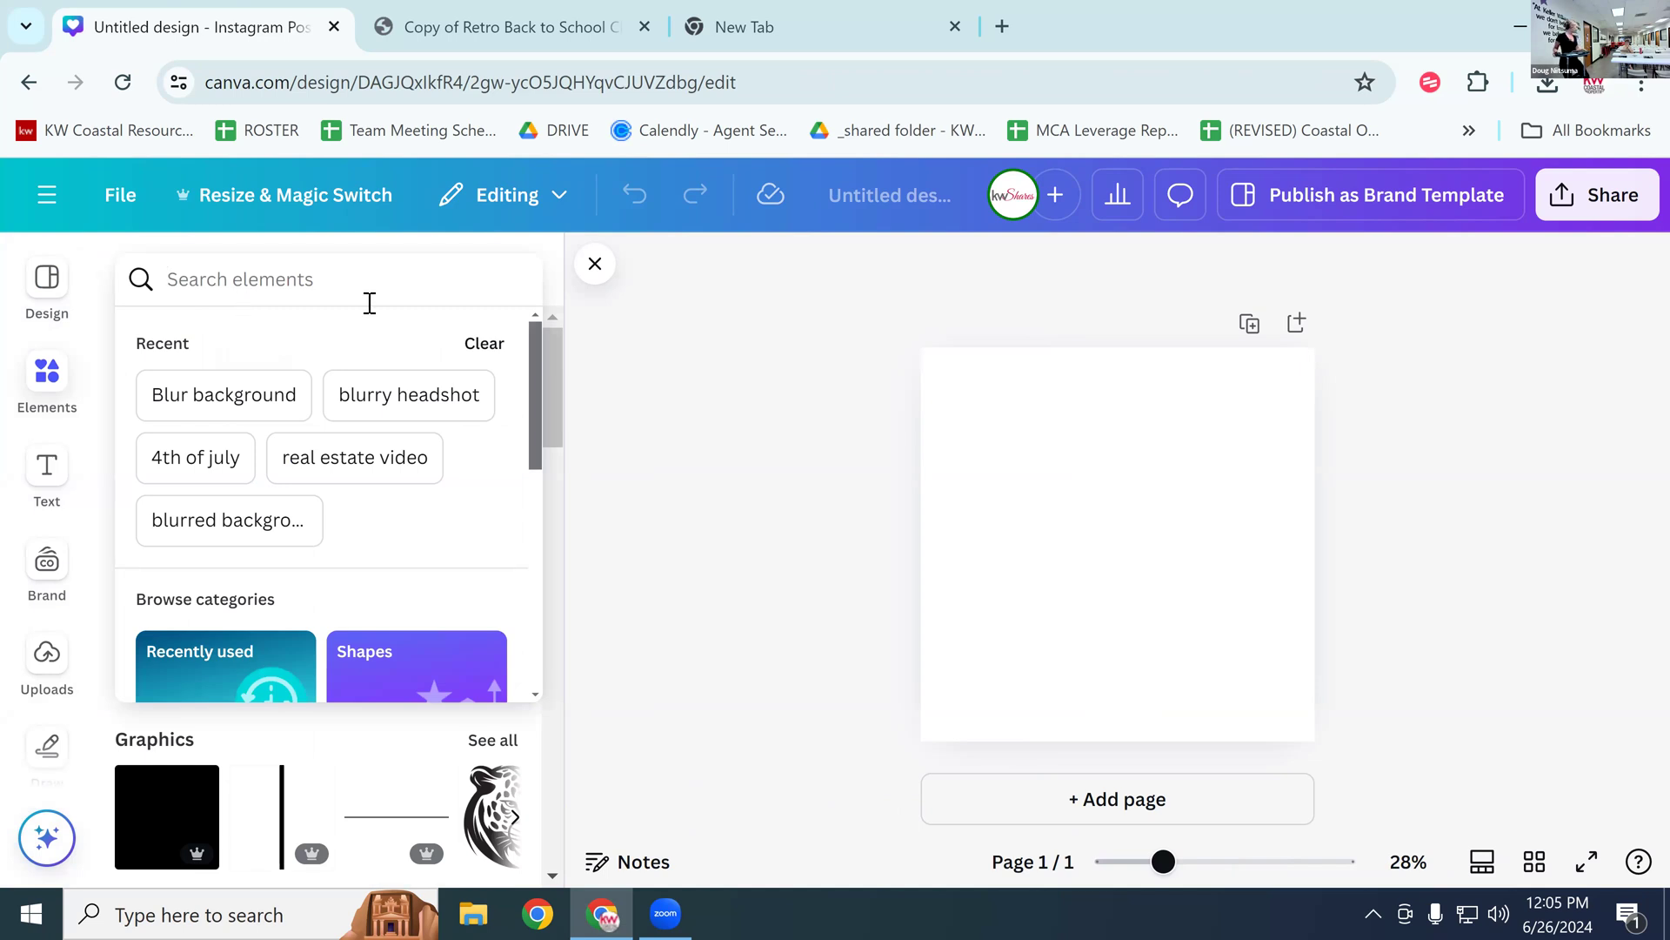
pyautogui.press('Escape')
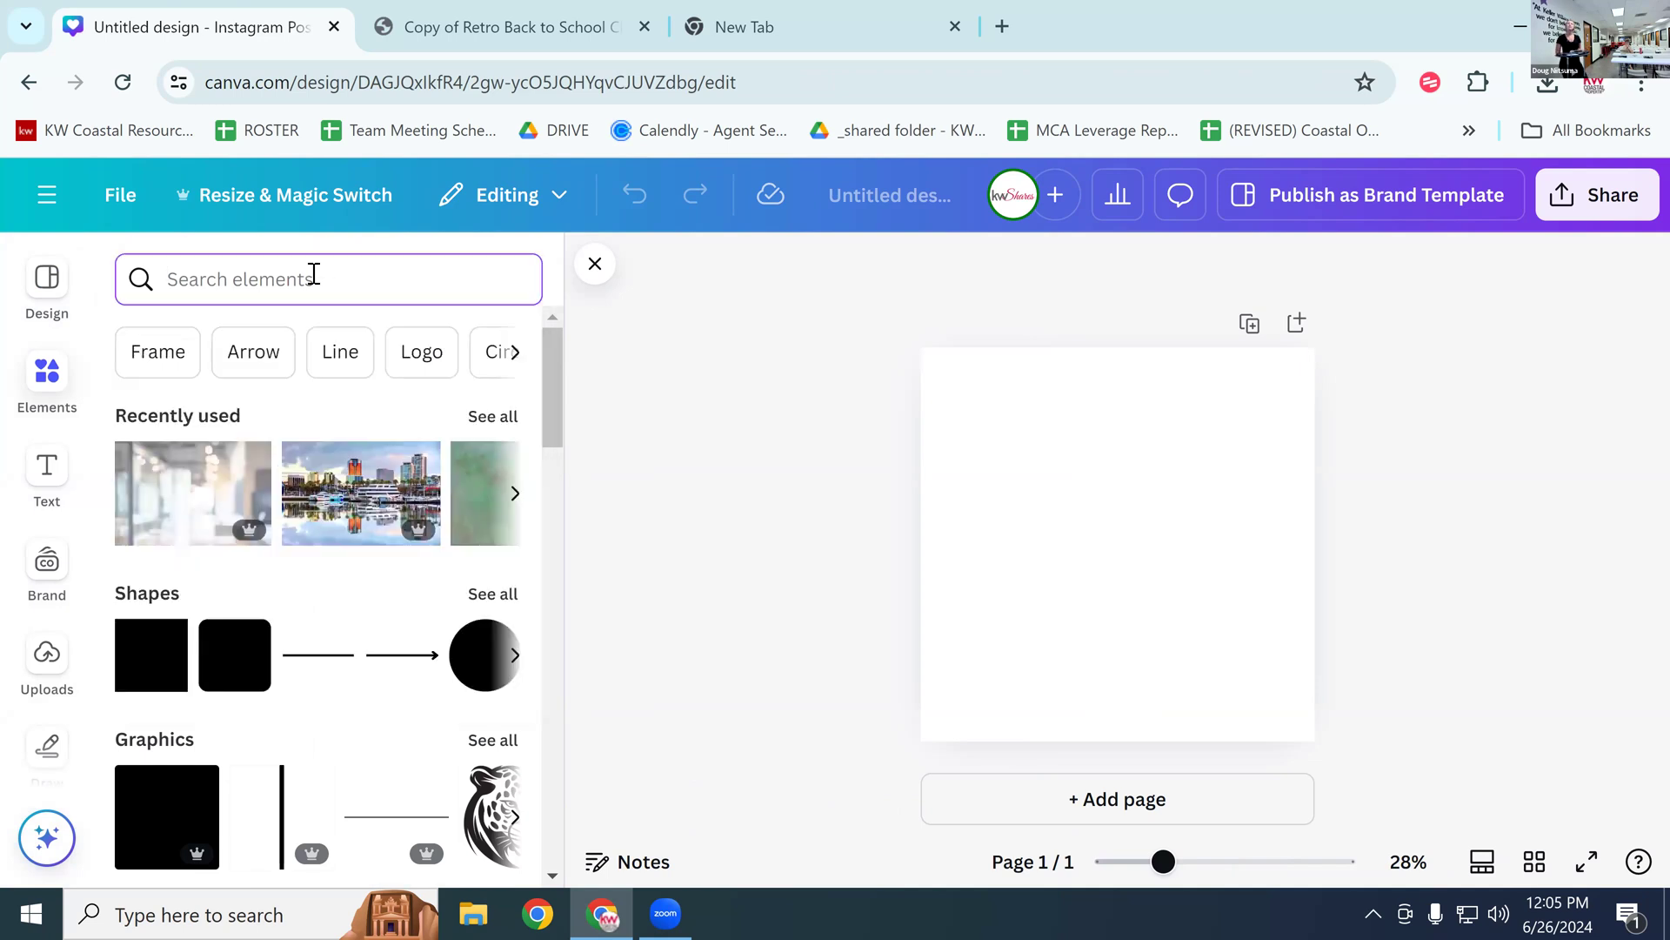
pyautogui.write('beach')
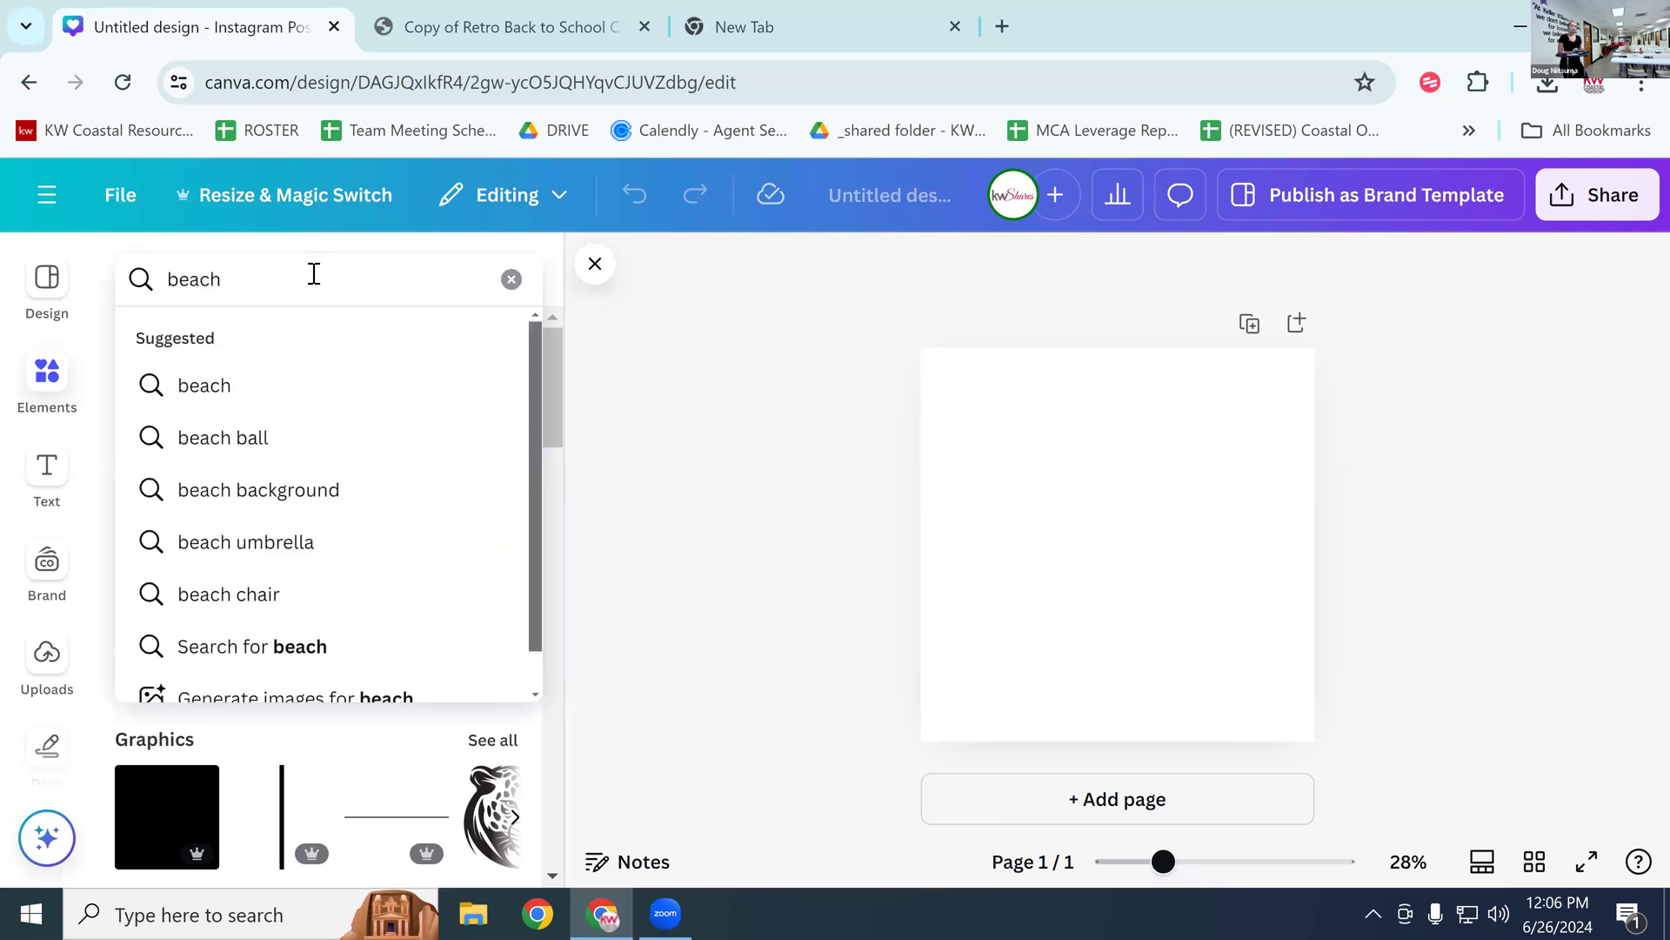
pyautogui.press('Return')
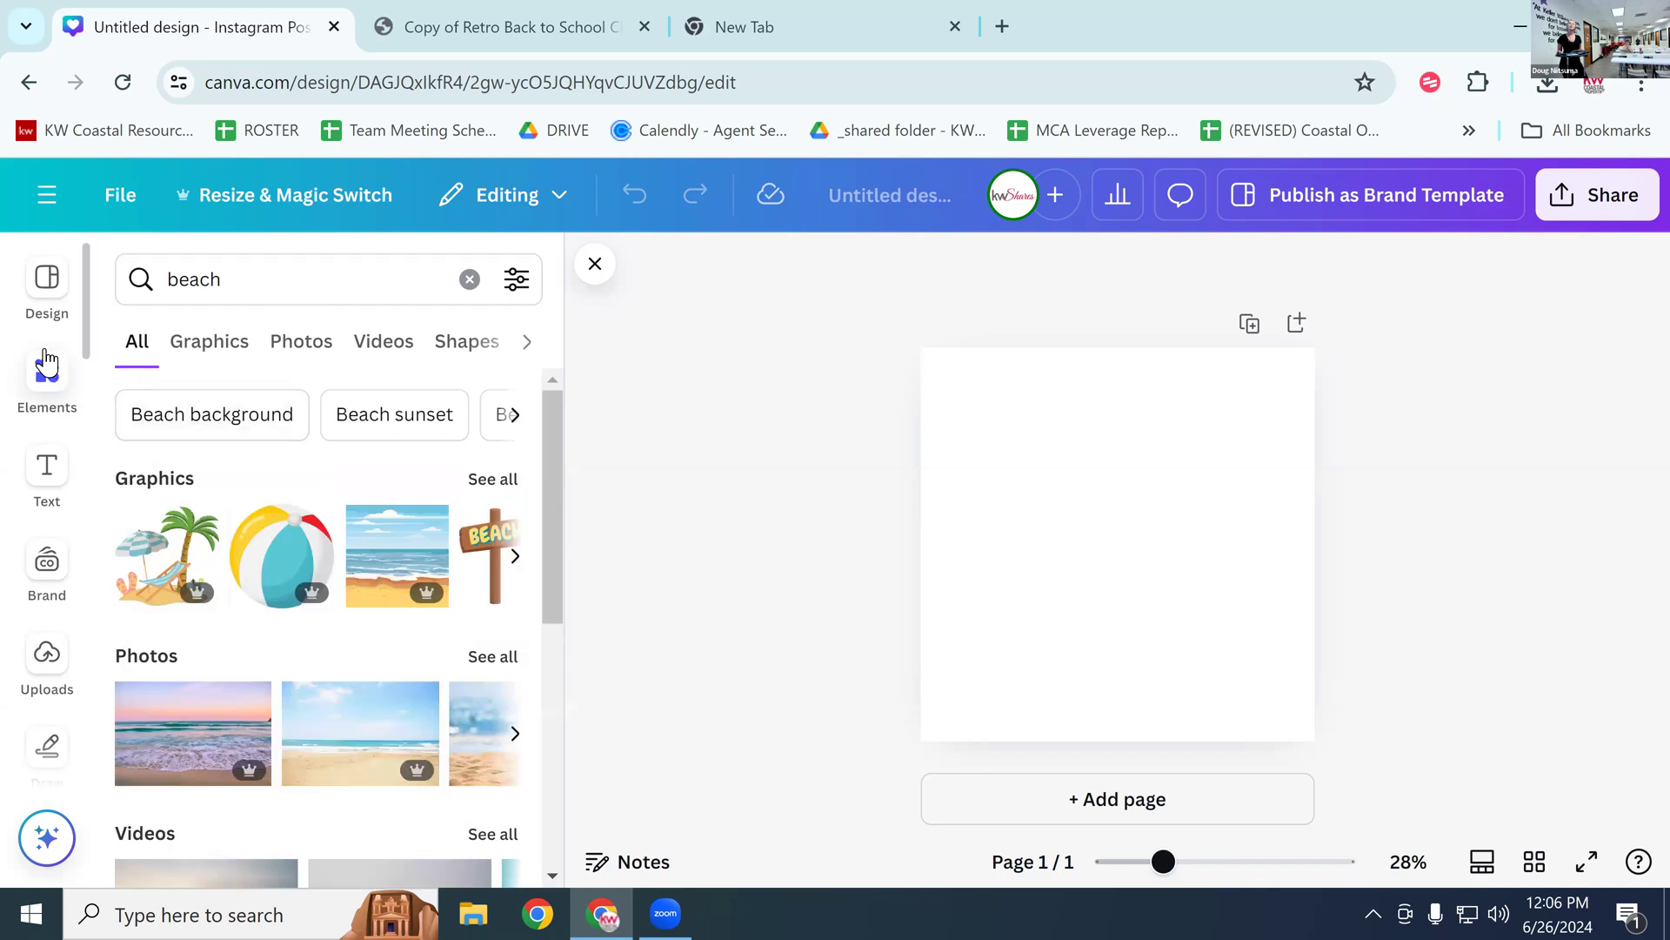
pyautogui.click(286, 349)
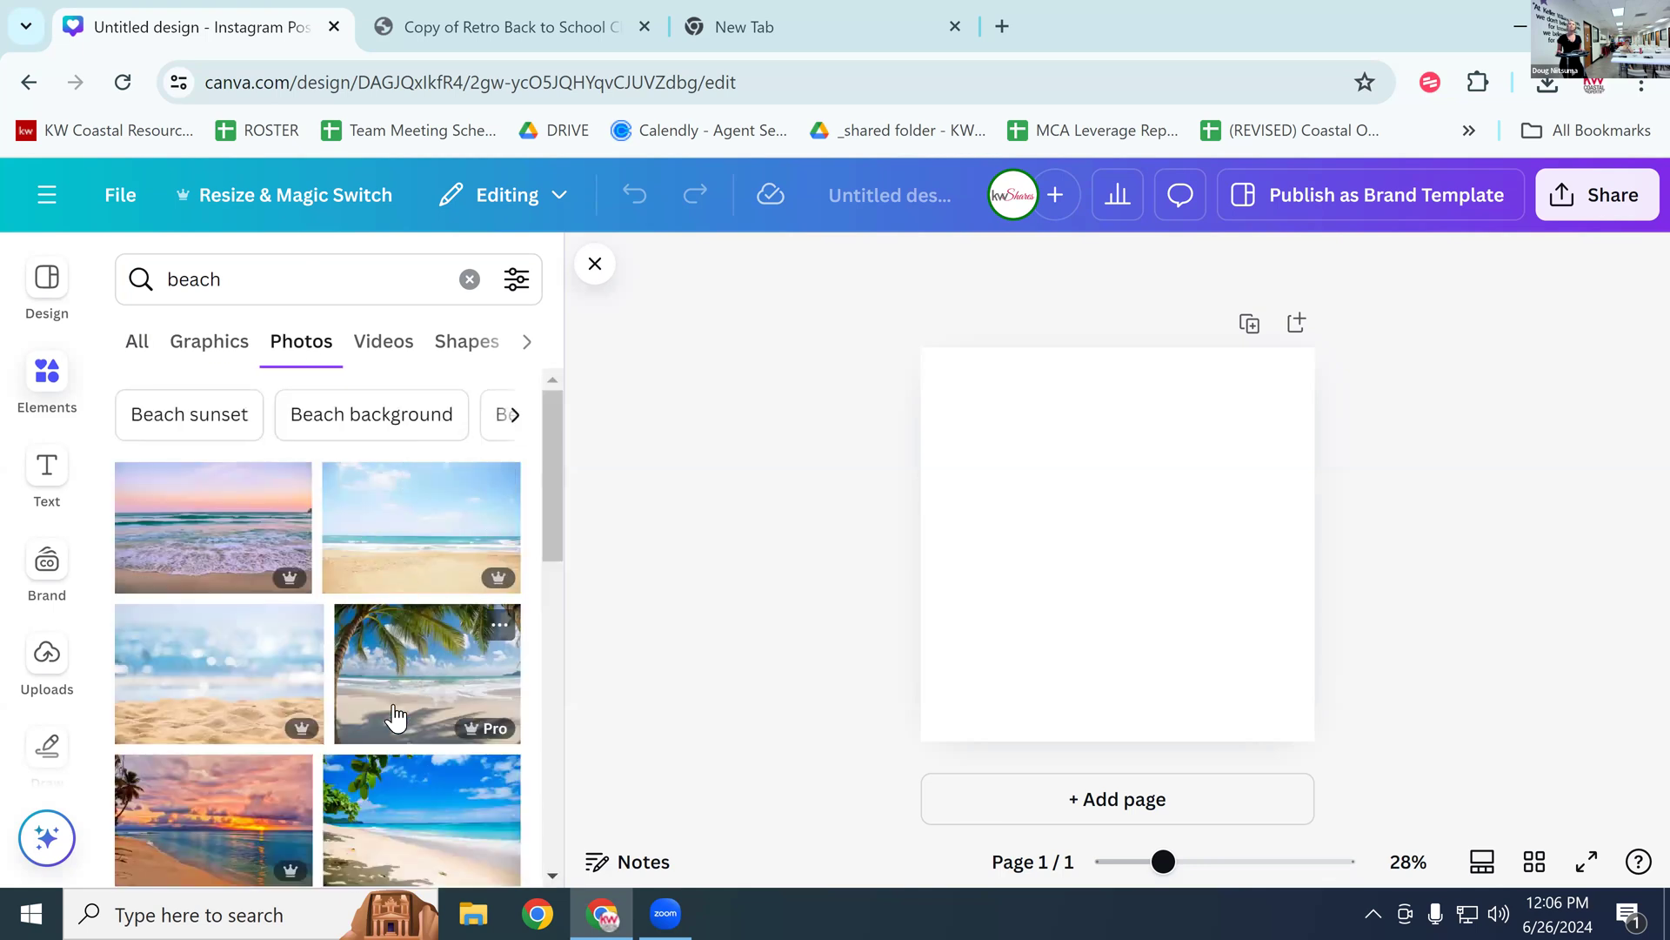
pyautogui.scroll(-1, 348, 674)
pyautogui.scroll(-5, 348, 674)
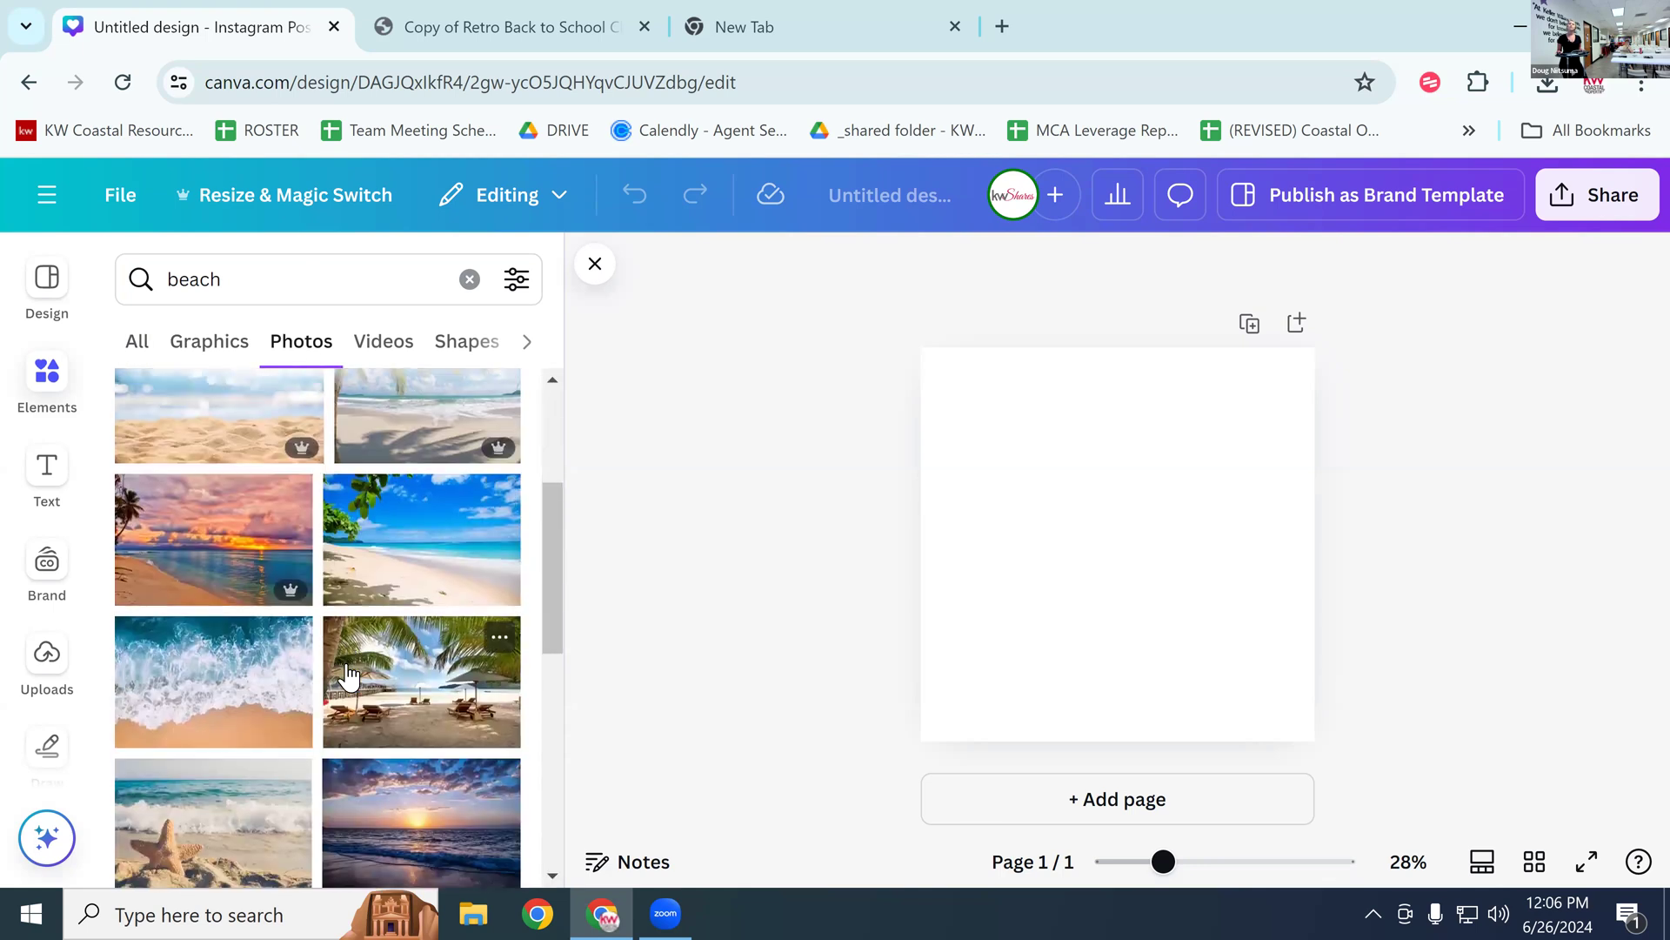
pyautogui.scroll(6, 347, 674)
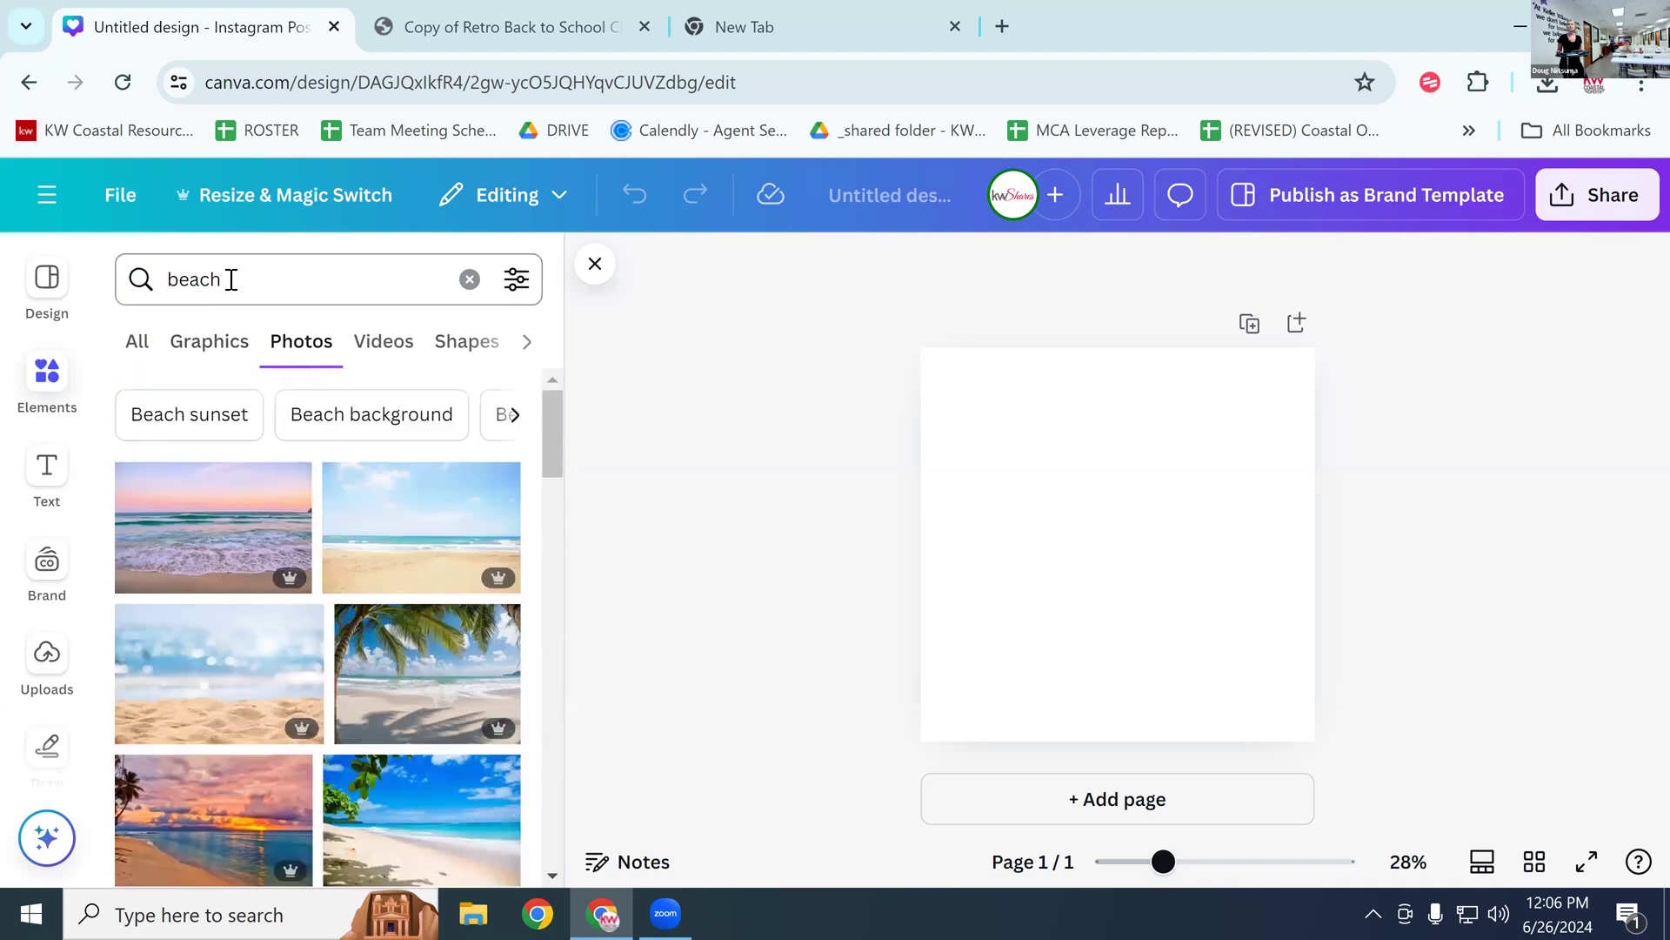
# Step: Add the pastel sunset beach photo and set it as the page background
pyautogui.click(193, 546)
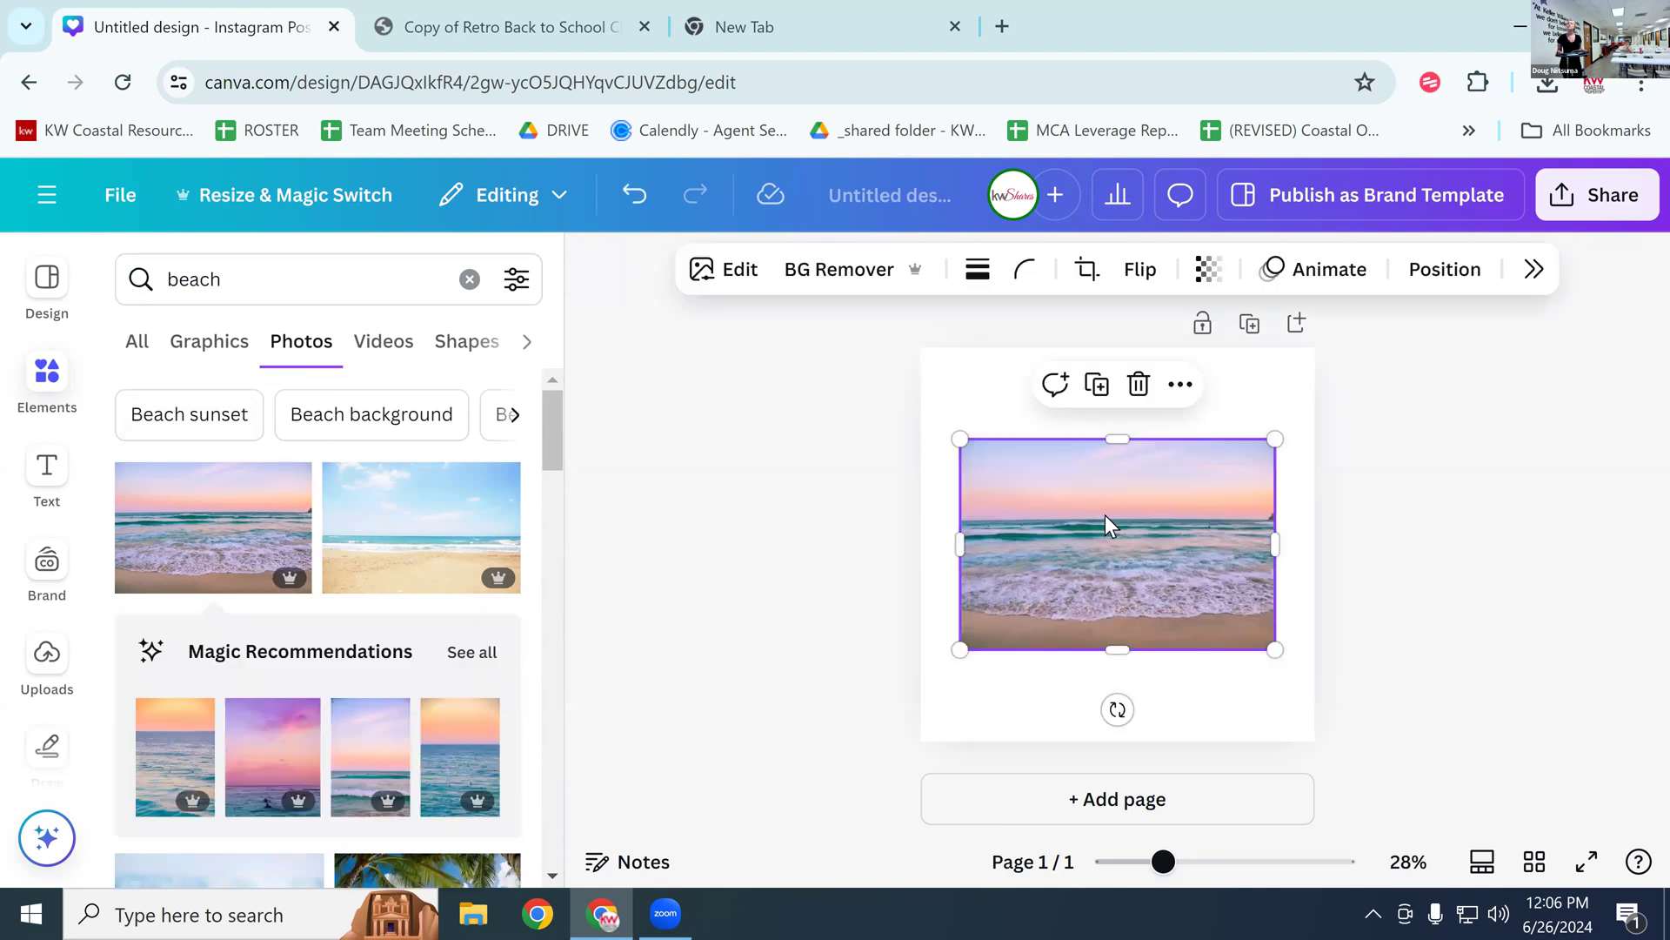
pyautogui.rightClick(1058, 503)
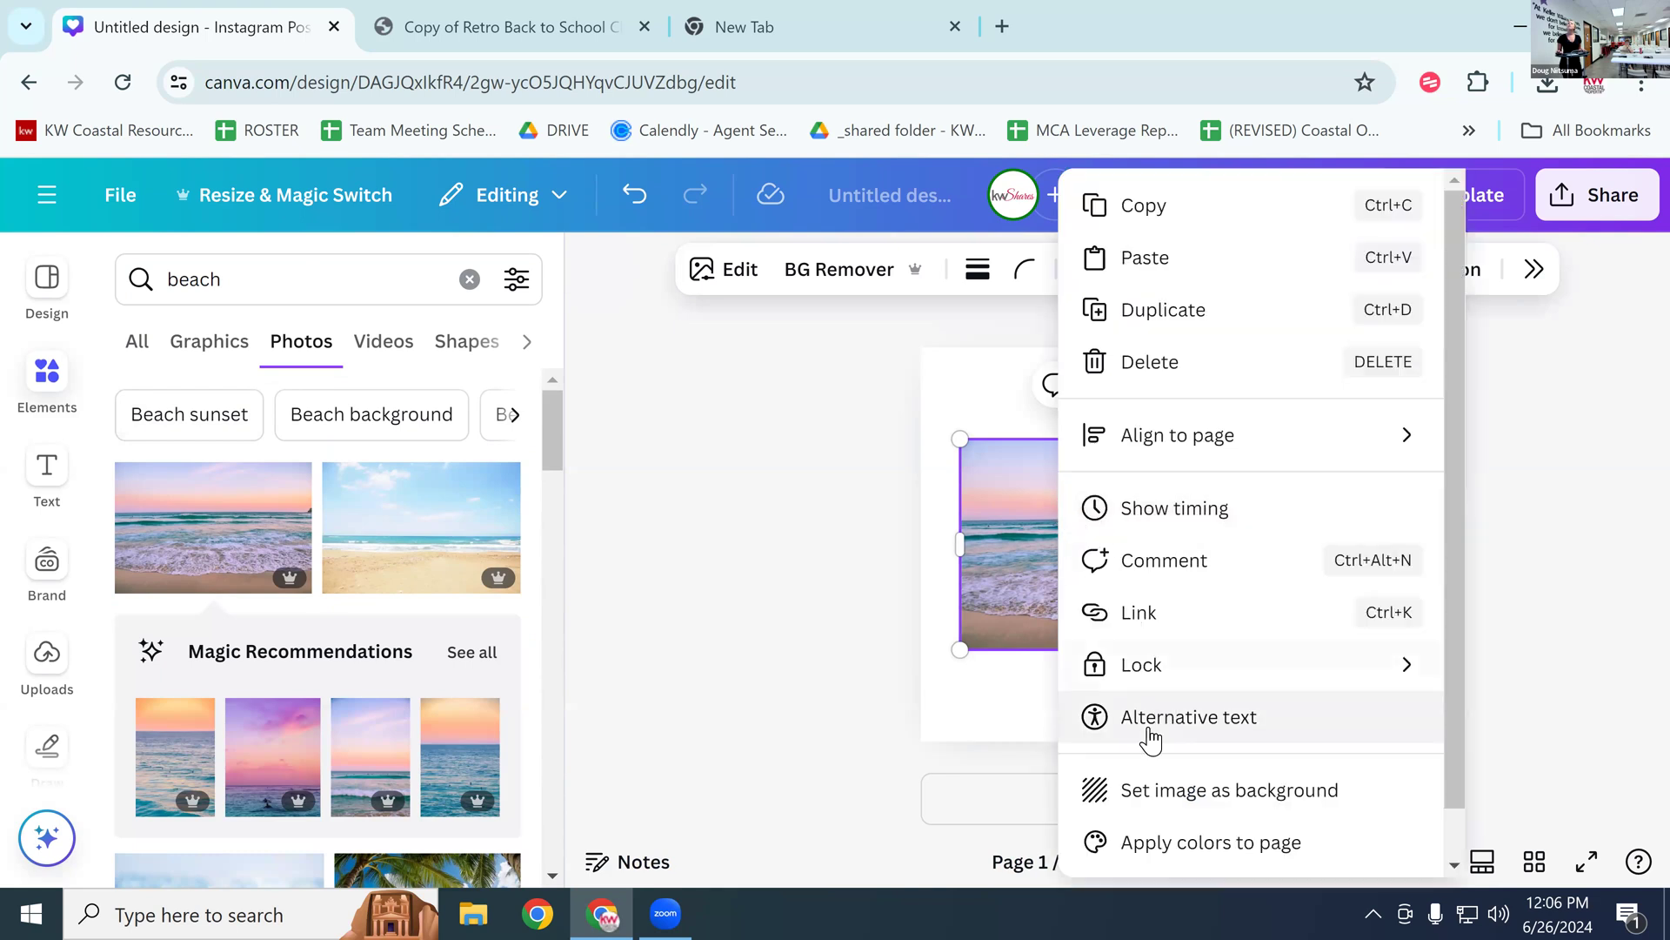
pyautogui.click(1161, 792)
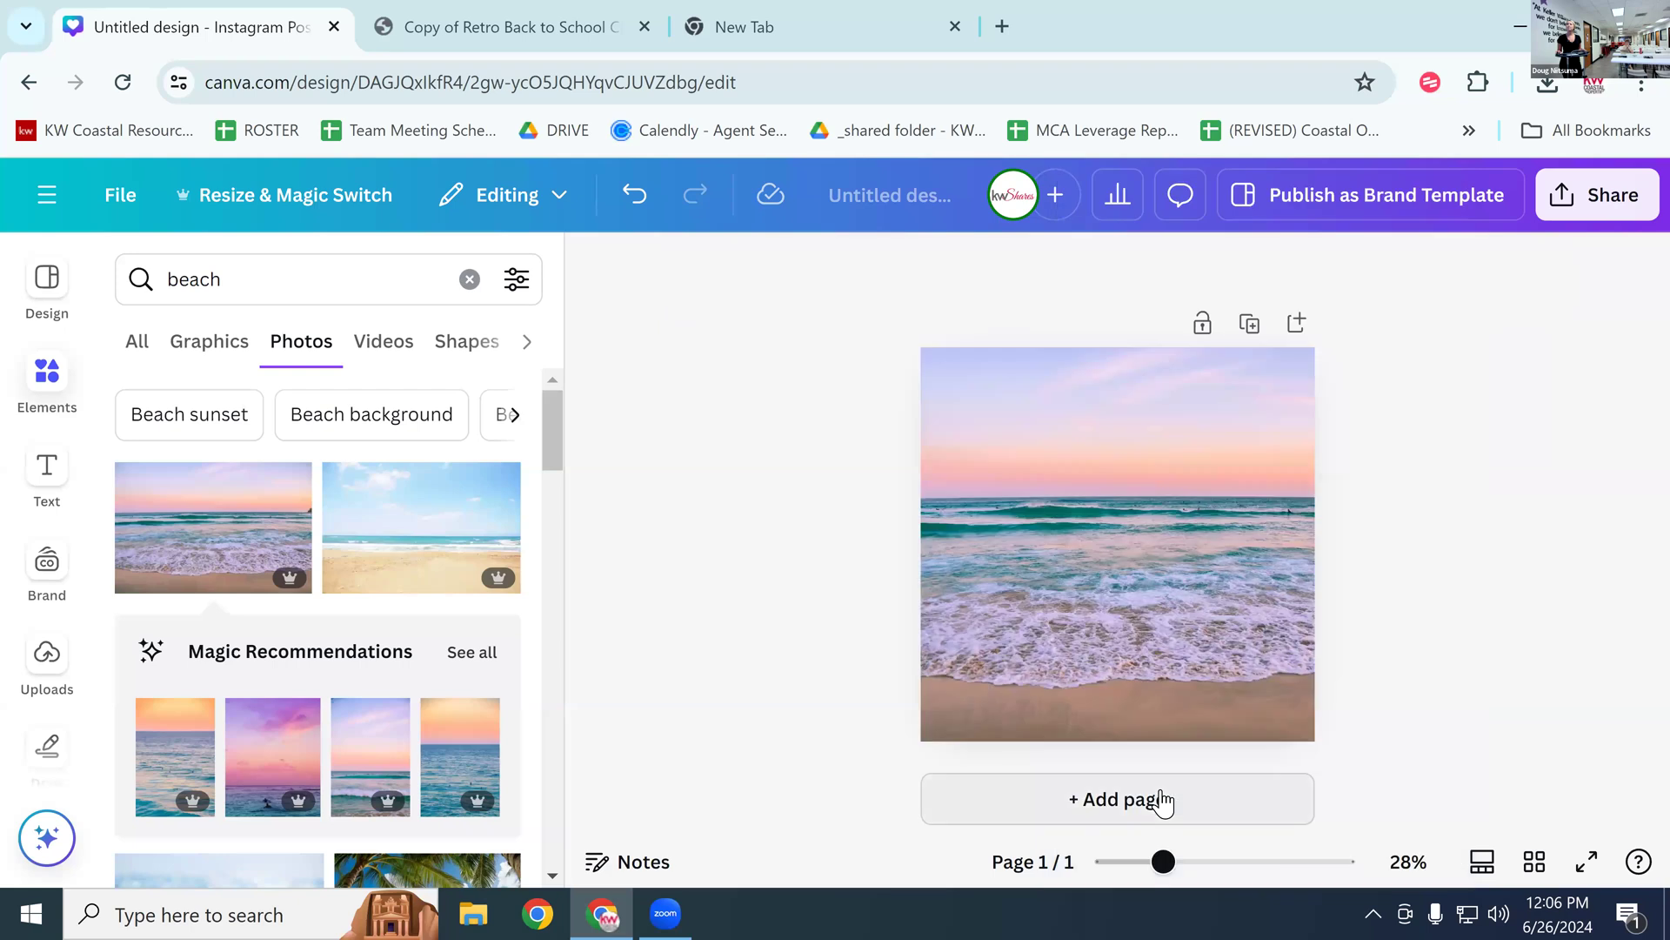
# Step: Add a text box reading 'Team Meeting'
pyautogui.click(56, 478)
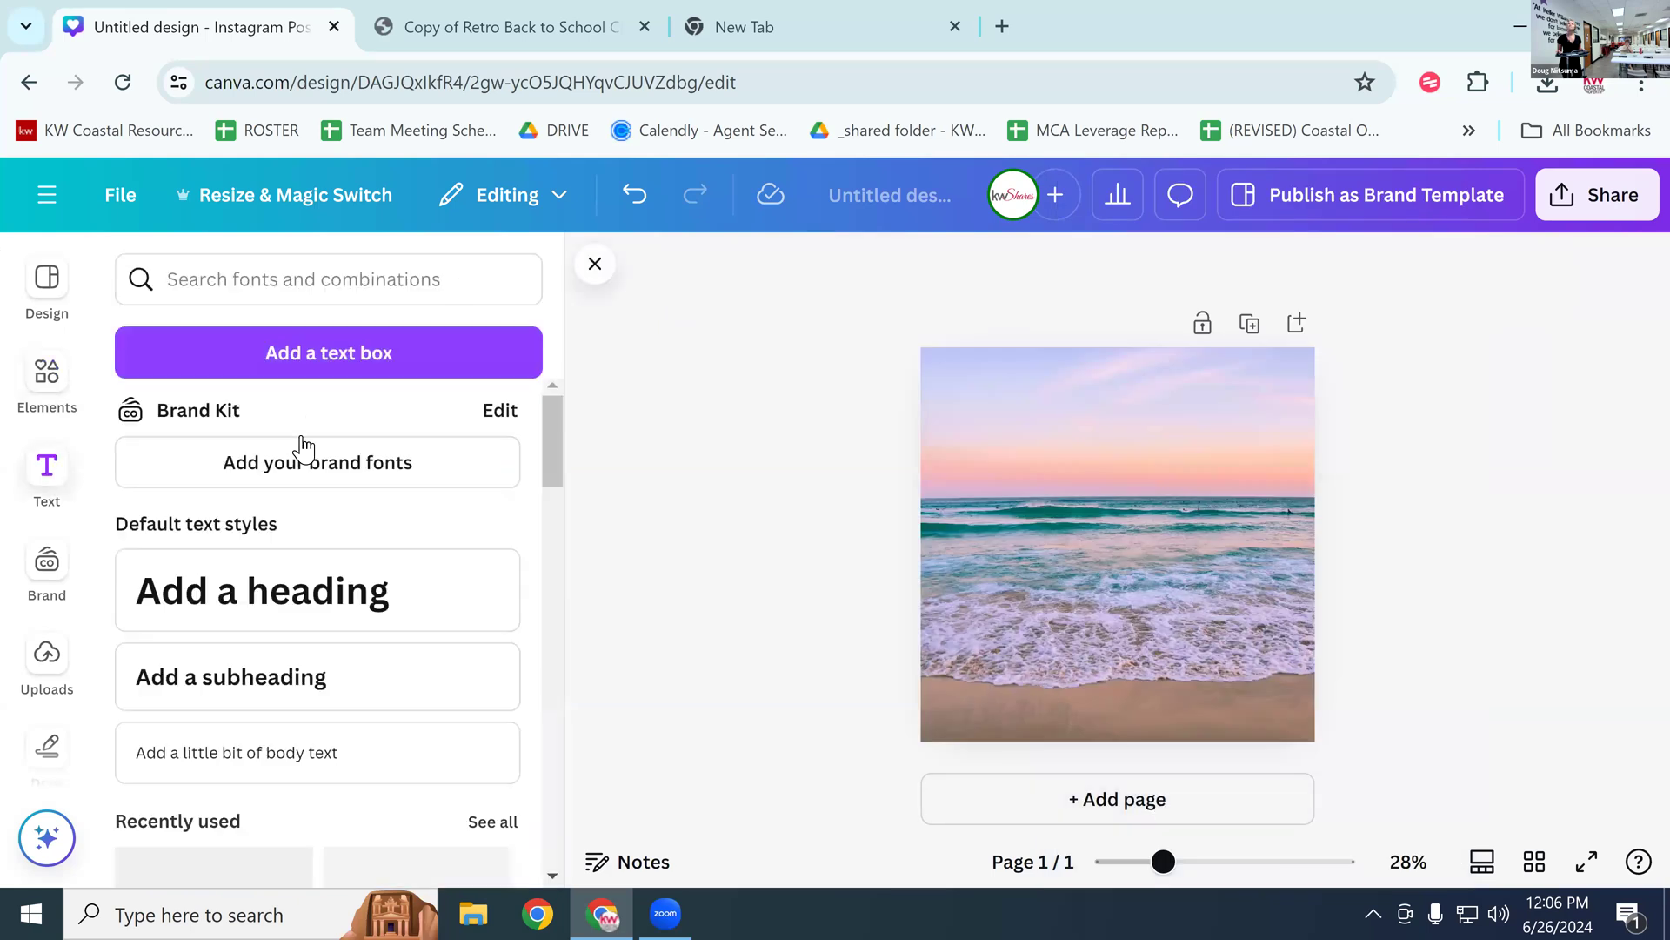
pyautogui.click(313, 380)
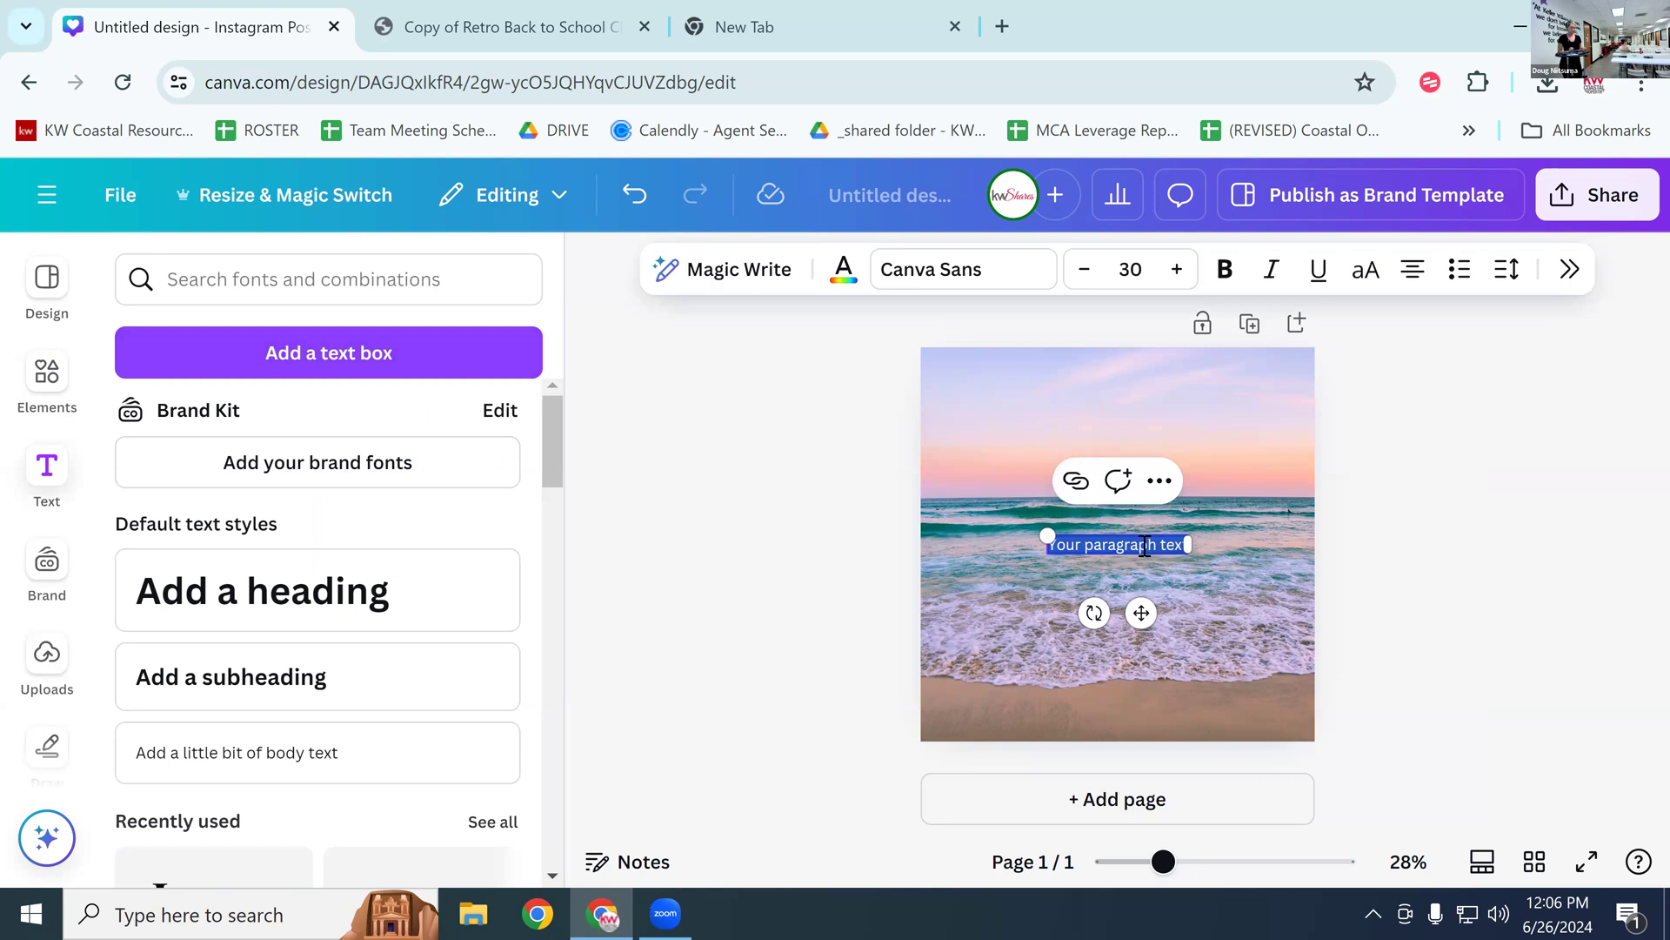
pyautogui.write('Tes')
pyautogui.press('BackSpace')
pyautogui.write('am Meeting')
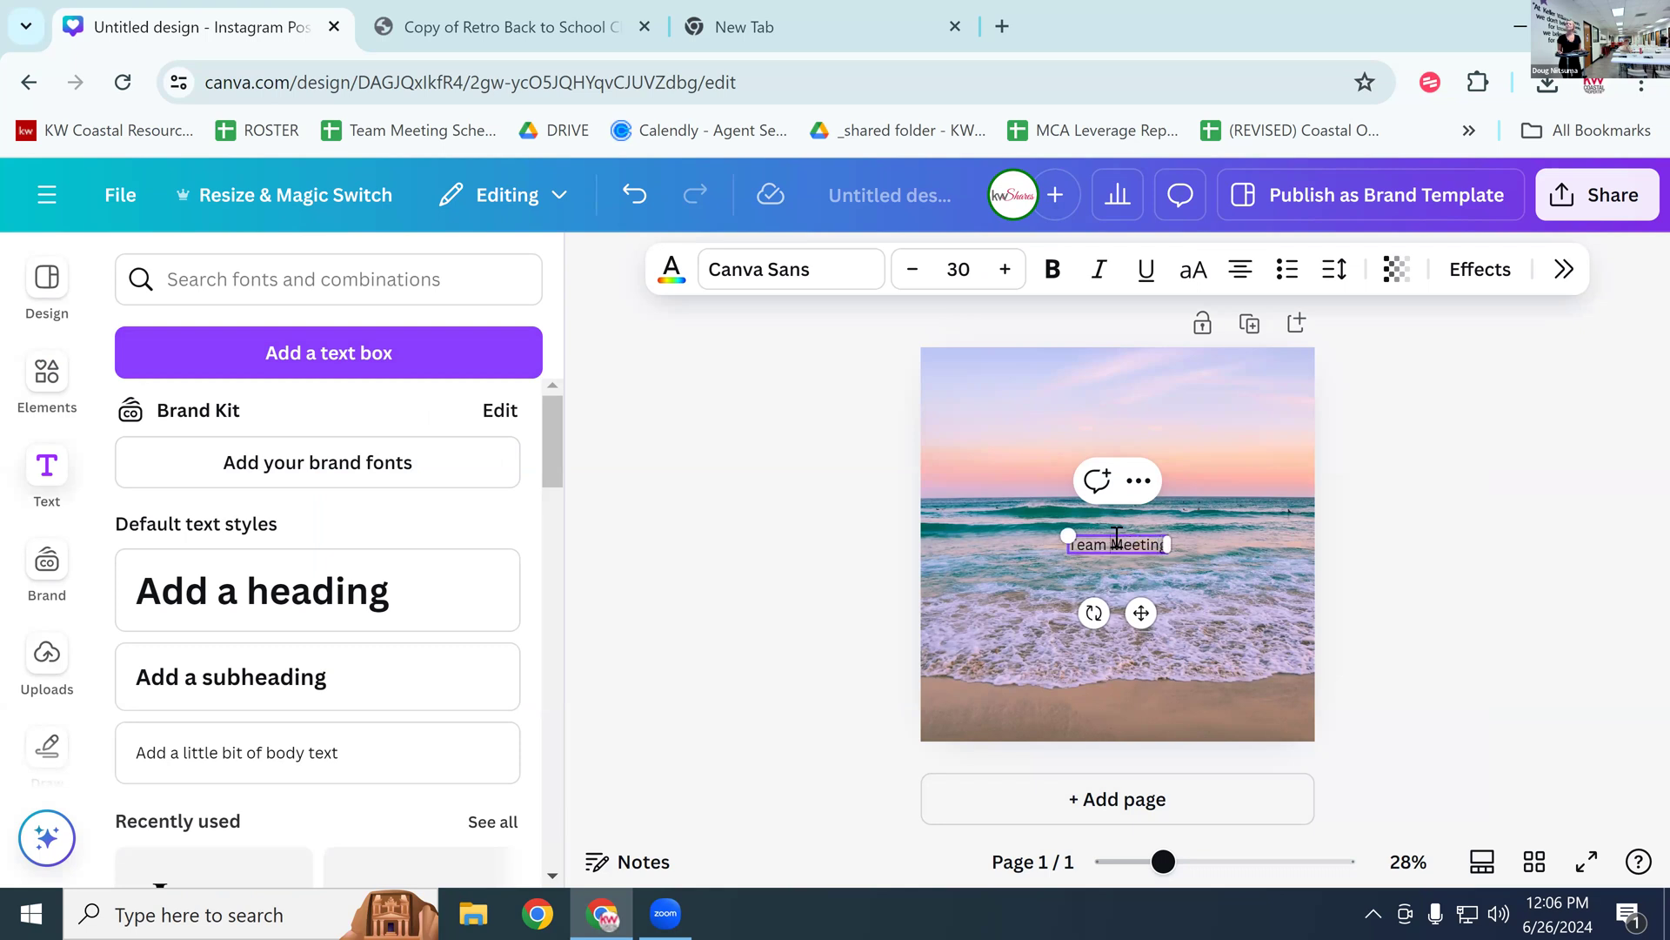
# Step: Make the Team Meeting heading white and enlarge it to size 53
pyautogui.doubleClick(1117, 542)
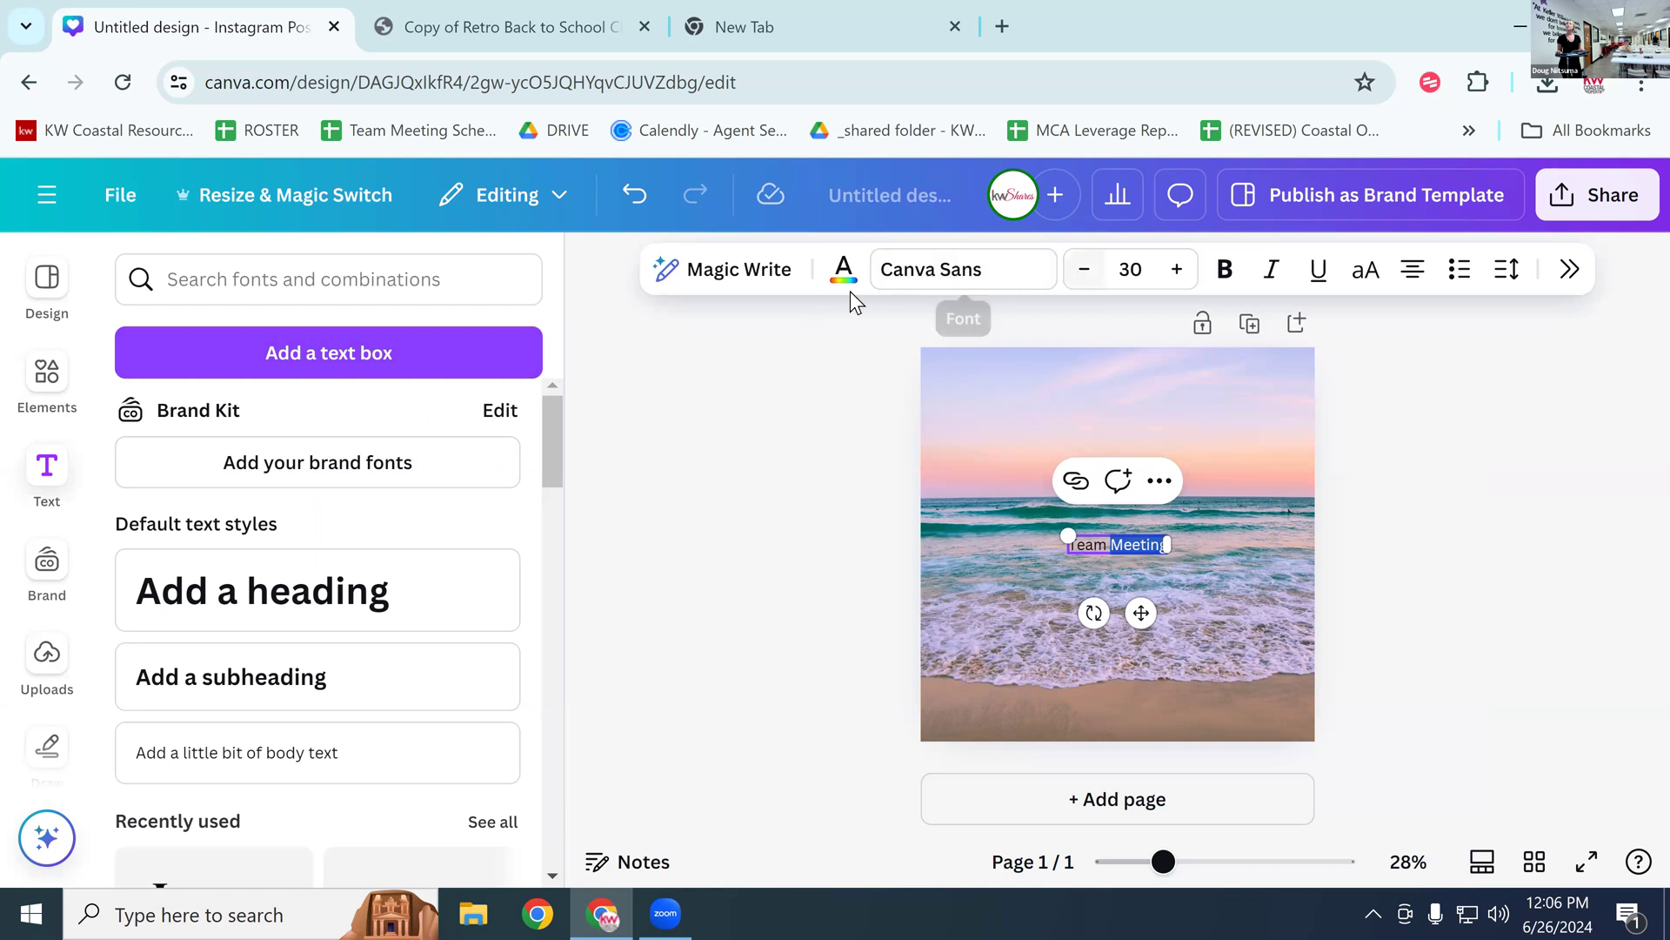
pyautogui.click(843, 265)
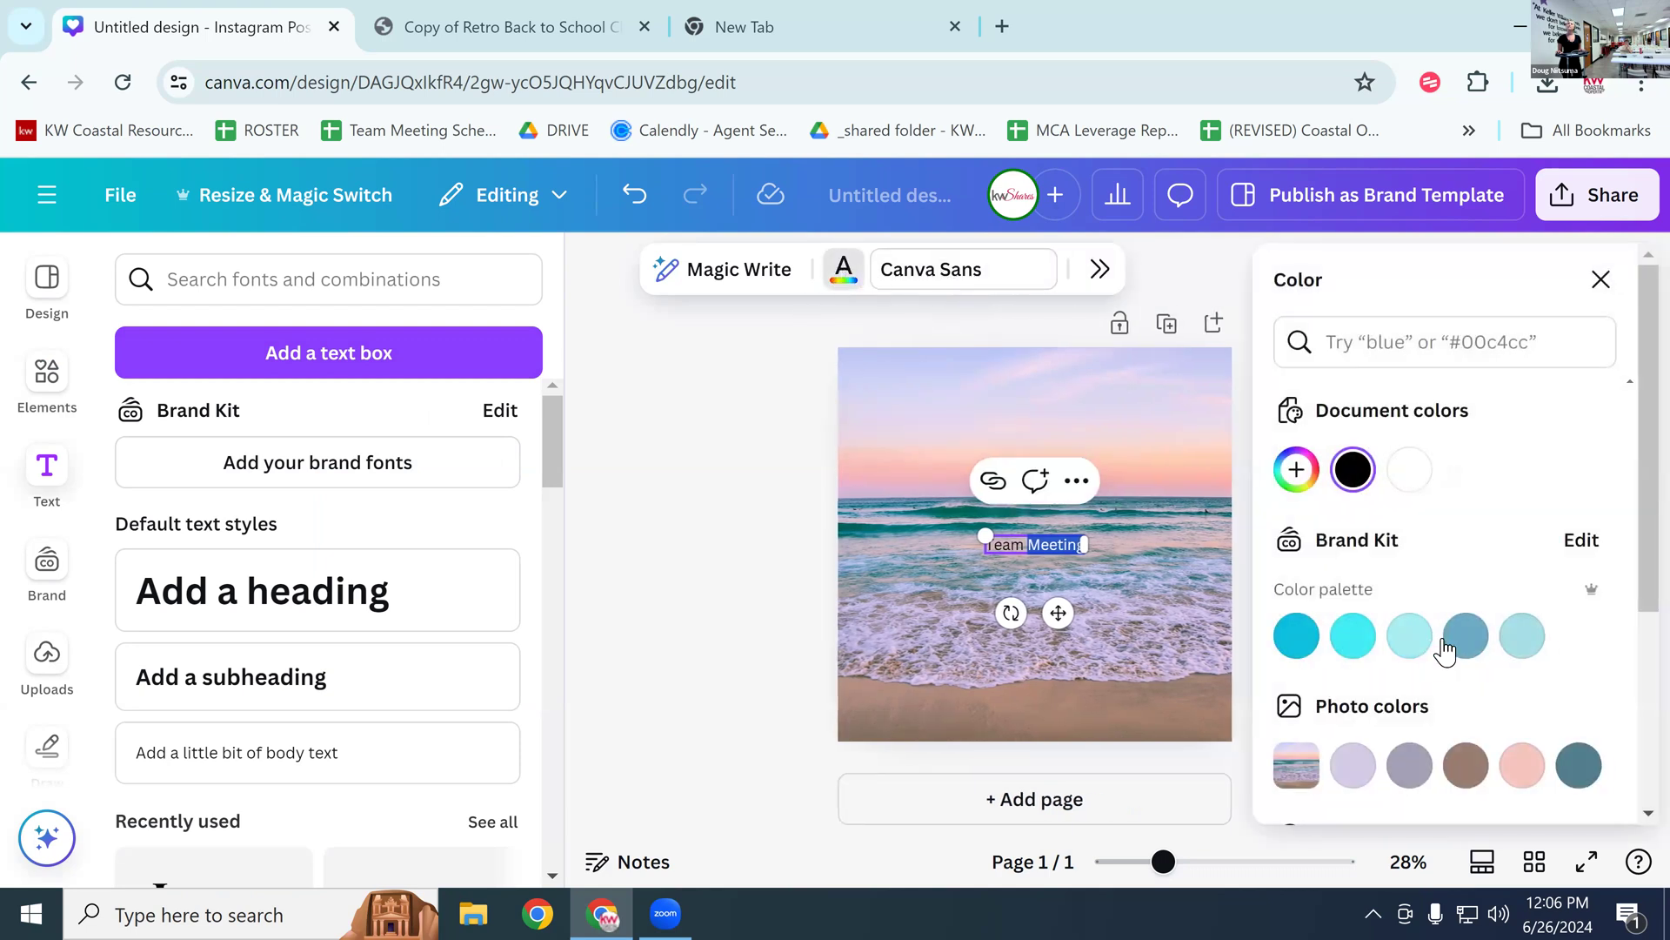
pyautogui.tripleClick(1016, 541)
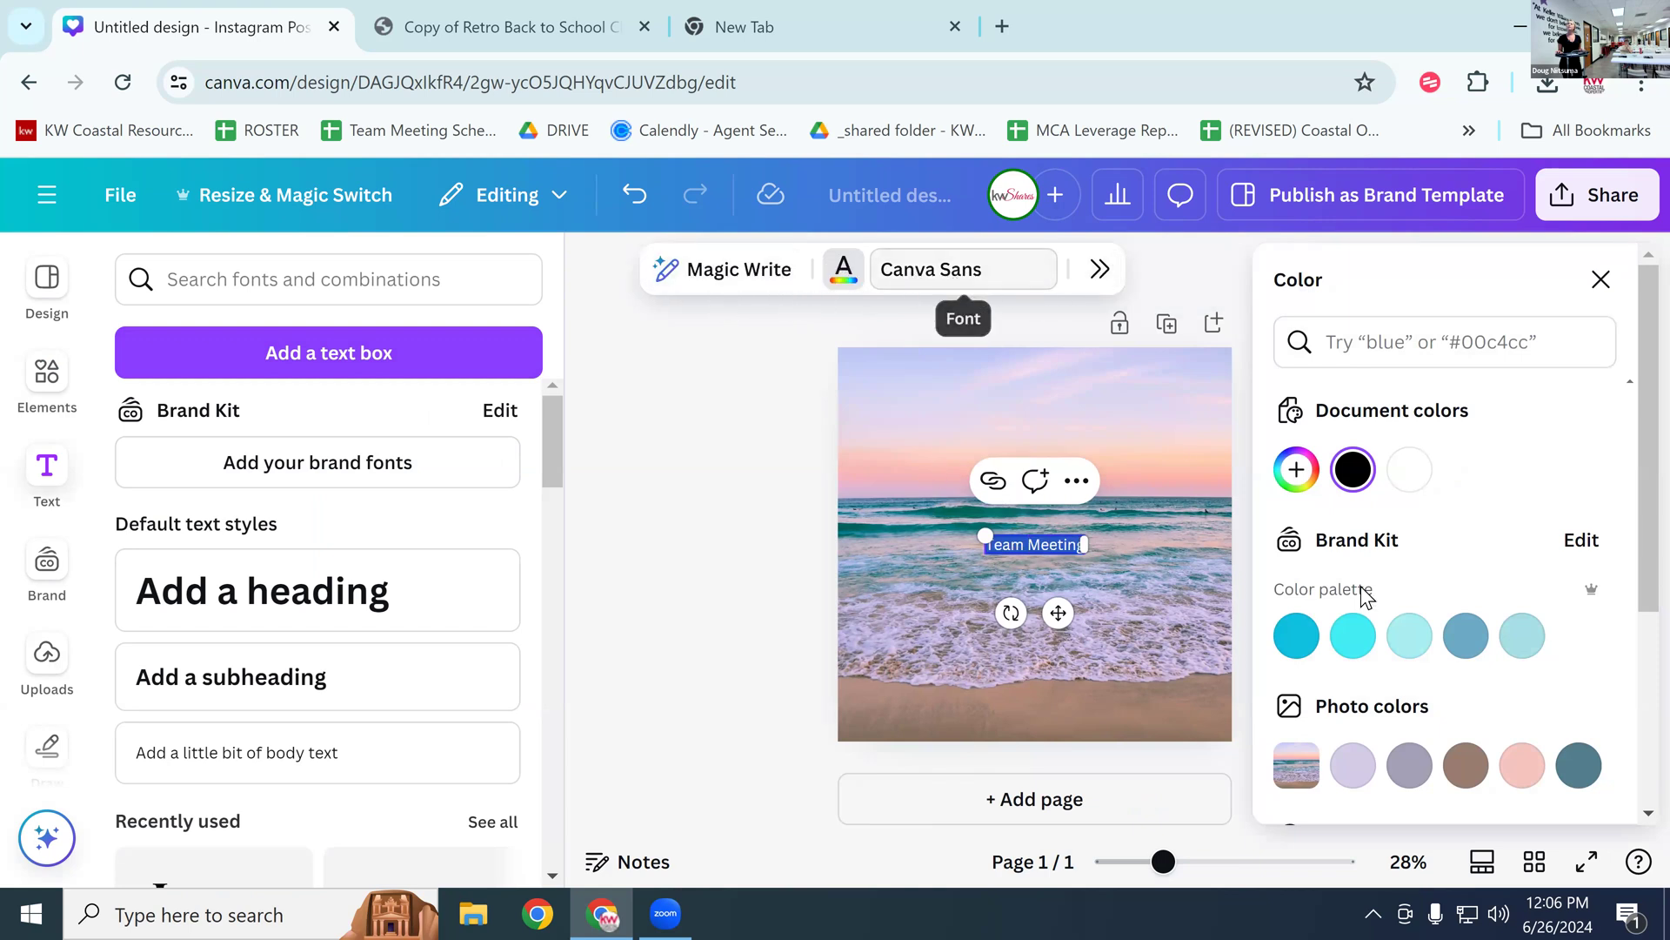
pyautogui.click(1409, 475)
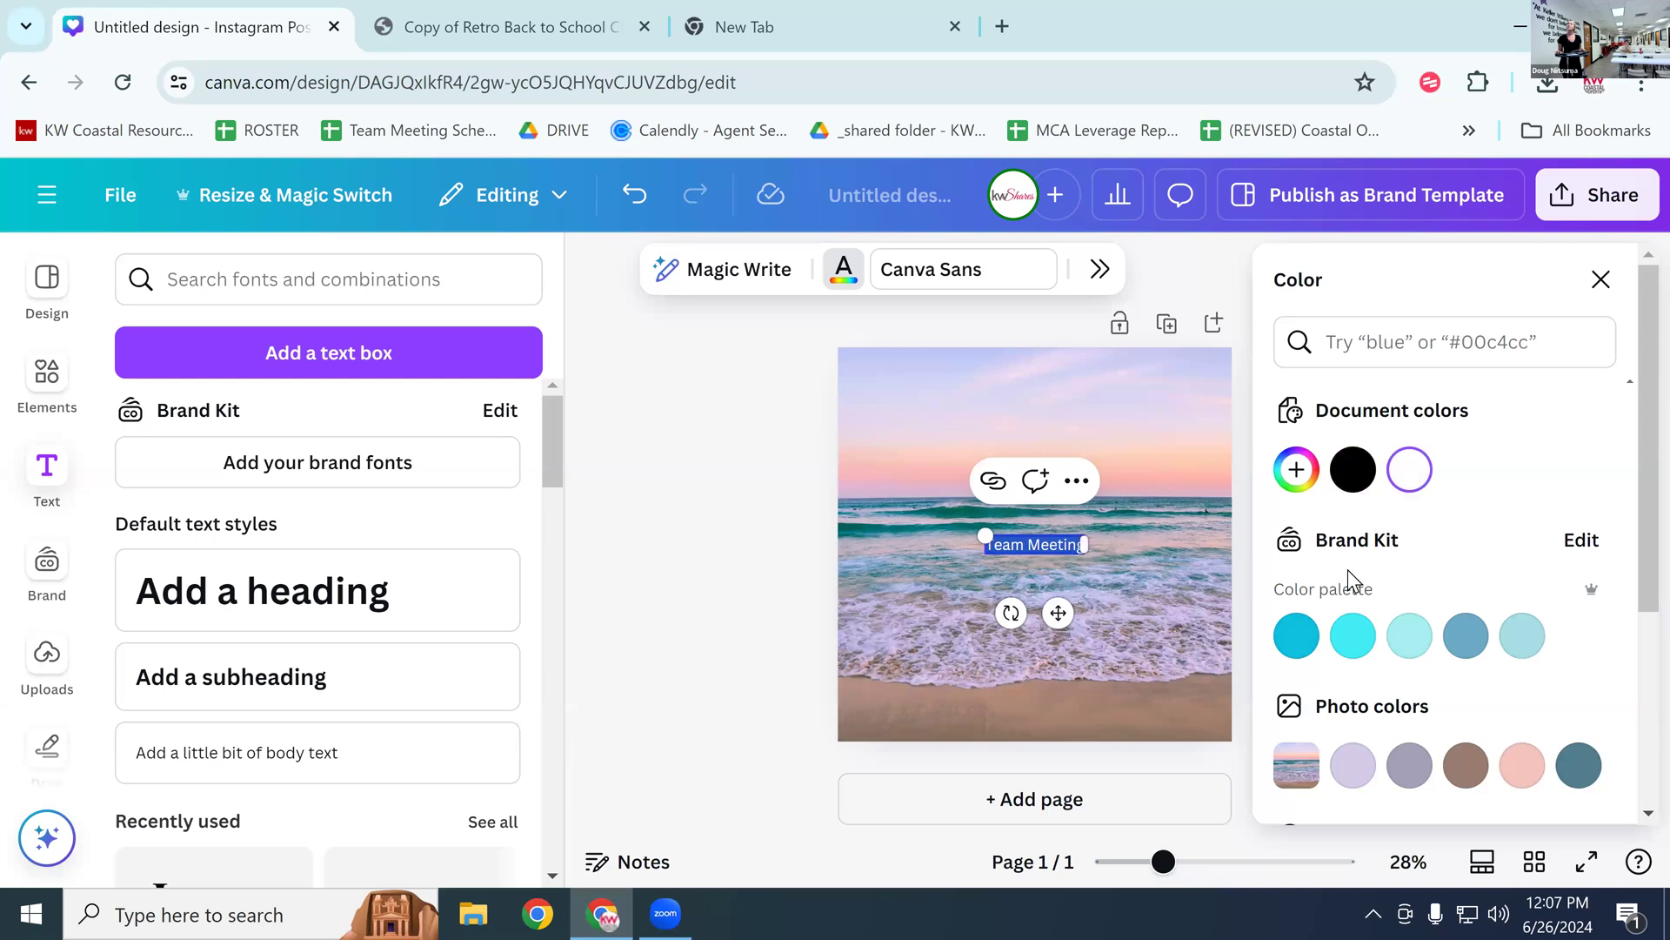
pyautogui.click(1098, 541)
pyautogui.click(1105, 545)
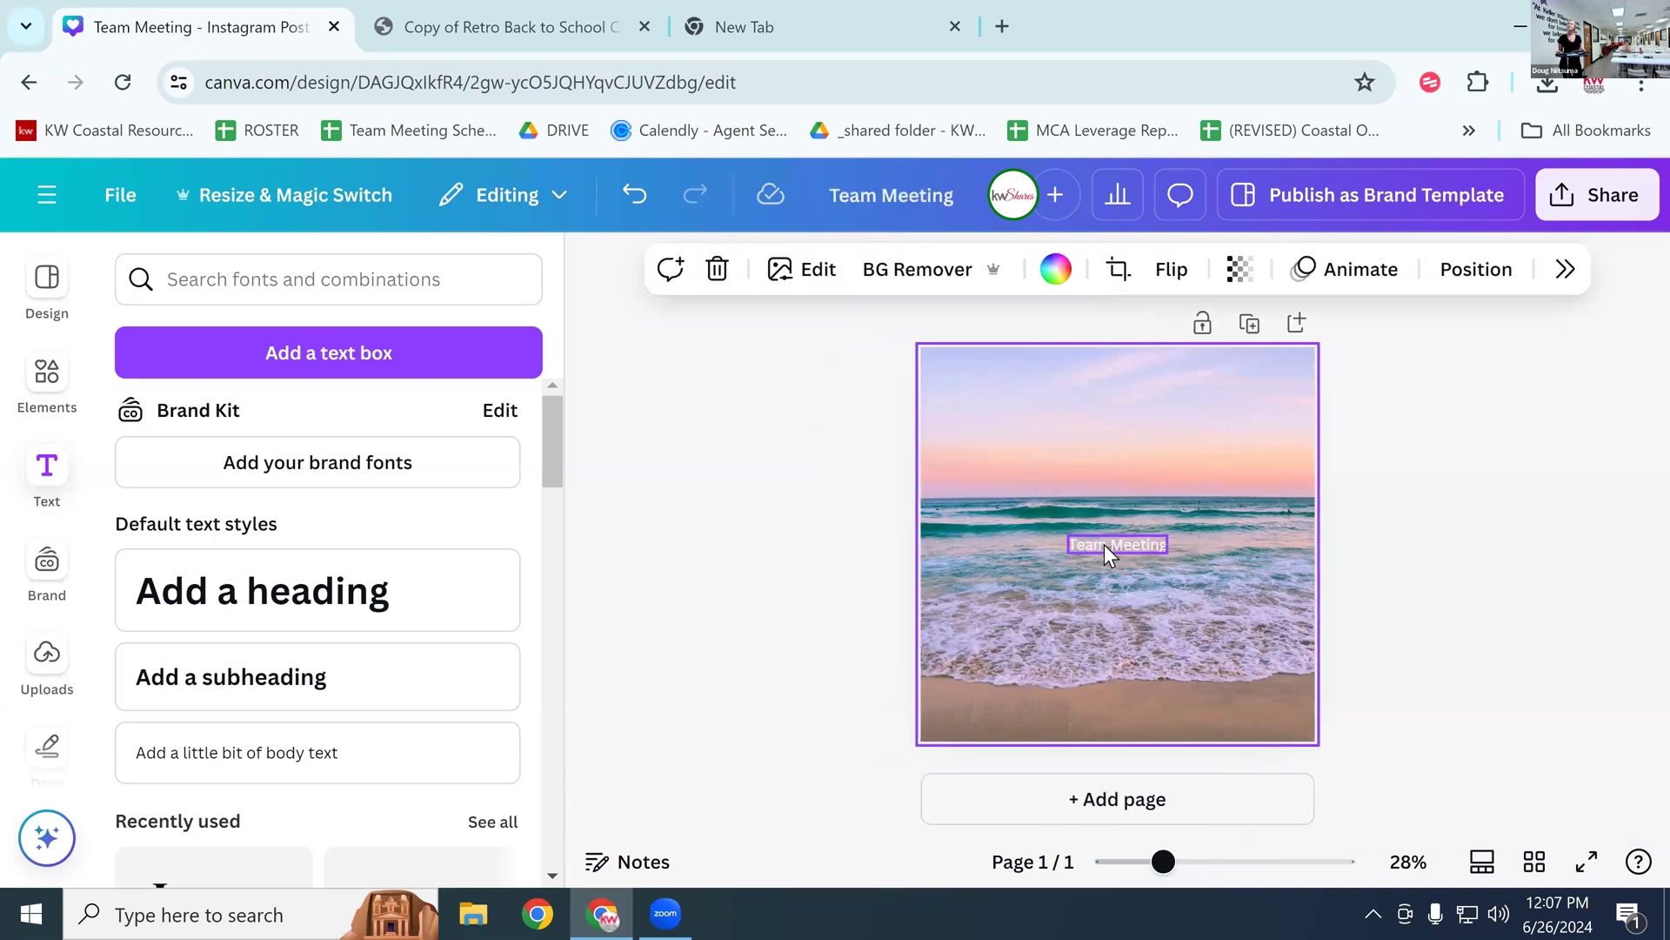
pyautogui.click(1187, 266)
pyautogui.click(1187, 267)
pyautogui.moveTo(1187, 269); pyautogui.dragTo(1187, 270)
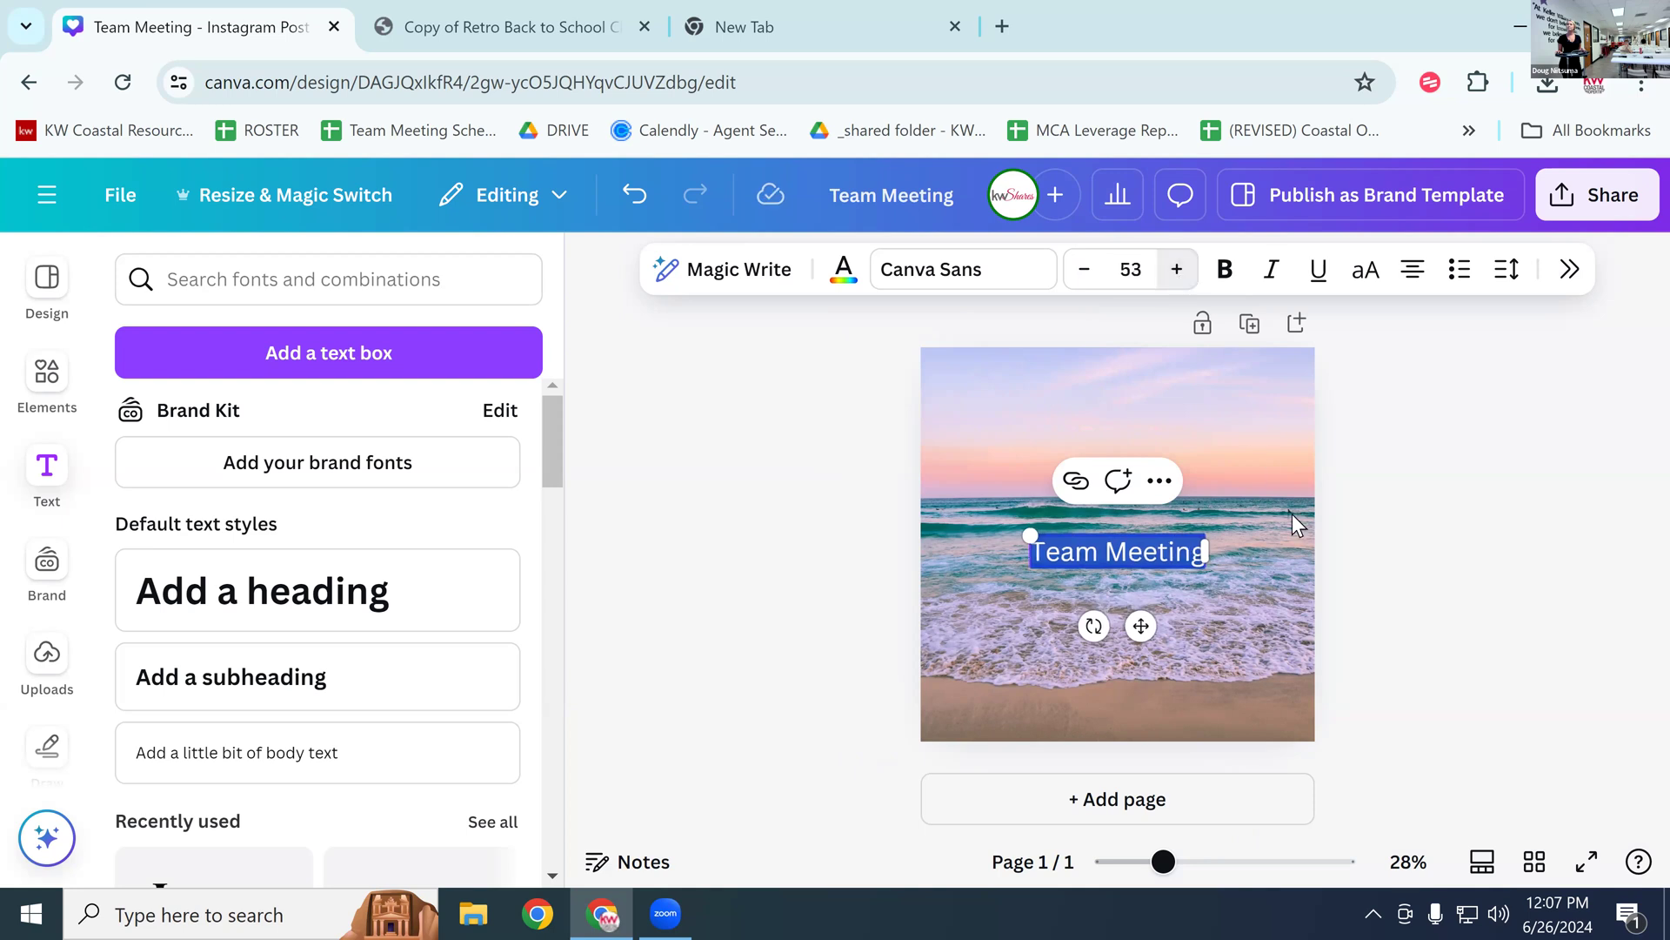
# Step: Move the heading to the top-left of the beach photo
pyautogui.click(1292, 546)
pyautogui.click(1151, 556)
pyautogui.moveTo(1151, 556); pyautogui.dragTo(1084, 409)
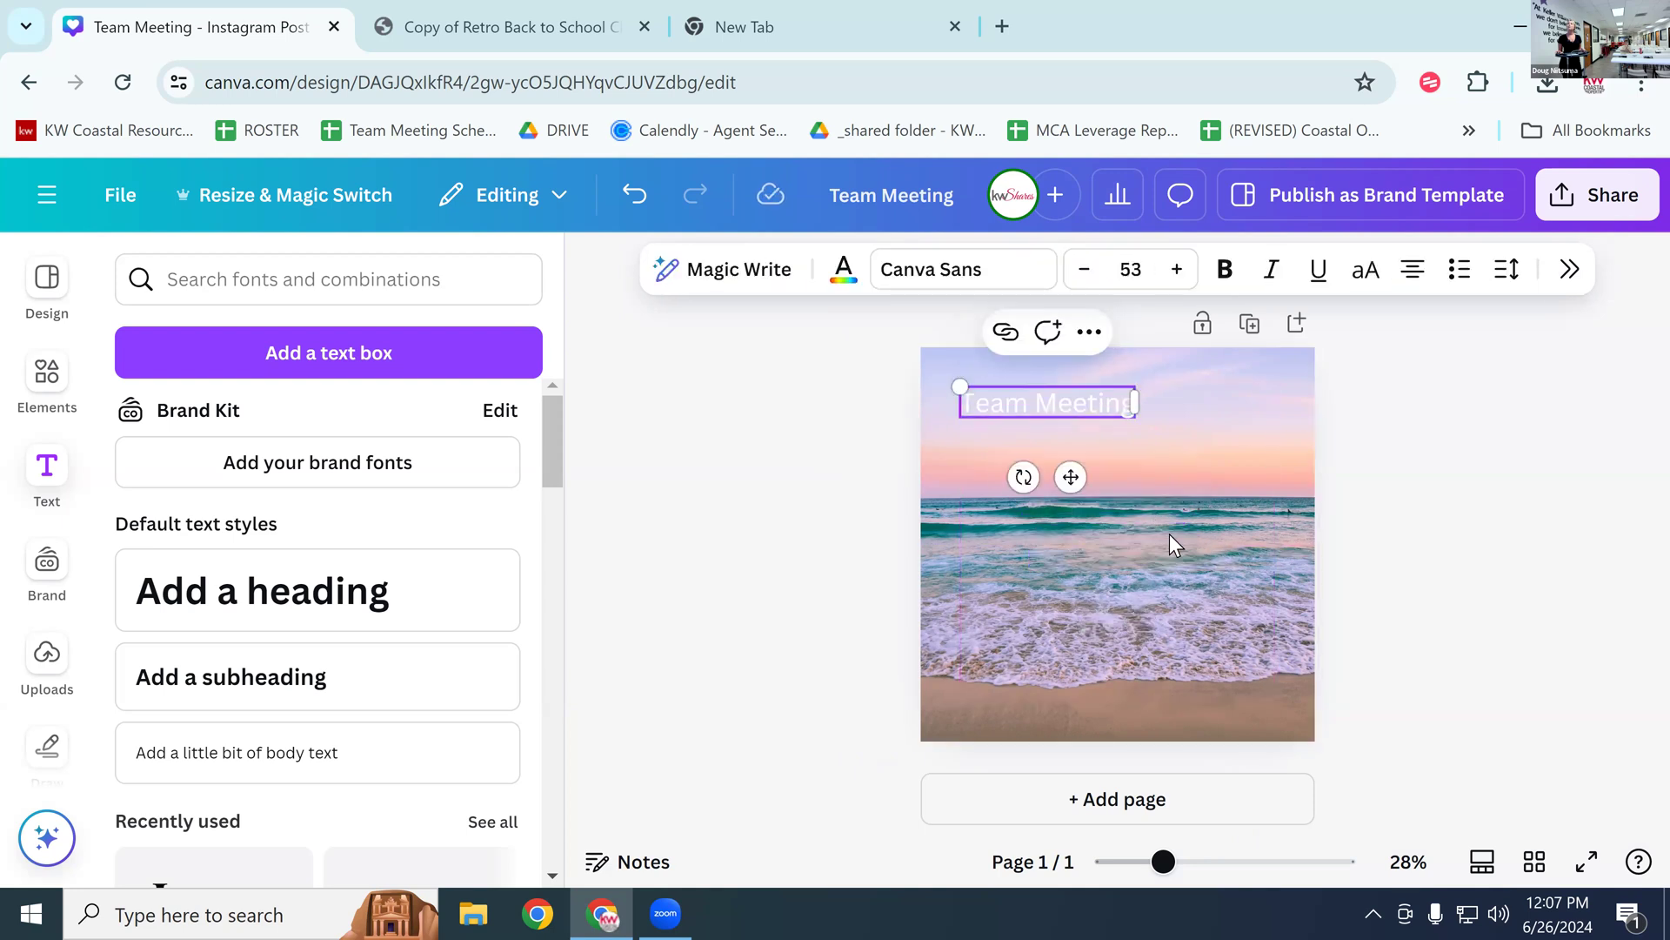
pyautogui.click(1116, 614)
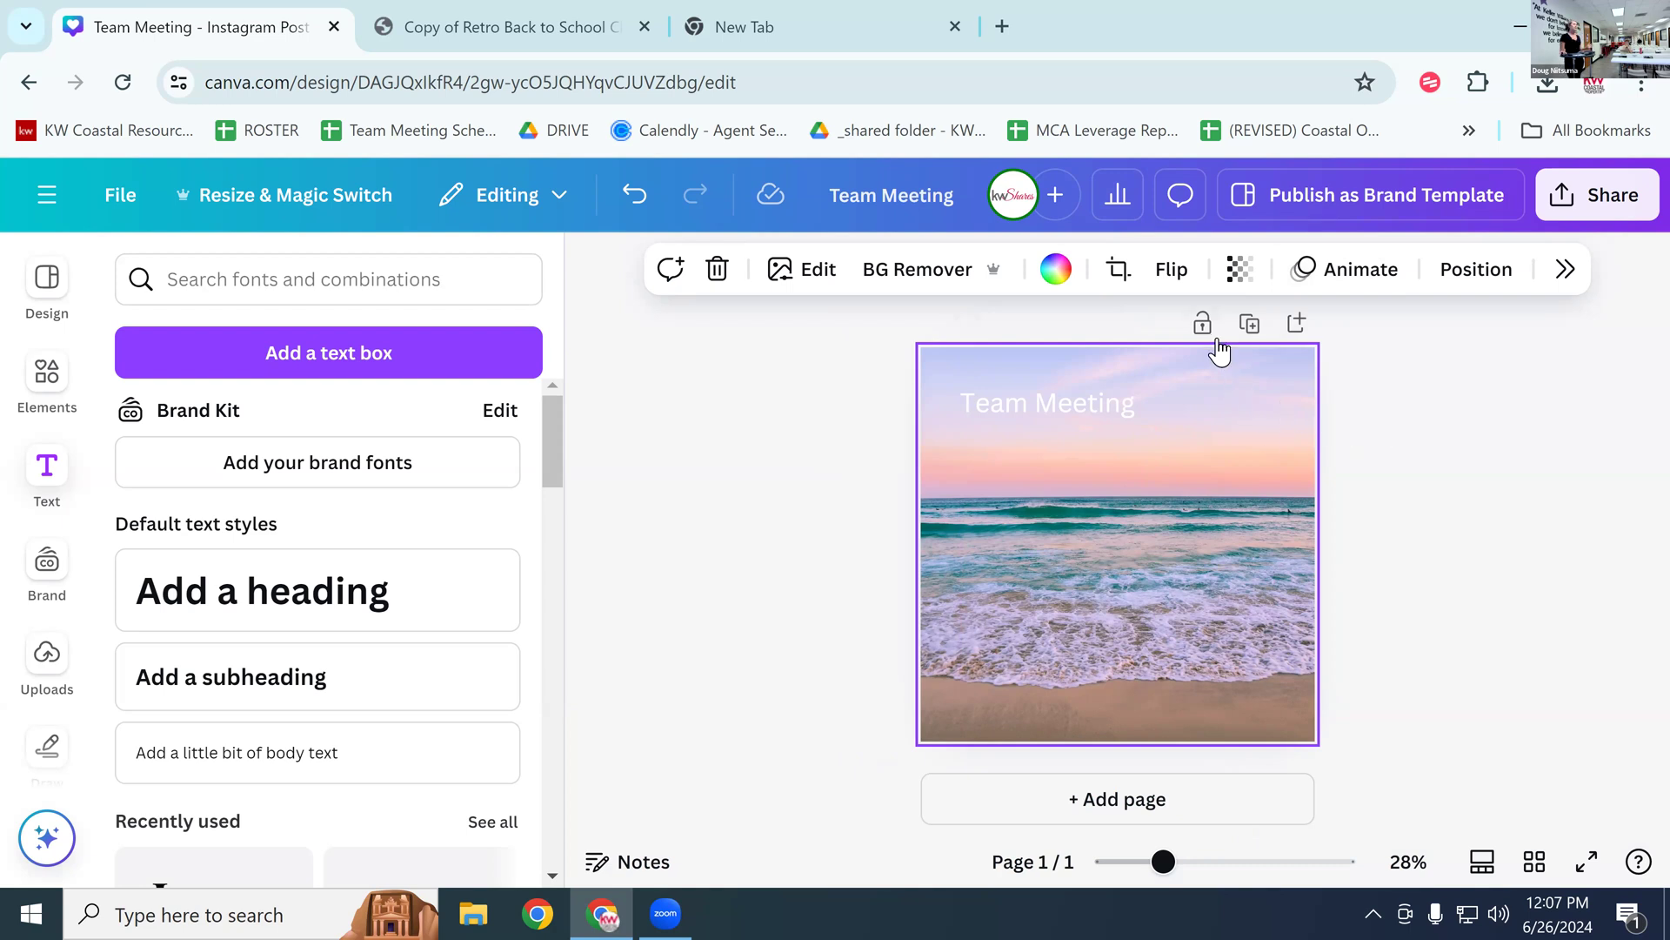
# Step: Set the beach background's transparency to 77
pyautogui.click(1240, 269)
pyautogui.moveTo(1309, 378); pyautogui.dragTo(1237, 384)
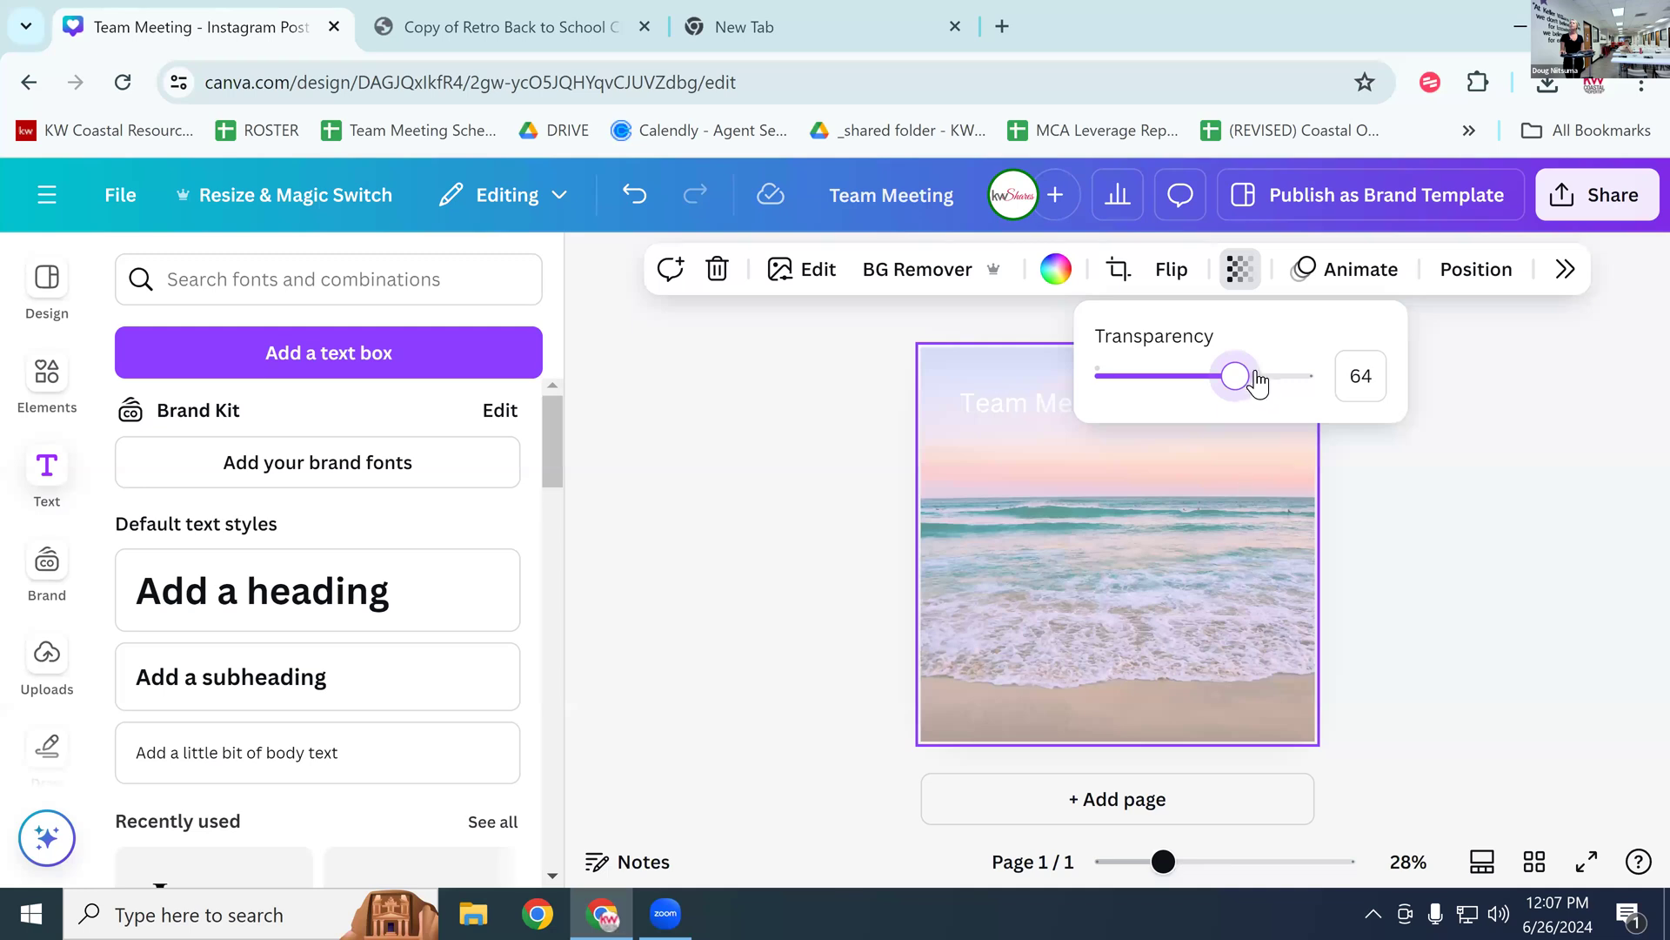
pyautogui.moveTo(1235, 380); pyautogui.dragTo(1267, 395)
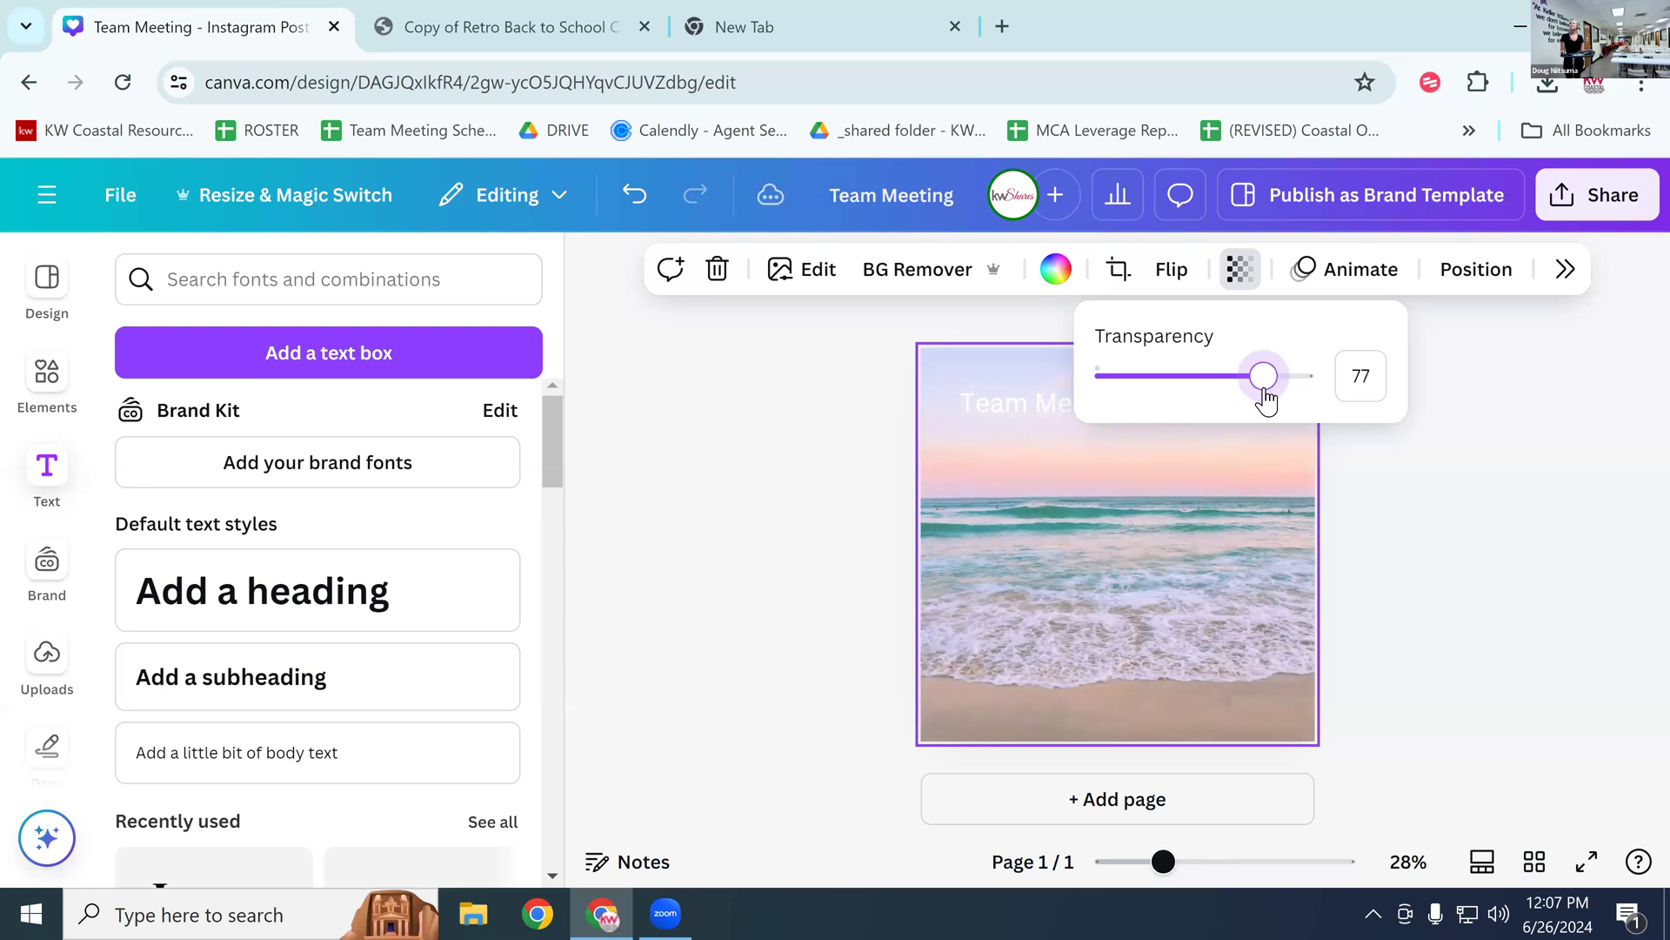
pyautogui.click(1225, 487)
# Step: Enlarge the Team Meeting heading to font size 60
pyautogui.click(1077, 402)
pyautogui.doubleClick(1077, 400)
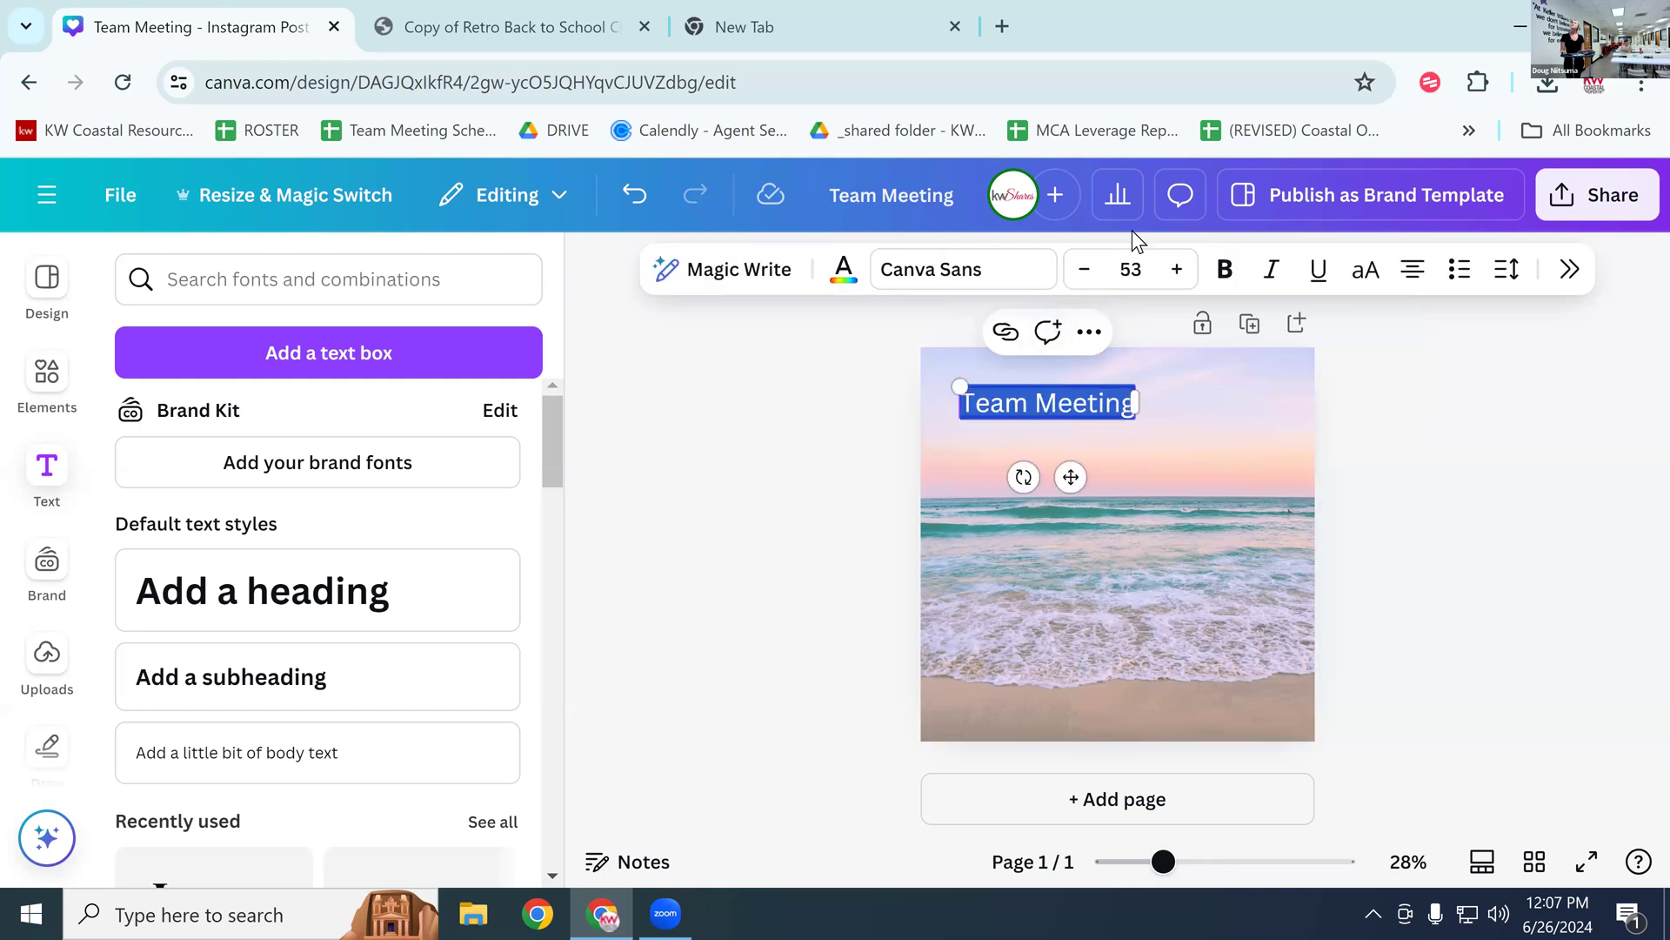
pyautogui.click(1183, 271)
pyautogui.click(1184, 270)
pyautogui.click(1183, 271)
pyautogui.click(1183, 271)
pyautogui.click(1183, 271)
pyautogui.click(1184, 270)
pyautogui.click(1188, 272)
pyautogui.click(1124, 592)
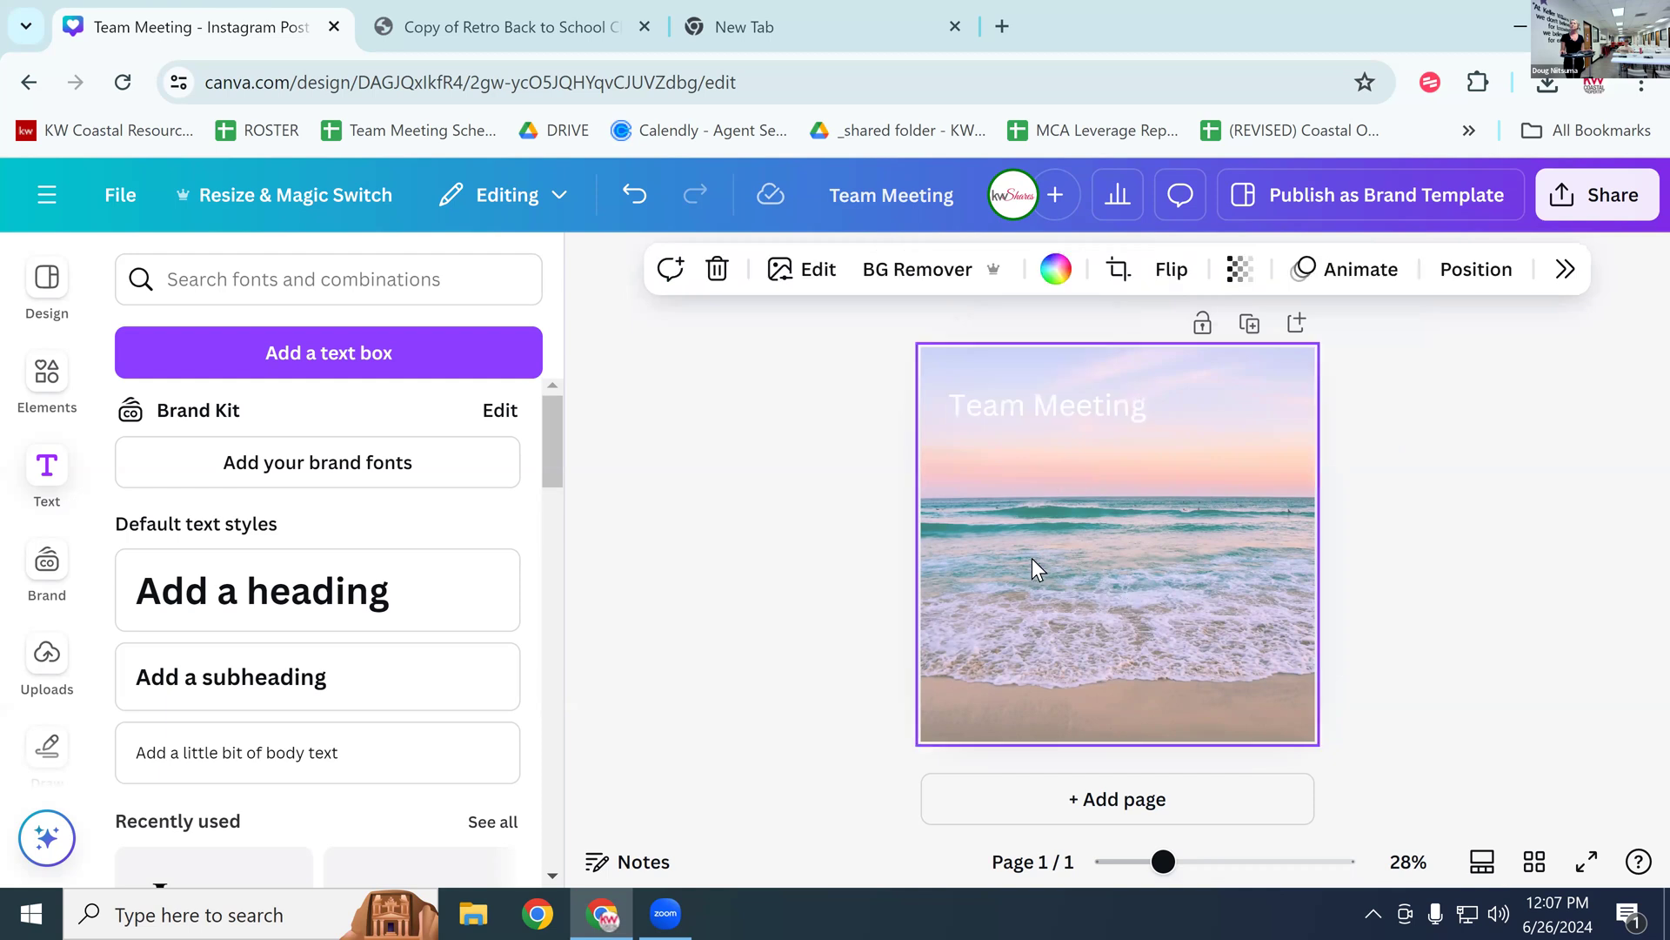
# Step: Search the uploaded images for the agent's headshot
pyautogui.click(42, 665)
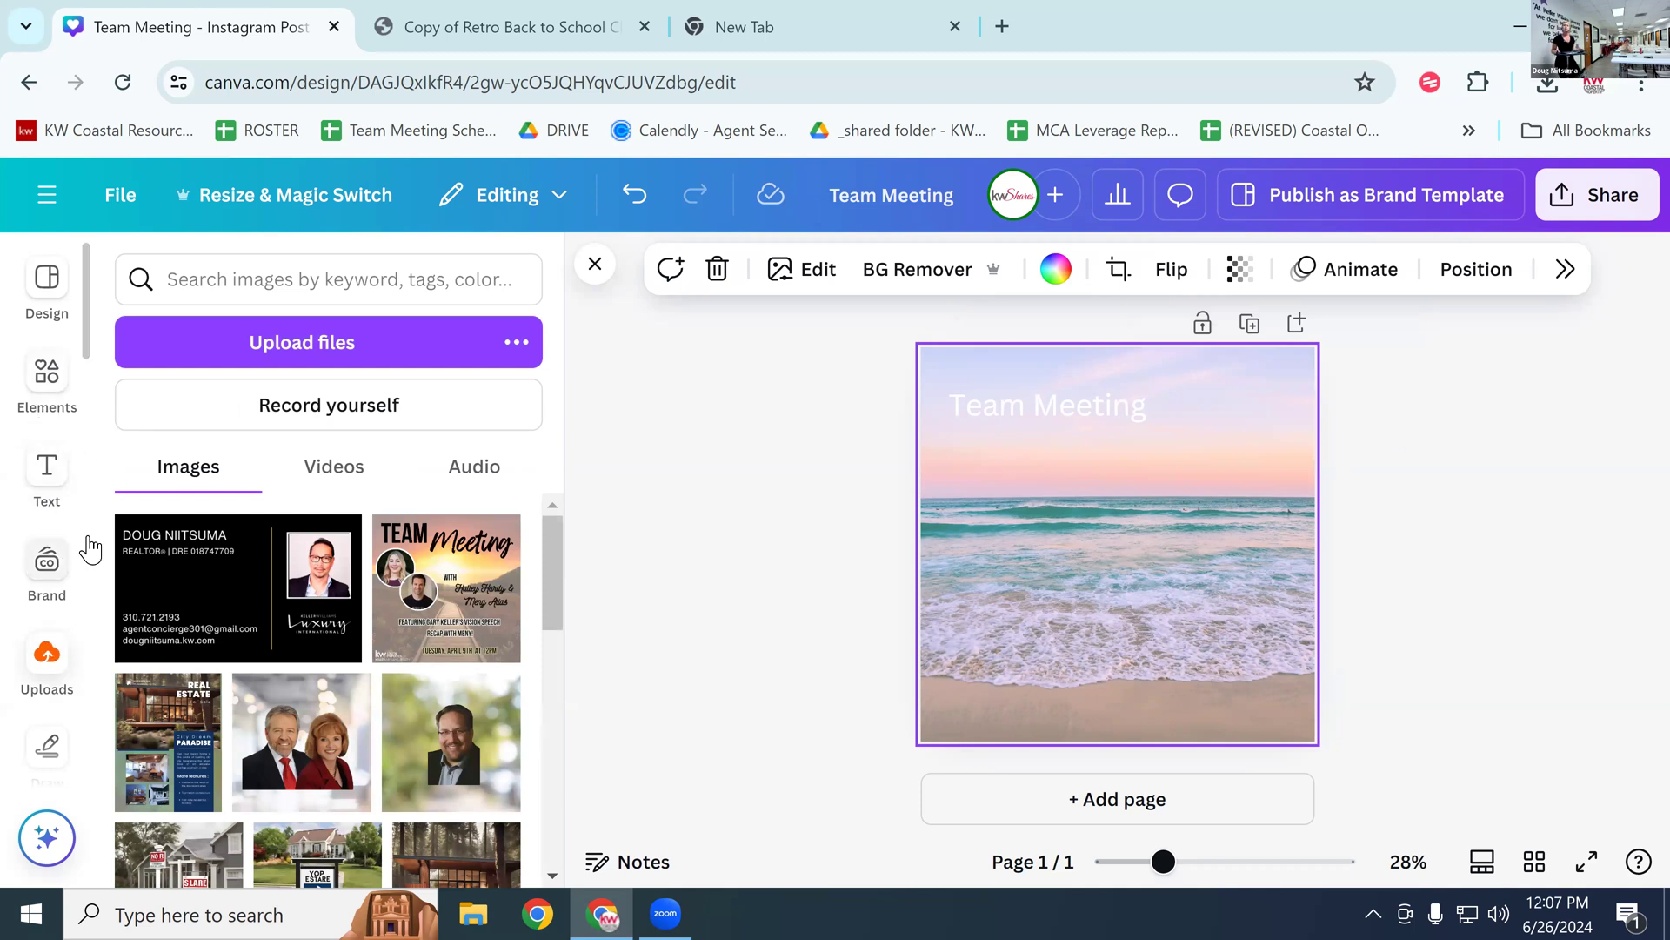
pyautogui.click(271, 301)
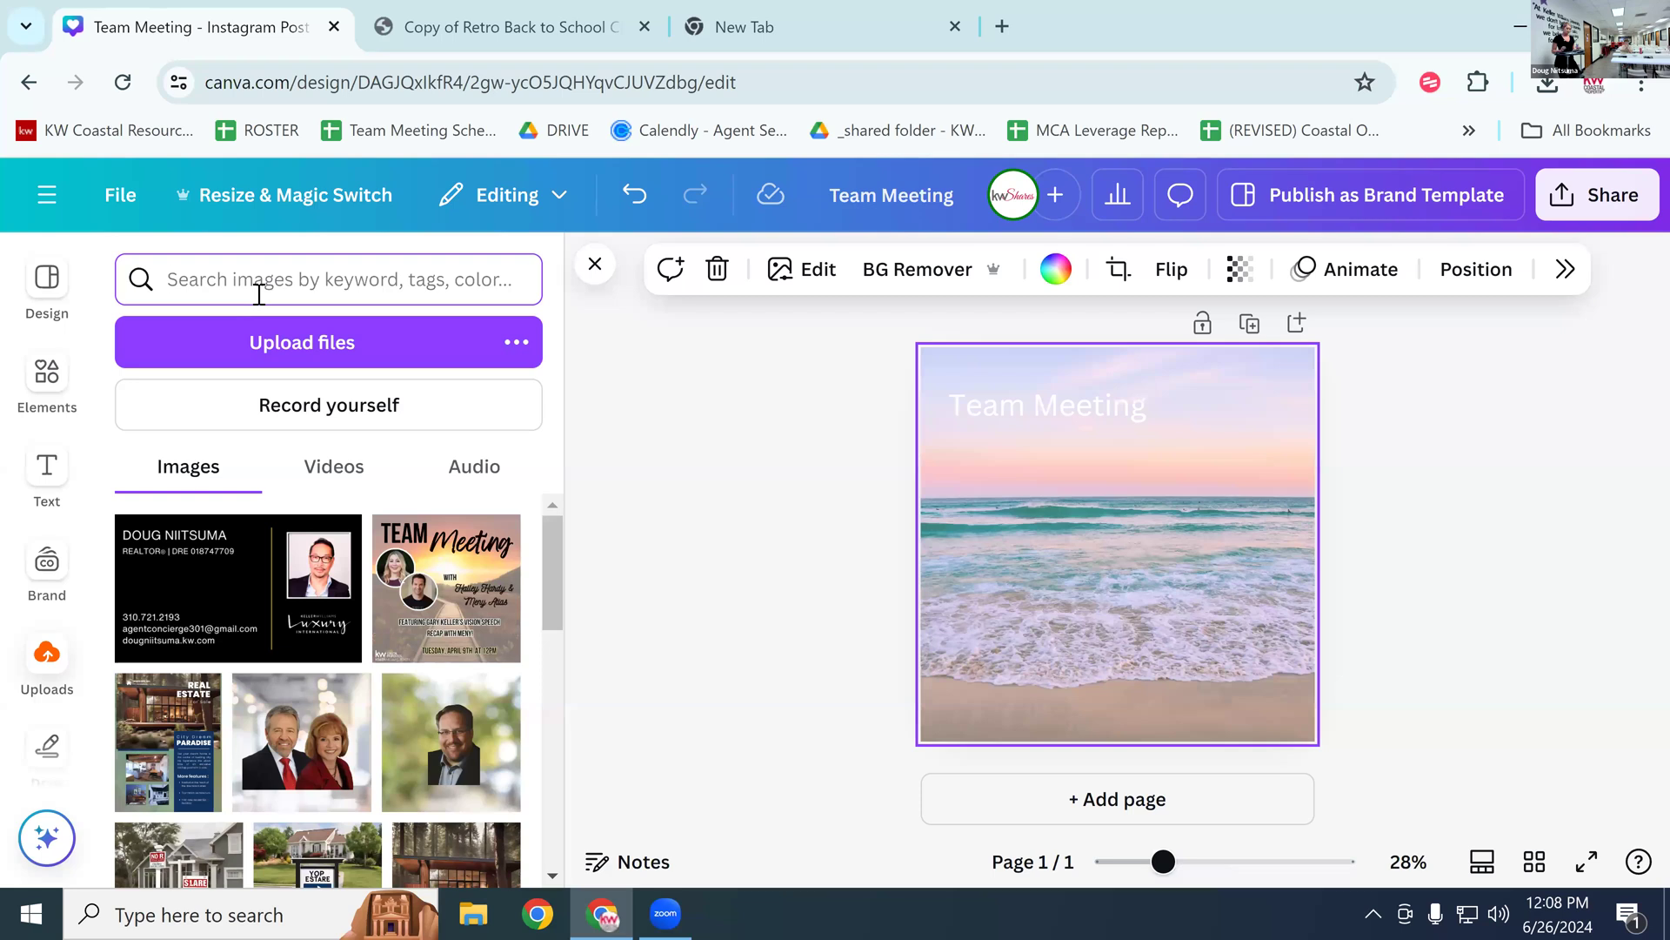
pyautogui.write('halleh')
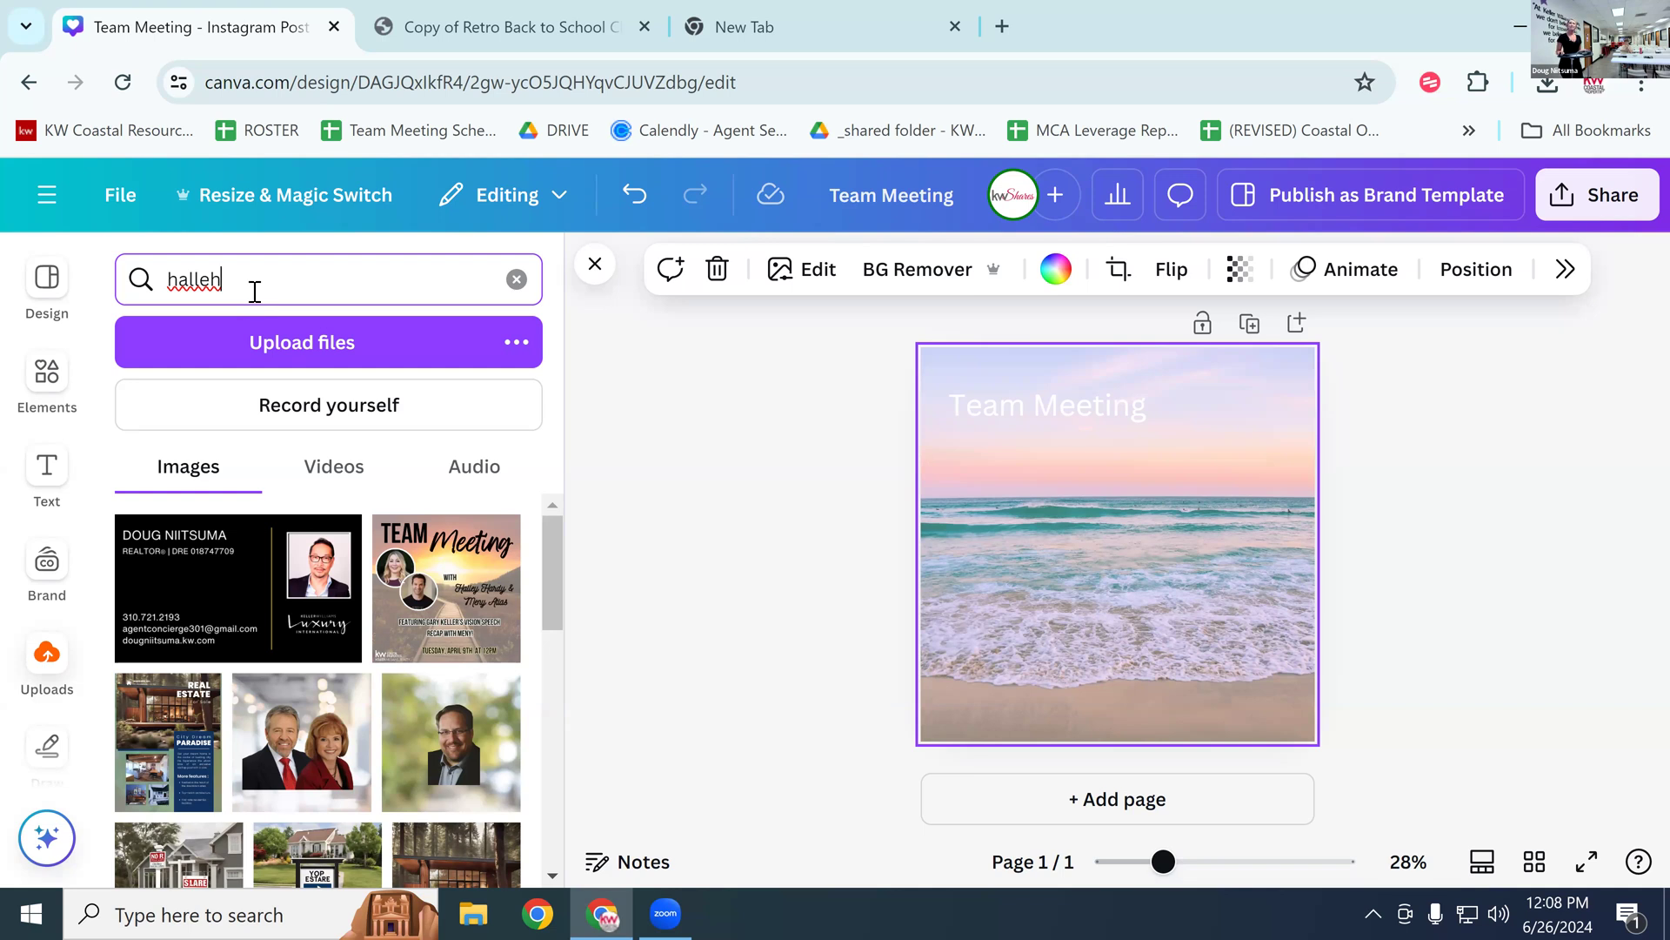
pyautogui.press('BackSpace')
pyautogui.write('y')
pyautogui.press('Return')
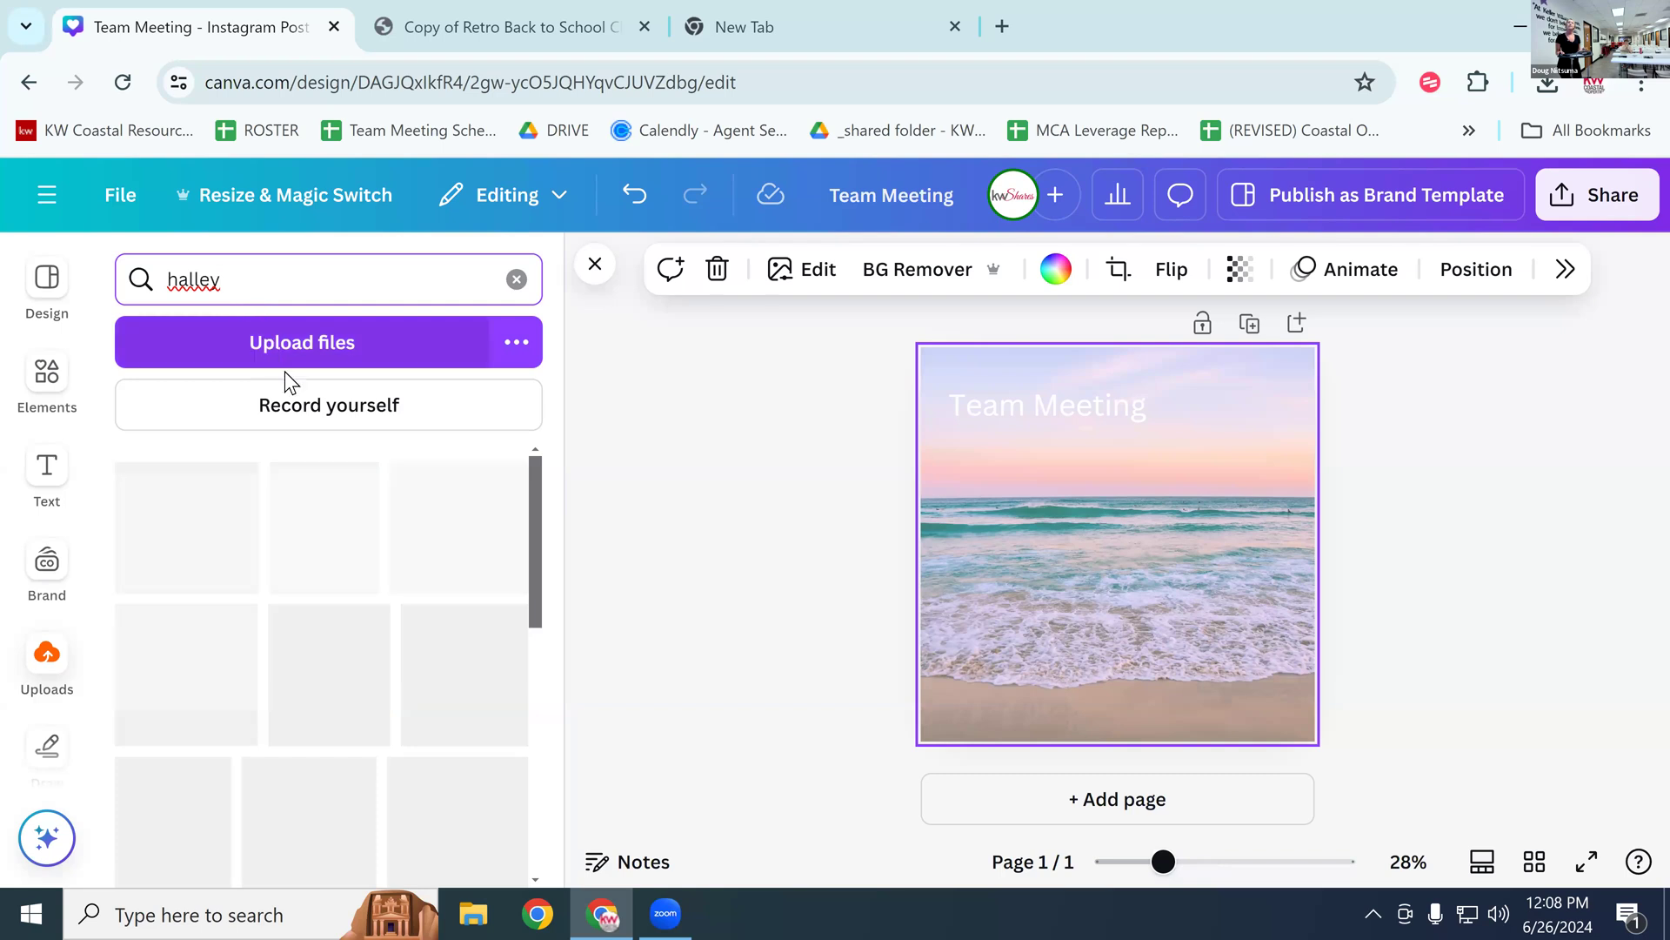
# Step: Add the headshot to the design, shrink it, and center it on the page
pyautogui.moveTo(435, 700); pyautogui.dragTo(1117, 550)
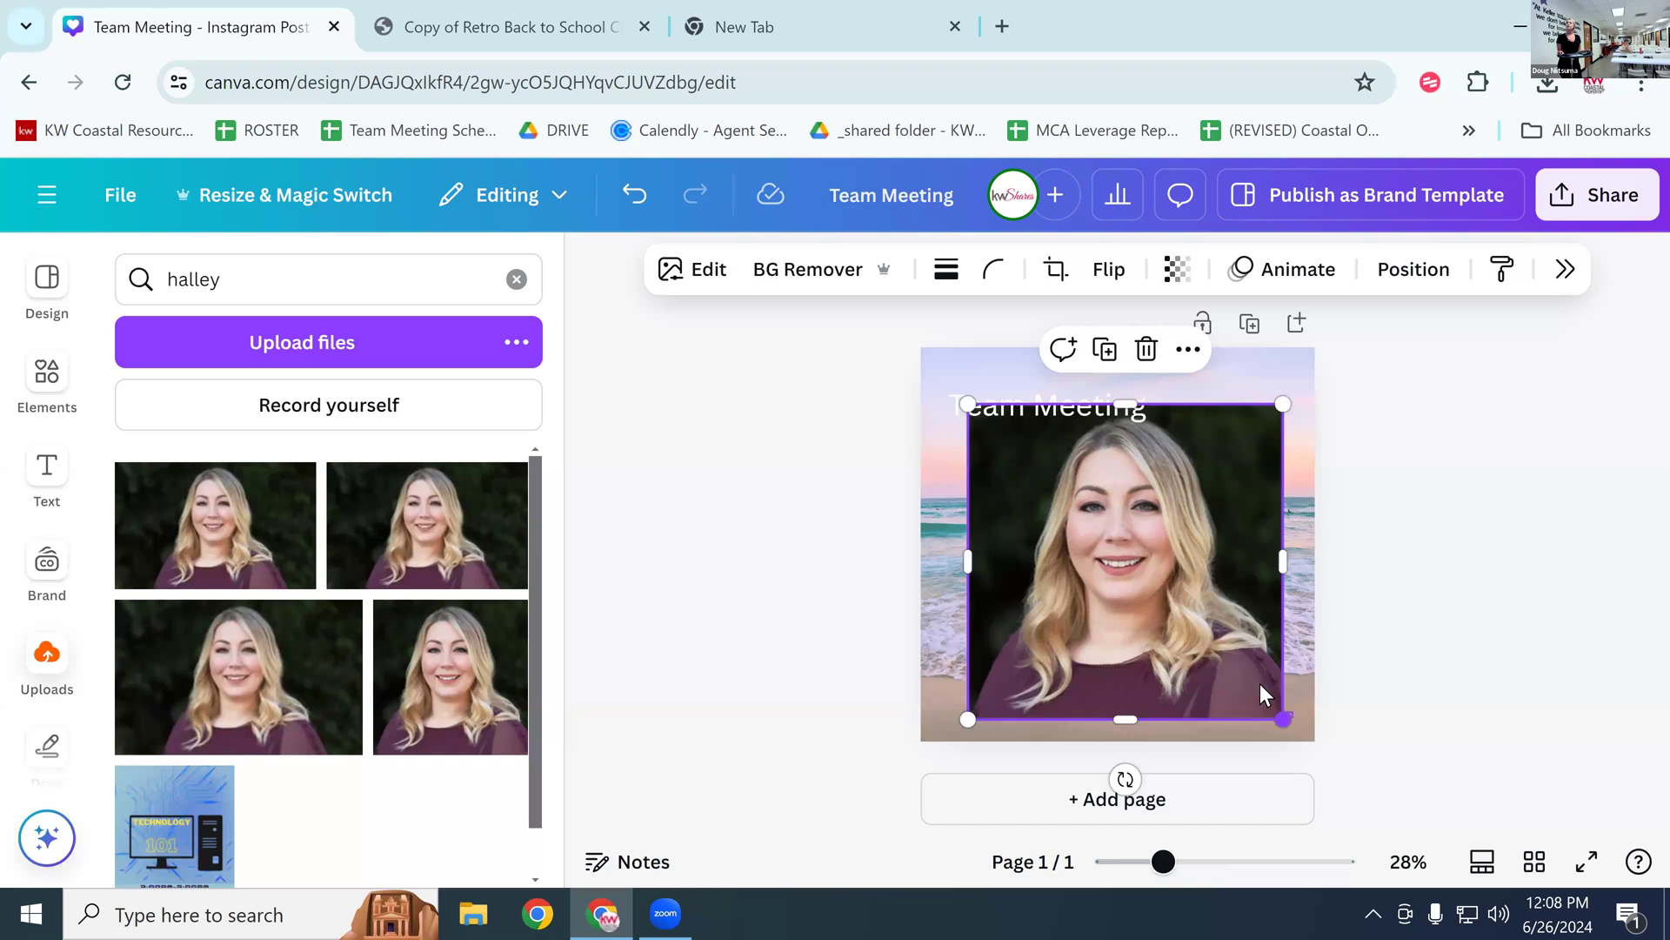
pyautogui.moveTo(1284, 715); pyautogui.dragTo(1138, 574)
pyautogui.moveTo(1060, 511); pyautogui.dragTo(1086, 605)
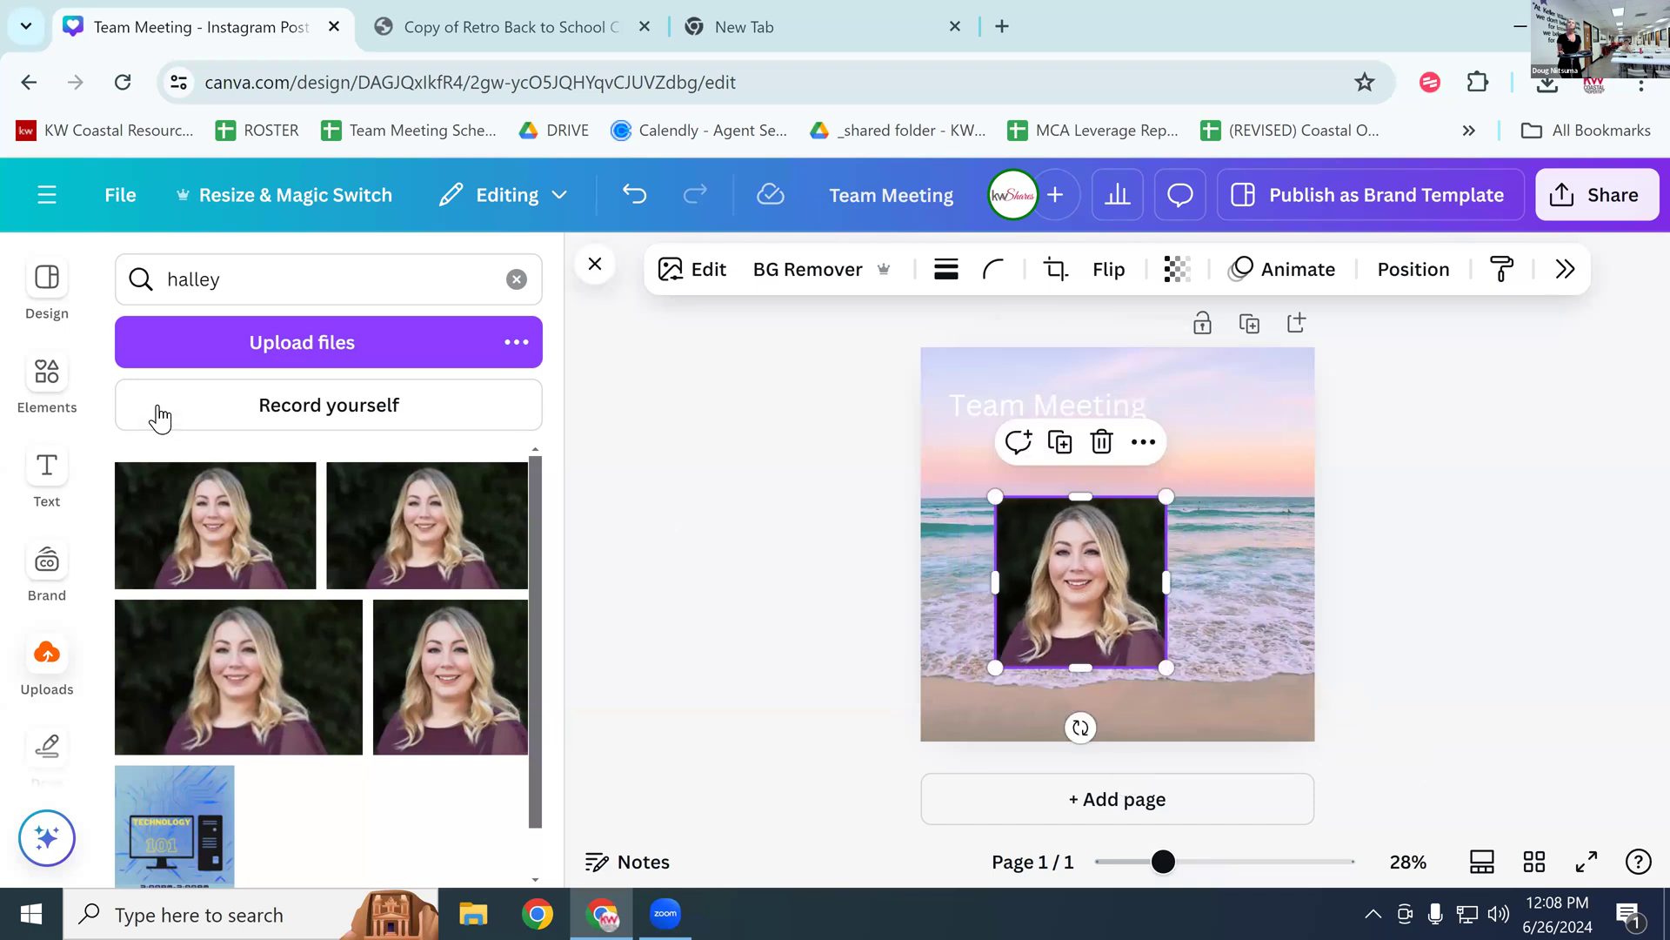
pyautogui.click(1222, 446)
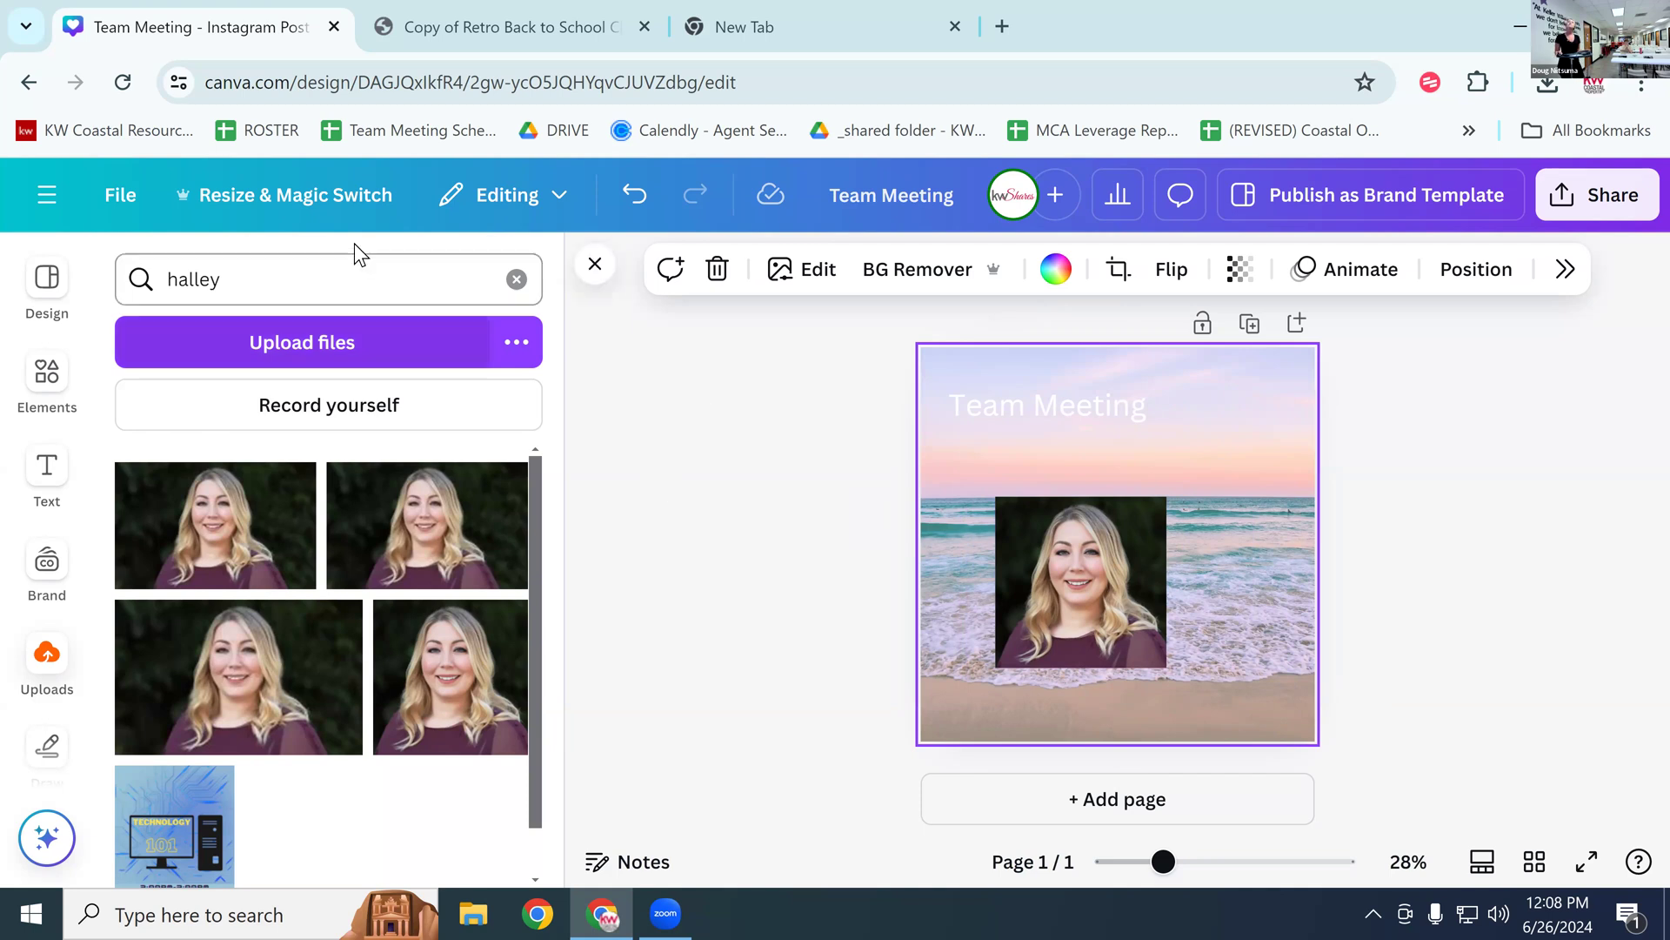
# Step: In Resize, select Instagram Story under Social media as the only target size
pyautogui.click(290, 195)
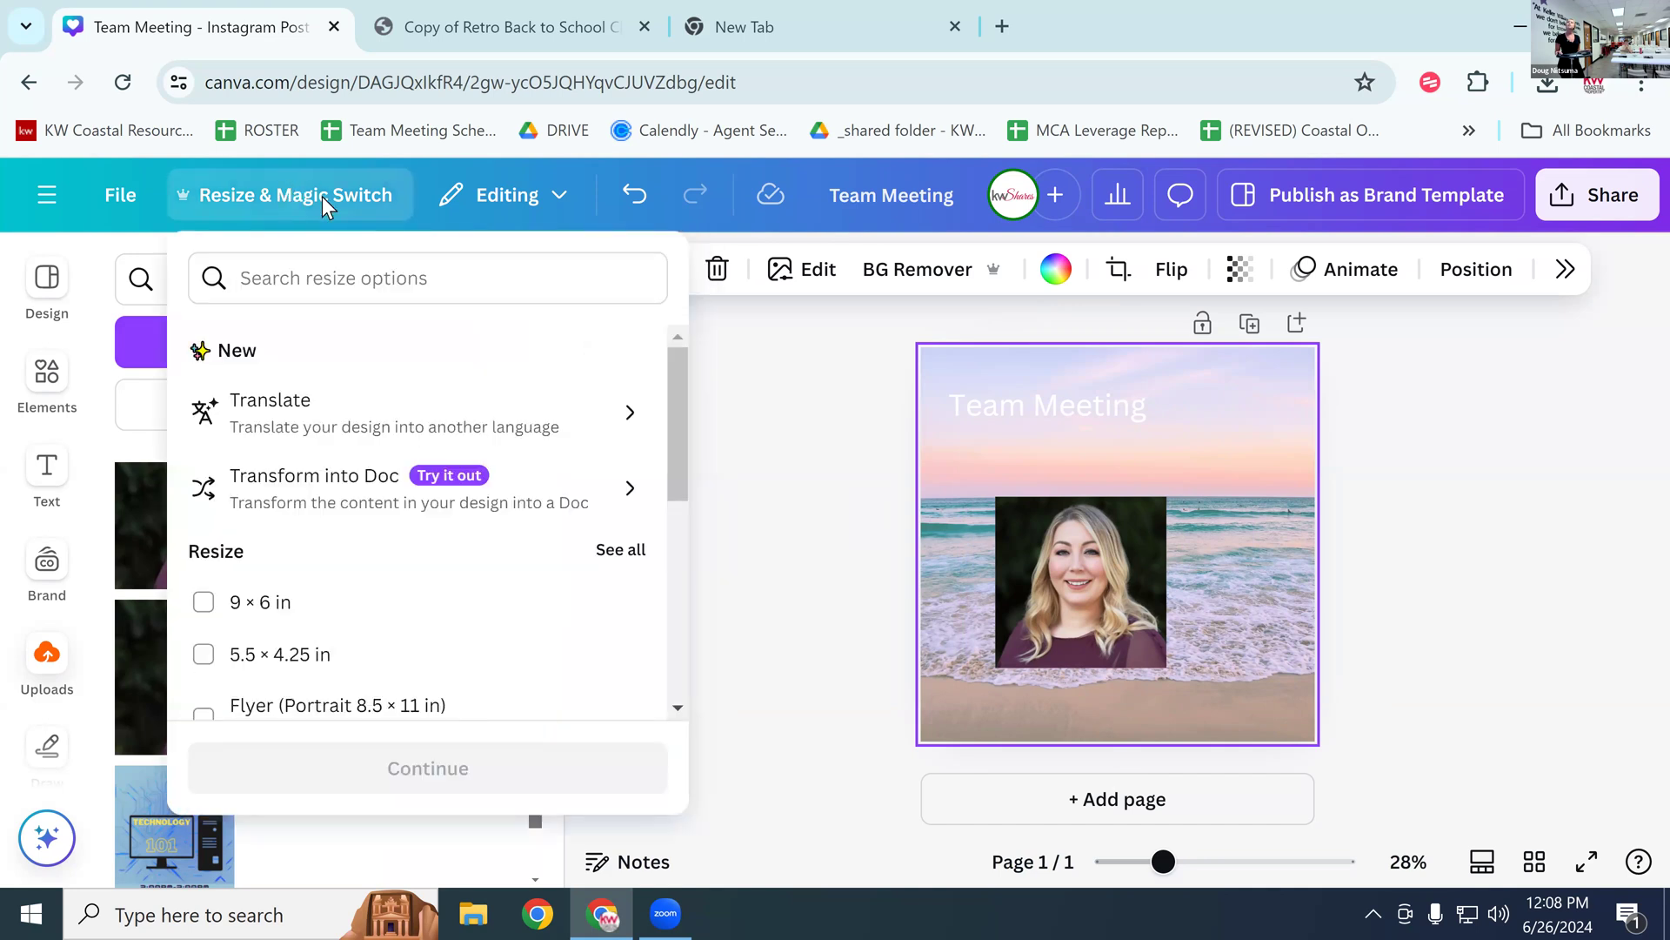
pyautogui.scroll(-2, 555, 571)
pyautogui.scroll(-2, 555, 572)
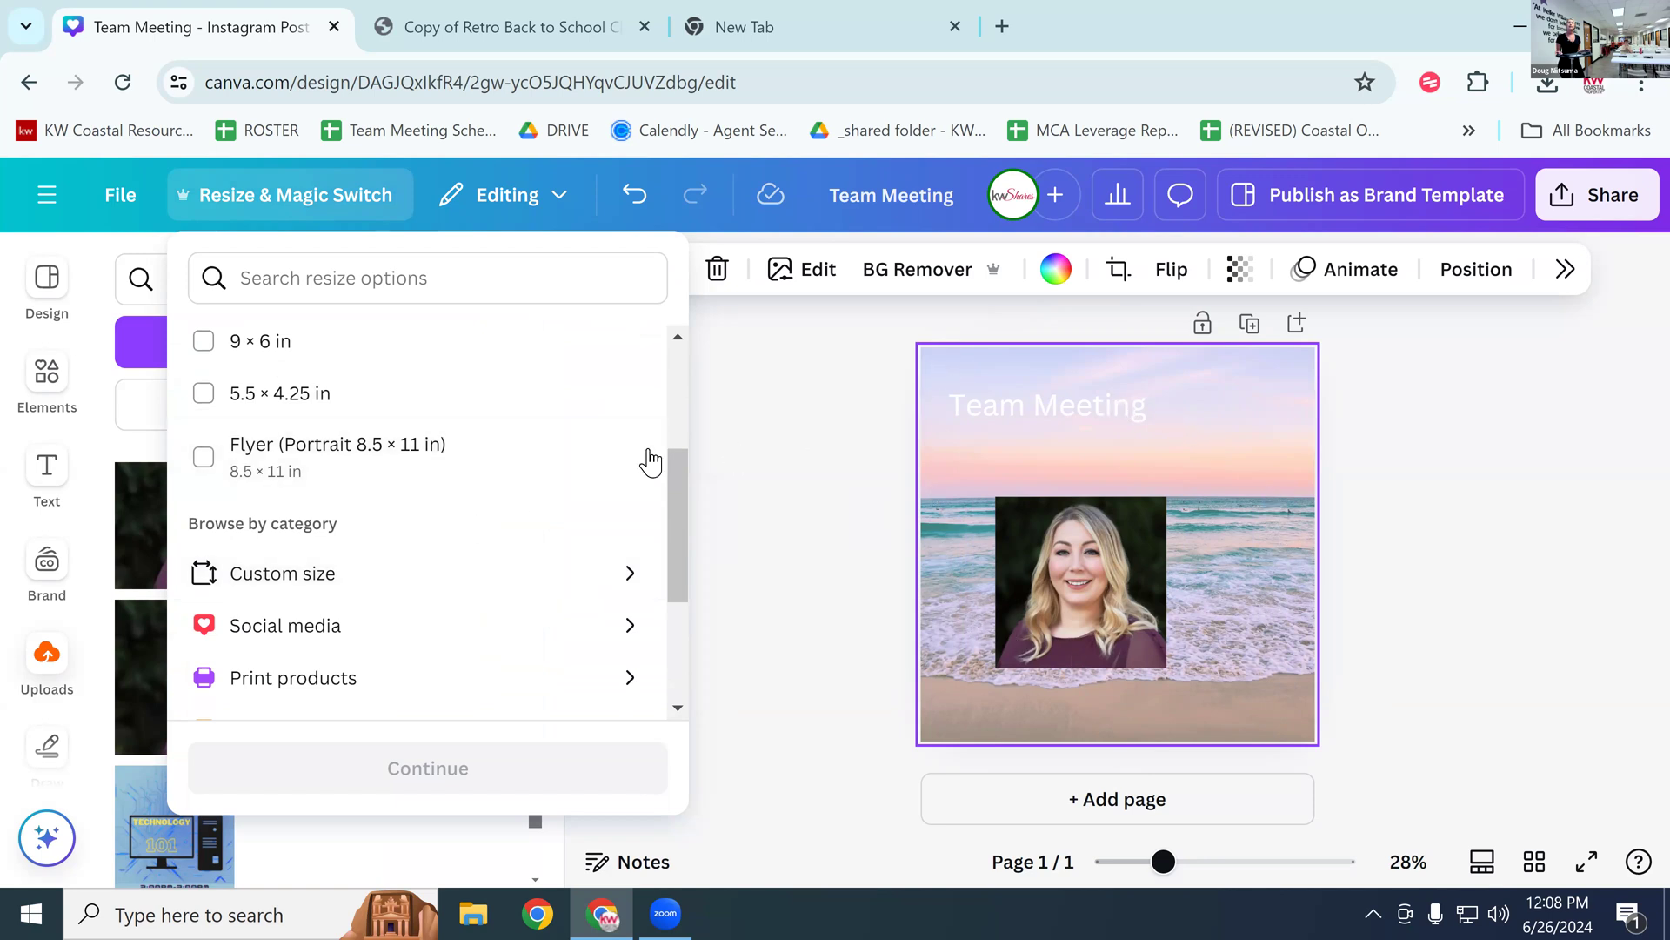
pyautogui.click(425, 637)
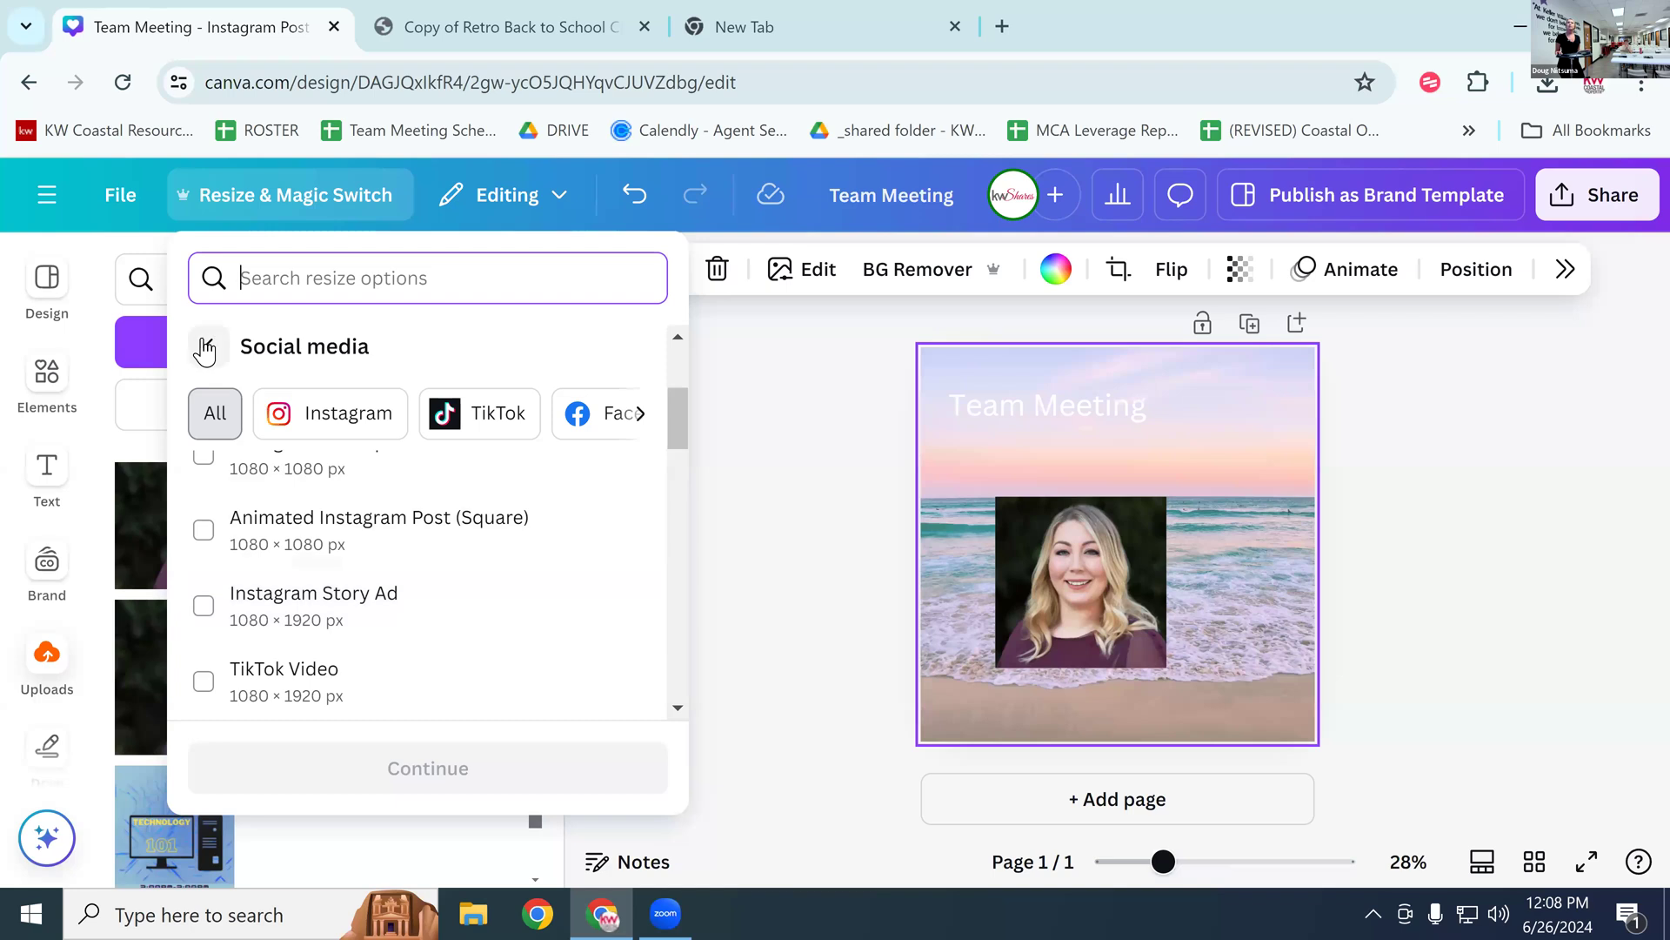
pyautogui.click(206, 348)
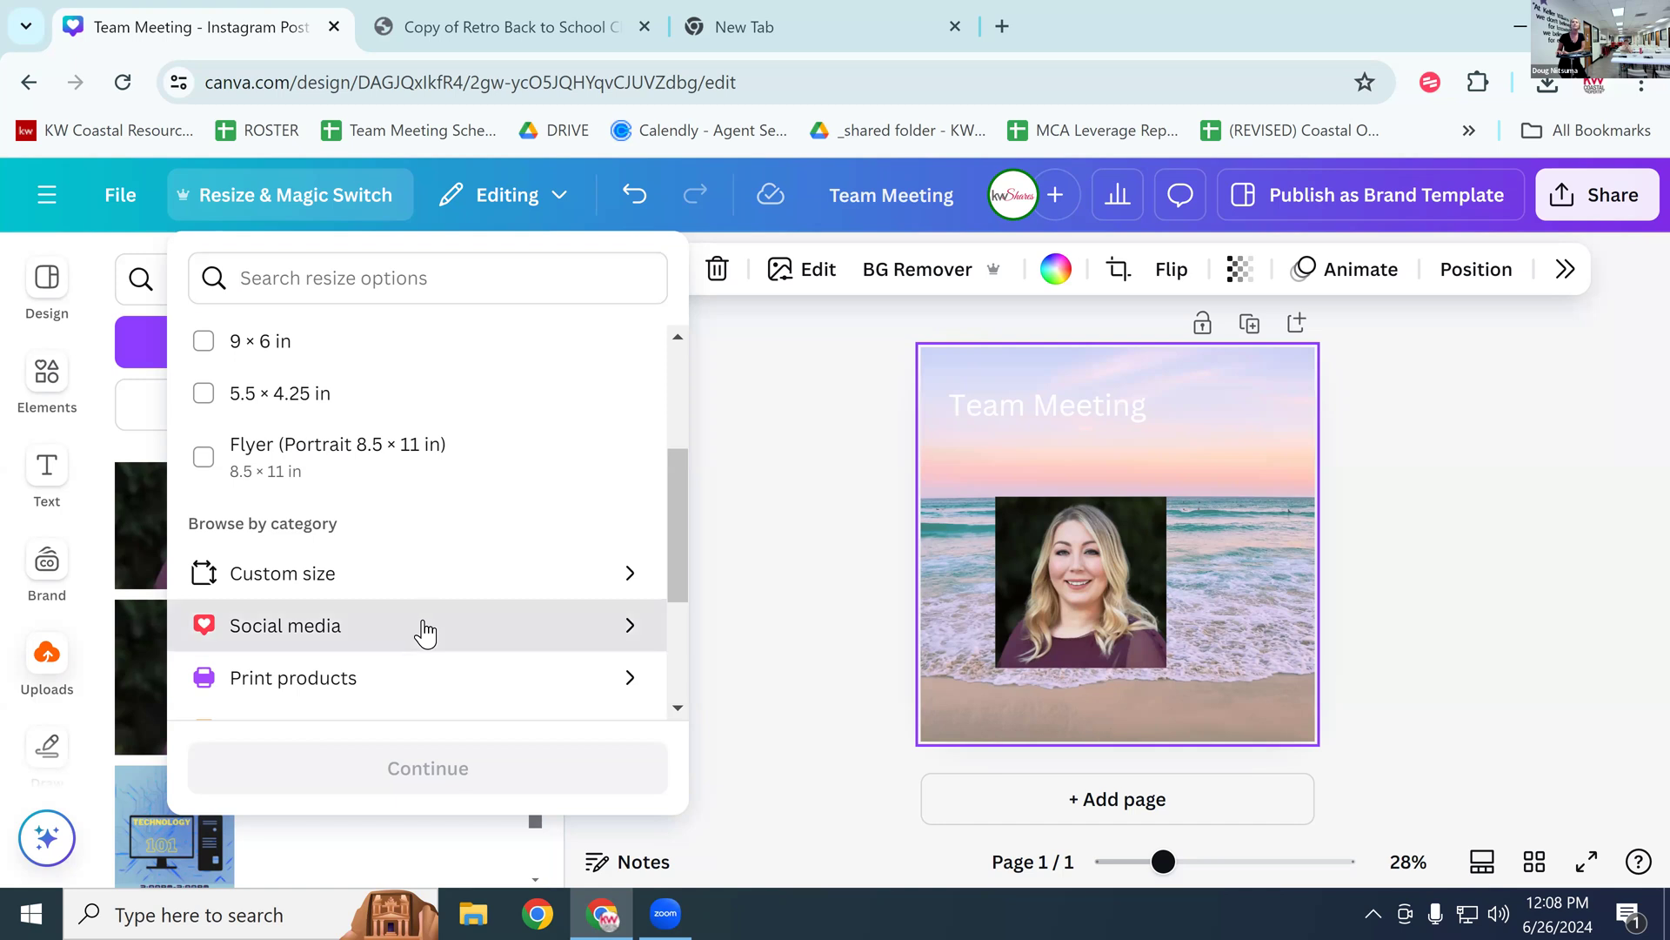
pyautogui.click(423, 627)
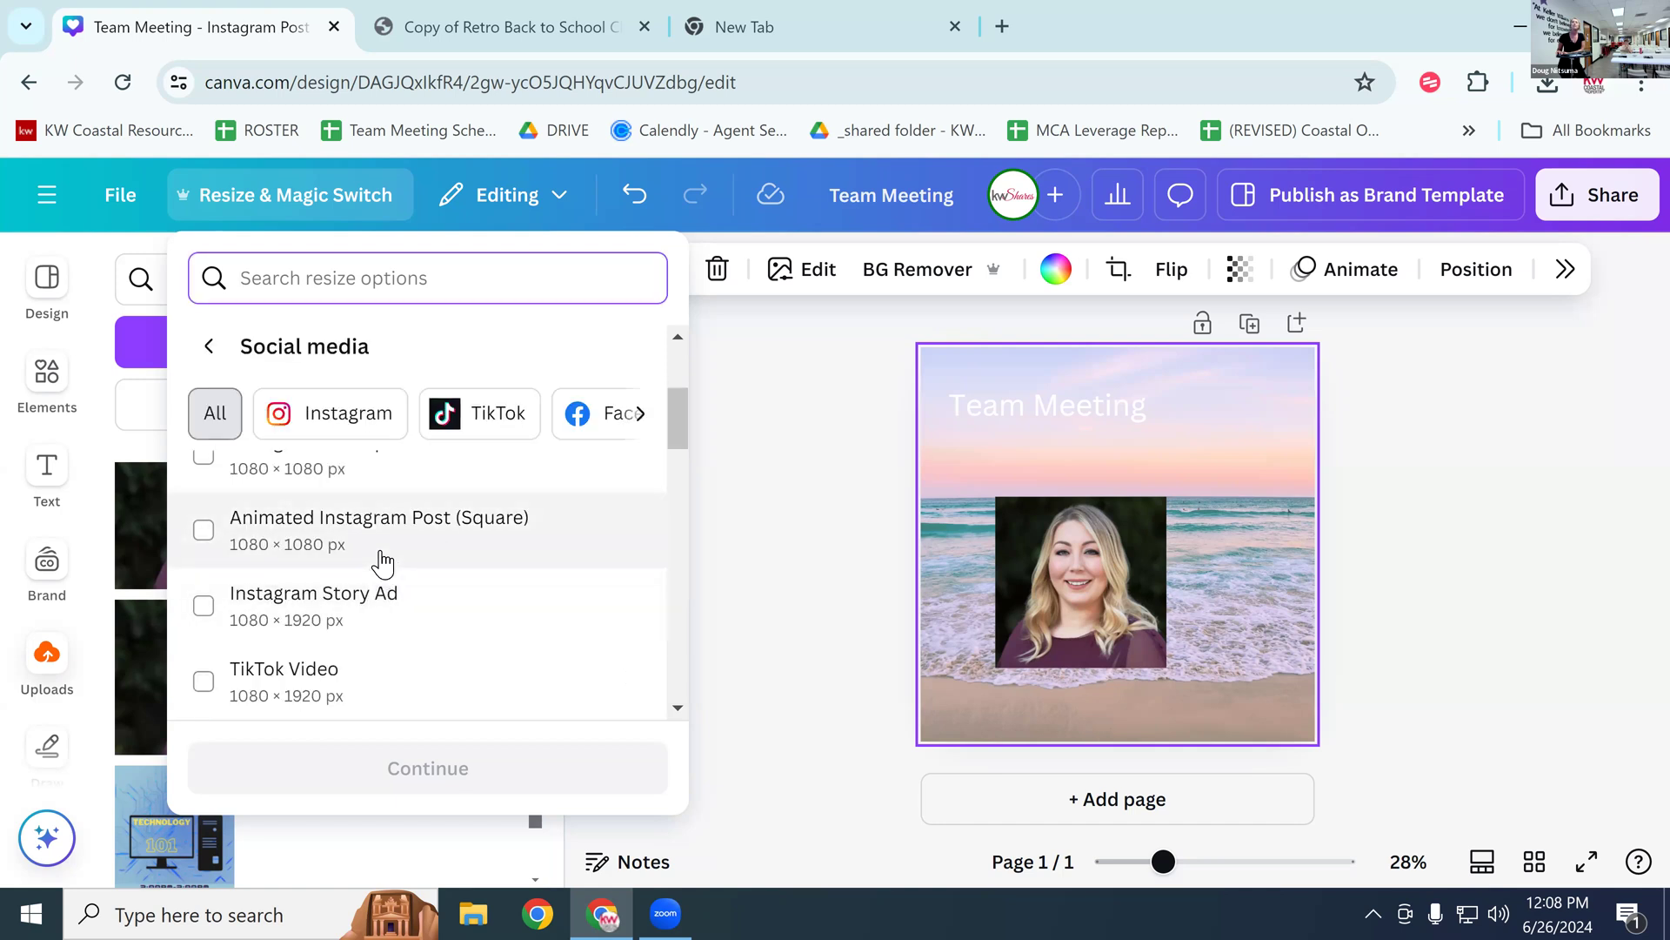
pyautogui.click(383, 564)
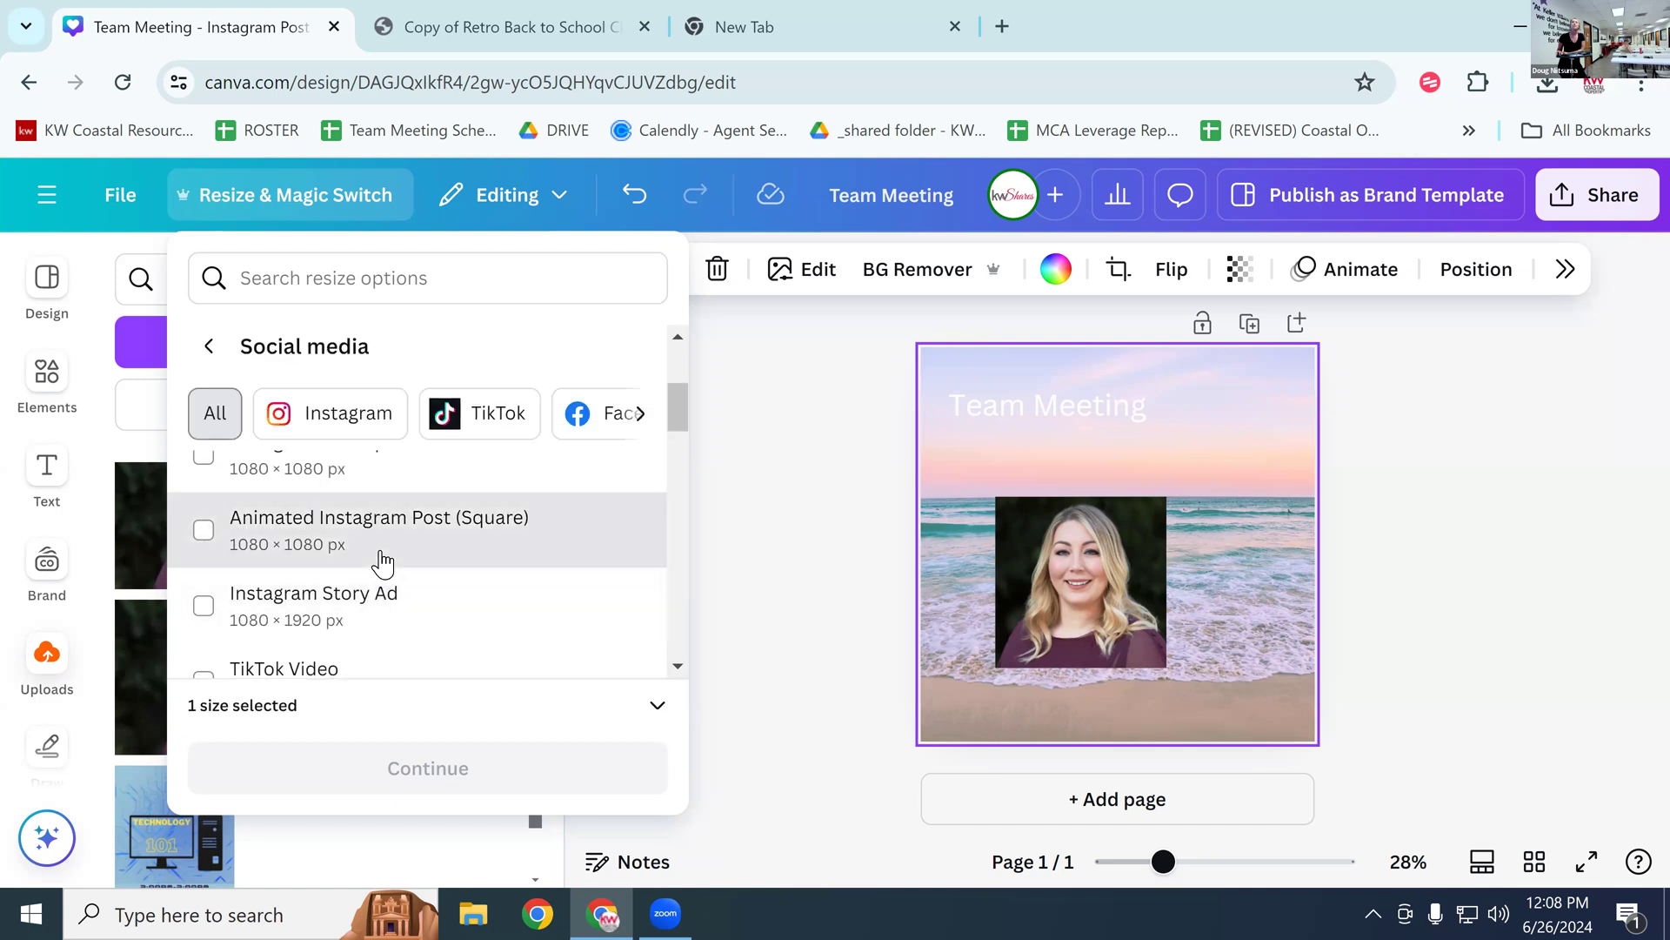
pyautogui.click(209, 346)
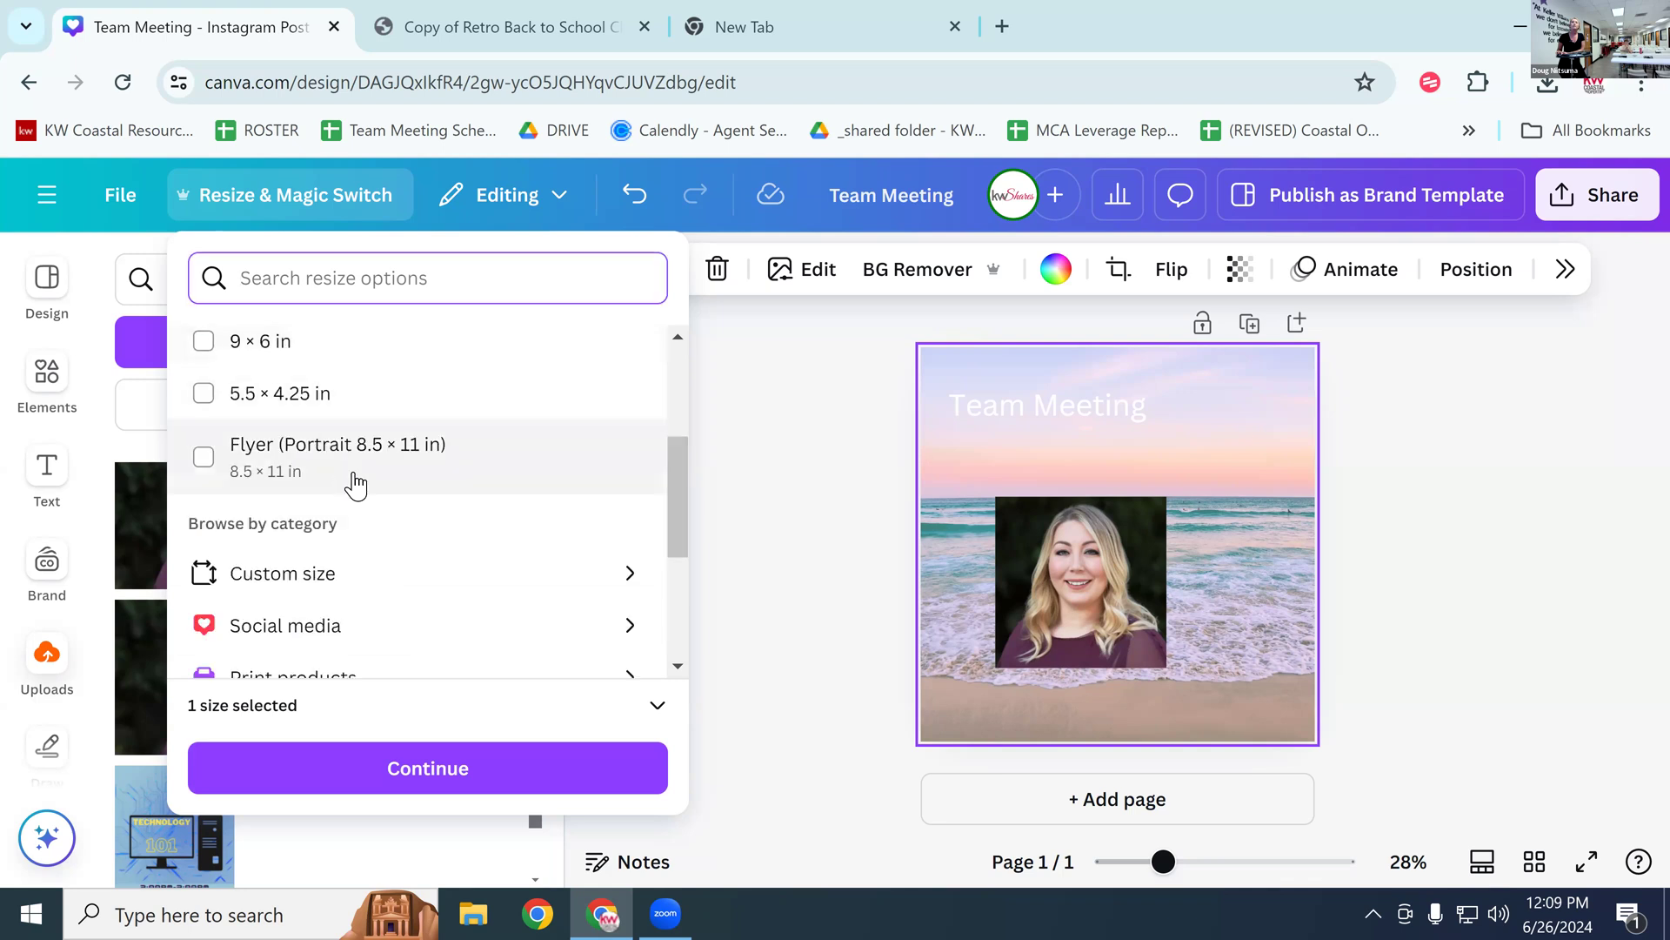
pyautogui.click(416, 635)
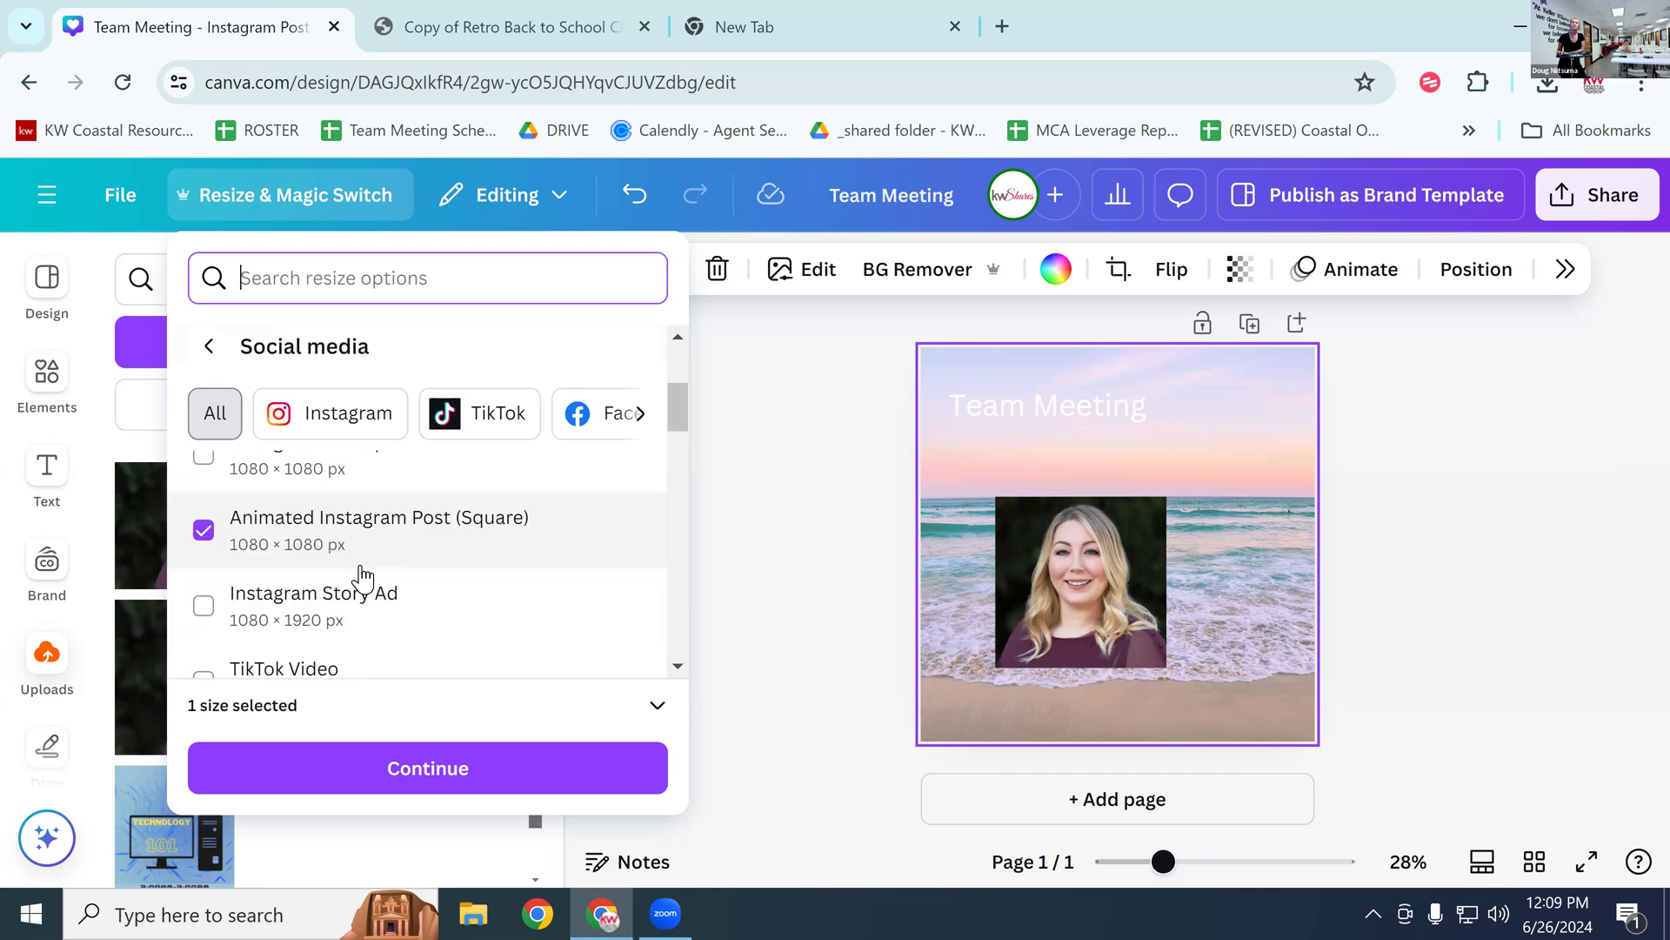
pyautogui.scroll(2, 362, 578)
pyautogui.click(203, 509)
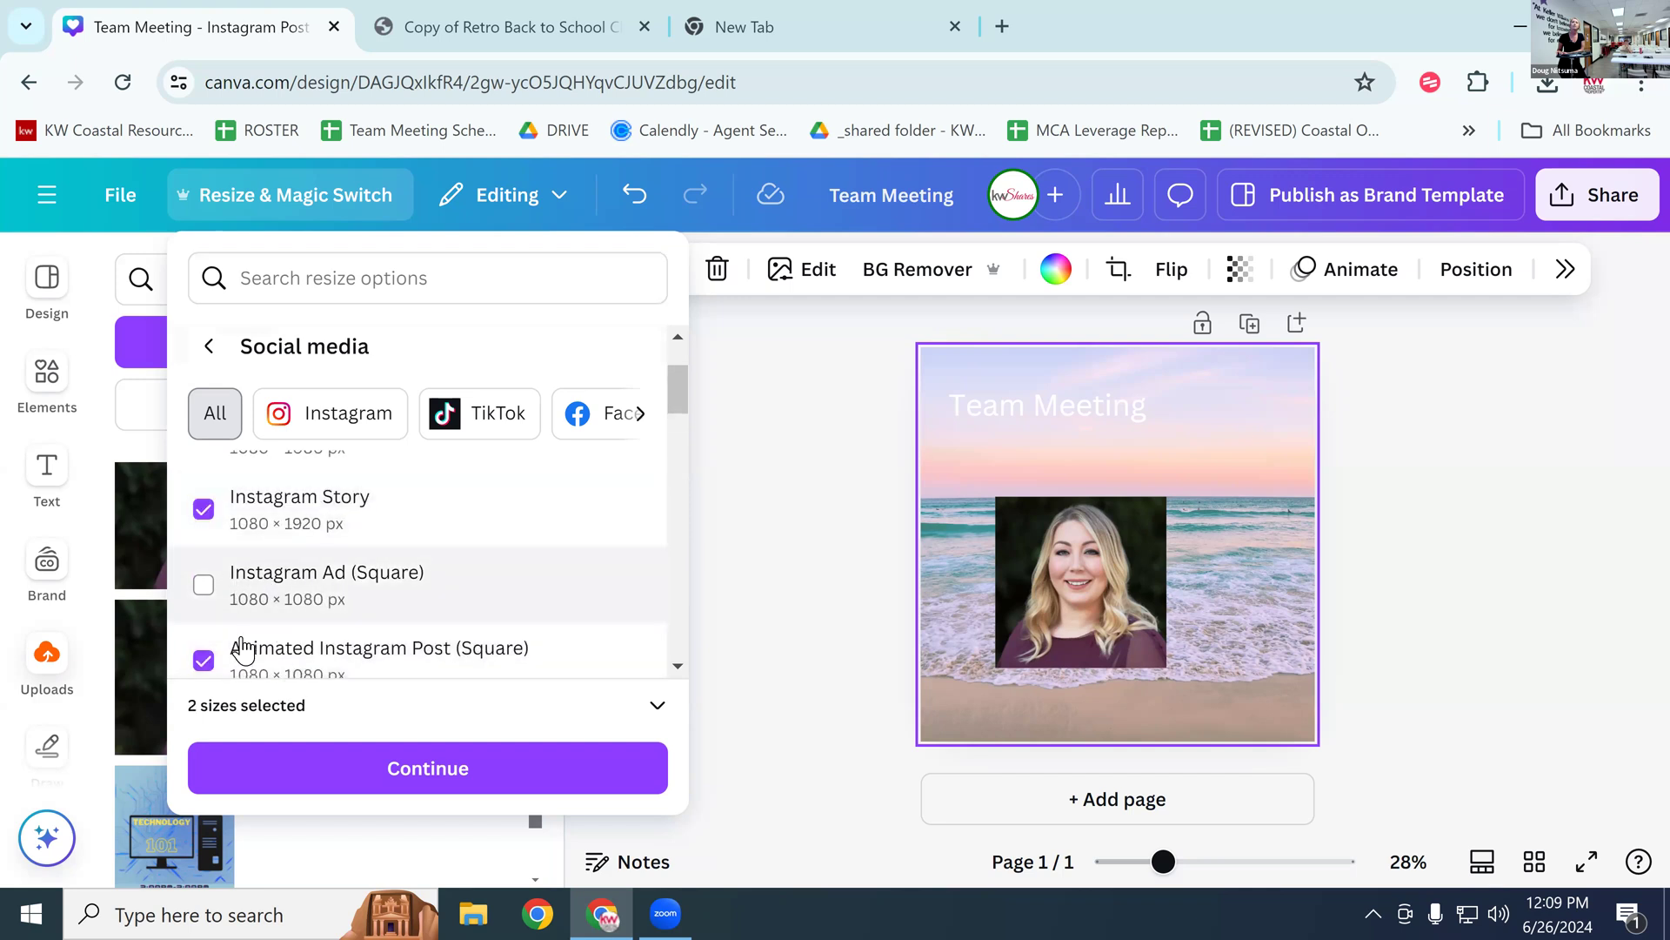
pyautogui.click(204, 660)
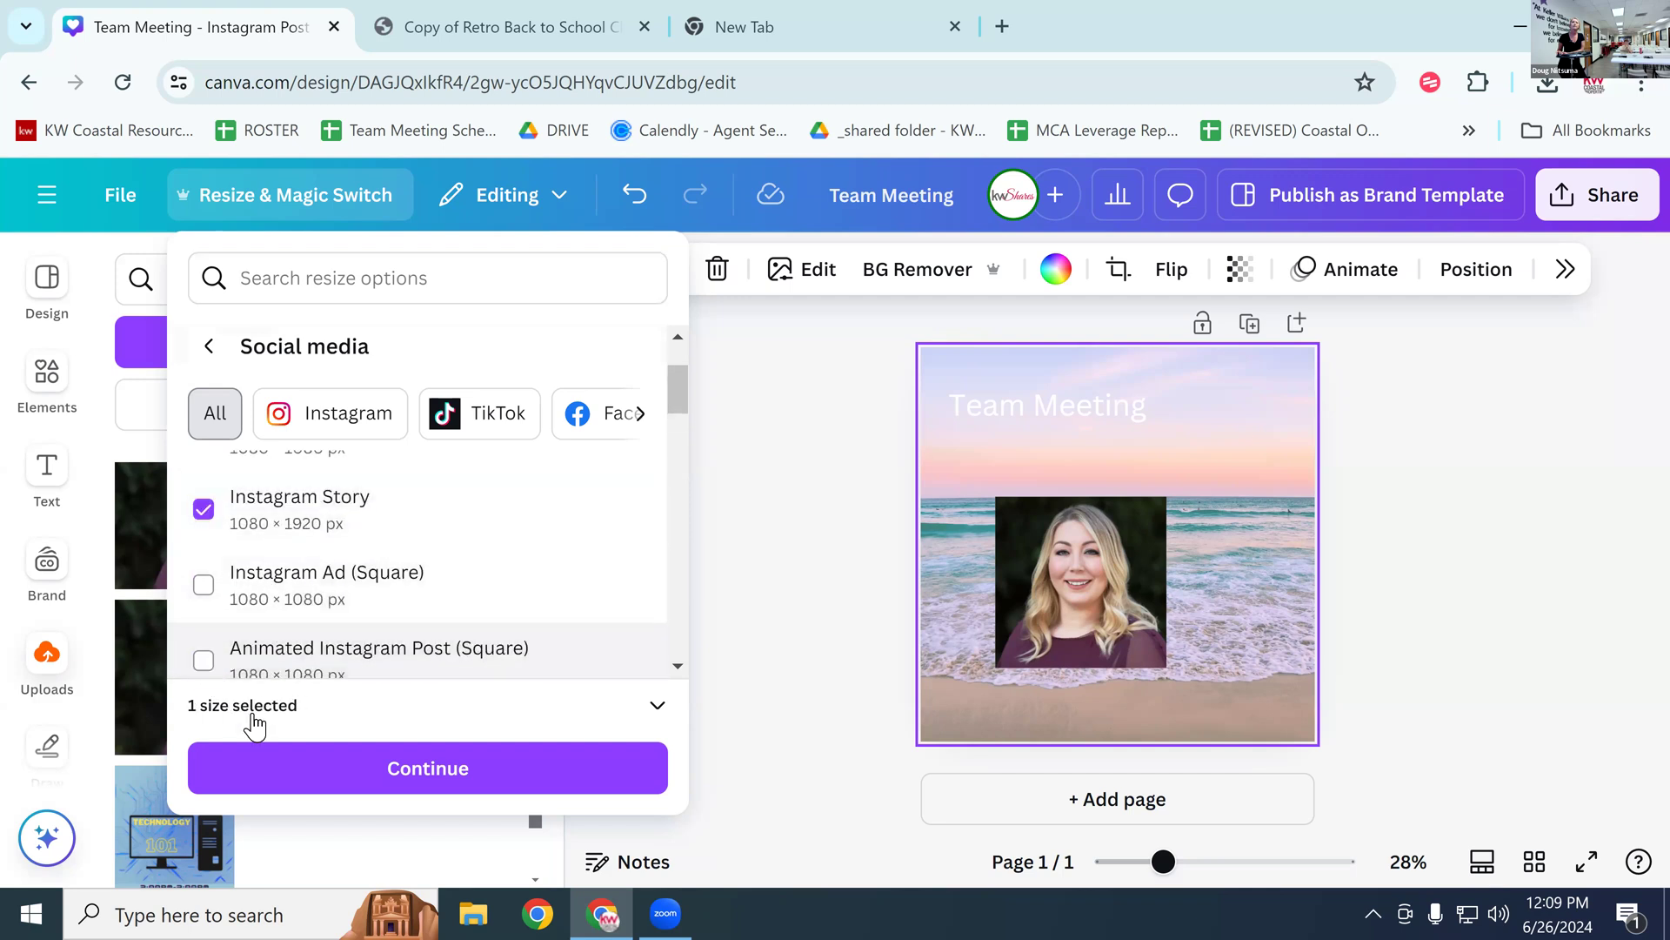
# Step: Create the resized Instagram Story copy and open it
pyautogui.click(311, 770)
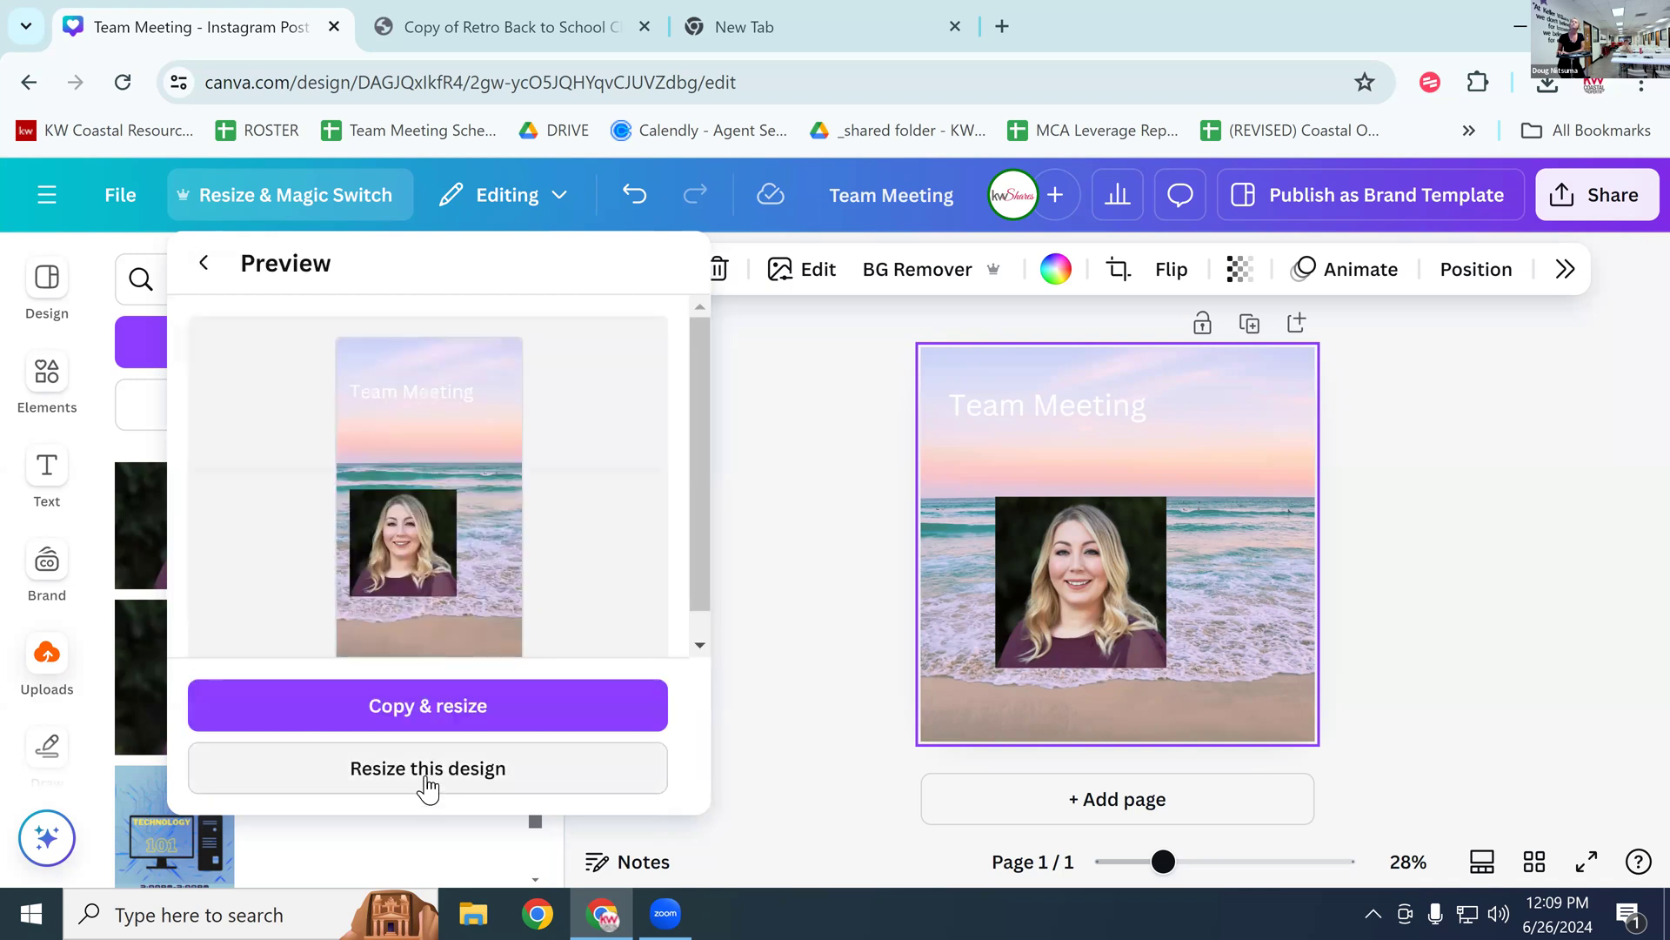
pyautogui.click(444, 717)
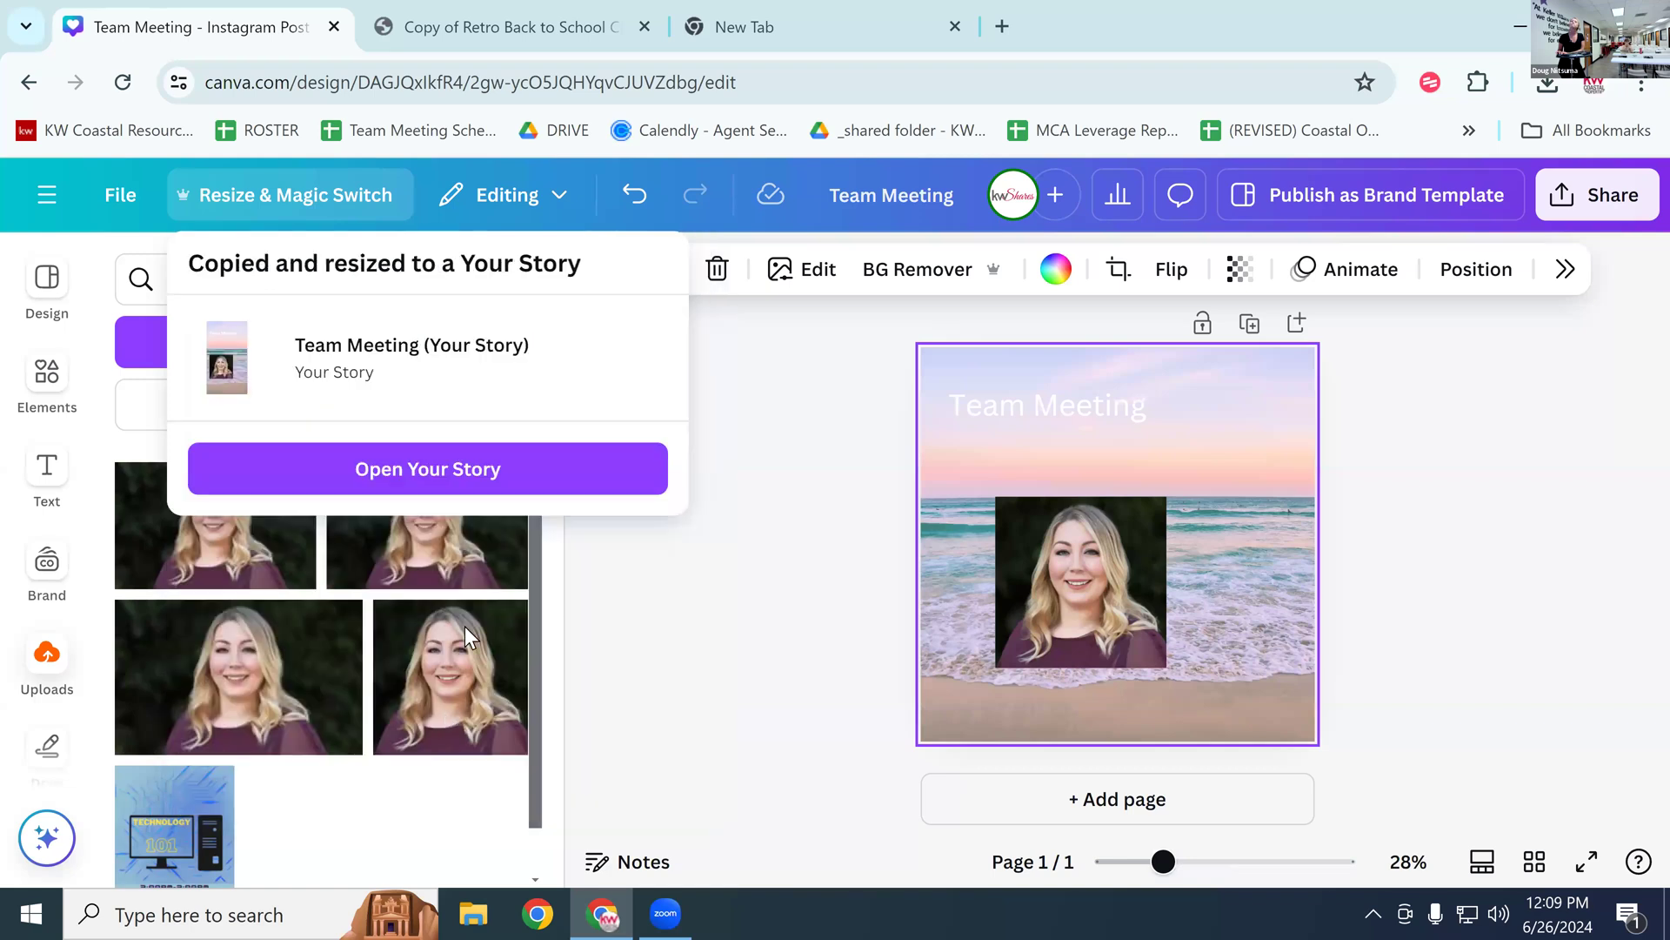
pyautogui.click(469, 484)
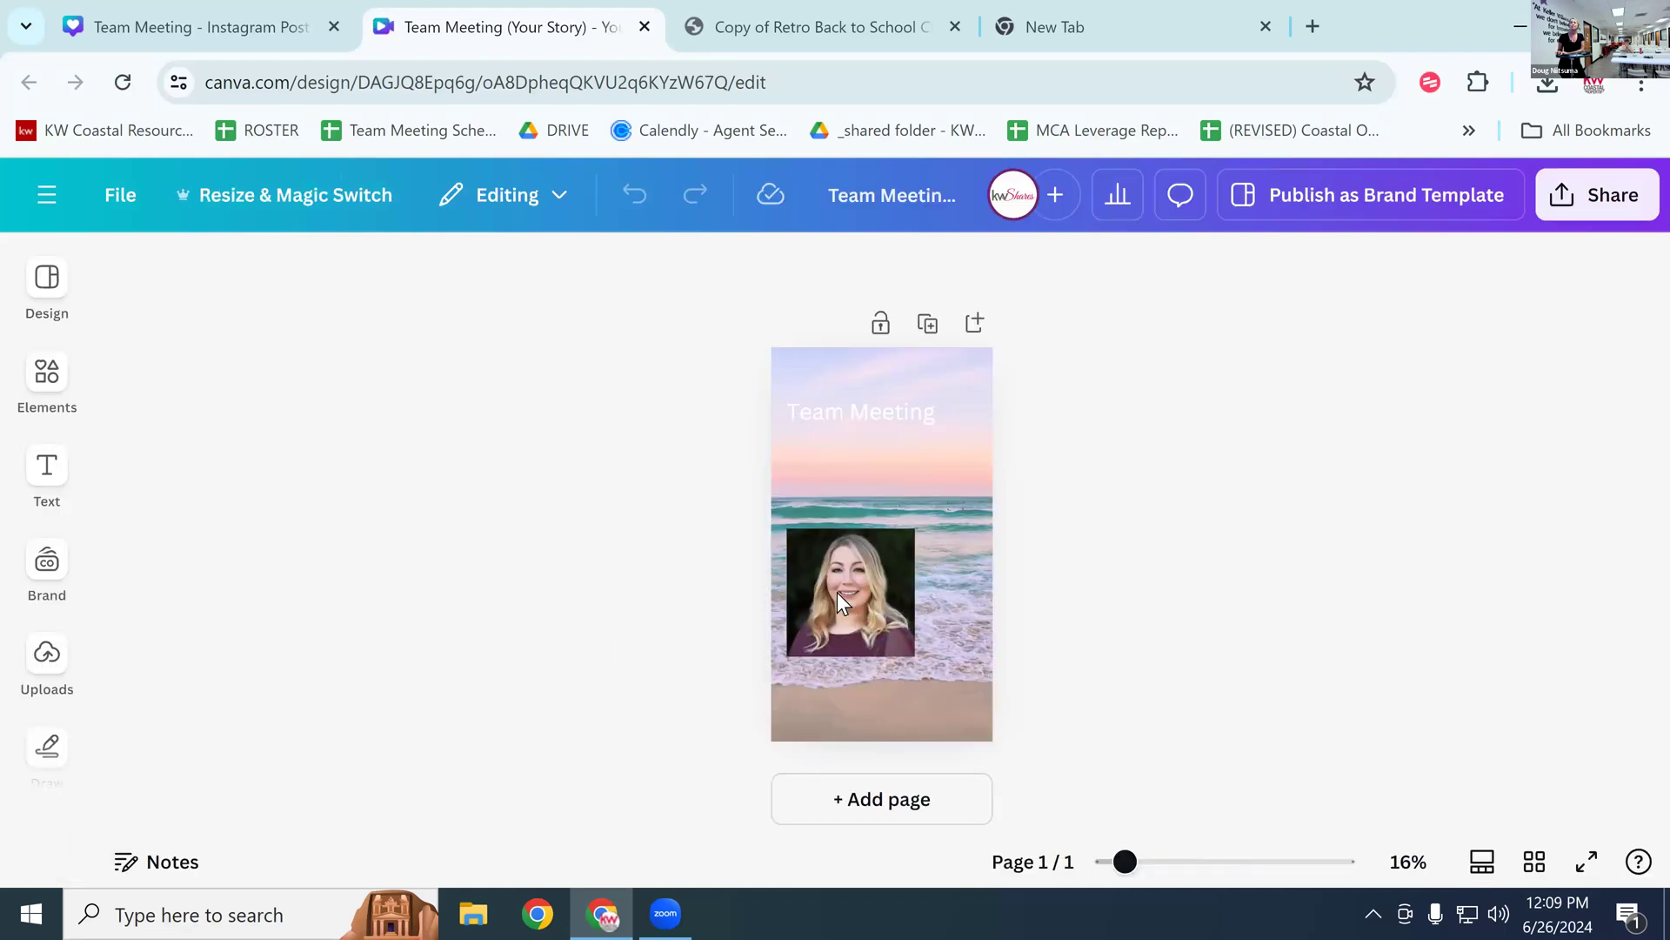
# Step: Browse the Brand, Templates and Elements panels, dismissing the Brand Kit promo
pyautogui.click(39, 609)
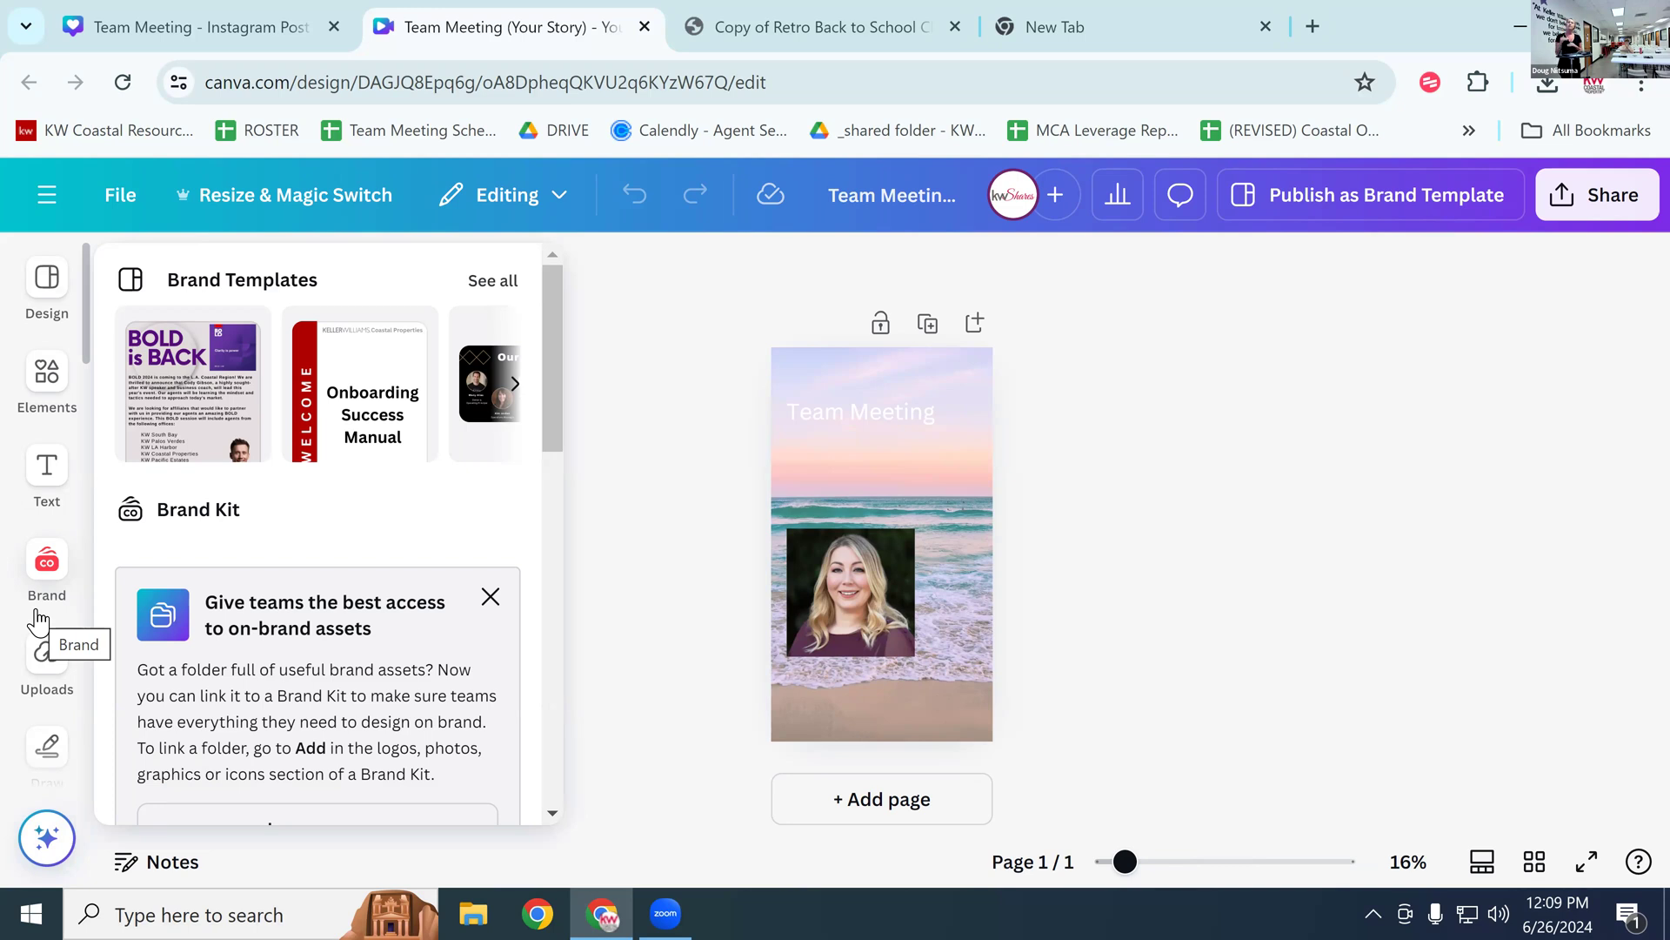
pyautogui.click(489, 597)
pyautogui.click(44, 300)
pyautogui.click(44, 374)
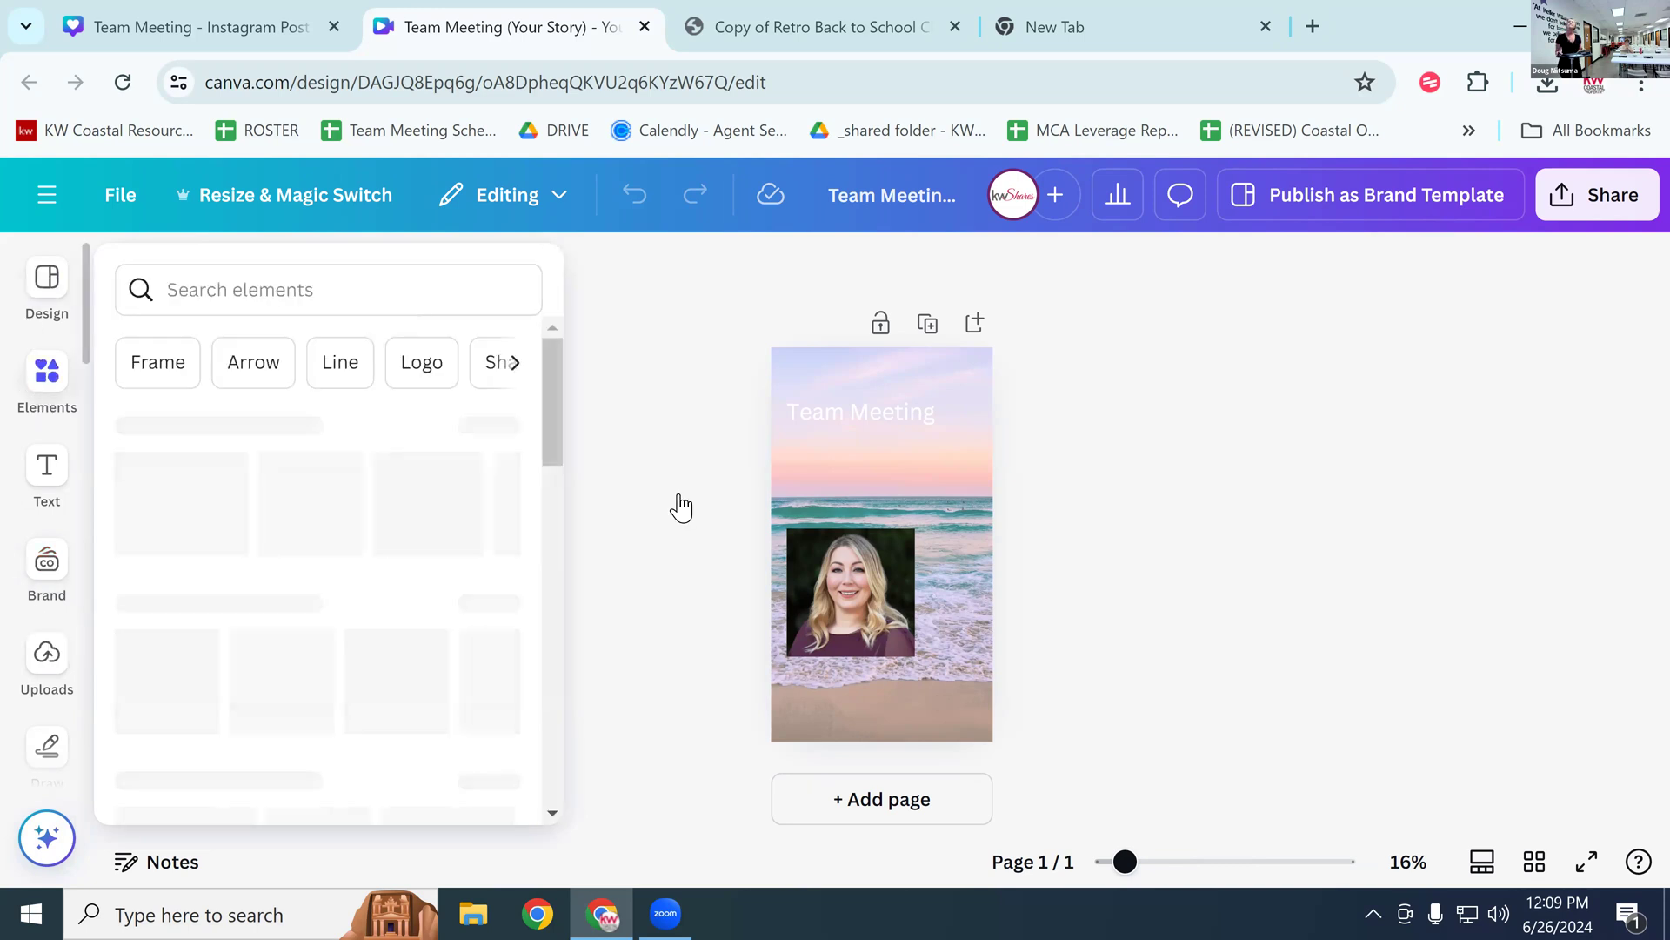
# Step: Shrink the headshot slightly and move it a little higher on the story
pyautogui.moveTo(863, 547); pyautogui.dragTo(884, 524)
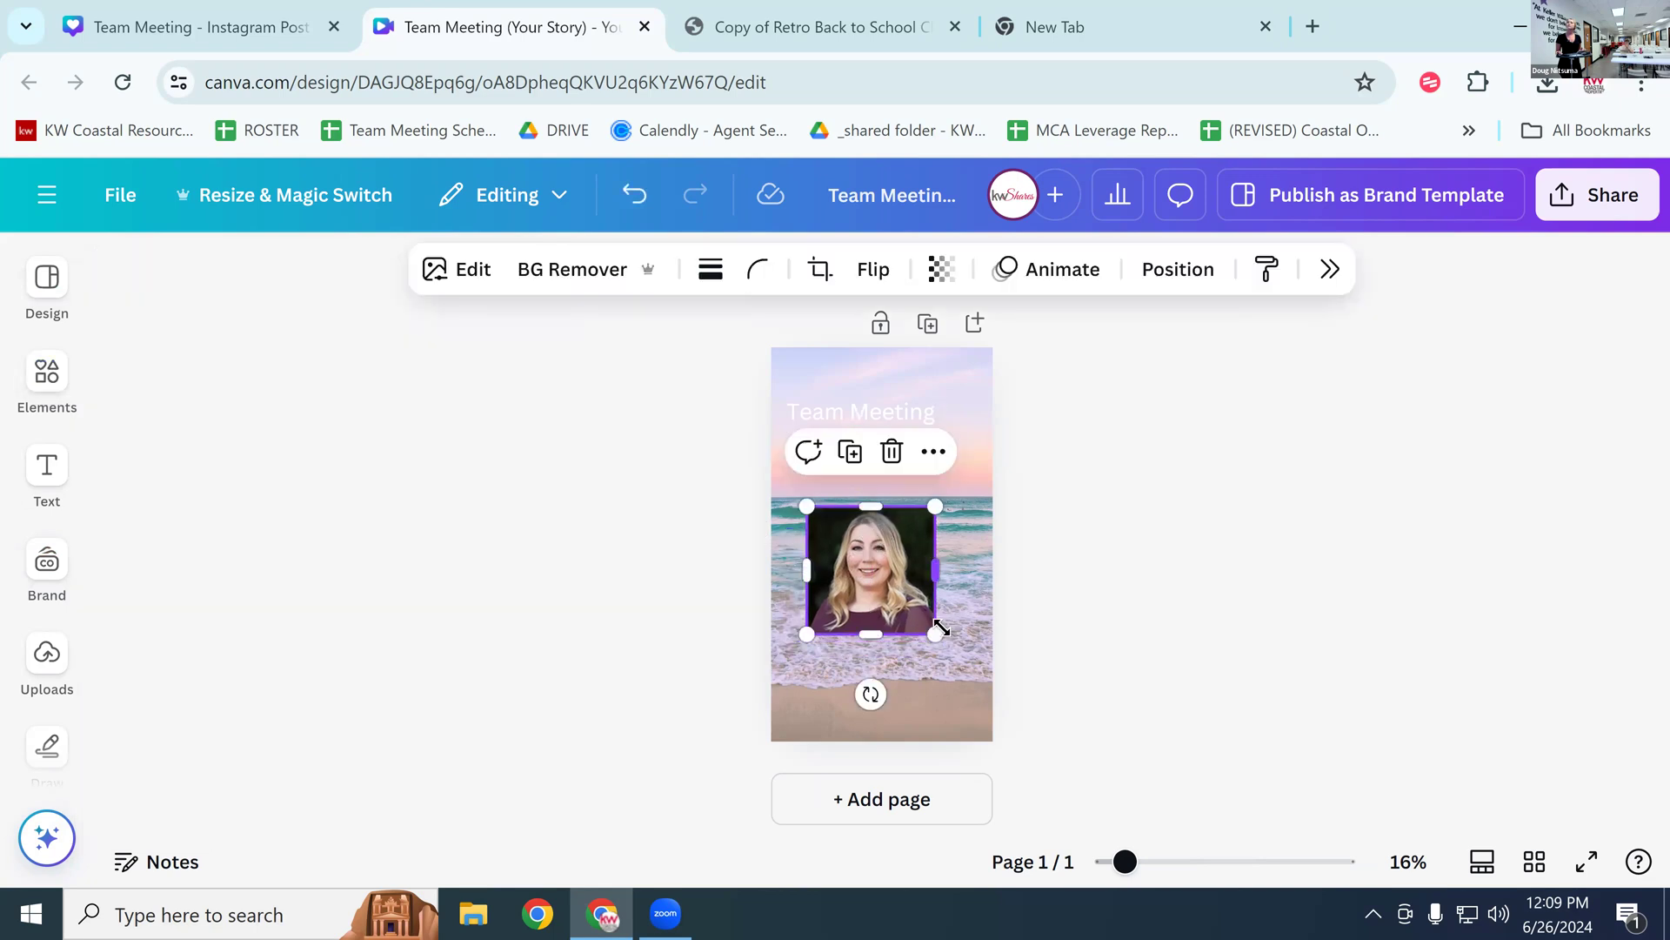
pyautogui.moveTo(927, 632); pyautogui.dragTo(909, 607)
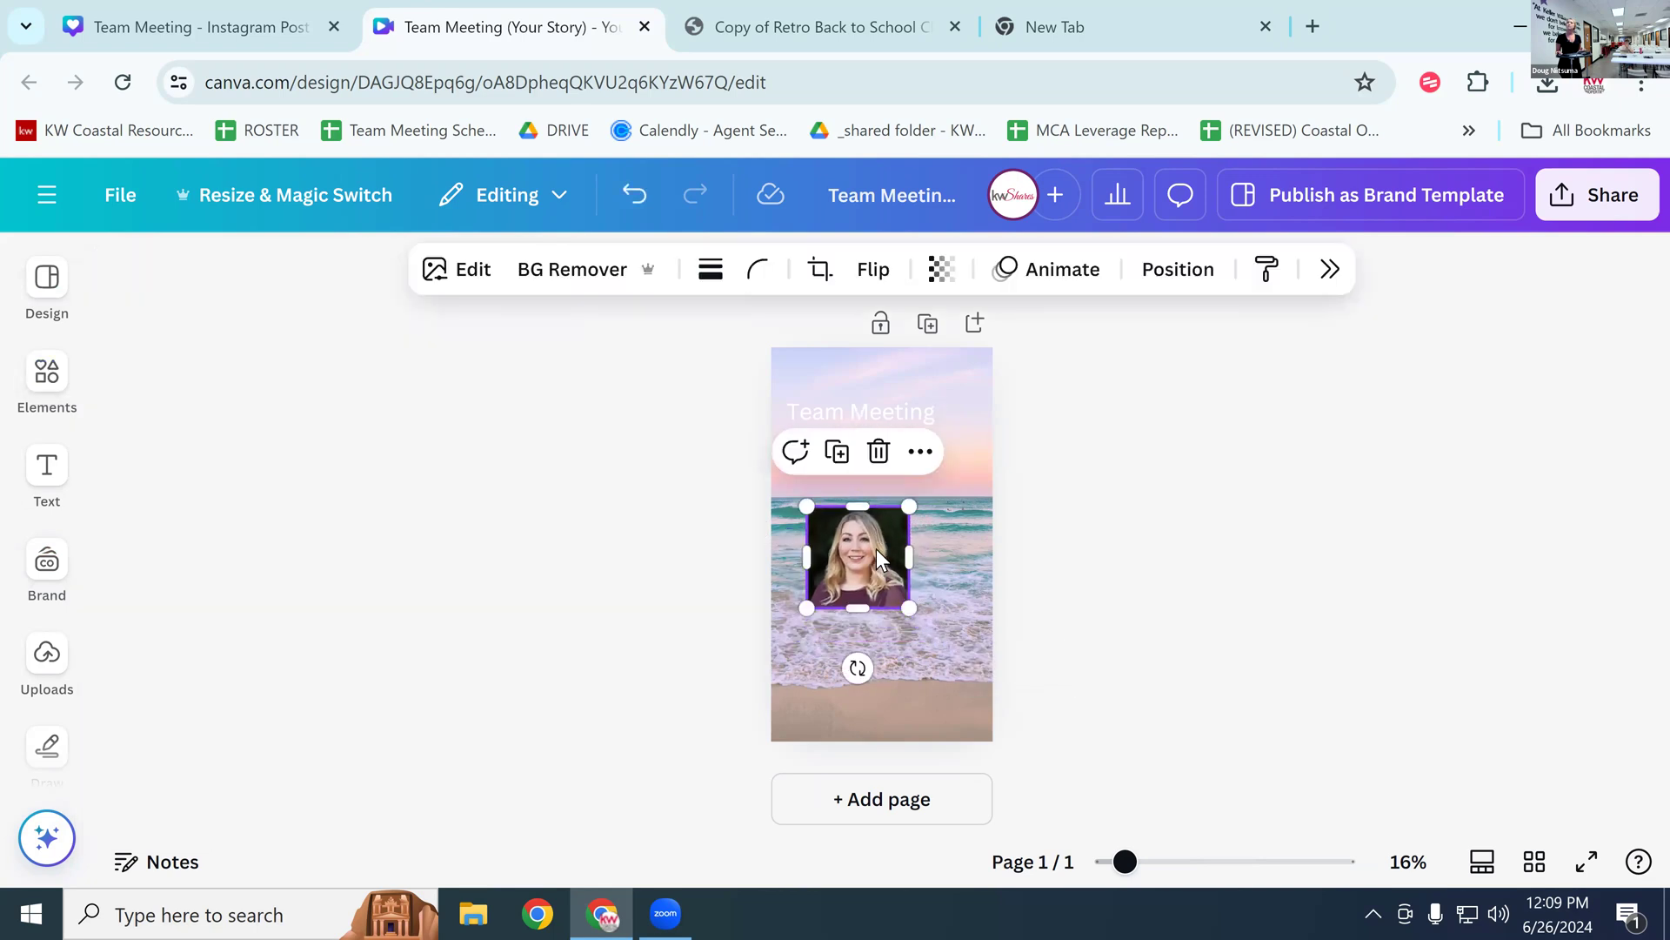
pyautogui.moveTo(876, 550); pyautogui.dragTo(879, 537)
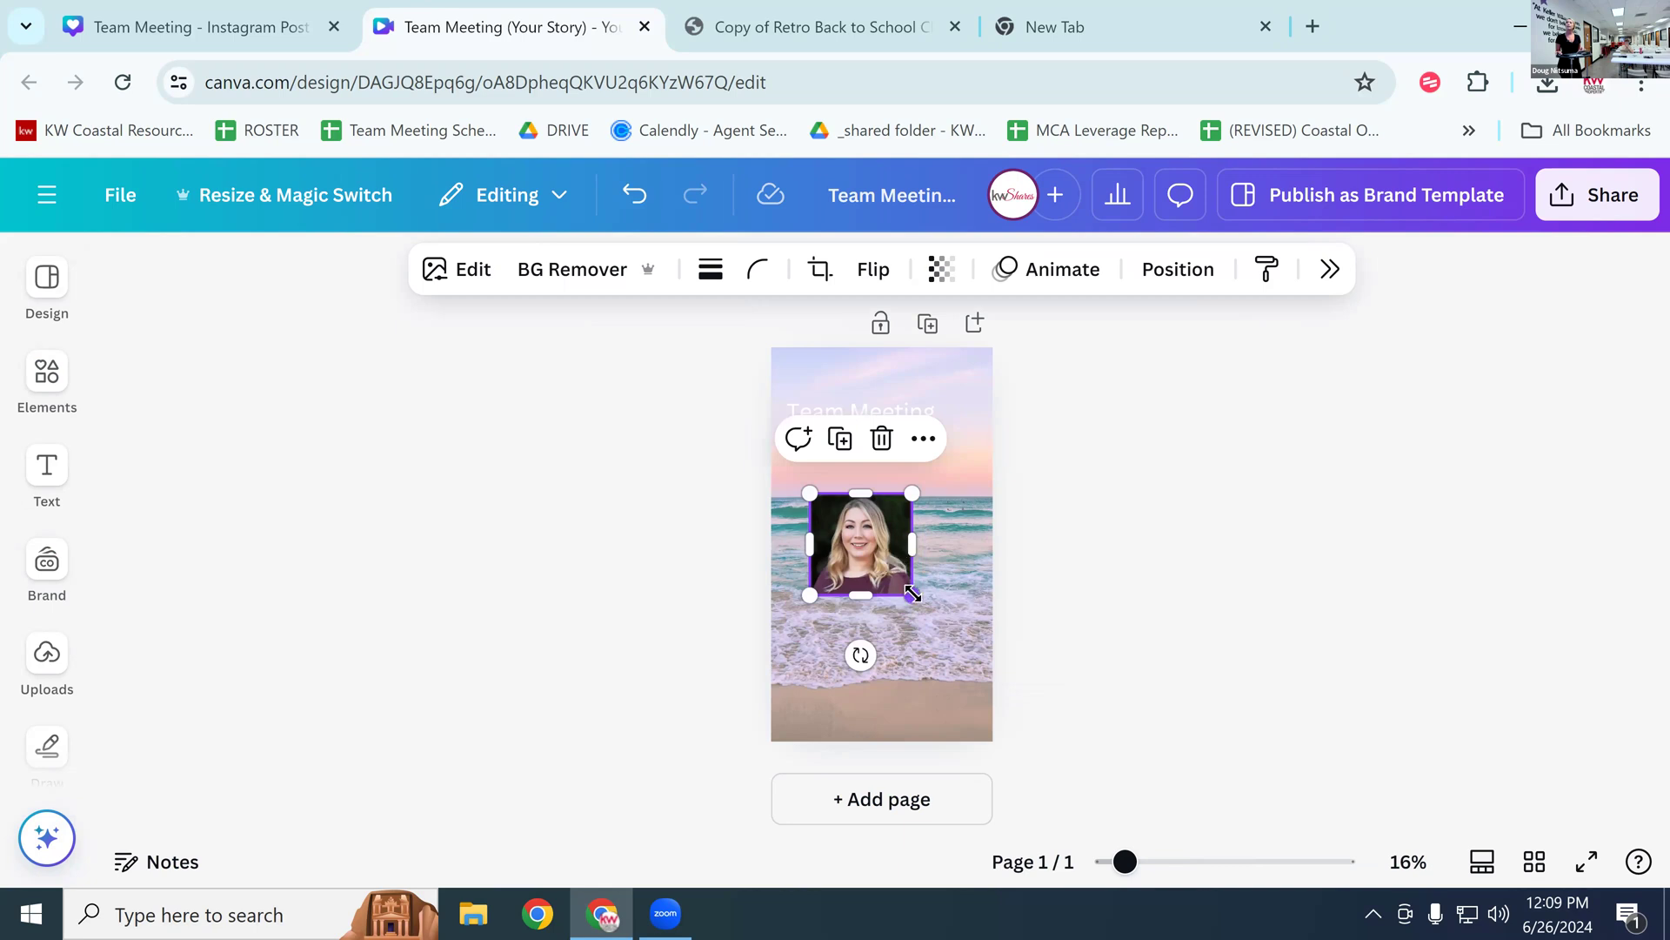
pyautogui.moveTo(910, 592); pyautogui.dragTo(908, 590)
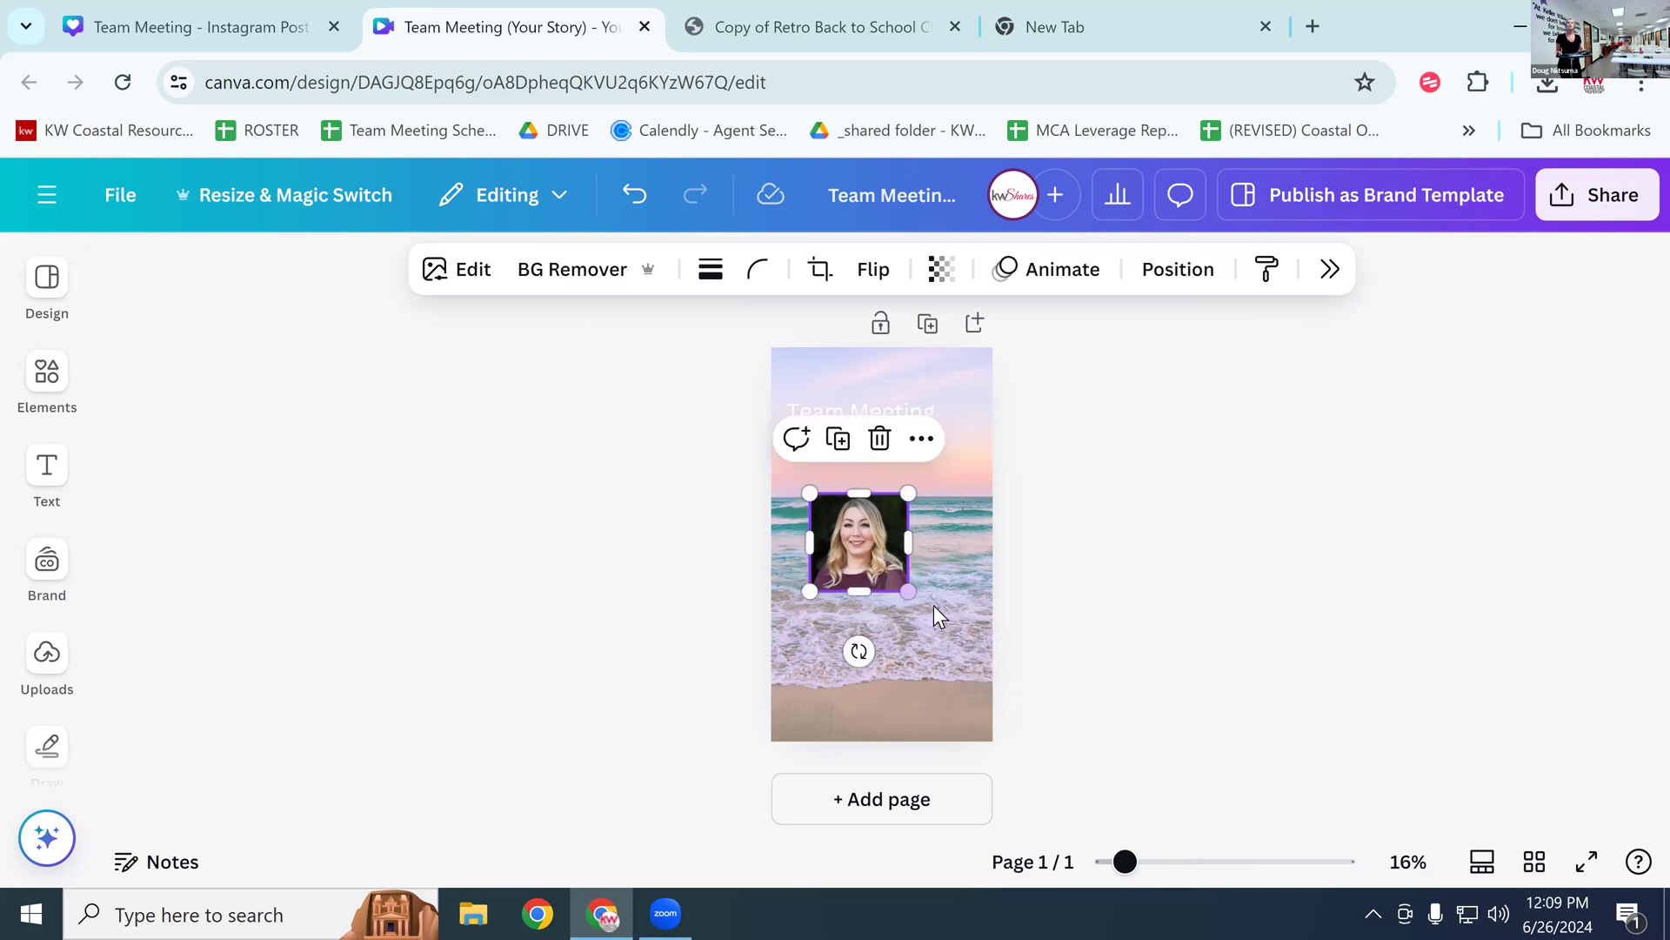
pyautogui.click(918, 658)
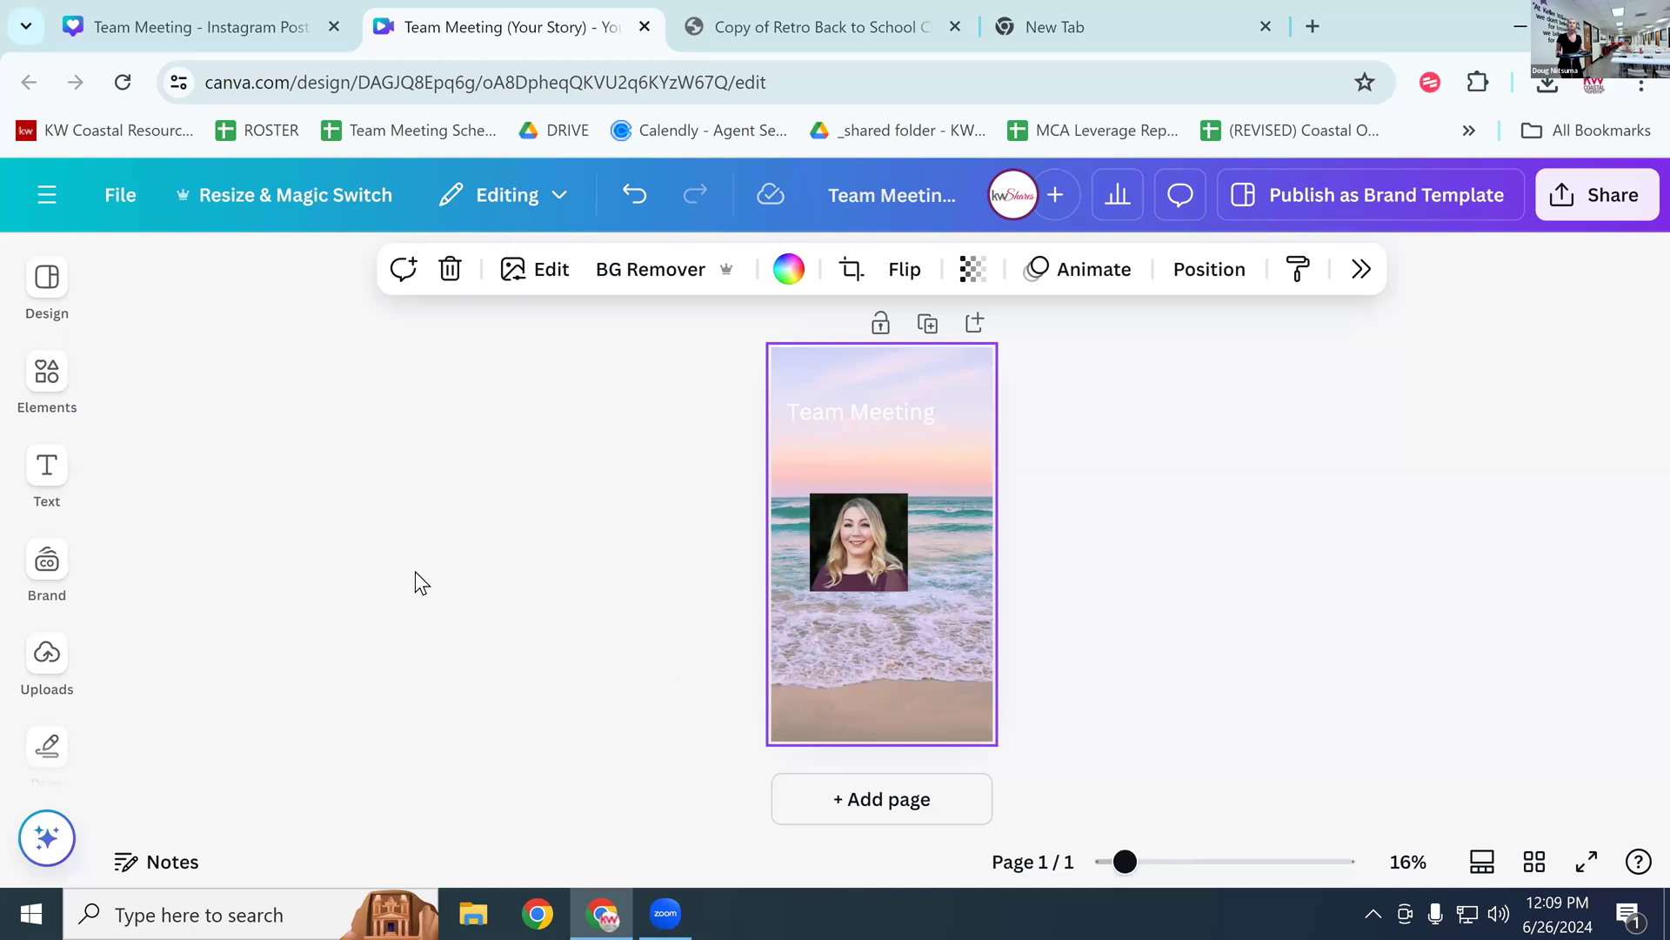
pyautogui.click(54, 382)
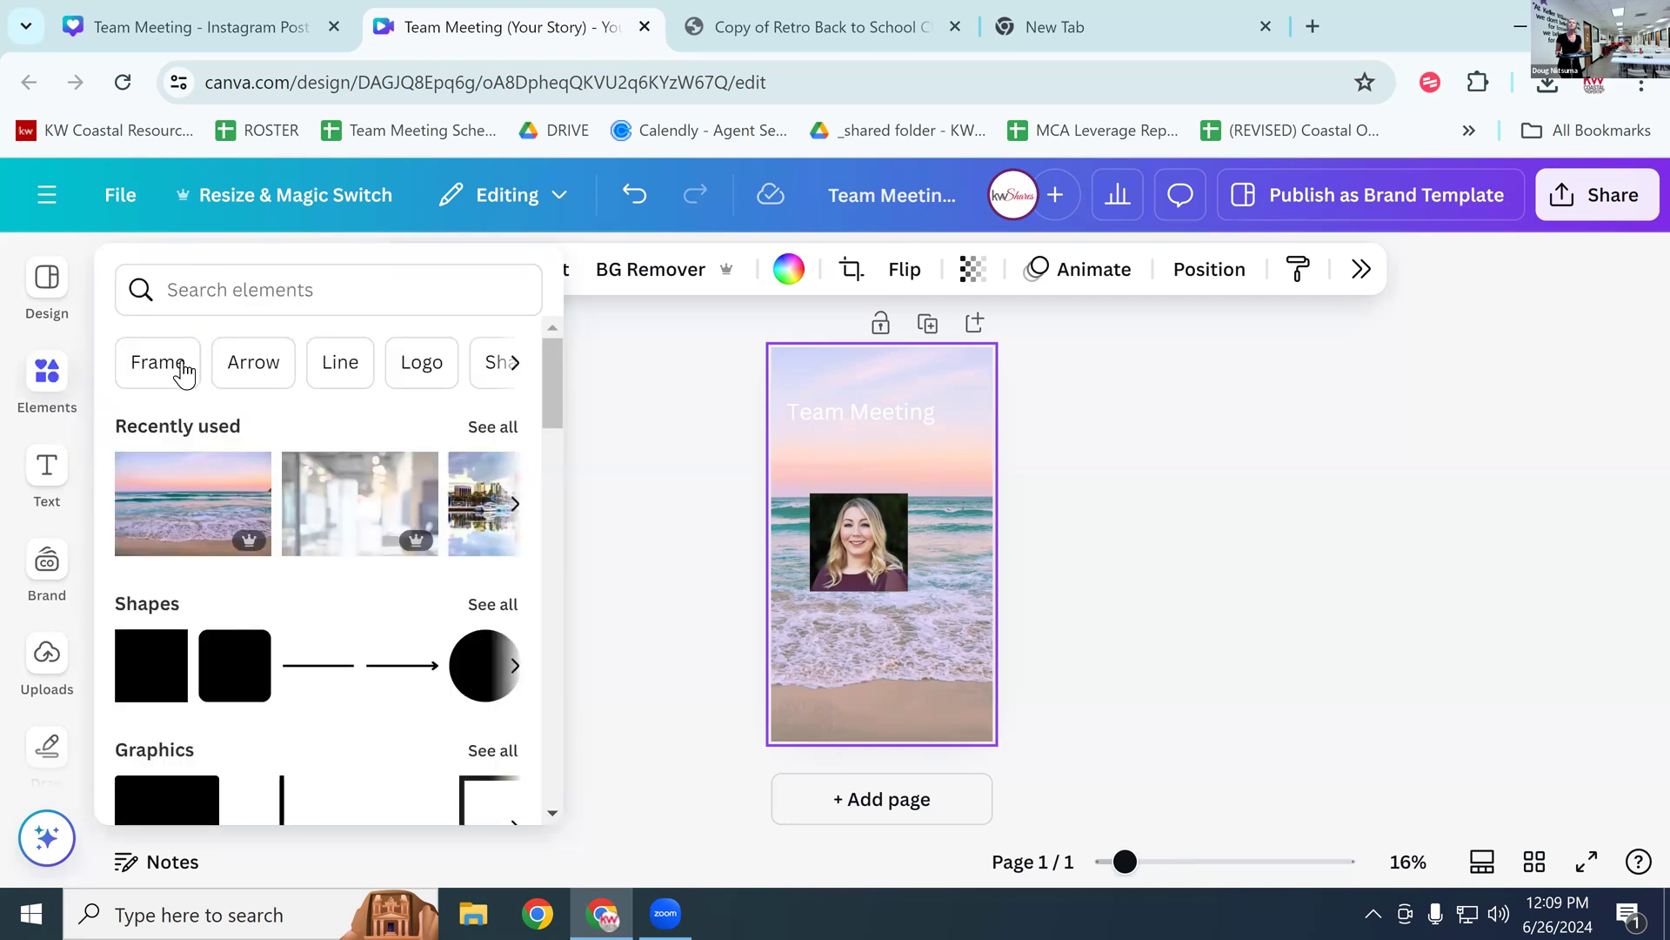
# Step: Add a circle frame and drop the headshot photo into it
pyautogui.click(157, 362)
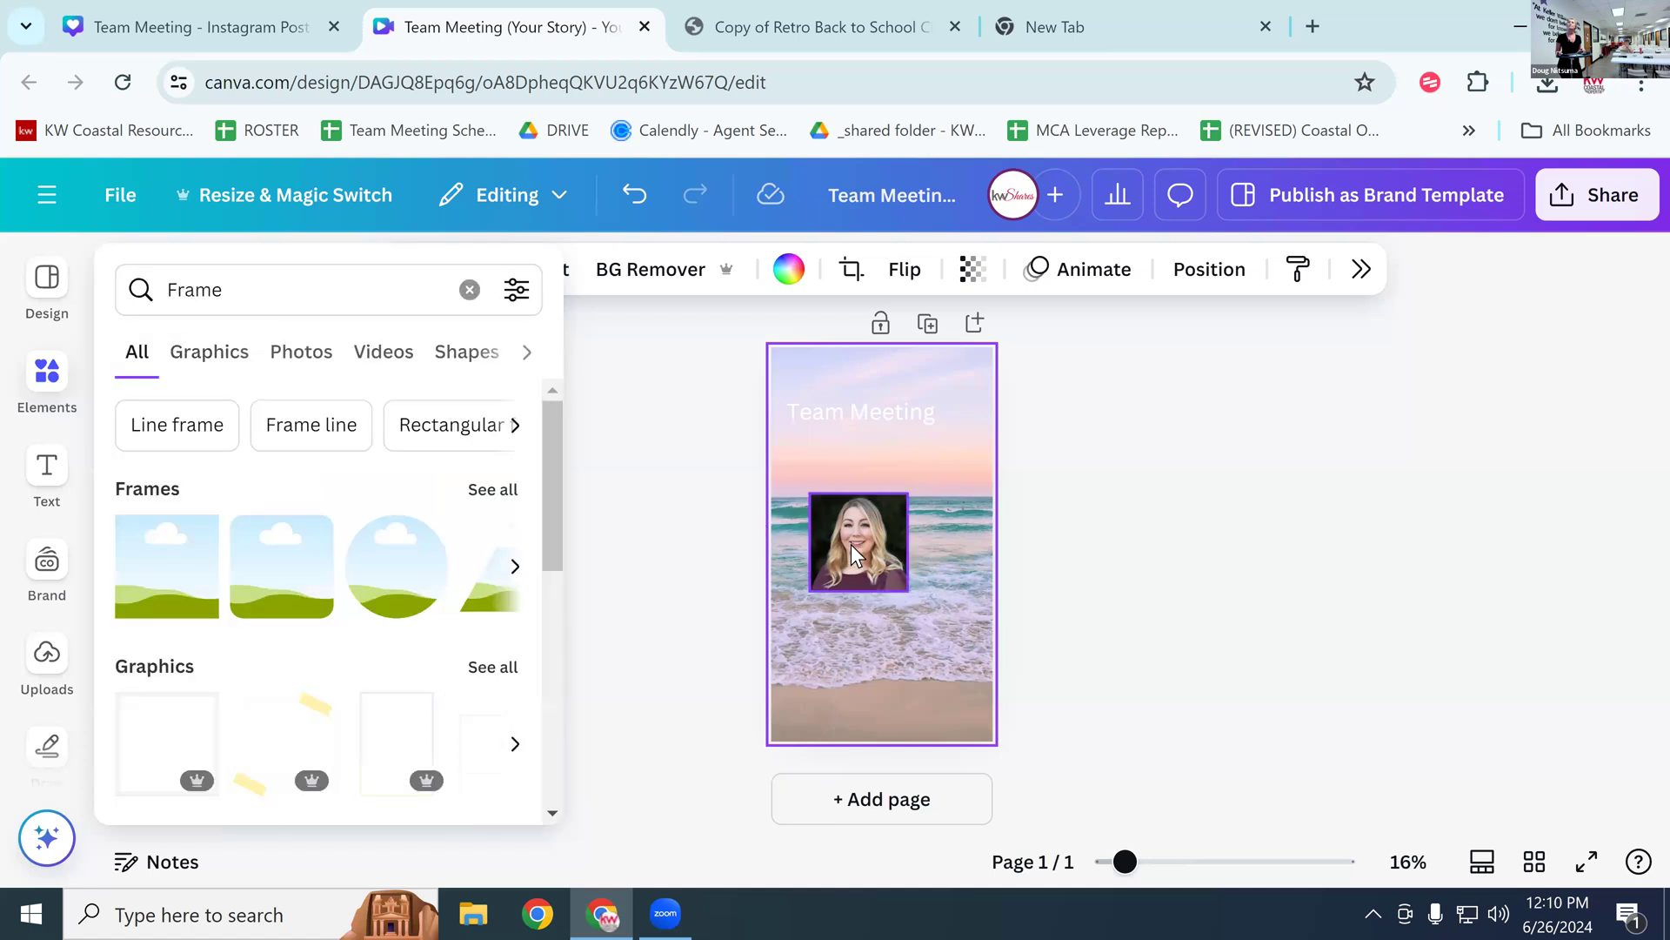
pyautogui.click(850, 545)
pyautogui.click(47, 372)
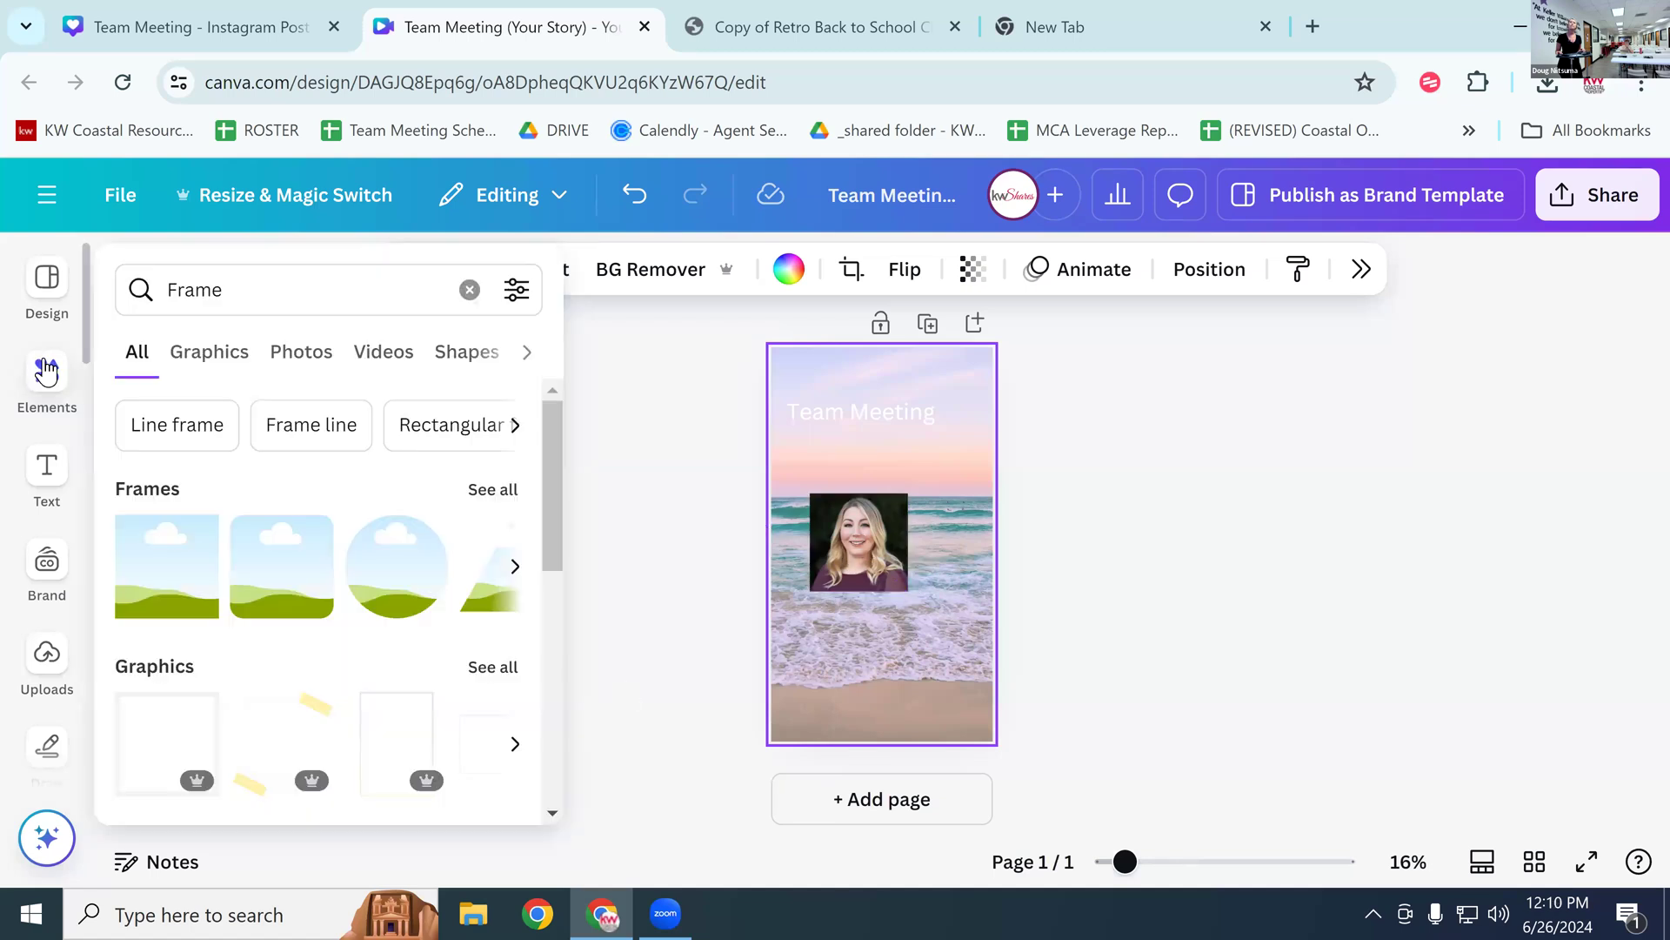
pyautogui.click(412, 574)
pyautogui.moveTo(1051, 534); pyautogui.dragTo(1132, 625)
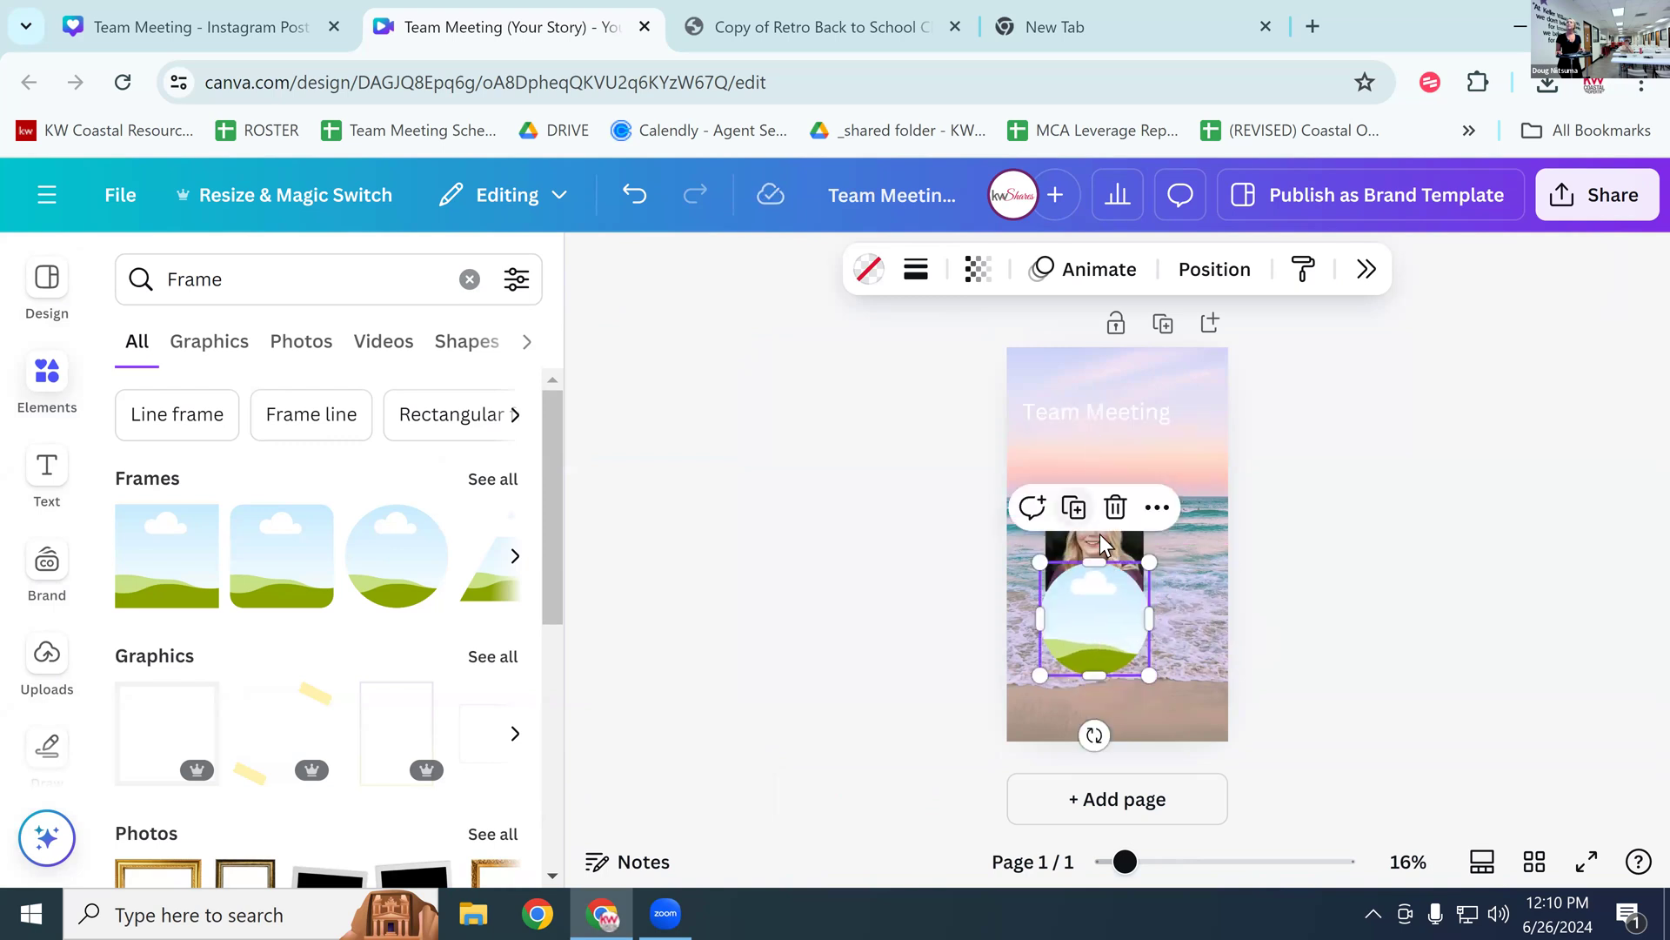
pyautogui.click(1184, 416)
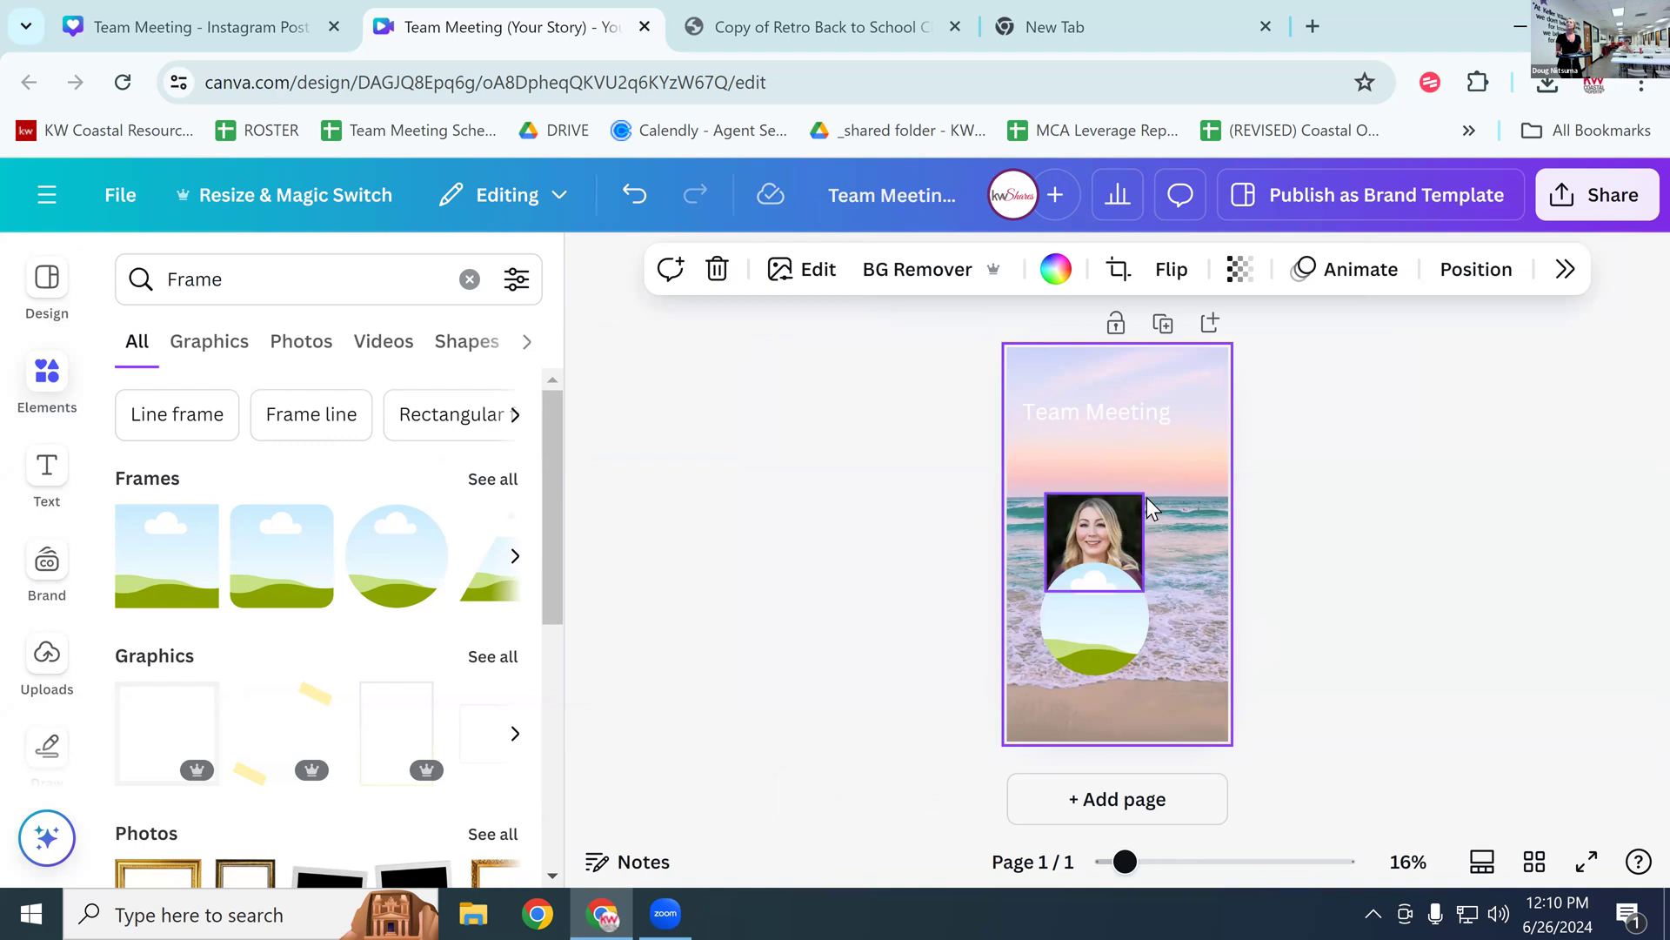
pyautogui.moveTo(1125, 607); pyautogui.dragTo(1174, 626)
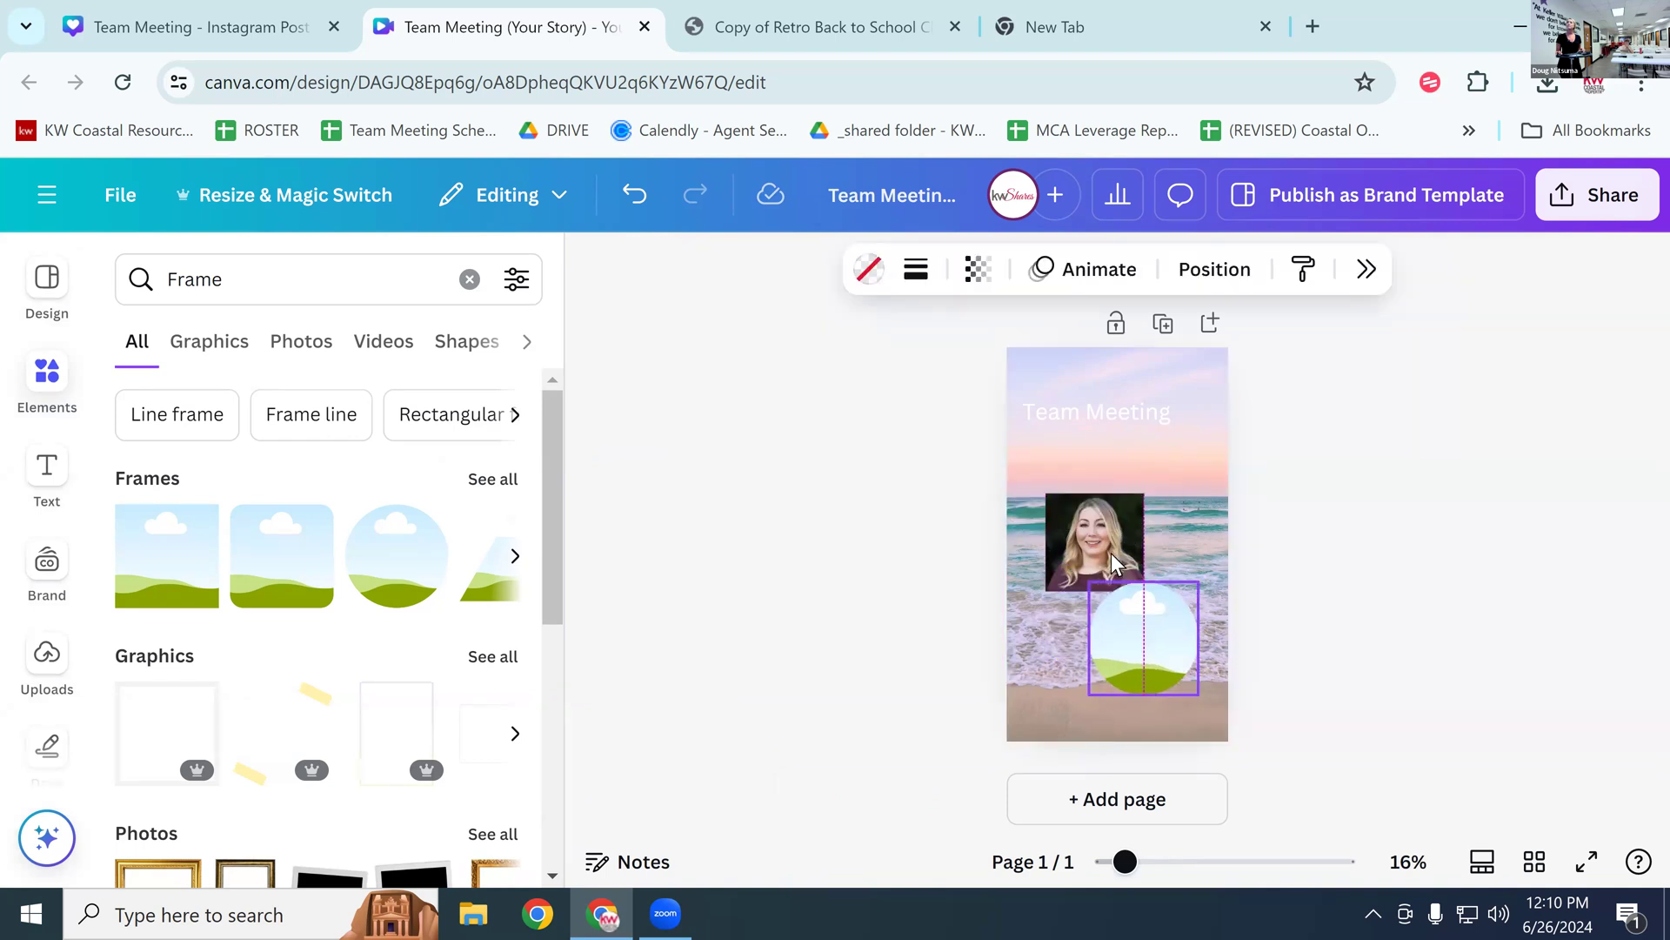
pyautogui.moveTo(1069, 561); pyautogui.dragTo(1167, 647)
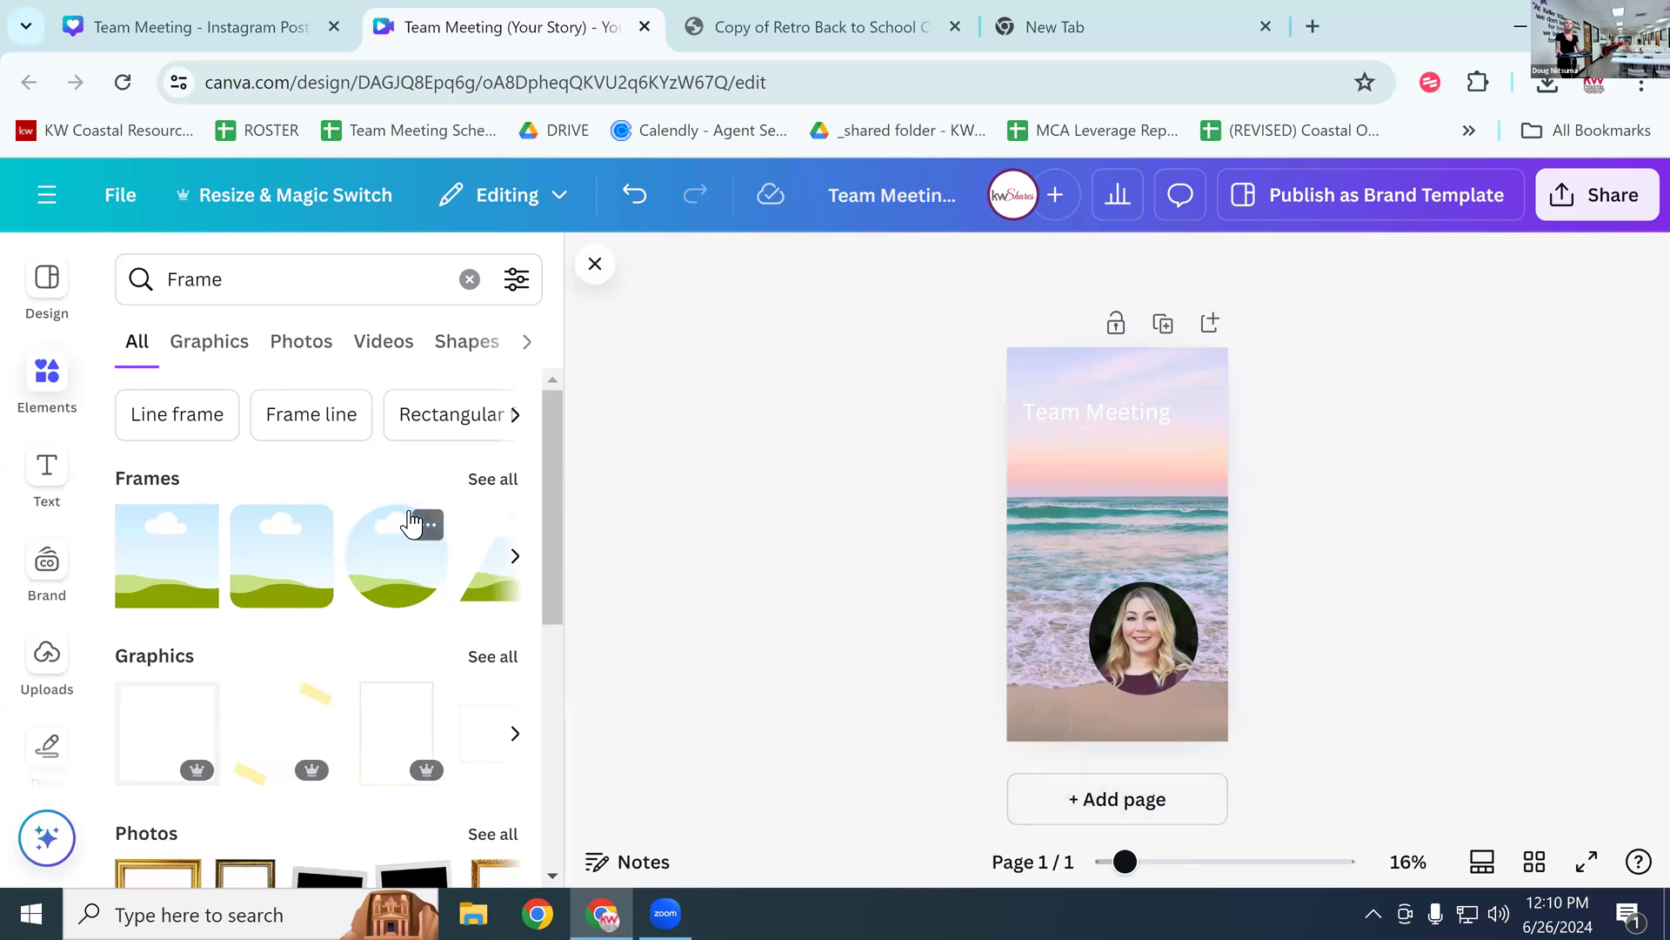
# Step: Move the circular headshot up and left under the heading and shrink it
pyautogui.click(476, 481)
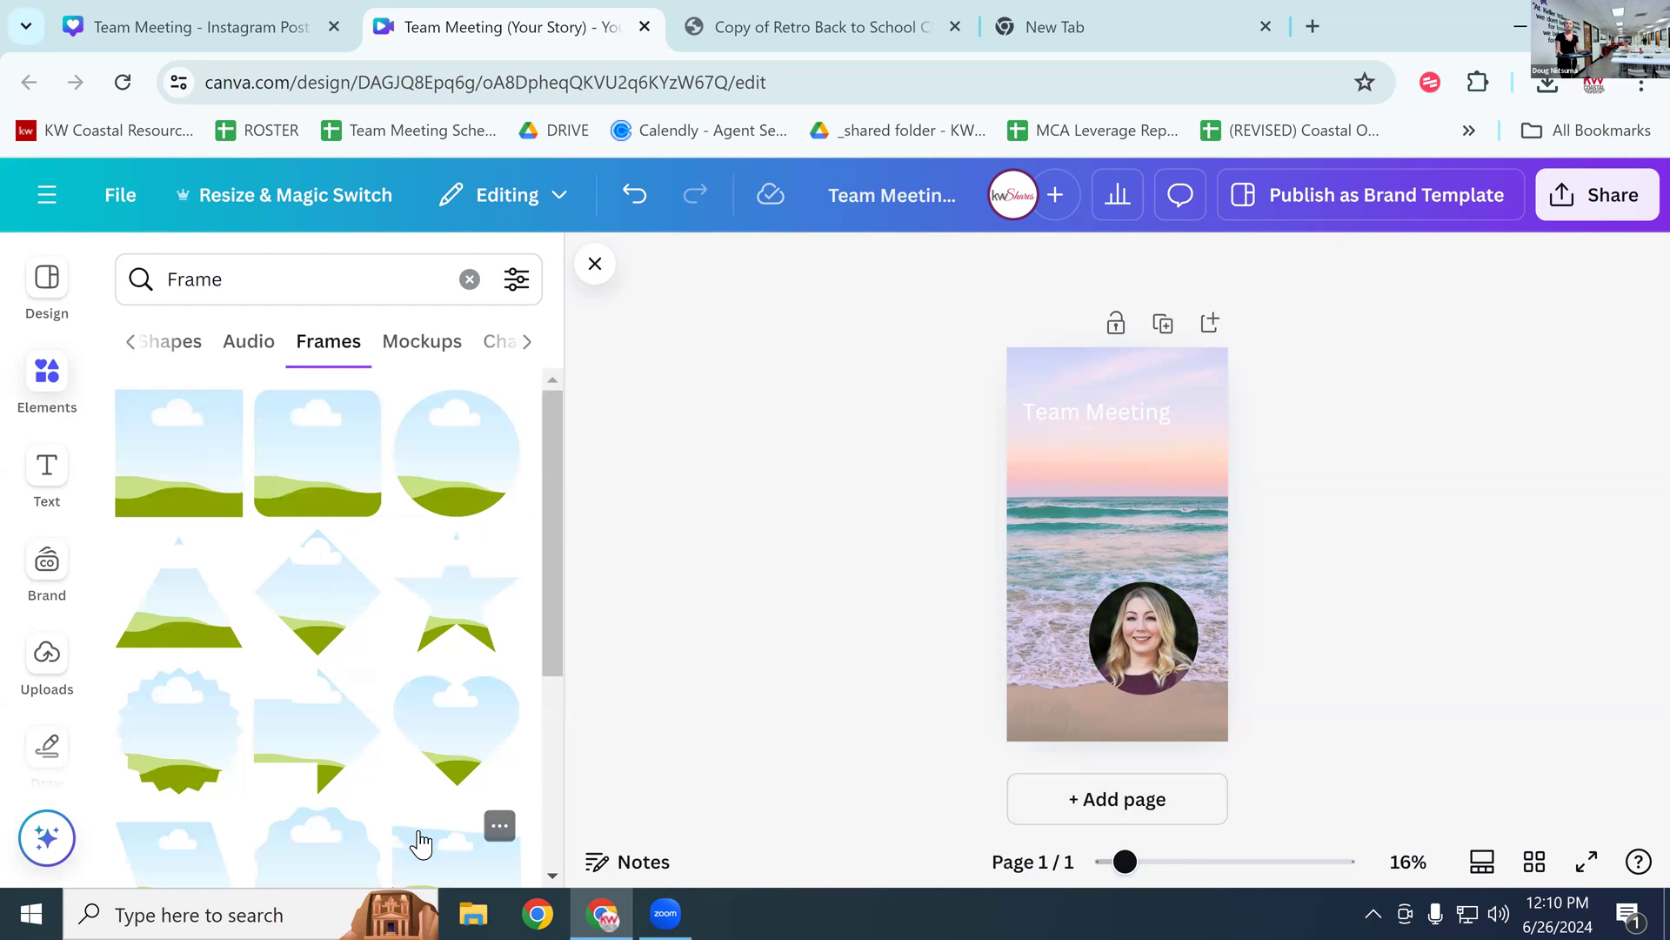
pyautogui.scroll(-10, 402, 696)
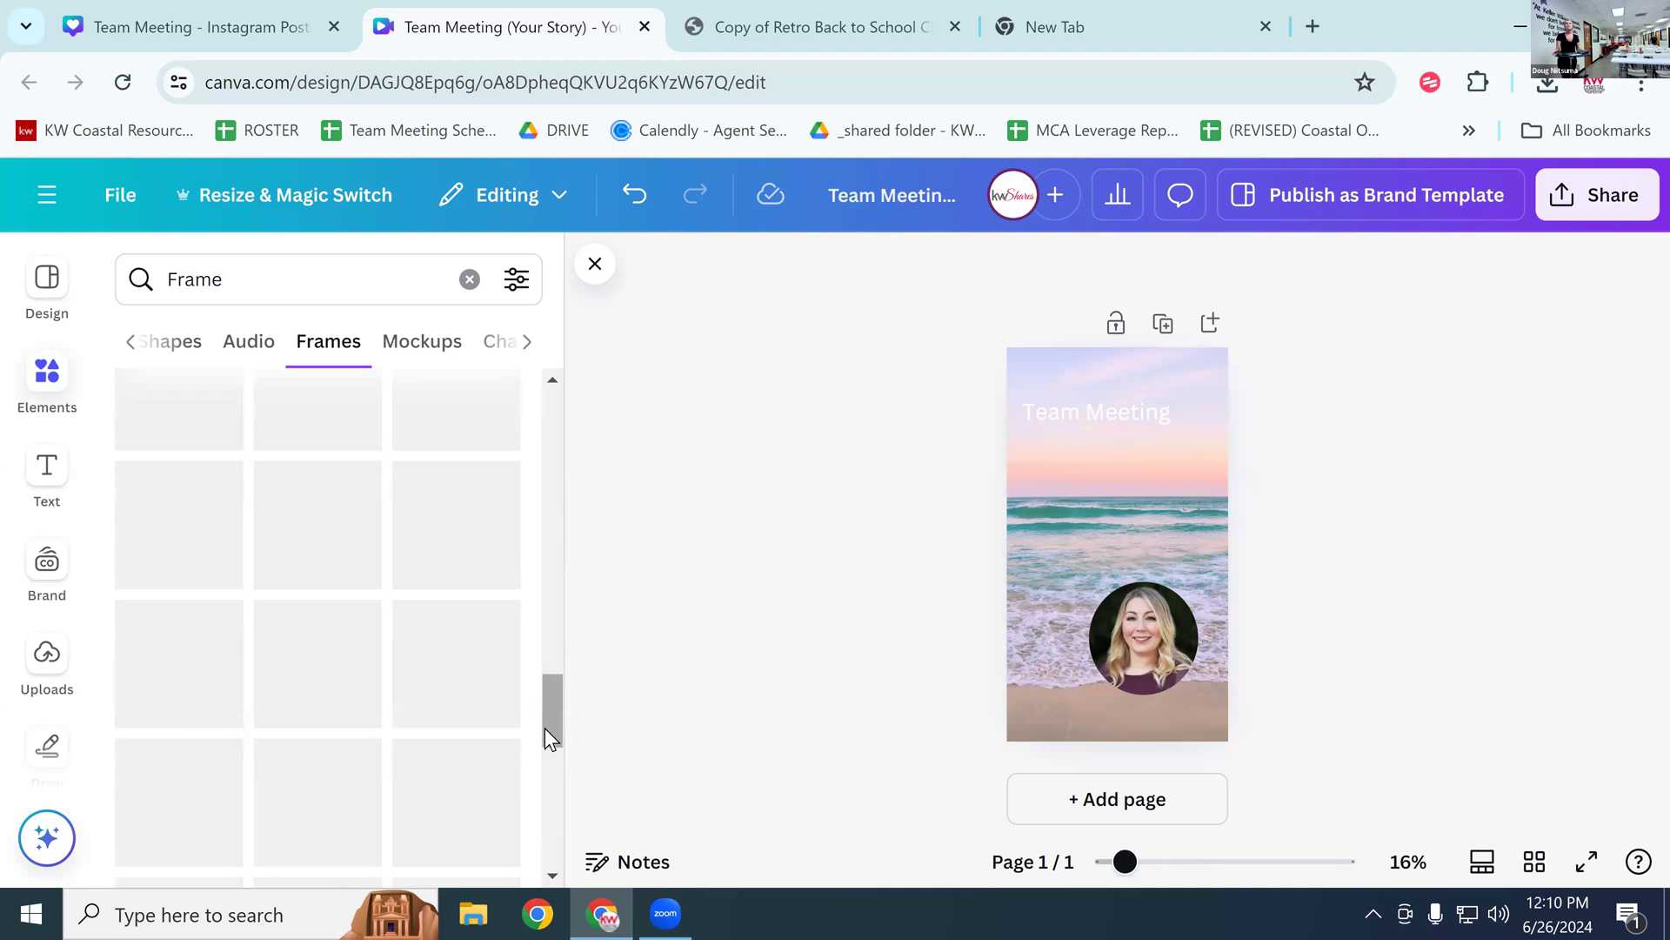
pyautogui.moveTo(1178, 641); pyautogui.dragTo(1111, 517)
pyautogui.moveTo(1143, 595); pyautogui.dragTo(1123, 575)
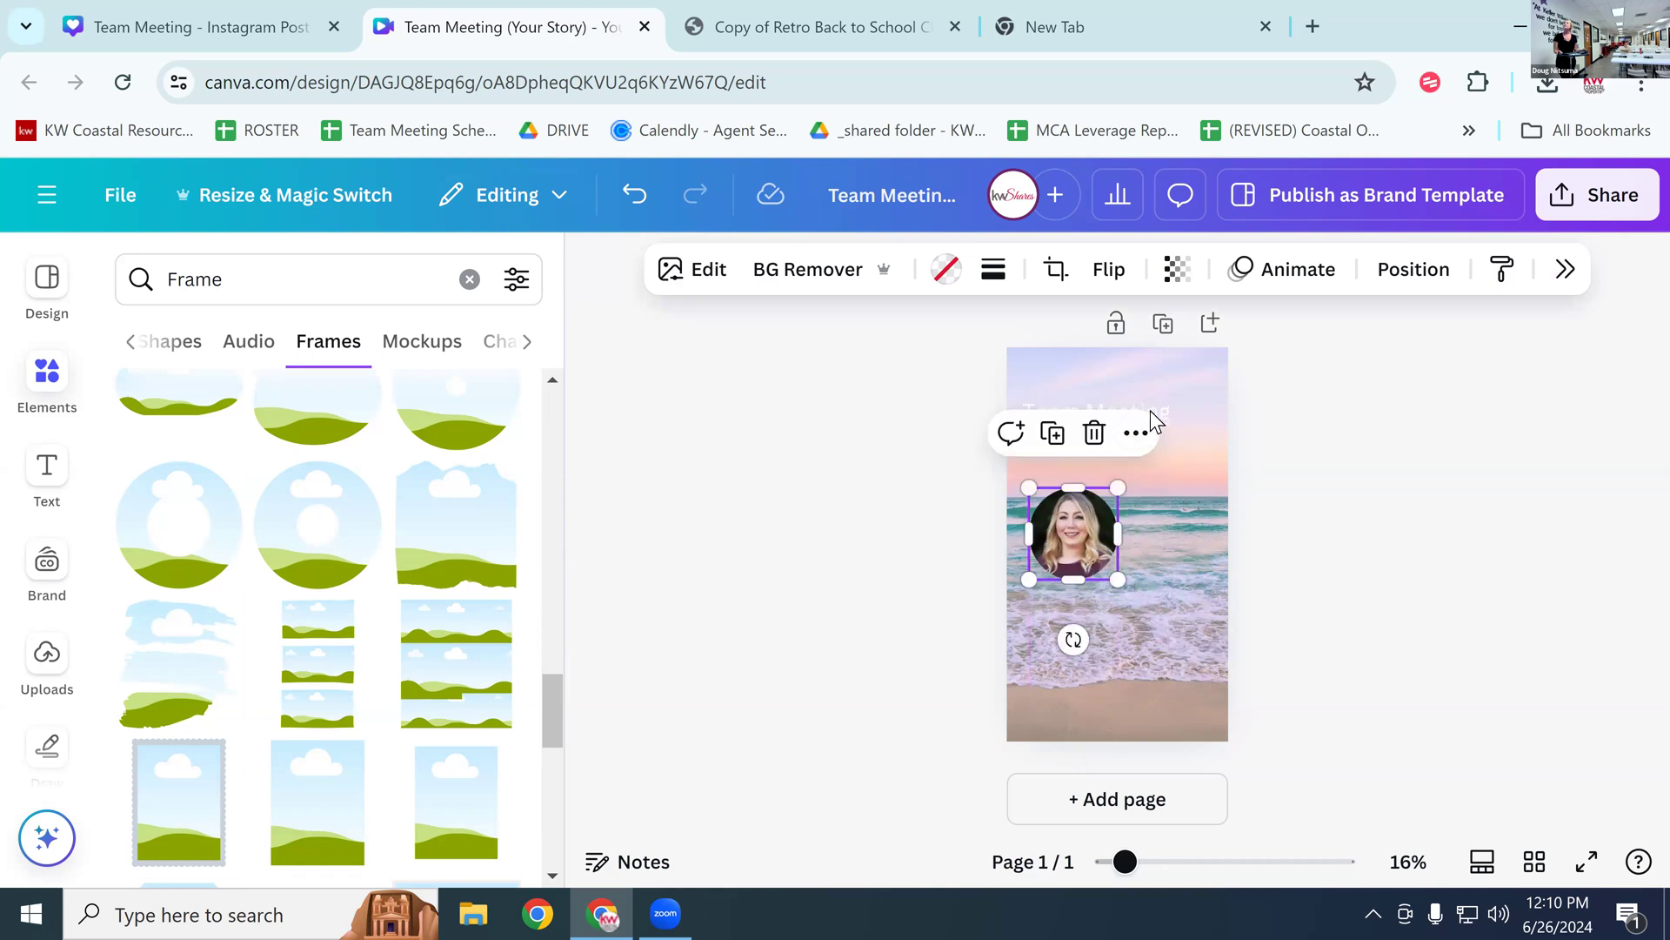
pyautogui.click(1164, 410)
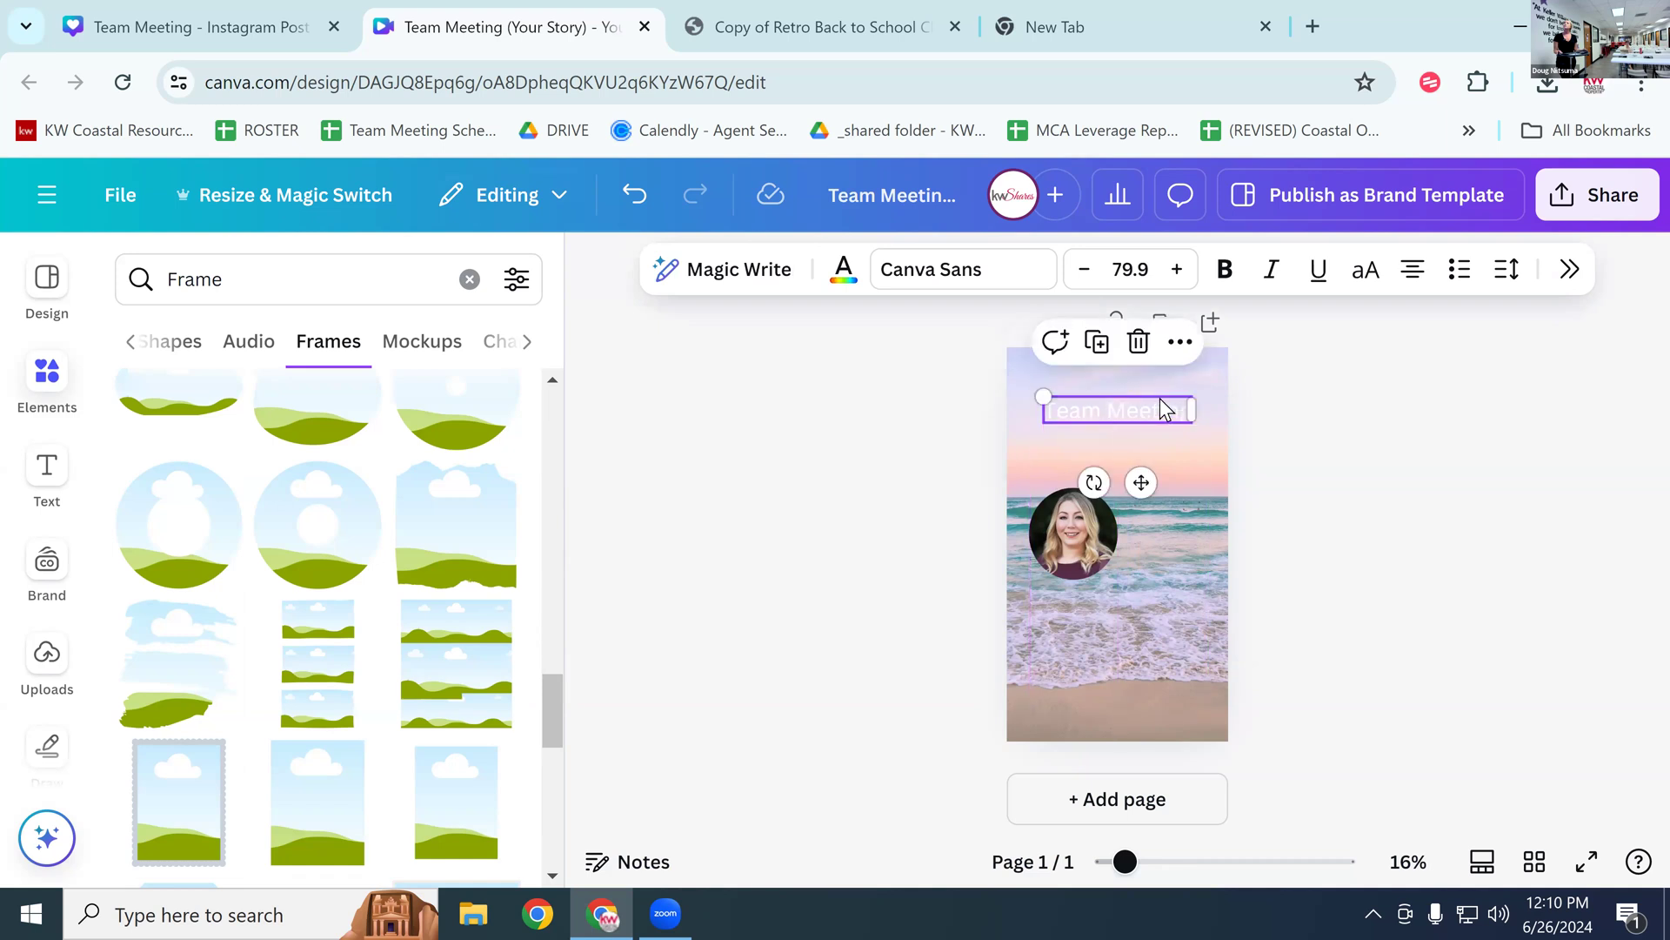
# Step: Enlarge the Team Meeting heading to font size 87.9
pyautogui.doubleClick(1158, 408)
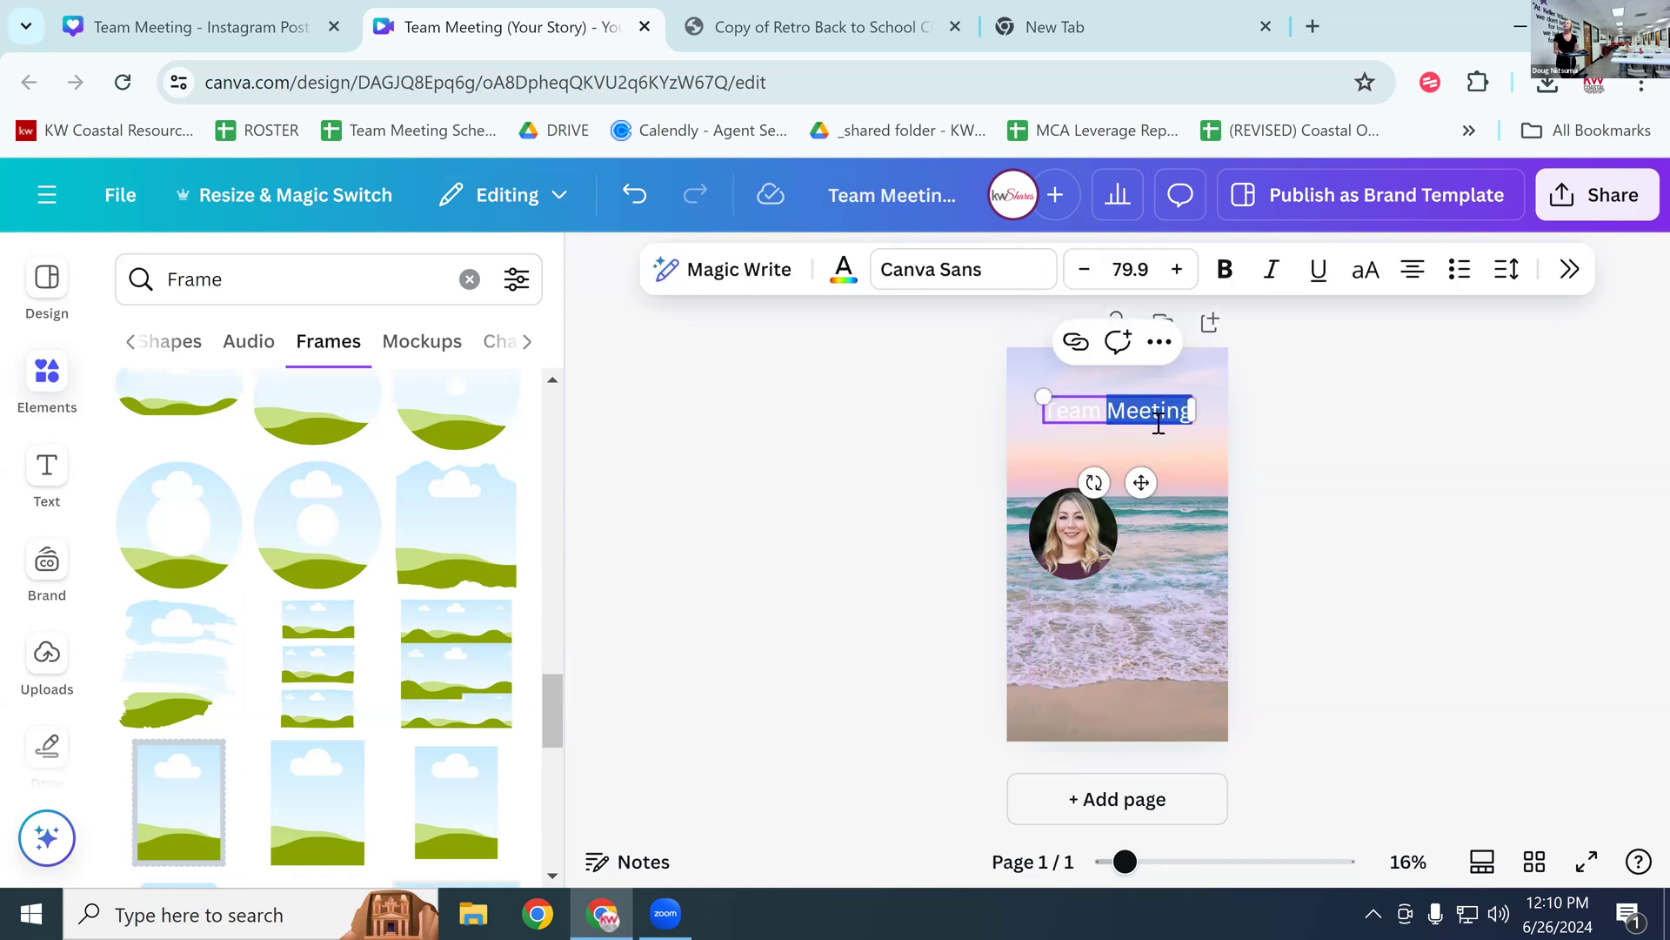
pyautogui.press('Escape')
pyautogui.tripleClick(1155, 413)
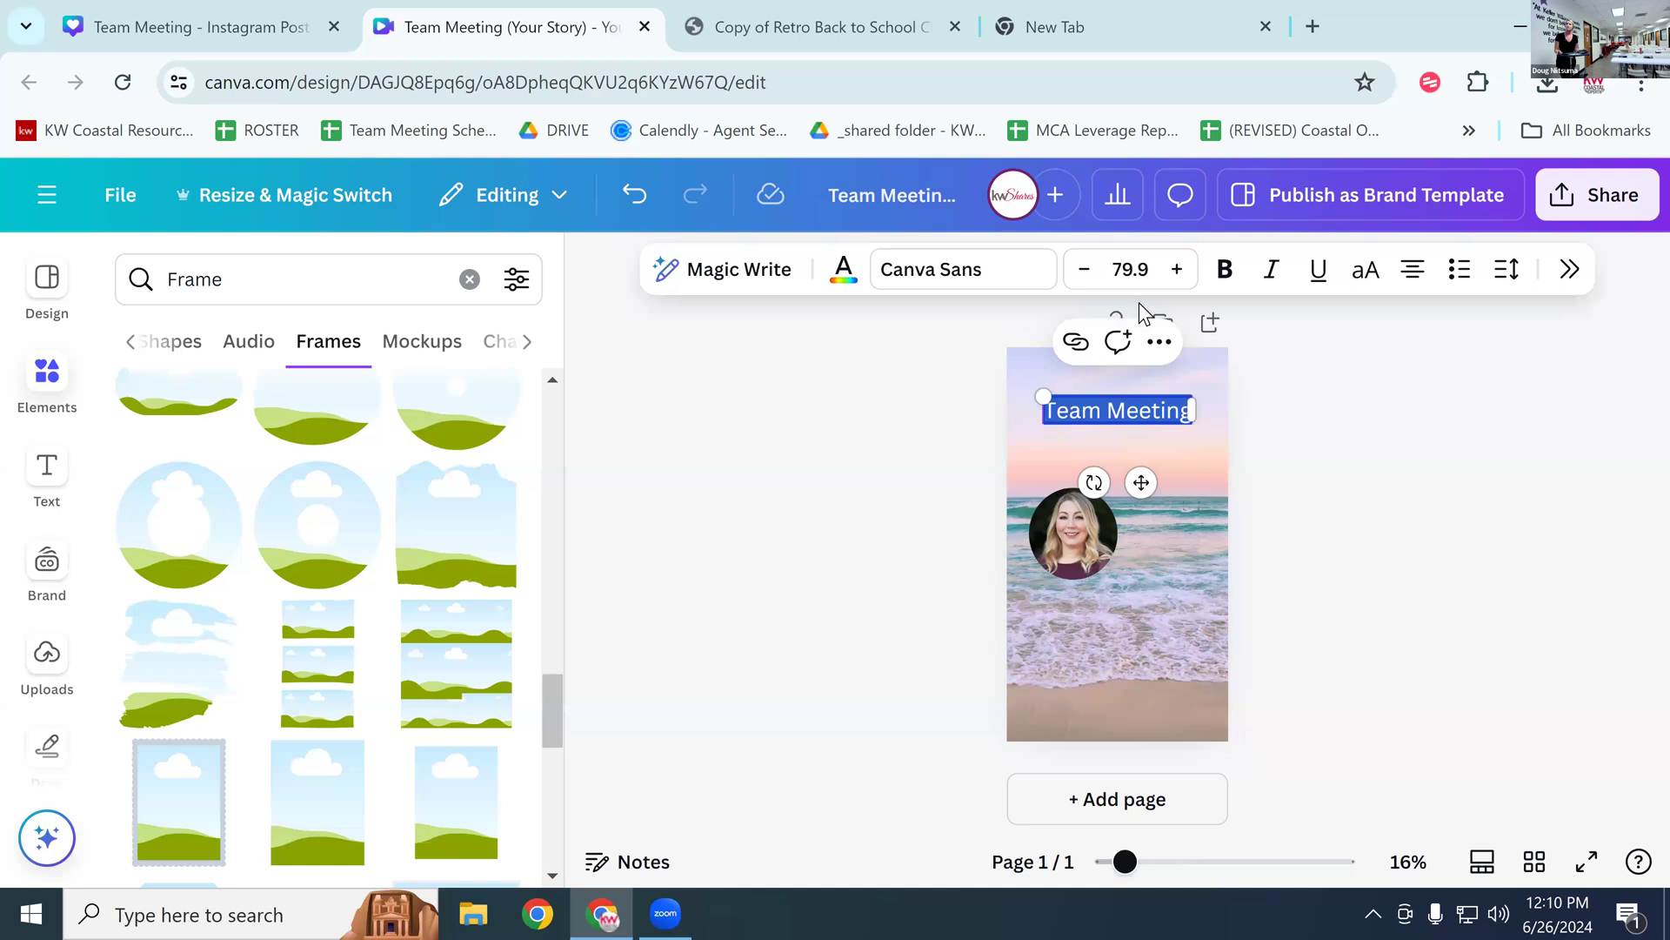
pyautogui.click(1175, 272)
pyautogui.click(1174, 271)
pyautogui.click(1175, 272)
pyautogui.click(1175, 271)
pyautogui.click(1175, 272)
pyautogui.click(1175, 272)
pyautogui.click(1175, 272)
pyautogui.click(1175, 272)
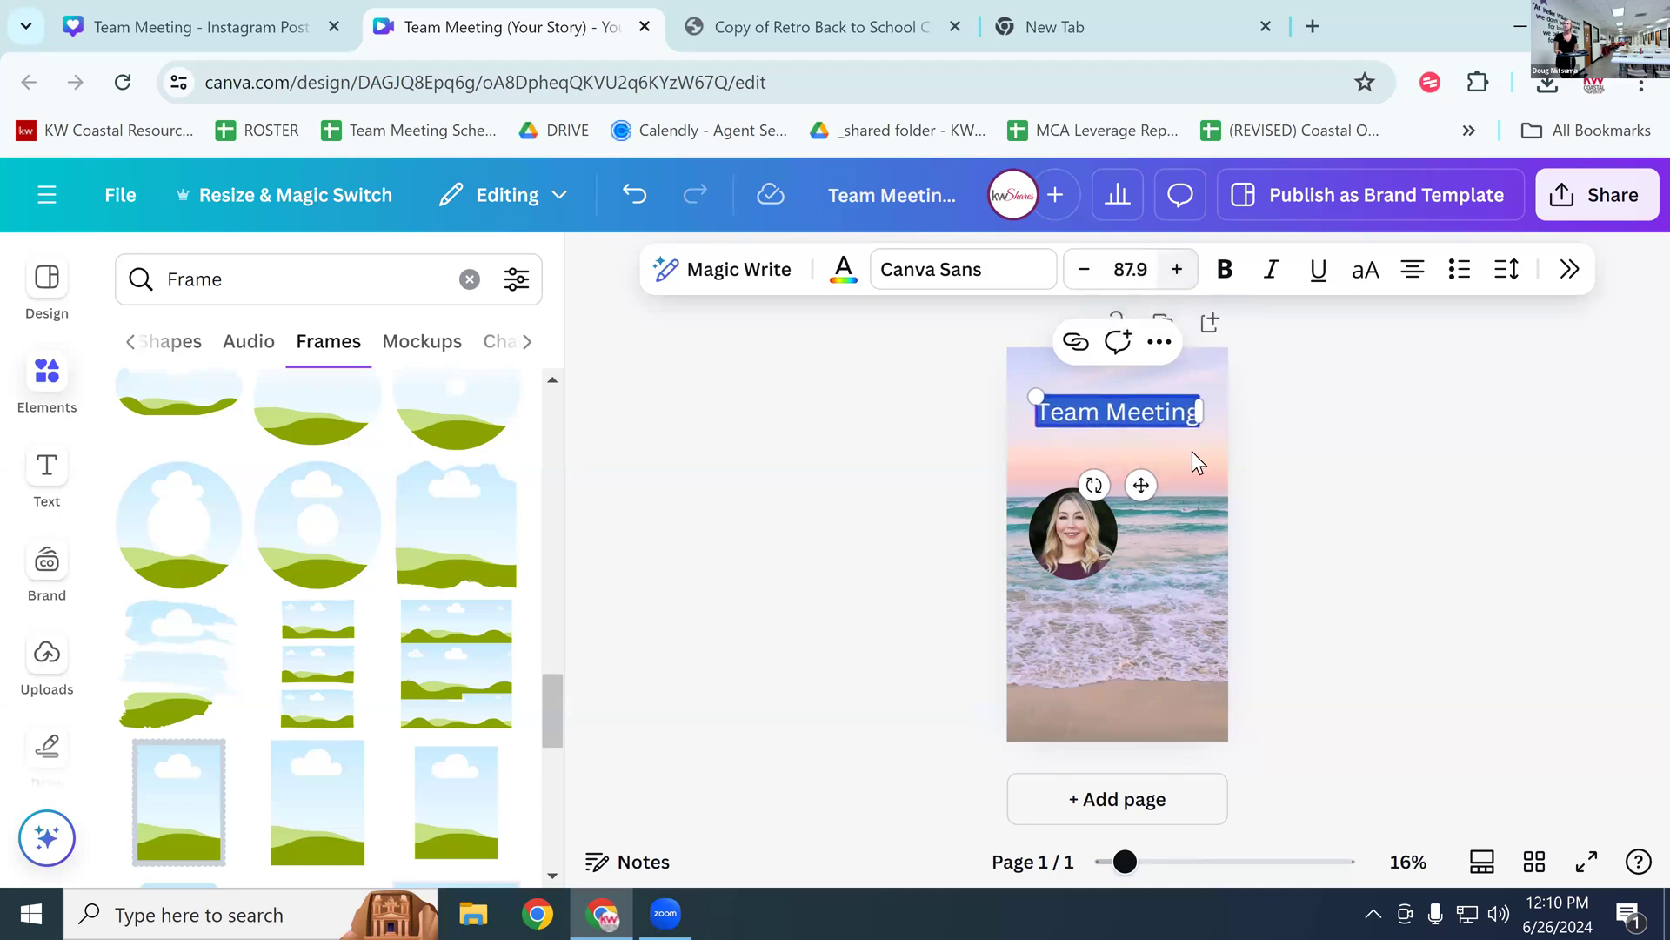
# Step: Raise the heading slightly, then bring up the uploaded images search
pyautogui.click(1197, 522)
pyautogui.moveTo(1140, 406); pyautogui.dragTo(1141, 393)
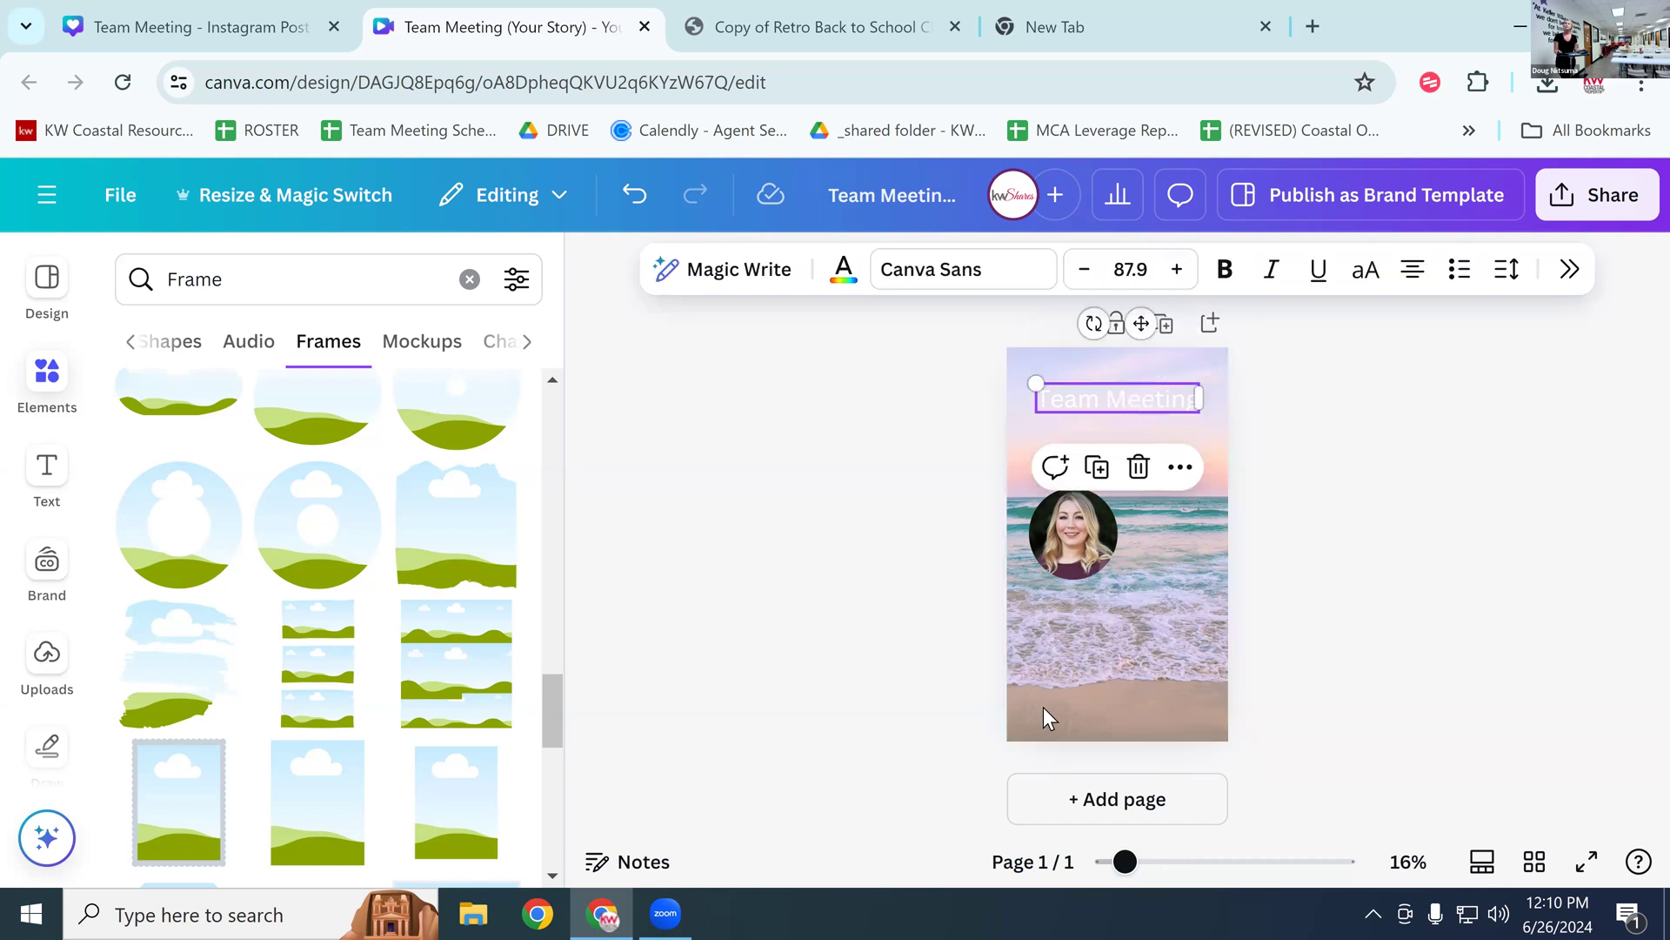
pyautogui.click(47, 651)
pyautogui.click(193, 289)
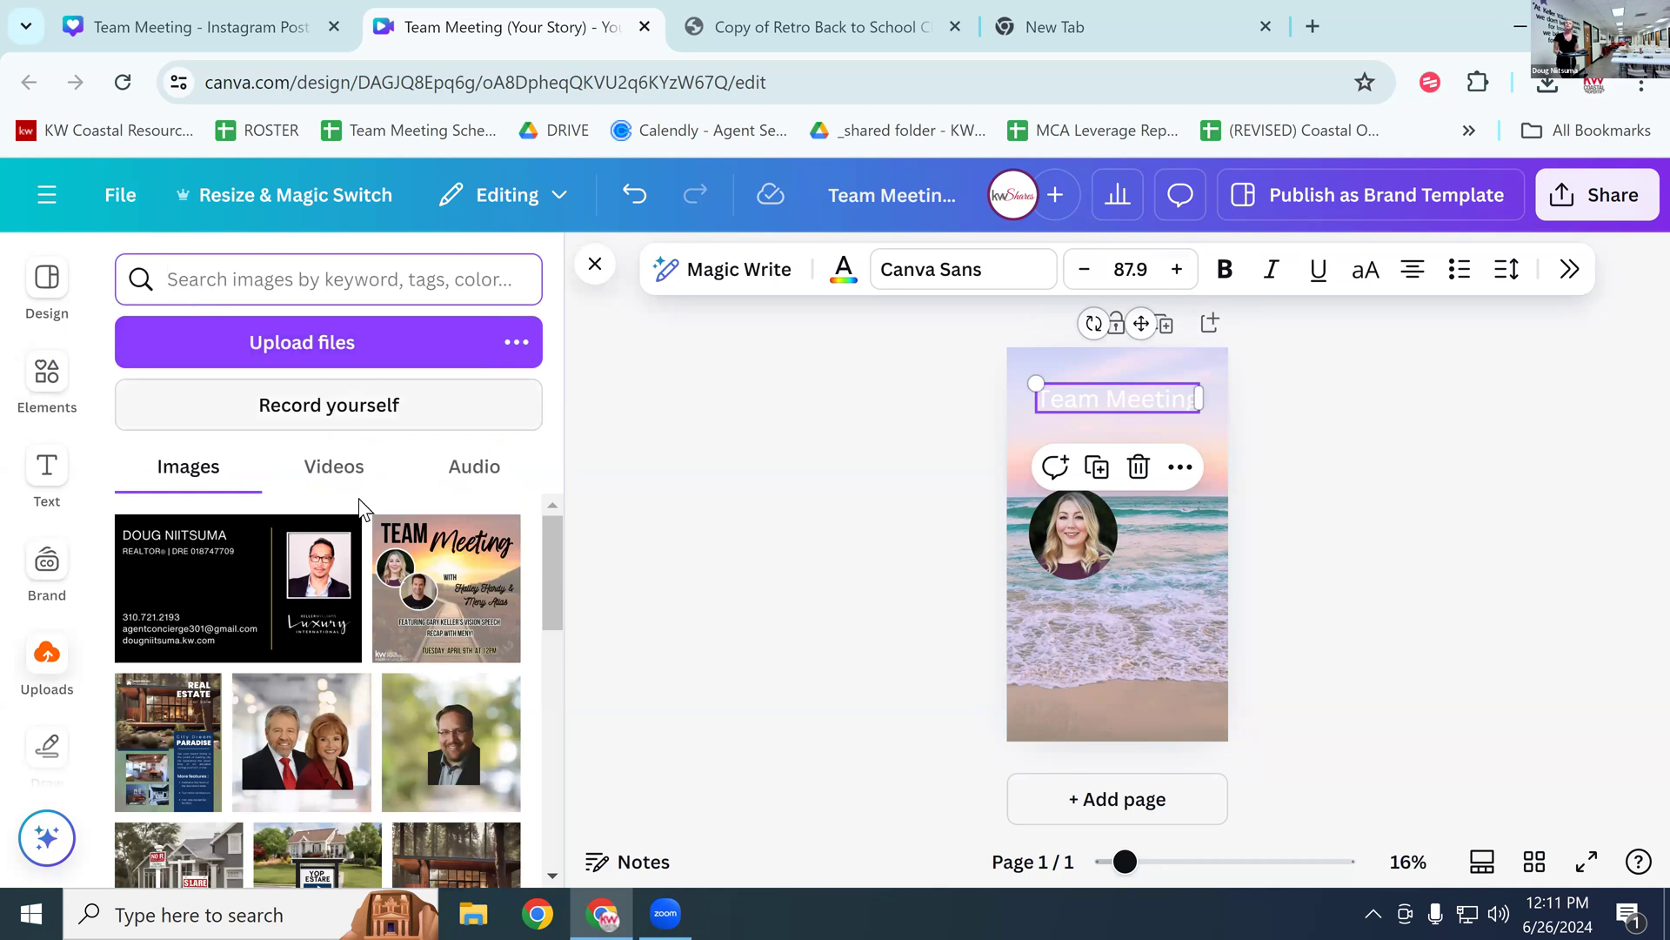
pyautogui.click(467, 597)
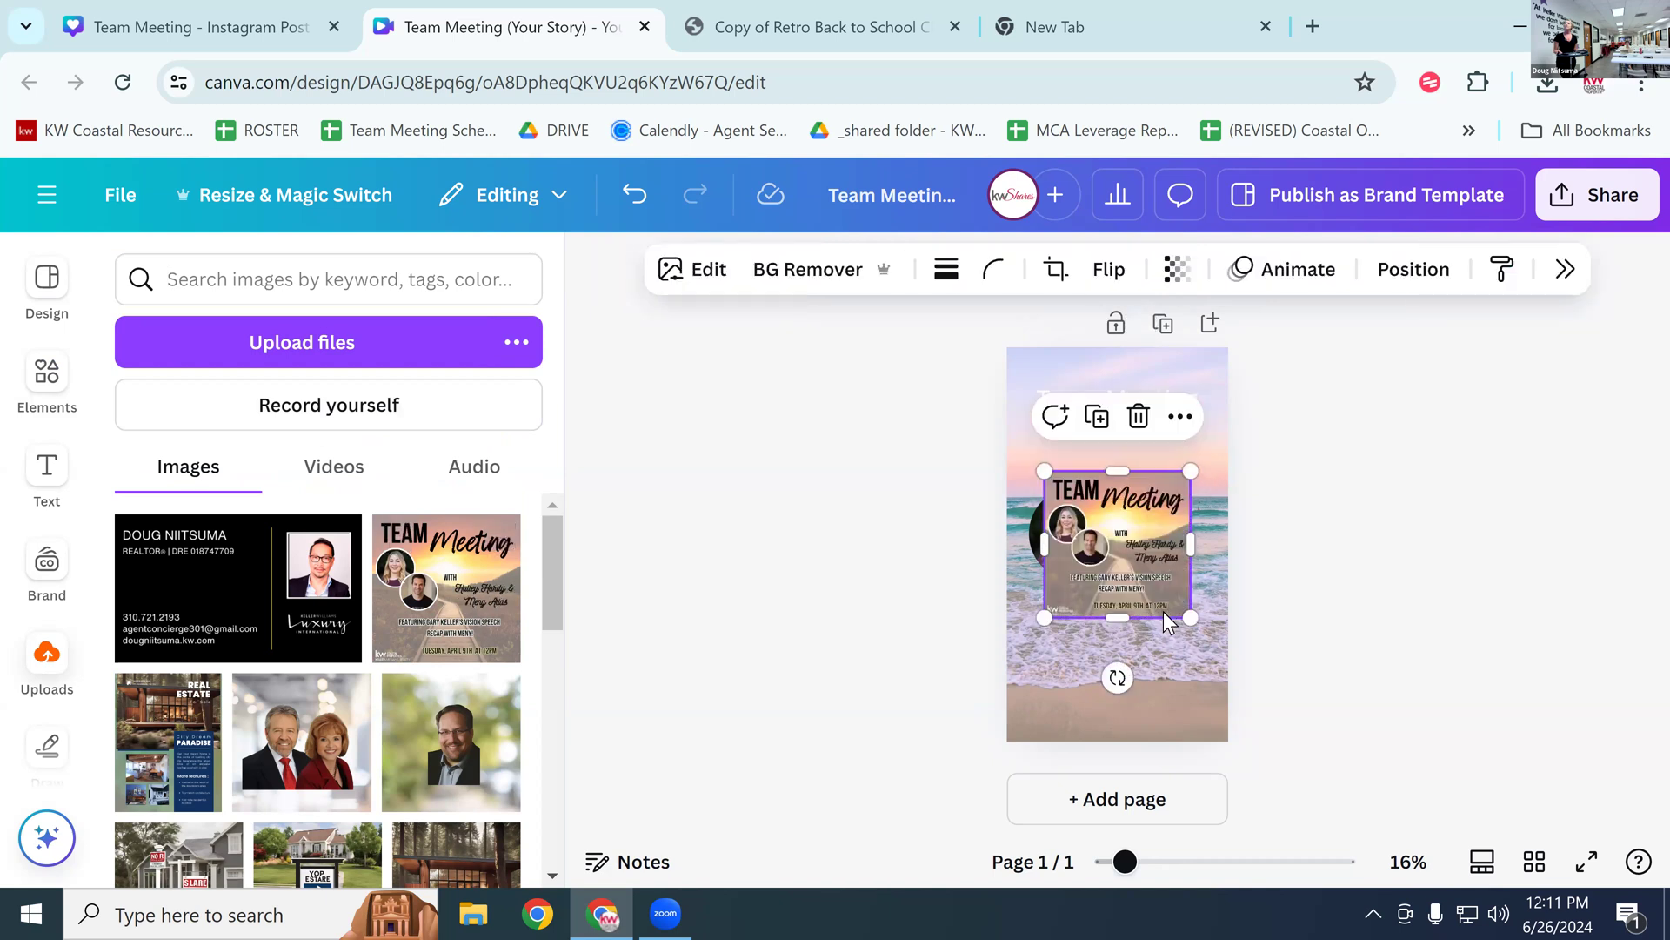
pyautogui.moveTo(1188, 621); pyautogui.dragTo(1194, 698)
pyautogui.moveTo(1047, 677); pyautogui.dragTo(1011, 703)
pyautogui.moveTo(1080, 574)
pyautogui.mouseDown()
pyautogui.moveTo(1077, 513)
pyautogui.moveTo(1083, 604)
pyautogui.mouseUp()
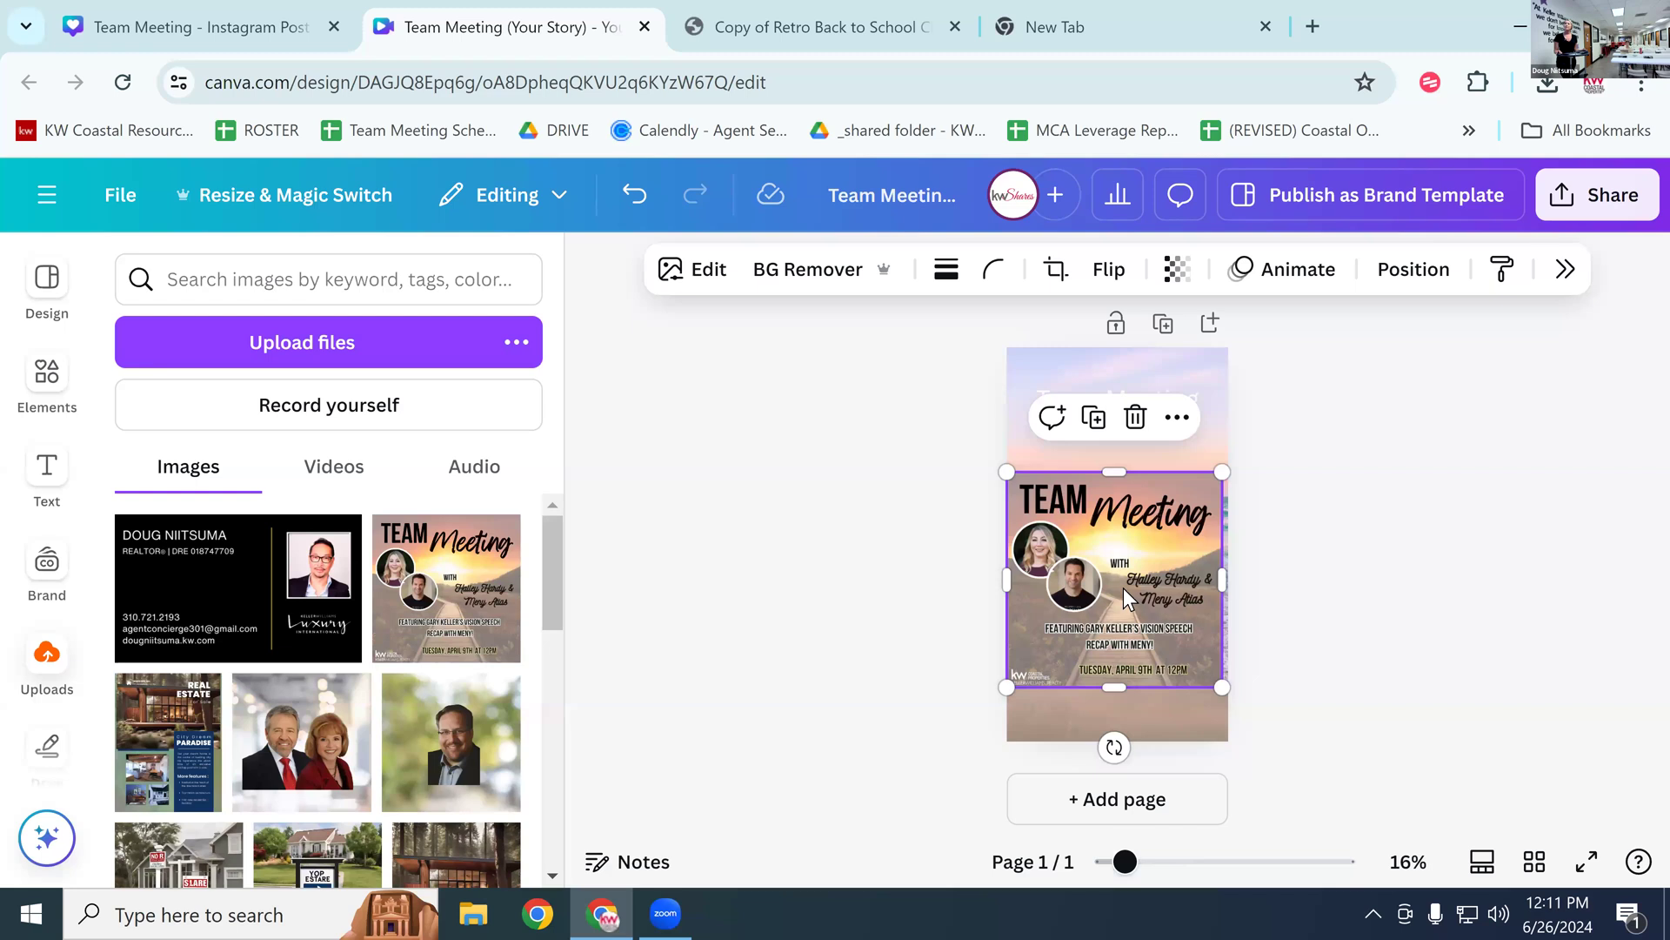
pyautogui.moveTo(1163, 571); pyautogui.dragTo(1147, 547)
pyautogui.click(1135, 394)
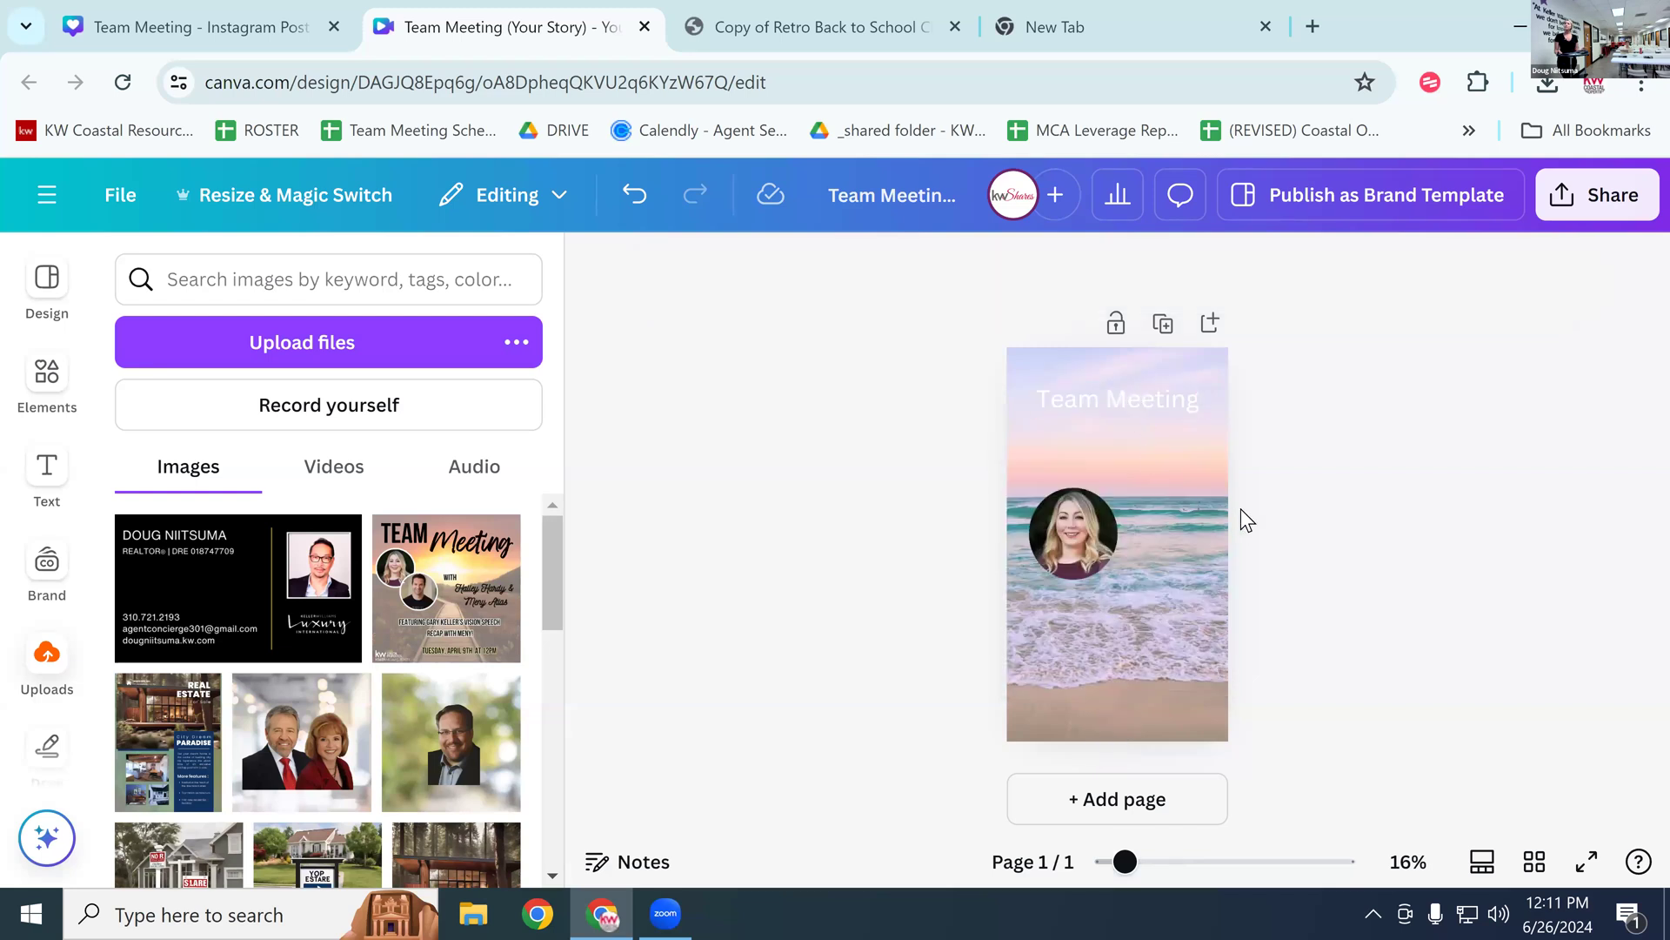
pyautogui.click(1135, 426)
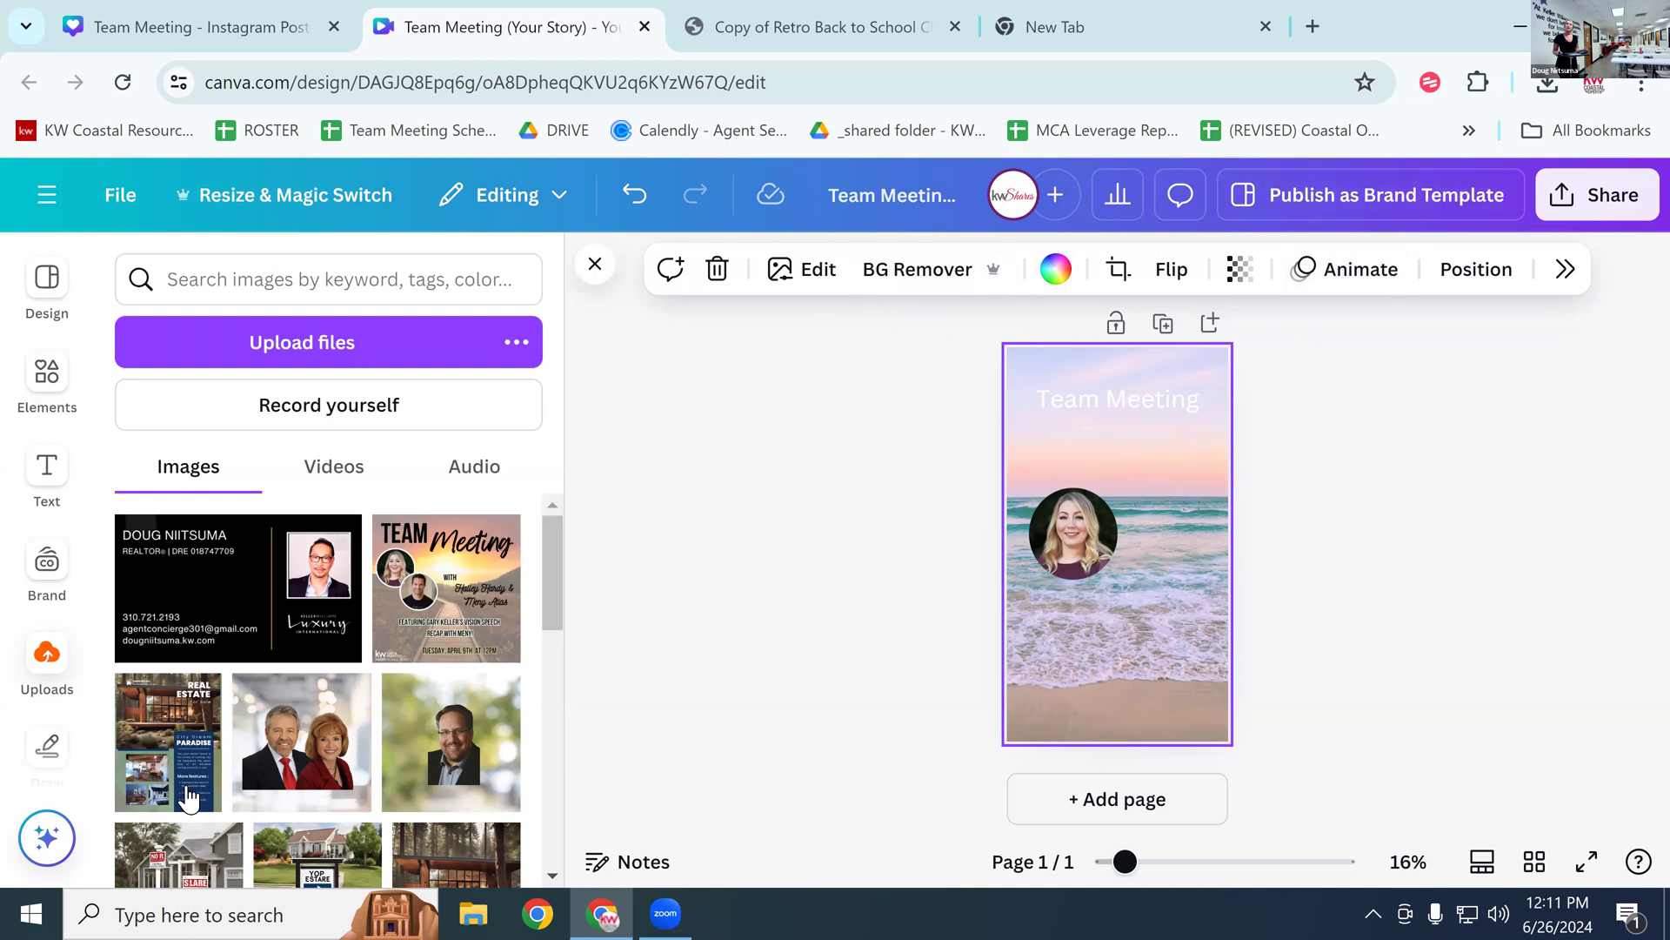
# Step: Apply the Basic Wipe page animation at a lower speed, then close the animations panel
pyautogui.click(1350, 269)
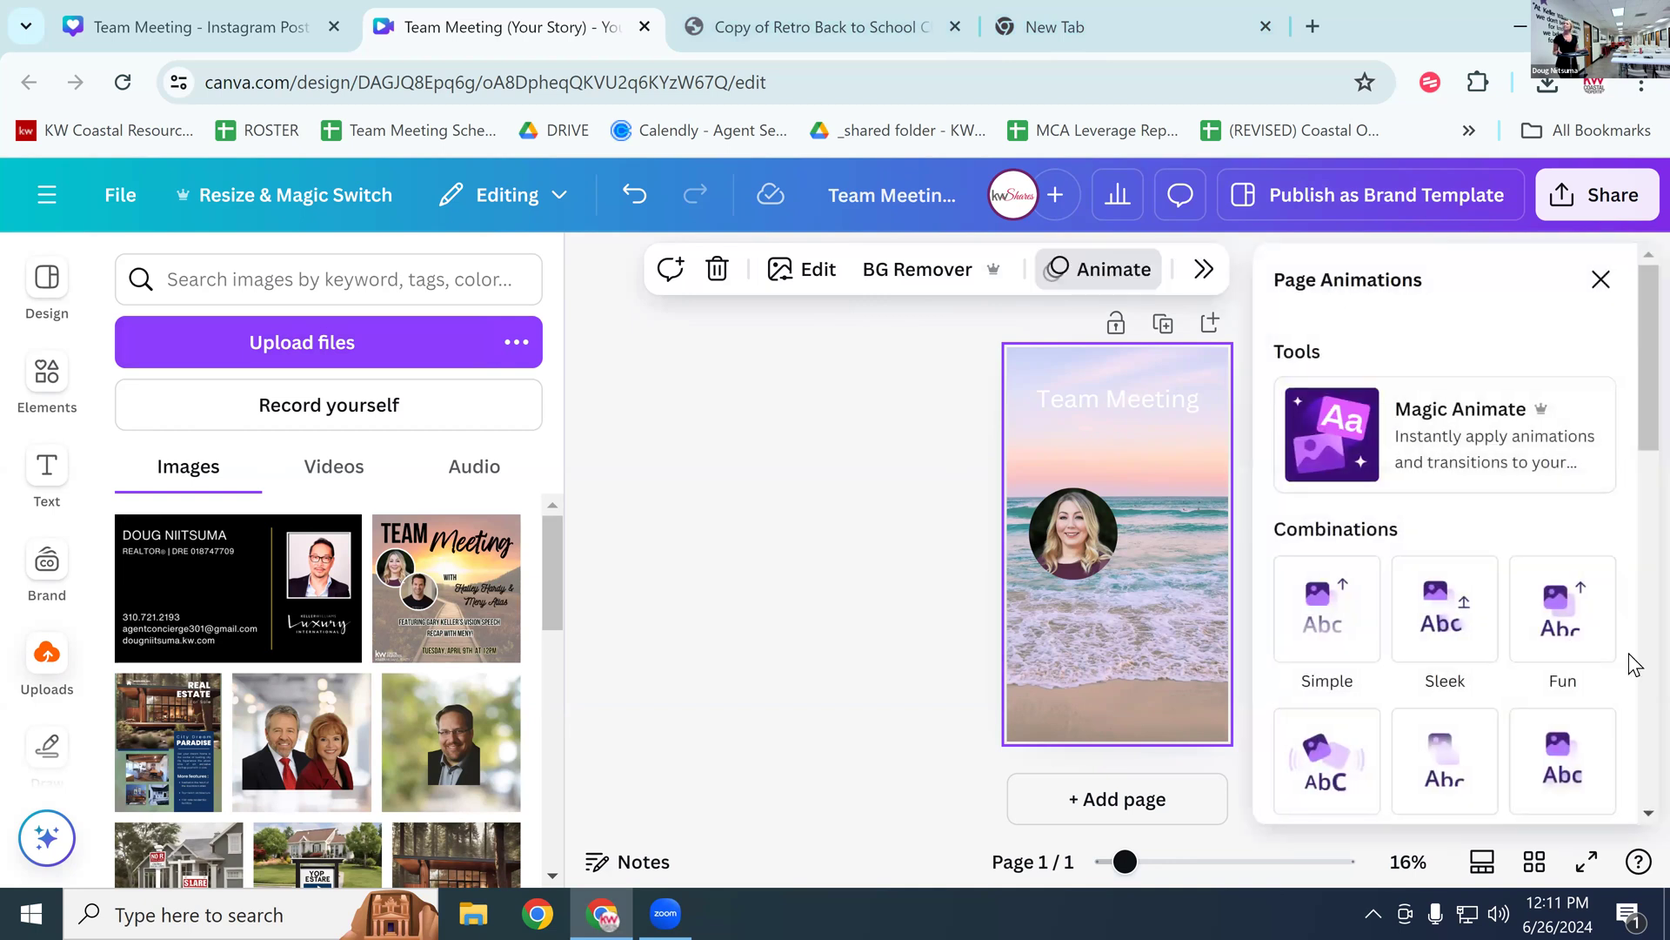
pyautogui.scroll(-10, 1538, 427)
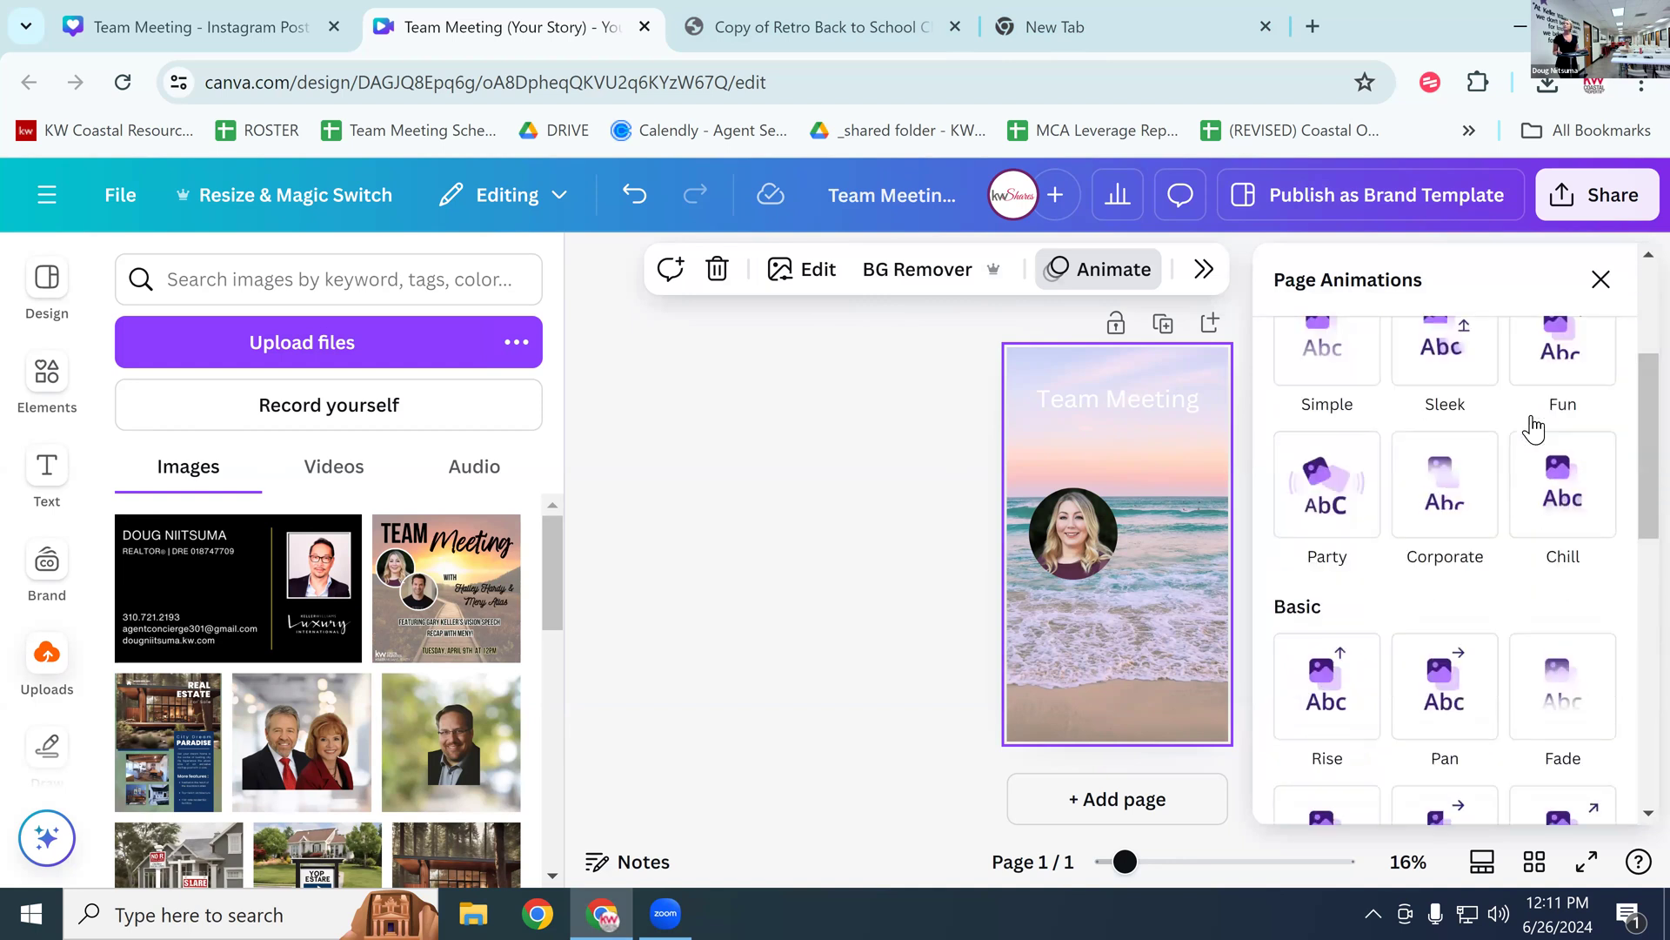
pyautogui.scroll(-3, 1527, 429)
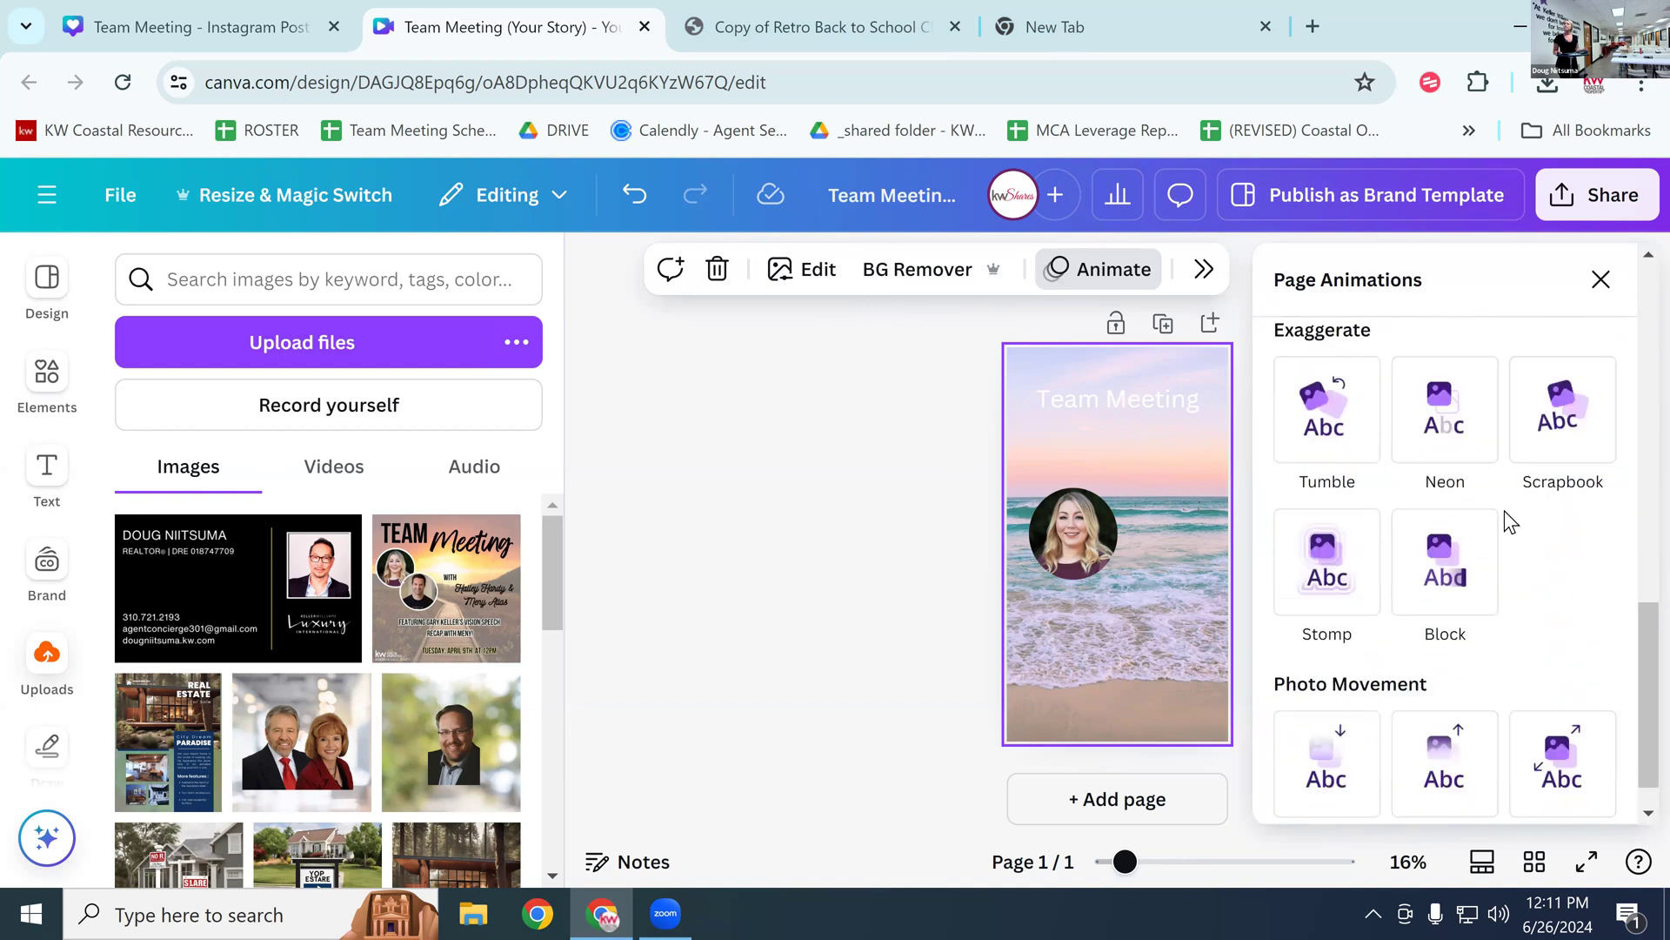
pyautogui.scroll(6, 1501, 526)
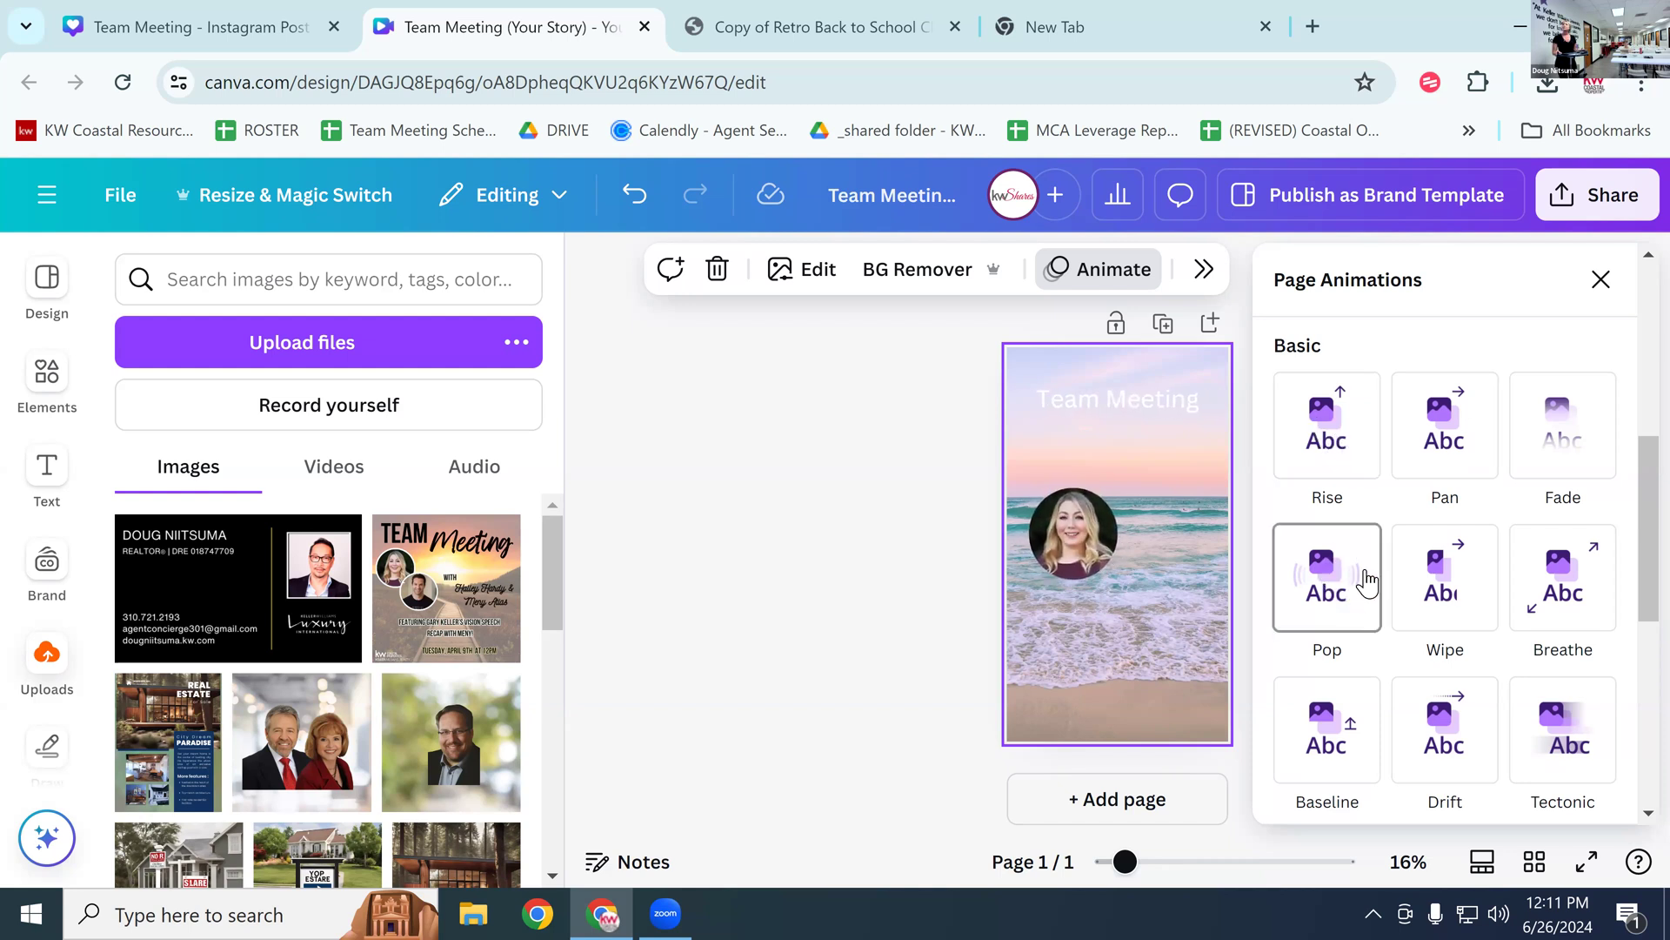
pyautogui.click(1431, 600)
pyautogui.moveTo(1428, 676); pyautogui.dragTo(1313, 648)
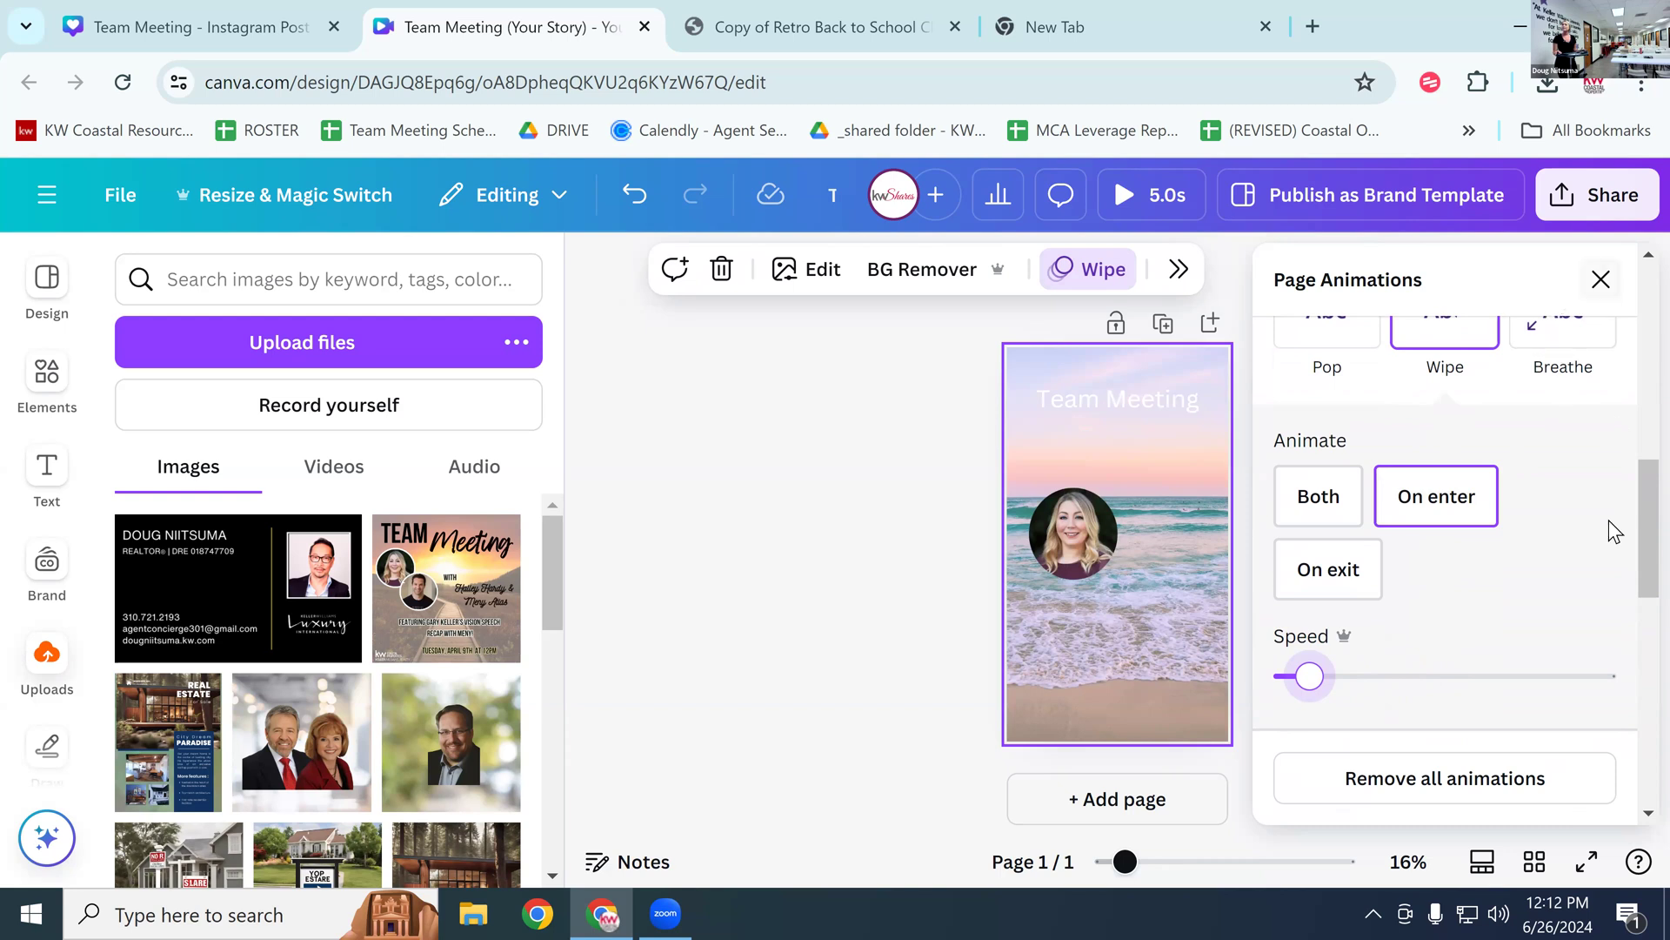
pyautogui.scroll(3, 1592, 557)
pyautogui.scroll(3, 1573, 579)
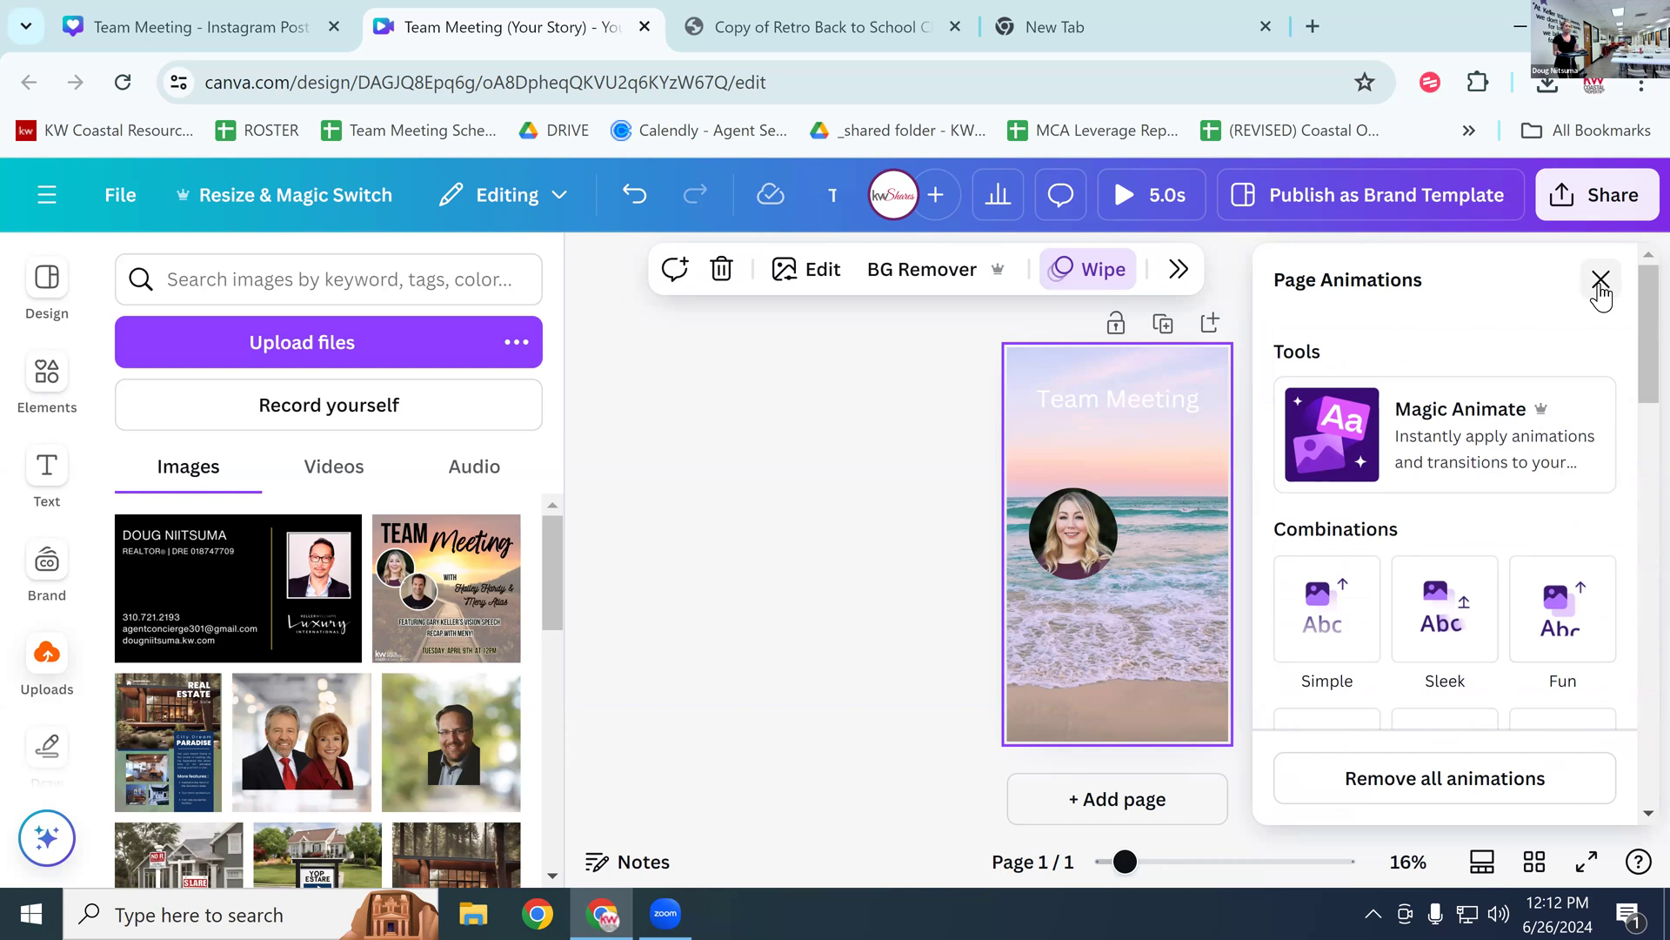
pyautogui.click(1600, 282)
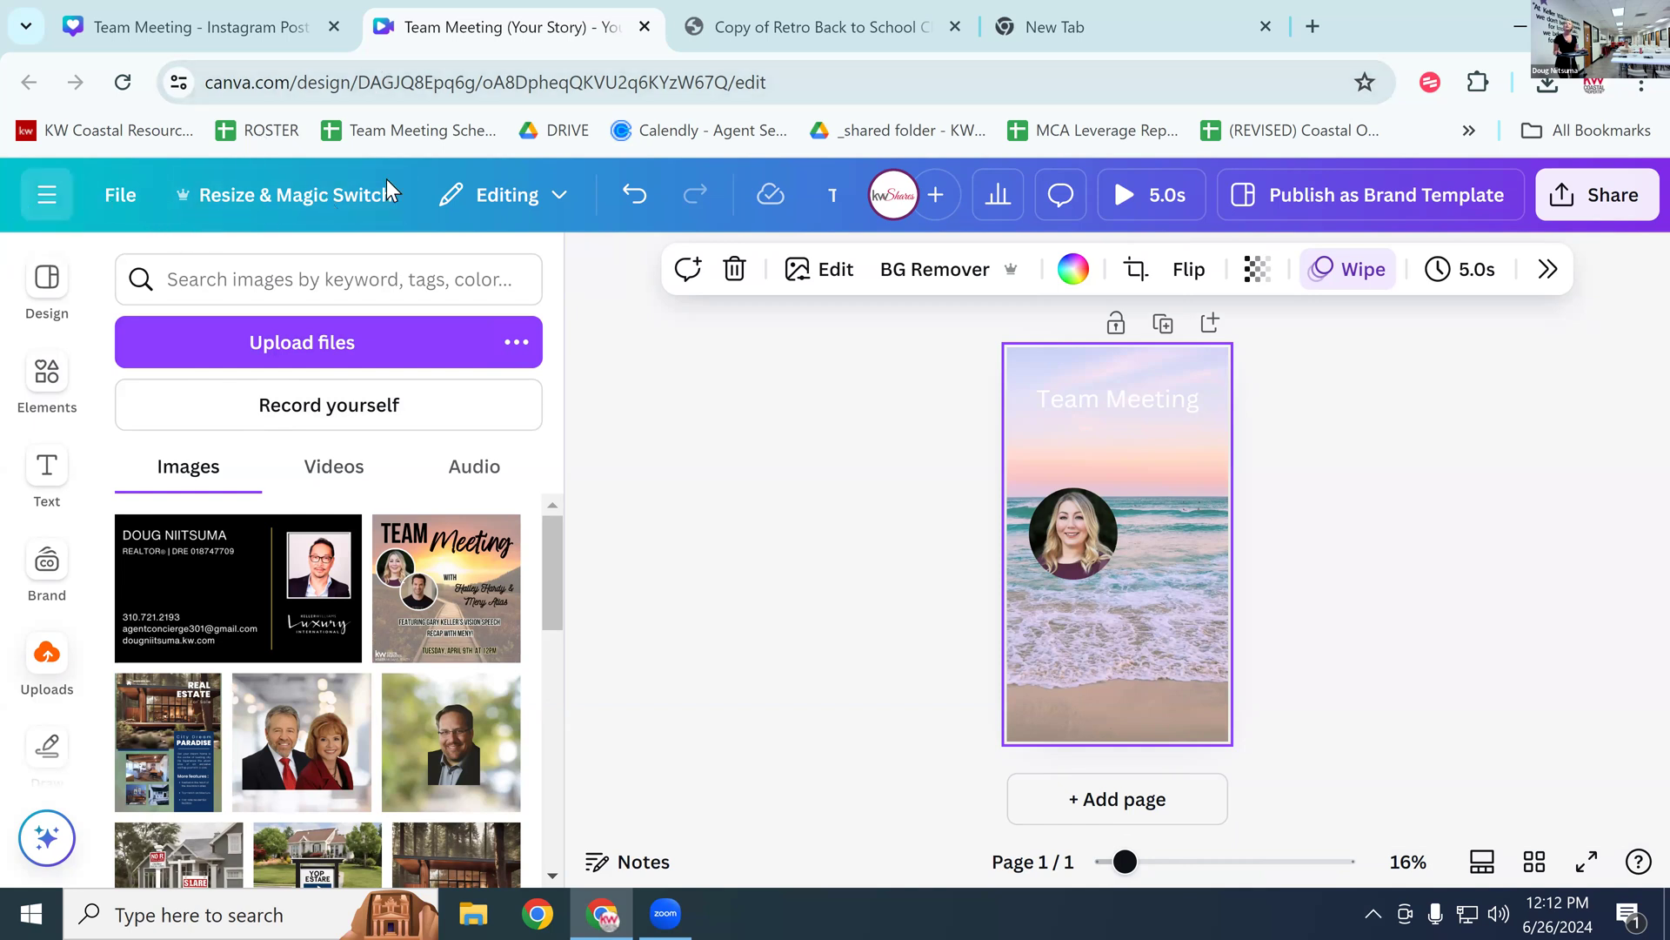
pyautogui.click(47, 194)
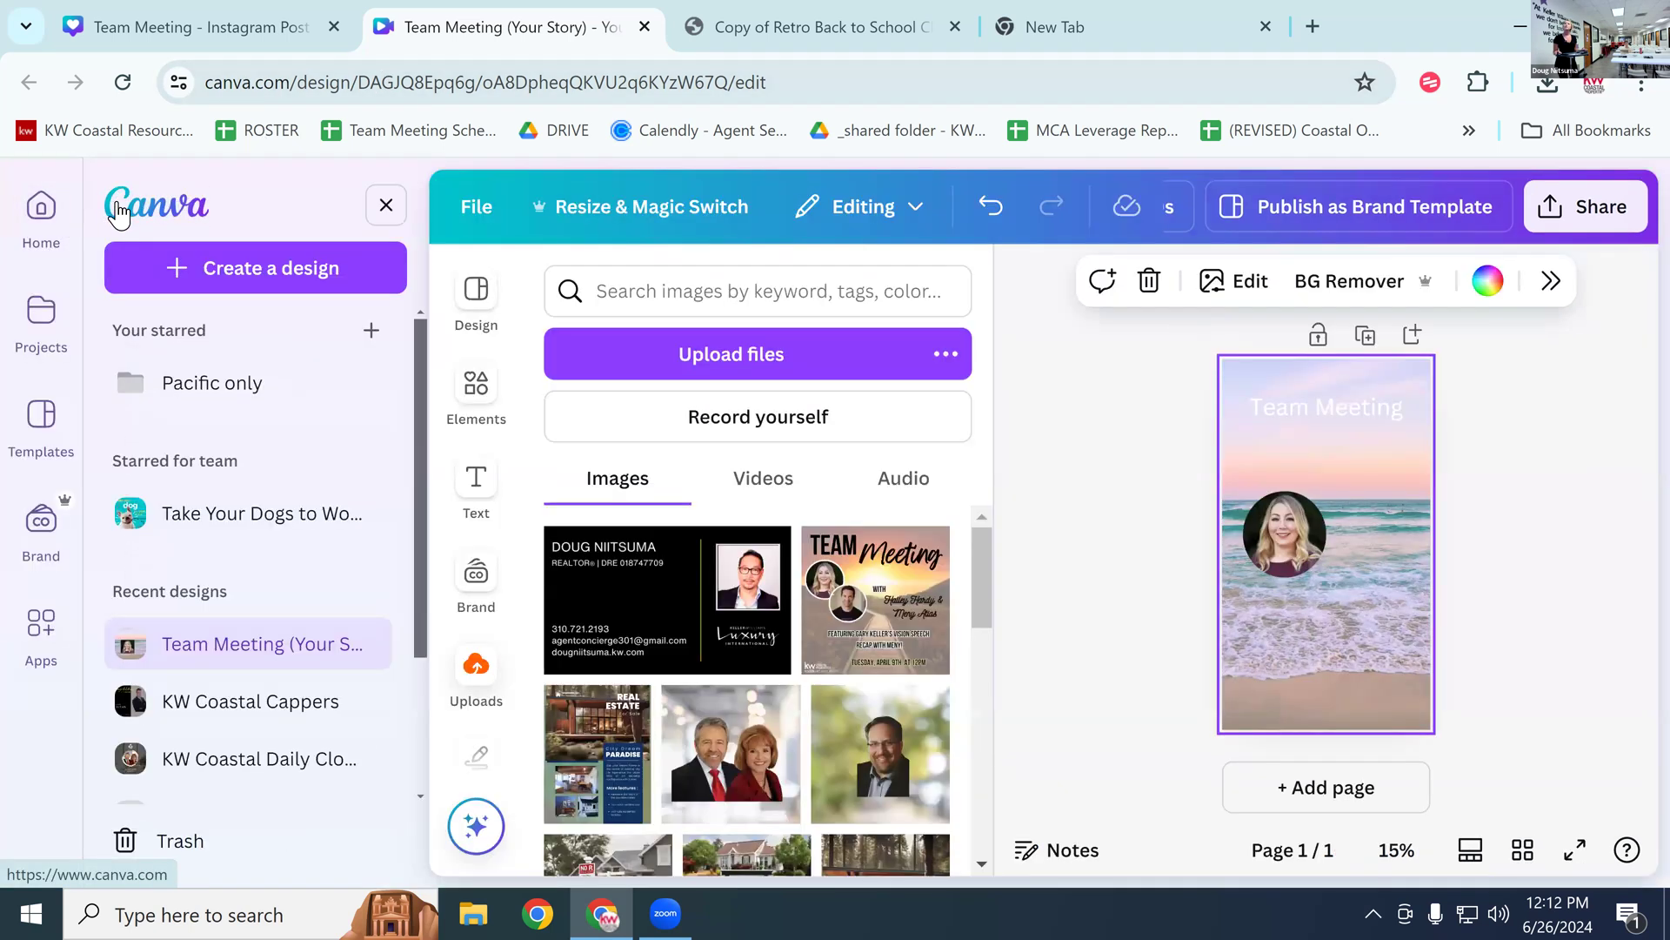
# Step: From the Canva home page, start a new blank Instagram Post design
pyautogui.click(151, 212)
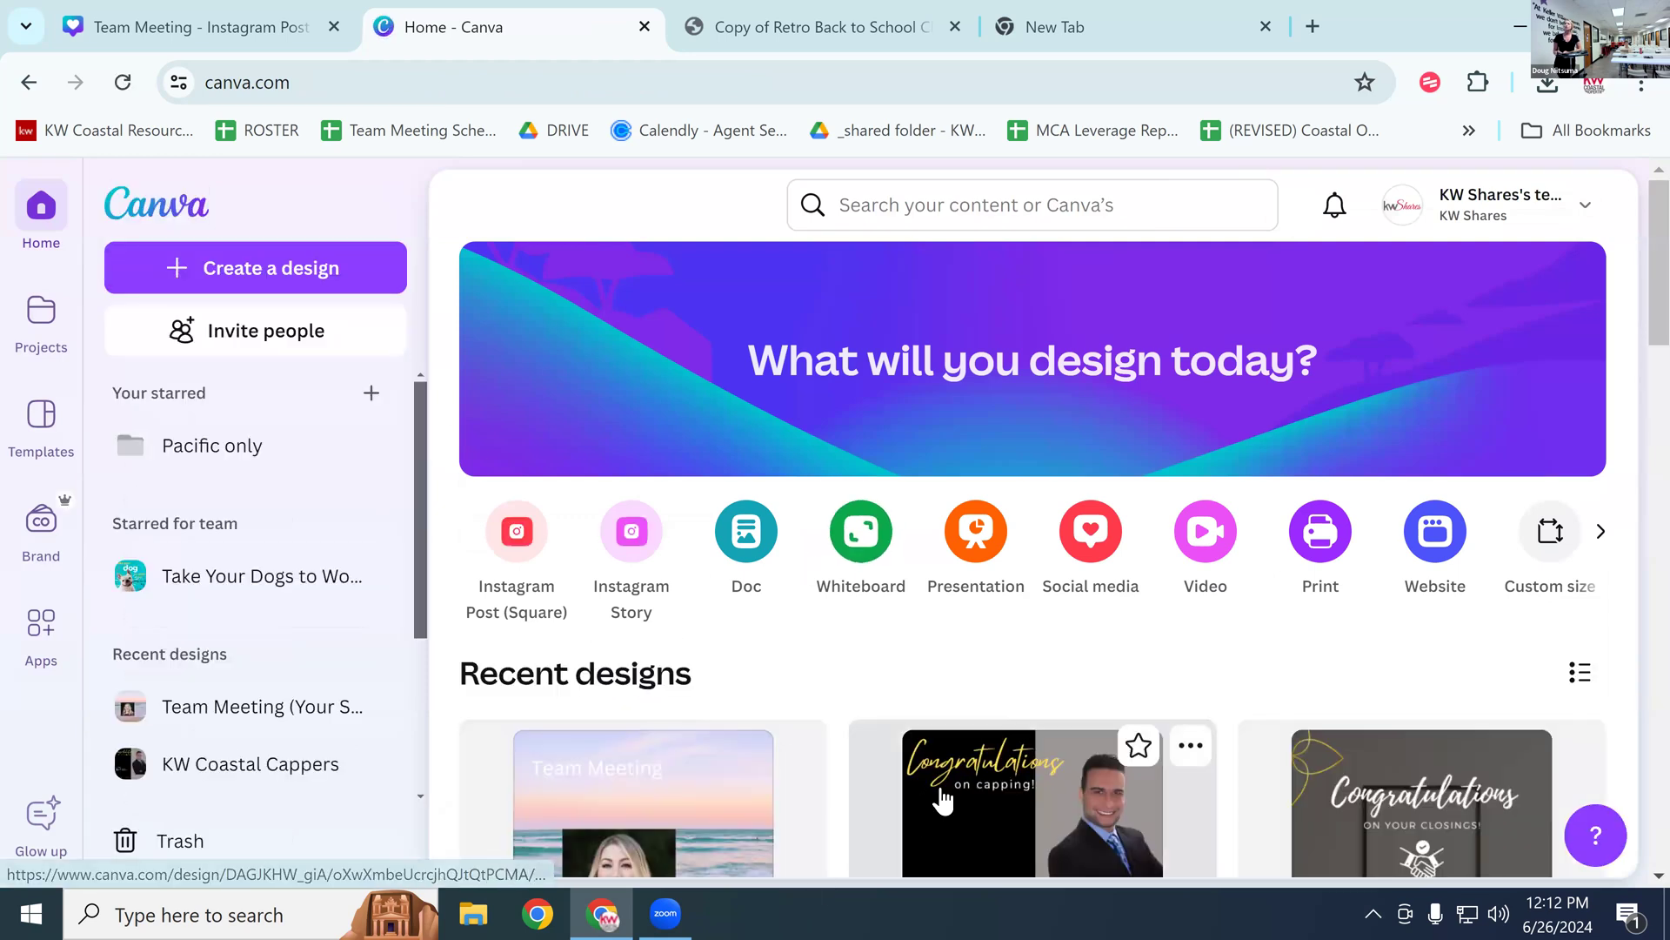
pyautogui.scroll(-5, 877, 780)
pyautogui.scroll(3, 818, 641)
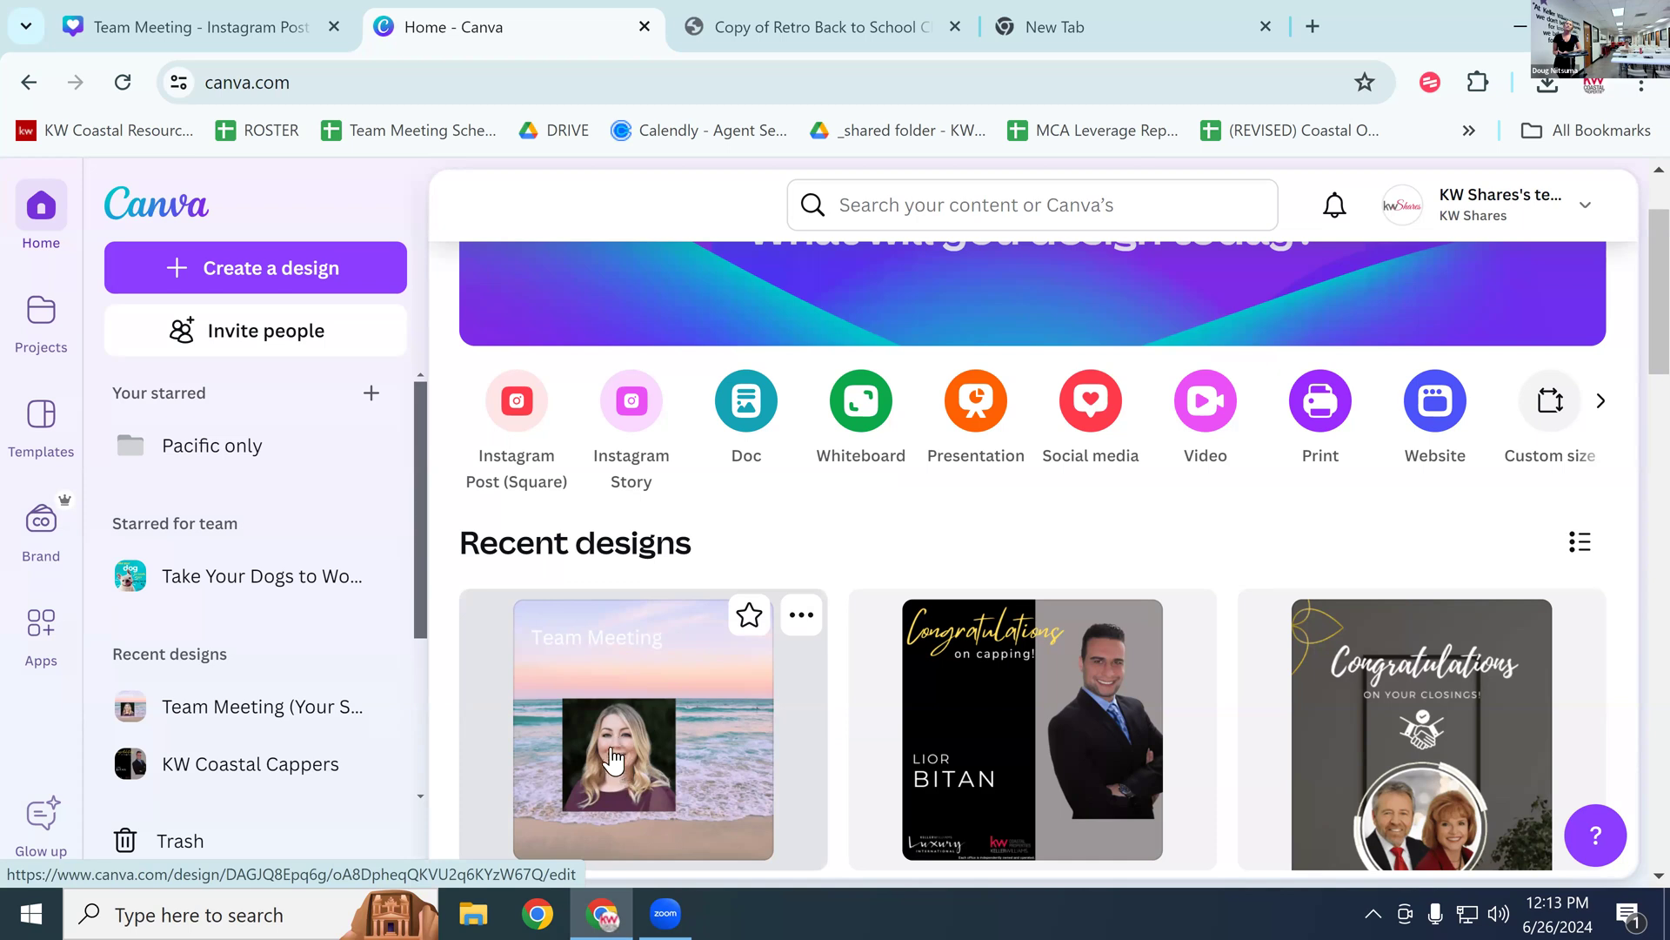
pyautogui.click(559, 475)
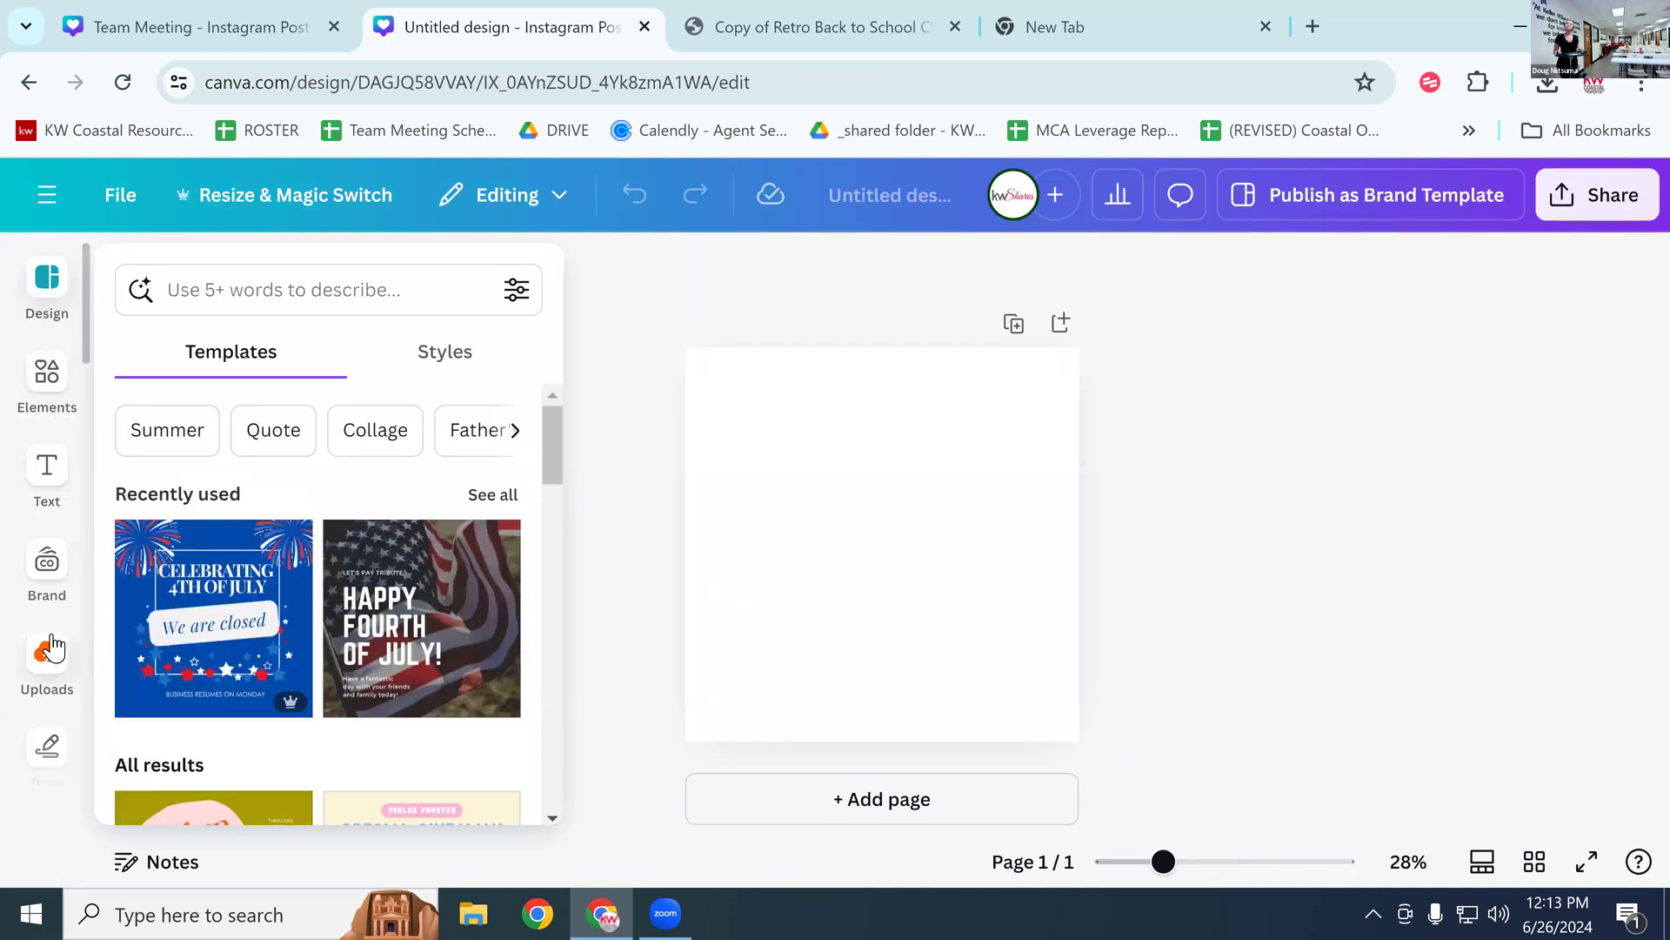
# Step: Search the uploaded images for 'halley'
pyautogui.click(206, 284)
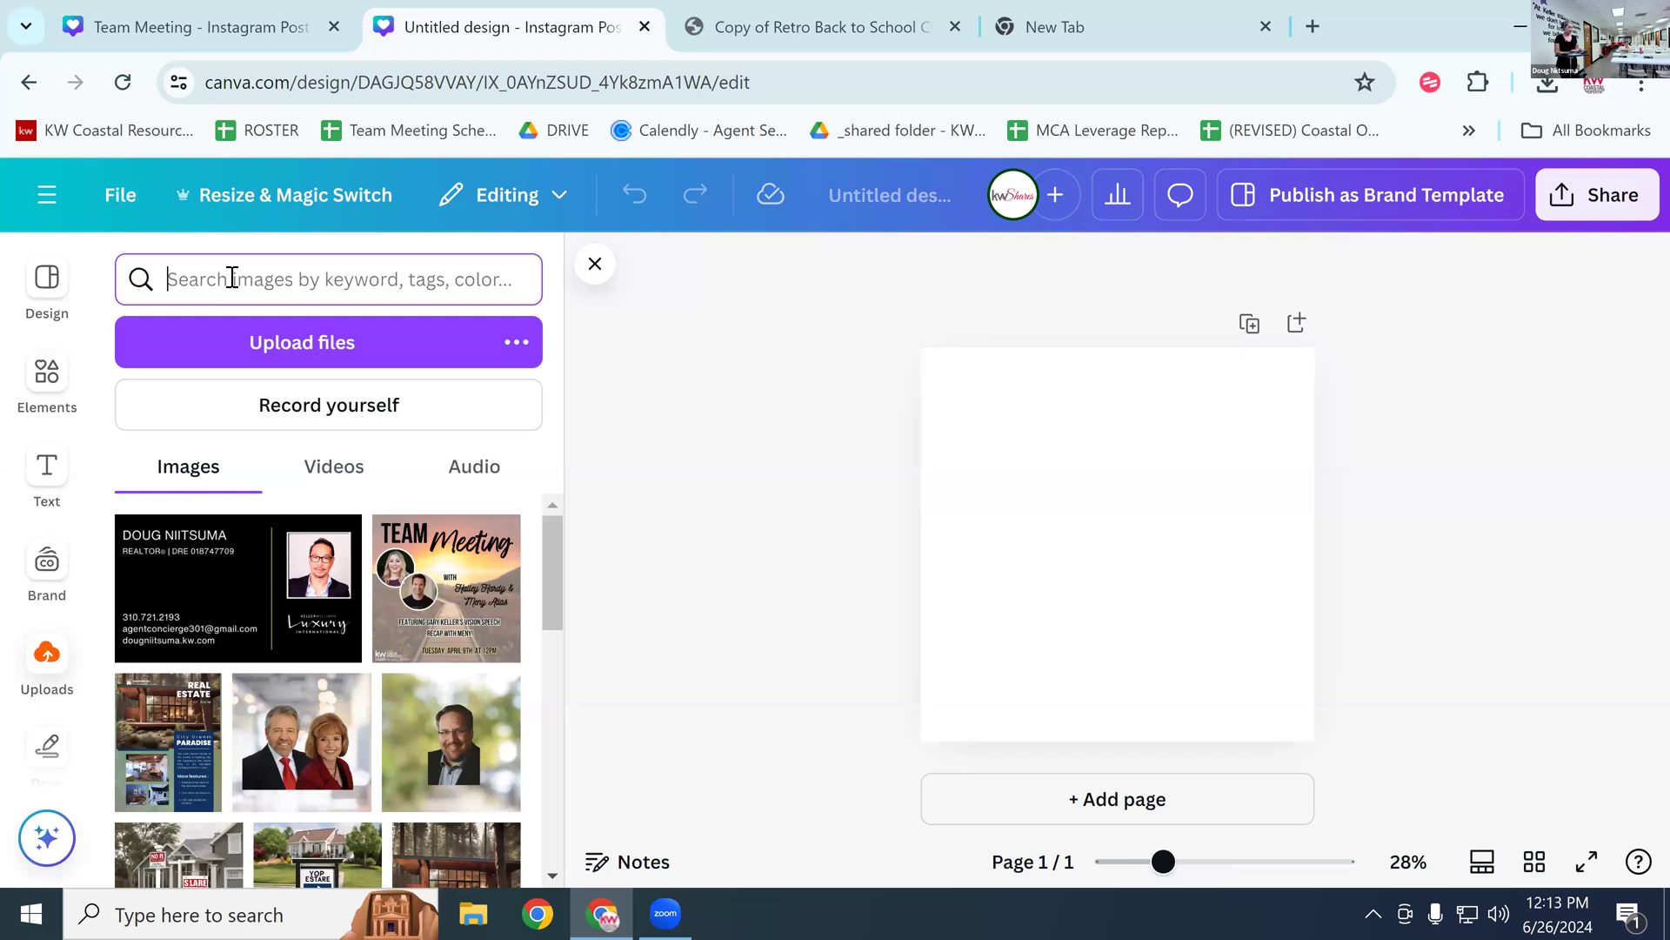
pyautogui.write('leyhal')
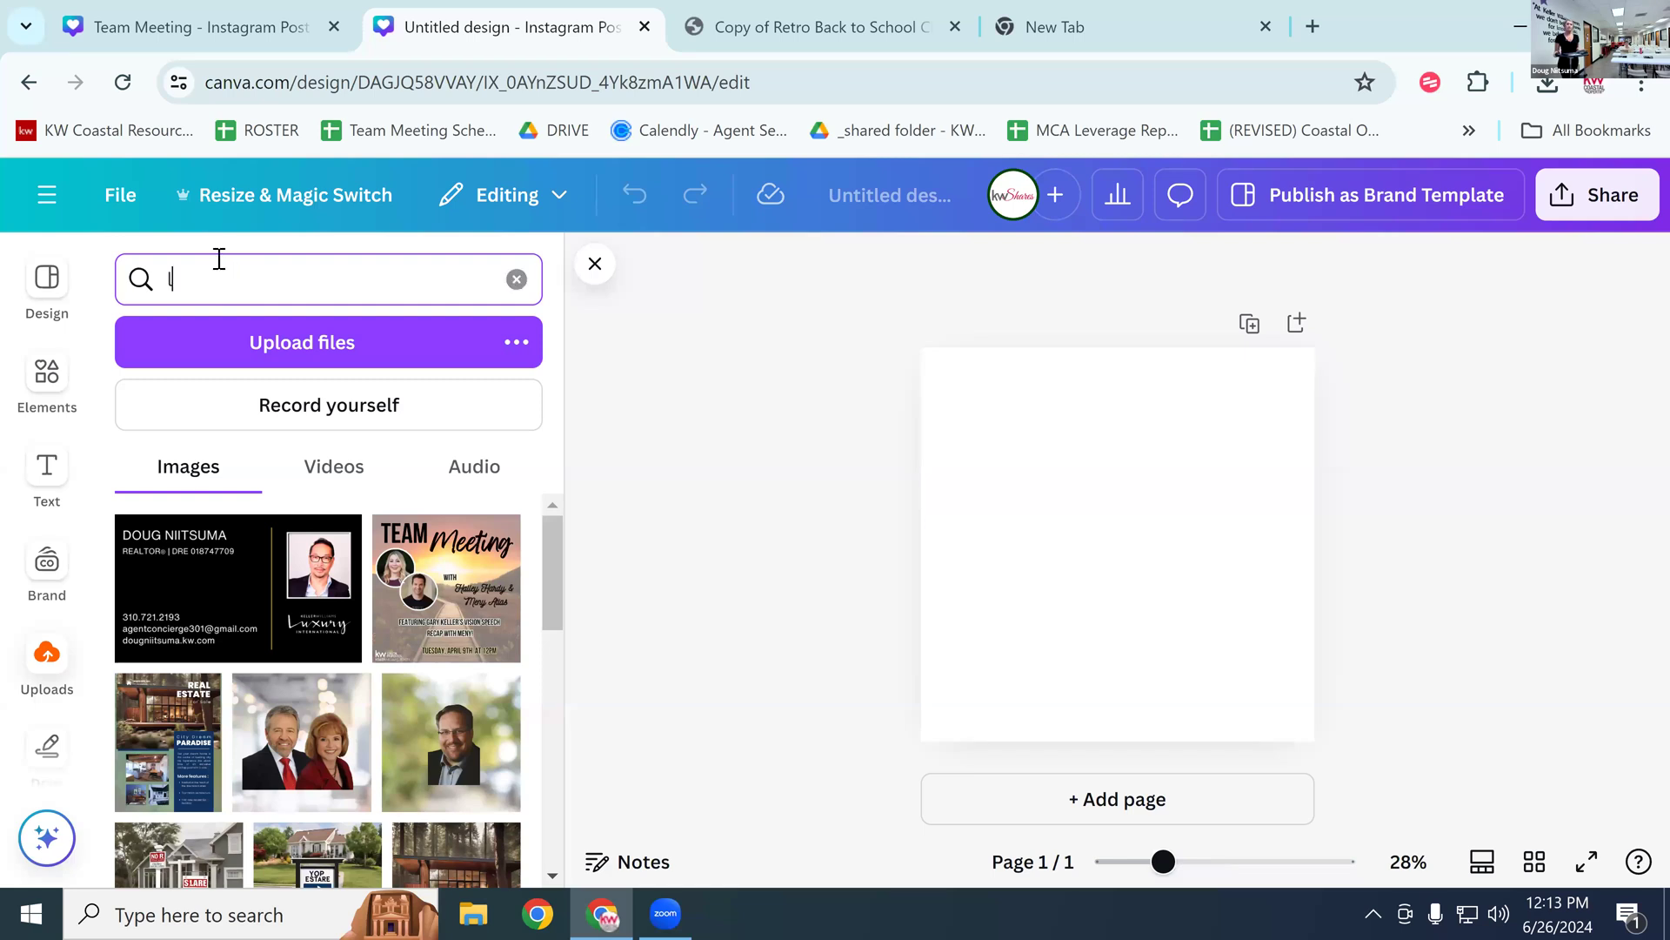
pyautogui.press('BackSpace')
pyautogui.press('BackSpace')
pyautogui.press('BackSpace')
pyautogui.press('BackSpace')
pyautogui.press('BackSpace')
pyautogui.press('BackSpace')
pyautogui.write('halley')
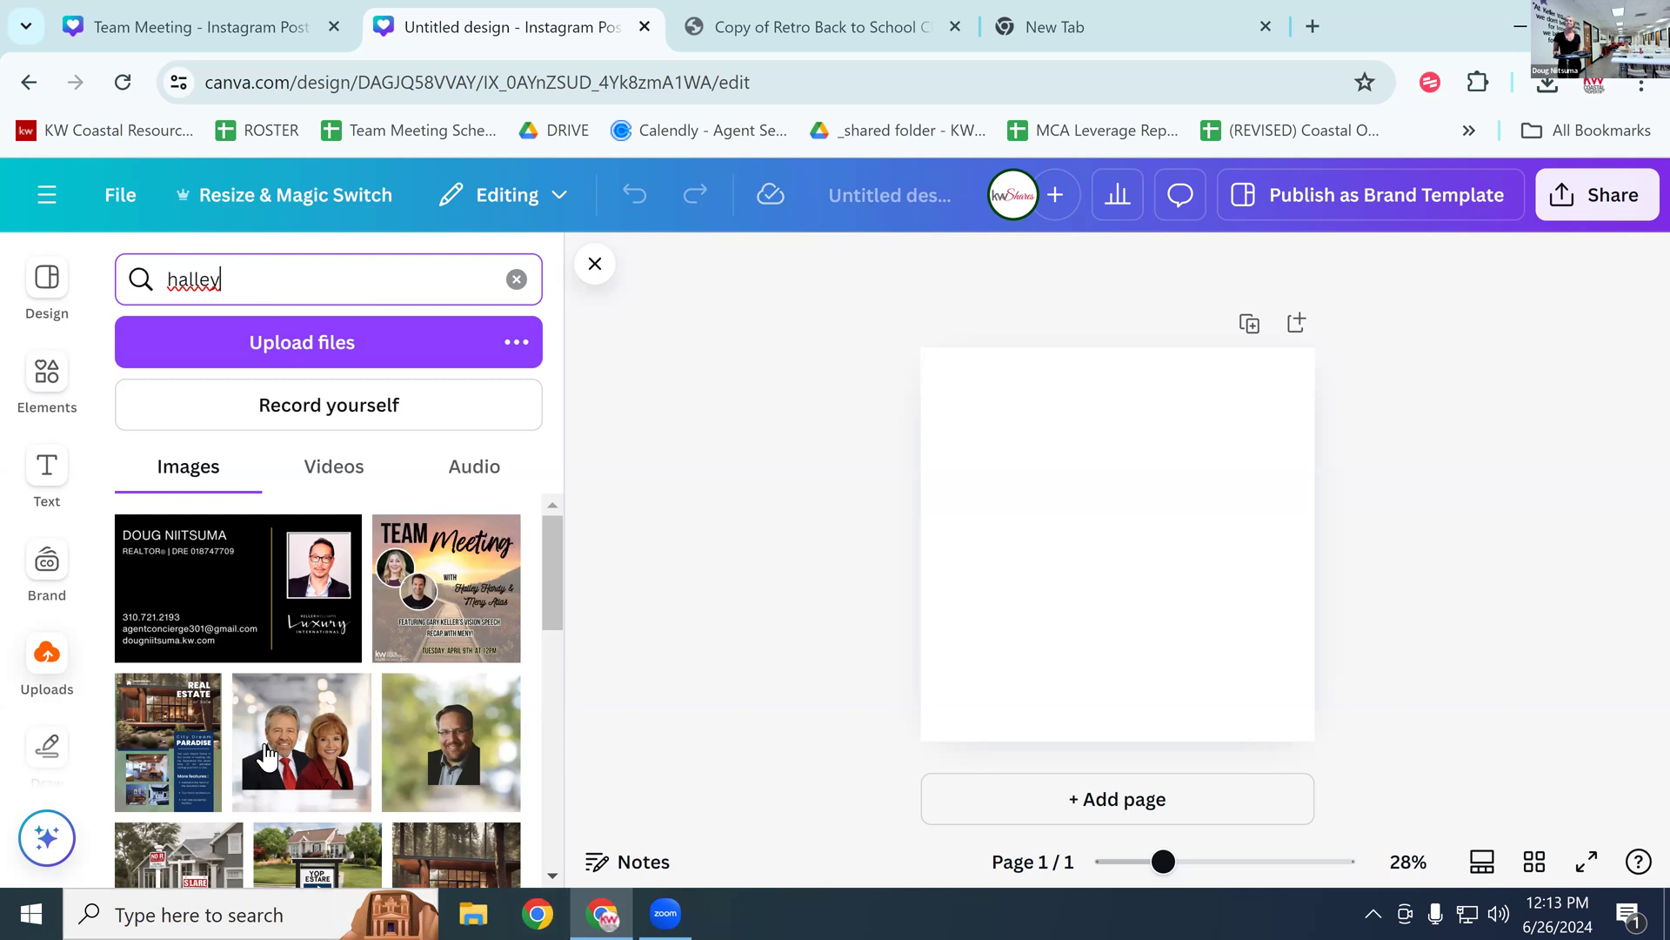
pyautogui.press('Return')
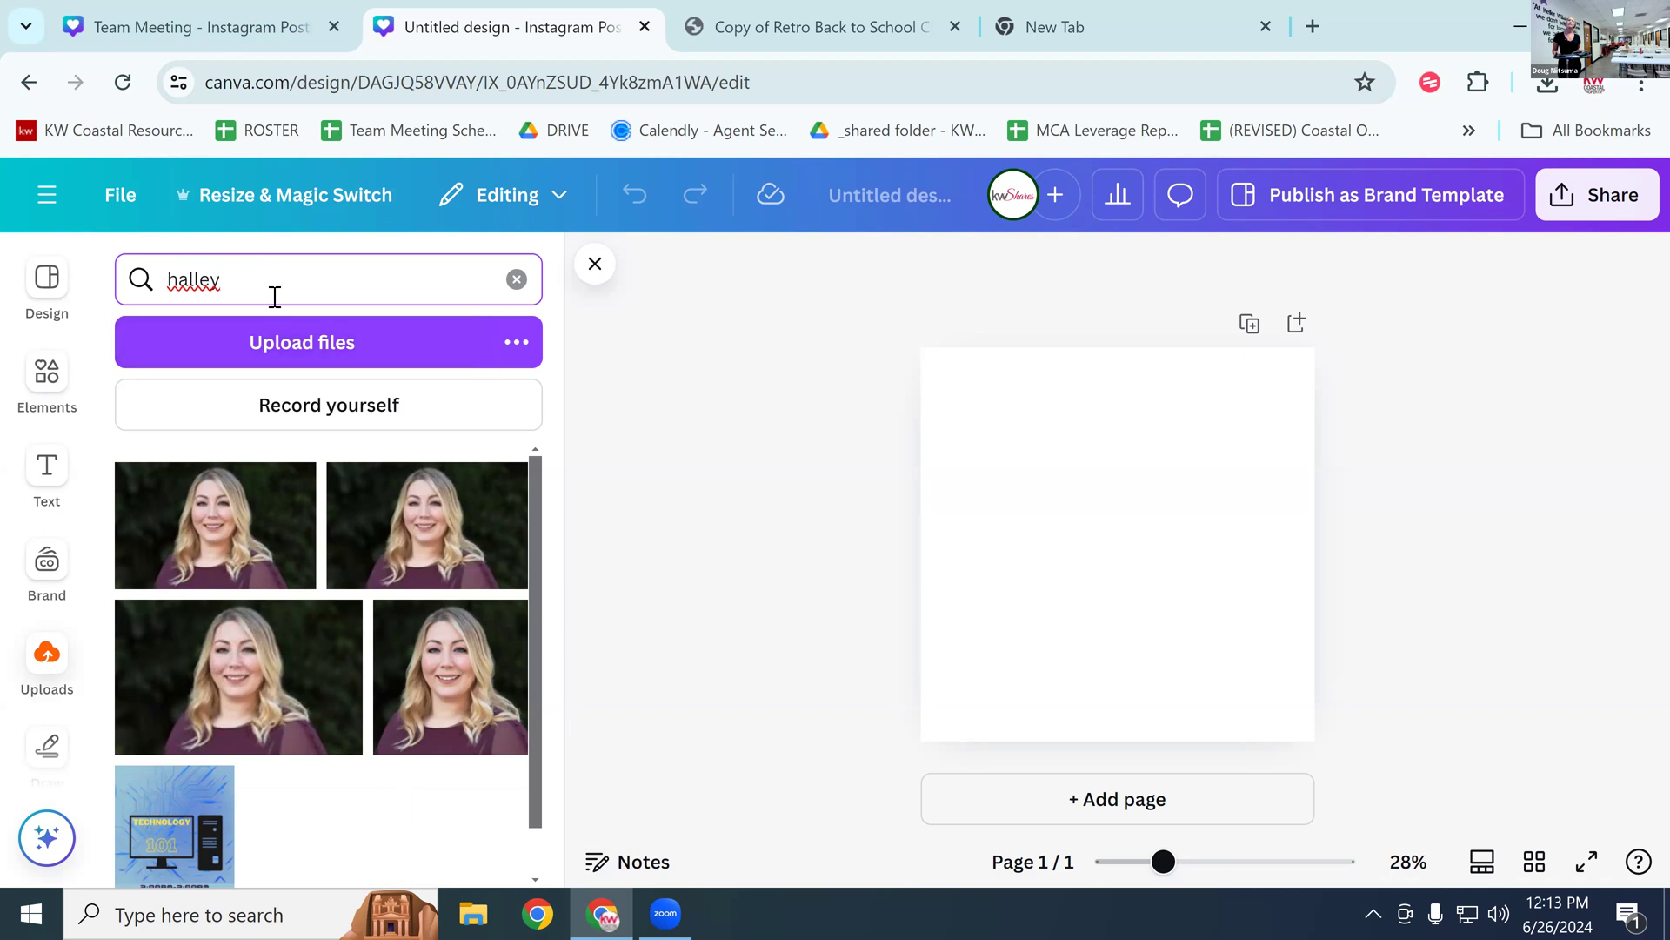
# Step: Add the first headshot photo and set it as the page background
pyautogui.click(399, 551)
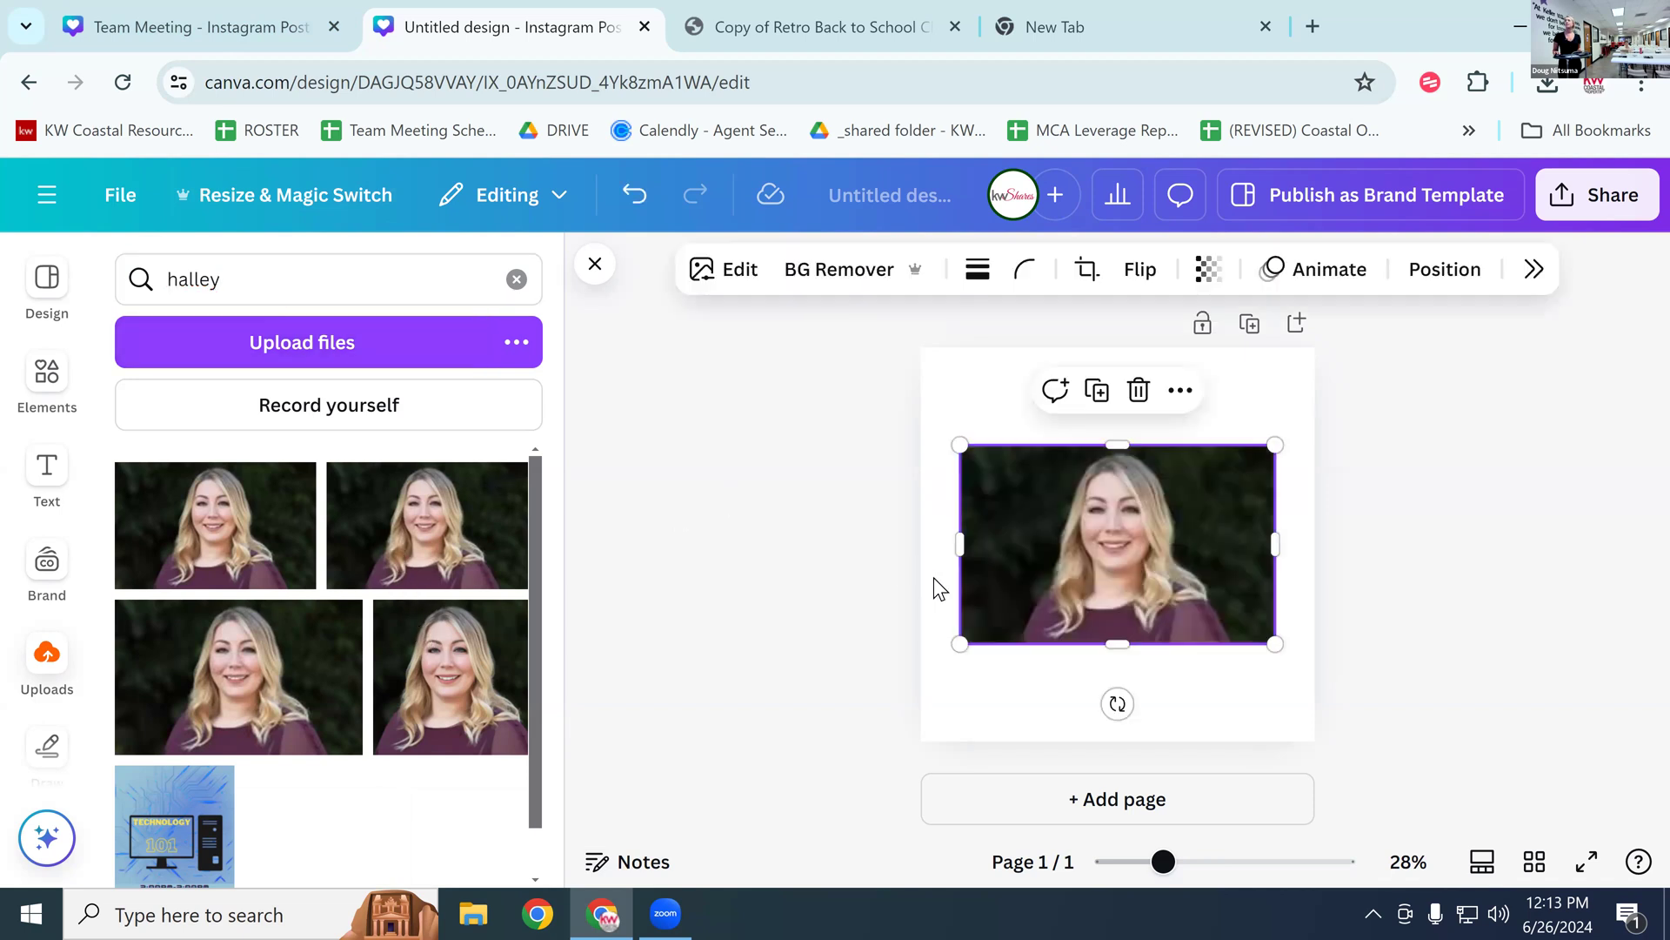
pyautogui.rightClick(1091, 542)
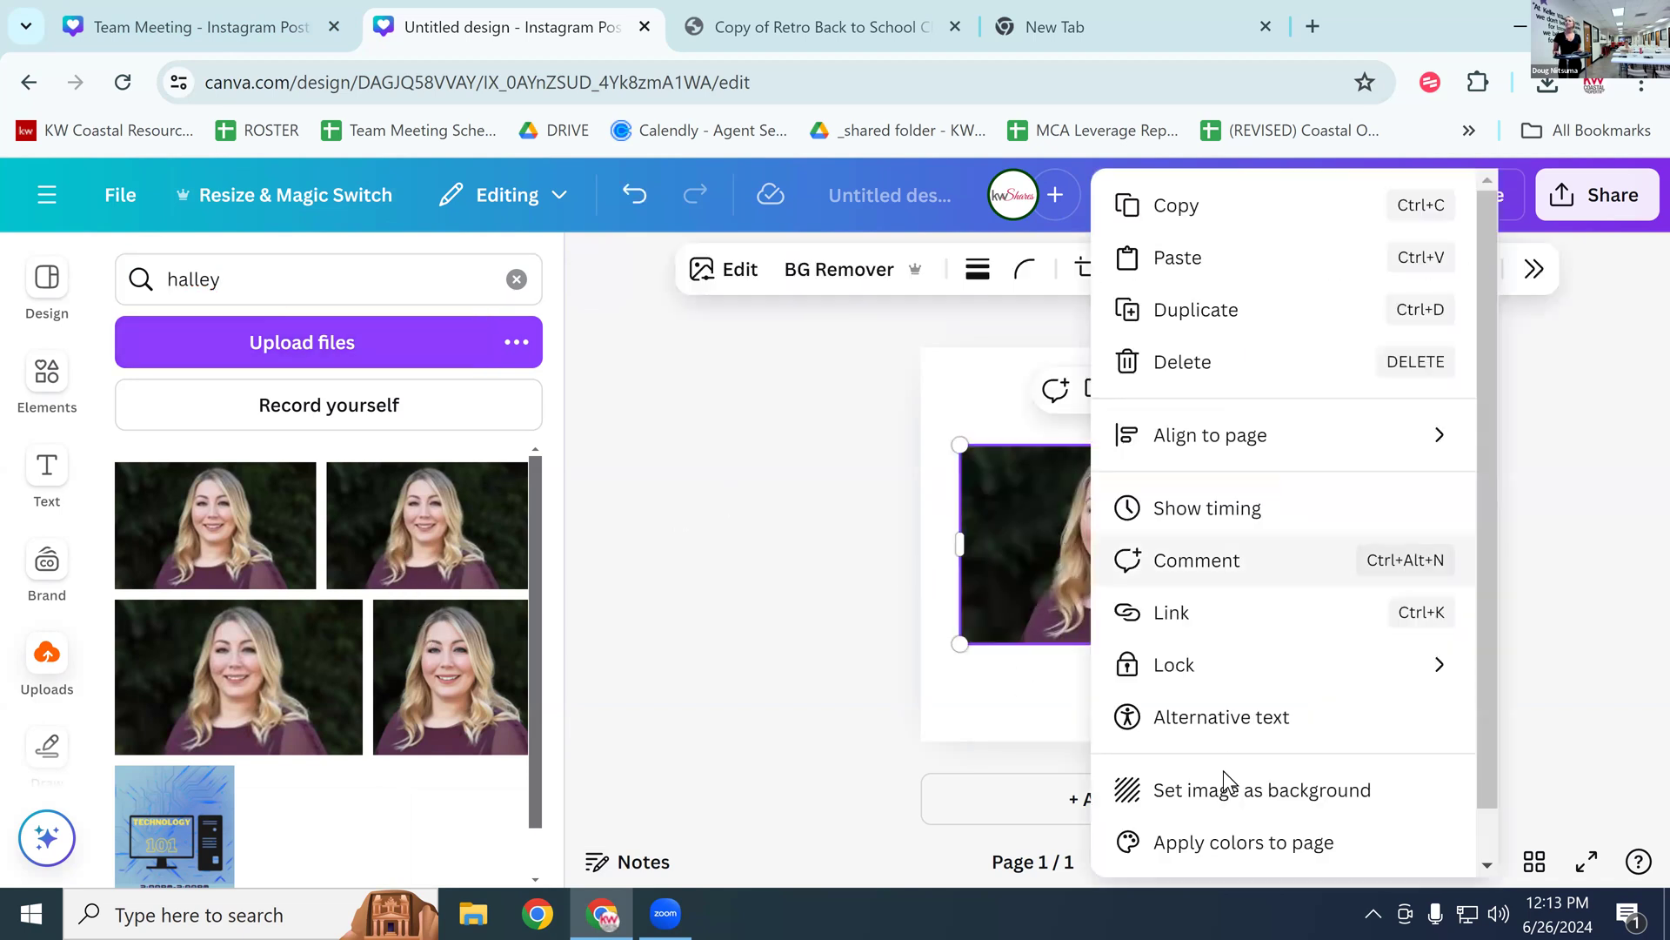
pyautogui.click(1140, 792)
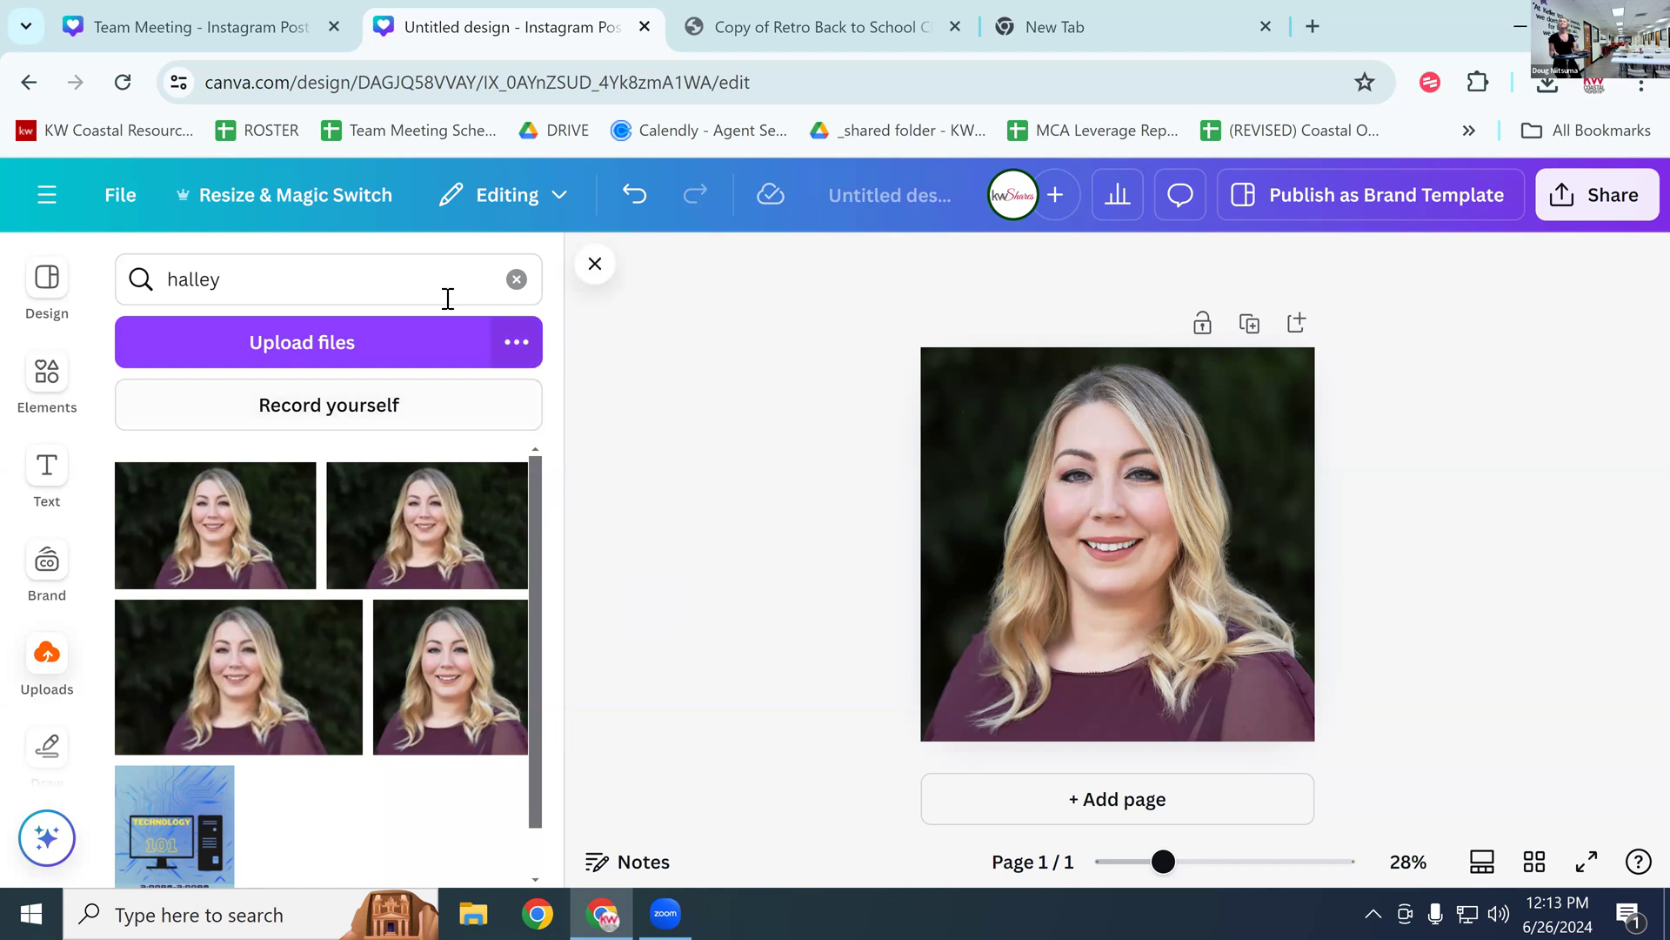
# Step: Remove the dark backdrop from the headshot background with BG Remover
pyautogui.click(122, 198)
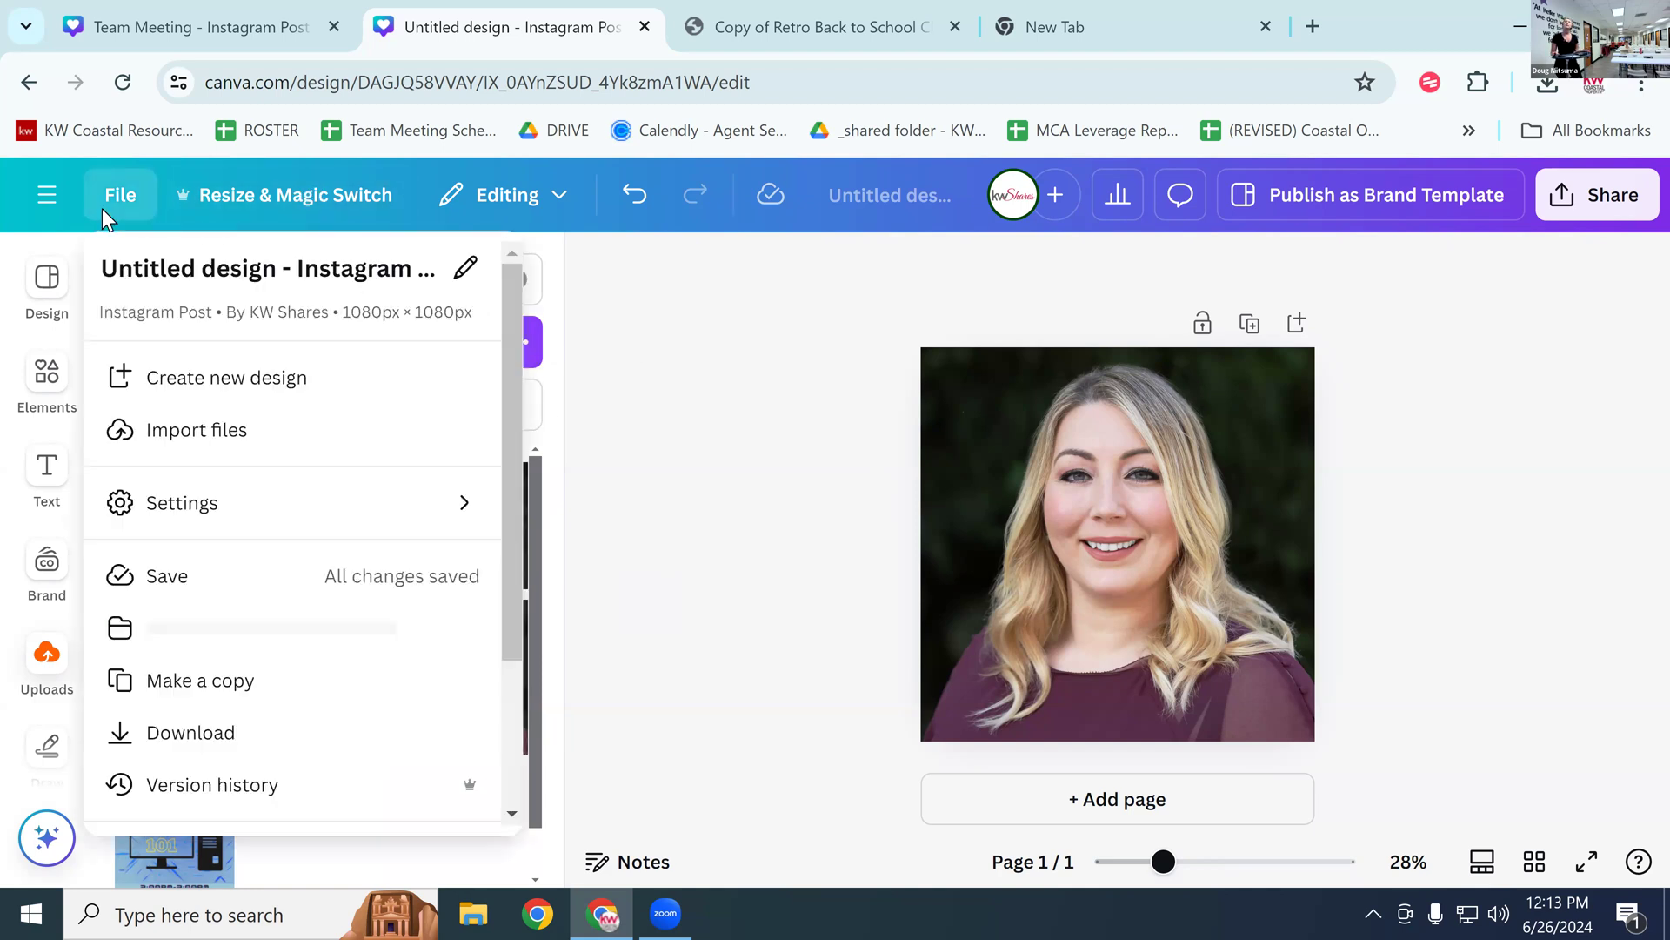
pyautogui.click(1182, 400)
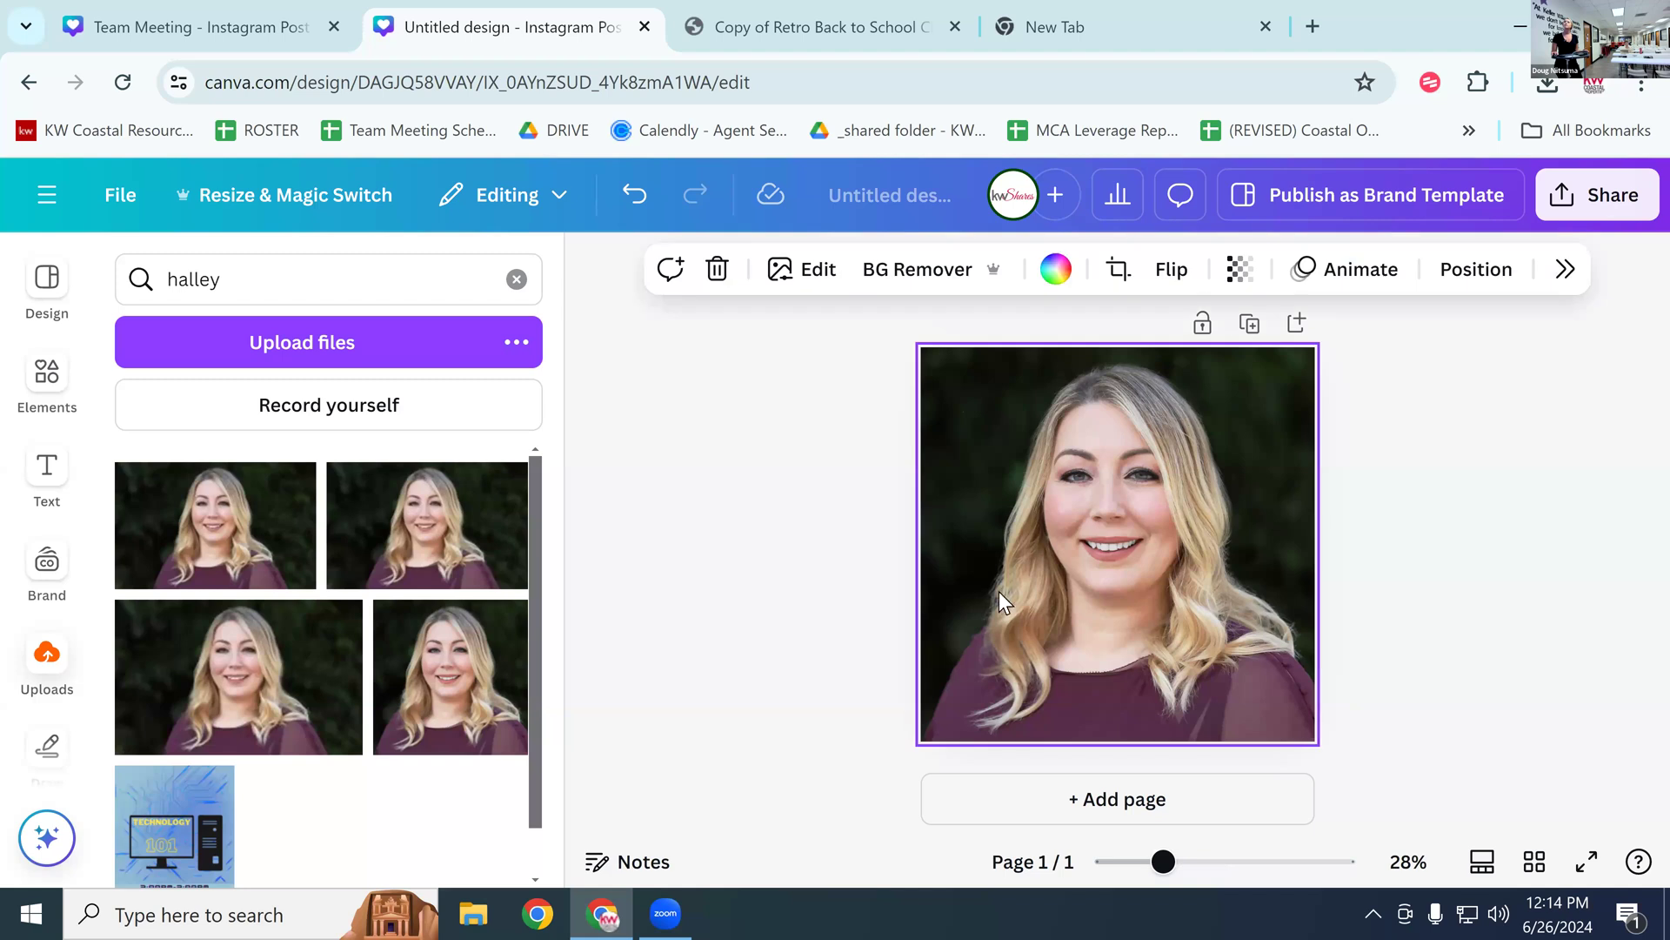
pyautogui.click(893, 293)
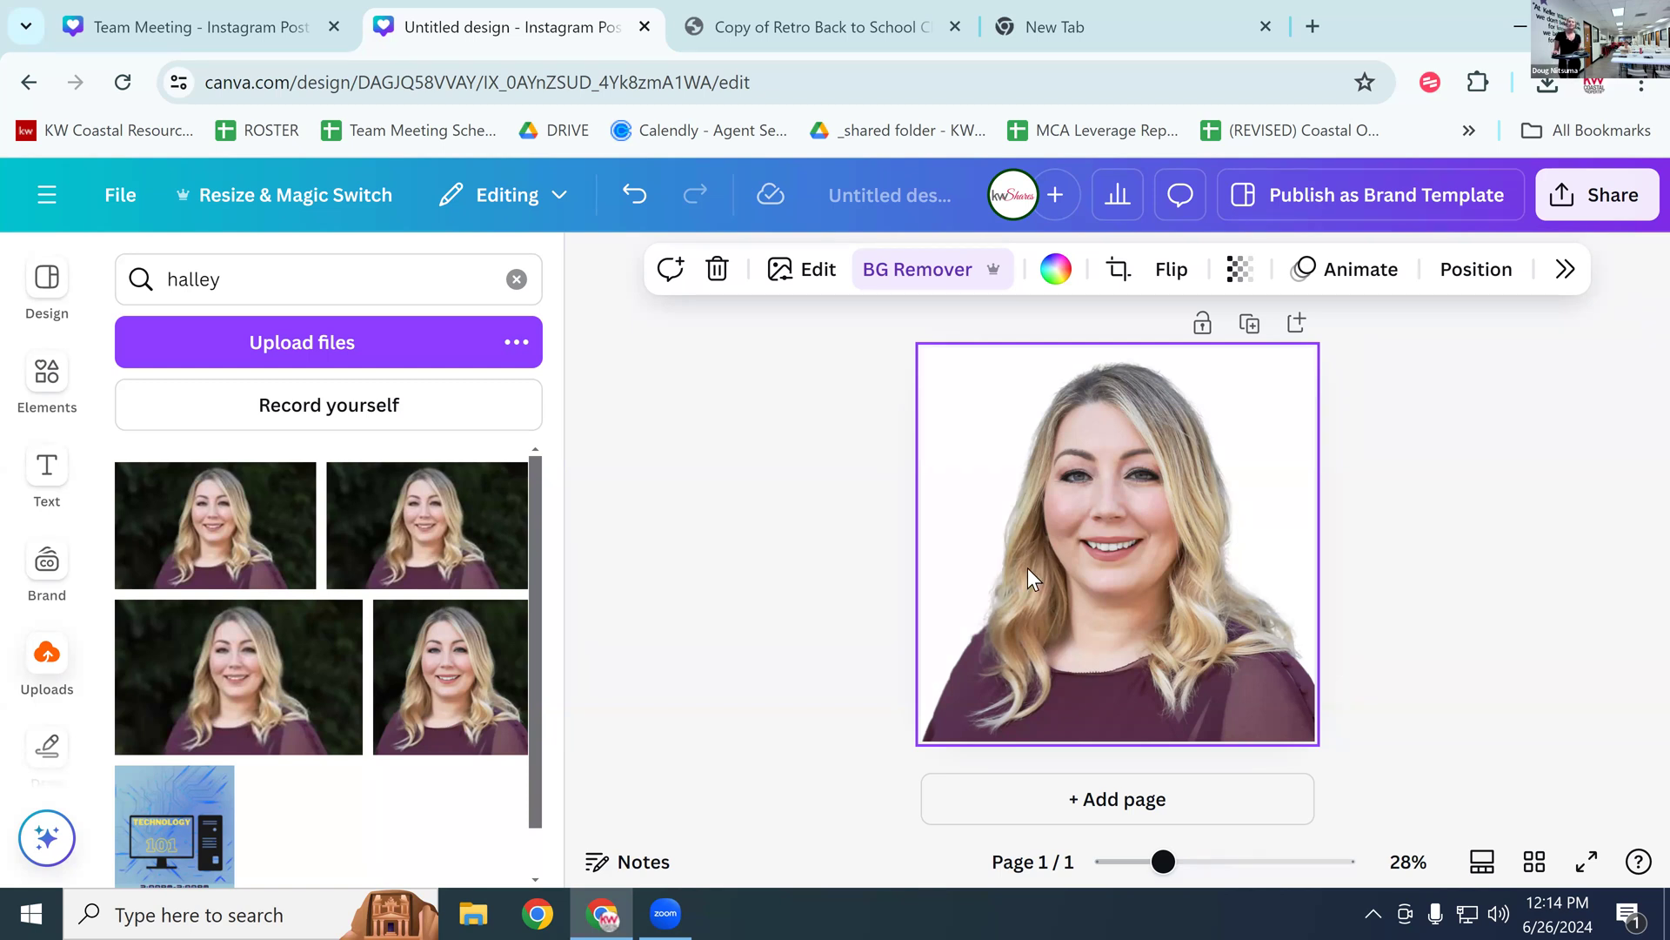
pyautogui.doubleClick(247, 272)
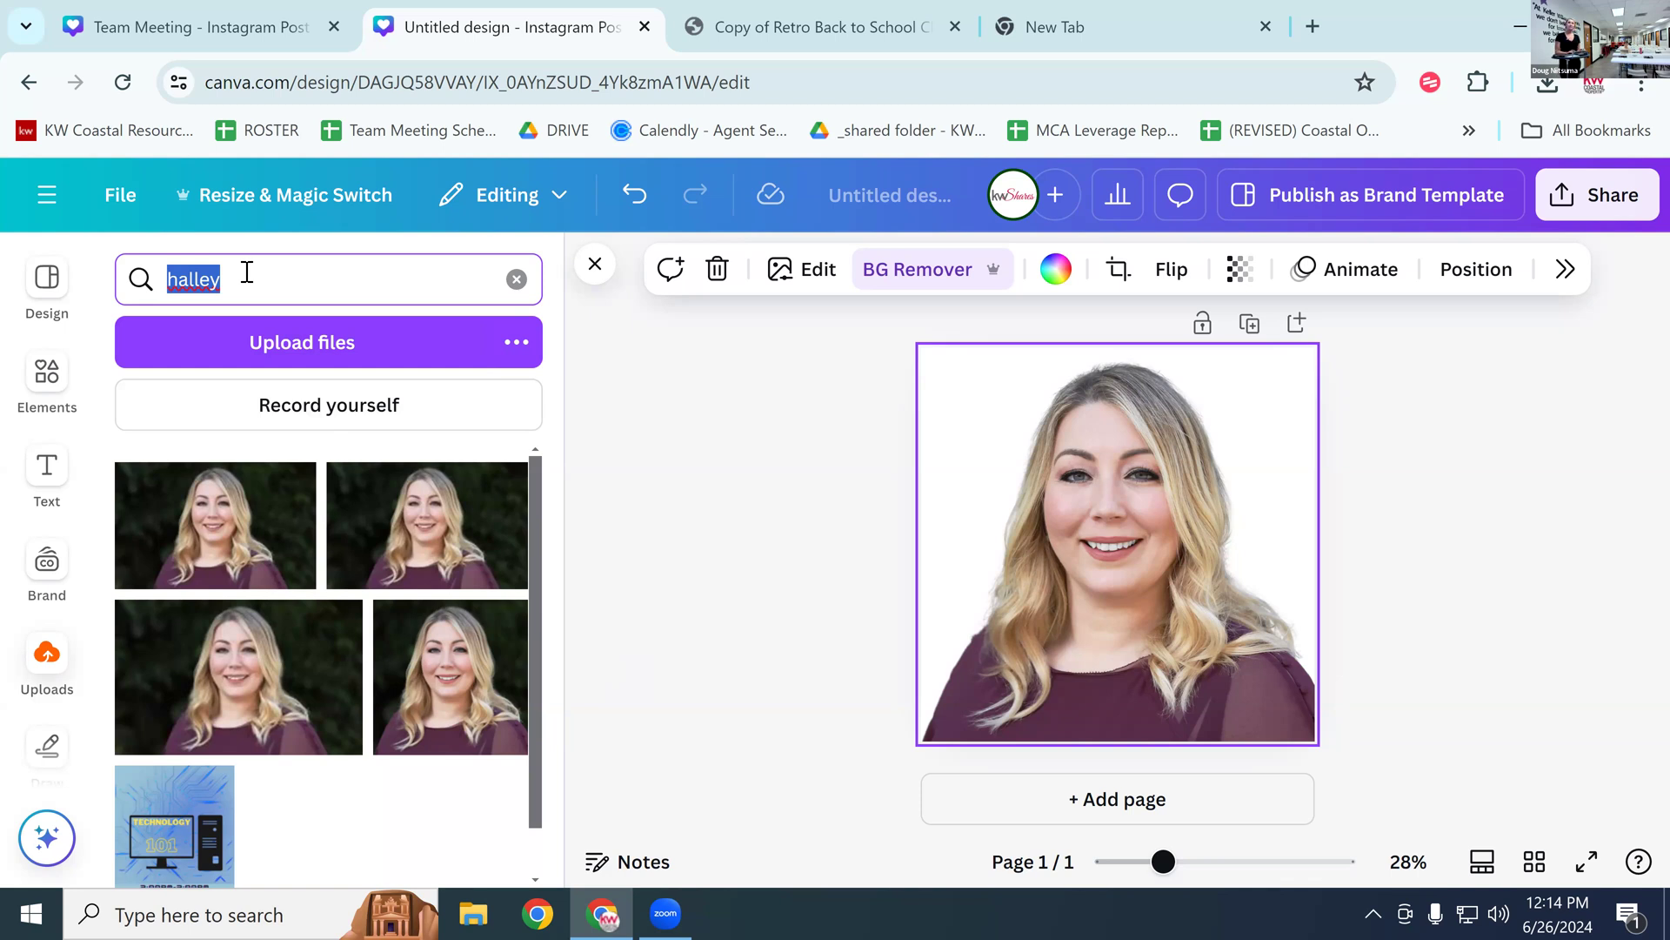
pyautogui.moveTo(247, 272); pyautogui.dragTo(153, 283)
# Step: Clear the 'halley' upload search and add a blank second page
pyautogui.click(54, 673)
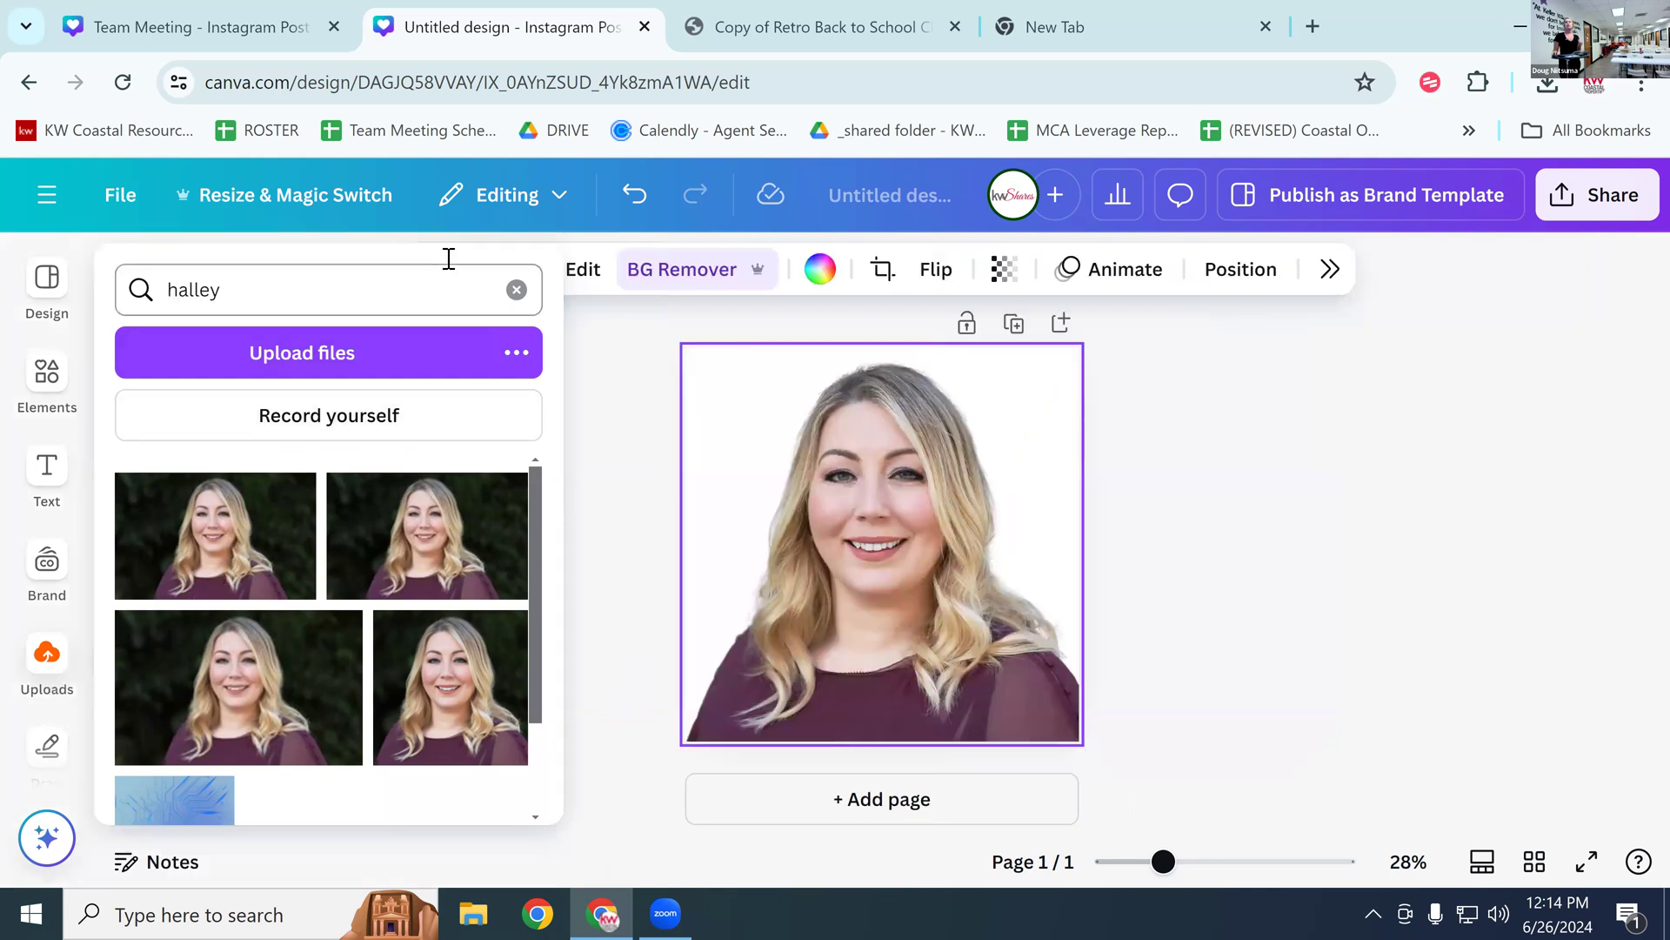
pyautogui.click(517, 290)
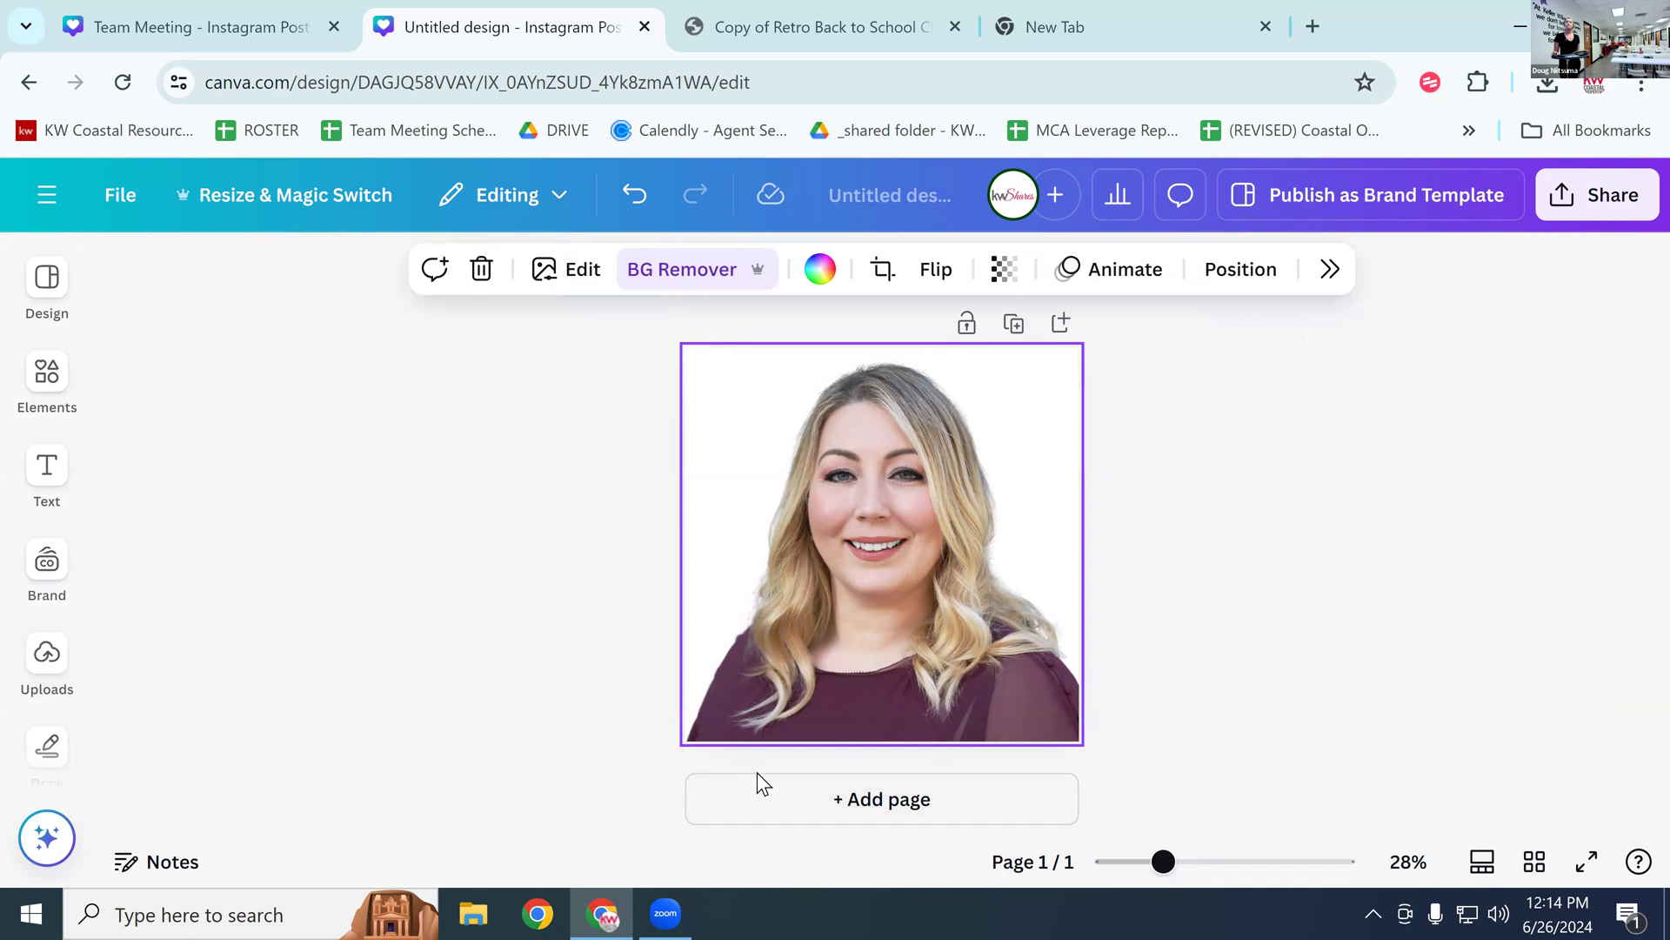
pyautogui.click(783, 796)
# Step: Find the man's headshot in Uploads and insert it on page 2
pyautogui.click(47, 373)
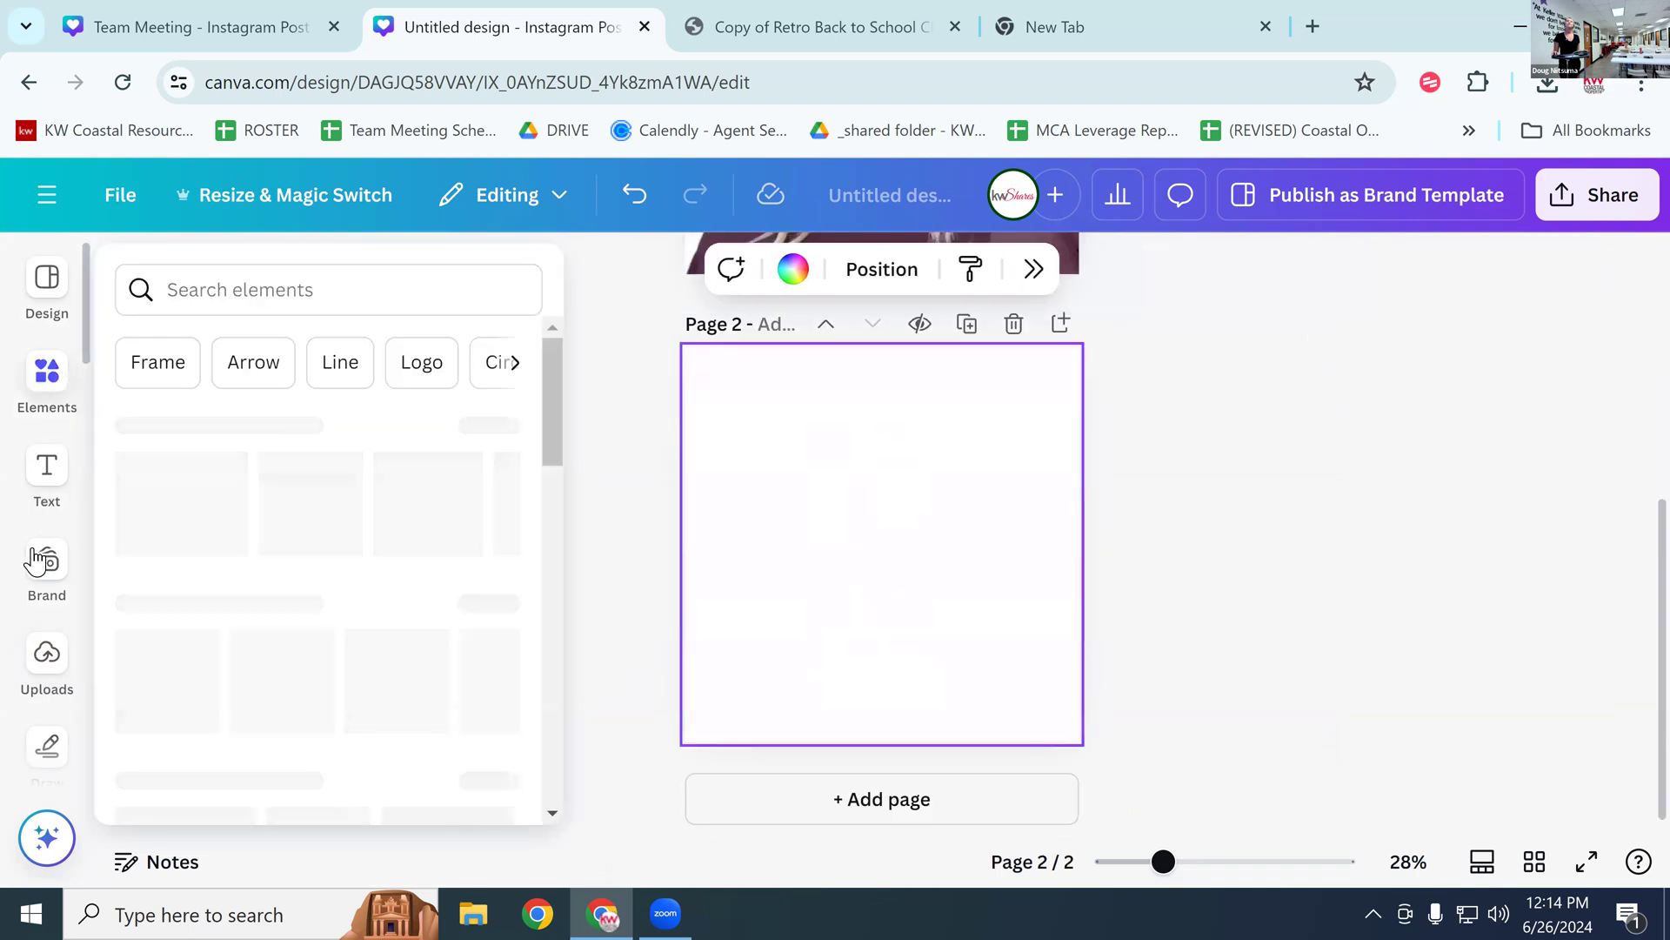
pyautogui.click(48, 651)
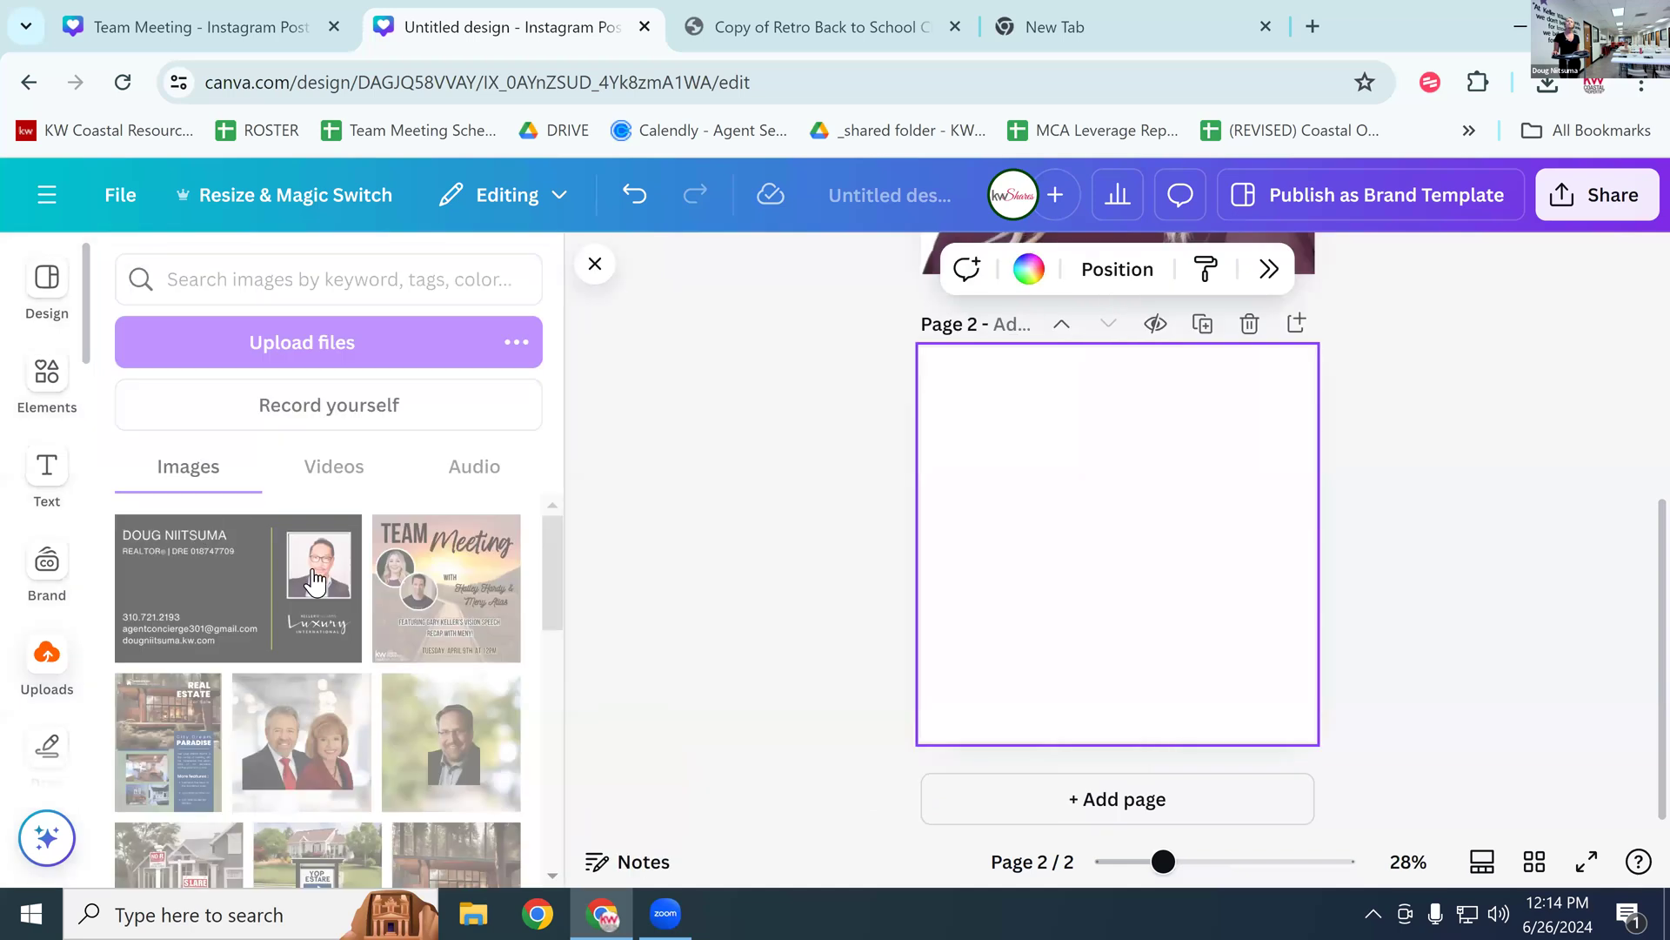
pyautogui.scroll(-5, 383, 662)
pyautogui.scroll(-3, 385, 674)
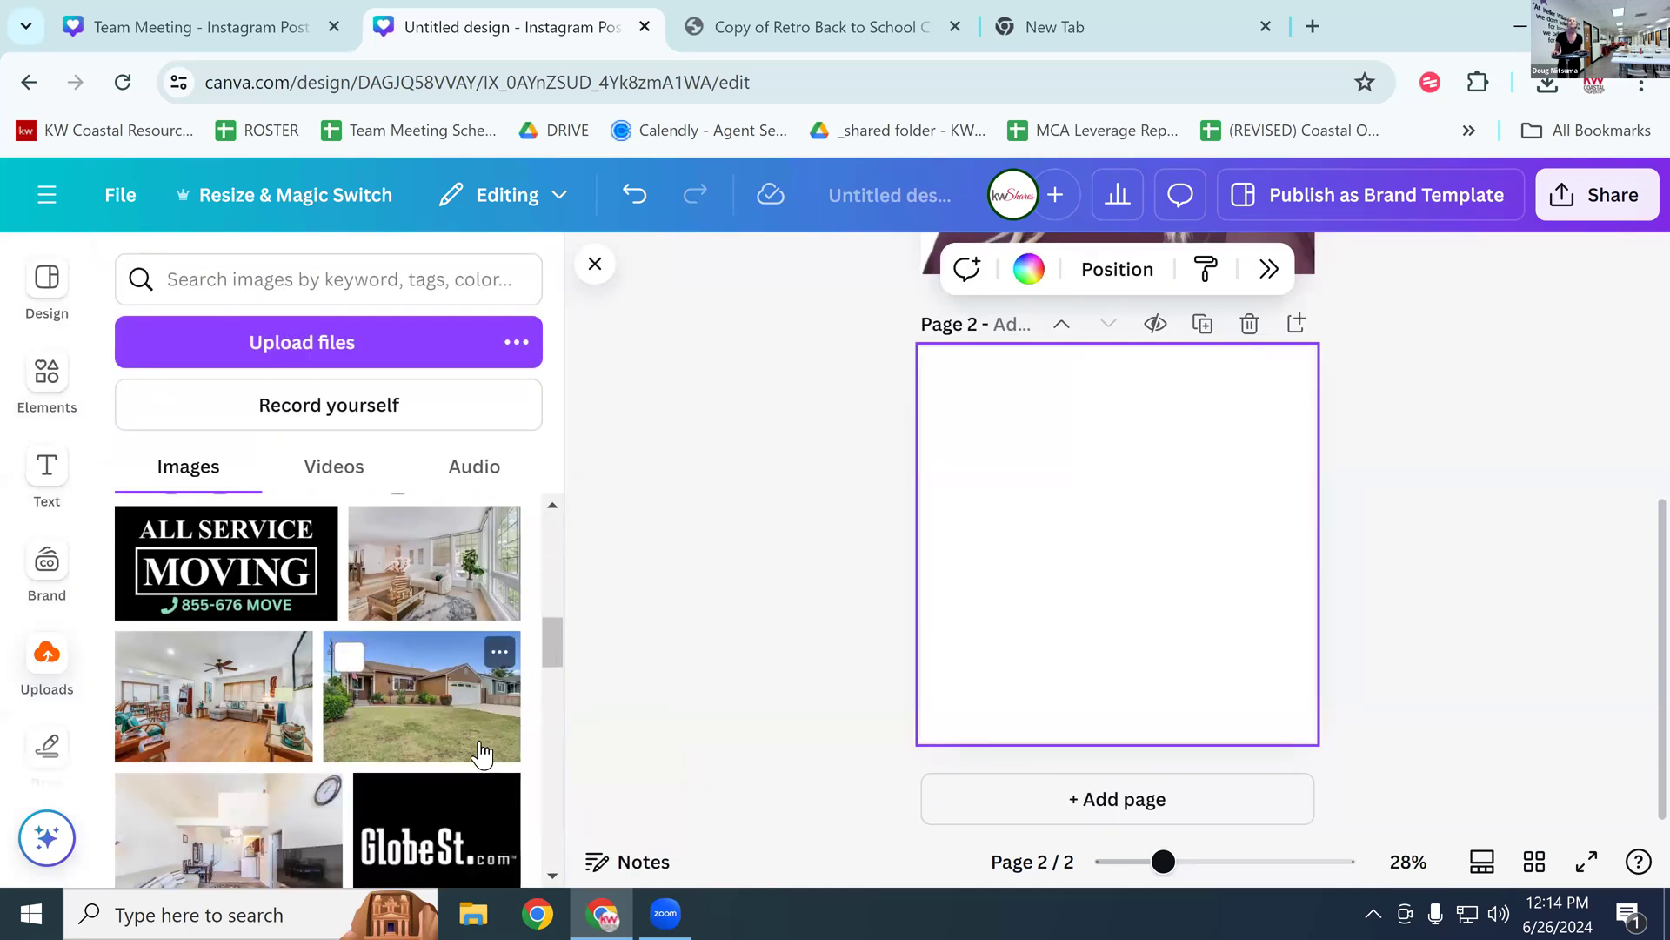
pyautogui.scroll(-3, 427, 770)
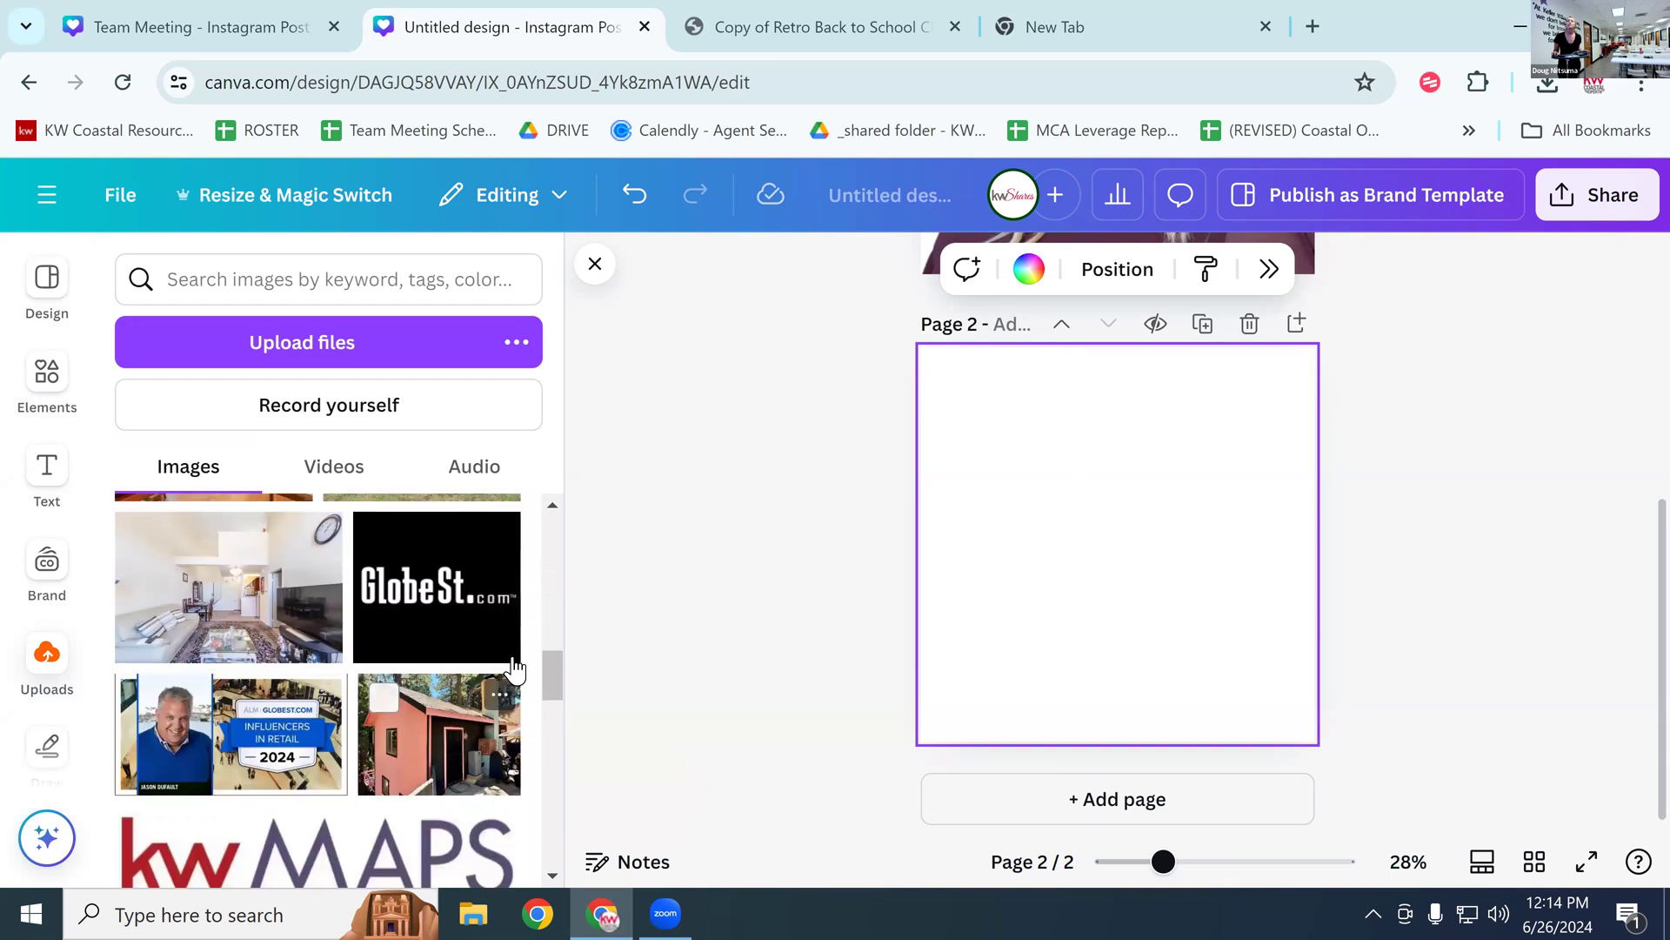
pyautogui.moveTo(557, 691); pyautogui.dragTo(524, 765)
pyautogui.scroll(-3, 523, 791)
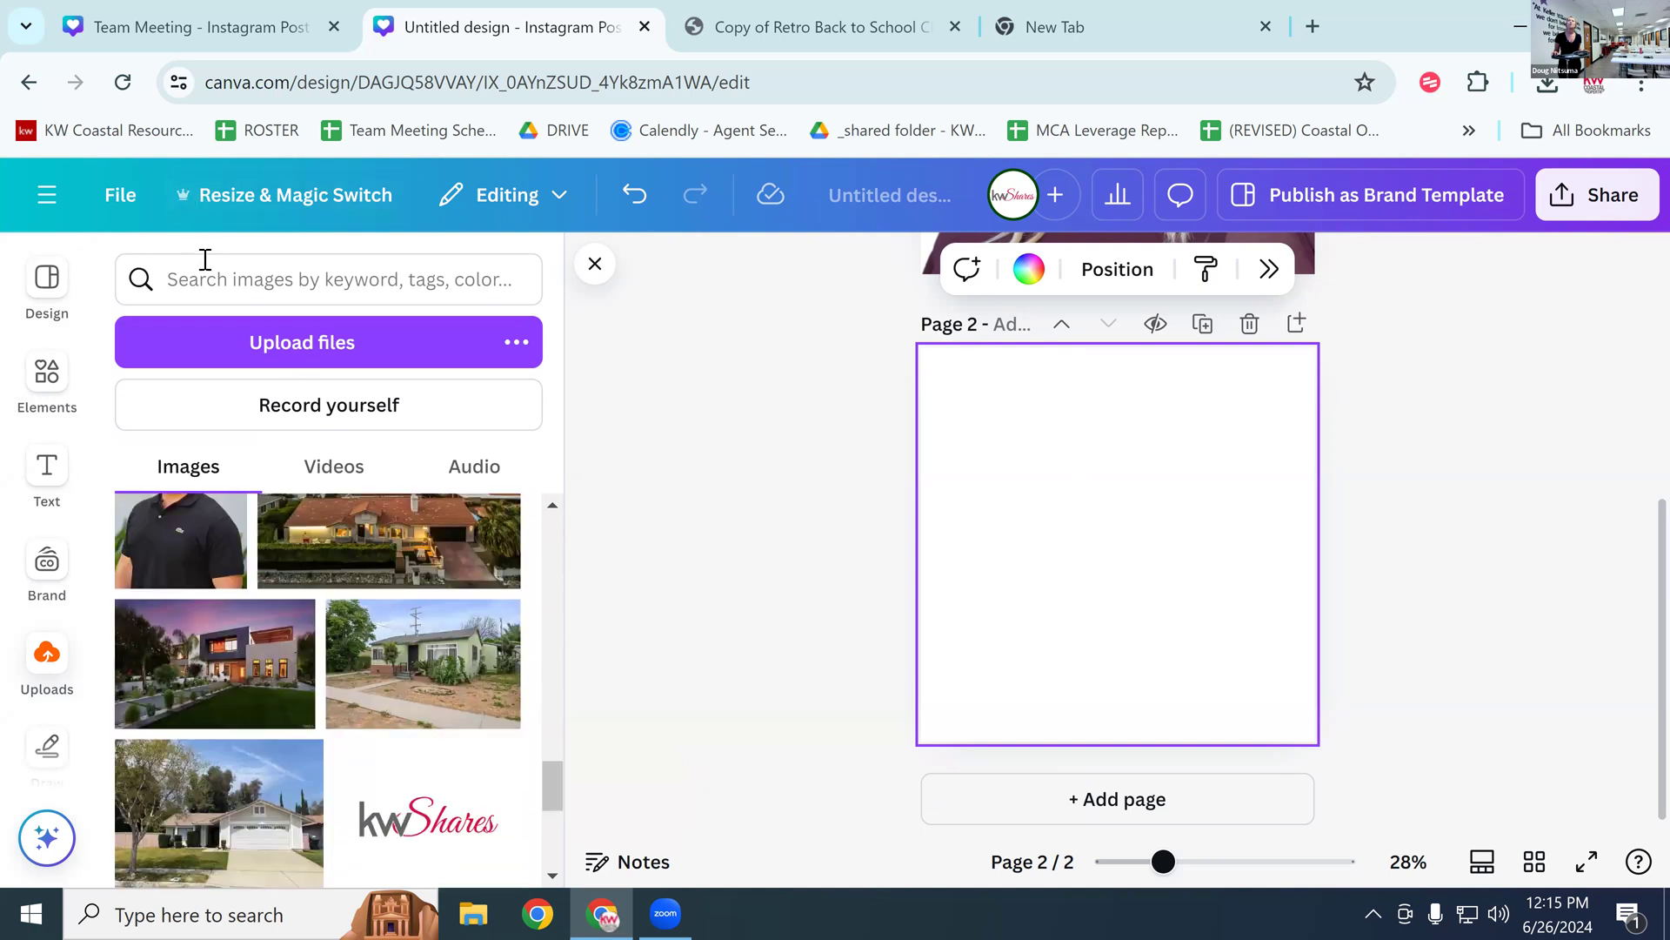
pyautogui.scroll(-10, 386, 671)
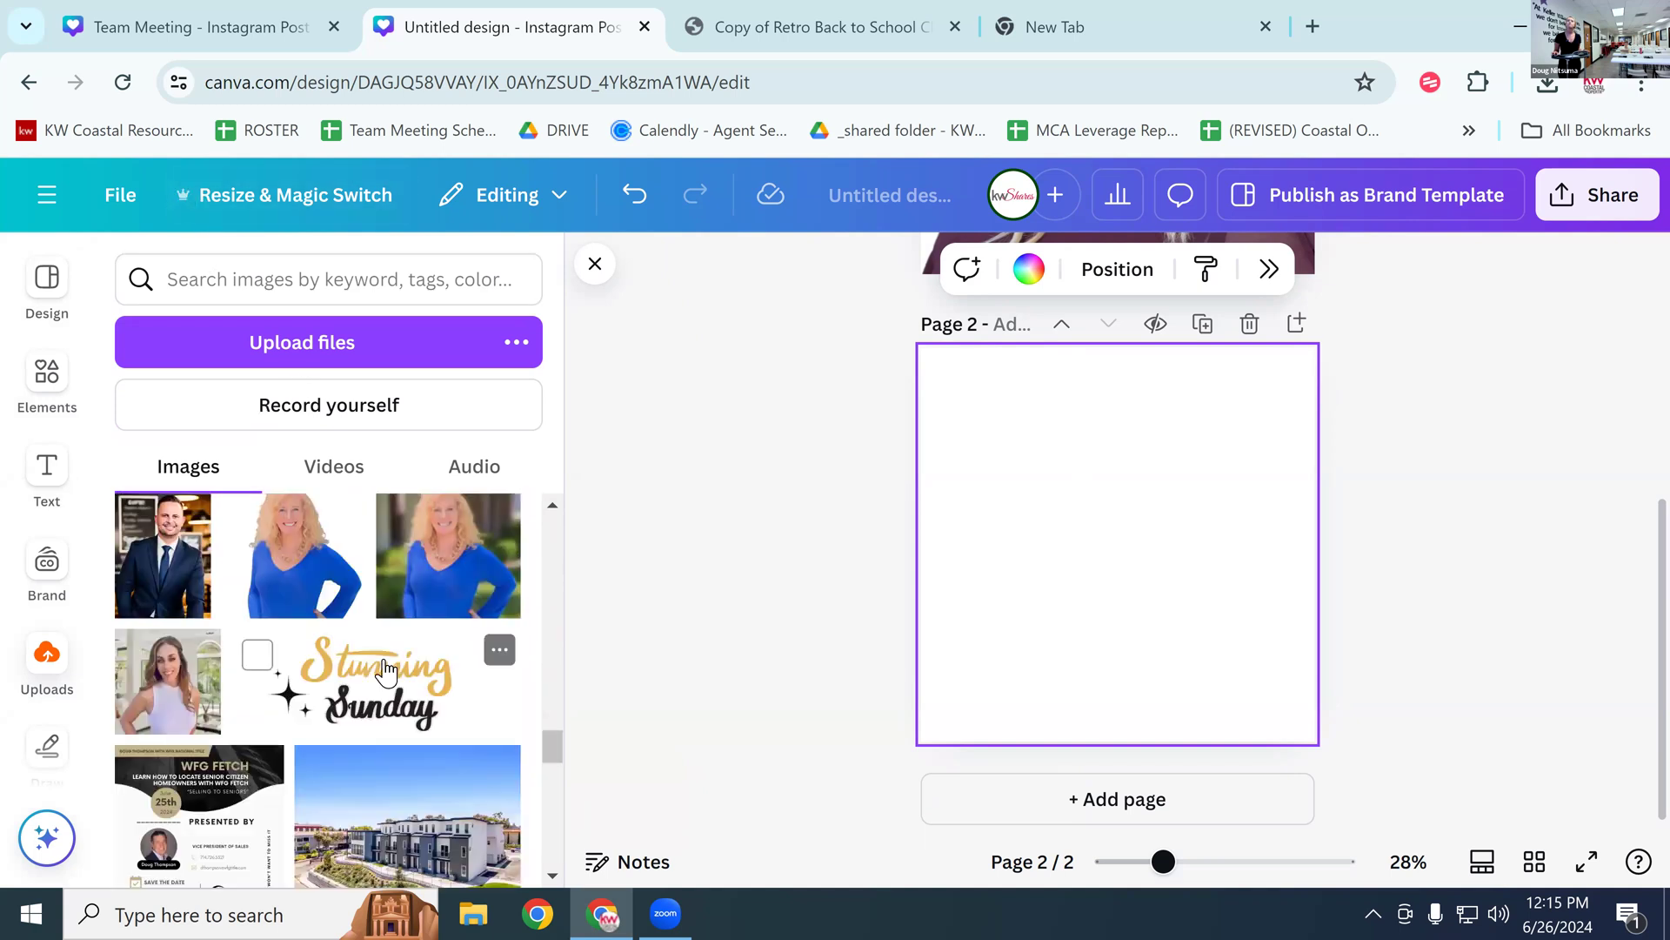
pyautogui.scroll(-5, 387, 672)
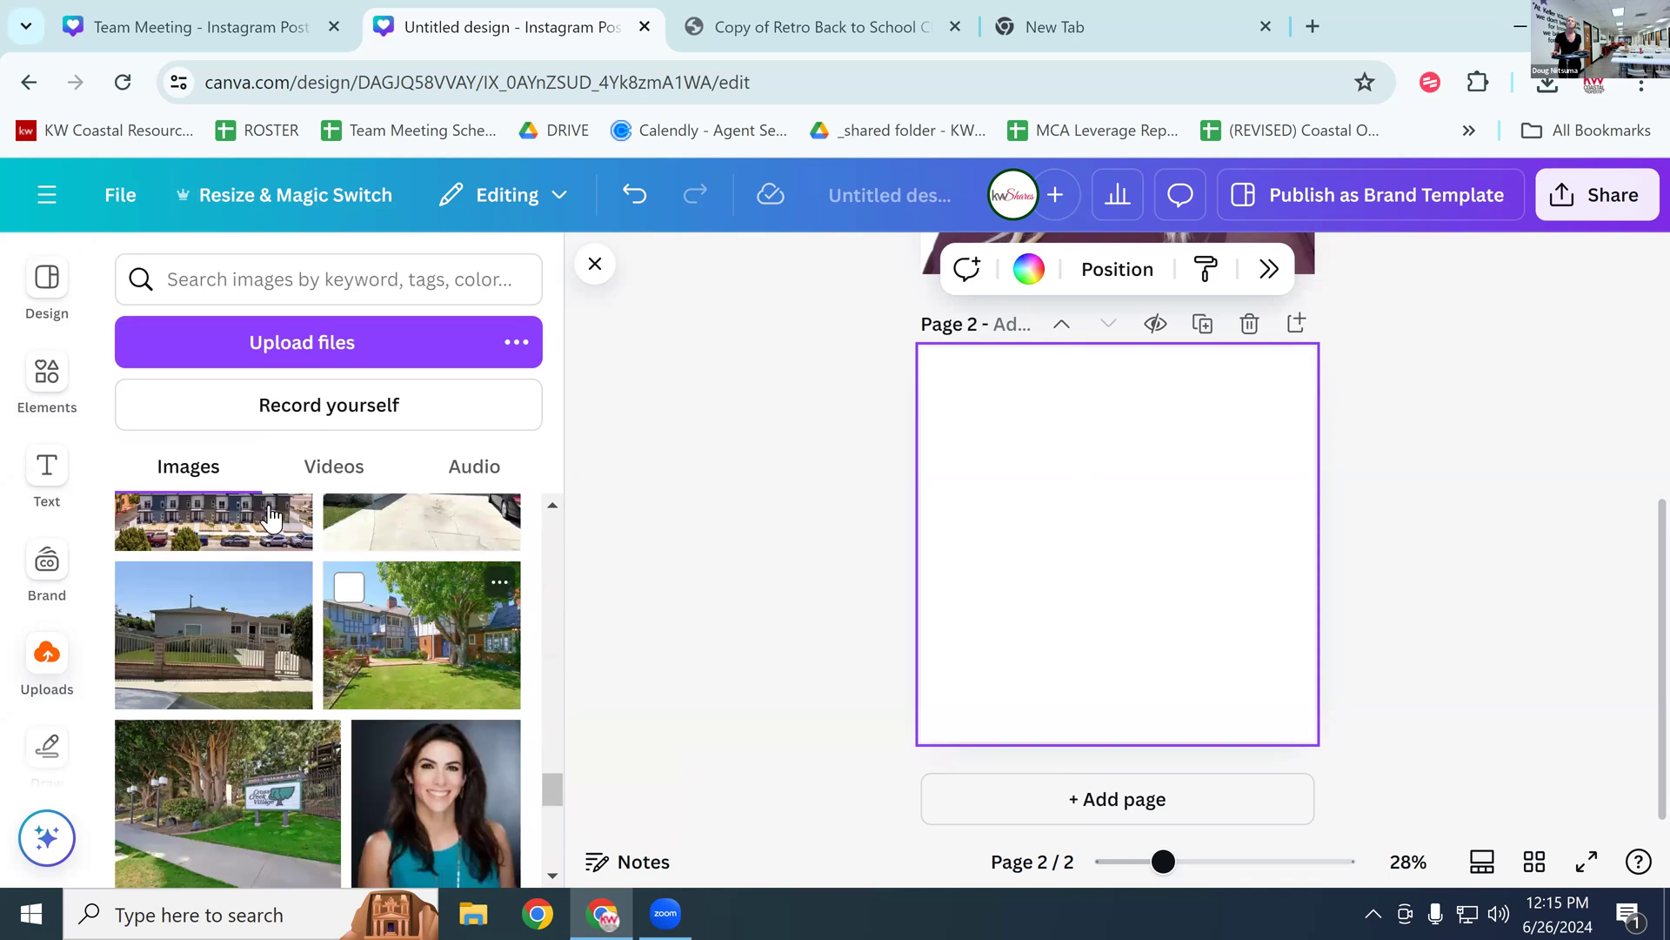
pyautogui.click(203, 272)
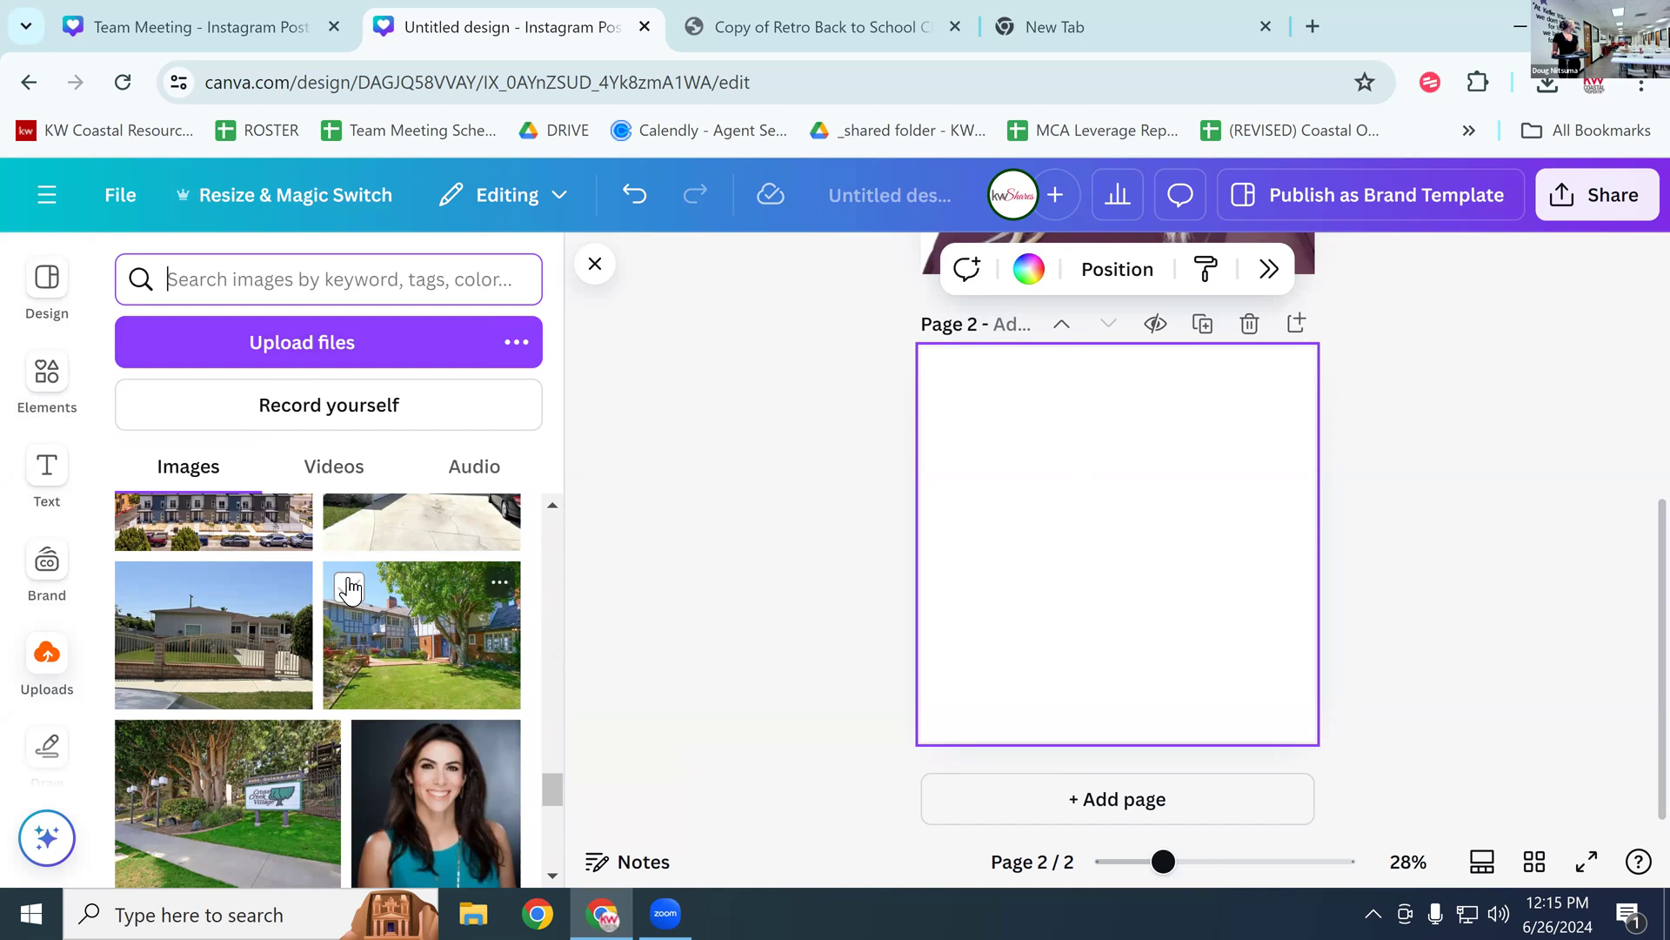
pyautogui.scroll(3, 406, 672)
pyautogui.scroll(8, 405, 672)
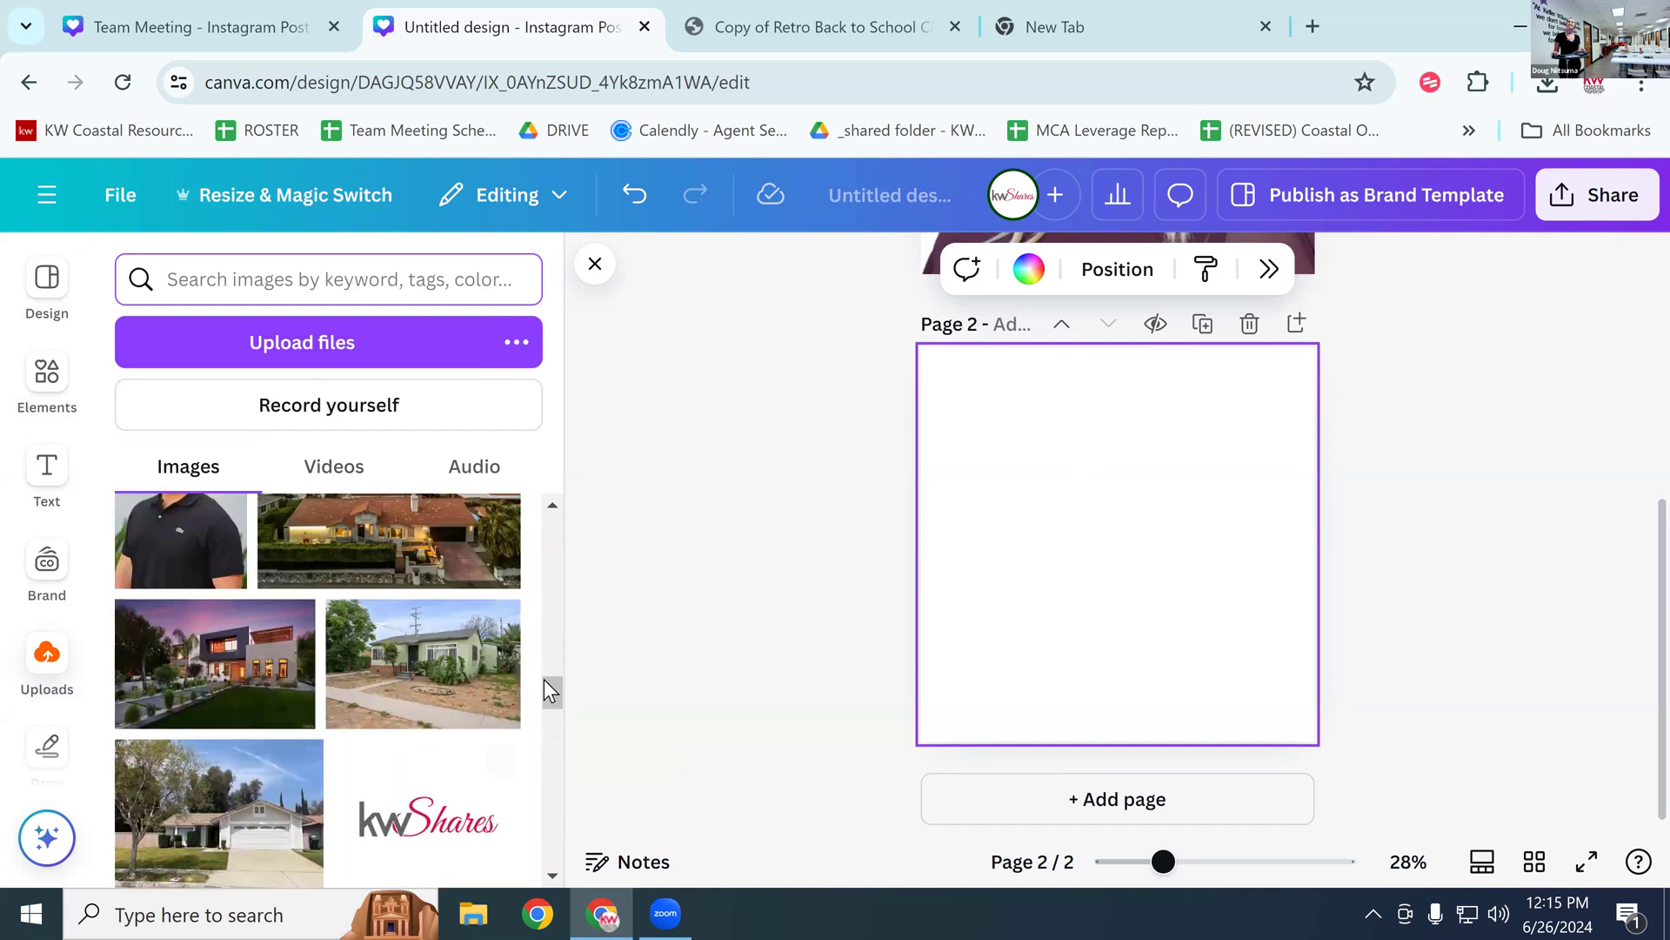
pyautogui.moveTo(544, 691); pyautogui.dragTo(558, 661)
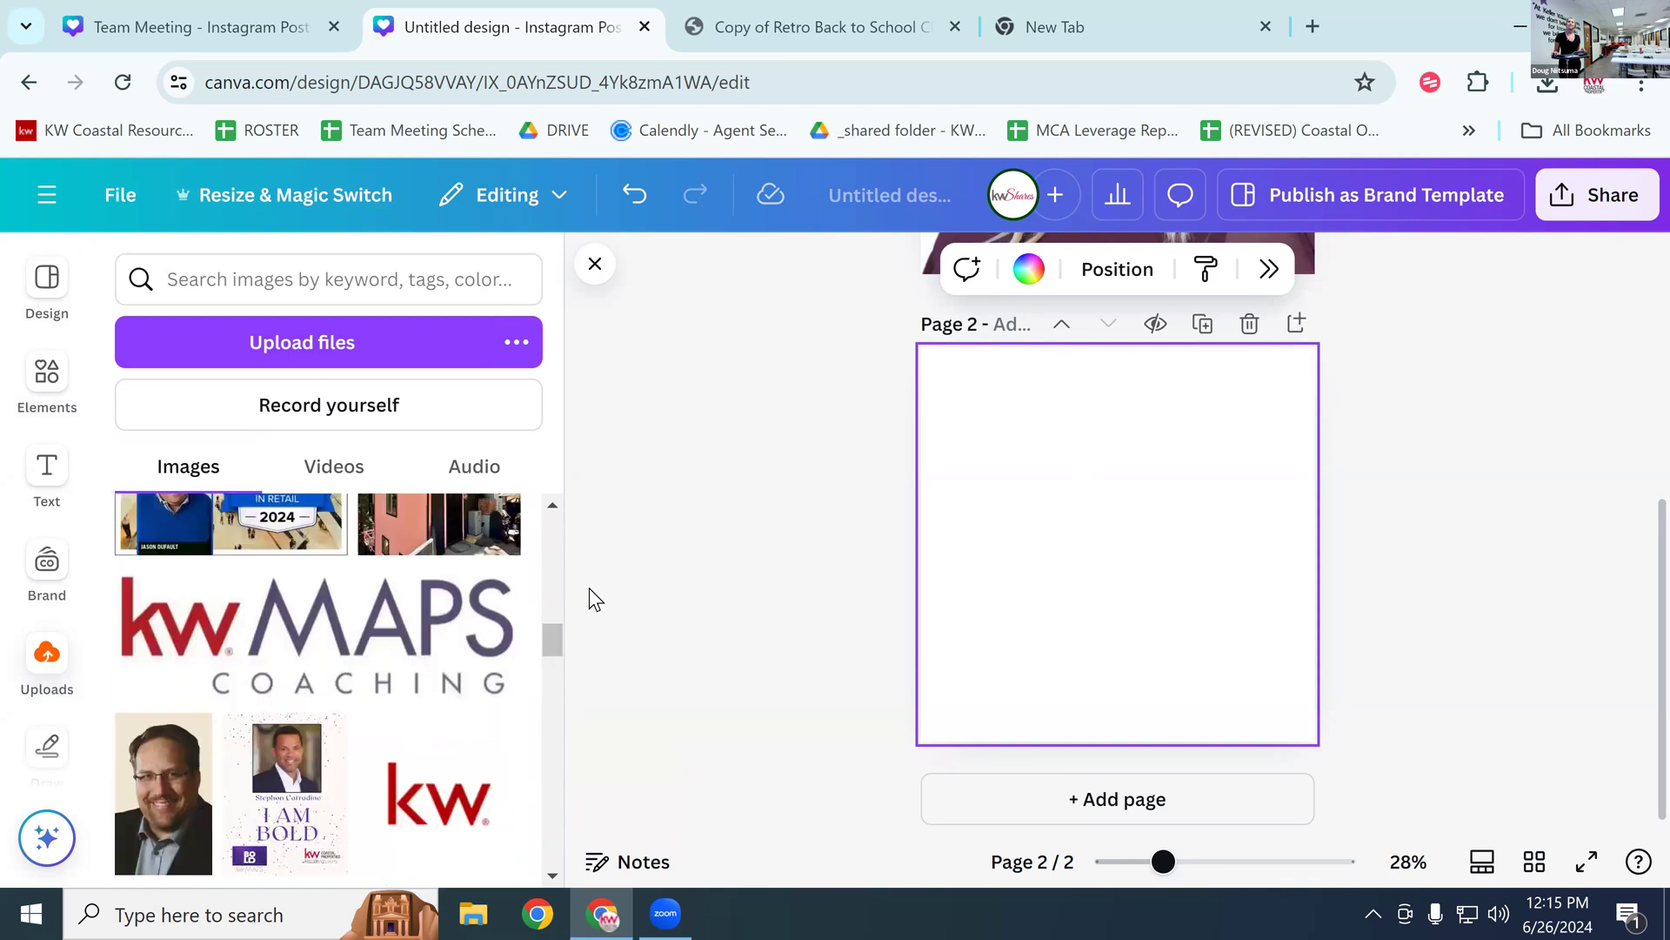
pyautogui.scroll(5, 491, 684)
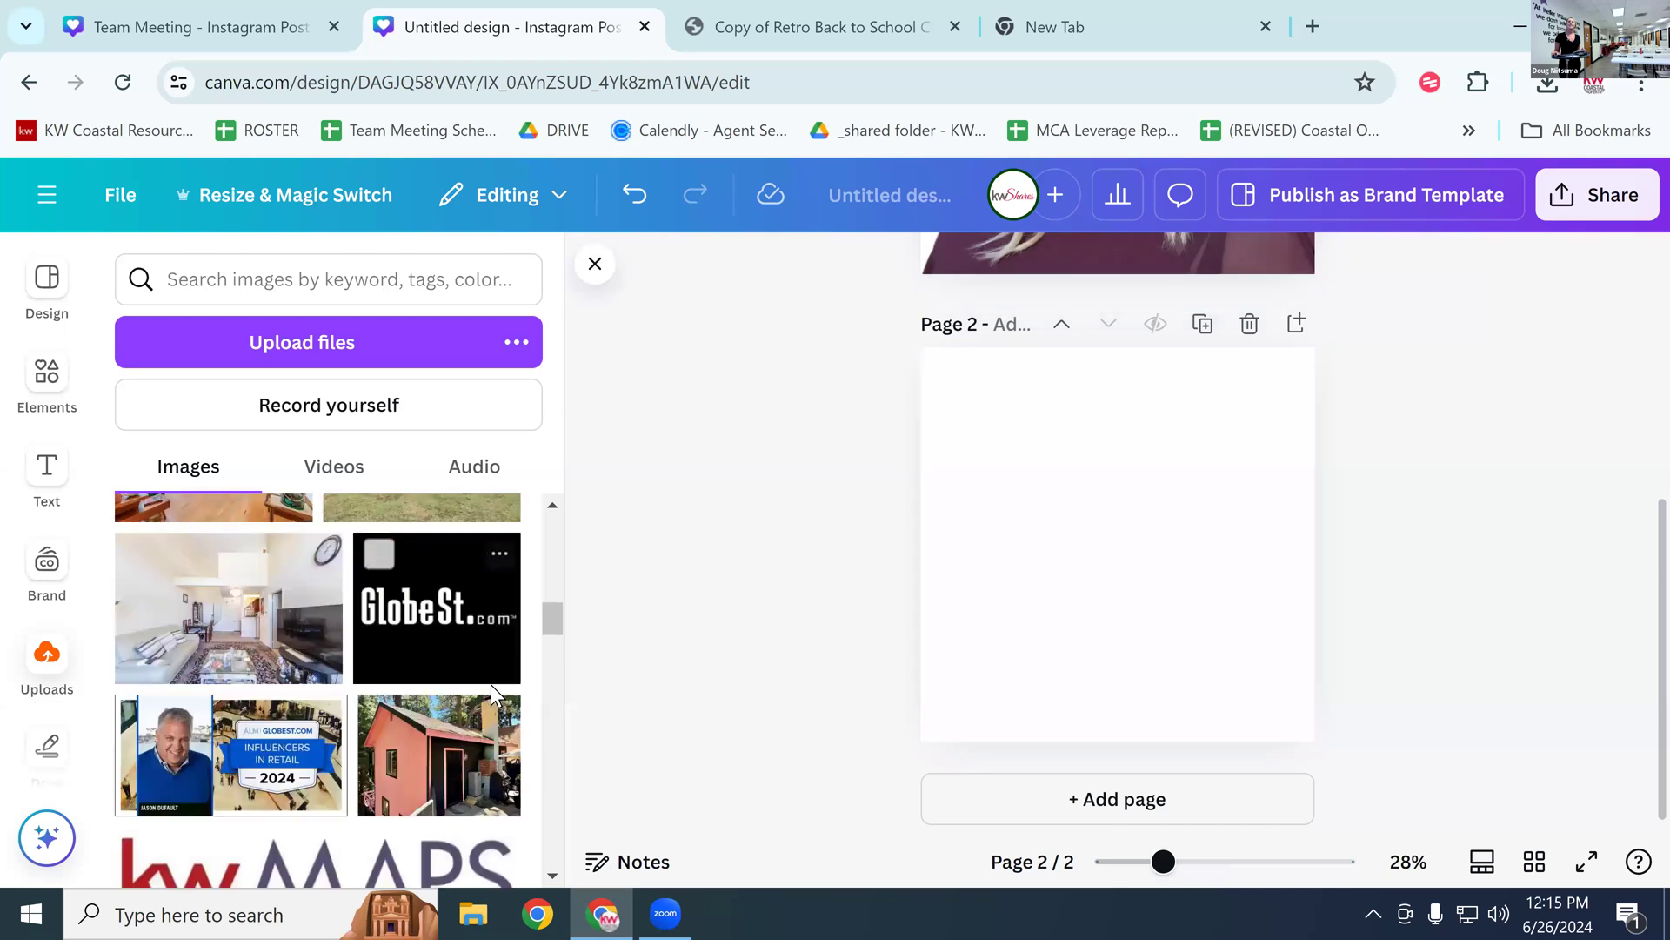
pyautogui.scroll(3, 488, 687)
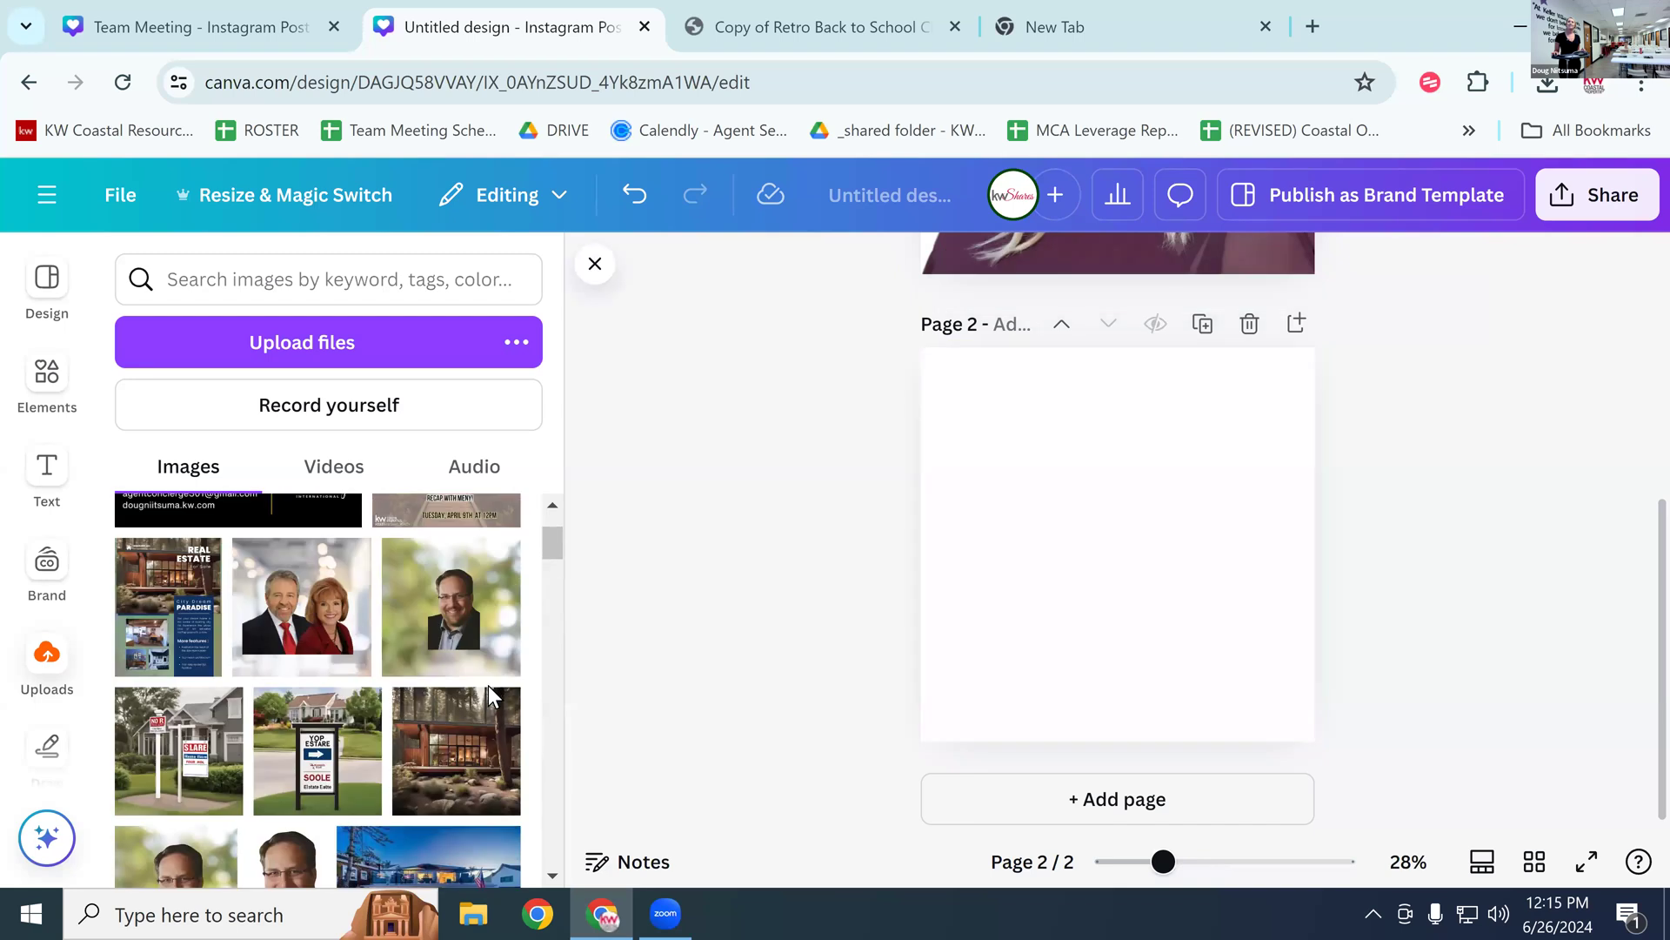
pyautogui.click(462, 611)
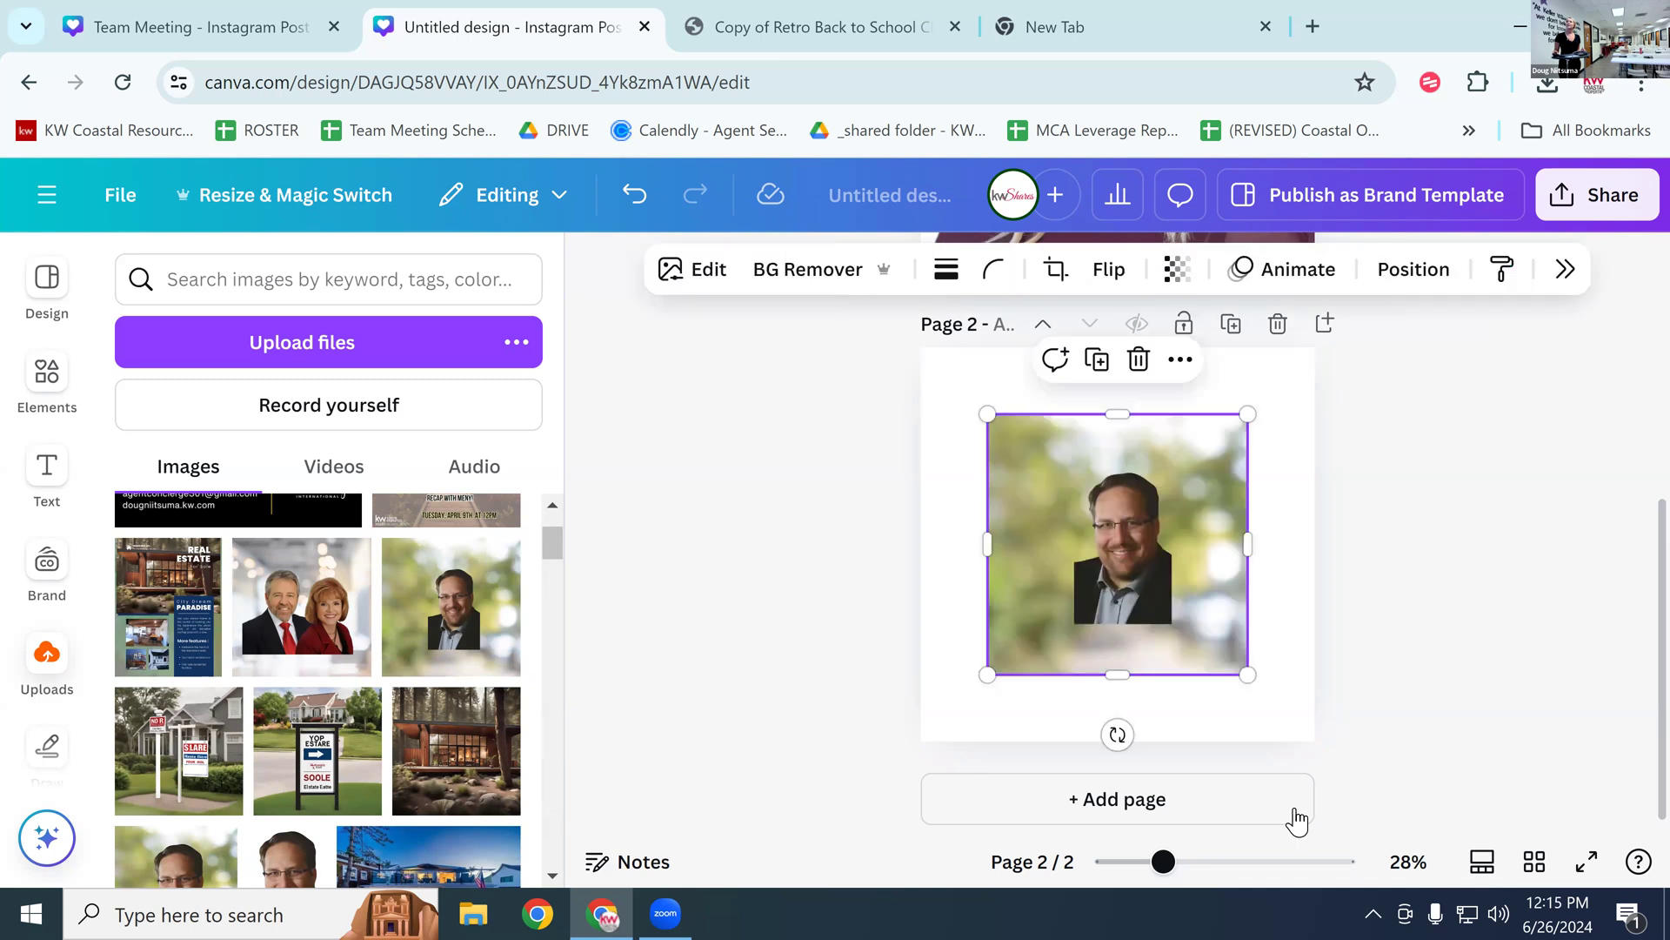
# Step: Make the man's headshot page 2's background and remove its blurred backdrop
pyautogui.rightClick(1206, 613)
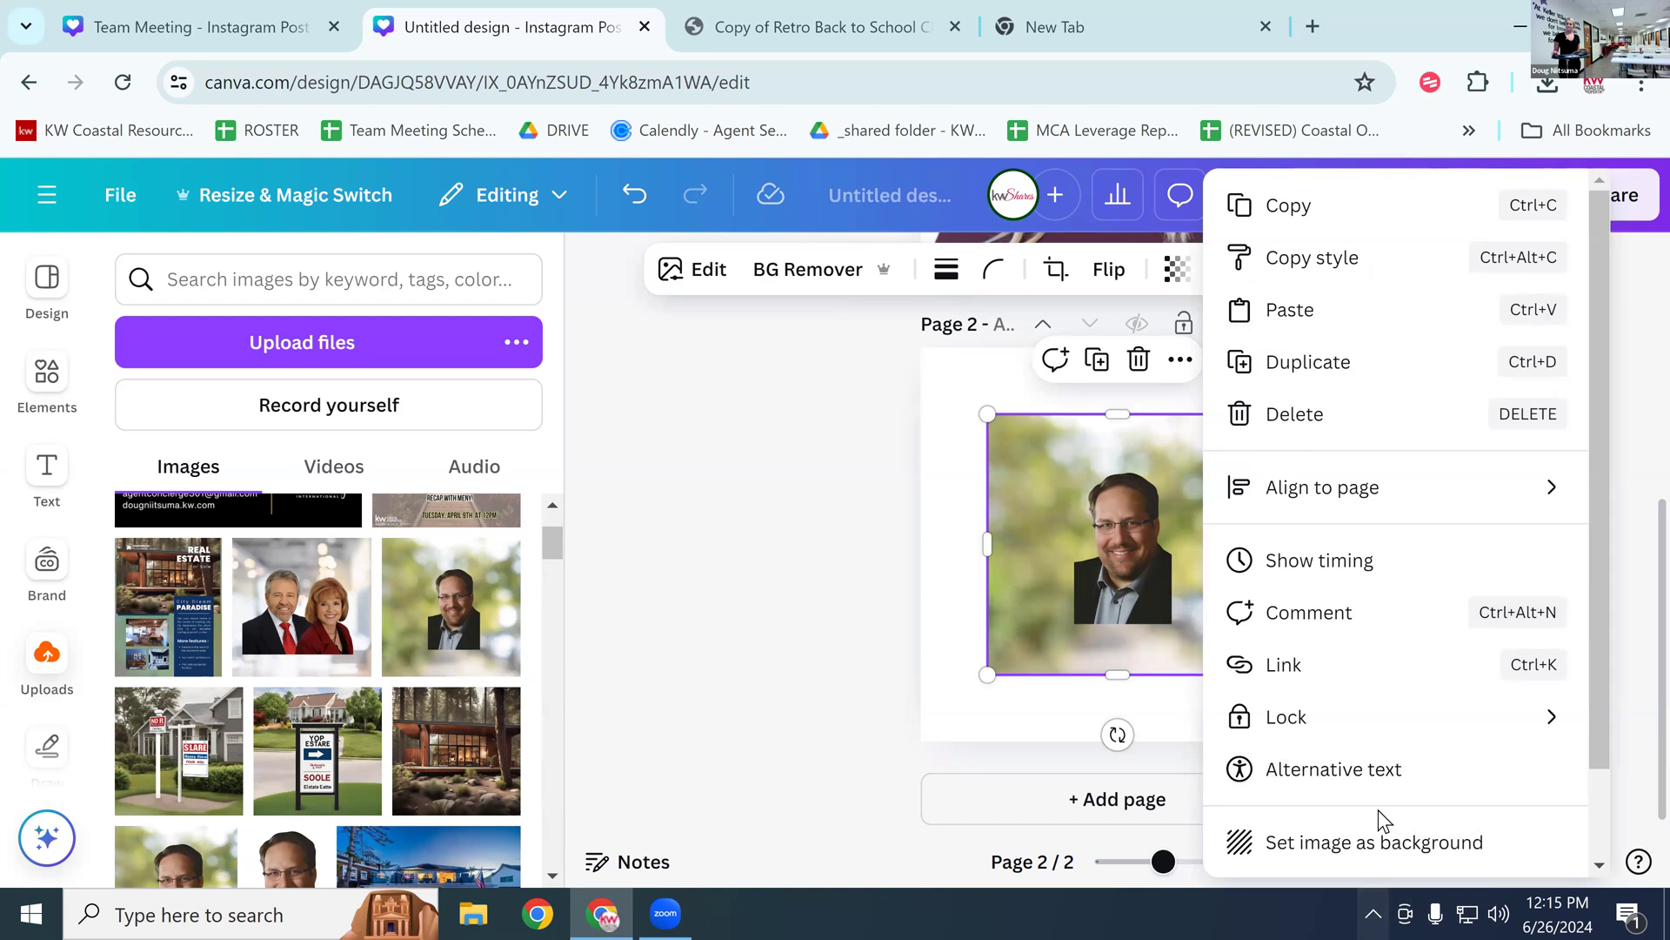
pyautogui.click(1396, 853)
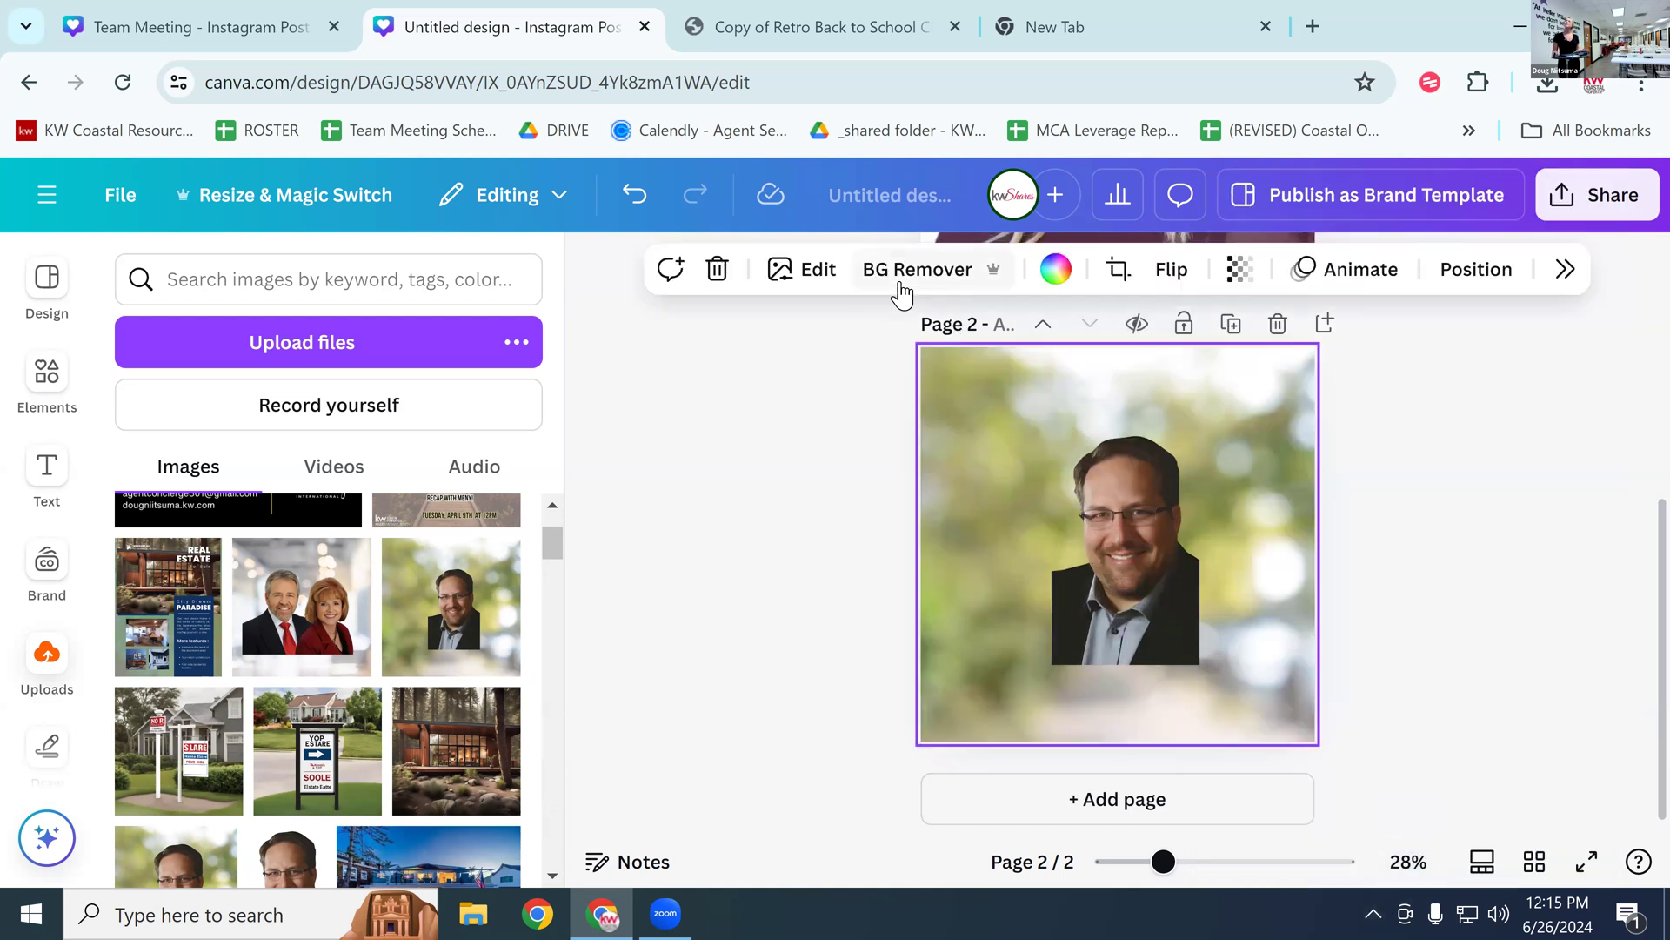
pyautogui.click(900, 287)
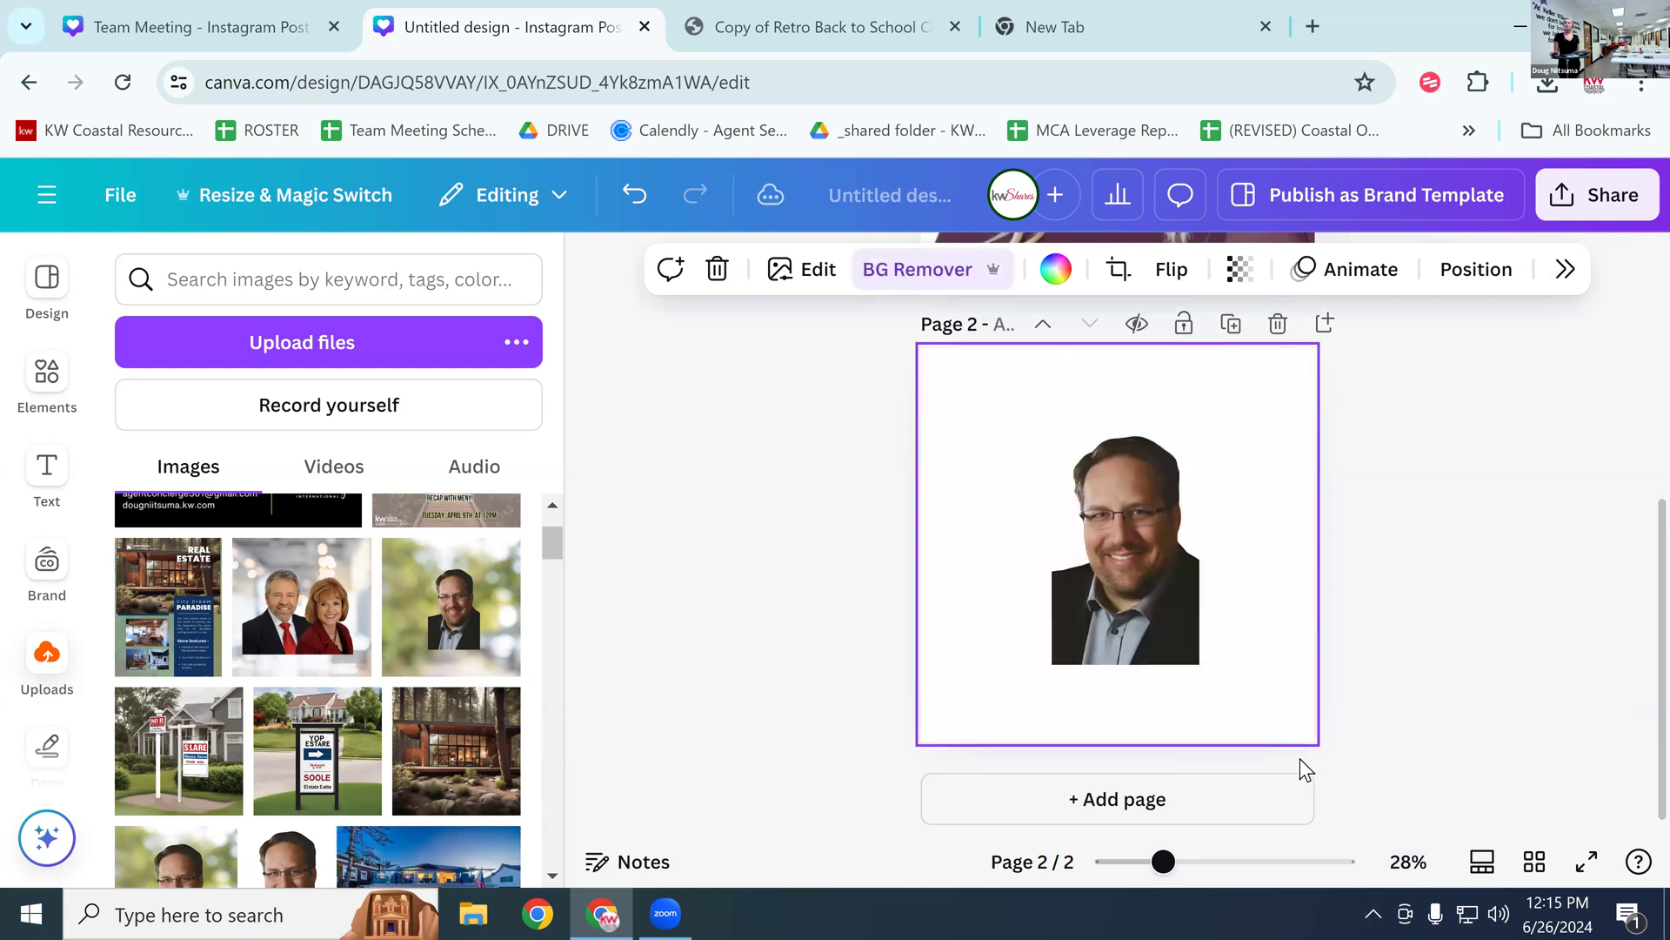
# Step: Crop the headshot, enlarging it slightly toward the bottom-right
pyautogui.doubleClick(1184, 596)
pyautogui.moveTo(1227, 739); pyautogui.dragTo(1253, 763)
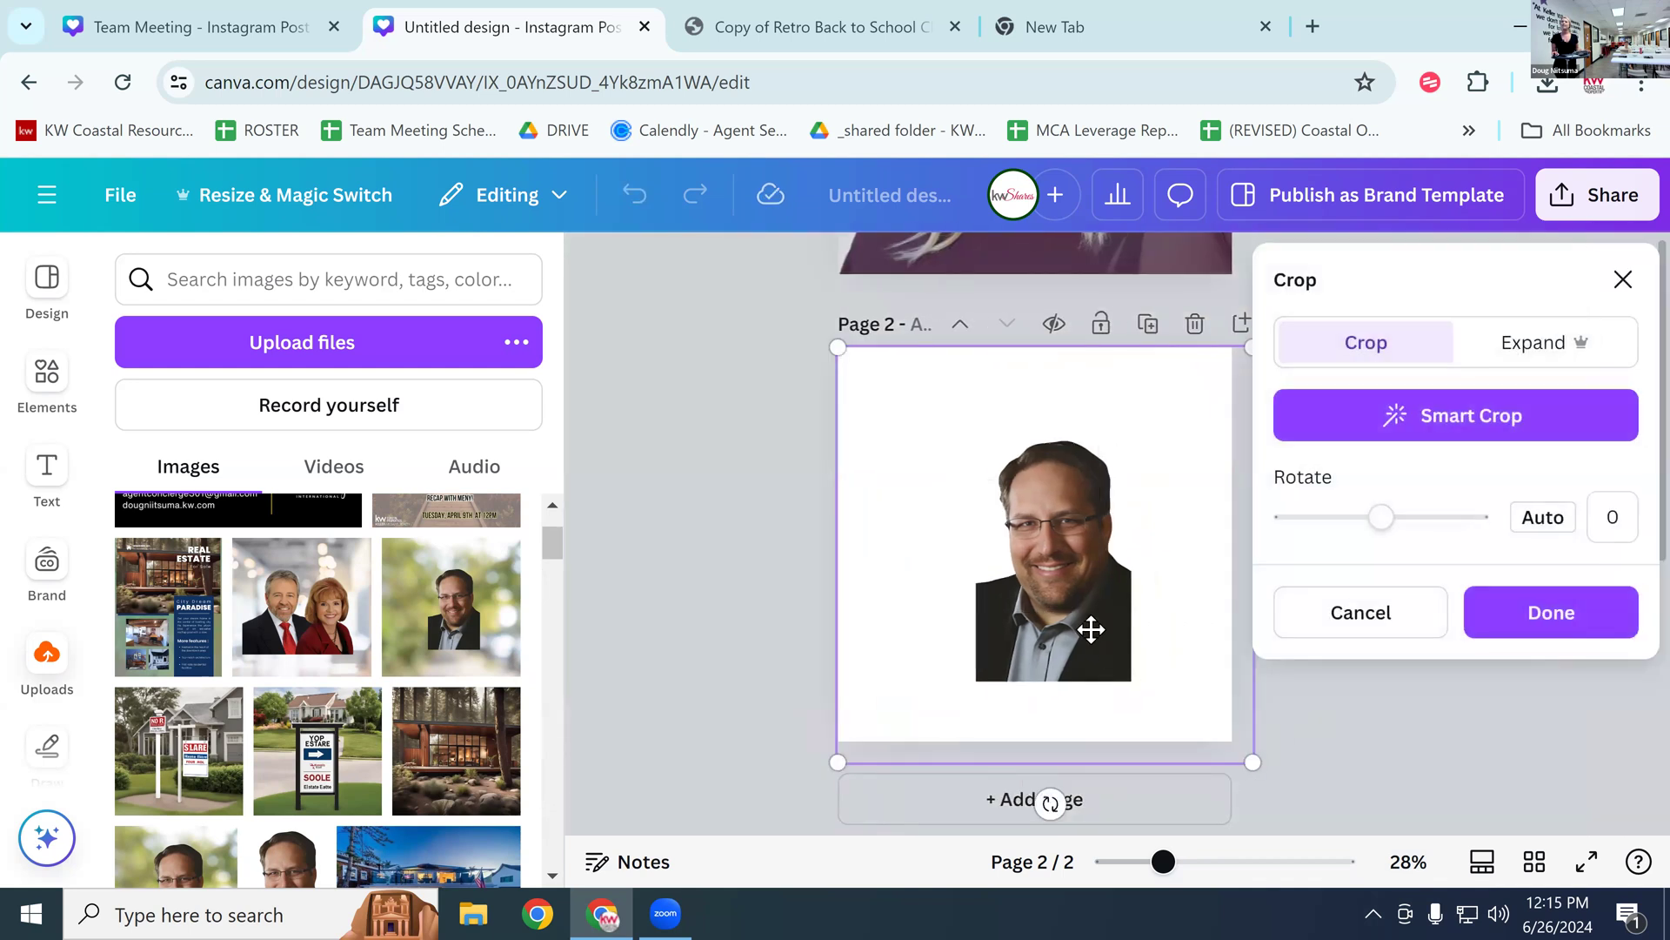
pyautogui.press('Return')
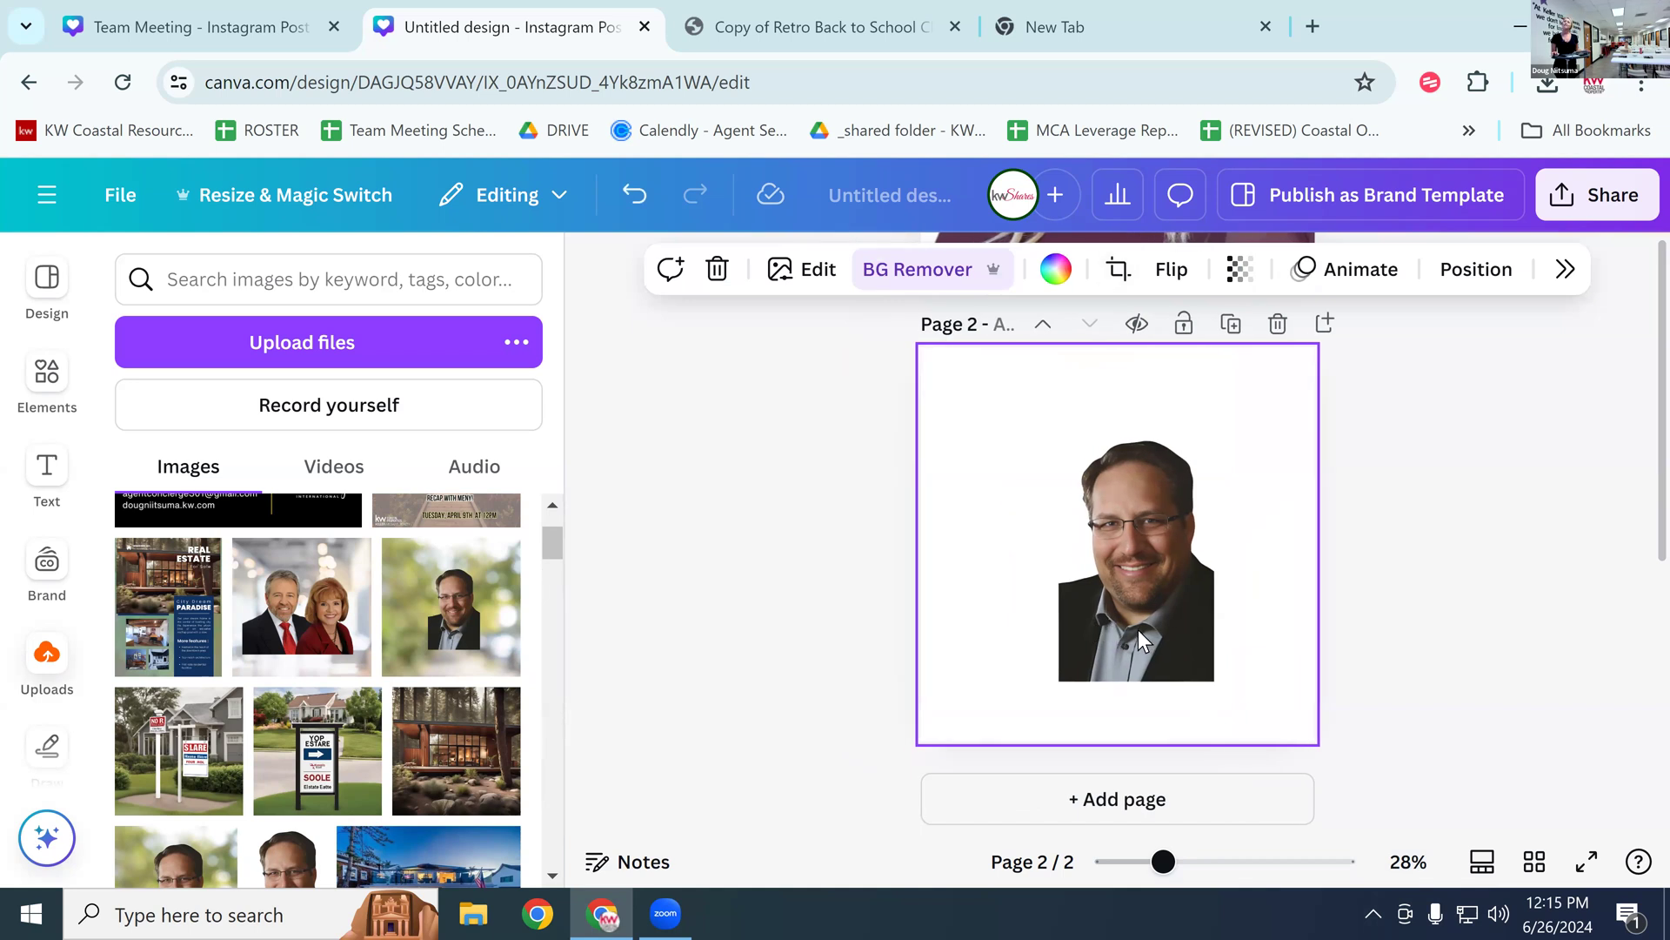
pyautogui.click(48, 376)
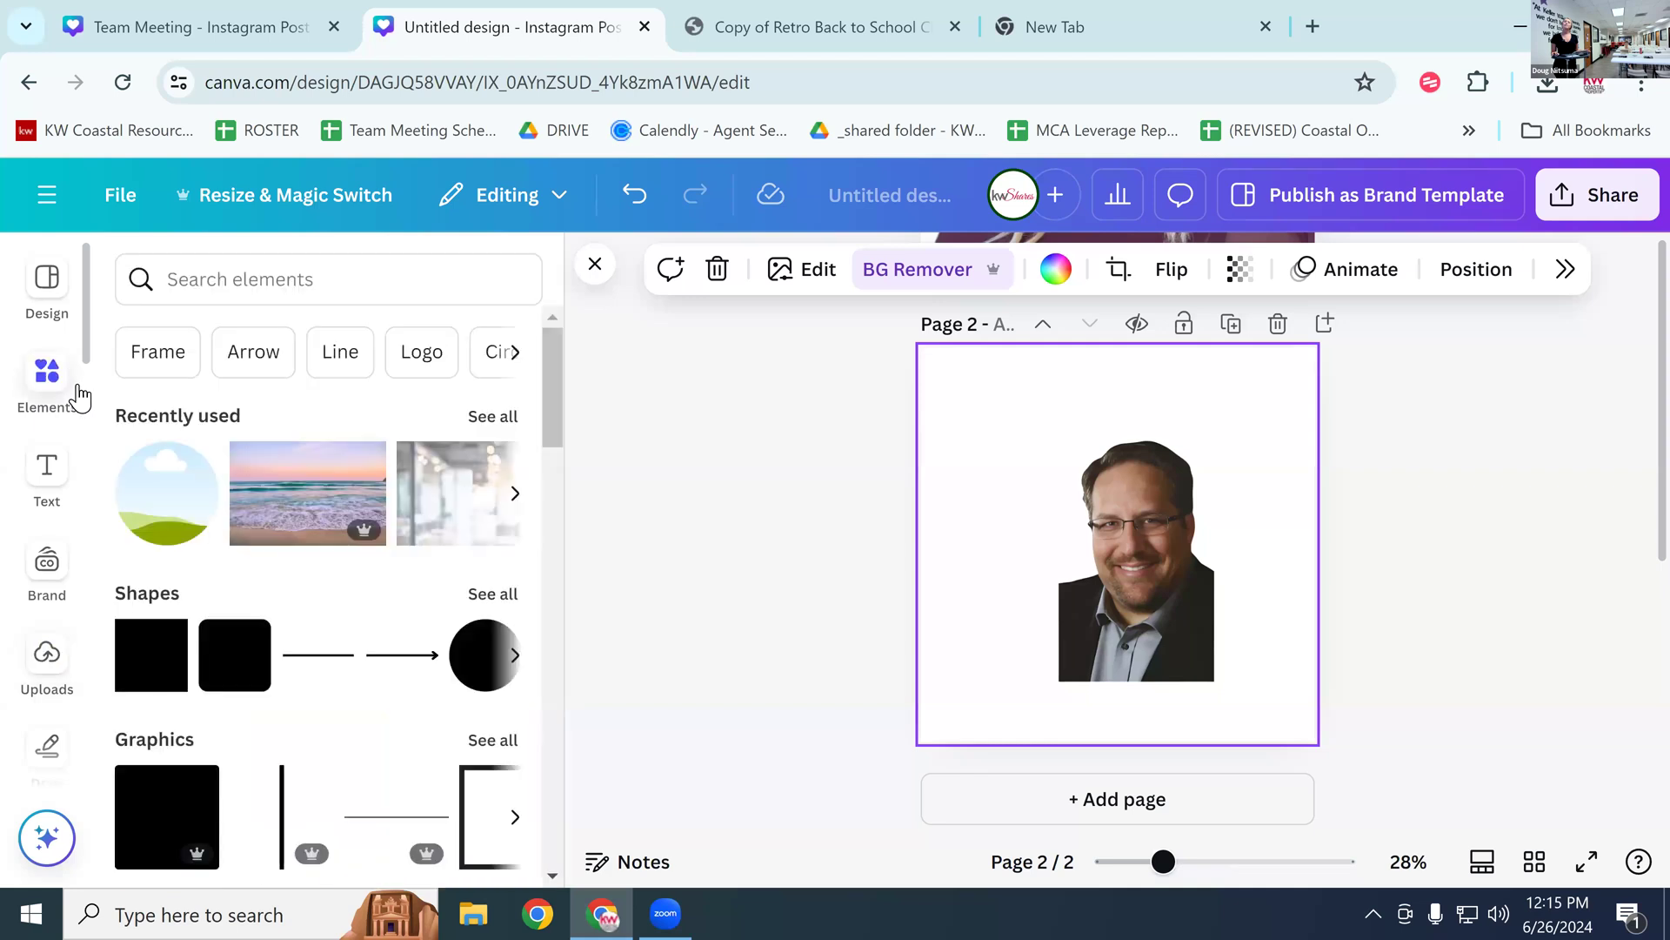
# Step: Search Elements for '4th of july' and set the flag sparkler photo as page 2's background
pyautogui.click(279, 298)
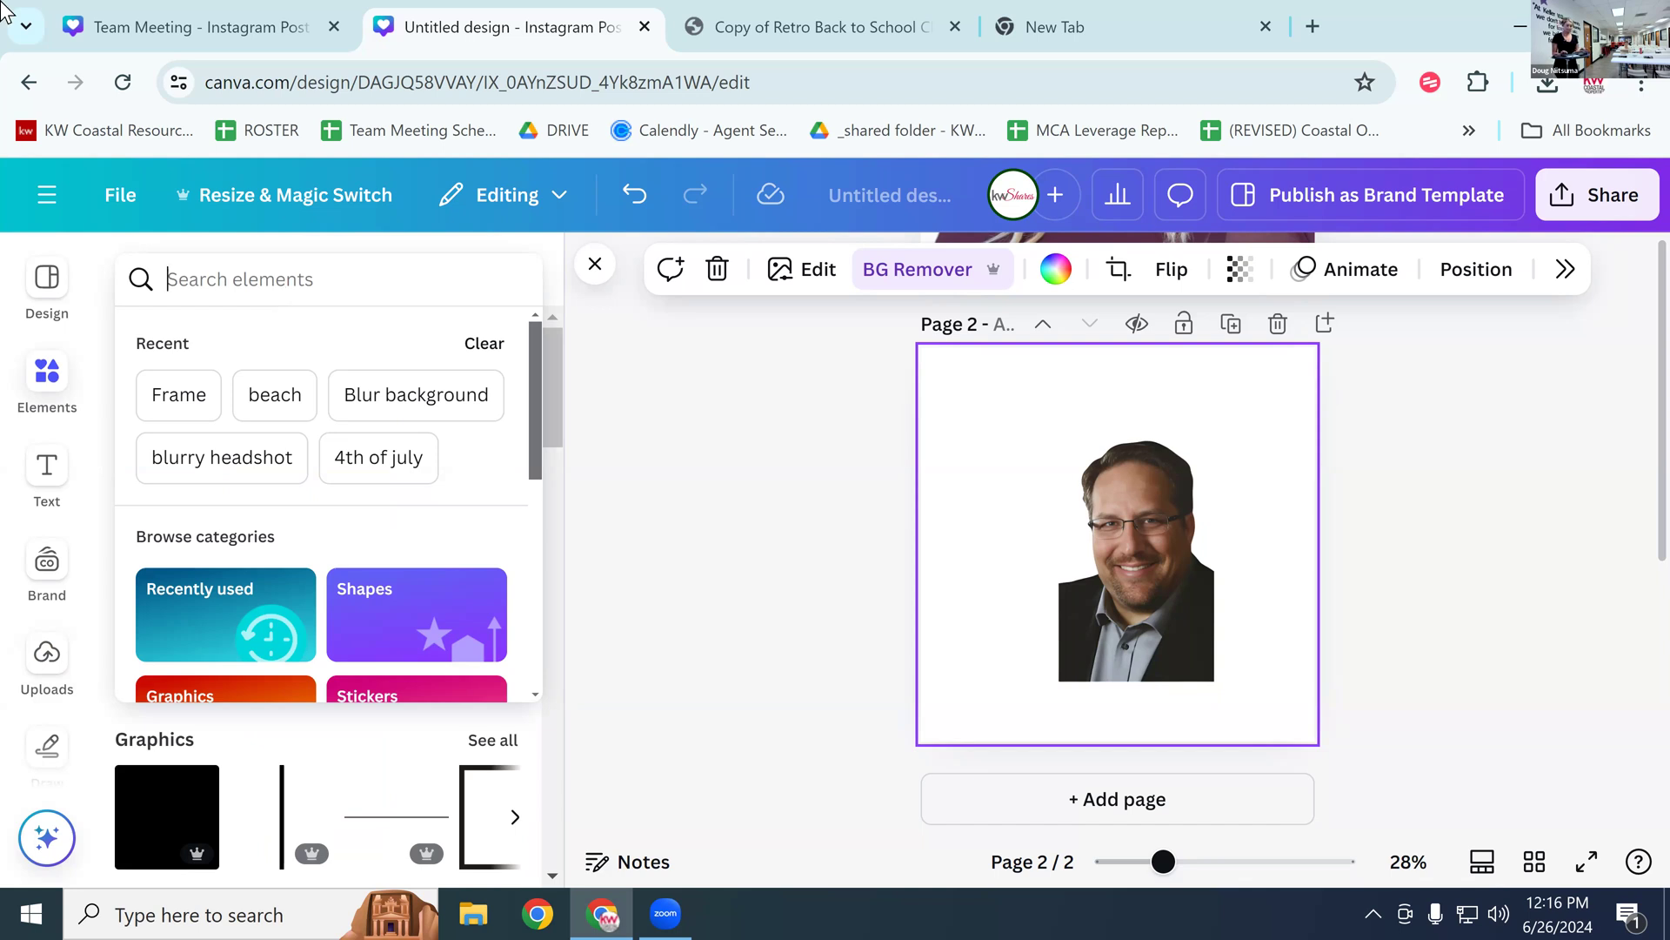
pyautogui.click(372, 487)
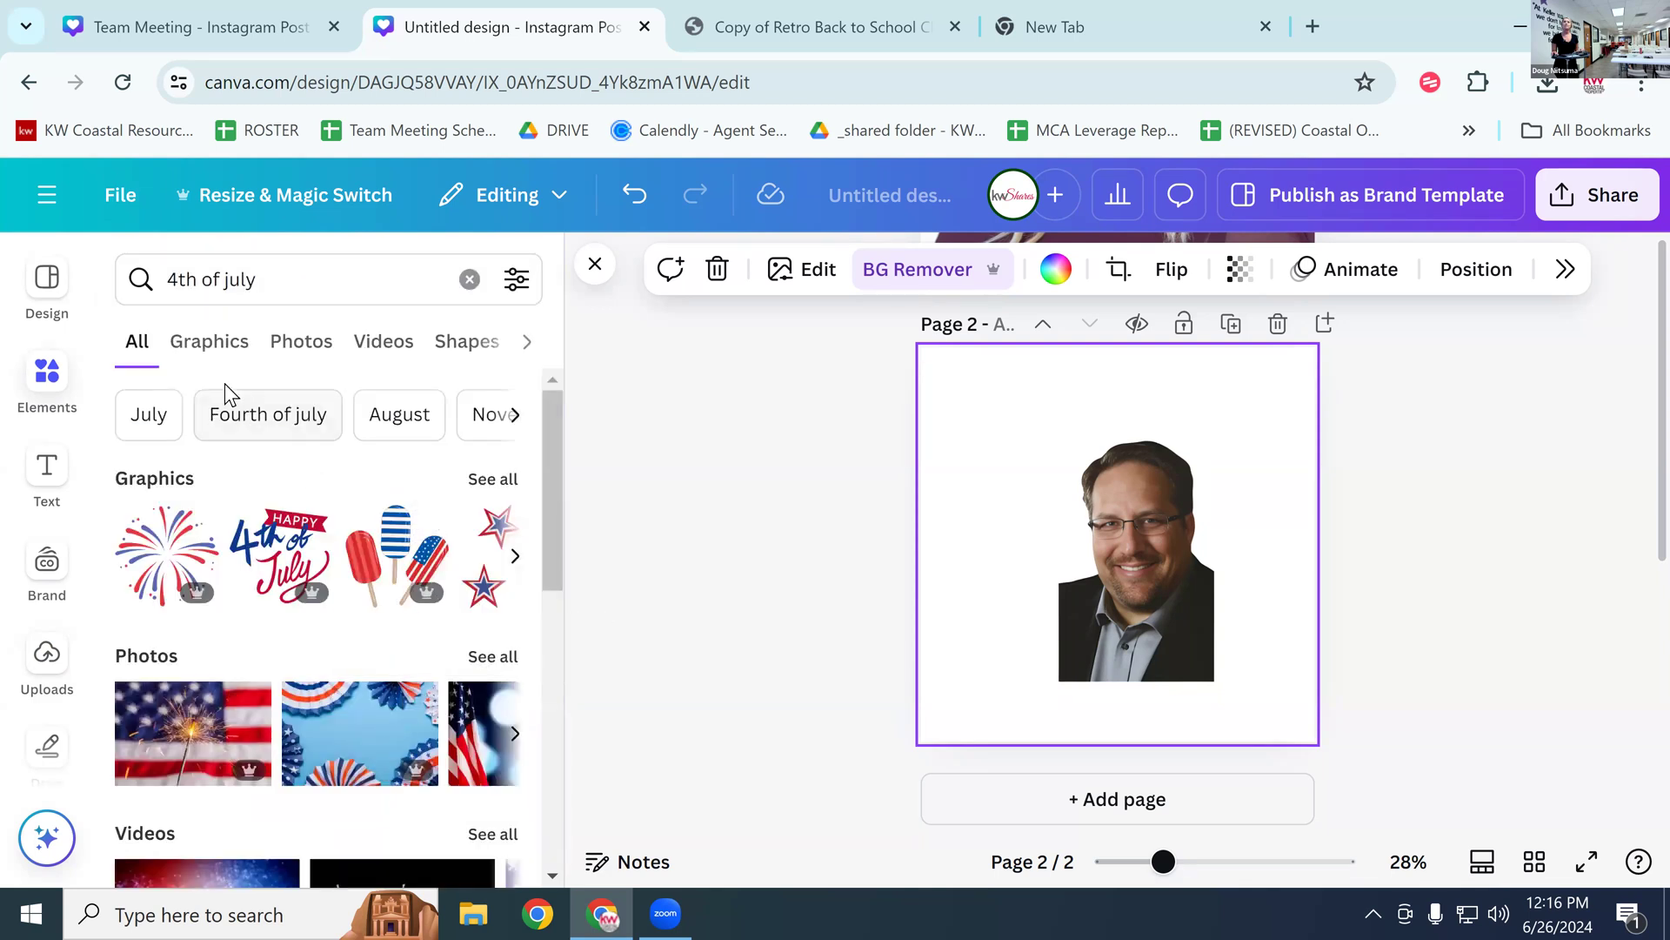
pyautogui.click(181, 744)
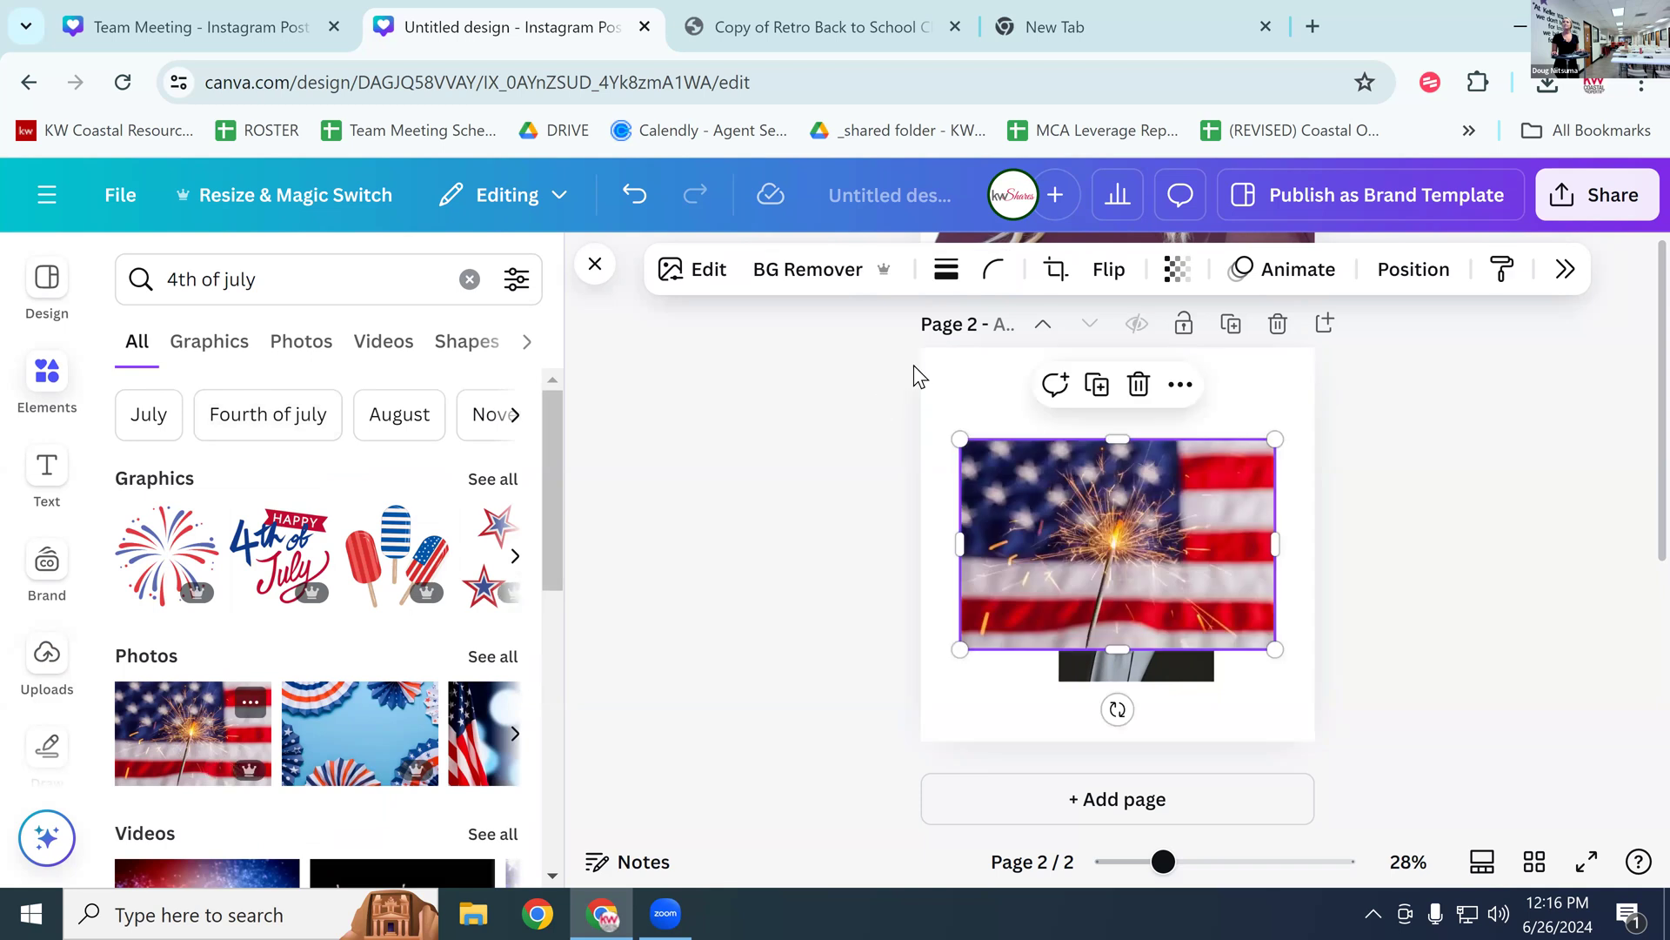
pyautogui.rightClick(1072, 541)
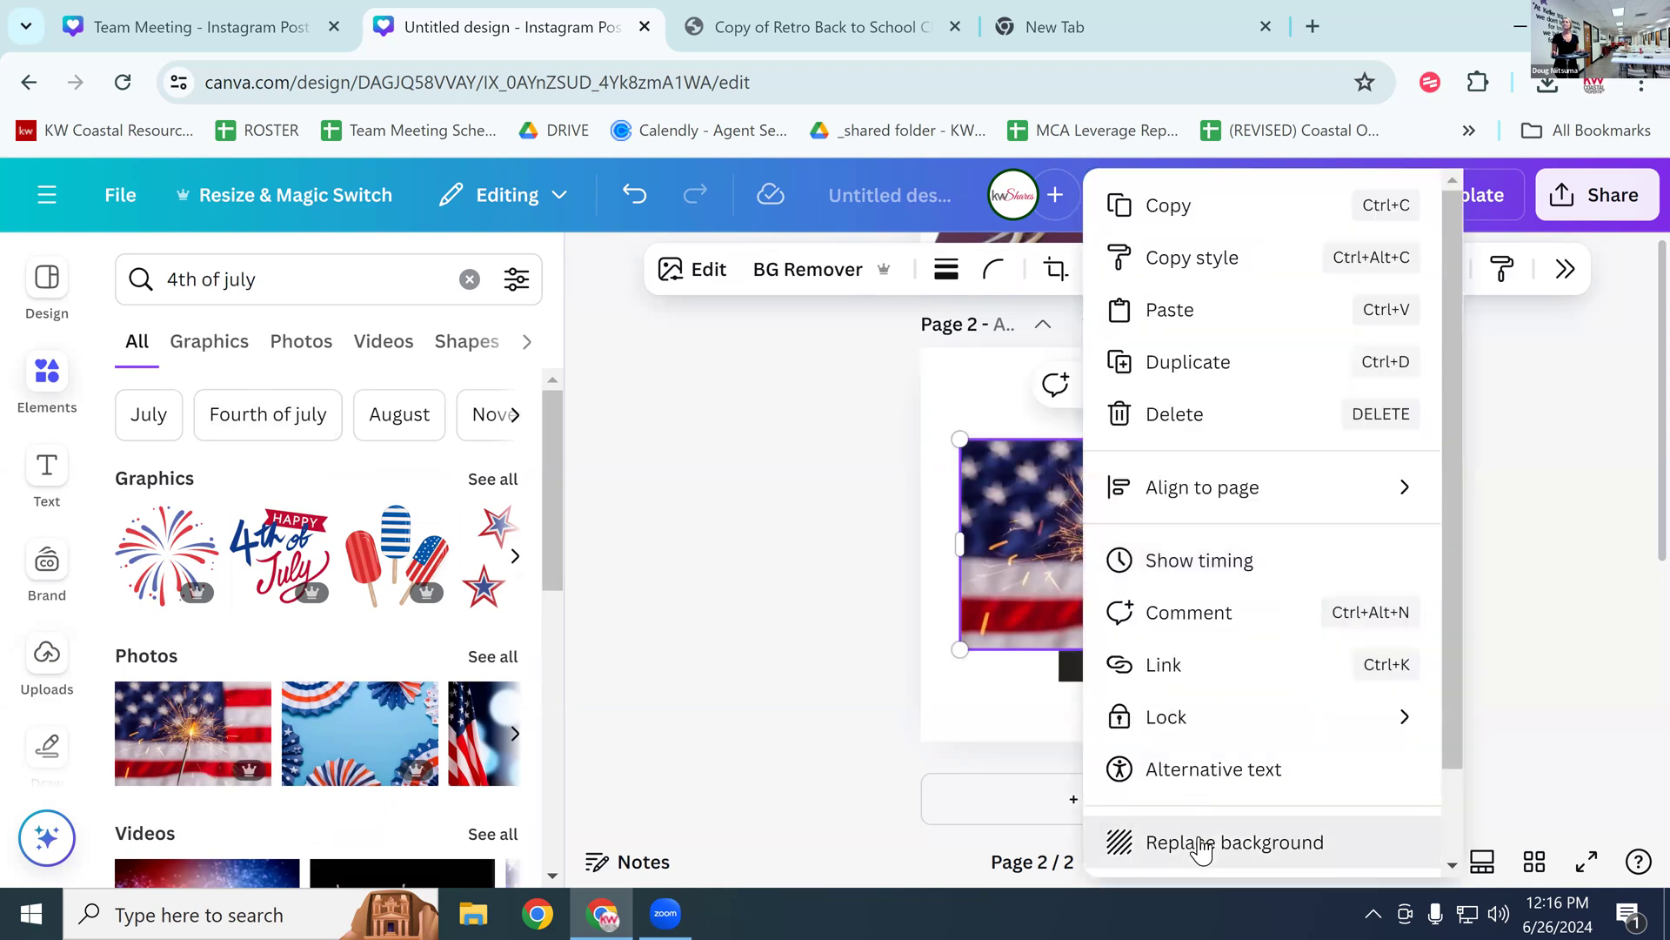
pyautogui.click(1200, 842)
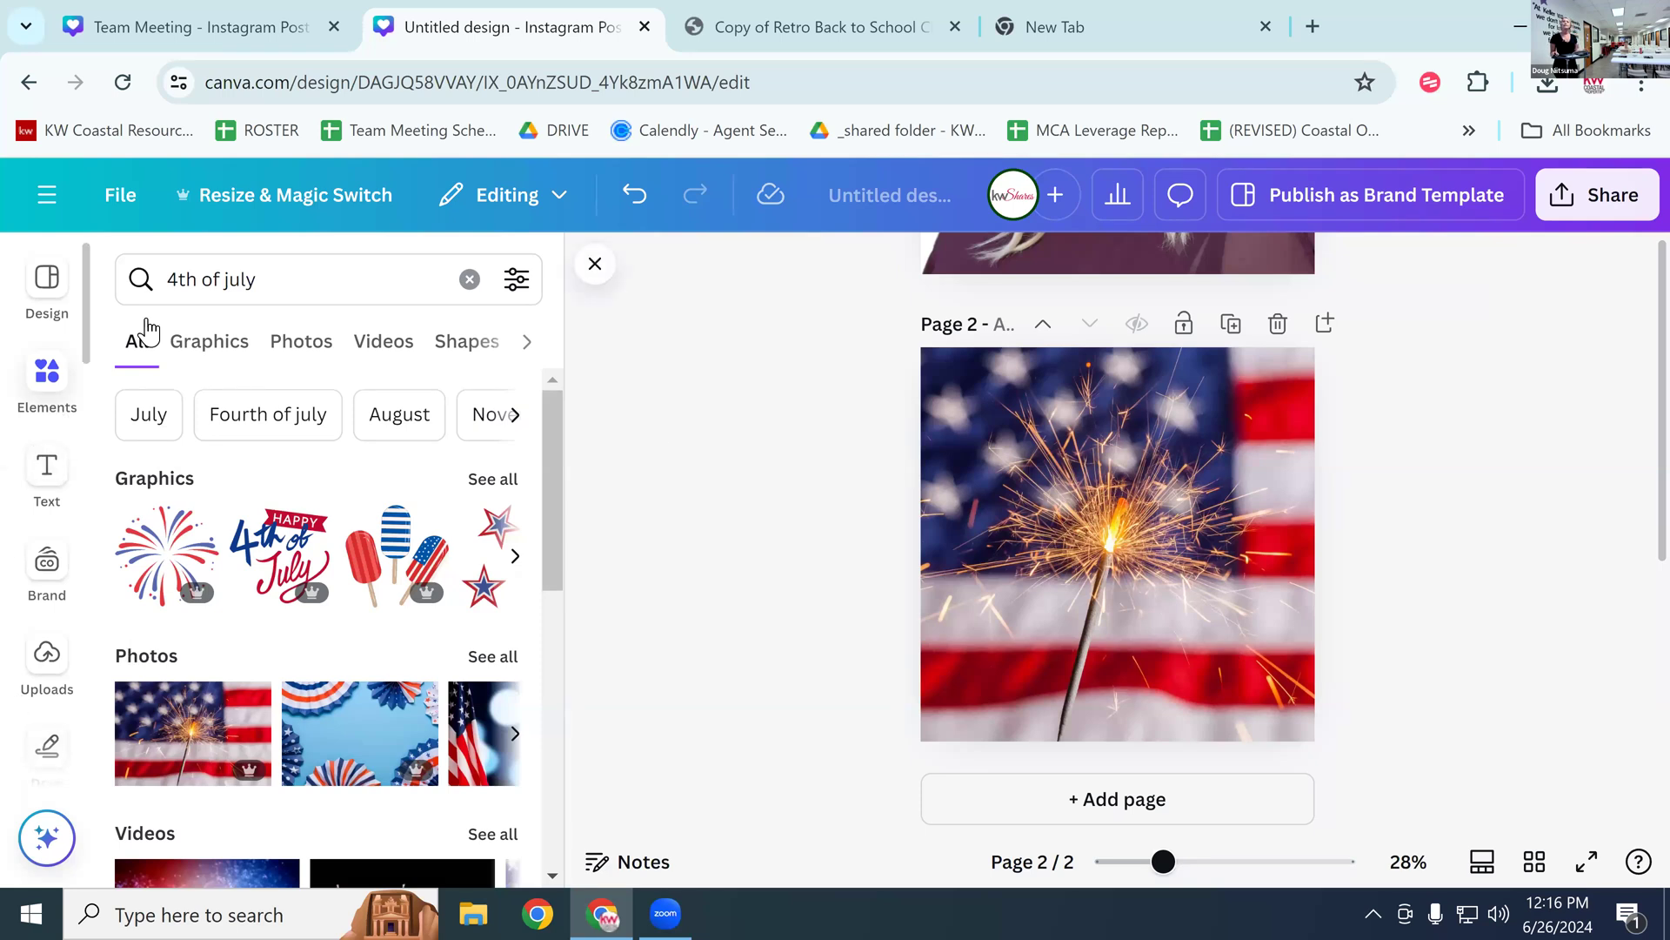
# Step: Filter to 4th of July graphics, then detach the sparkler photo and delete it
pyautogui.click(196, 348)
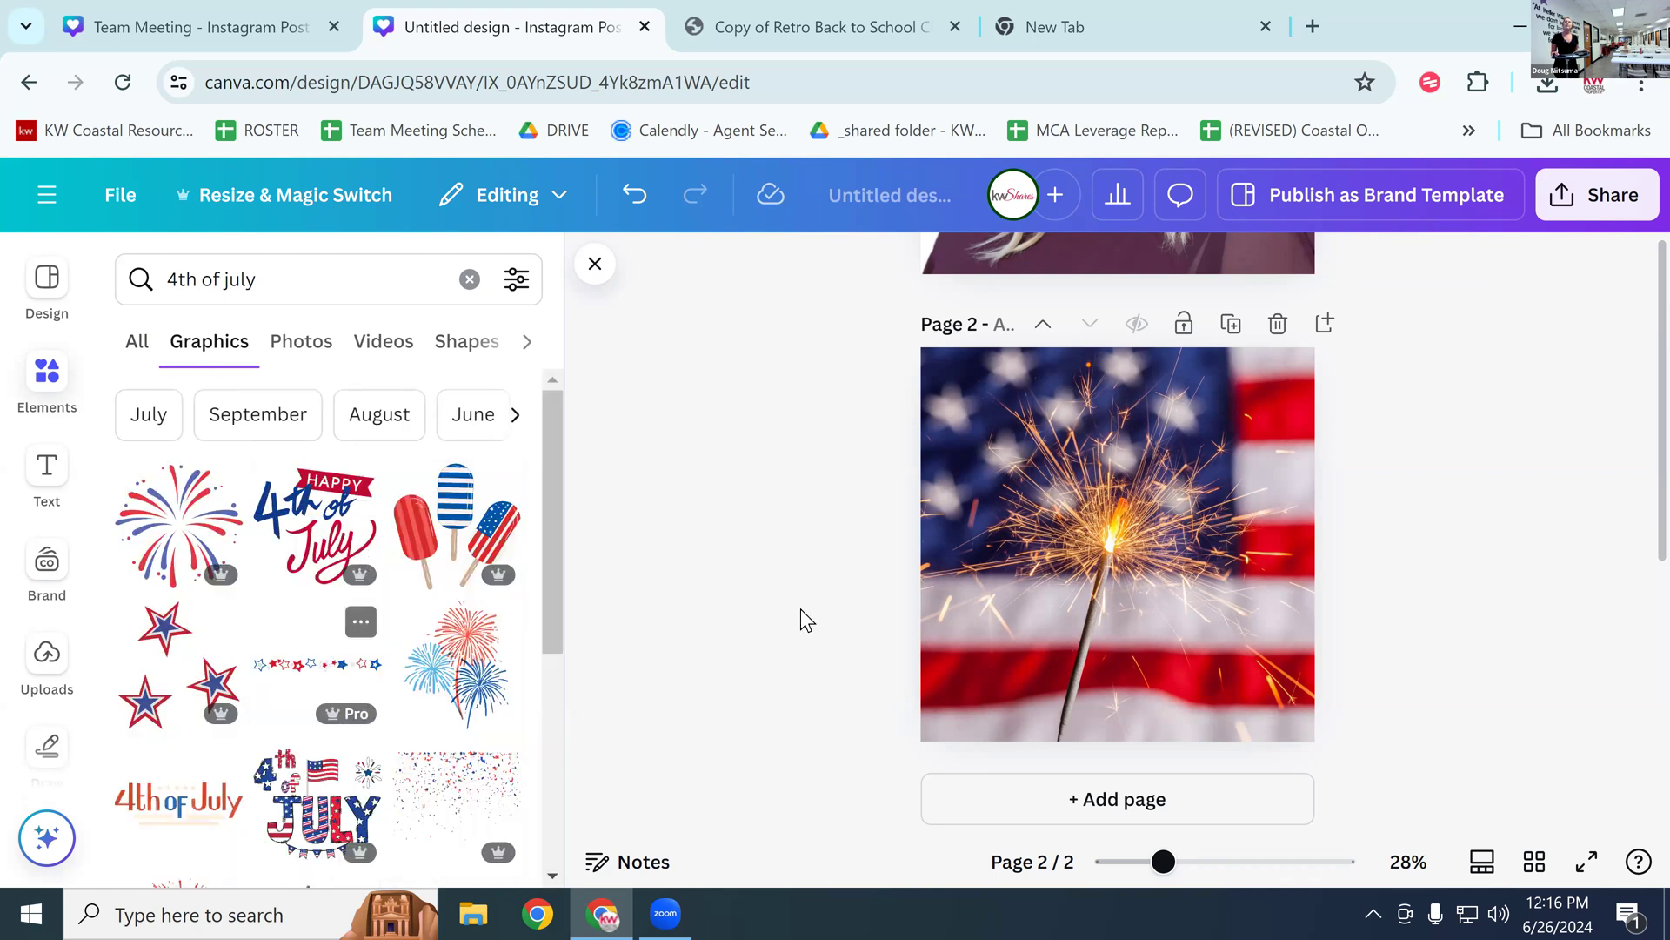
pyautogui.click(1063, 520)
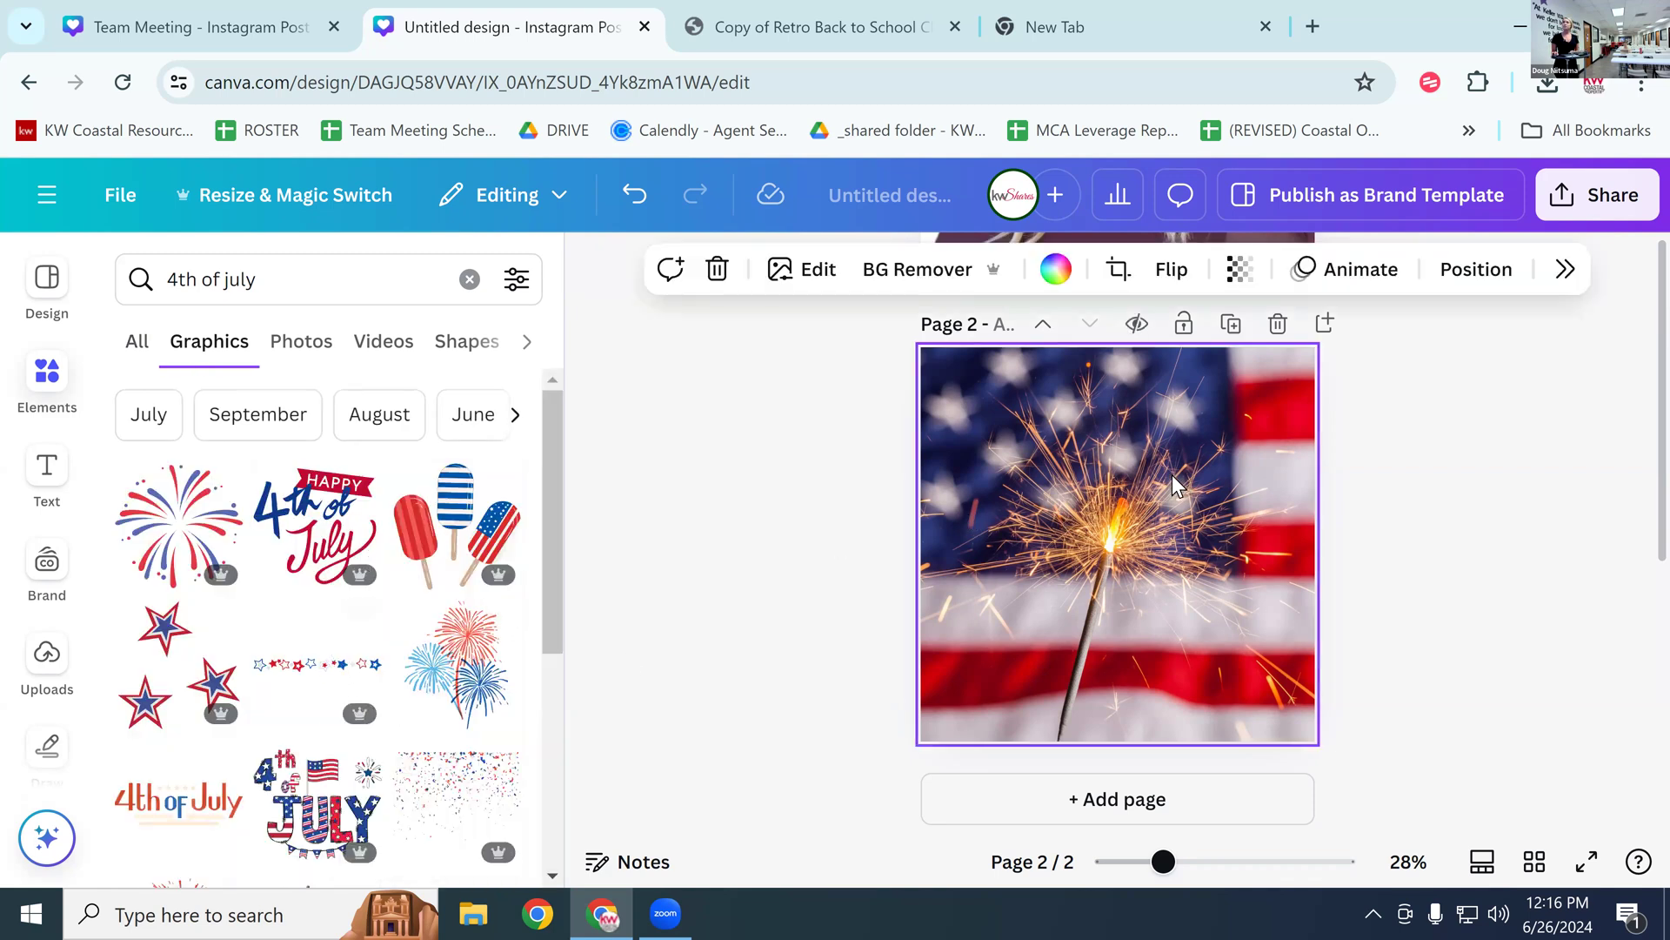
pyautogui.rightClick(1125, 581)
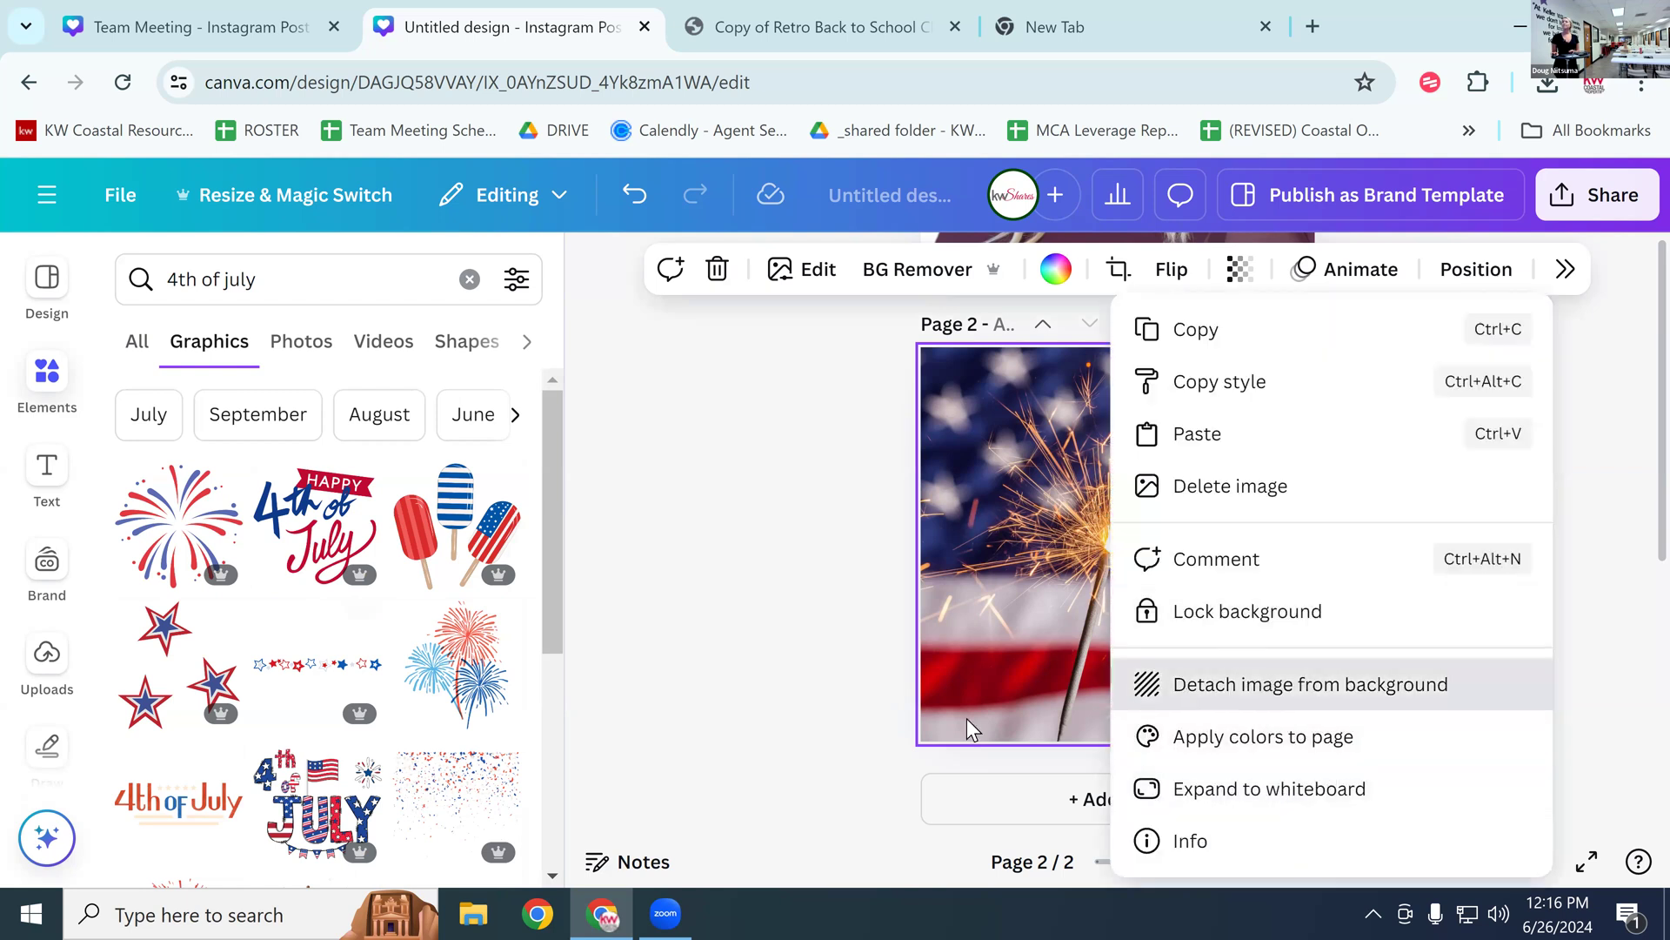
pyautogui.click(1261, 687)
pyautogui.rightClick(1087, 613)
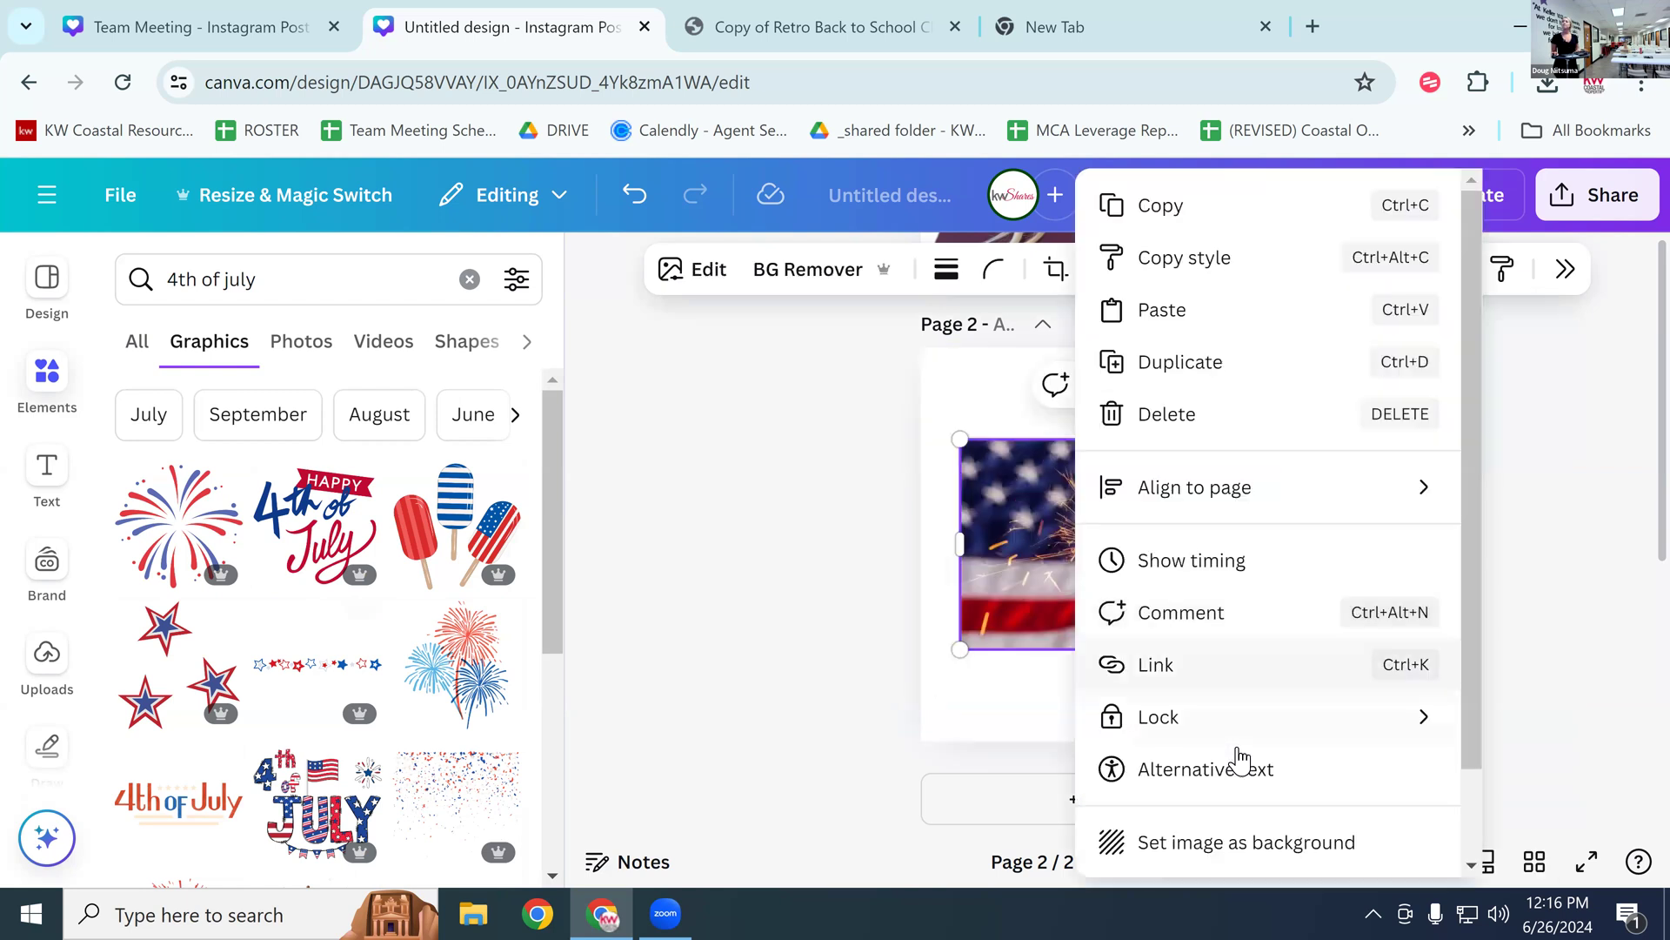
pyautogui.click(966, 552)
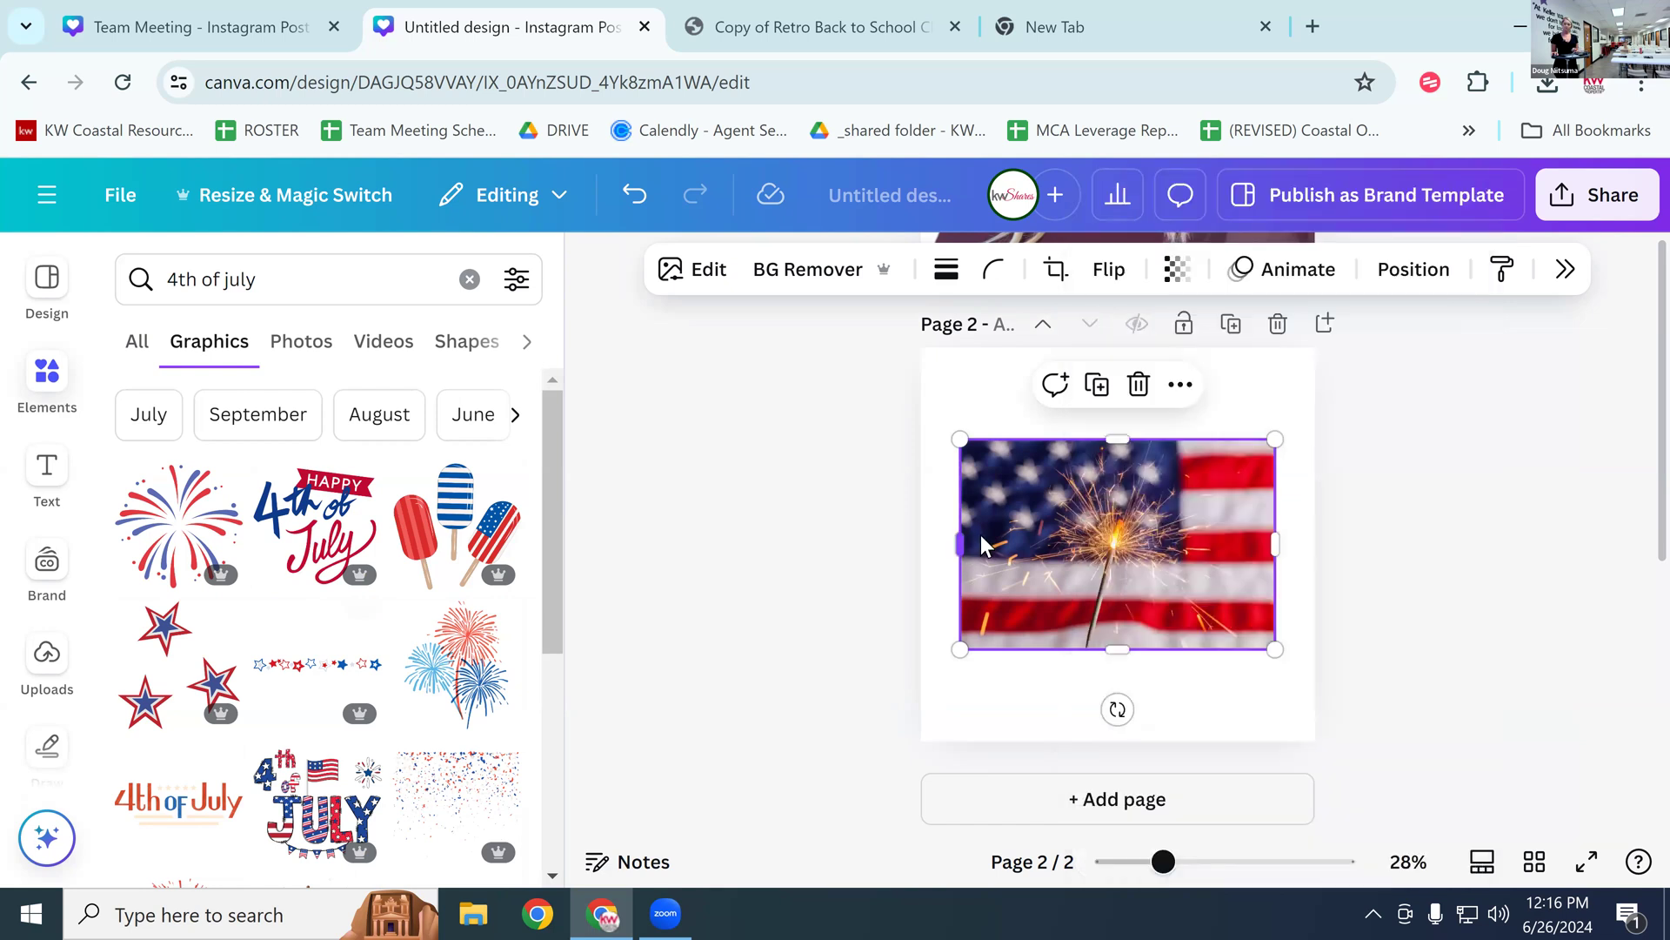
pyautogui.click(1139, 385)
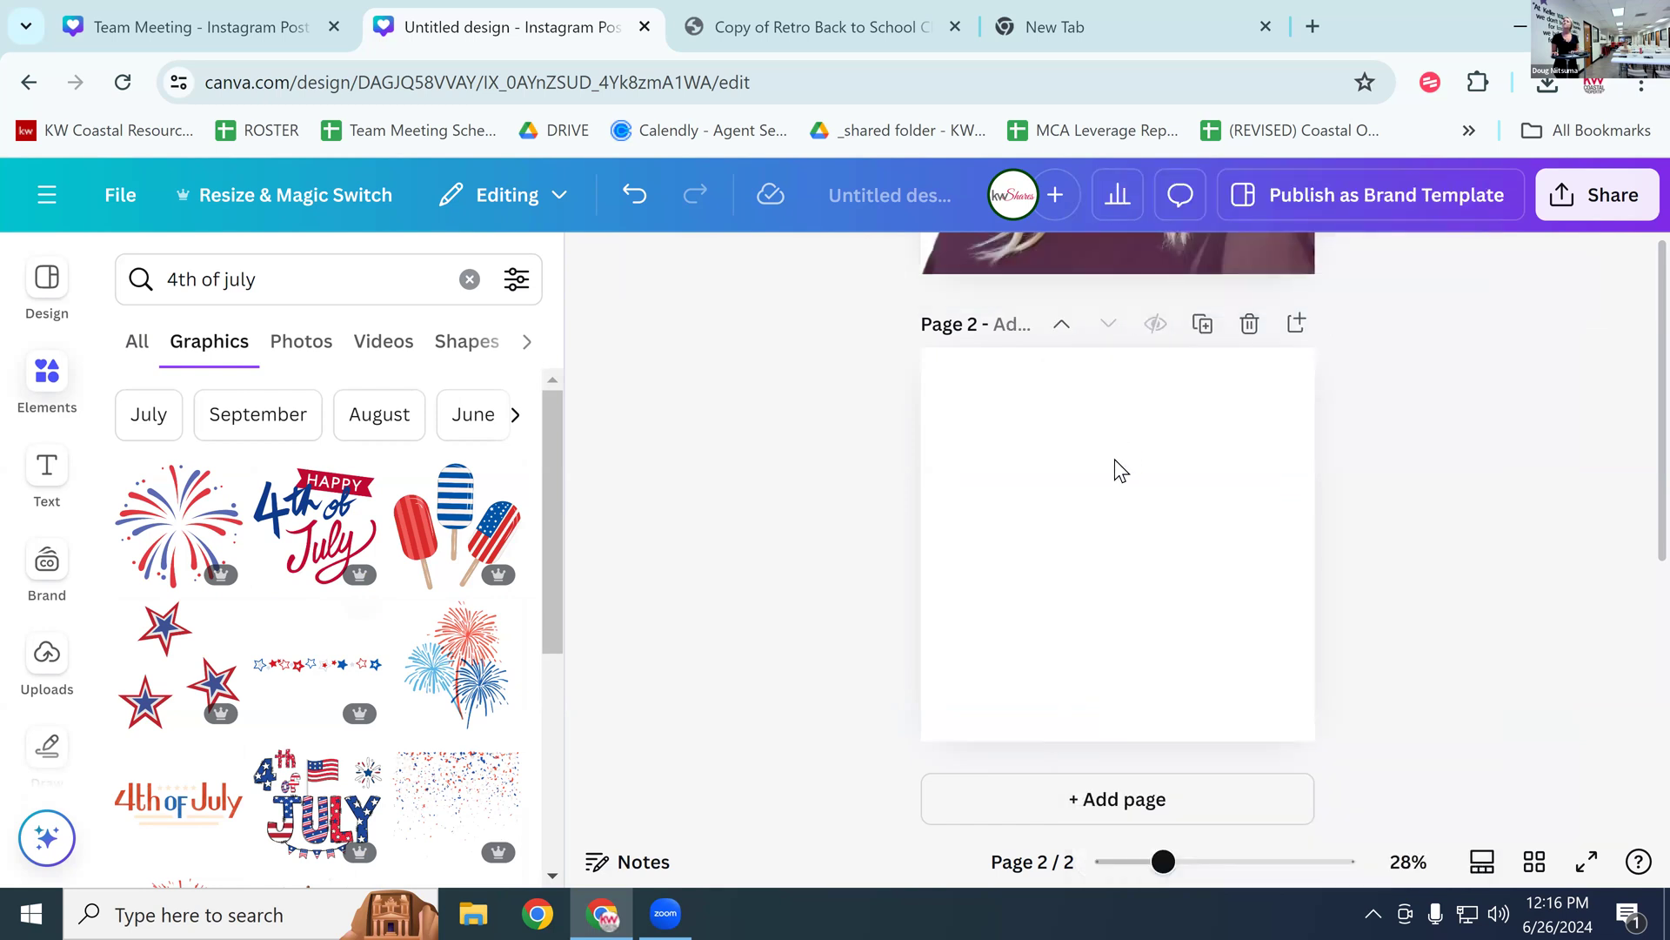
# Step: Add the 'Happy 4th of July' graphic to page 2, enlarged and centred
pyautogui.click(322, 535)
pyautogui.moveTo(1103, 545); pyautogui.dragTo(1084, 525)
pyautogui.moveTo(1022, 456); pyautogui.dragTo(996, 430)
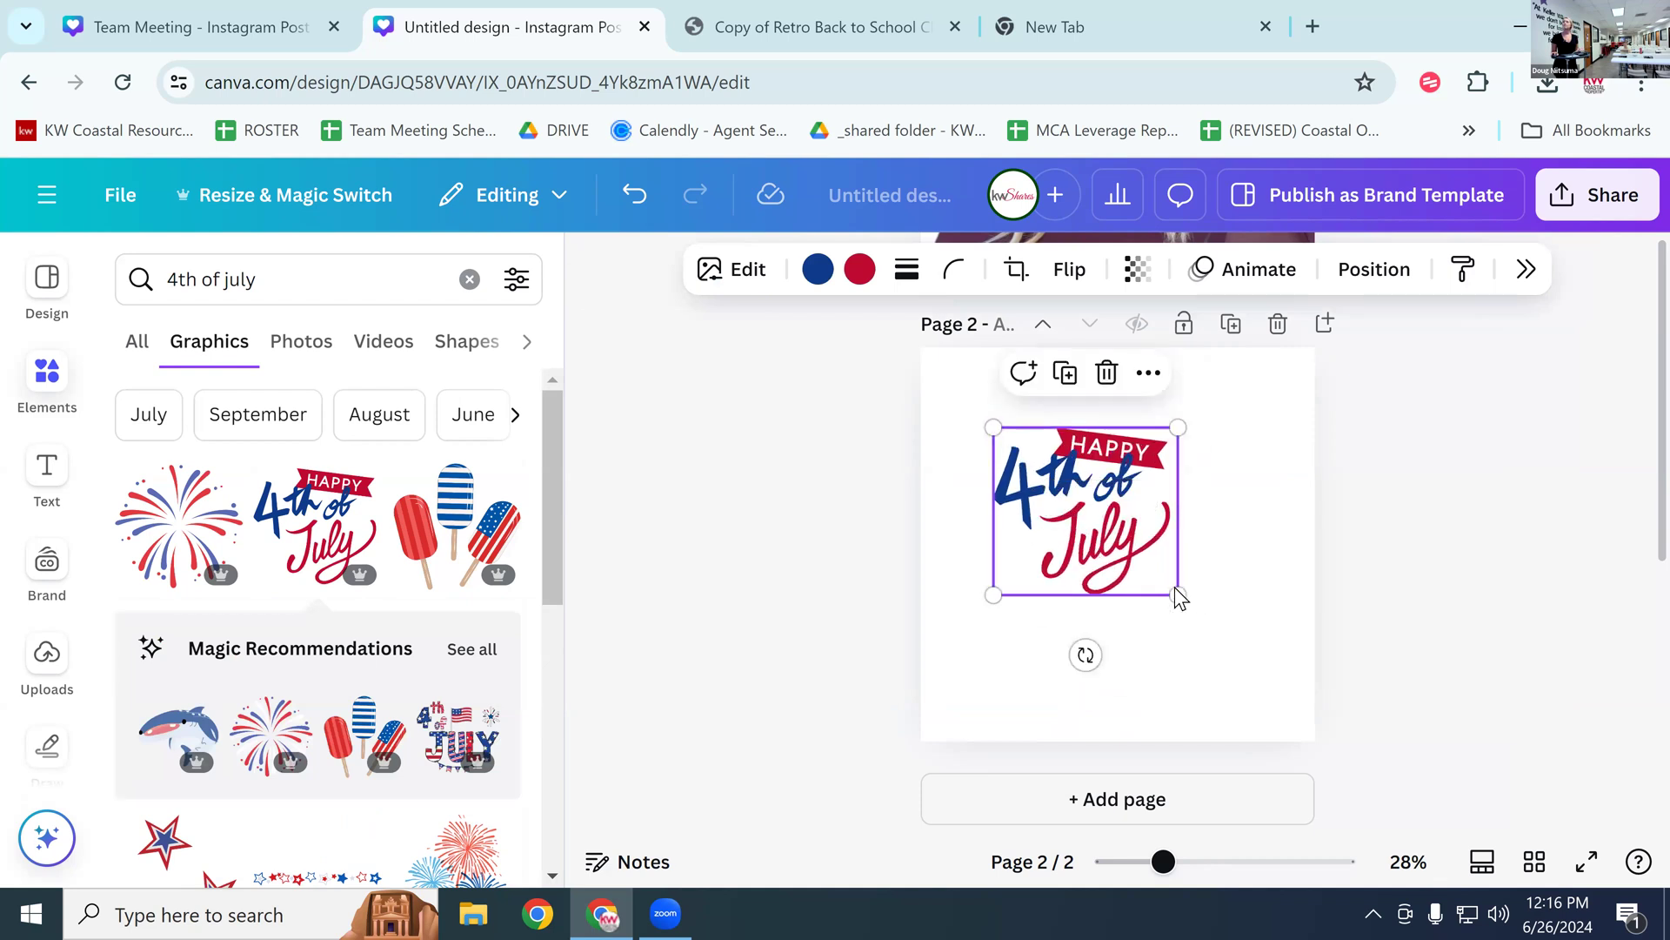
pyautogui.moveTo(1180, 596); pyautogui.dragTo(1222, 658)
pyautogui.moveTo(1143, 551); pyautogui.dragTo(1139, 530)
pyautogui.click(1629, 645)
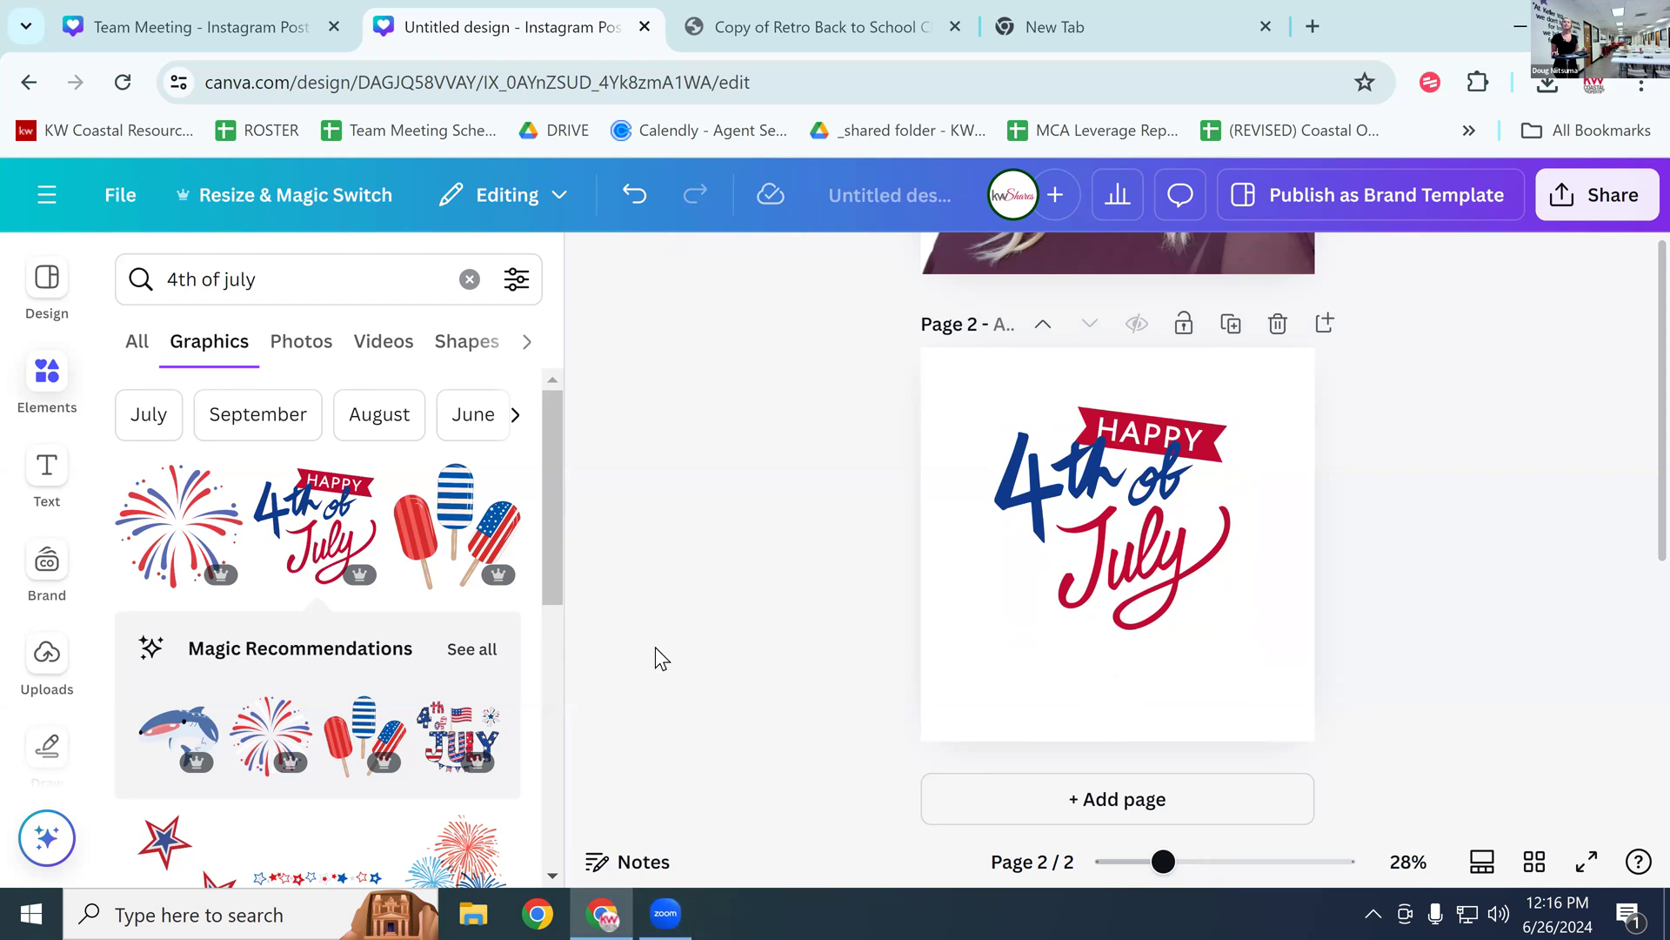
pyautogui.moveTo(558, 520); pyautogui.dragTo(565, 478)
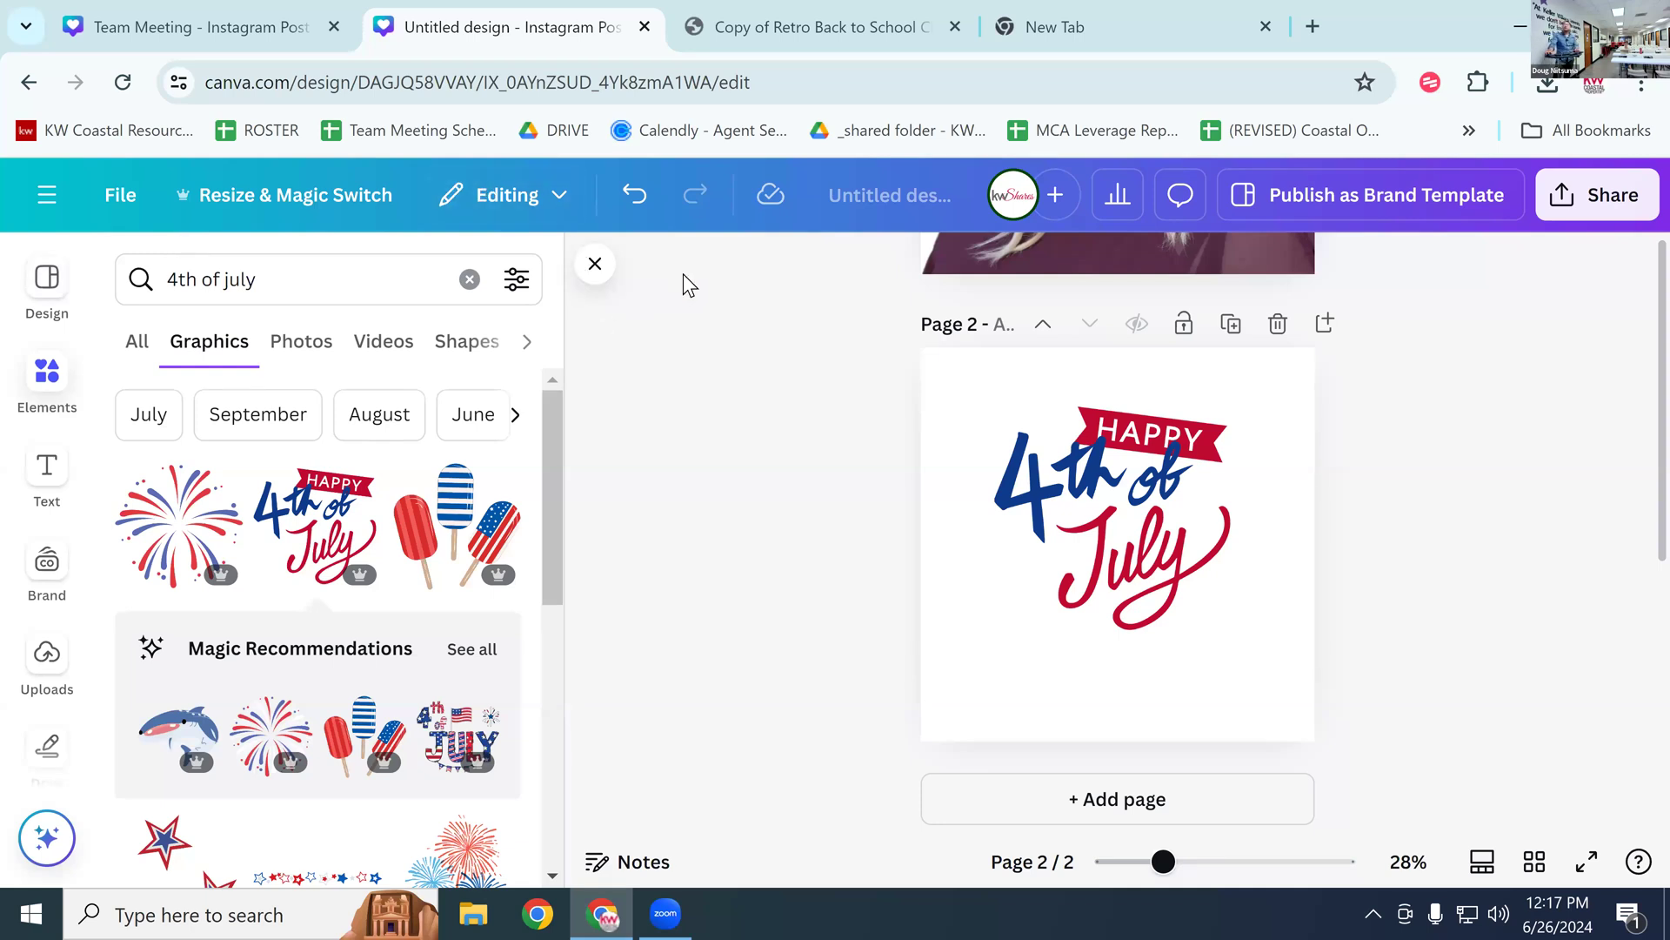
# Step: In the empty Chrome tab, load the agent's Keller Williams website address
pyautogui.click(832, 30)
pyautogui.click(1167, 23)
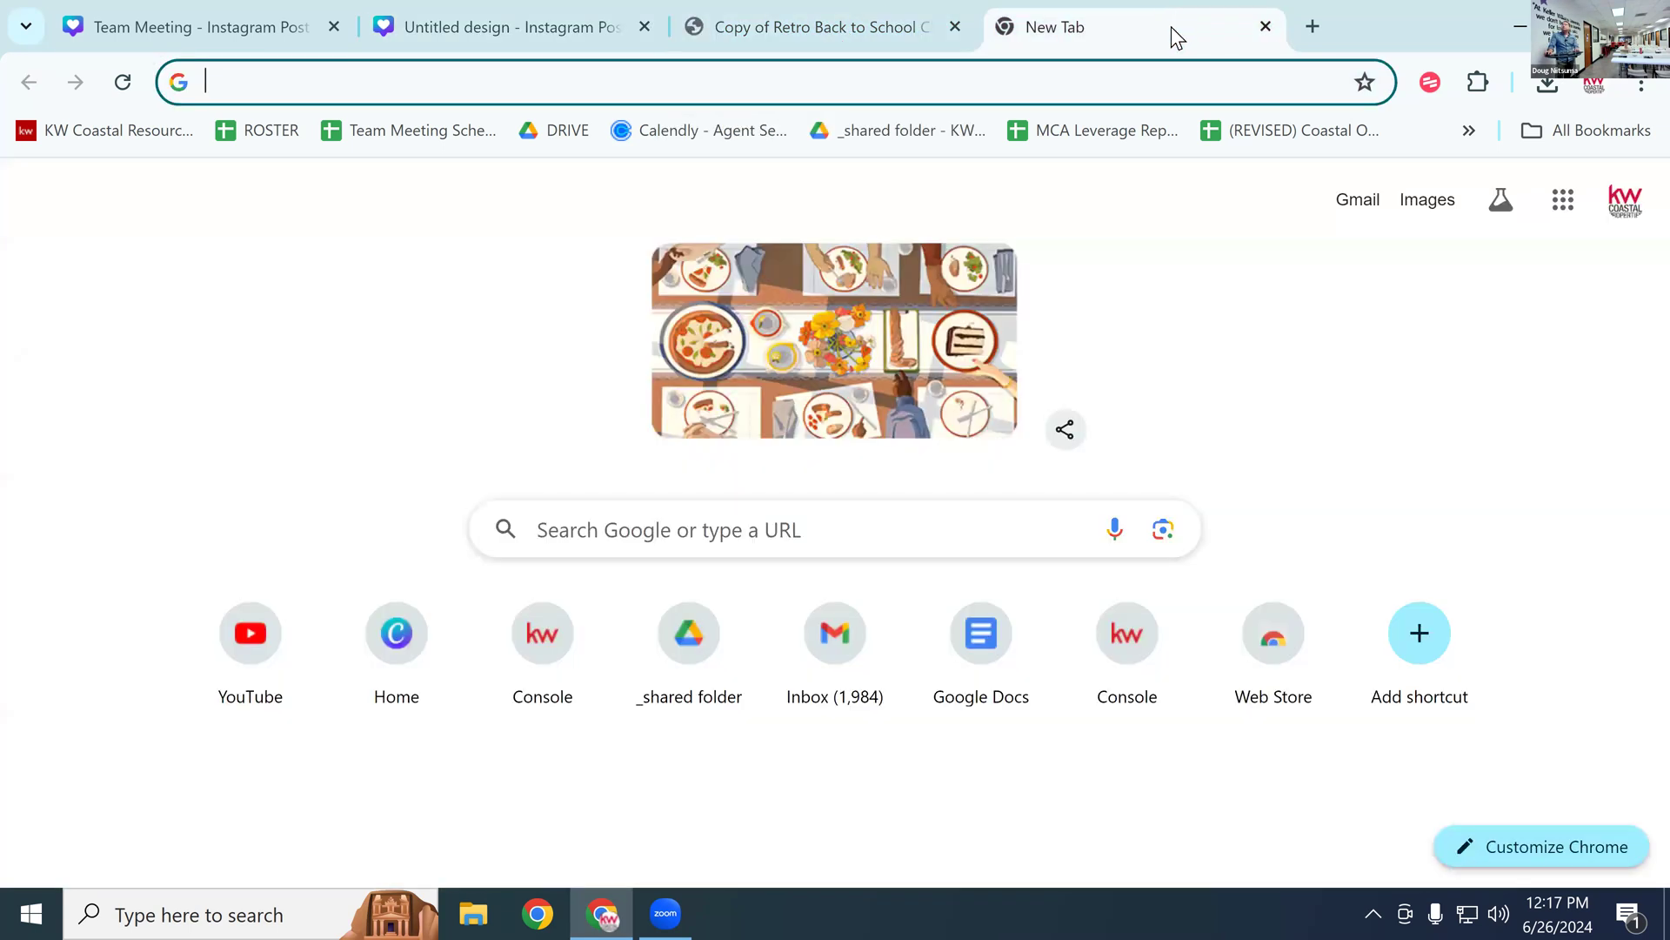
pyautogui.click(1108, 81)
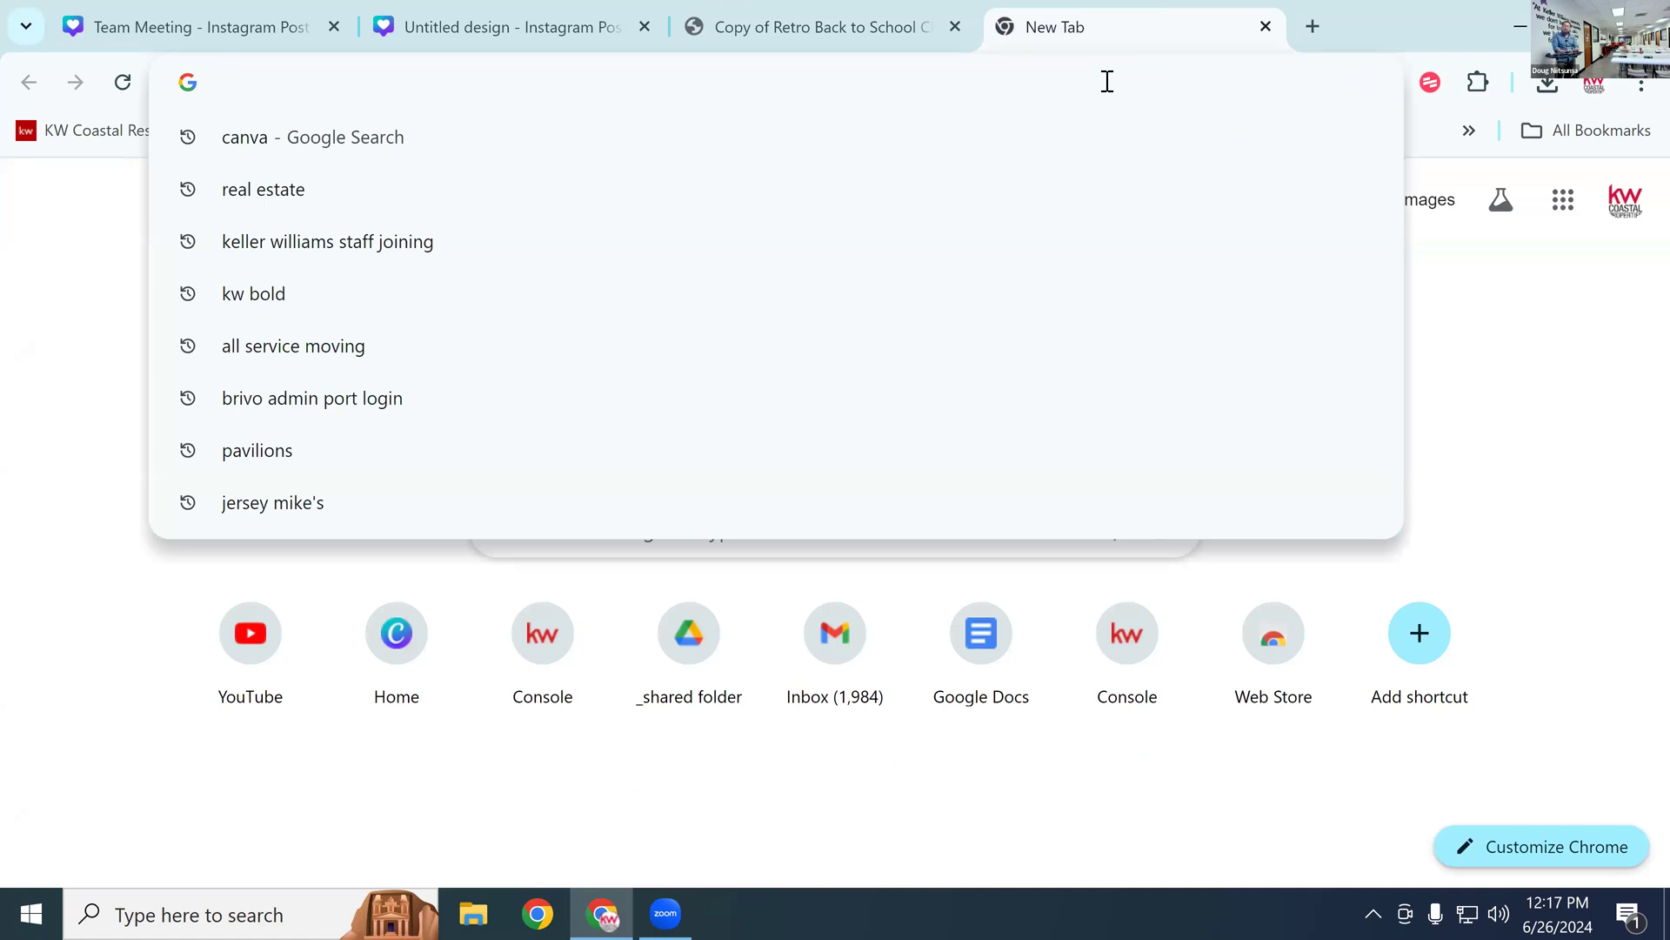
pyautogui.write('ddoug')
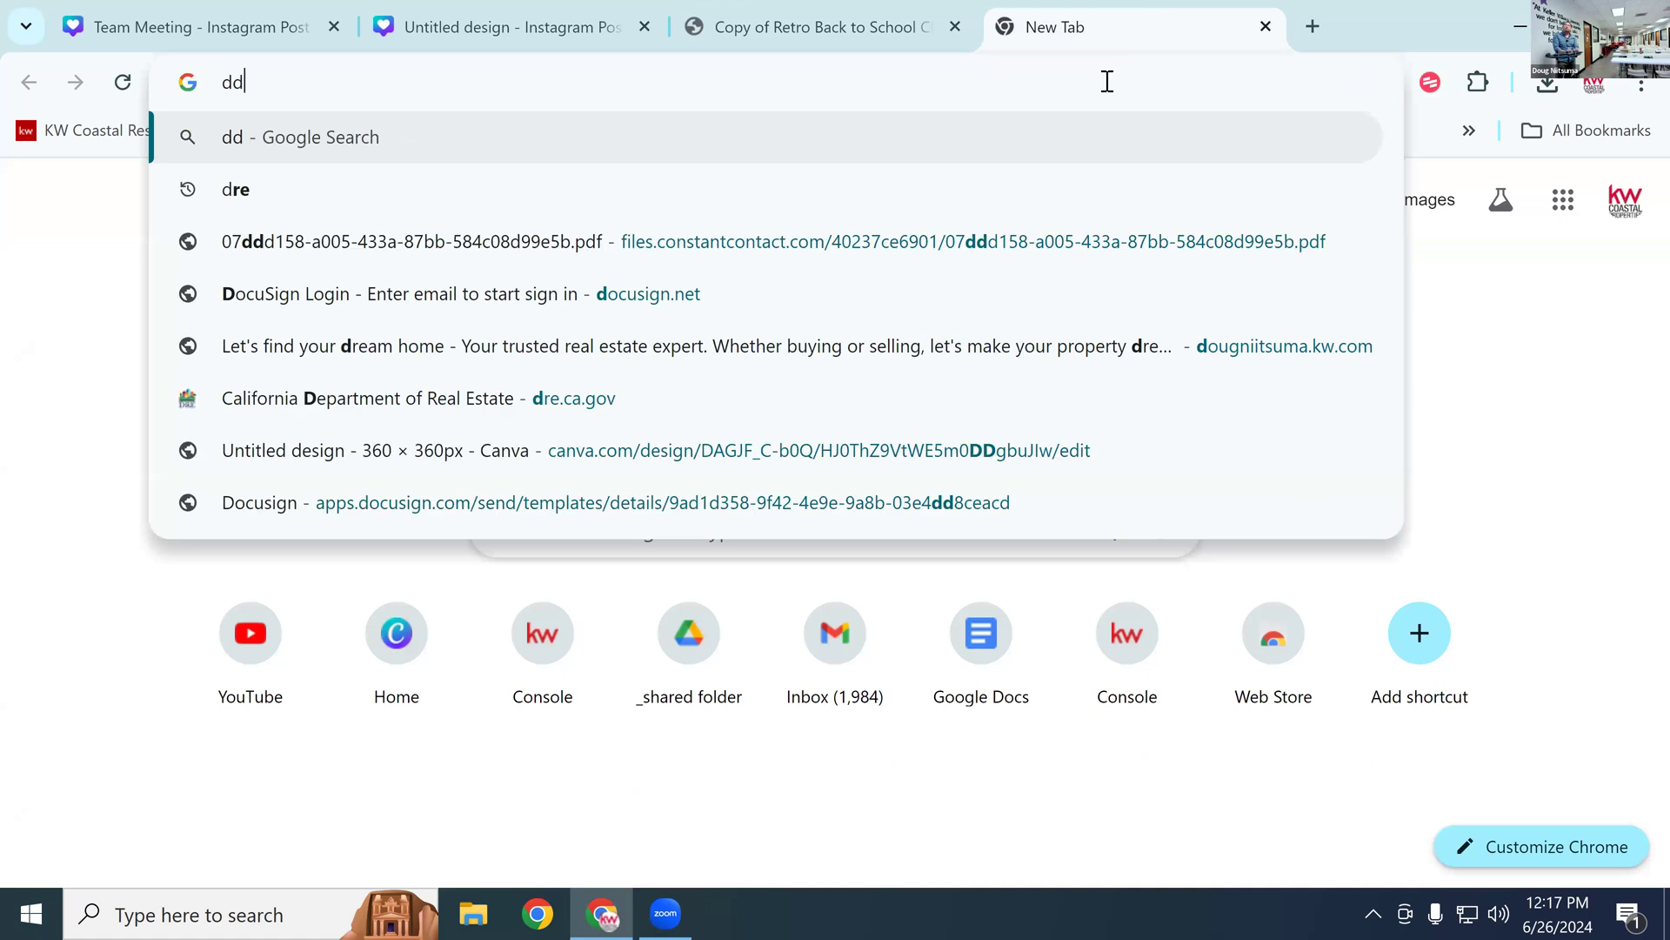
pyautogui.press('BackSpace')
pyautogui.press('BackSpace')
pyautogui.press('BackSpace')
pyautogui.press('BackSpace')
pyautogui.press('BackSpace')
pyautogui.write('doun')
pyautogui.press('BackSpace')
pyautogui.write('g')
pyautogui.press('Return')
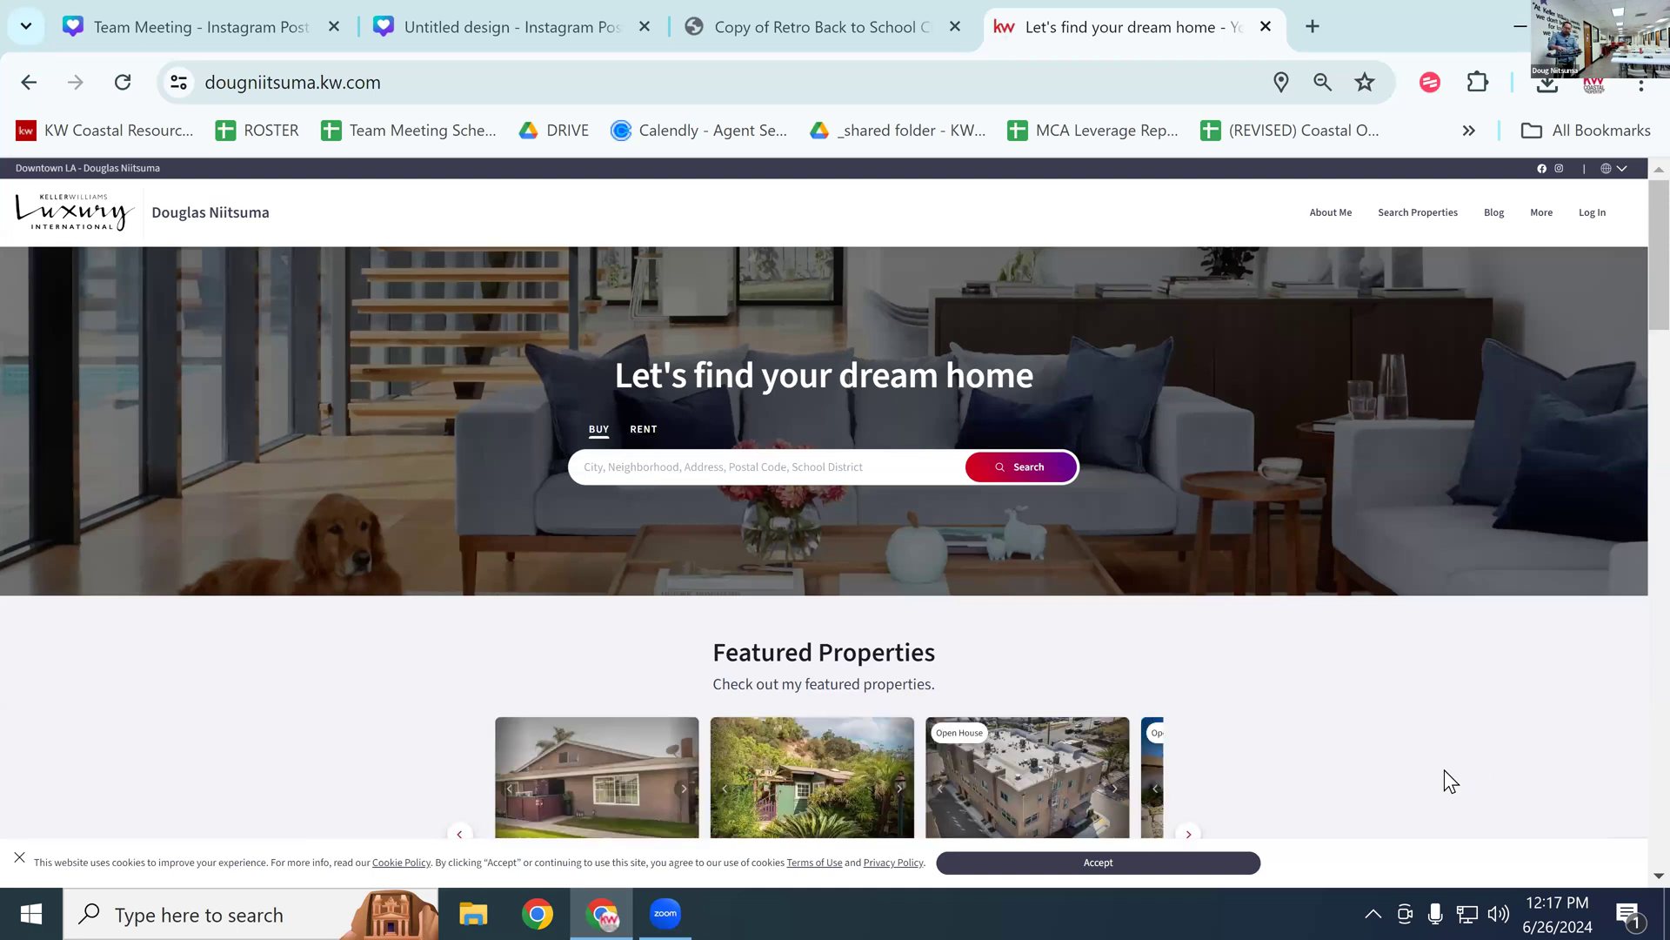
# Step: Zoom the page in and search properties for sale around the current location
pyautogui.hotkey('ctrl', '+')
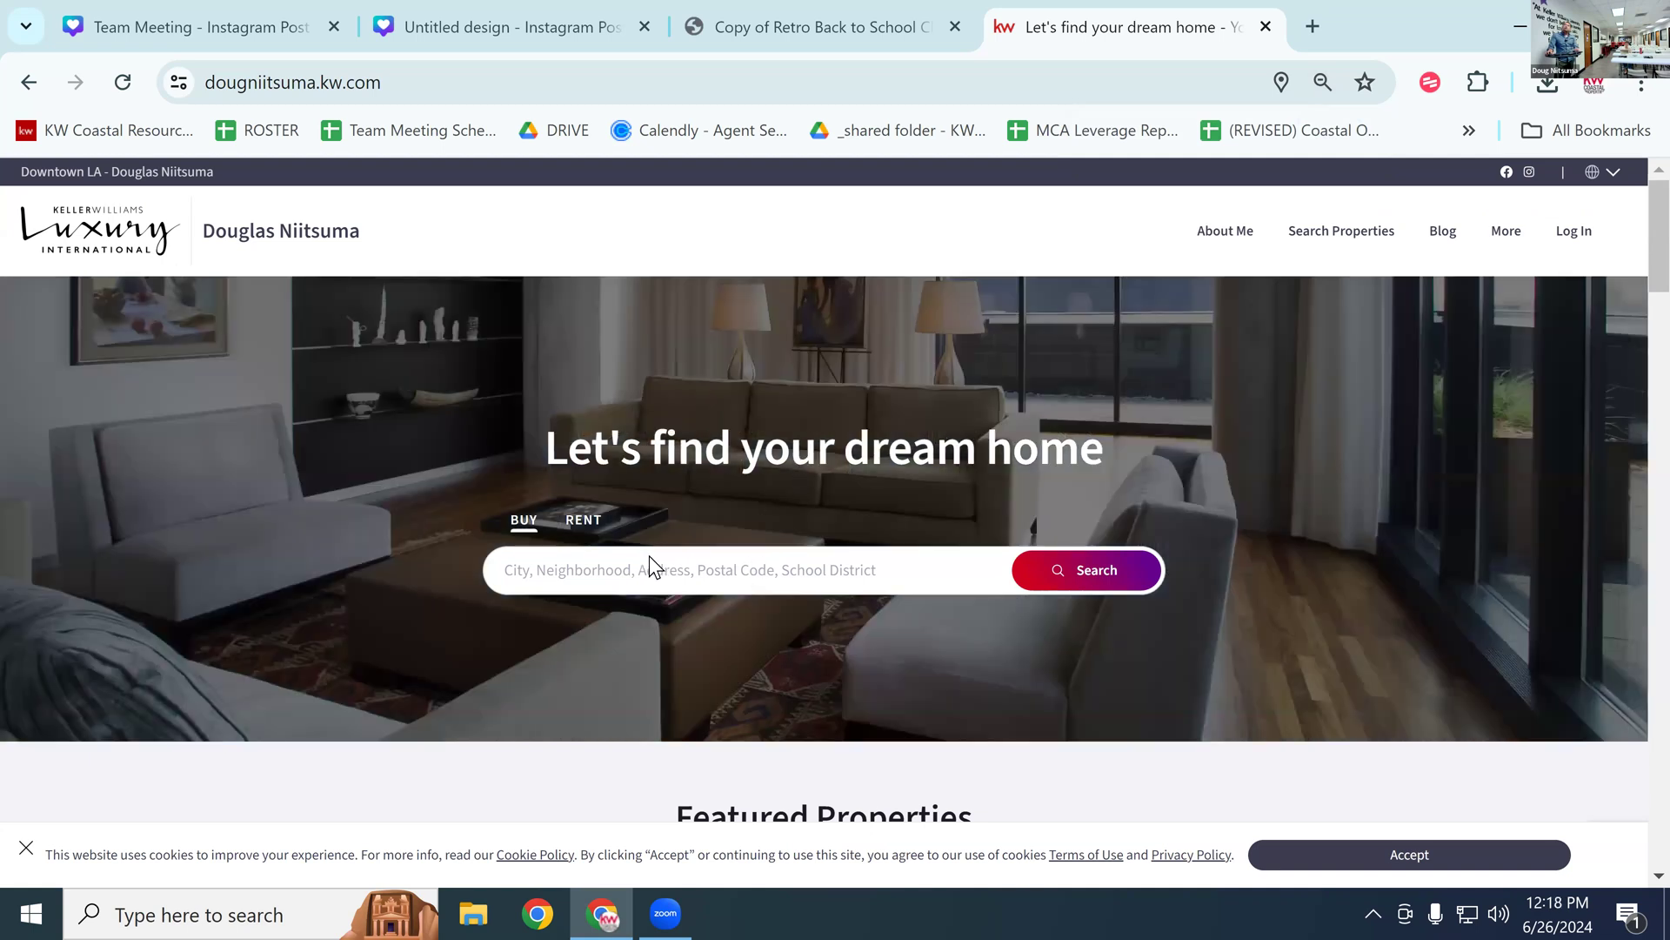
pyautogui.click(652, 571)
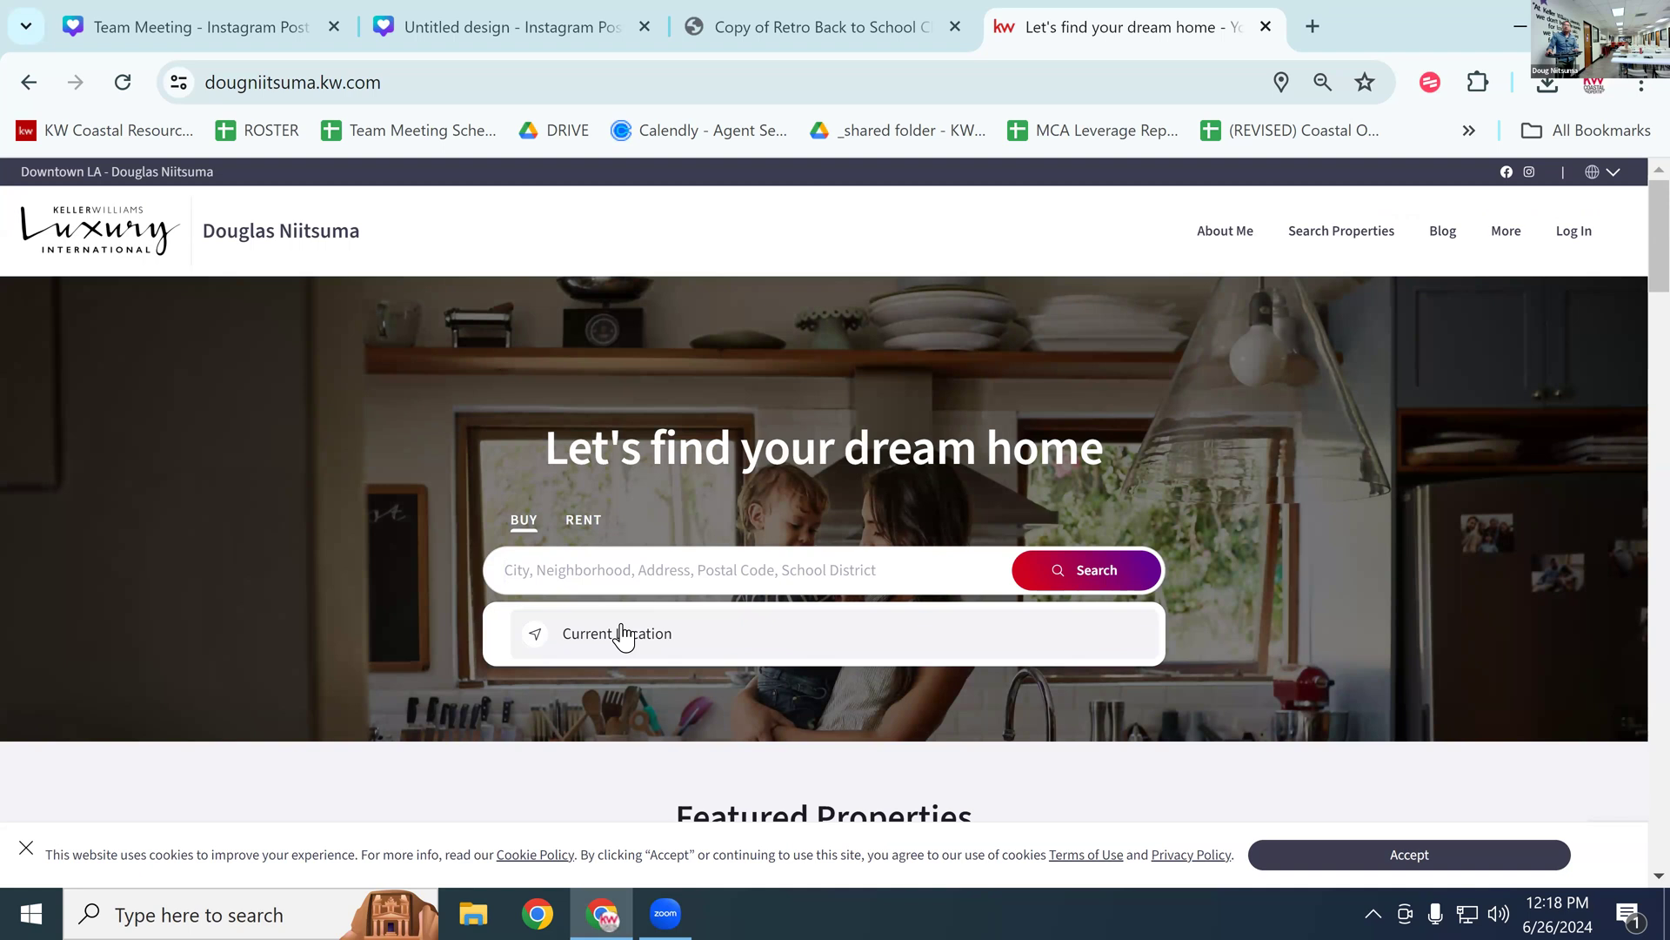
pyautogui.click(621, 631)
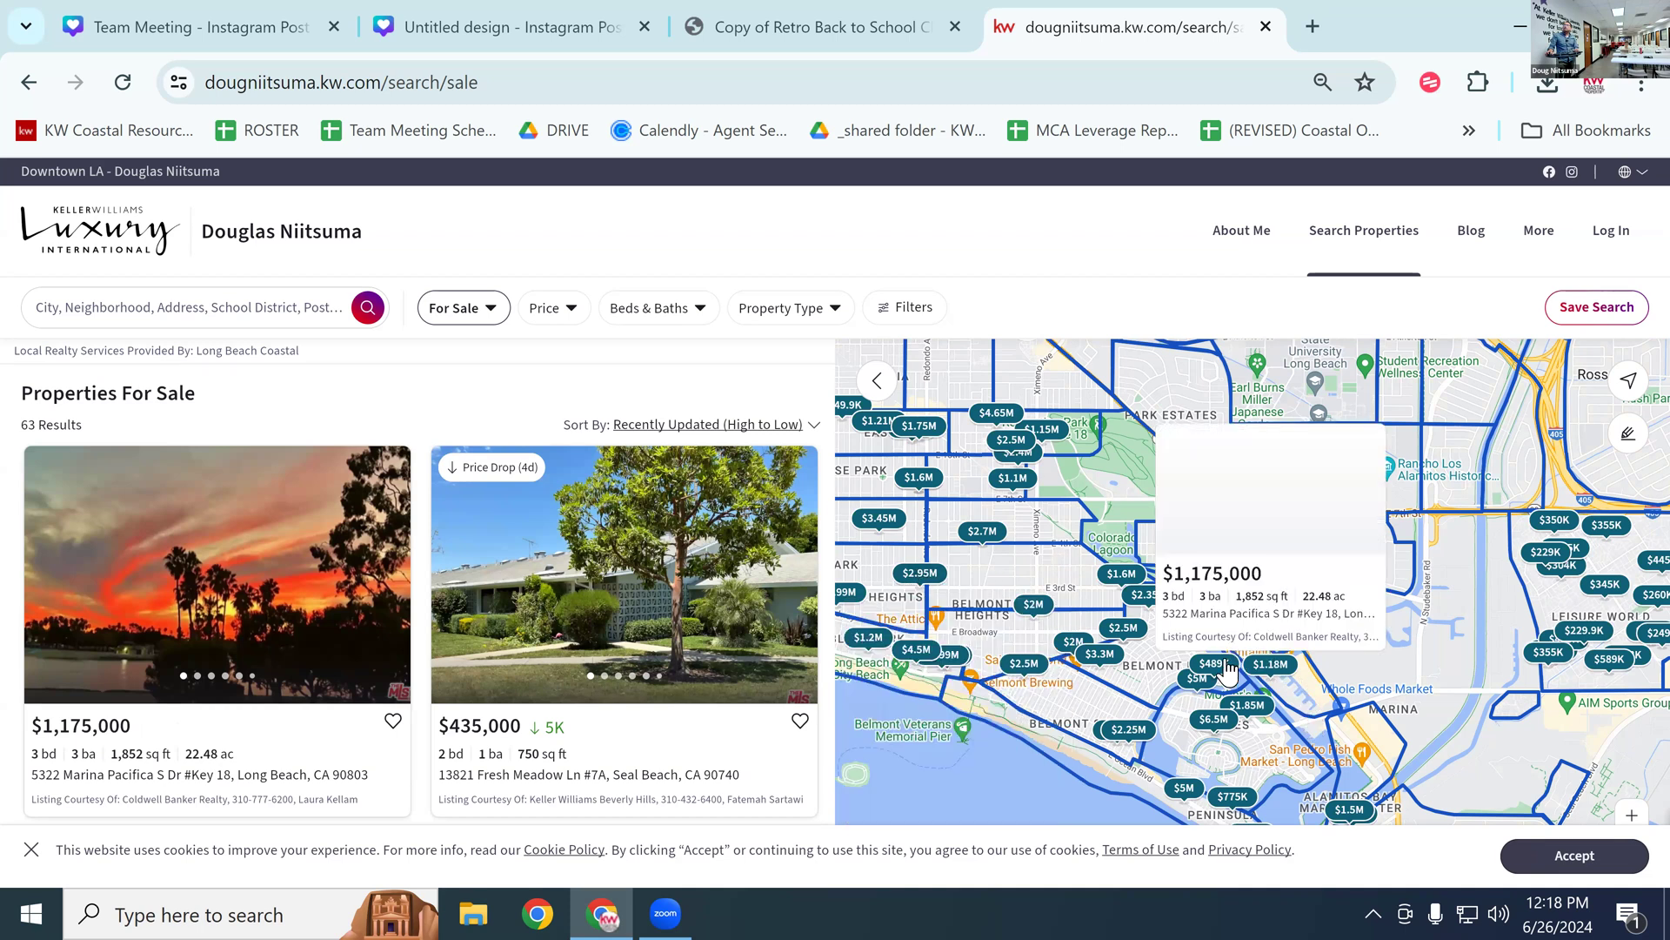
pyautogui.moveTo(1267, 673)
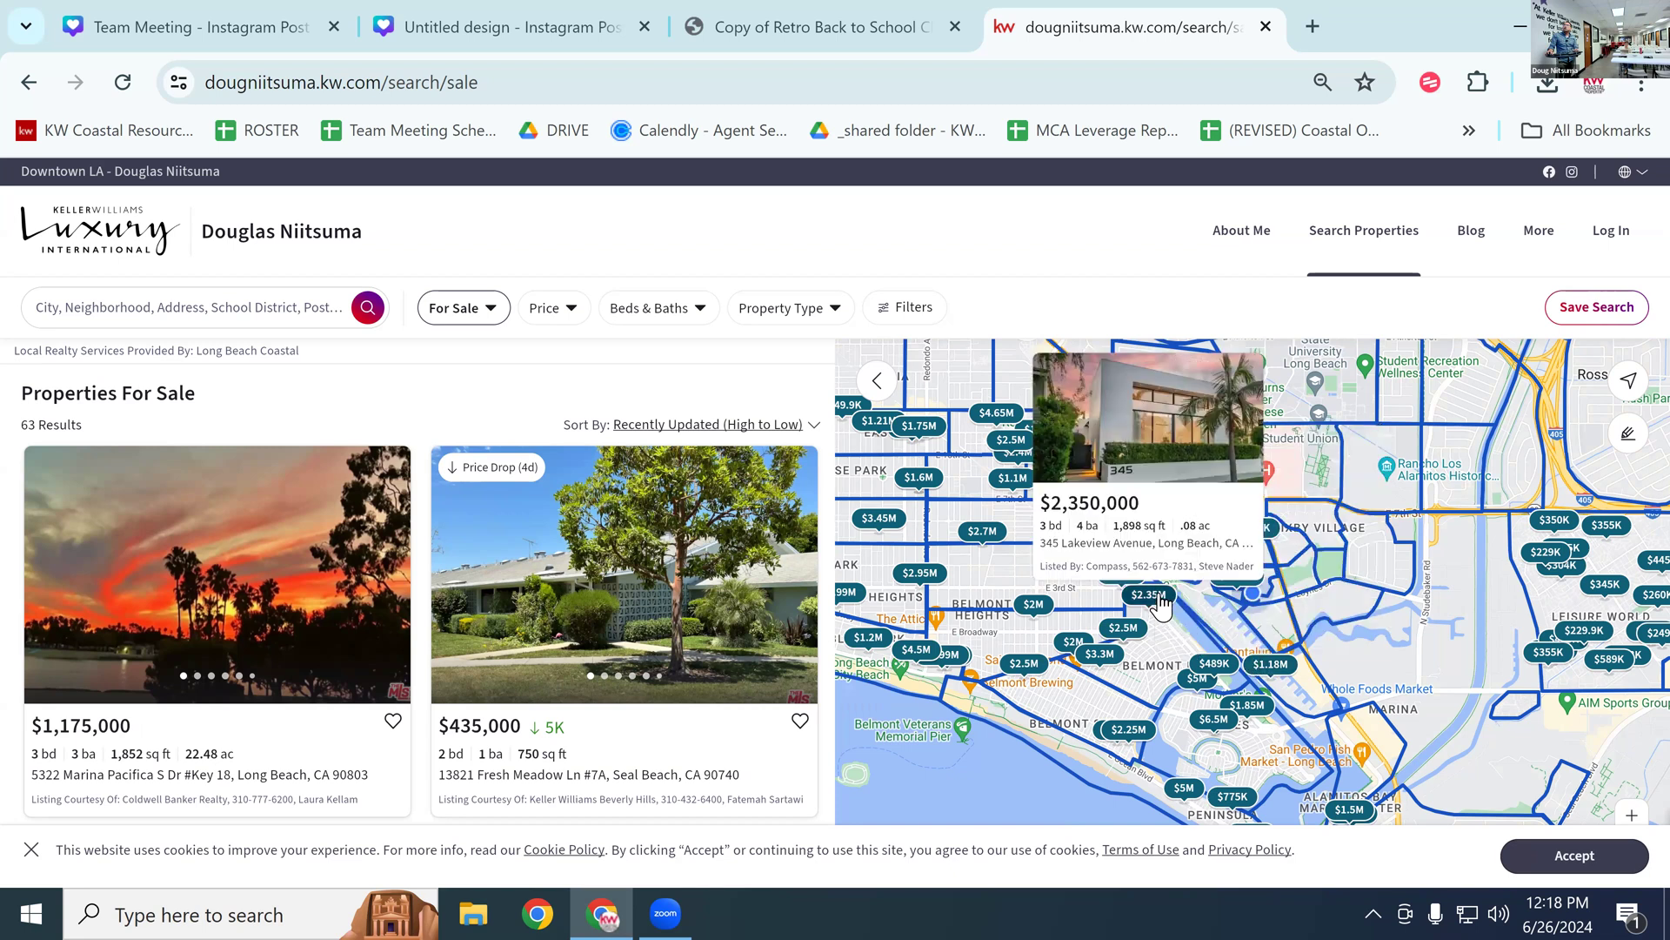
# Step: Open the $2,350,000 listing and append /openhouse to its URL
pyautogui.click(1161, 607)
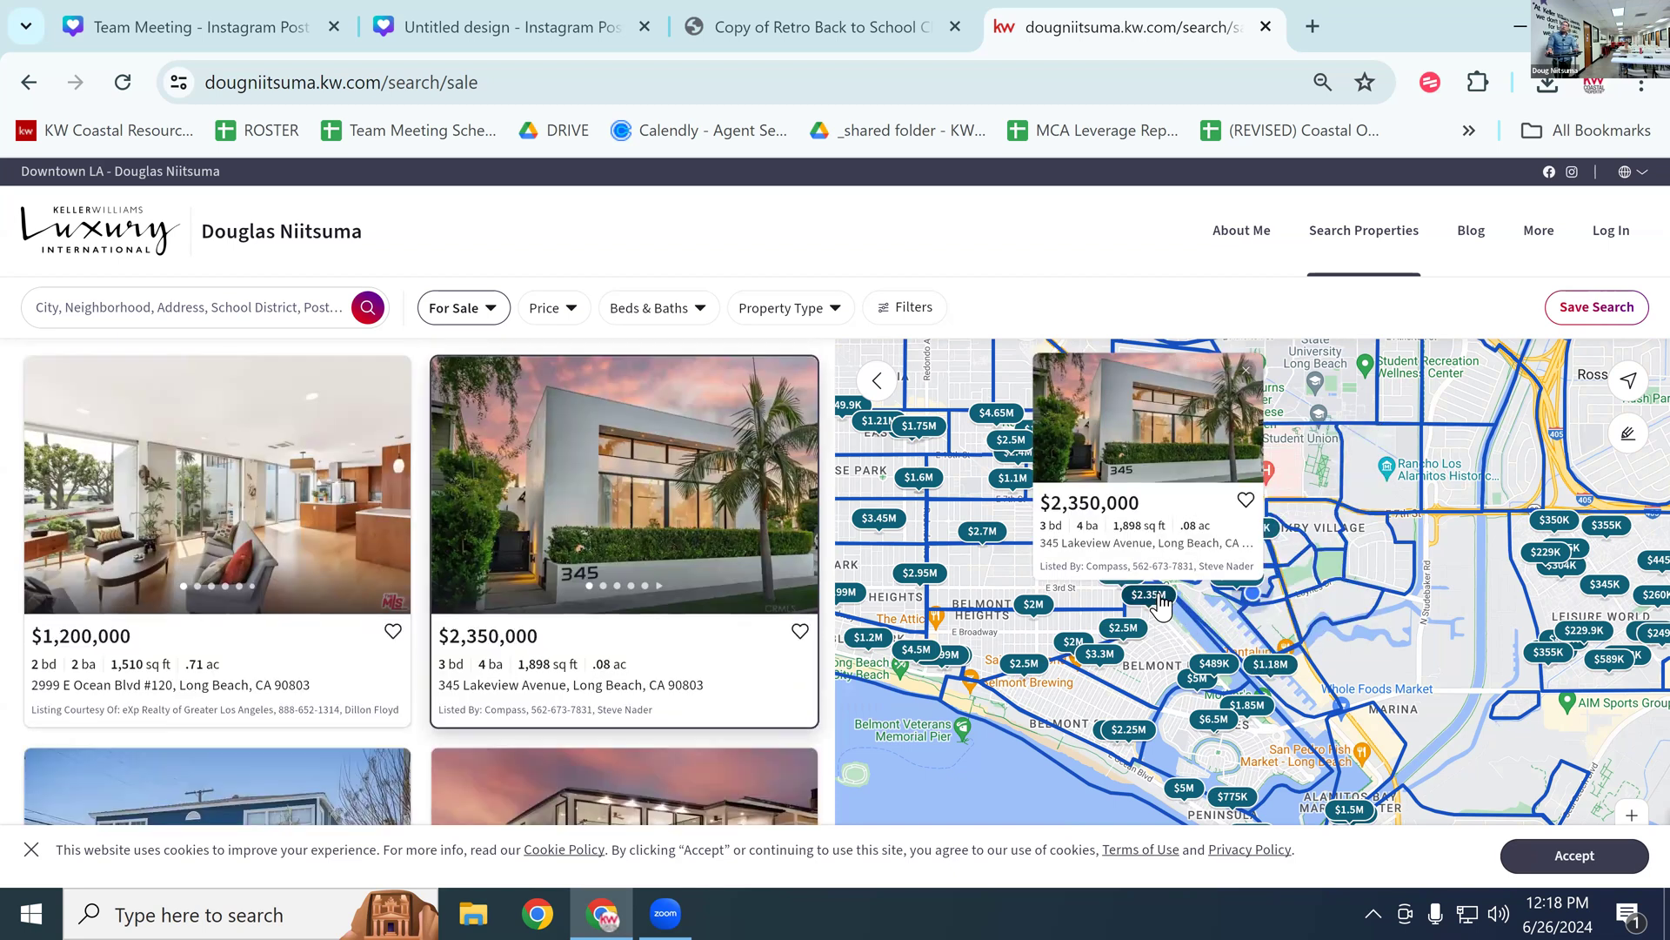
pyautogui.click(1144, 481)
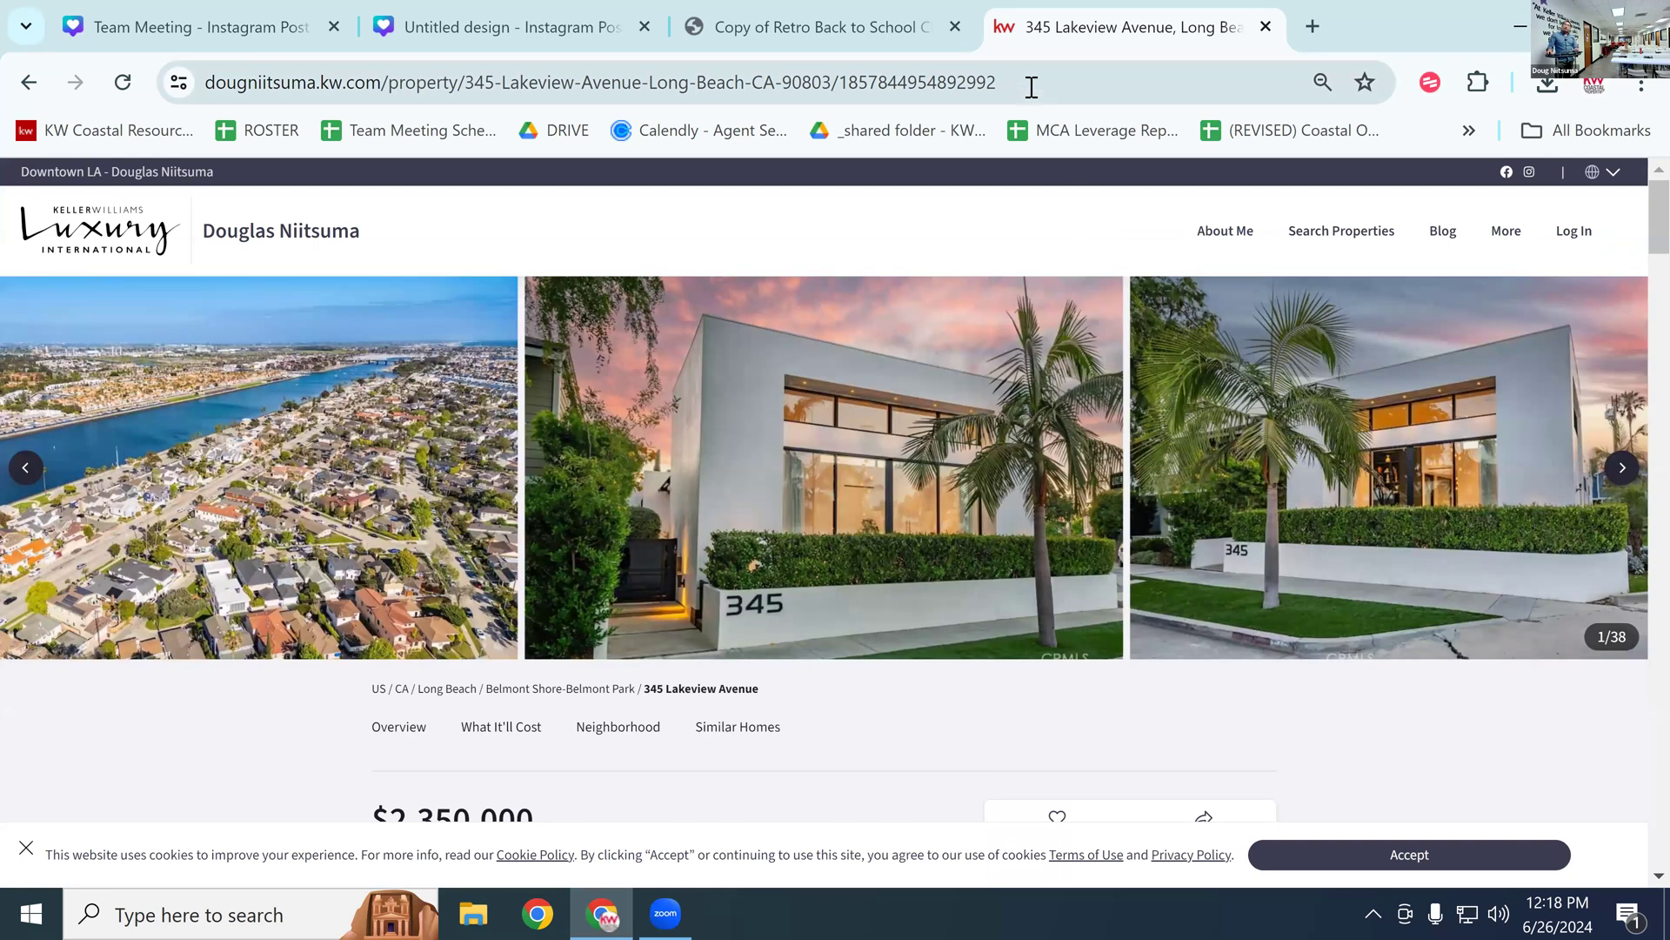
pyautogui.click(609, 85)
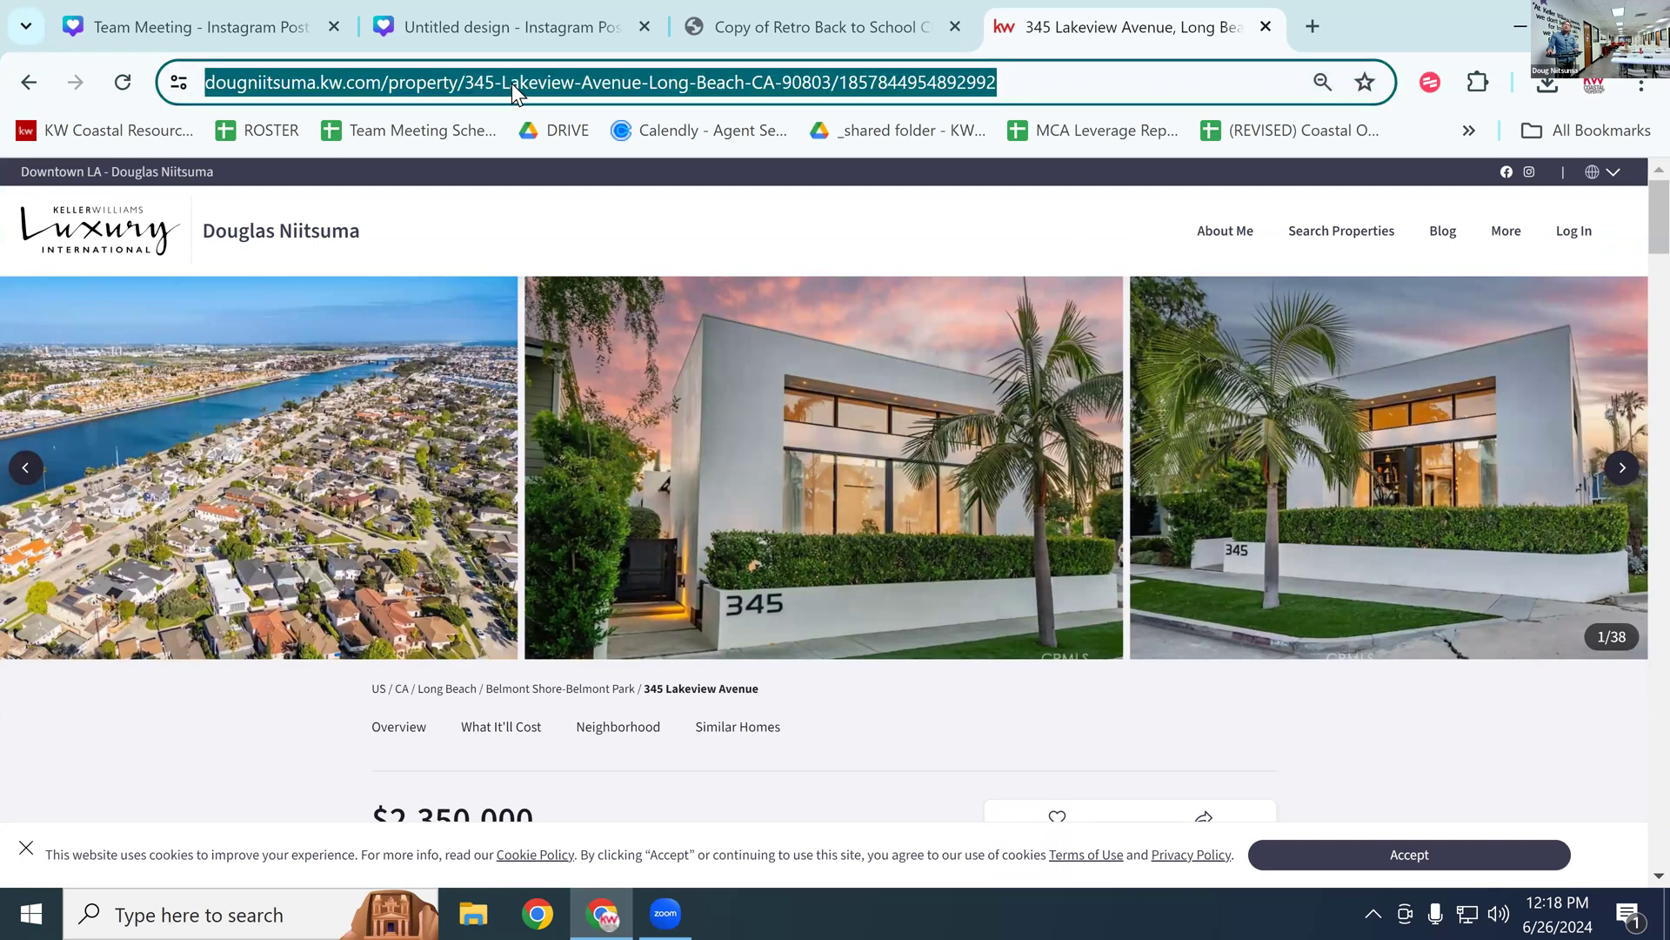
pyautogui.click(1040, 80)
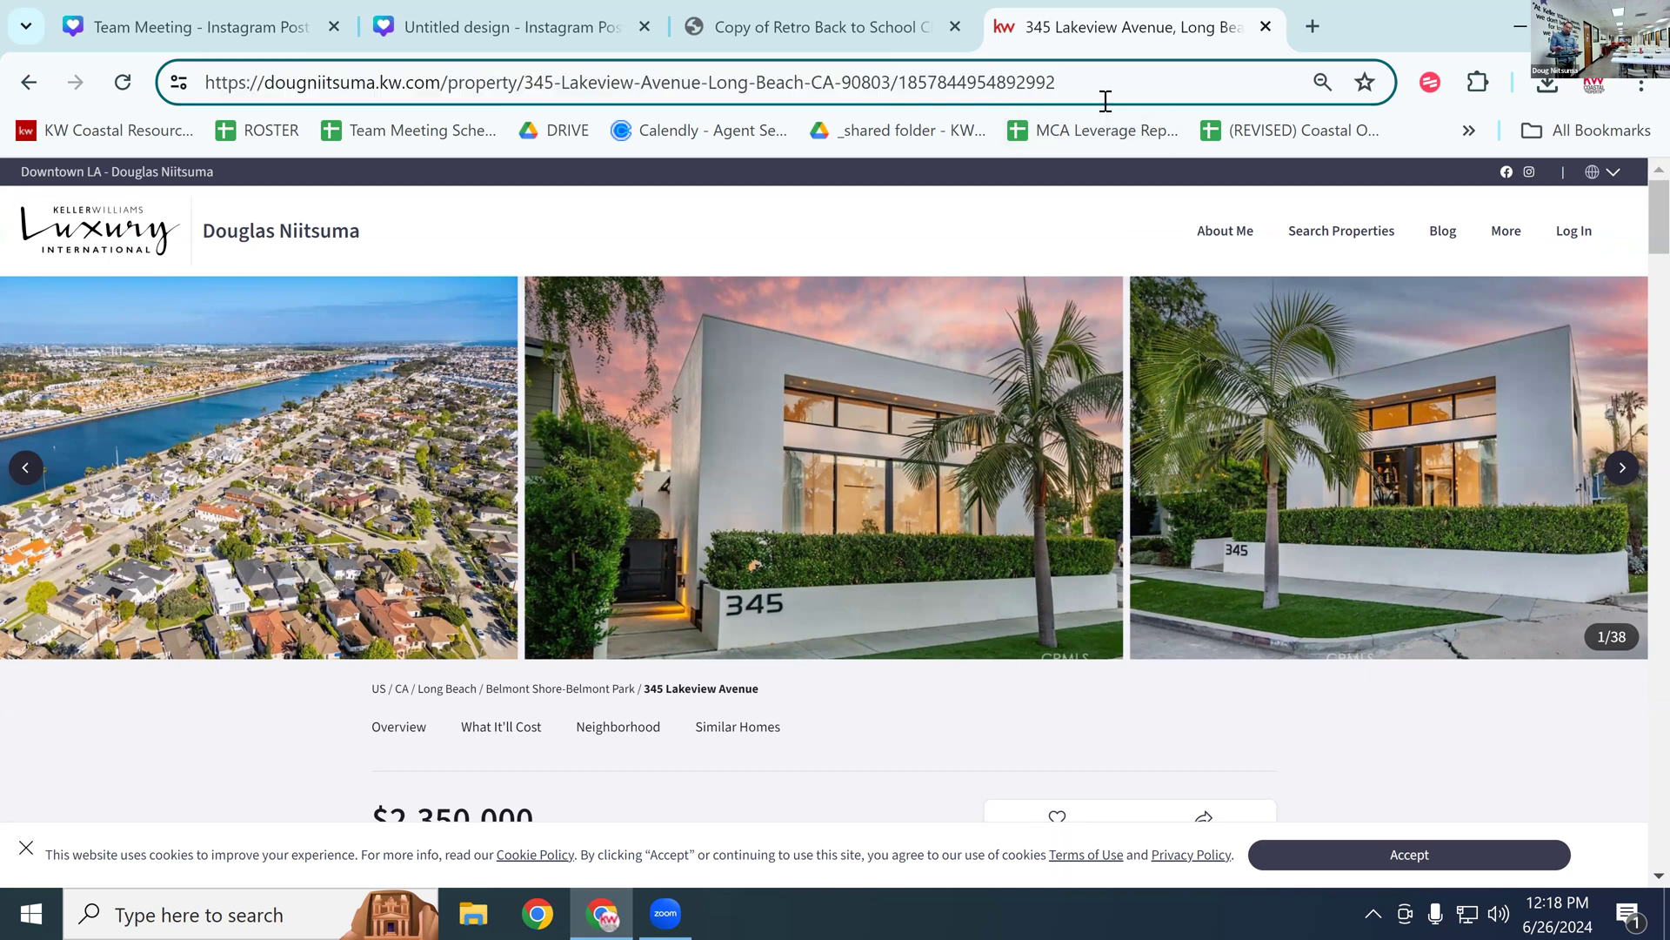
pyautogui.write('/')
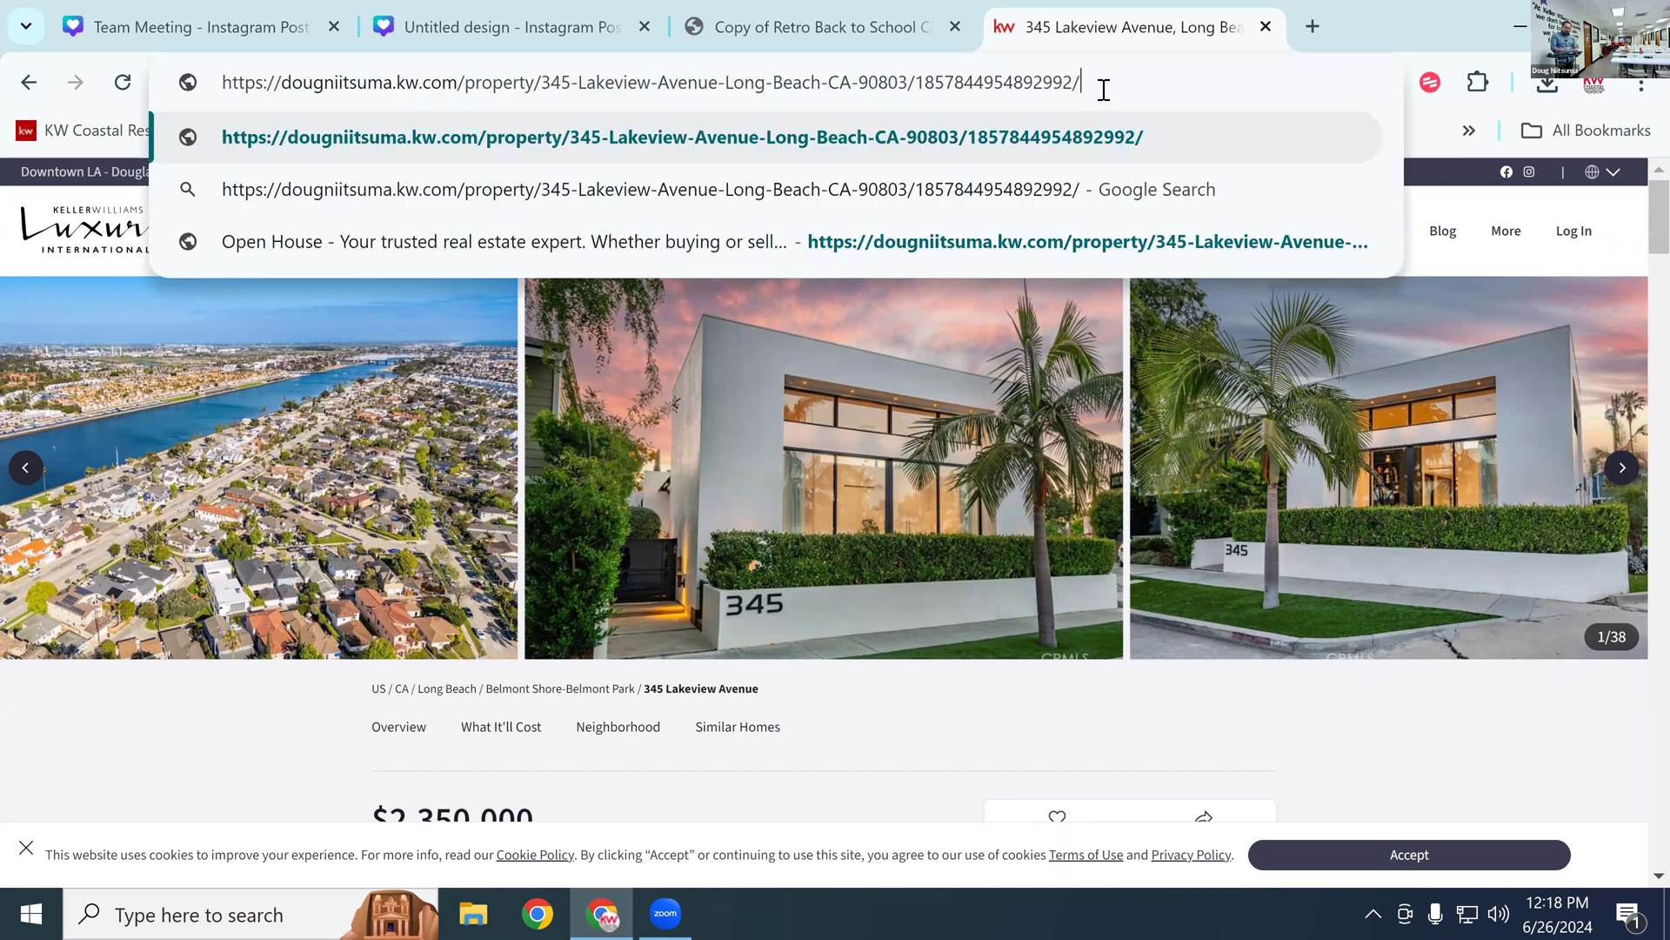
pyautogui.write('openhouse')
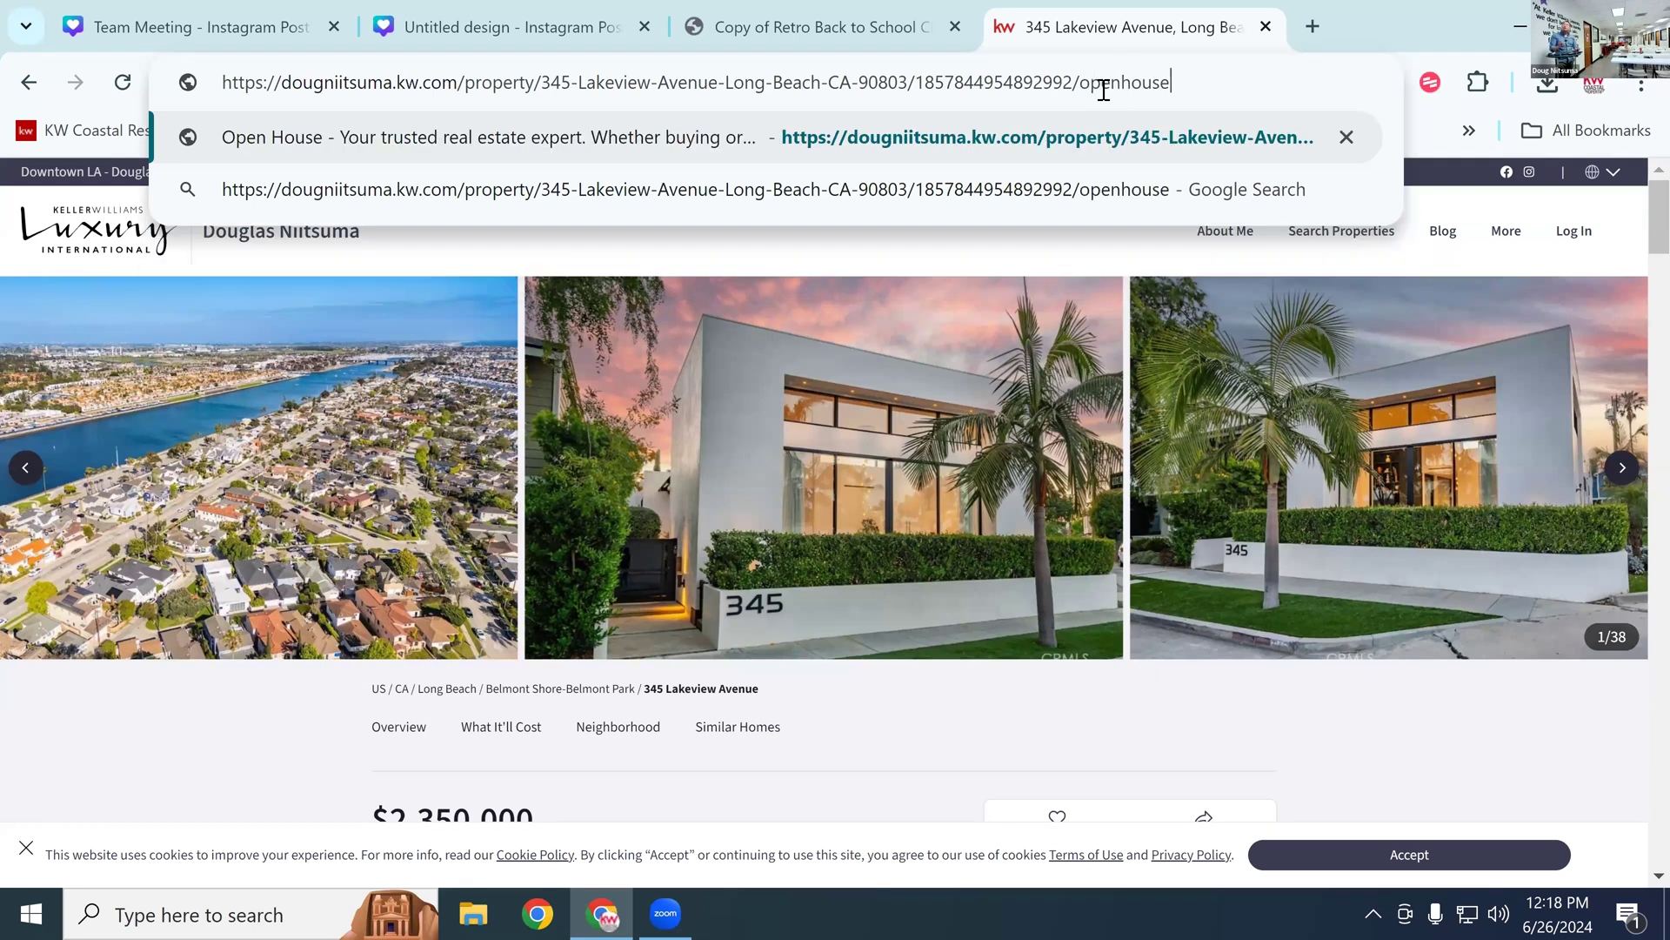
pyautogui.press('Return')
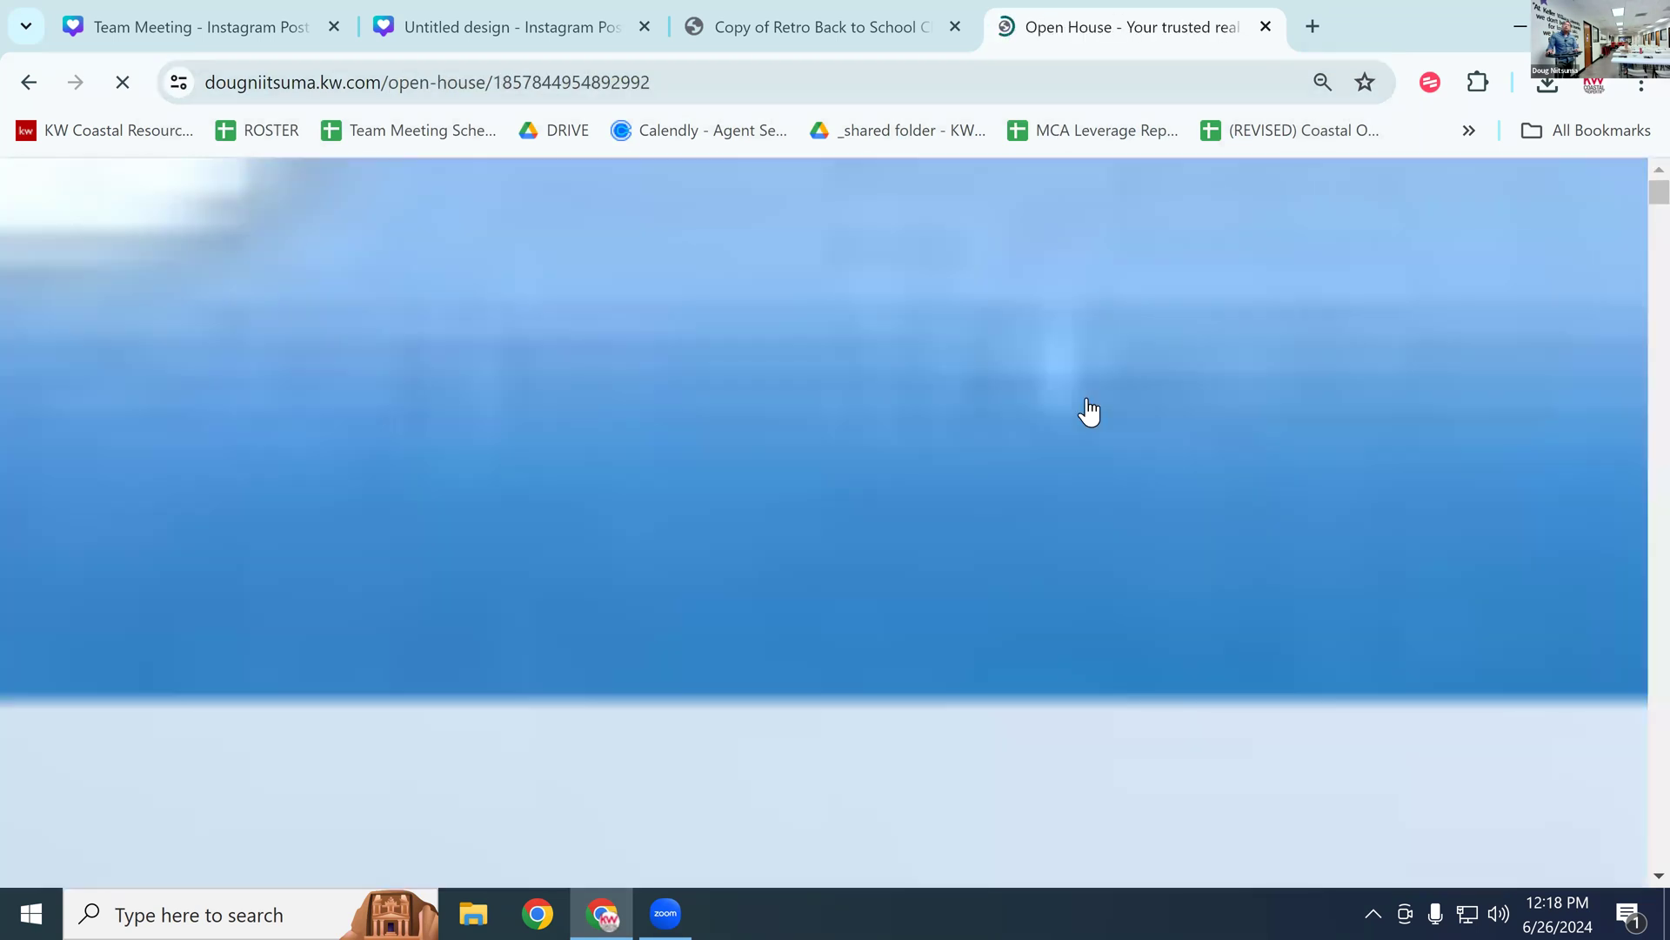
pyautogui.scroll(-2, 1124, 440)
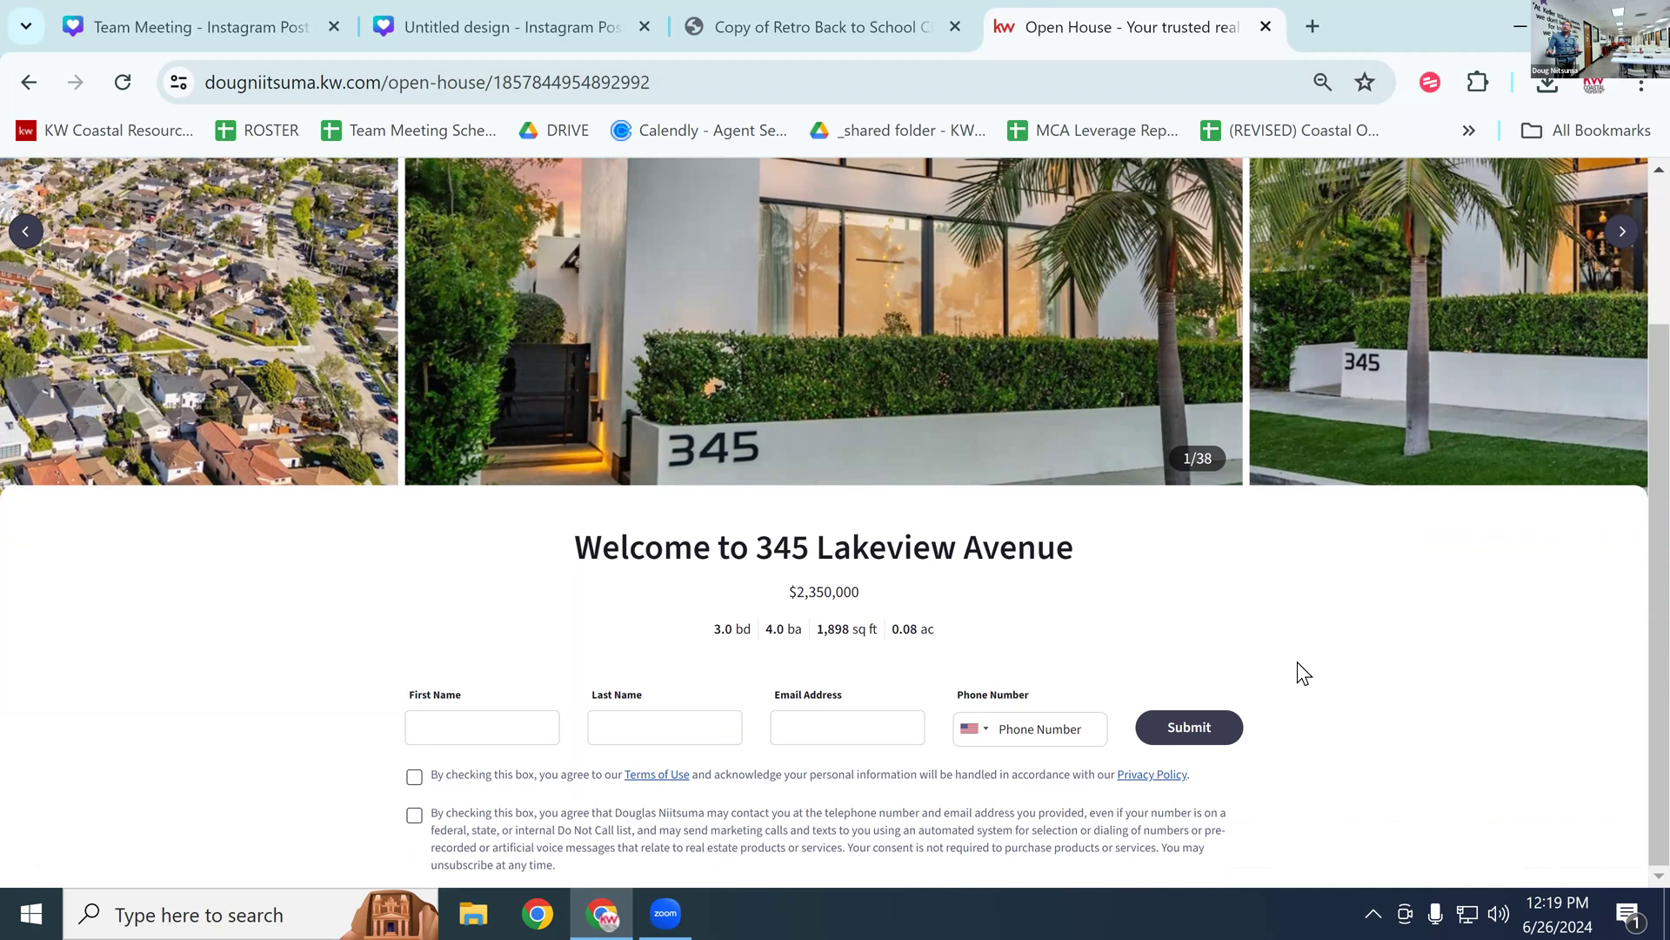
pyautogui.hotkey('ctrl', '-')
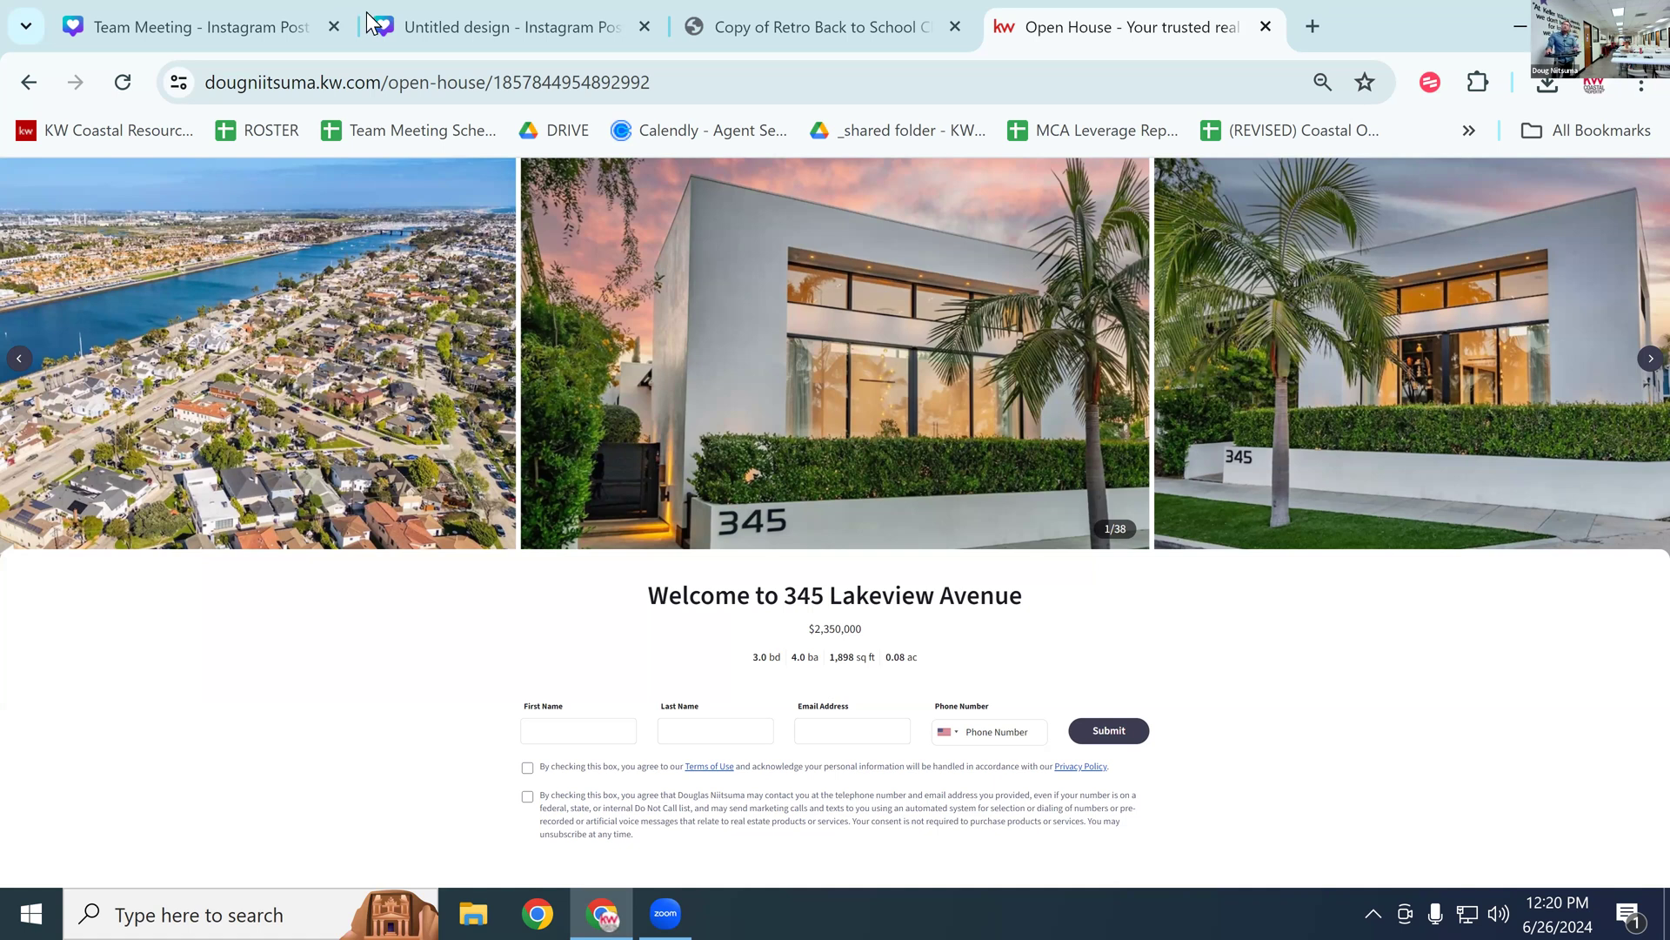
pyautogui.click(833, 68)
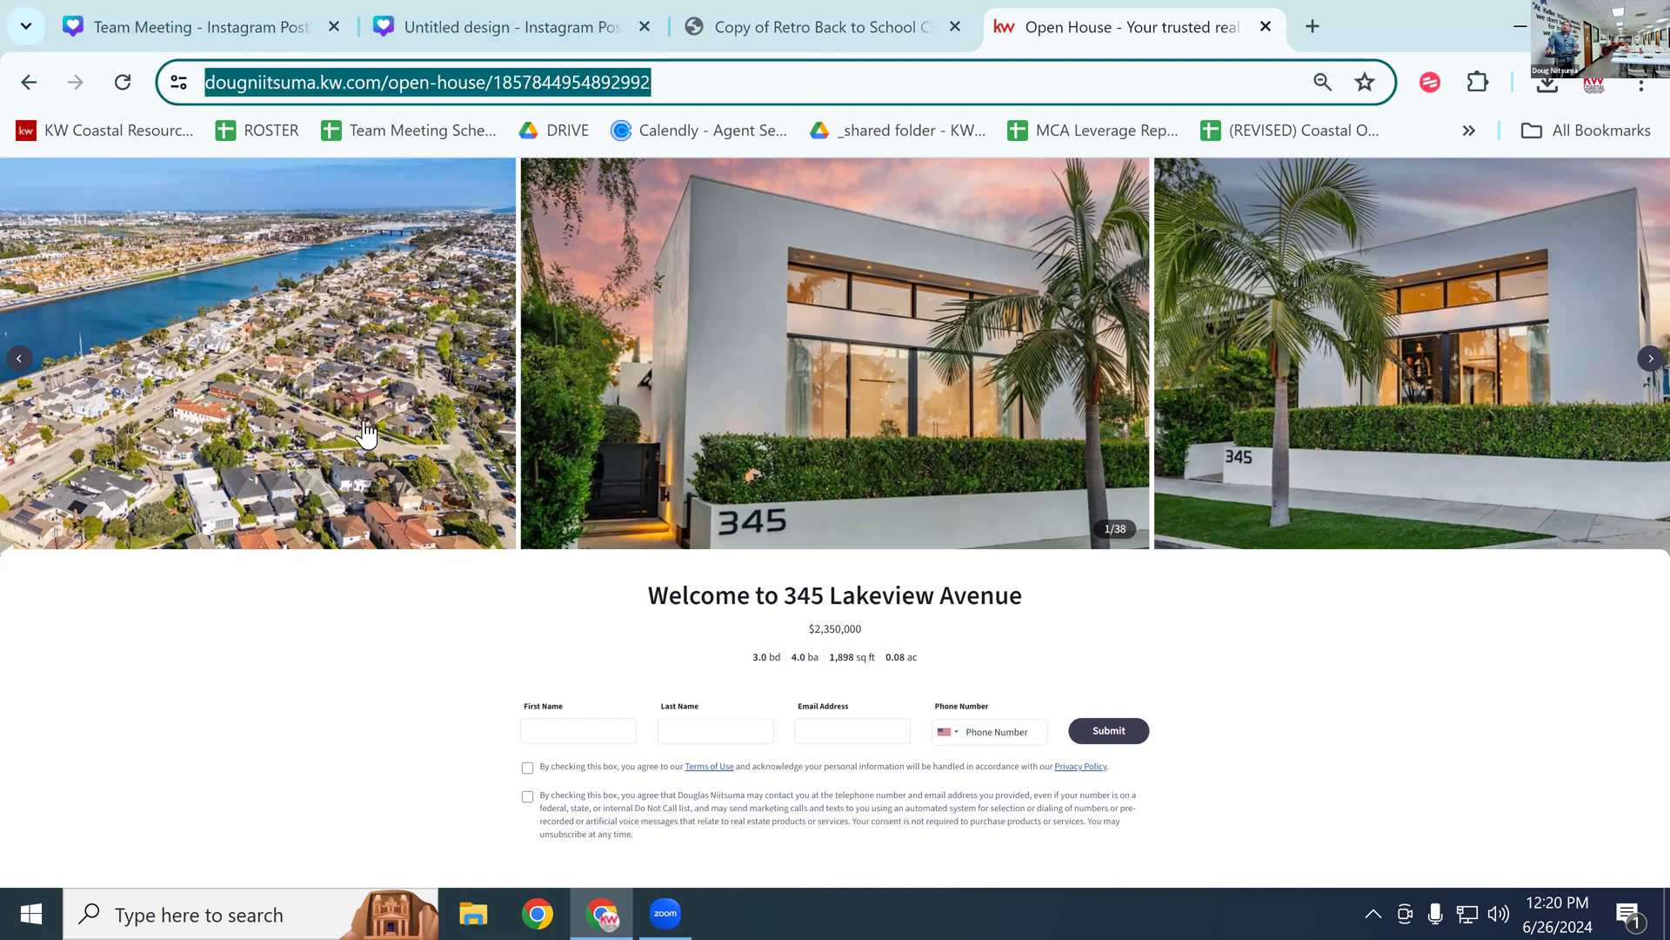
pyautogui.click(29, 81)
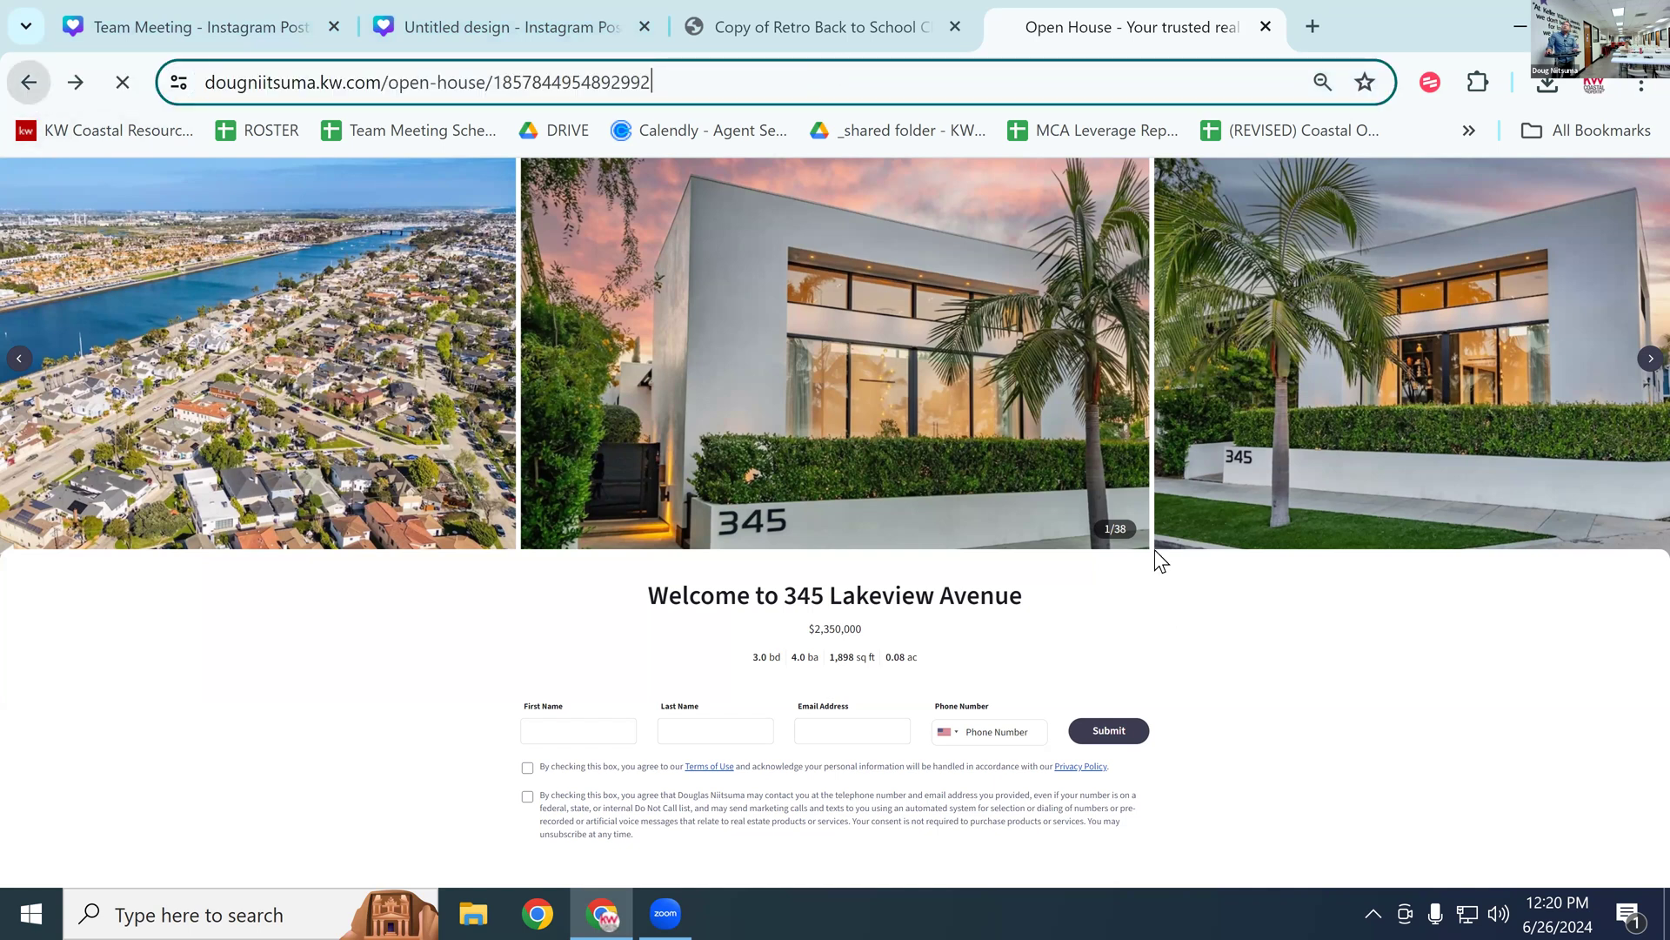
pyautogui.scroll(1, 1091, 563)
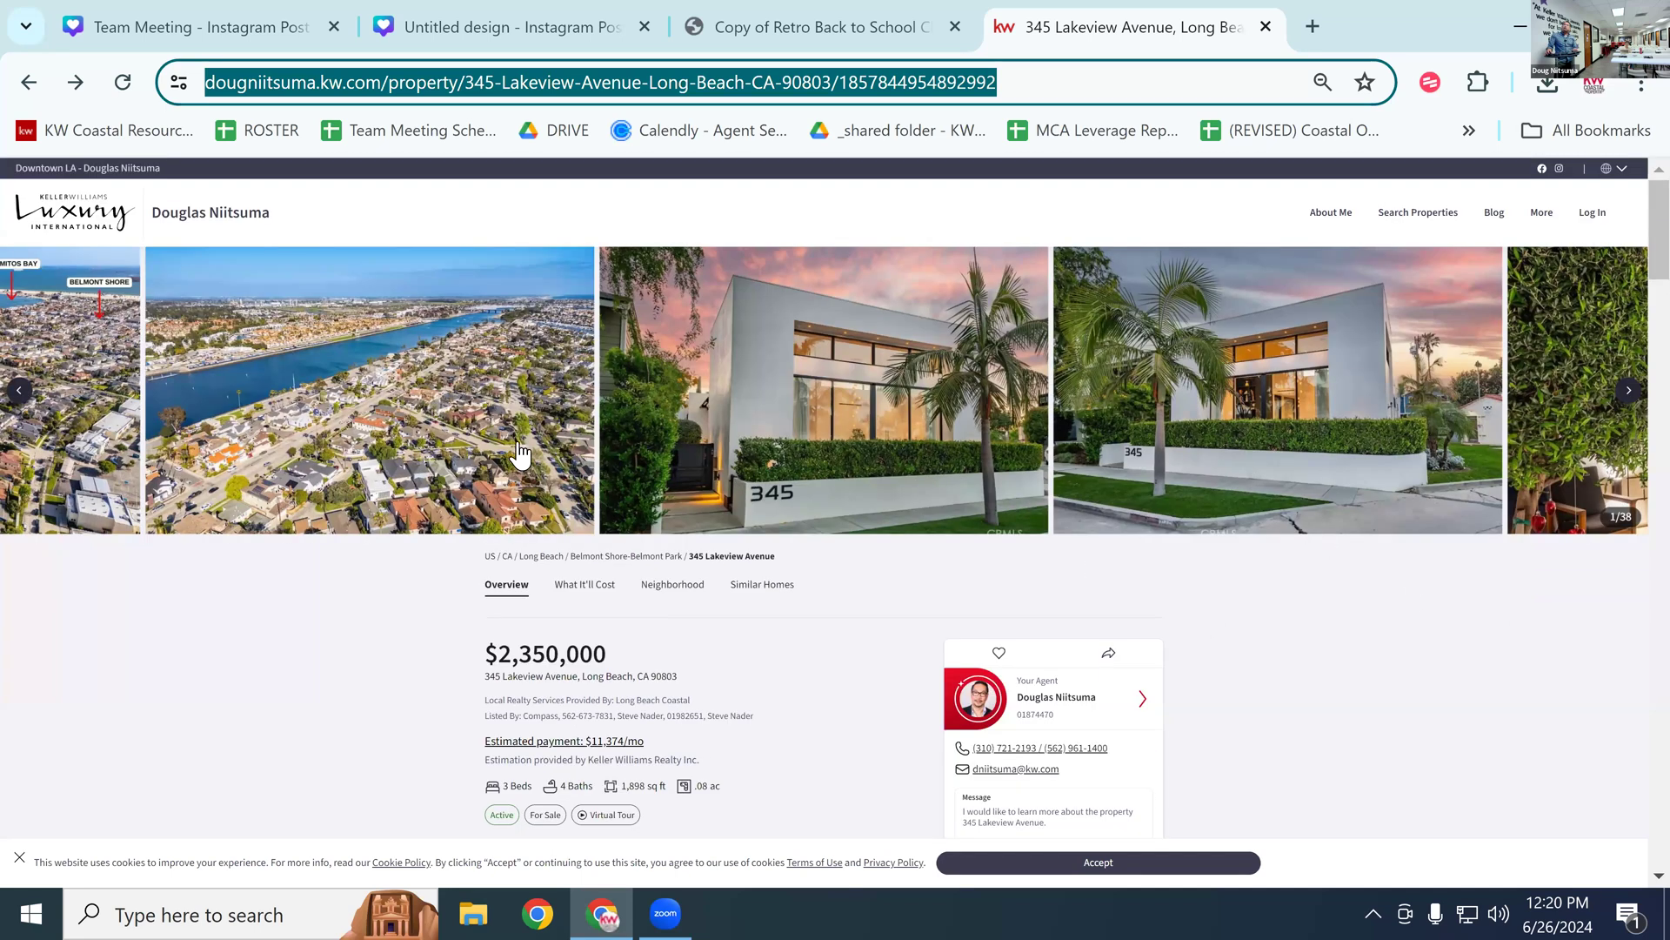
pyautogui.click(754, 370)
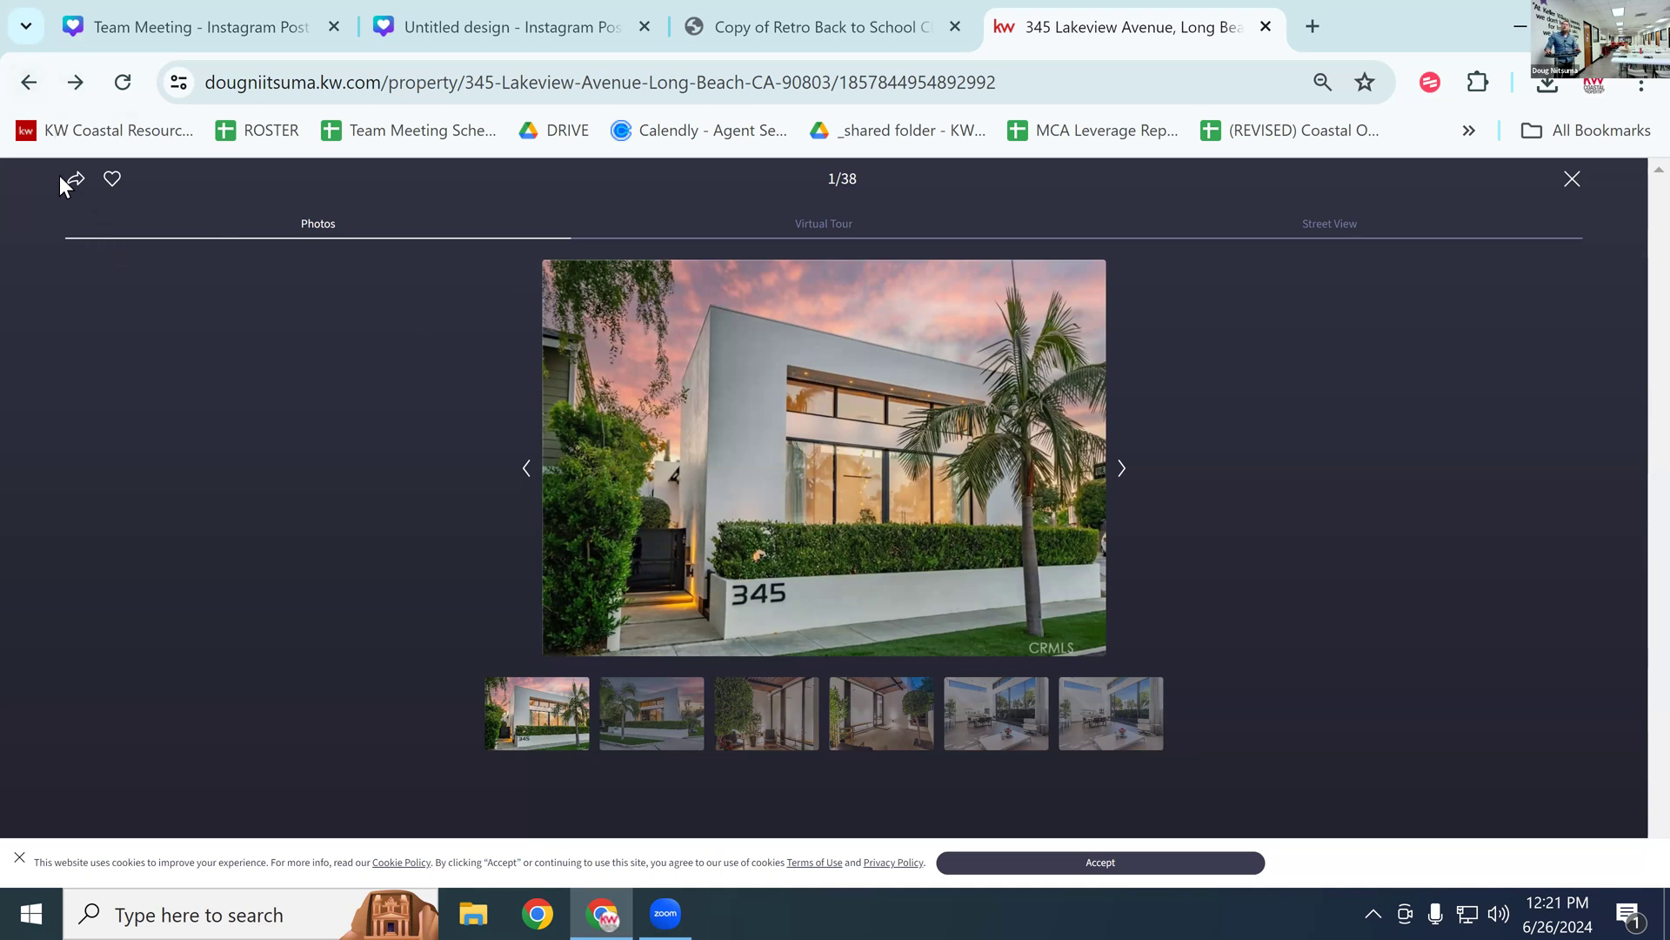
# Step: Move between the search and the listing gallery, and accept the site's cookie notice
pyautogui.click(28, 82)
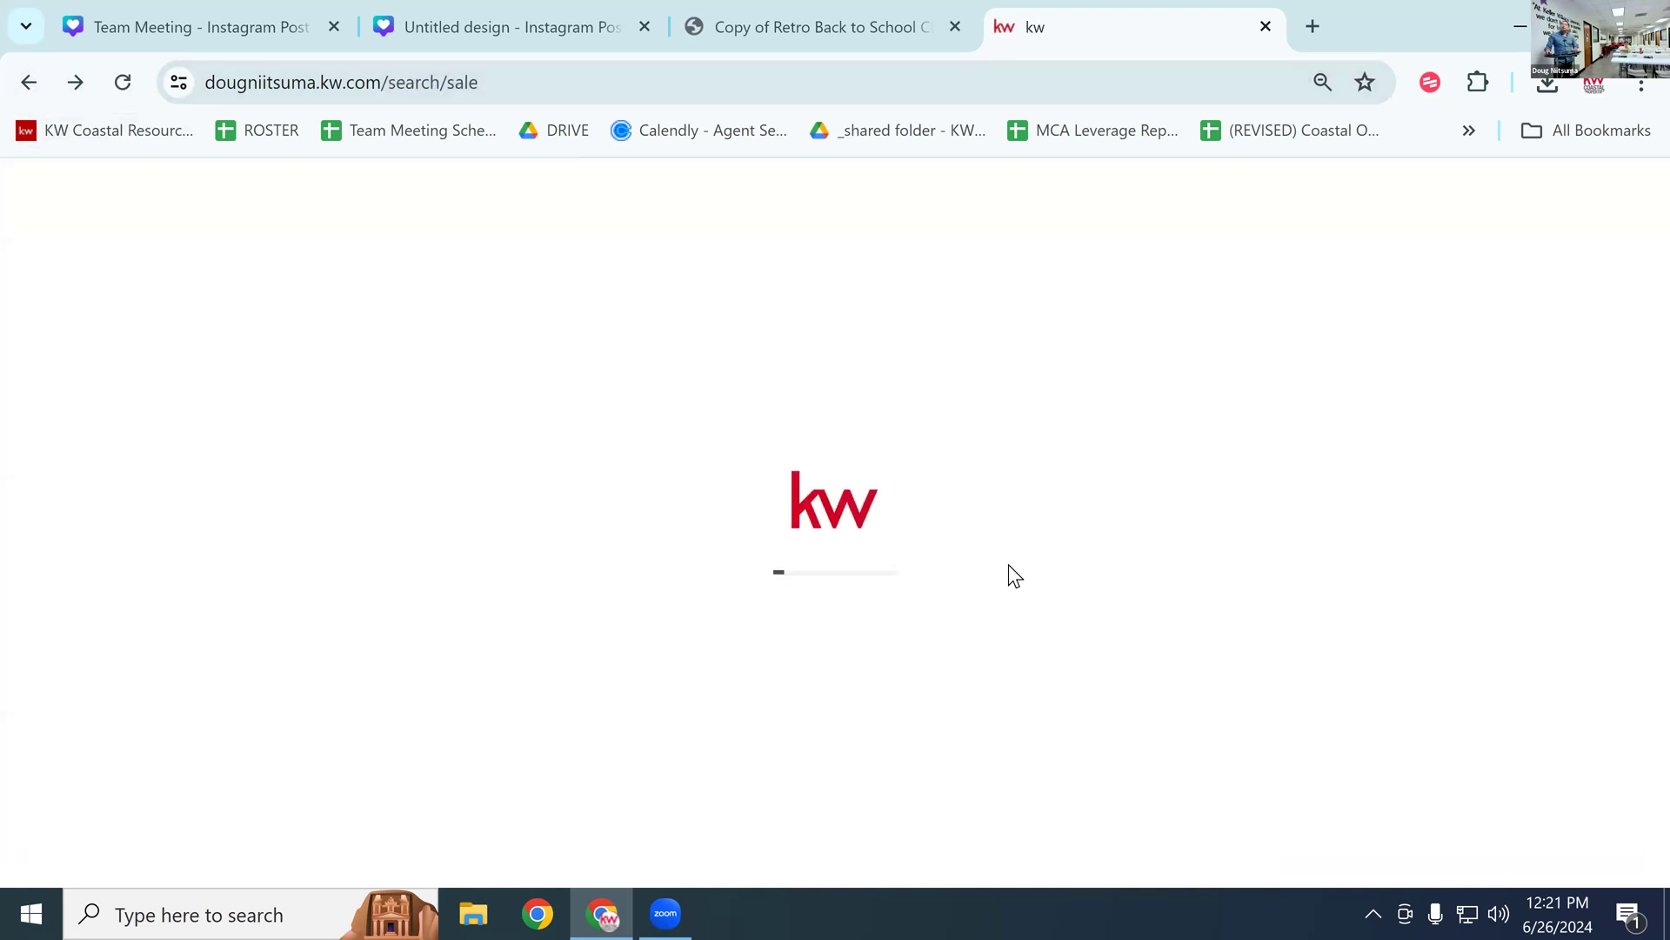
pyautogui.click(74, 85)
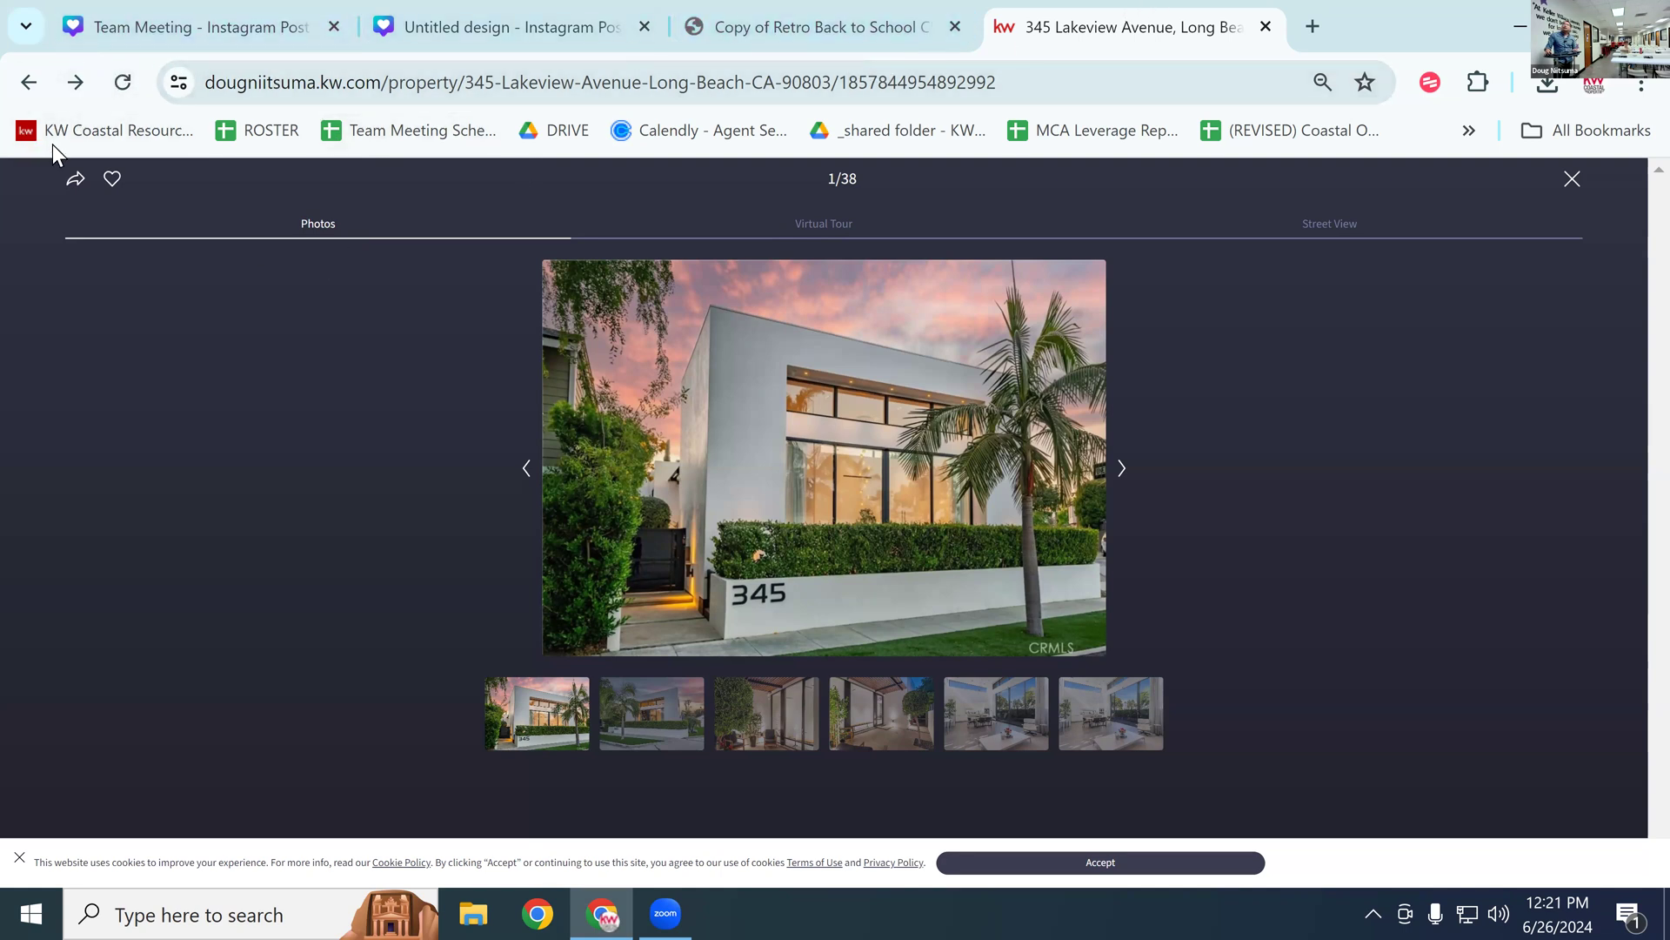
pyautogui.click(28, 82)
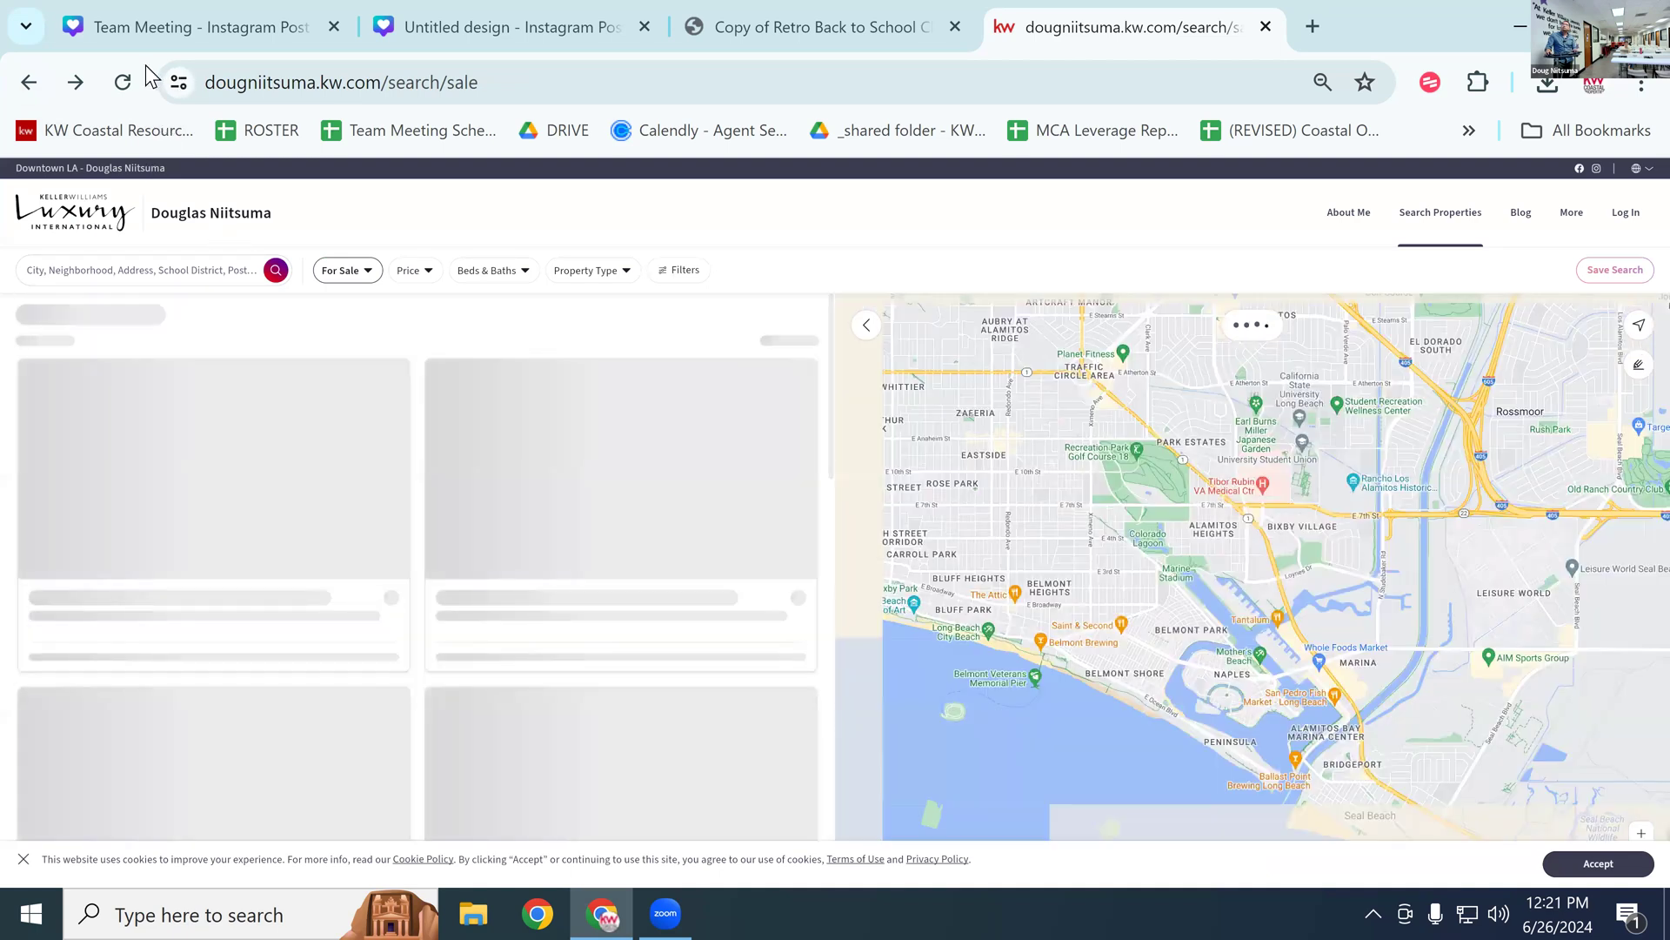
pyautogui.click(35, 86)
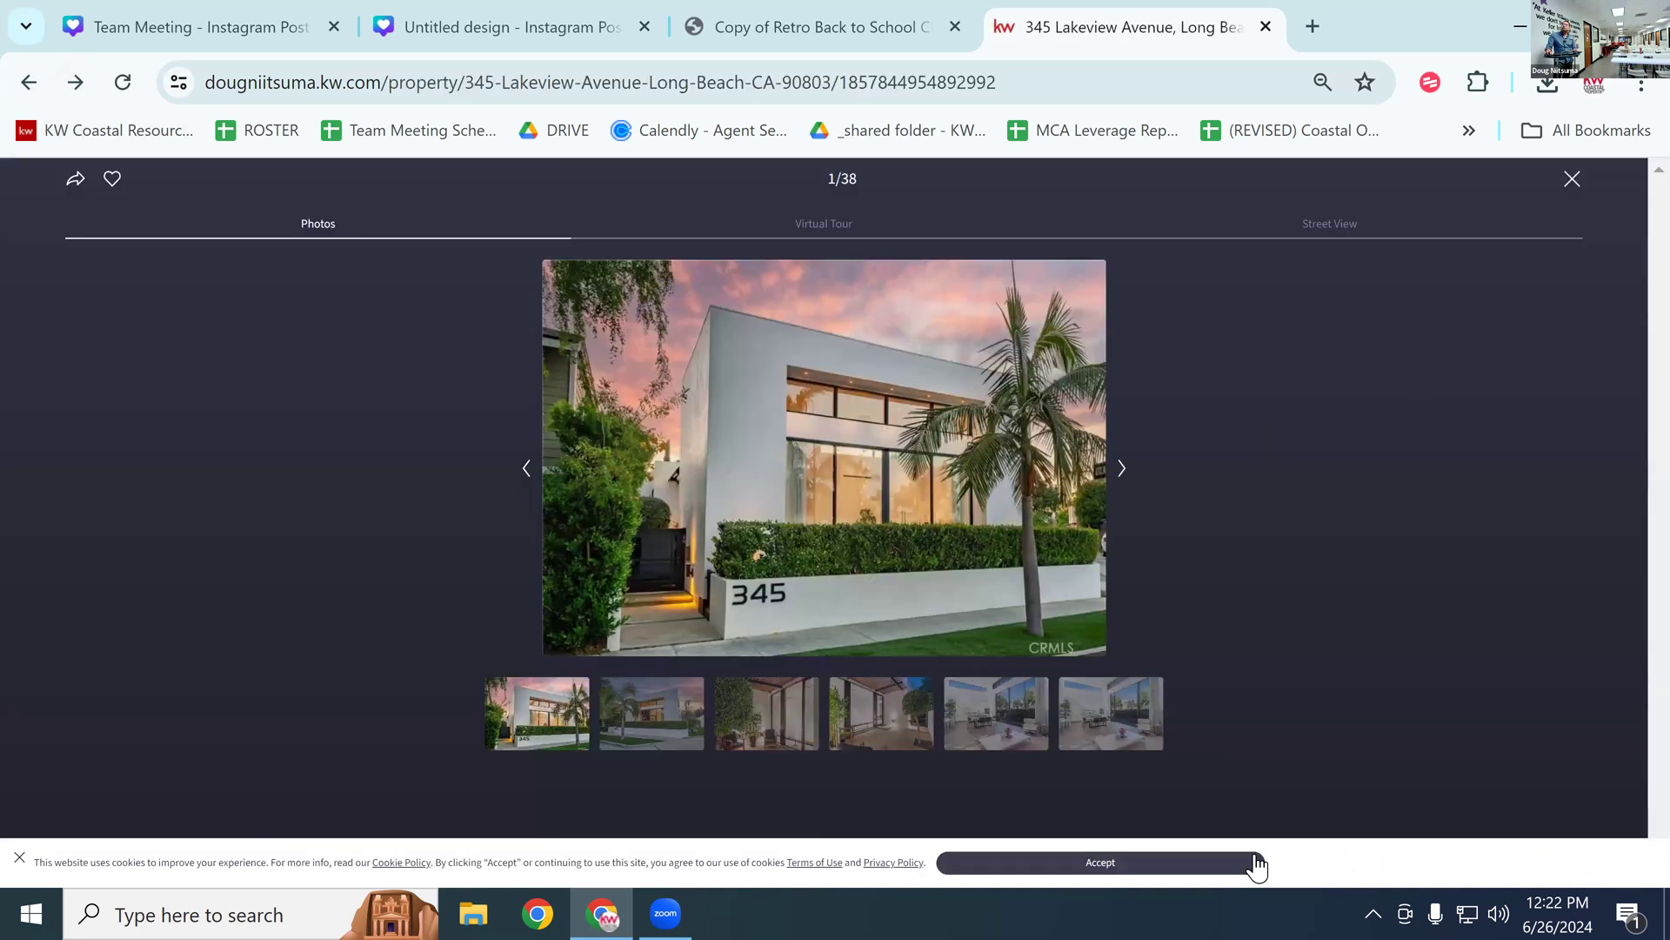
pyautogui.click(1253, 862)
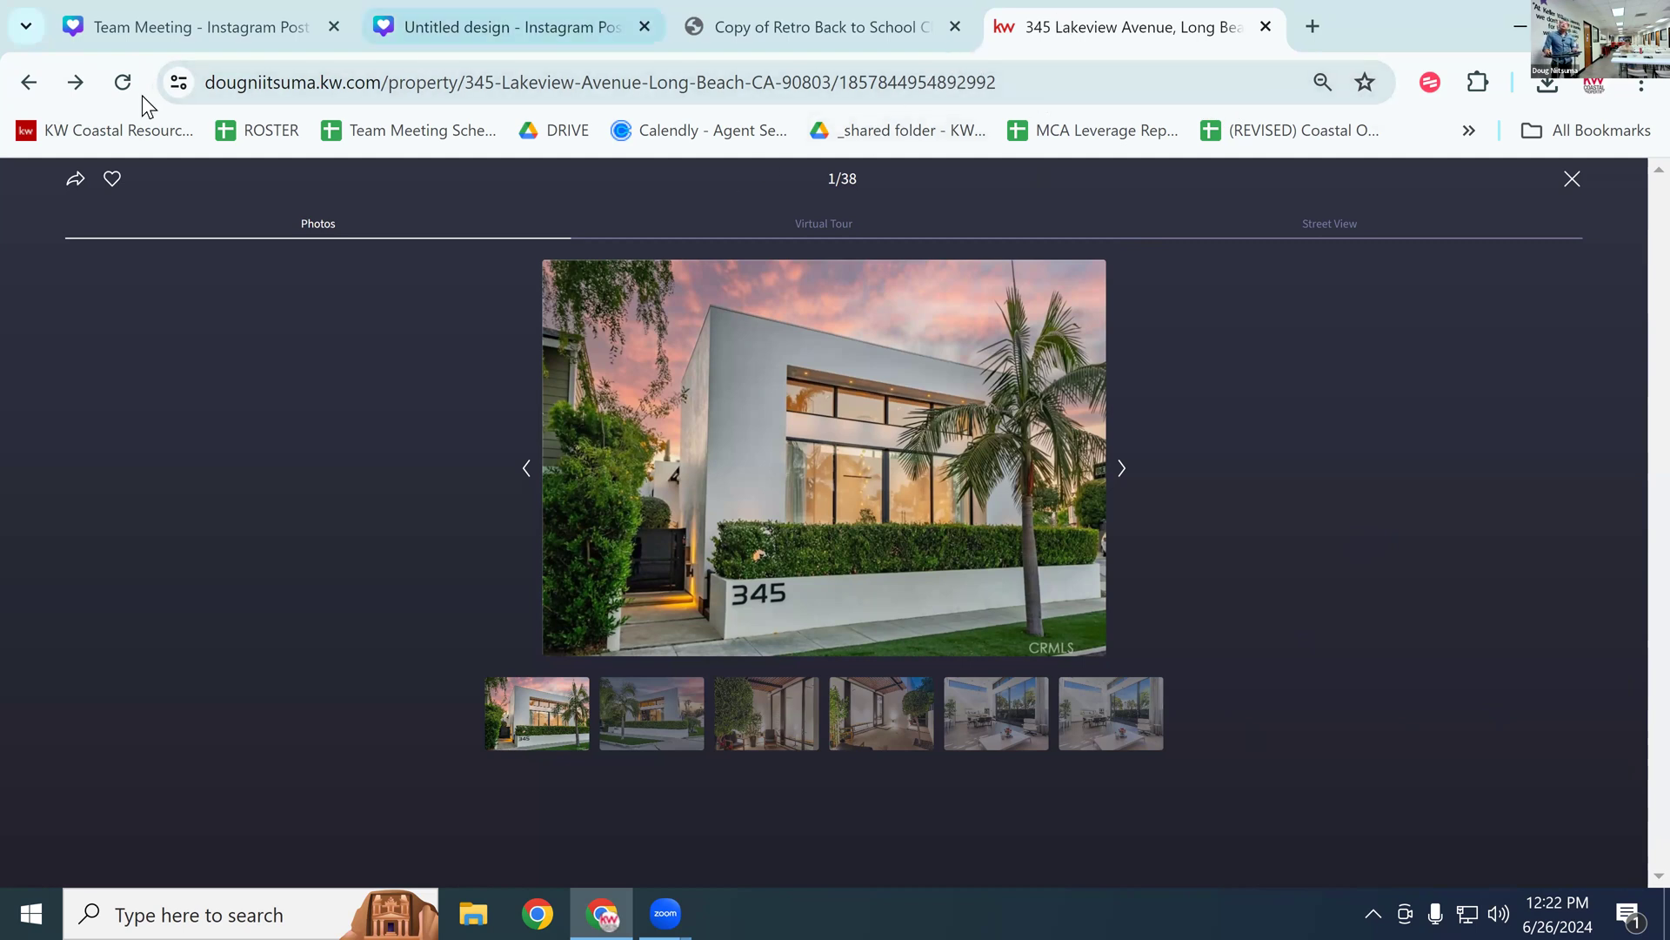
pyautogui.click(29, 82)
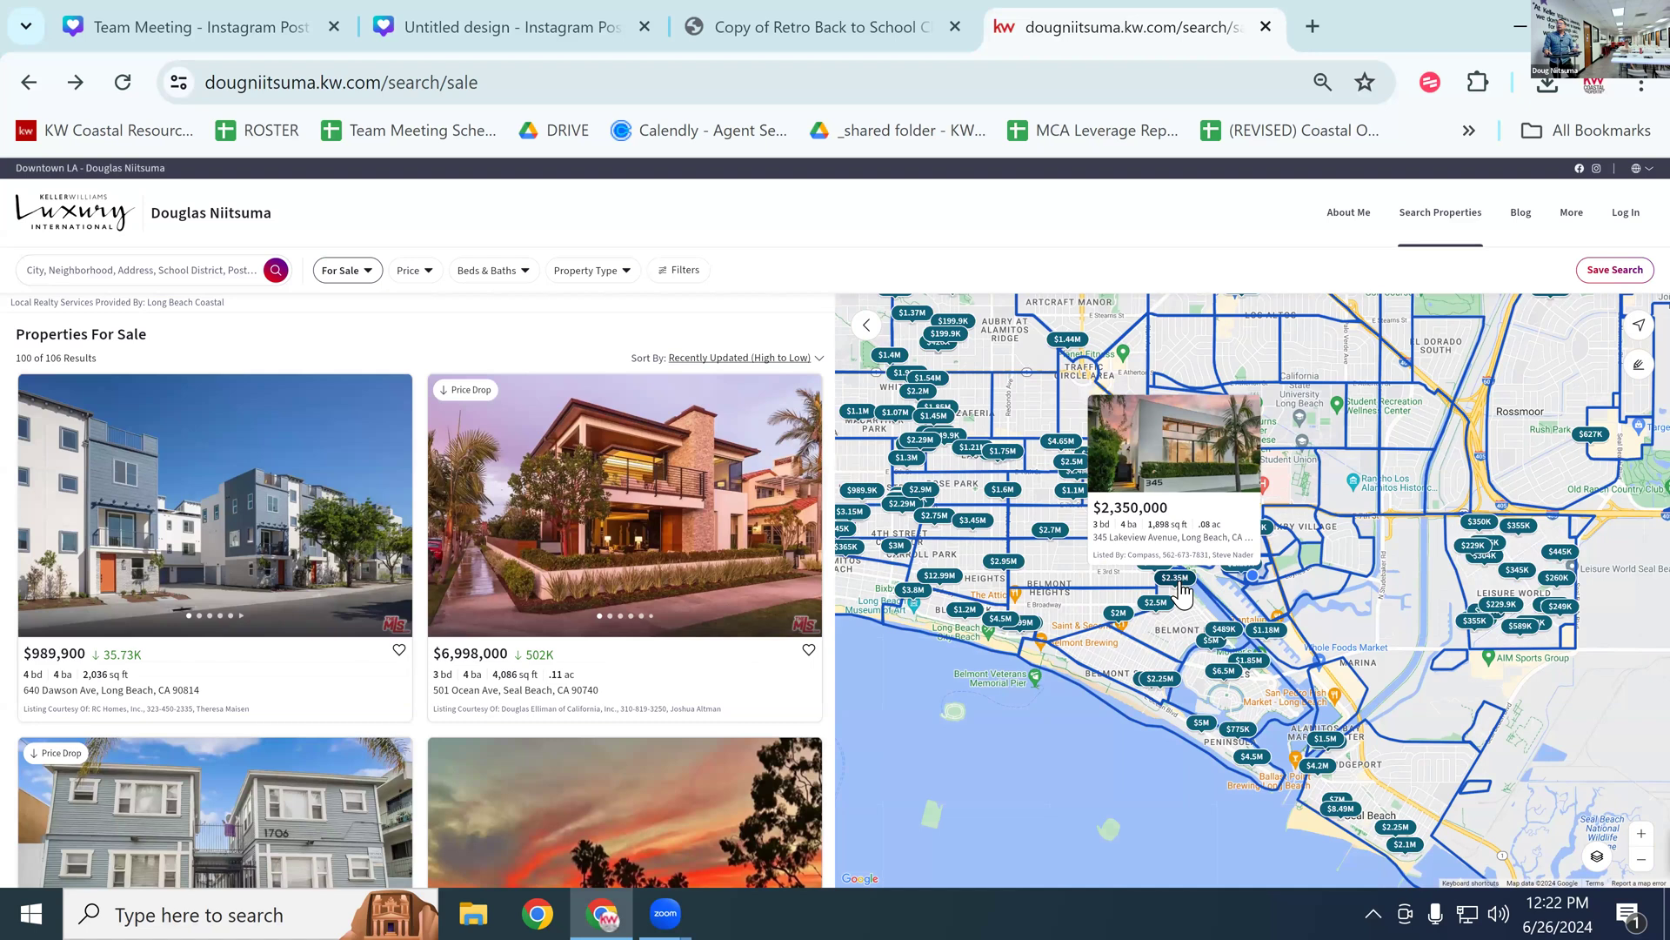
pyautogui.click(1181, 585)
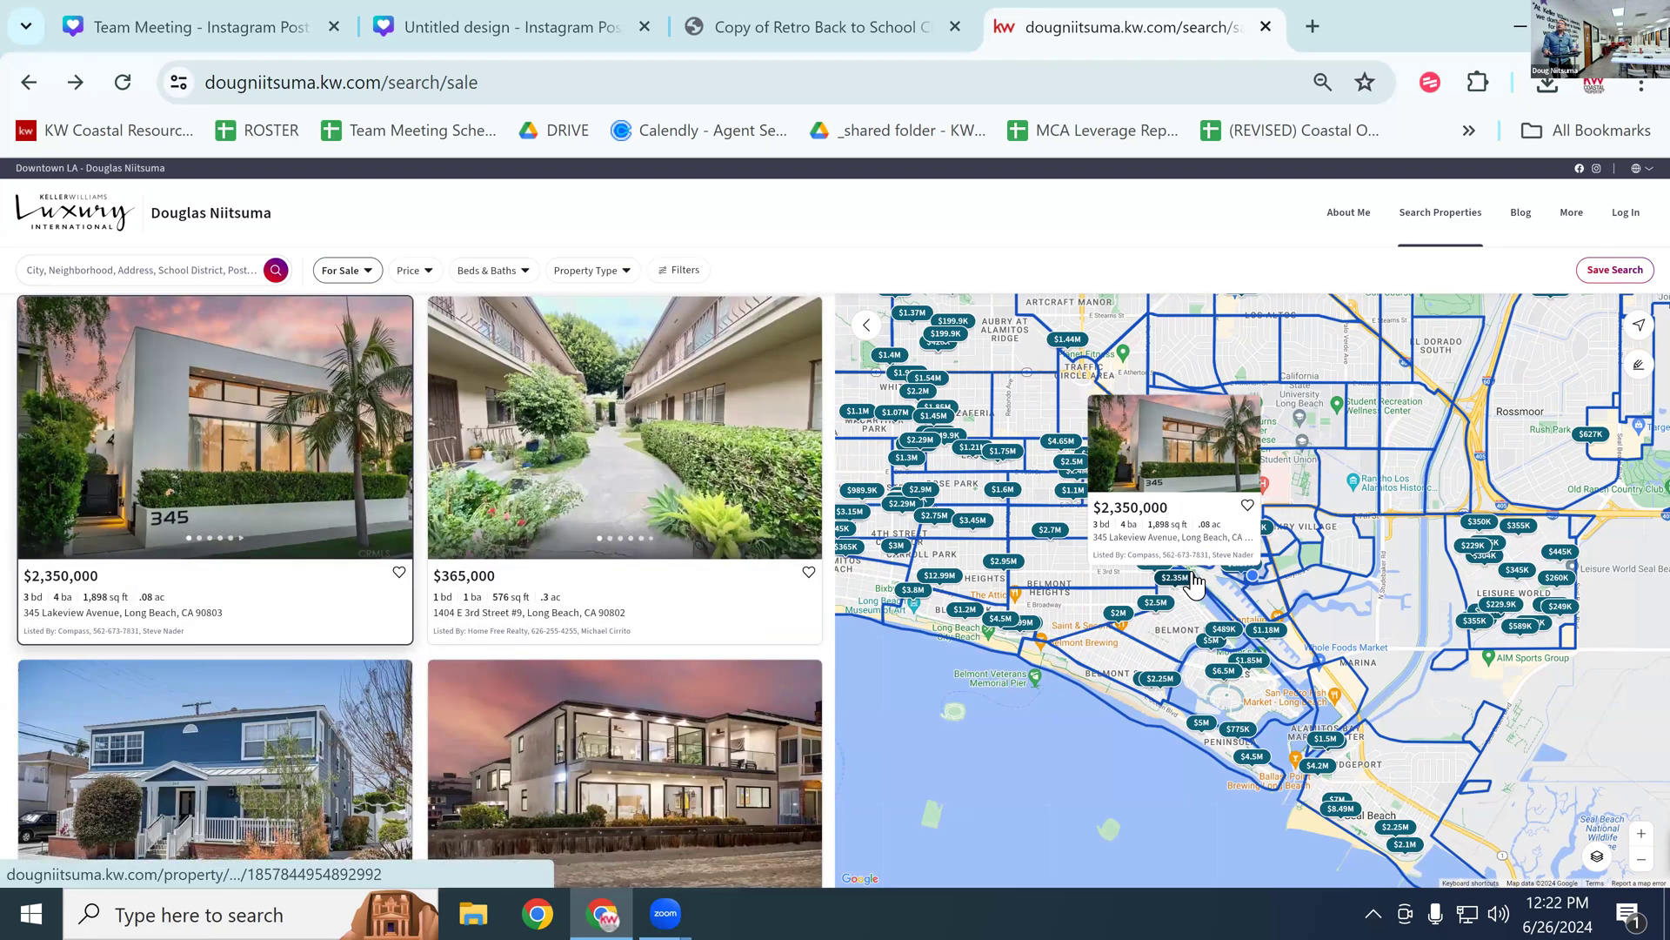
pyautogui.click(1147, 481)
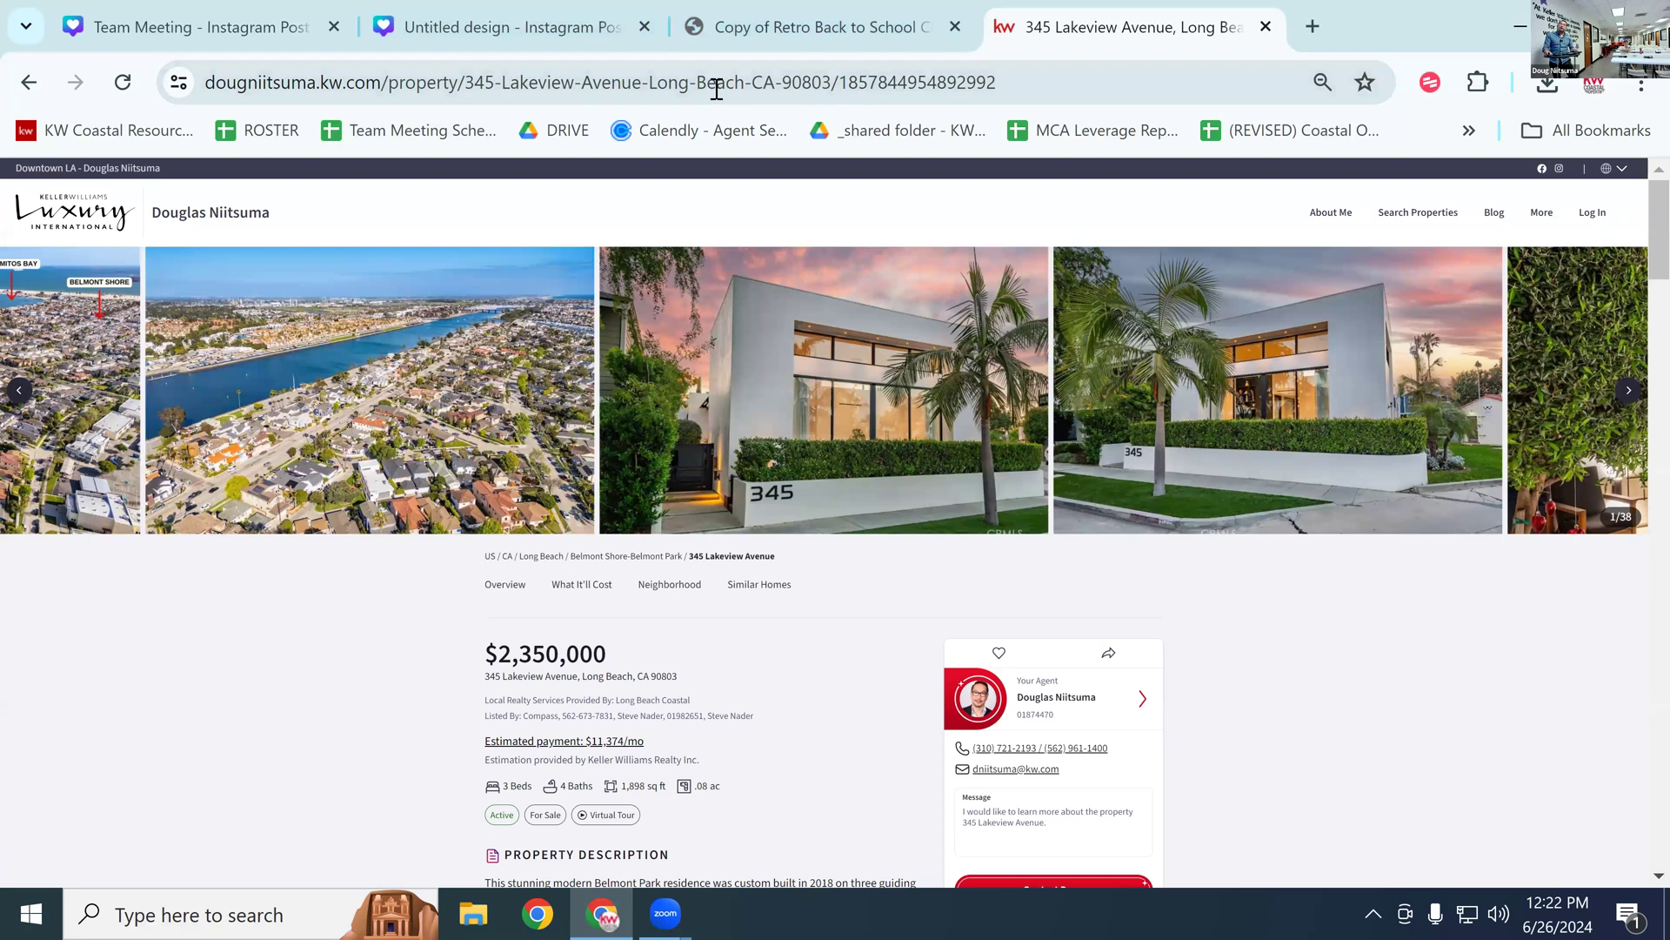
# Step: From the Canva home page, create a blank 5.5 × 8.5 in Real Estate Flyer design
pyautogui.click(490, 27)
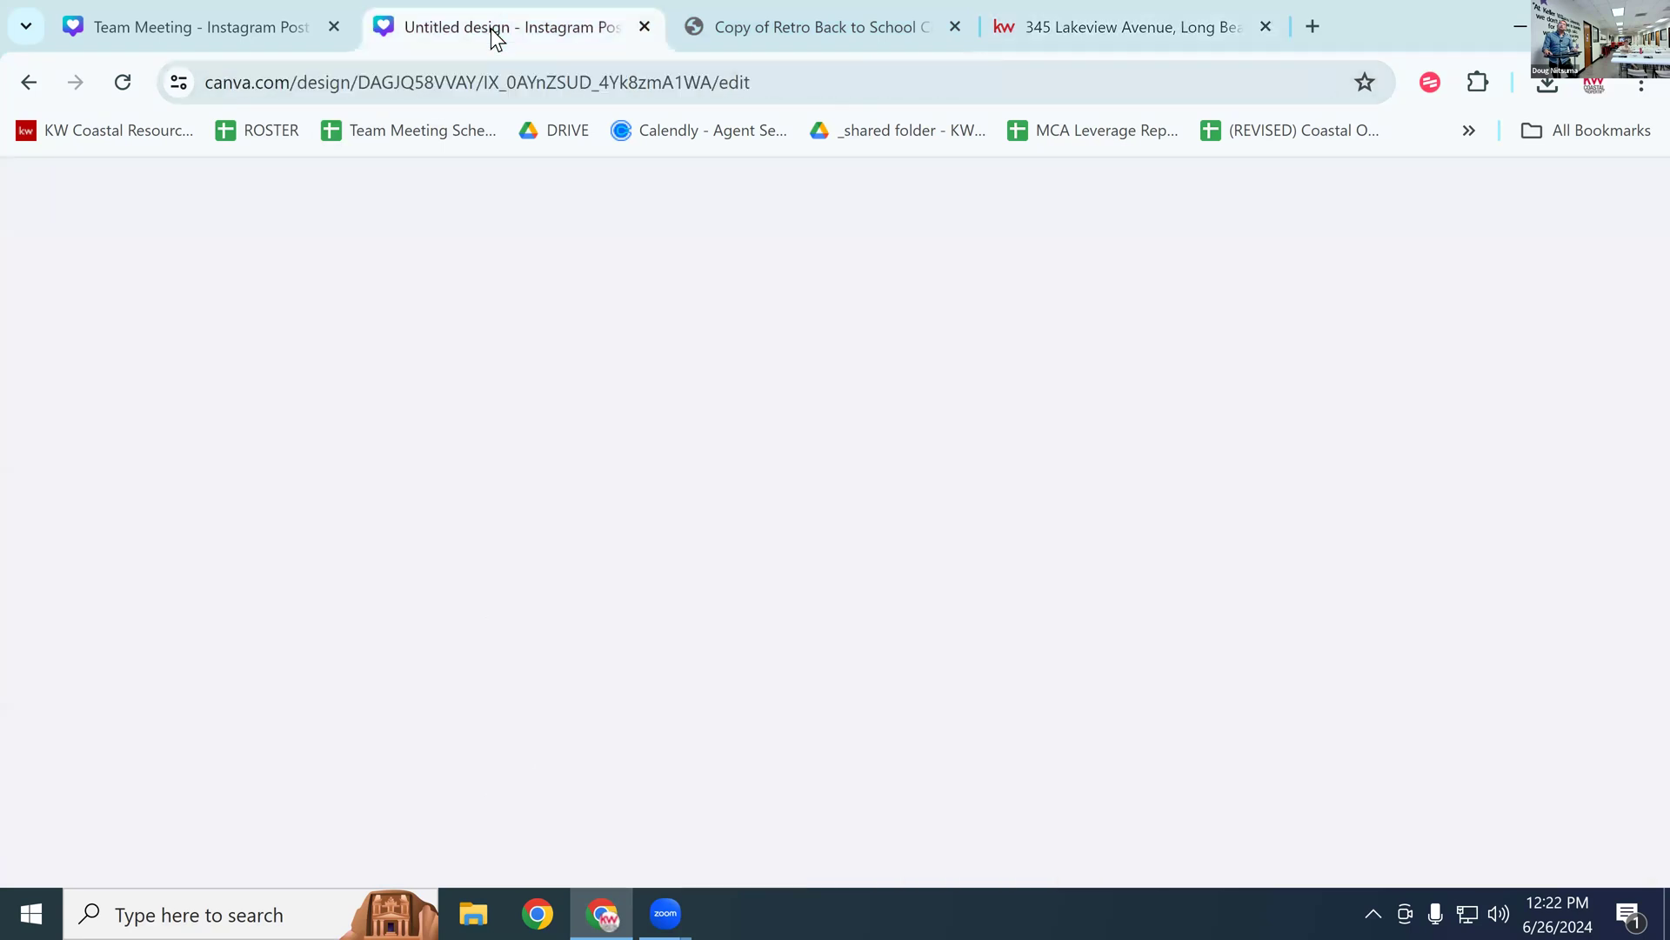
pyautogui.click(195, 17)
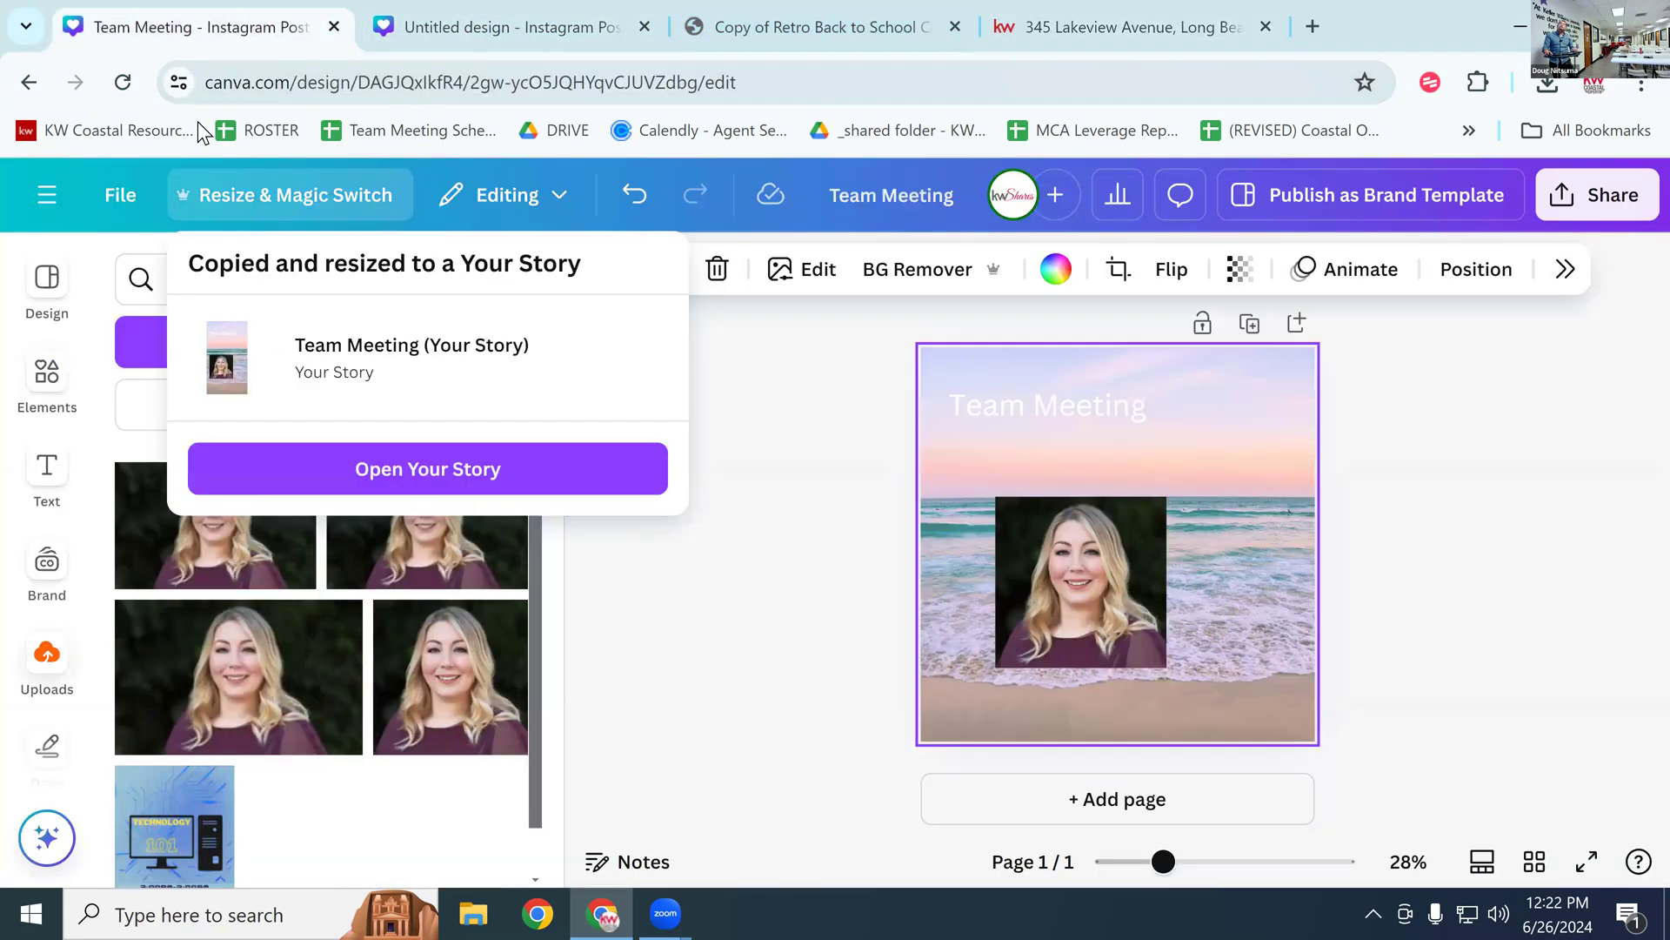
pyautogui.click(47, 194)
pyautogui.click(59, 235)
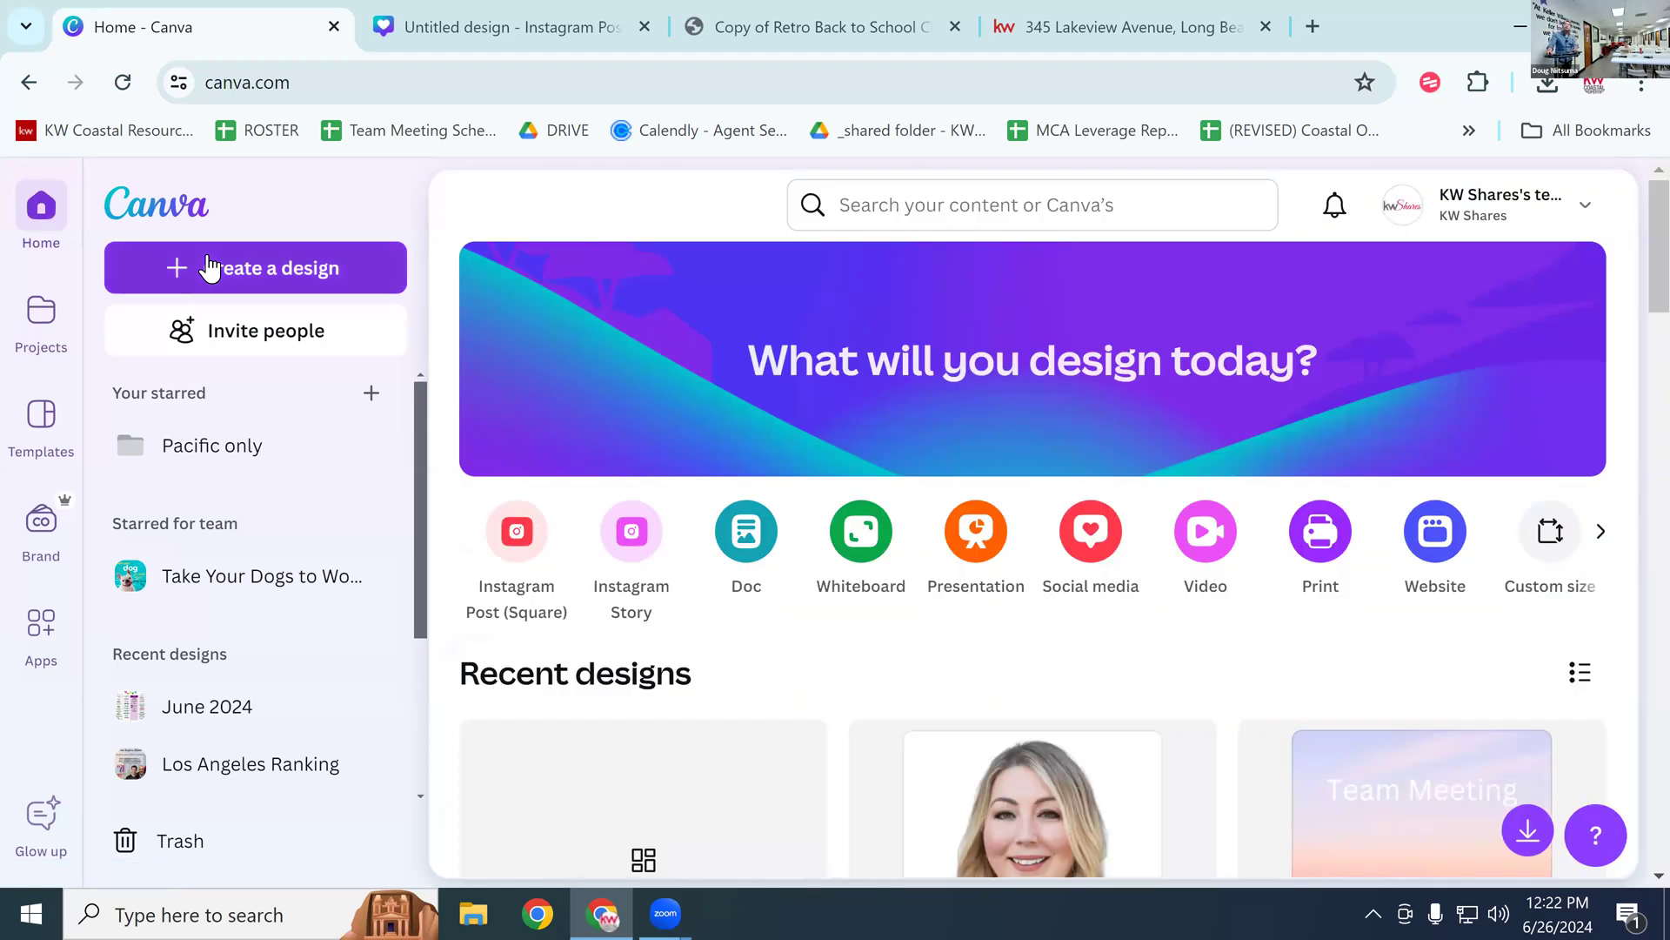
pyautogui.click(209, 266)
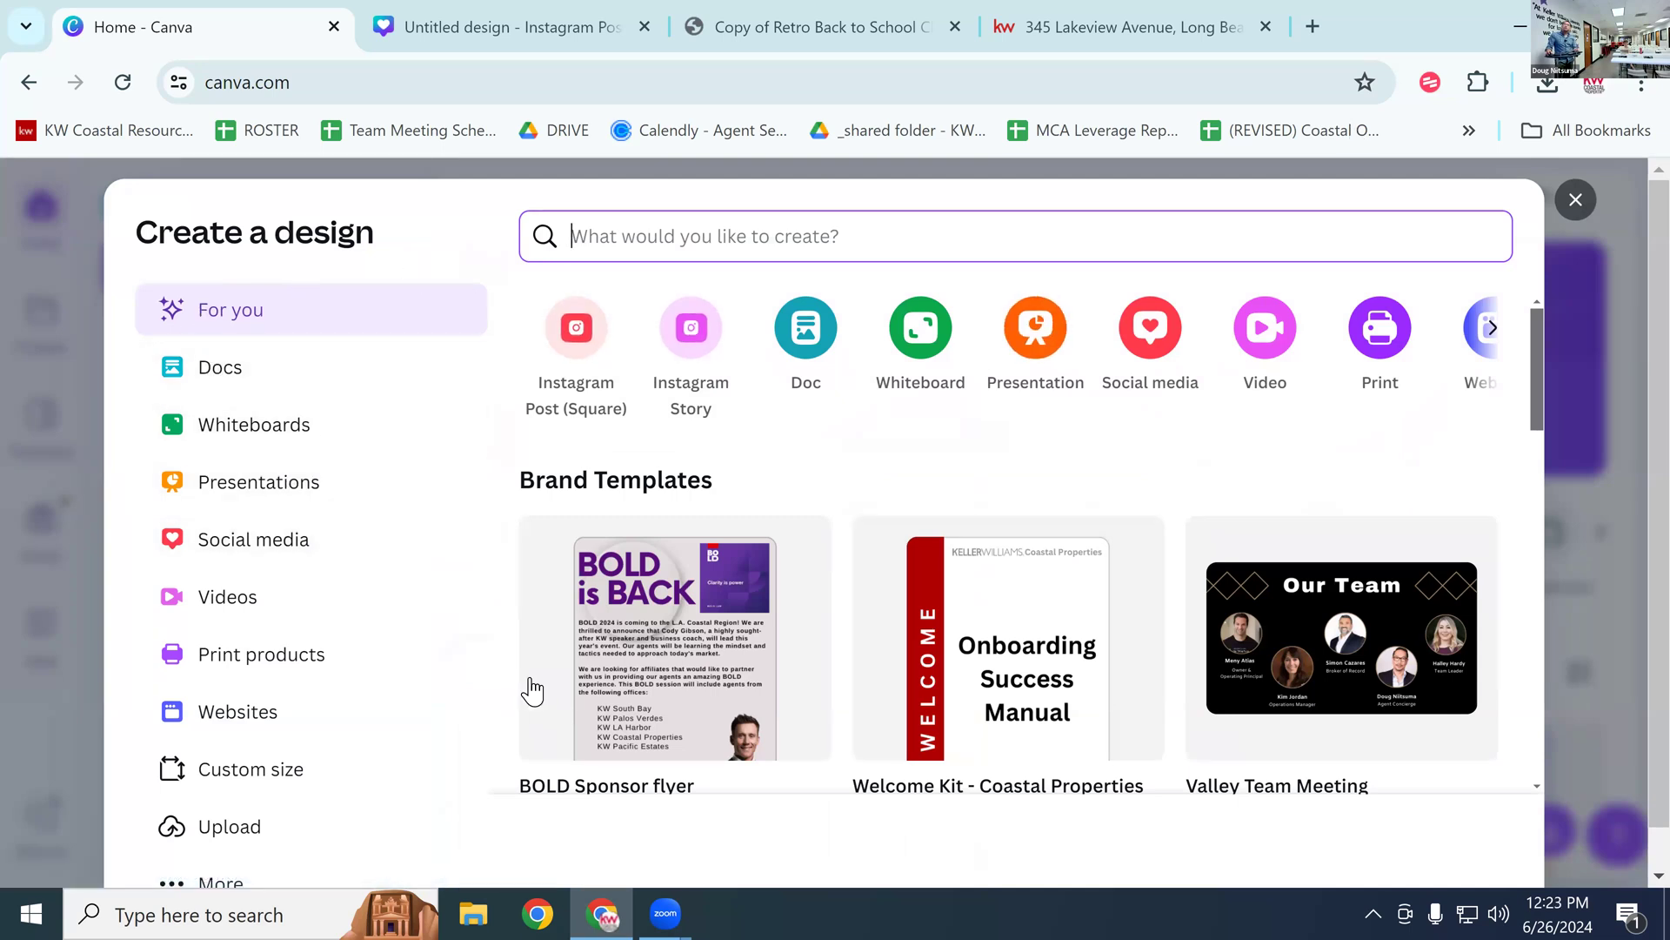
pyautogui.scroll(-2, 425, 640)
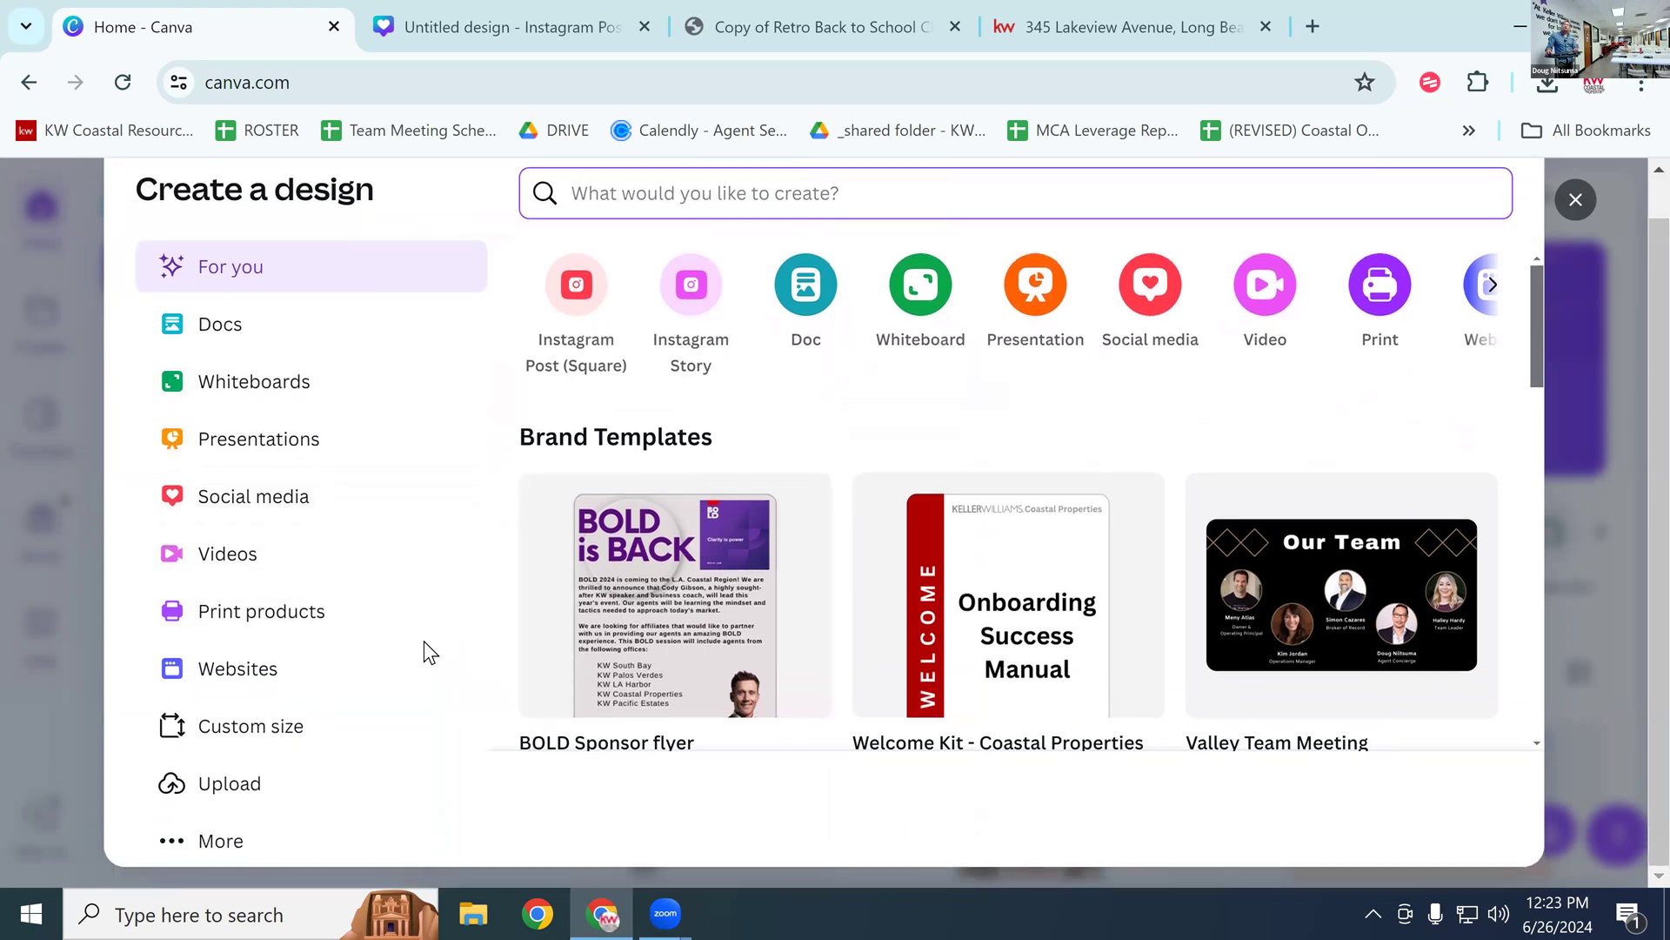
pyautogui.scroll(1, 560, 483)
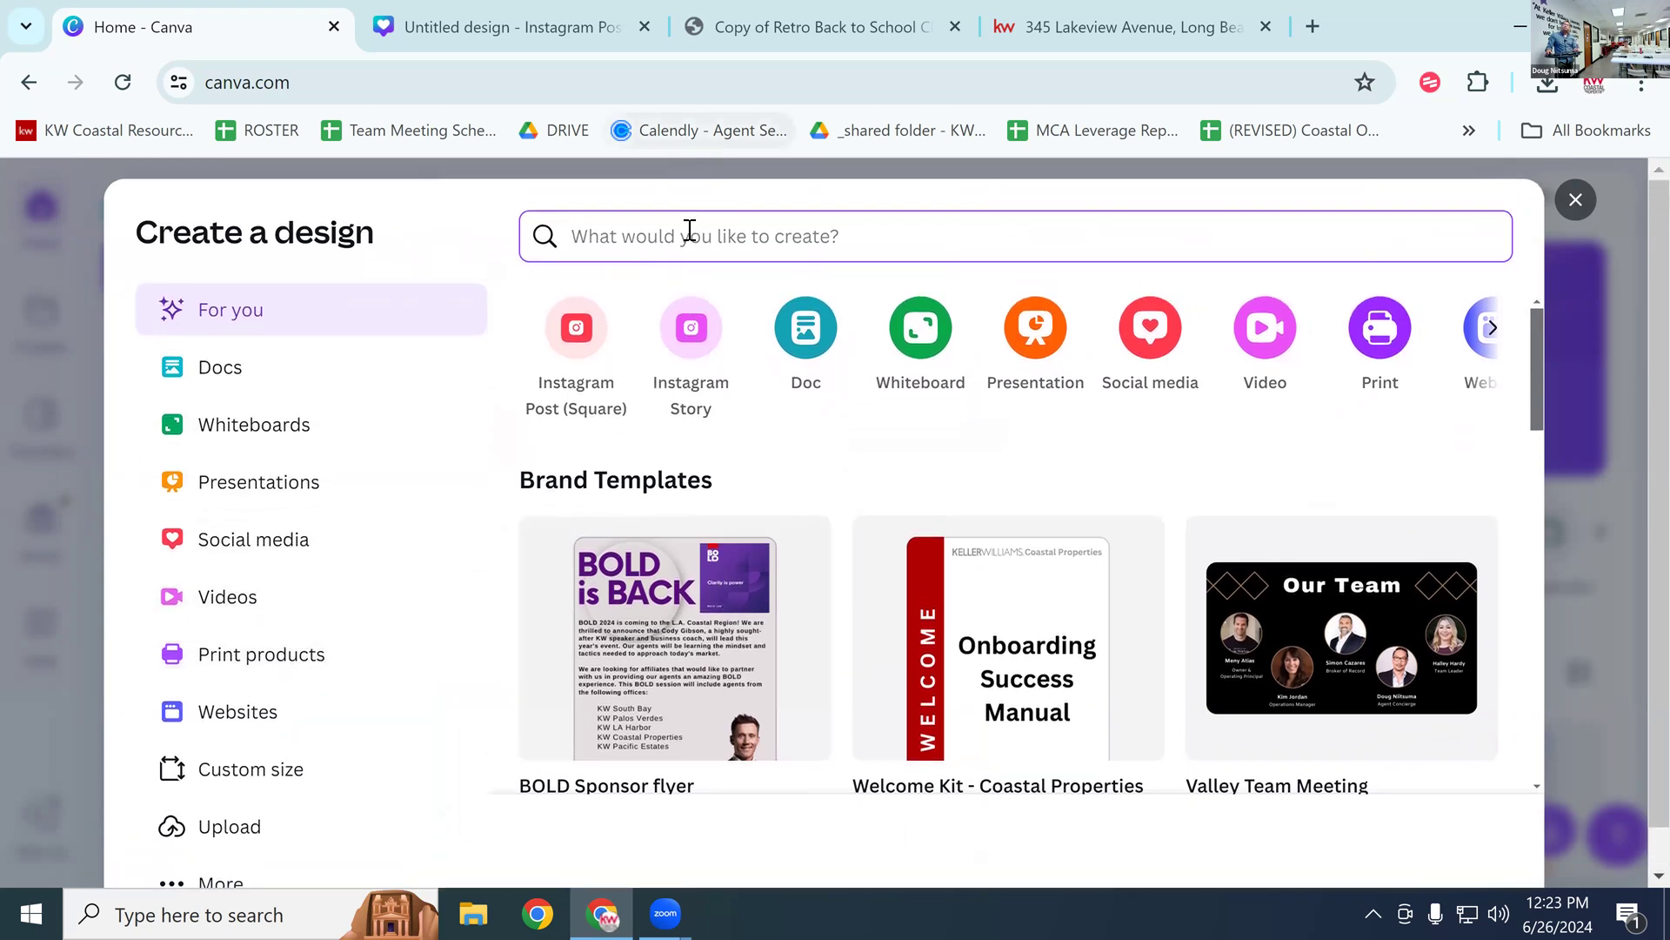
pyautogui.write('r')
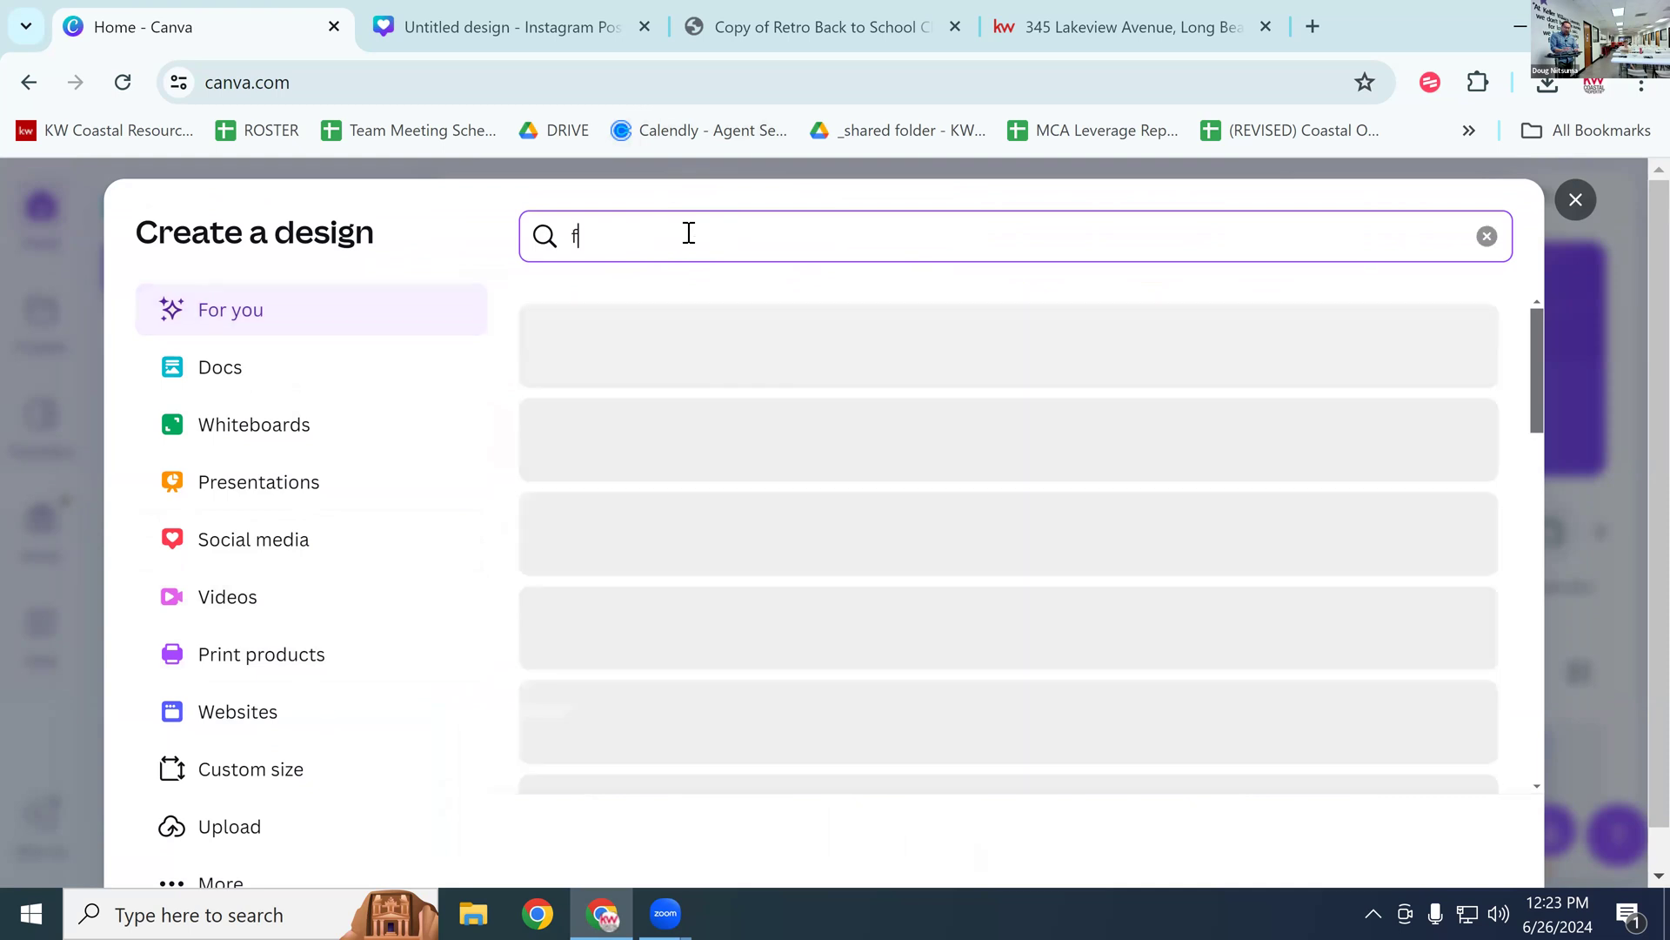
pyautogui.write('e')
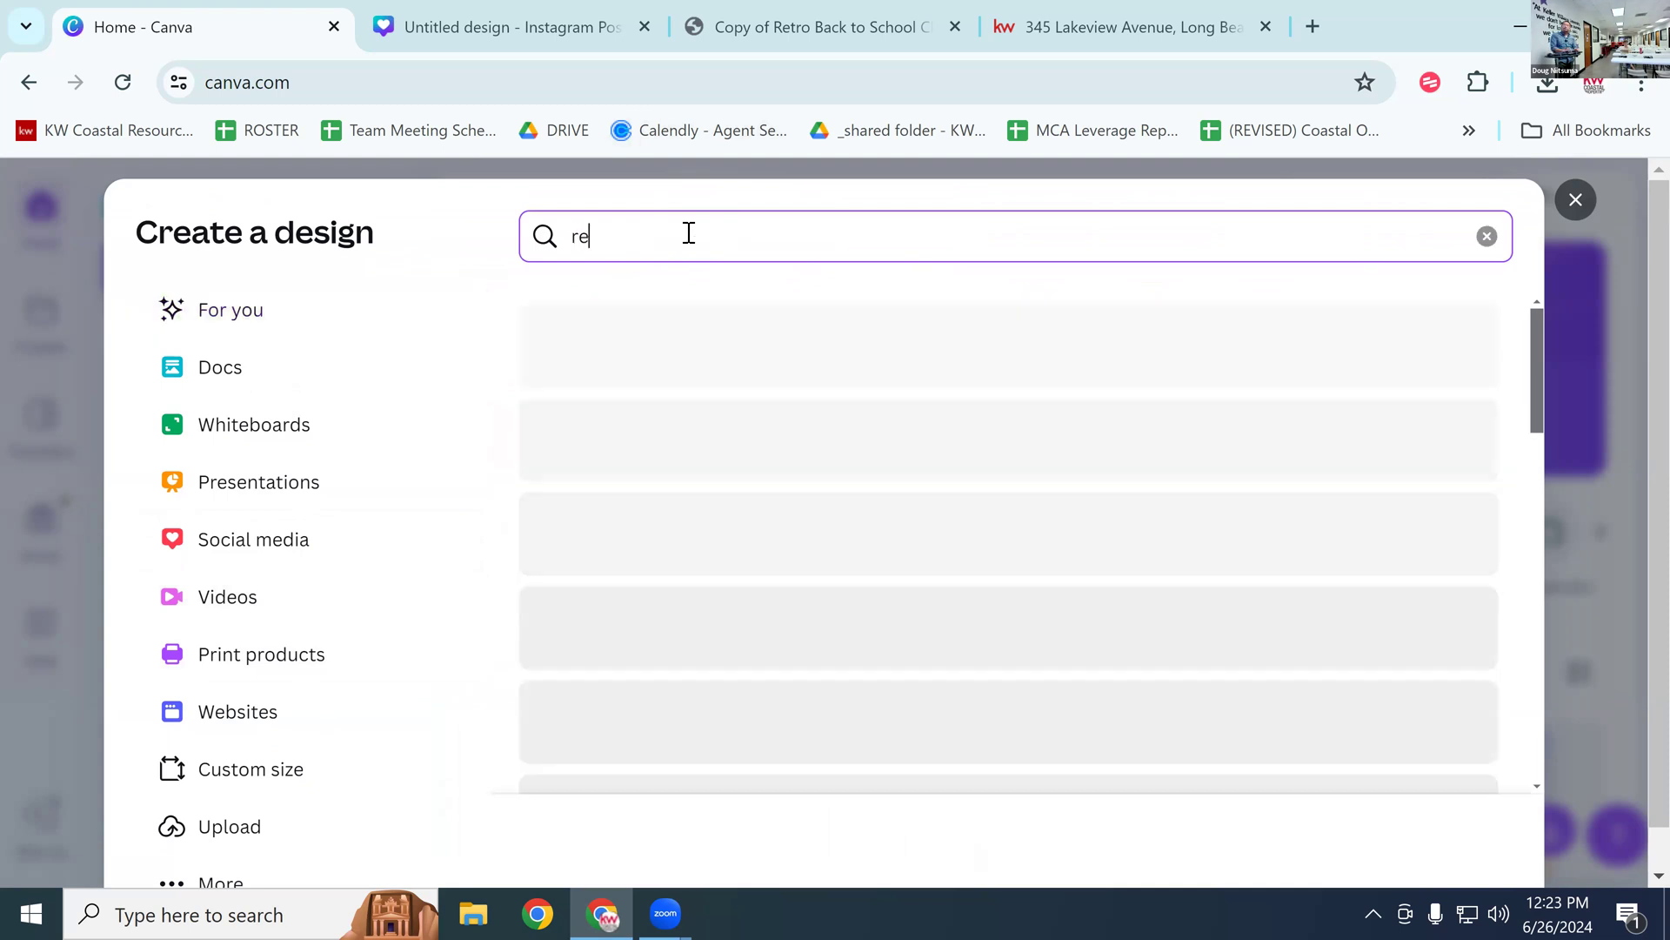
pyautogui.write('al estate fl')
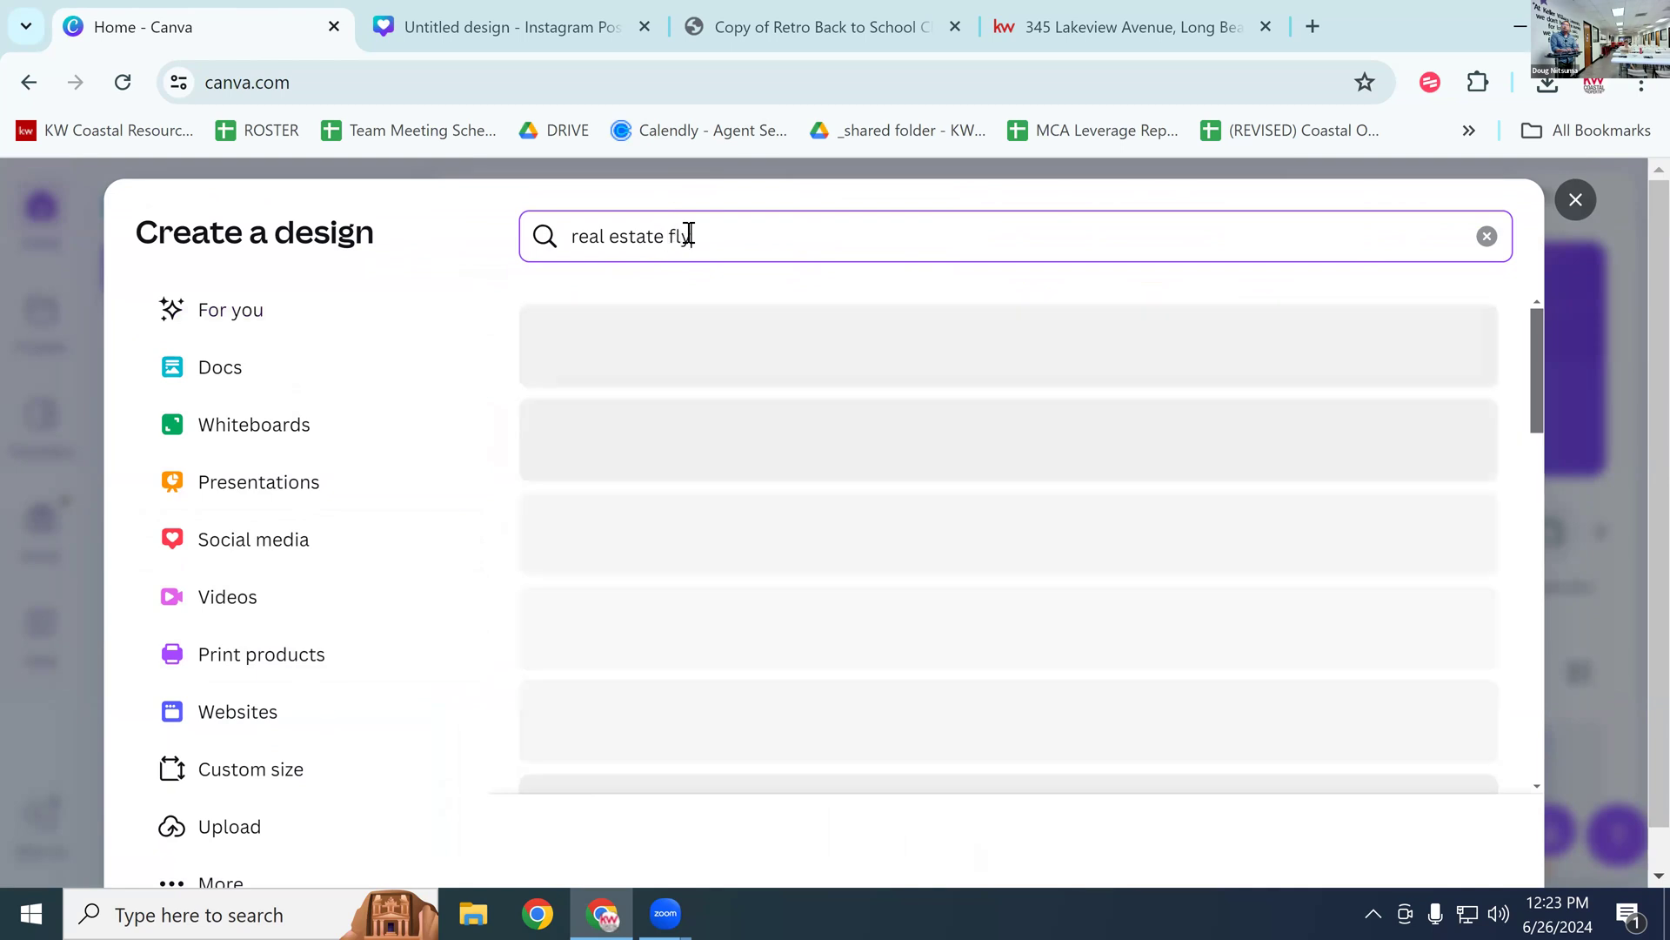
pyautogui.write('yer')
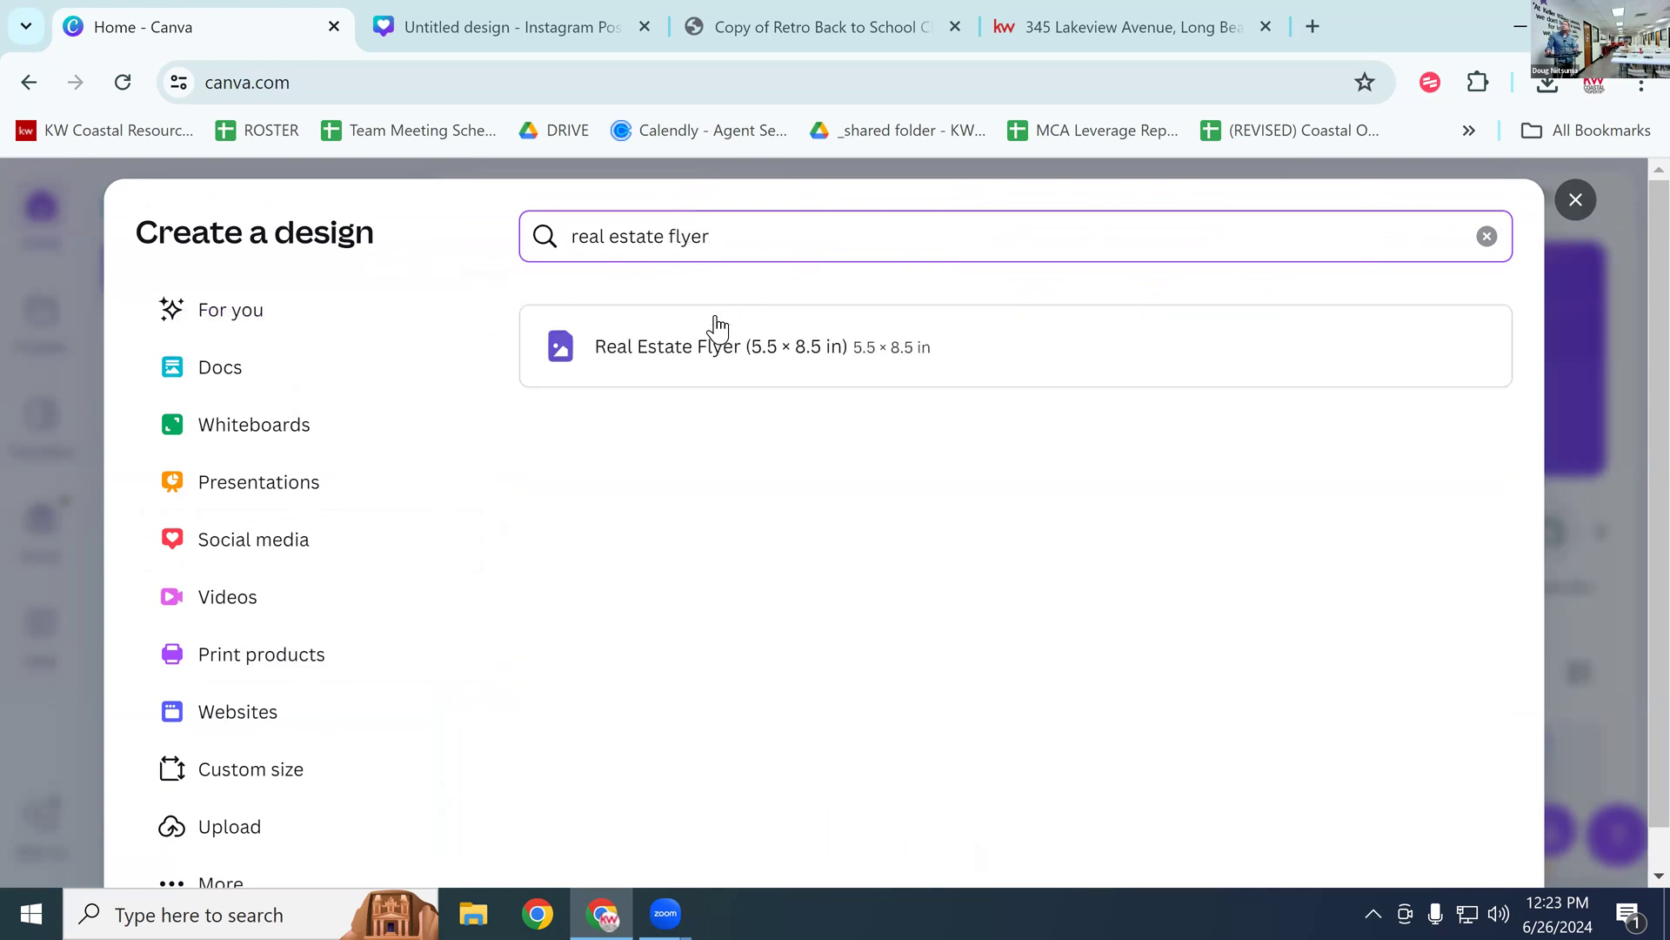
pyautogui.click(715, 322)
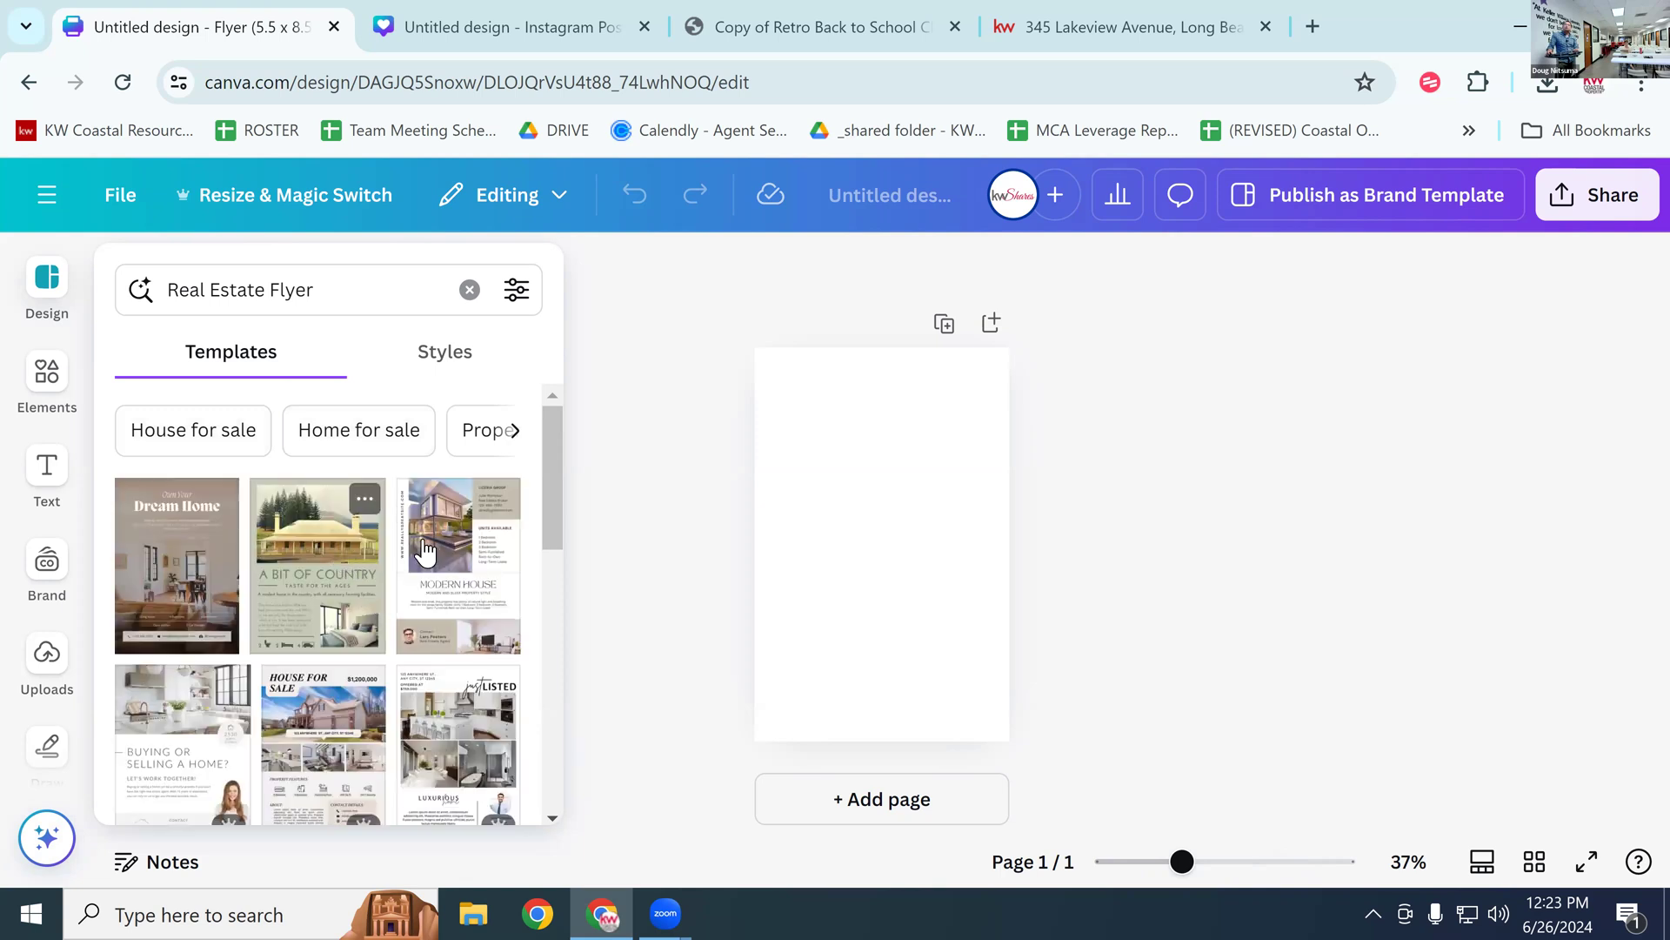
# Step: Apply the 'Luxury Living at Affordable Prices' template with the $700,000 price to the flyer
pyautogui.scroll(-3, 474, 612)
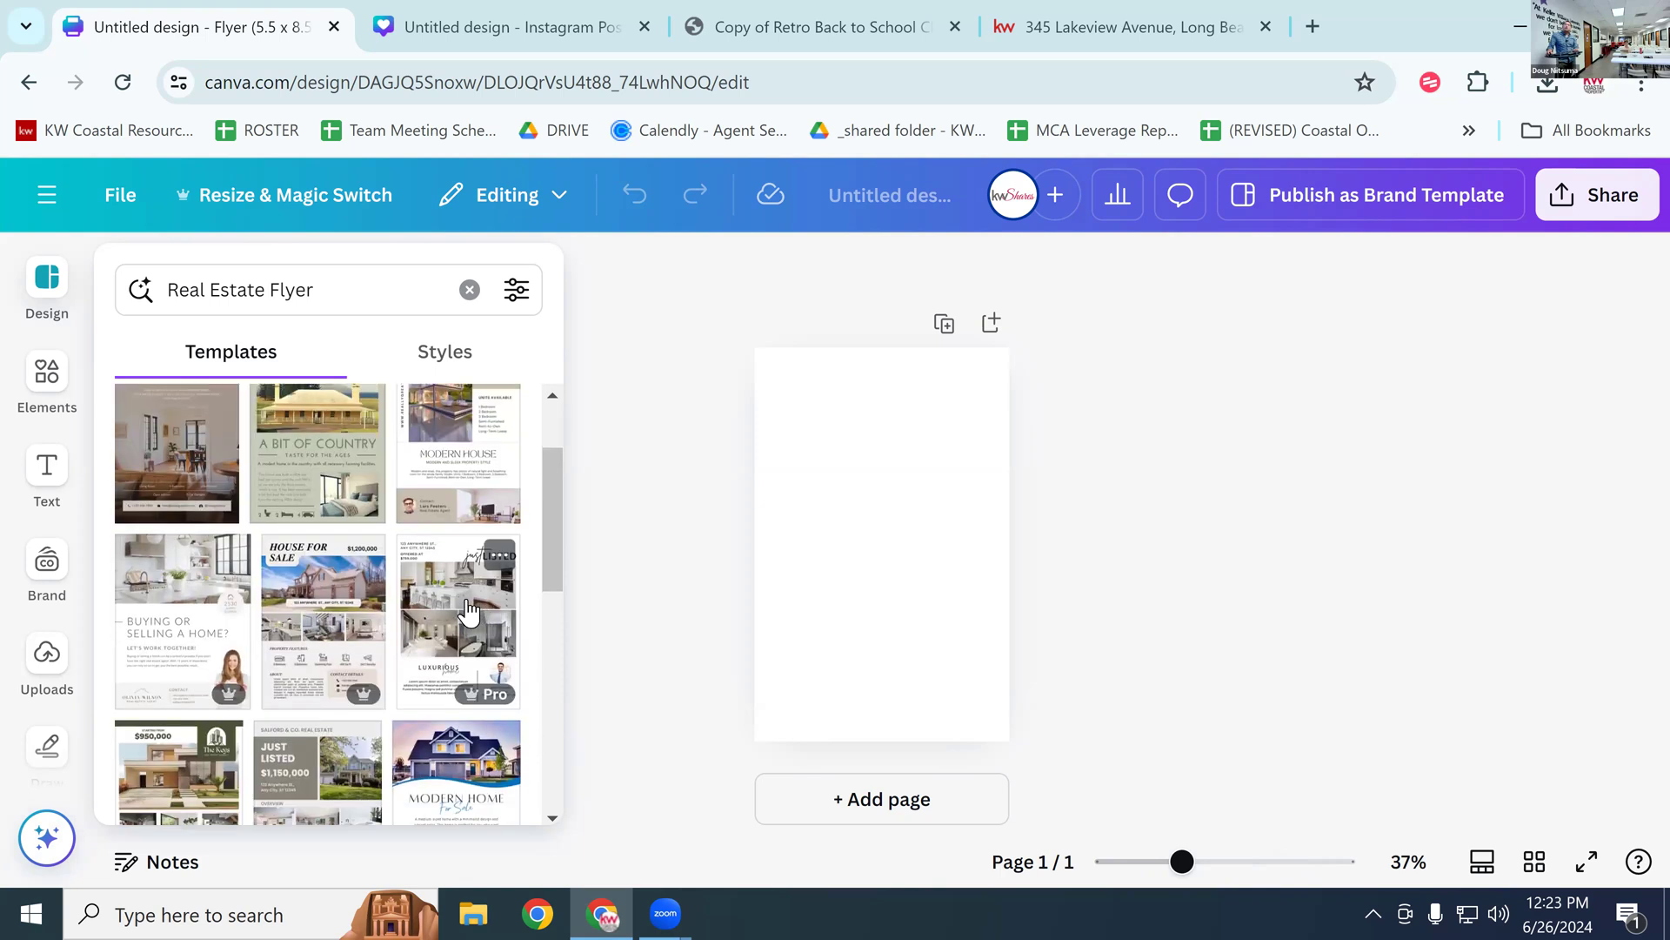
pyautogui.scroll(-1, 469, 612)
pyautogui.scroll(-1, 467, 616)
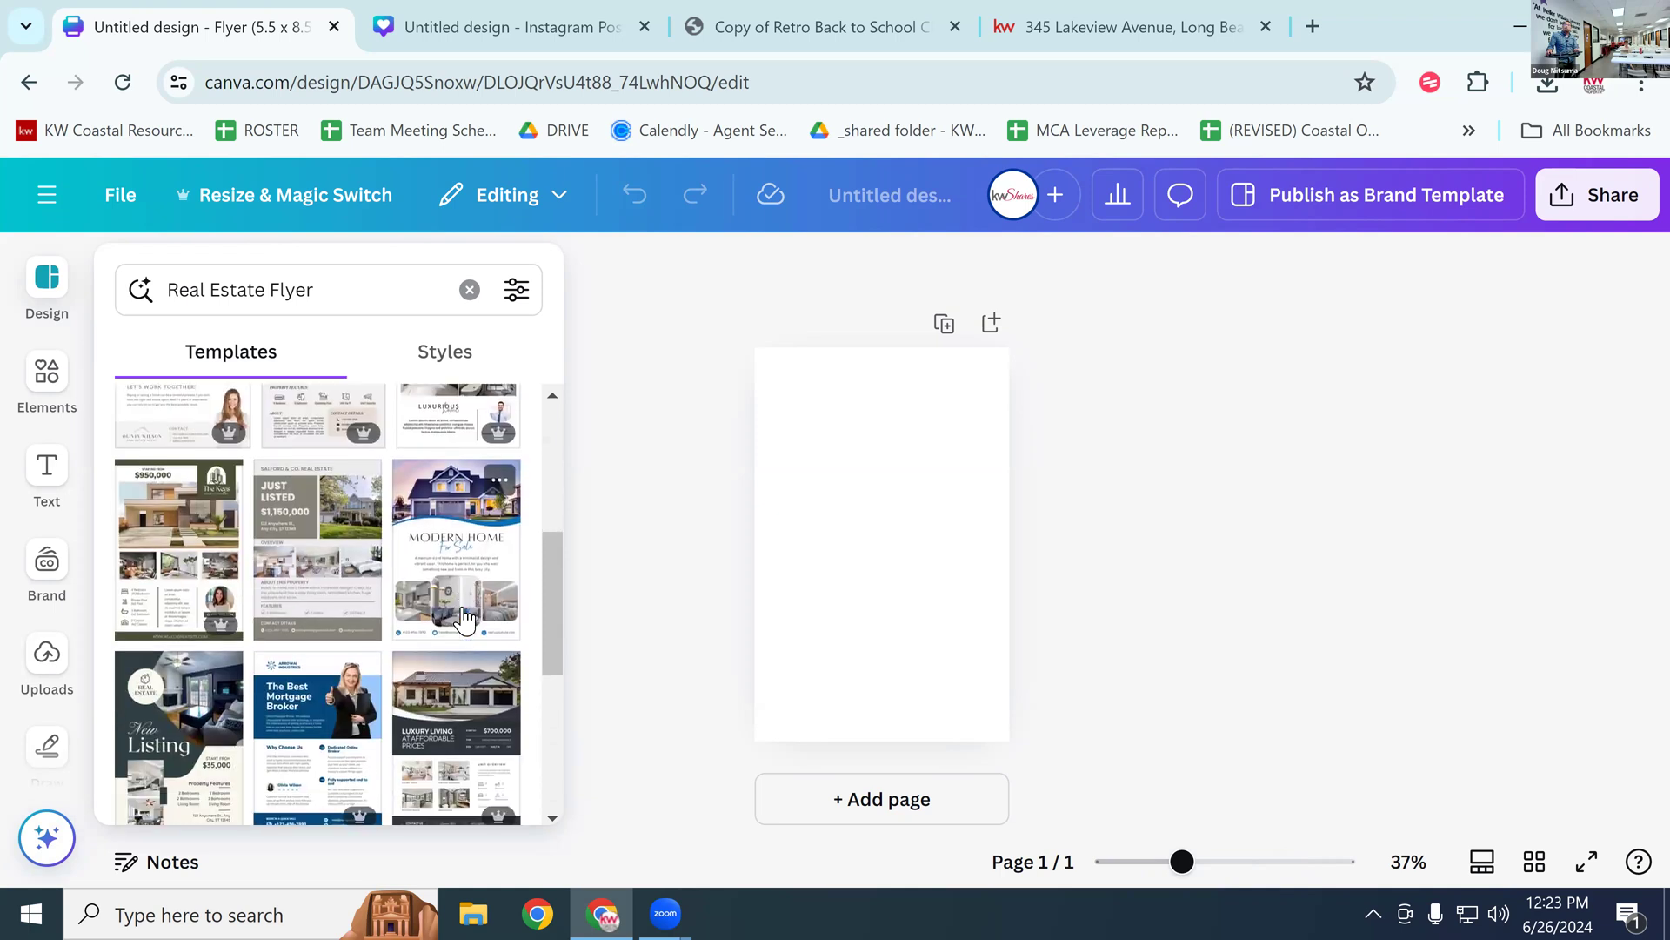
pyautogui.scroll(-1, 466, 618)
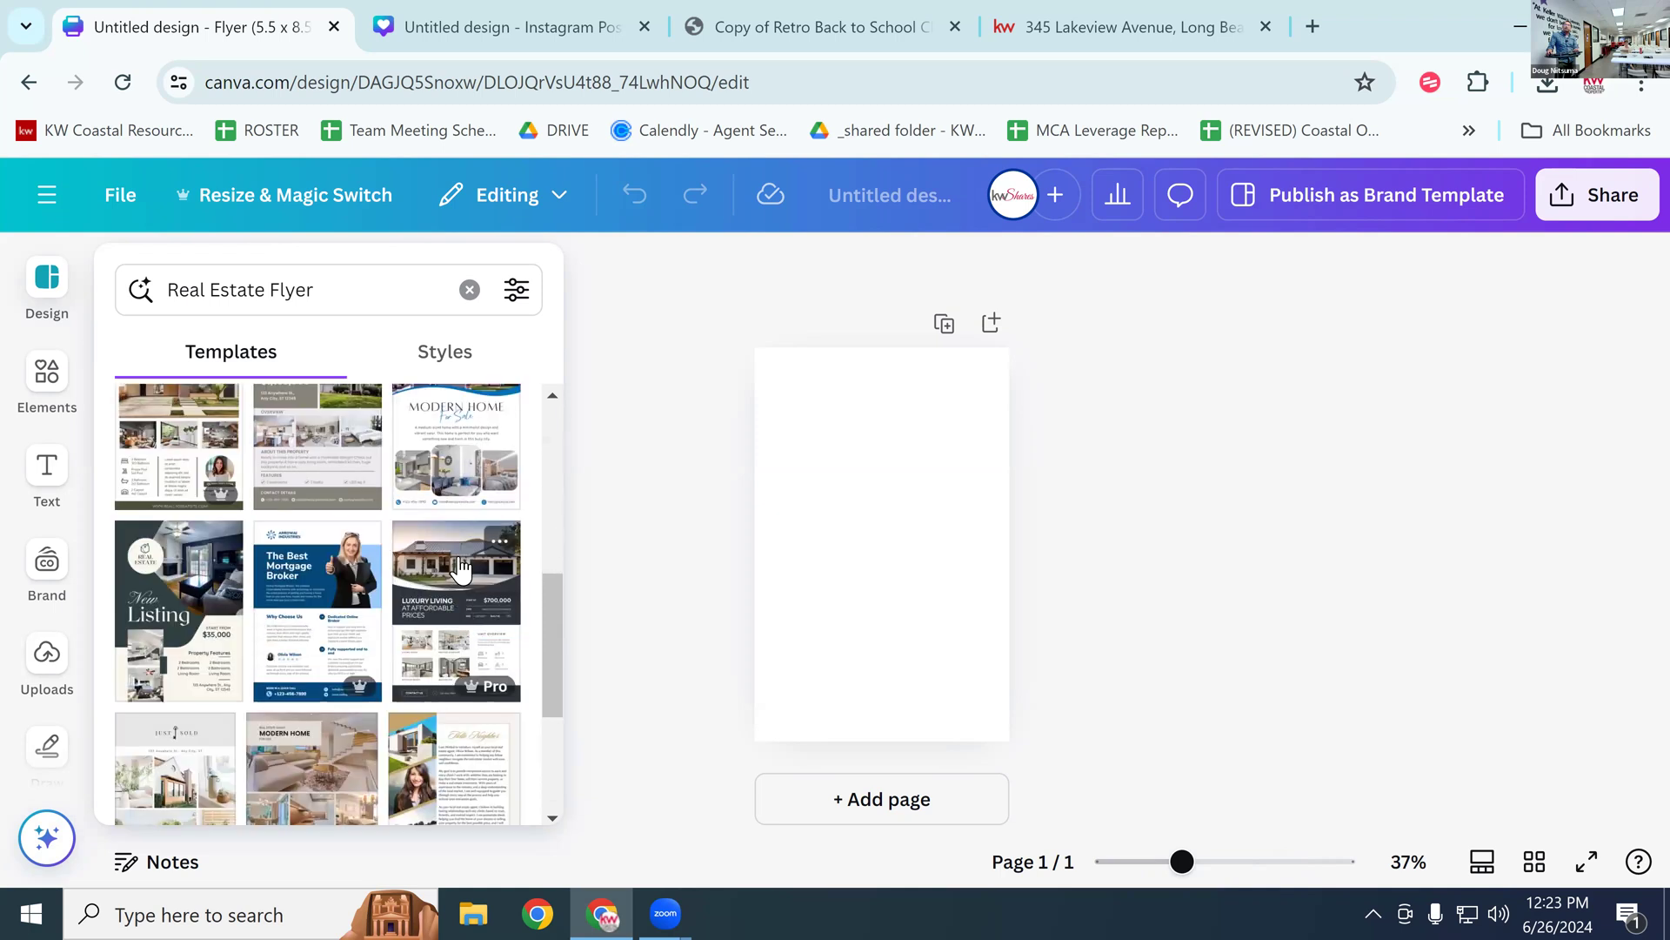
pyautogui.scroll(-1, 461, 566)
pyautogui.scroll(-1, 461, 566)
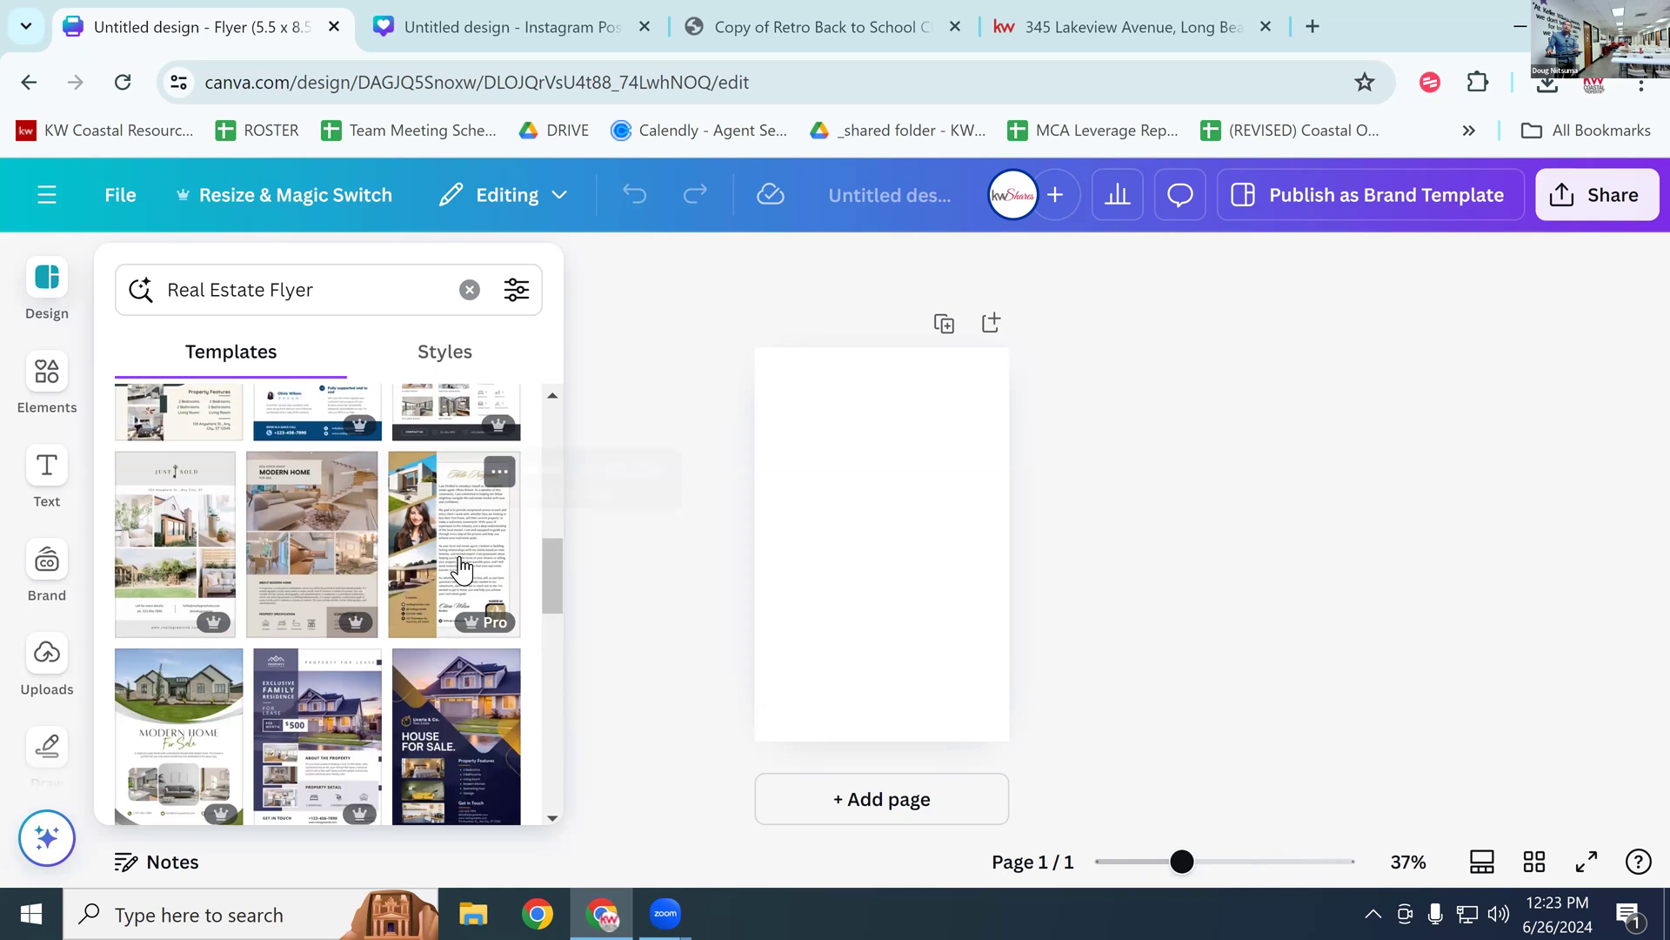
pyautogui.scroll(-1, 464, 574)
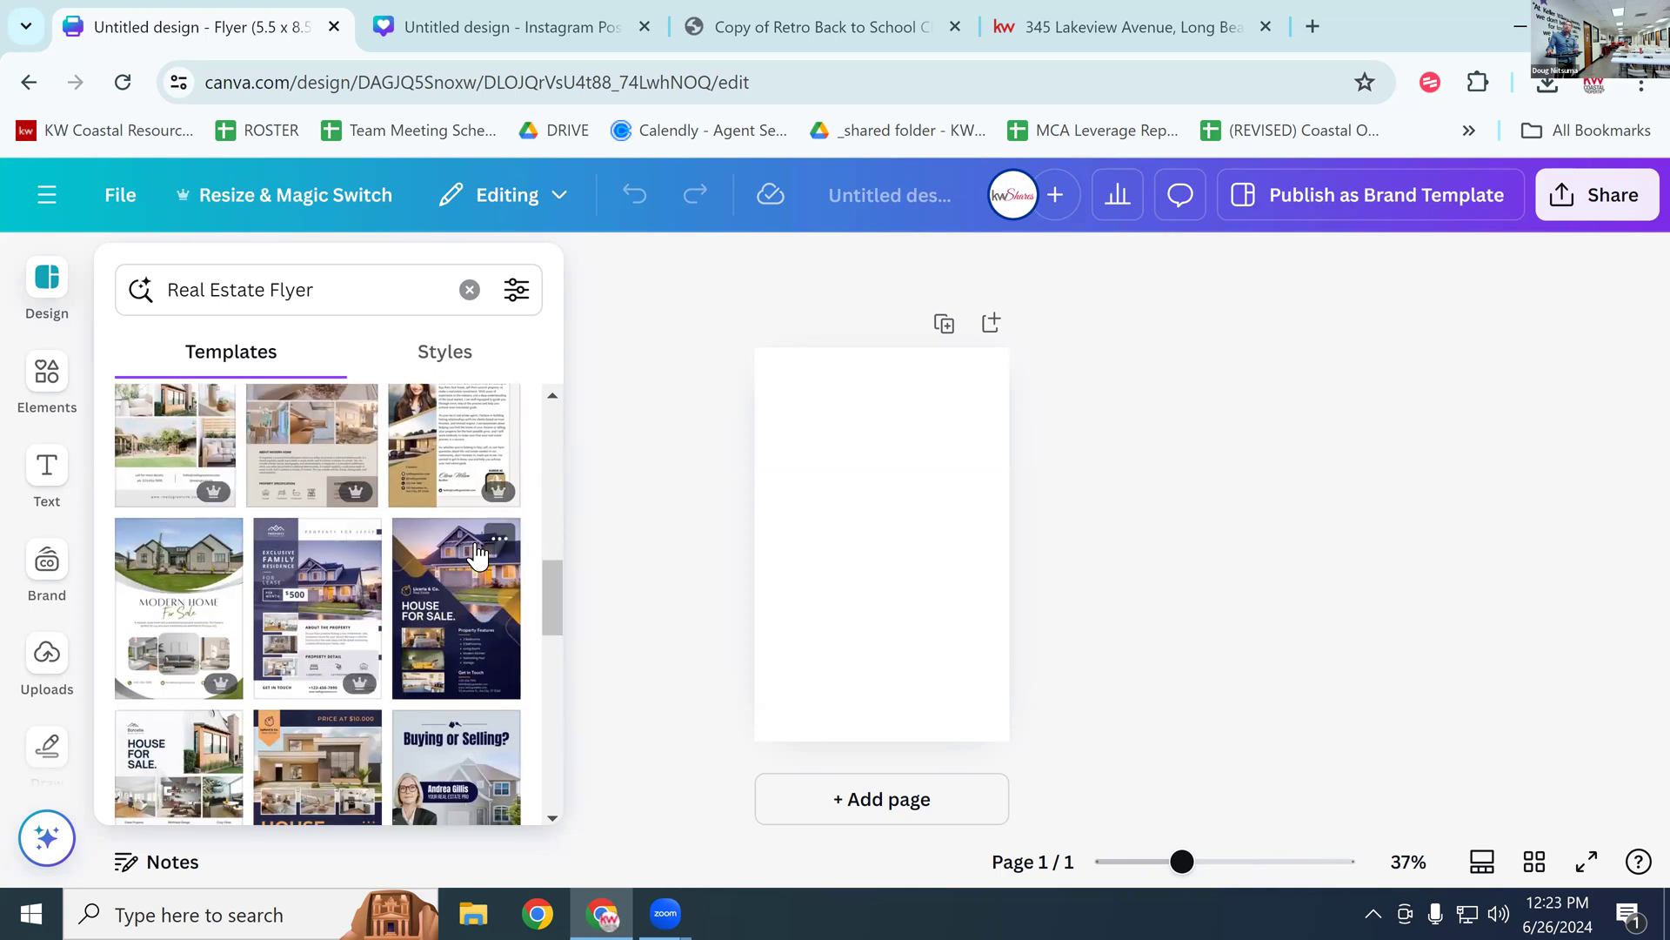
pyautogui.scroll(2, 474, 557)
pyautogui.scroll(1, 501, 531)
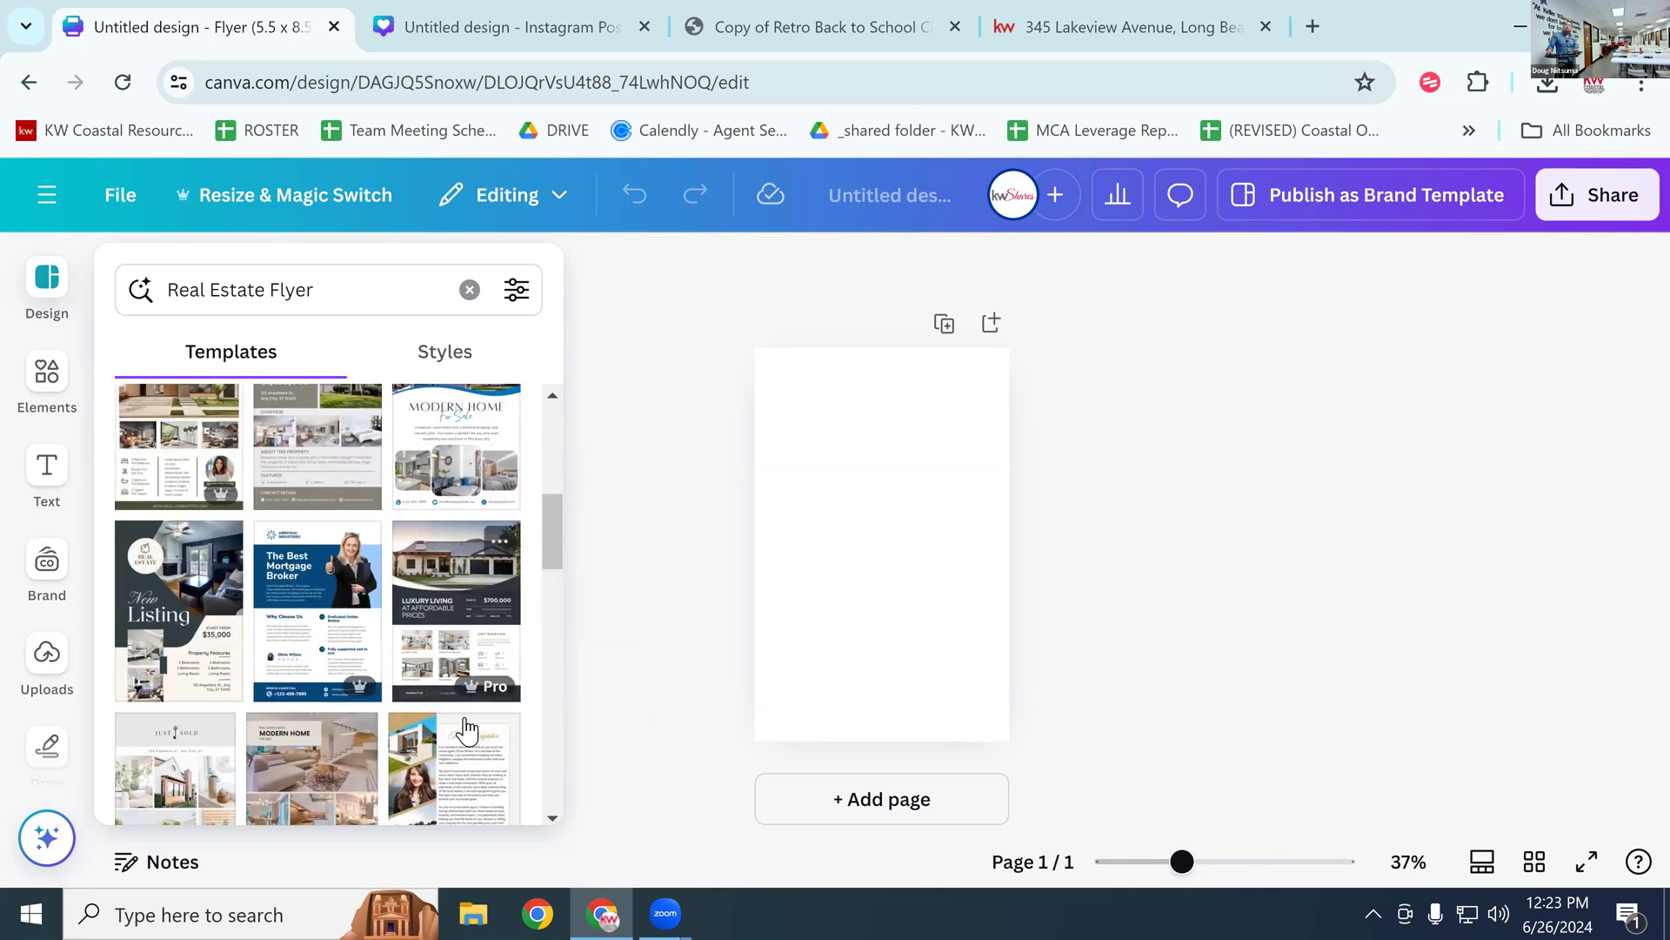
pyautogui.click(452, 583)
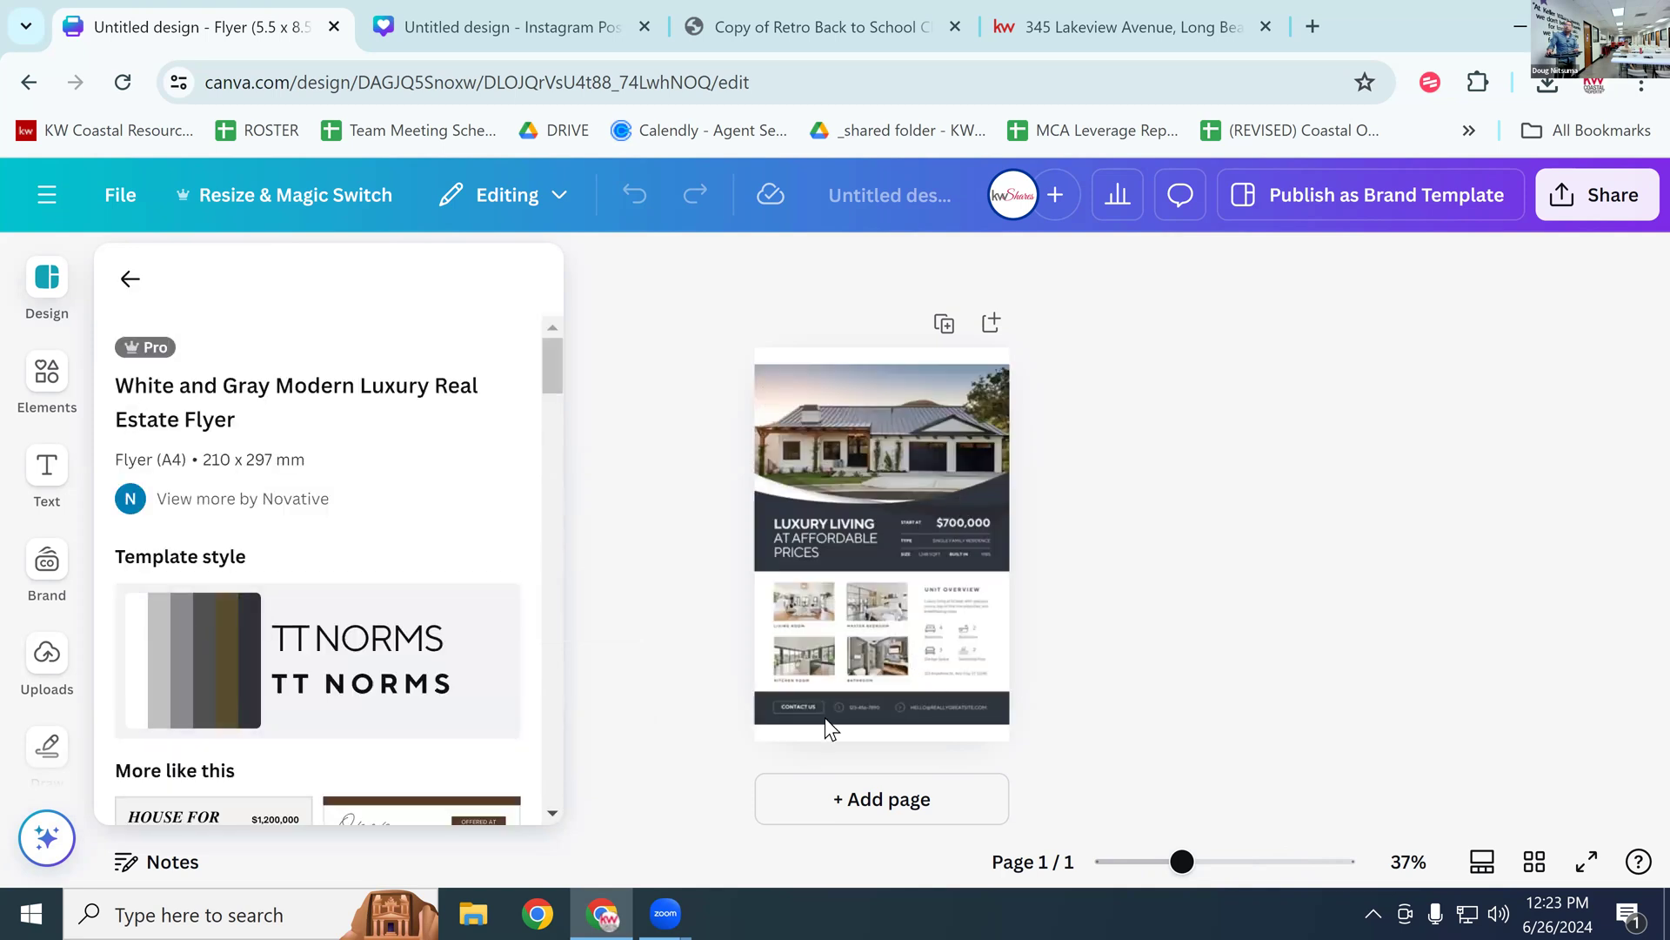
# Step: Zoom the flyer canvas in to 88%
pyautogui.click(887, 441)
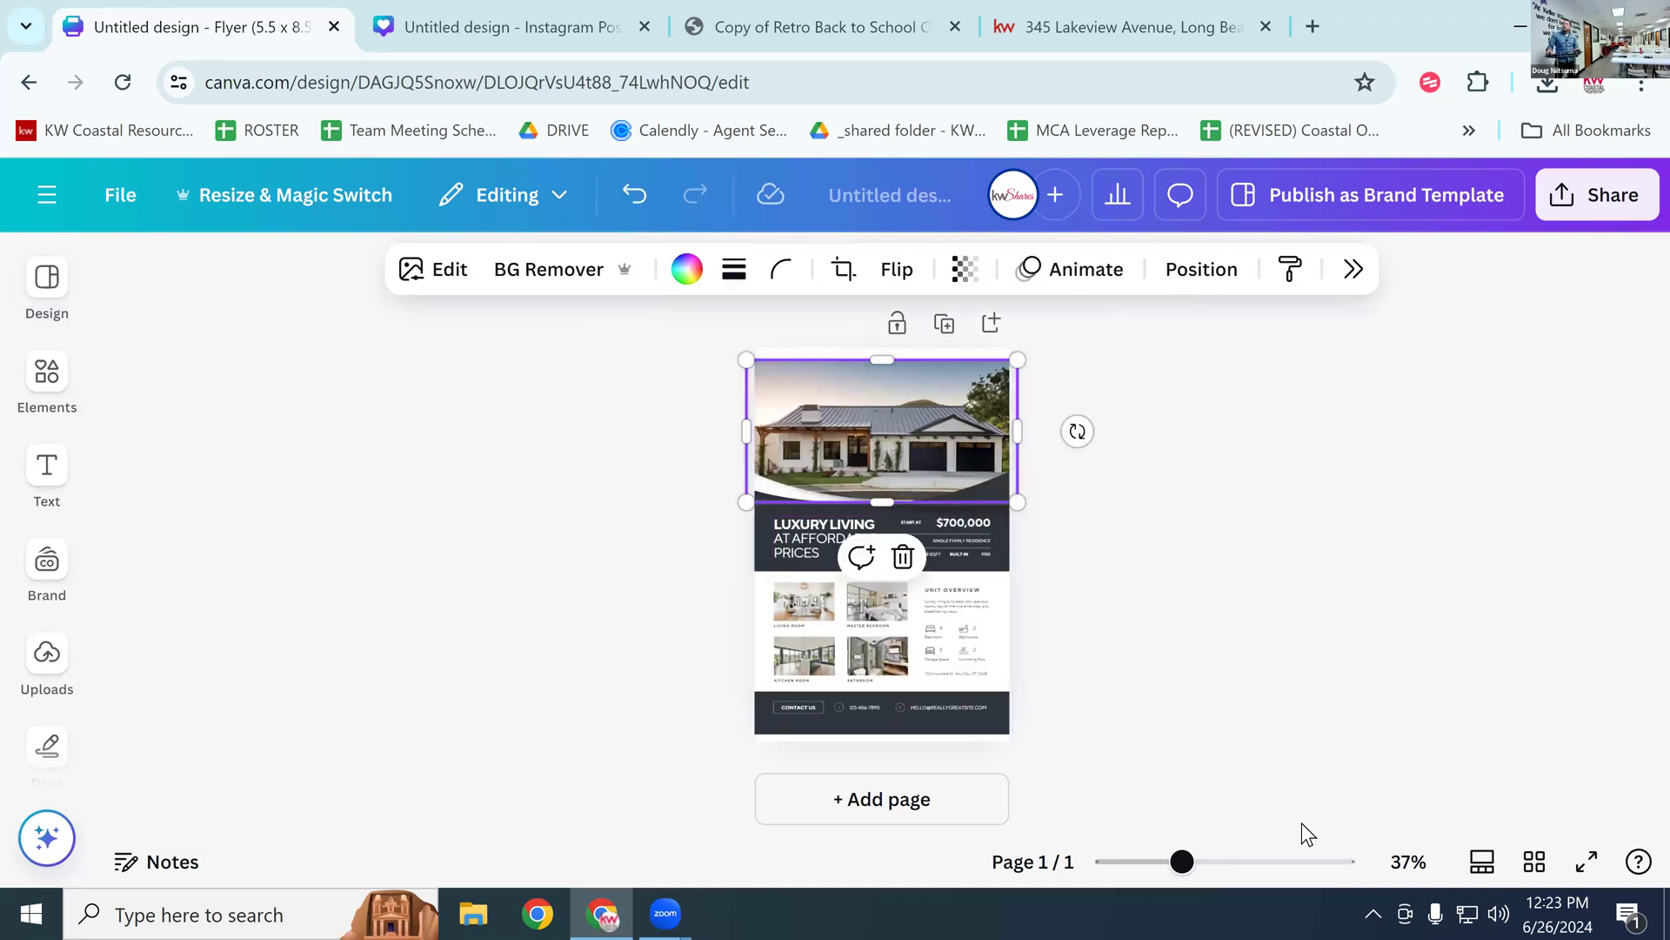
pyautogui.click(1239, 862)
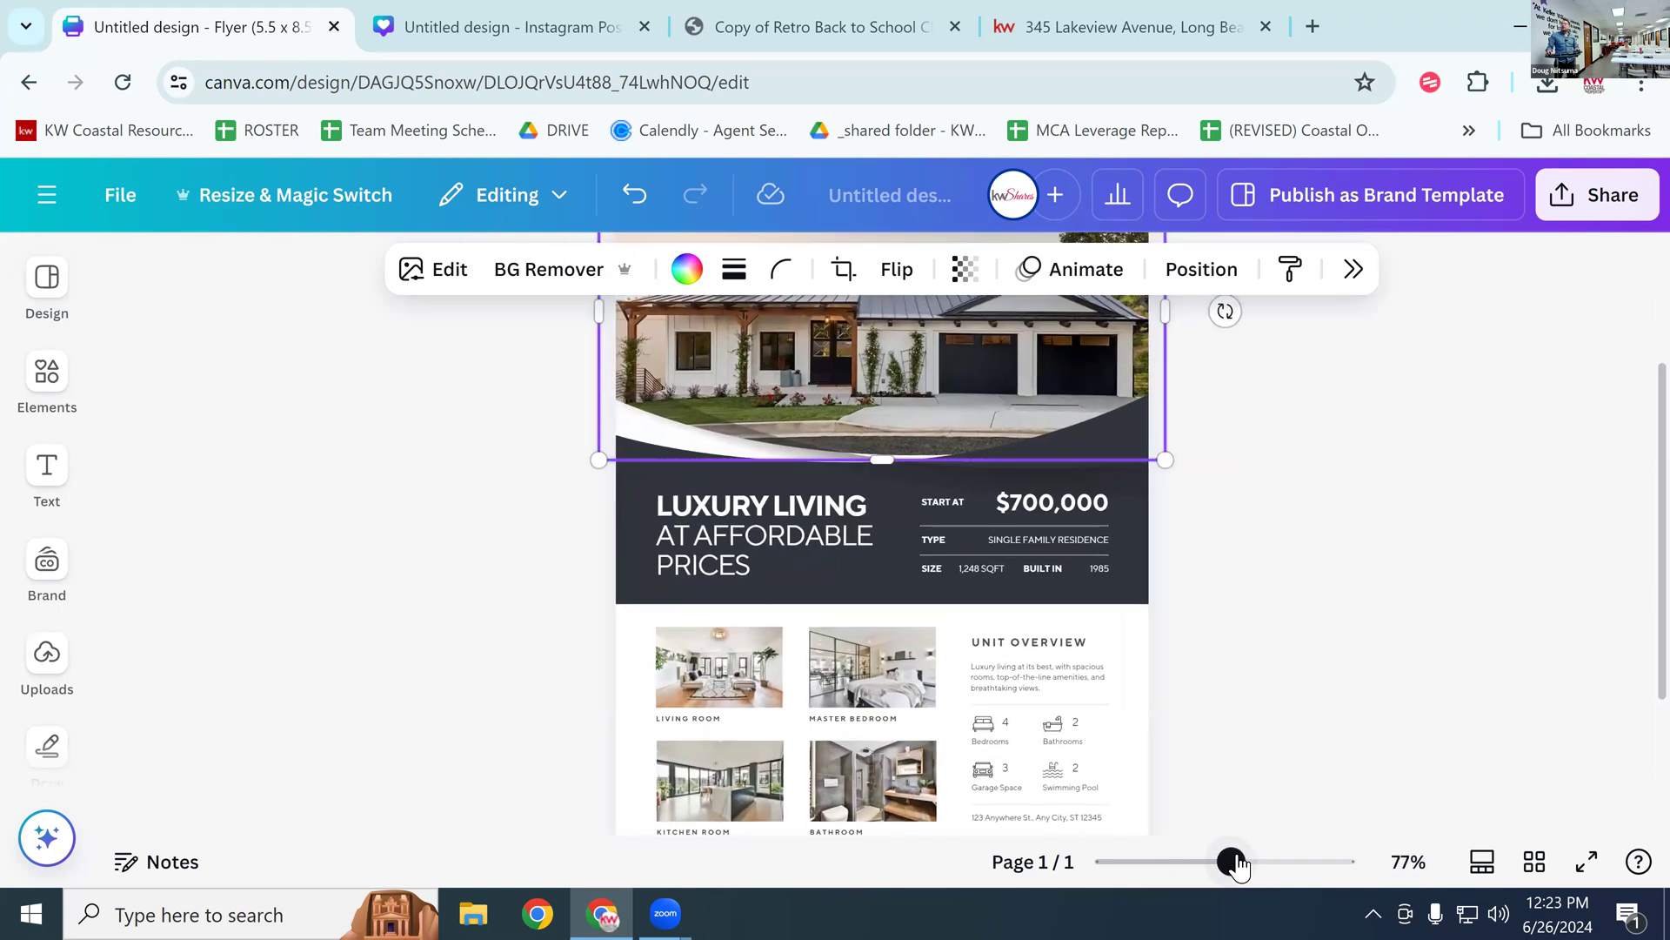
pyautogui.scroll(3, 1256, 663)
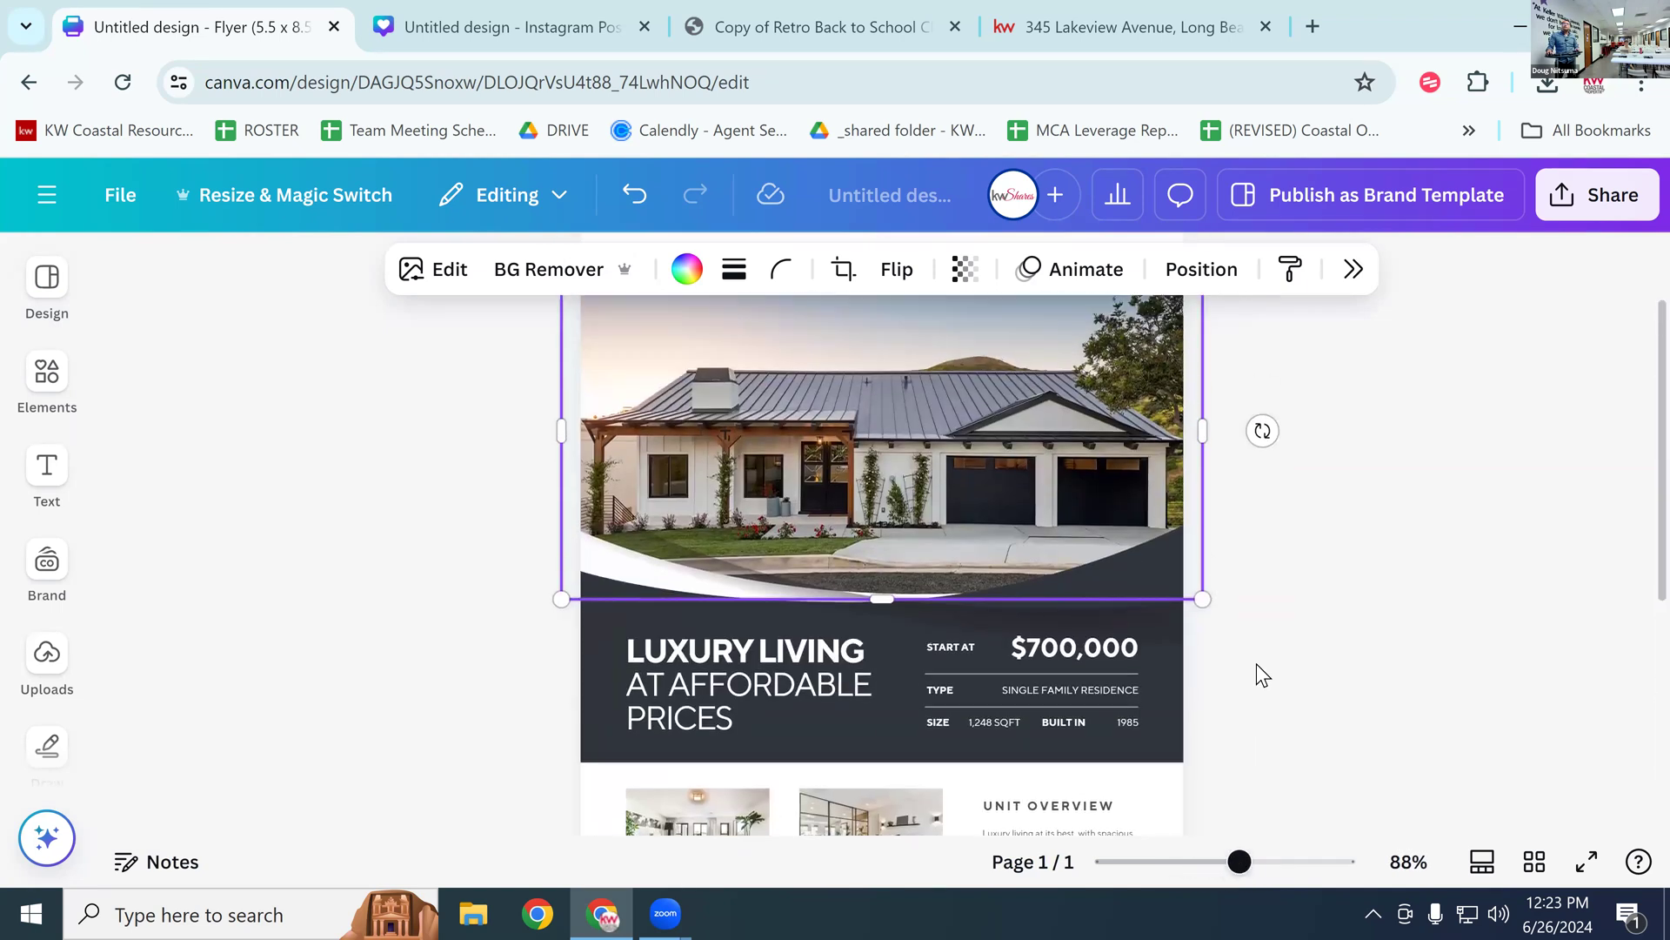
pyautogui.scroll(-2, 1239, 645)
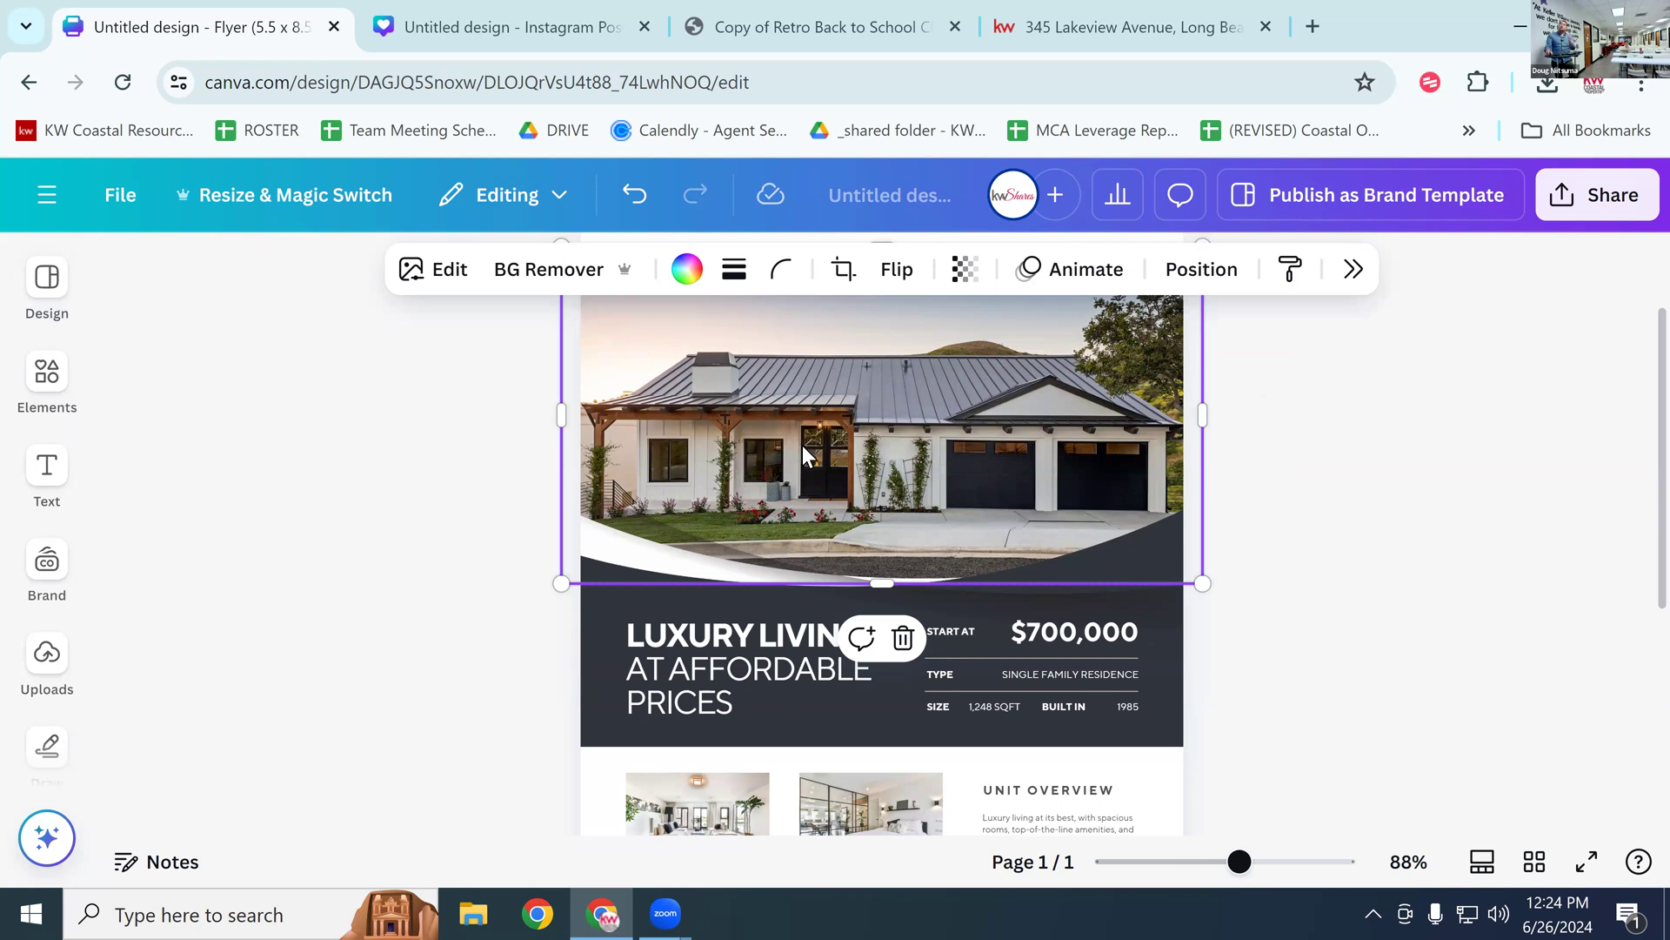
pyautogui.scroll(-2, 802, 446)
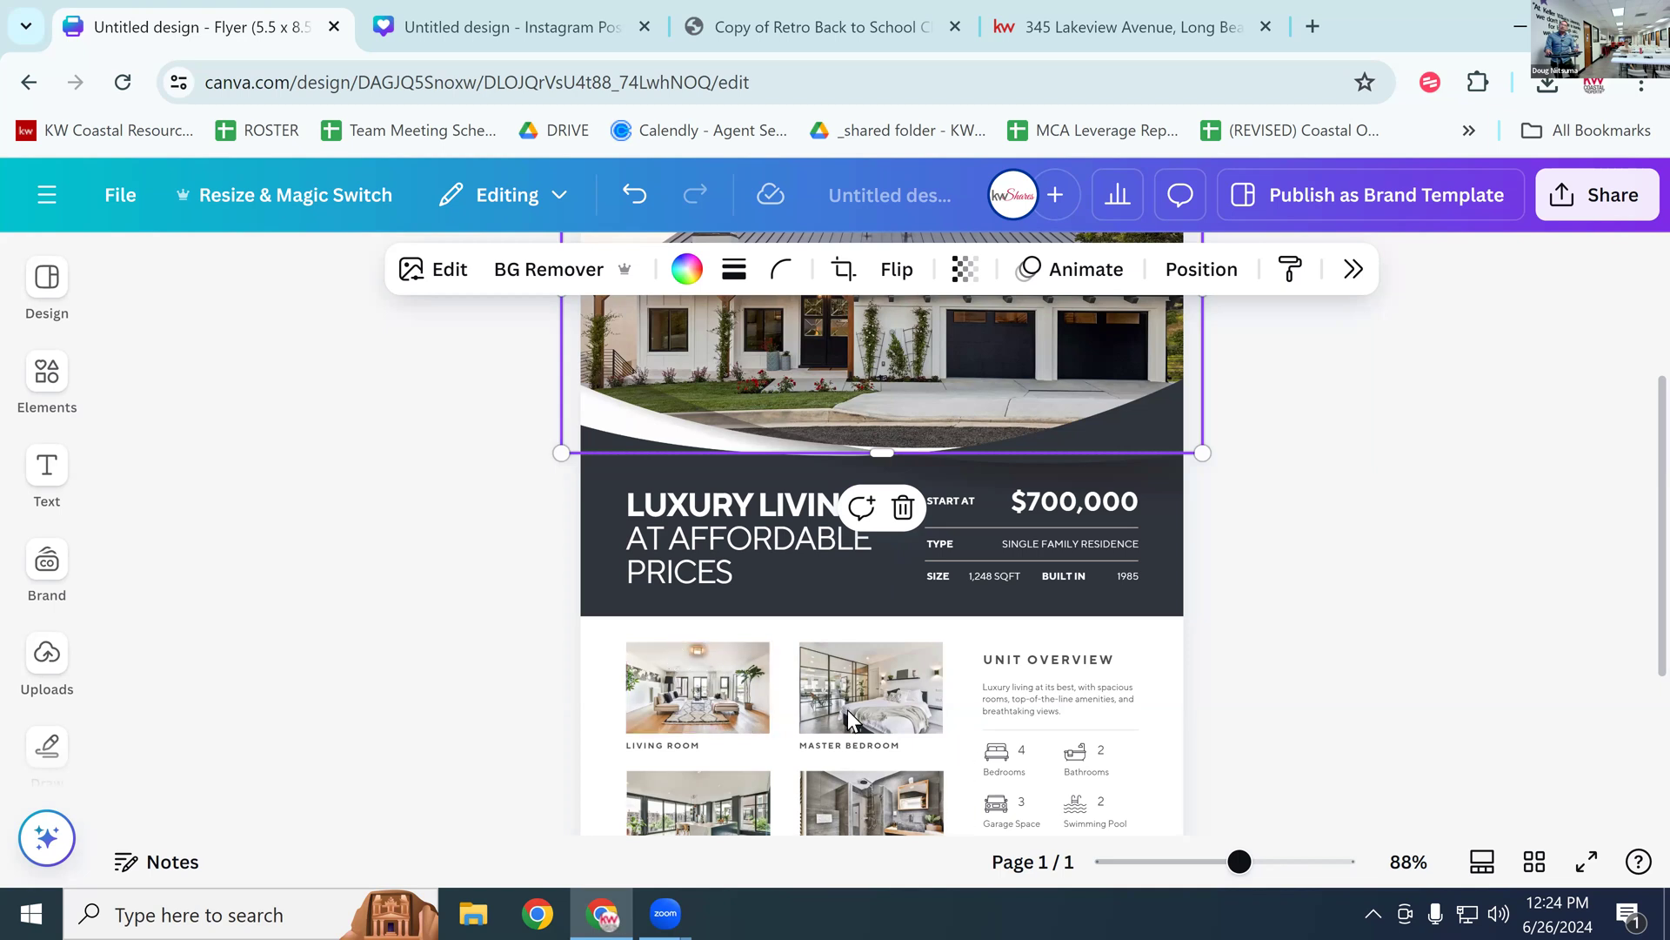
pyautogui.scroll(-3, 869, 675)
pyautogui.scroll(2, 869, 661)
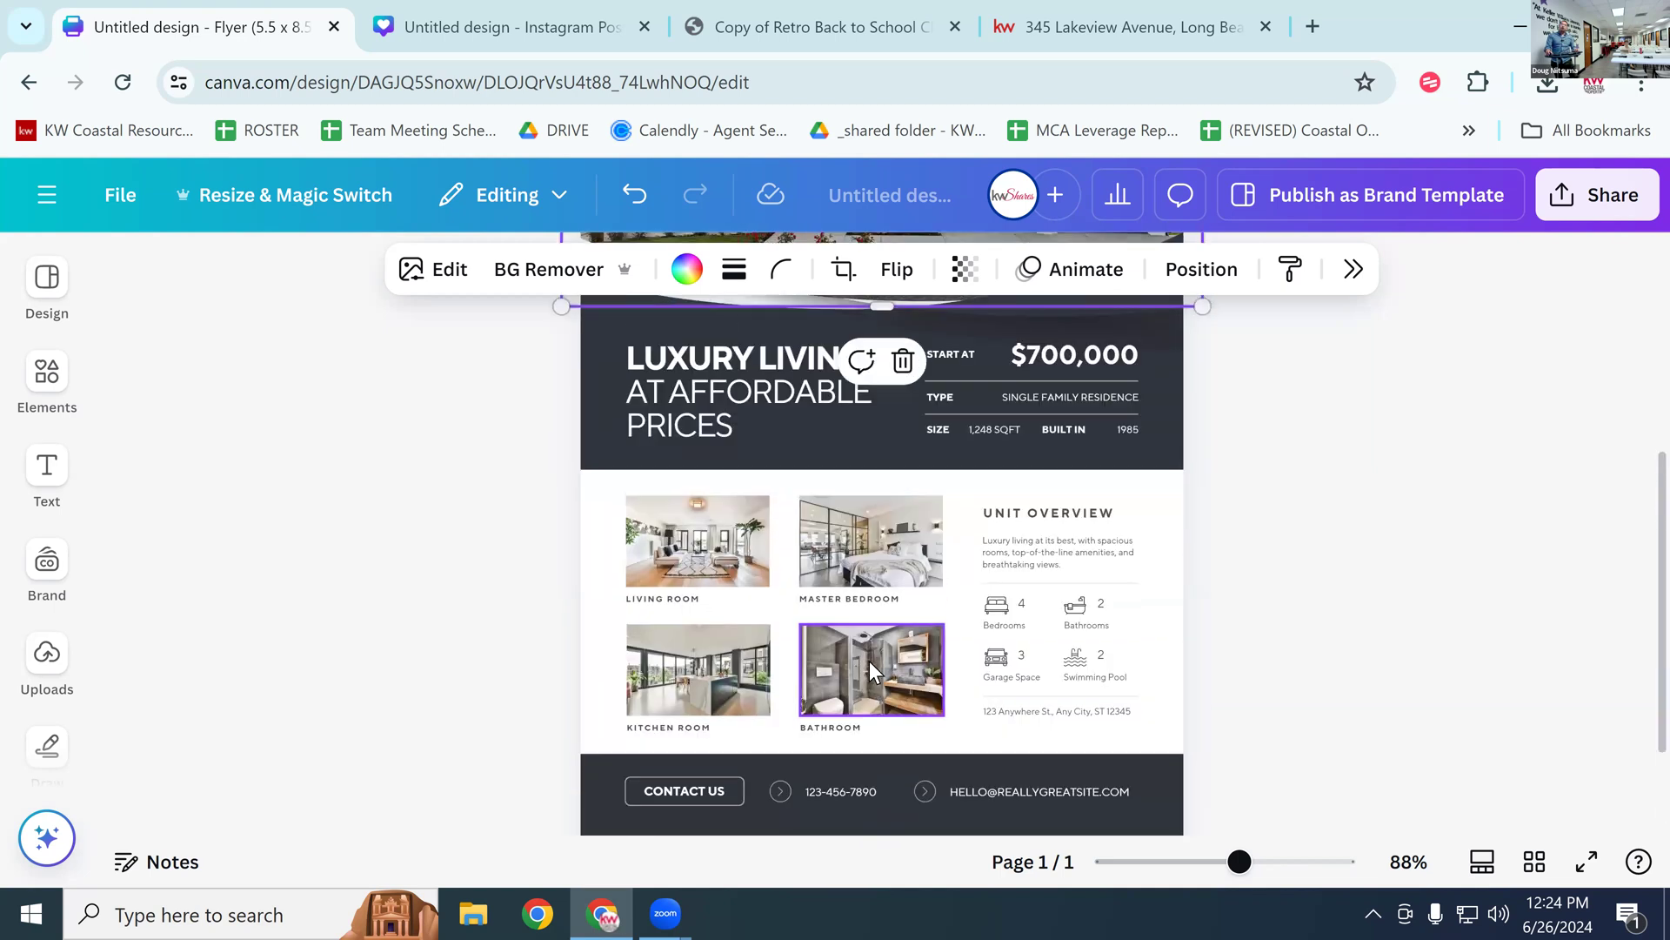
# Step: Enlarge the Master Bedroom photo by its corner handle, then shrink it back down
pyautogui.click(910, 554)
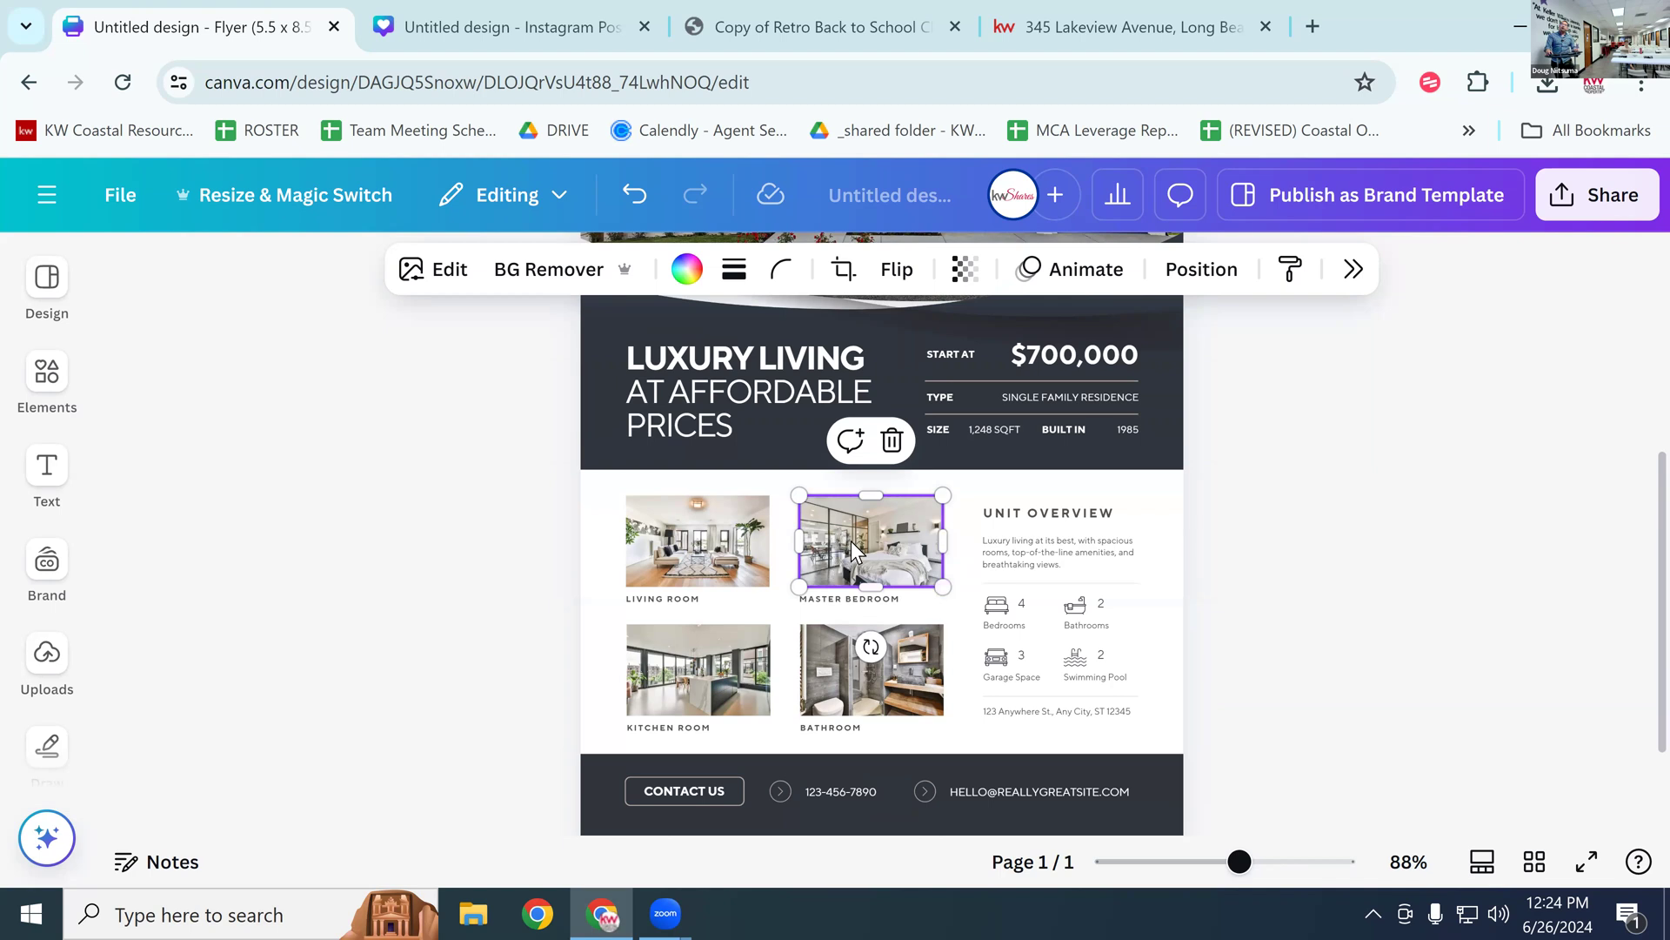
pyautogui.moveTo(944, 589)
pyautogui.mouseDown()
pyautogui.moveTo(962, 601)
pyautogui.moveTo(932, 585)
pyautogui.moveTo(902, 598)
pyautogui.moveTo(962, 599)
pyautogui.mouseUp()
pyautogui.click(994, 563)
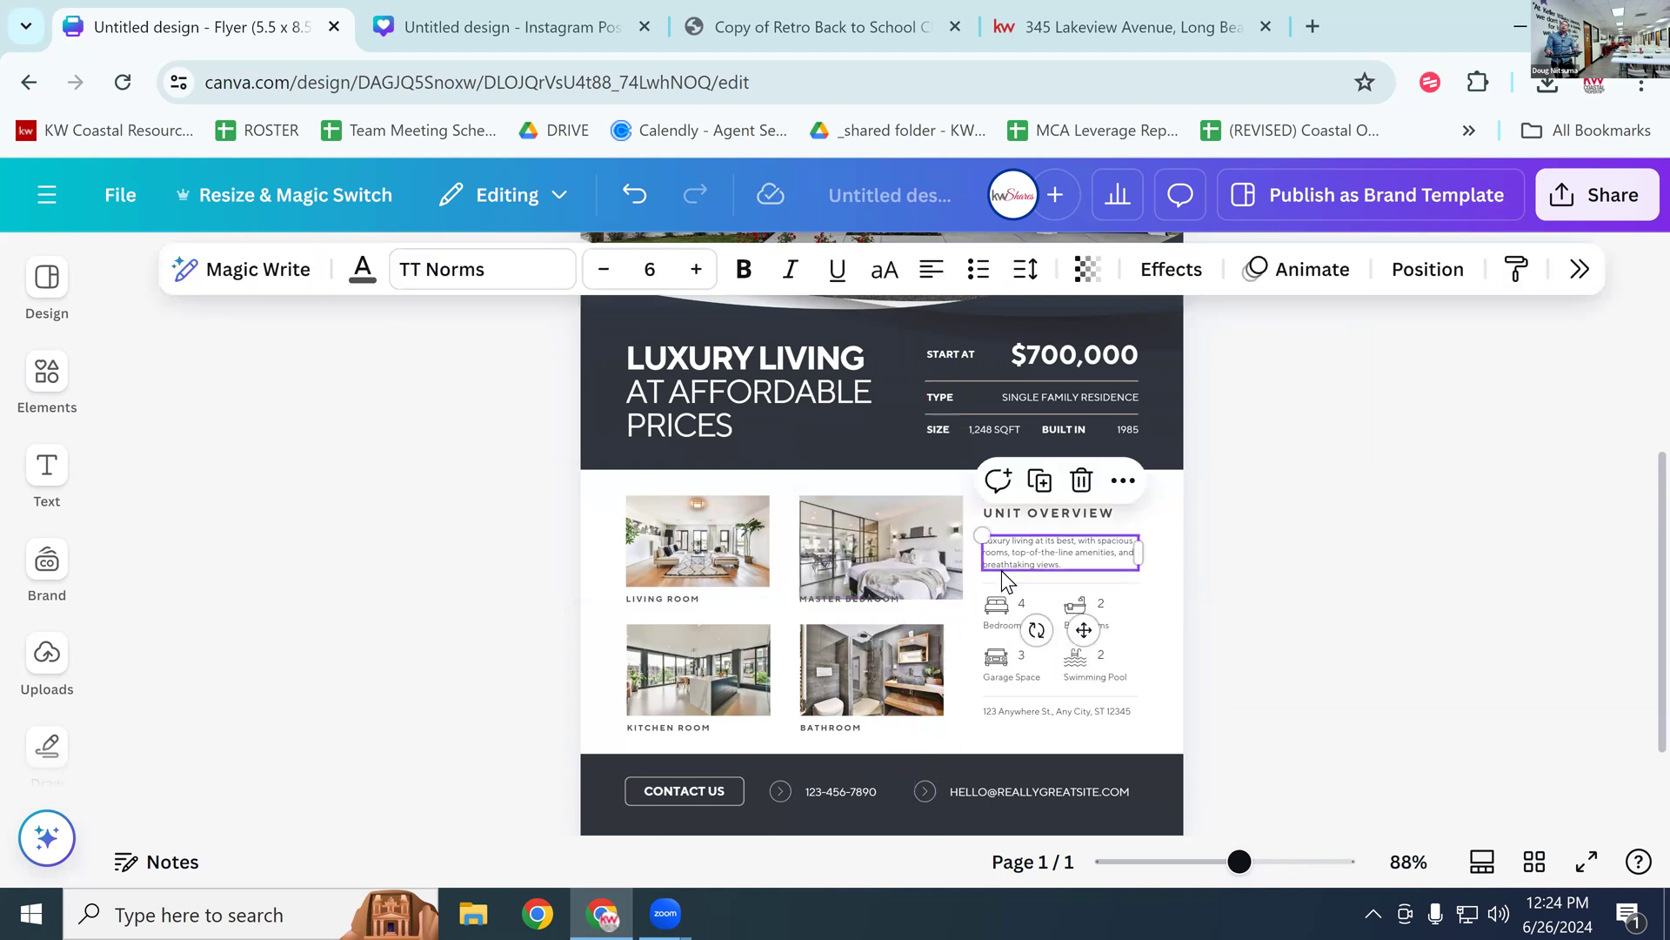
pyautogui.click(898, 557)
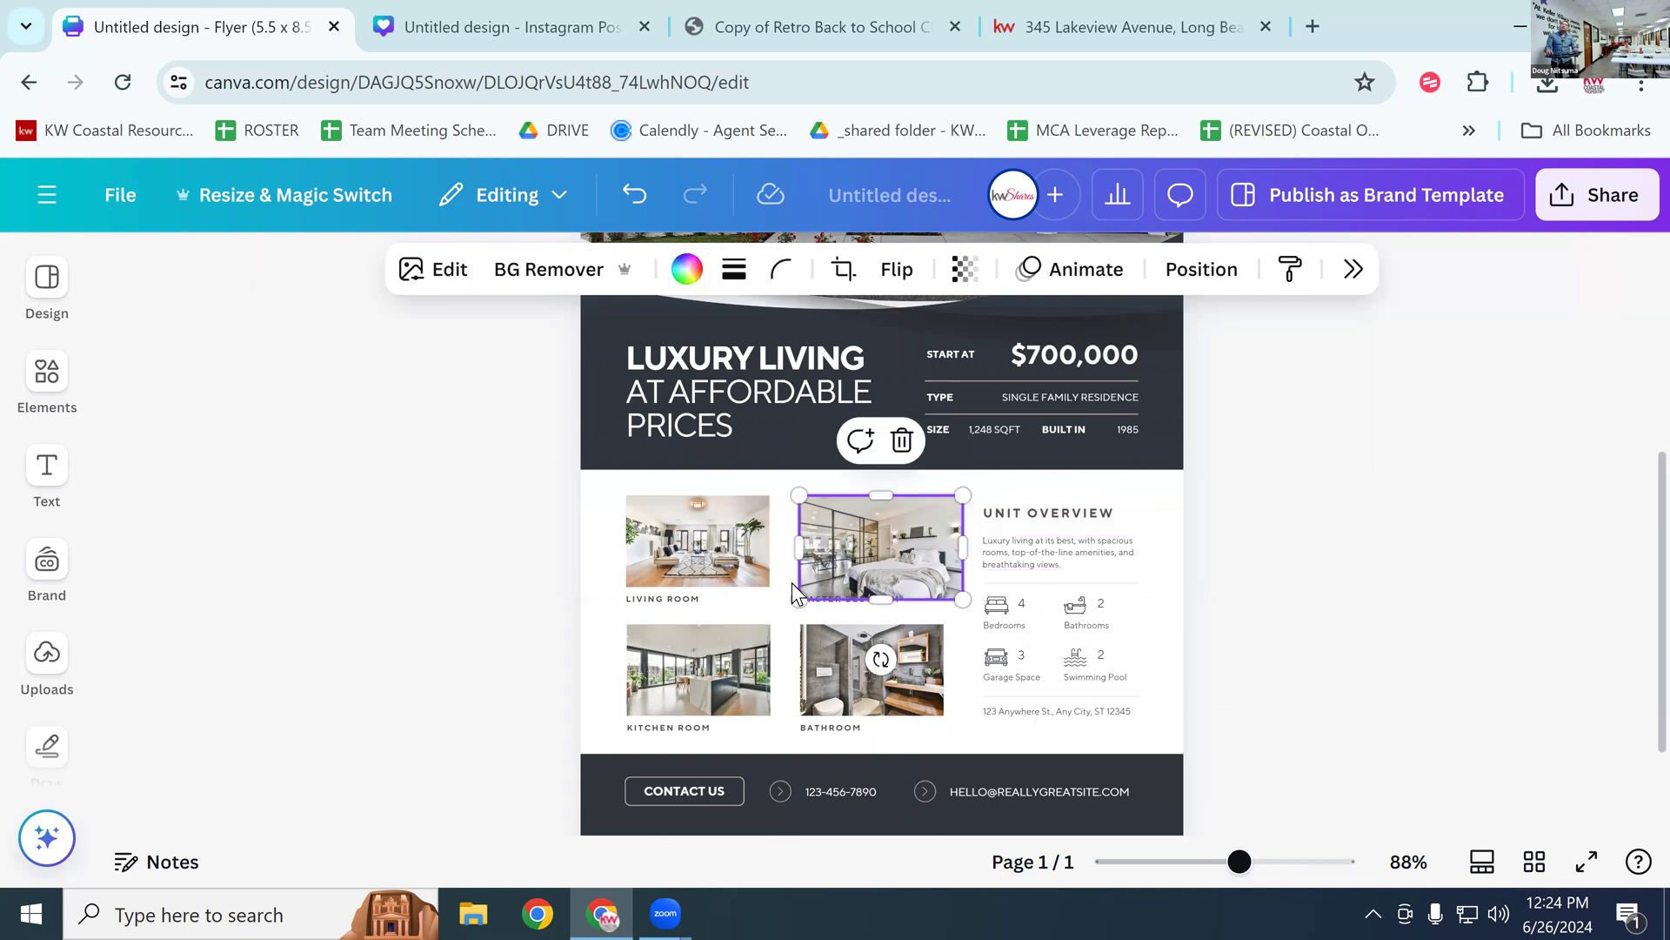
pyautogui.moveTo(798, 600); pyautogui.dragTo(887, 550)
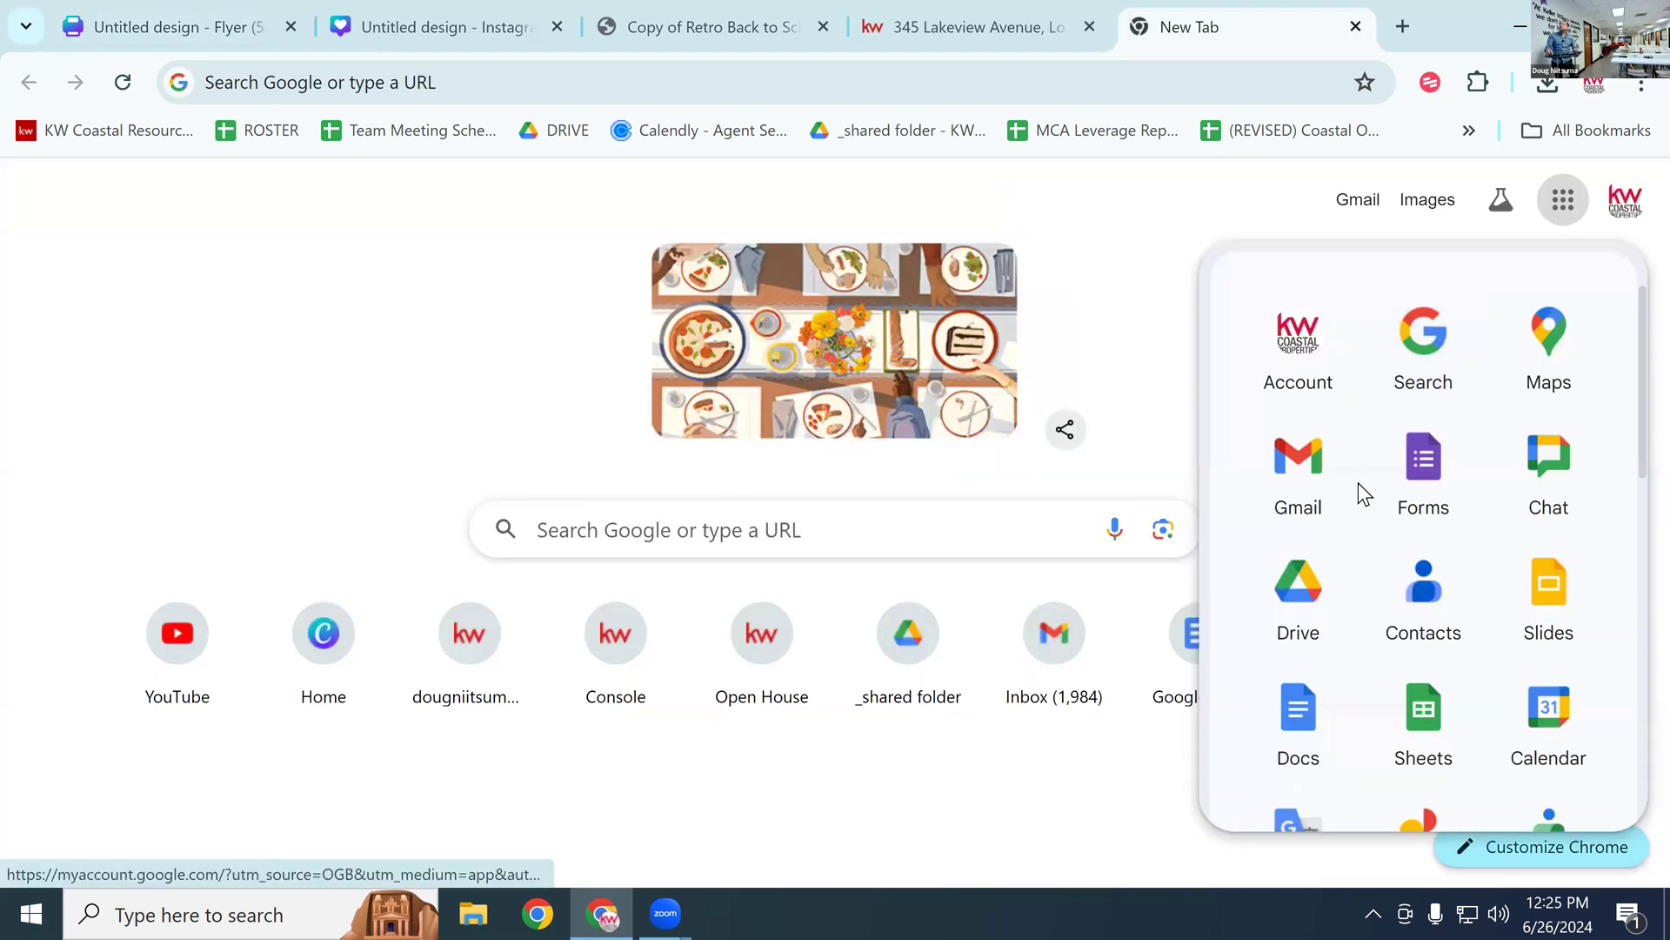
# Step: Download Bedroom.webp, kitchen.webp and Front.webp from Google Drive, then return to the Canva flyer
pyautogui.click(1301, 600)
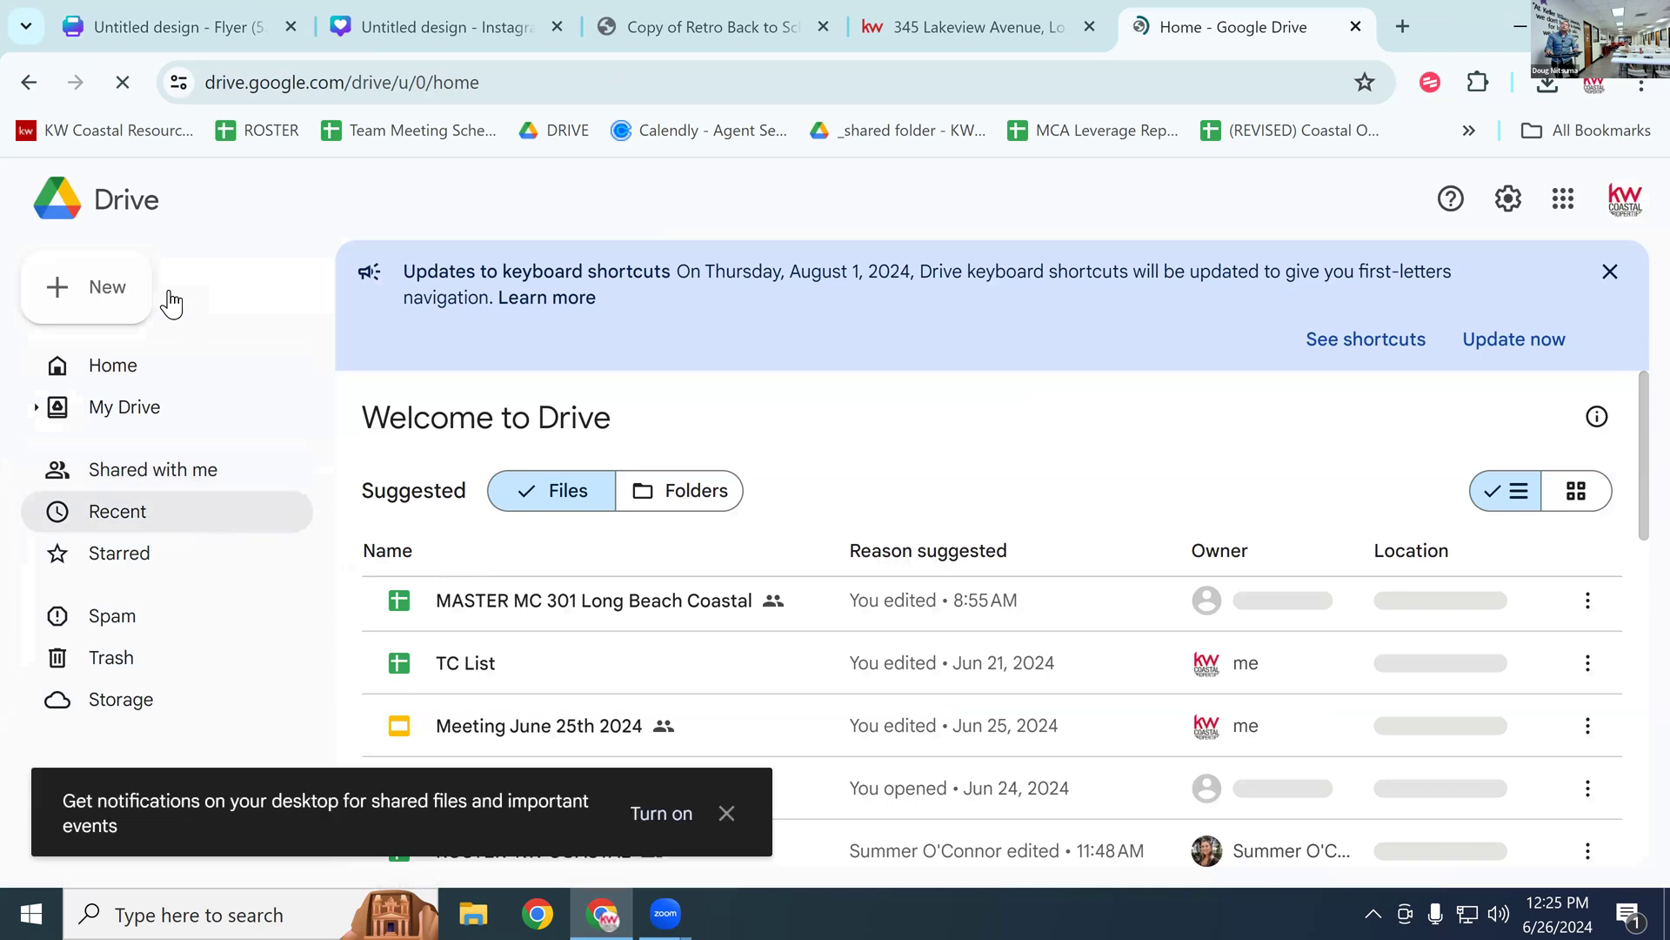
pyautogui.scroll(-10, 865, 571)
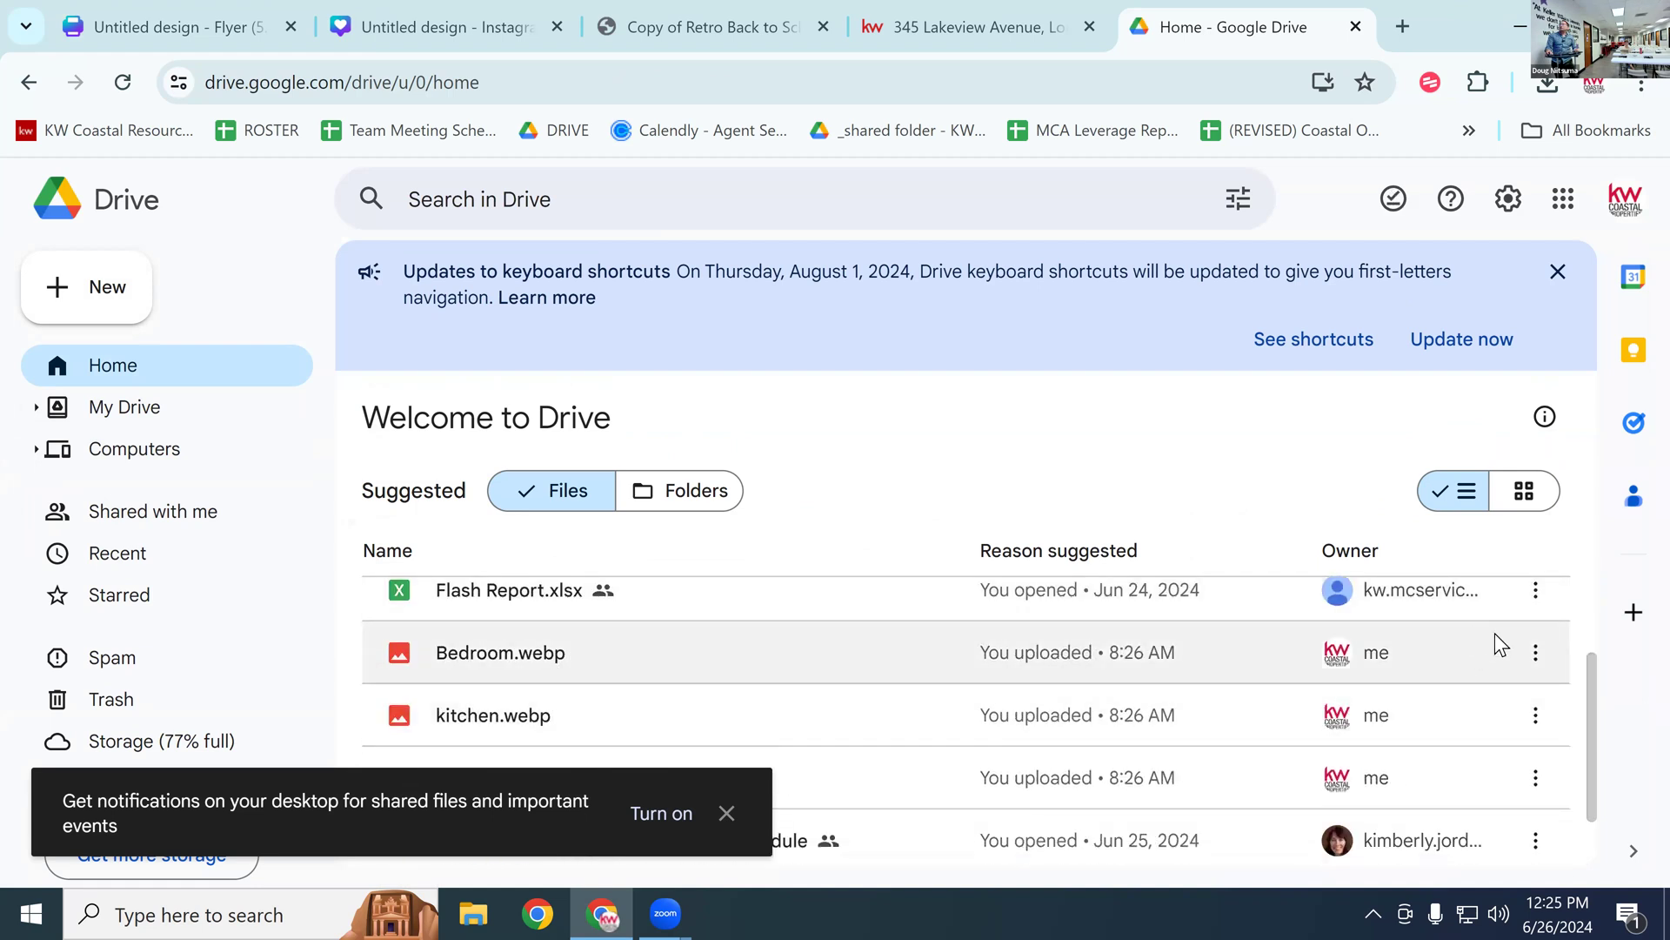
pyautogui.click(1536, 654)
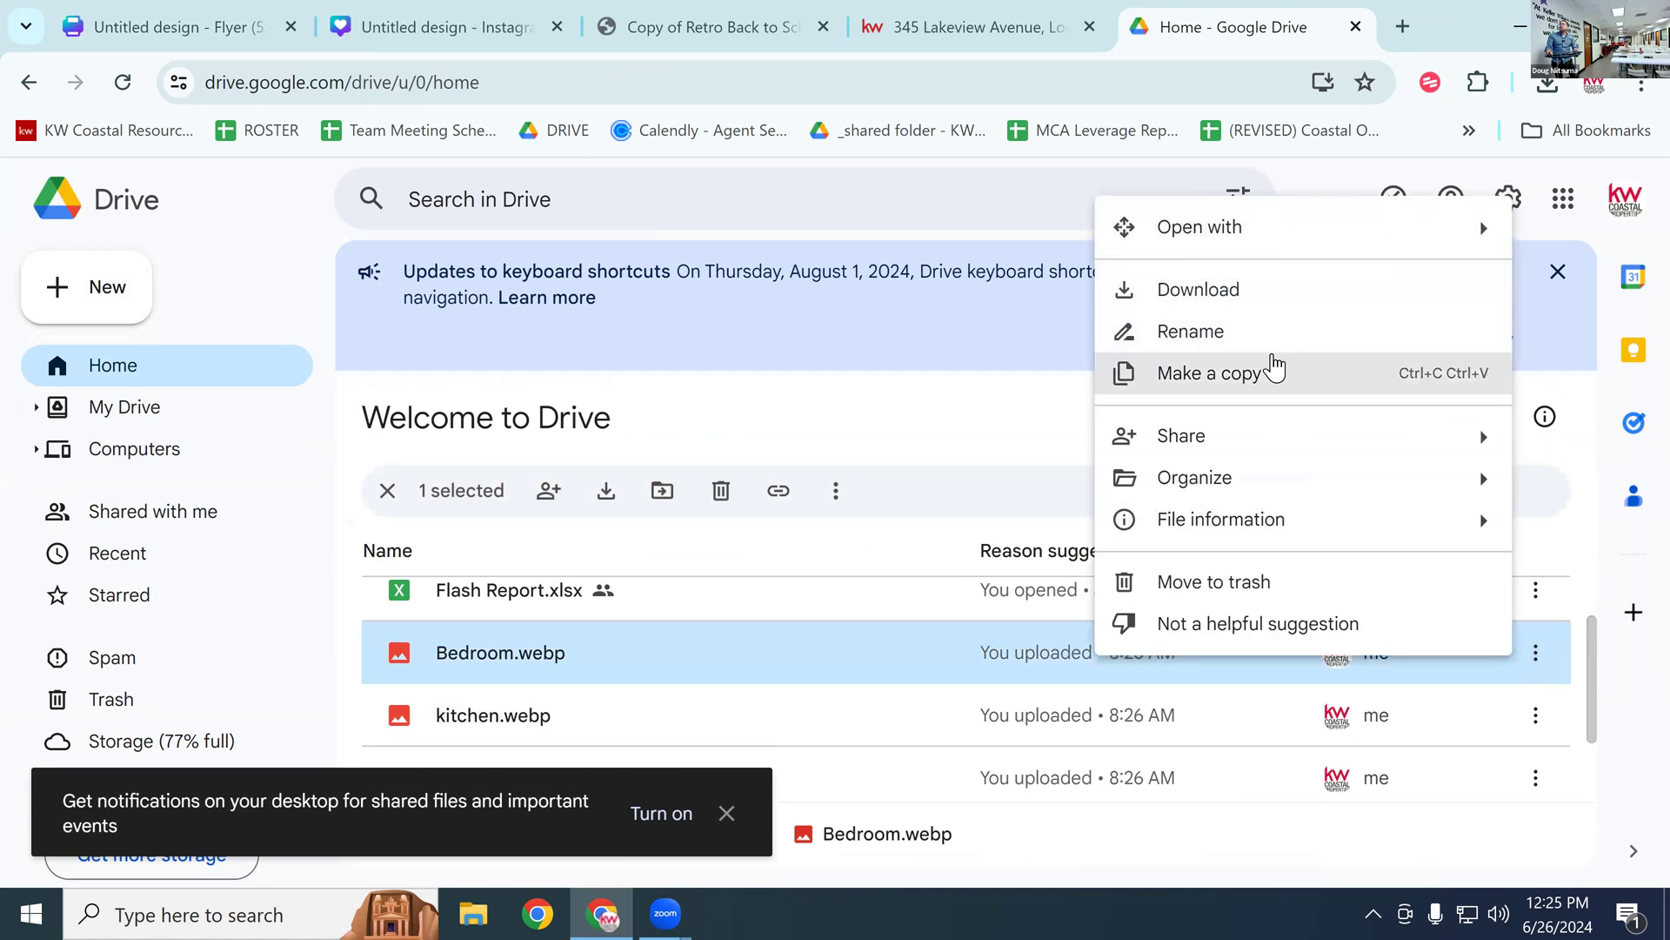
pyautogui.click(1287, 304)
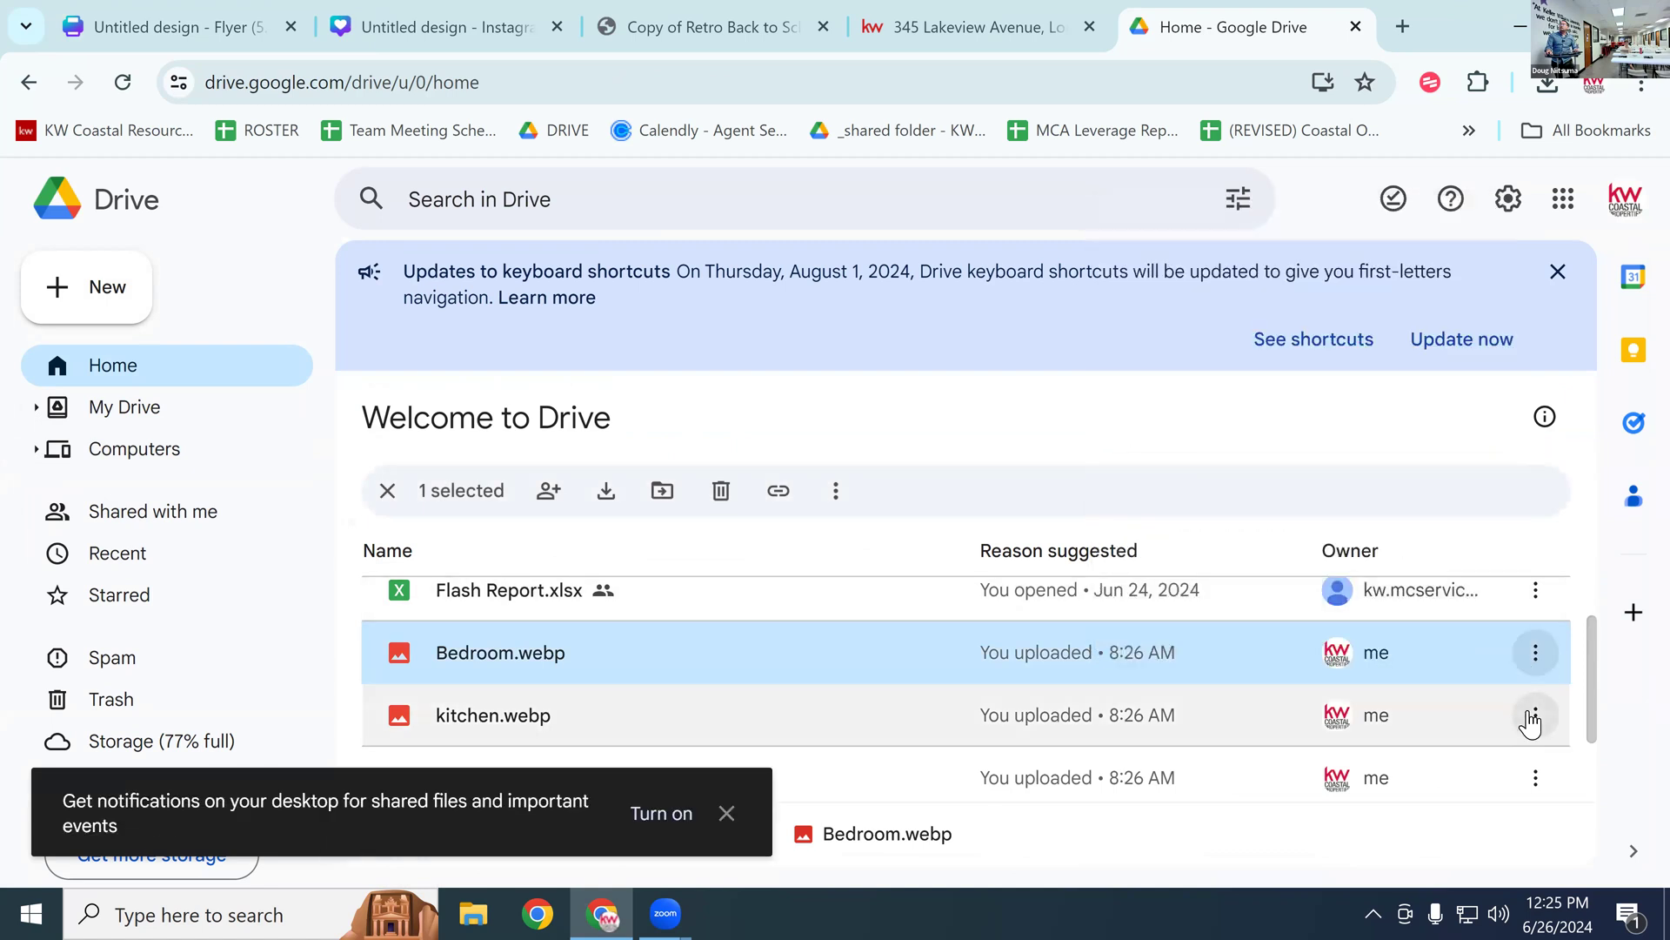
pyautogui.click(1535, 715)
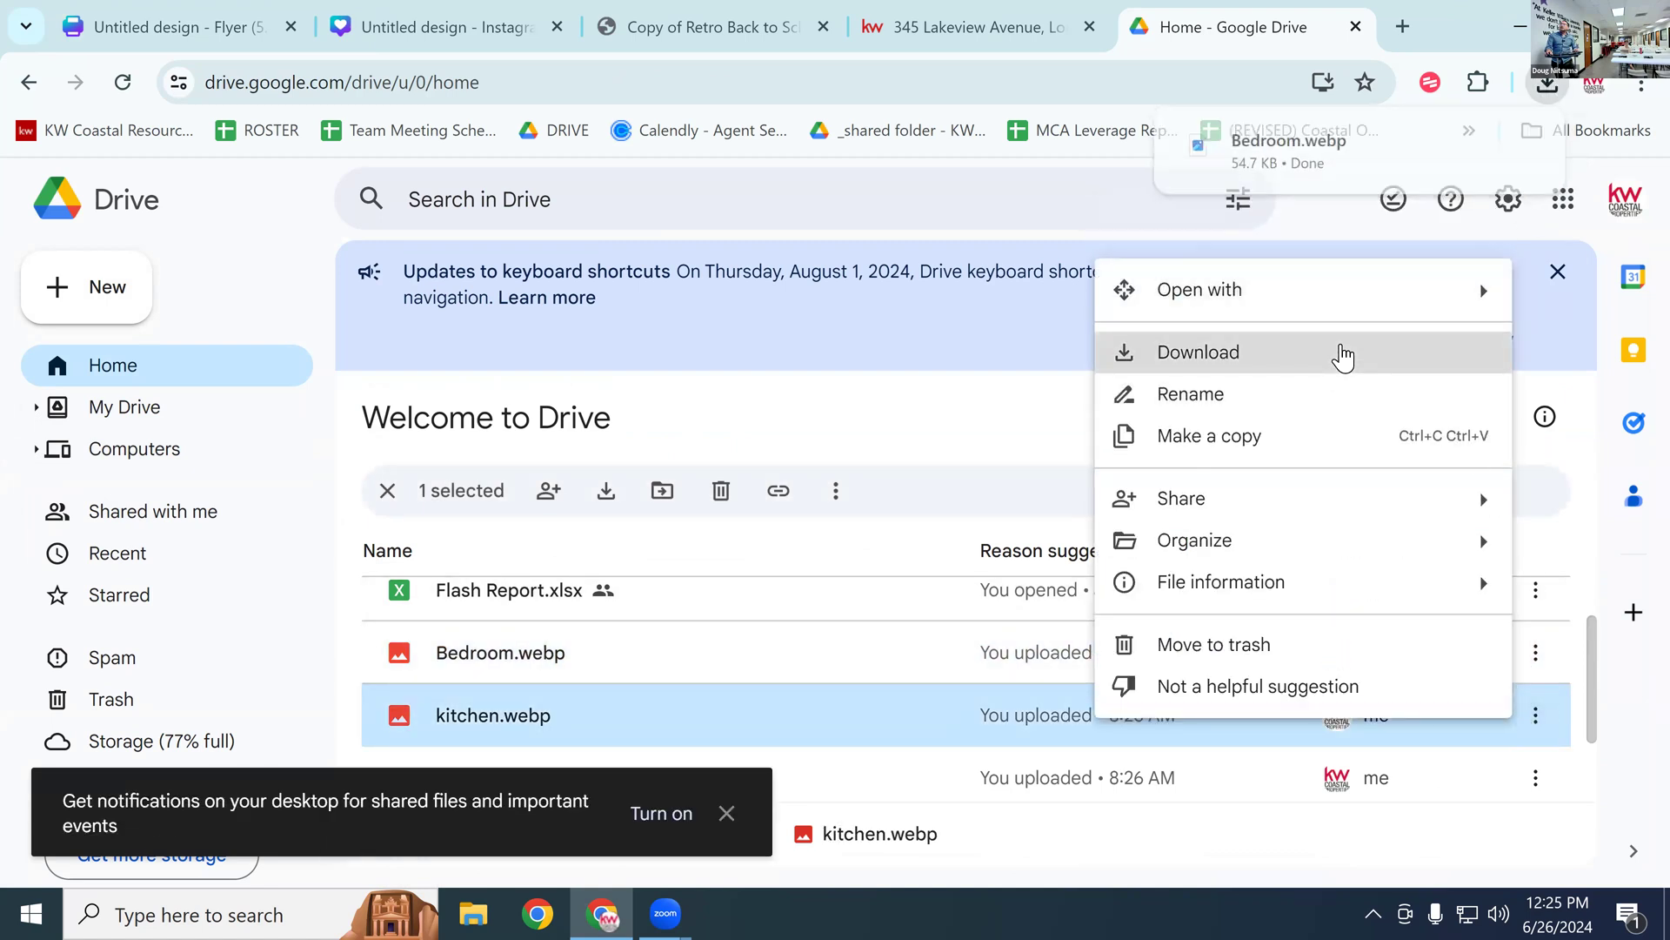
pyautogui.click(1342, 354)
pyautogui.click(1536, 778)
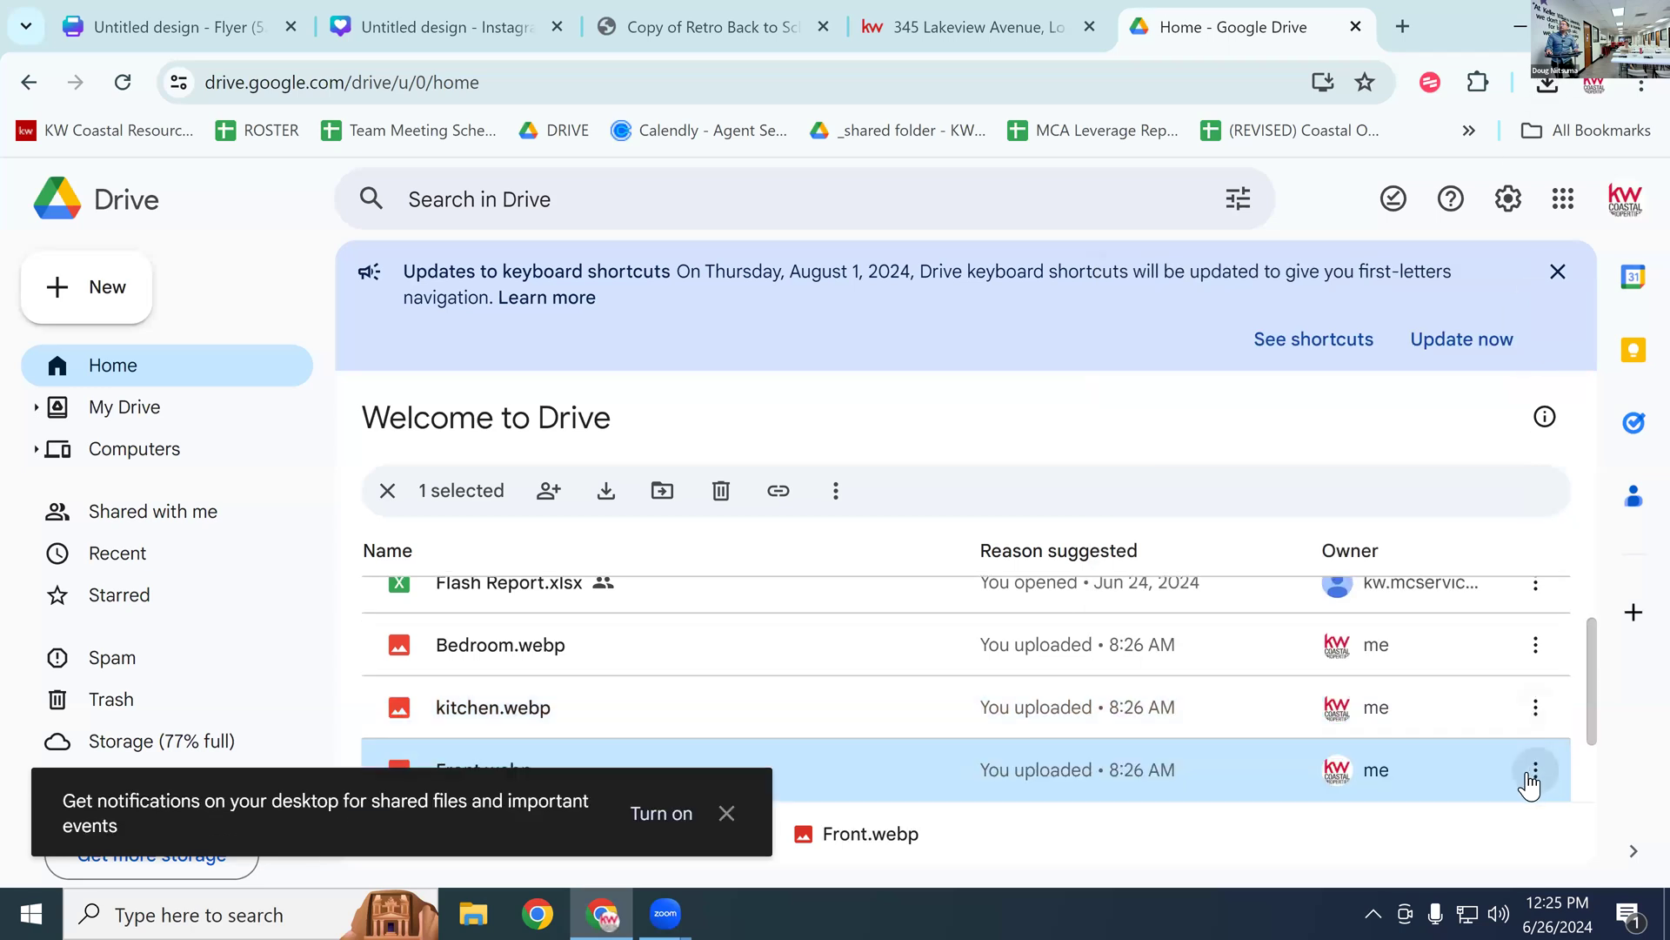
pyautogui.click(1533, 774)
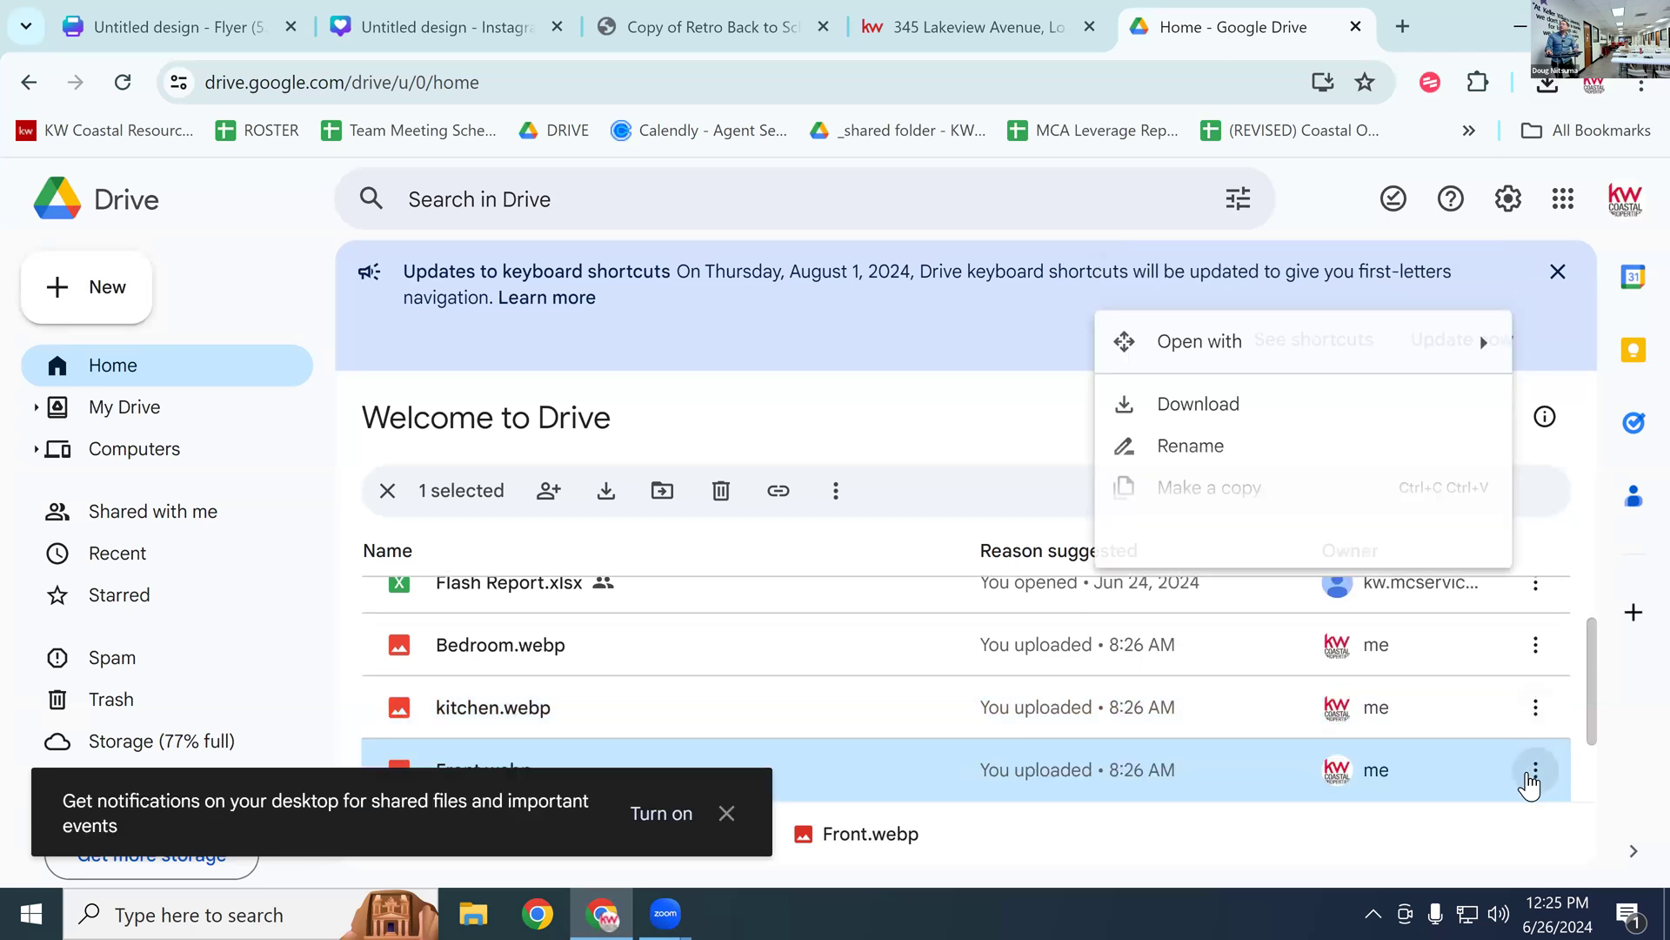
pyautogui.click(1315, 430)
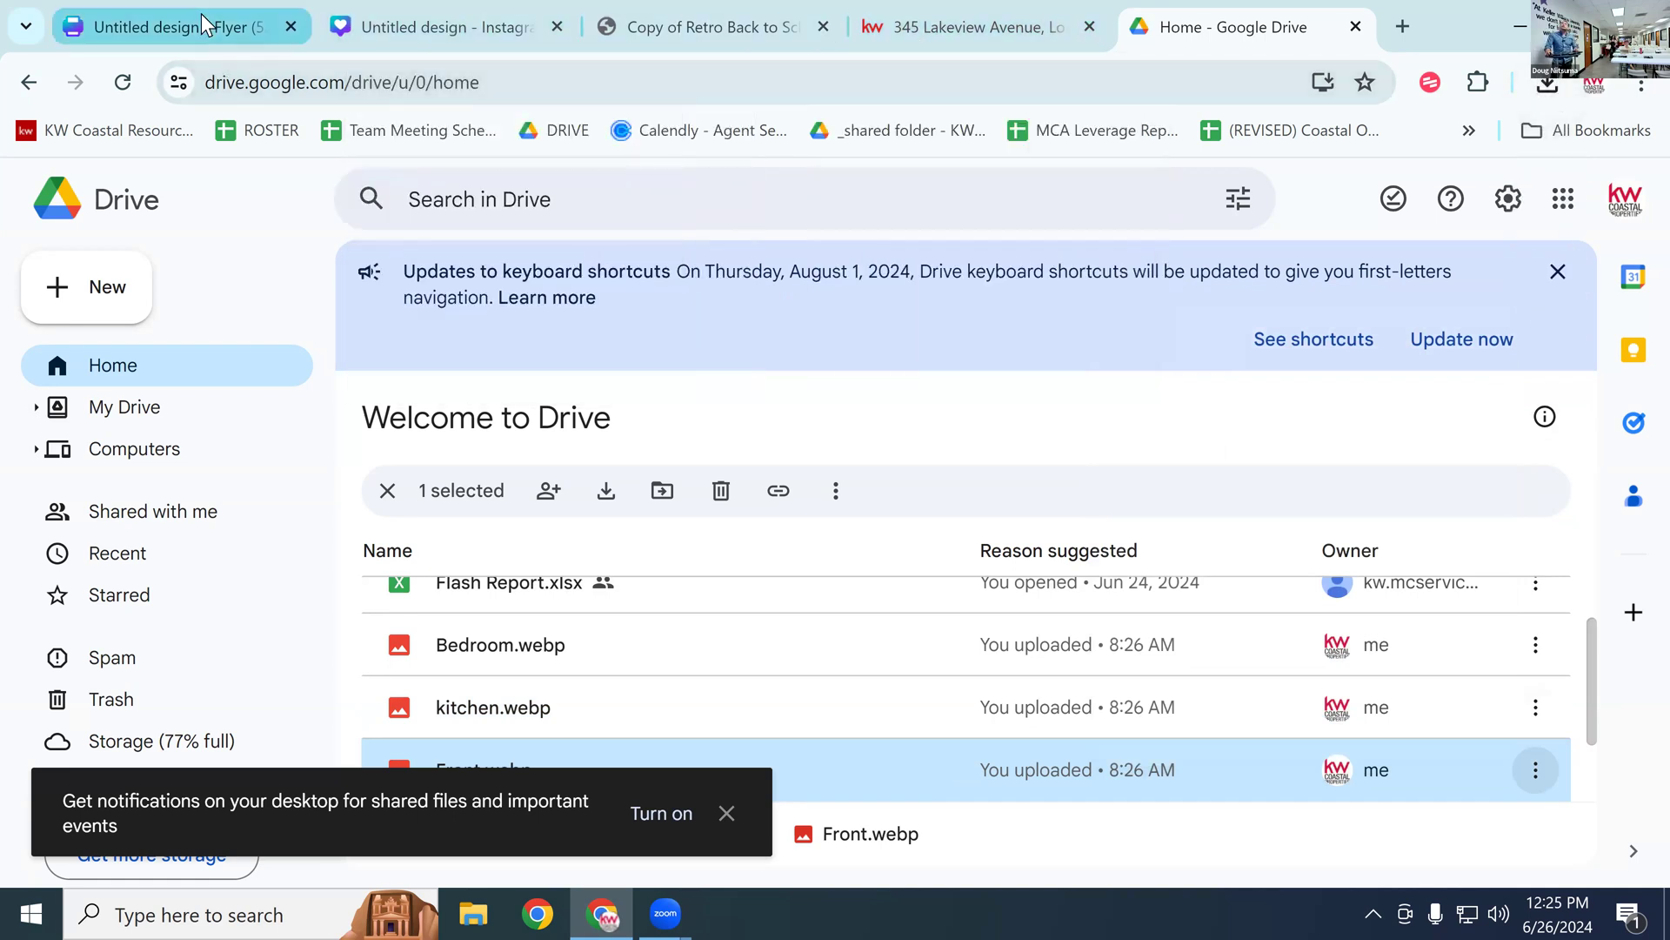
pyautogui.click(201, 15)
# Step: Upload the Front photo from the Downloads folder to Canva
pyautogui.click(47, 277)
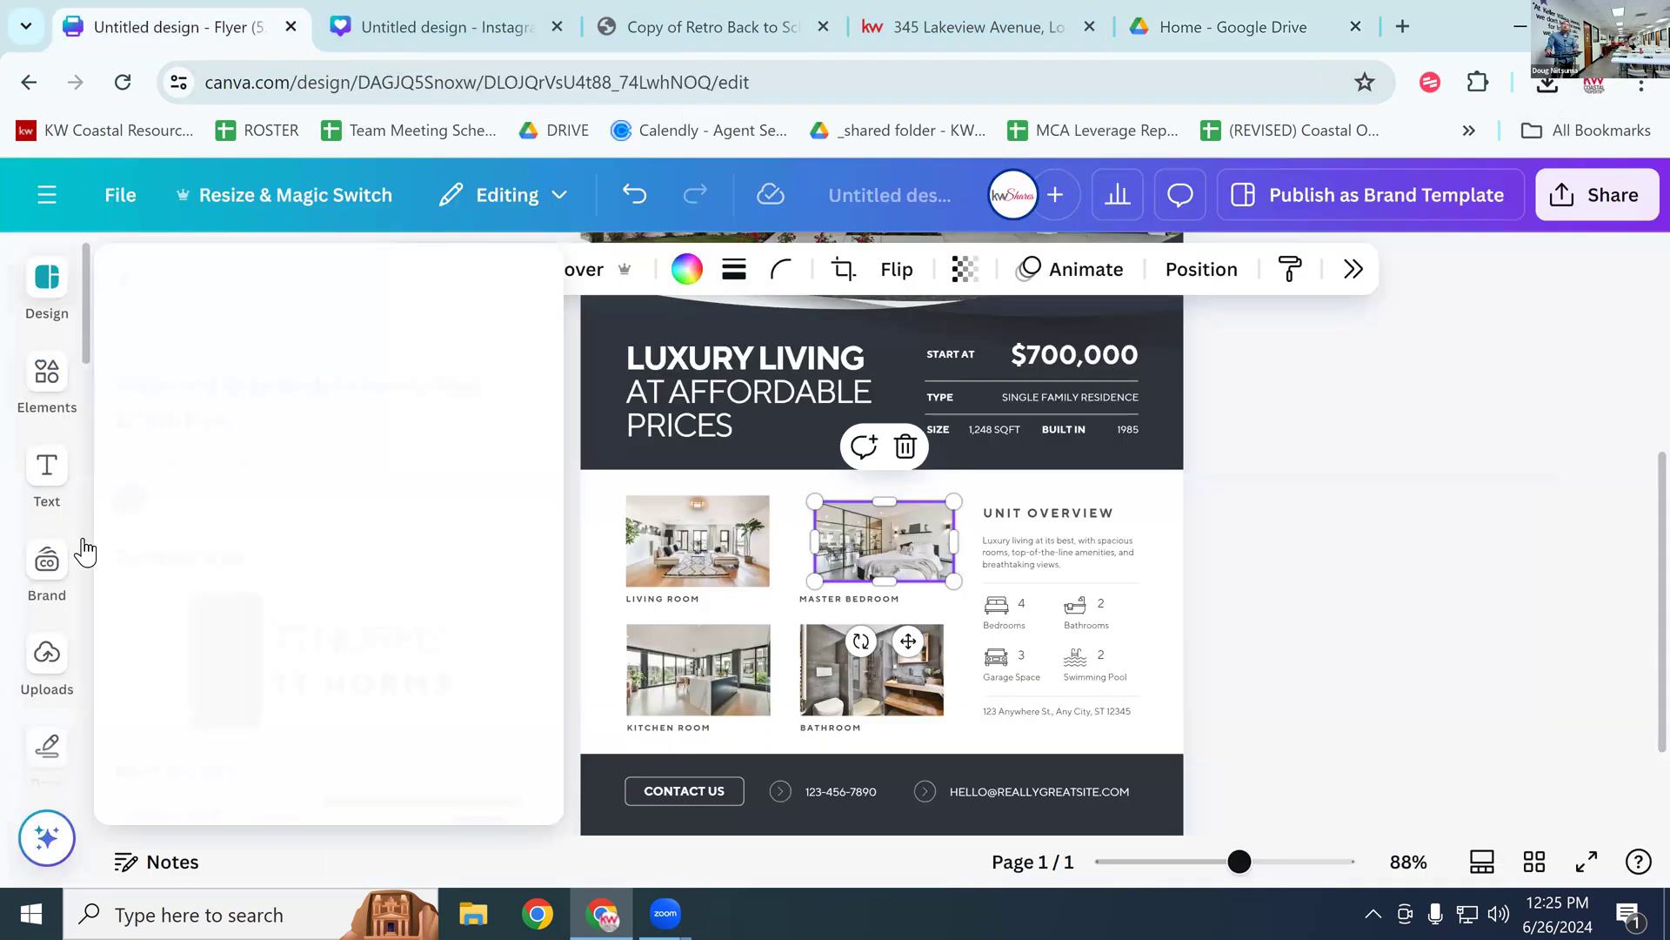
pyautogui.click(43, 666)
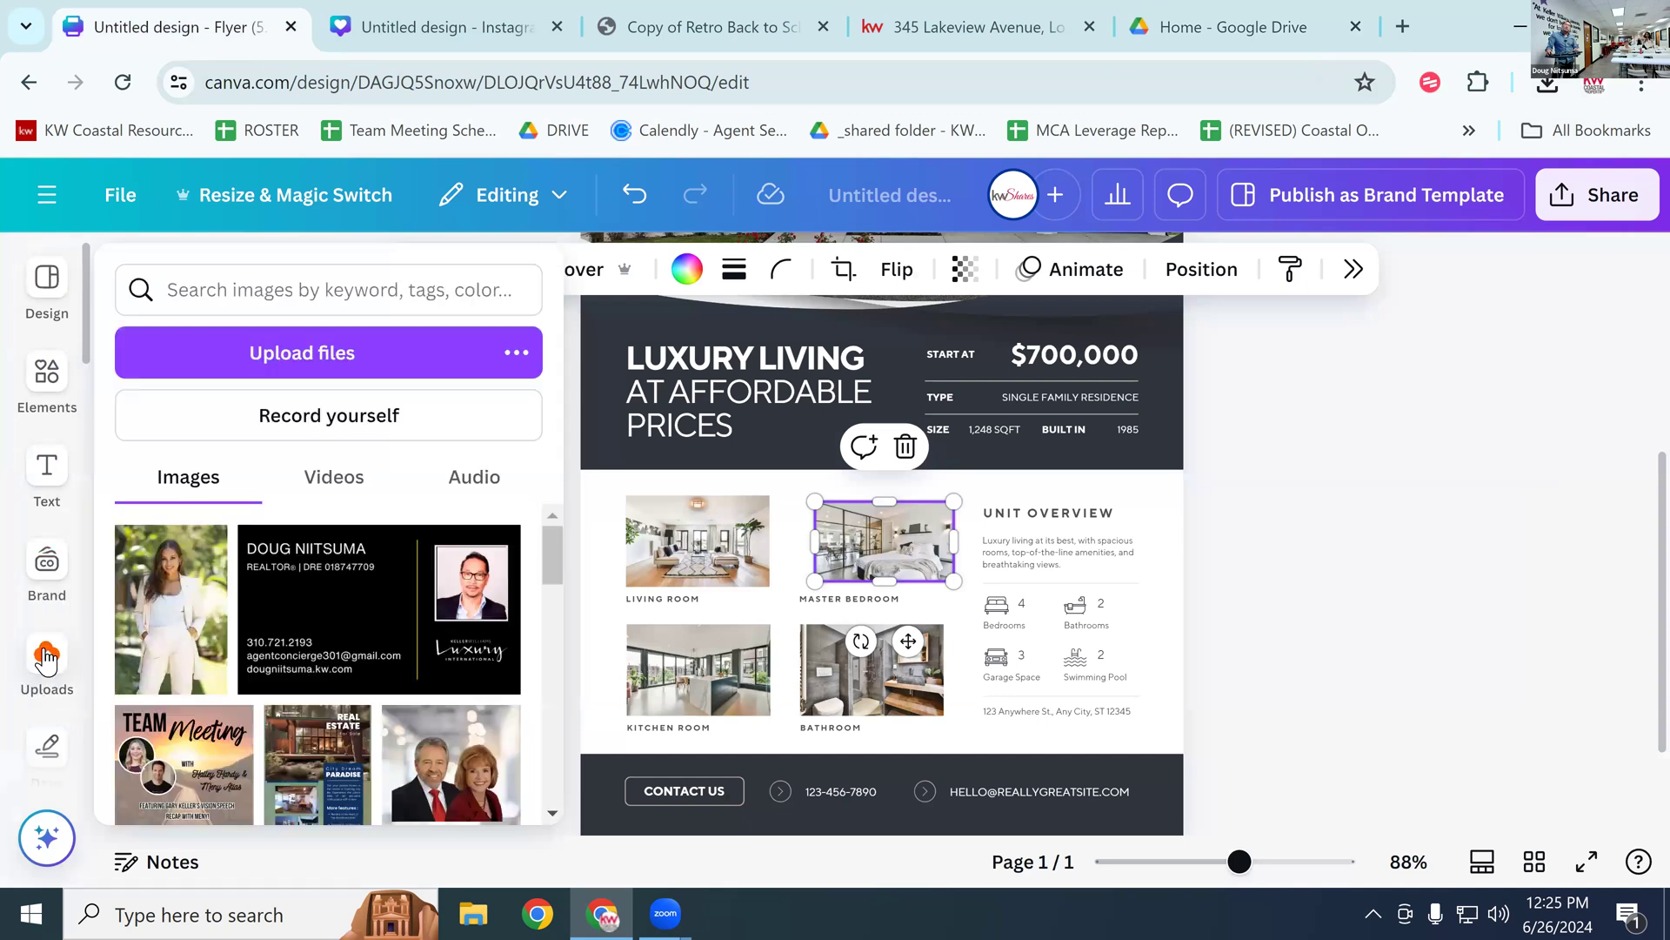
pyautogui.click(44, 658)
pyautogui.click(334, 337)
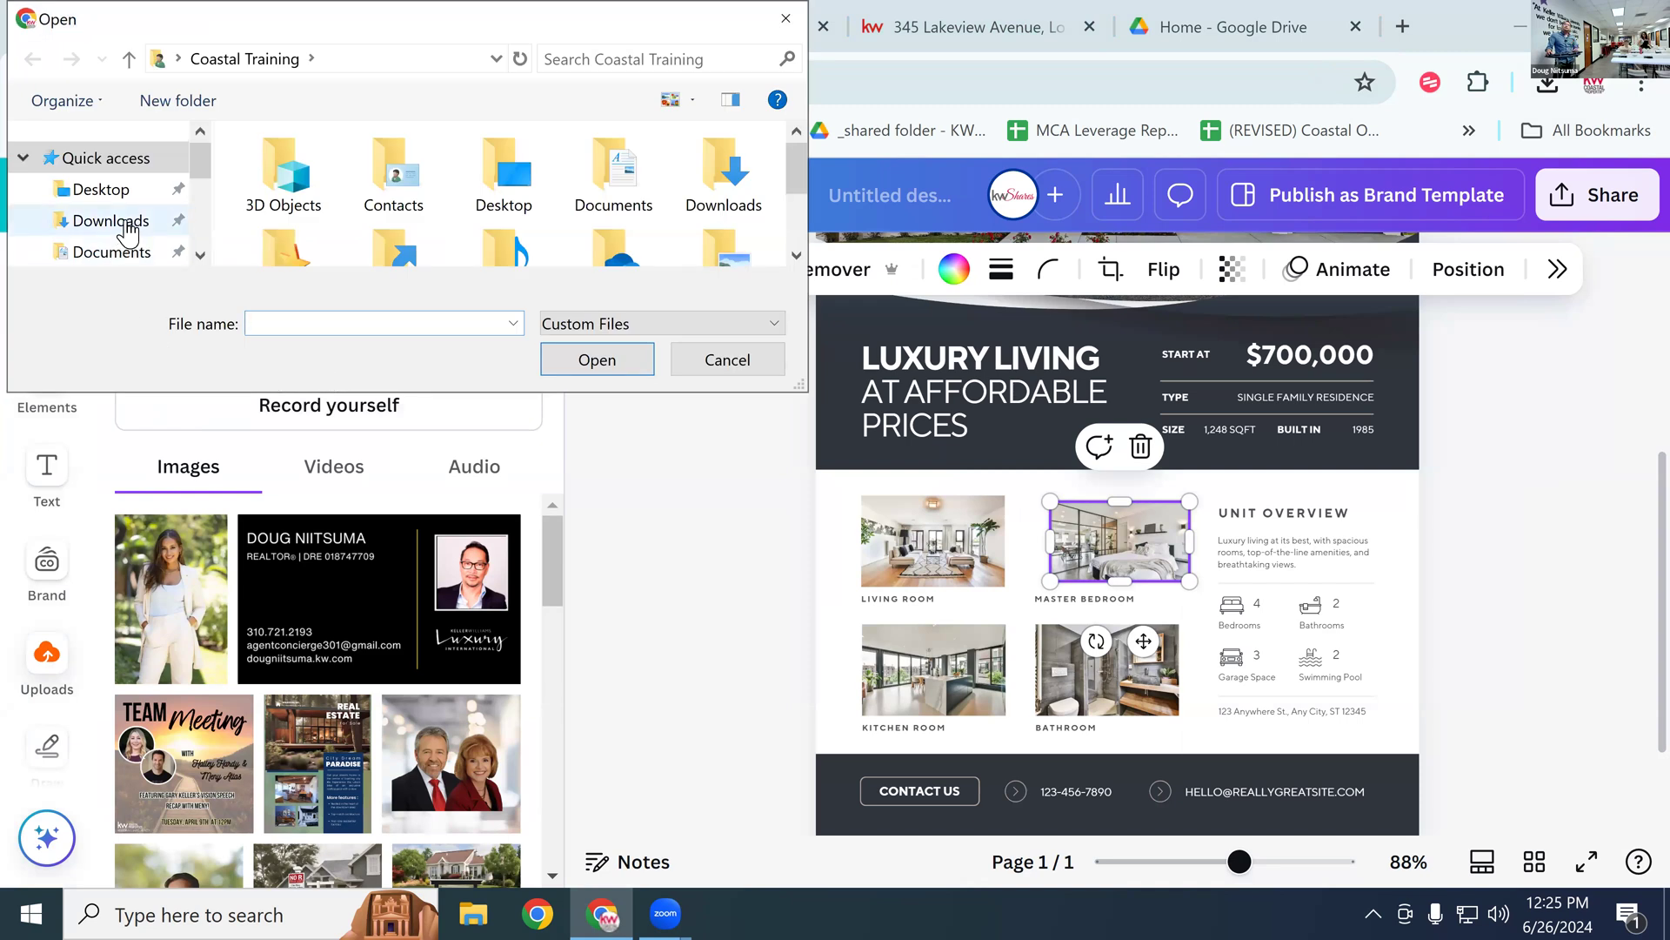
pyautogui.click(127, 224)
pyautogui.click(282, 210)
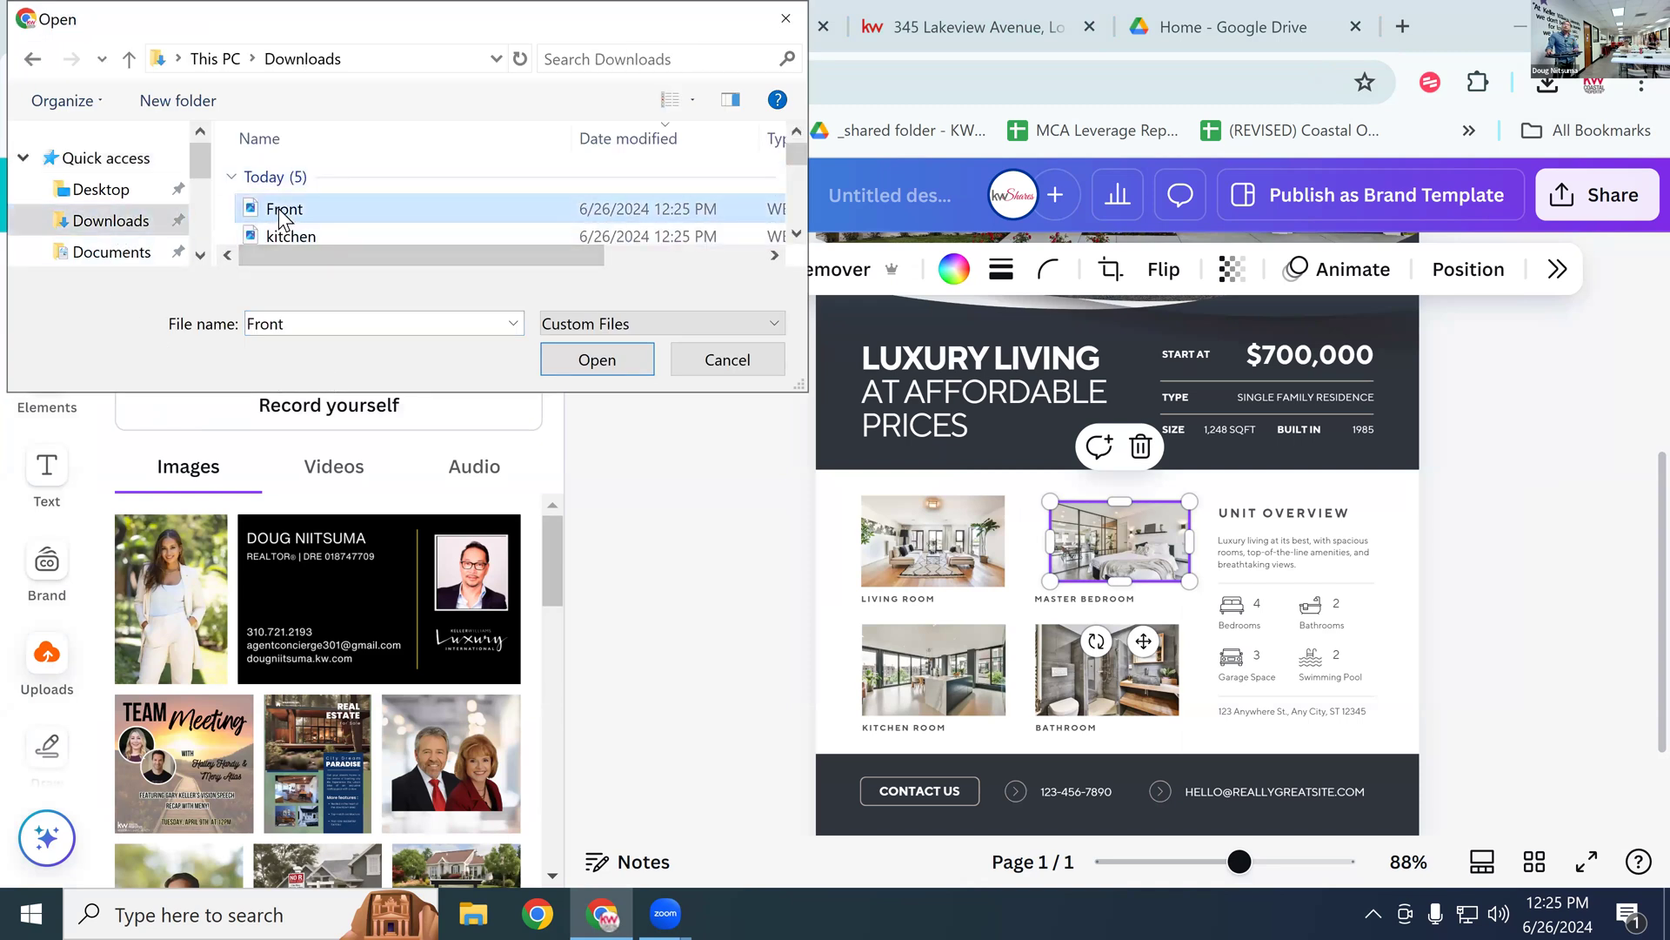
pyautogui.scroll(-1, 315, 252)
pyautogui.click(311, 229)
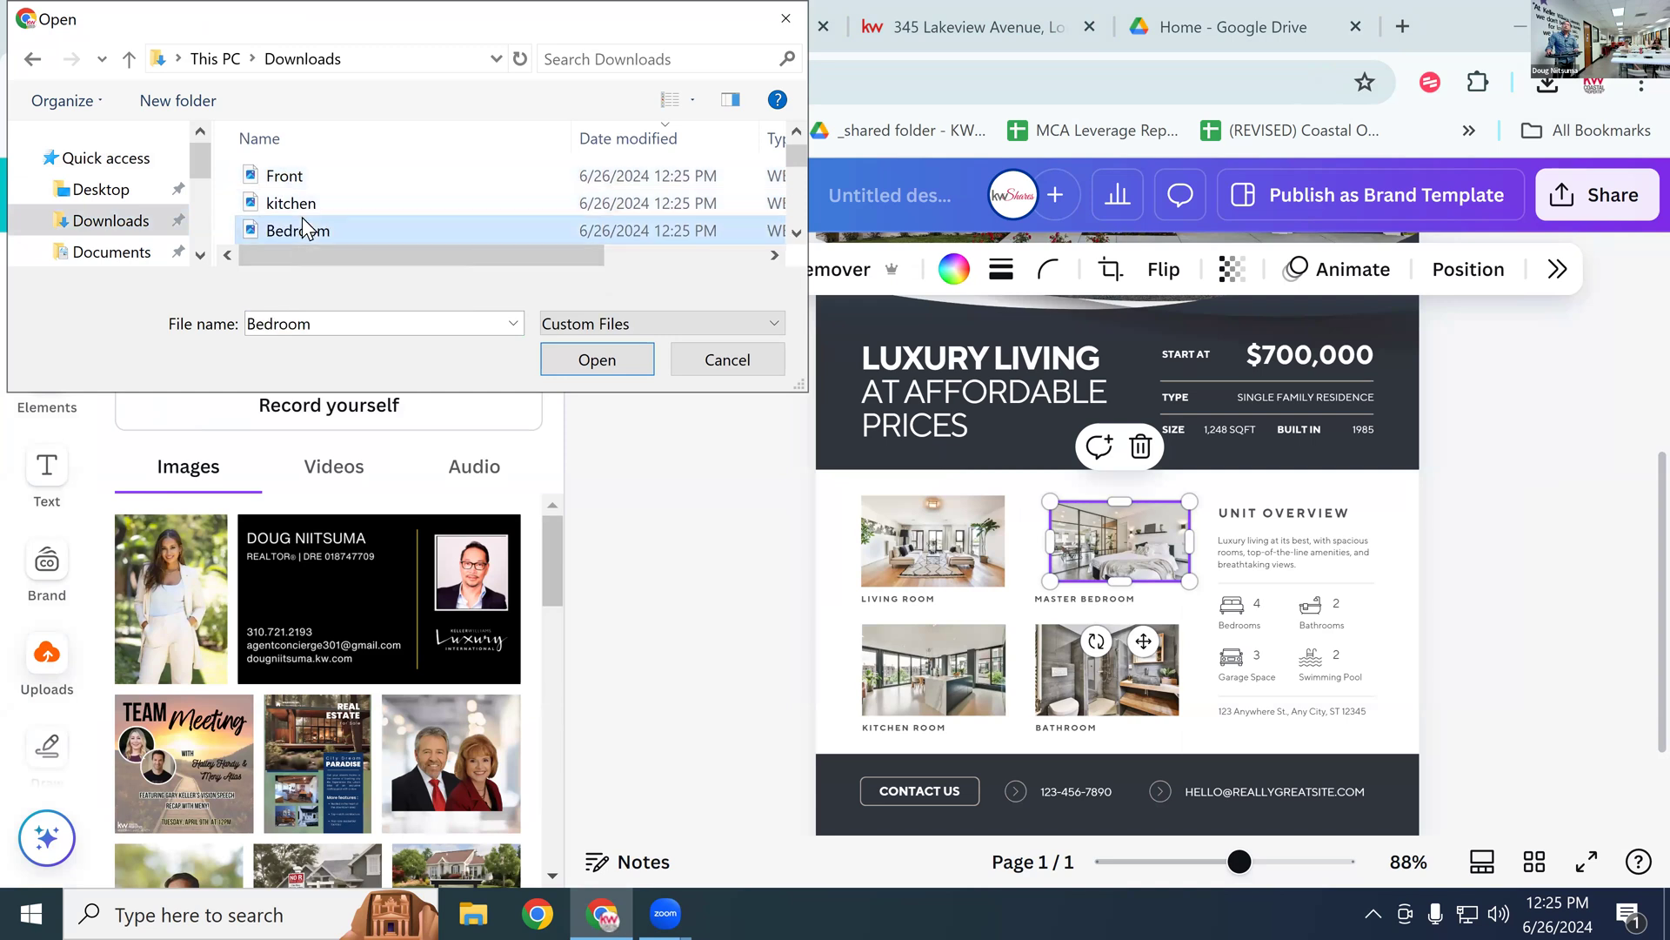
pyautogui.keyDown('ctrl'); pyautogui.click(306, 208); pyautogui.keyUp('ctrl')
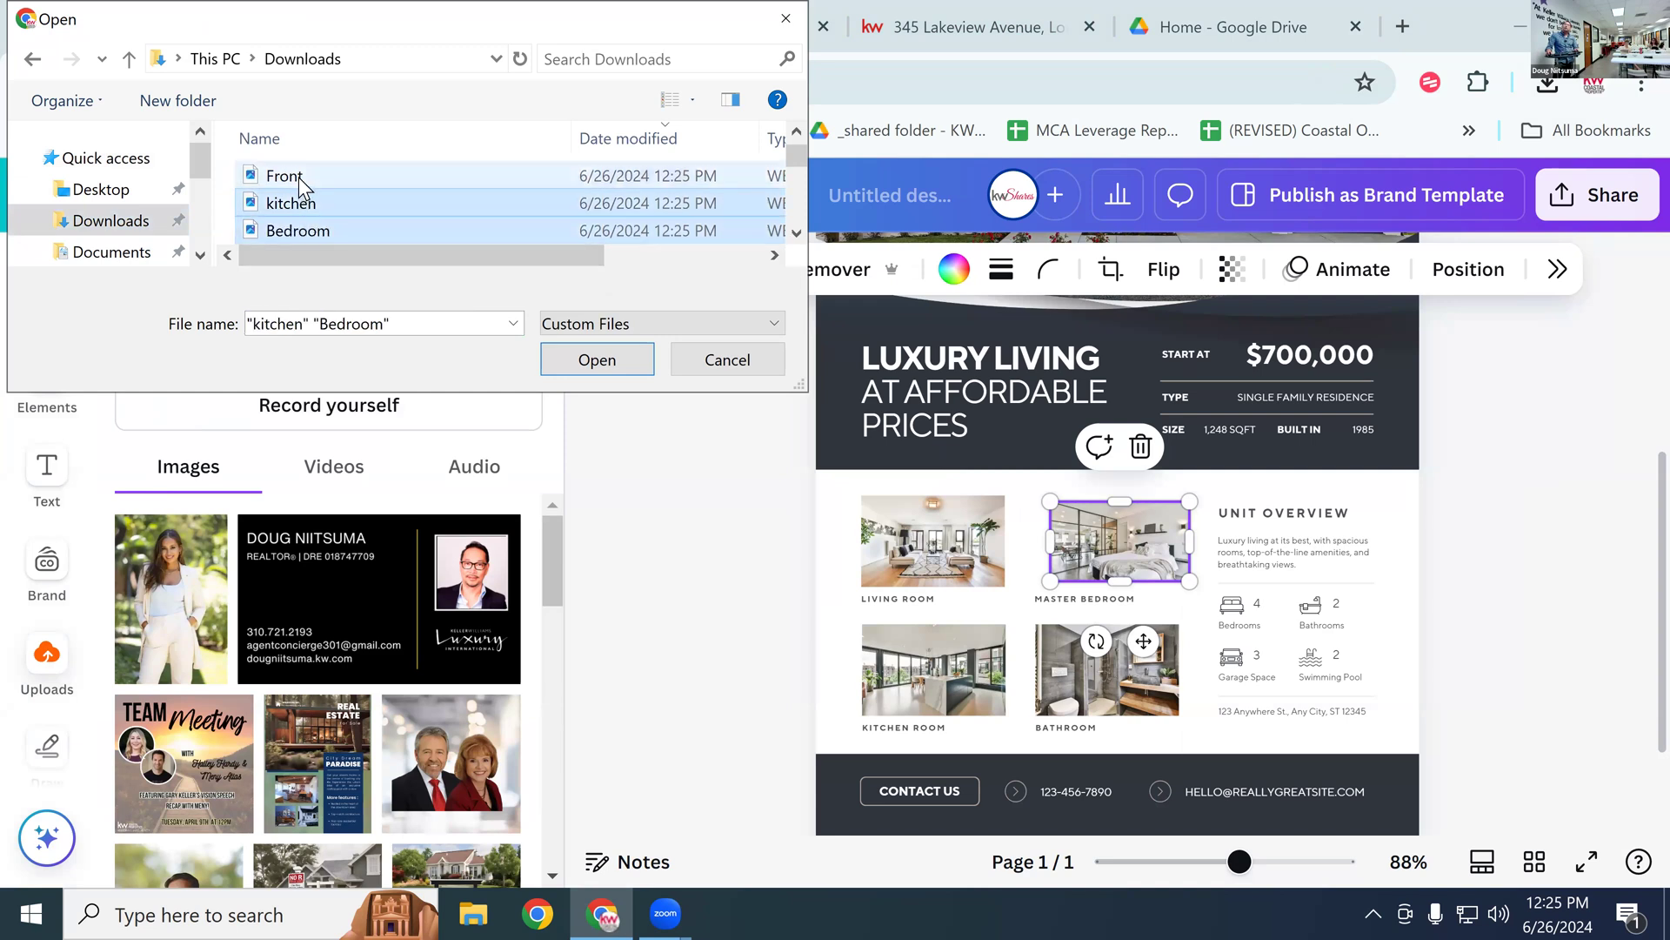
pyautogui.click(287, 177)
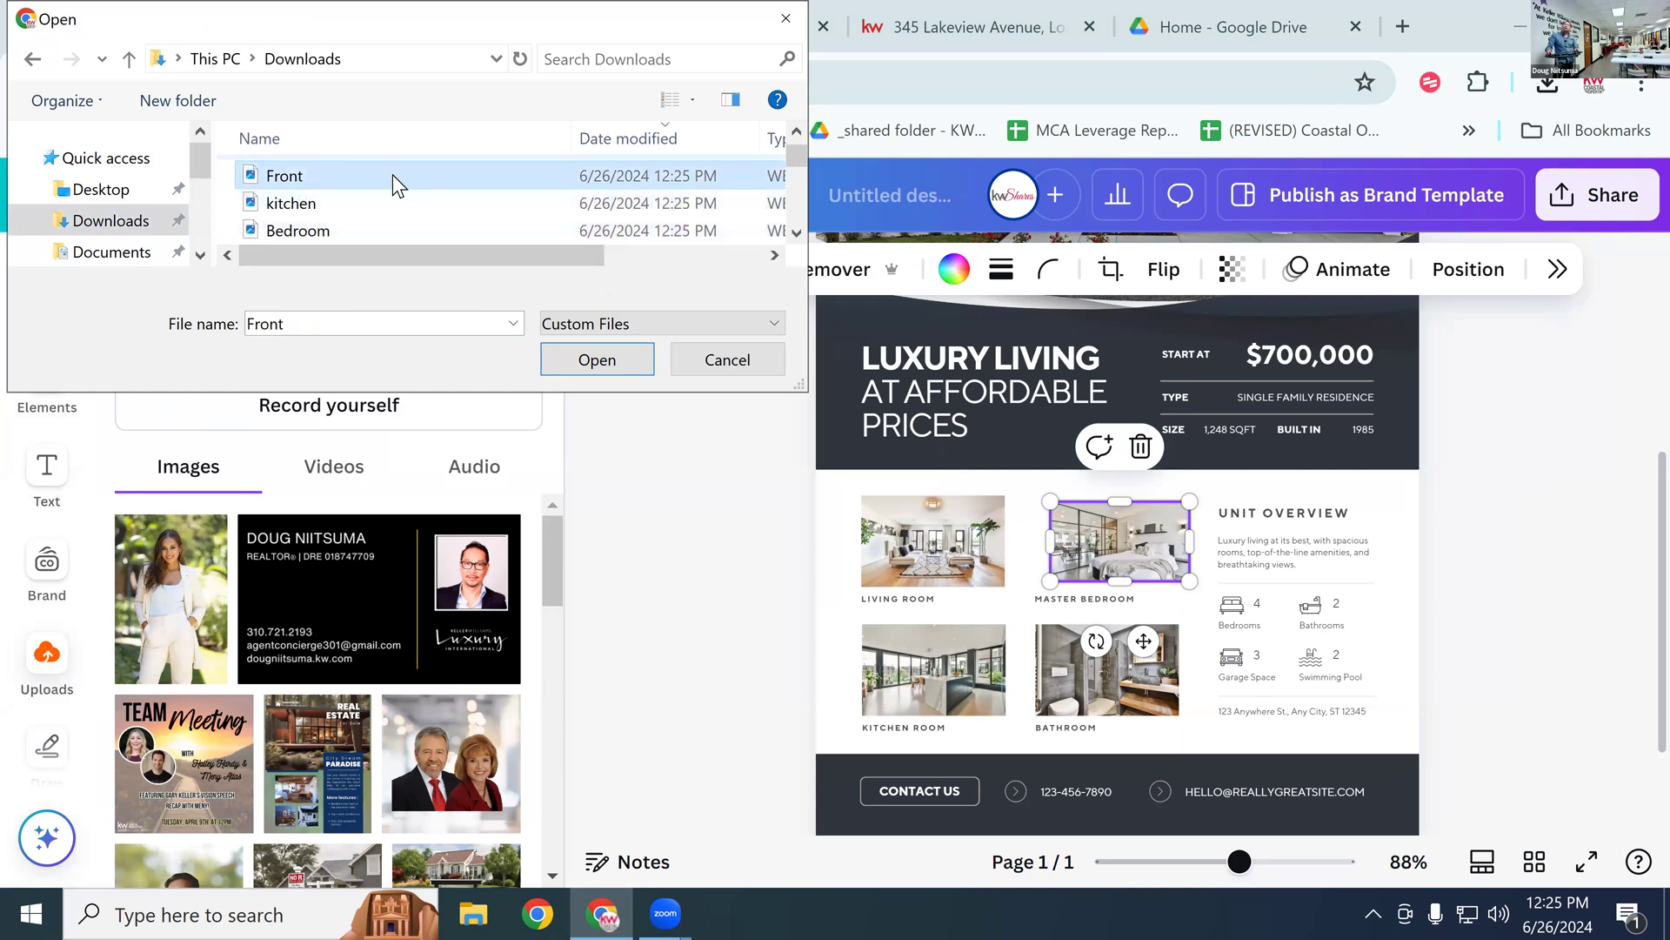
pyautogui.click(598, 359)
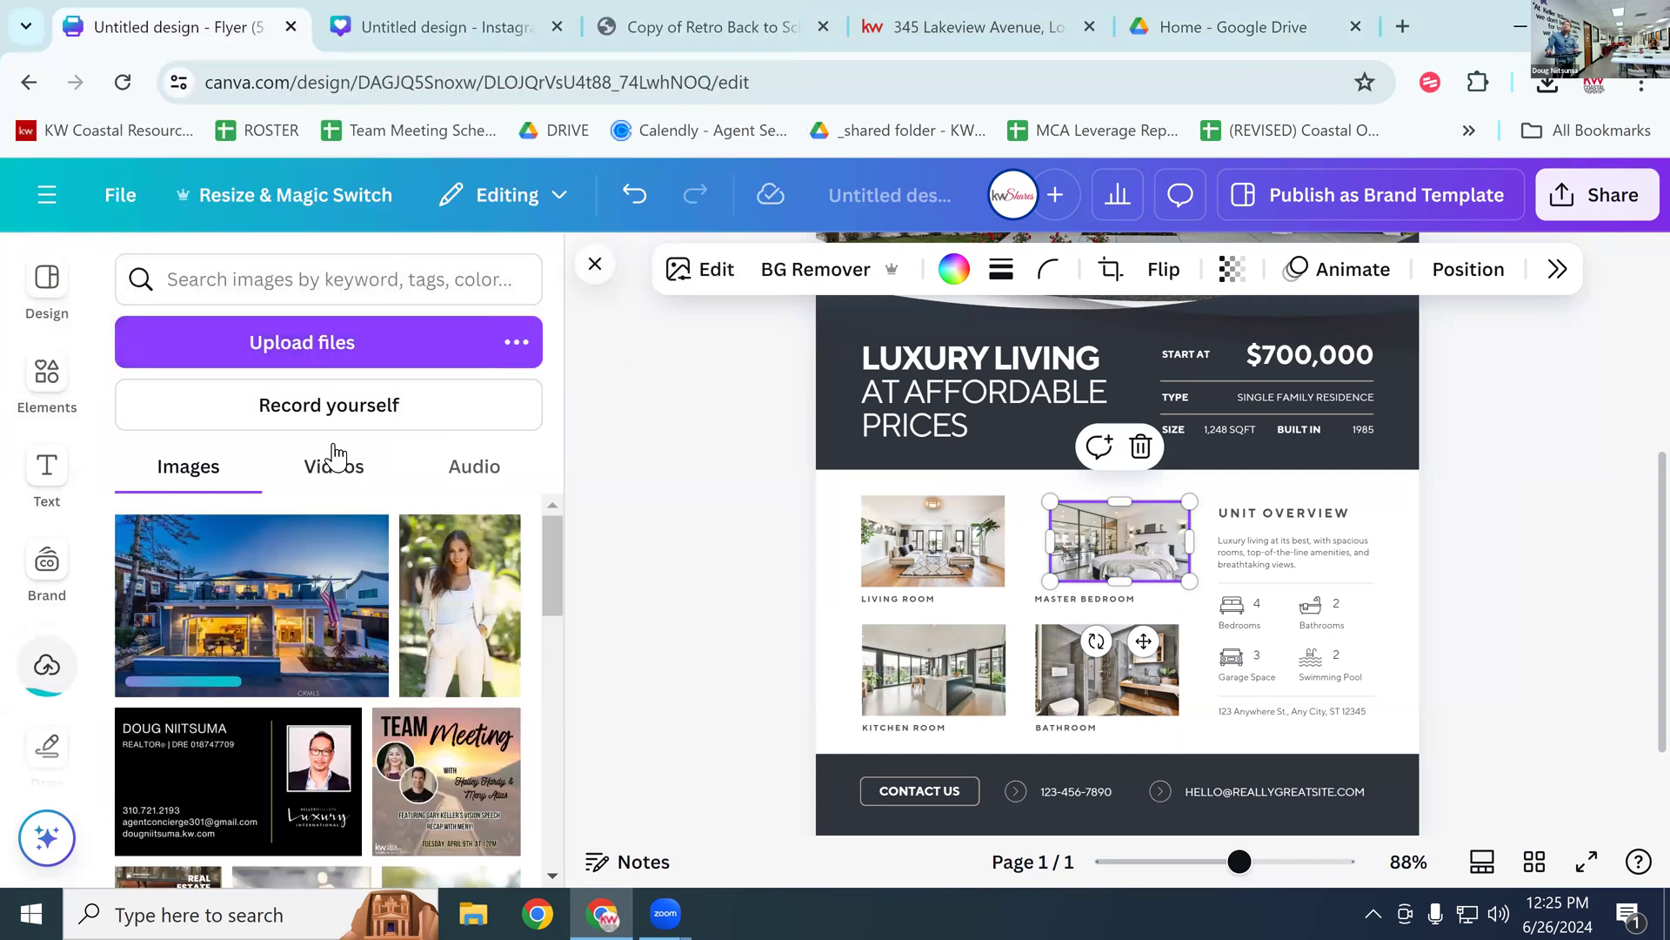
# Step: Upload the kitchen and Bedroom photos from Downloads, one at a time
pyautogui.click(388, 346)
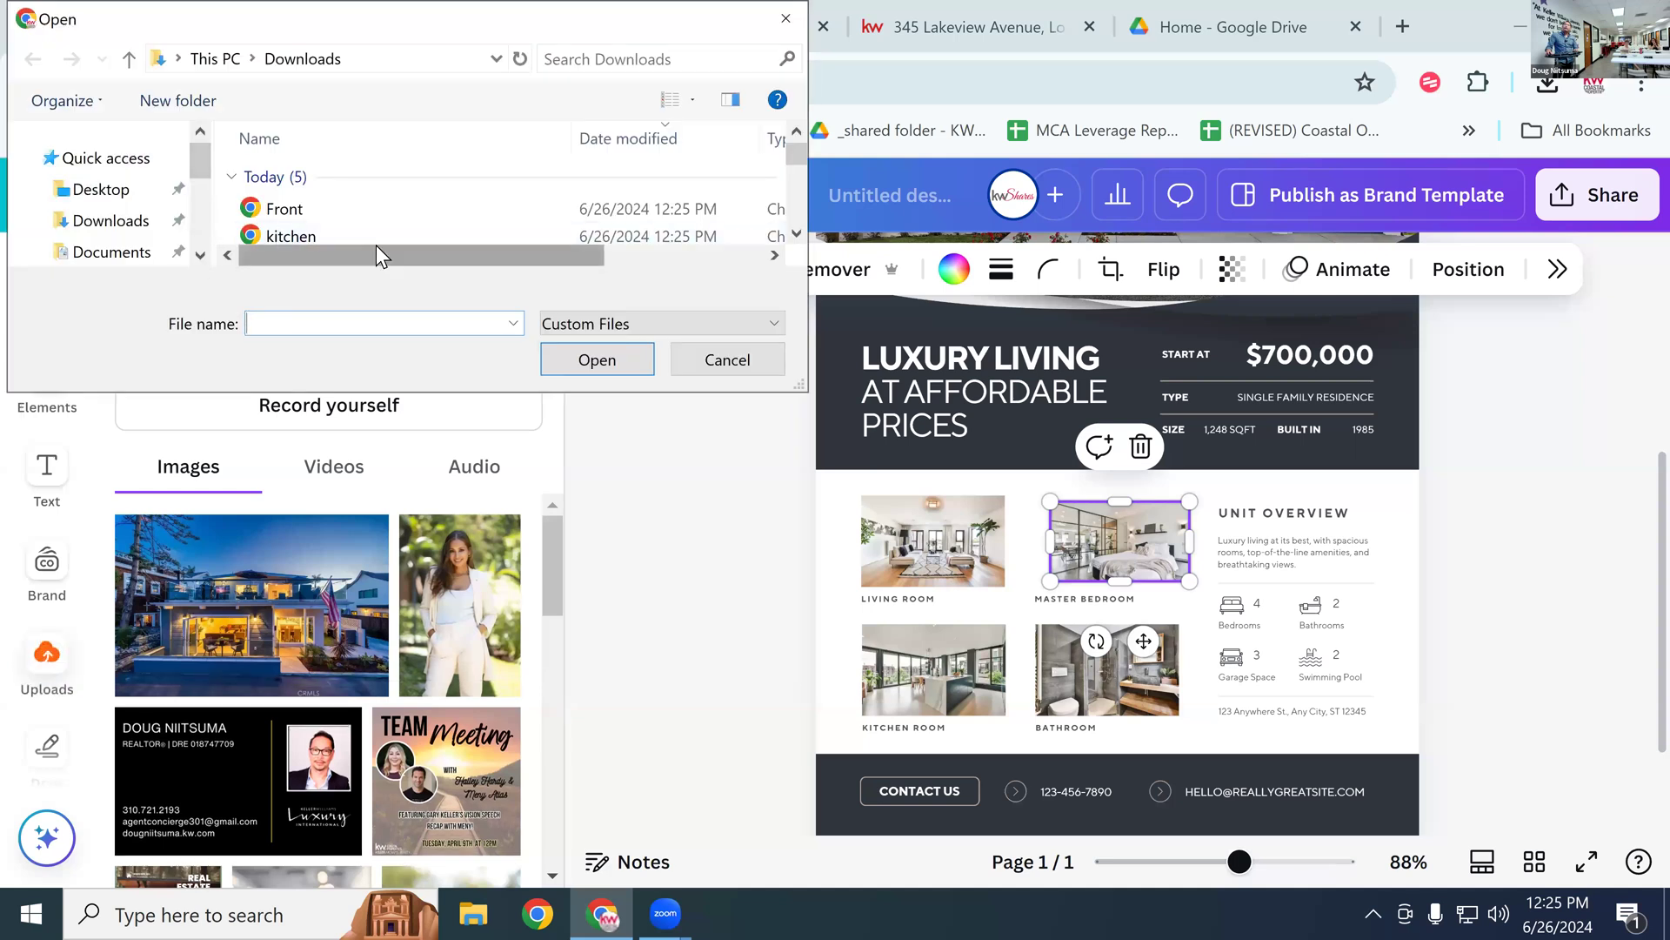
pyautogui.click(289, 237)
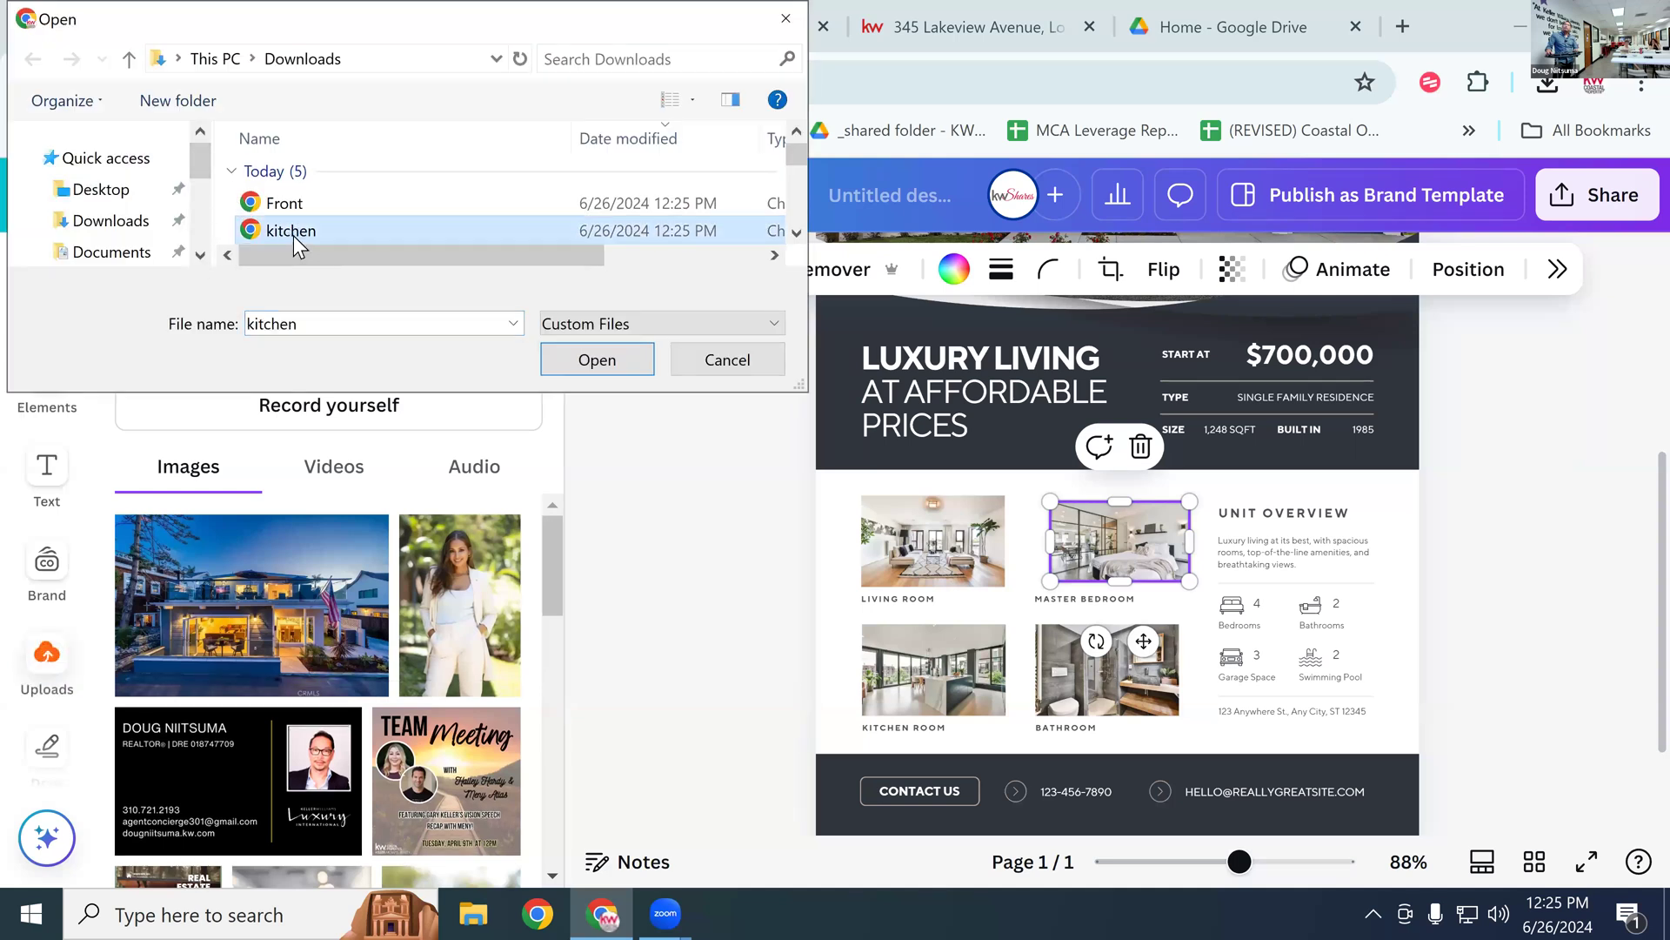
pyautogui.click(548, 359)
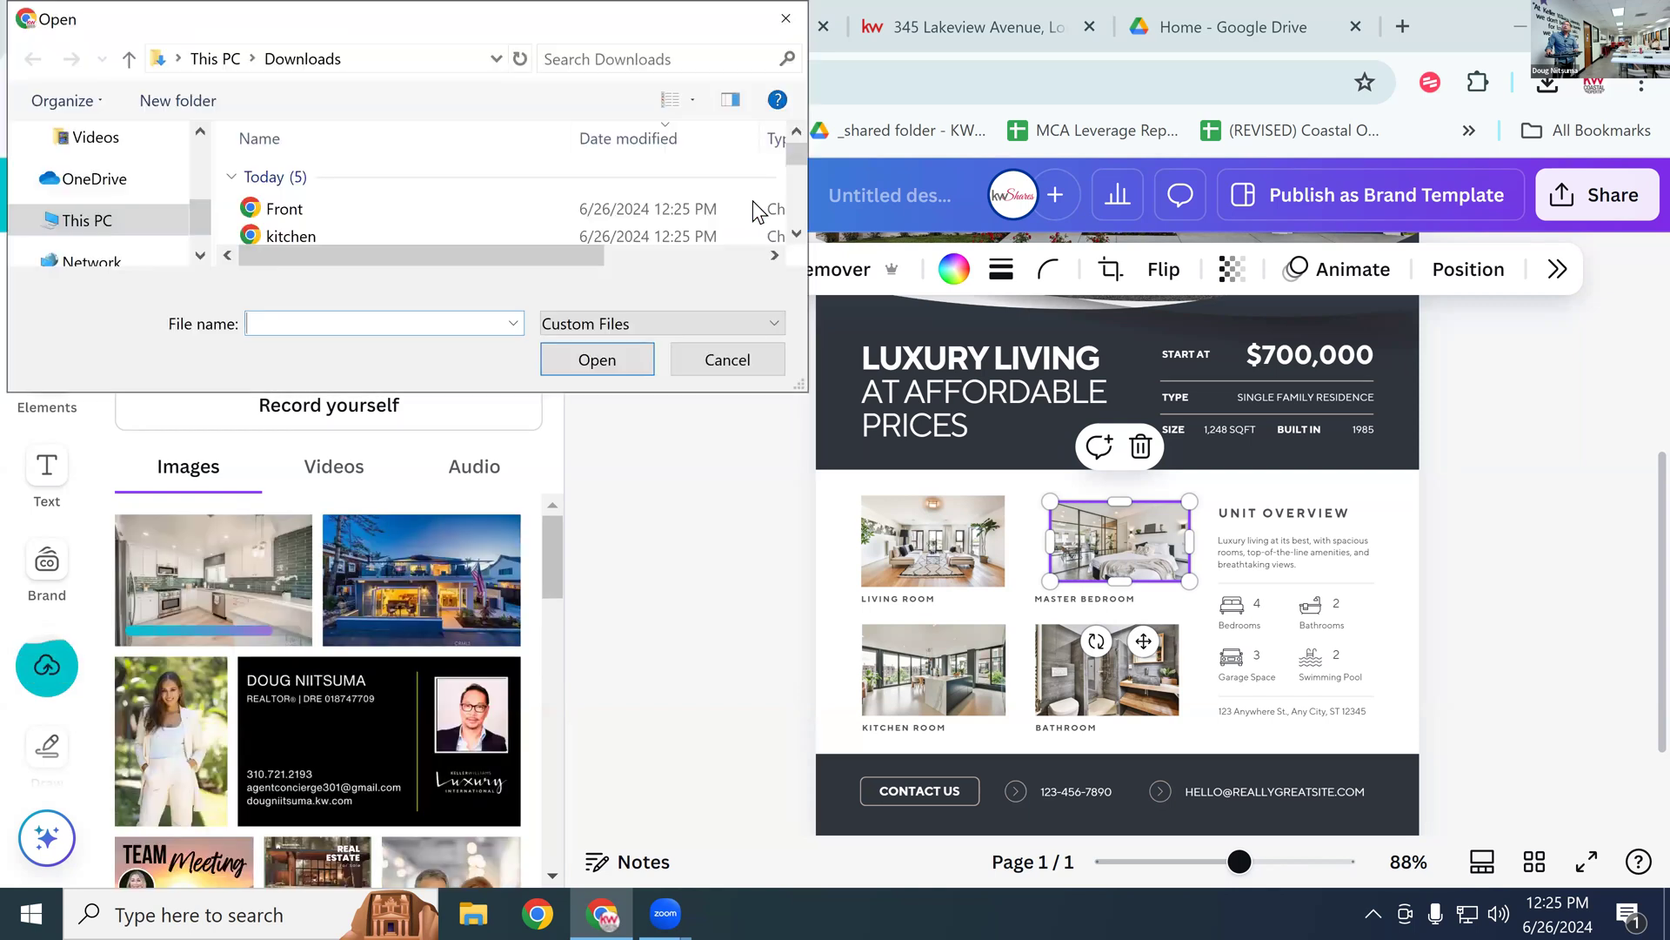
pyautogui.scroll(-1, 435, 227)
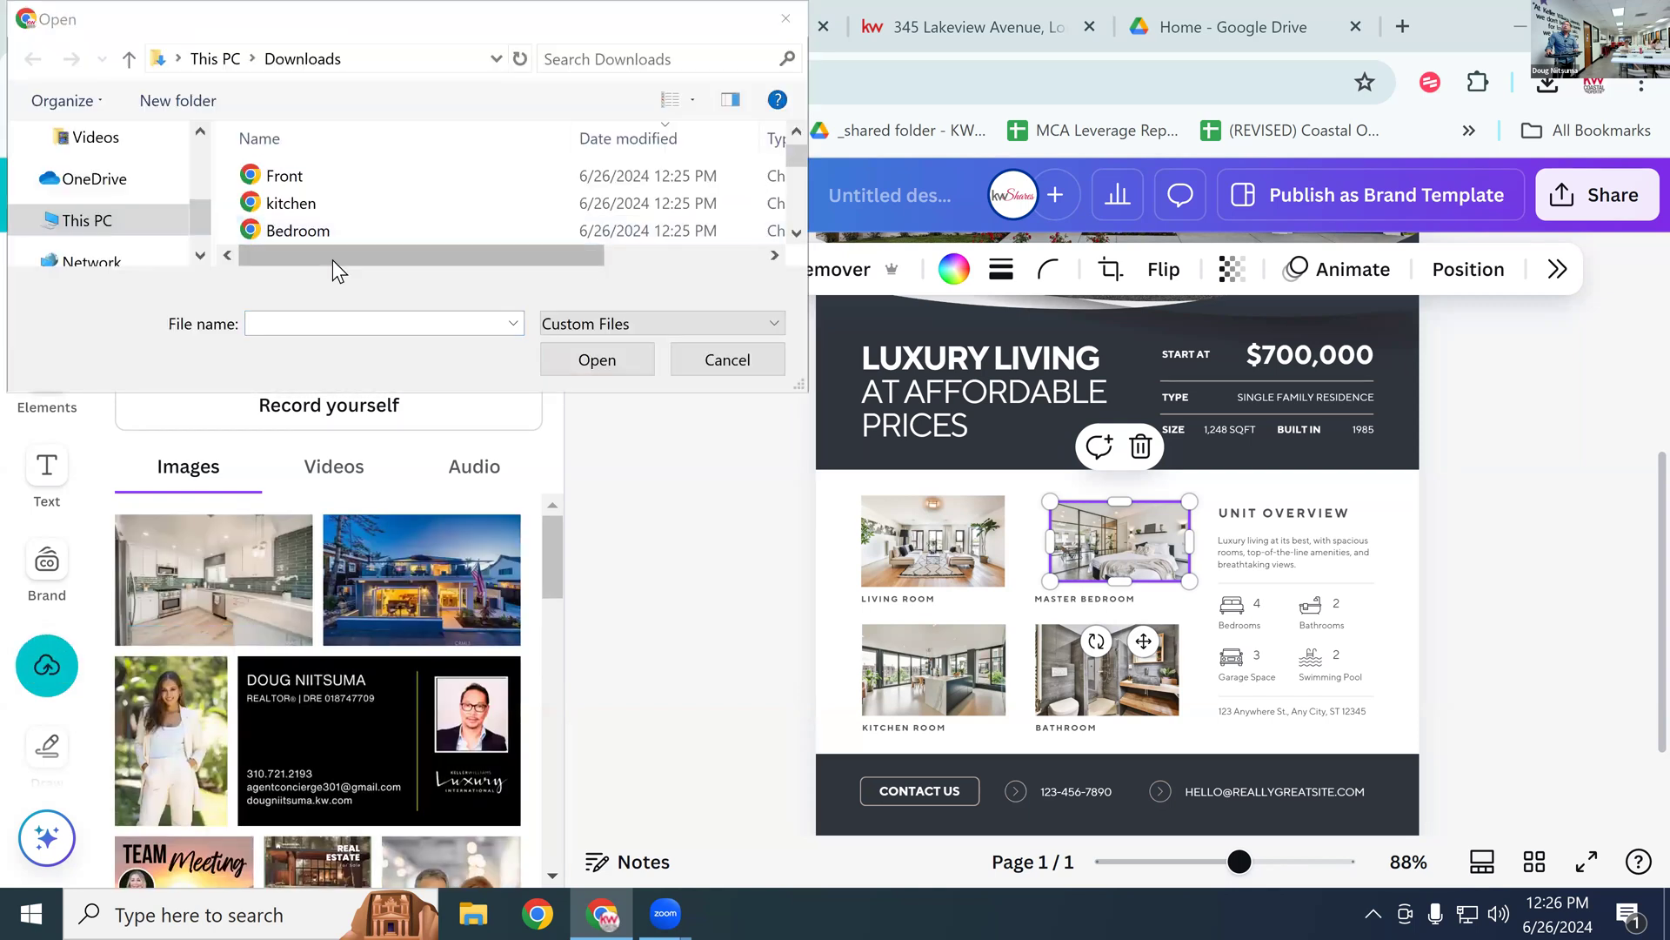
pyautogui.click(310, 230)
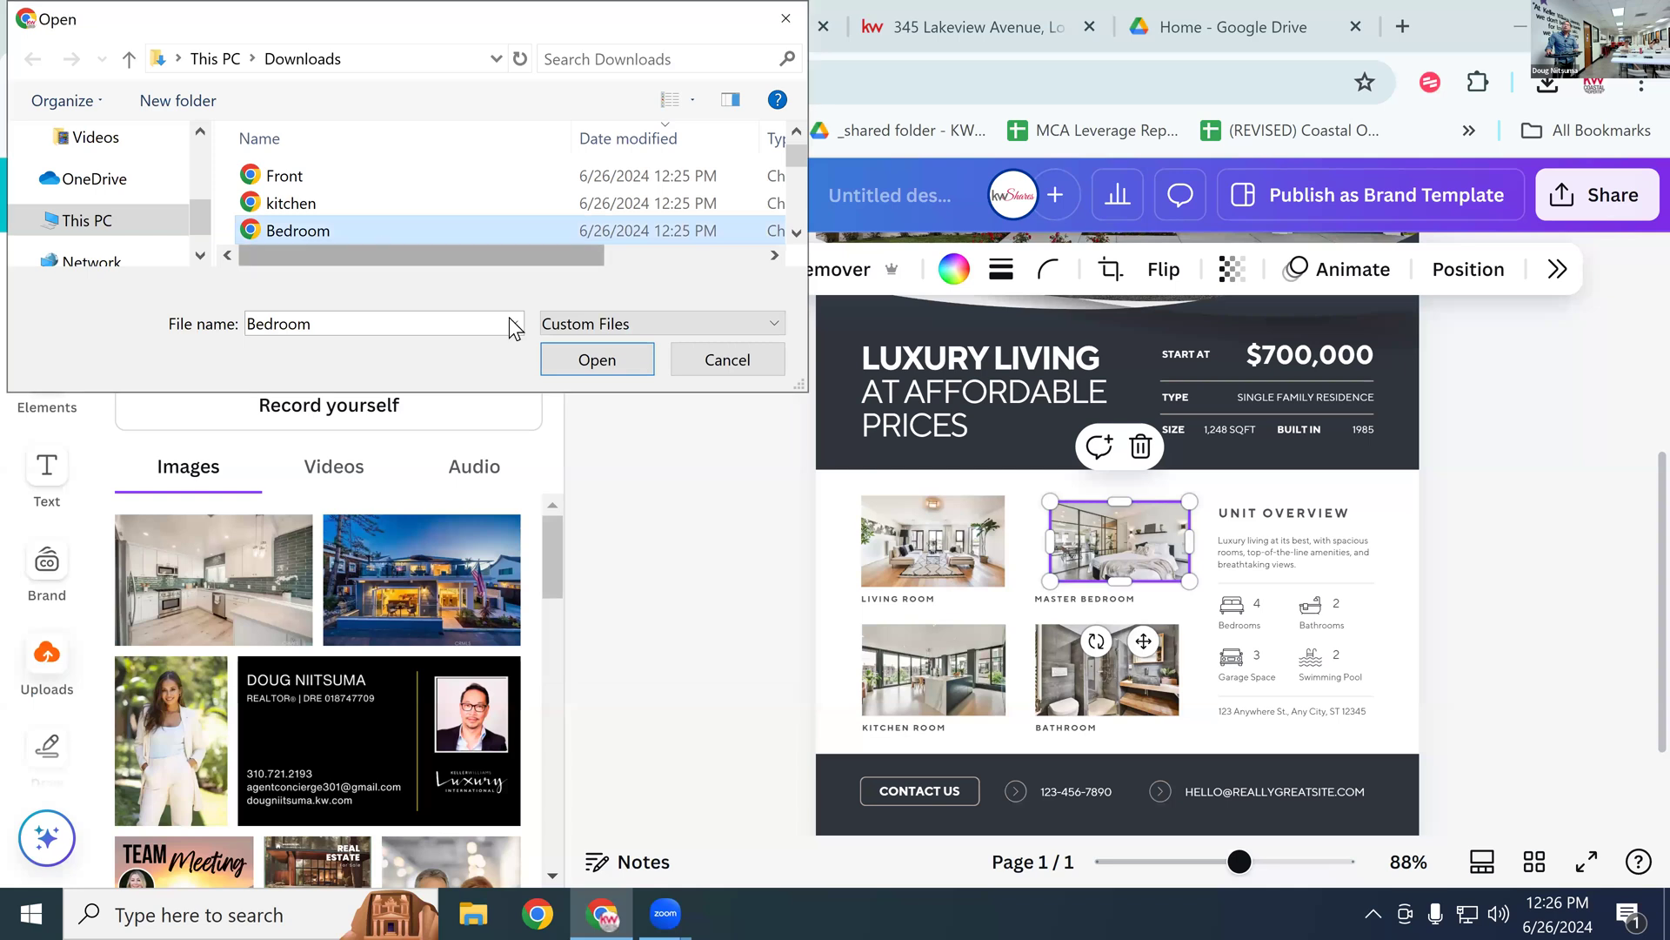
pyautogui.click(585, 357)
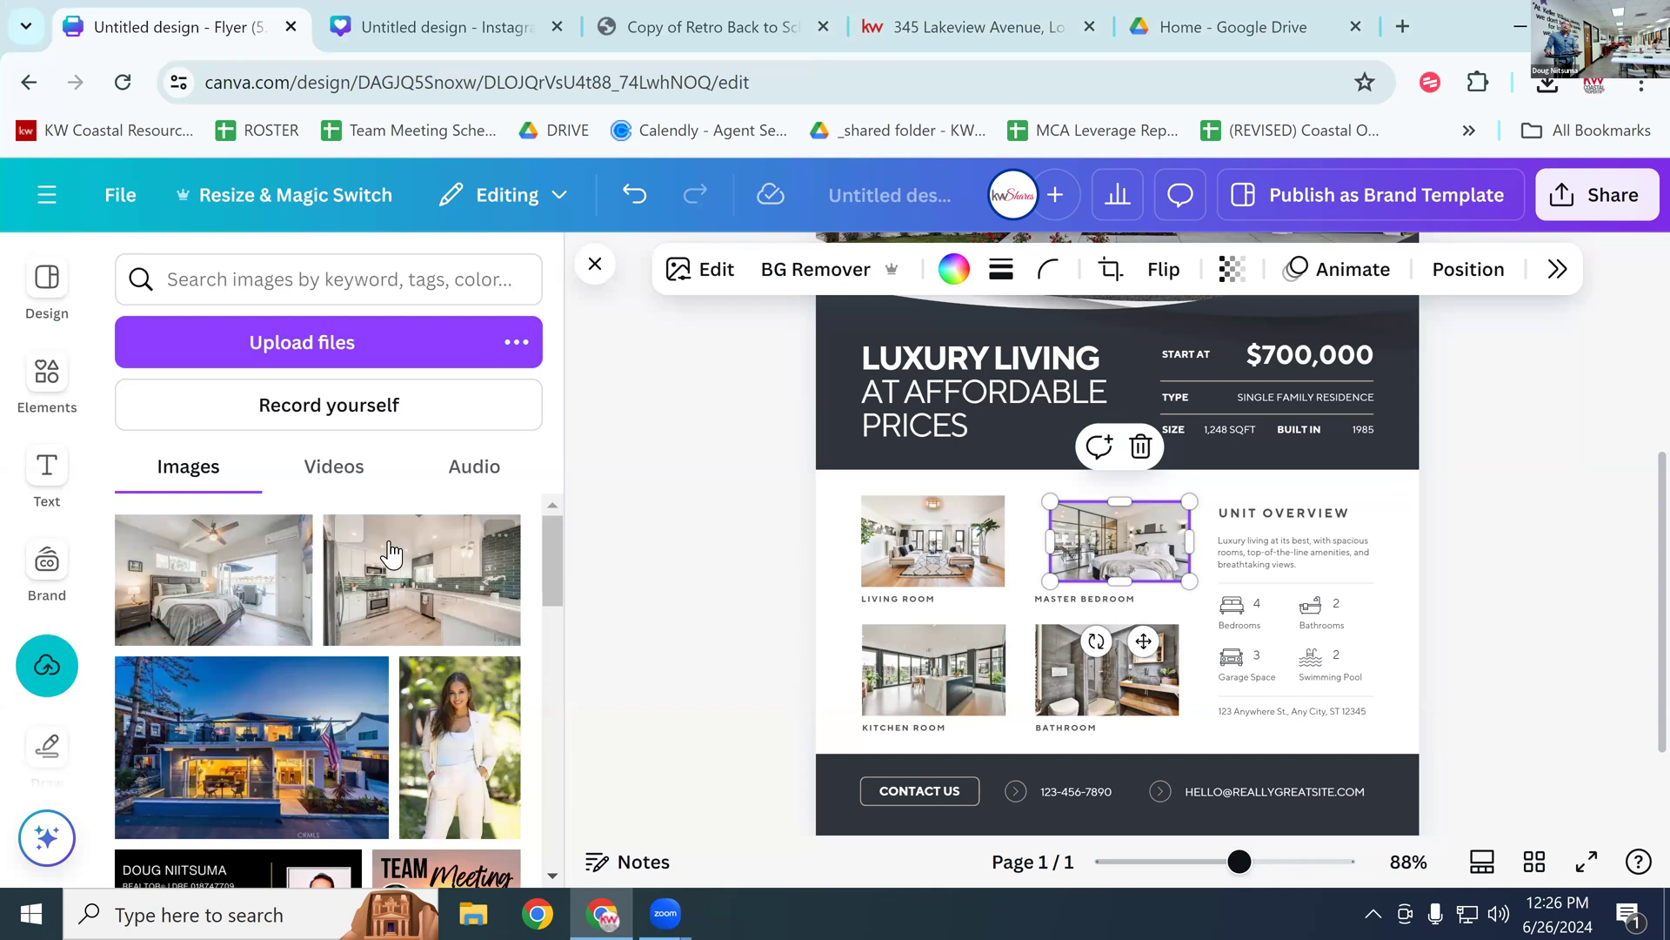
# Step: Drop the uploaded kitchen and bedroom photos into the living room and kitchen frames, and the dusk-lit house into the top photo
pyautogui.moveTo(378, 609); pyautogui.dragTo(894, 540)
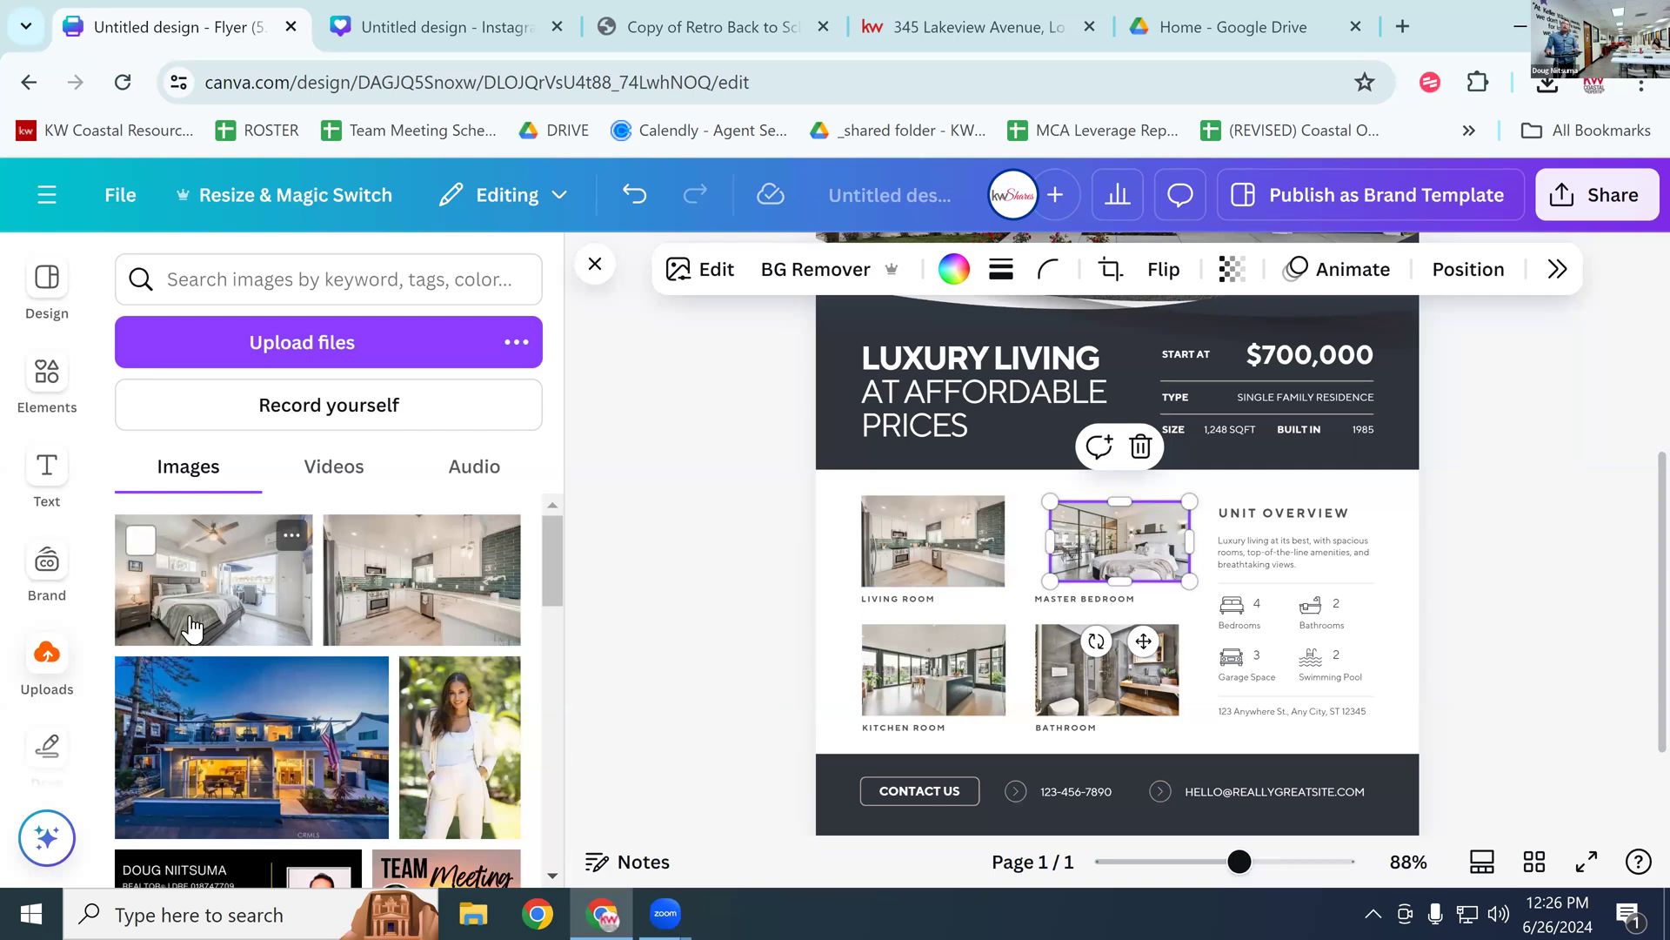
pyautogui.moveTo(204, 579); pyautogui.dragTo(939, 657)
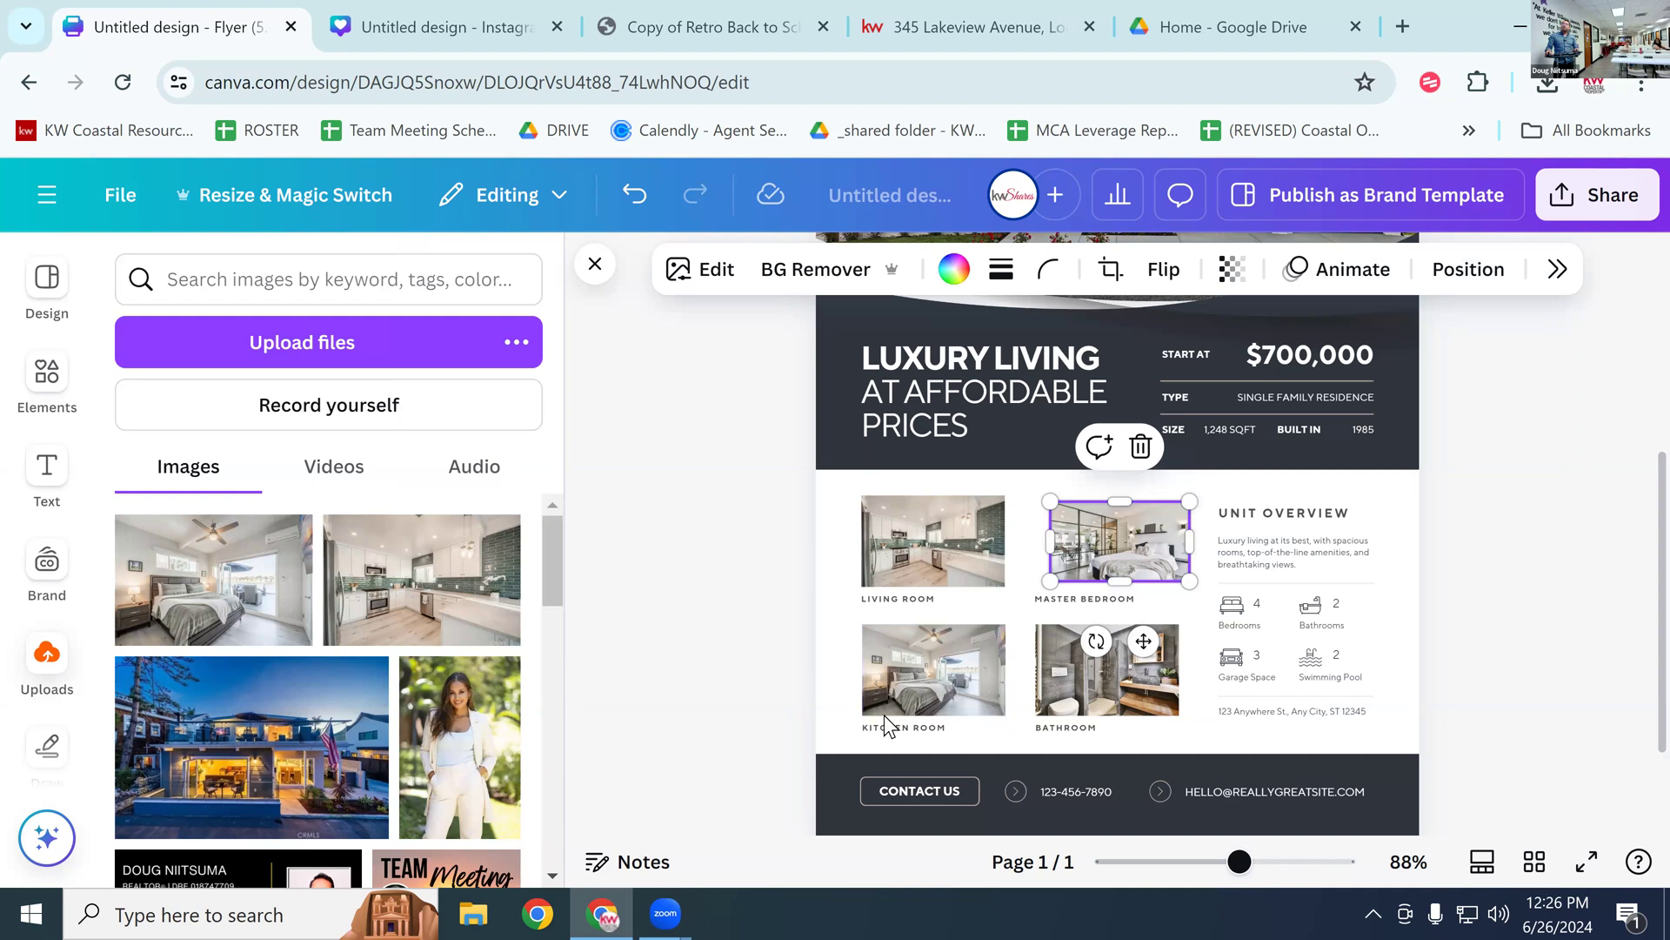
pyautogui.scroll(5, 905, 685)
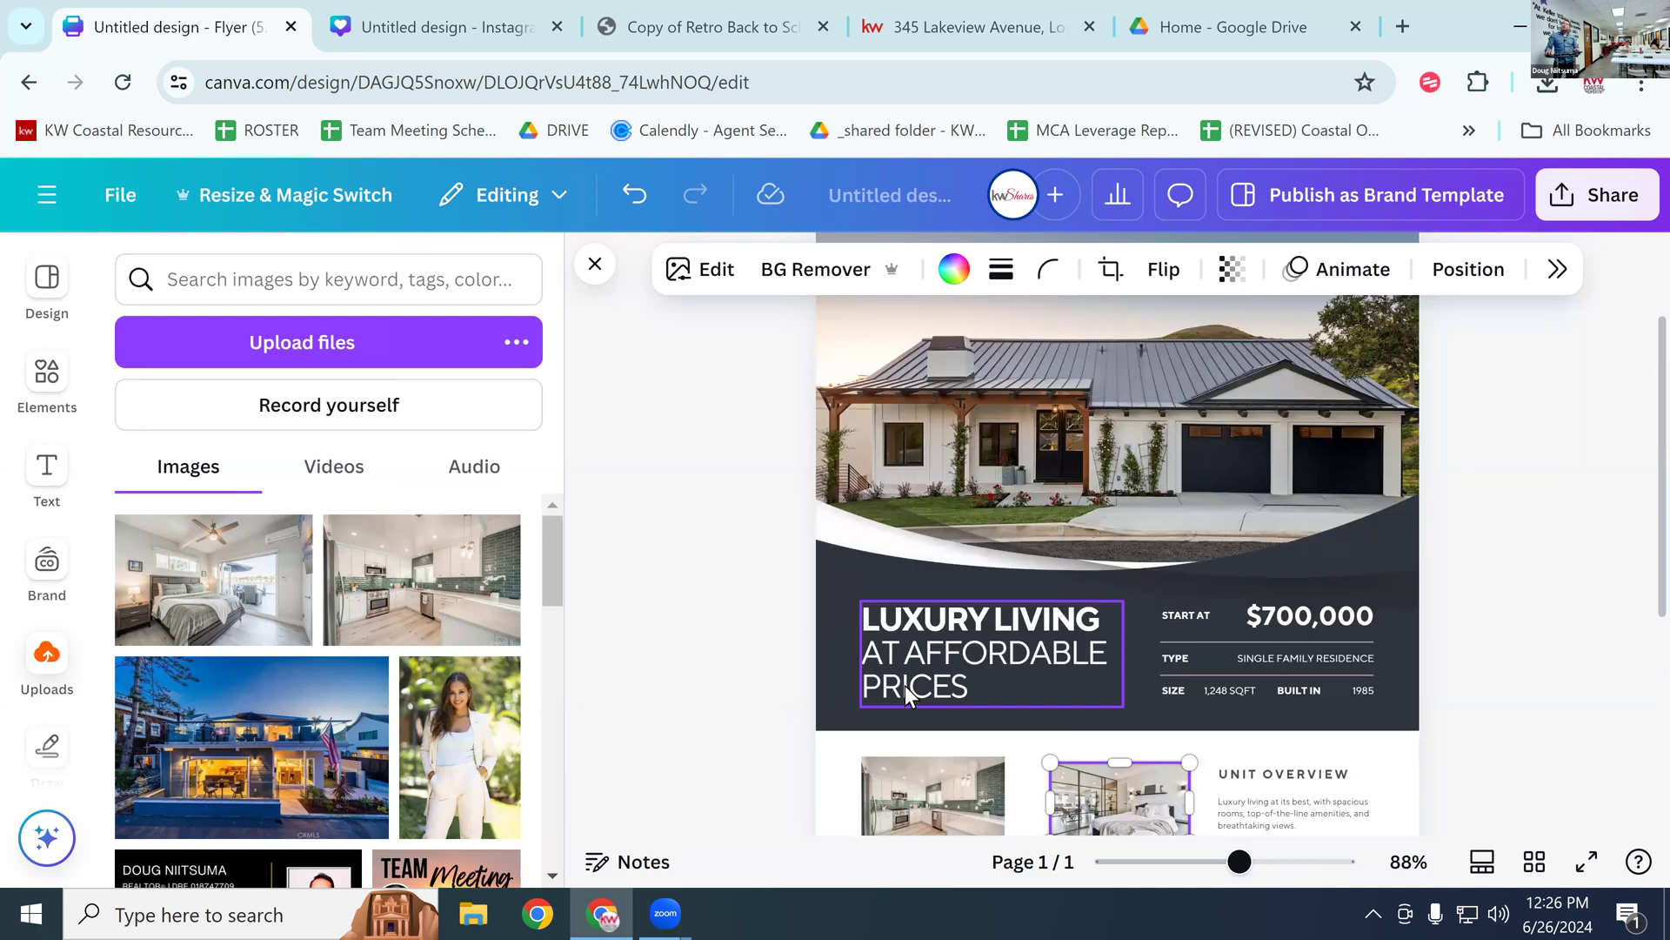
pyautogui.click(1009, 550)
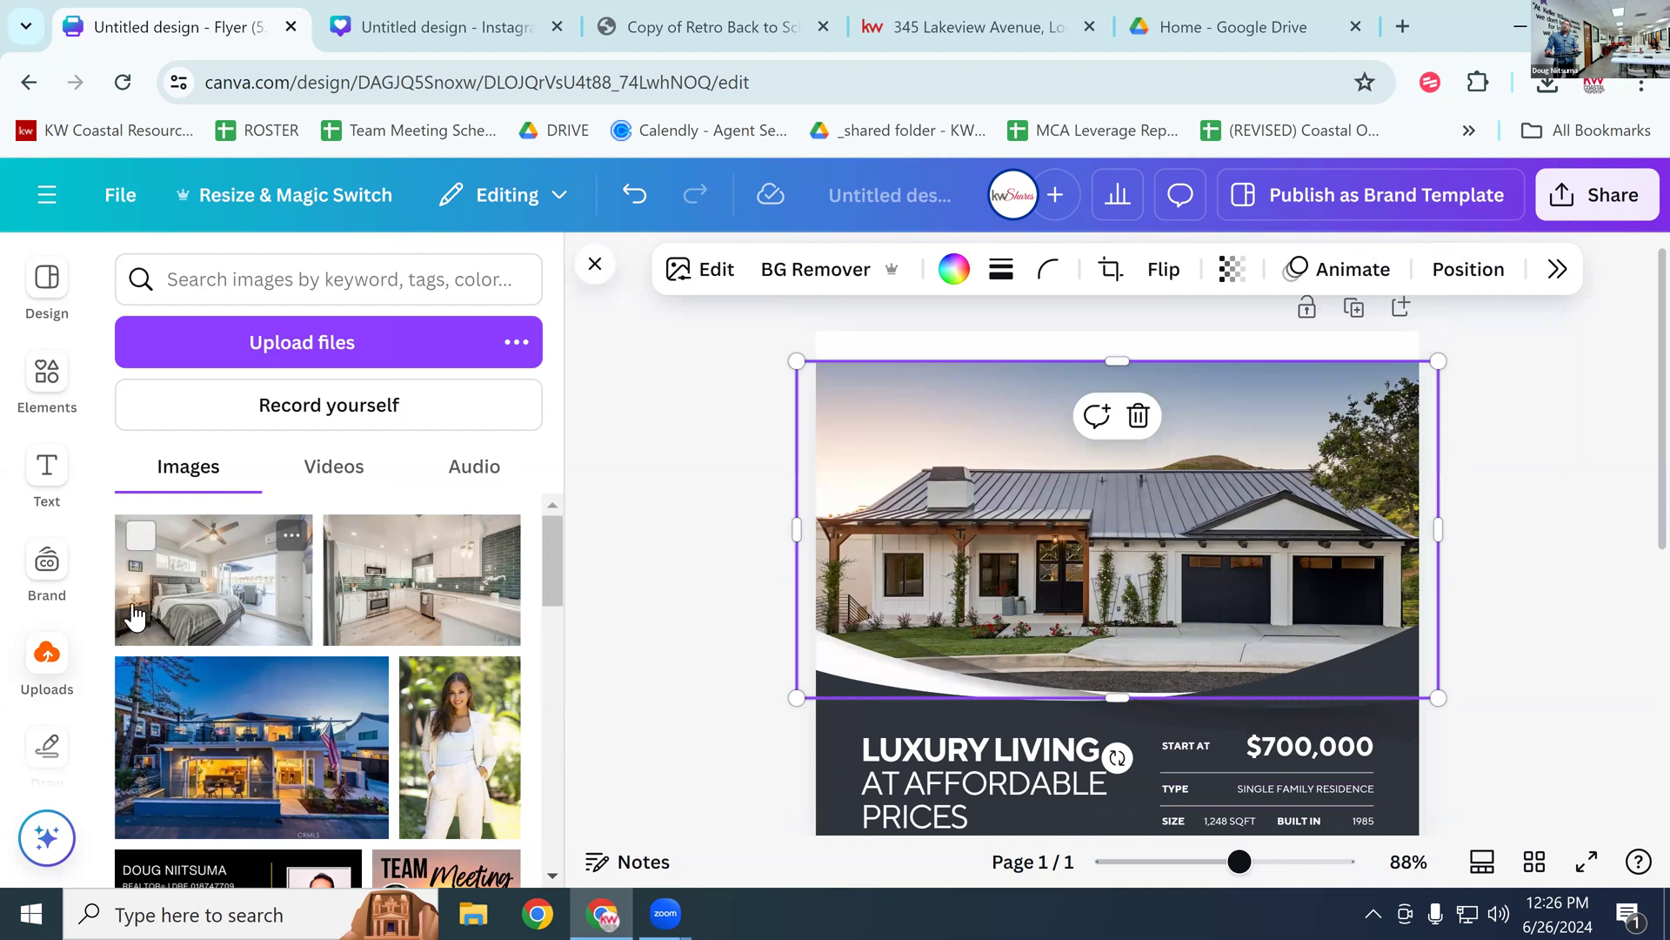
pyautogui.moveTo(209, 735); pyautogui.dragTo(879, 487)
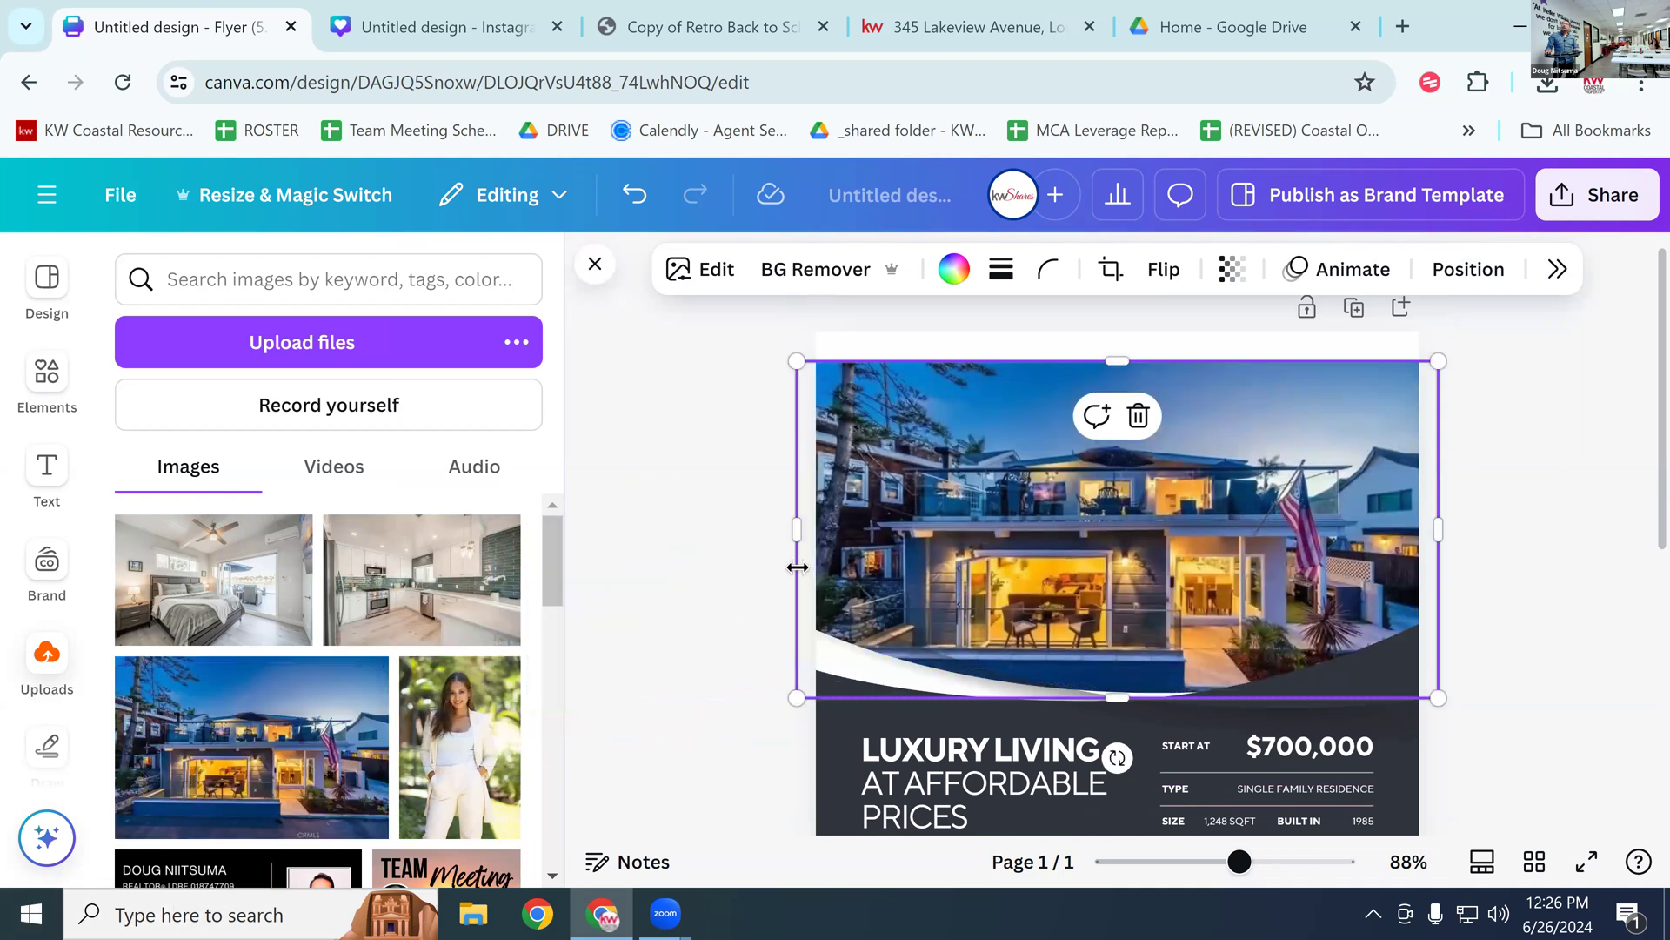
pyautogui.scroll(-5, 785, 569)
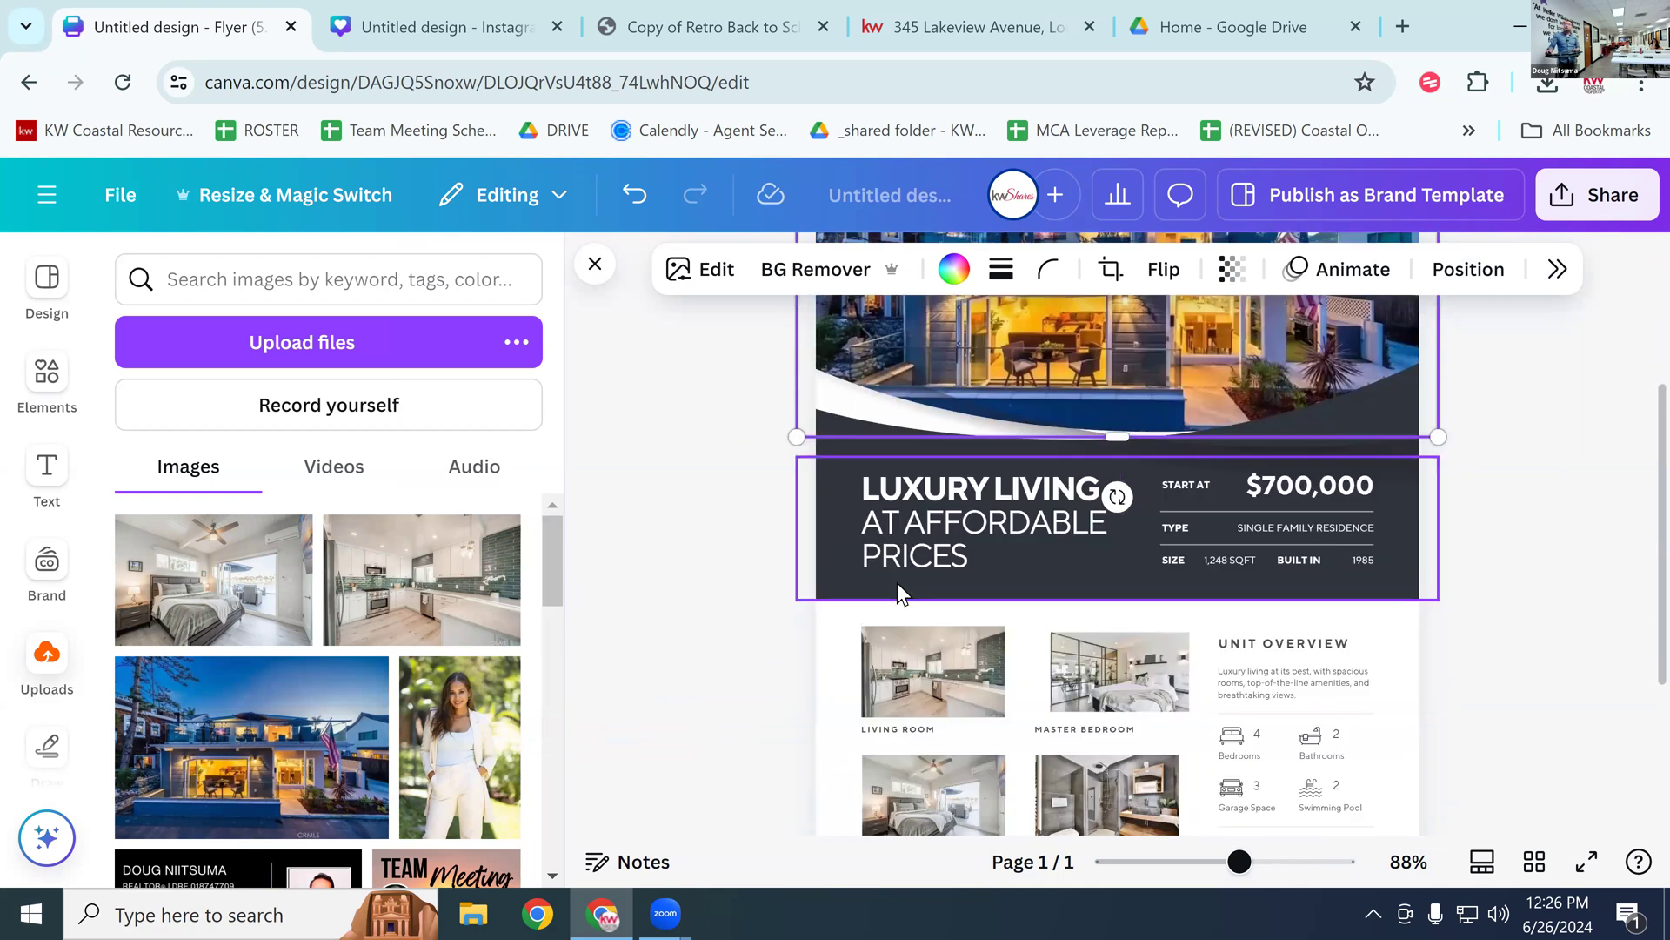
# Step: Replace the flyer headline with 'LUXURY LIVING', removing 'AT AFFORDABLE PRICES'
pyautogui.doubleClick(919, 548)
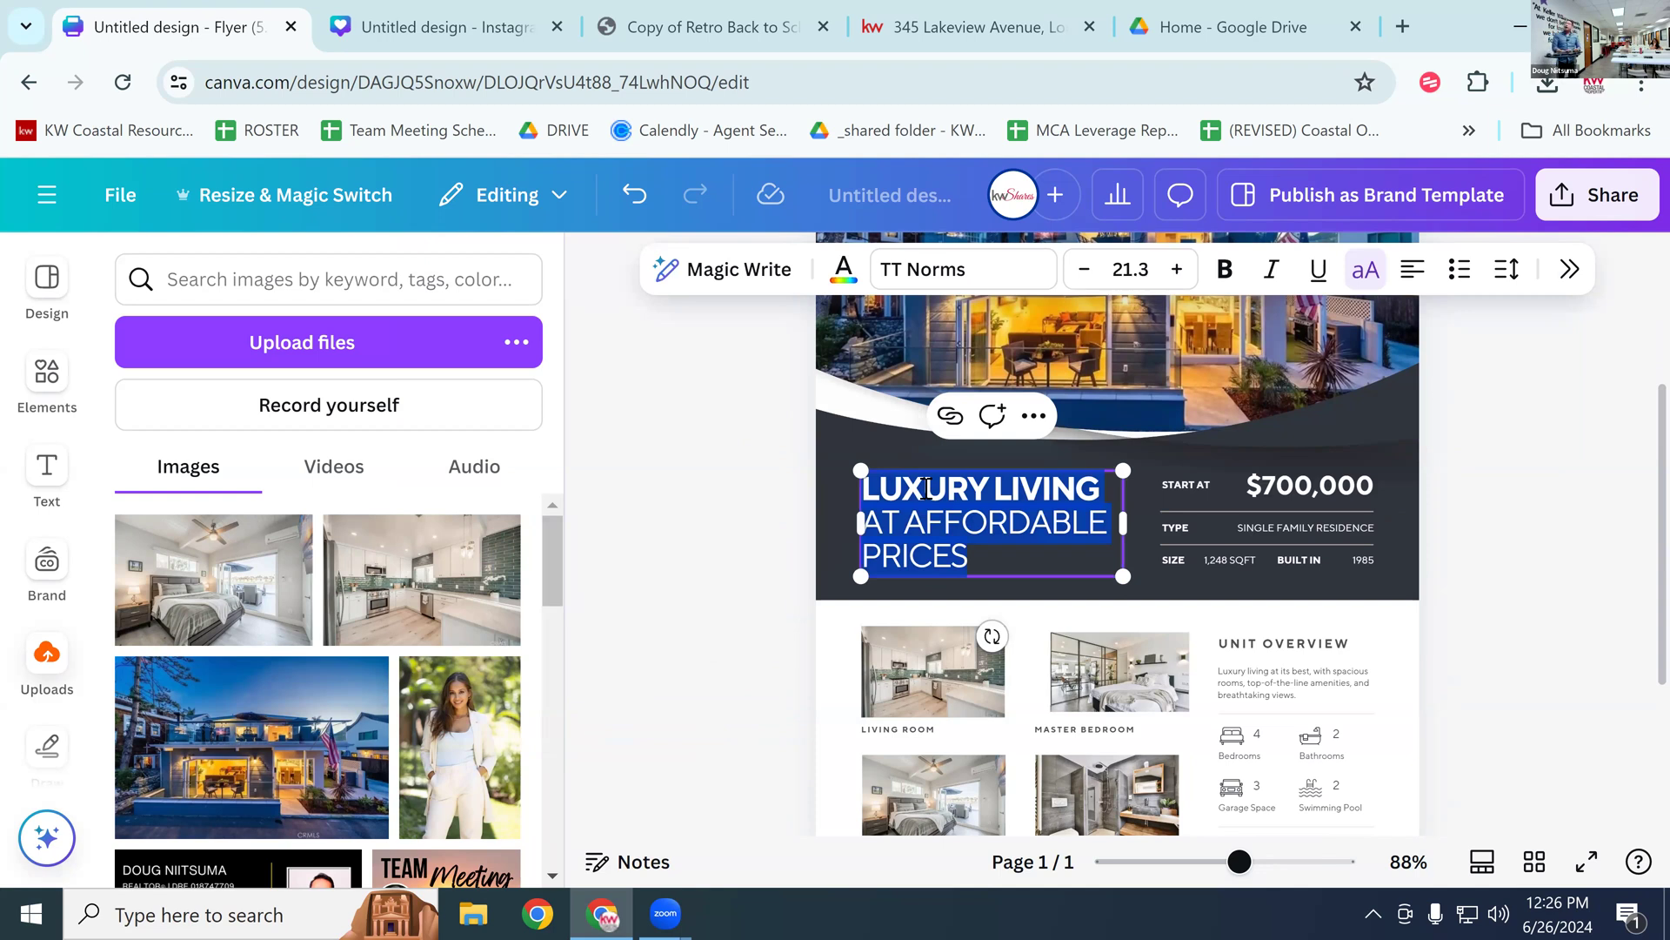
pyautogui.press('BackSpace')
pyautogui.write('LUXU')
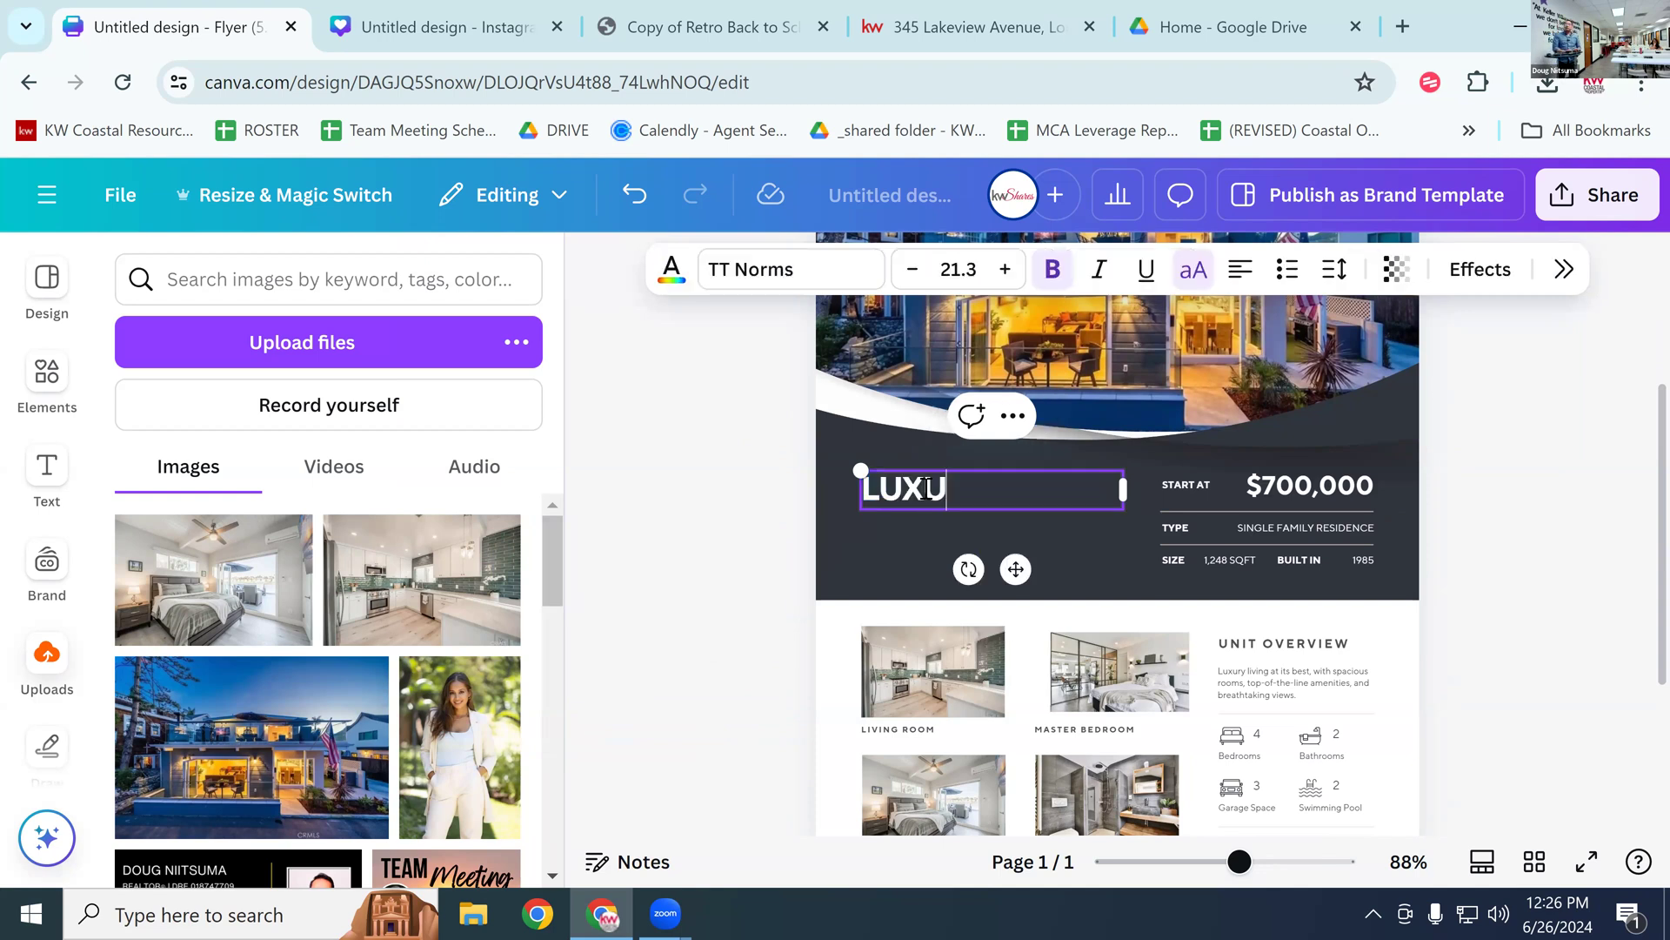
pyautogui.write('RY LIVING')
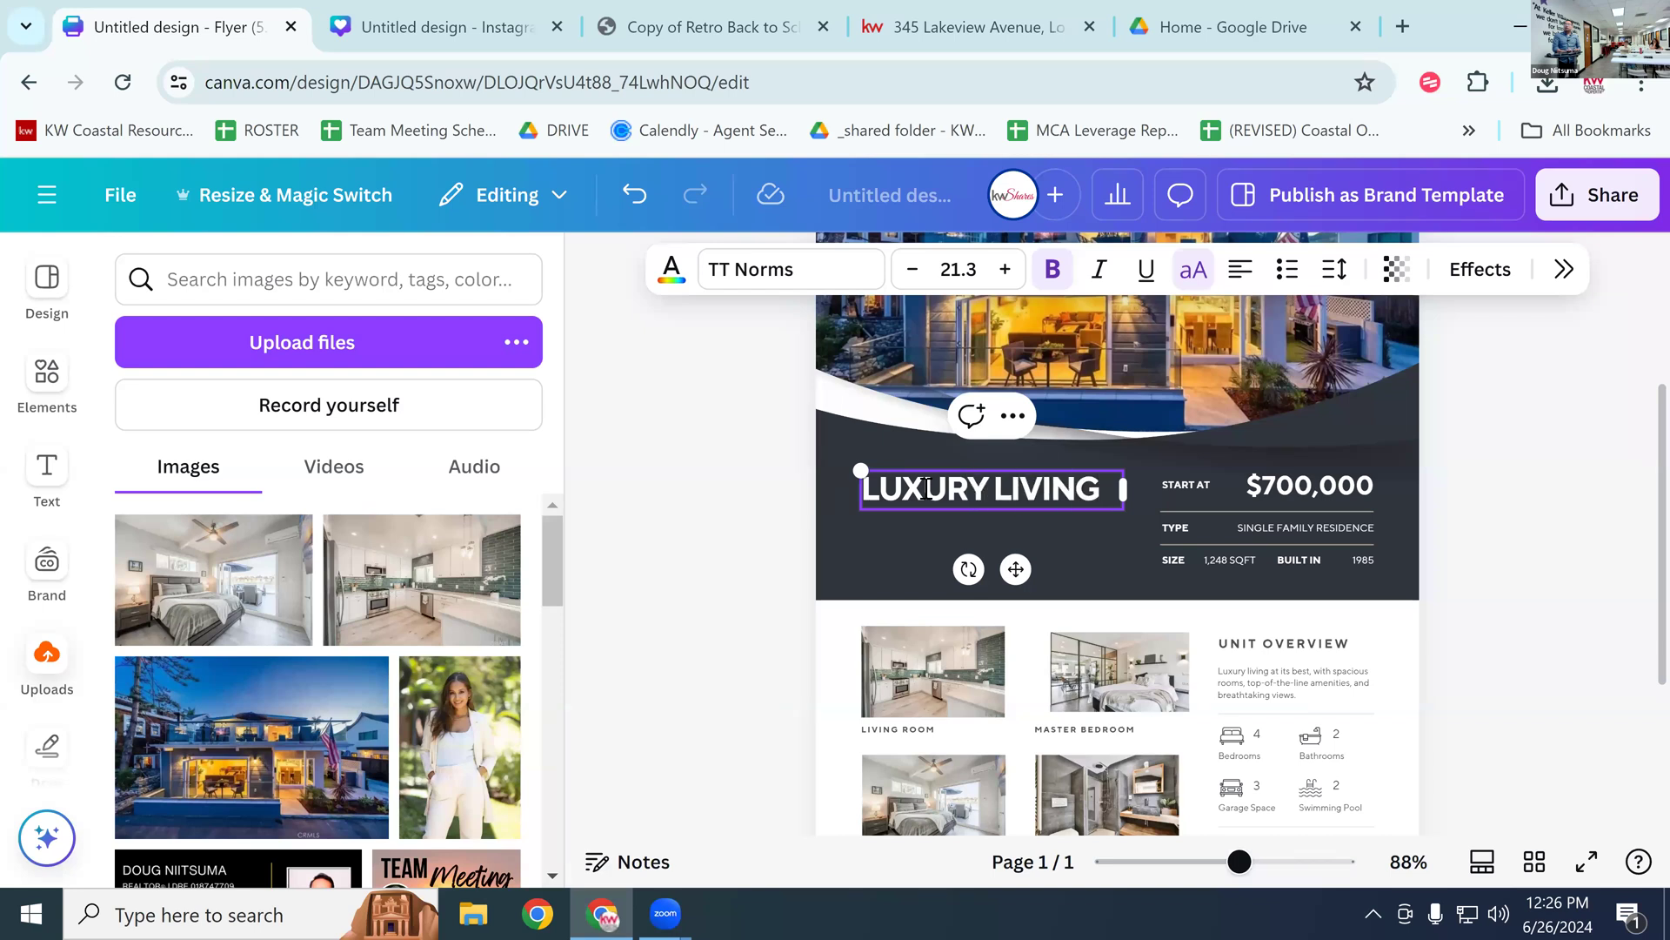
pyautogui.press('Return')
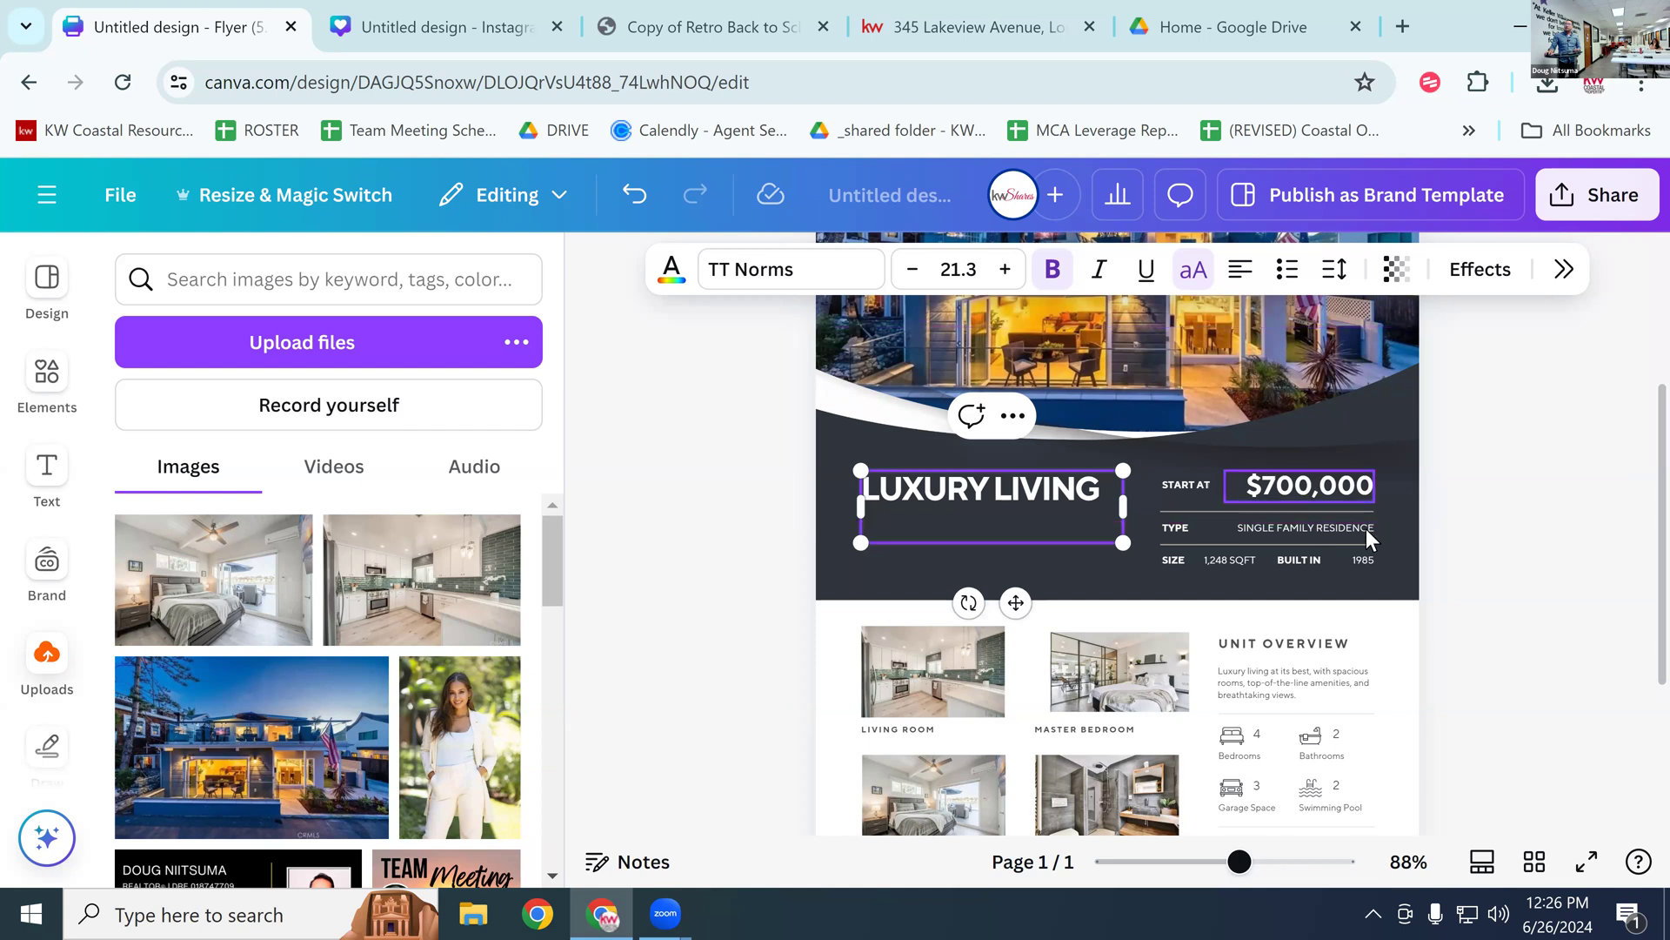
pyautogui.click(1277, 496)
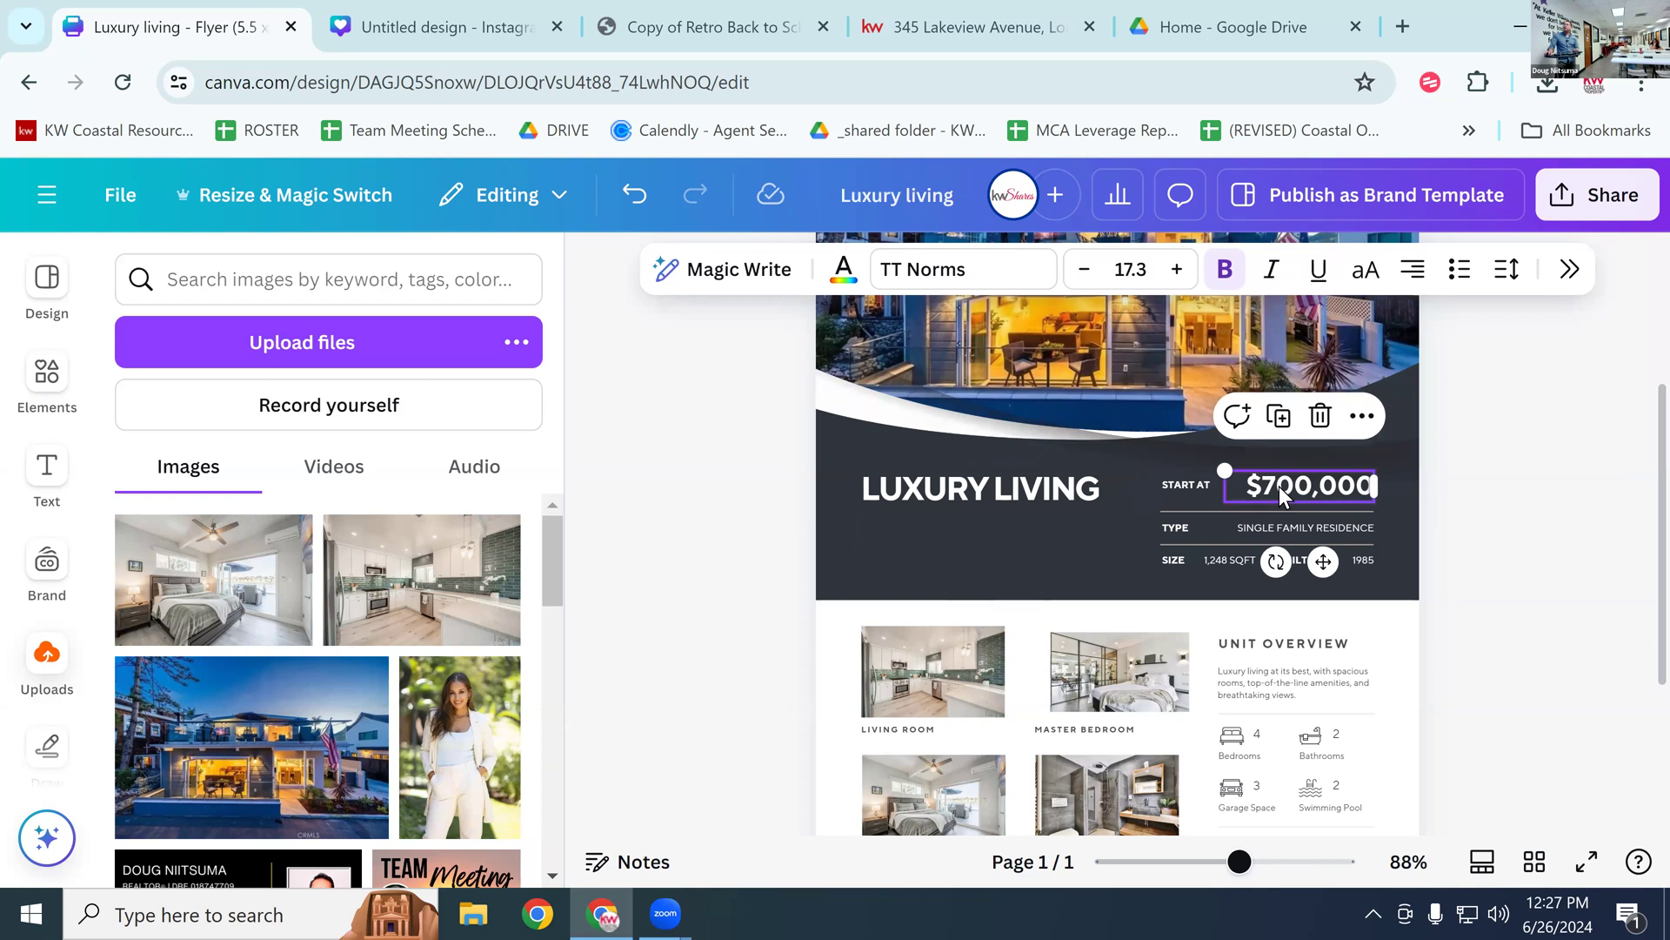
# Step: Replace the $700,000 starting price with $2,500,000
pyautogui.doubleClick(1279, 486)
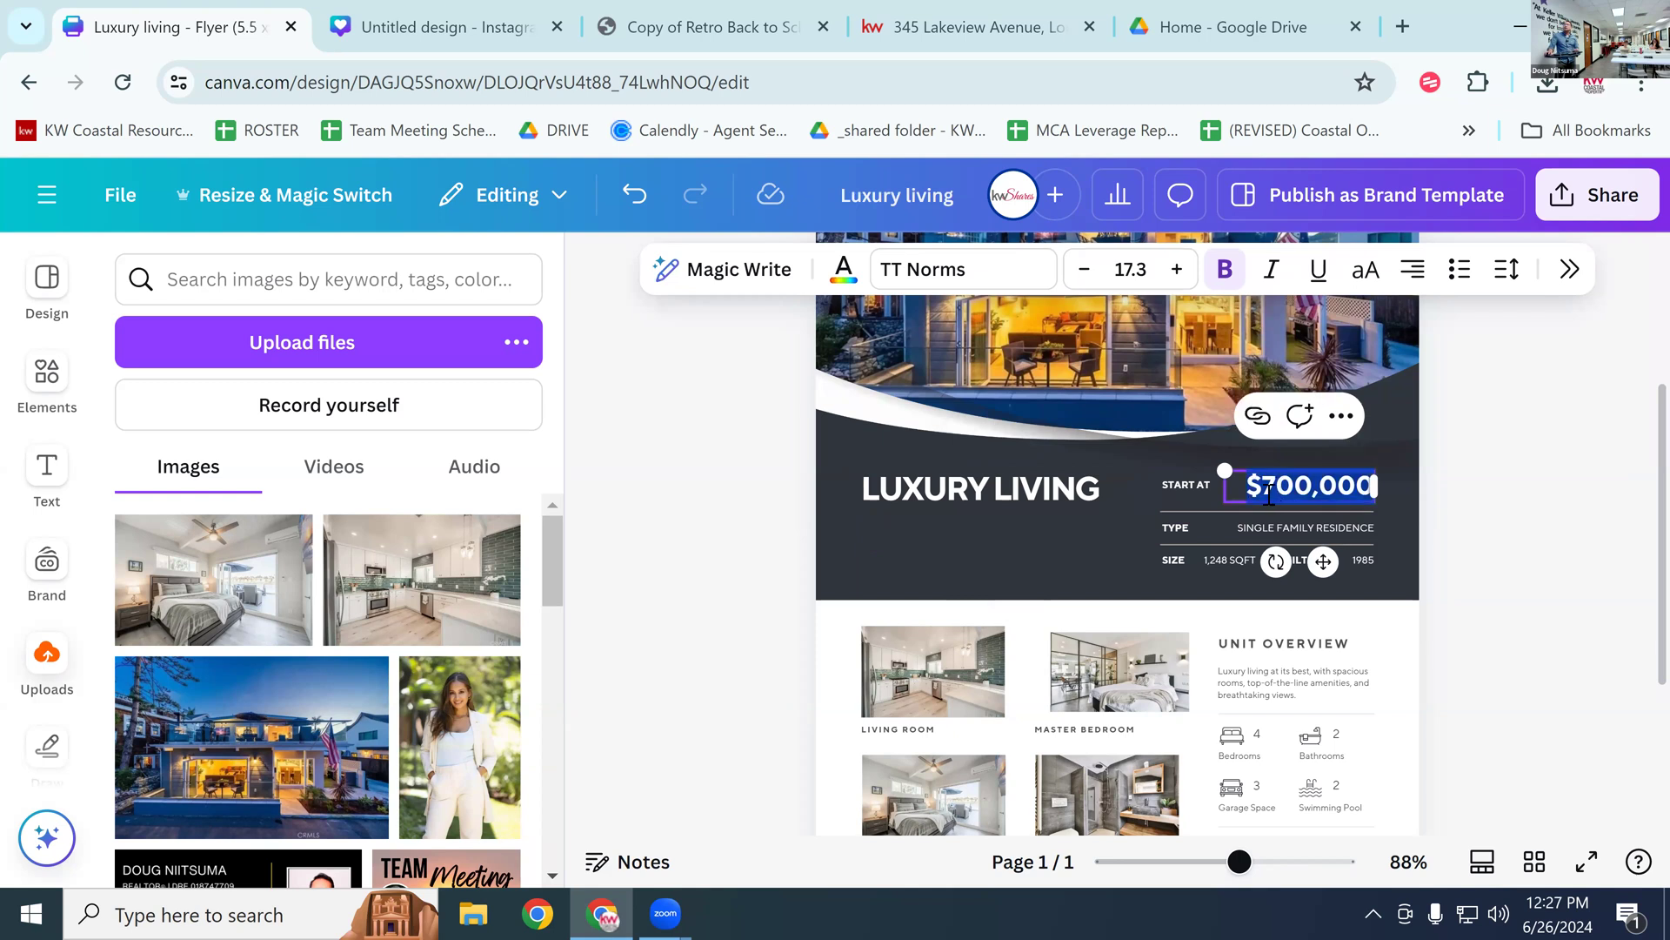
pyautogui.moveTo(1263, 485); pyautogui.dragTo(1301, 487)
pyautogui.click(1288, 494)
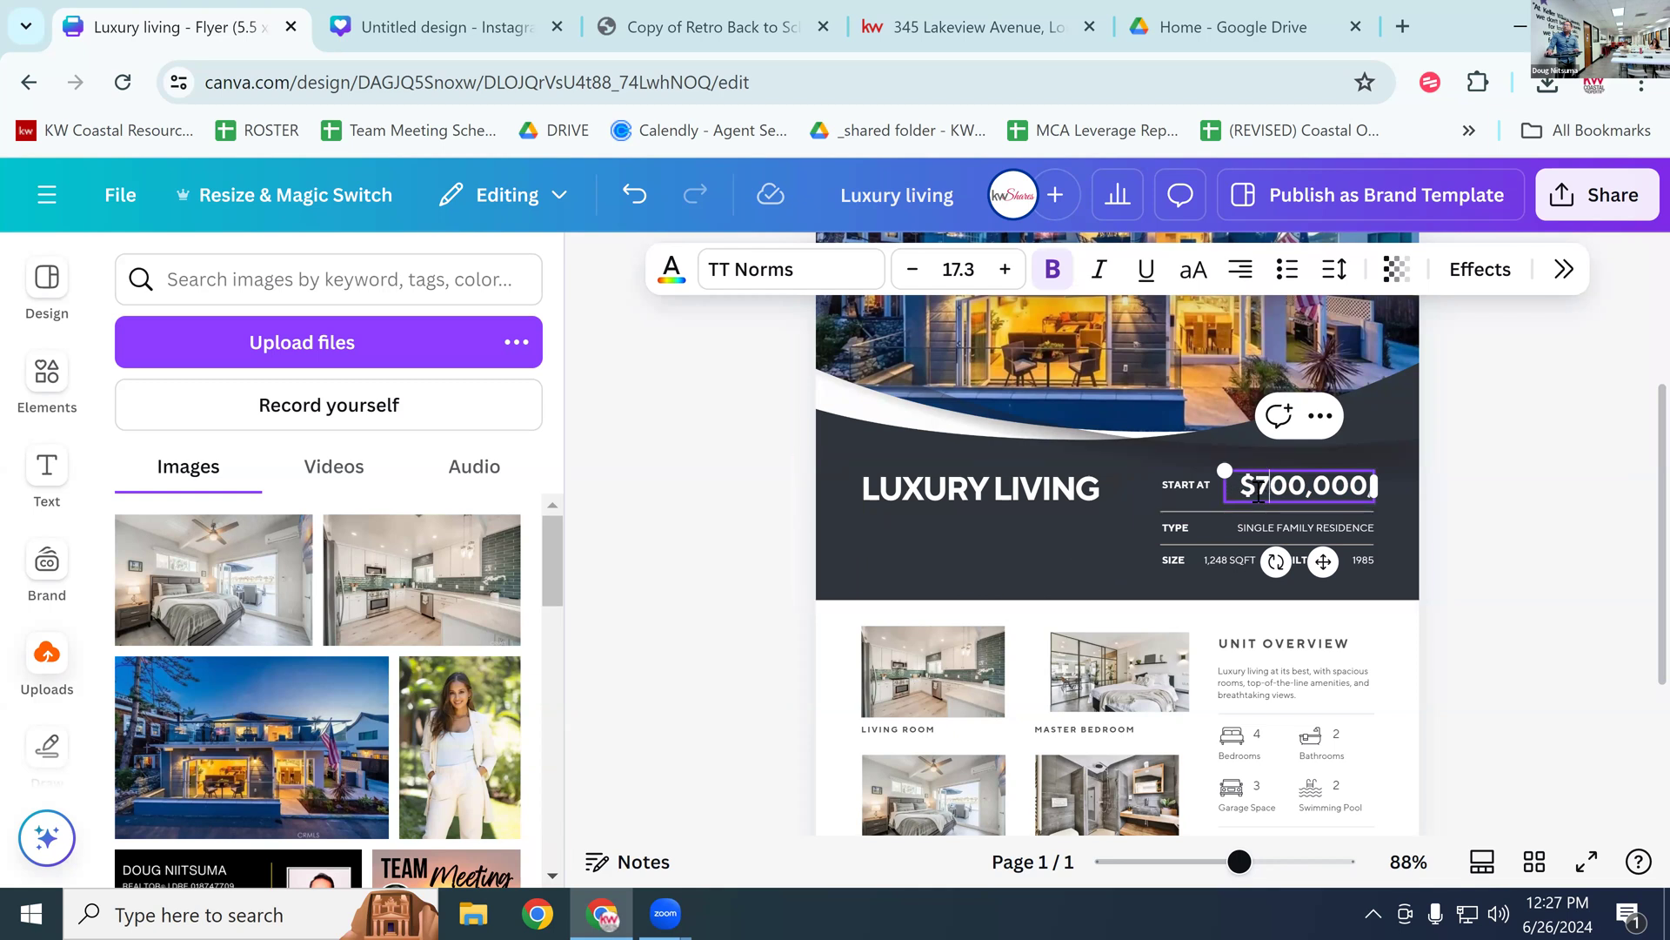
pyautogui.click(1263, 486)
pyautogui.press('Delete')
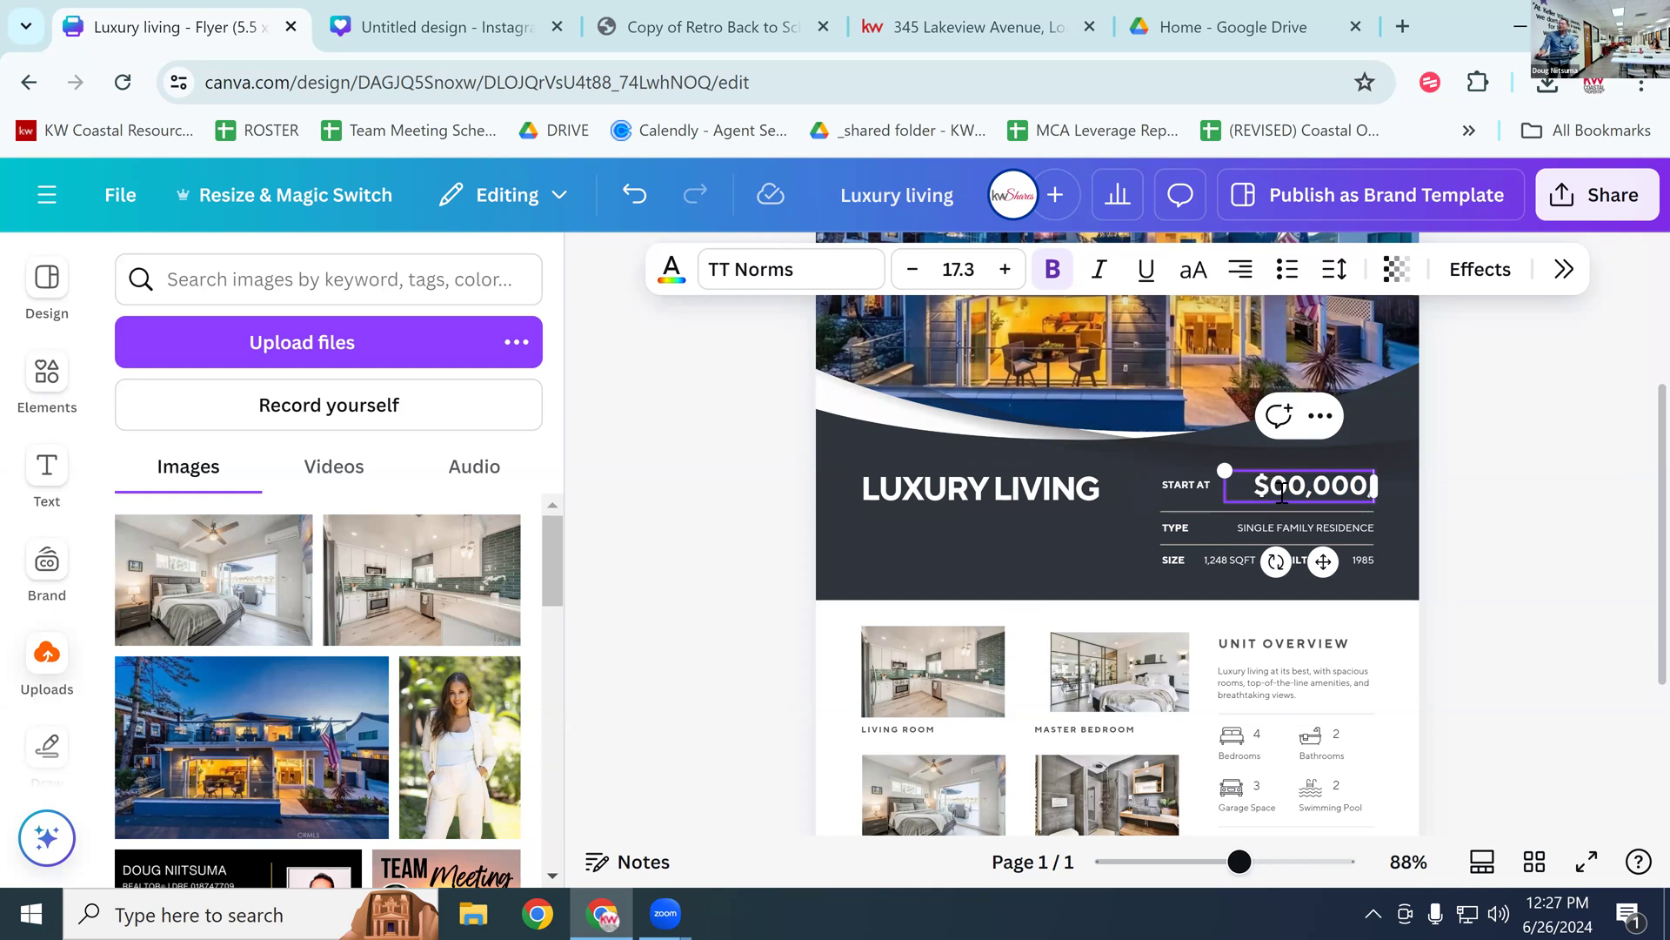
pyautogui.press('BackSpace')
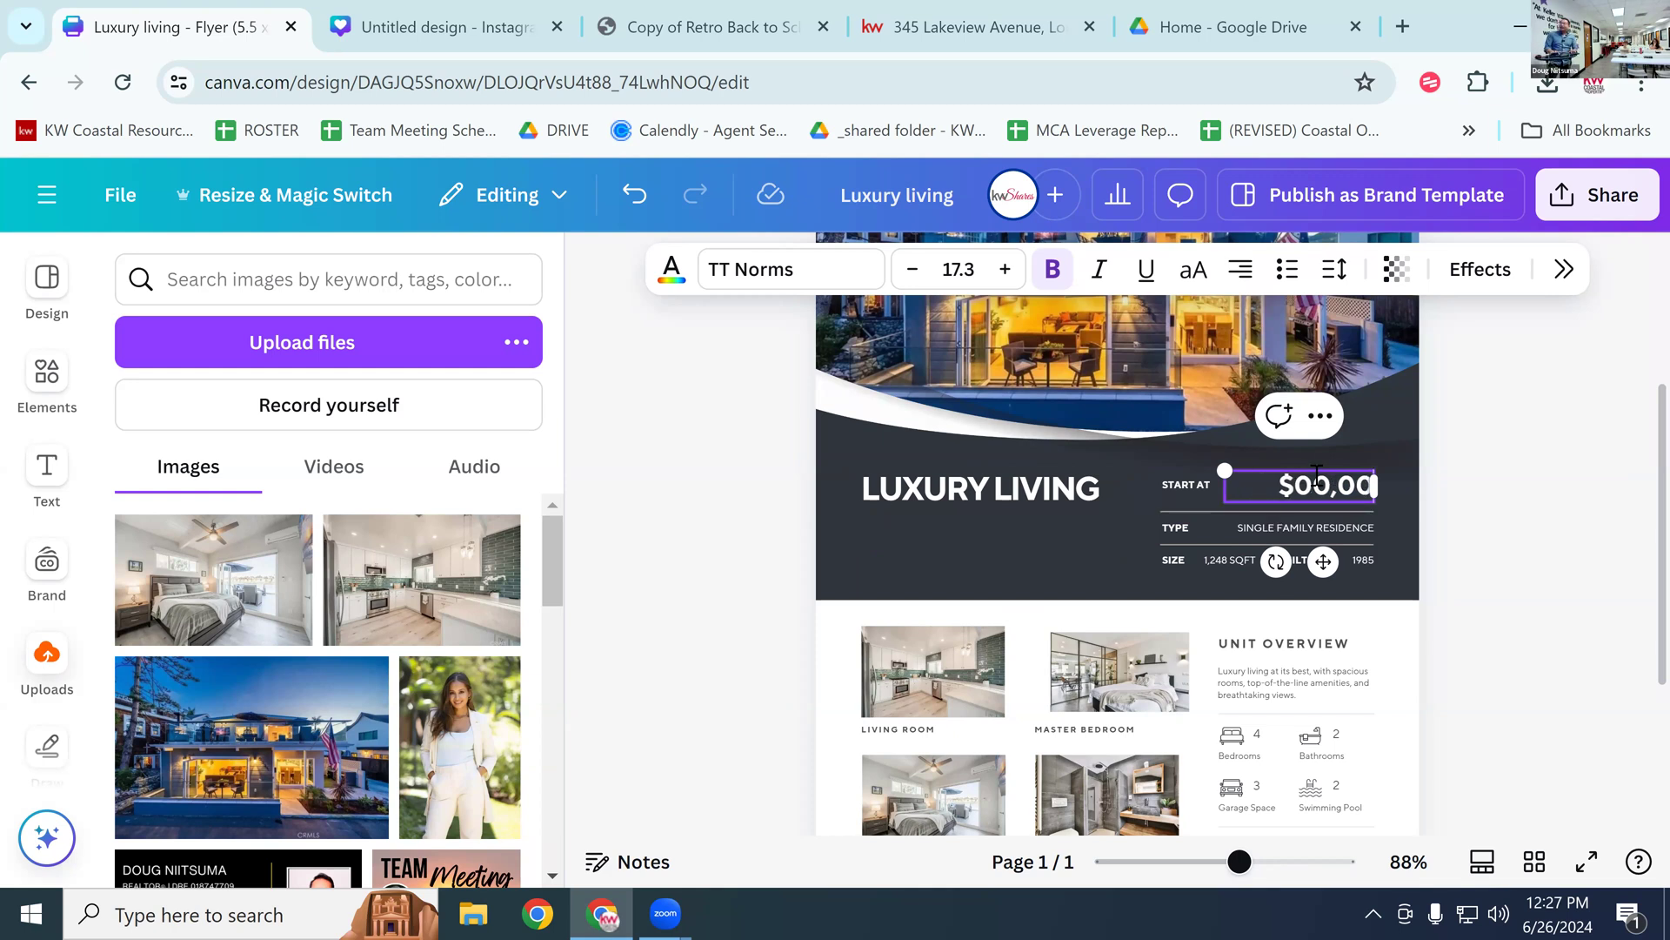
pyautogui.press('BackSpace')
pyautogui.press('BackSpace')
pyautogui.press('BackSpace')
pyautogui.press('BackSpace')
pyautogui.press('BackSpace')
pyautogui.write('2,500,00')
pyautogui.press('Escape')
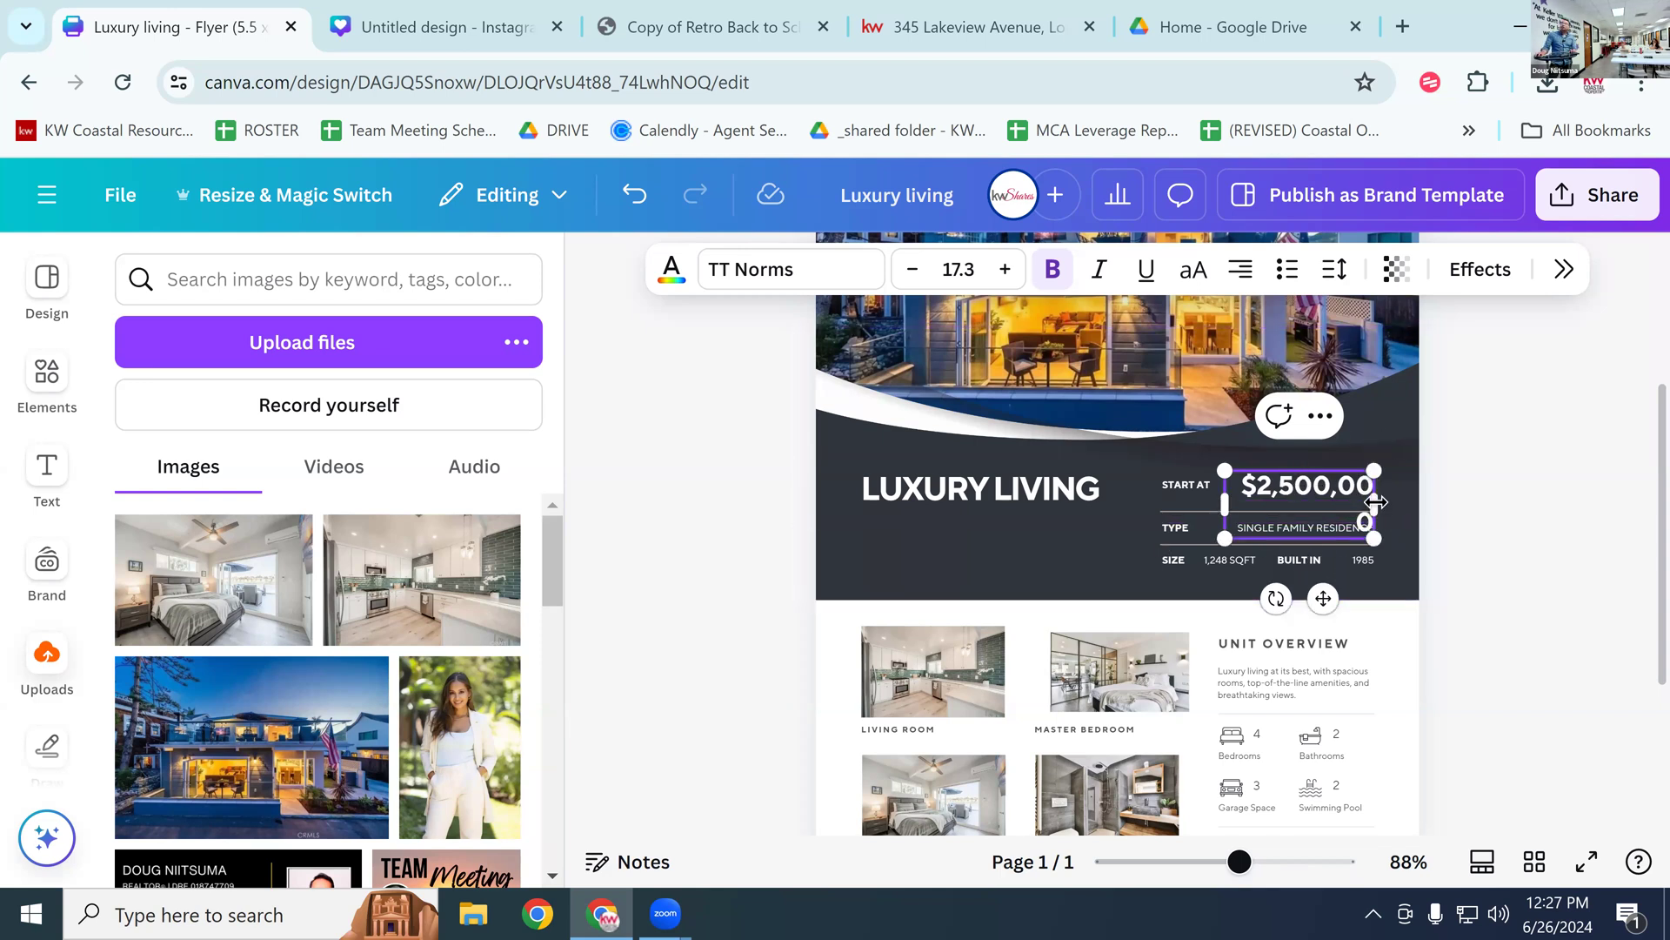
# Step: Reduce the price text's font size from 17.3 to 16.3 so it fits on one line
pyautogui.doubleClick(1324, 487)
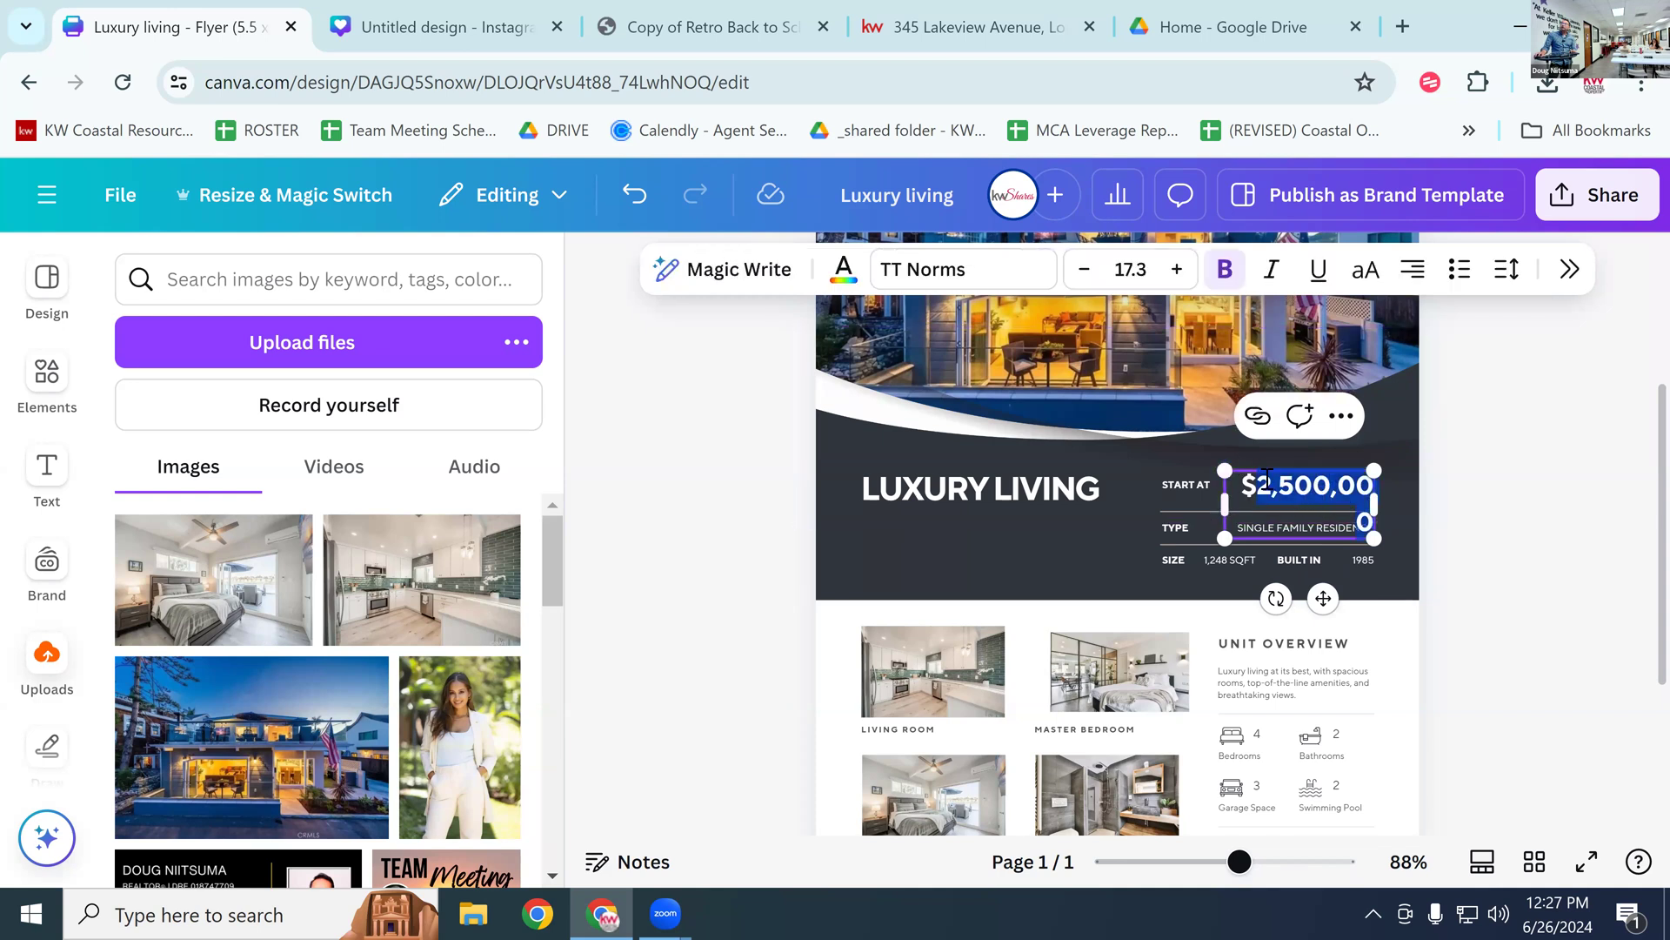
pyautogui.moveTo(1244, 485); pyautogui.dragTo(1373, 497)
pyautogui.click(1084, 270)
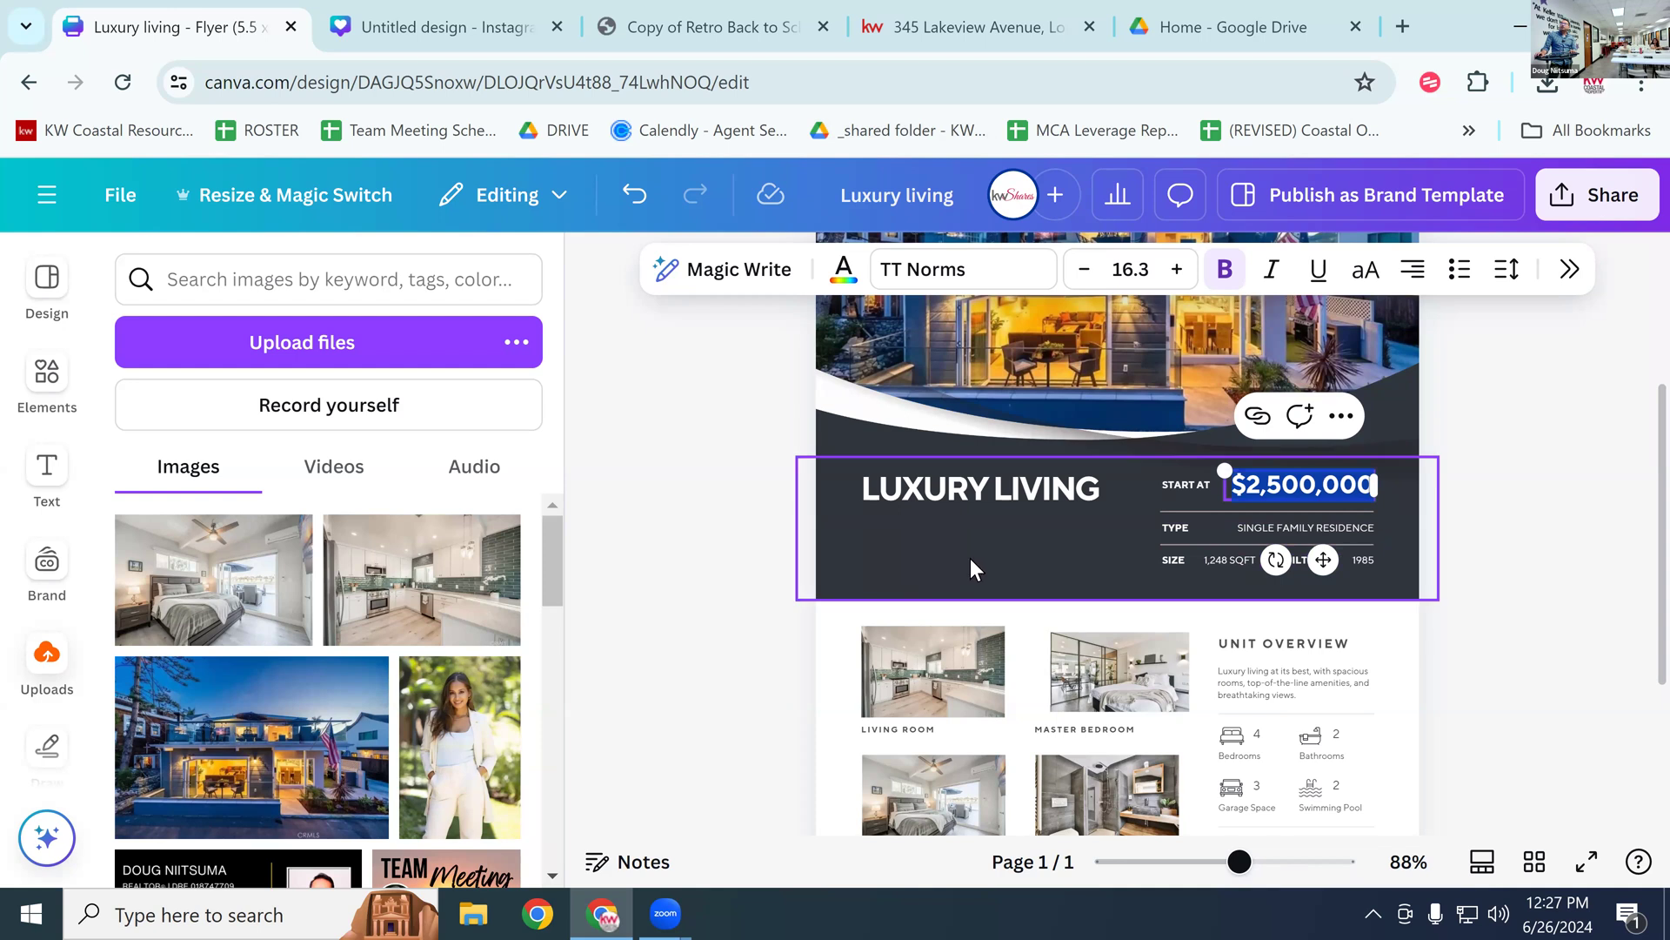
pyautogui.scroll(3, 970, 556)
pyautogui.scroll(-1, 980, 562)
pyautogui.scroll(-3, 990, 568)
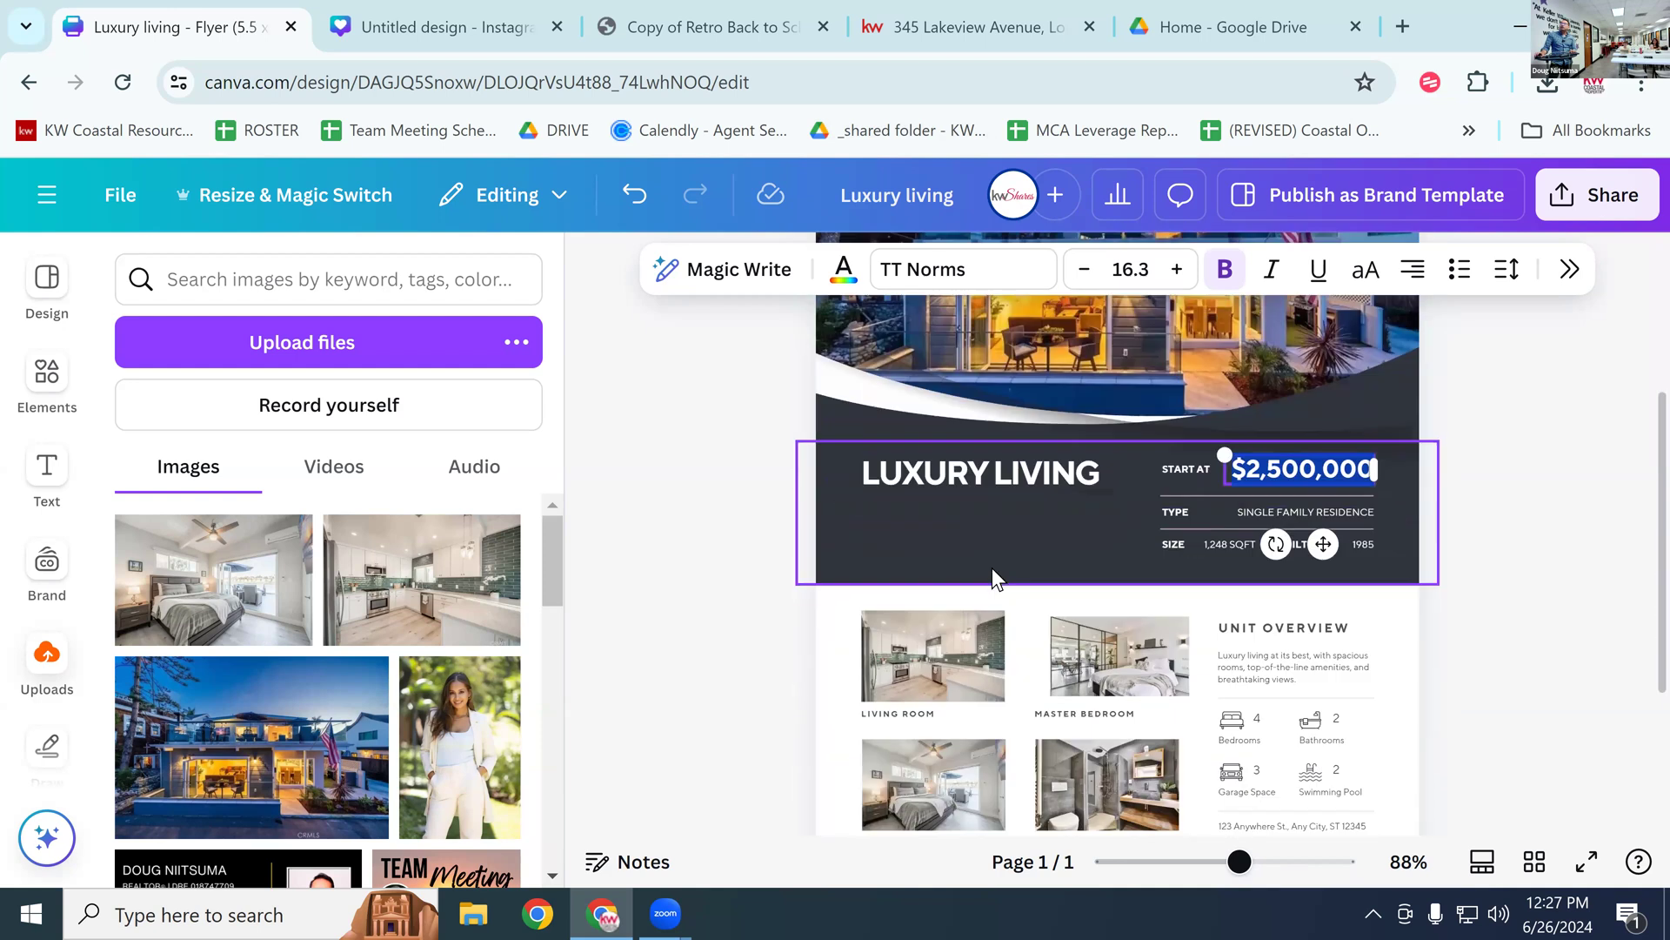
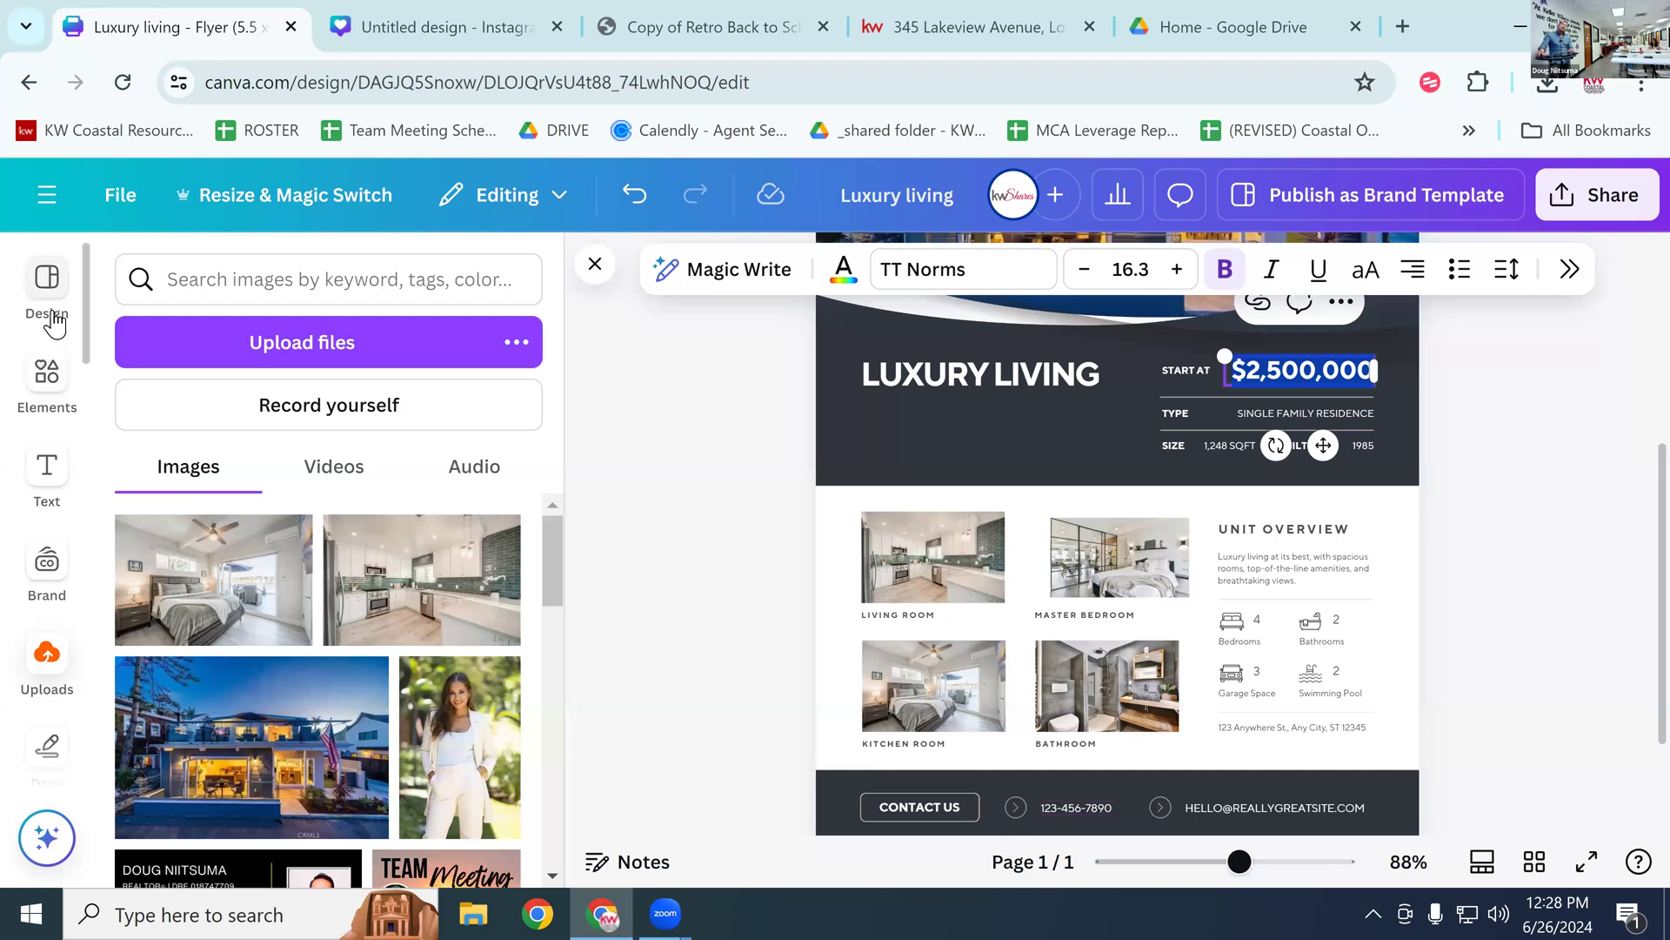
# Step: Add the white-text KW Coastal Properties logo from the Brand kit's Logos onto the flyer
pyautogui.click(50, 570)
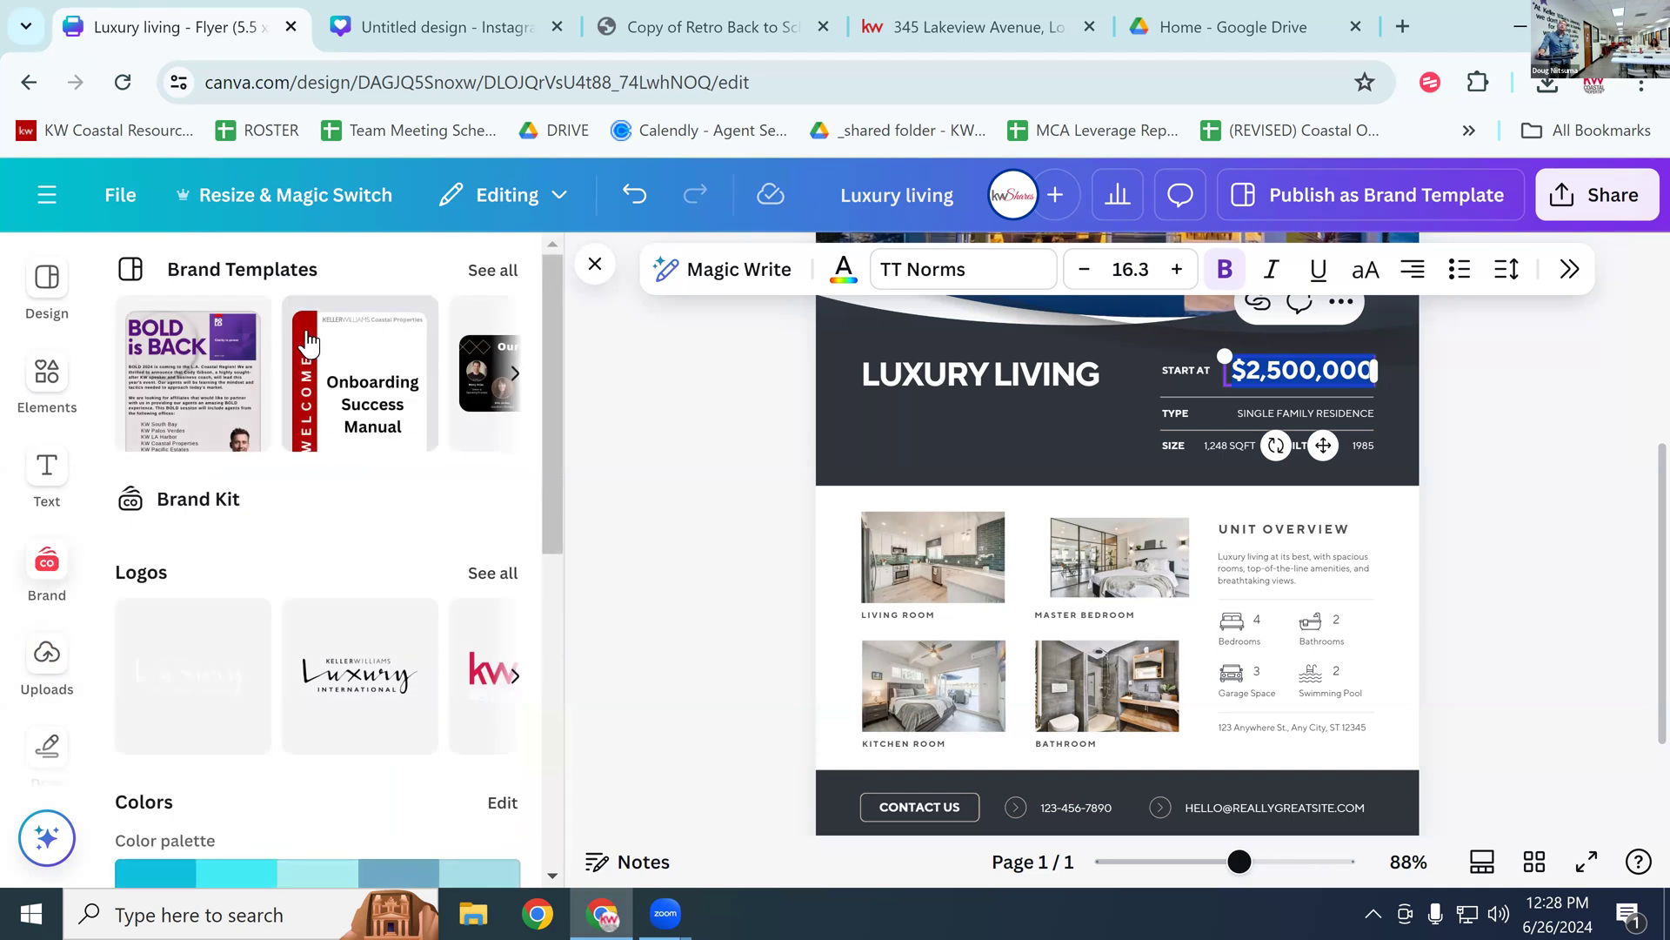
pyautogui.scroll(-2, 415, 767)
pyautogui.scroll(-2, 415, 768)
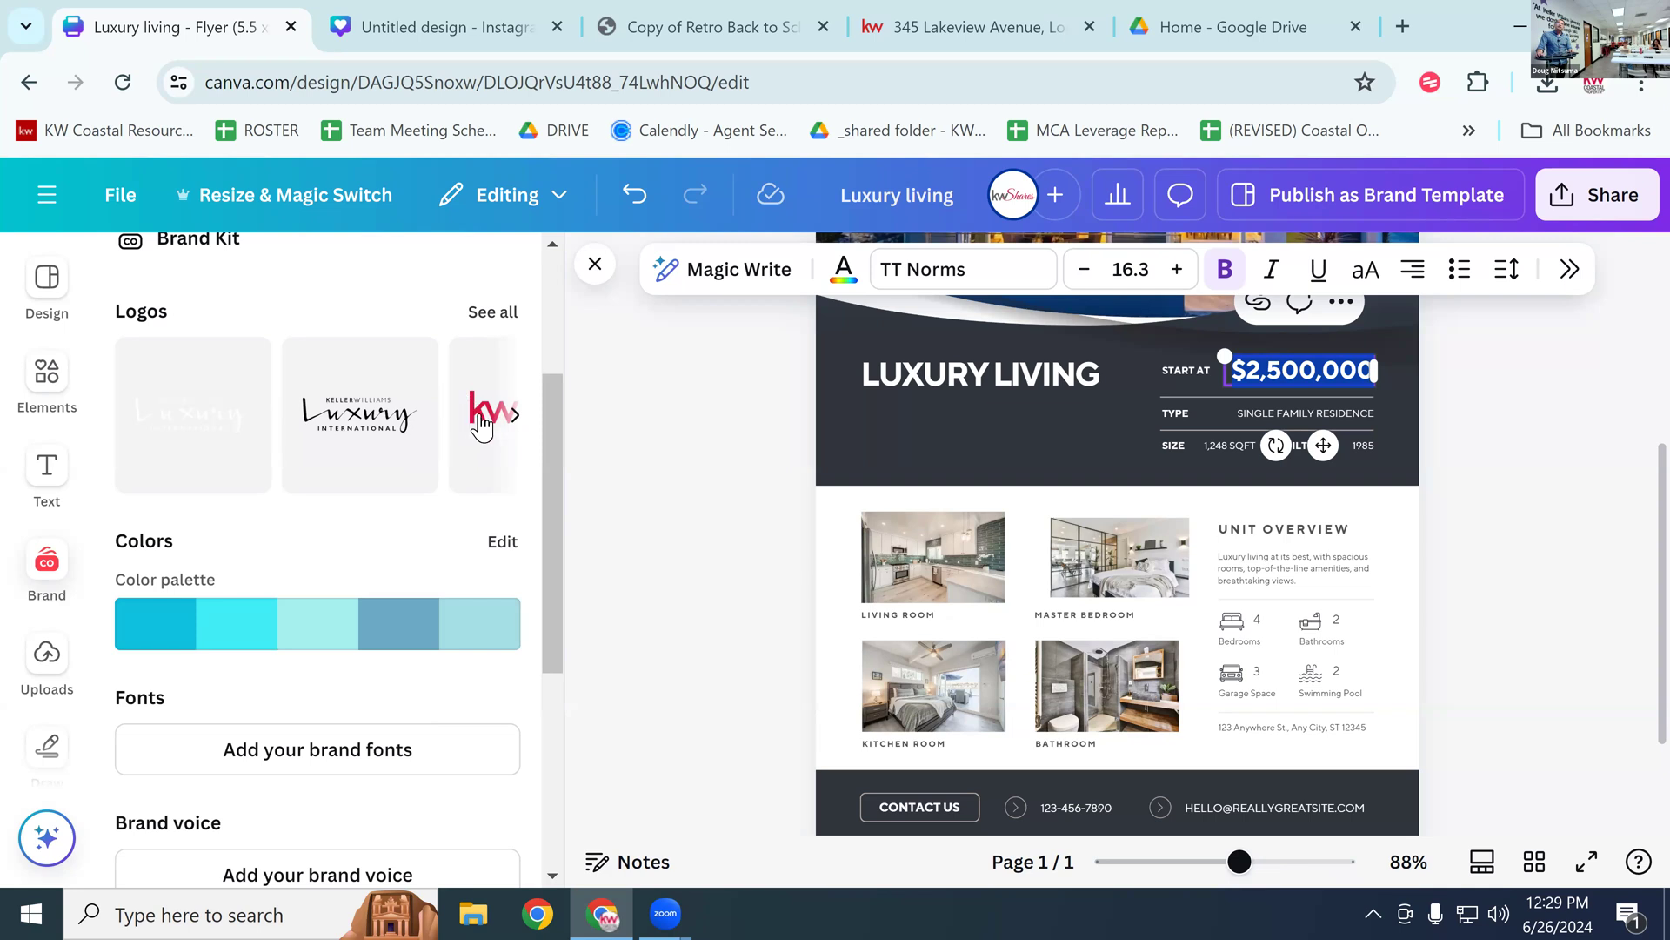
pyautogui.click(516, 418)
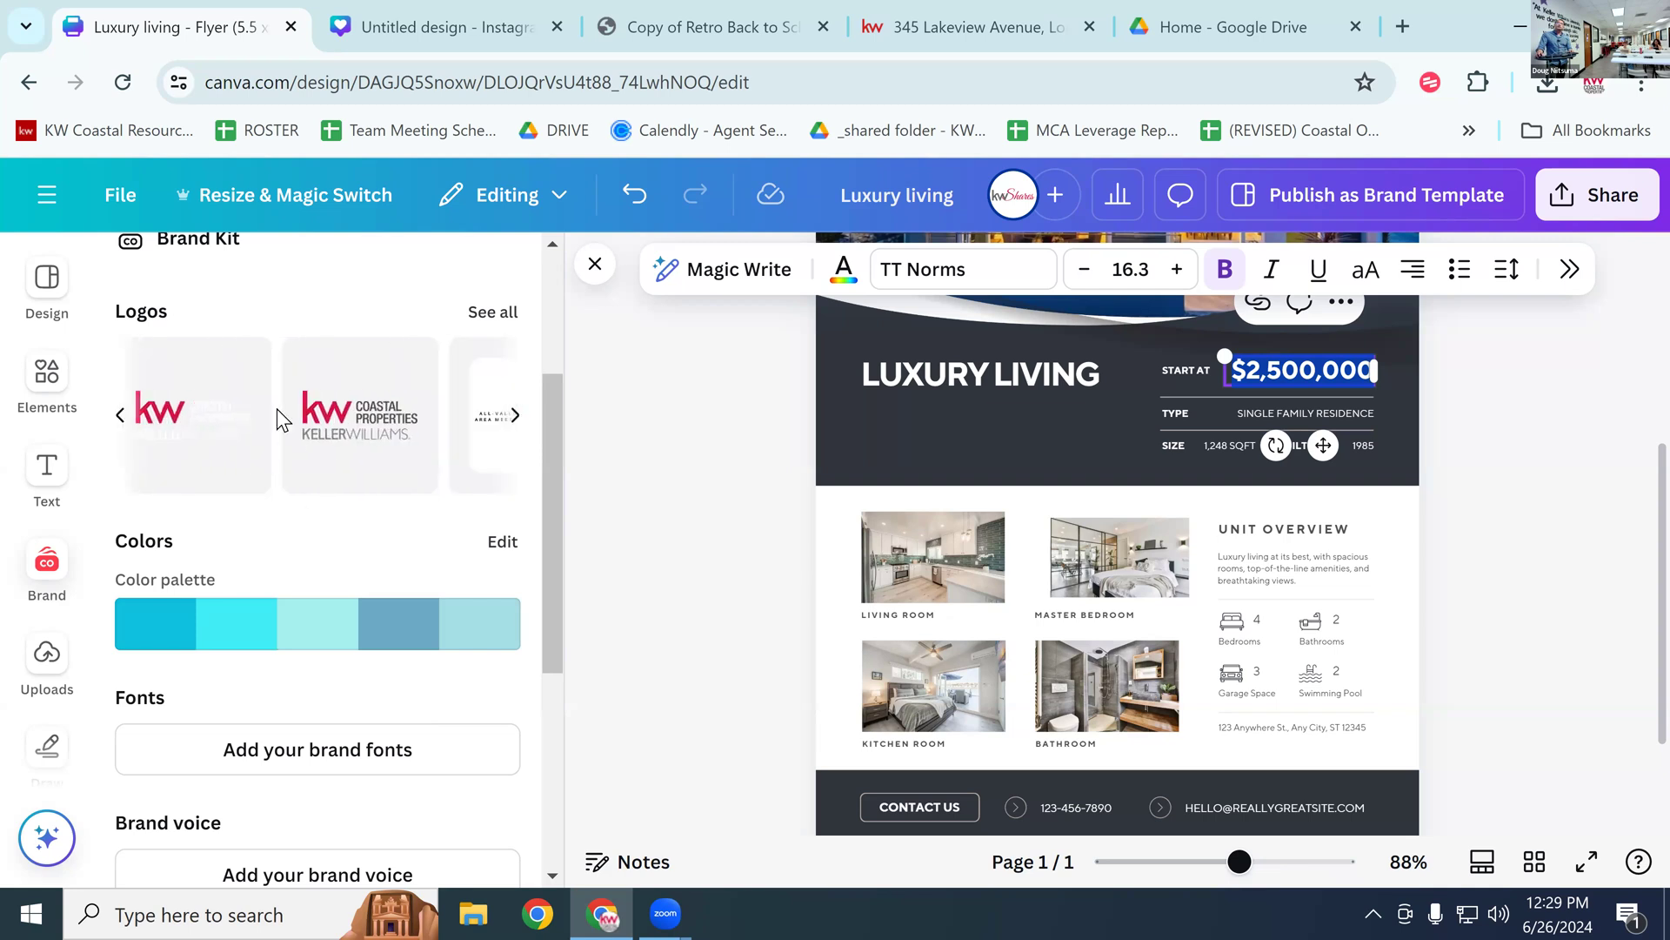
pyautogui.click(218, 415)
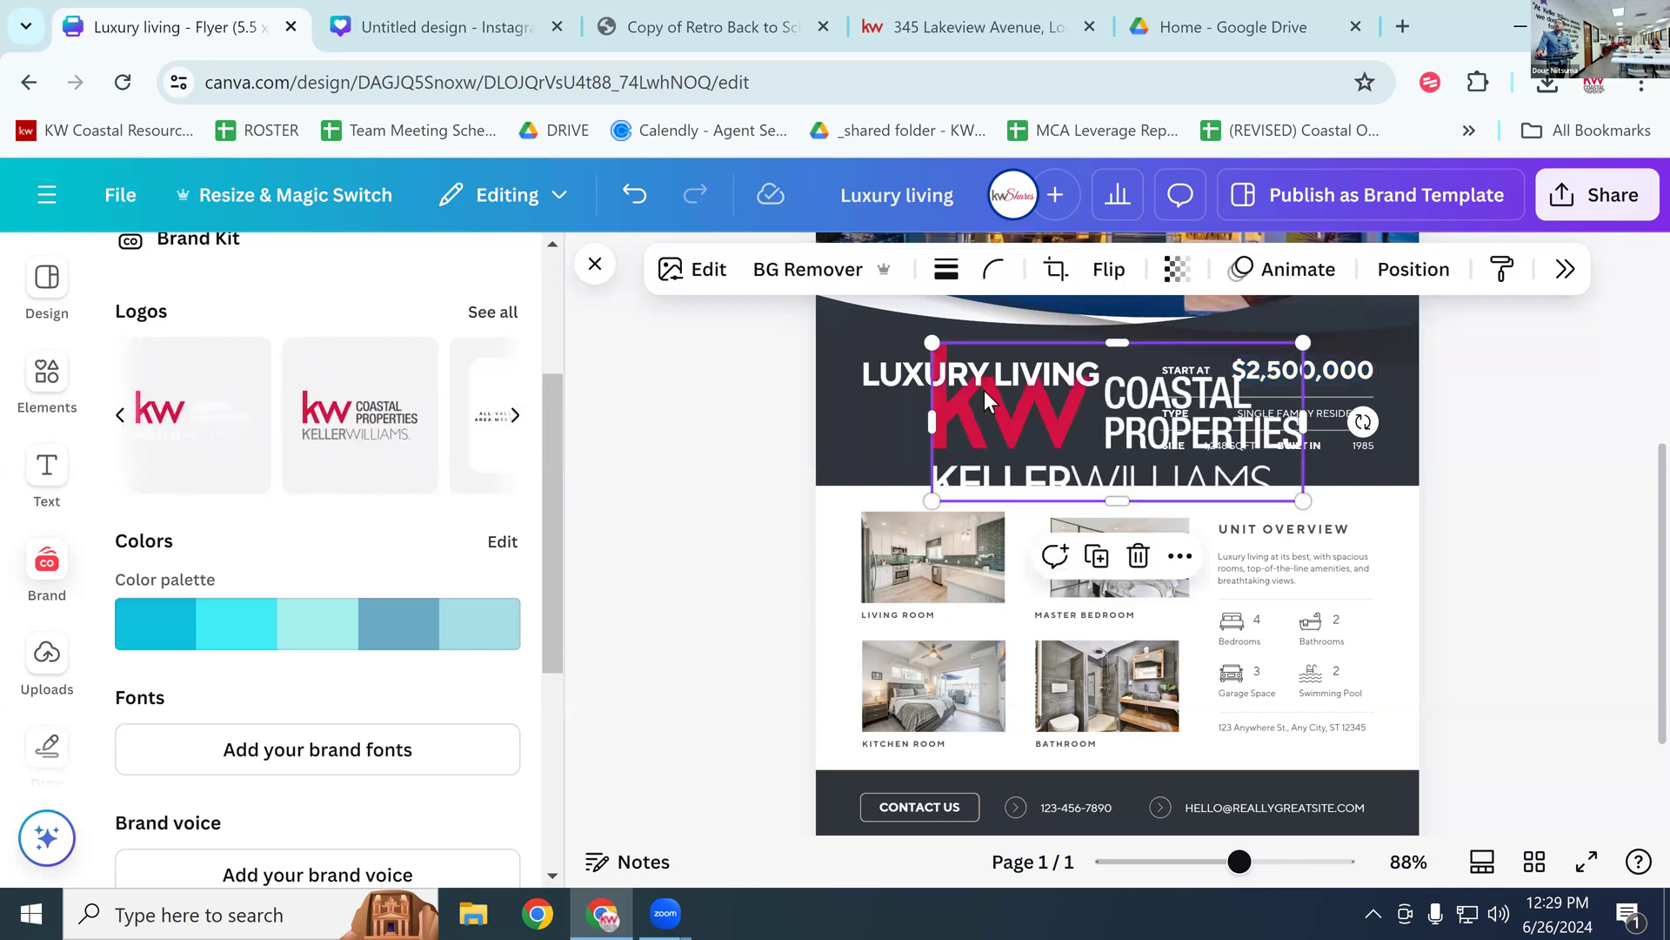
# Step: Shrink the logo near the flyer bottom and delete the CONTACT US text and button shape
pyautogui.moveTo(1283, 470); pyautogui.dragTo(1276, 758)
pyautogui.moveTo(1294, 628); pyautogui.dragTo(1028, 776)
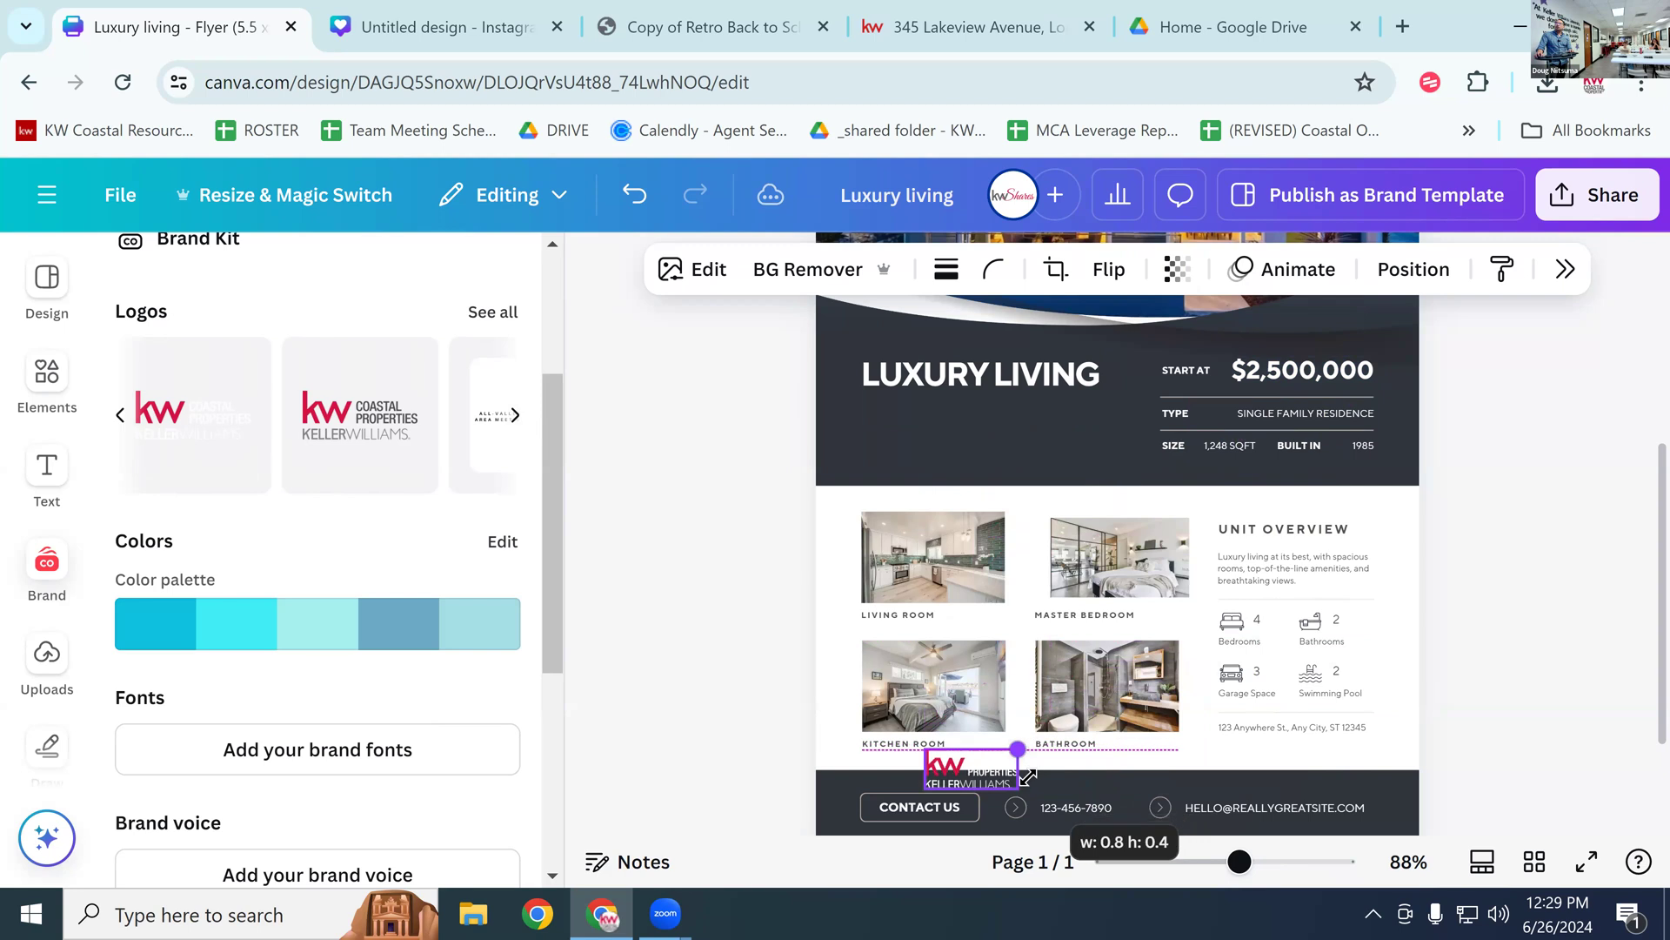
pyautogui.click(898, 810)
pyautogui.click(897, 809)
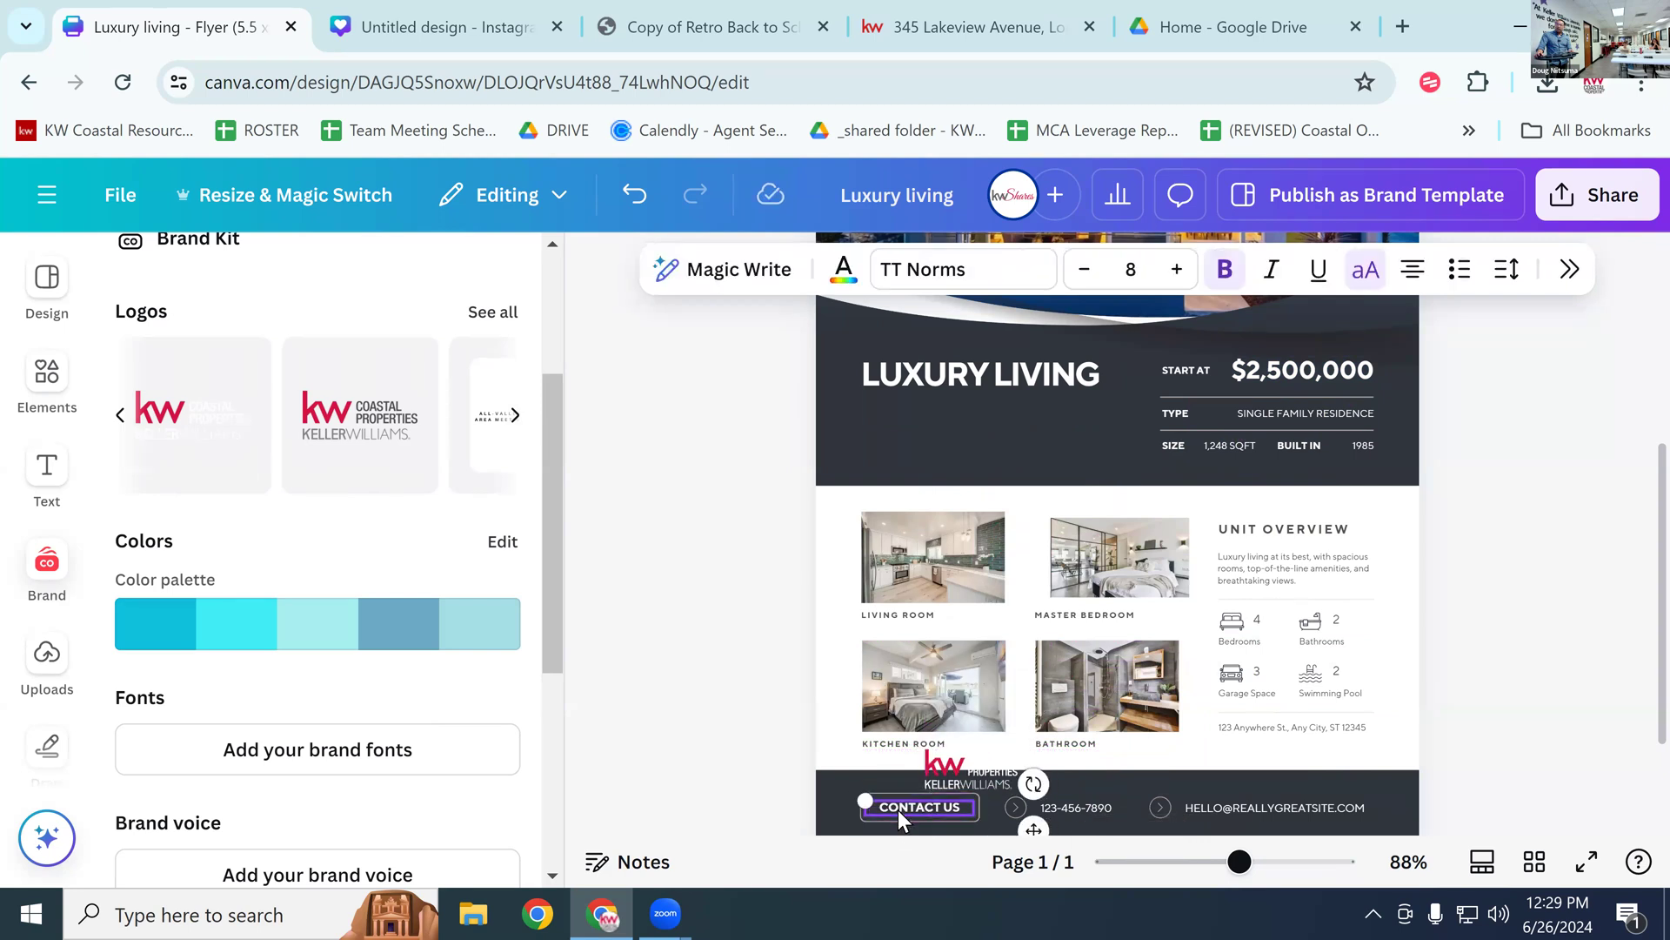
pyautogui.press('Delete')
pyautogui.click(898, 810)
pyautogui.press('Delete')
# Step: Place the small logo in the footer bar's left spot where CONTACT US was
pyautogui.moveTo(926, 777); pyautogui.dragTo(842, 805)
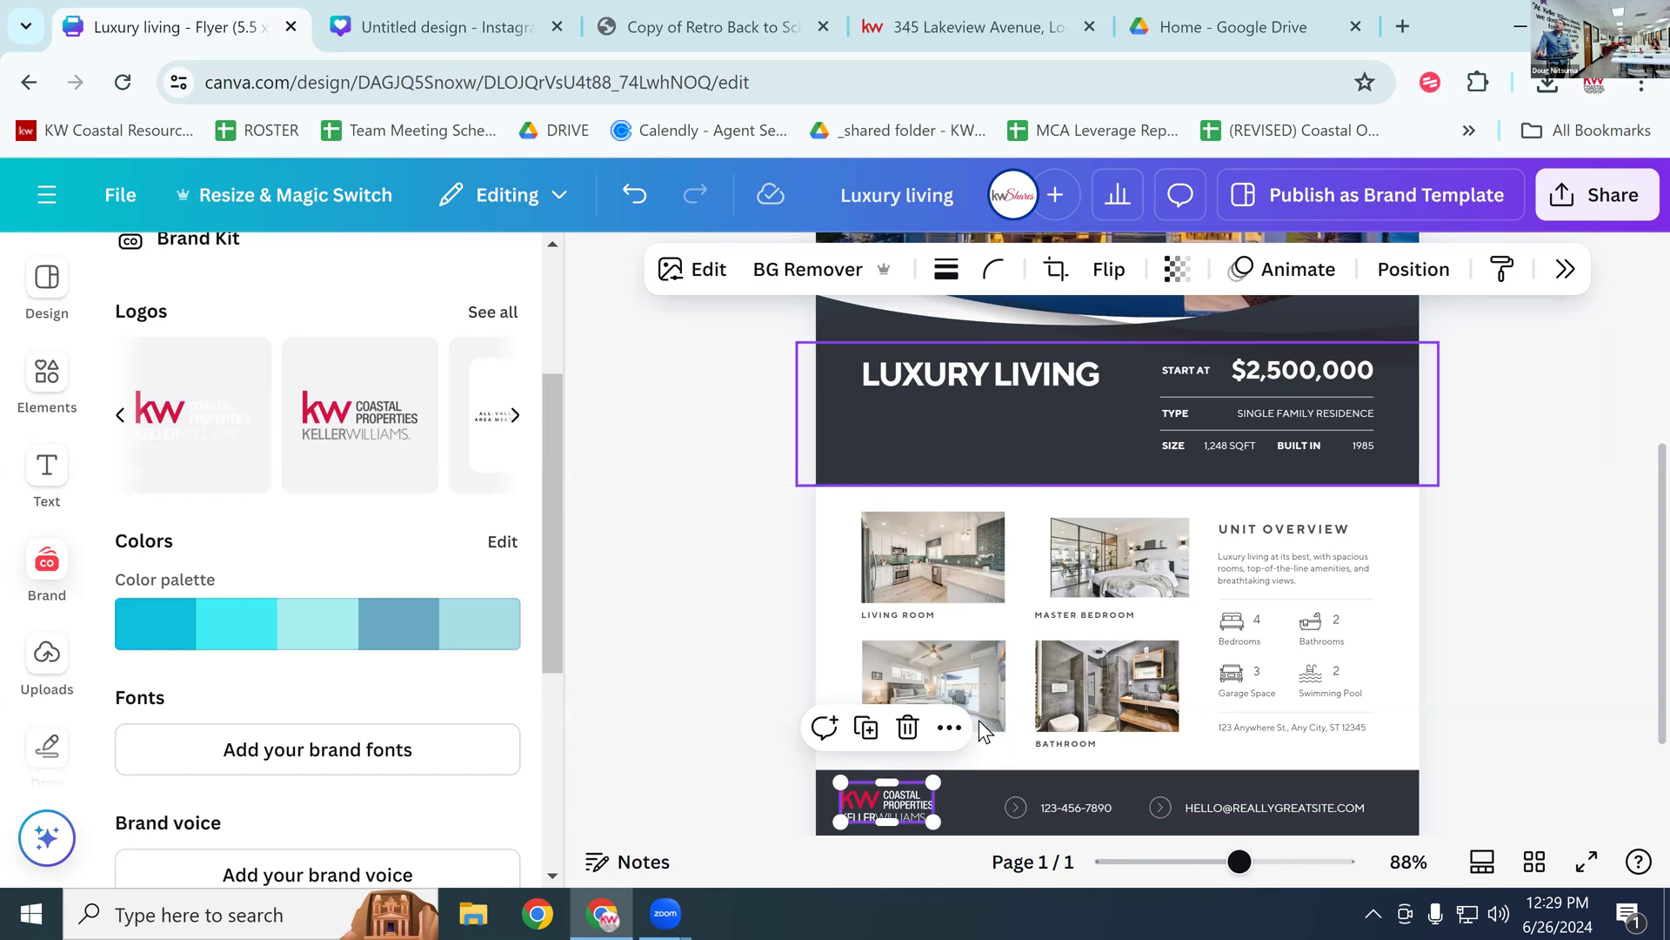
pyautogui.scroll(3, 1447, 507)
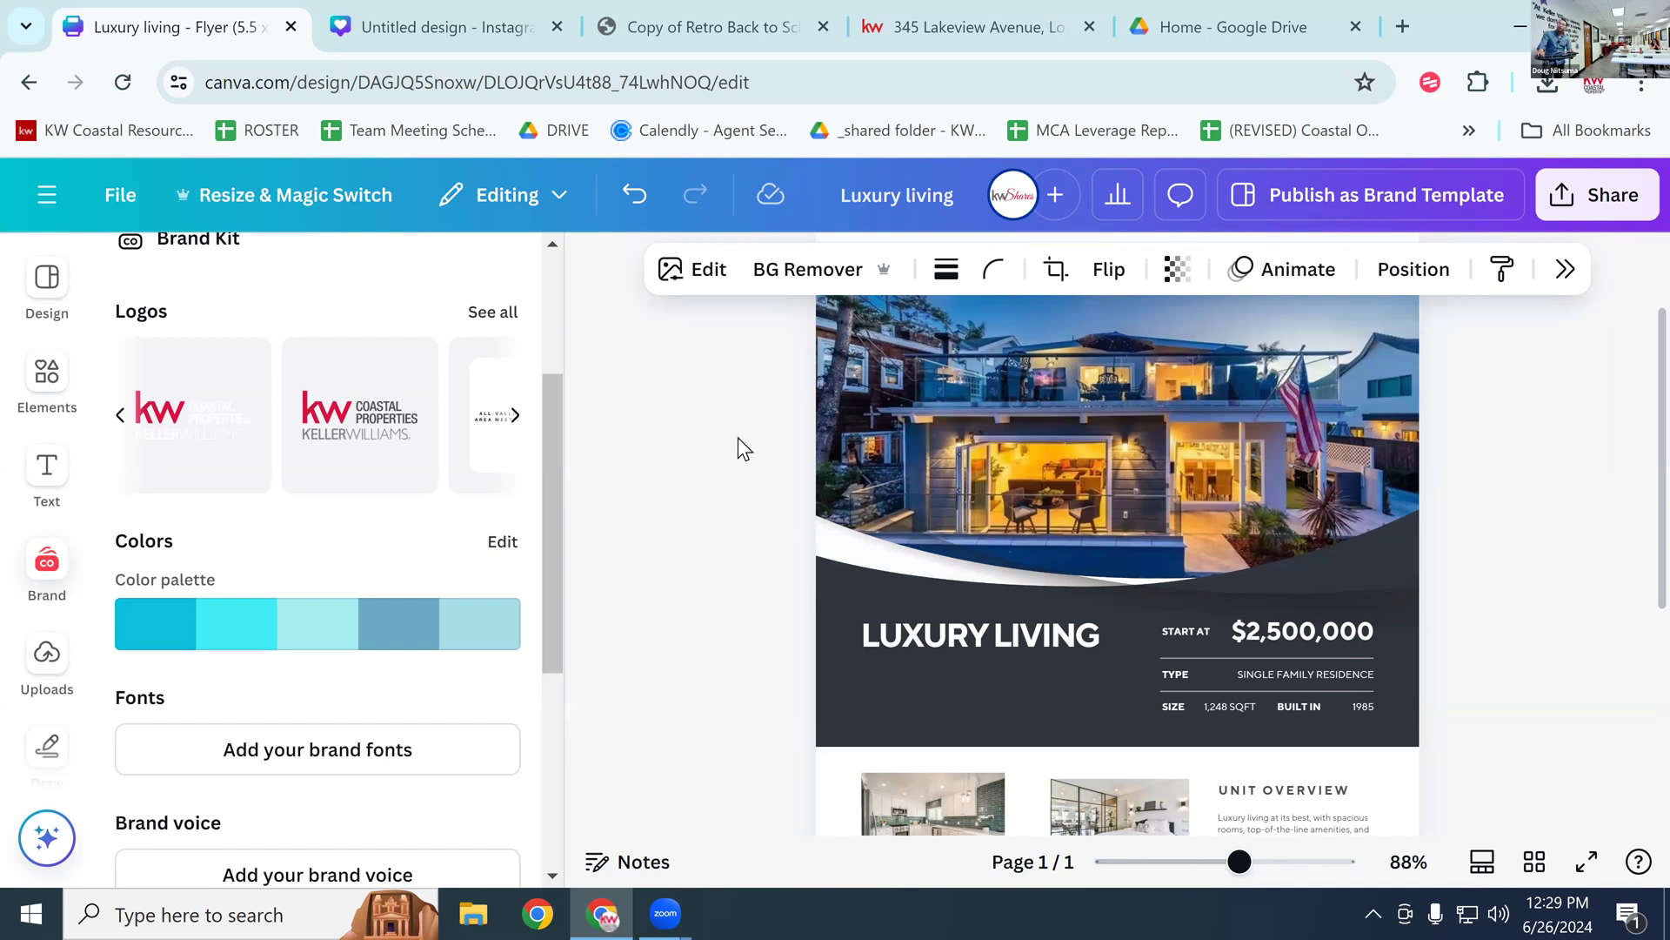
pyautogui.scroll(-2, 776, 441)
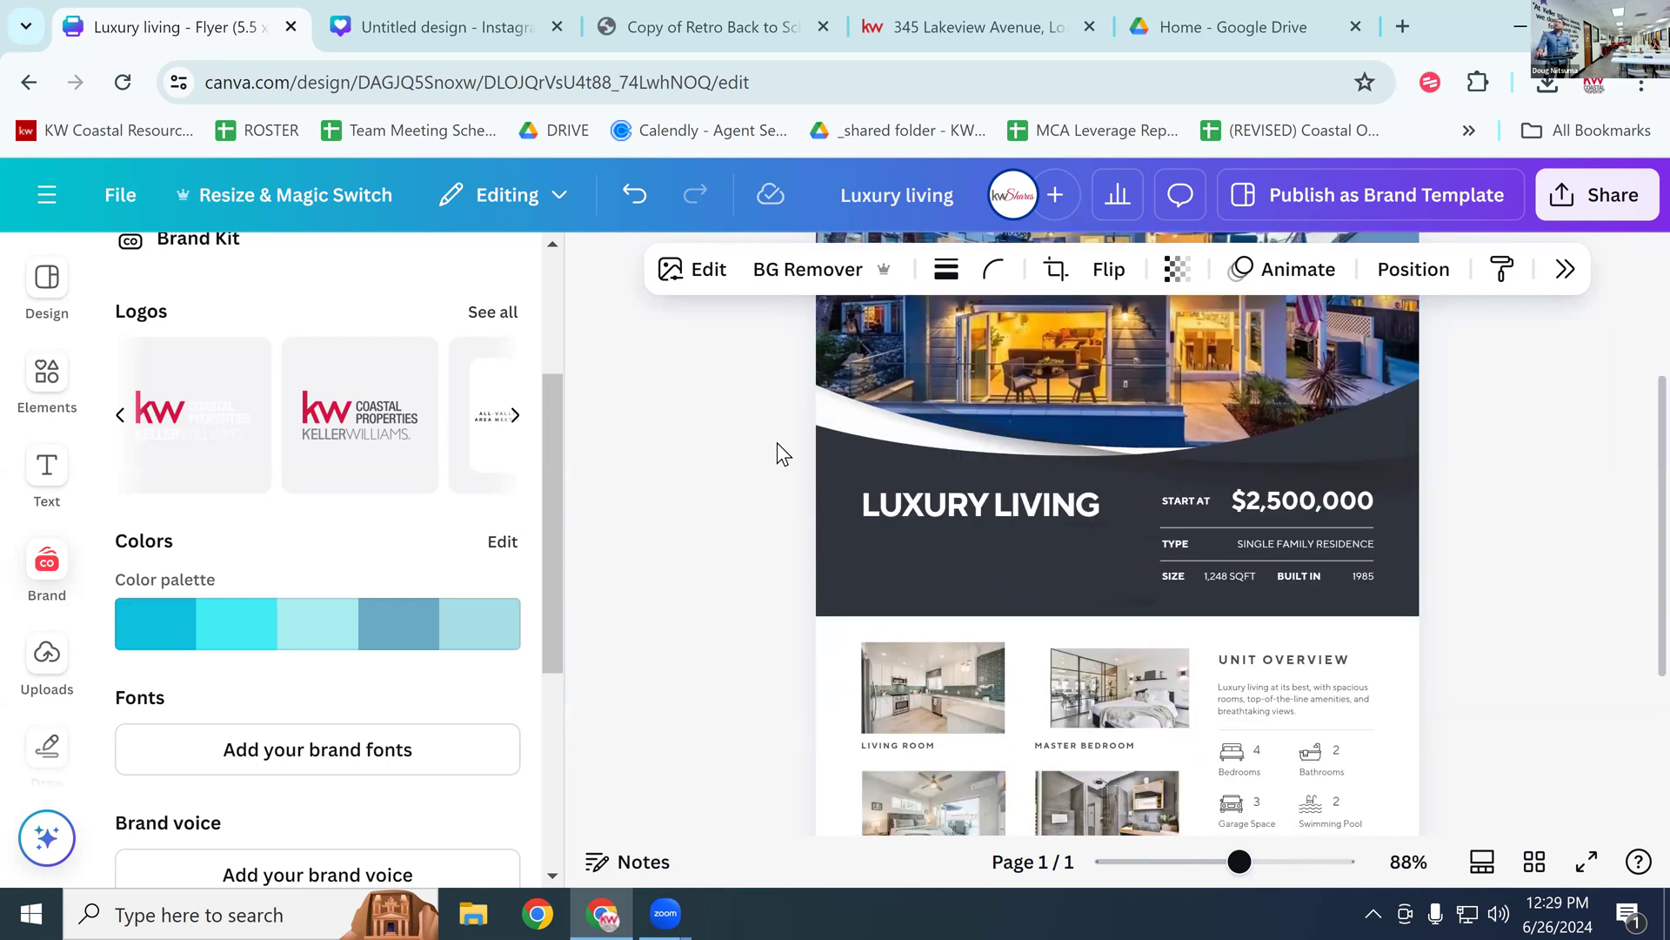
pyautogui.scroll(-2, 779, 441)
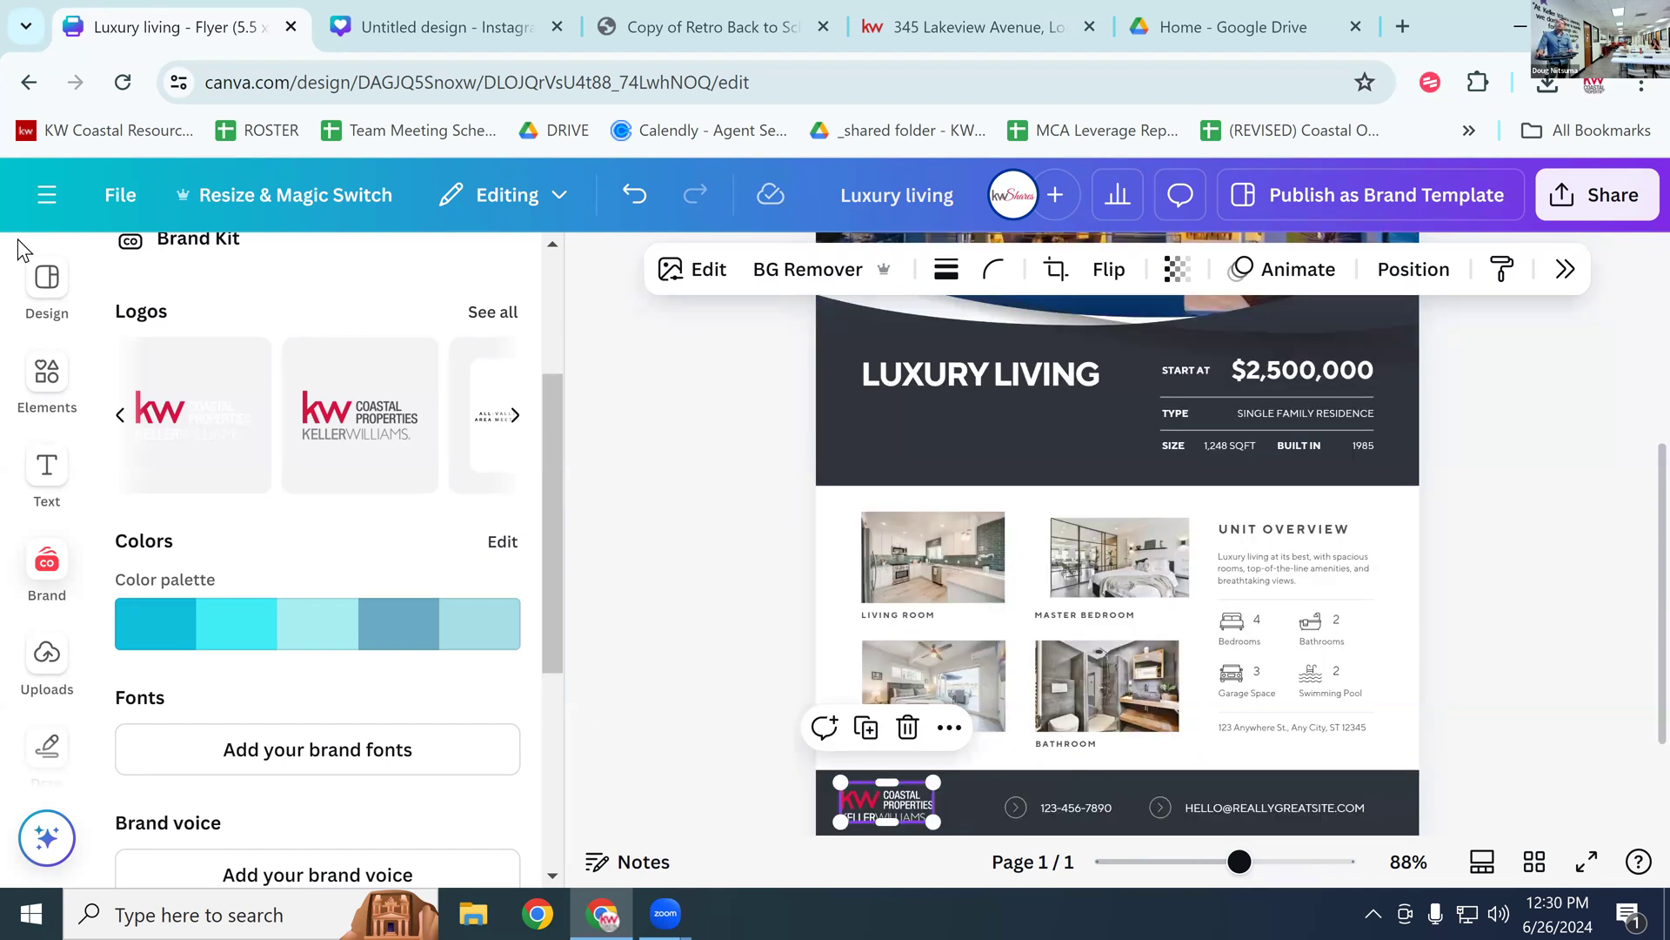
pyautogui.click(52, 397)
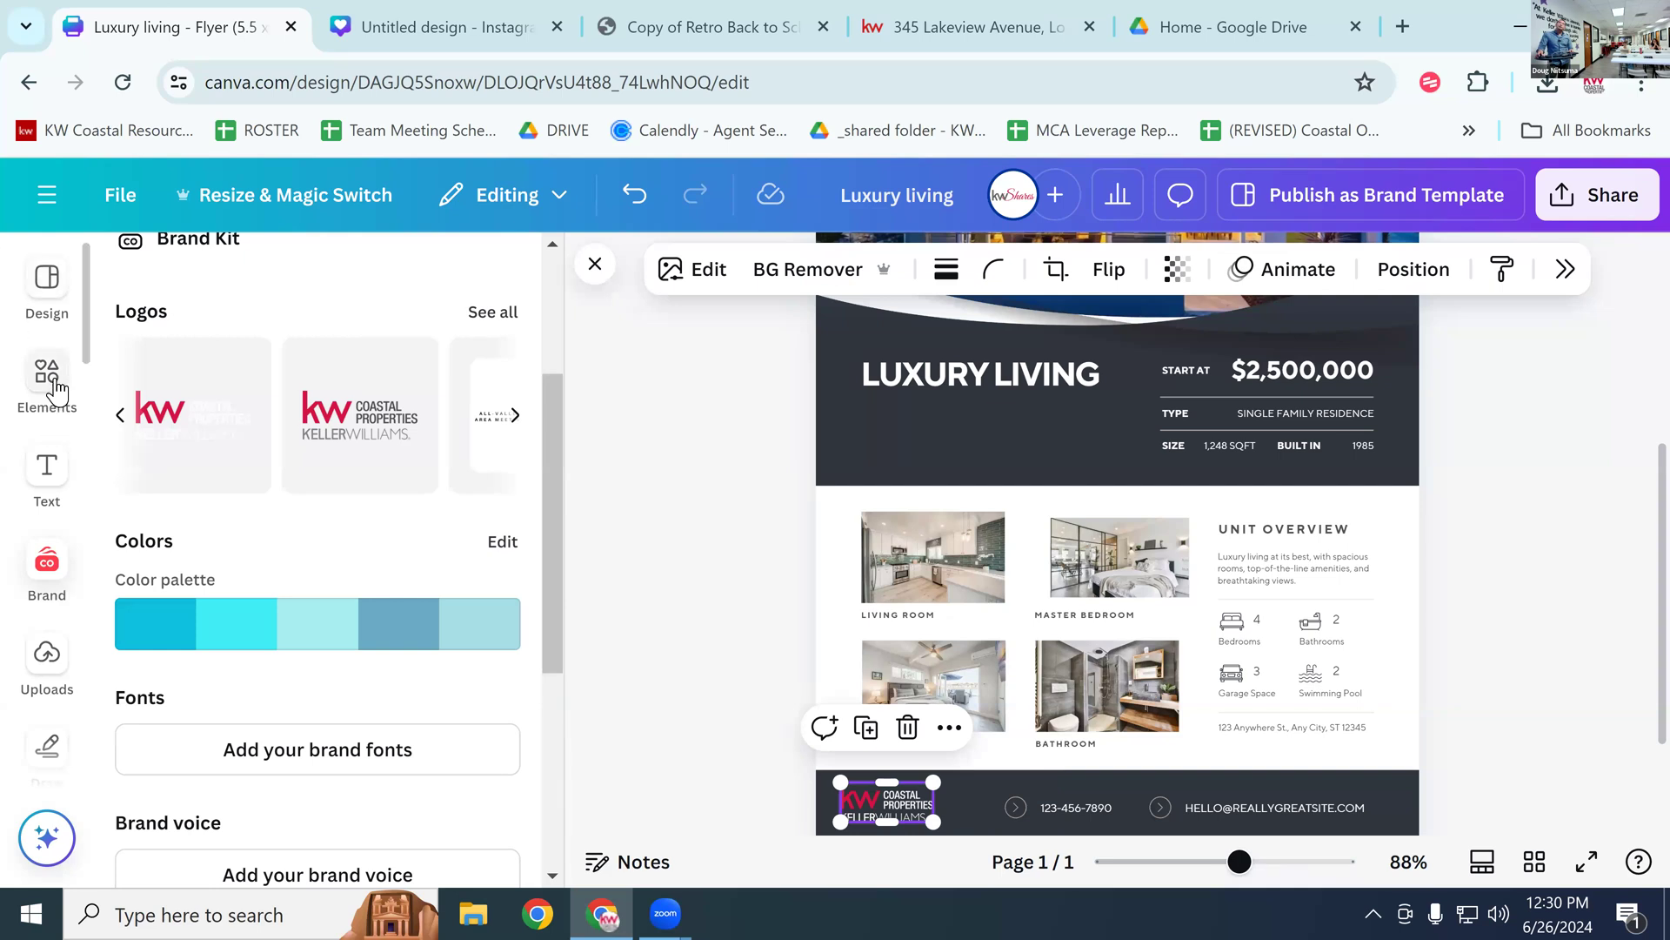
# Step: Add a ~100 px circle frame under LUXURY LIVING and fill it with the agent's headshot from Uploads
pyautogui.moveTo(451, 481); pyautogui.dragTo(926, 405)
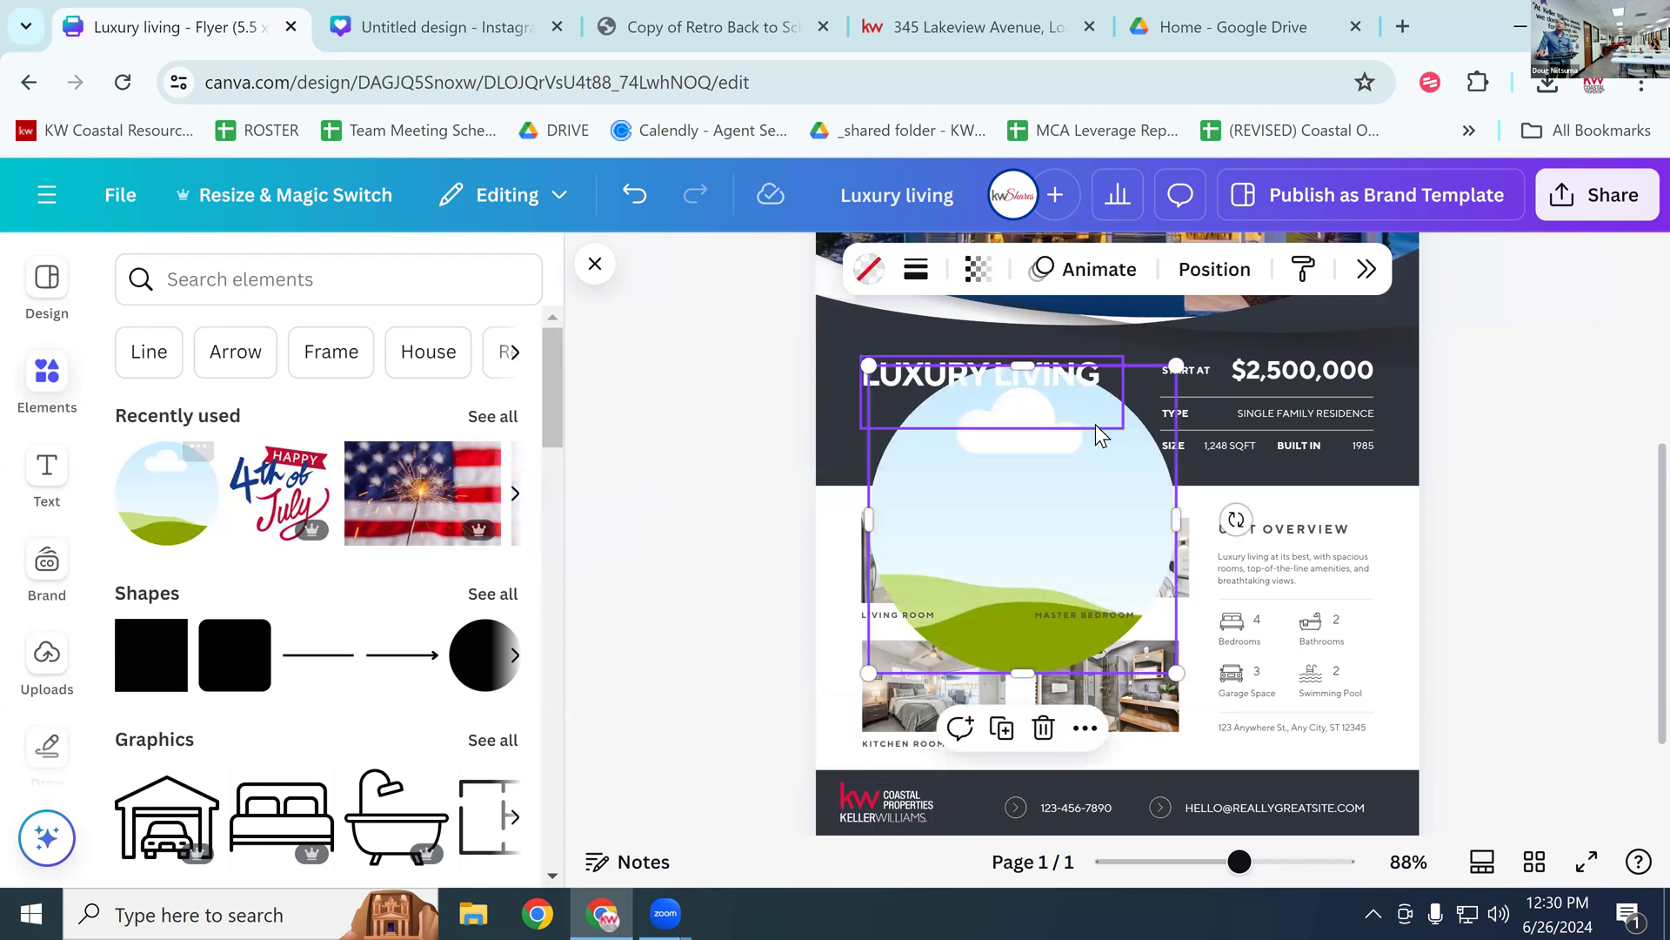
pyautogui.moveTo(1135, 432); pyautogui.dragTo(941, 445)
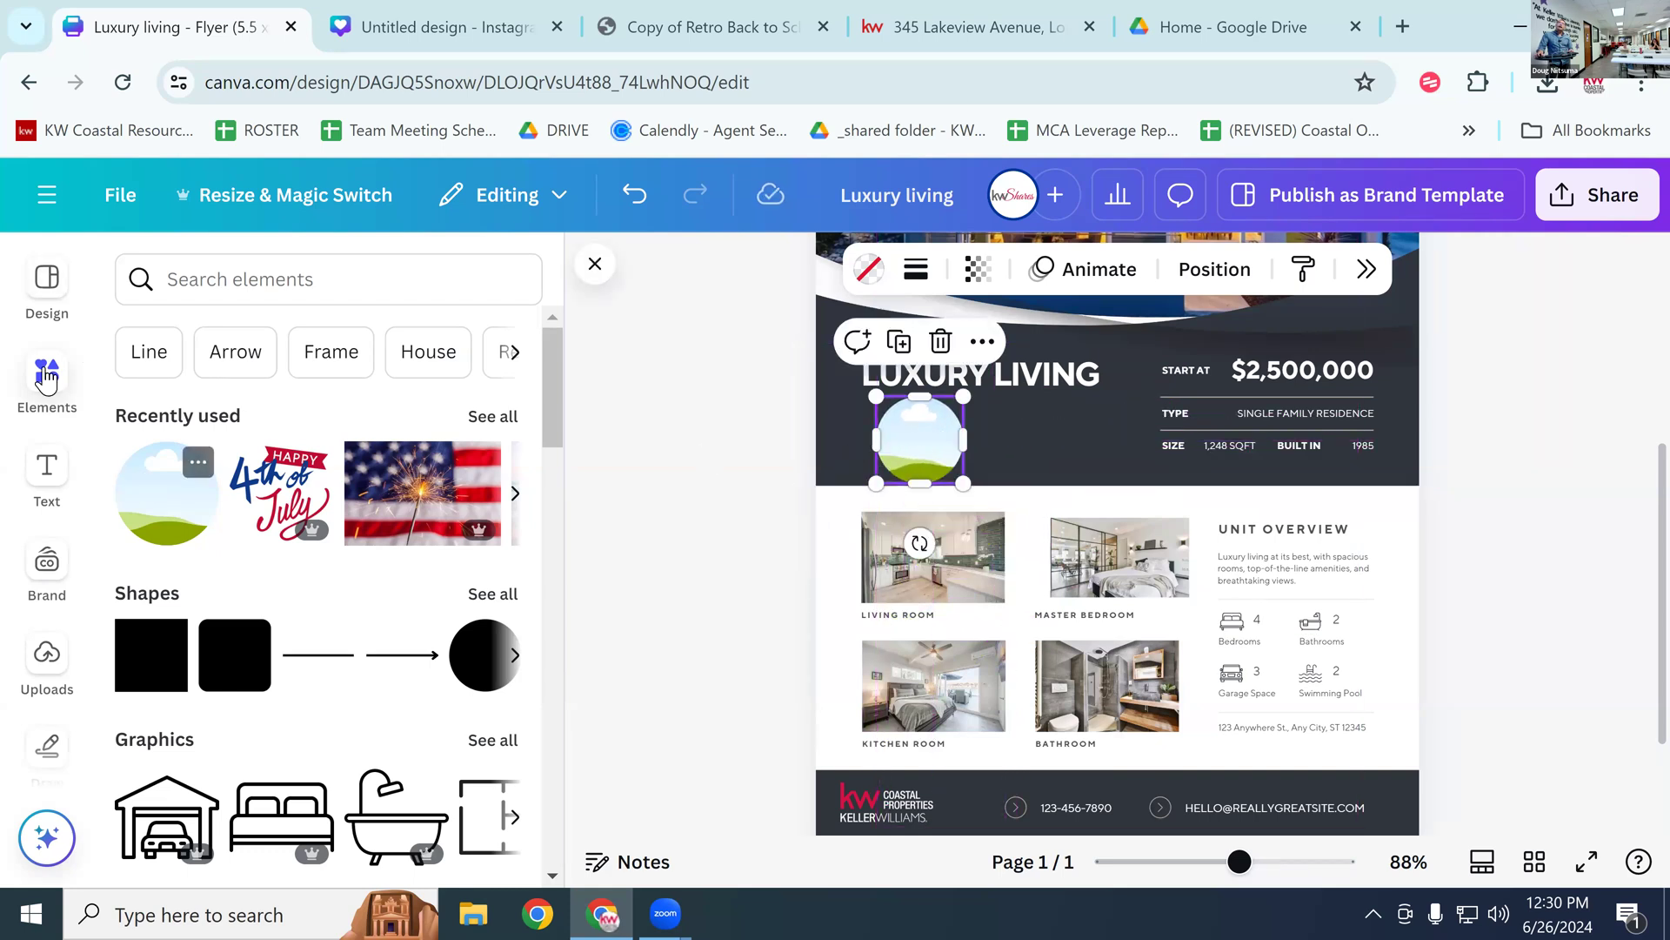
pyautogui.click(30, 665)
pyautogui.scroll(-5, 254, 615)
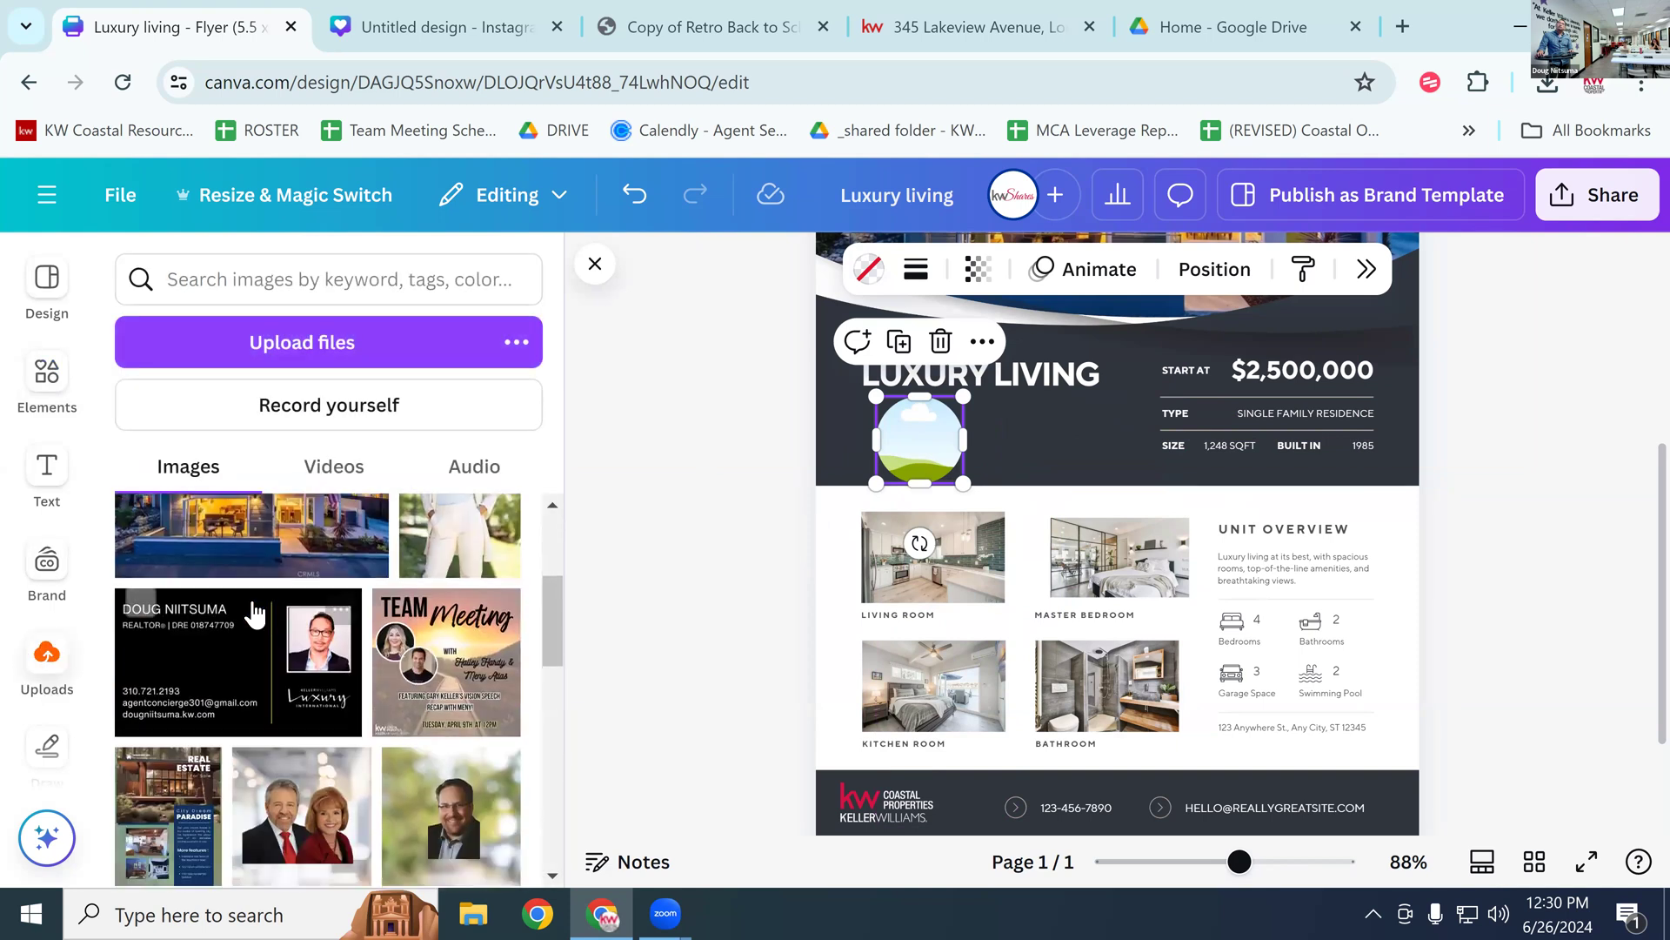
pyautogui.scroll(-5, 254, 614)
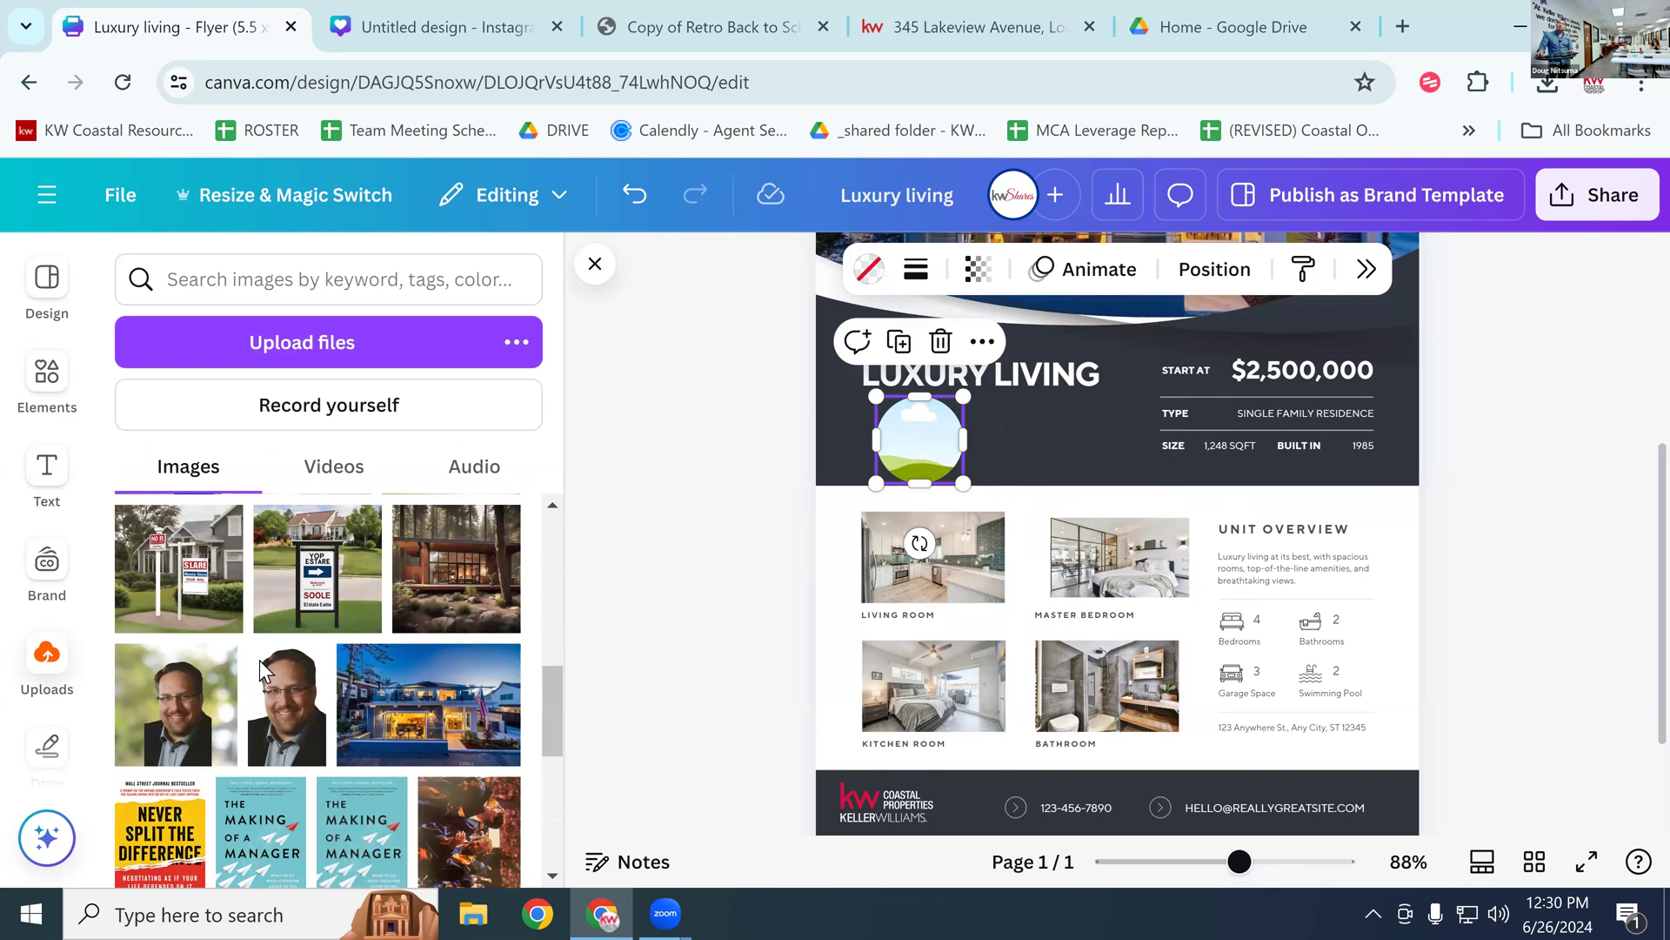
pyautogui.scroll(-10, 278, 696)
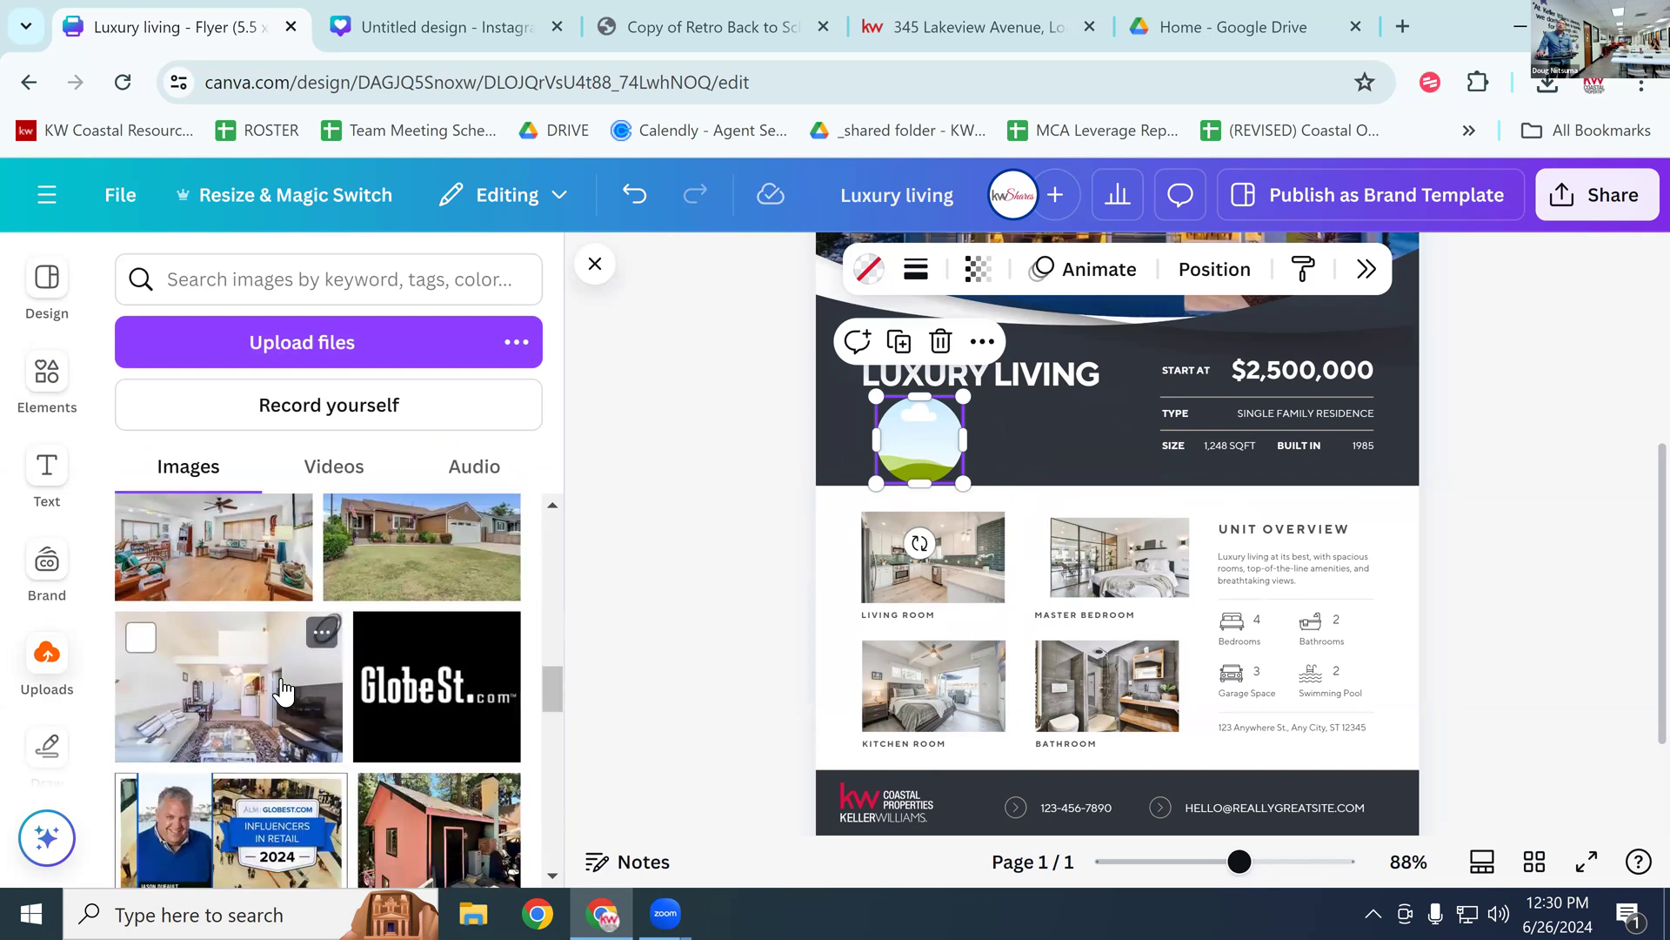
pyautogui.scroll(-3, 282, 687)
pyautogui.click(292, 280)
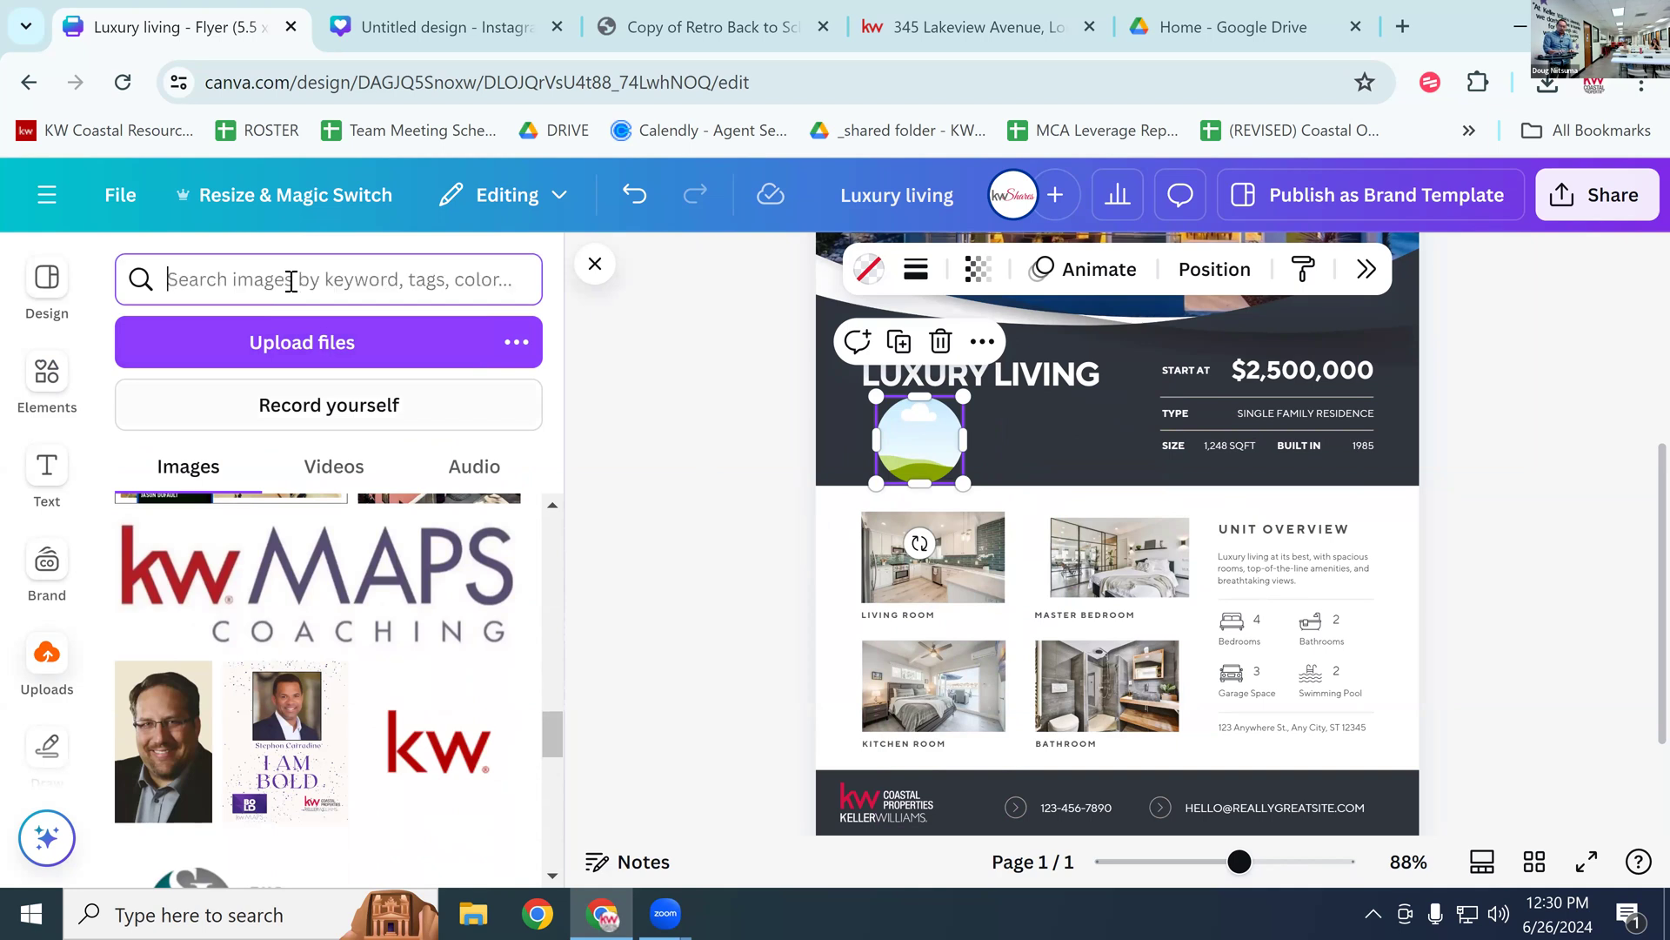
pyautogui.write('halley')
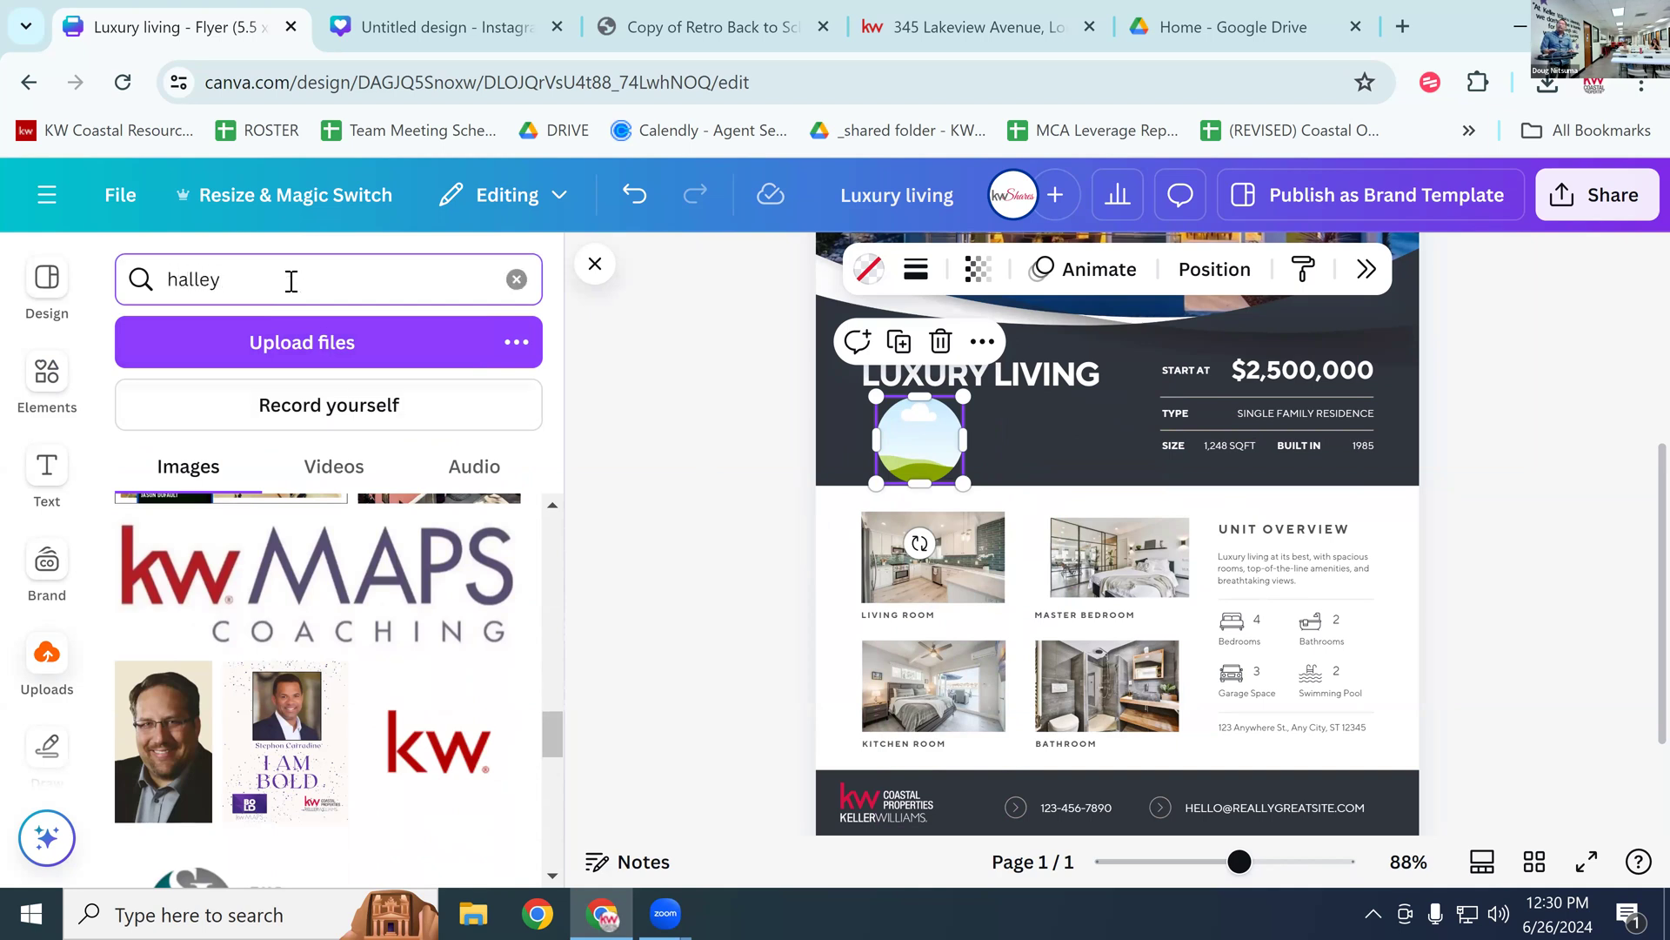
pyautogui.press('Return')
pyautogui.click(413, 568)
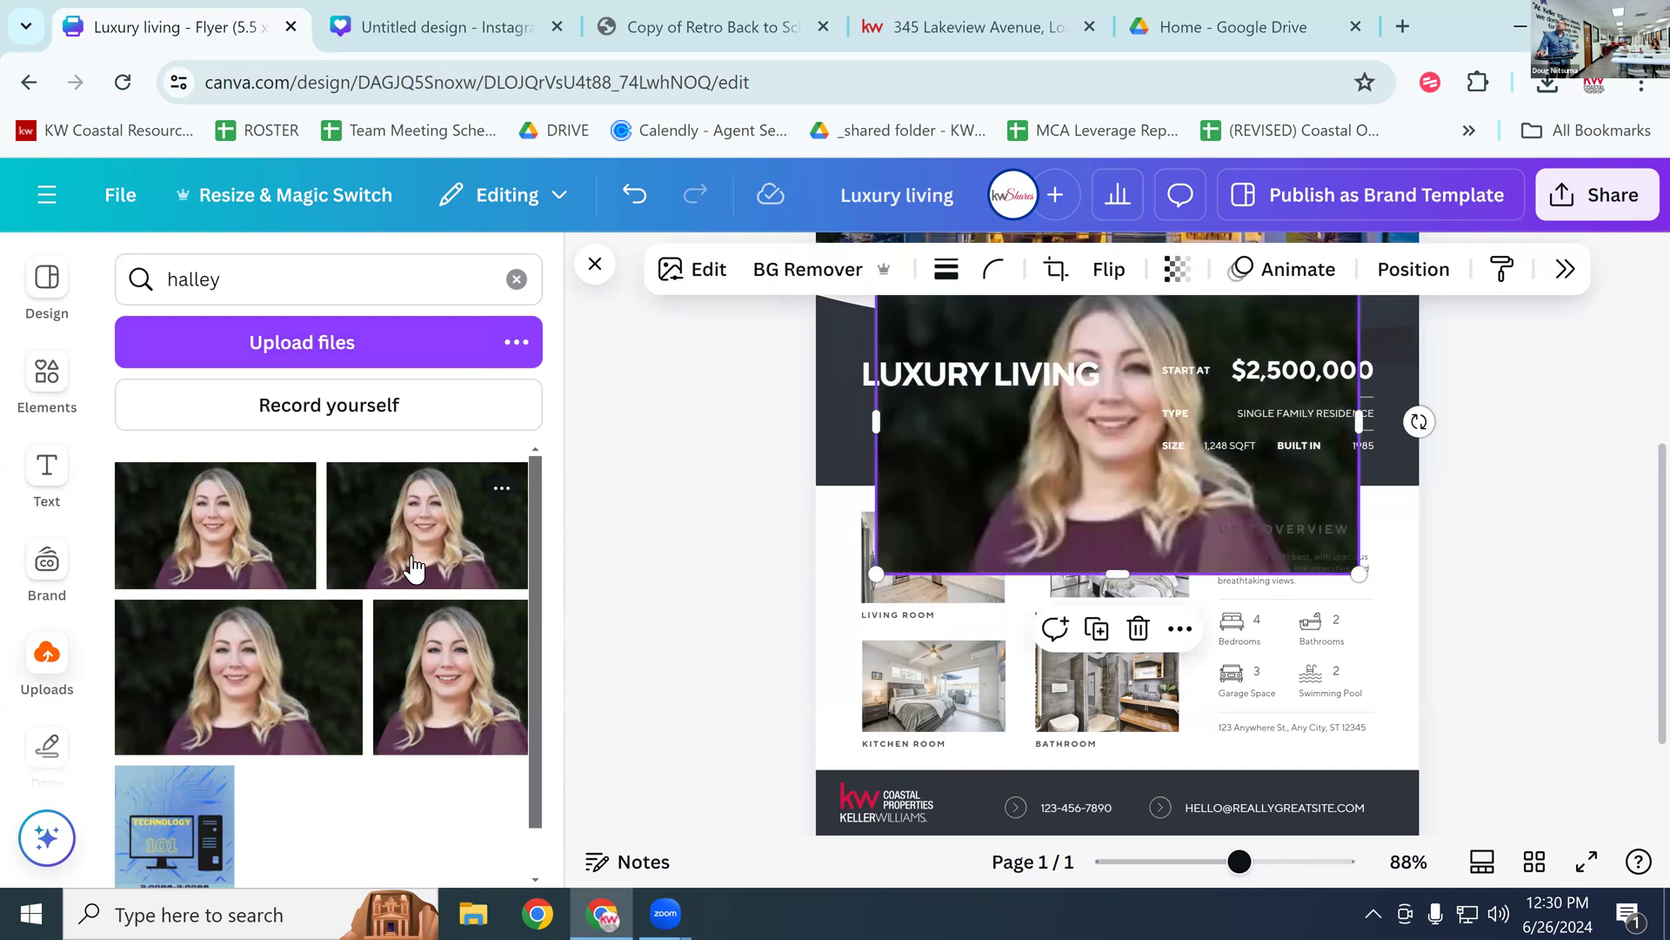
pyautogui.moveTo(1110, 468); pyautogui.dragTo(919, 453)
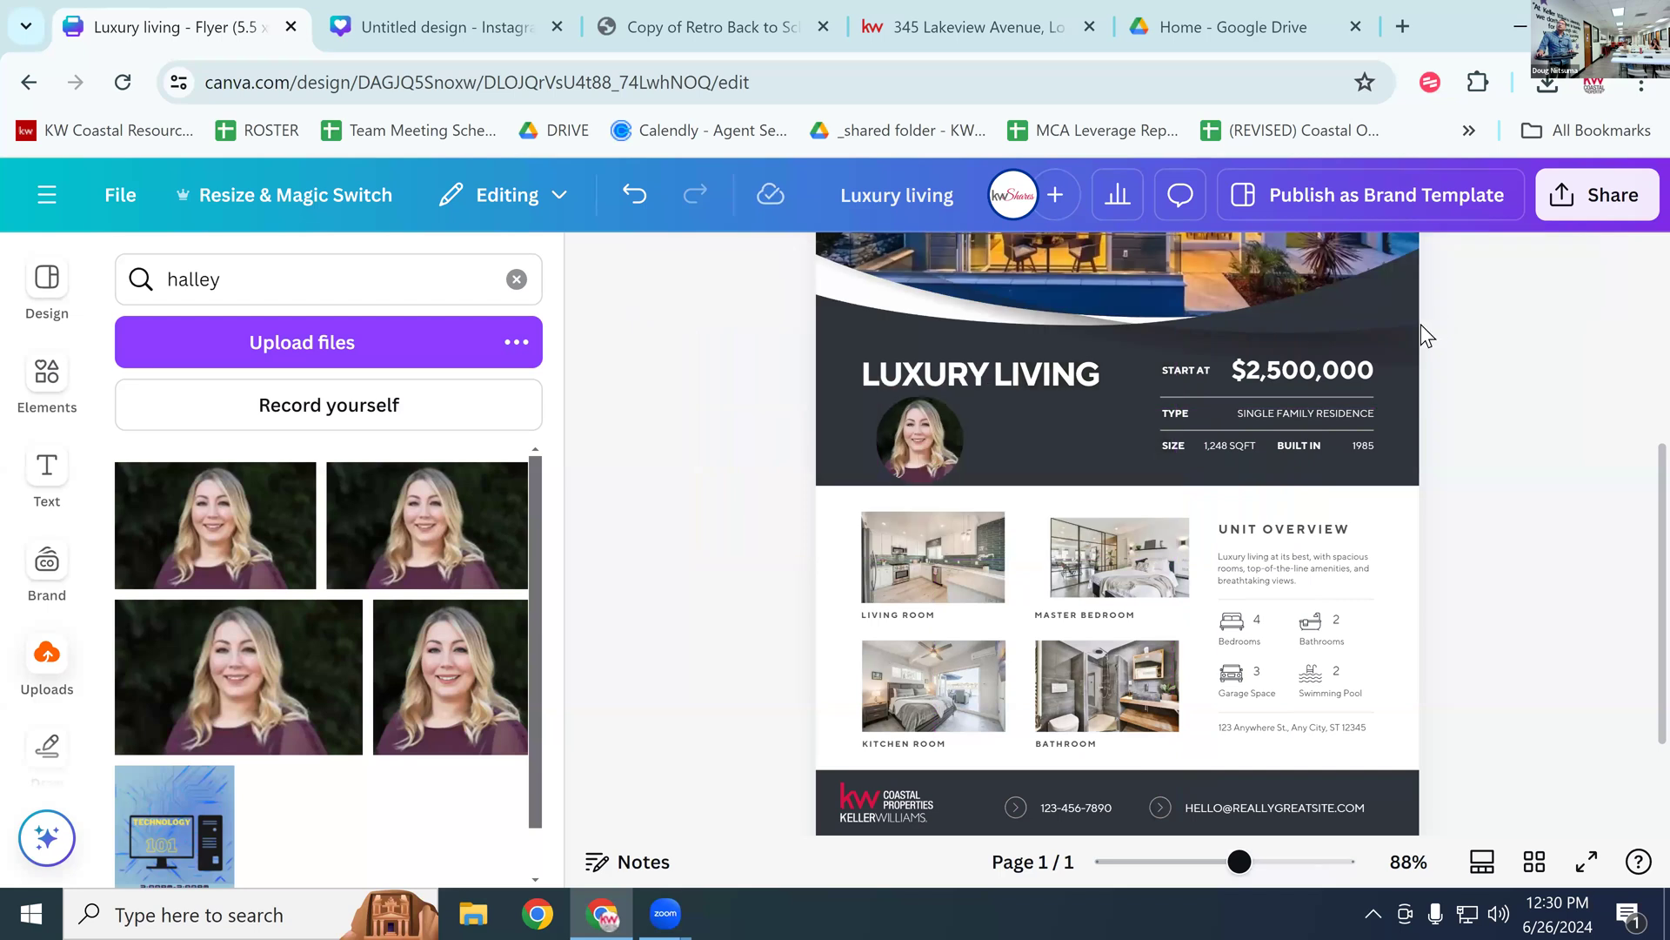
pyautogui.click(910, 447)
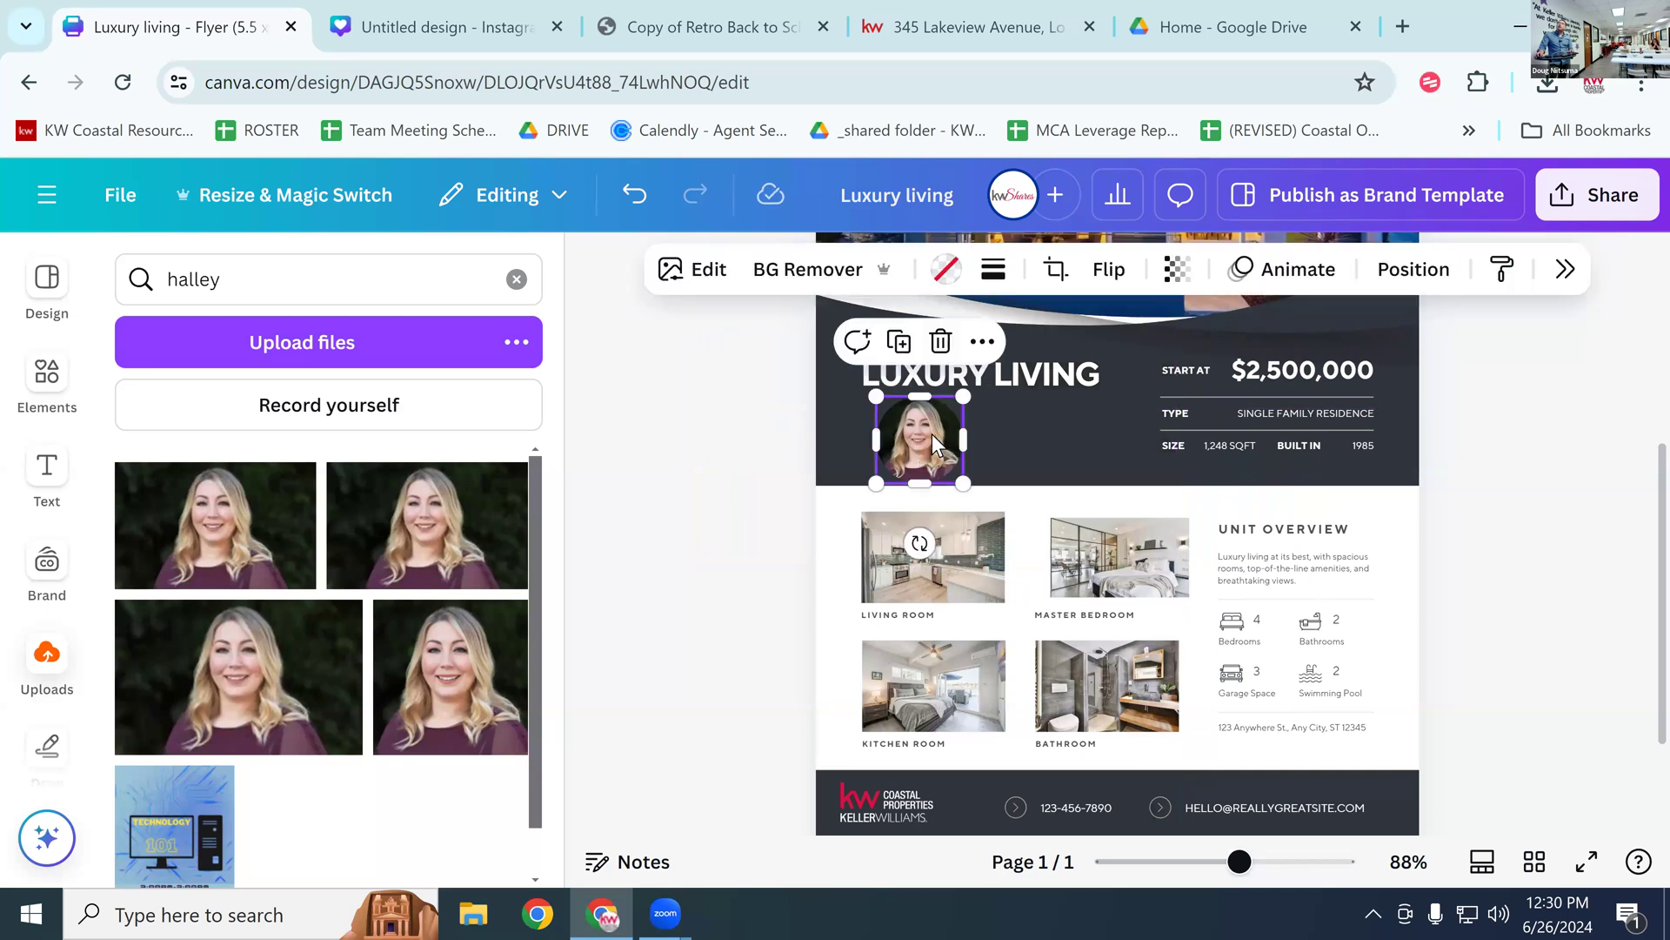
# Step: Remove the headshot's background with BG Remover and keep it below the LUXURY LIVING title
pyautogui.click(806, 273)
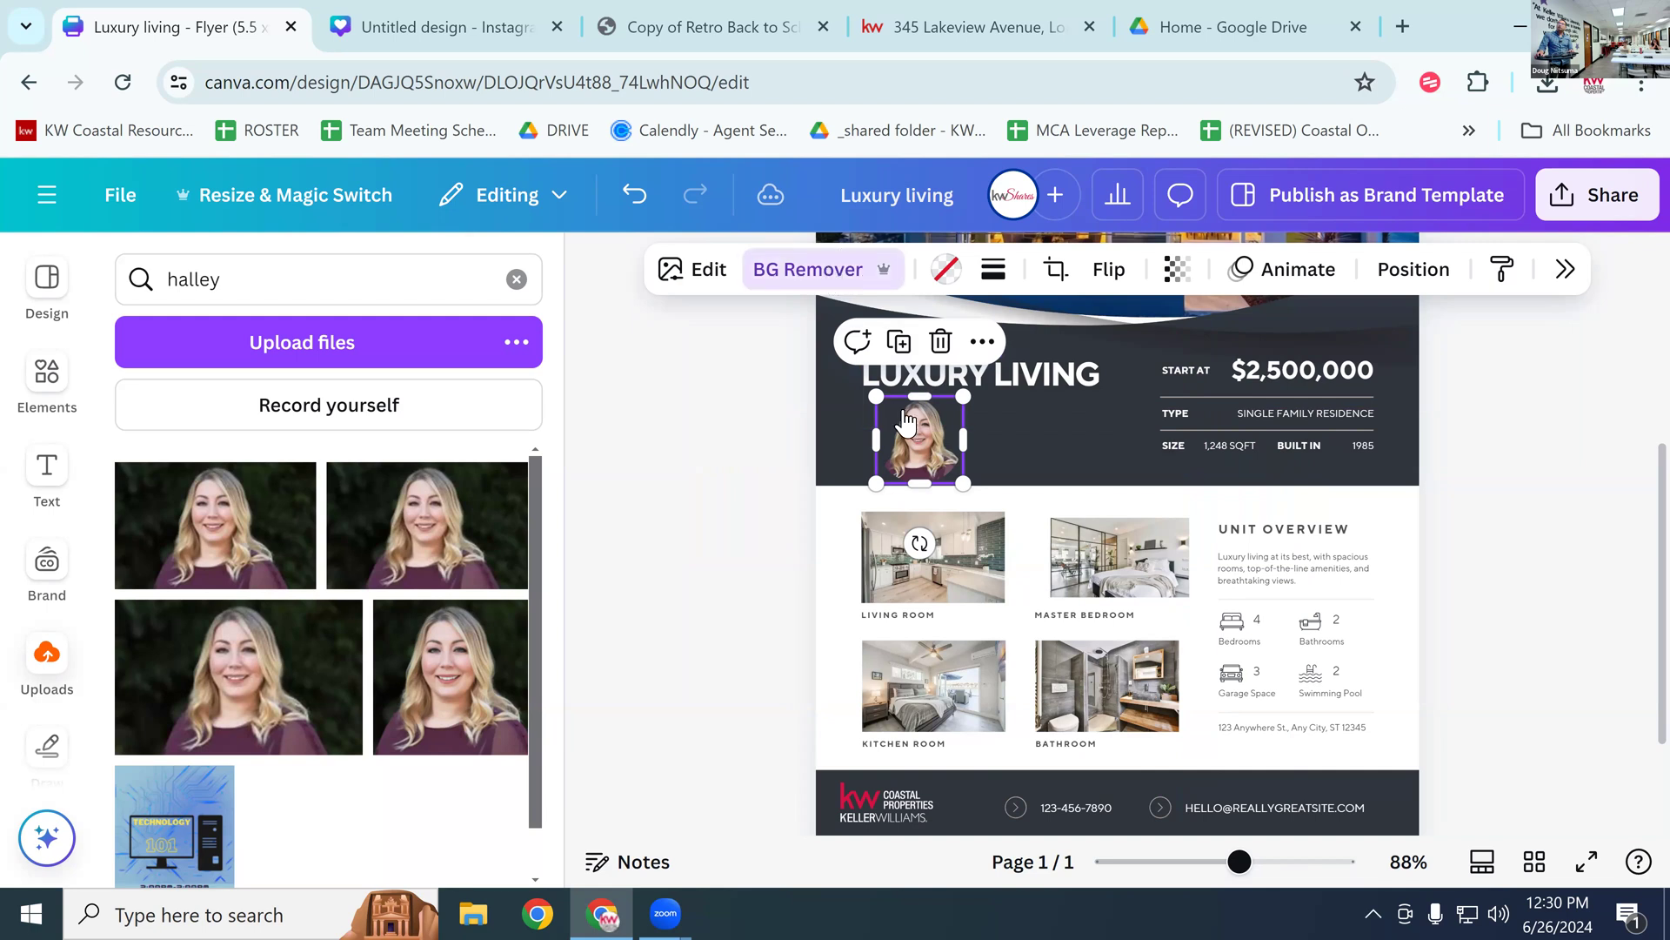
pyautogui.click(828, 272)
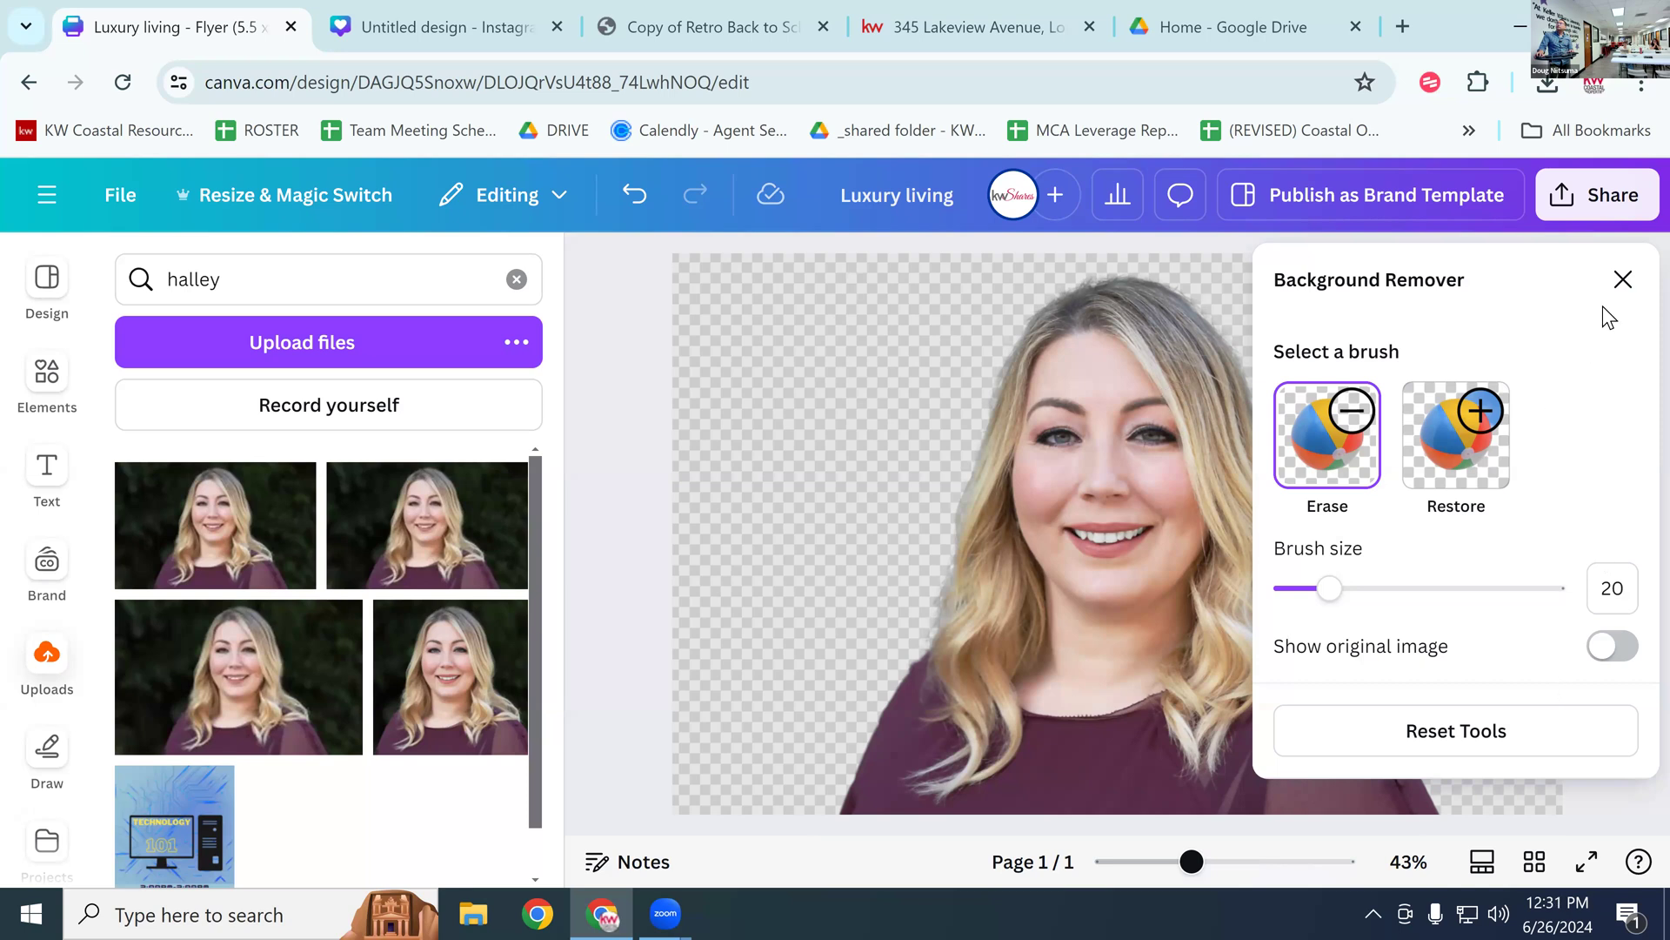
pyautogui.click(1623, 279)
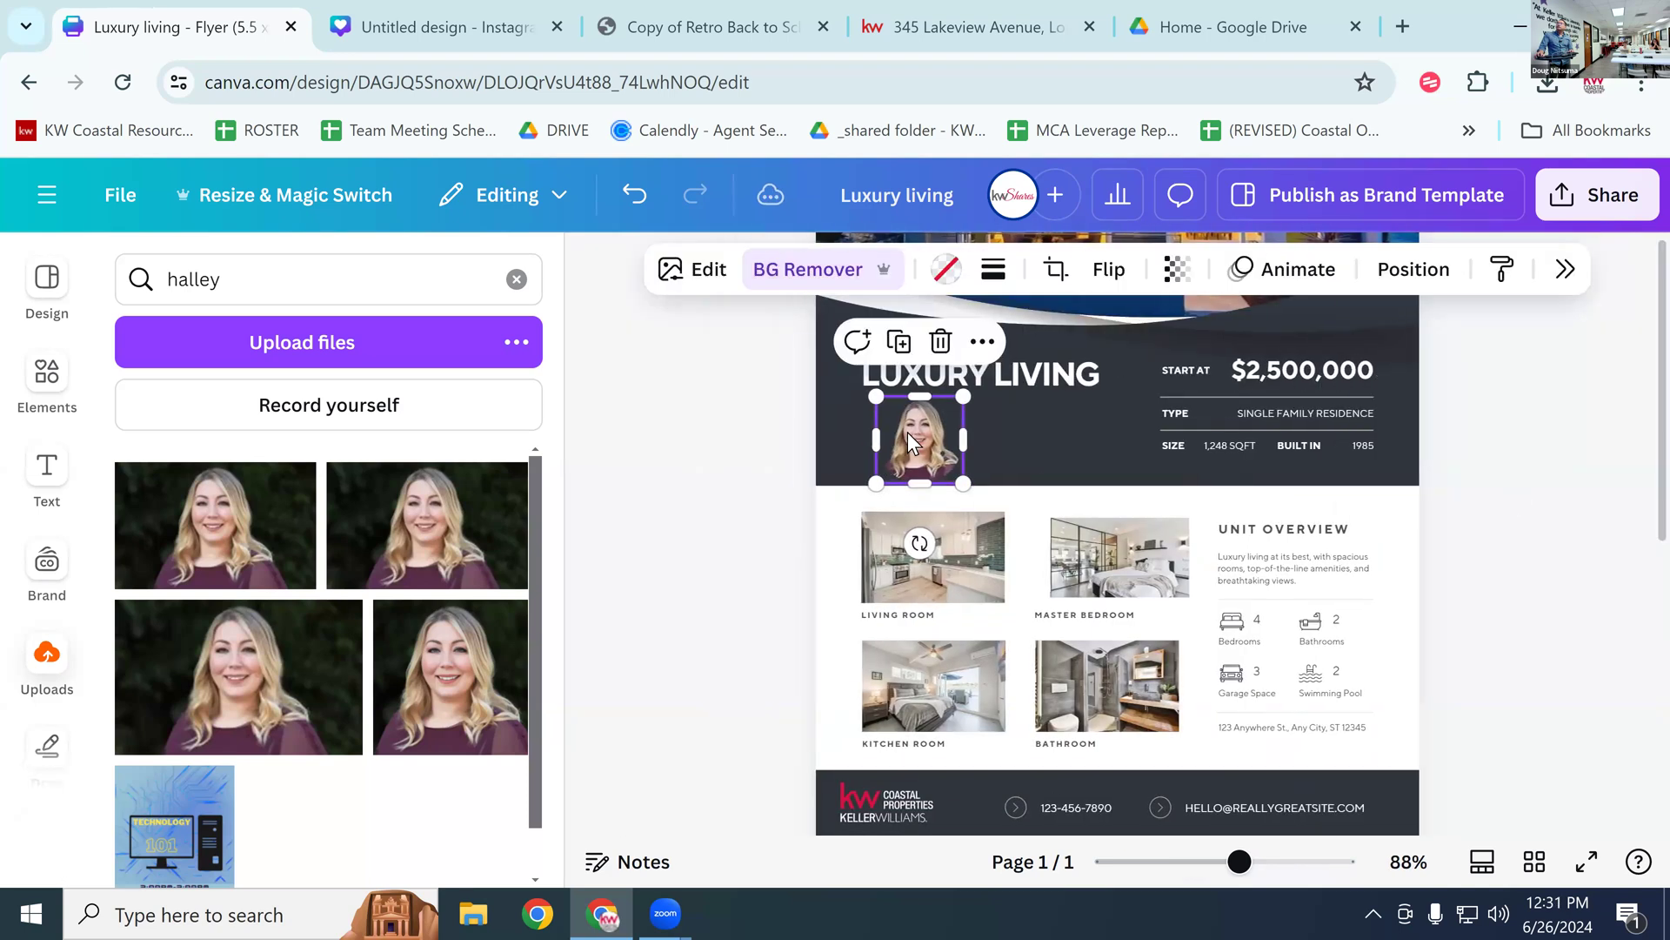
pyautogui.moveTo(922, 430); pyautogui.dragTo(1385, 531)
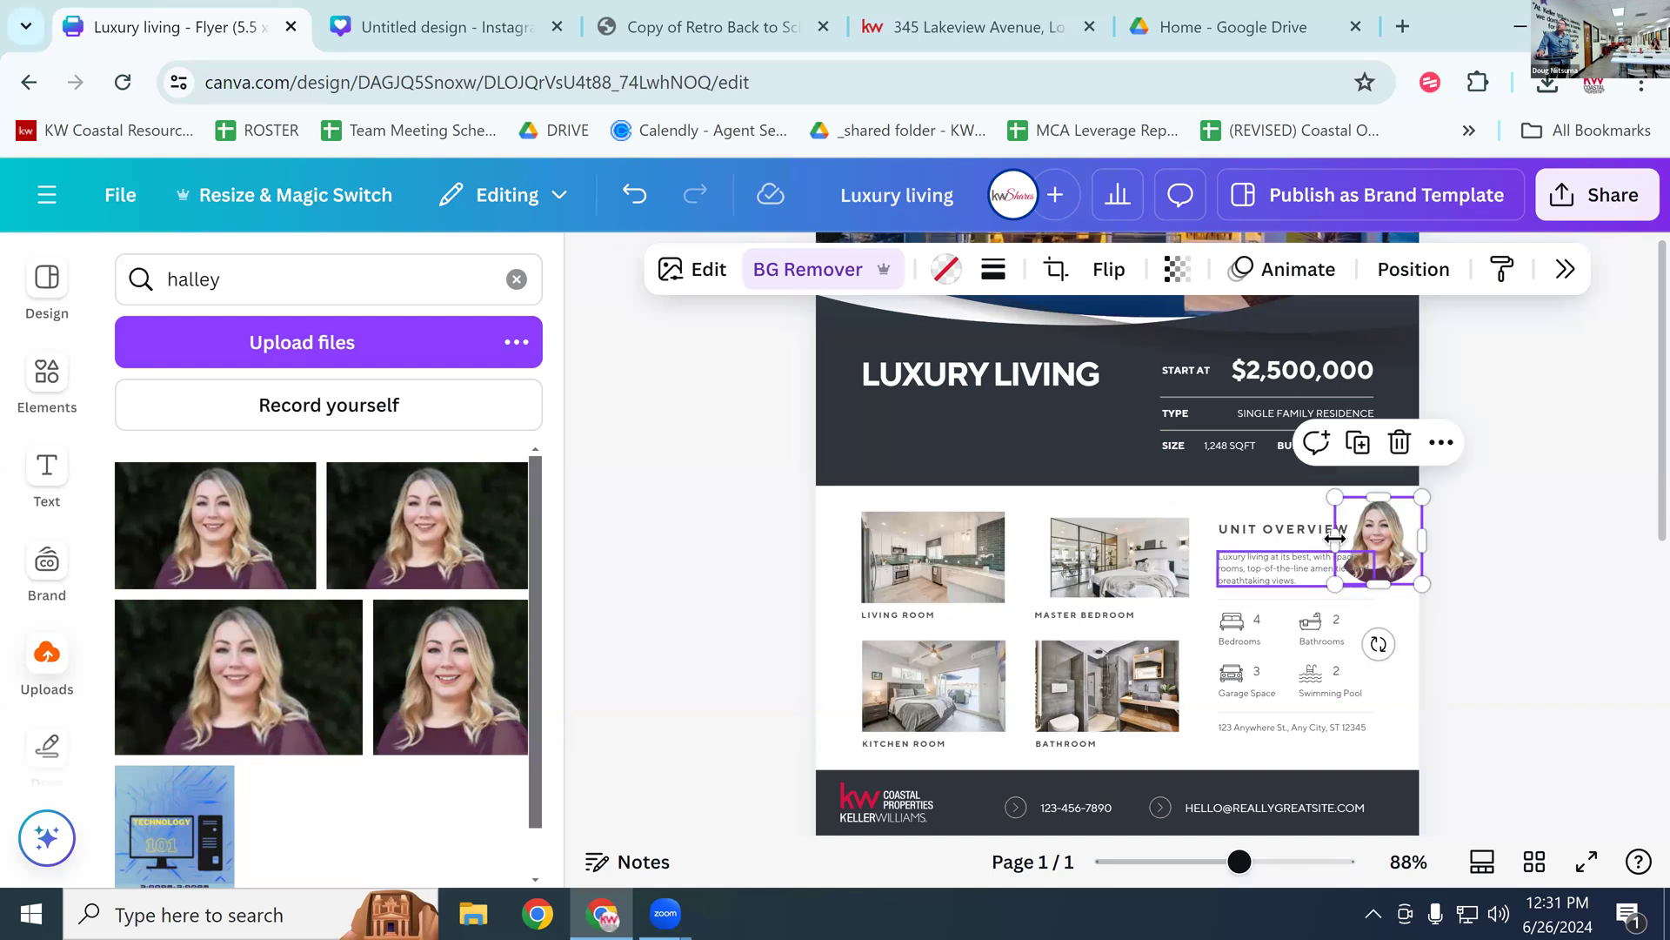
pyautogui.moveTo(1383, 533); pyautogui.dragTo(883, 427)
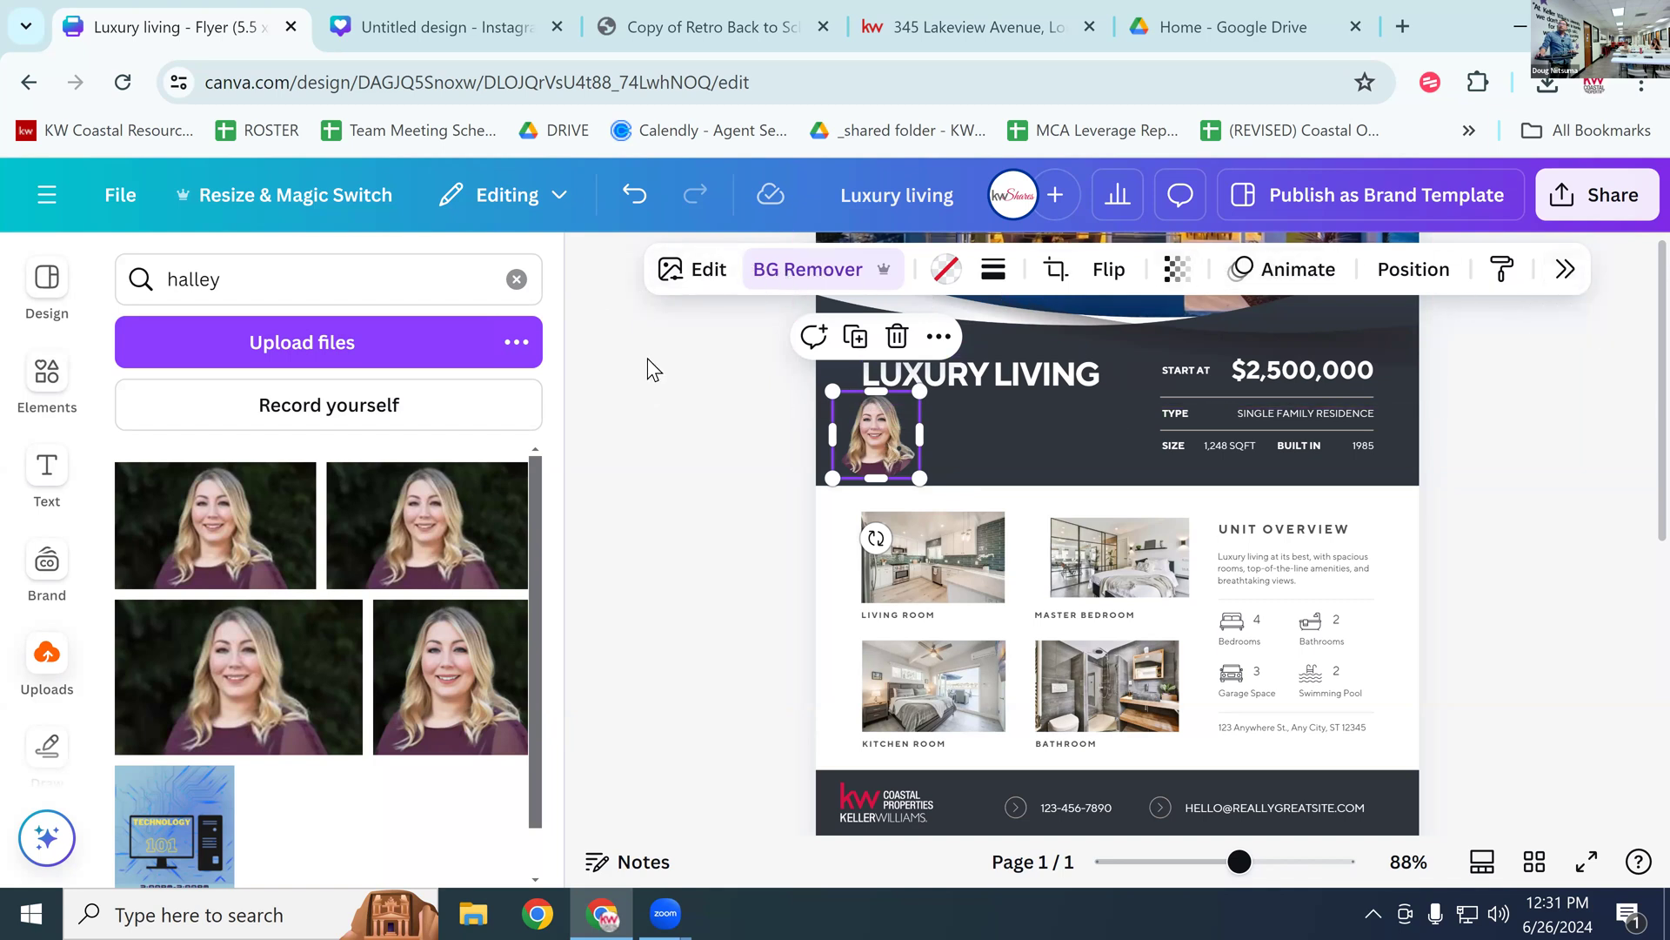
pyautogui.click(865, 425)
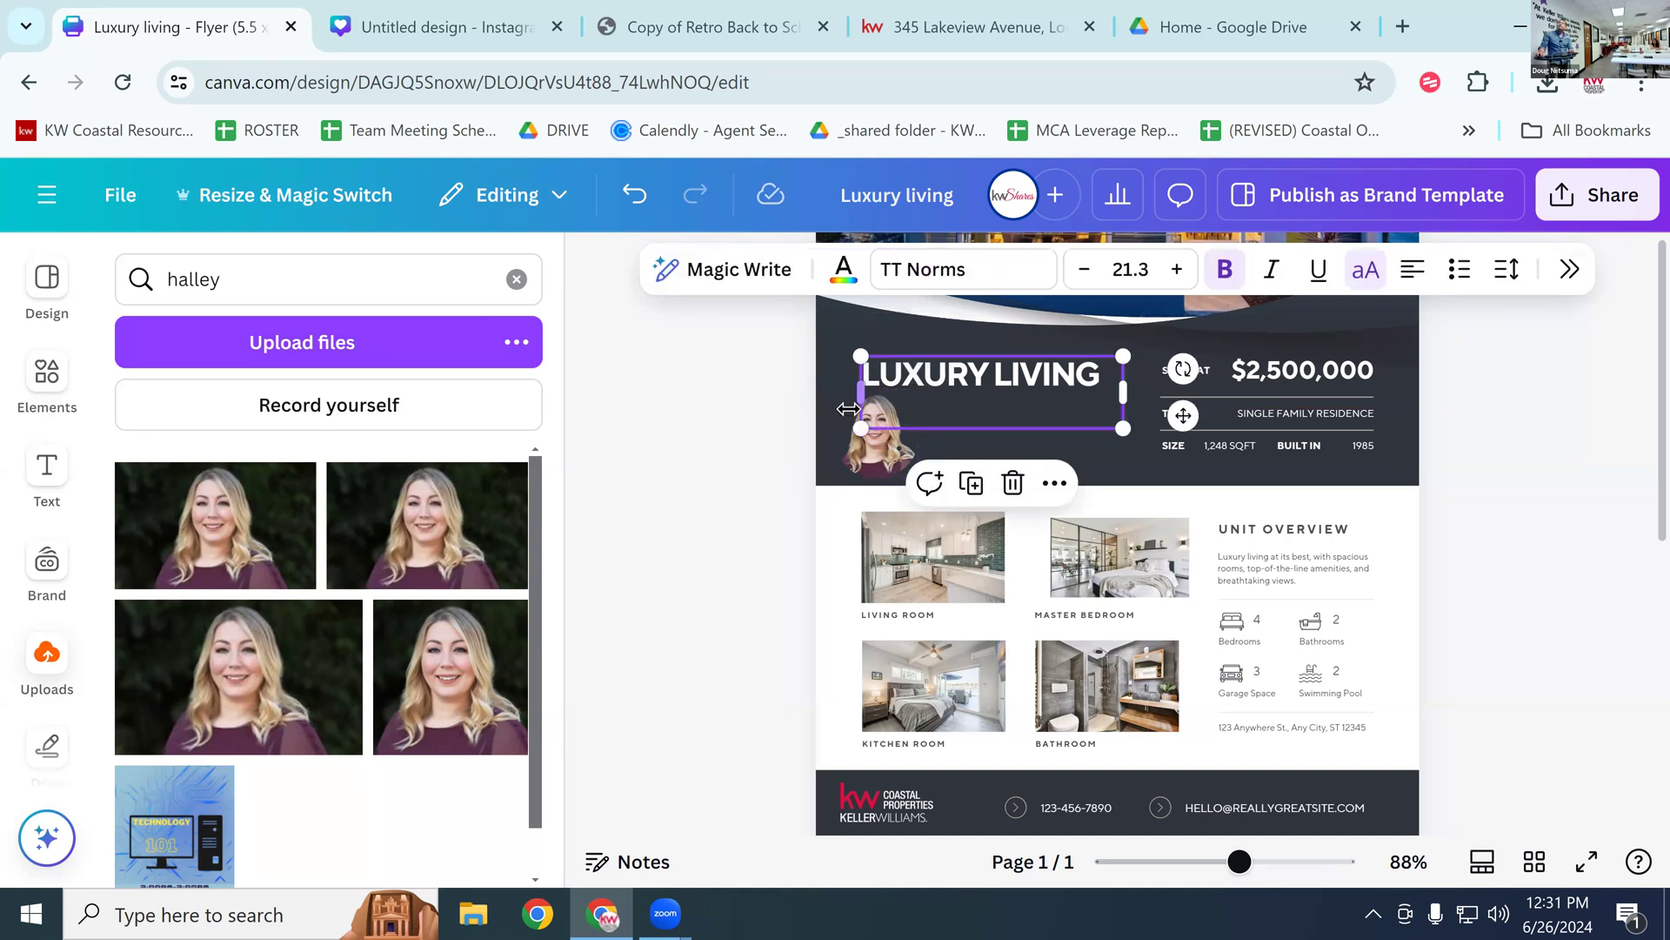
pyautogui.click(877, 442)
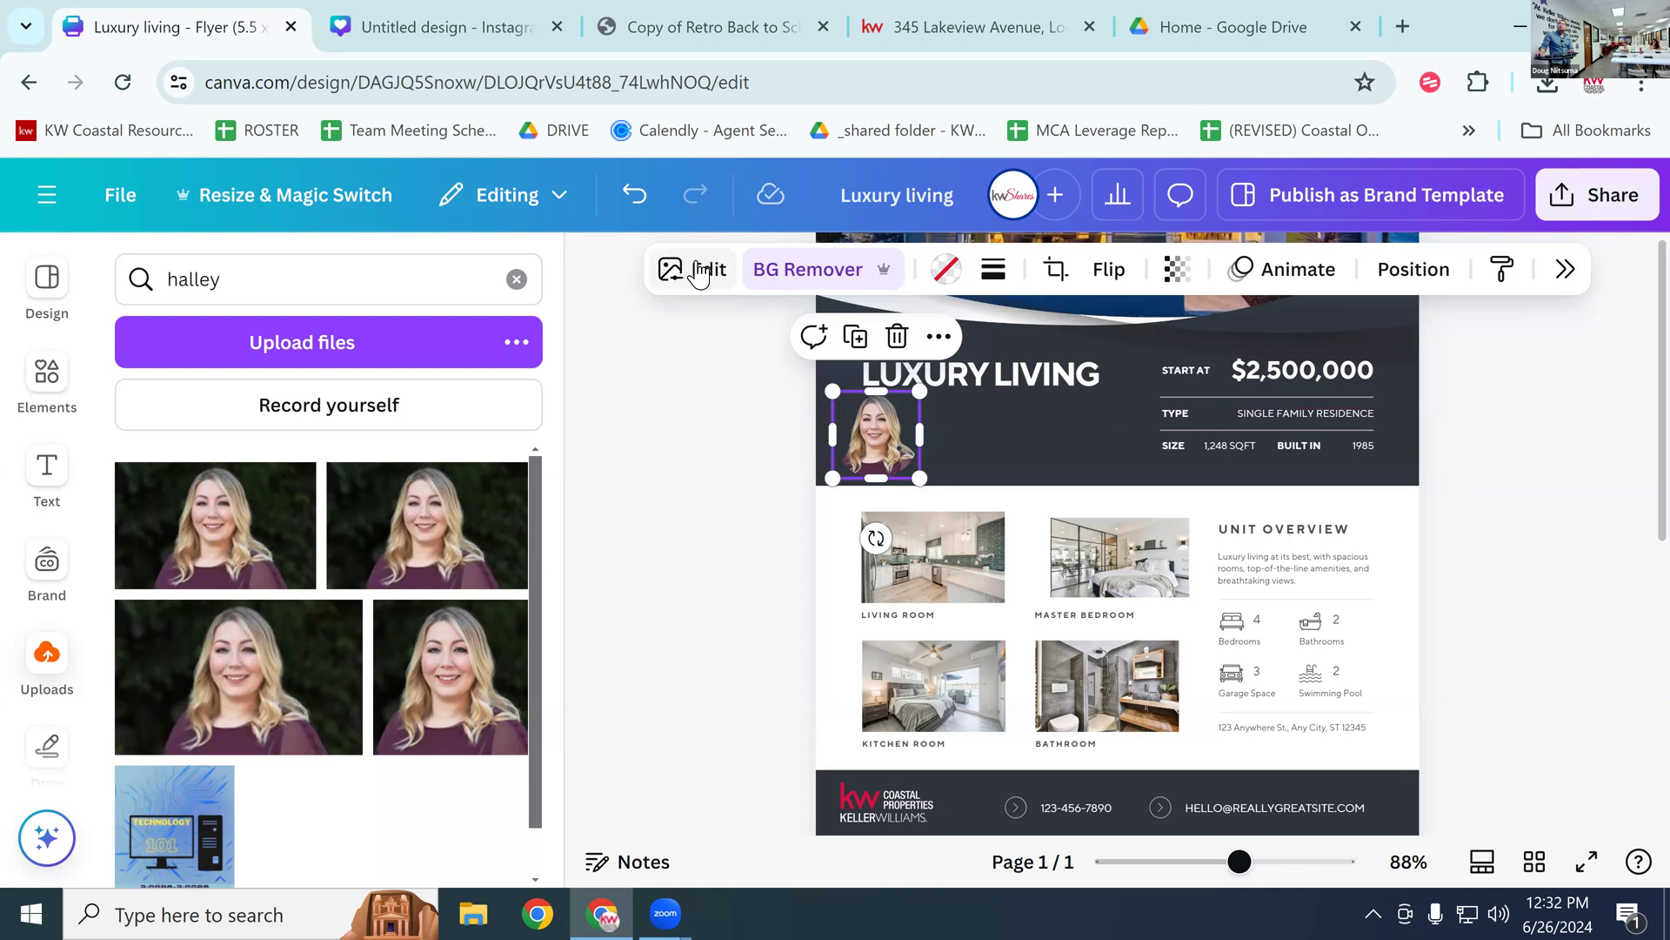
# Step: Cancel the headshot crop and run BG Remover on the house photo at the top
pyautogui.click(1057, 270)
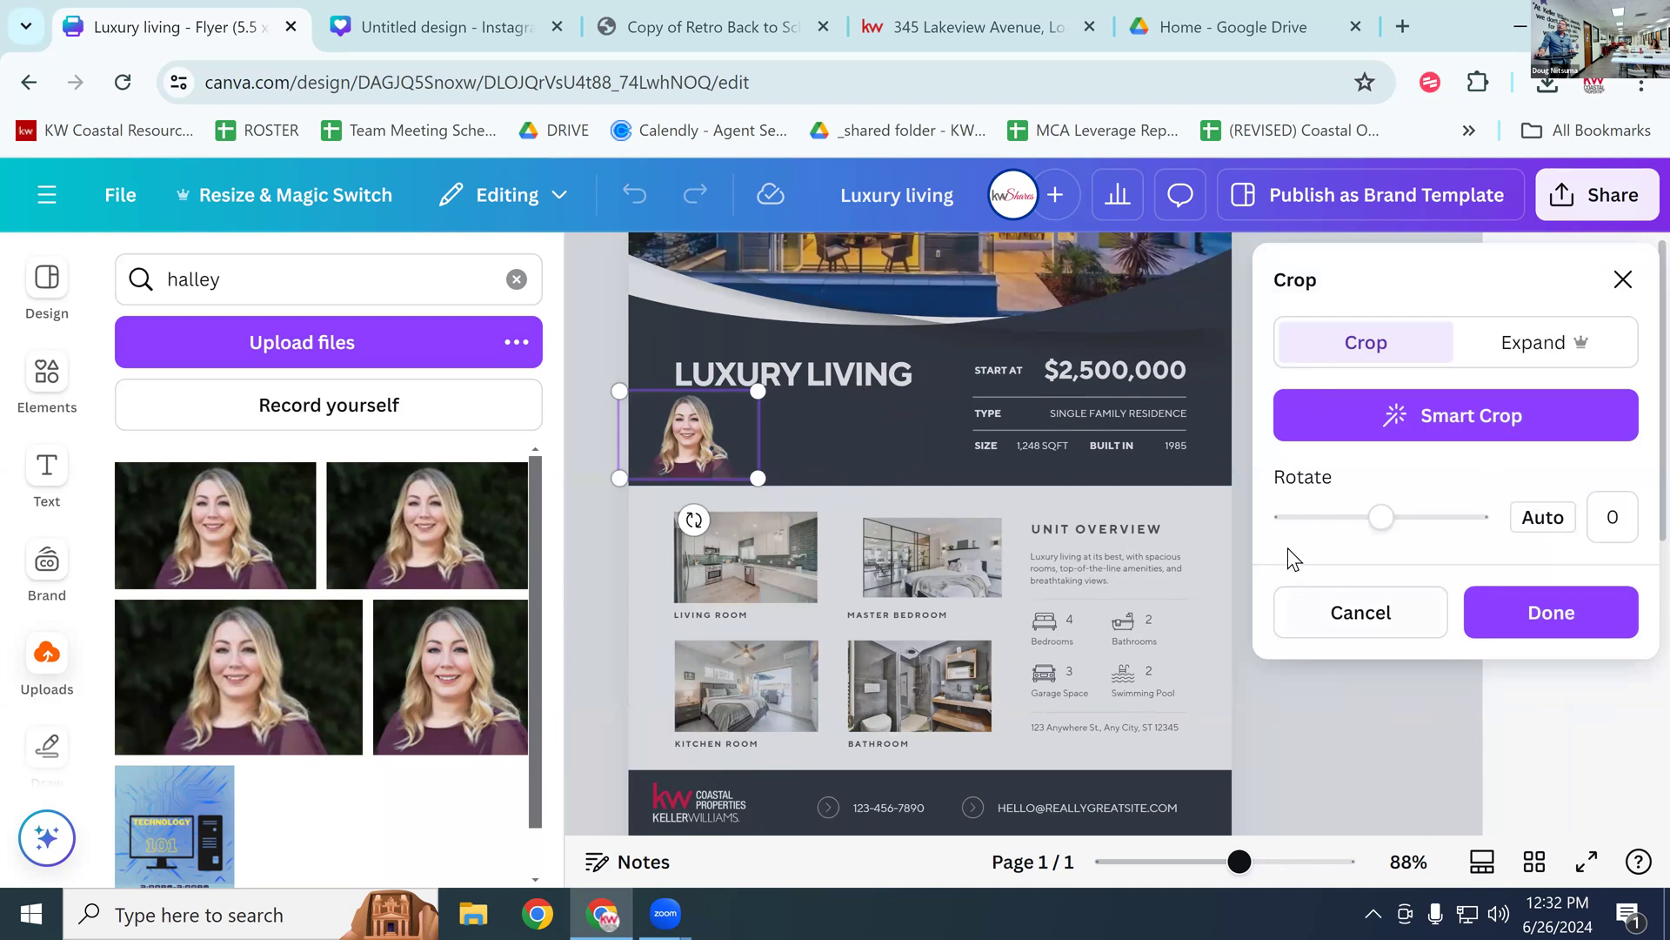
pyautogui.click(1360, 611)
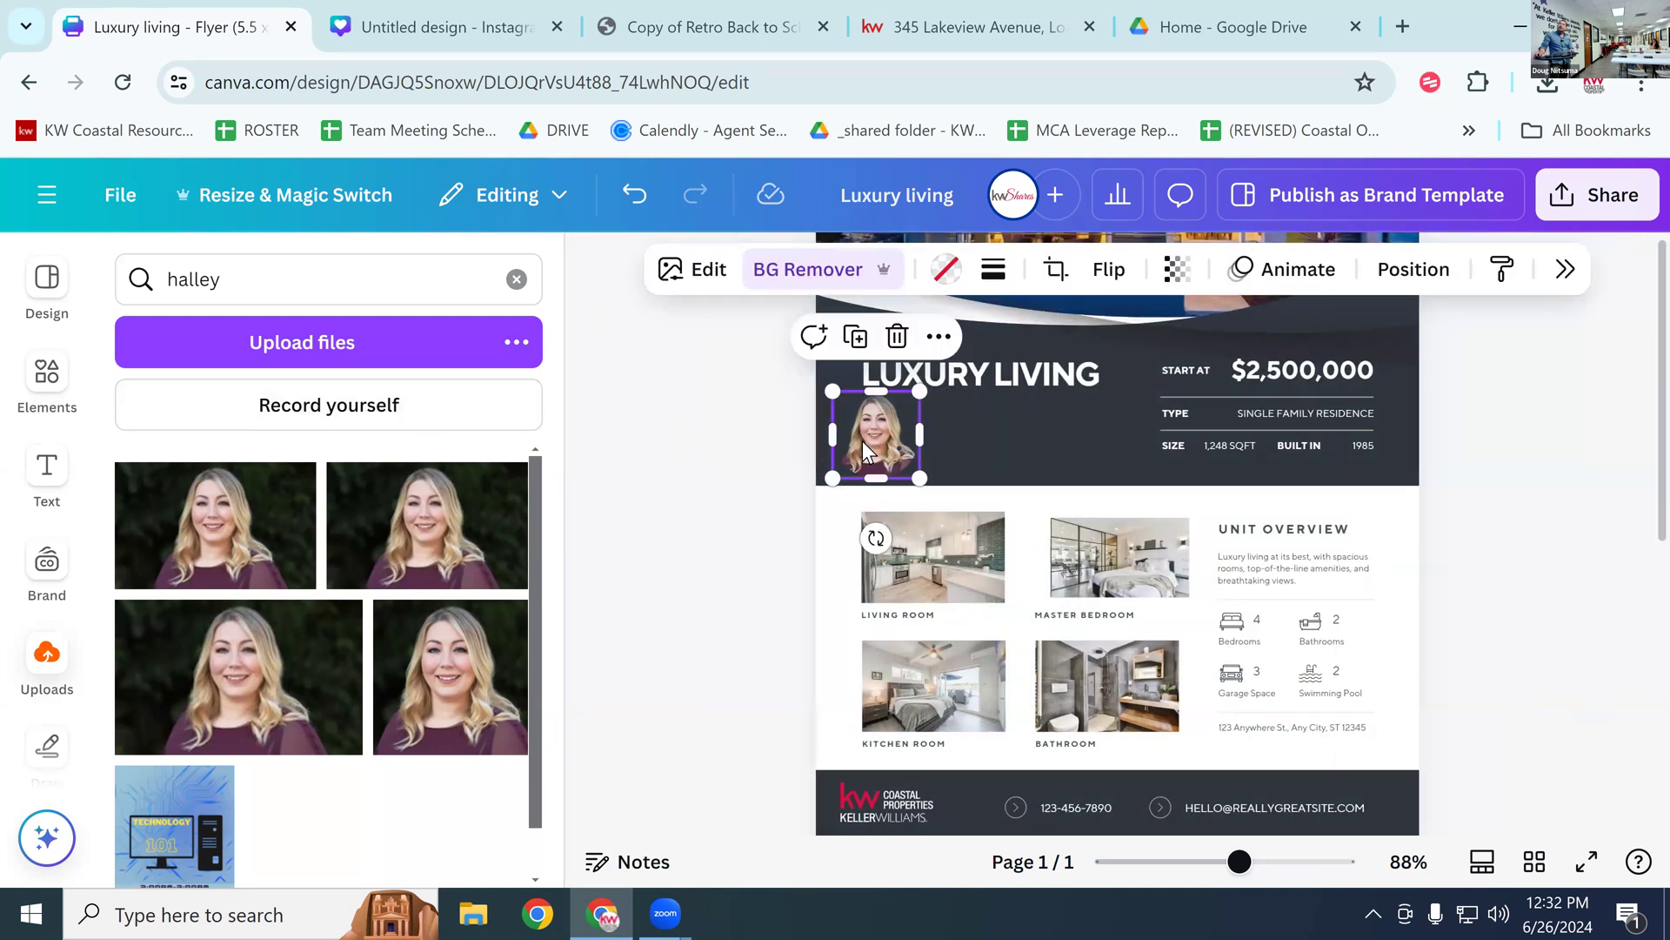
pyautogui.scroll(5, 967, 468)
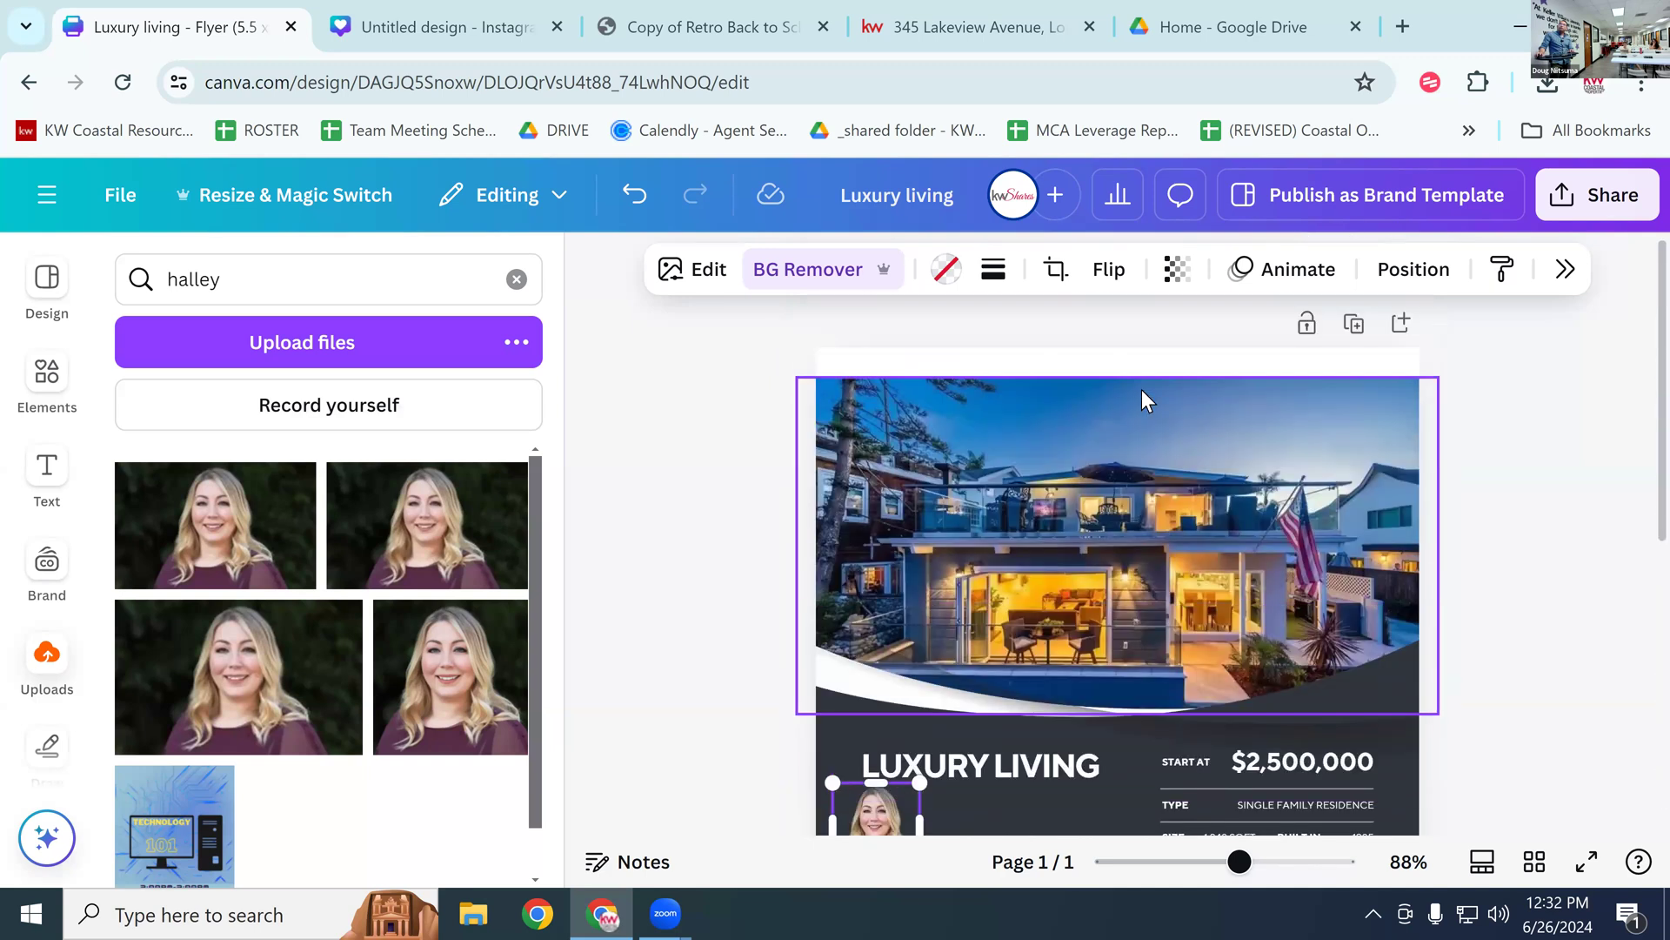
pyautogui.scroll(-5, 1168, 529)
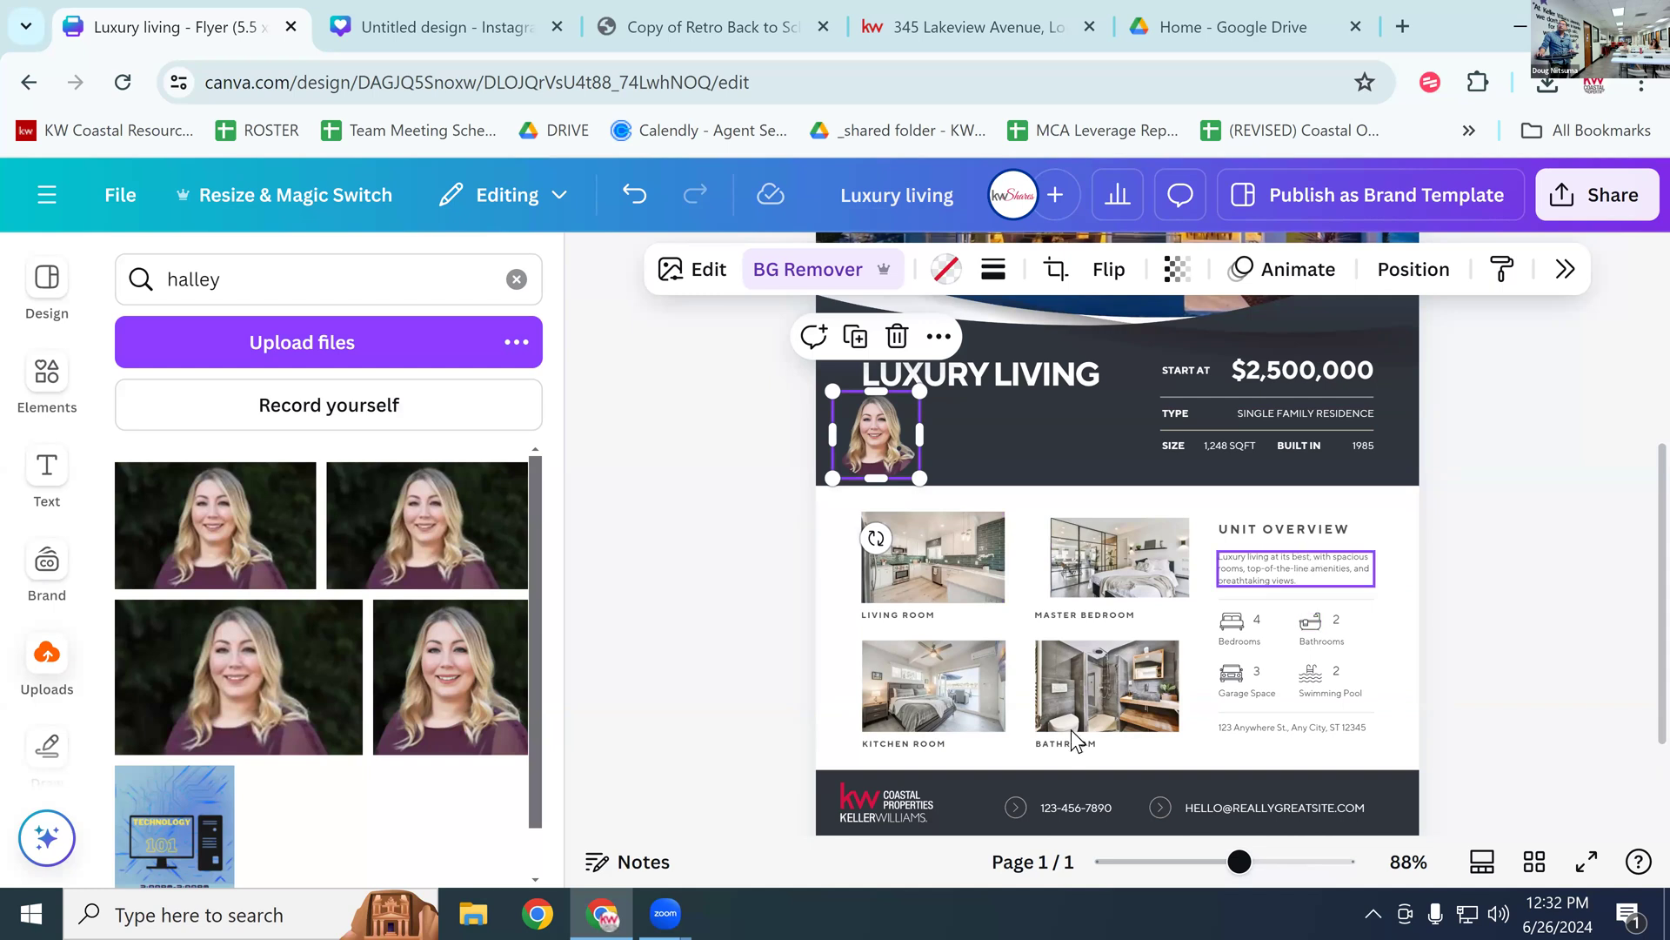
pyautogui.scroll(-2, 1075, 735)
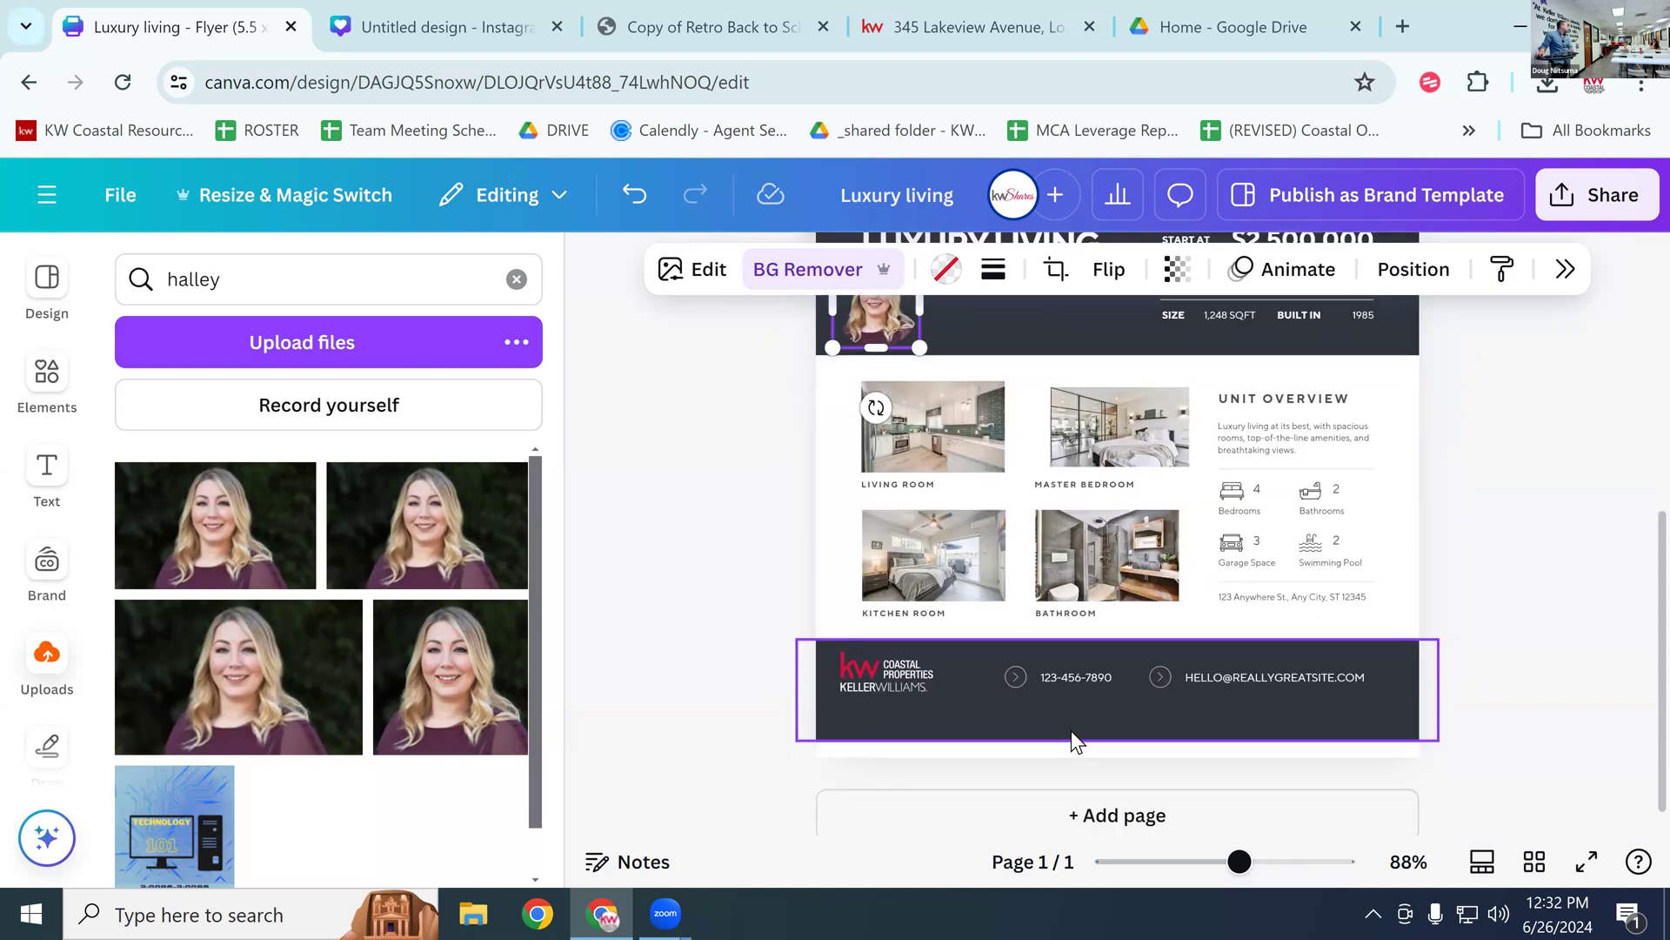
pyautogui.scroll(6, 1084, 707)
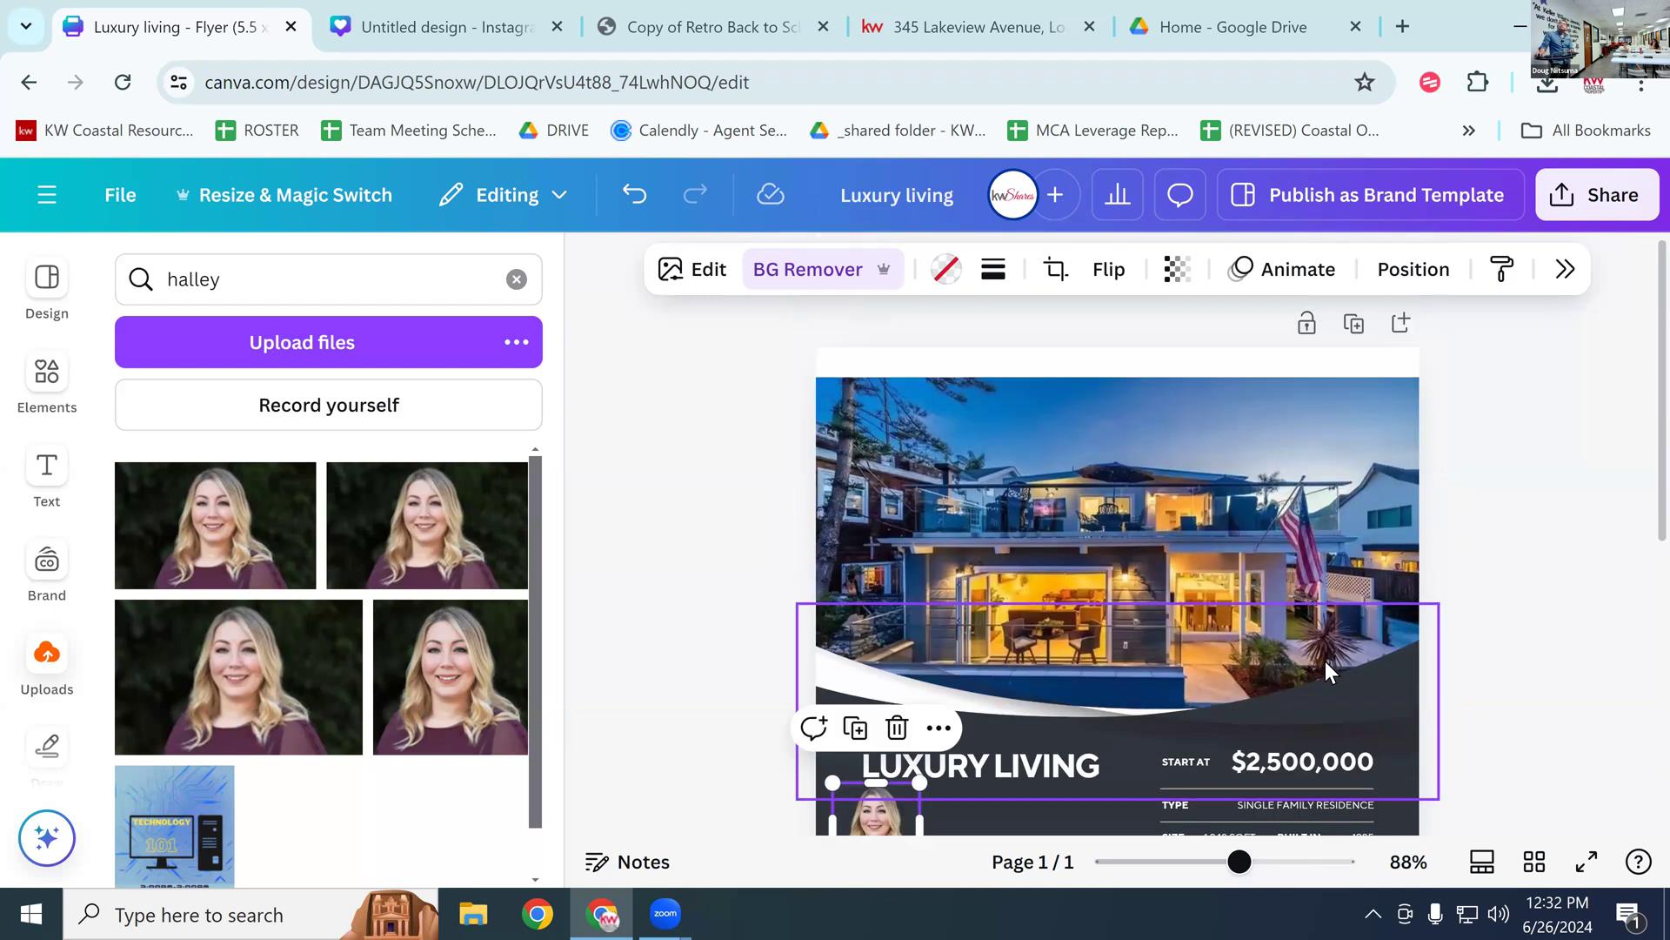
pyautogui.click(1256, 609)
pyautogui.click(1213, 497)
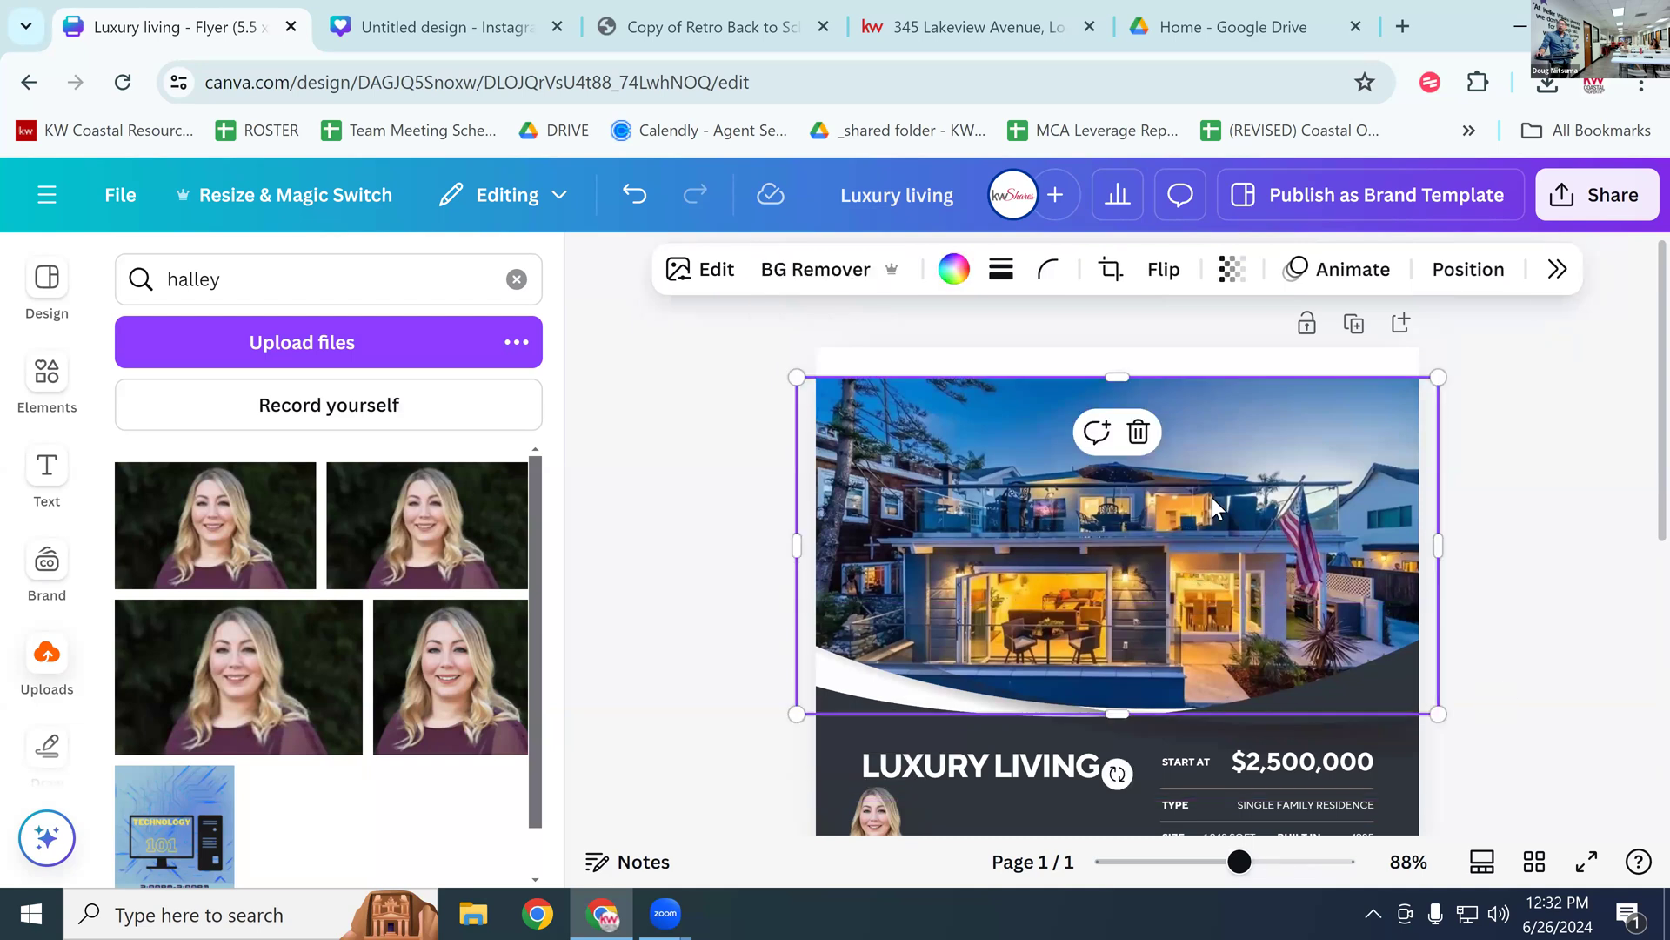
pyautogui.click(824, 268)
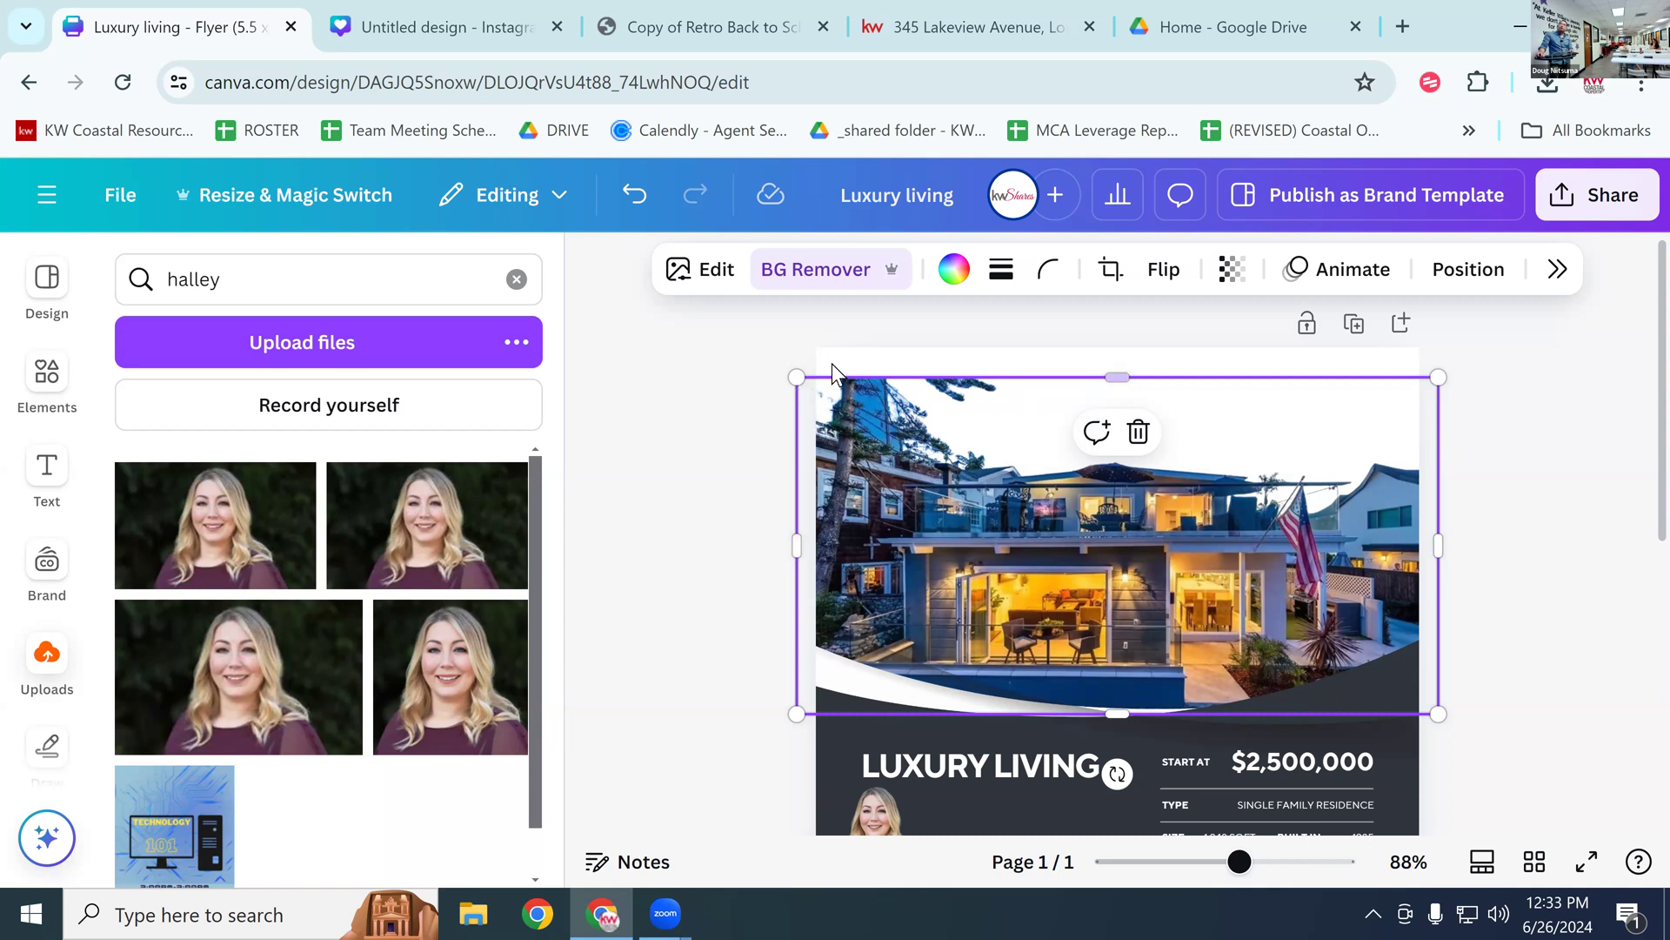
# Step: Nudge the house photo up, then add a square across its top, stretch it, and delete it
pyautogui.moveTo(954, 440); pyautogui.dragTo(954, 416)
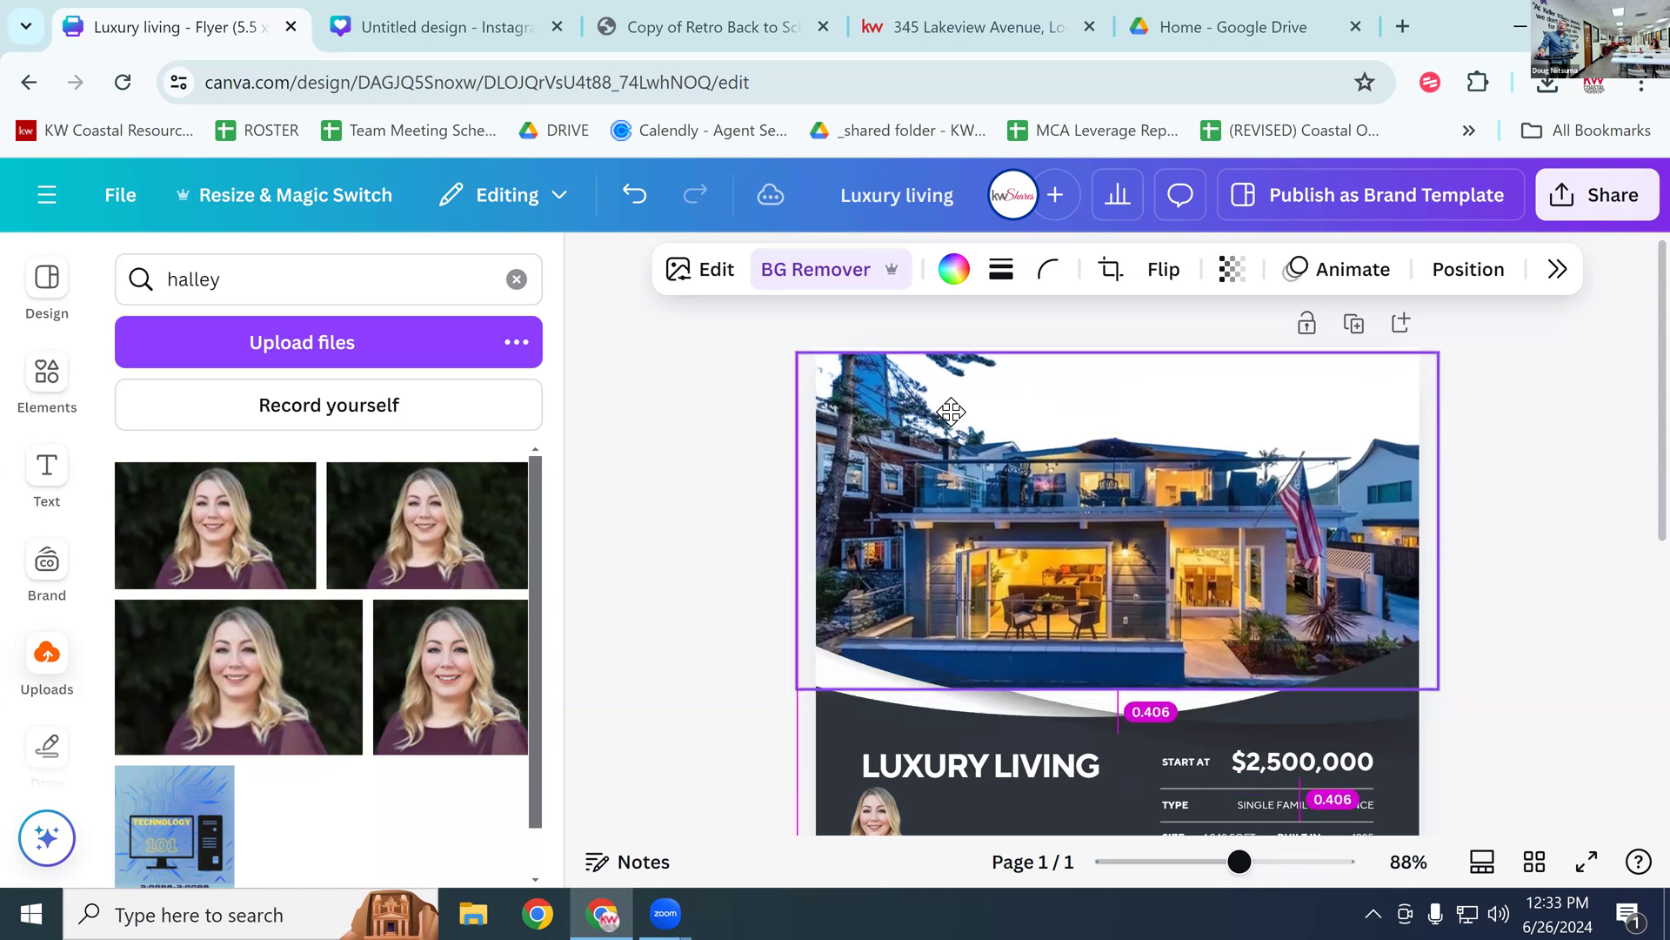
pyautogui.click(44, 376)
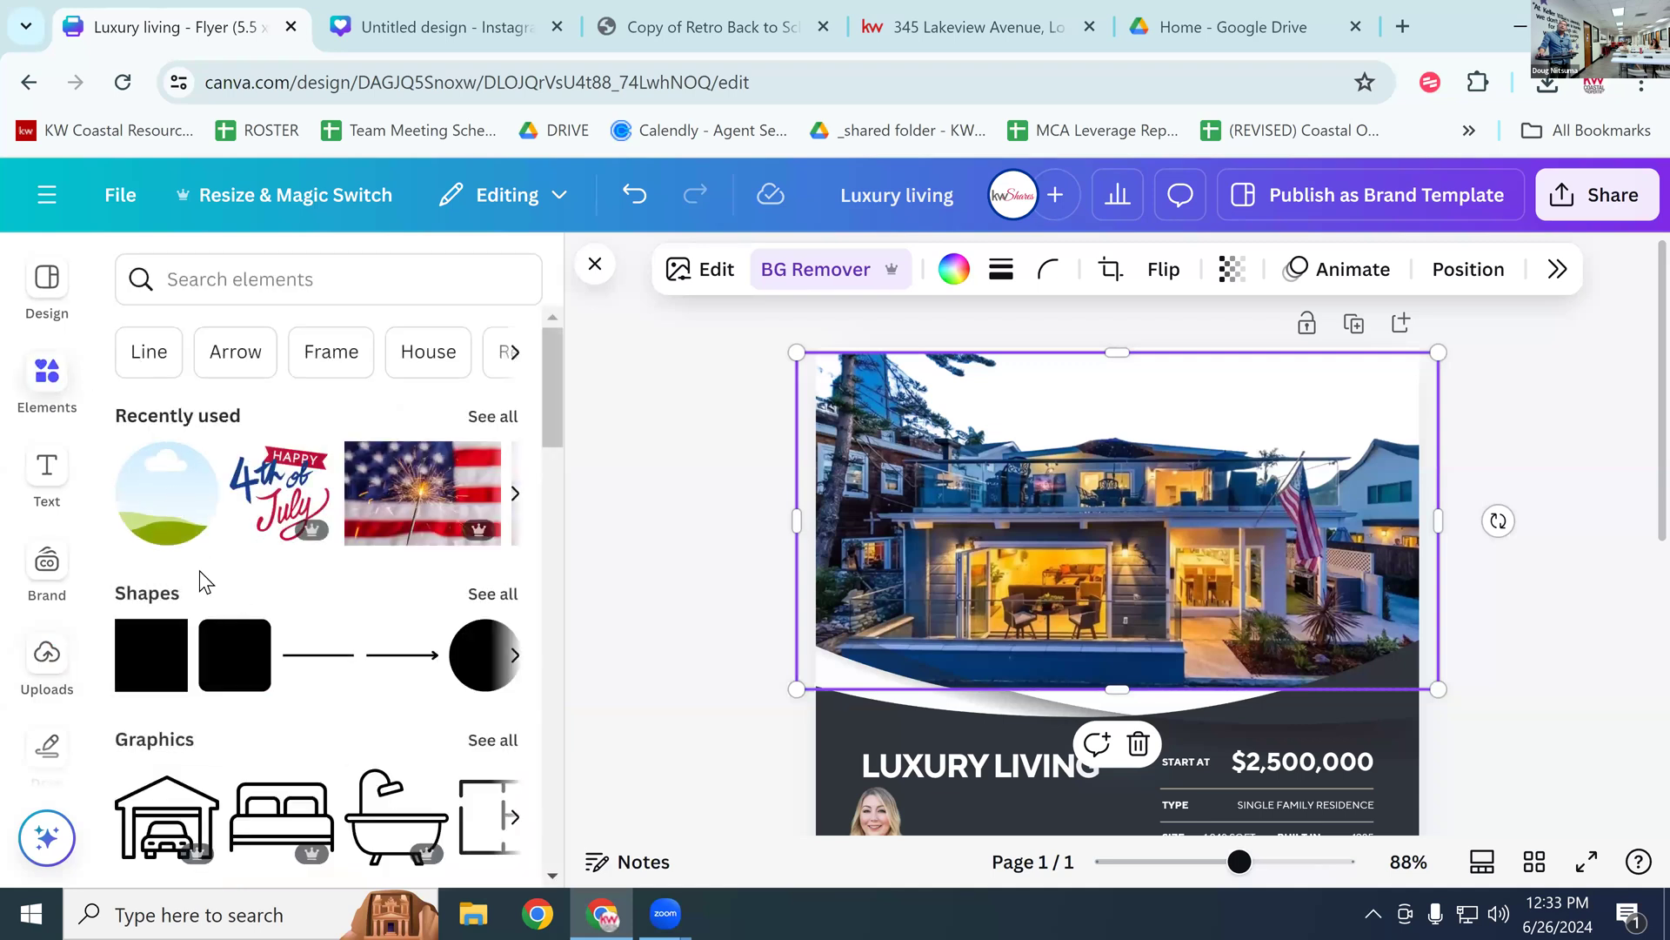
pyautogui.click(167, 640)
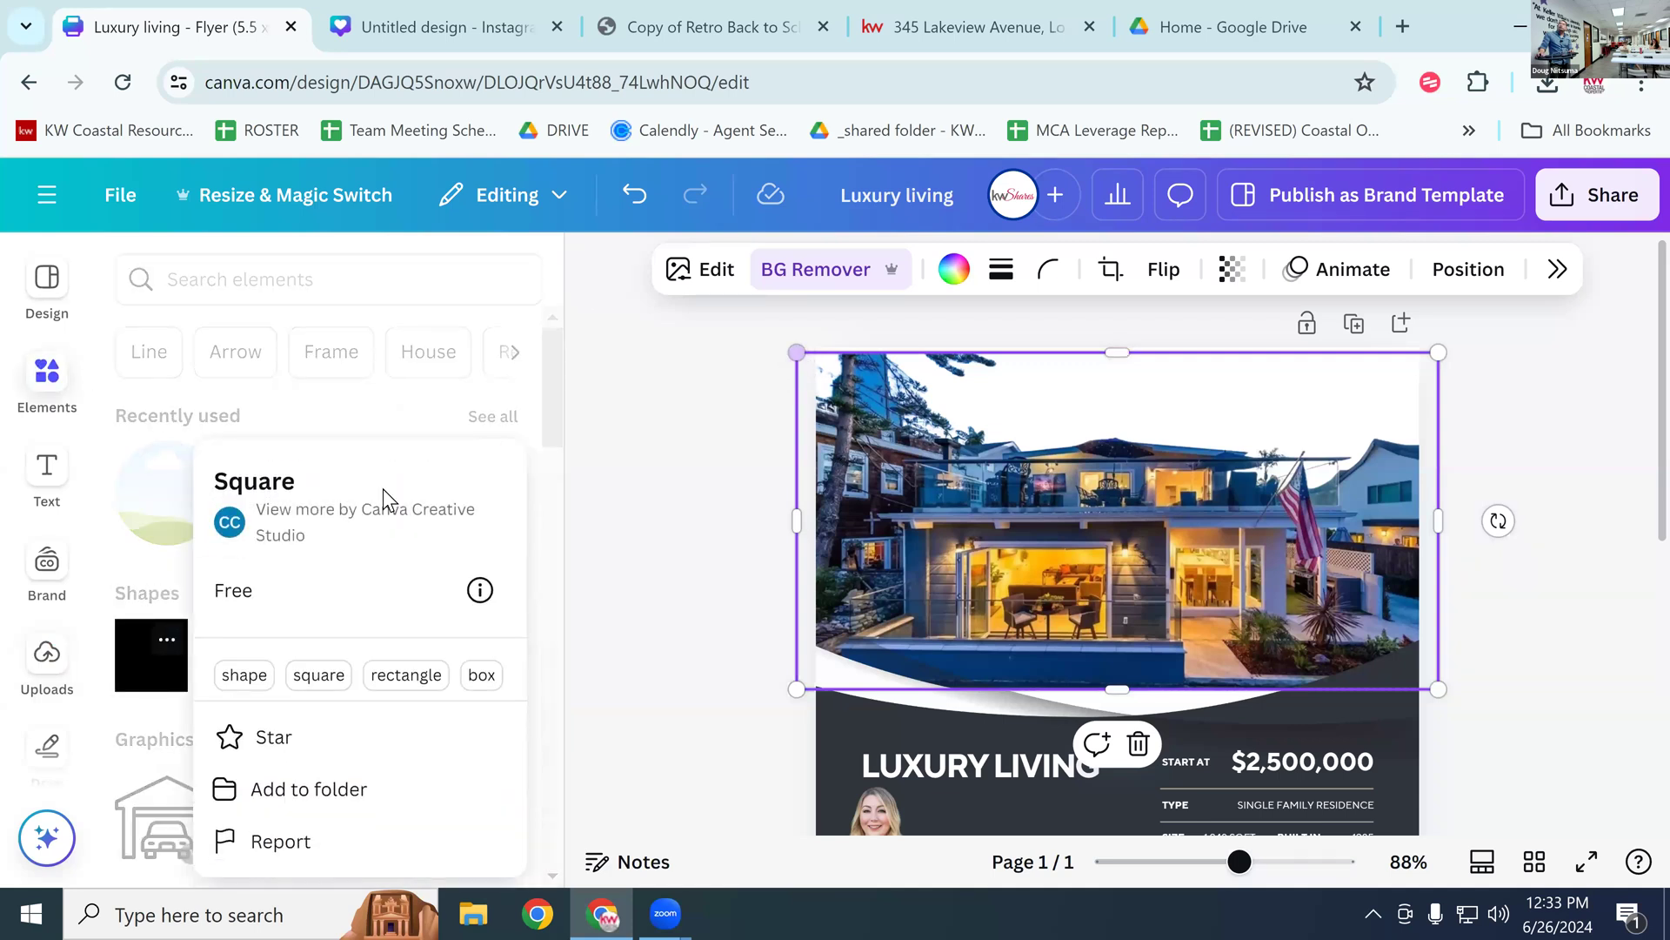
pyautogui.click(318, 675)
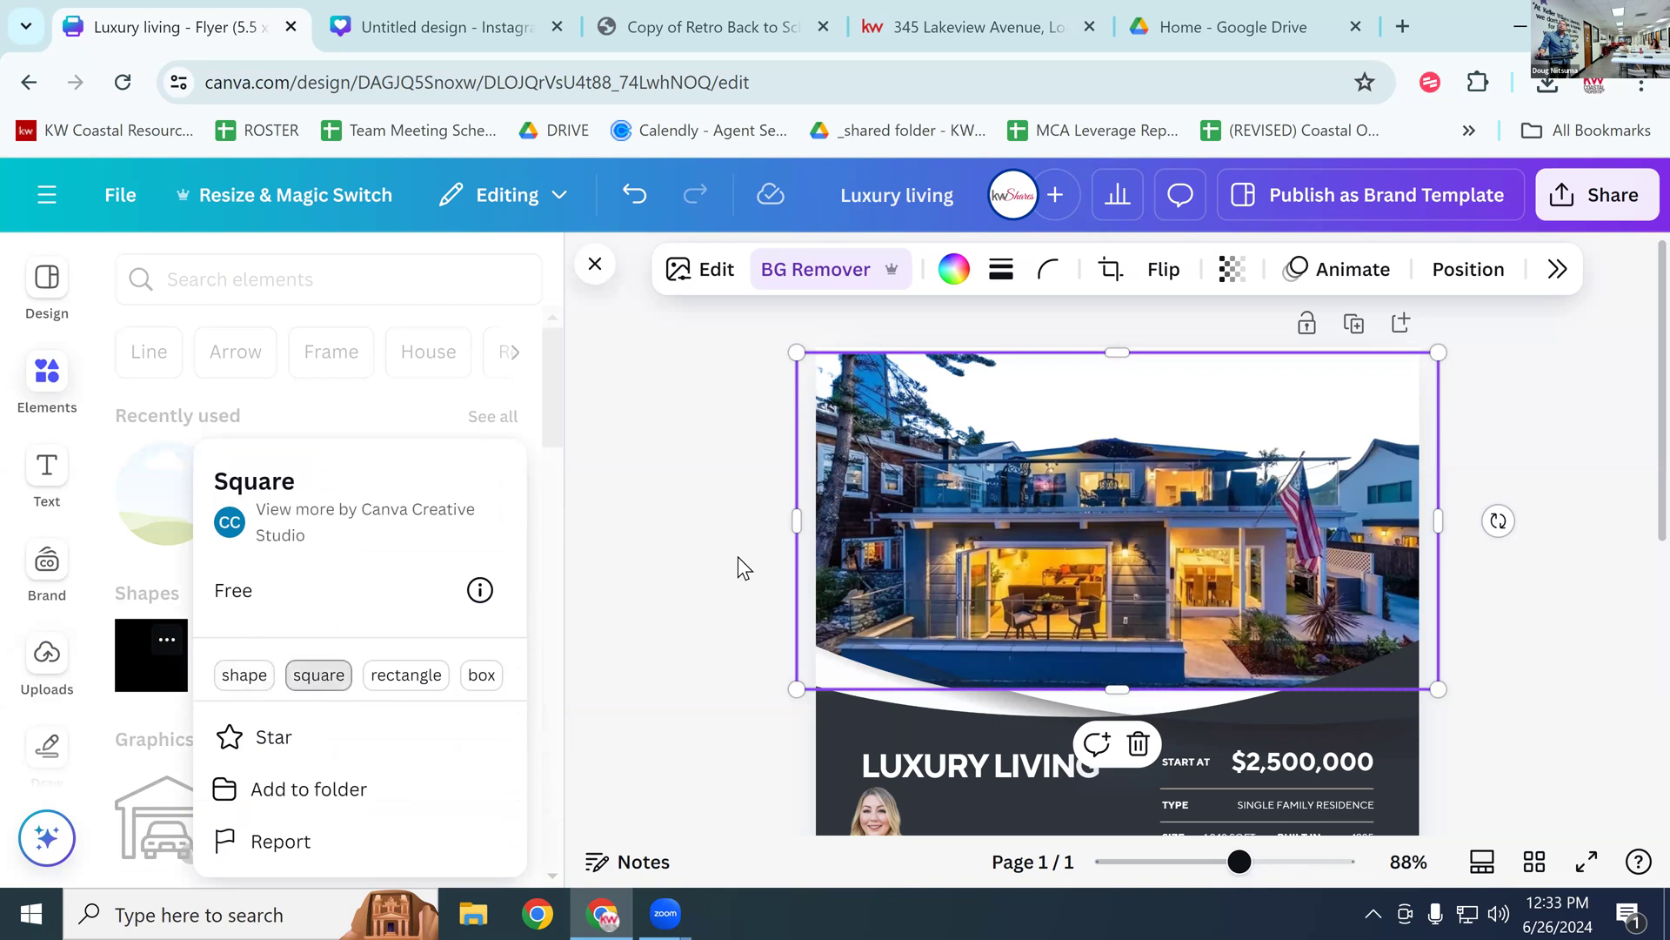
pyautogui.click(782, 445)
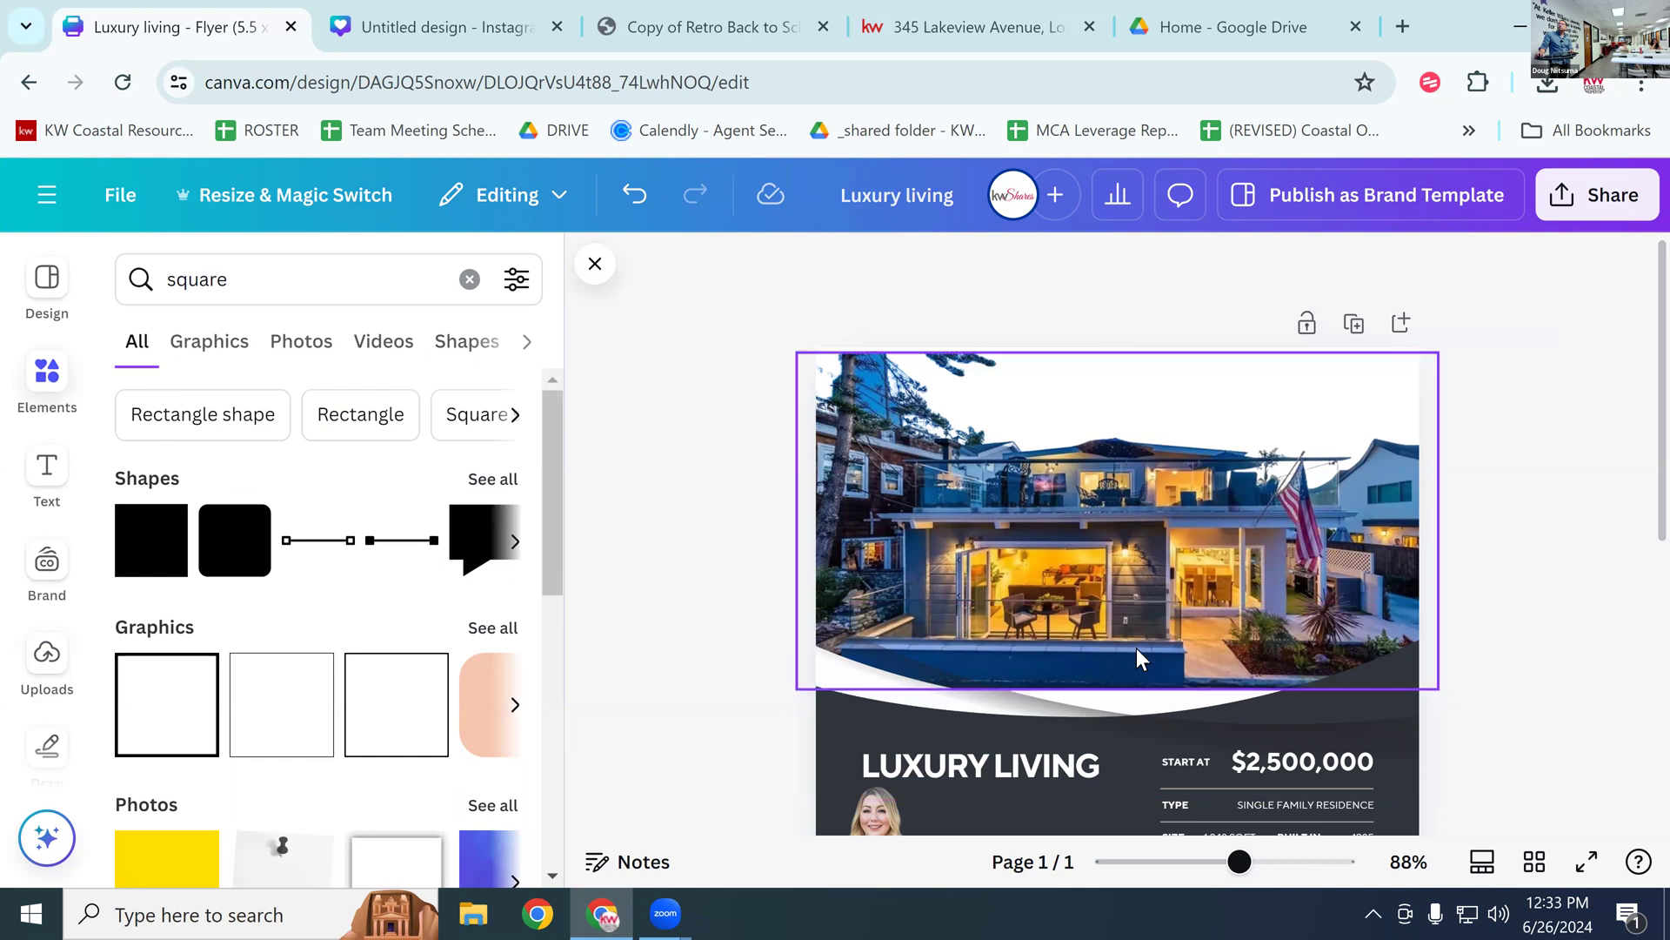
pyautogui.scroll(-3, 1141, 650)
pyautogui.scroll(3, 1140, 649)
pyautogui.moveTo(155, 543); pyautogui.dragTo(853, 392)
pyautogui.moveTo(999, 523); pyautogui.dragTo(1419, 494)
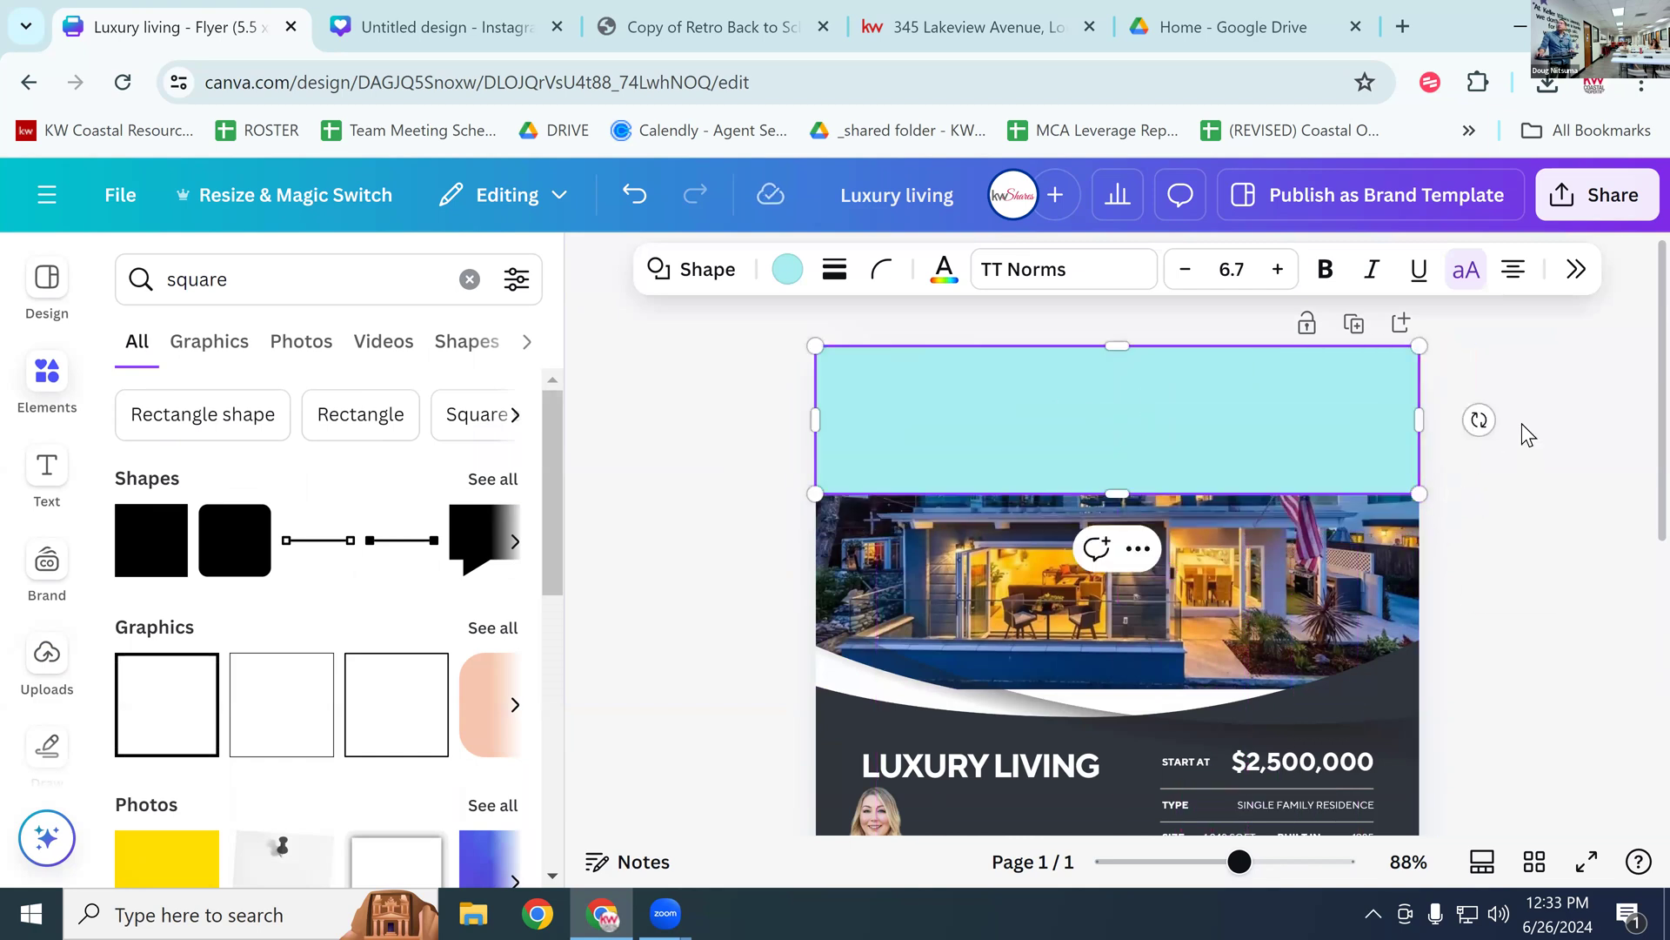
pyautogui.press('Delete')
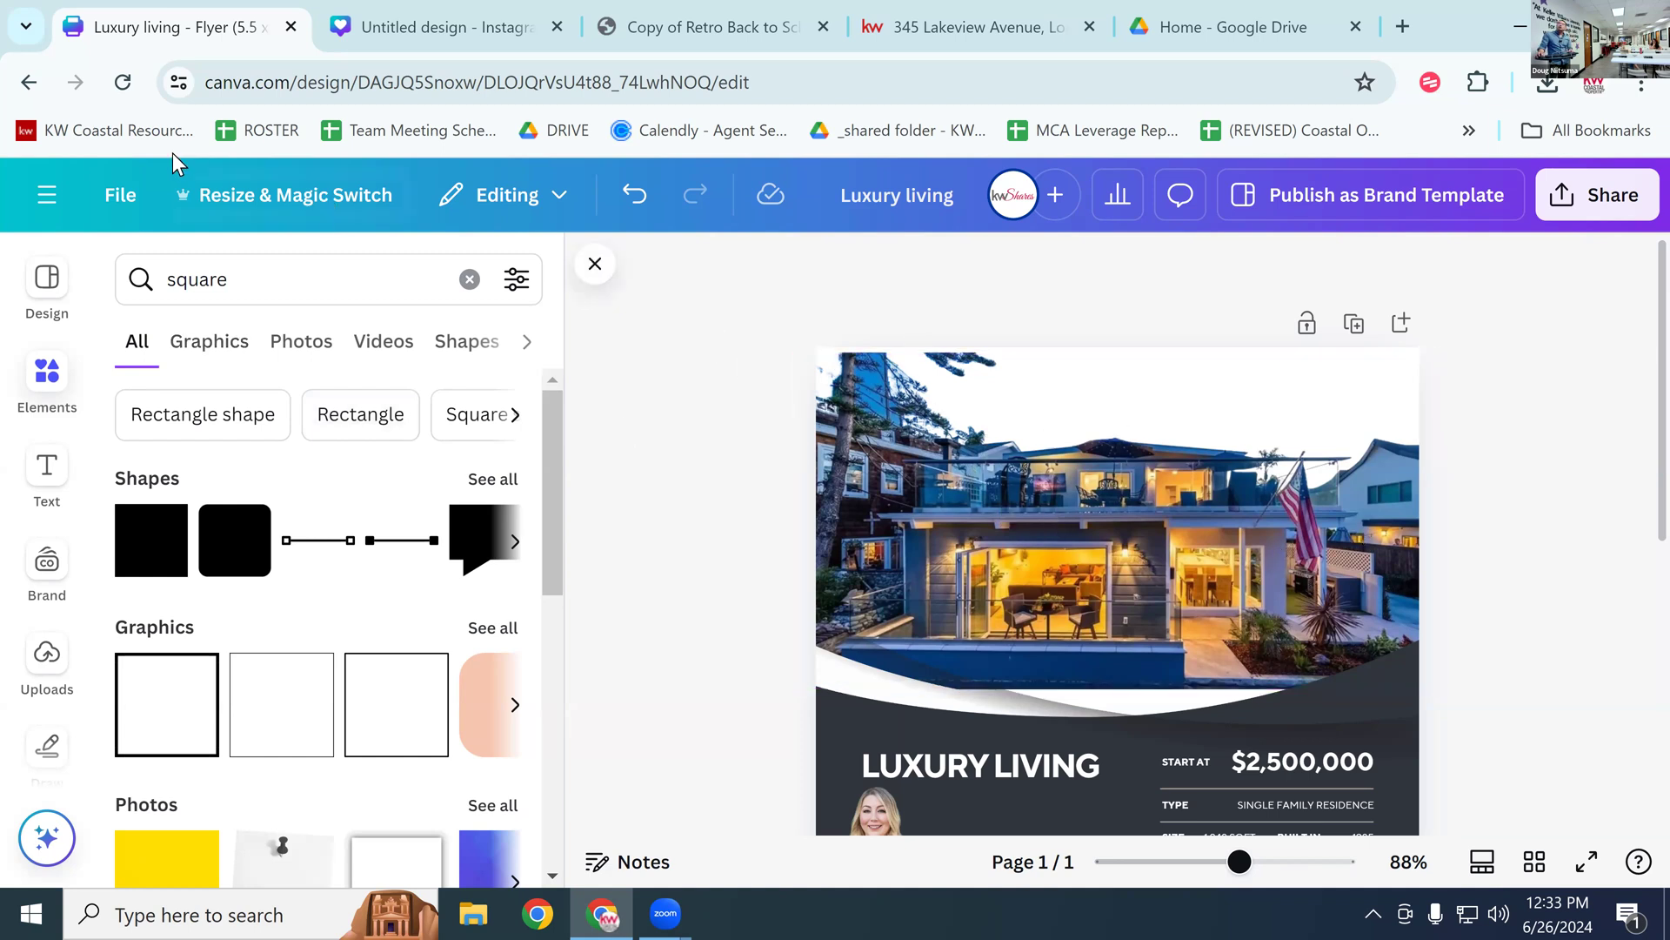
# Step: Undo back to the original photo with its sky and move it flush to the page top
pyautogui.click(636, 199)
pyautogui.click(638, 202)
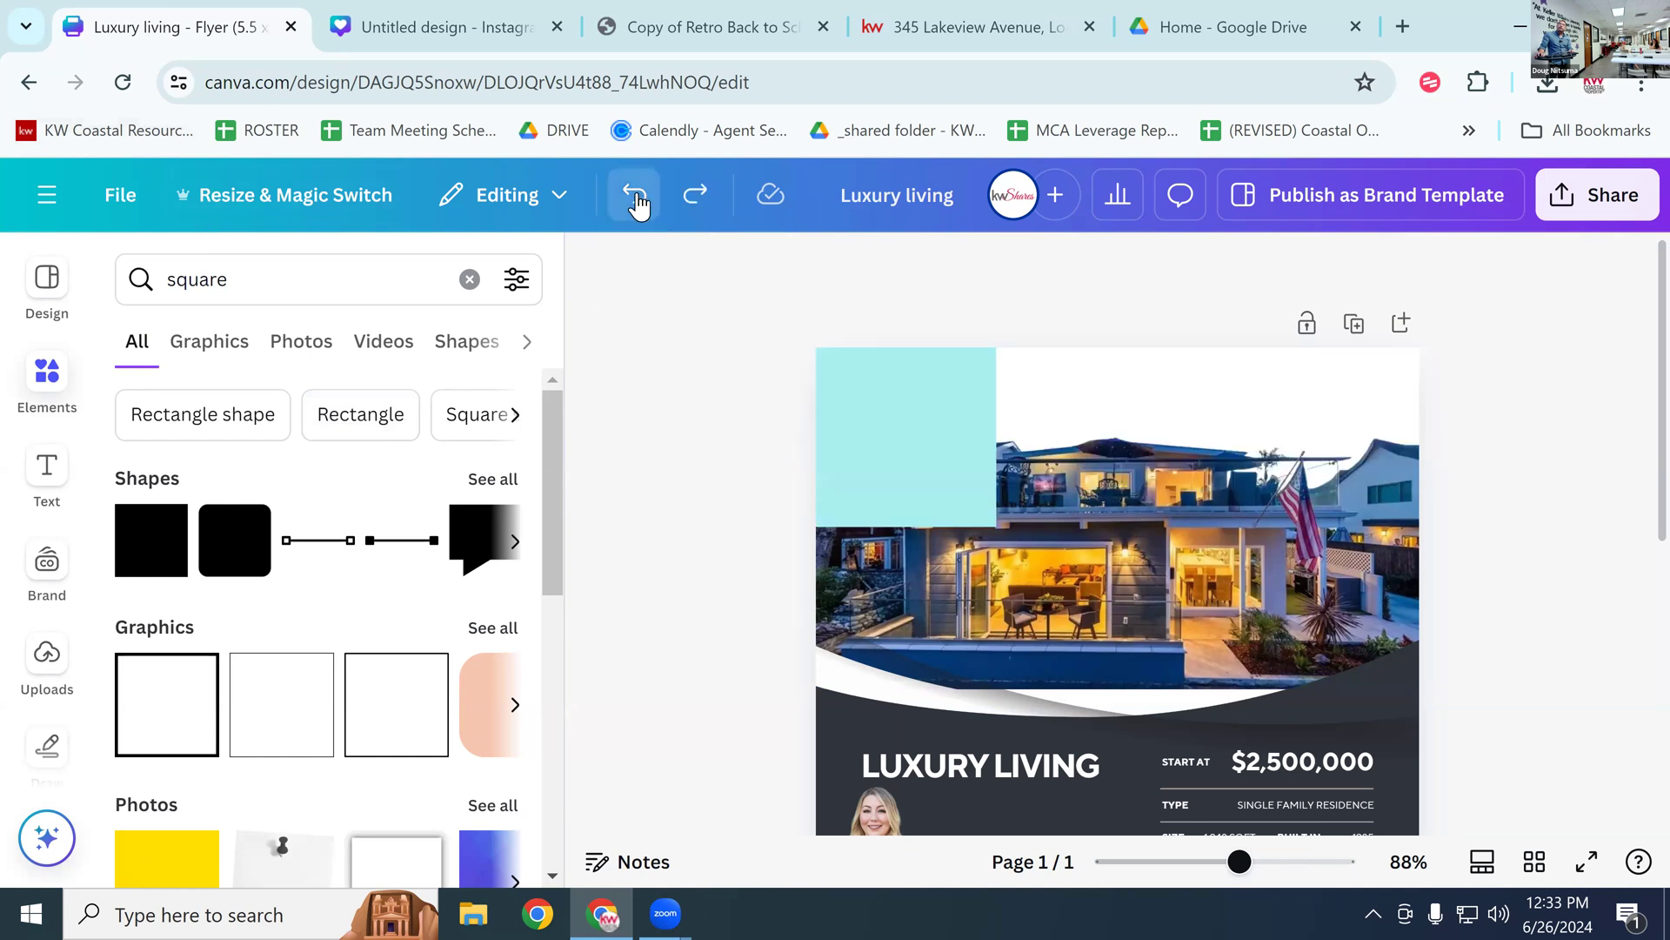
pyautogui.click(638, 202)
pyautogui.click(637, 202)
pyautogui.click(637, 202)
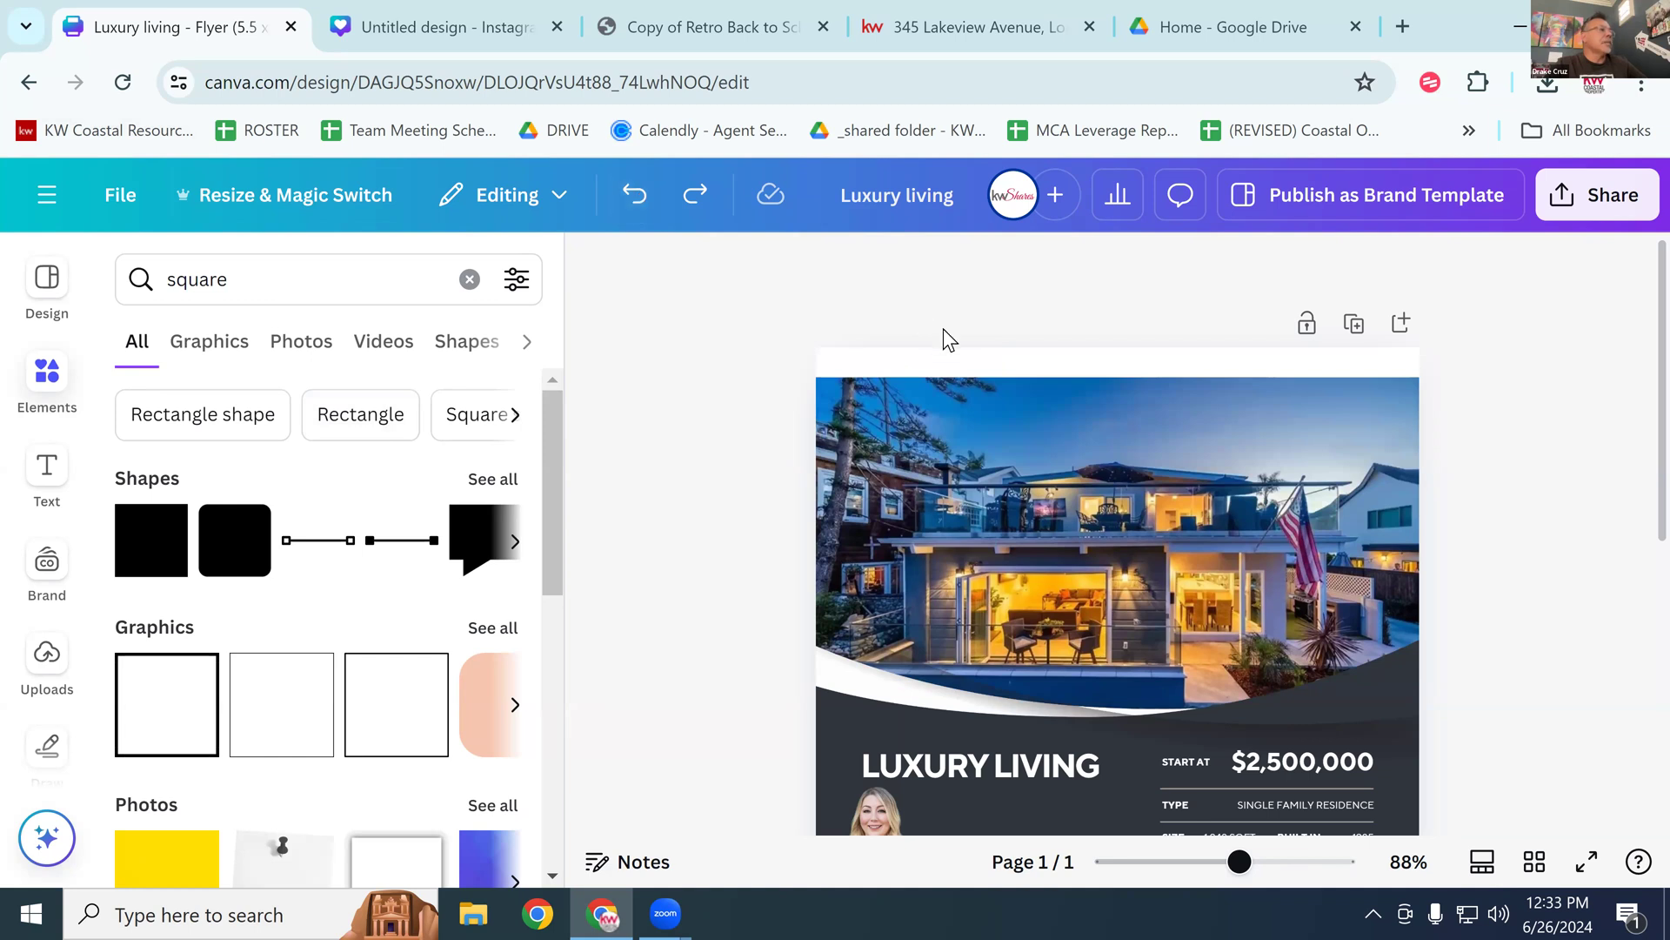
pyautogui.moveTo(1033, 442); pyautogui.dragTo(1041, 383)
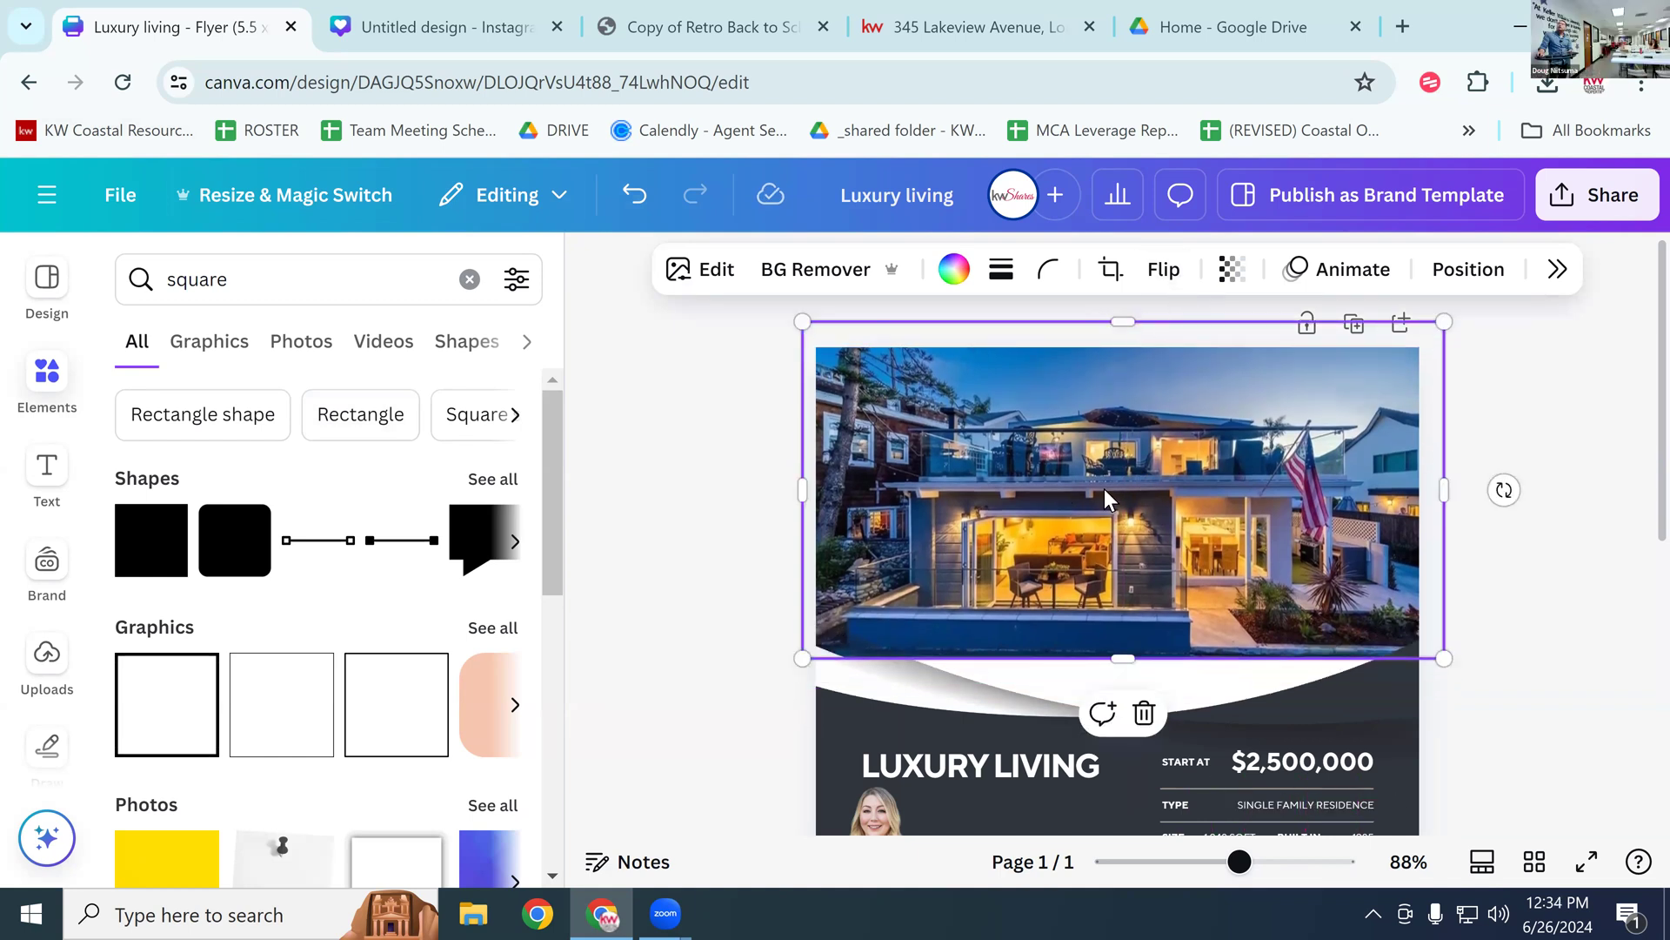
# Step: Flip the house photo horizontally so the flag stands on the left
pyautogui.click(1165, 272)
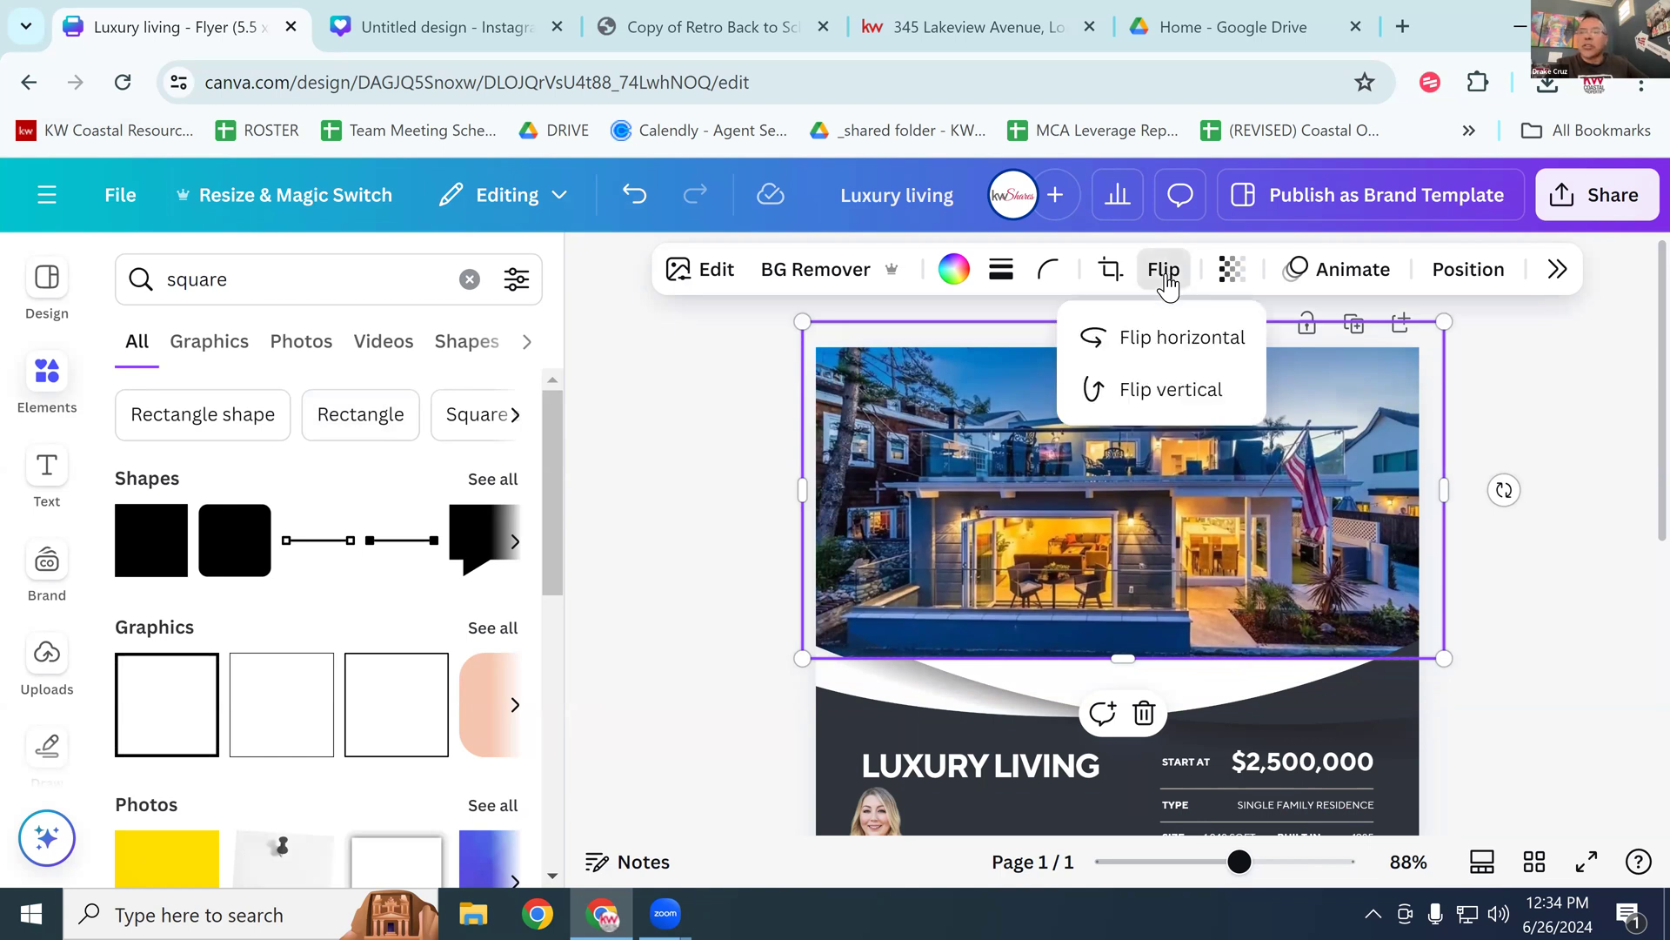
pyautogui.click(1190, 355)
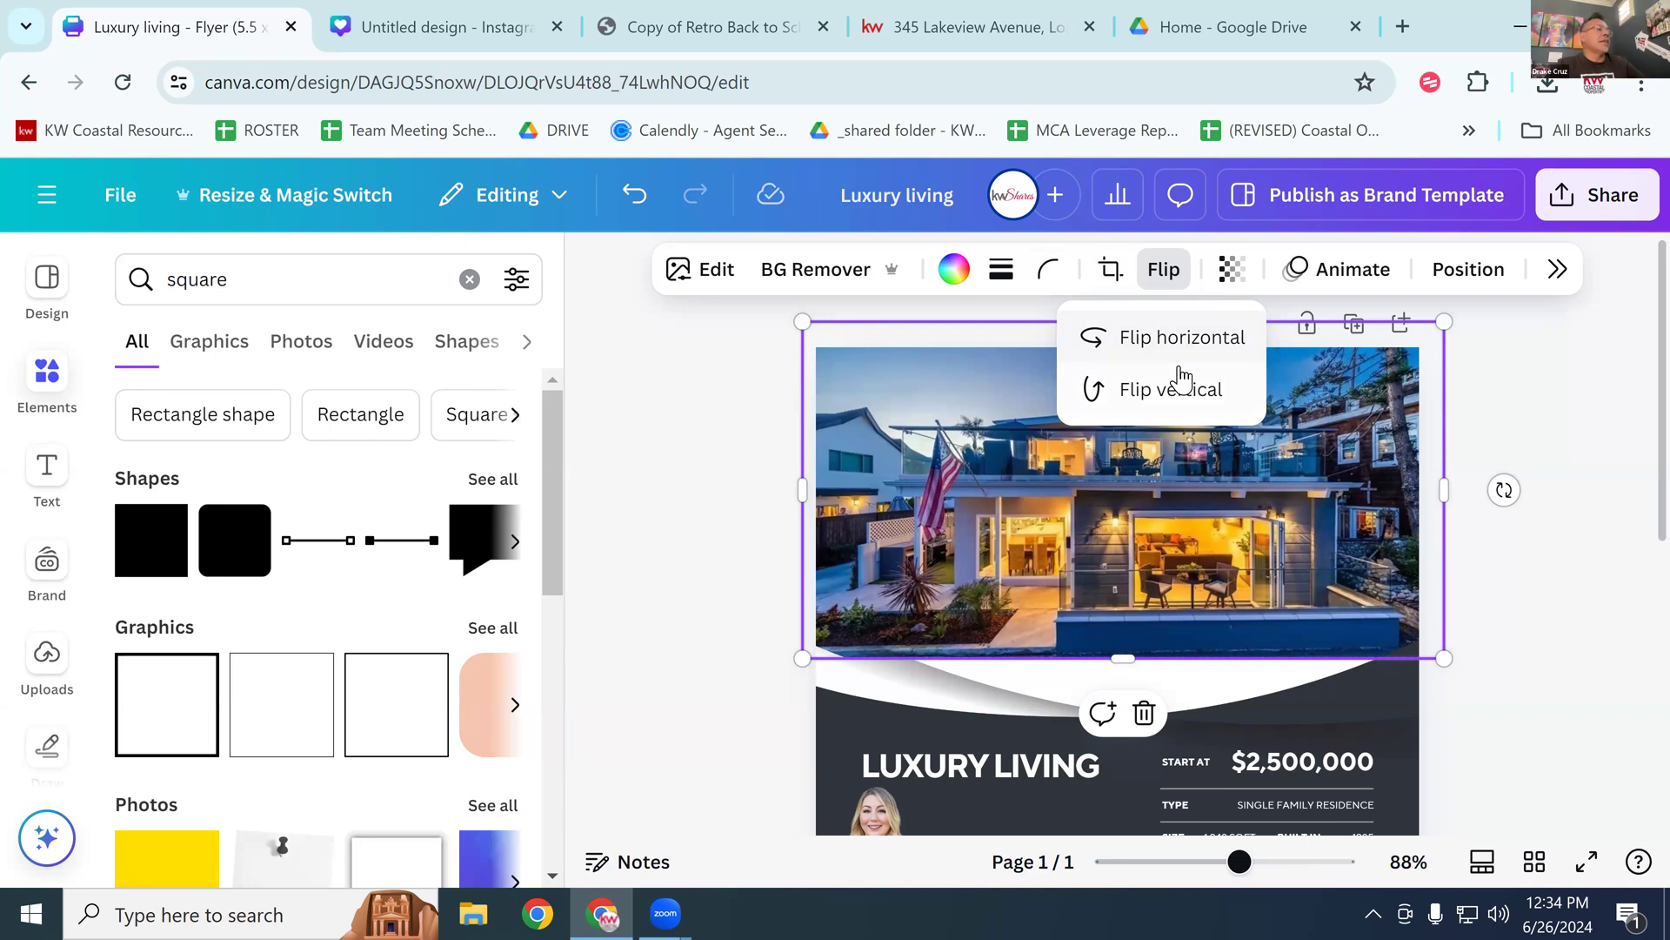
pyautogui.click(712, 414)
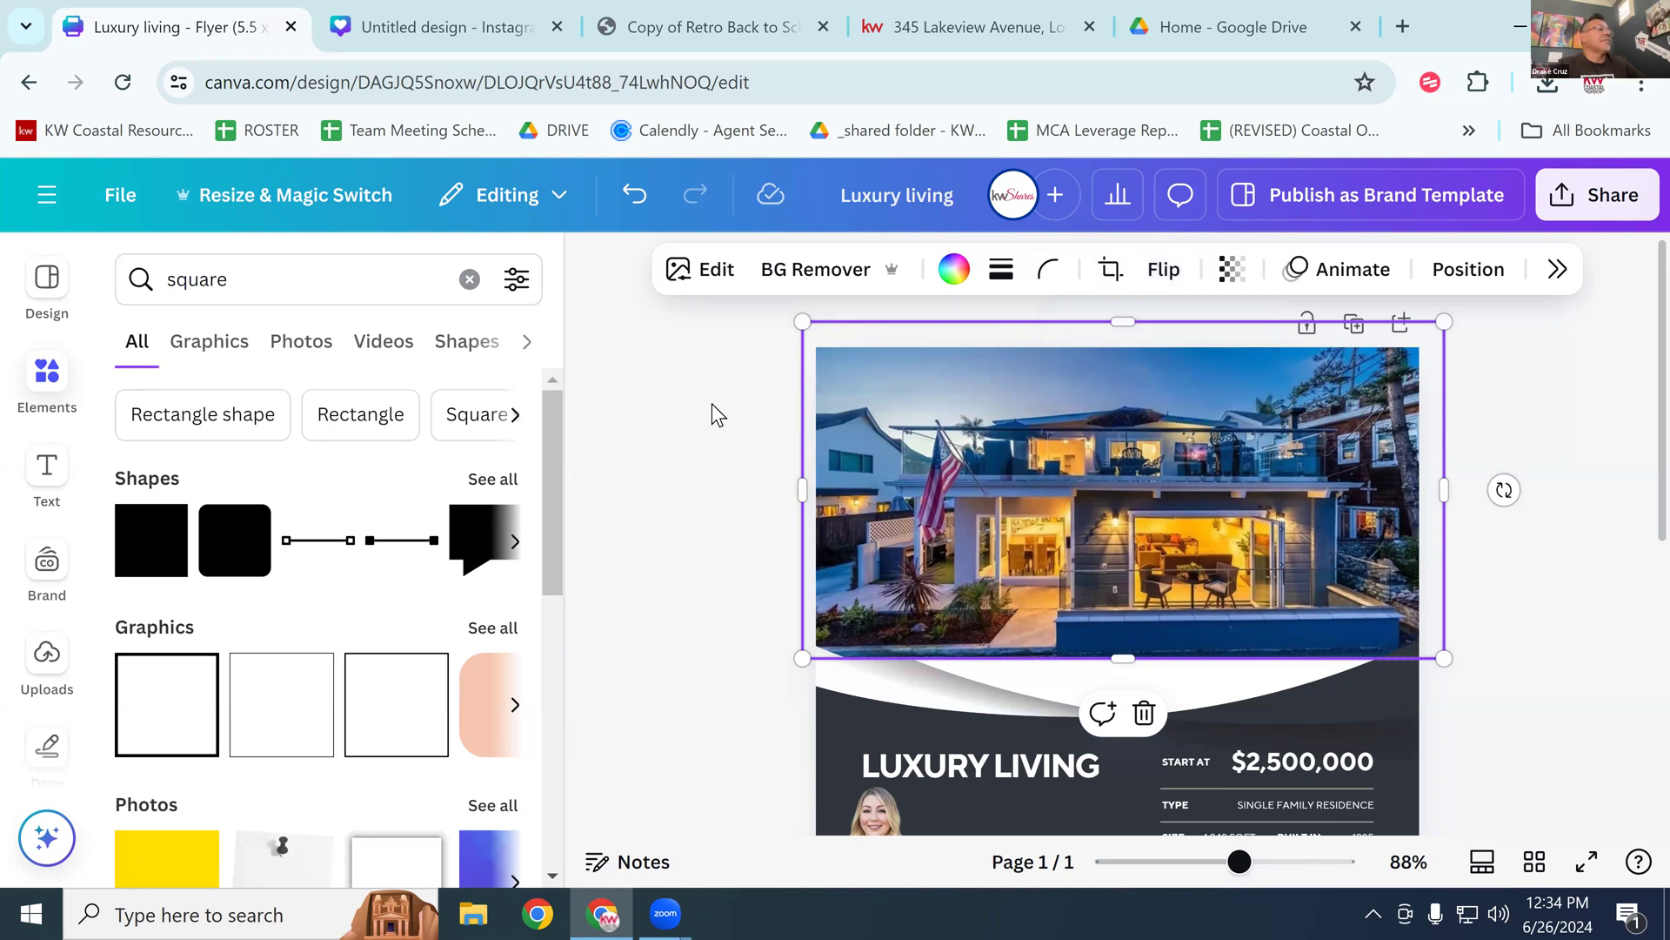
pyautogui.scroll(-3, 1472, 600)
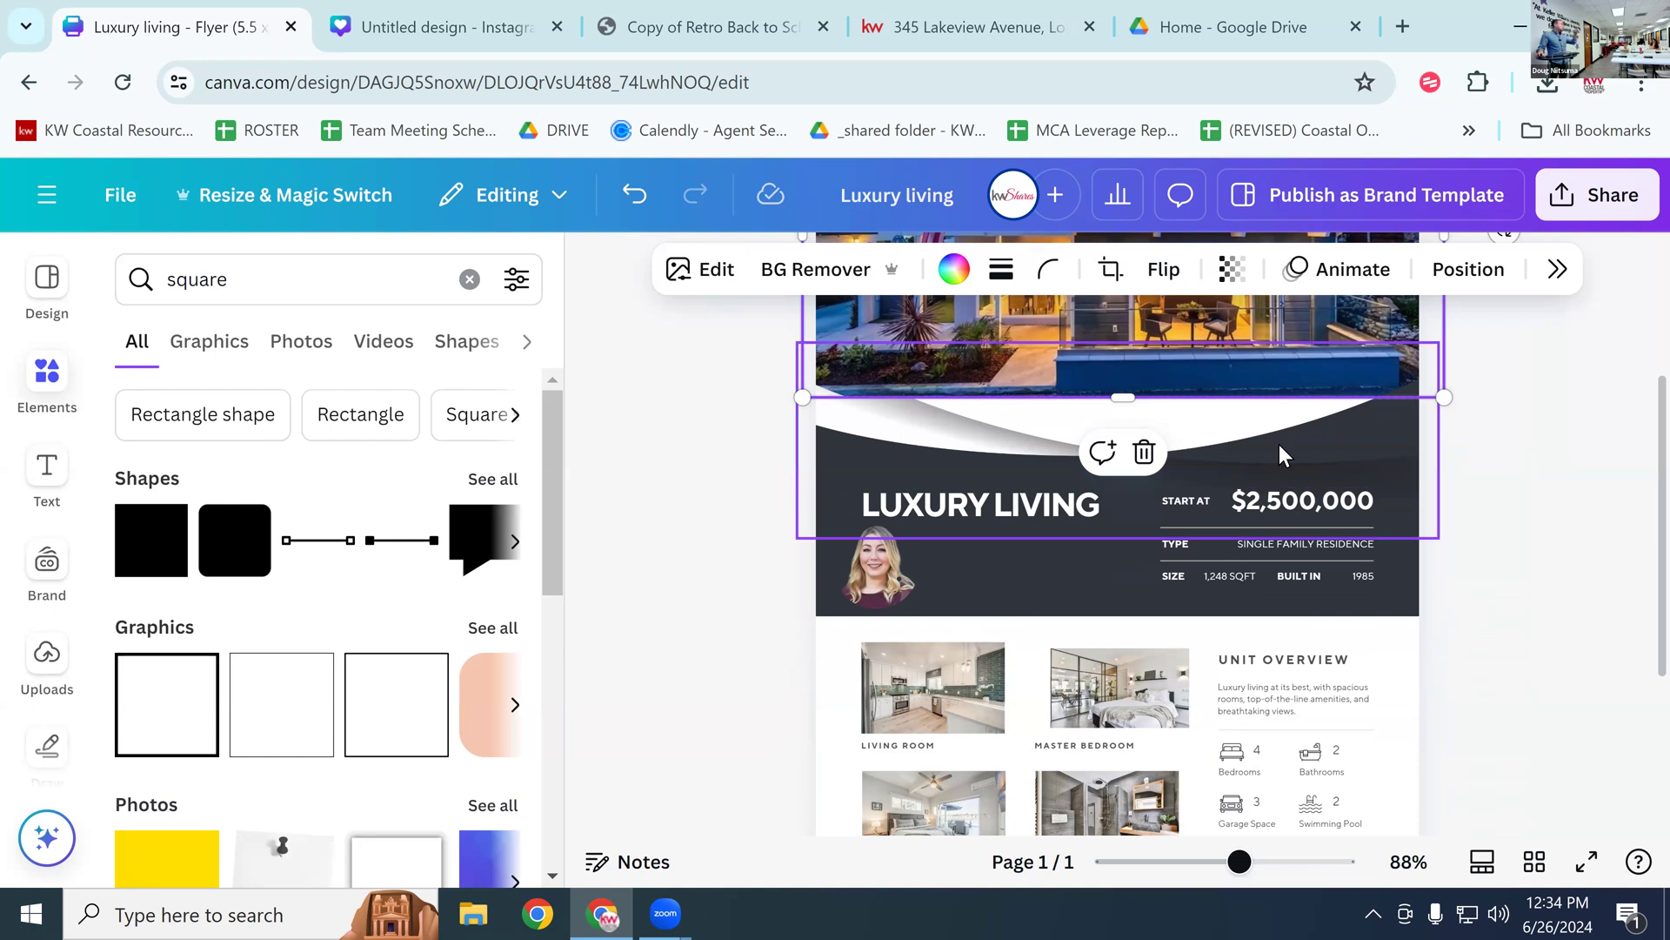
pyautogui.click(952, 24)
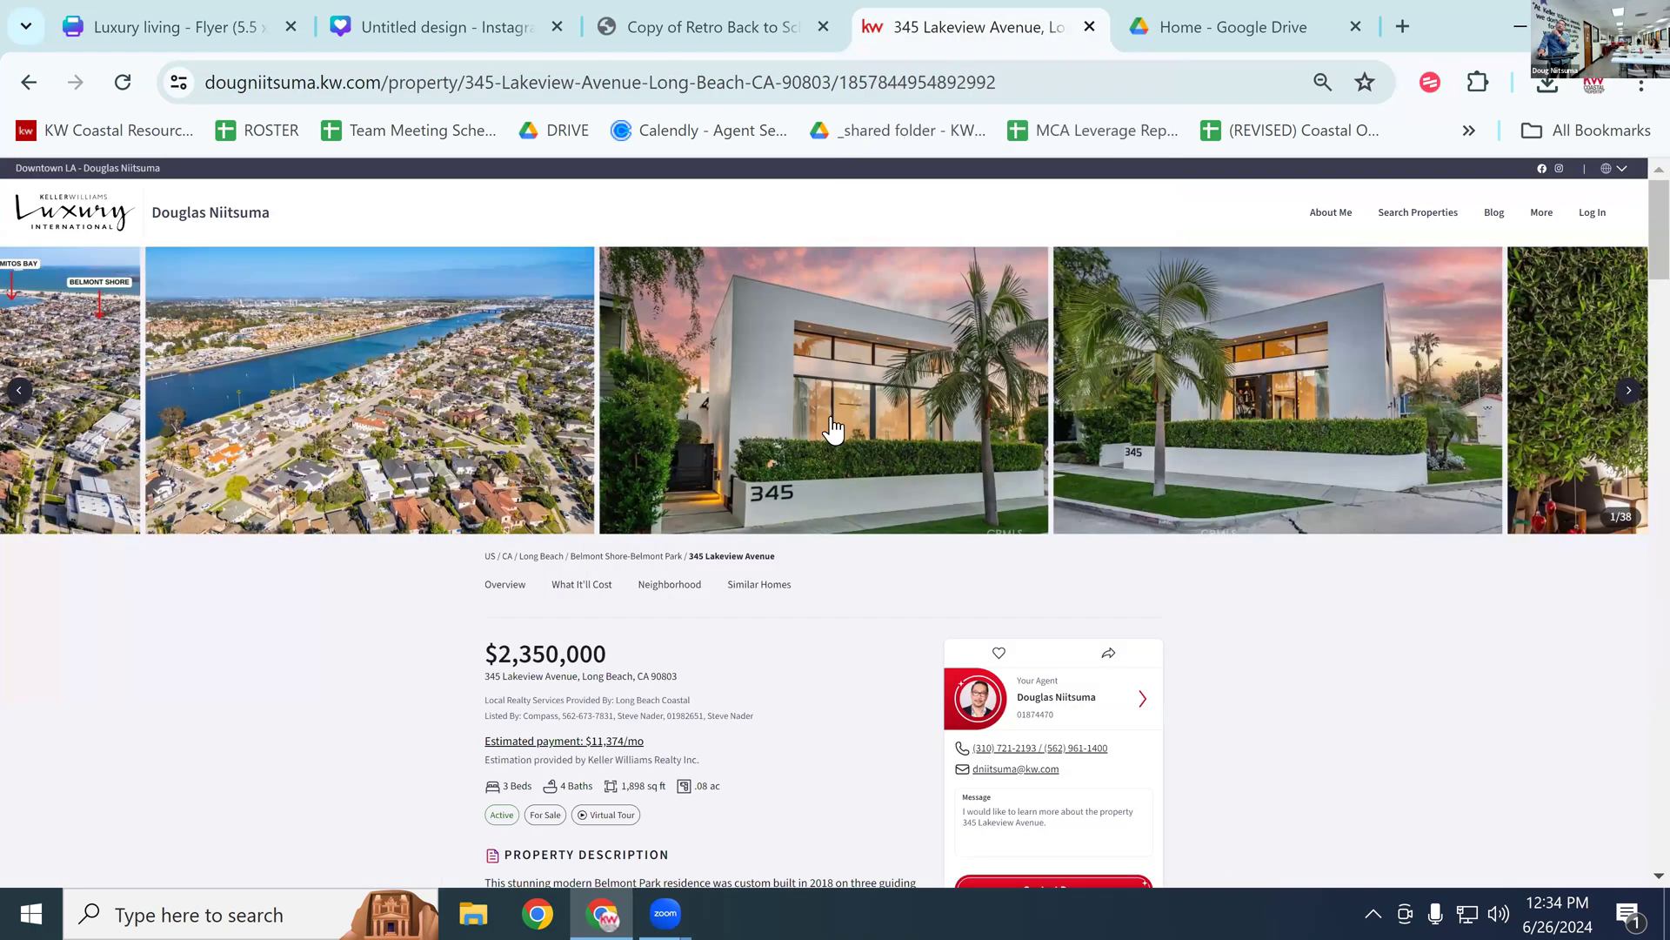
pyautogui.click(664, 86)
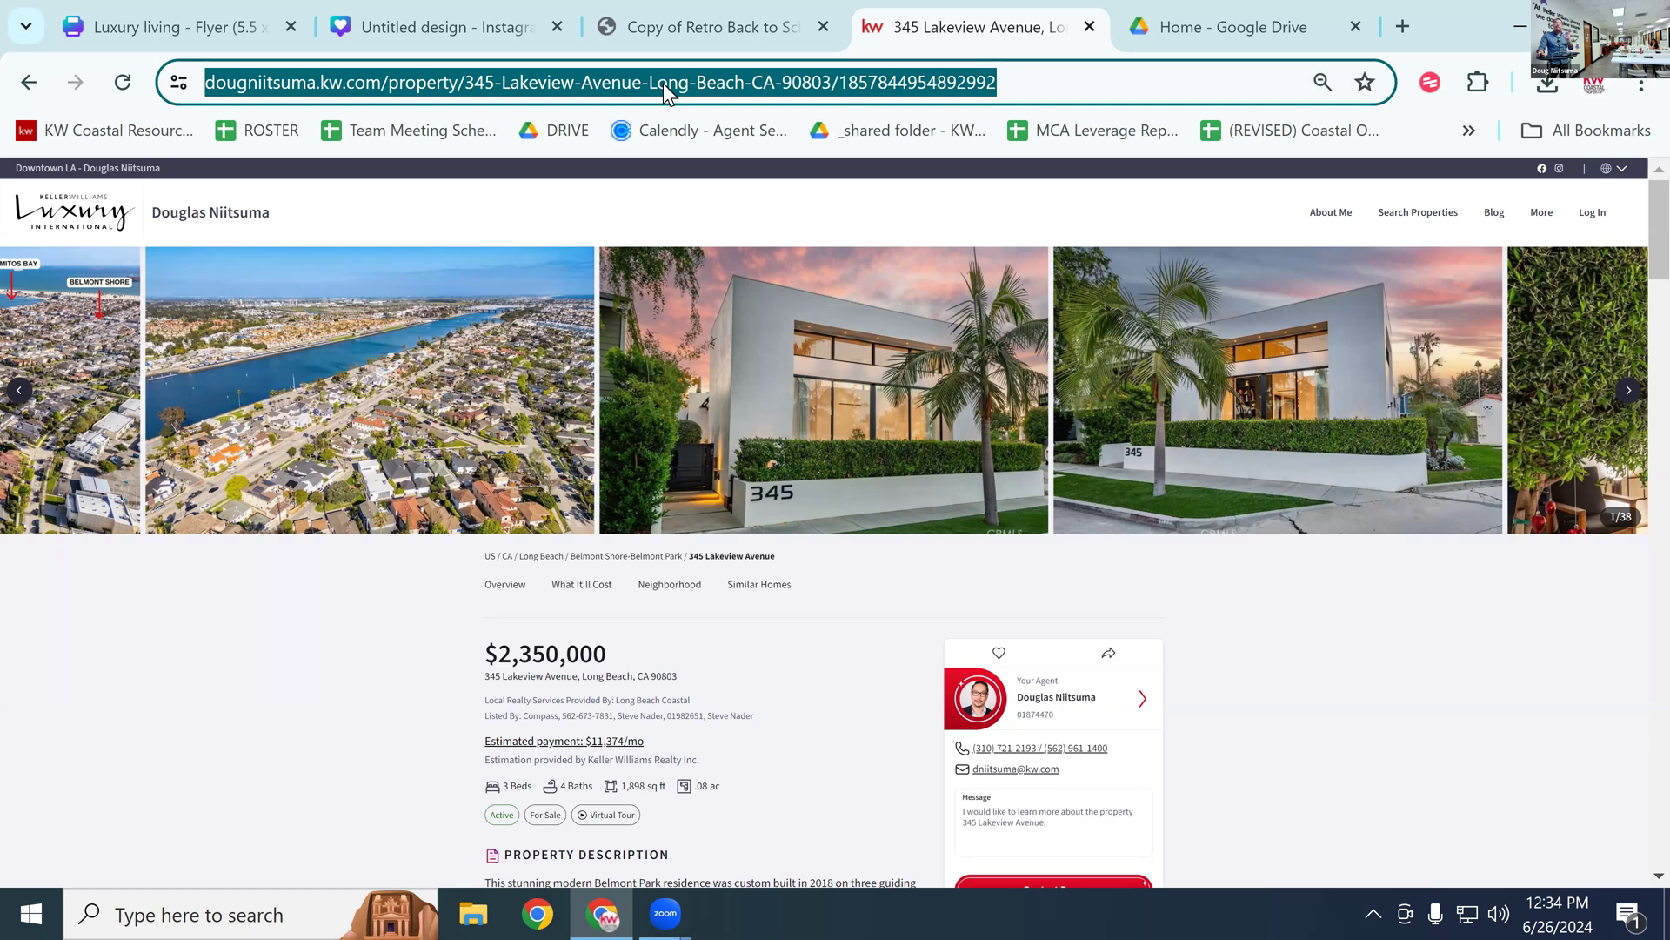
pyautogui.click(196, 25)
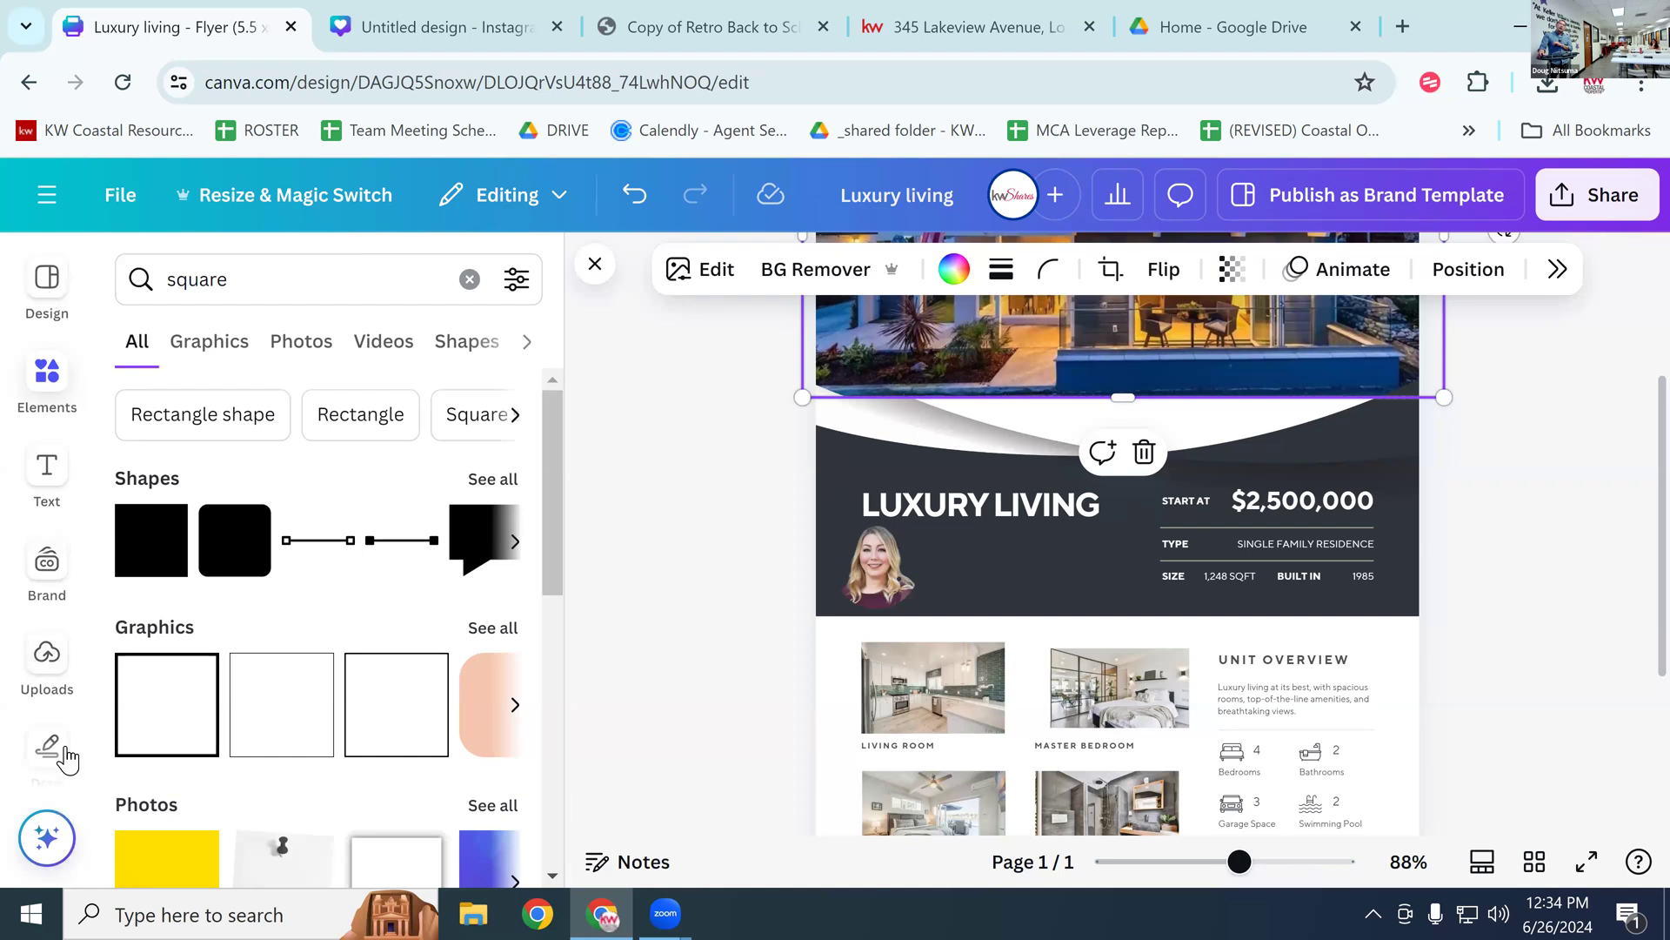
# Step: Search the Apps panel for 'qr code' to list the QR code generator apps
pyautogui.scroll(-2, 63, 748)
pyautogui.scroll(-4, 82, 688)
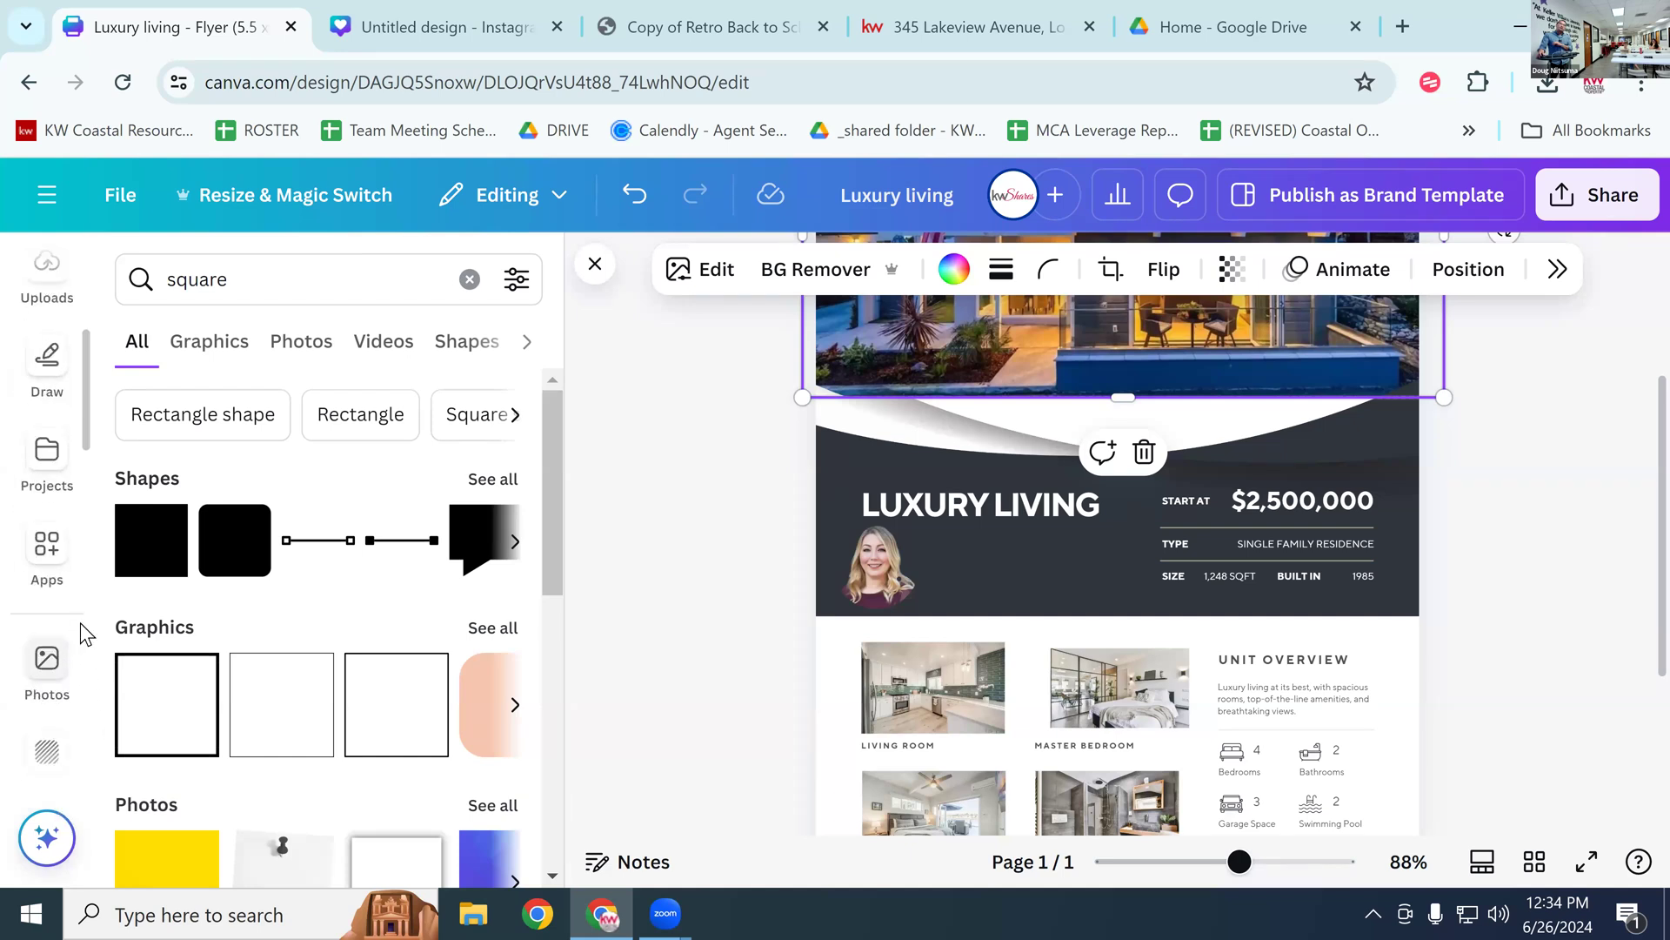
pyautogui.click(44, 548)
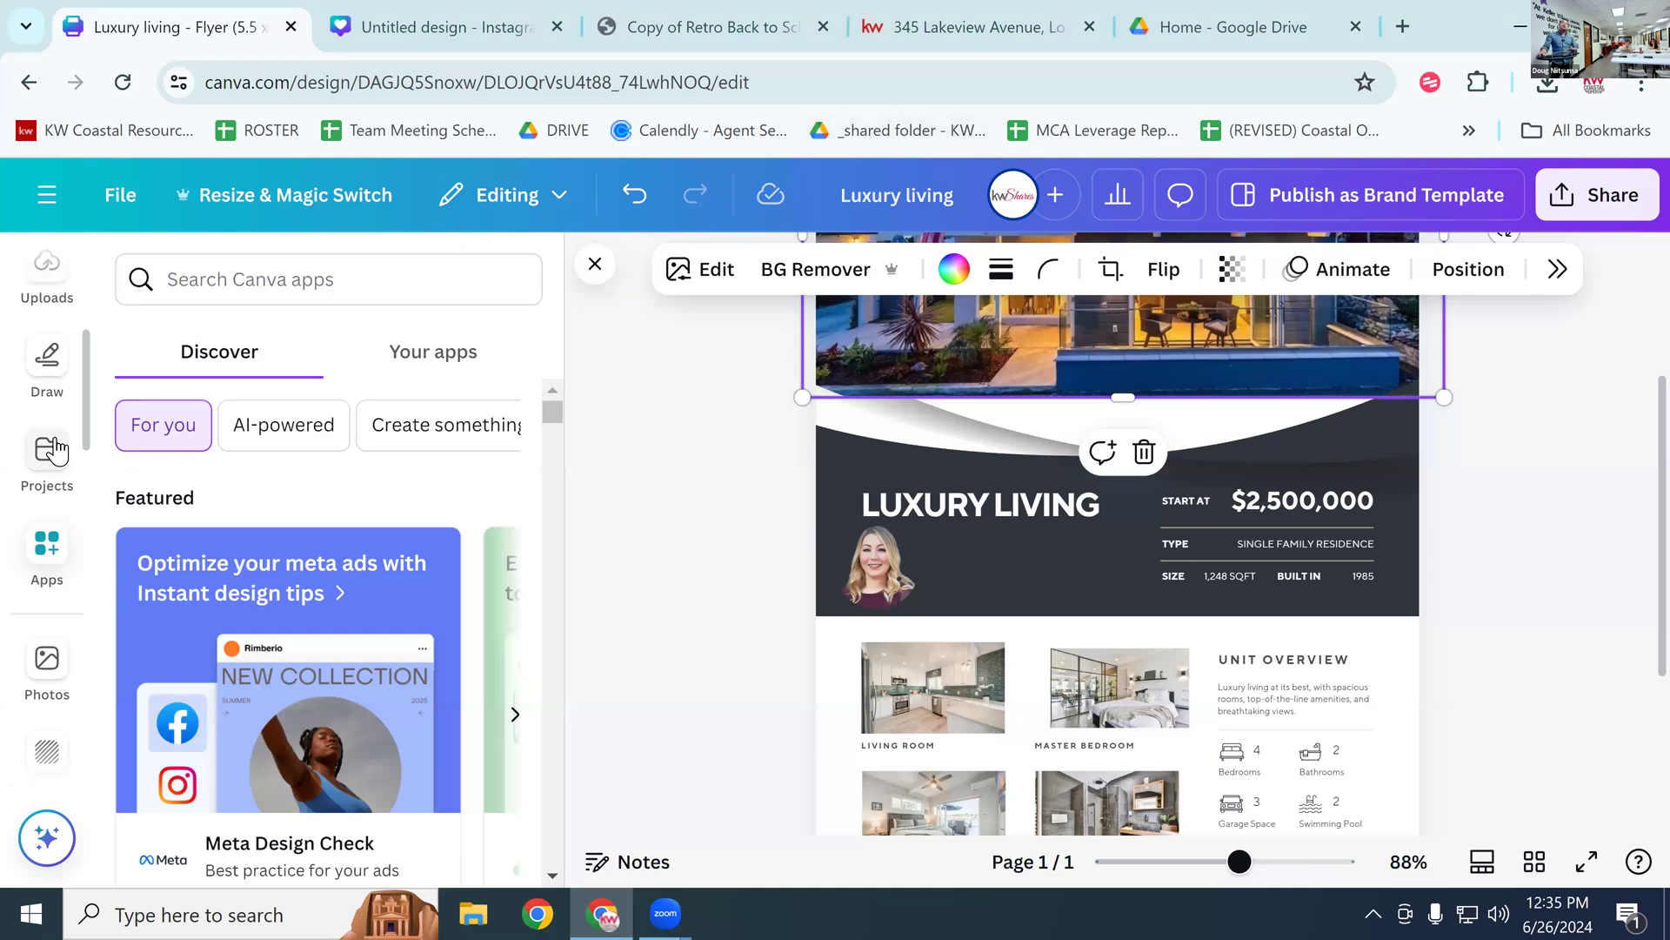
pyautogui.click(46, 563)
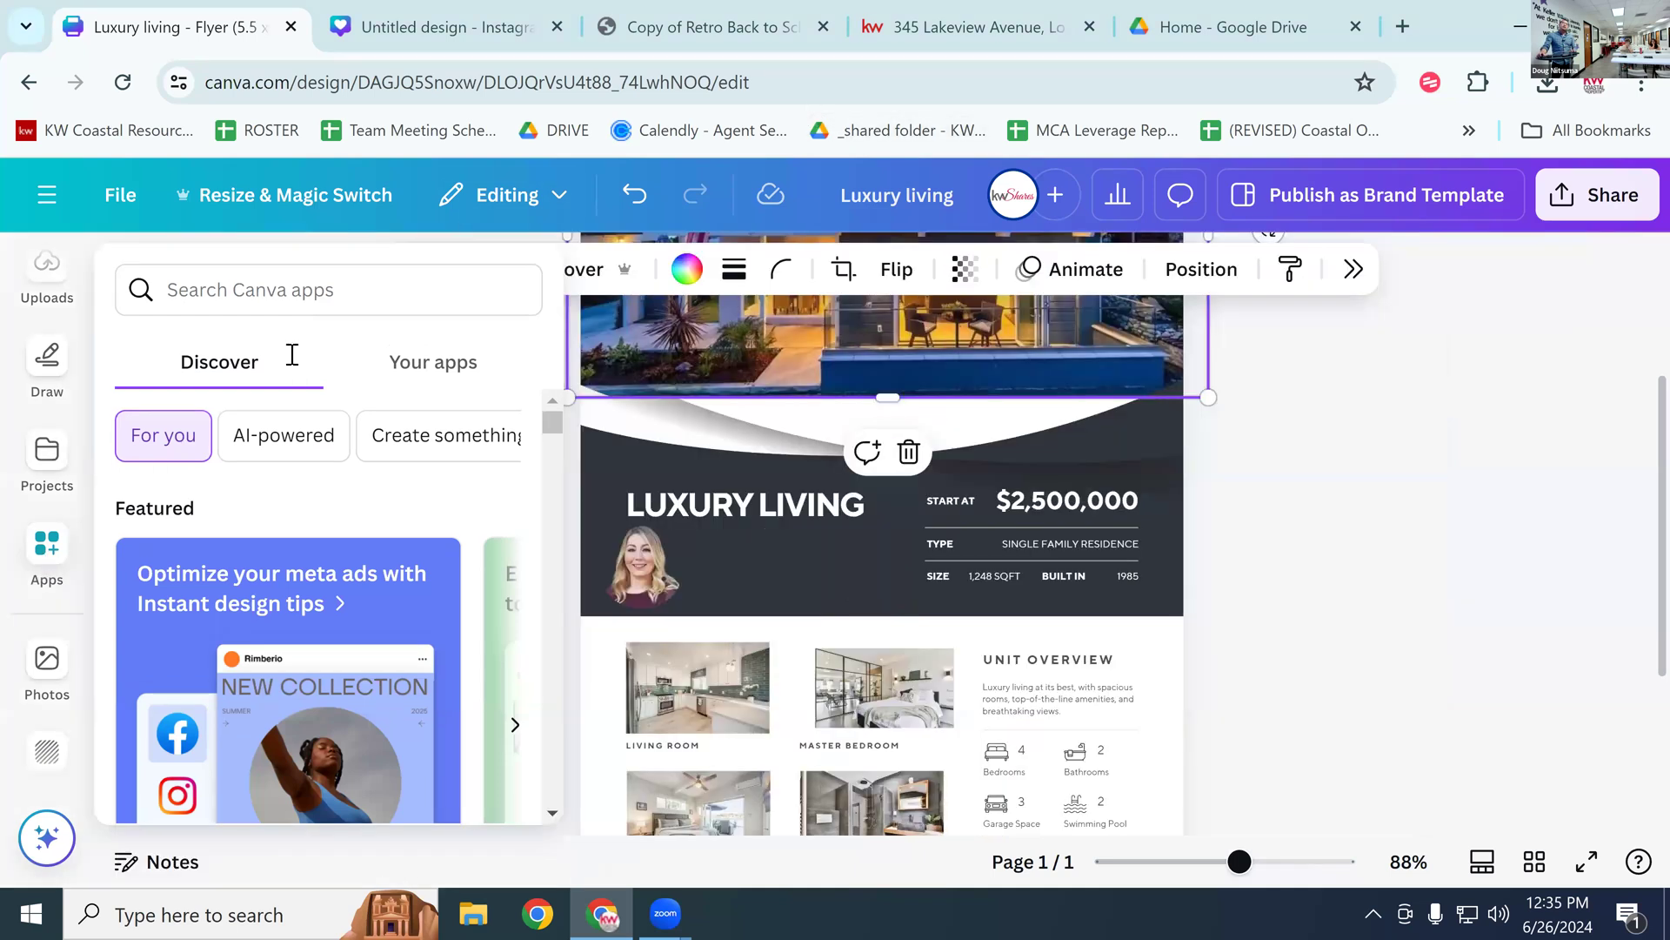
pyautogui.click(341, 297)
pyautogui.write('q')
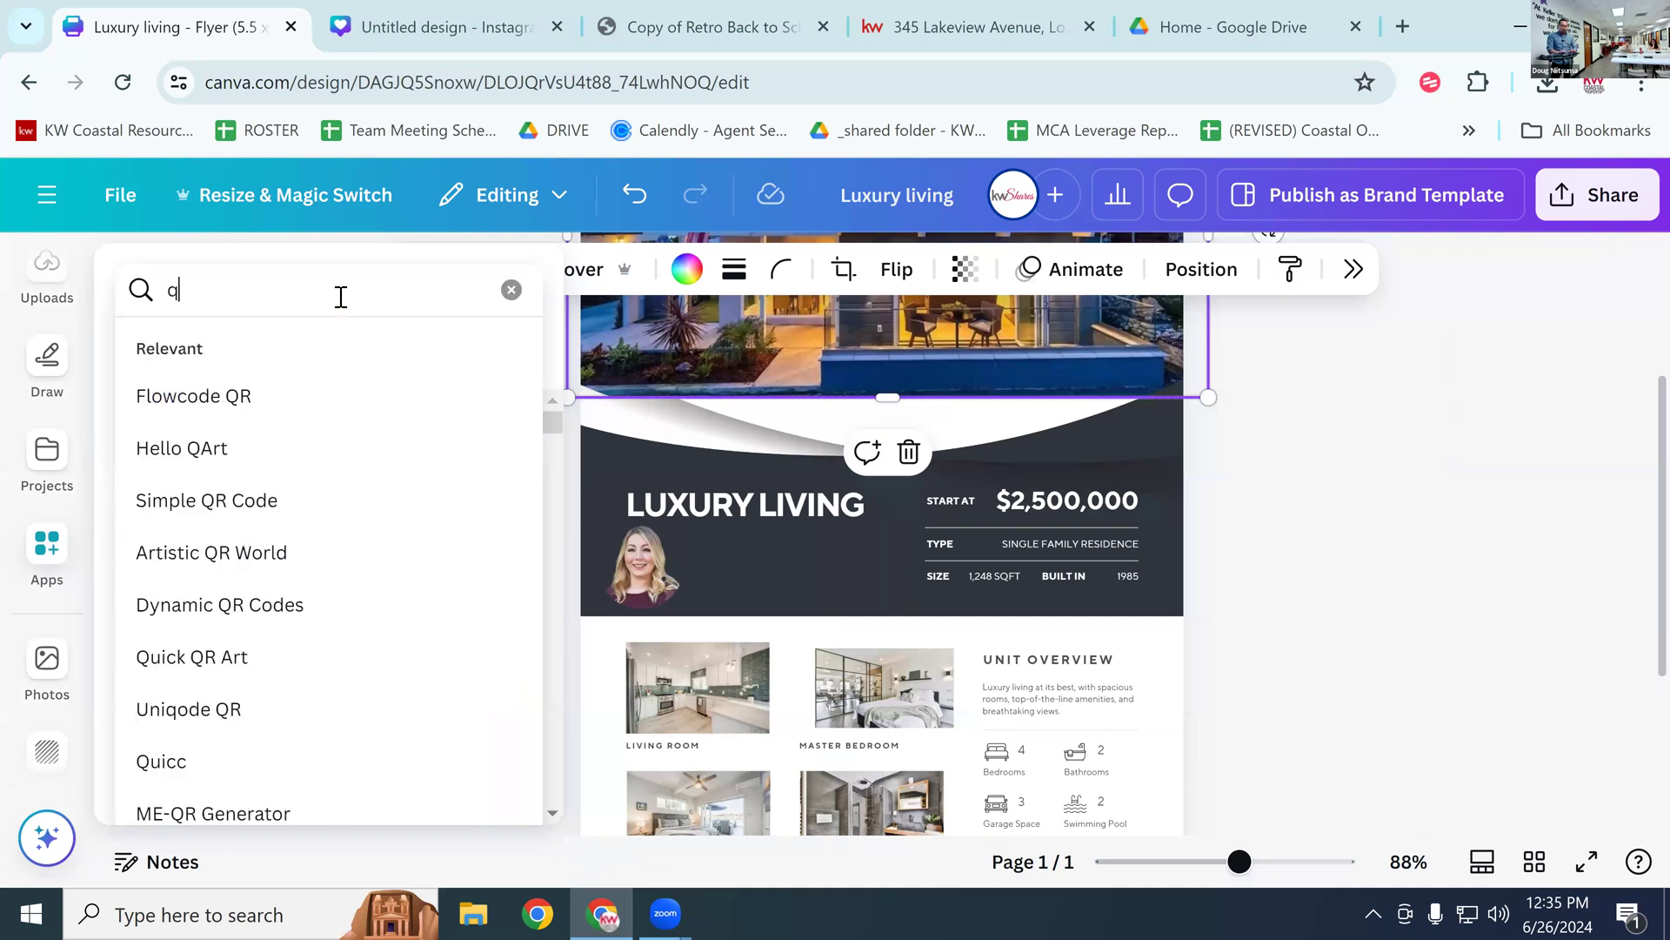
pyautogui.write('r codde')
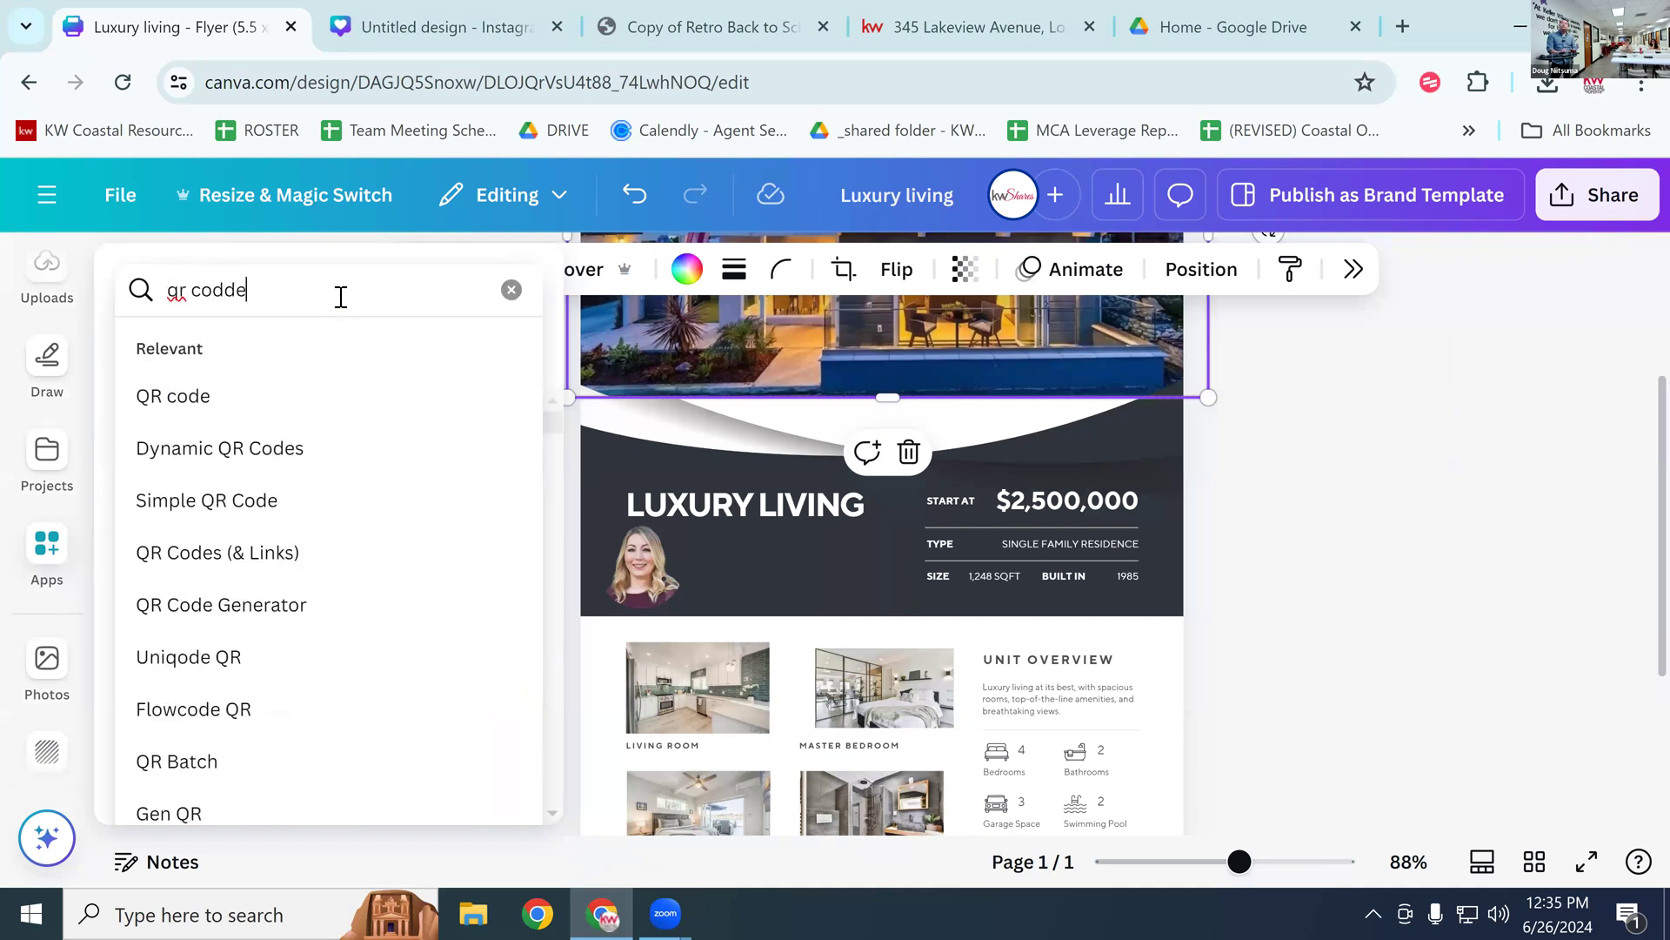
pyautogui.press('BackSpace')
pyautogui.press('BackSpace')
pyautogui.write('e')
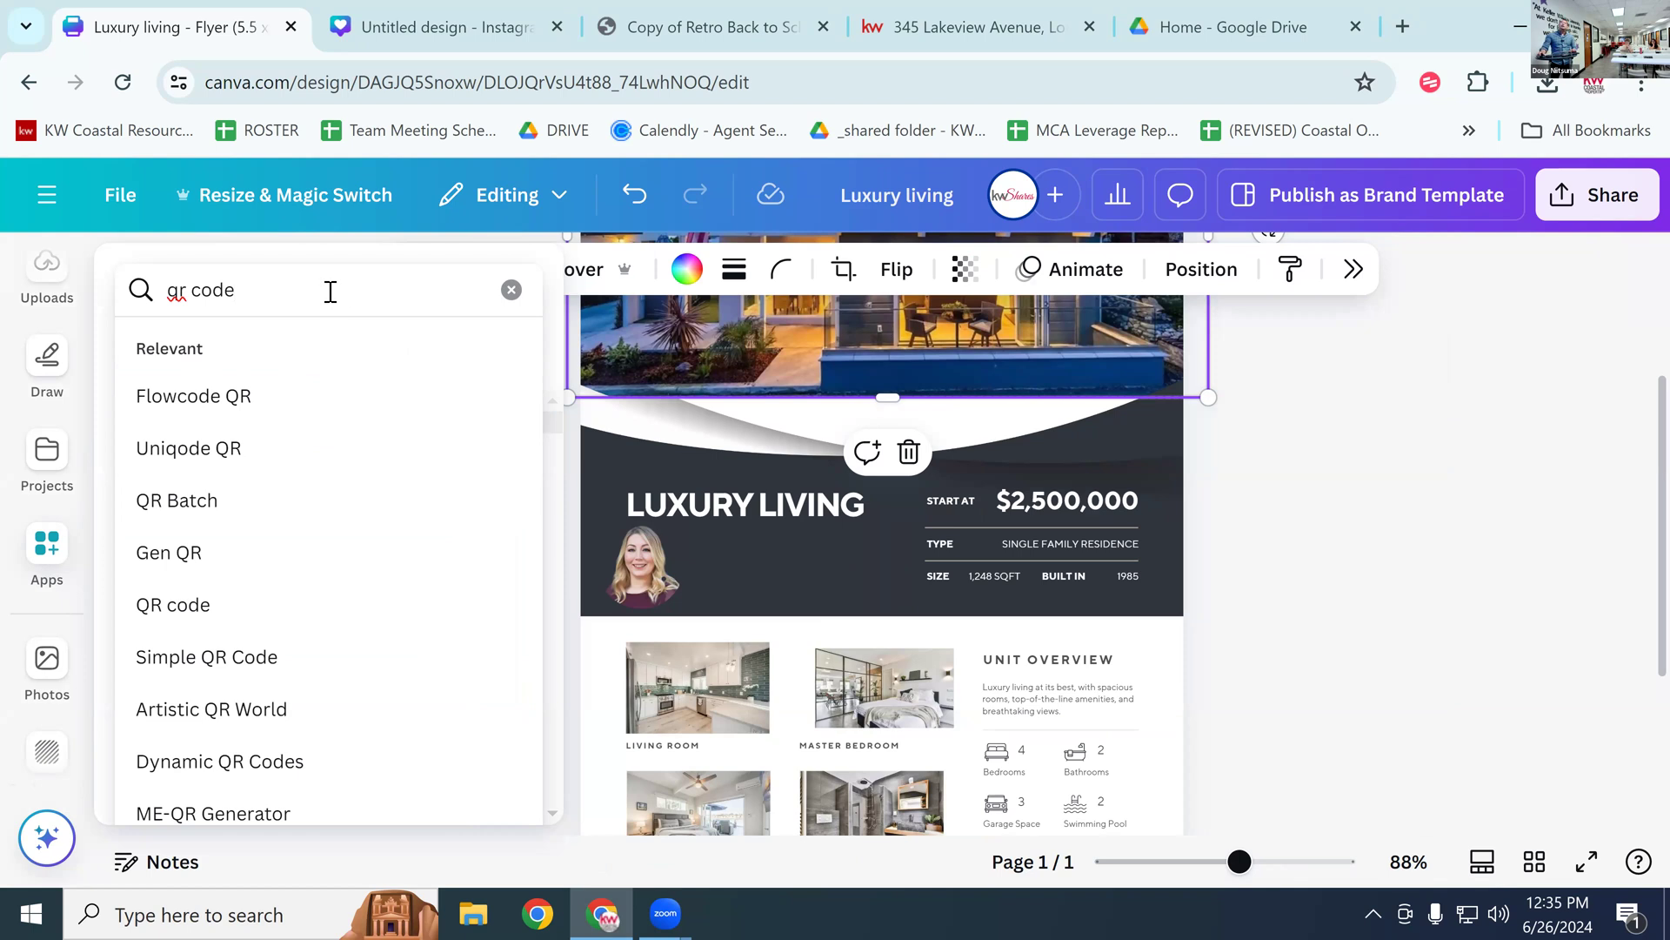
pyautogui.press('Return')
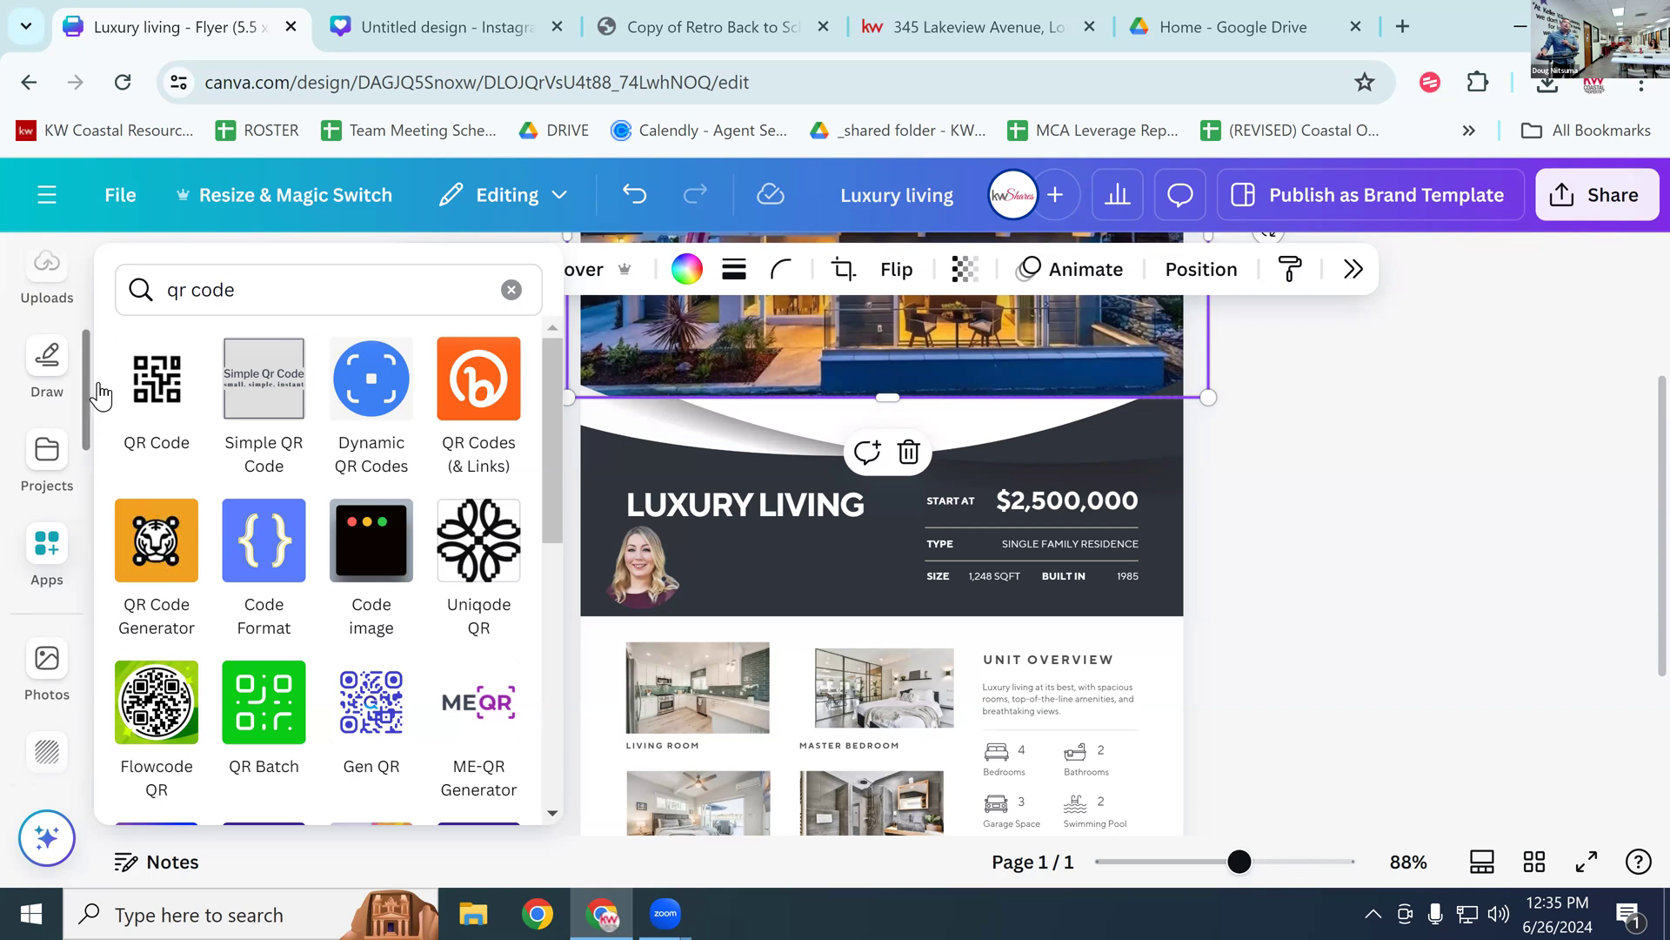
# Step: Generate a QR code from the pasted listing URL with the QR Code app and shrink it
pyautogui.click(156, 380)
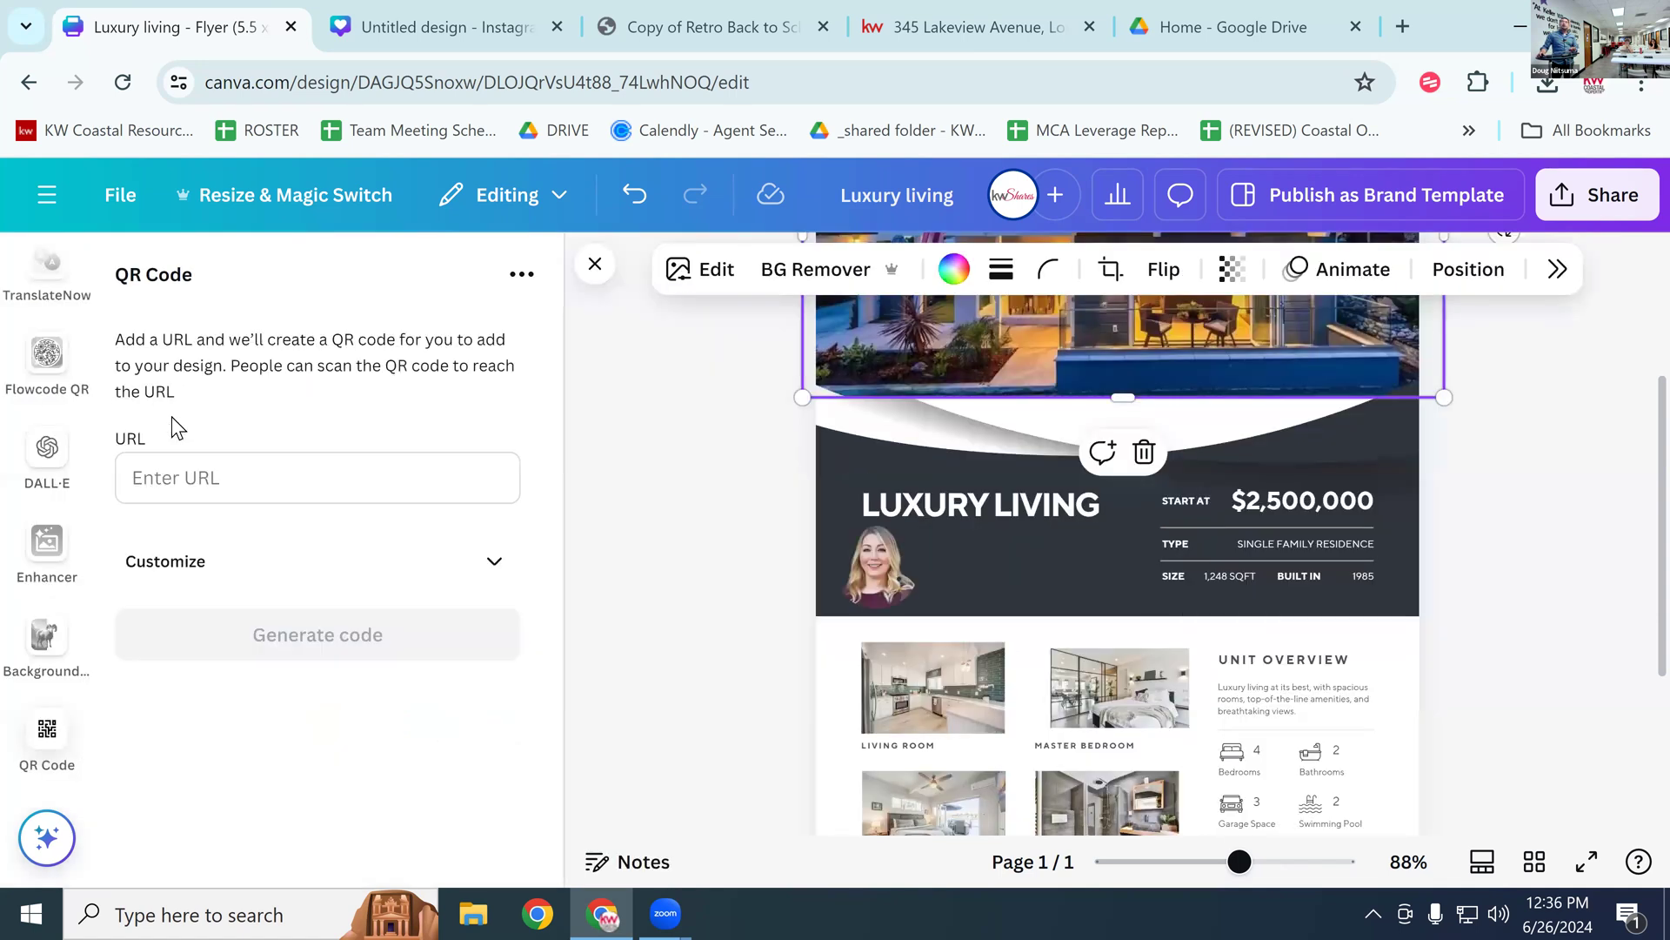
pyautogui.click(206, 470)
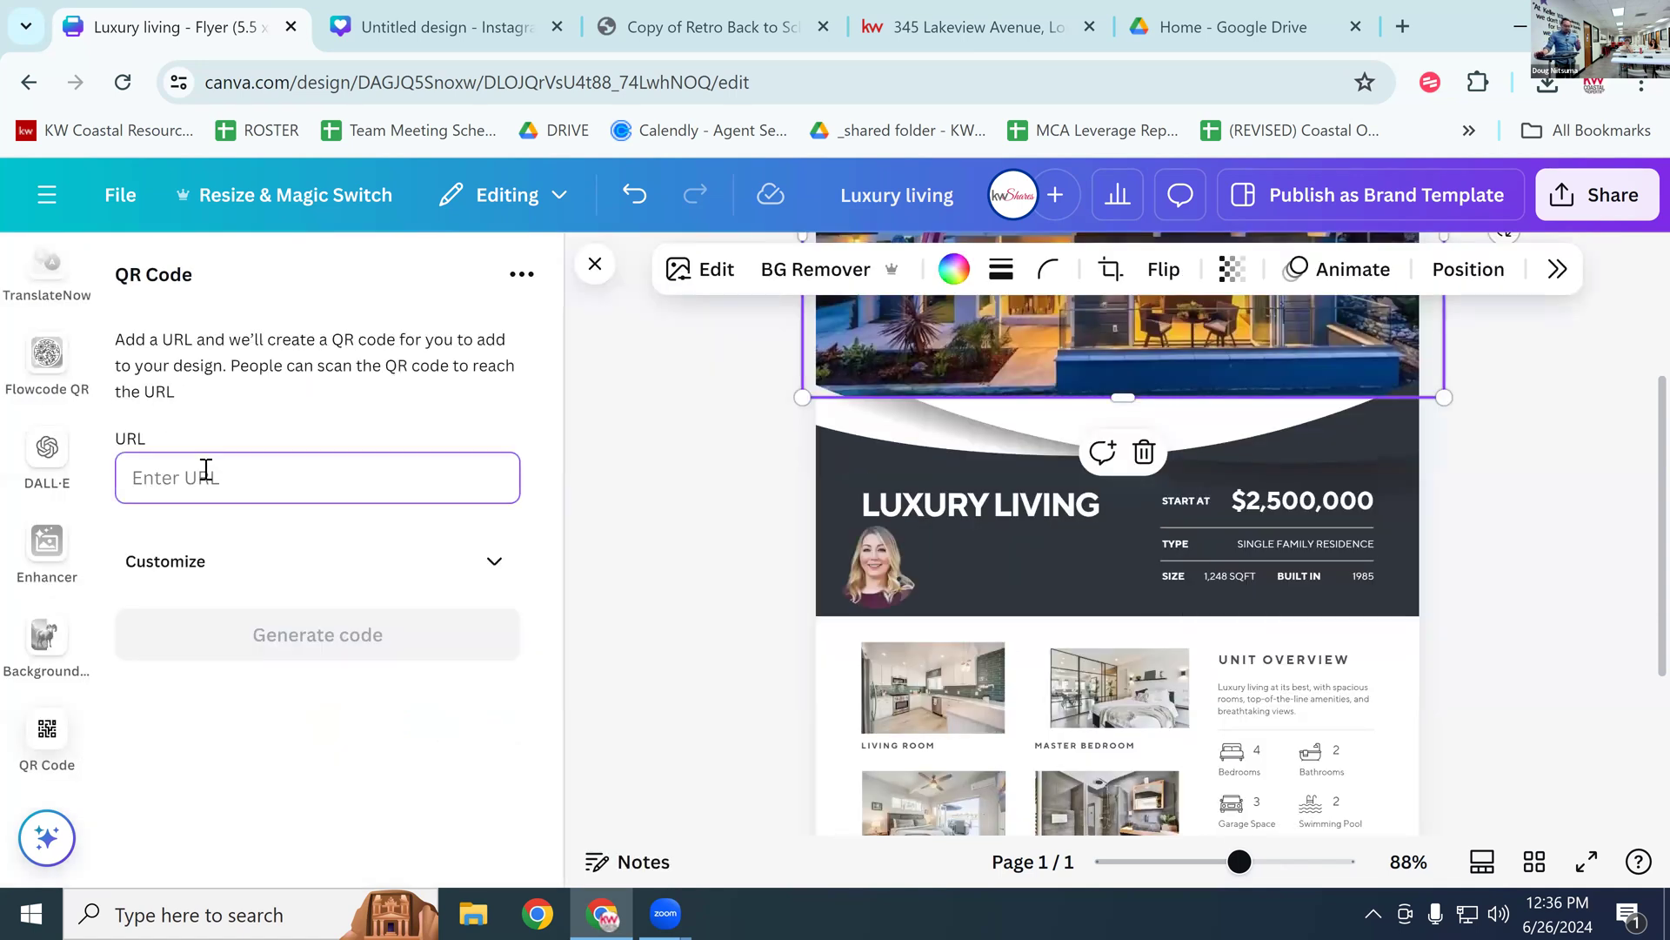
pyautogui.hotkey('ctrl', 'v')
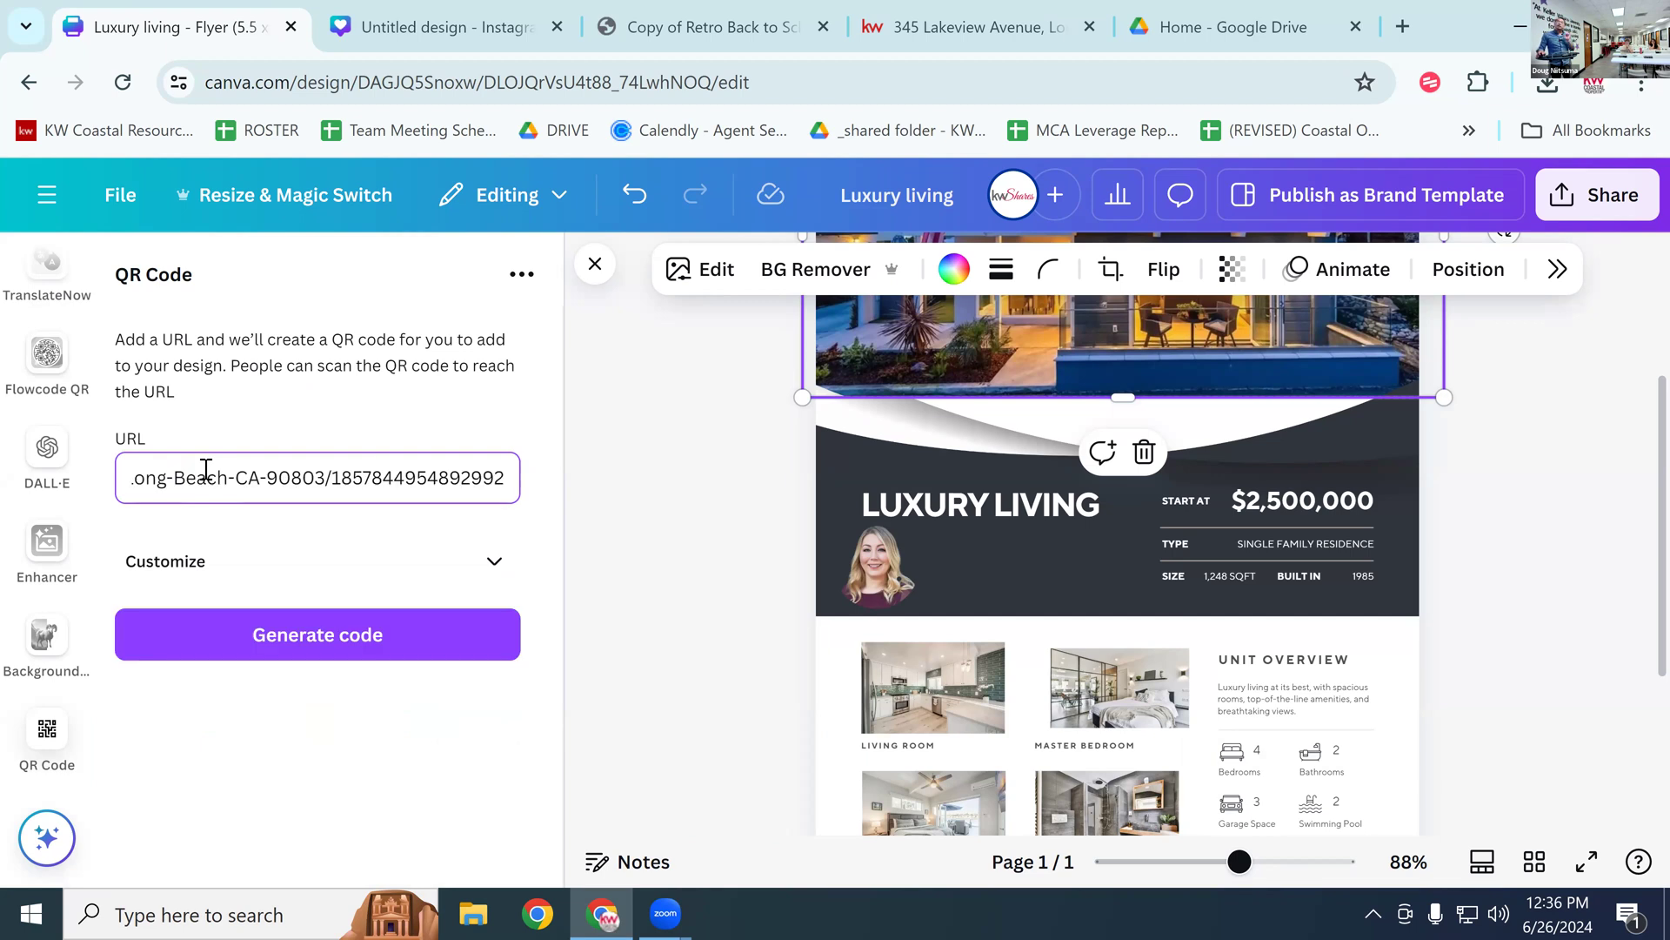
pyautogui.click(263, 632)
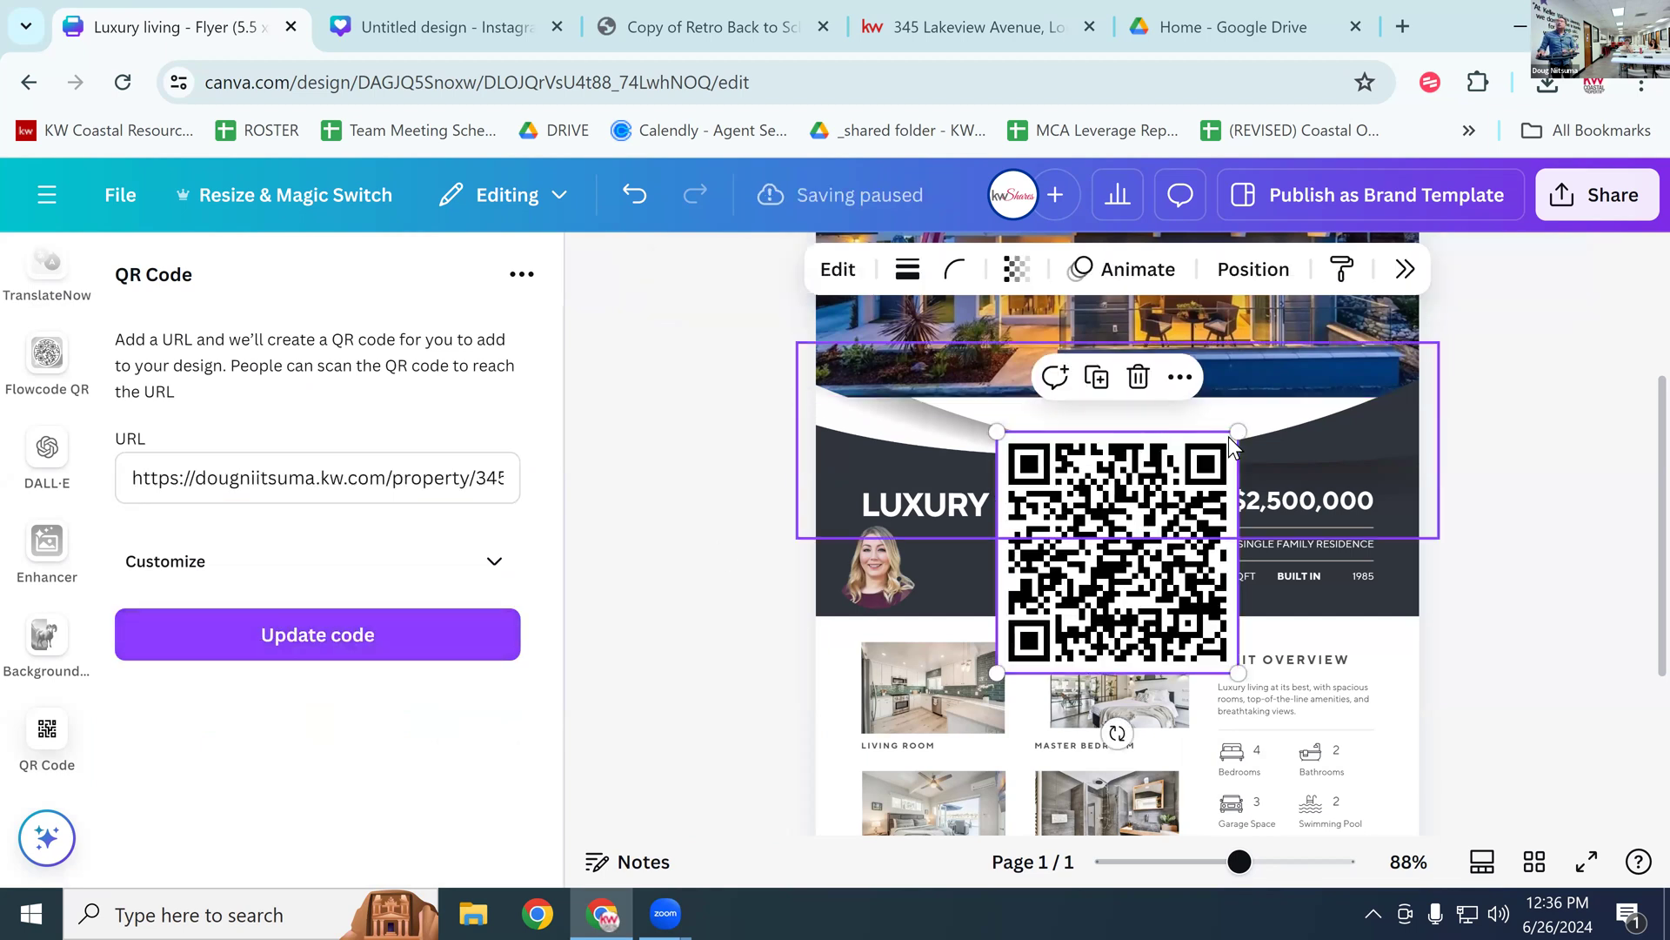
pyautogui.moveTo(1231, 433); pyautogui.dragTo(1060, 591)
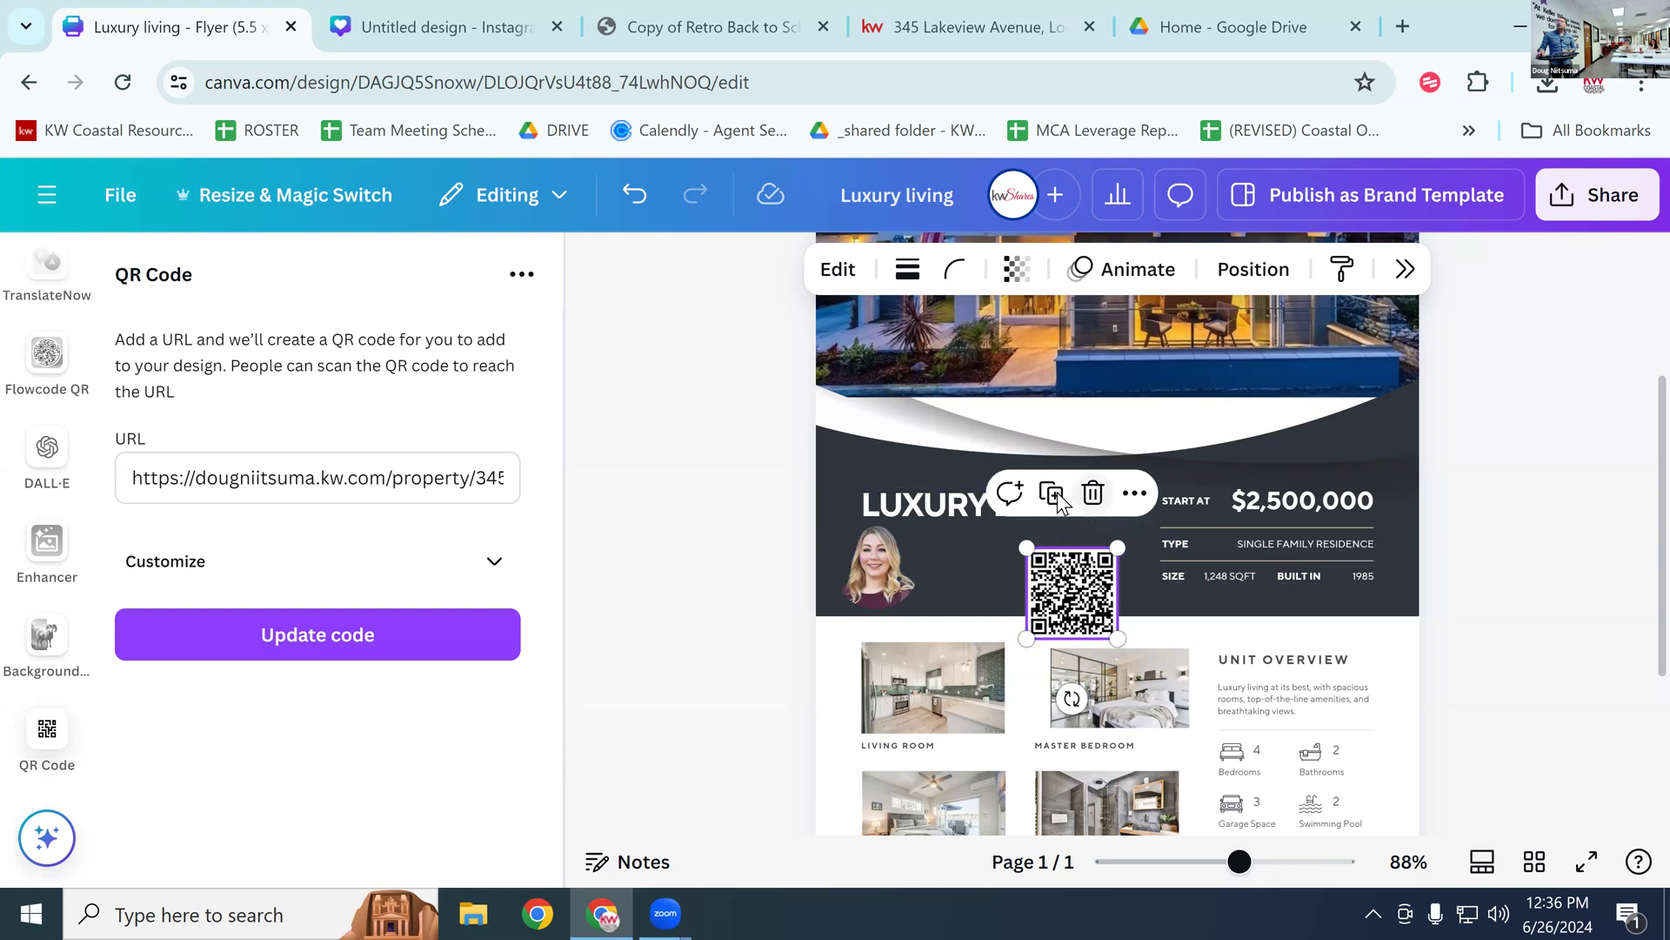
# Step: Shift LUXURY LIVING up-left, move the headshot to the top right, and place the QR code beneath the title
pyautogui.moveTo(940, 504); pyautogui.dragTo(905, 490)
pyautogui.moveTo(873, 550); pyautogui.dragTo(1390, 414)
pyautogui.moveTo(1056, 595); pyautogui.dragTo(852, 553)
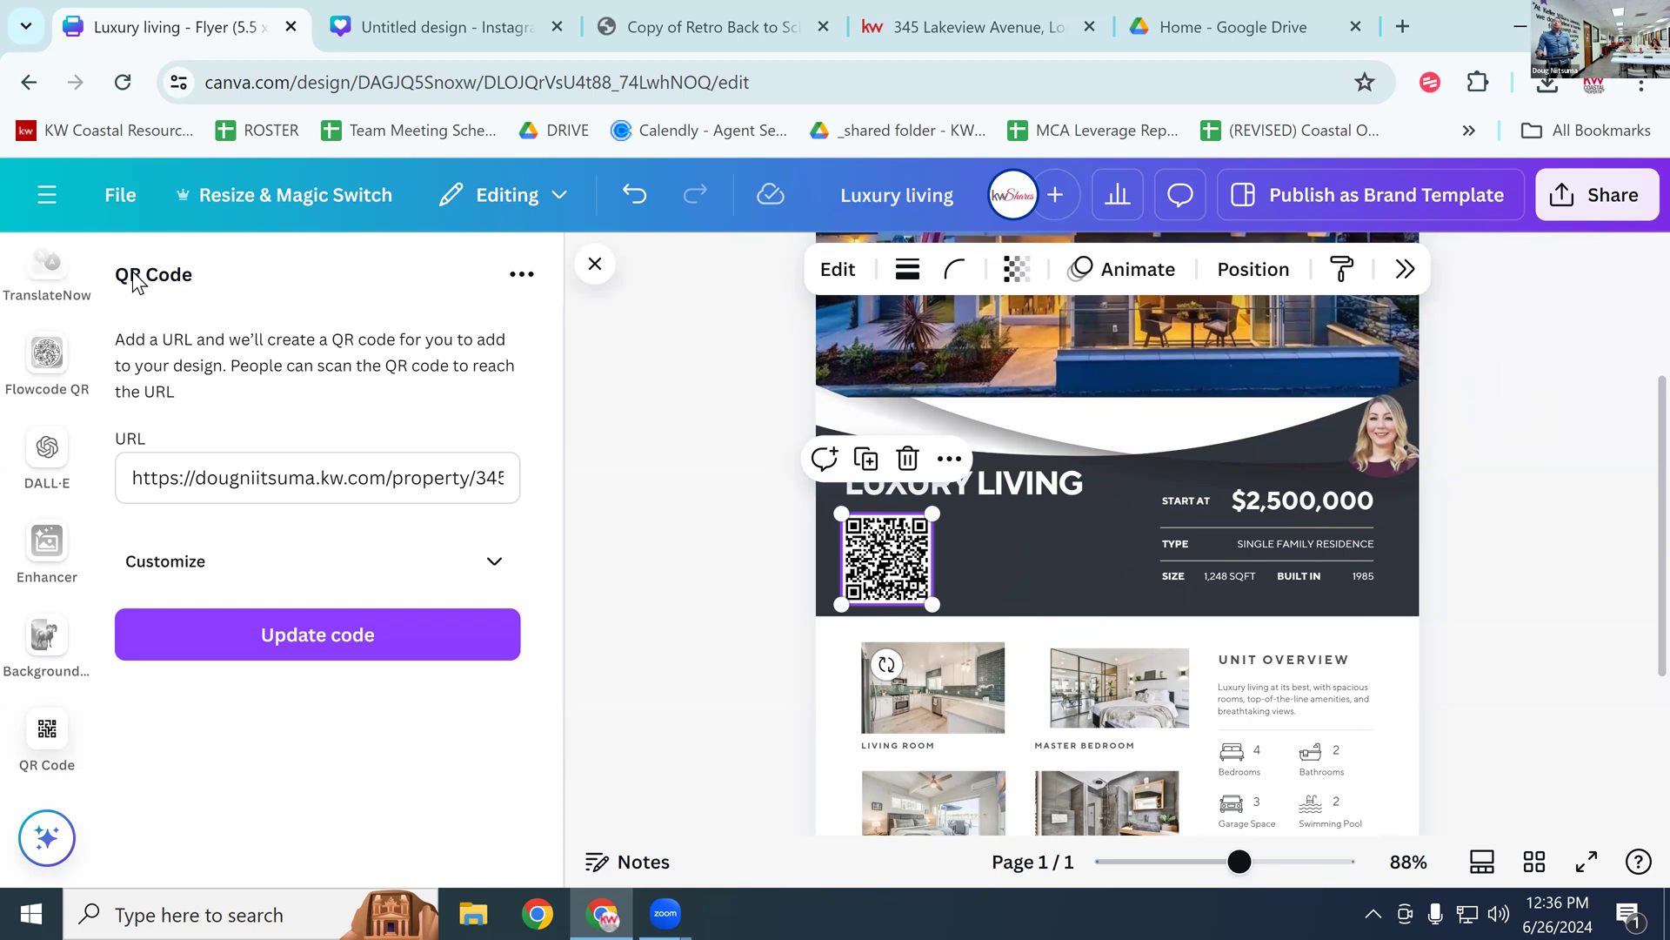
# Step: Duplicate the LUXURY LIVING title, set the copy to Open Sauce, and retype it as CHECK OUT LISTING HERE
pyautogui.click(595, 265)
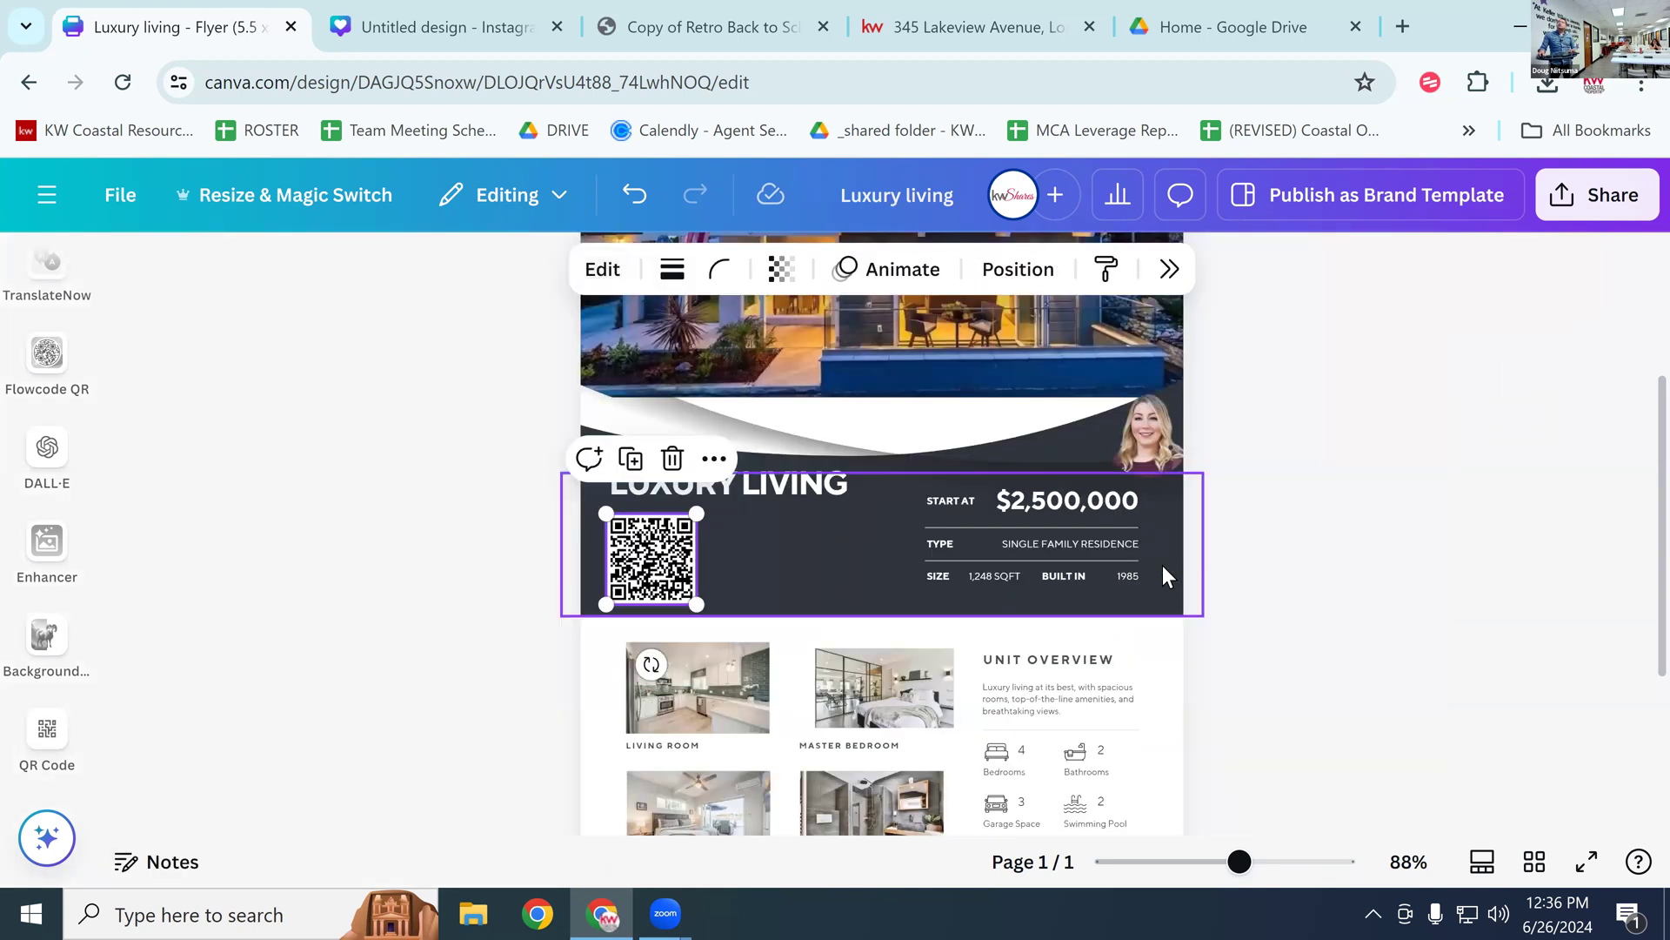
pyautogui.click(766, 482)
pyautogui.click(719, 410)
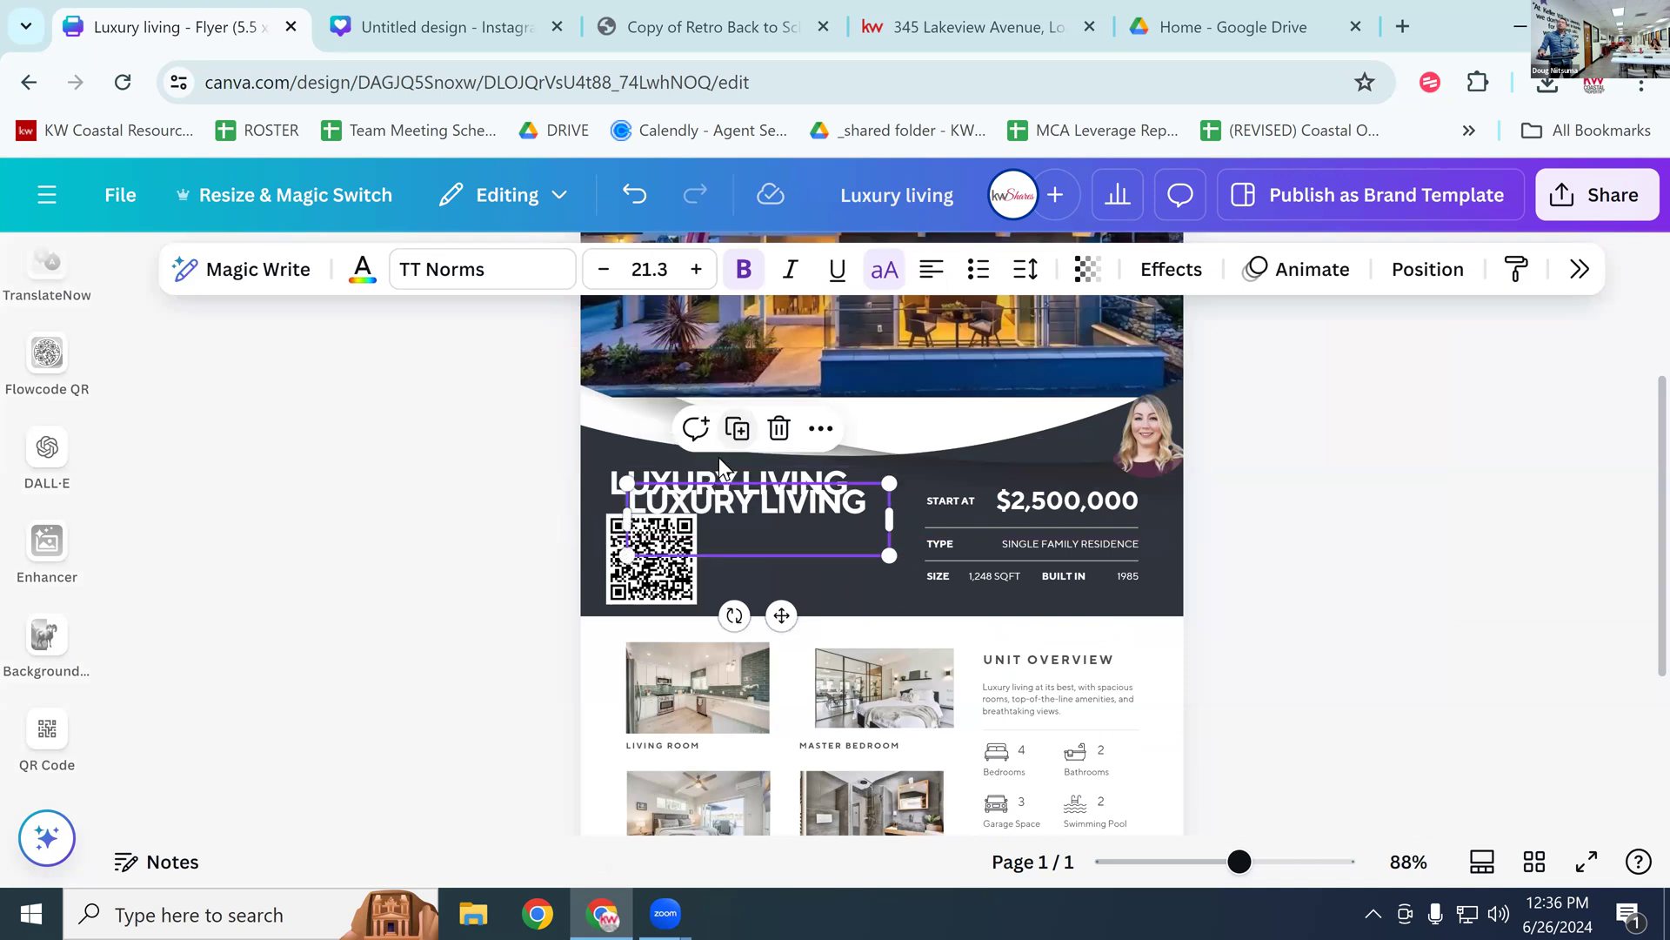
pyautogui.moveTo(857, 557); pyautogui.dragTo(931, 598)
pyautogui.doubleClick(879, 552)
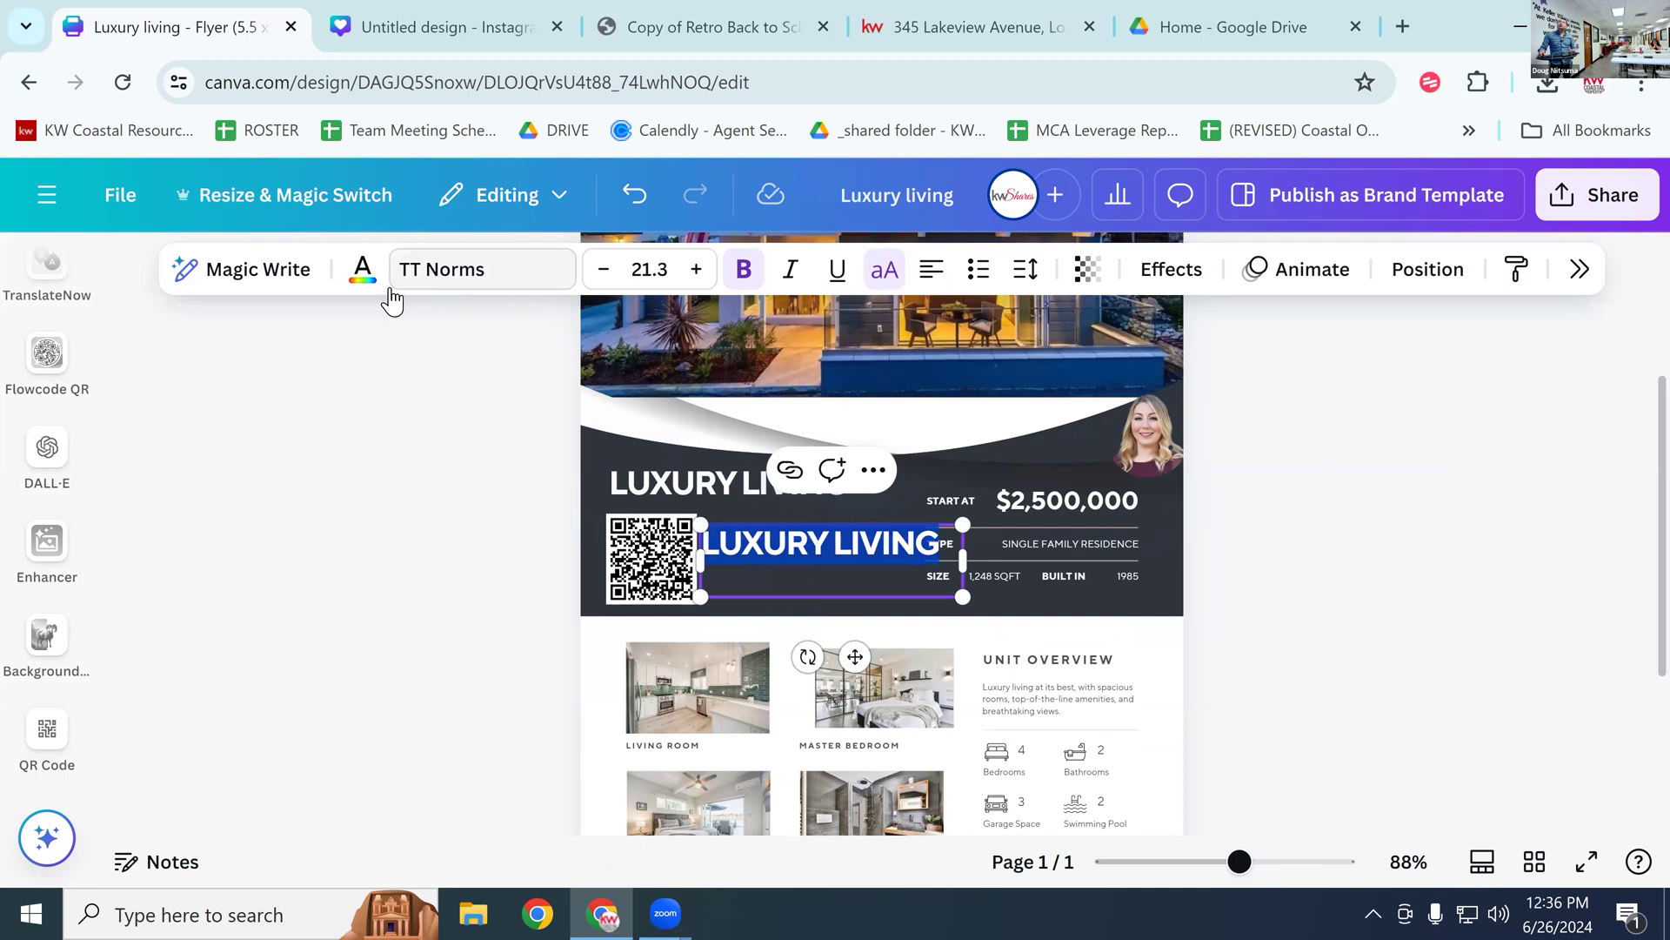
pyautogui.click(496, 280)
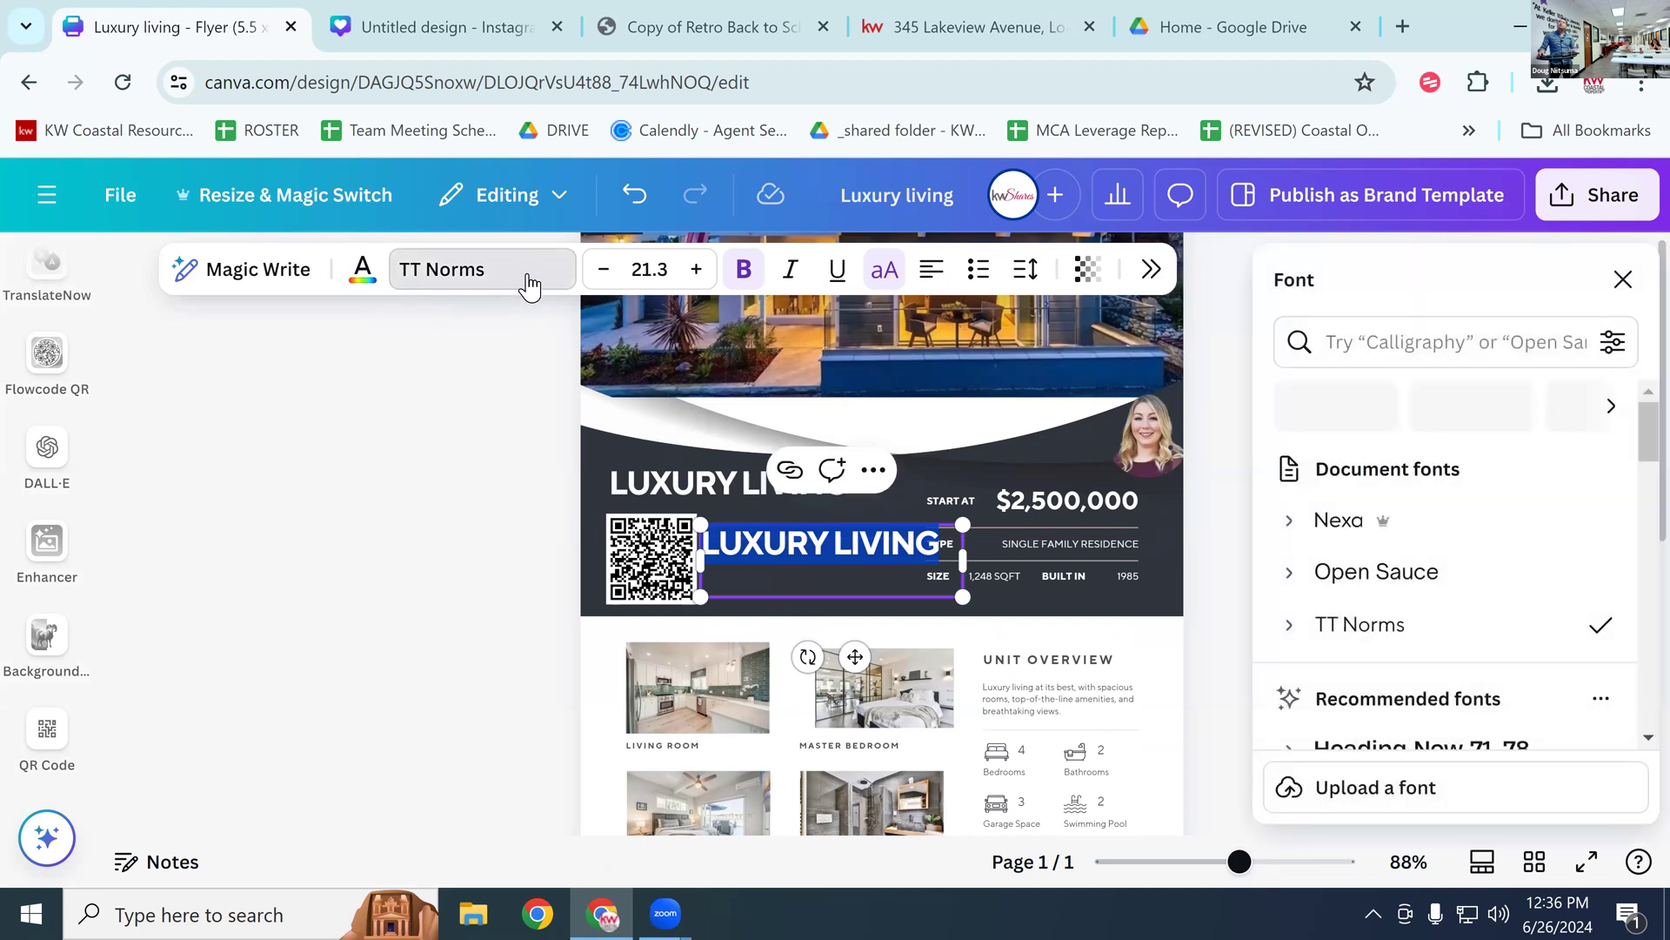
pyautogui.click(1340, 522)
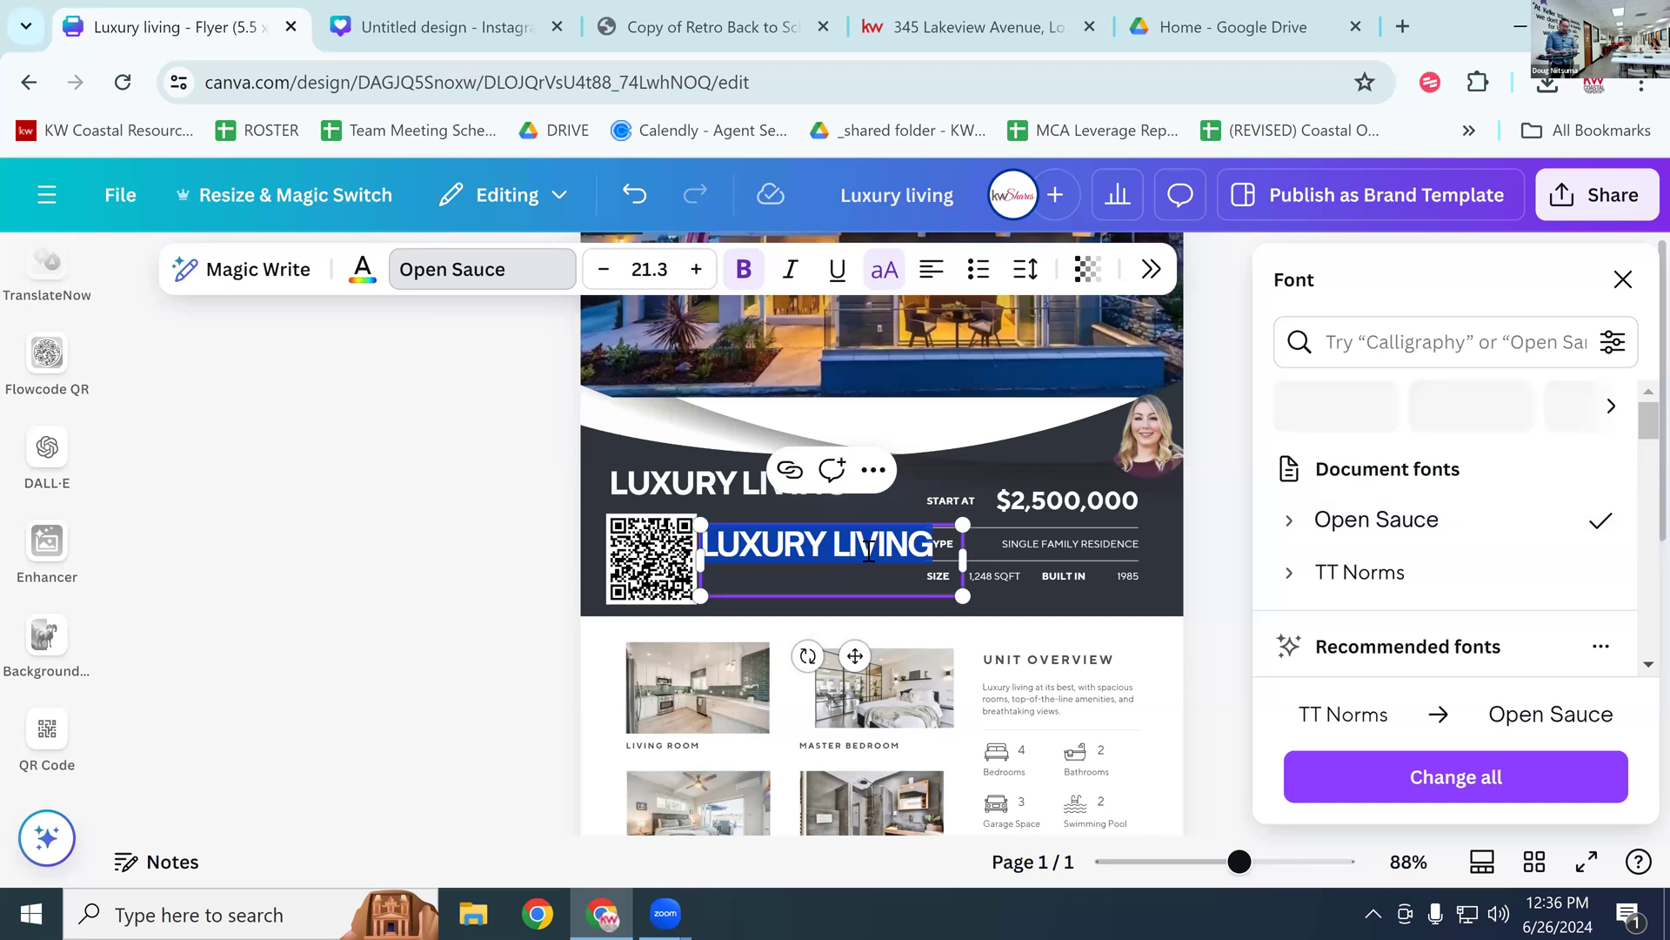
pyautogui.write('CH')
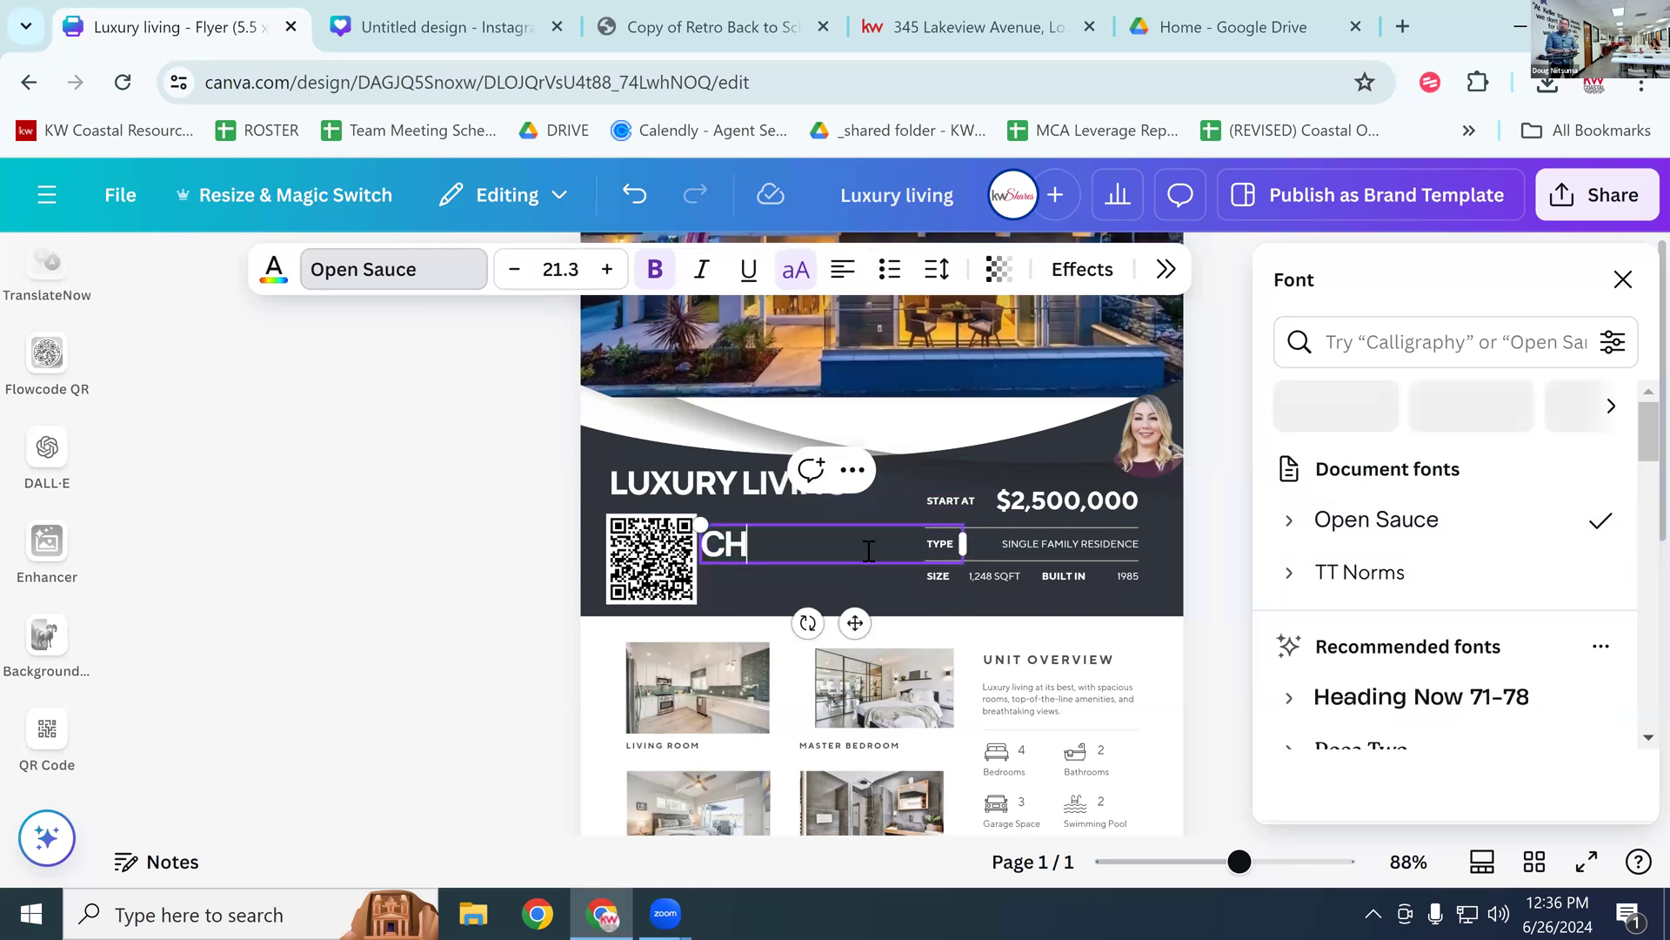
pyautogui.write('ECK OUT')
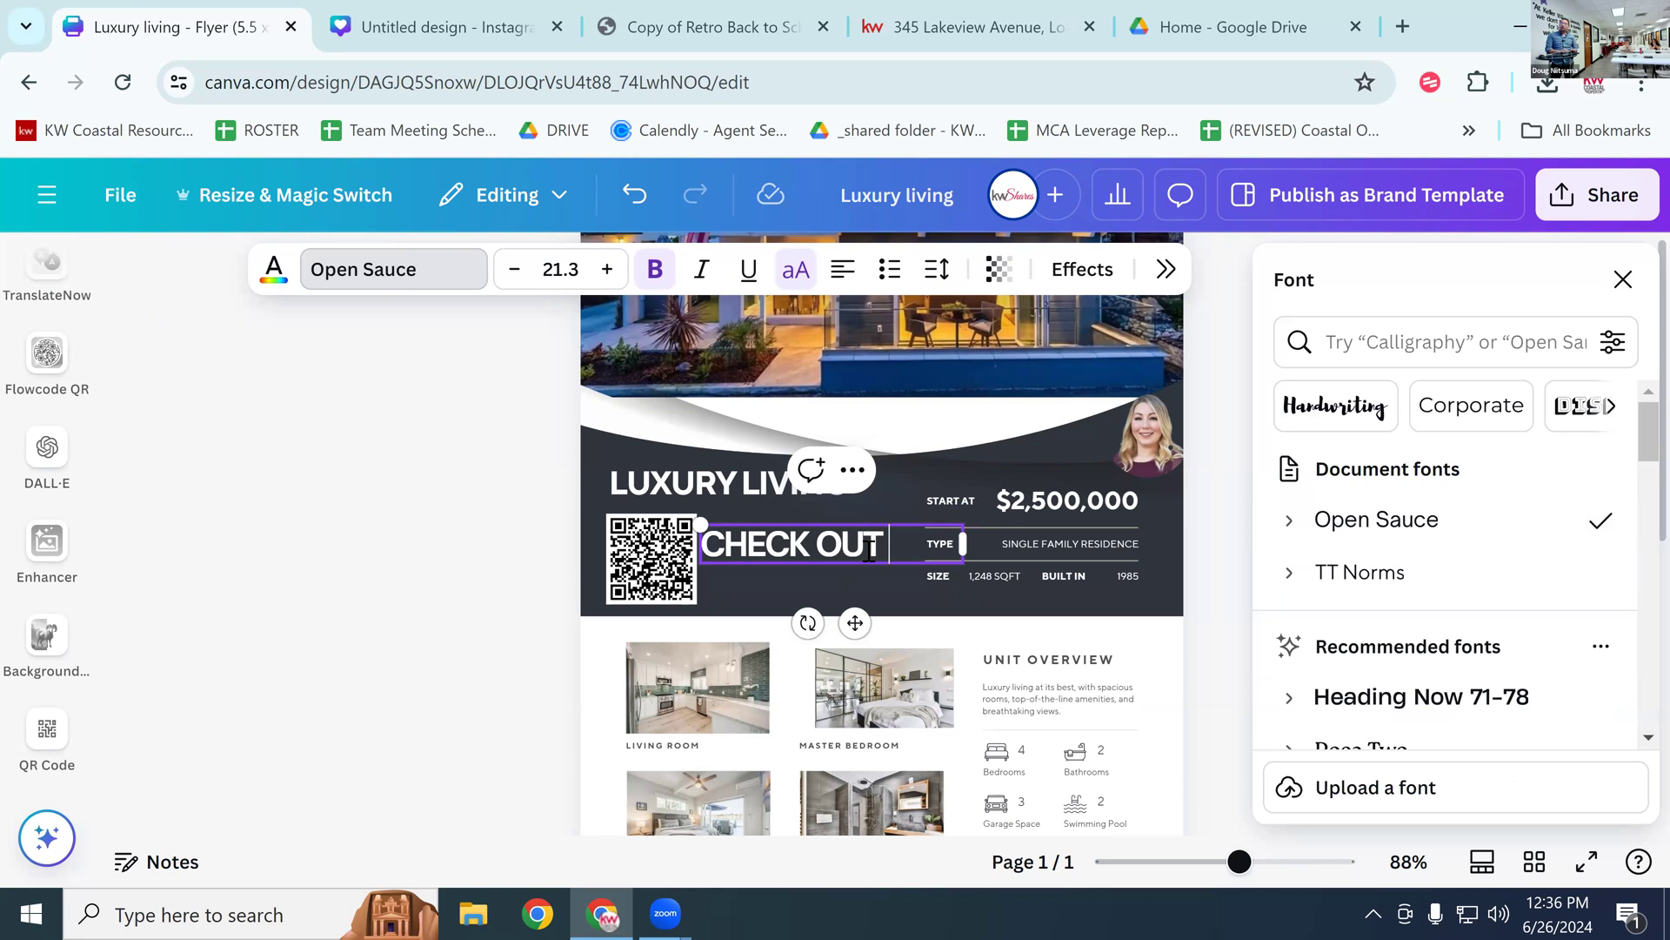
pyautogui.write(' LISTING HERE')
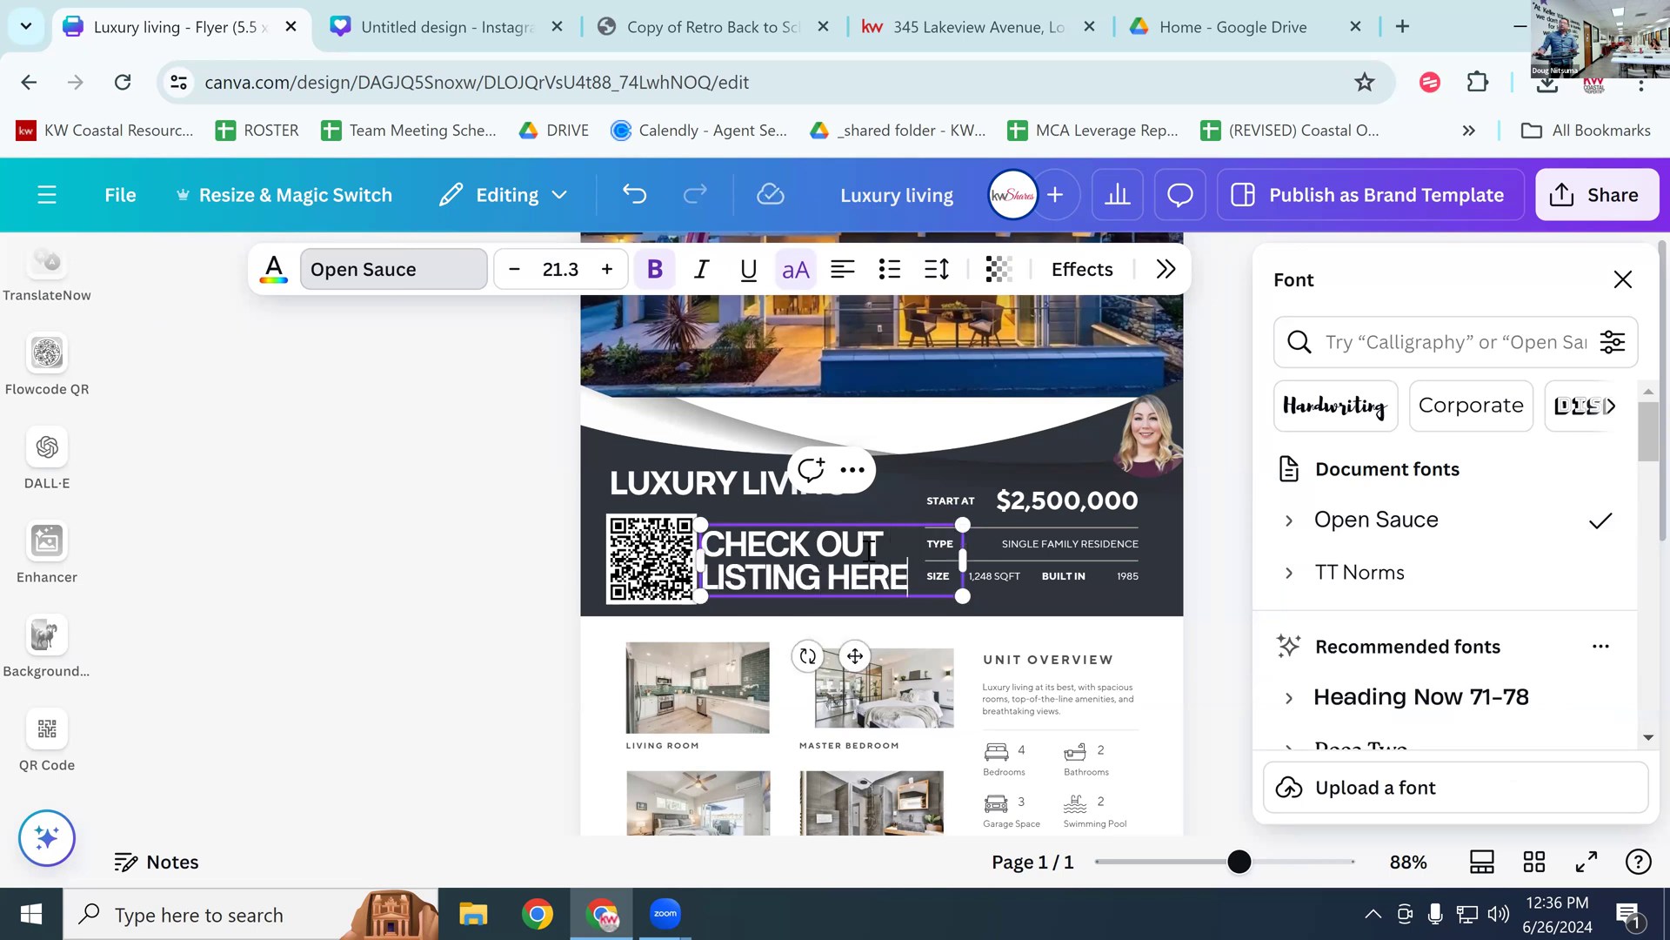
# Step: Reduce the caption's font size to 10.3 and position it beside the QR code
pyautogui.moveTo(915, 557); pyautogui.dragTo(617, 261)
pyautogui.click(604, 270)
pyautogui.click(604, 270)
pyautogui.click(604, 270)
pyautogui.click(603, 270)
pyautogui.click(604, 270)
pyautogui.click(604, 269)
pyautogui.click(604, 270)
pyautogui.click(603, 270)
pyautogui.click(604, 270)
pyautogui.click(604, 270)
pyautogui.click(604, 269)
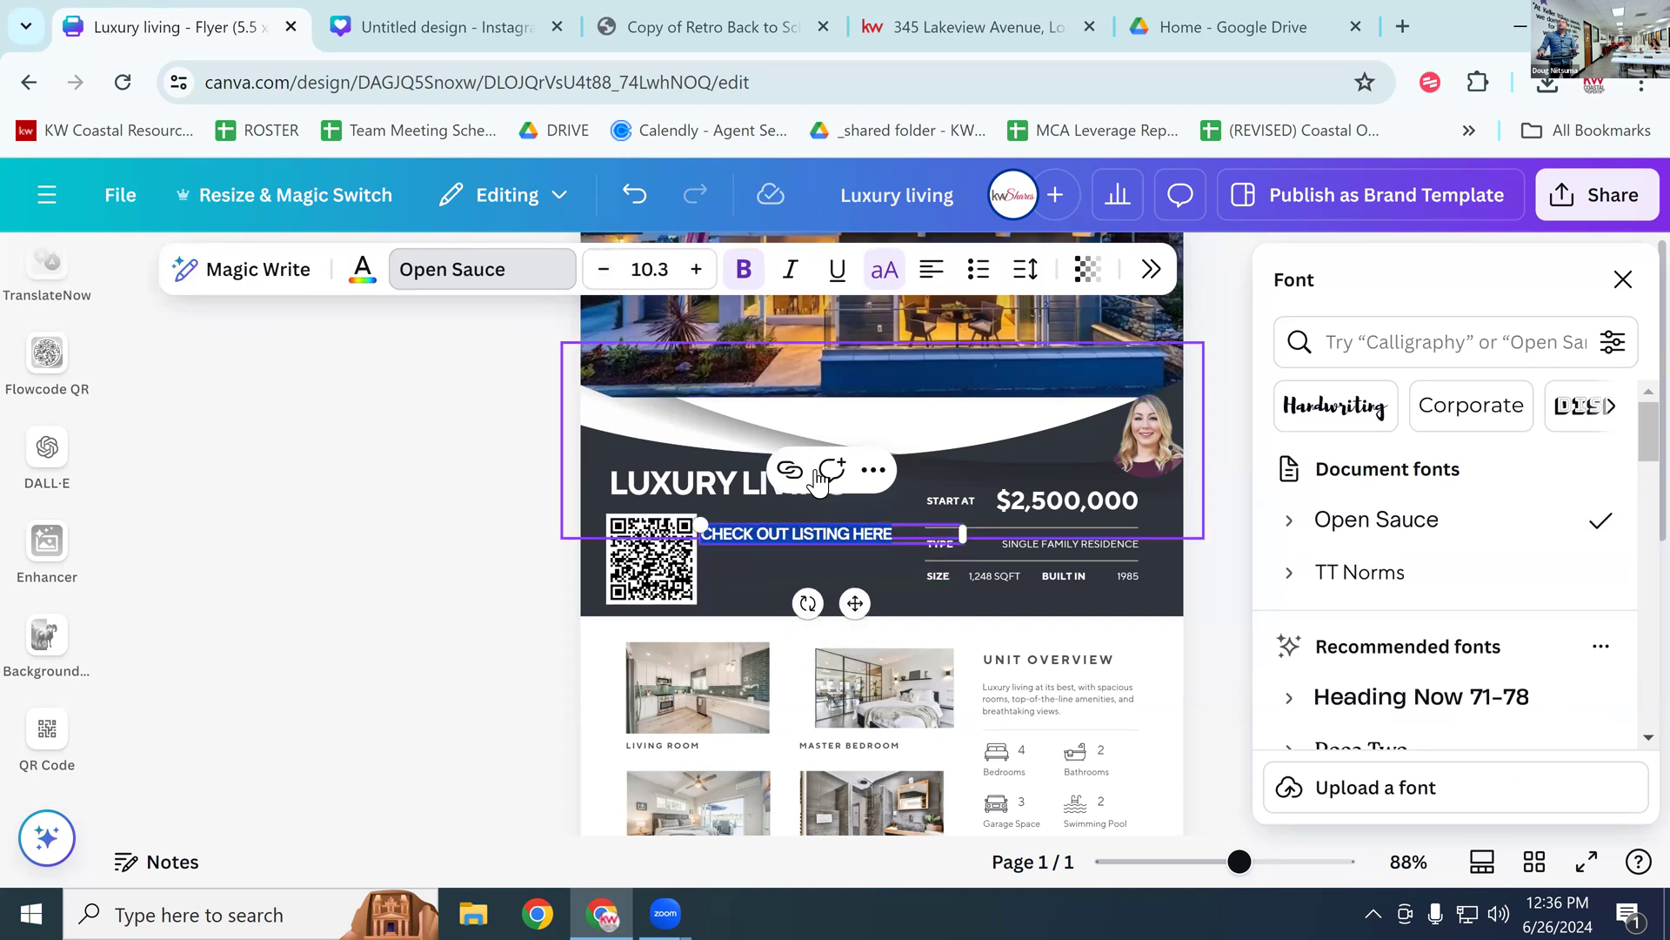
pyautogui.click(791, 534)
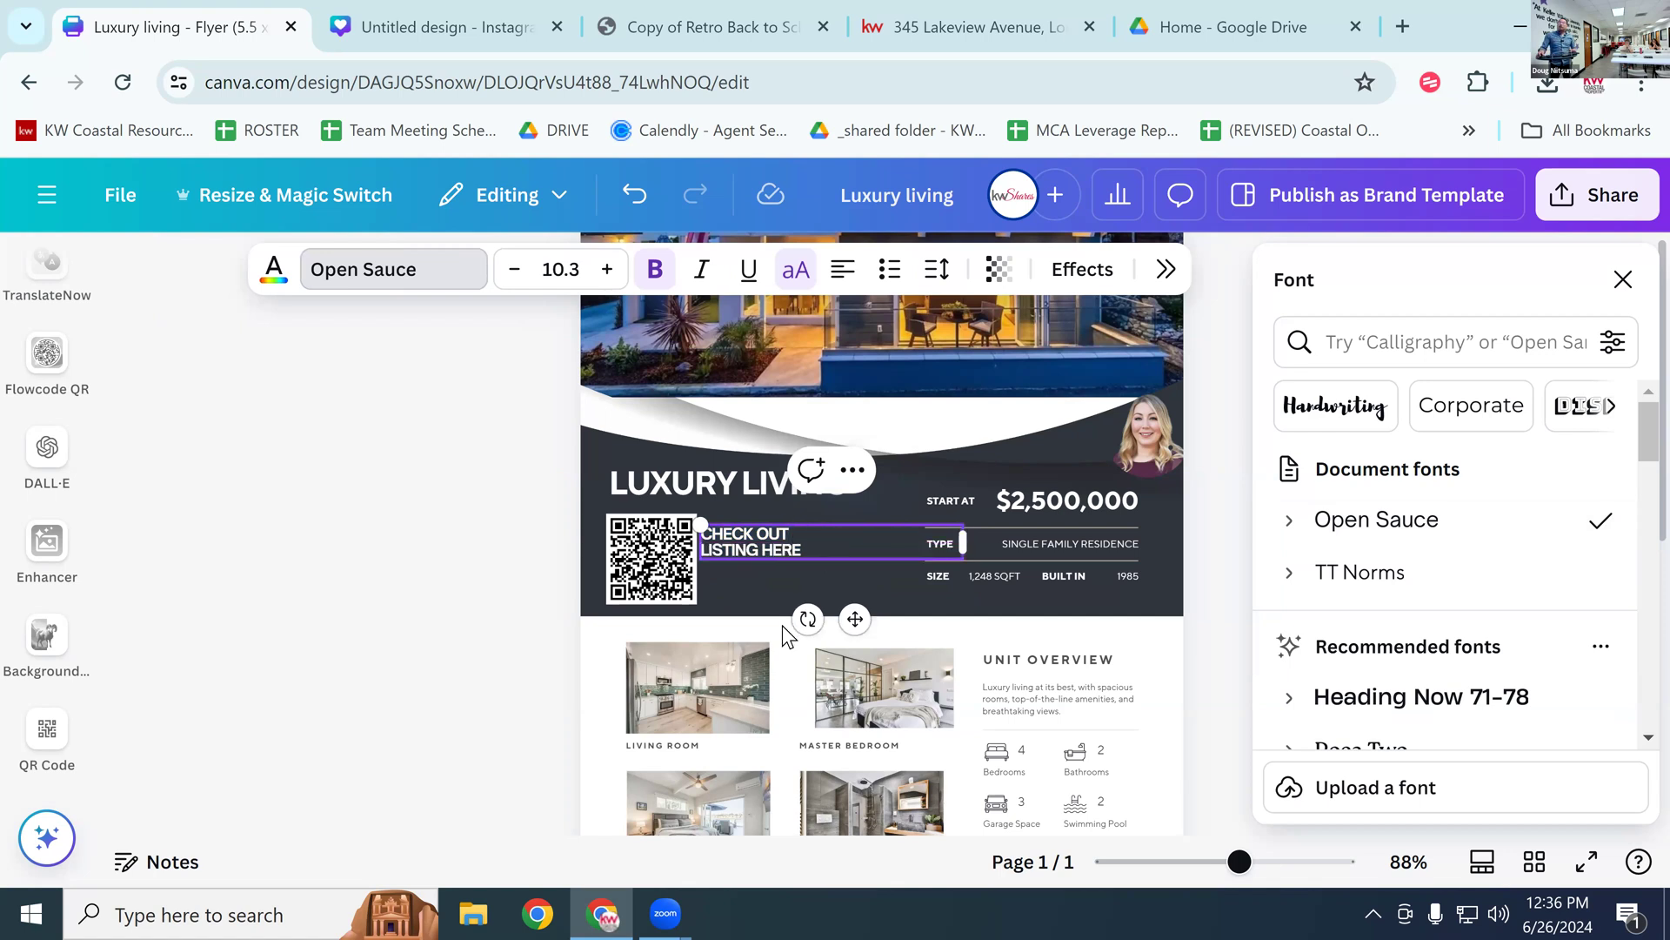
pyautogui.click(783, 591)
pyautogui.moveTo(831, 545)
pyautogui.mouseDown()
pyautogui.moveTo(843, 578)
pyautogui.moveTo(852, 567)
pyautogui.mouseUp()
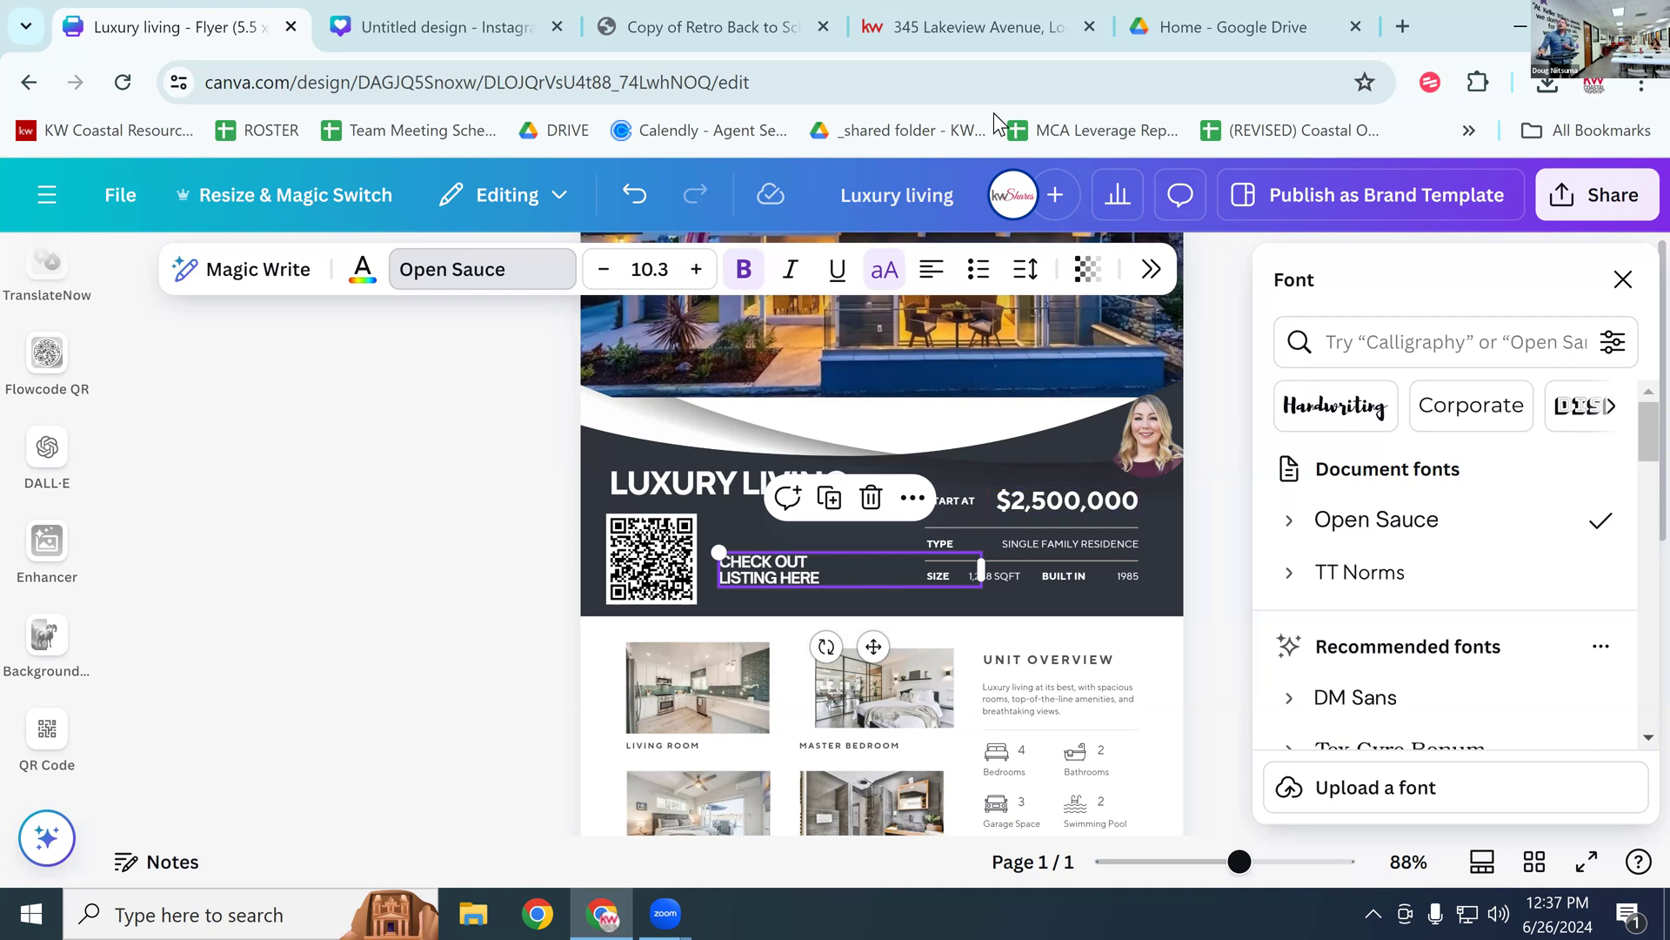
pyautogui.click(1023, 34)
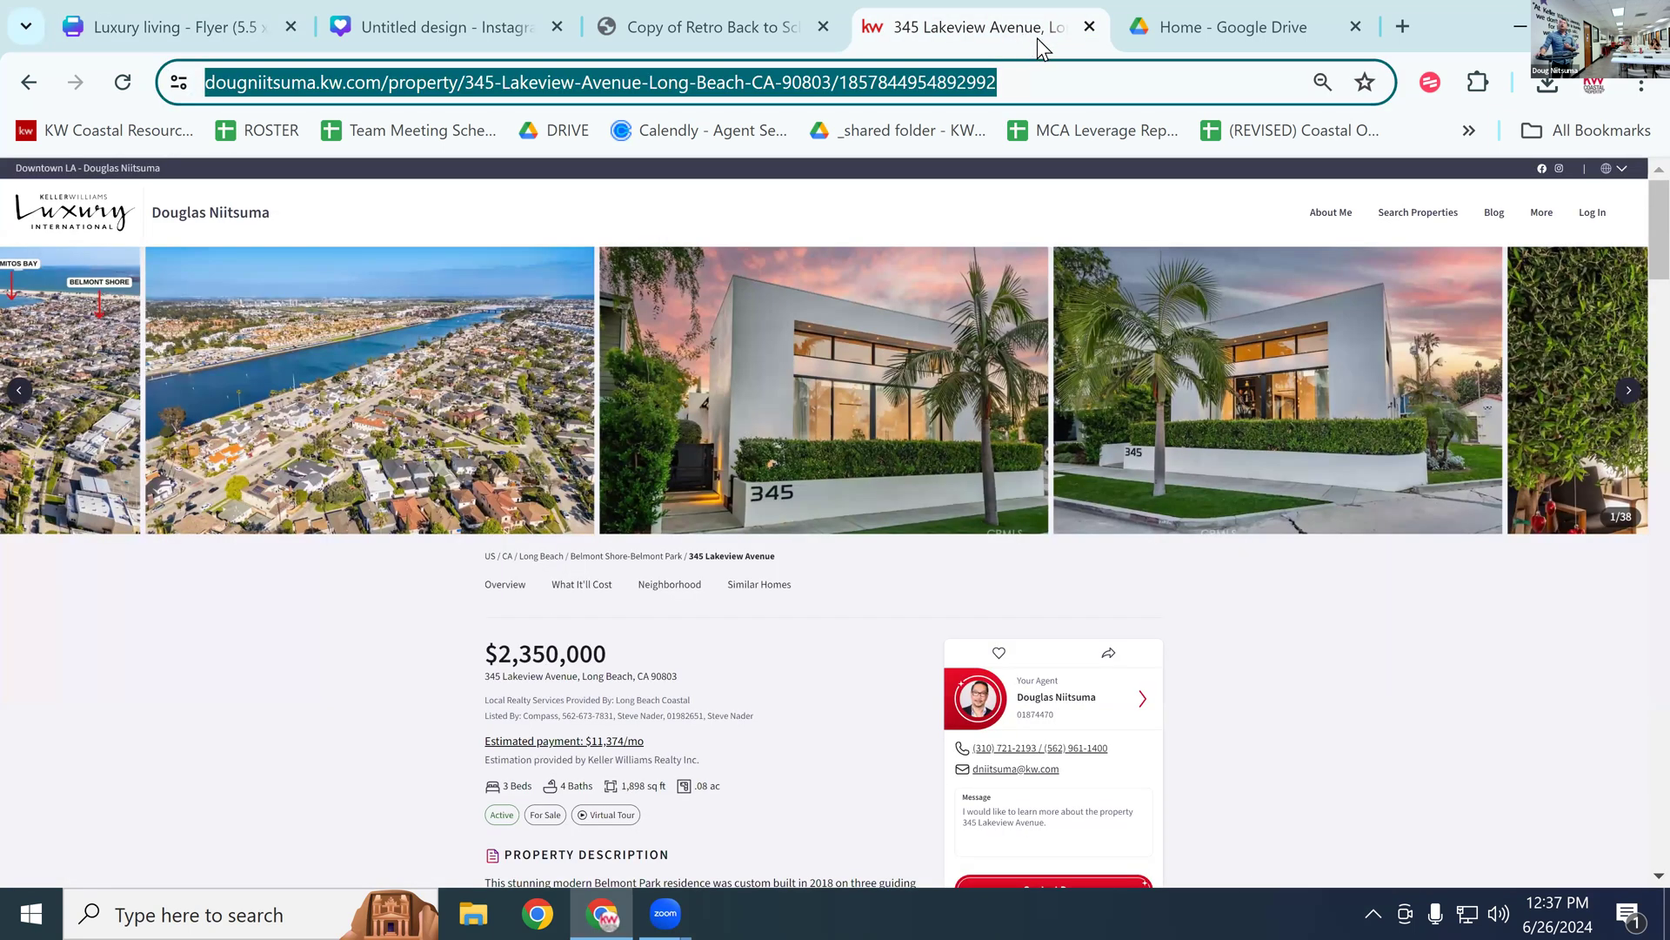
pyautogui.click(258, 623)
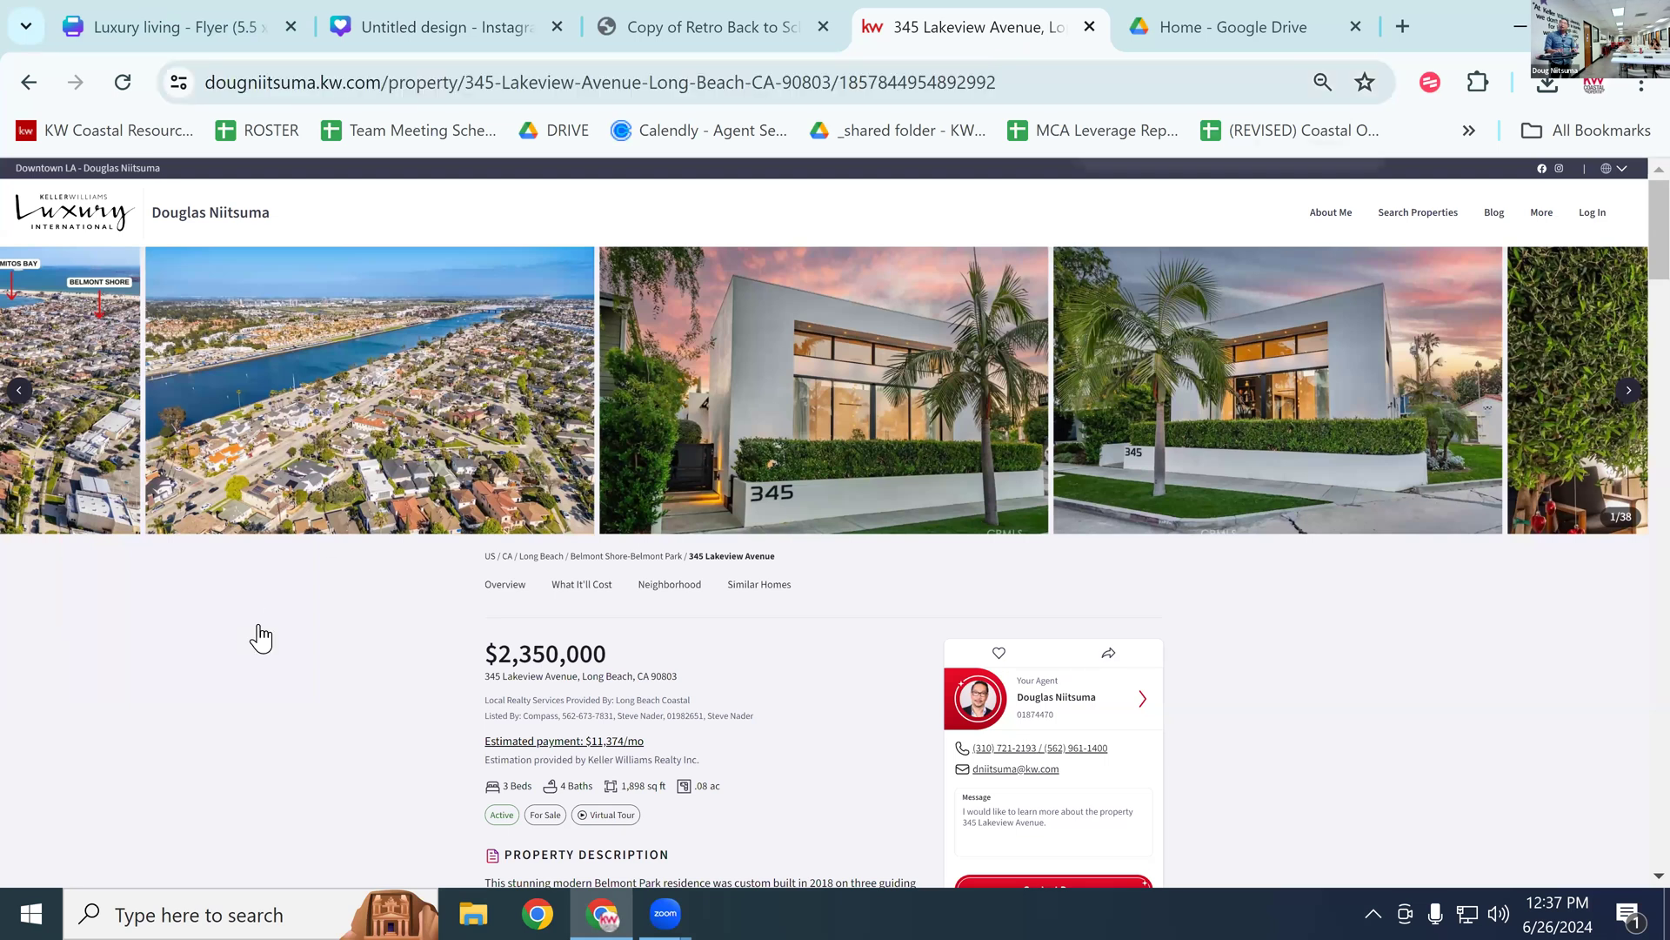
pyautogui.hotkey('ctrl', '+')
pyautogui.hotkey('ctrl', '+')
pyautogui.hotkey('ctrl', '+')
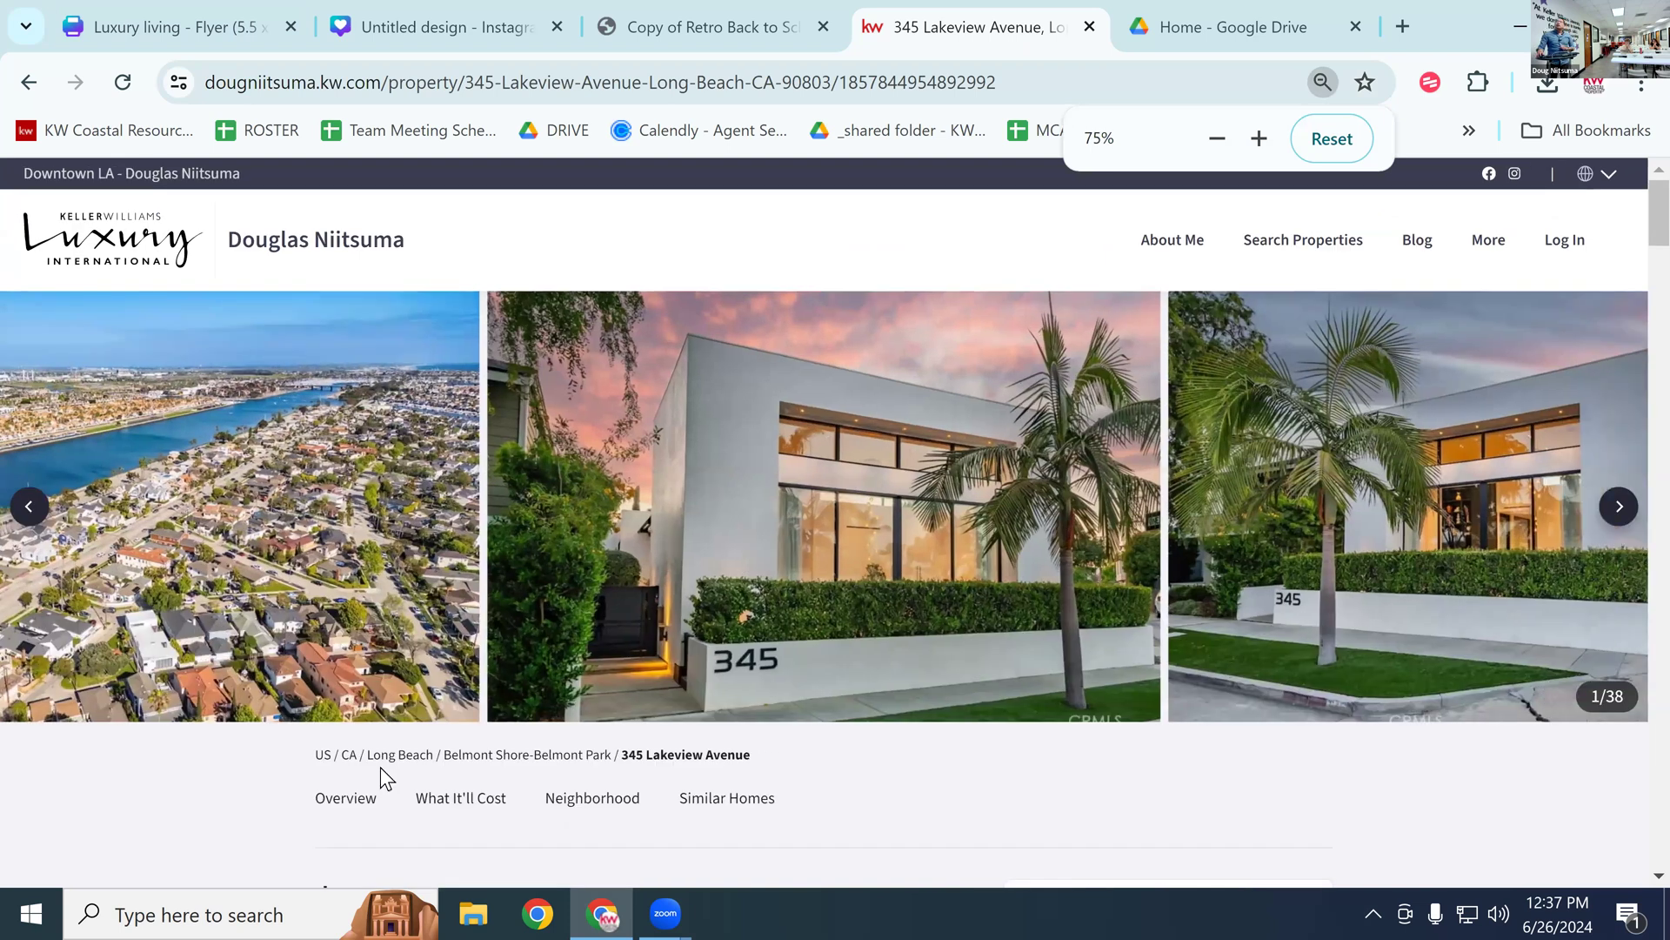
# Step: Scroll to the Estimated Monthly Payment section showing $11,374 for the $2,350,000 price
pyautogui.scroll(-3, 418, 761)
pyautogui.scroll(-1, 348, 734)
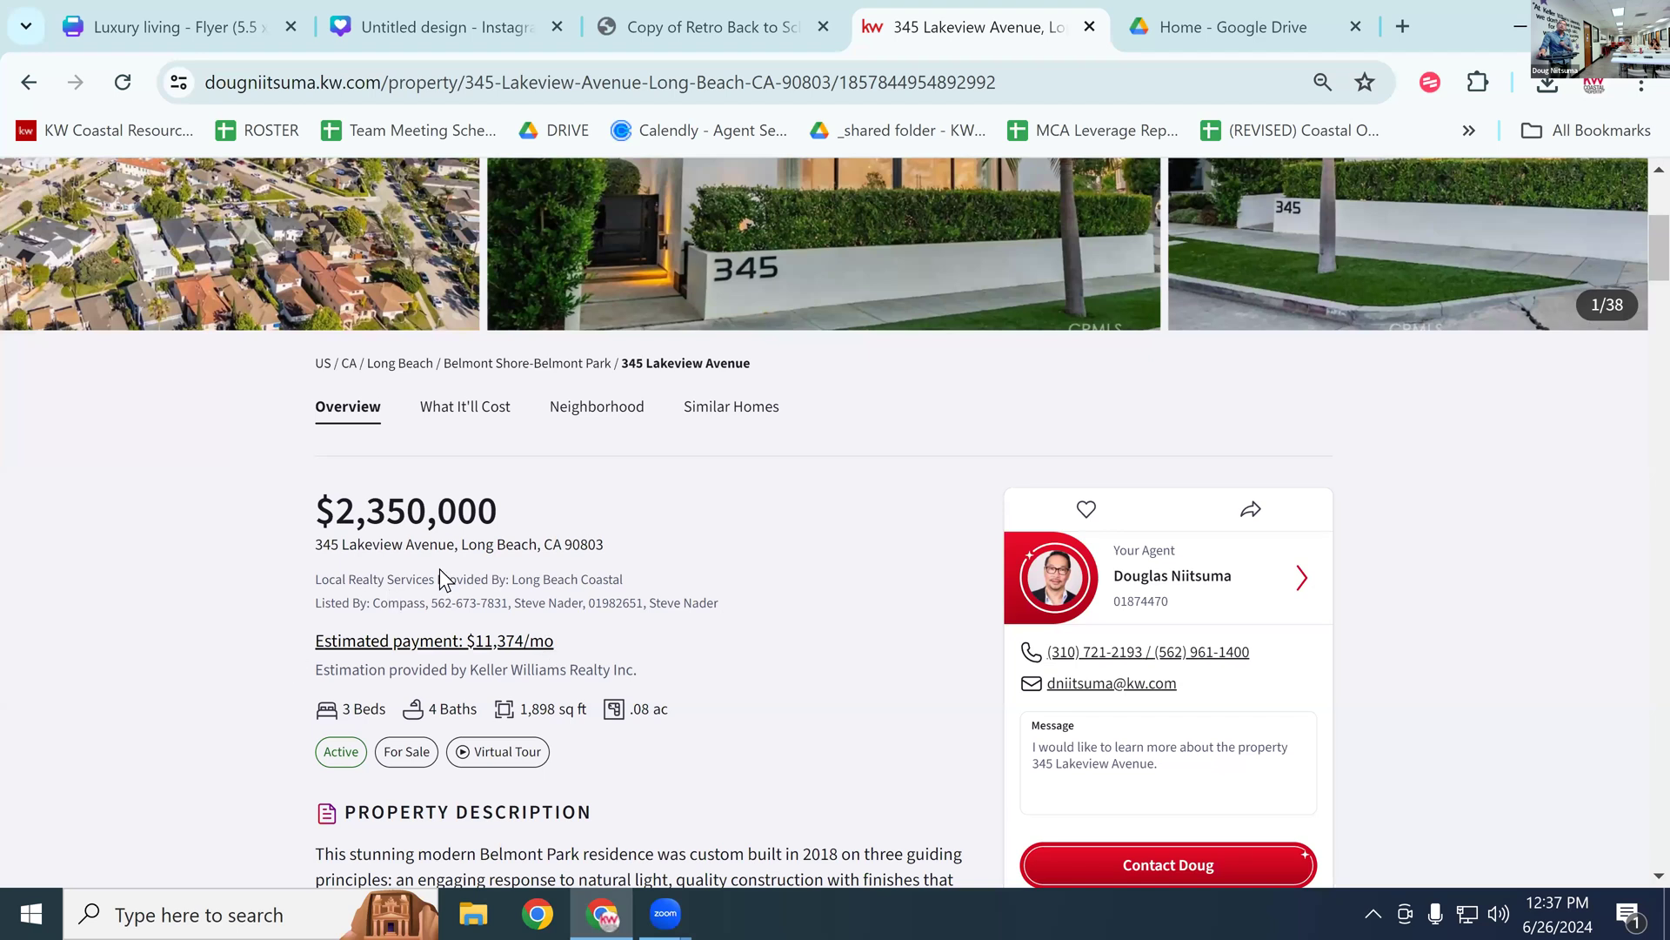
pyautogui.scroll(-1, 218, 626)
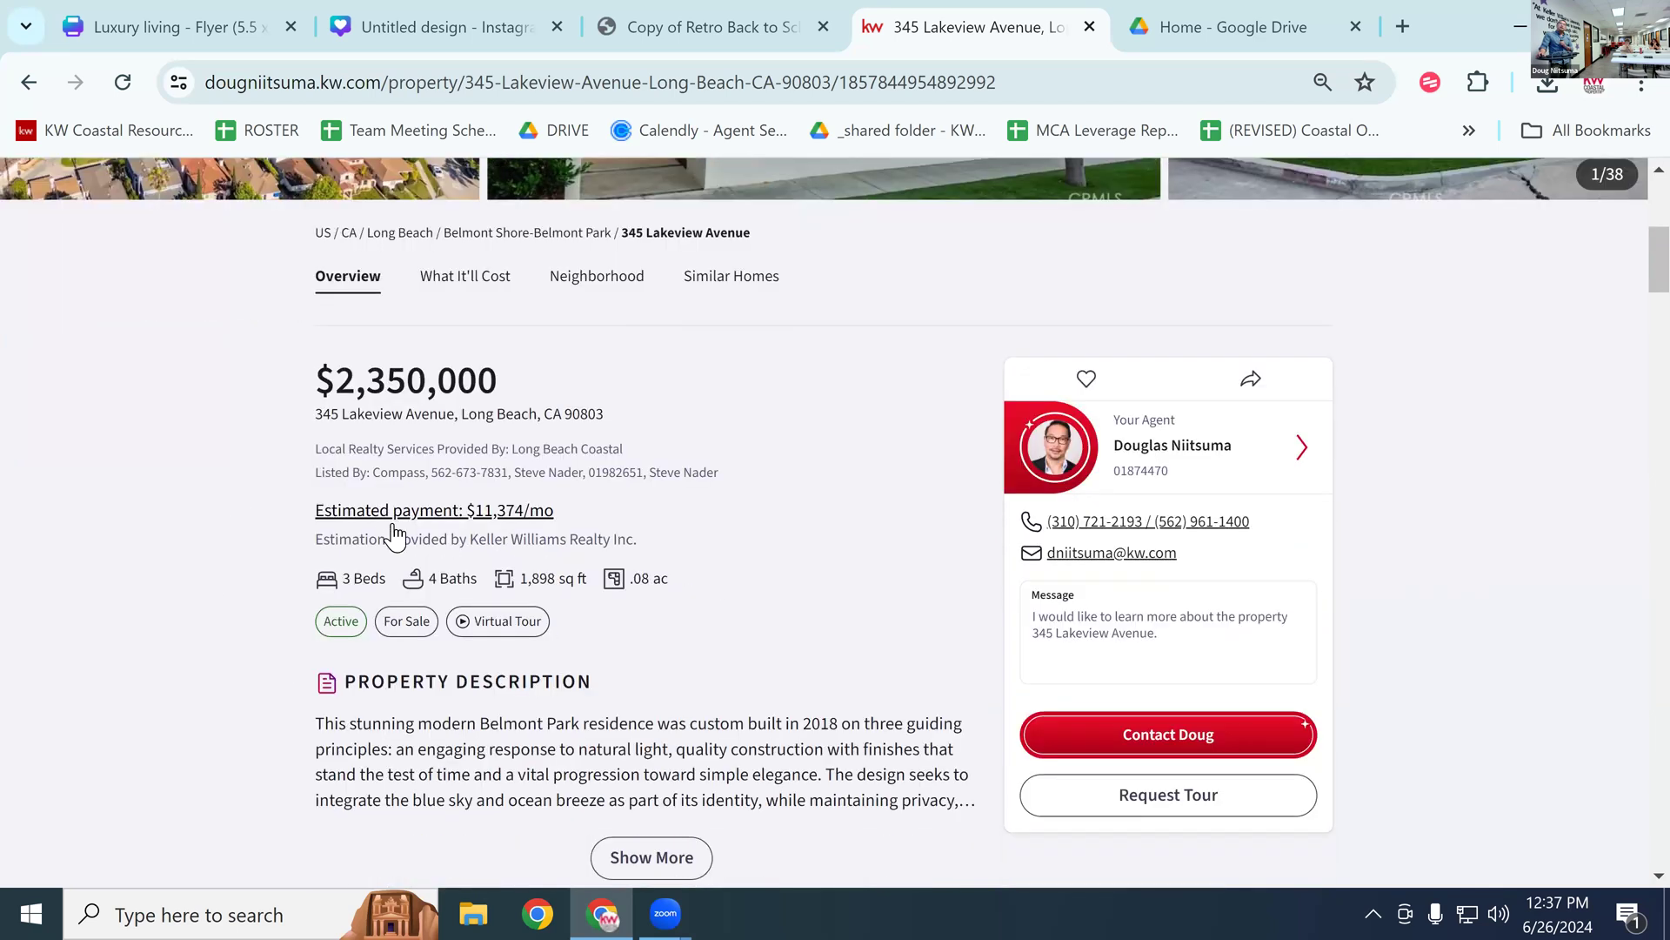
pyautogui.scroll(-1, 393, 534)
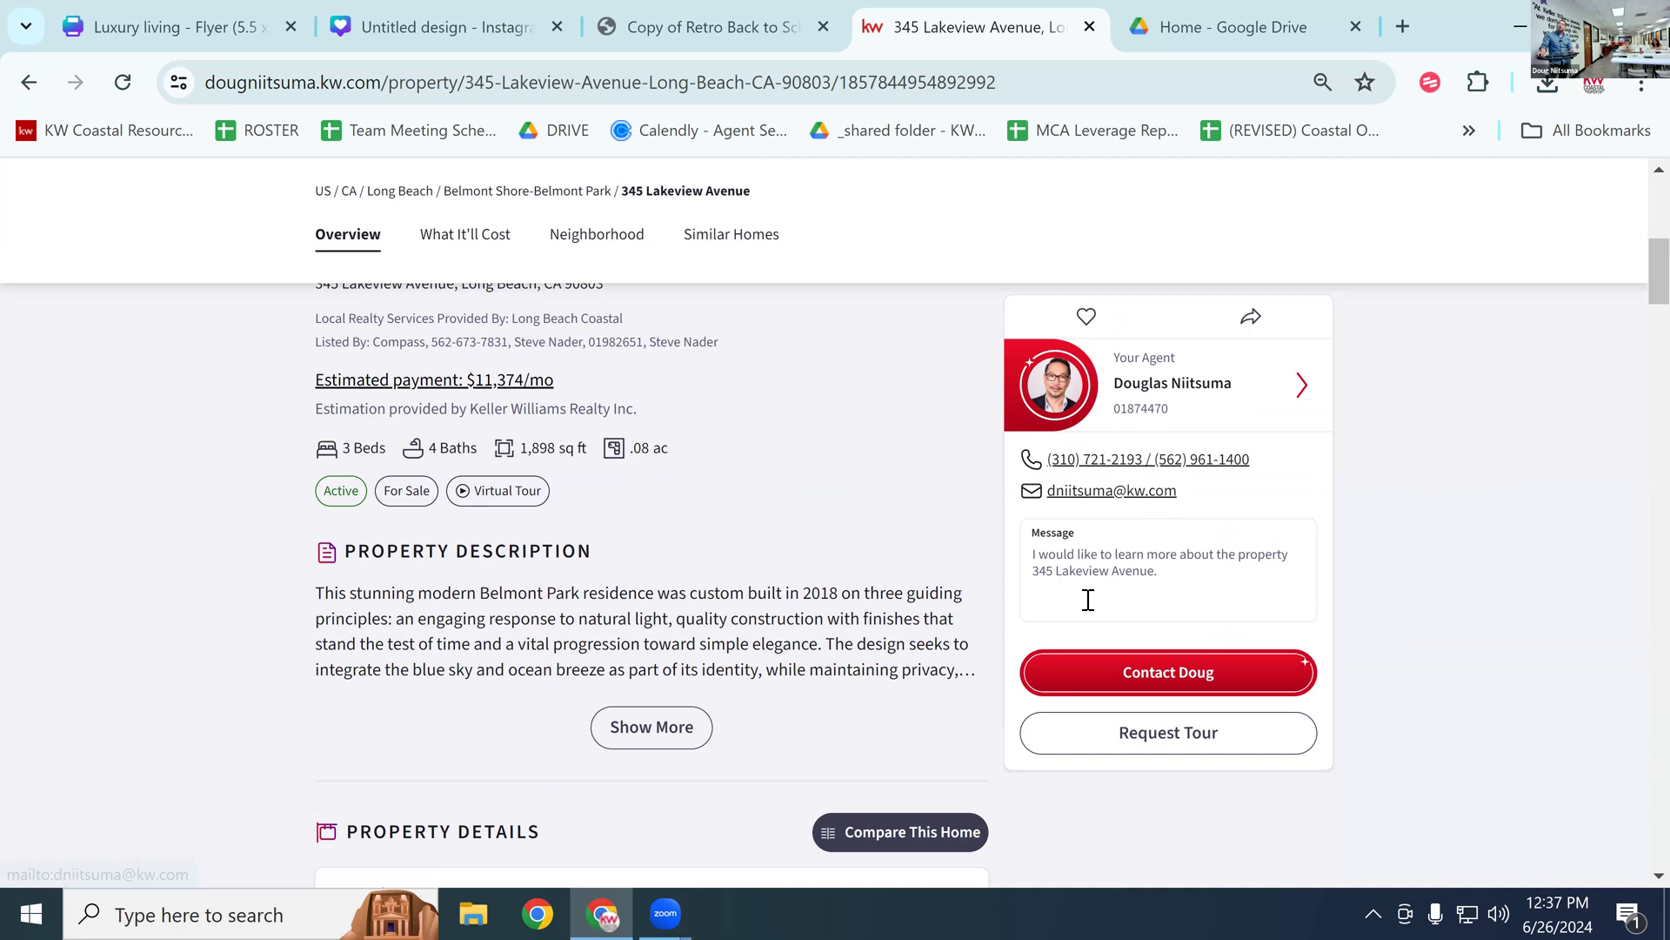
pyautogui.scroll(-4, 383, 565)
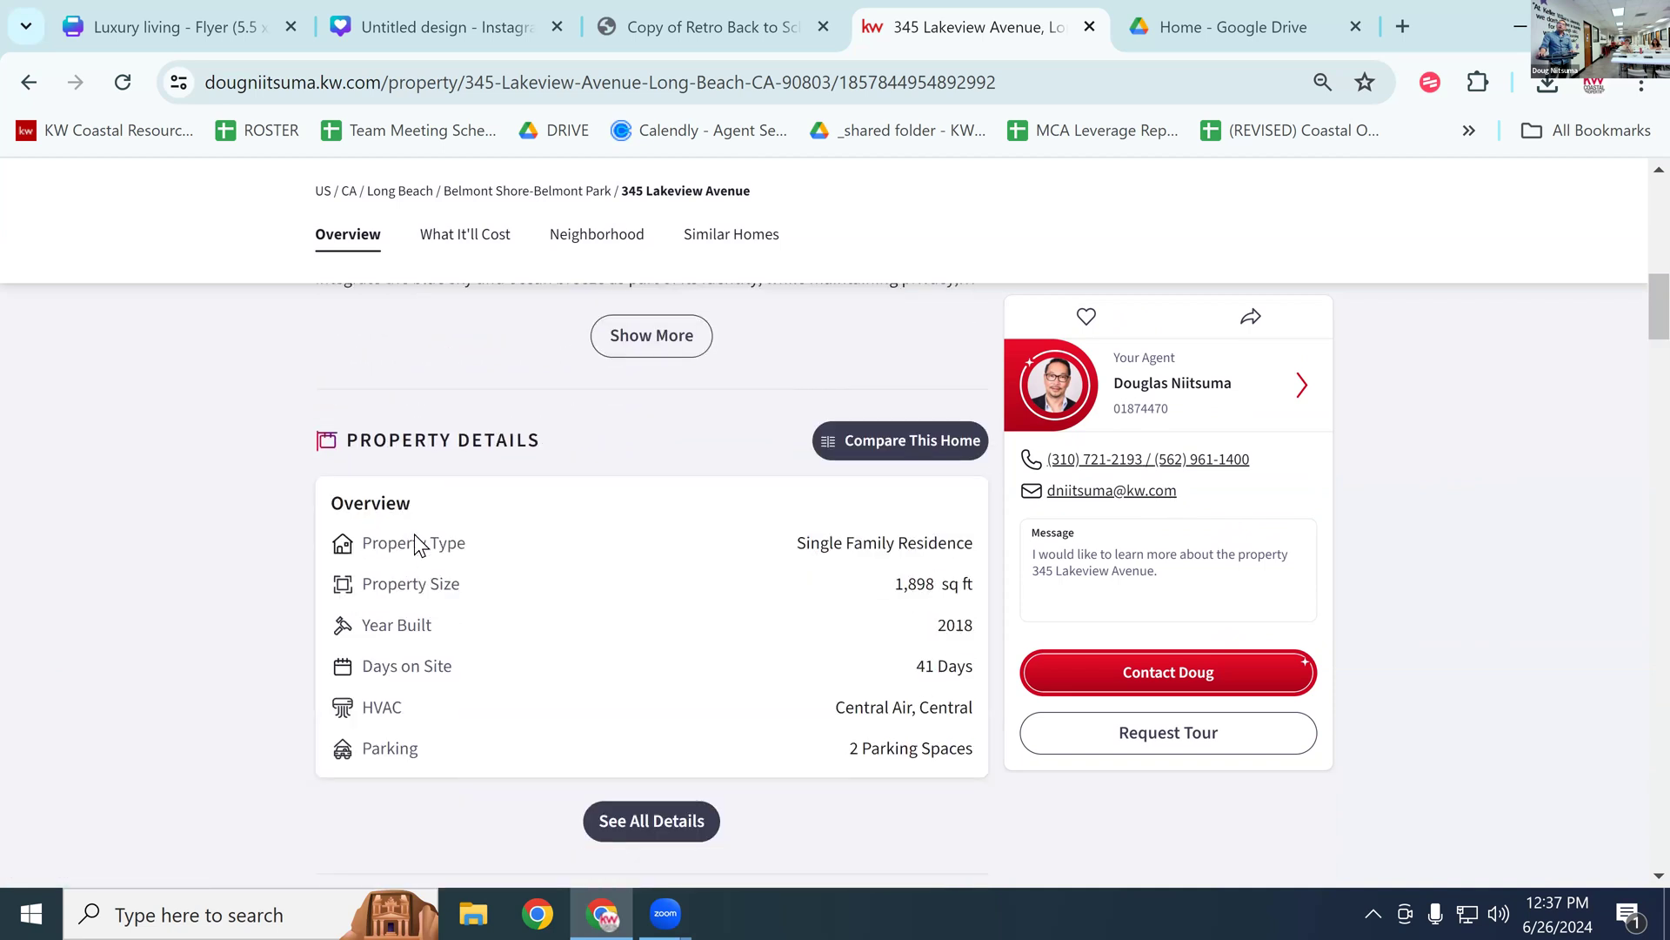
pyautogui.scroll(1, 415, 535)
pyautogui.scroll(-1, 426, 537)
pyautogui.scroll(-1, 601, 549)
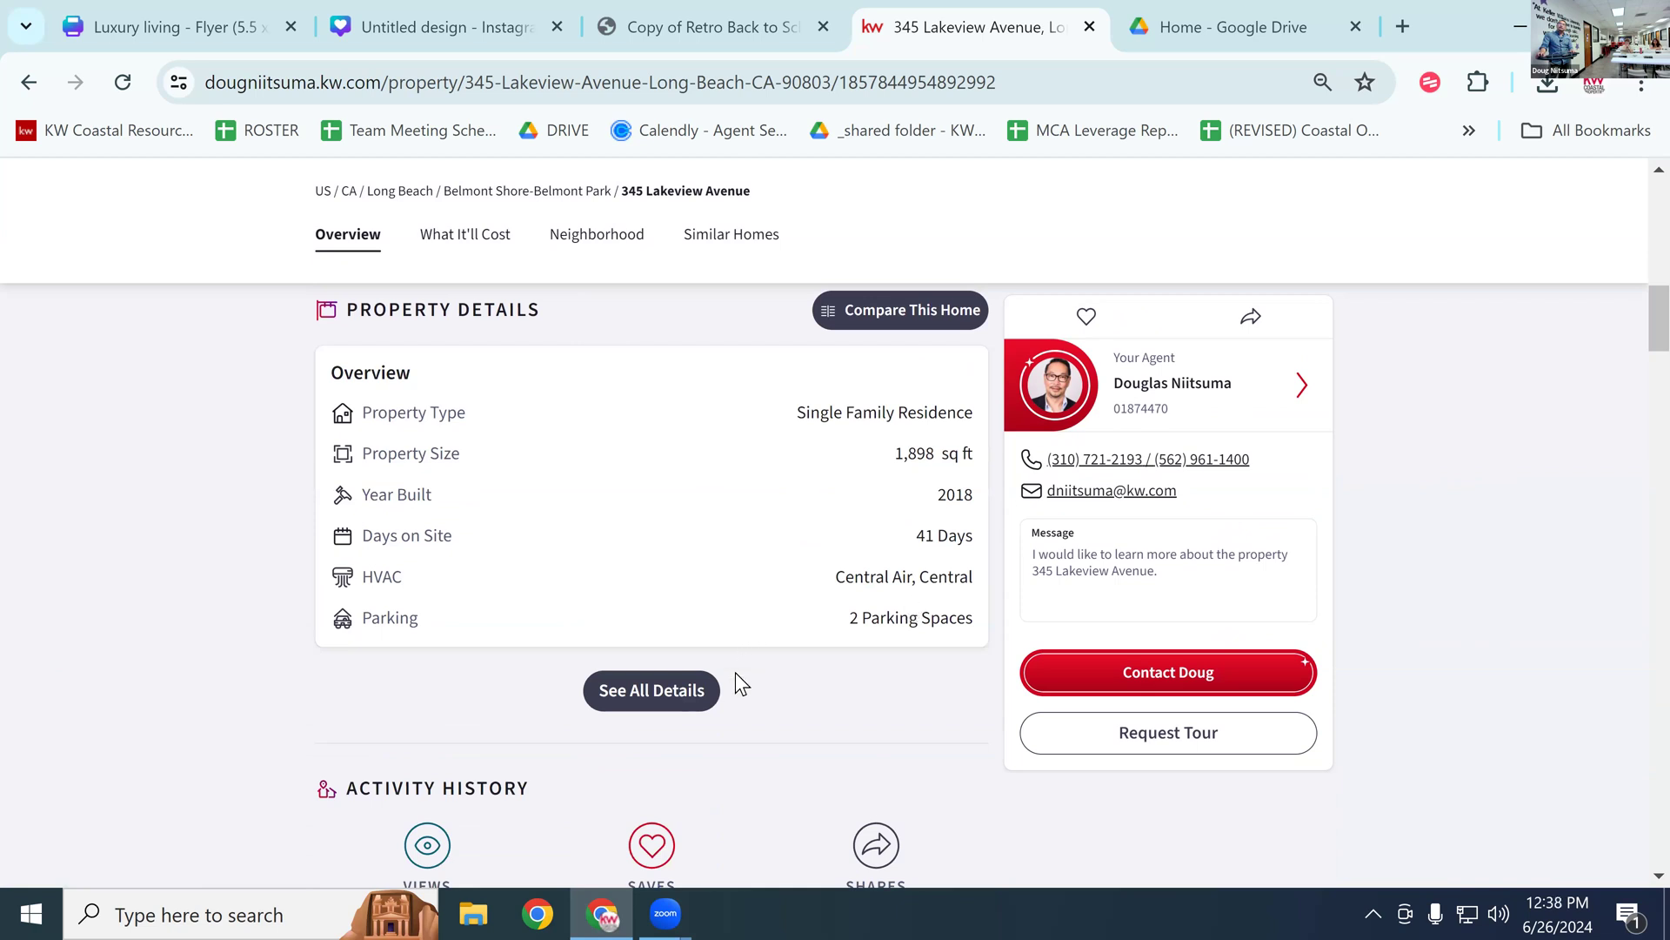
pyautogui.scroll(-2, 696, 699)
pyautogui.scroll(-2, 567, 677)
pyautogui.scroll(2, 569, 677)
pyautogui.scroll(-1, 572, 677)
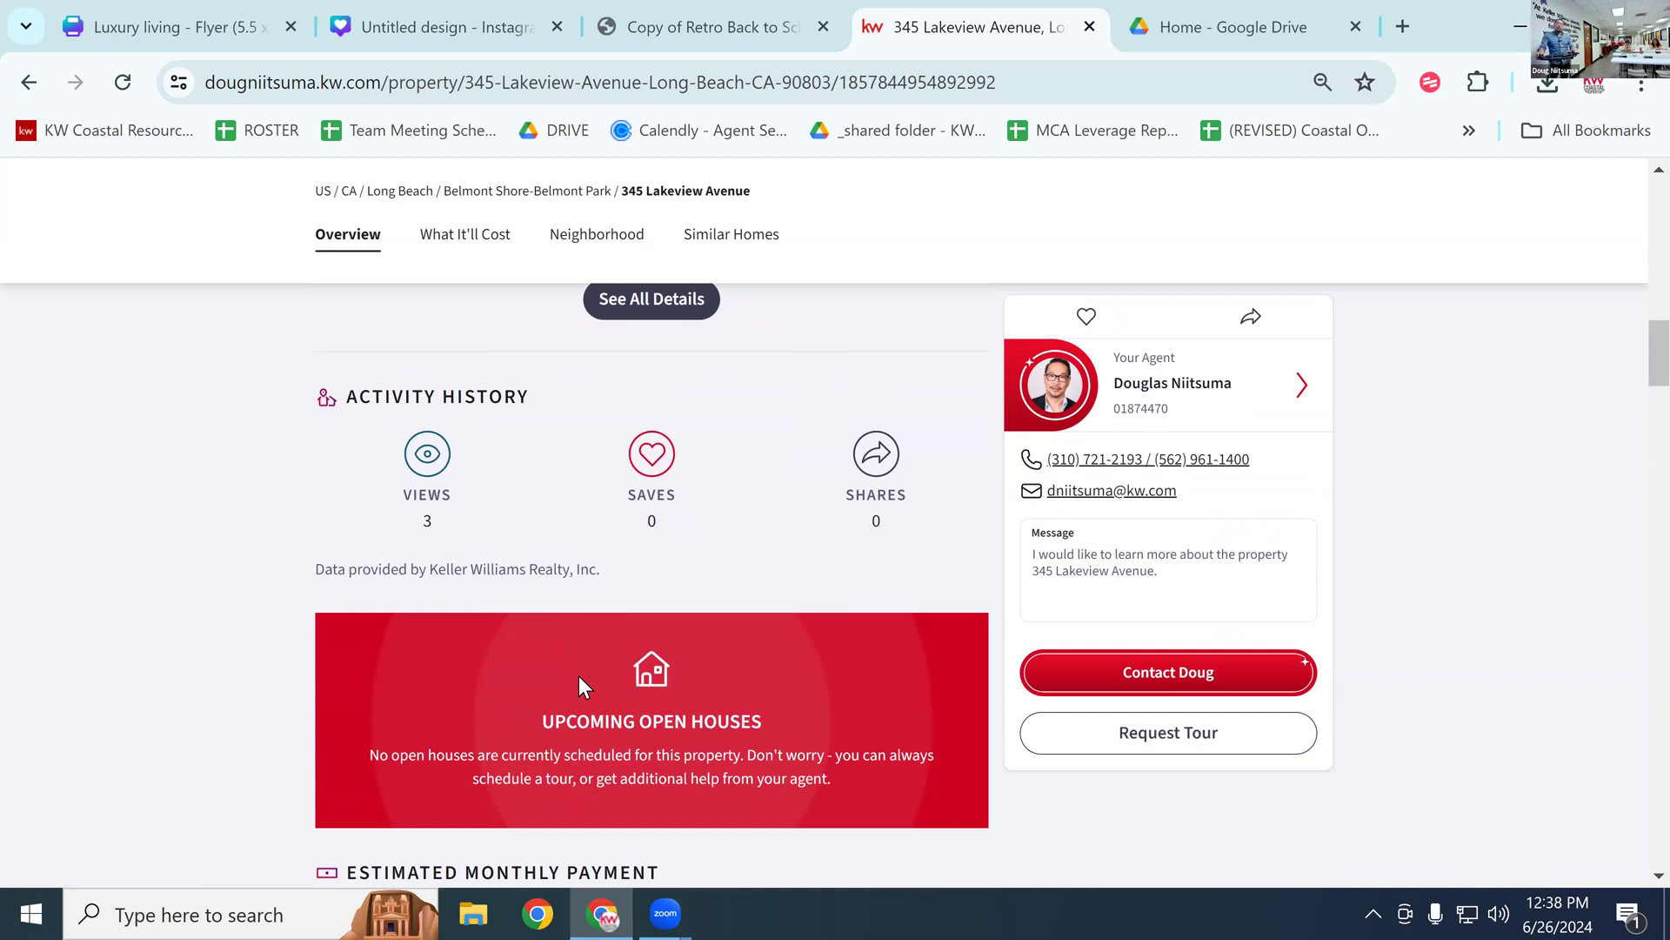
pyautogui.scroll(-1, 584, 673)
pyautogui.scroll(-1, 600, 605)
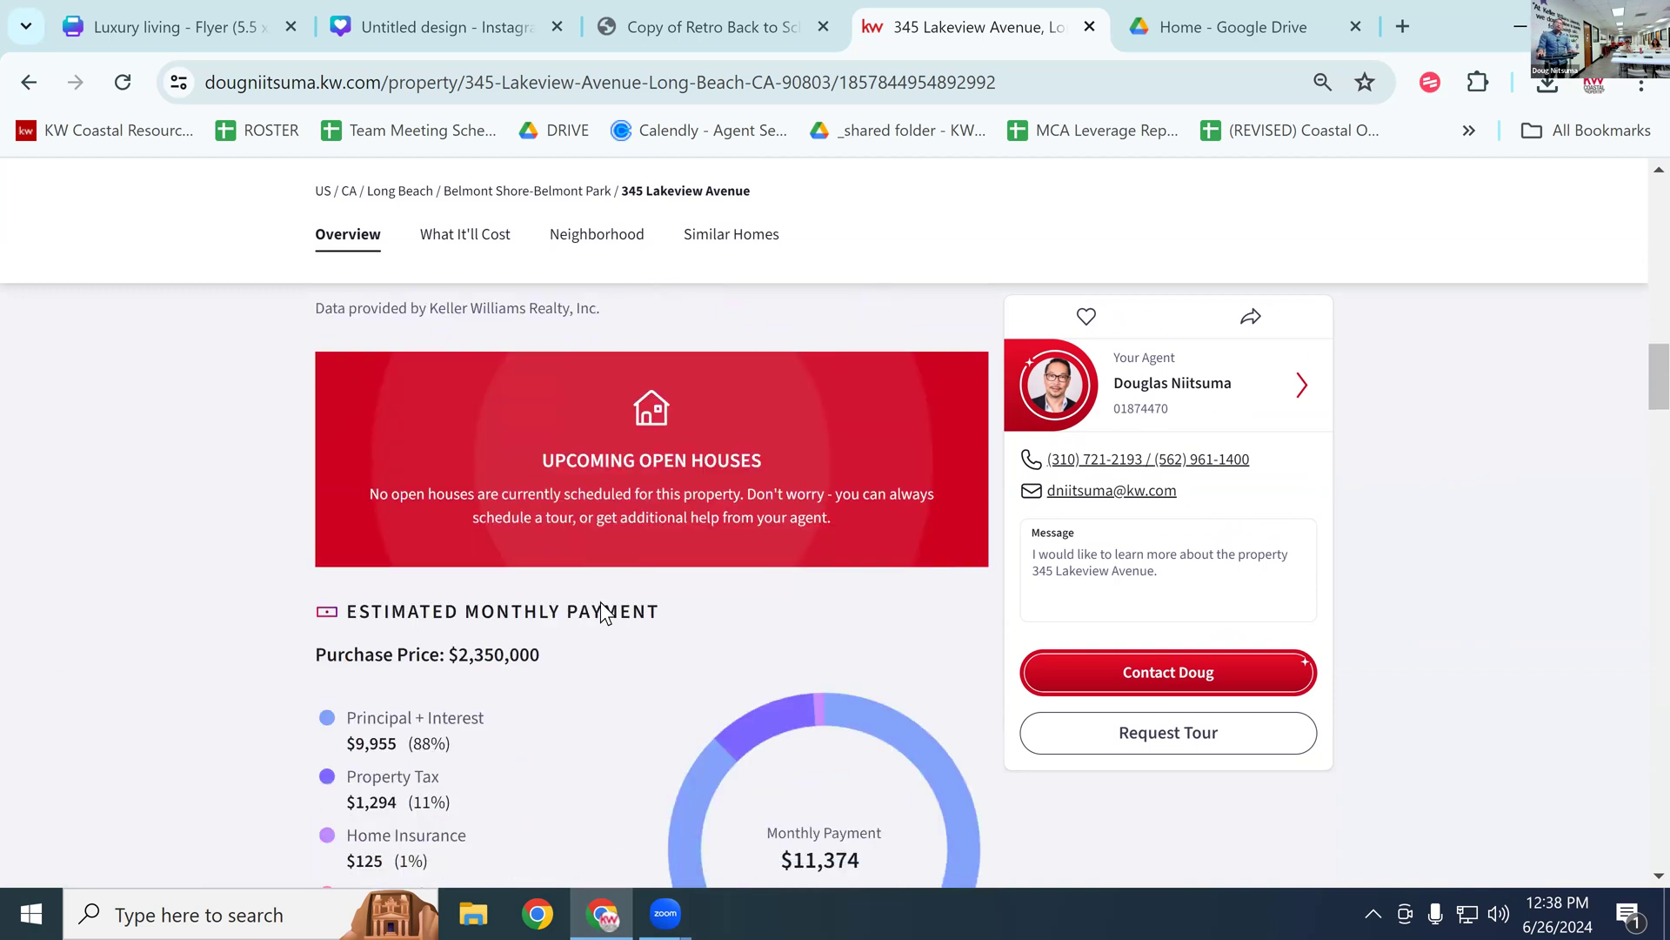
pyautogui.scroll(-6, 600, 605)
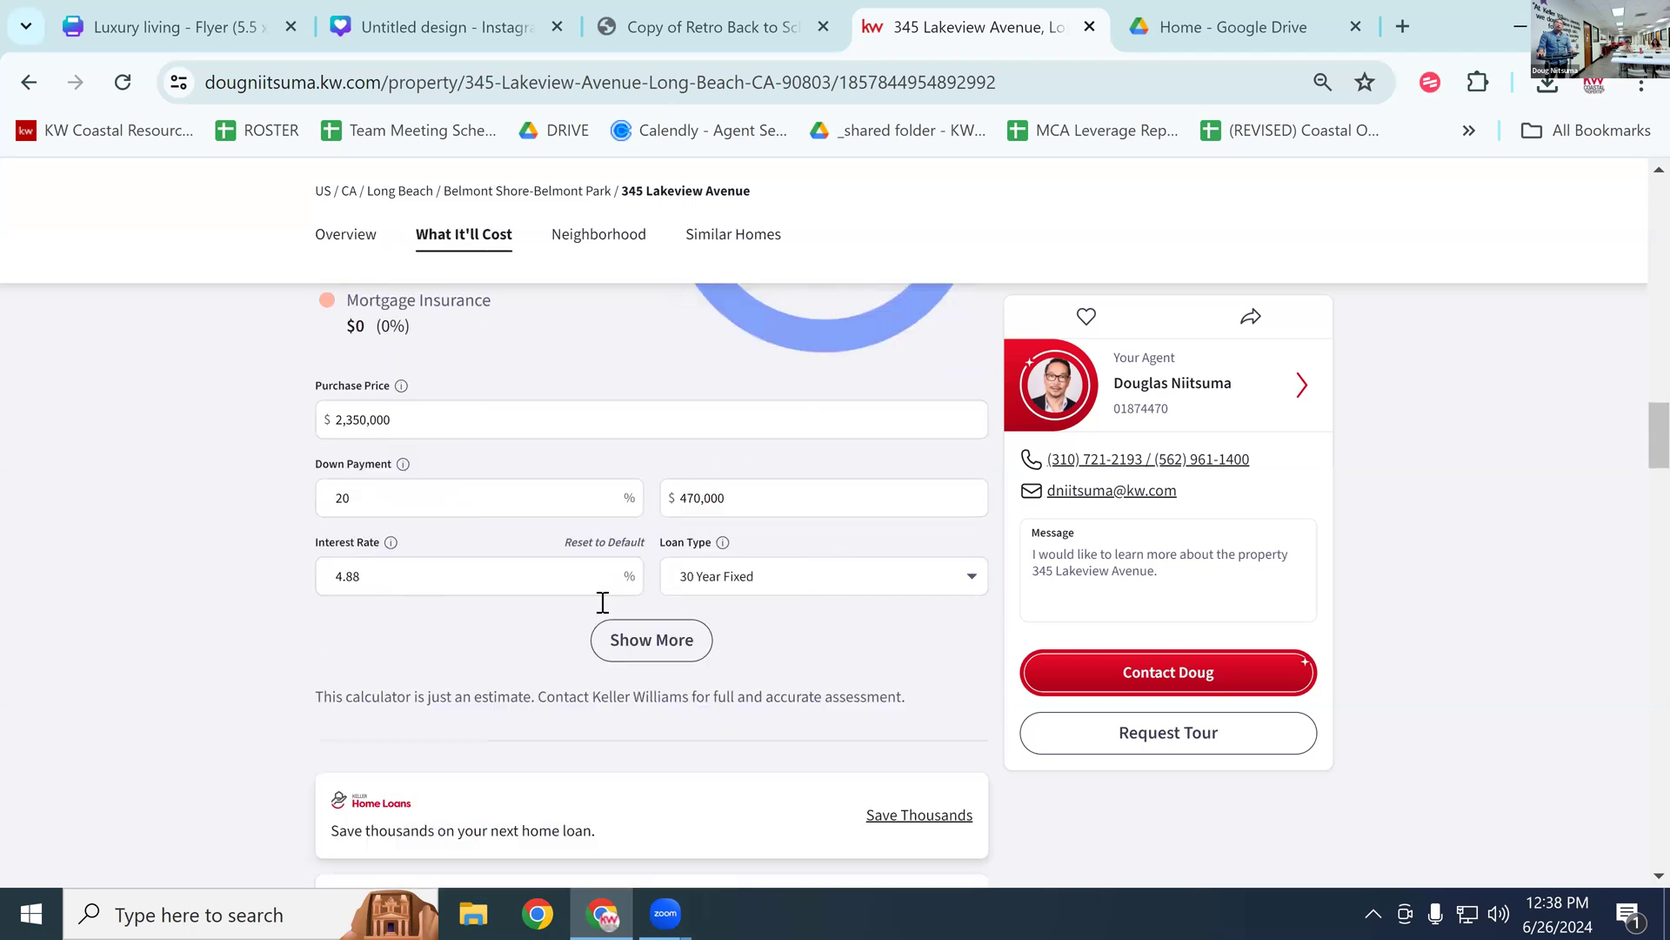
pyautogui.scroll(-7, 602, 602)
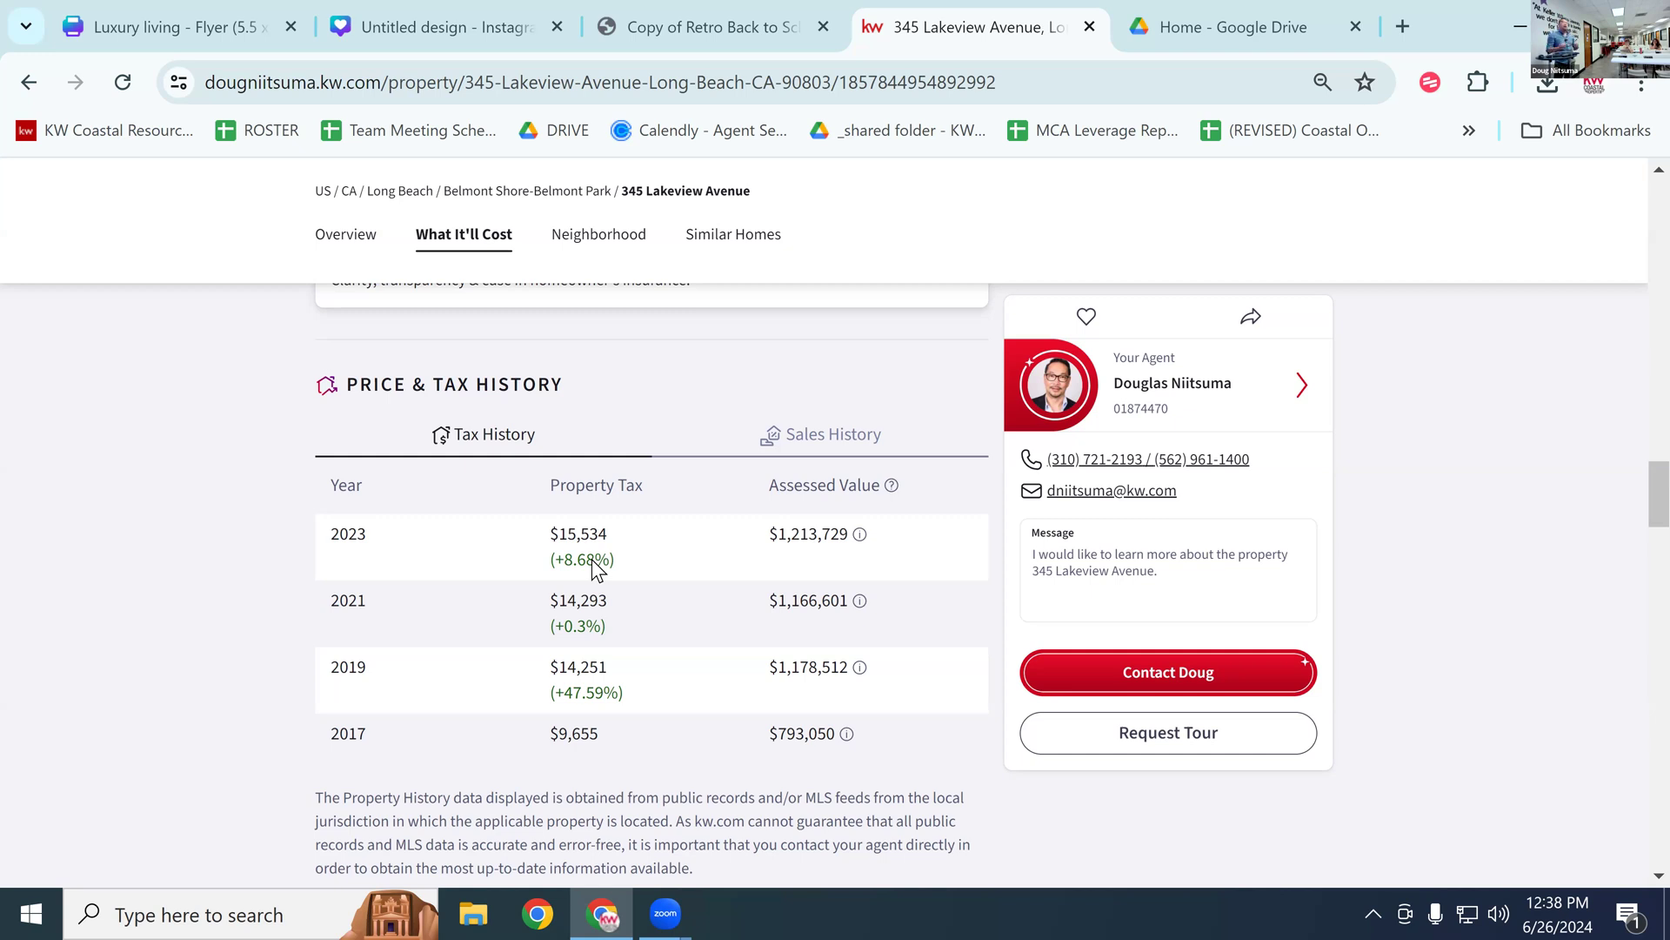
pyautogui.scroll(-2, 601, 601)
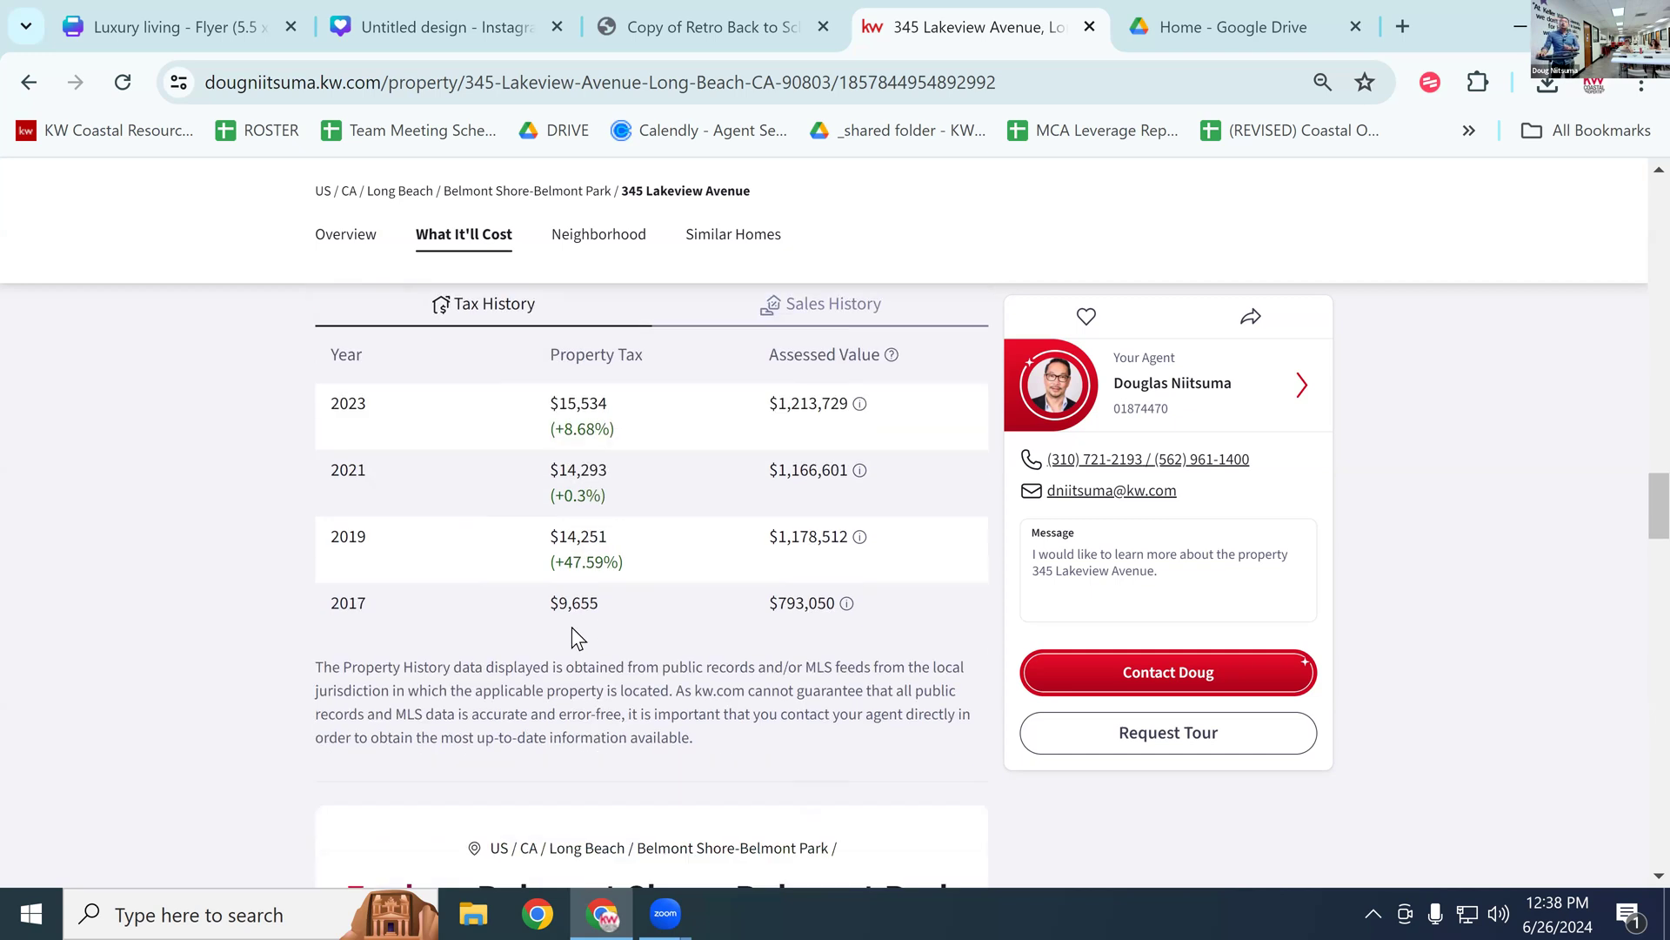
pyautogui.scroll(-6, 572, 626)
pyautogui.scroll(-2, 572, 626)
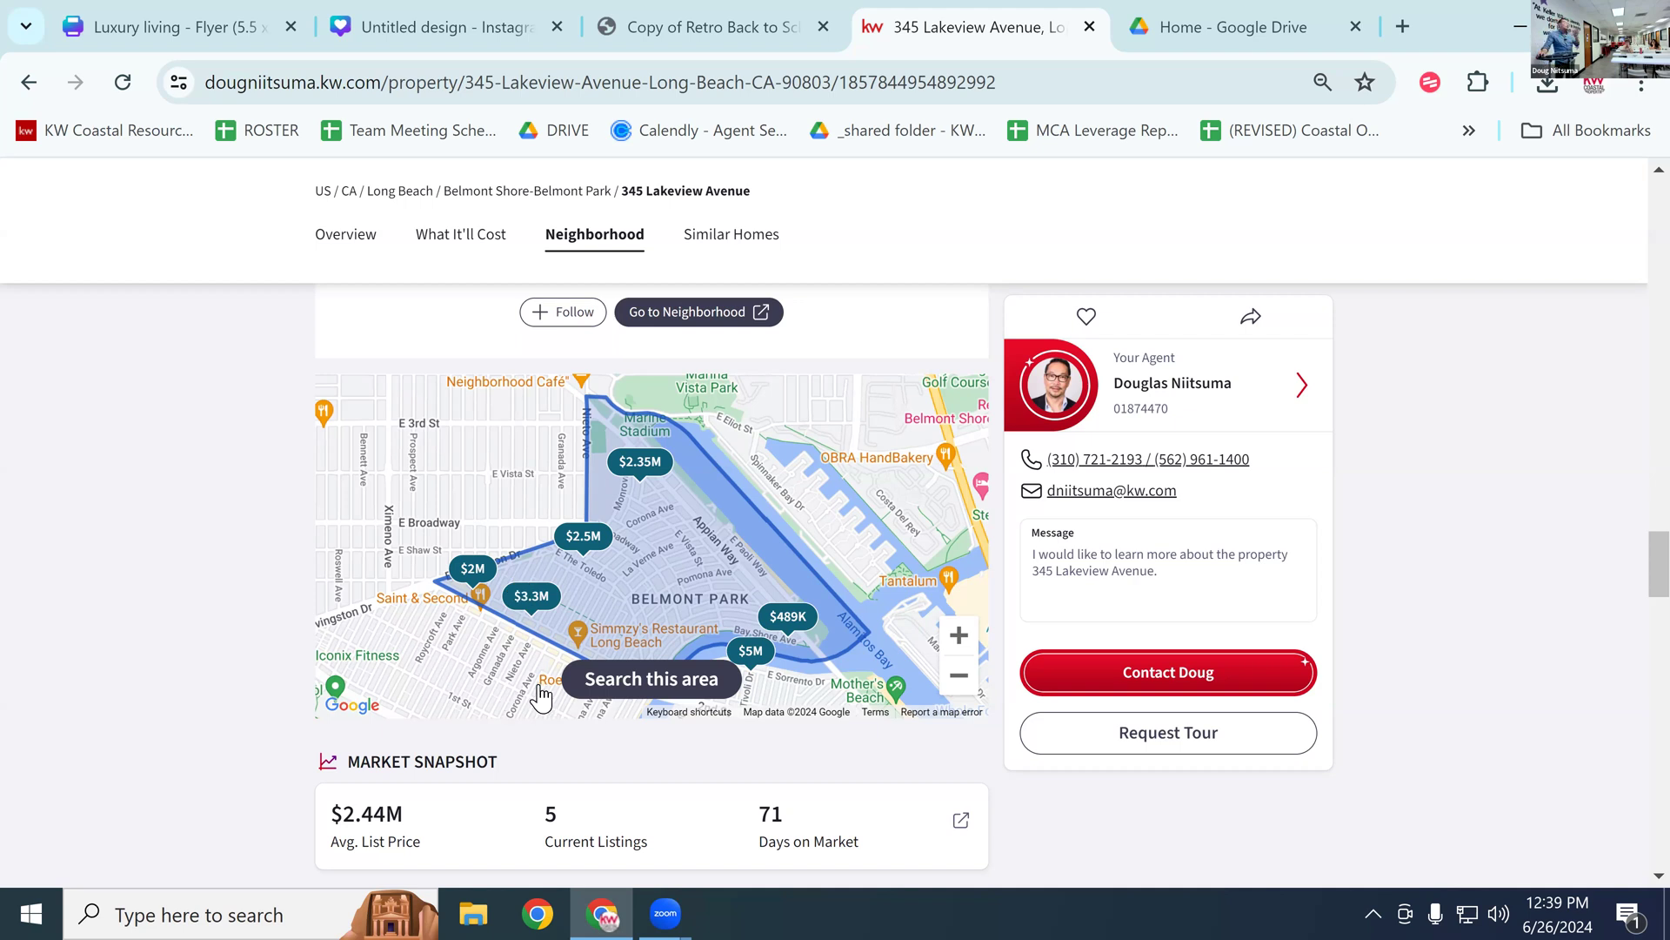
pyautogui.scroll(-3, 513, 678)
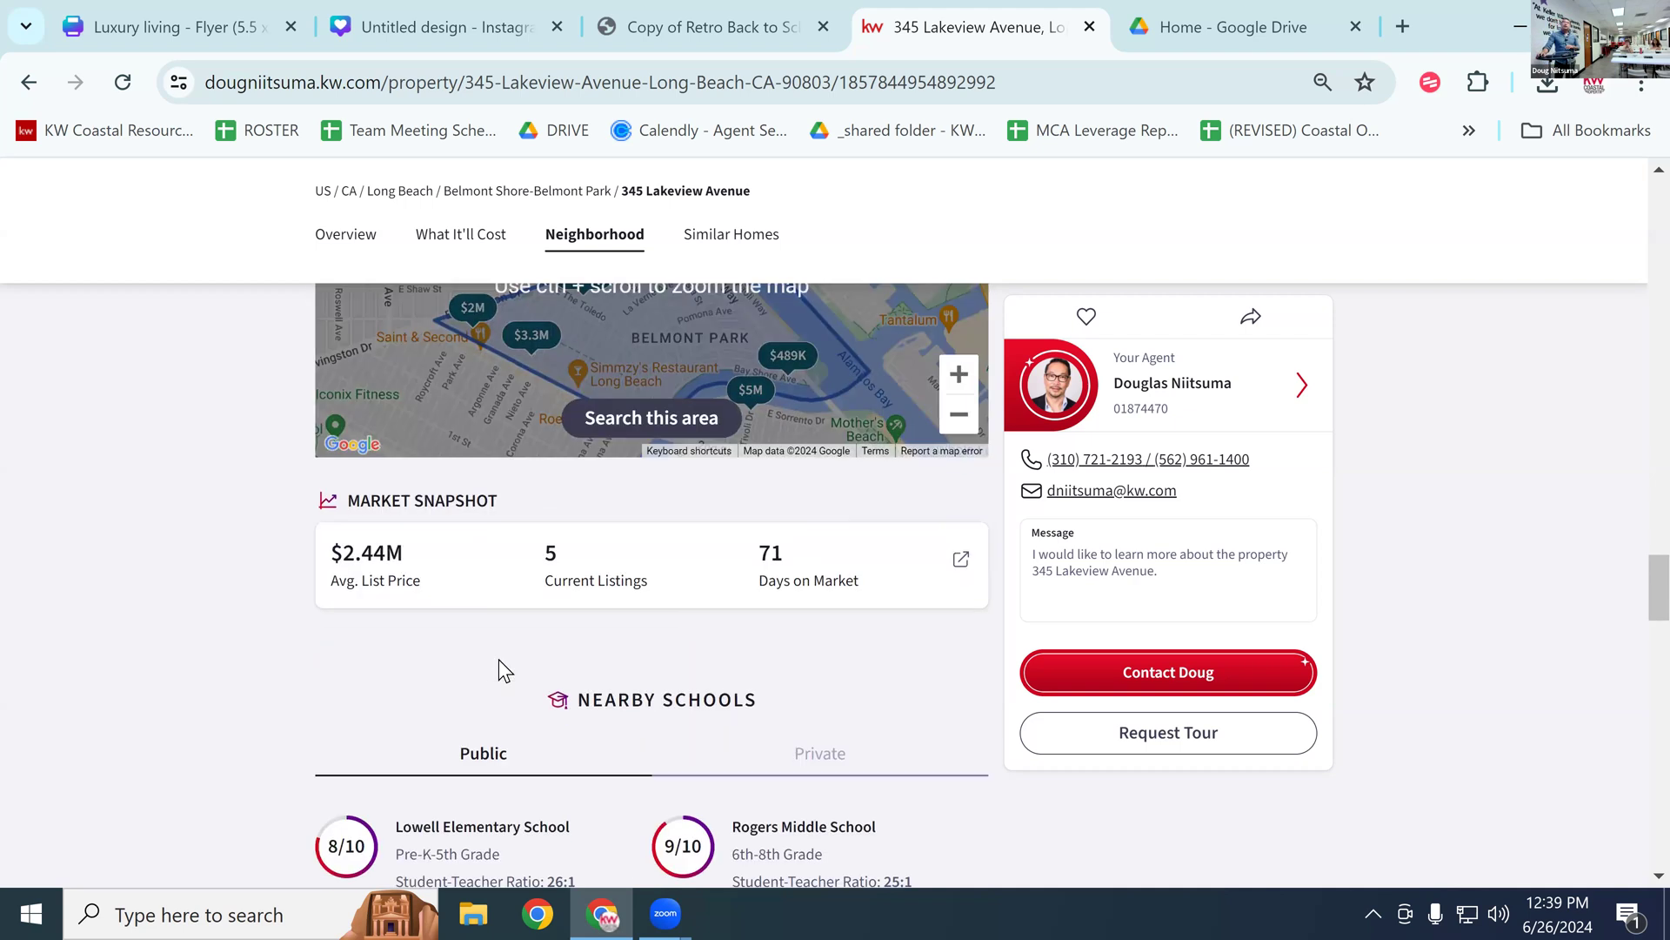
pyautogui.scroll(-2, 498, 659)
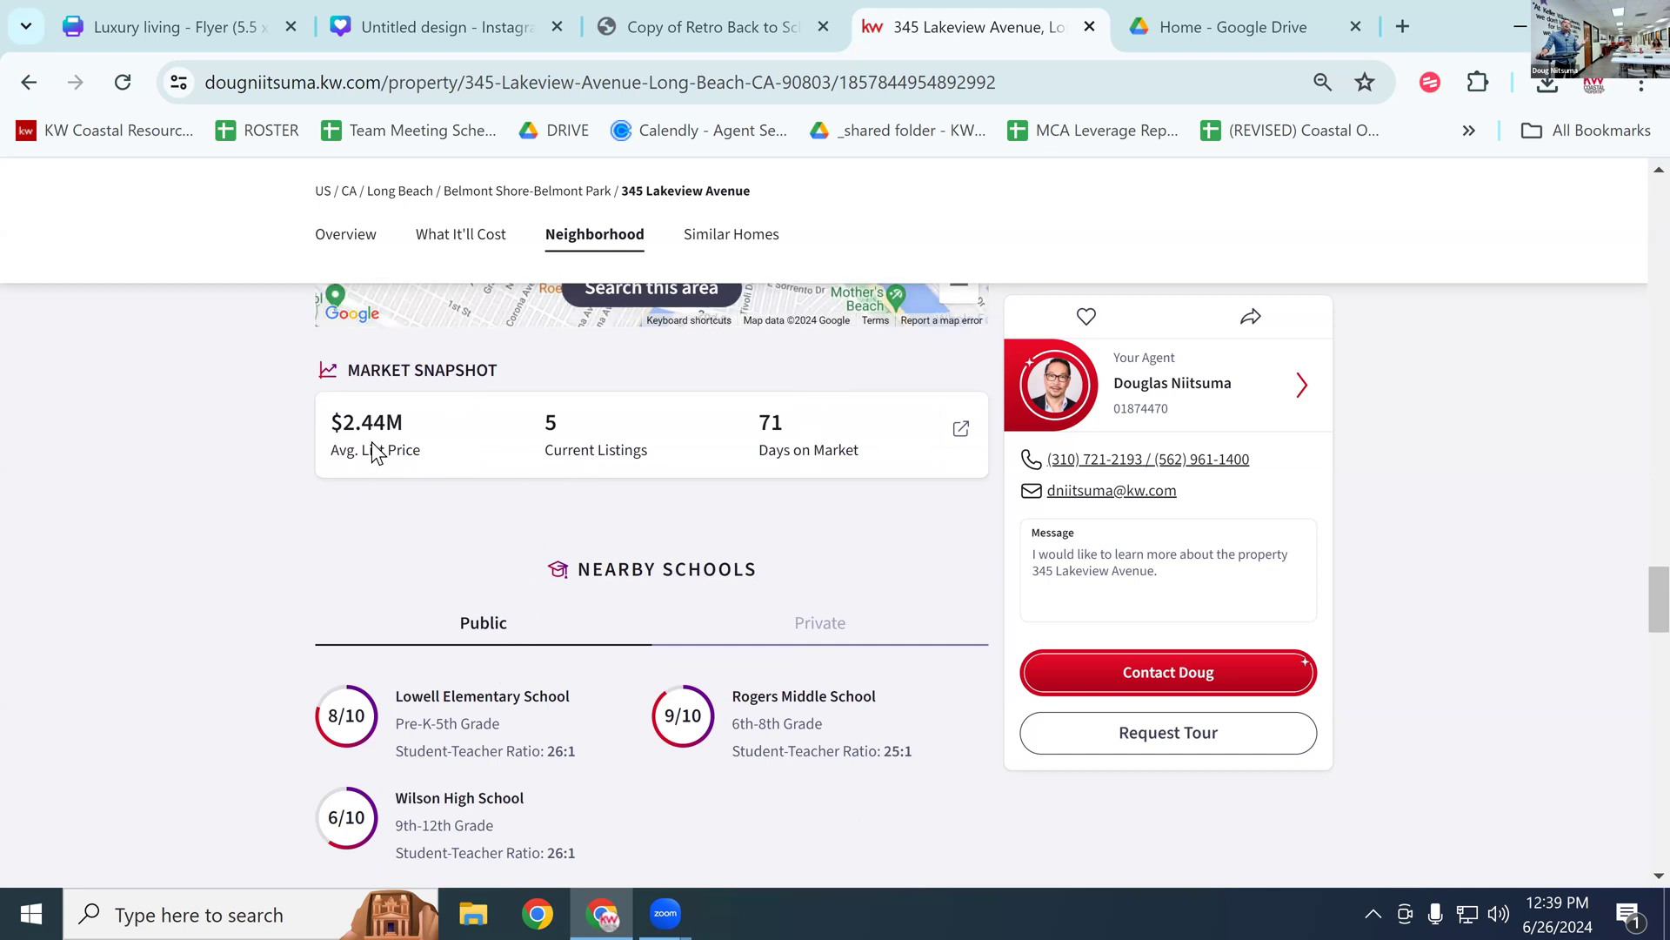
pyautogui.scroll(-2, 570, 447)
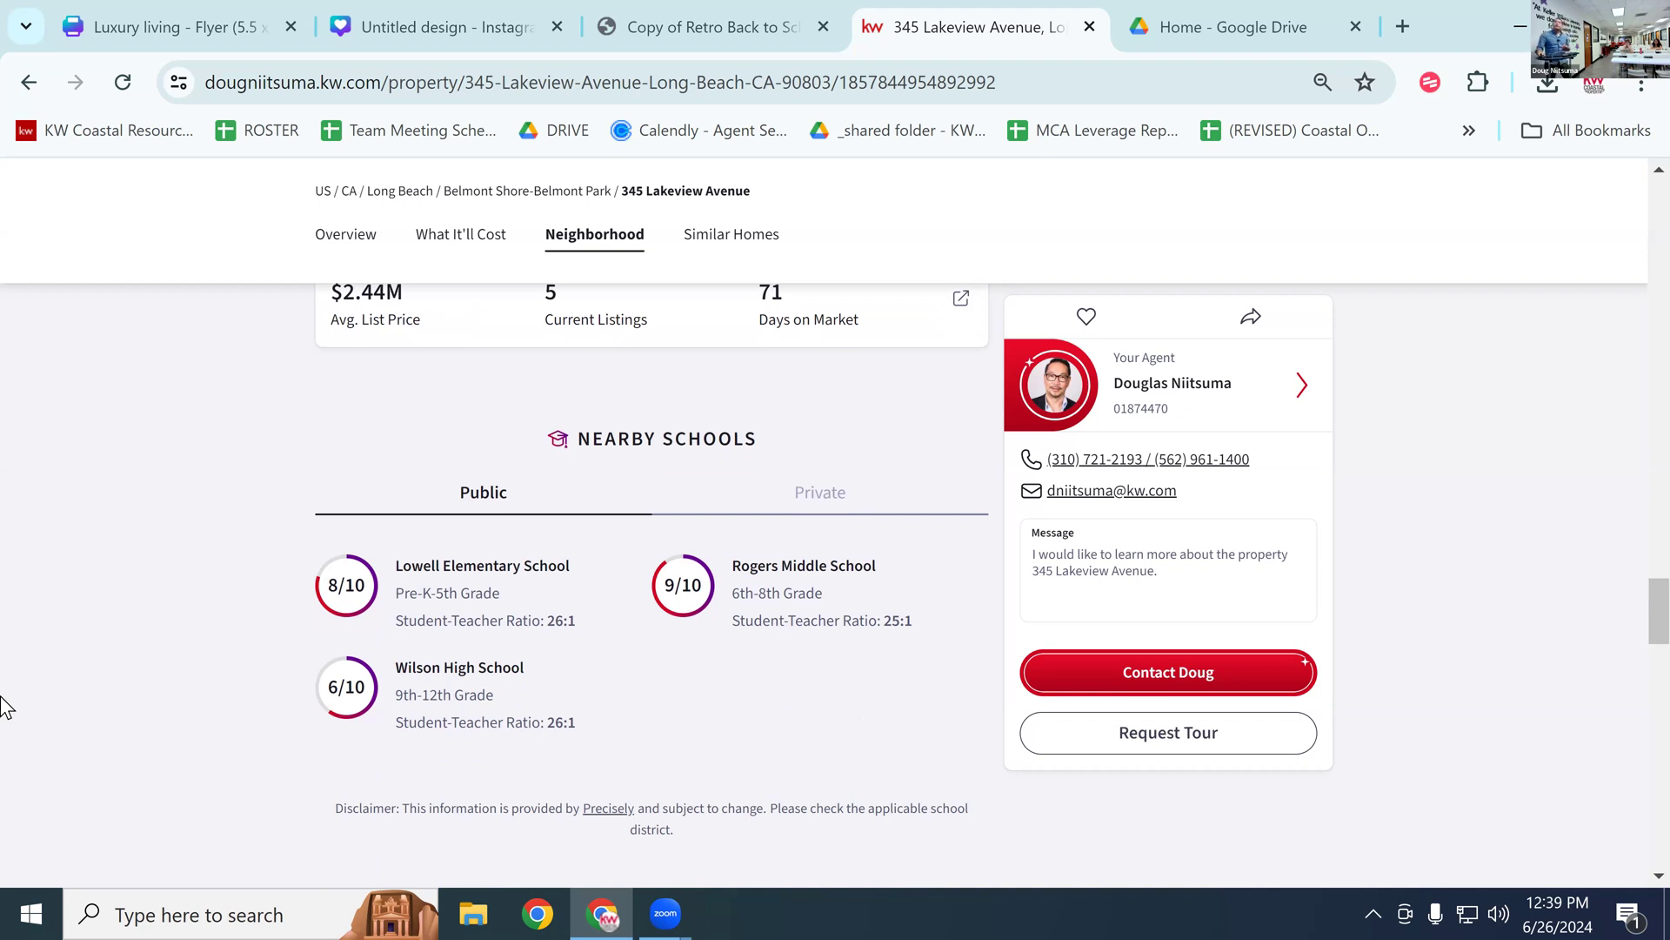
pyautogui.scroll(-1, 133, 602)
pyautogui.scroll(-12, 212, 635)
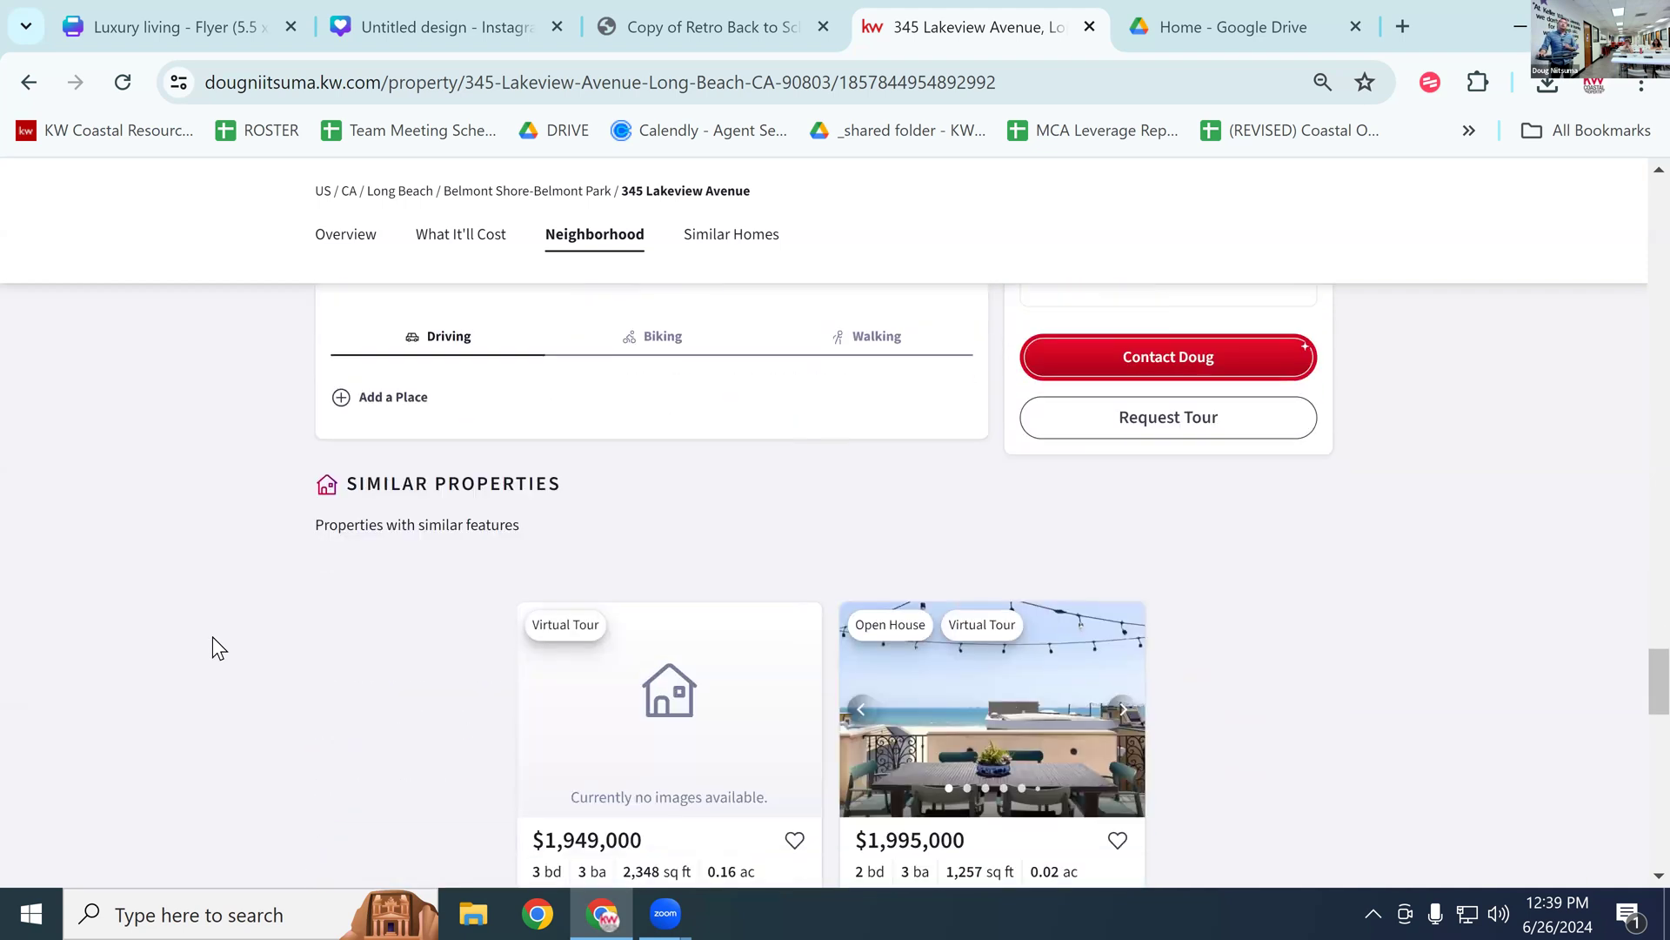
pyautogui.scroll(-5, 216, 643)
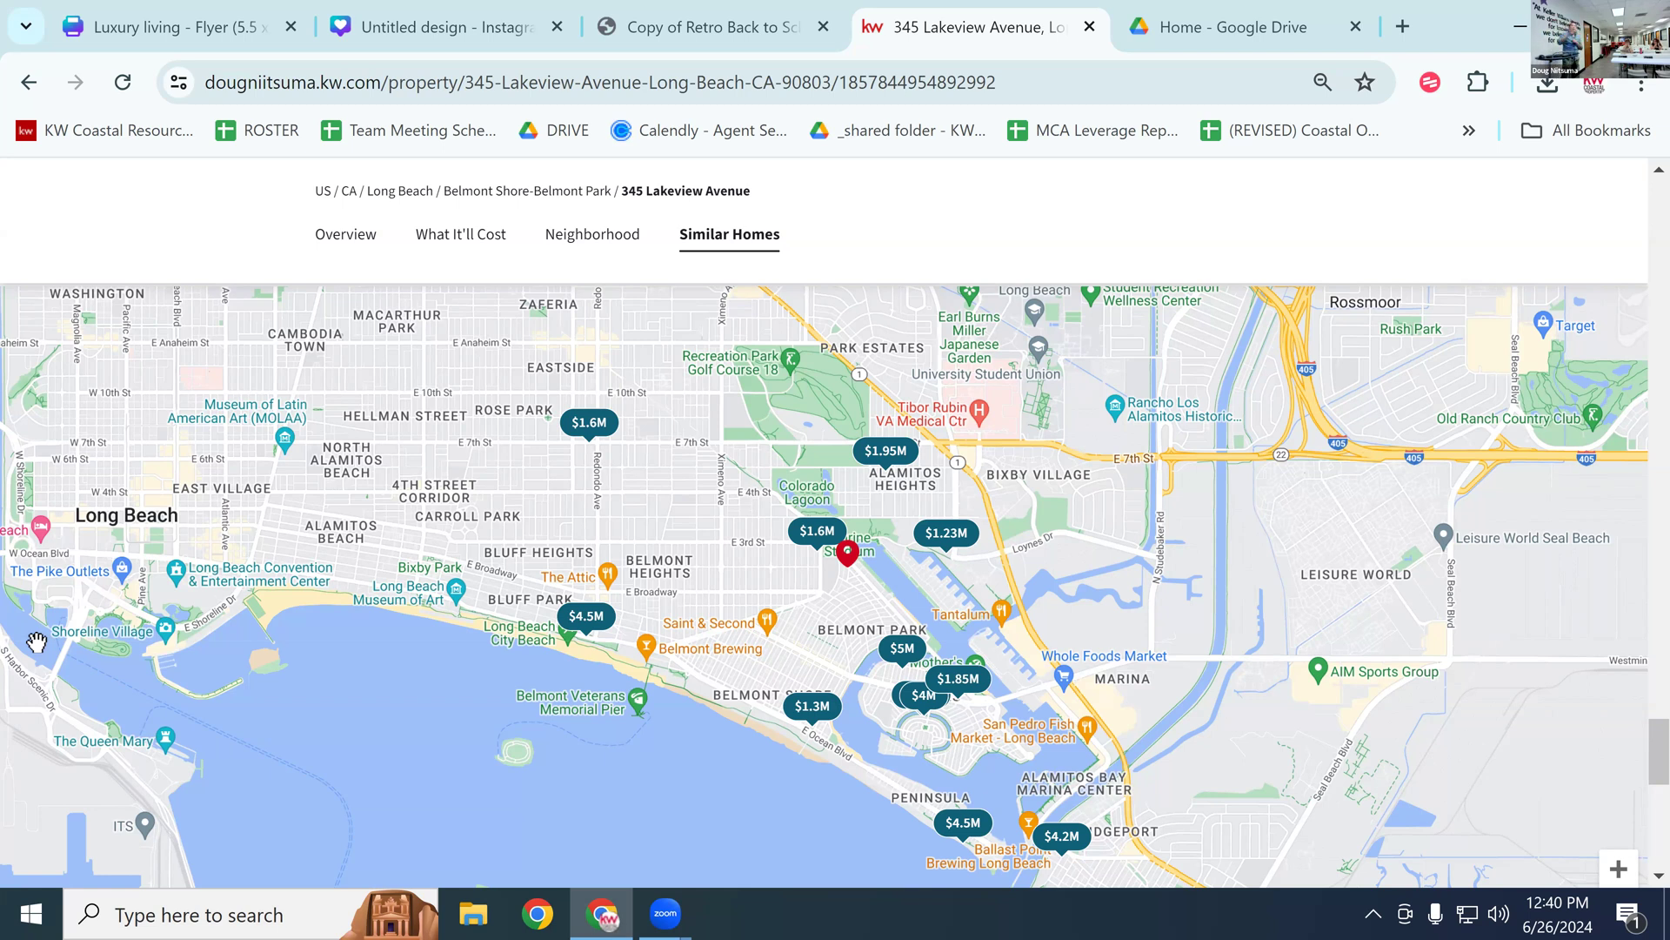
pyautogui.scroll(1, 63, 603)
pyautogui.scroll(15, 63, 602)
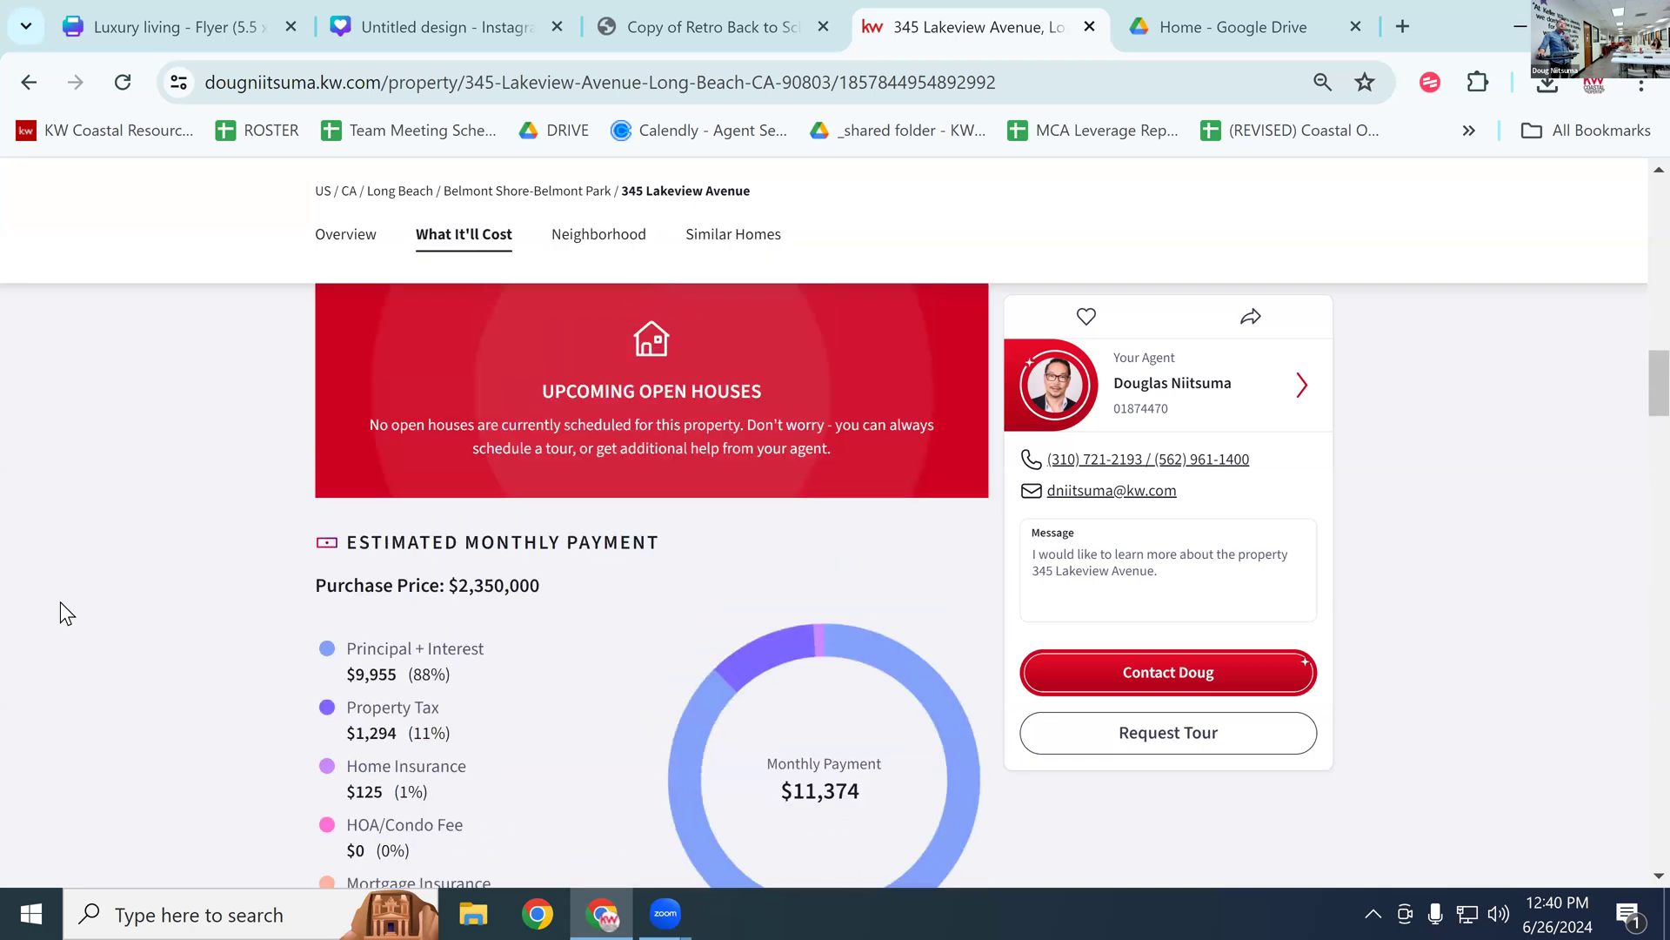
pyautogui.scroll(10, 60, 602)
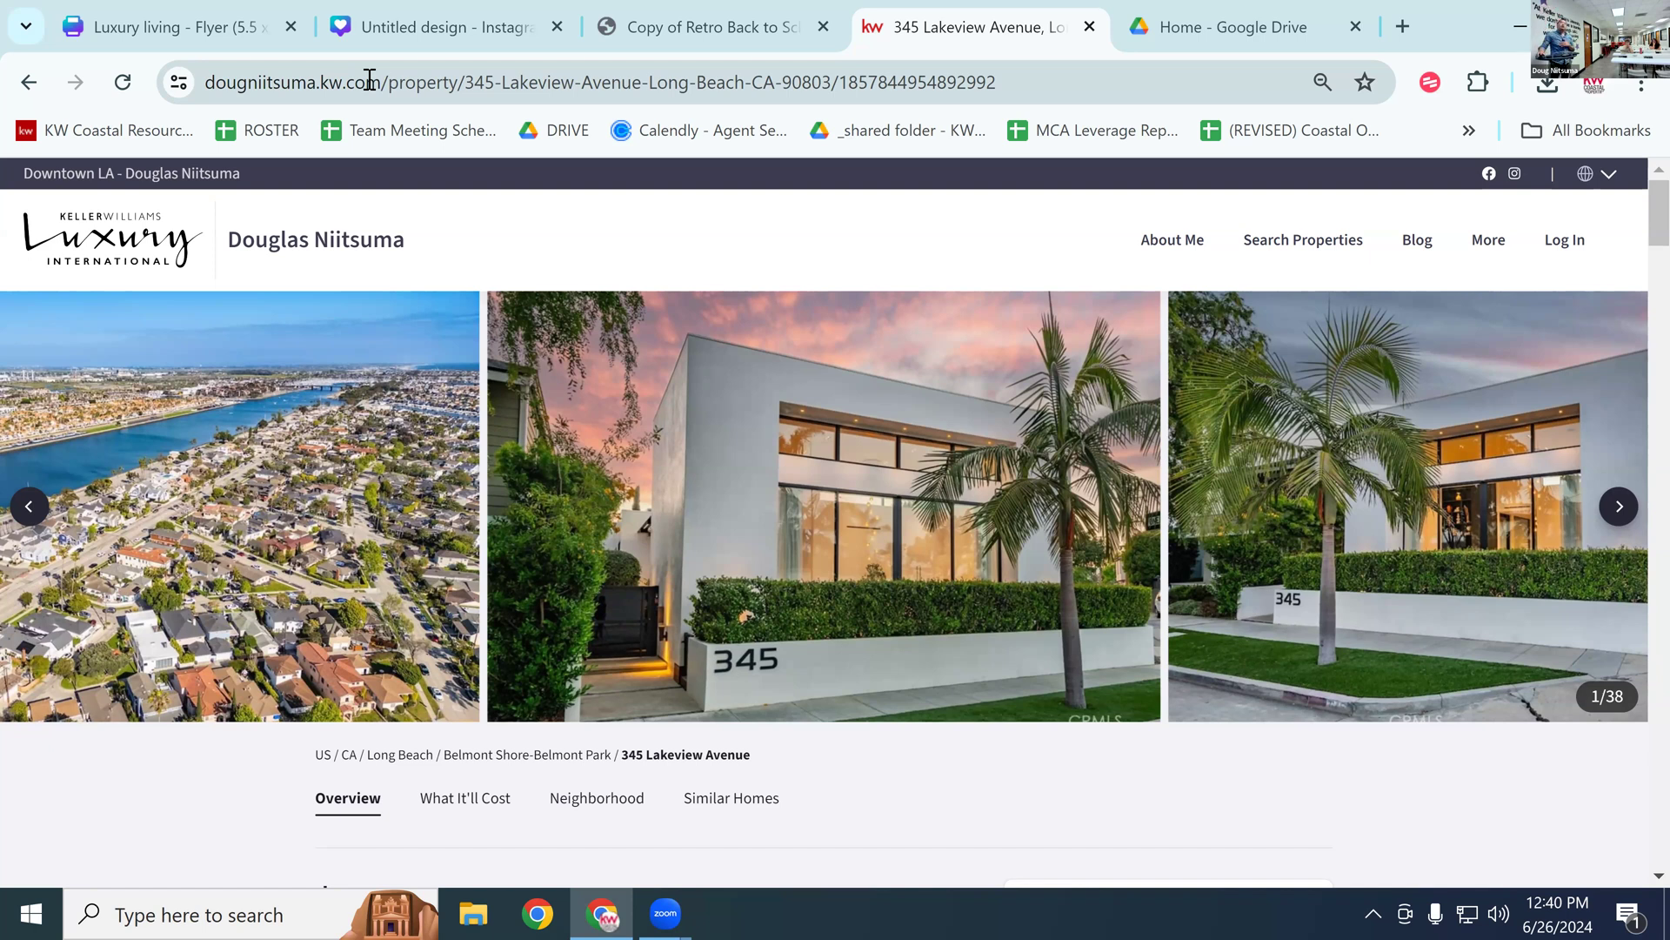
# Step: Go to the Keller Williams agent site's home page
pyautogui.scroll(-6, 599, 379)
pyautogui.scroll(3, 609, 357)
pyautogui.scroll(3, 623, 337)
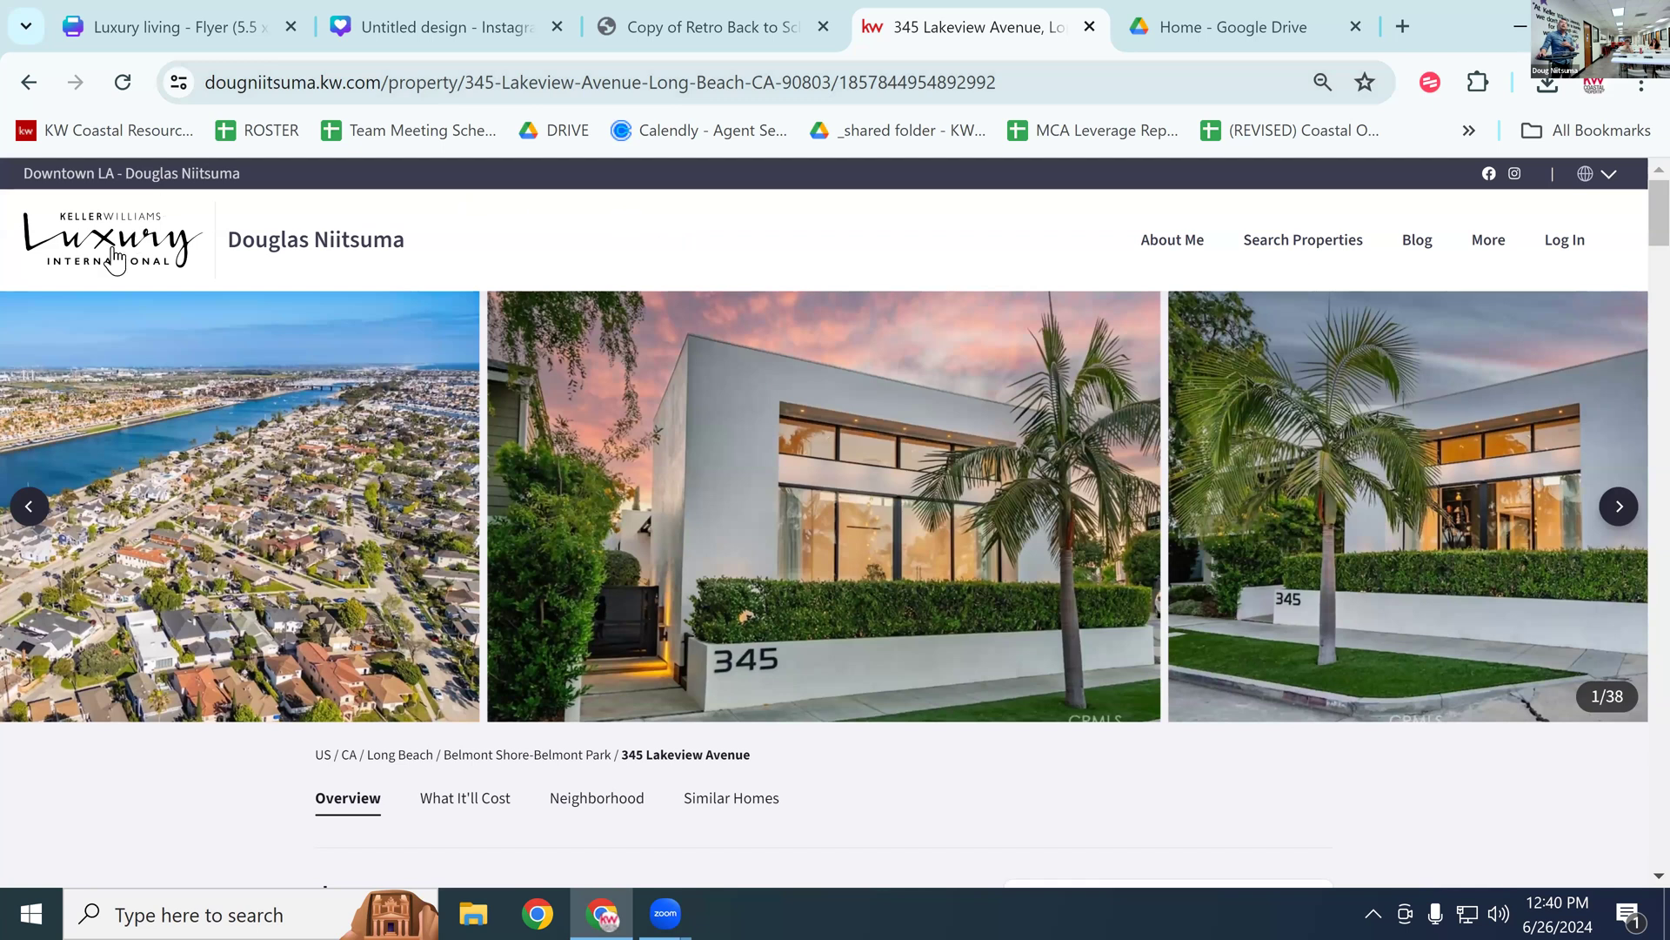
pyautogui.click(377, 233)
# Step: View the For Sale properties on the map, then return to the Luxury living flyer
pyautogui.scroll(-4, 974, 498)
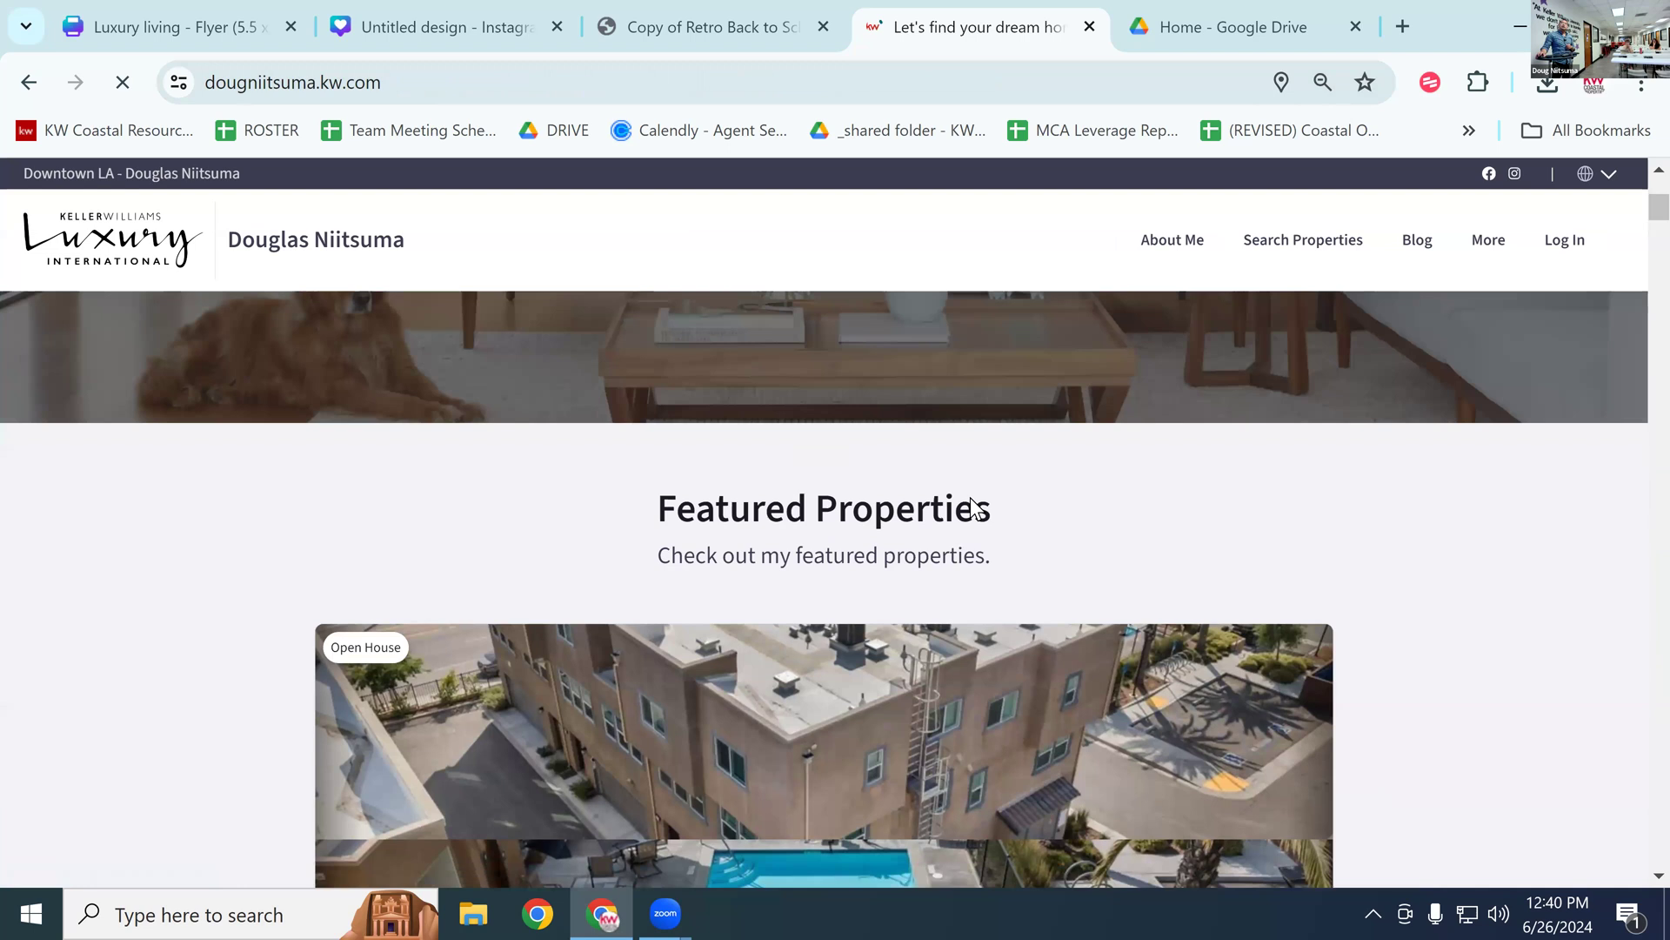
pyautogui.scroll(3, 975, 509)
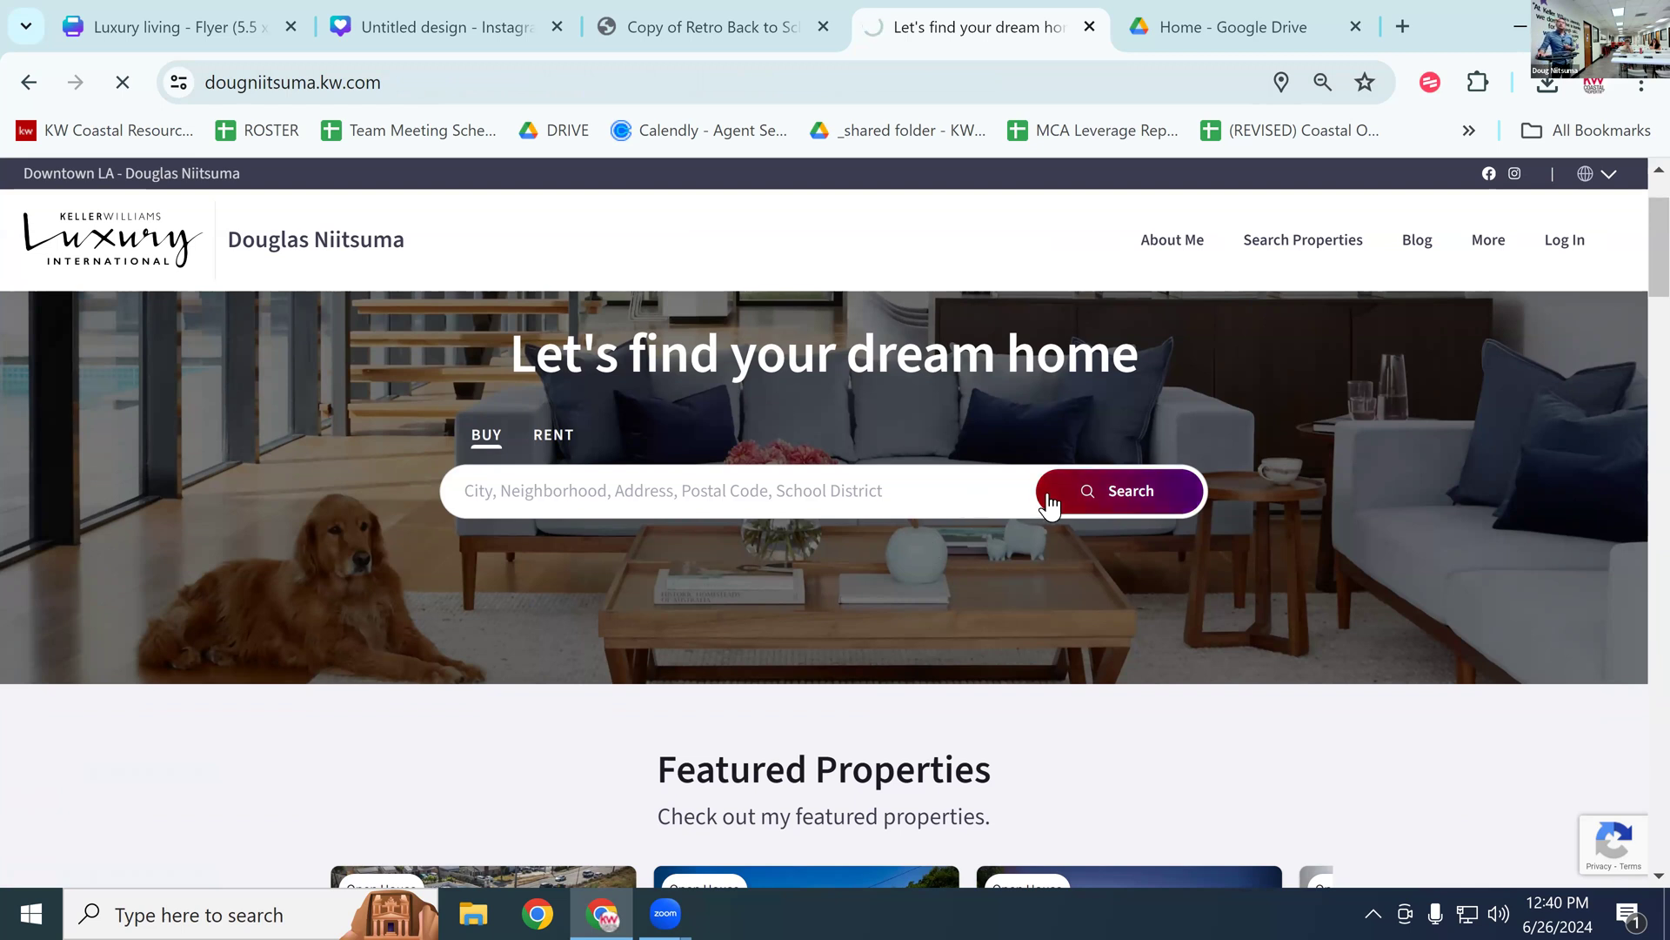
pyautogui.click(812, 490)
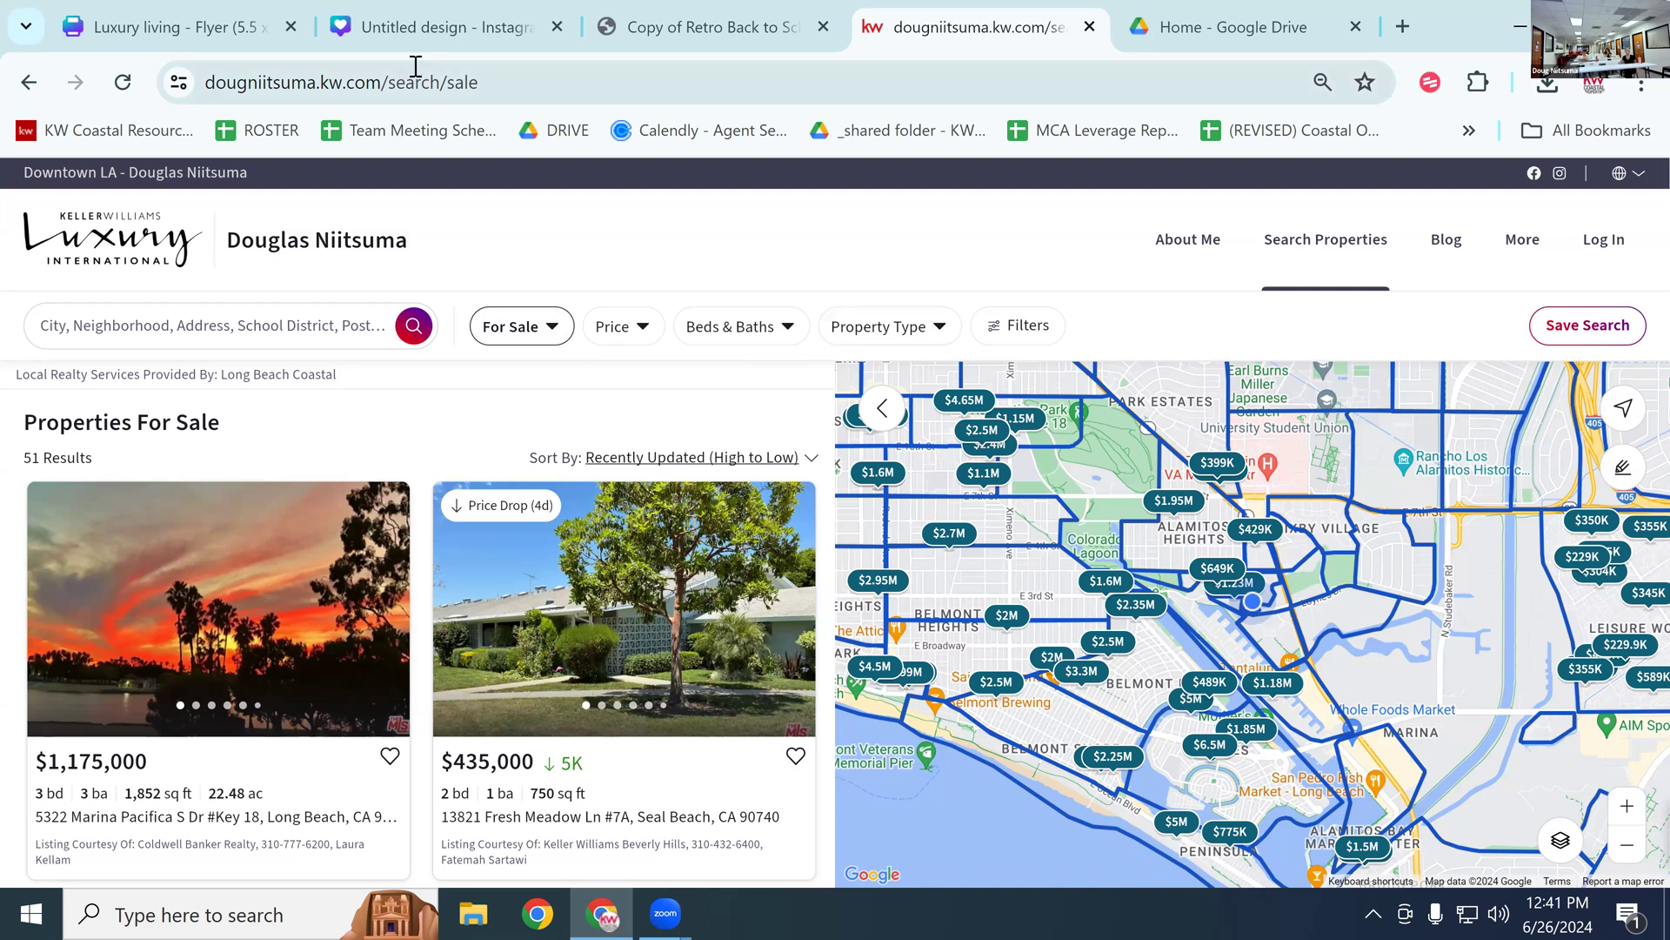
pyautogui.click(163, 28)
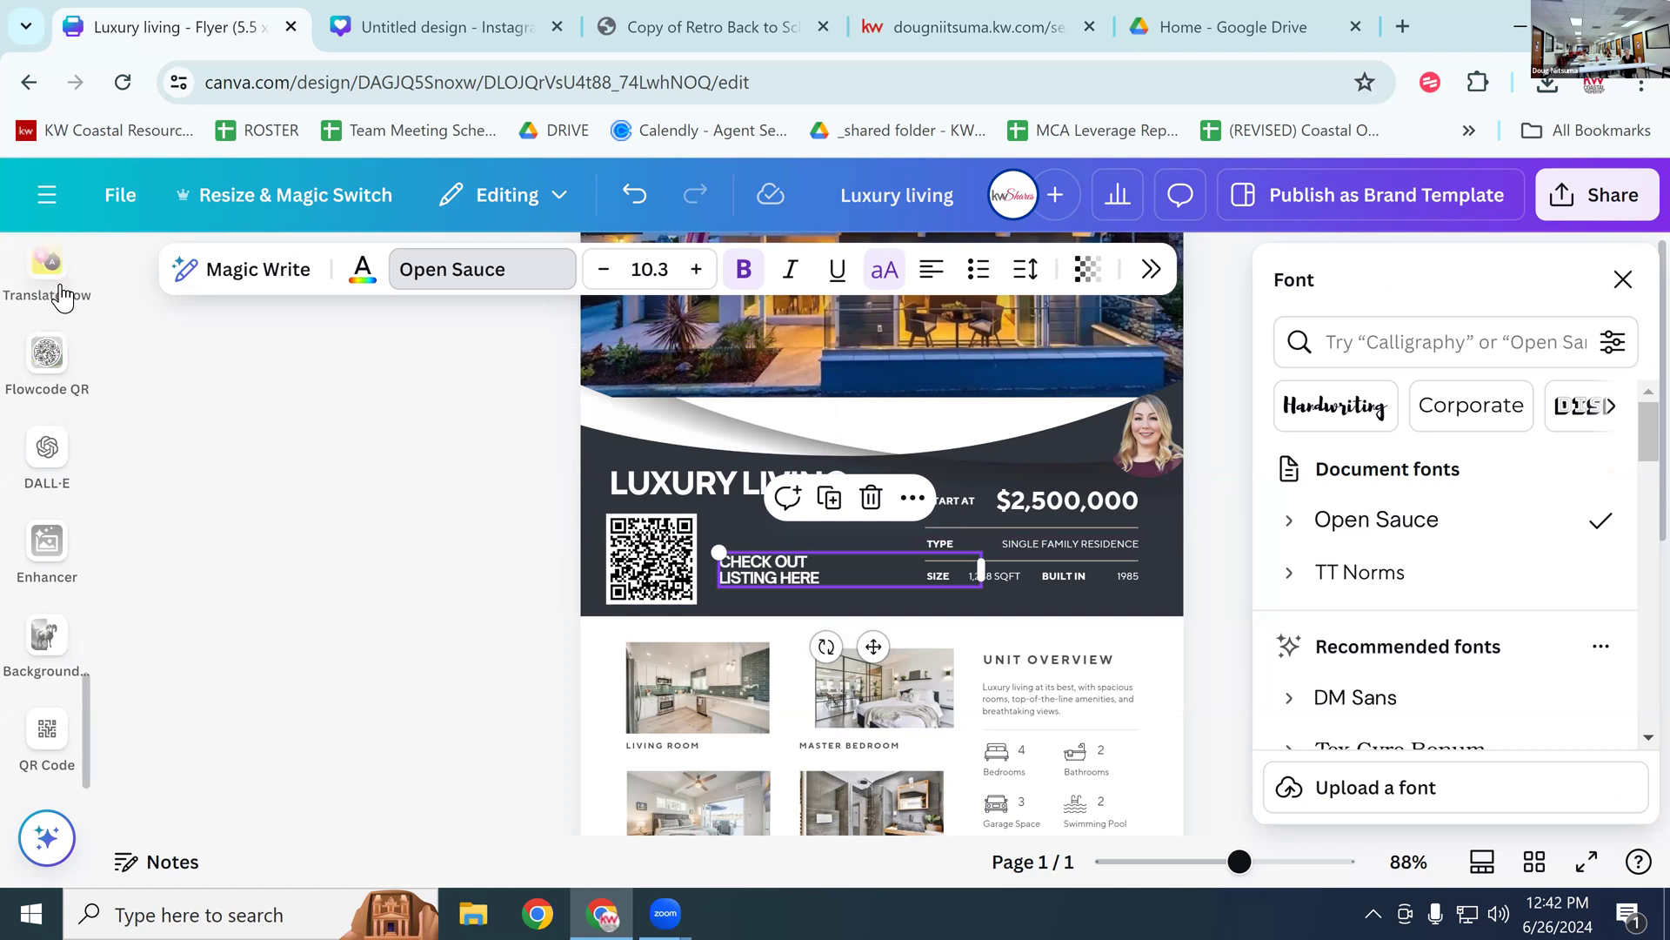
# Step: Browse the Uploads, Elements, Apps and Photos panels in the left sidebar
pyautogui.scroll(5, 52, 392)
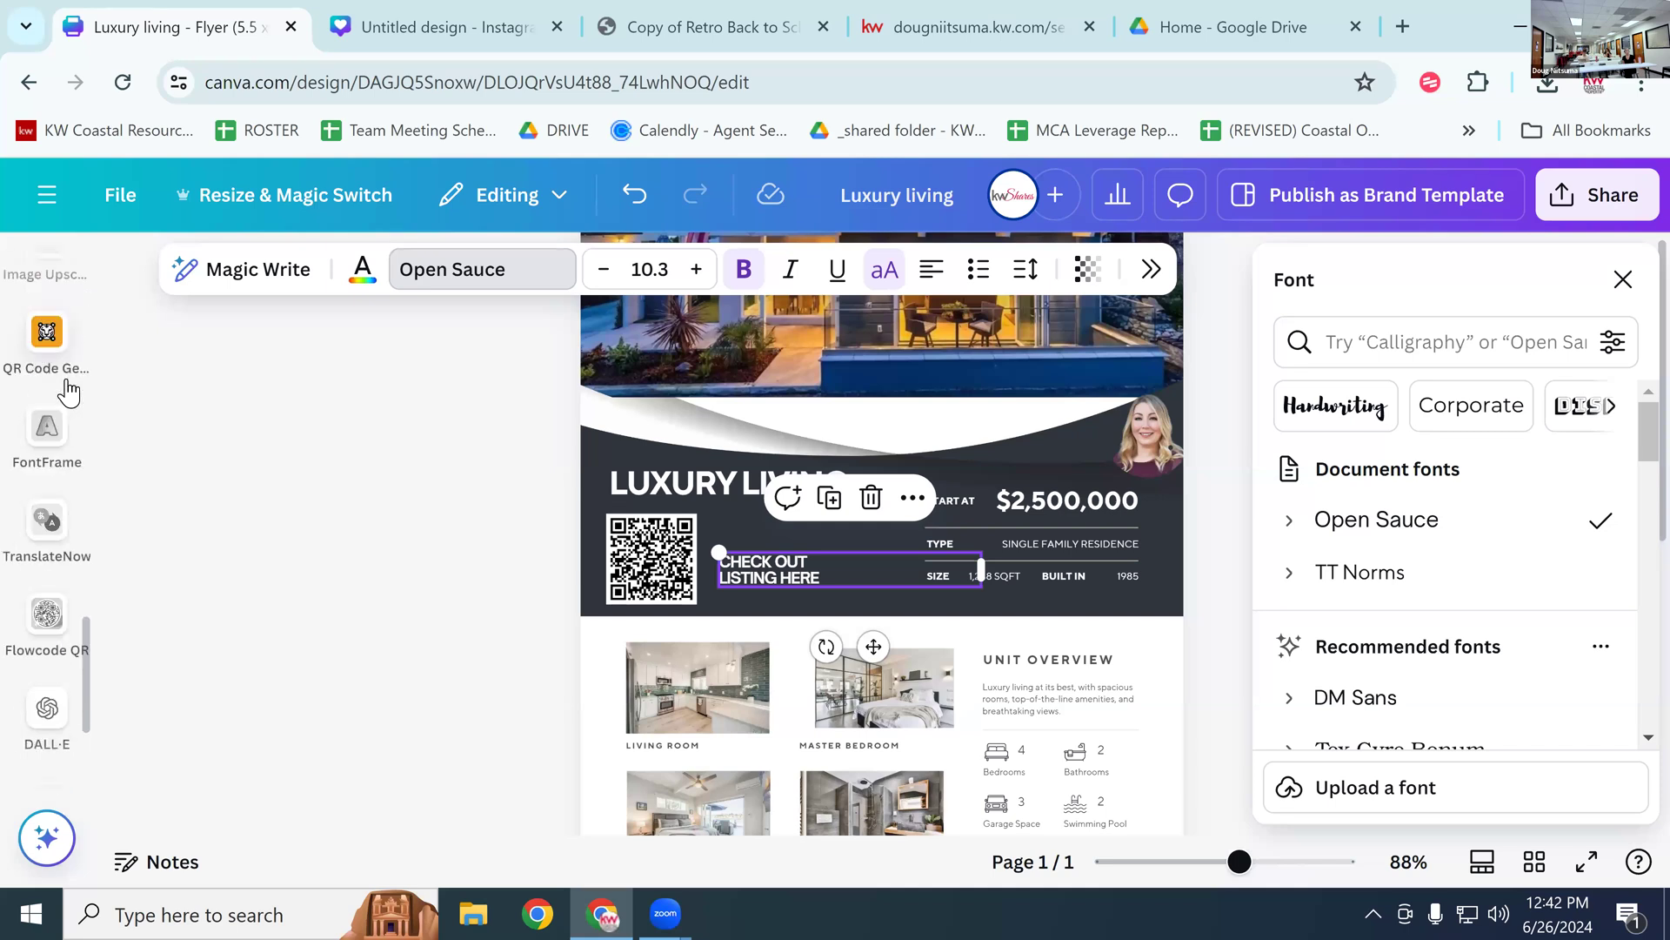
pyautogui.scroll(5, 52, 391)
pyautogui.click(67, 392)
pyautogui.click(68, 392)
pyautogui.scroll(-3, 68, 391)
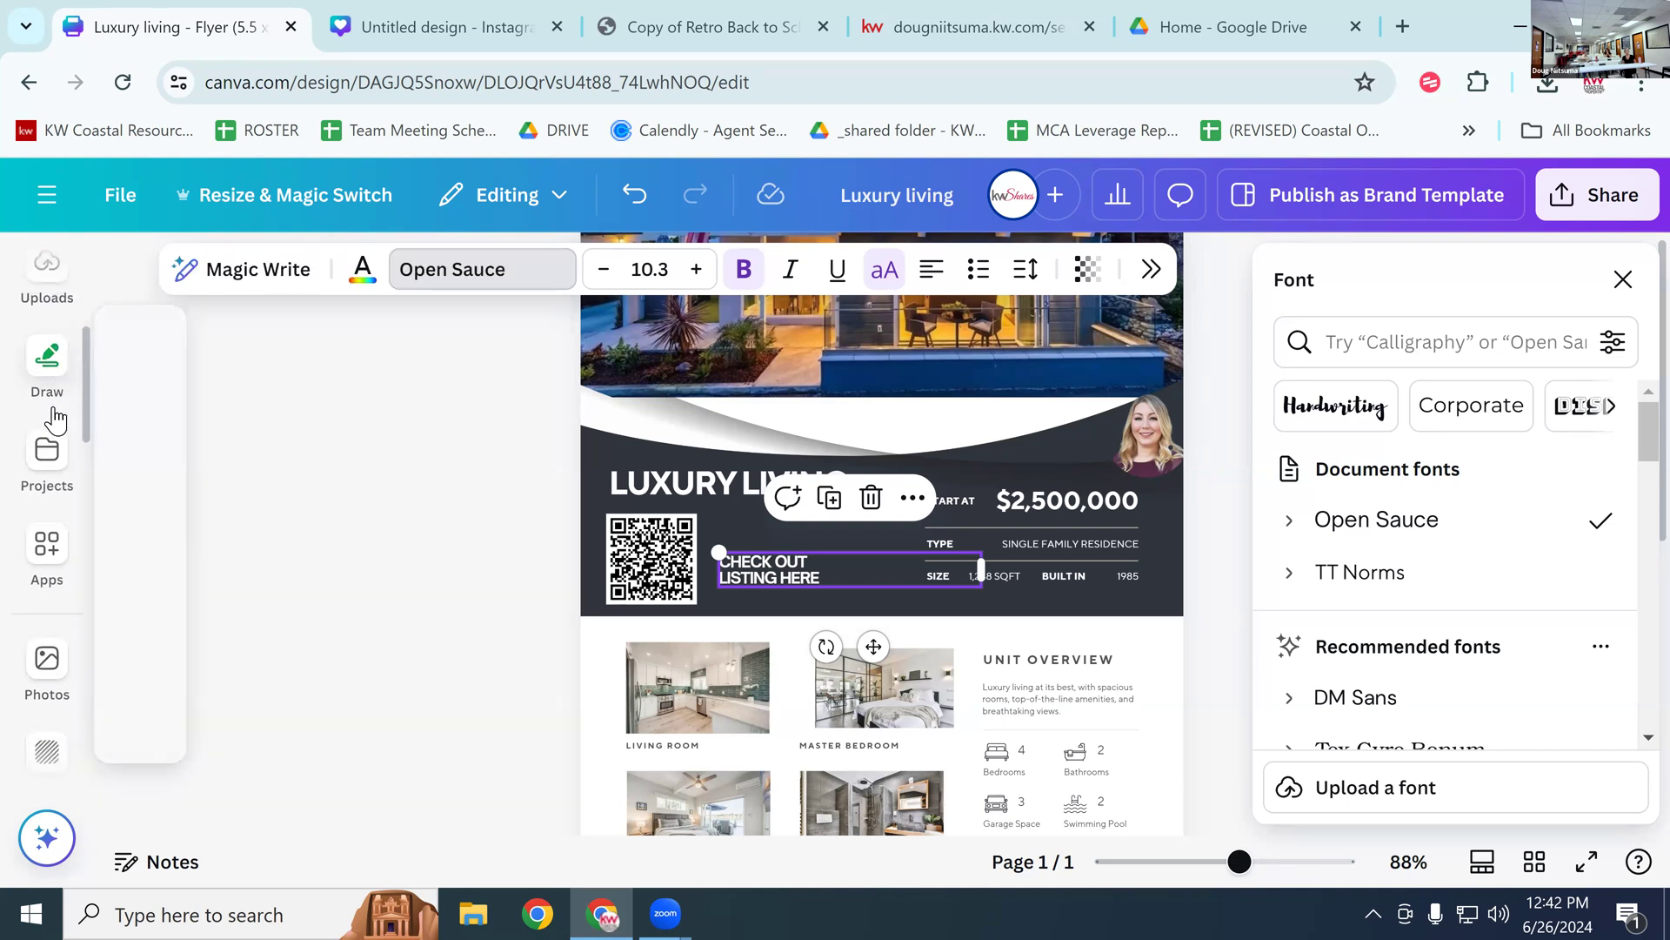
pyautogui.scroll(-2, 52, 366)
pyautogui.click(50, 418)
pyautogui.scroll(-1, 51, 423)
pyautogui.click(45, 418)
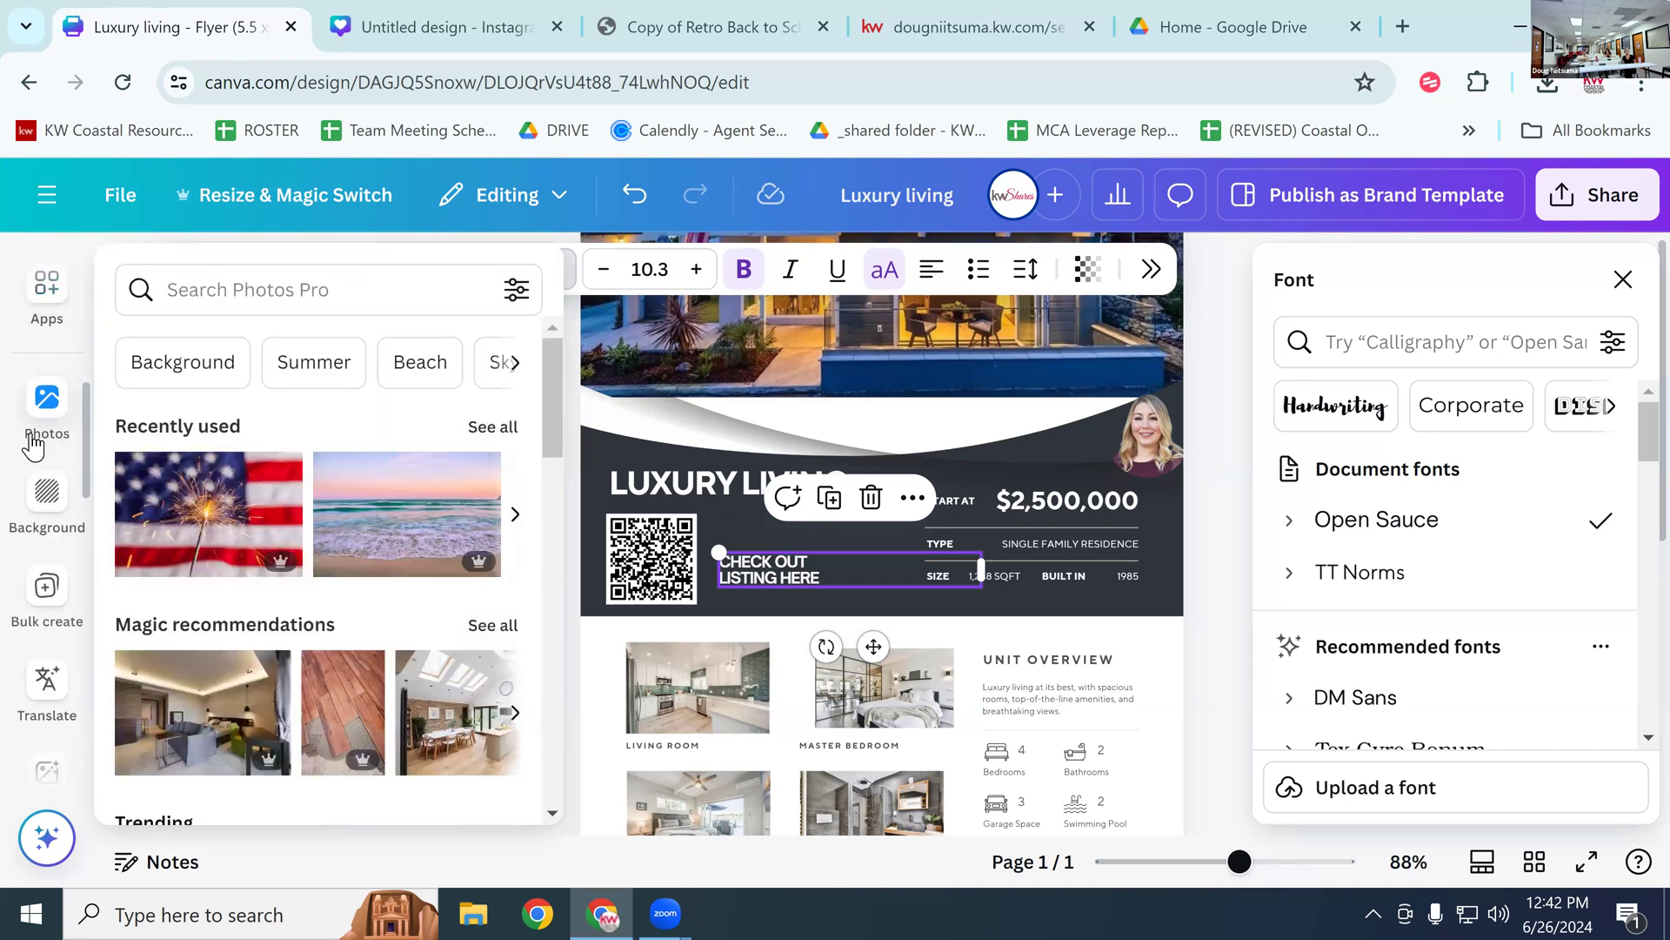
pyautogui.scroll(-2, 39, 435)
# Step: Open the Magic Media AI image generator beside the flyer
pyautogui.click(35, 446)
pyautogui.scroll(-2, 39, 461)
pyautogui.click(35, 491)
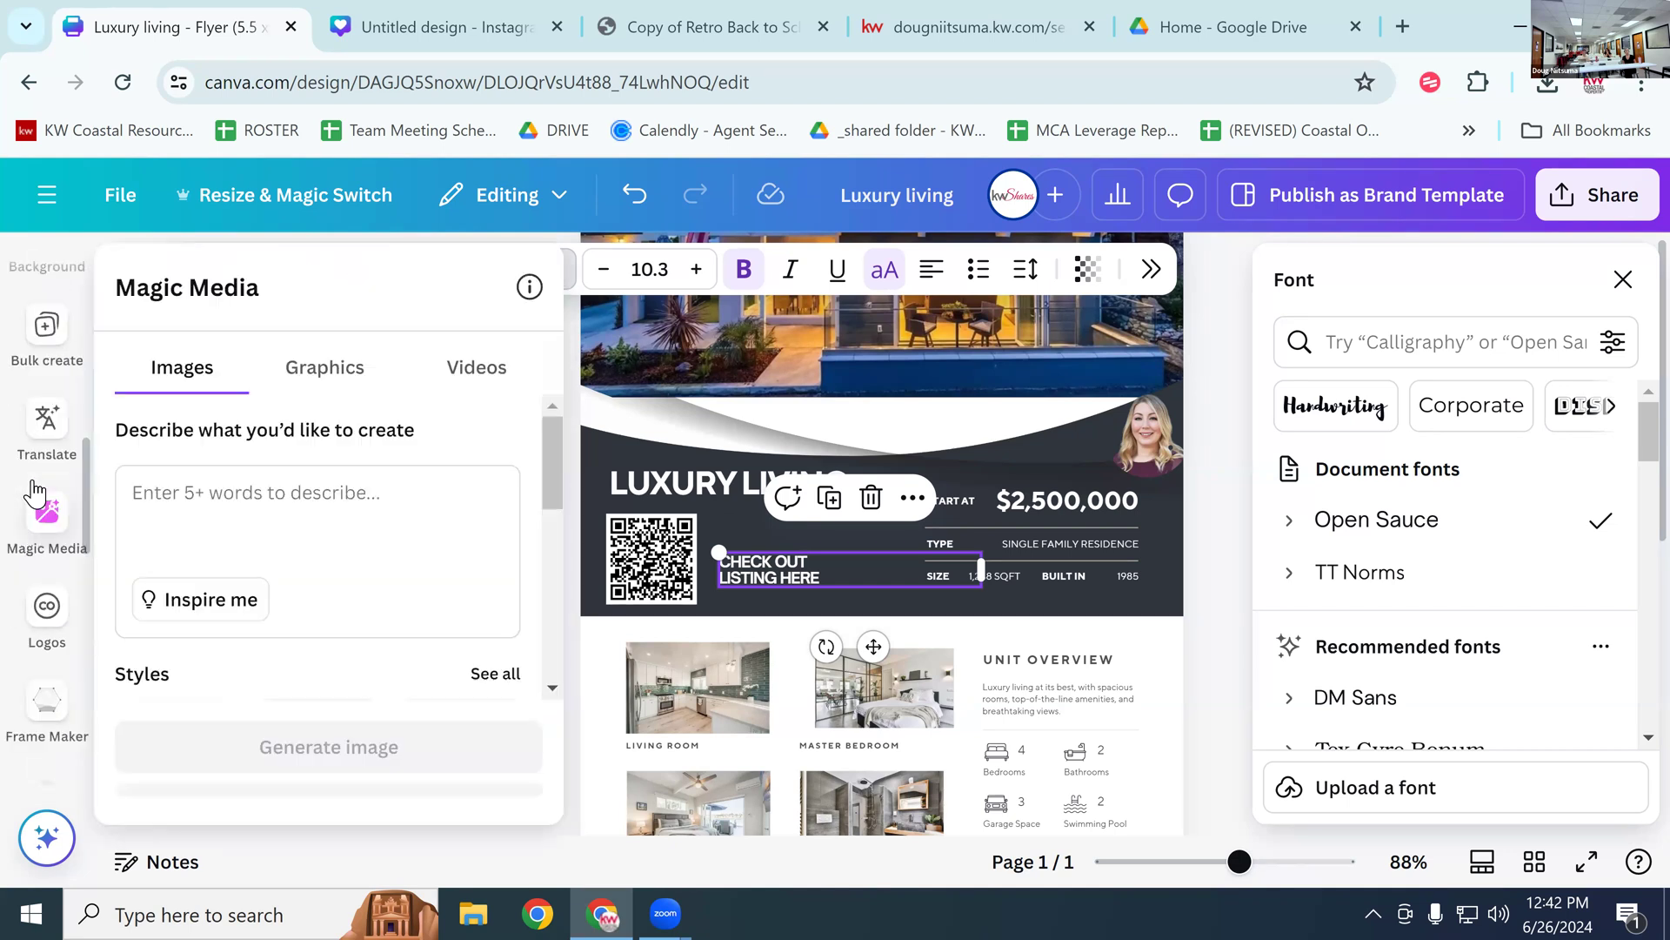
pyautogui.scroll(-2, 35, 491)
pyautogui.click(36, 487)
pyautogui.click(42, 389)
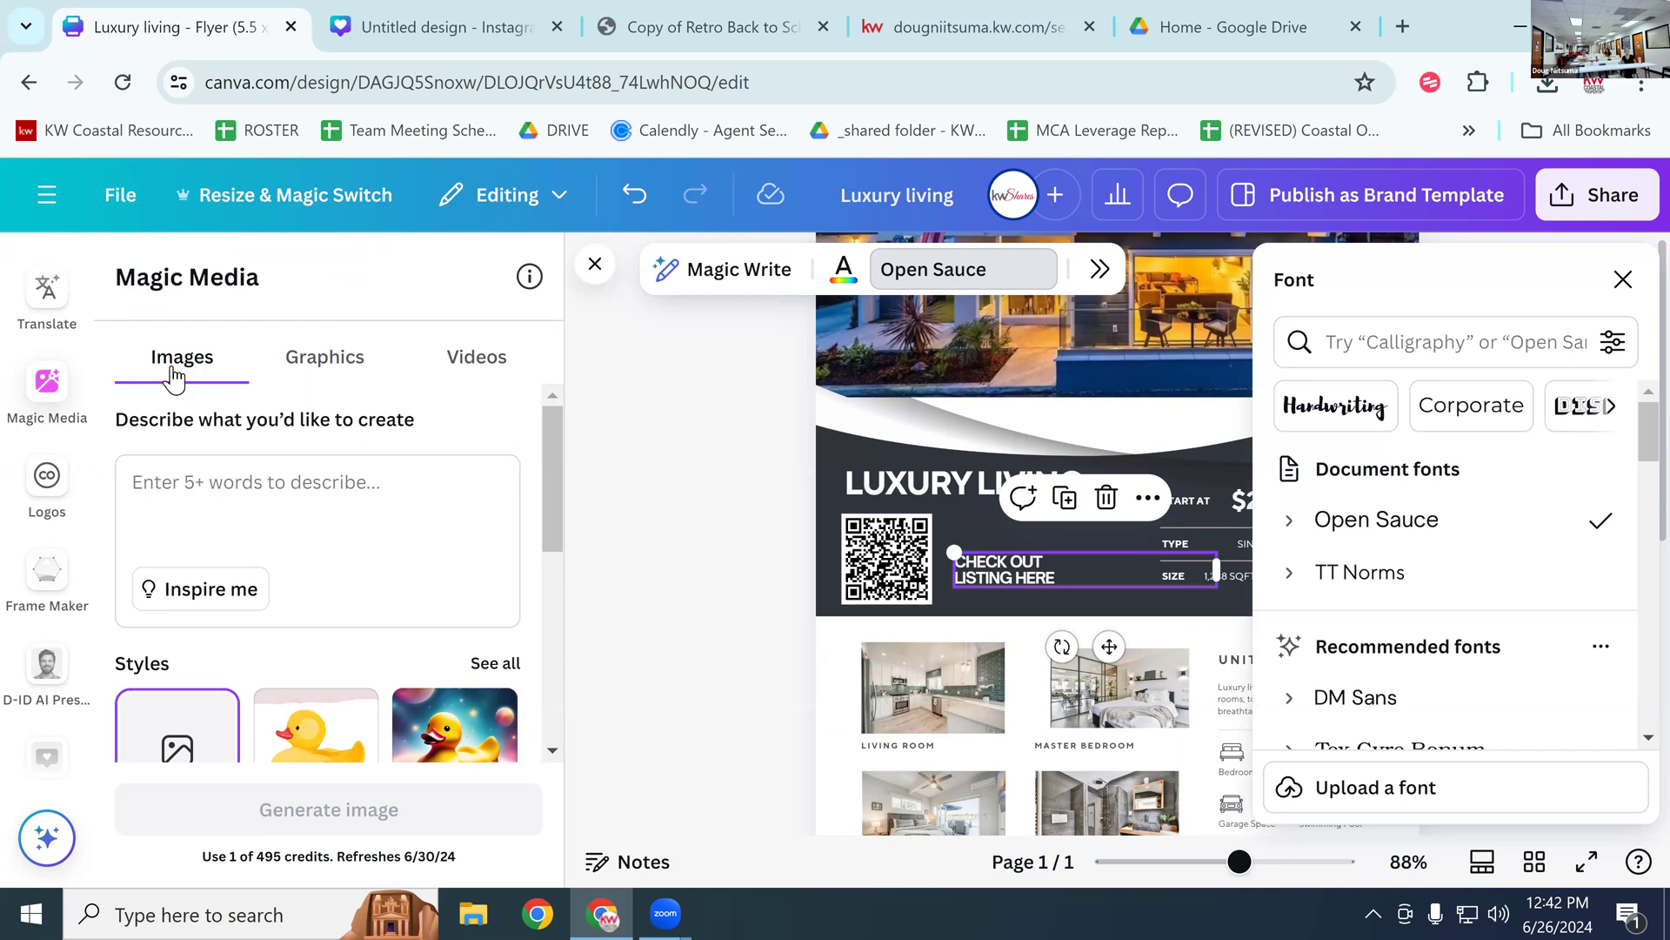
# Step: Generate Magic Media images from the prompt 'mid century home in the forest'
pyautogui.click(210, 484)
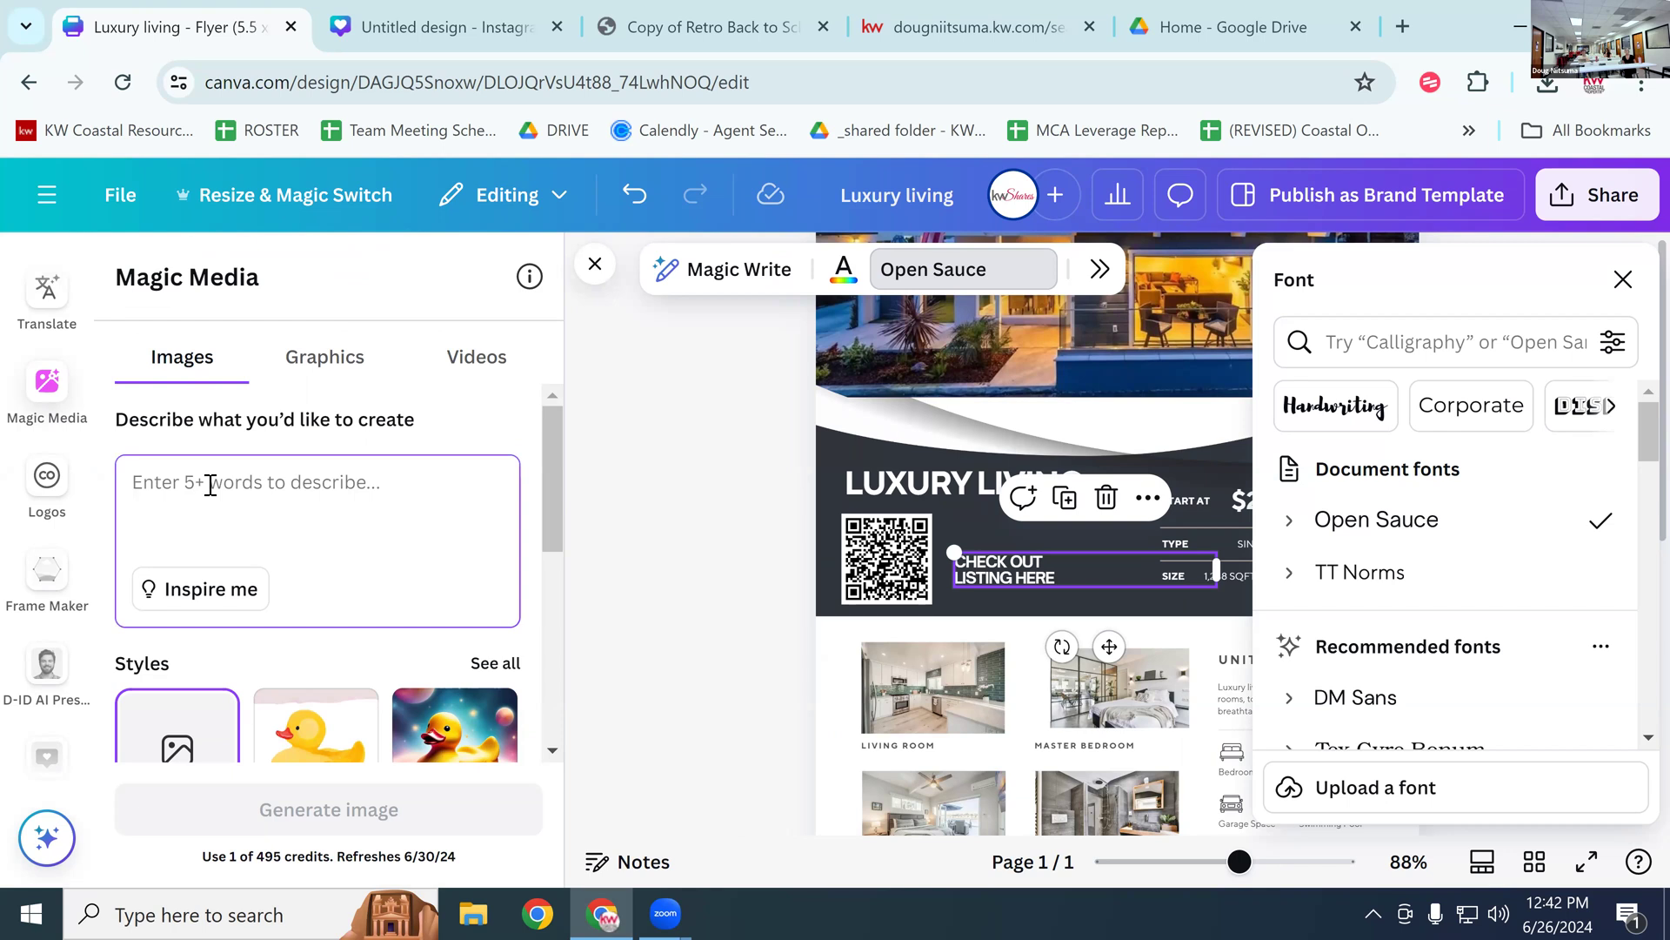
pyautogui.write('home by teh ')
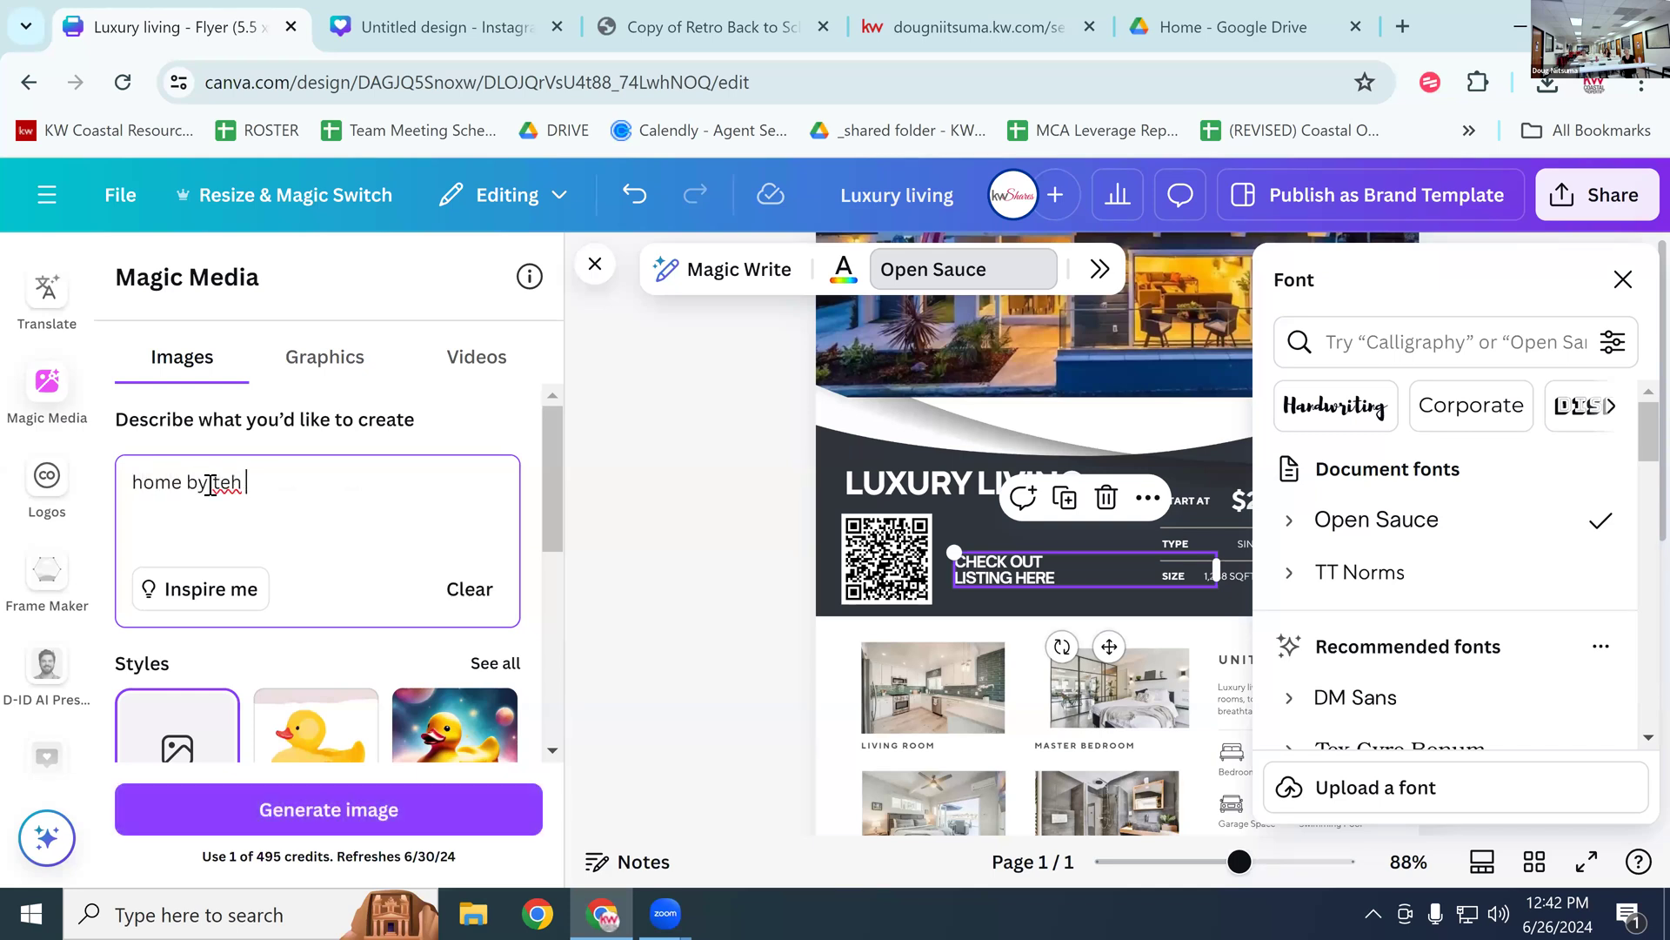
pyautogui.write('sea')
pyautogui.press('BackSpace')
pyautogui.press('BackSpace')
pyautogui.press('BackSpace')
pyautogui.press('BackSpace')
pyautogui.press('BackSpace')
pyautogui.press('BackSpace')
pyautogui.press('BackSpace')
pyautogui.press('BackSpace')
pyautogui.press('BackSpace')
pyautogui.press('BackSpace')
pyautogui.press('BackSpace')
pyautogui.press('BackSpace')
pyautogui.press('BackSpace')
pyautogui.press('BackSpace')
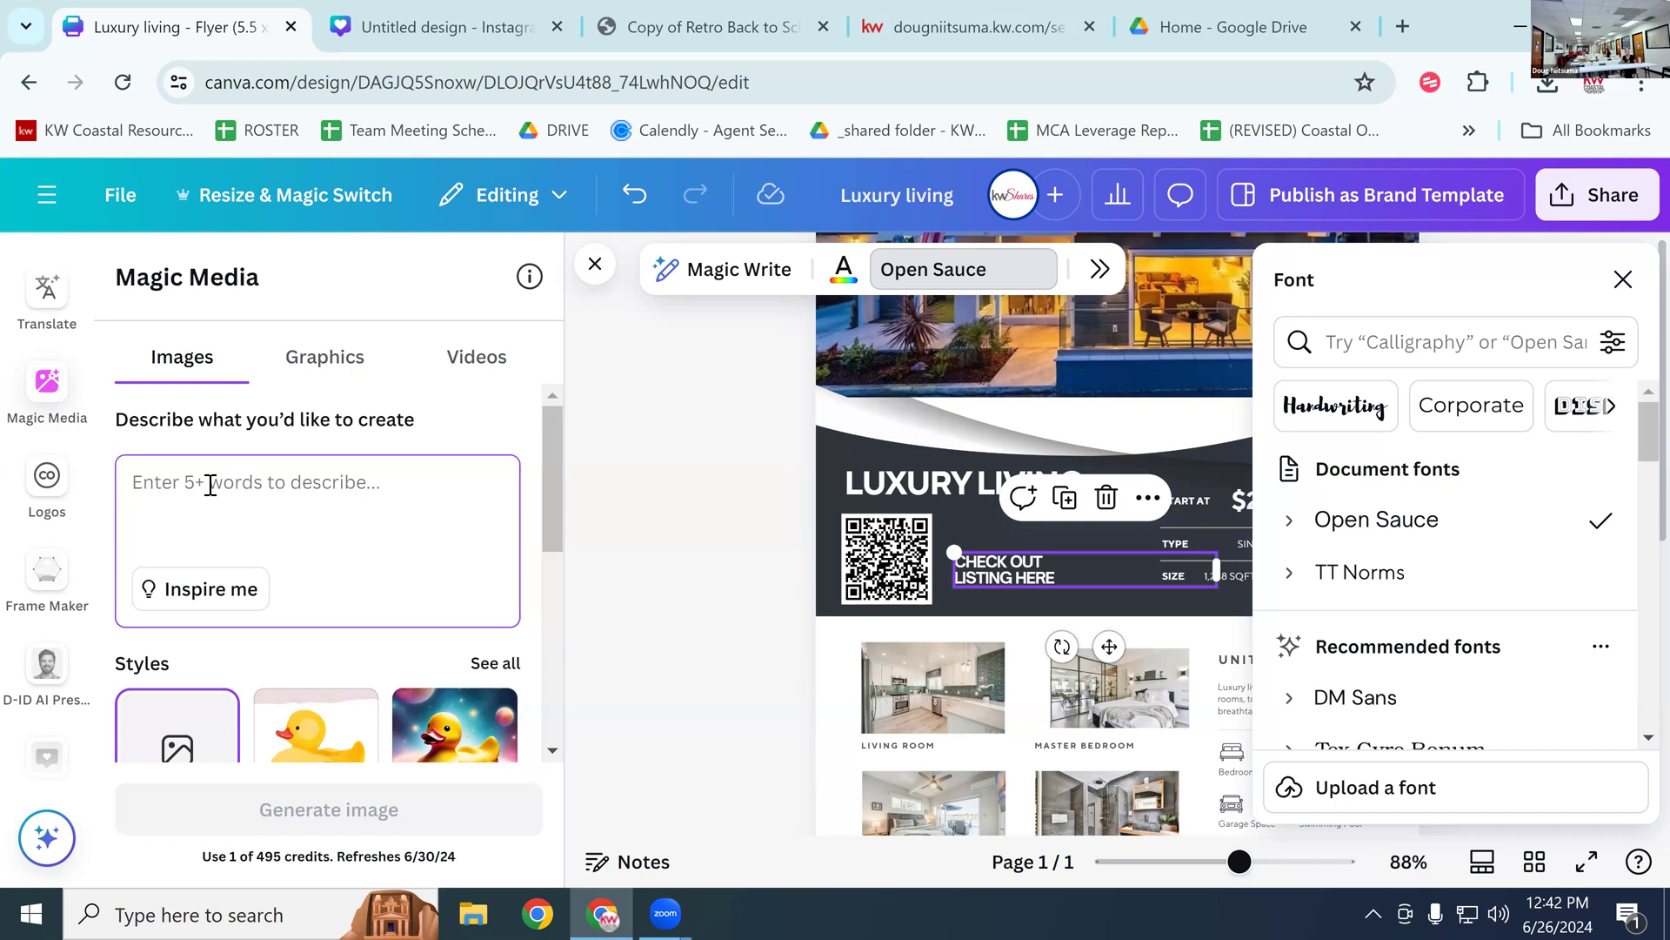
pyautogui.write('mid century home in ')
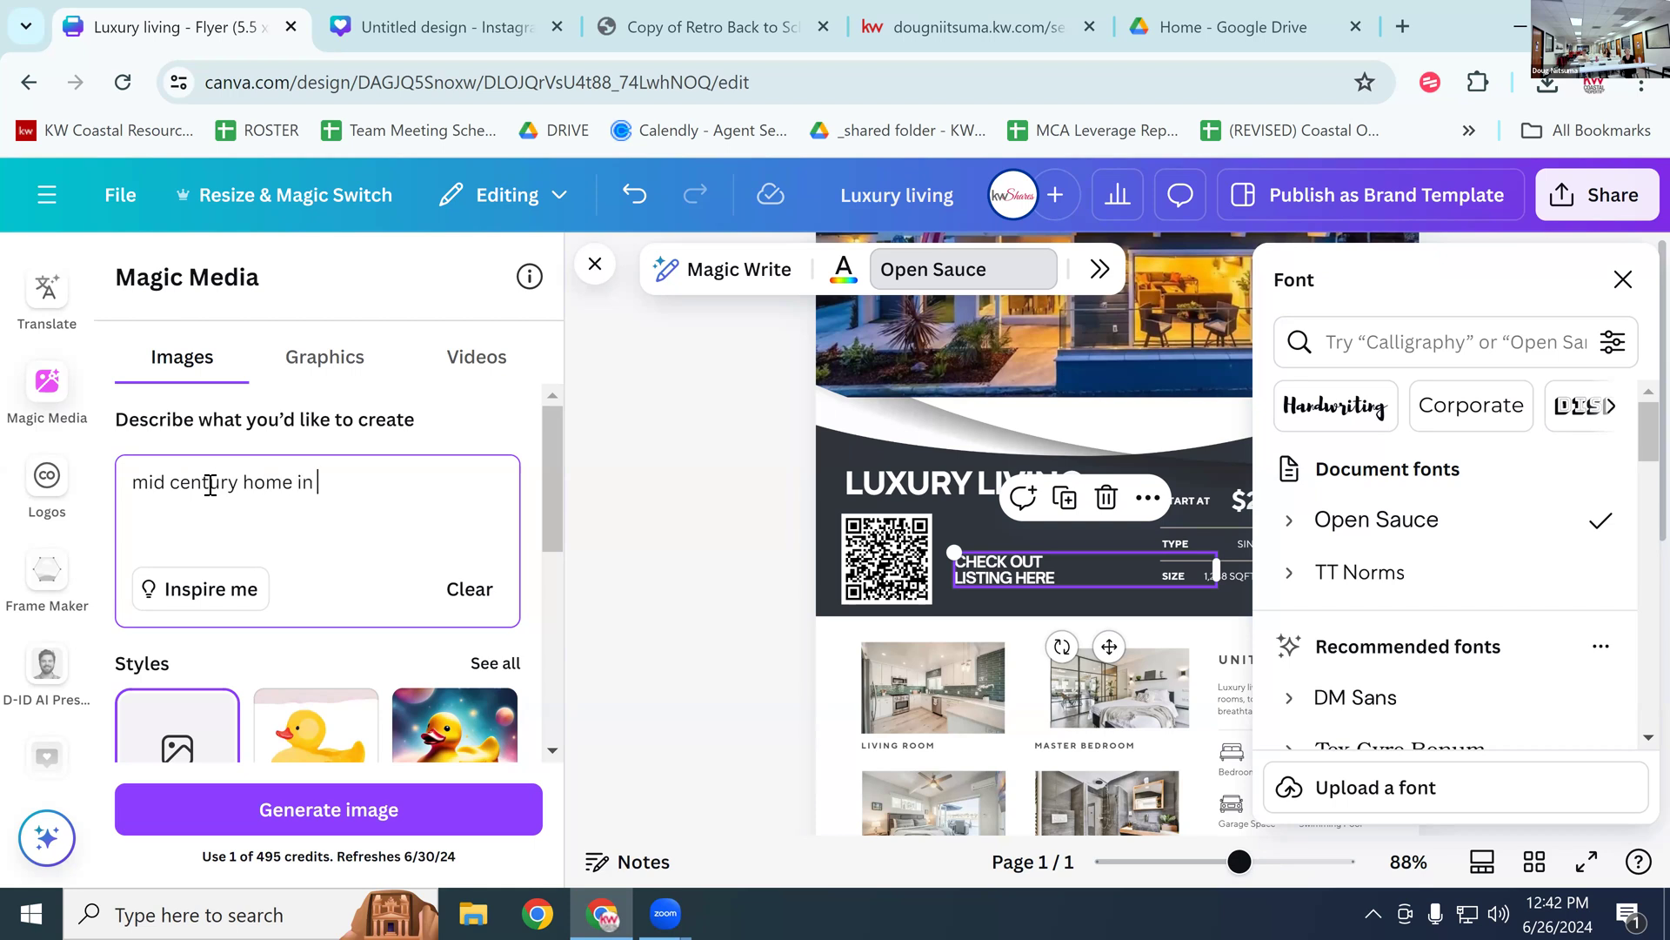
pyautogui.write('the forest')
pyautogui.press('Return')
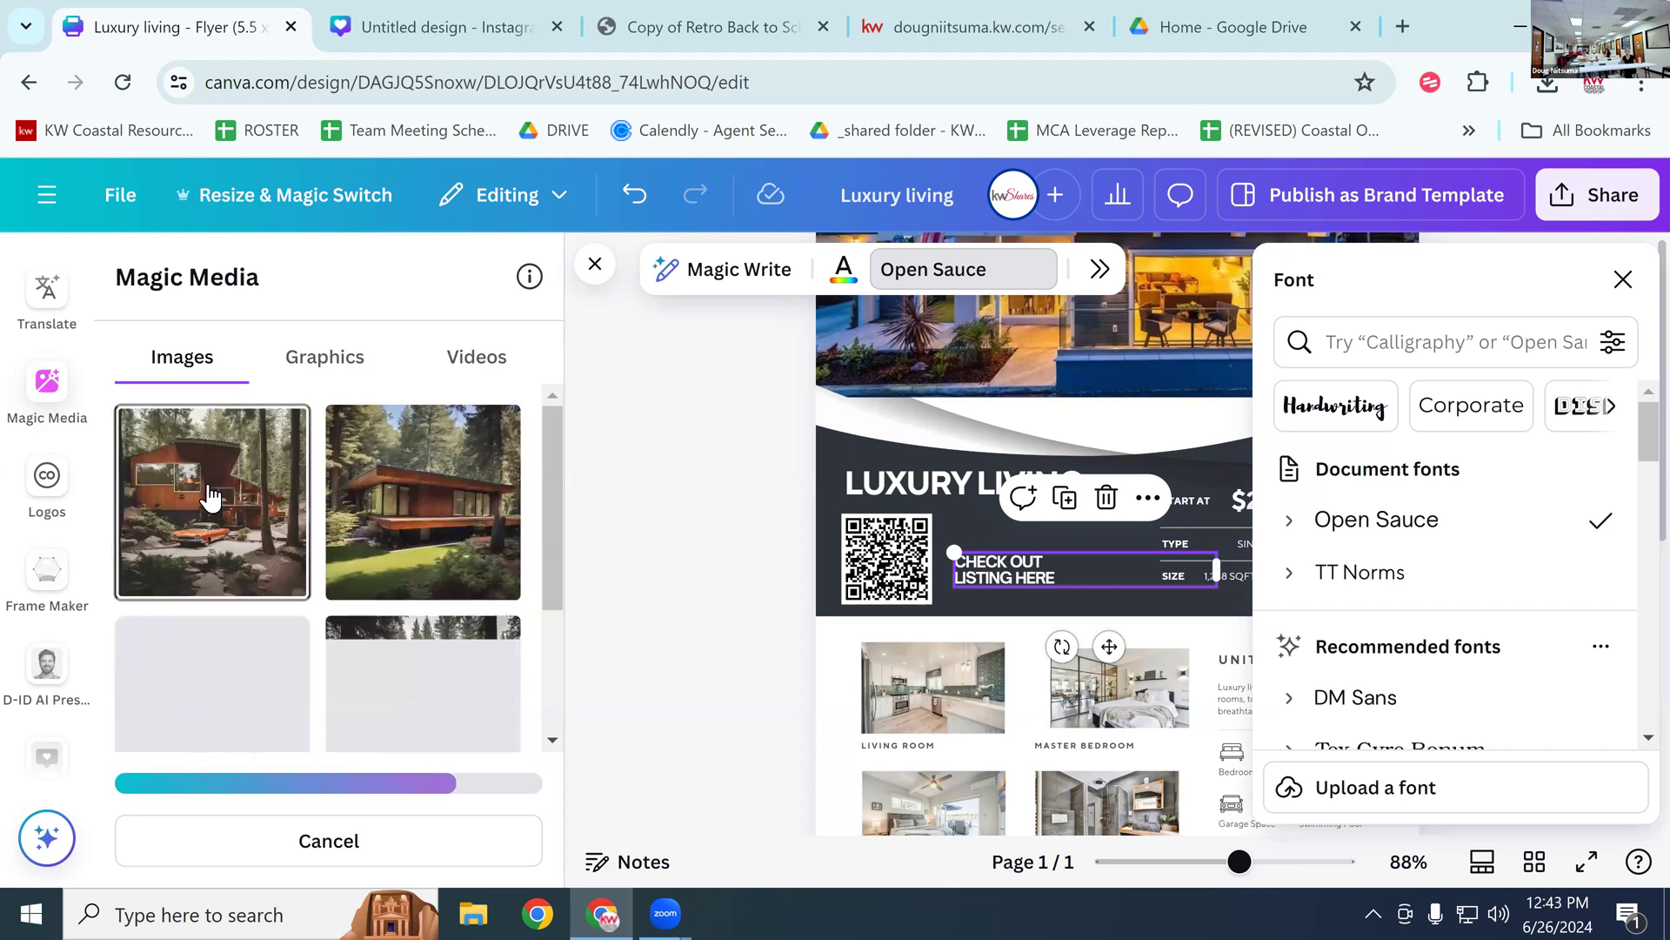
# Step: Add the second forest-house image and shrink it on the flyer's right beside the price
pyautogui.click(435, 497)
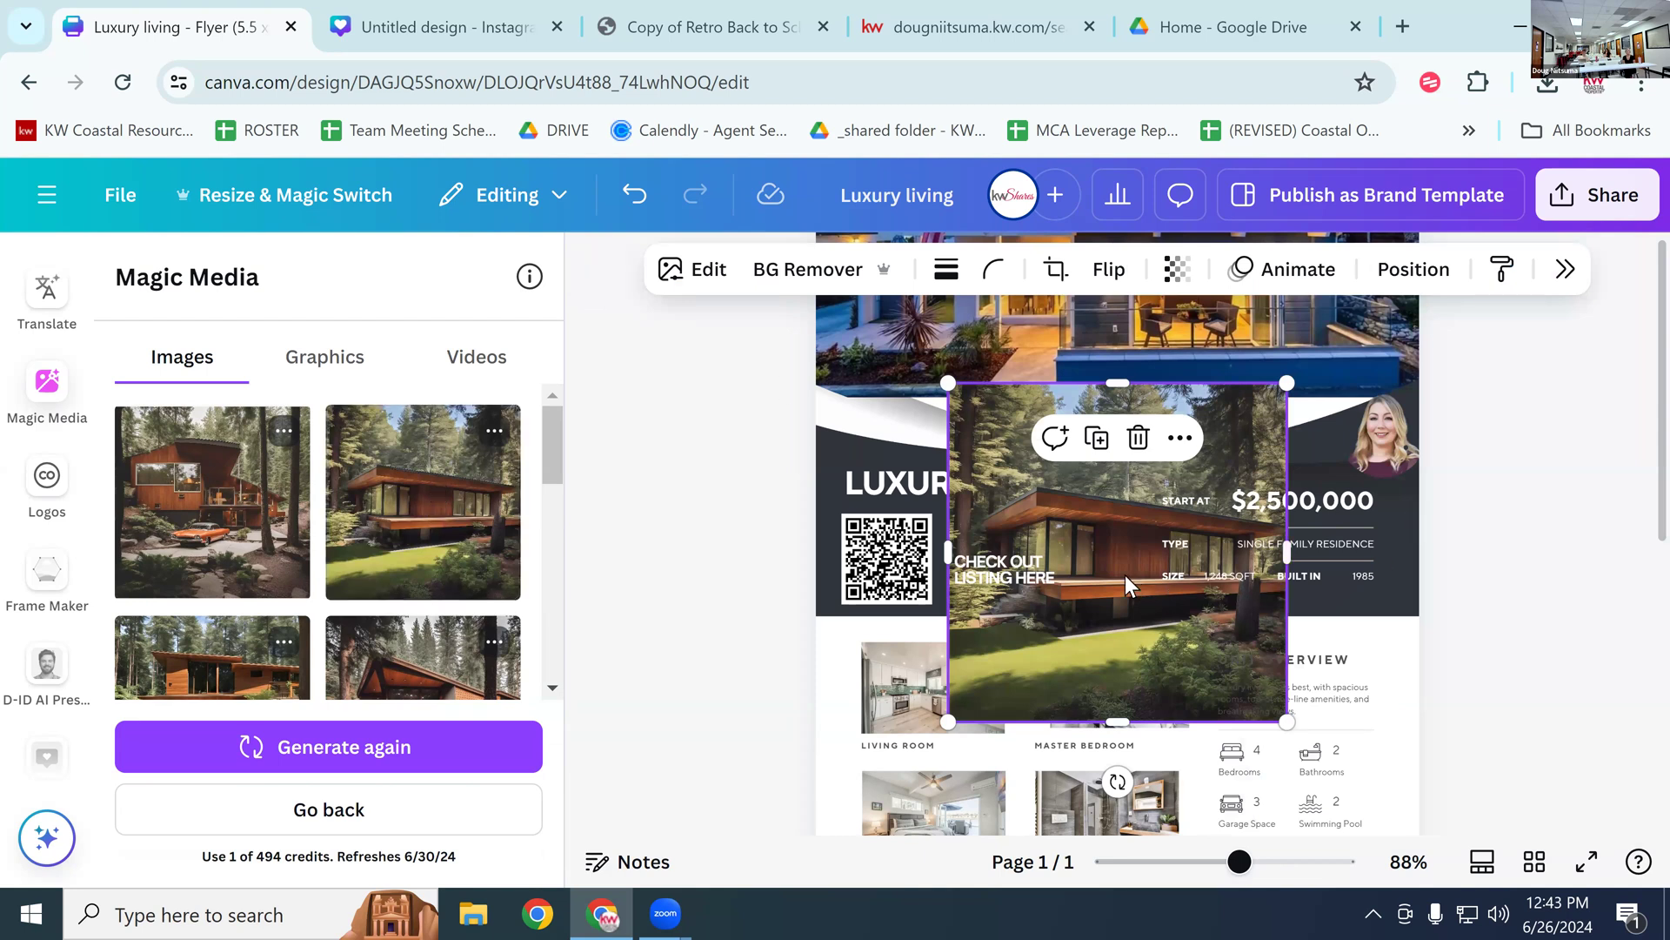
pyautogui.moveTo(1103, 517); pyautogui.dragTo(1185, 557)
pyautogui.moveTo(1021, 744); pyautogui.dragTo(1151, 568)
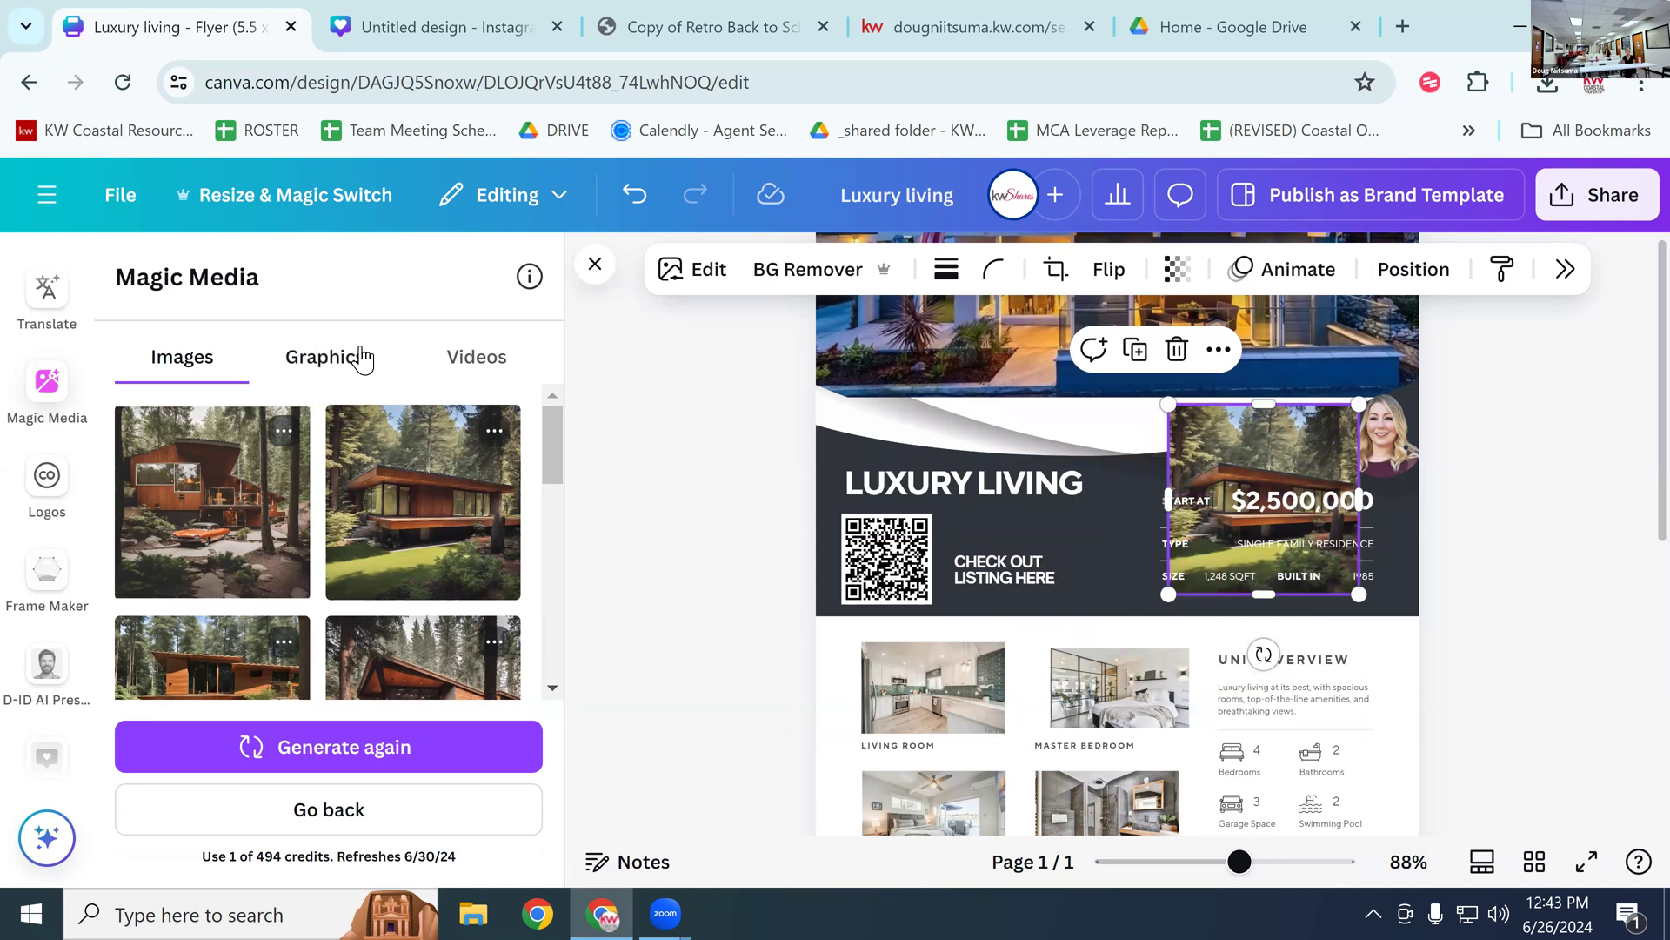
# Step: Generate Magic Media graphics from the prompt 'open house sign'
pyautogui.click(360, 360)
pyautogui.click(315, 481)
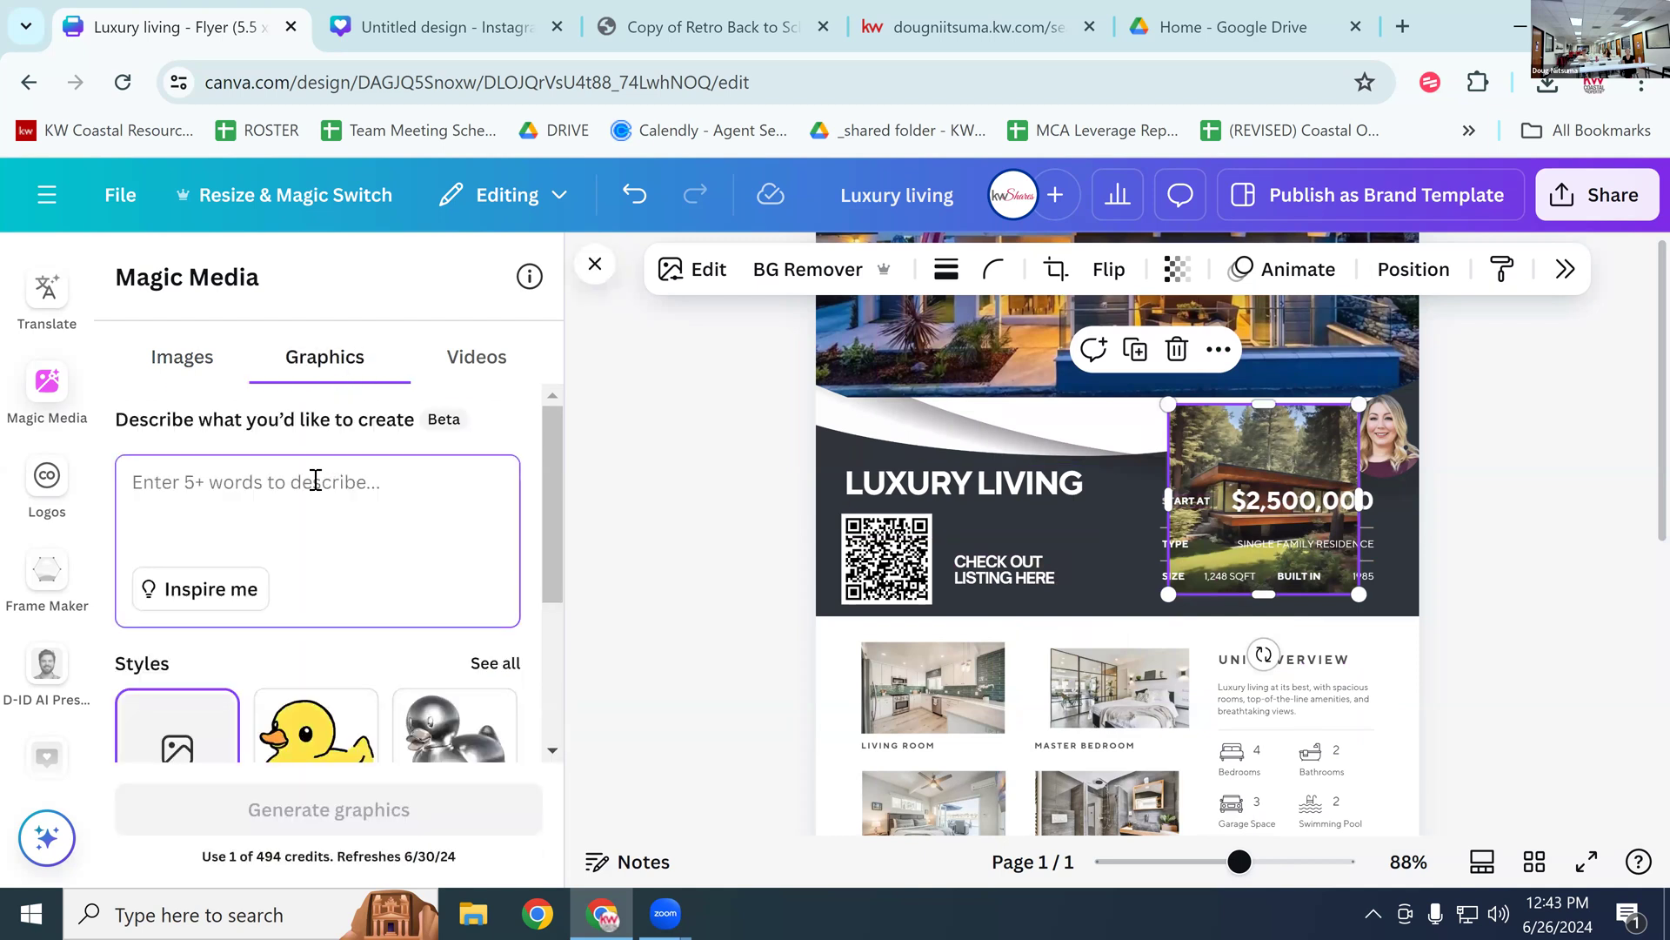
pyautogui.write('open house sign')
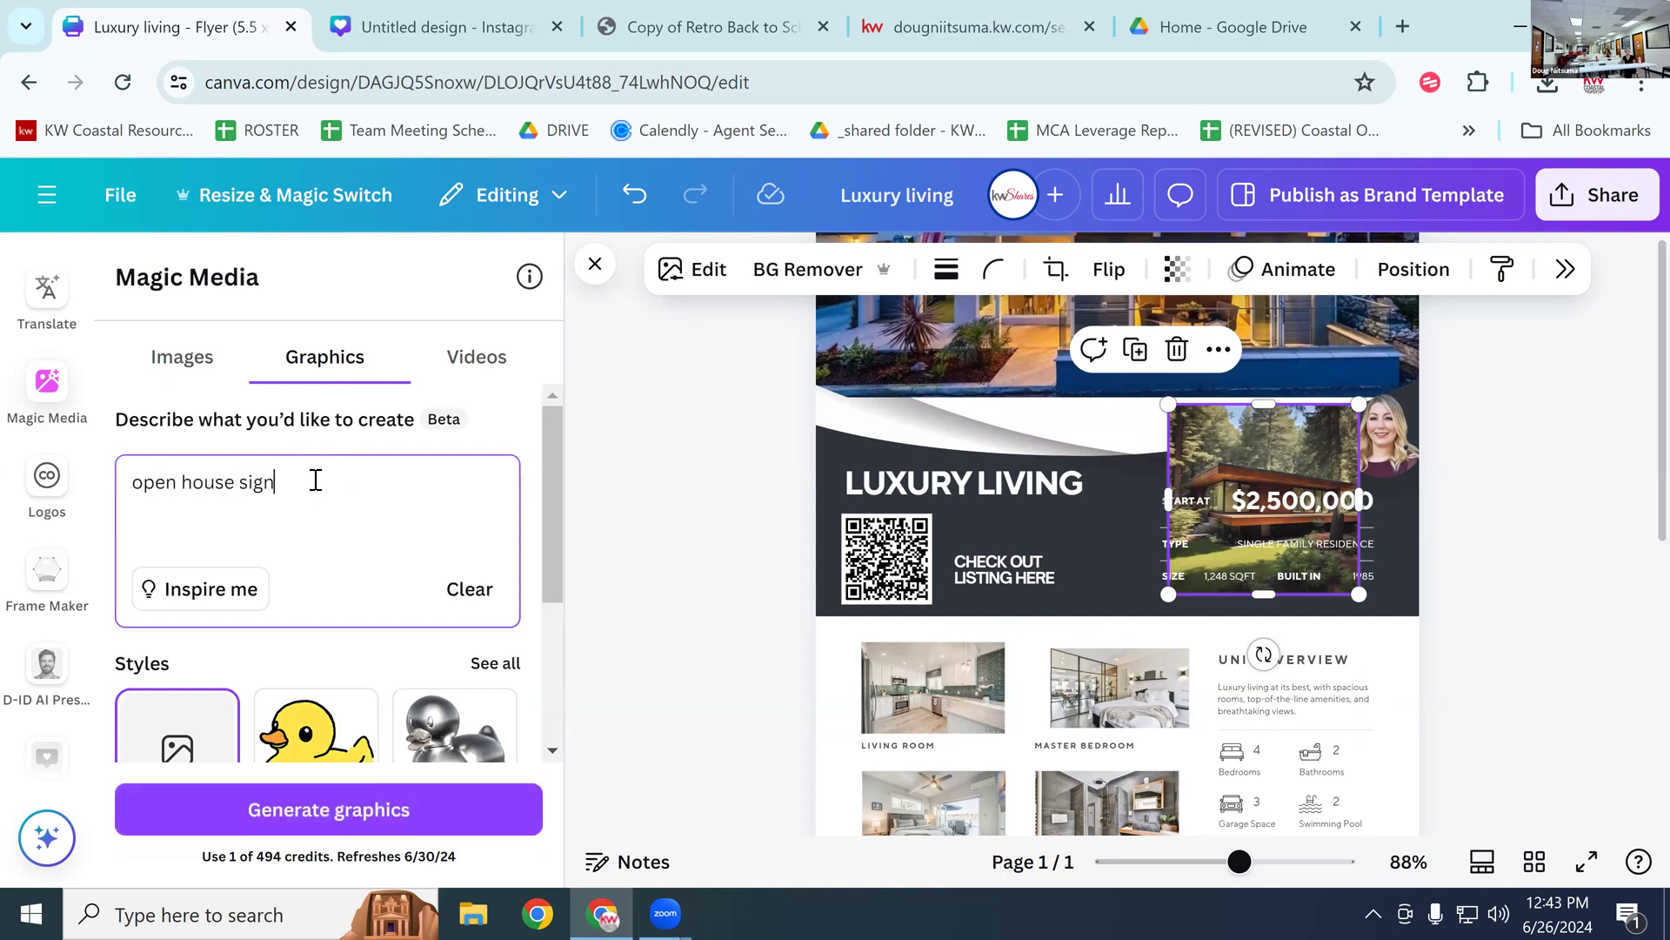
pyautogui.press('Return')
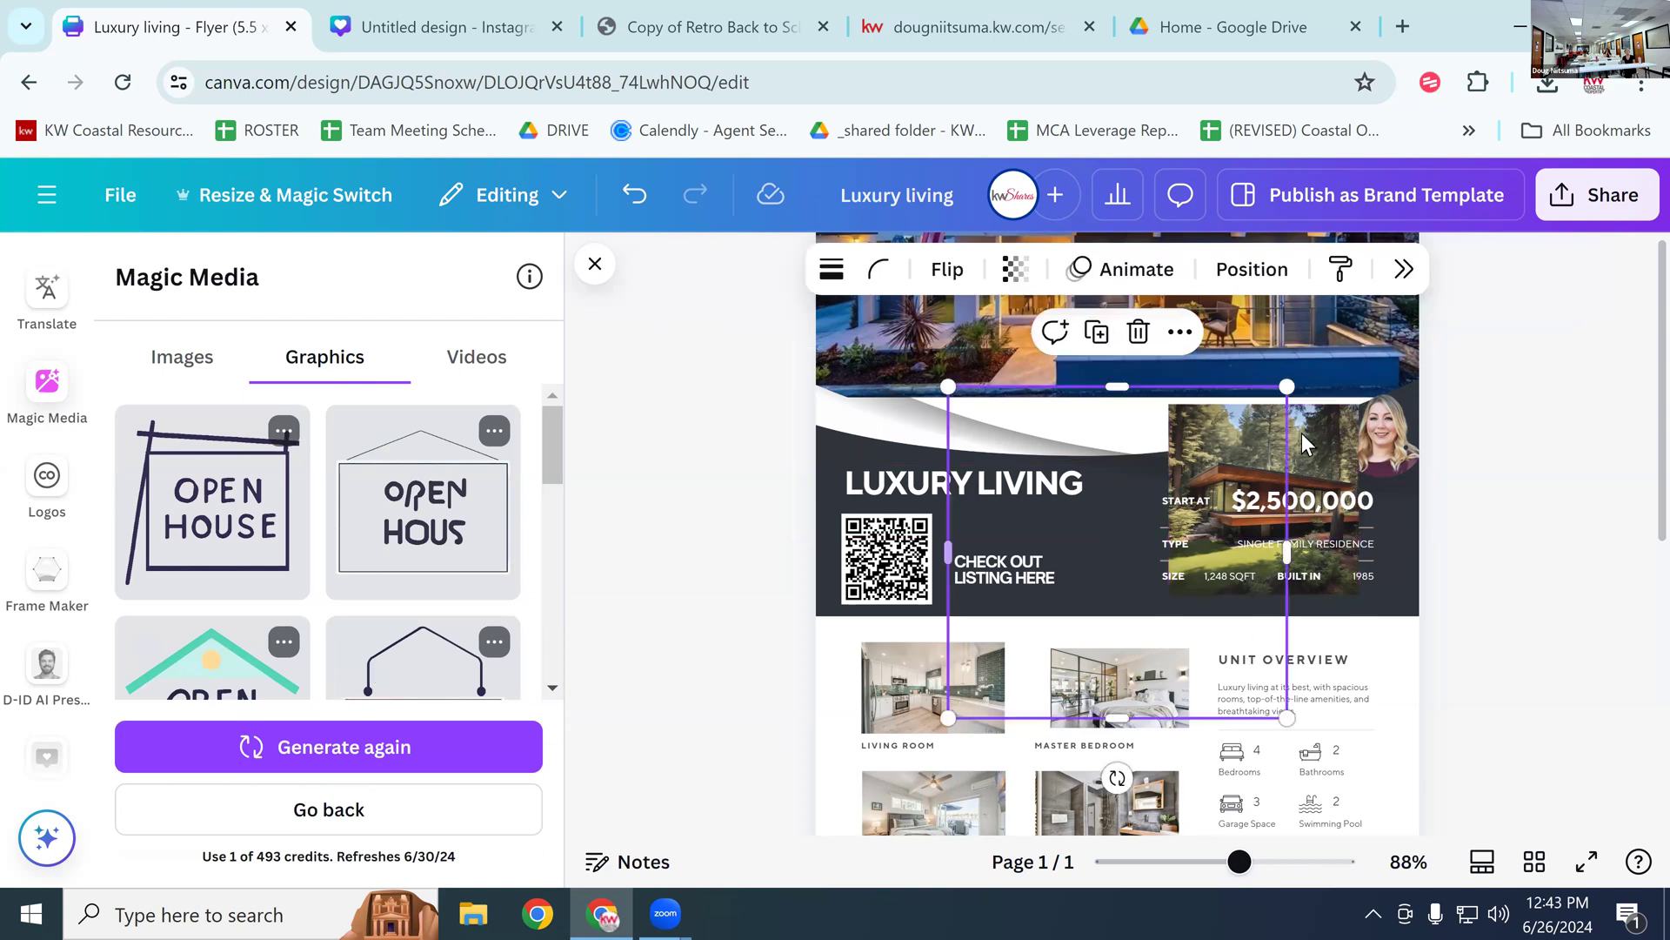
# Step: Add the teal Open House graphic and shrink it to a badge above LUXURY LIVING
pyautogui.click(211, 657)
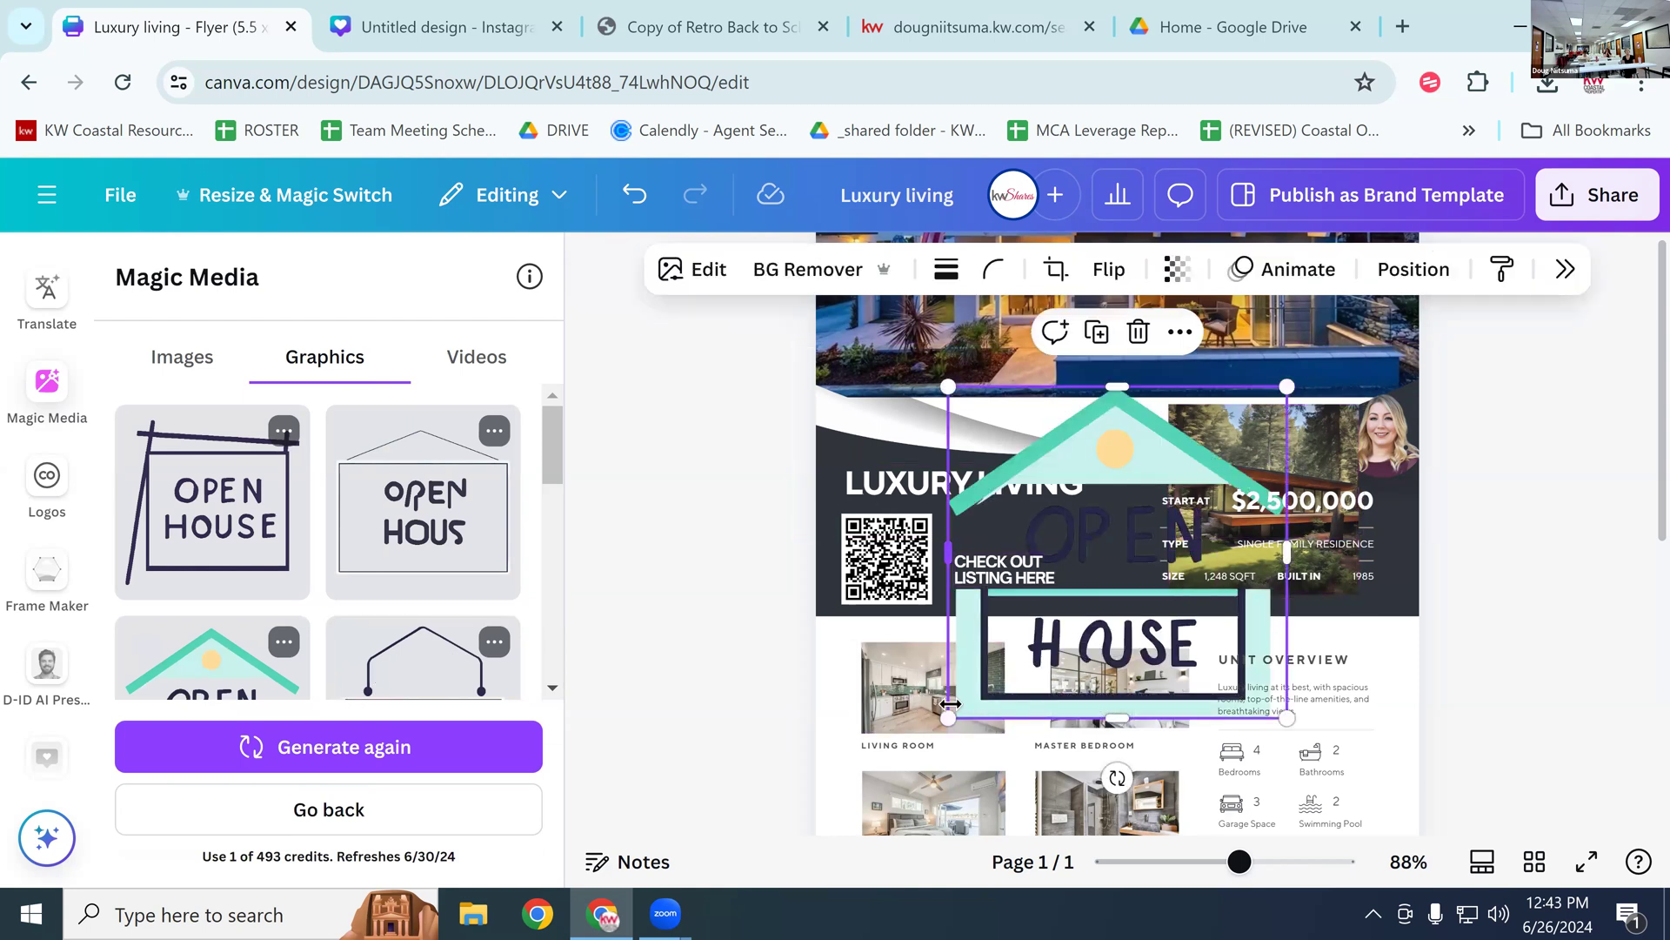
pyautogui.moveTo(947, 718); pyautogui.dragTo(999, 404)
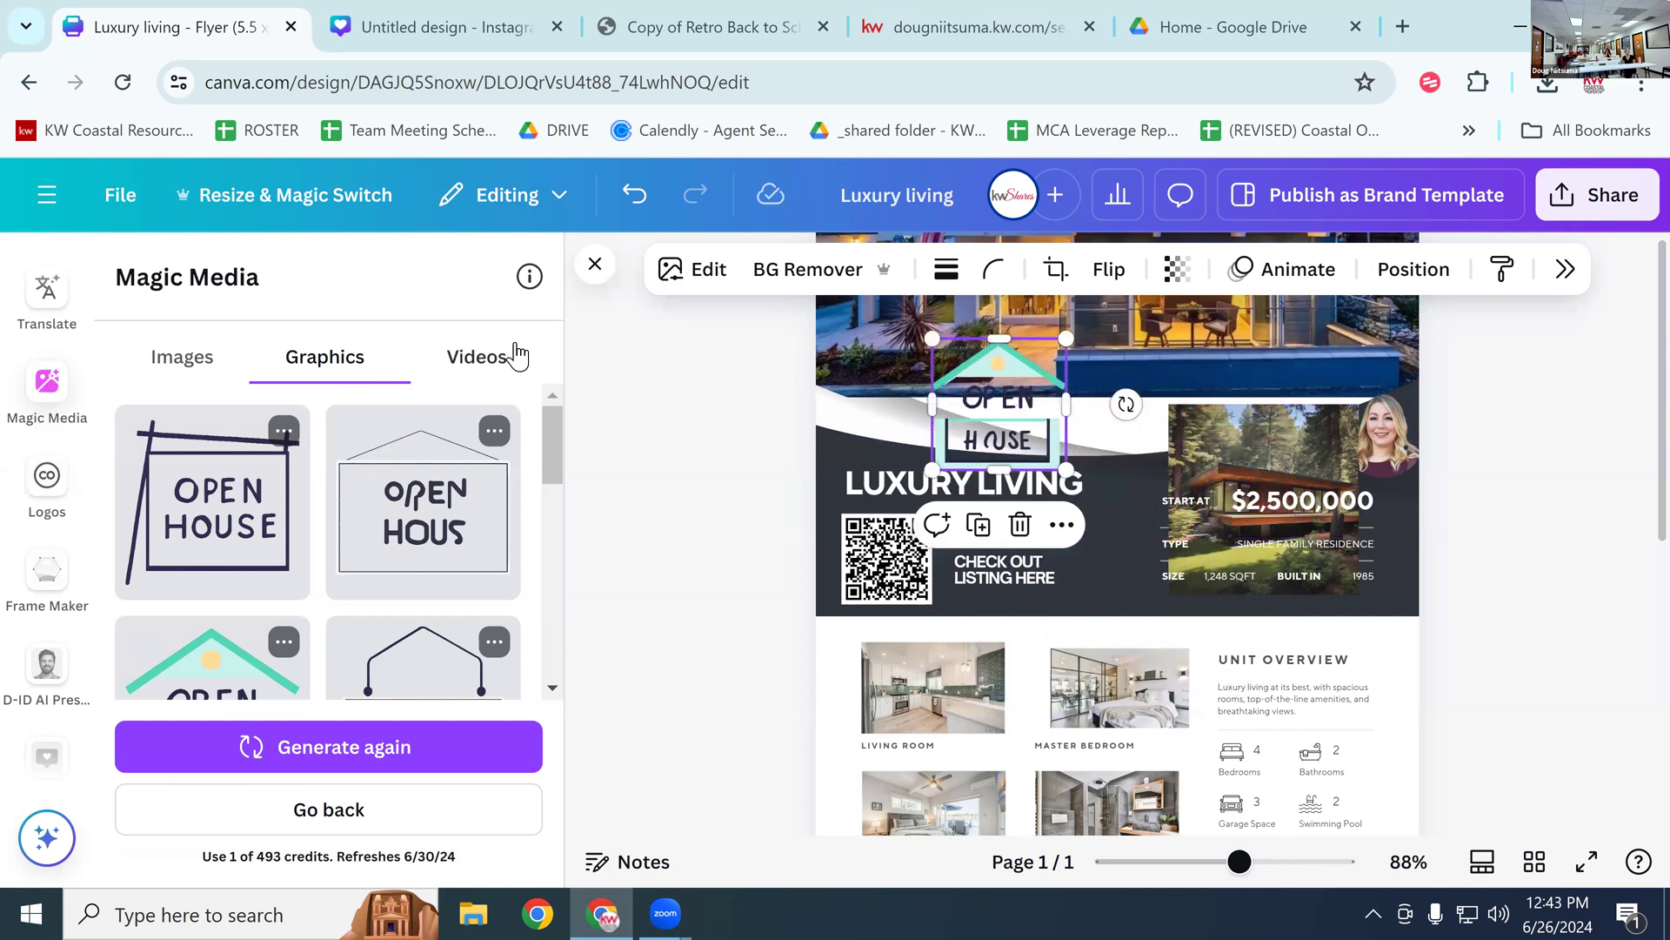
pyautogui.click(485, 359)
# Step: Generate an AI video of 'boat sailing in the ocean', then return to the forest-house image results
pyautogui.click(257, 487)
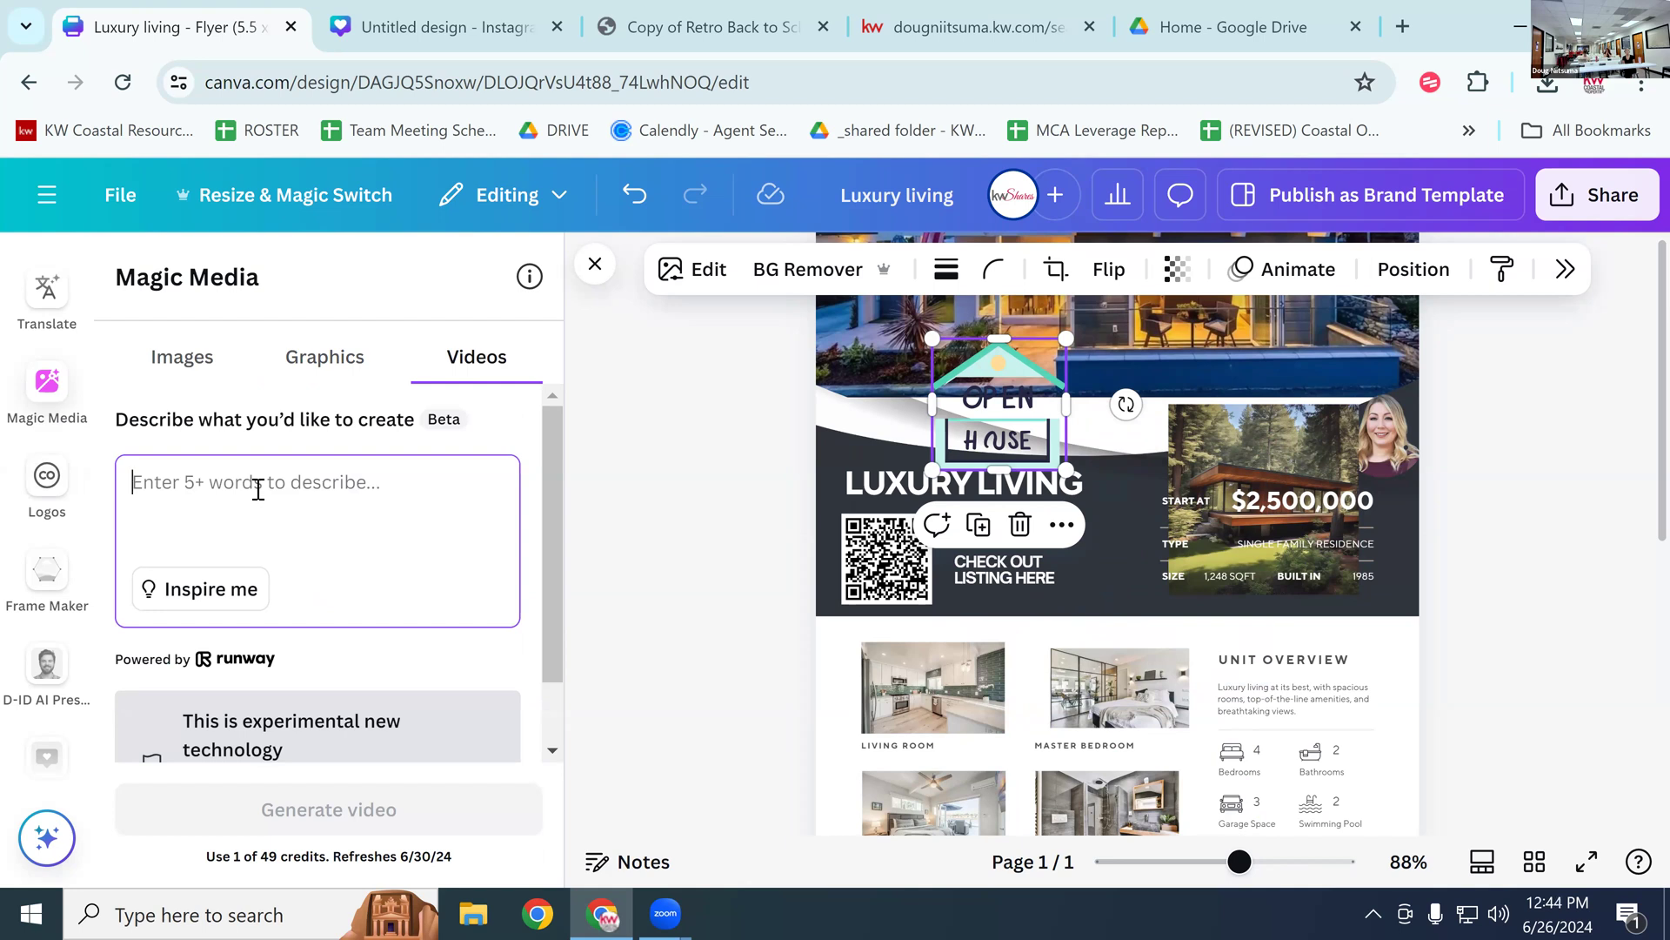
pyautogui.write('ba')
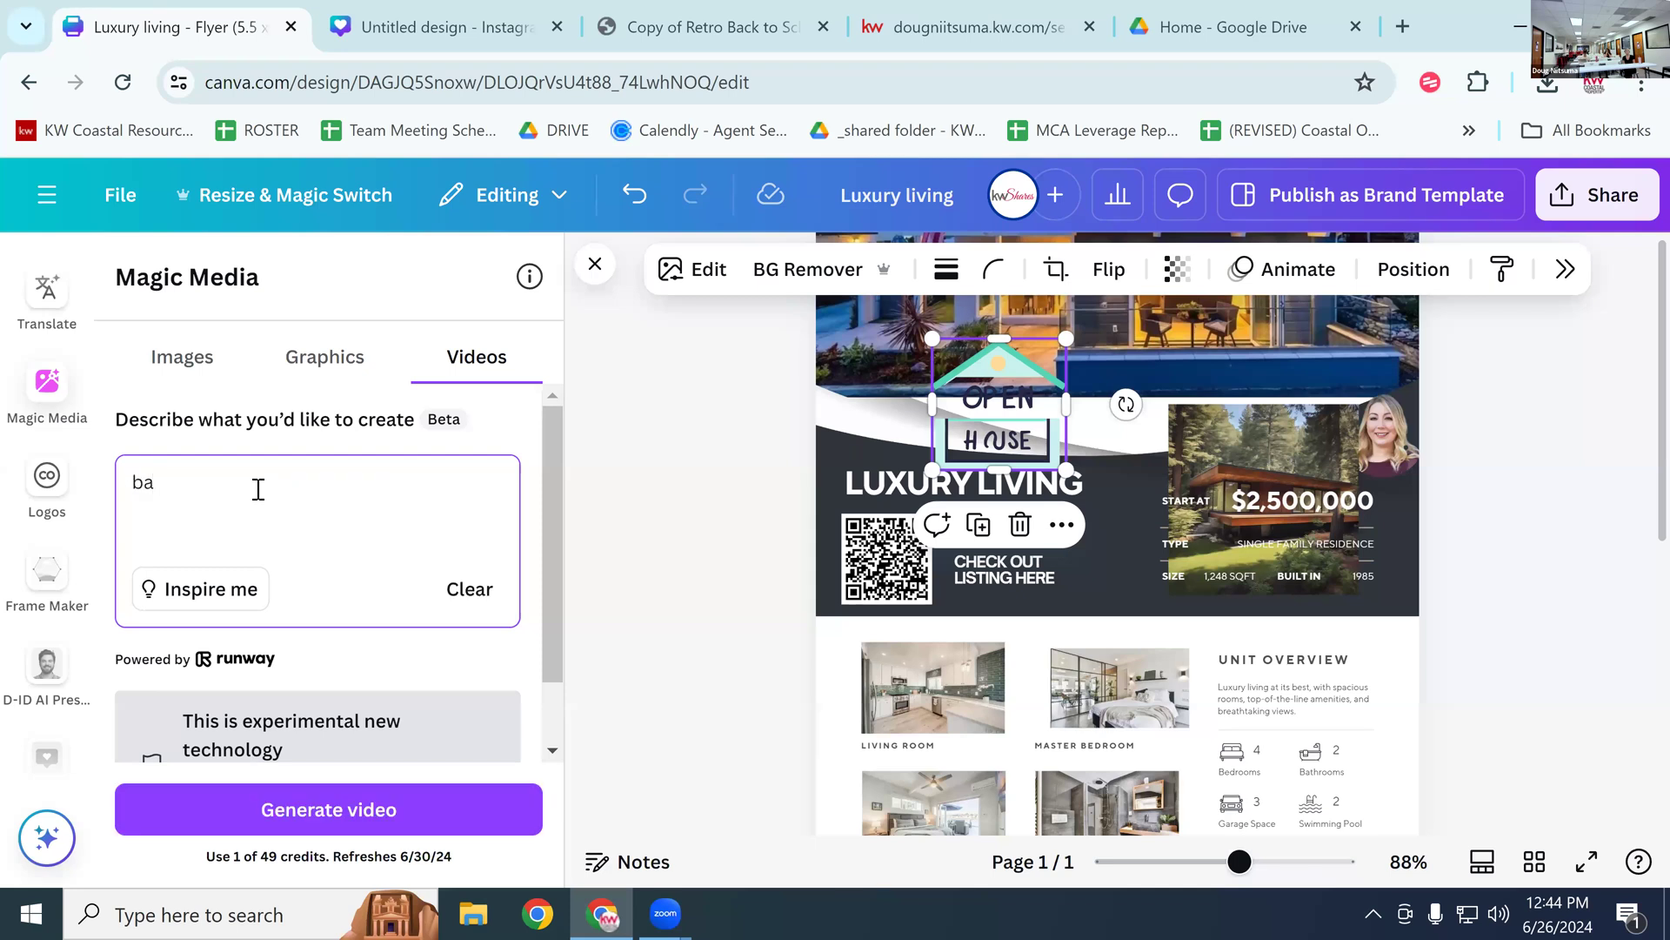
pyautogui.press('BackSpace')
pyautogui.write('oat sail')
pyautogui.press('BackSpace')
pyautogui.press('BackSpace')
pyautogui.write('ailing i')
pyautogui.press('BackSpace')
pyautogui.write('in')
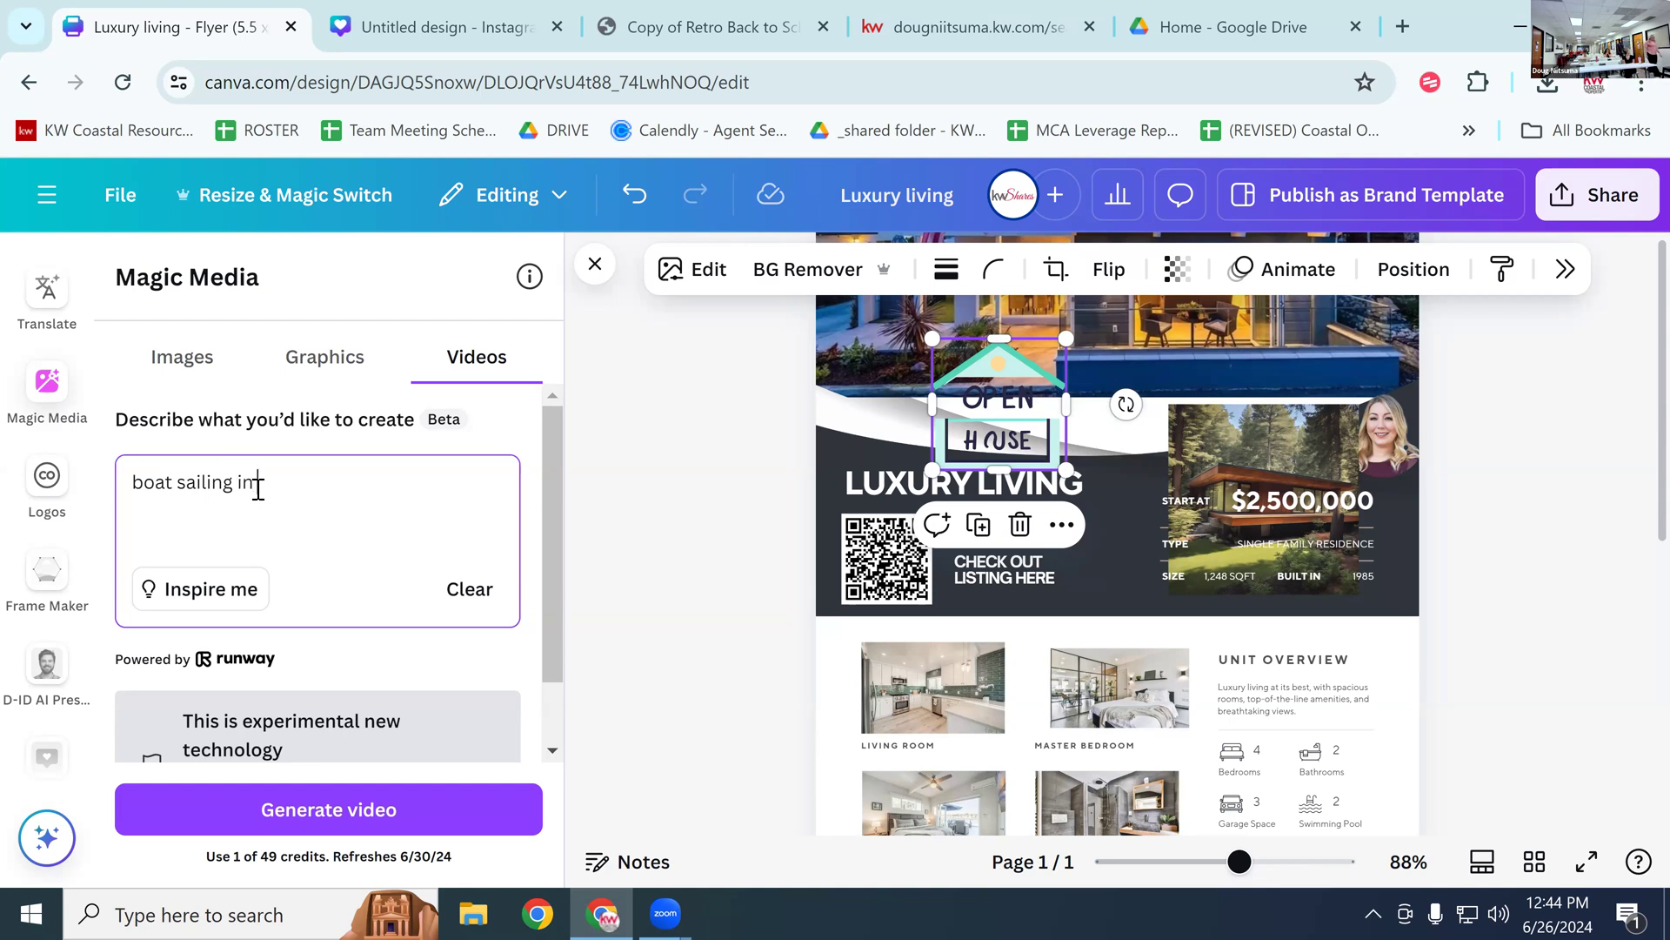
pyautogui.write(' the ocean')
pyautogui.press('Return')
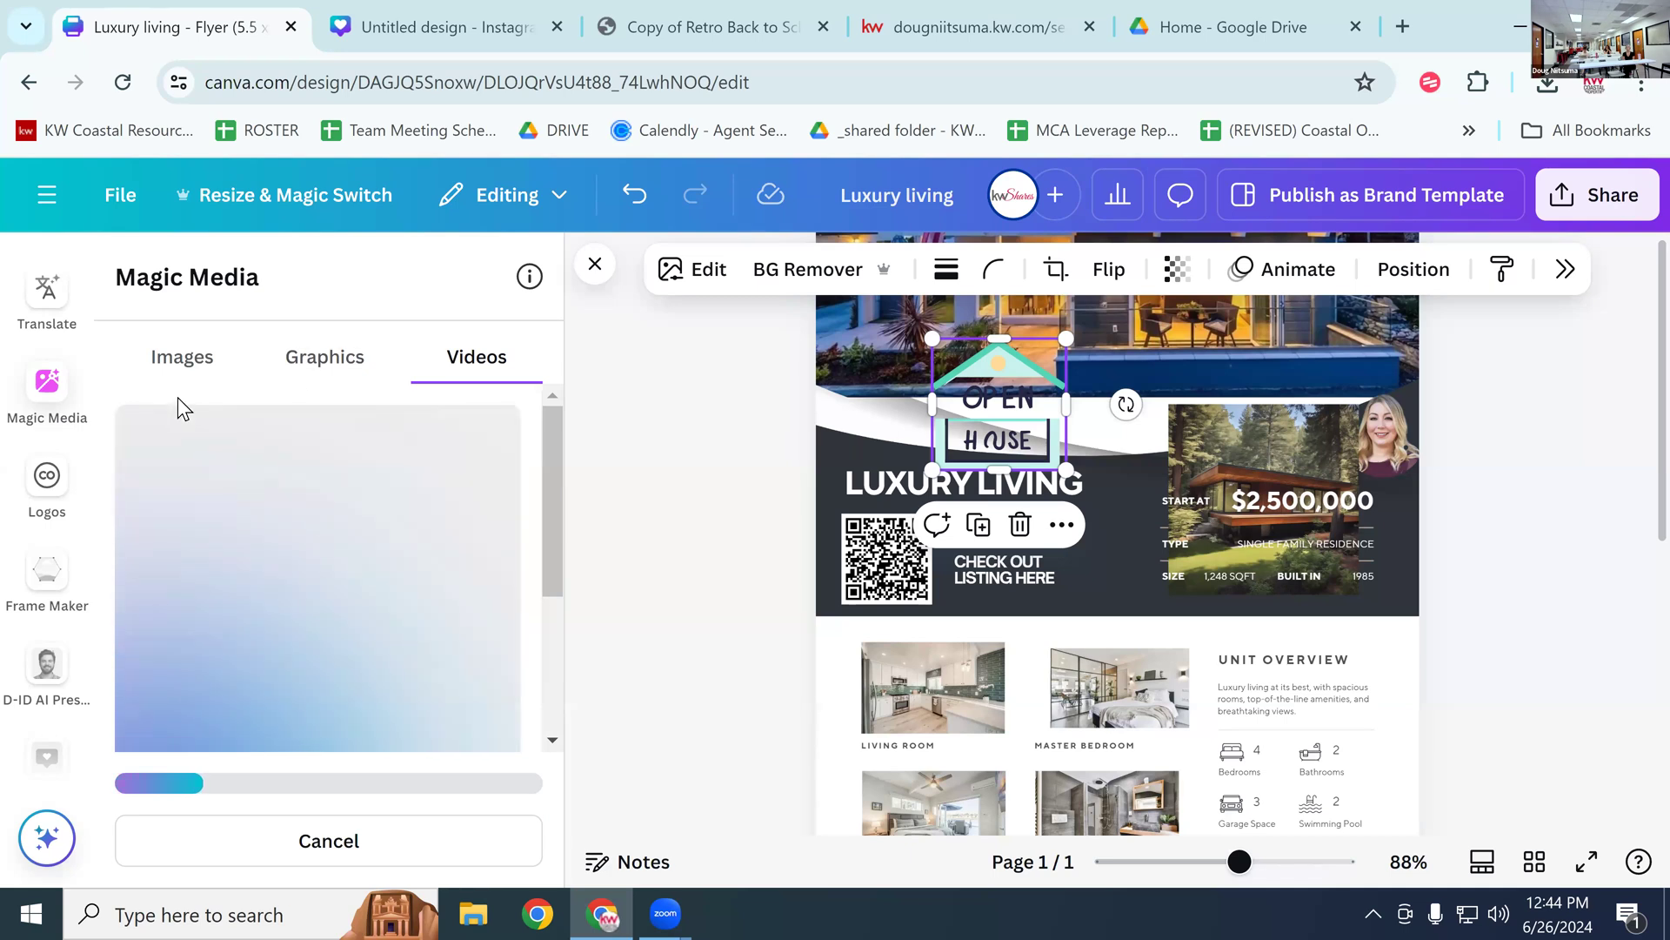
pyautogui.click(182, 372)
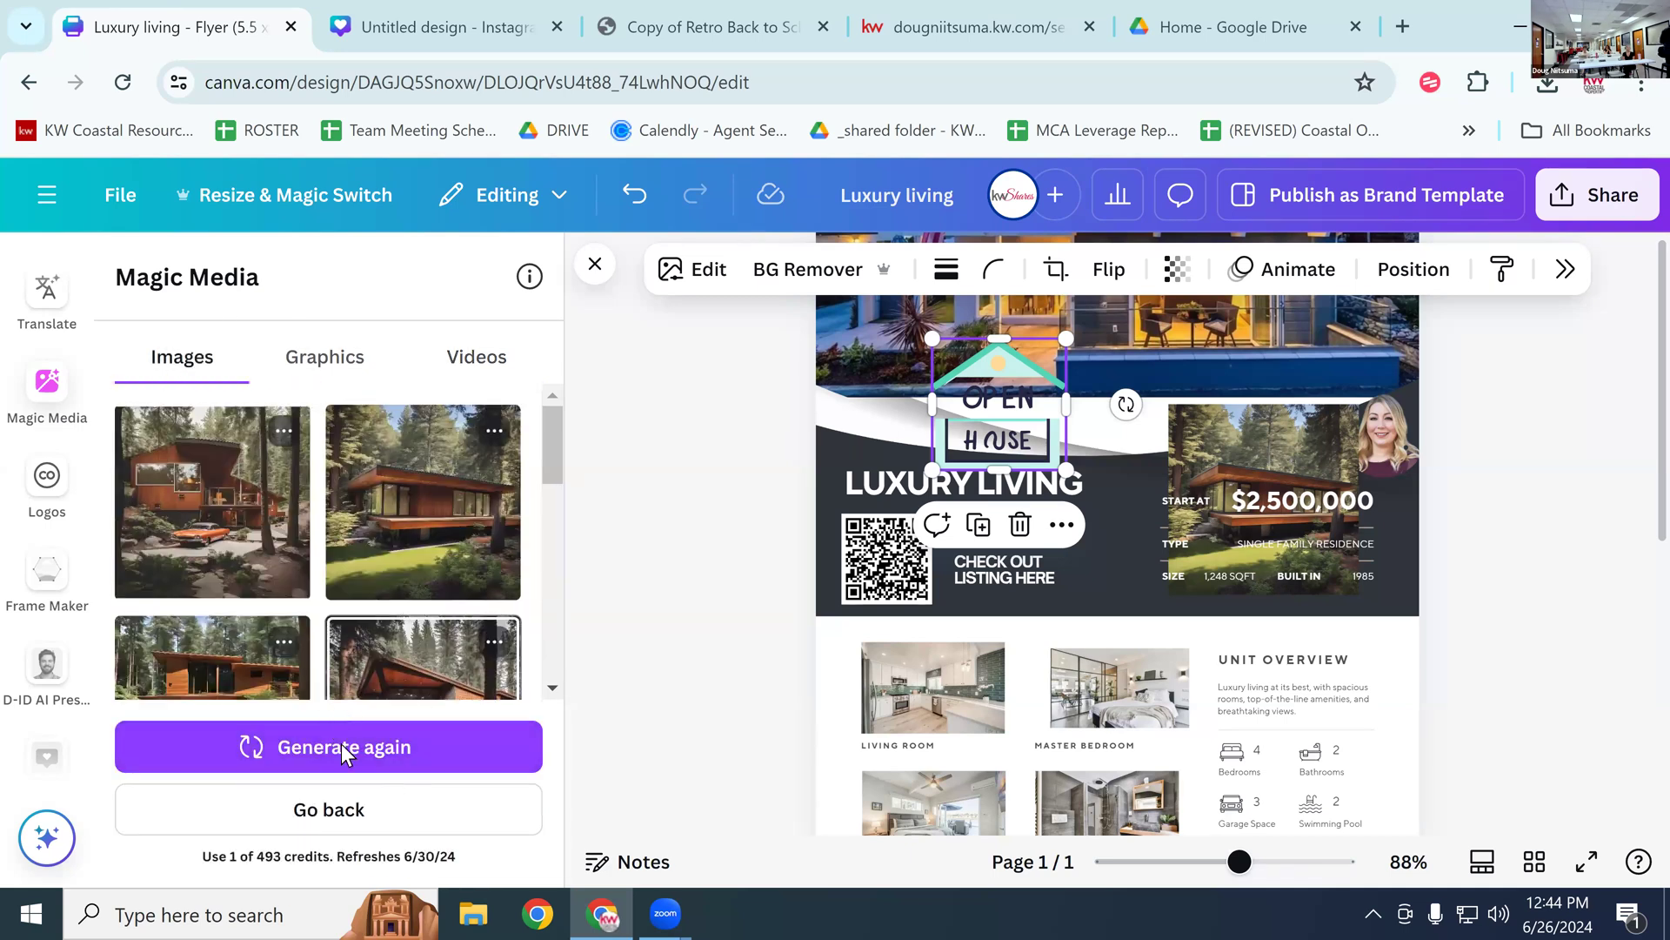
# Step: Go back to an empty Magic Media Images prompt and scroll through the apps sidebar
pyautogui.click(346, 810)
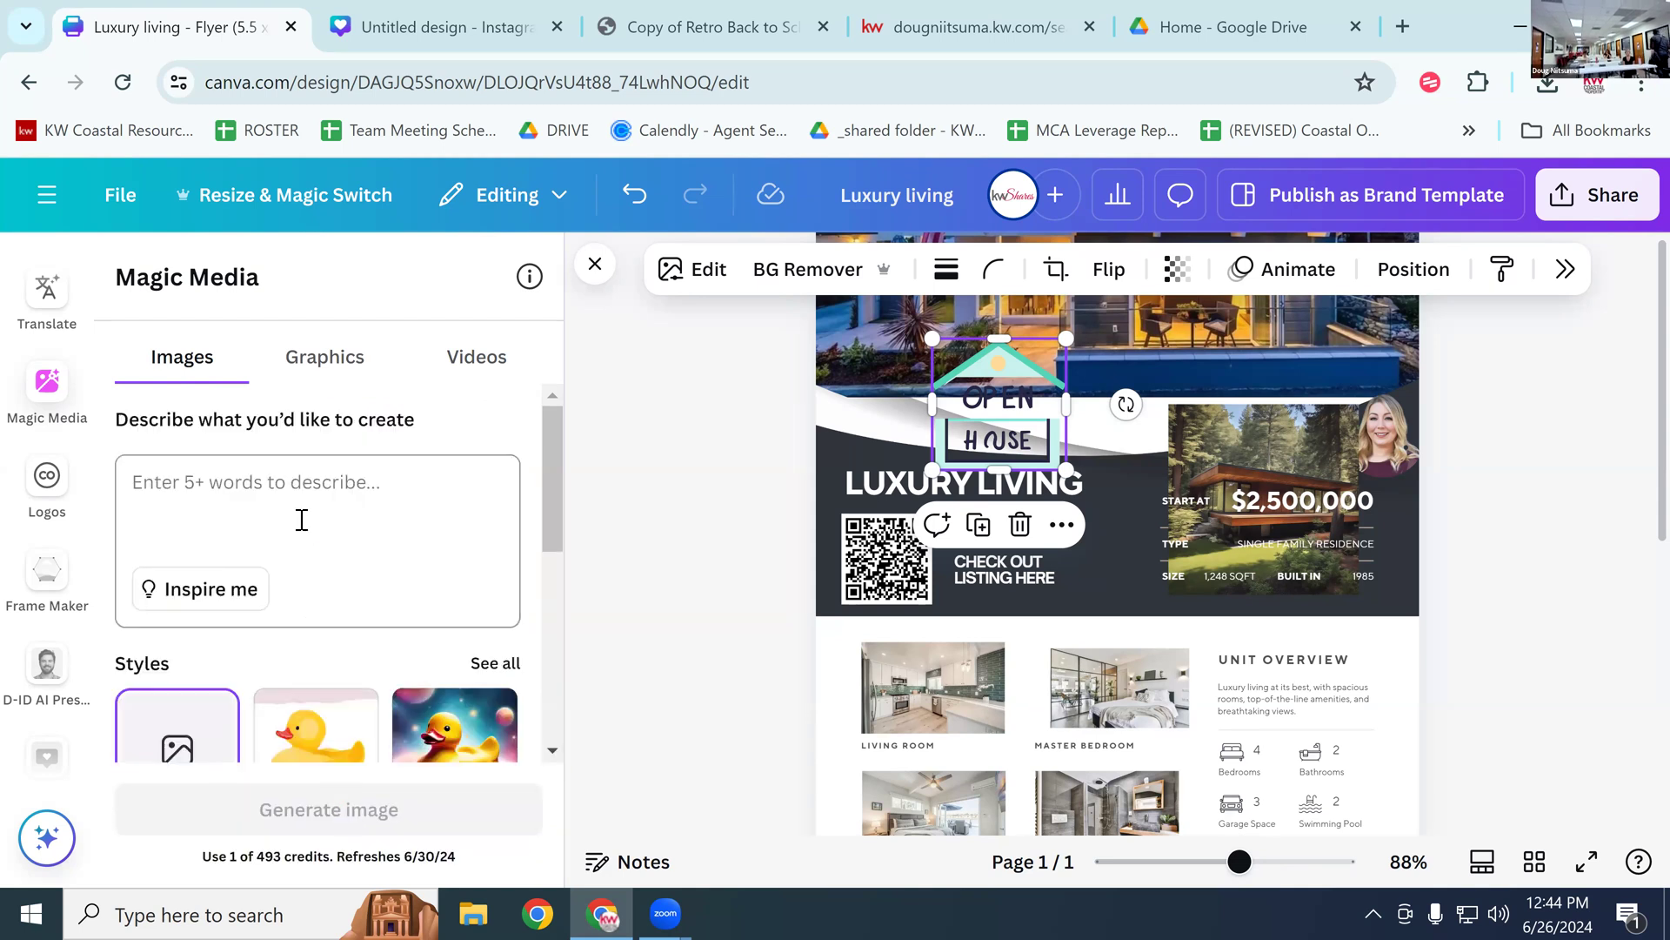
pyautogui.click(302, 519)
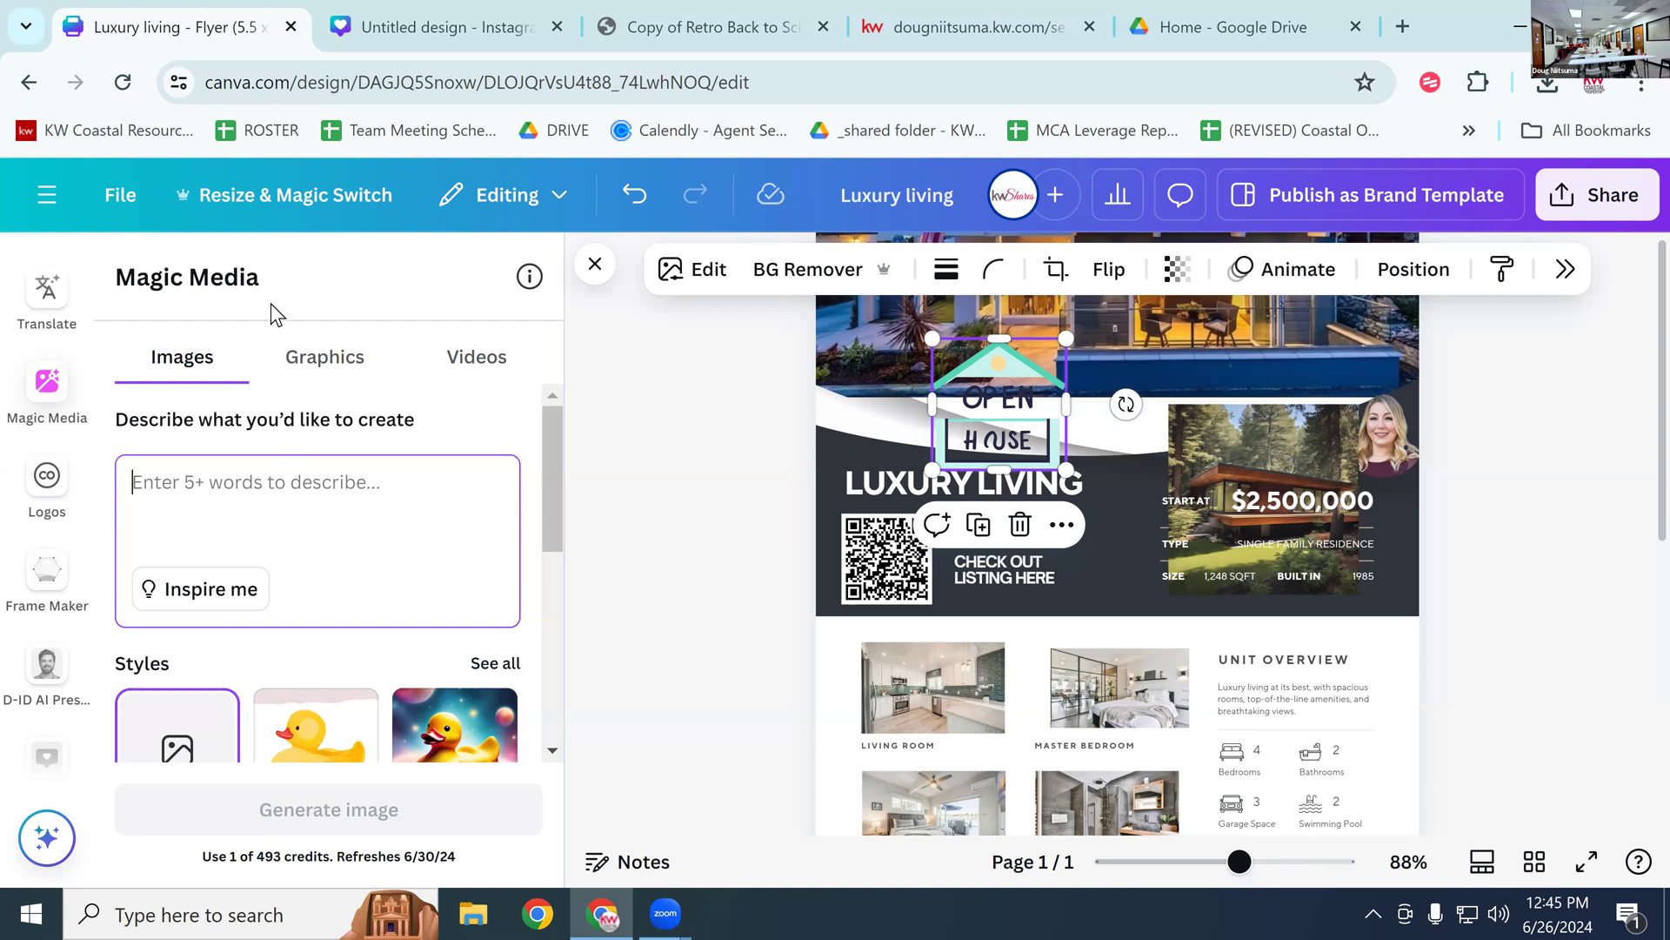
pyautogui.scroll(-3, 52, 601)
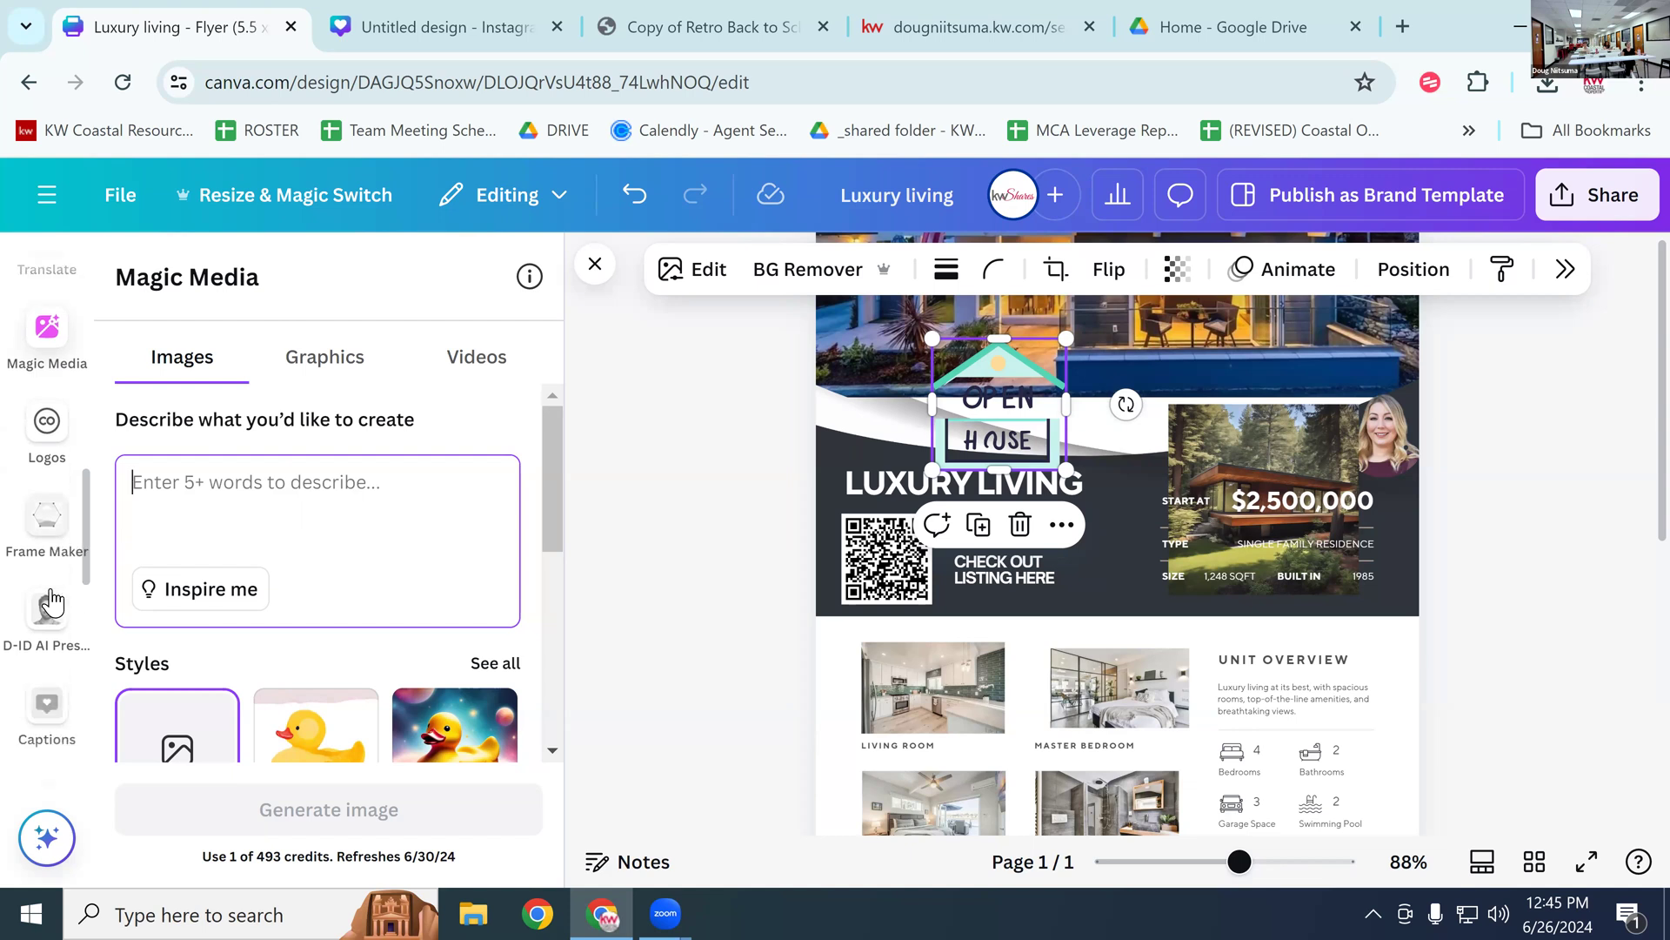
pyautogui.scroll(2, 52, 600)
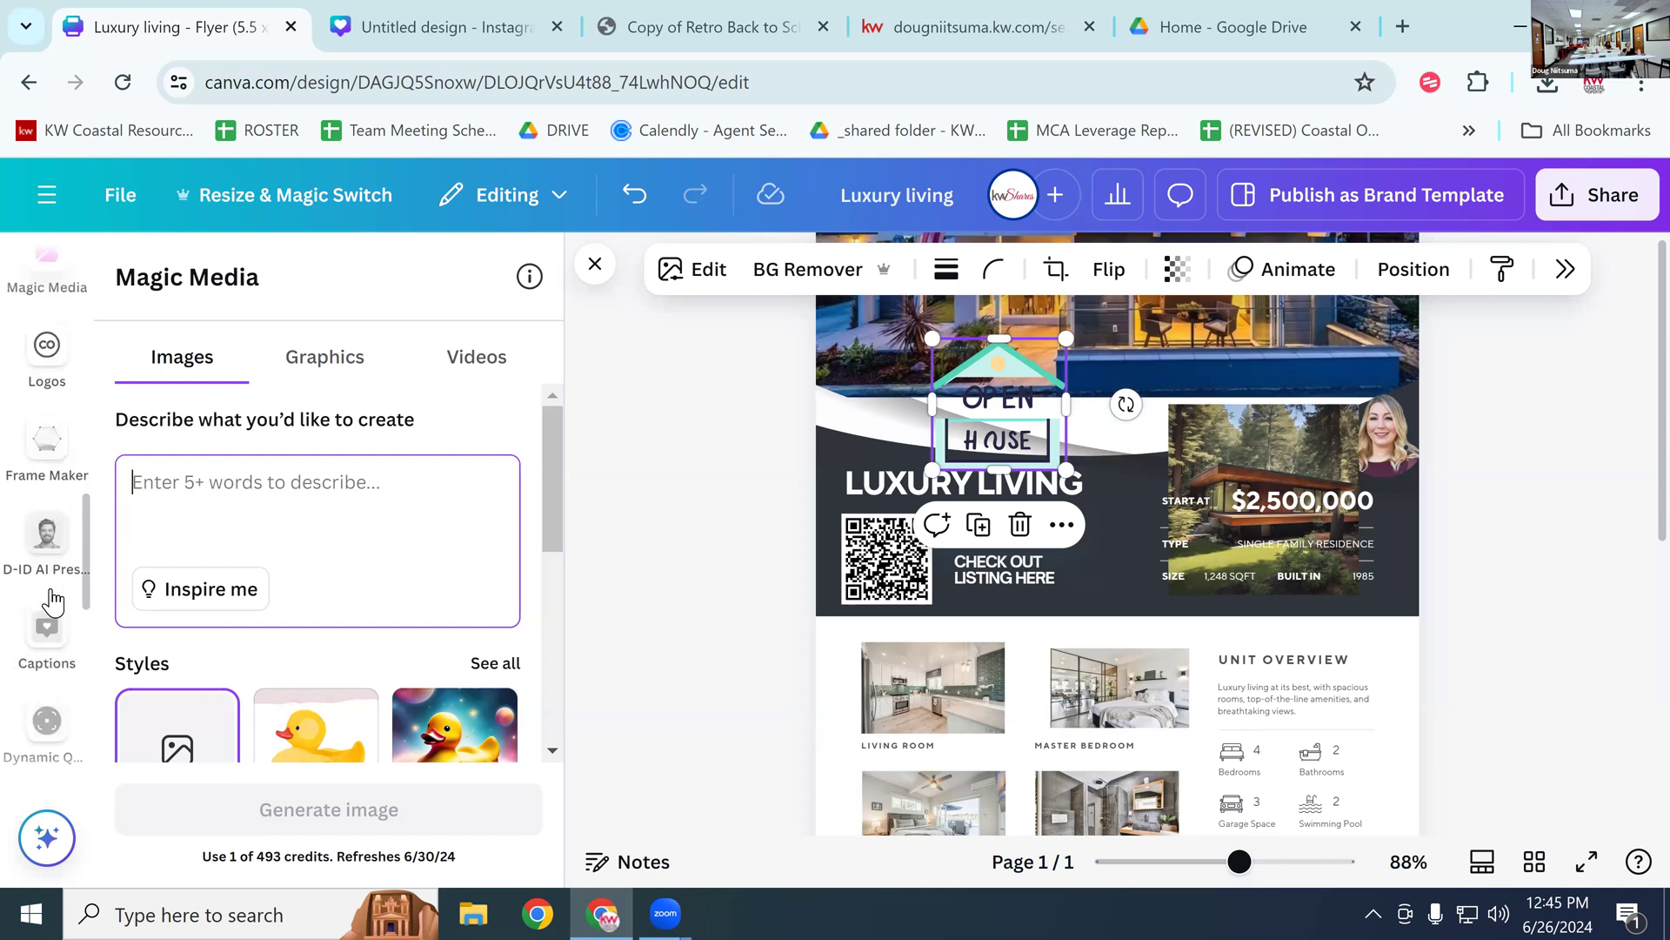
pyautogui.scroll(-3, 59, 548)
pyautogui.scroll(-5, 60, 548)
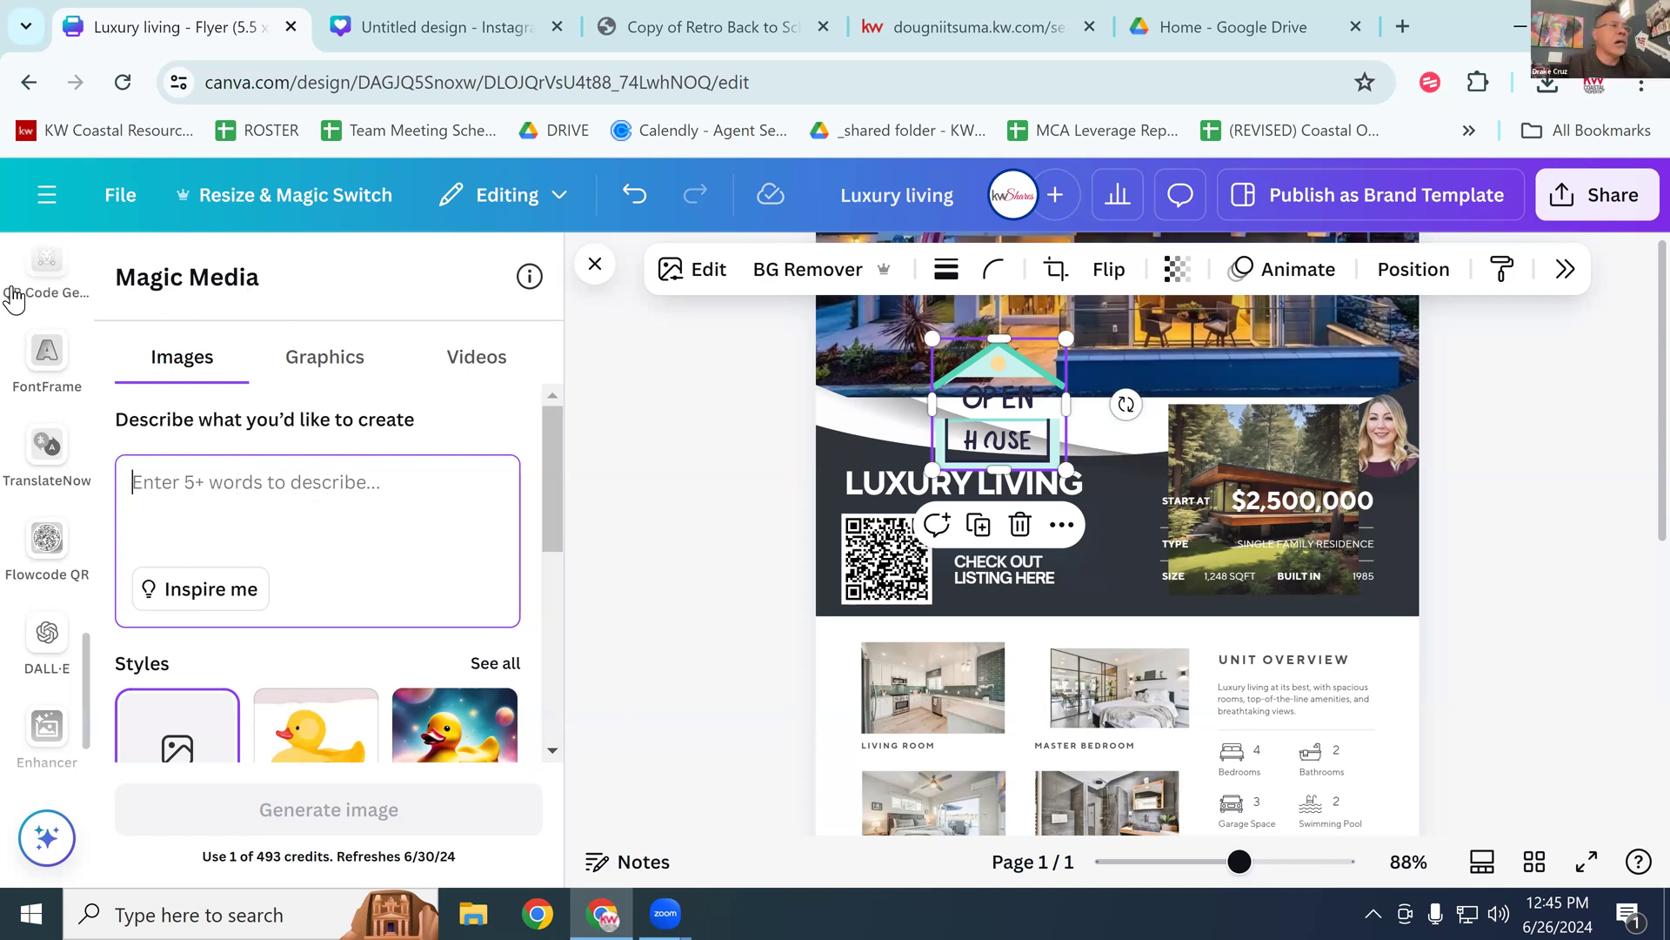
pyautogui.scroll(2, 35, 295)
pyautogui.scroll(10, 35, 306)
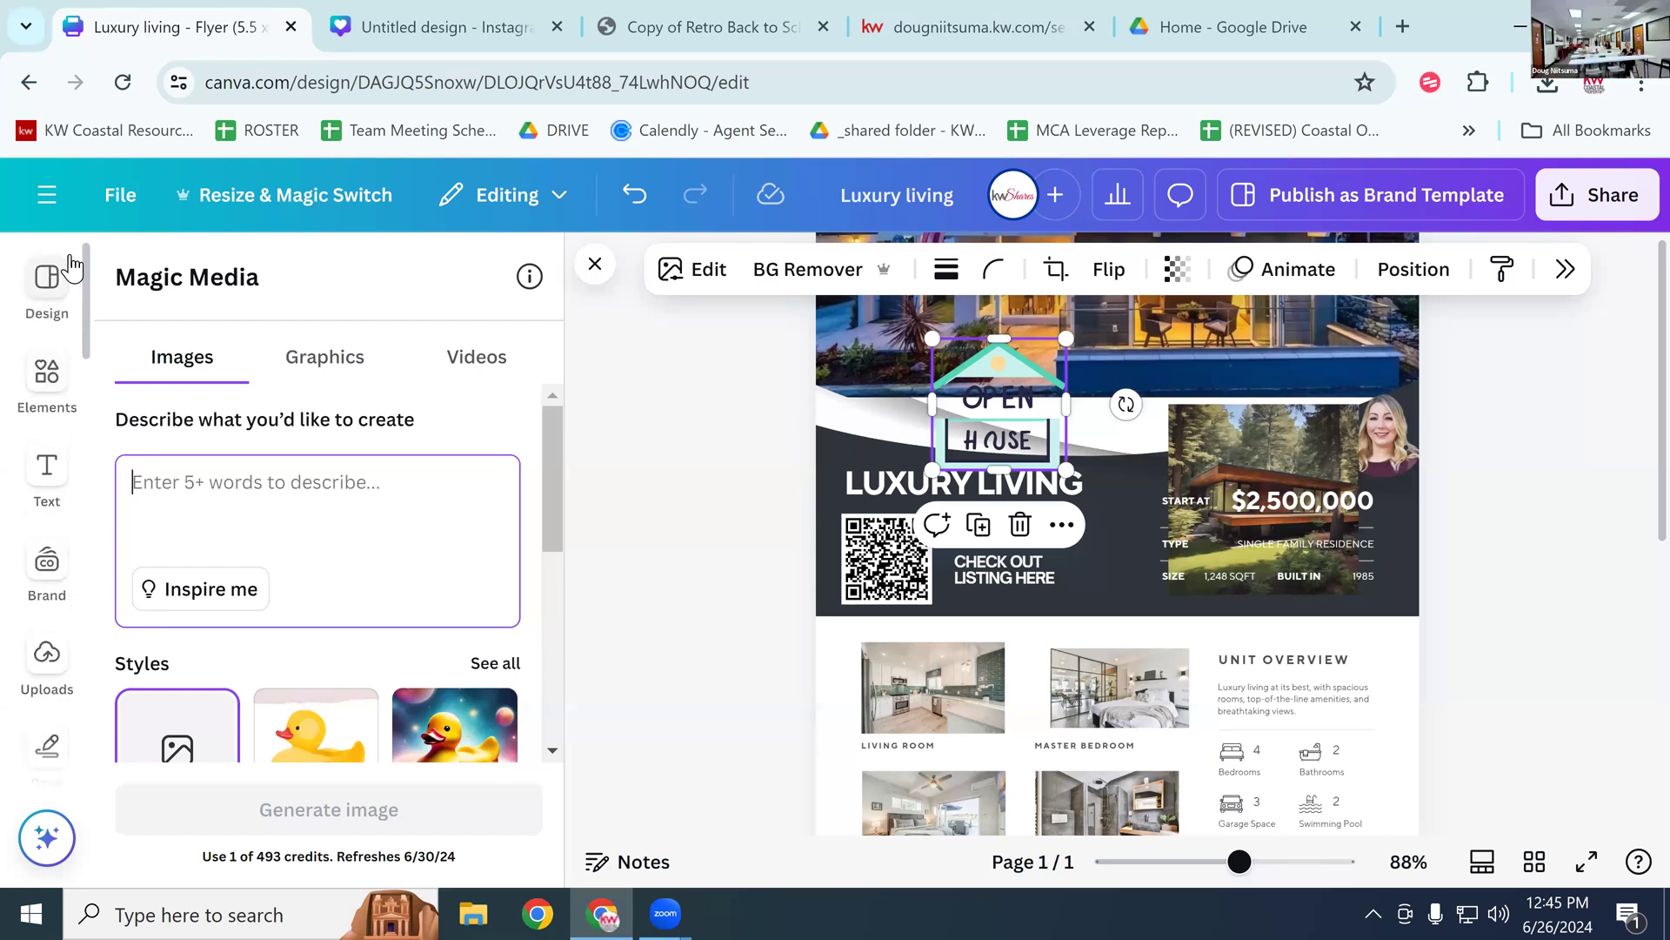
pyautogui.scroll(-10, 18, 502)
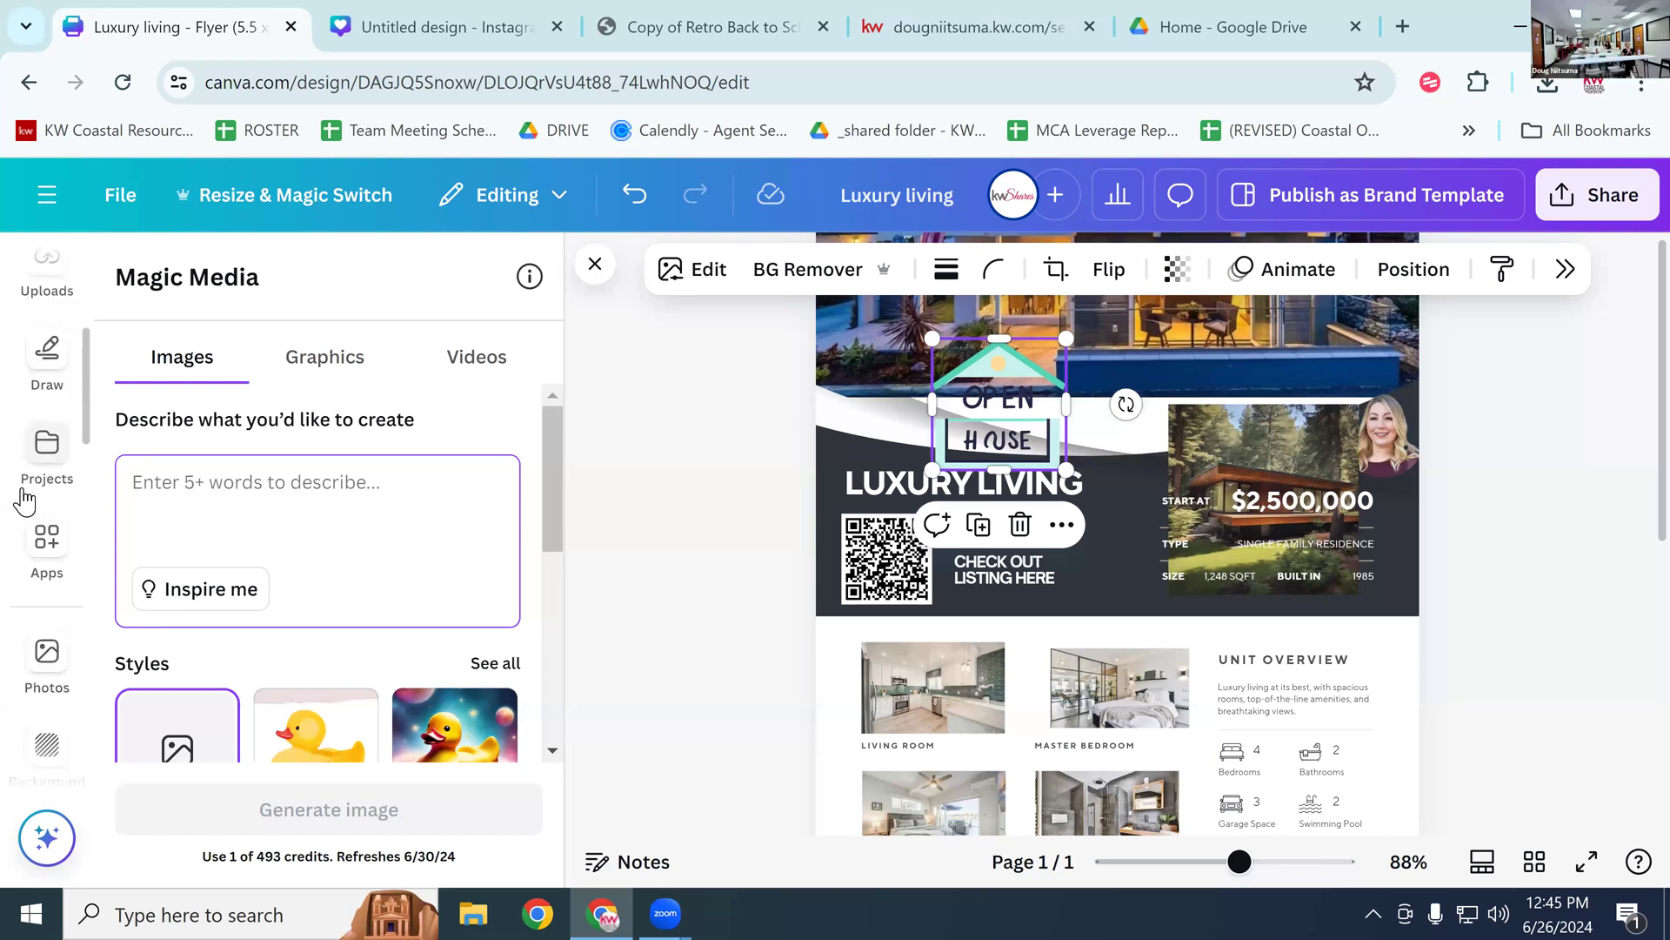
pyautogui.scroll(-5, 27, 497)
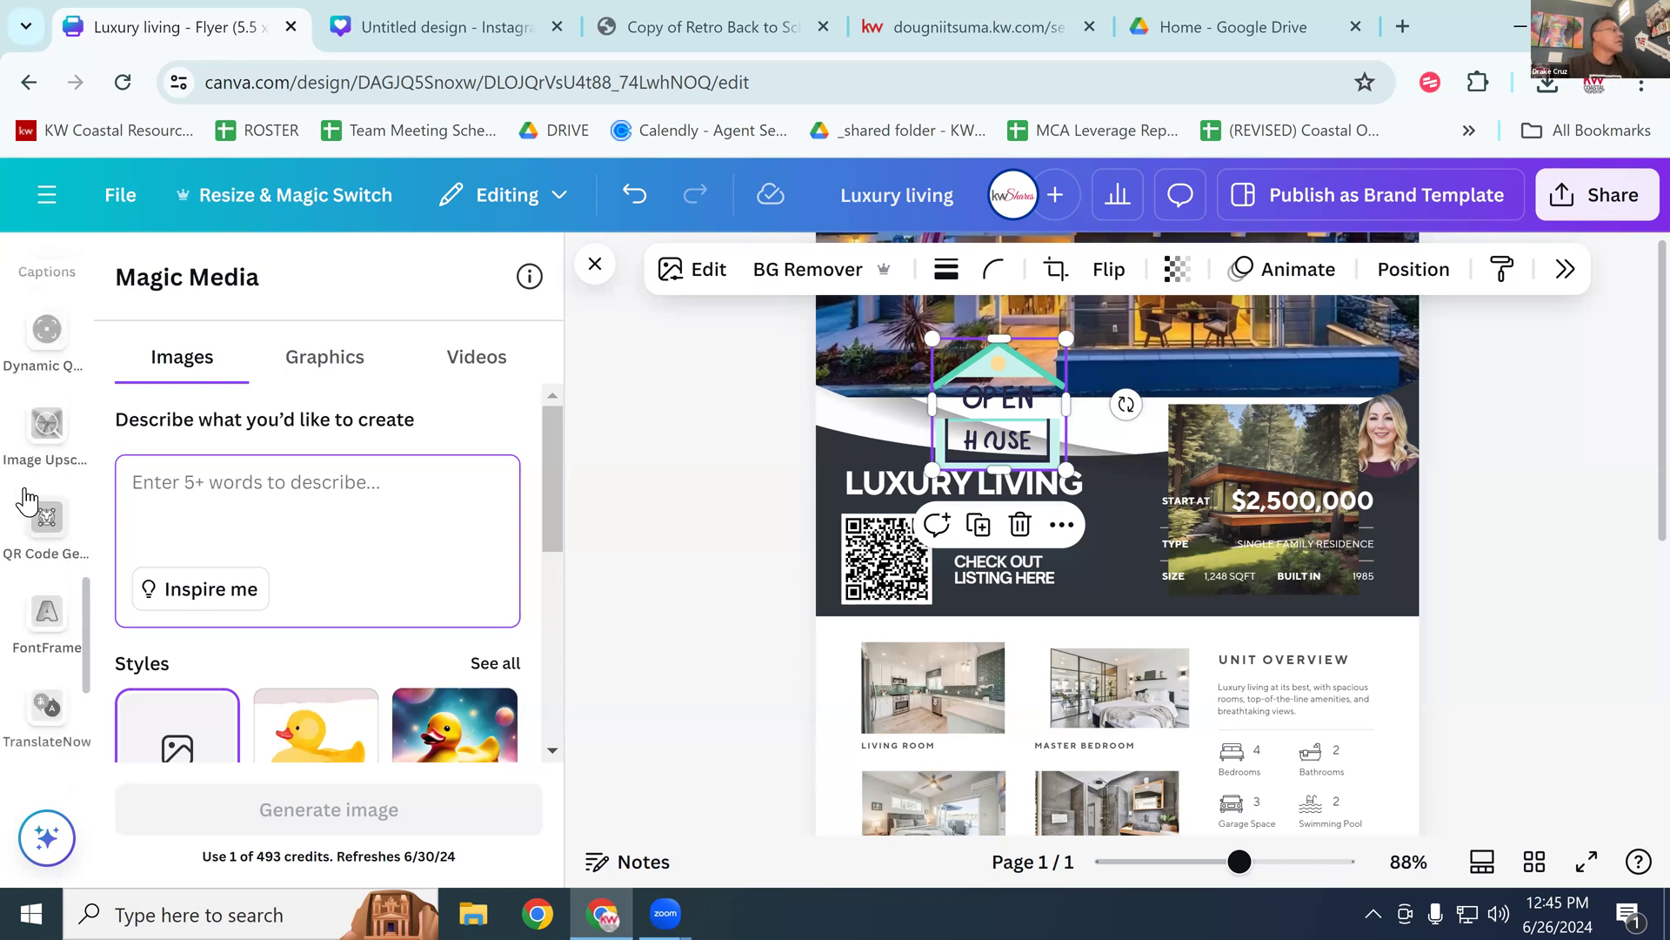
pyautogui.scroll(-4, 42, 487)
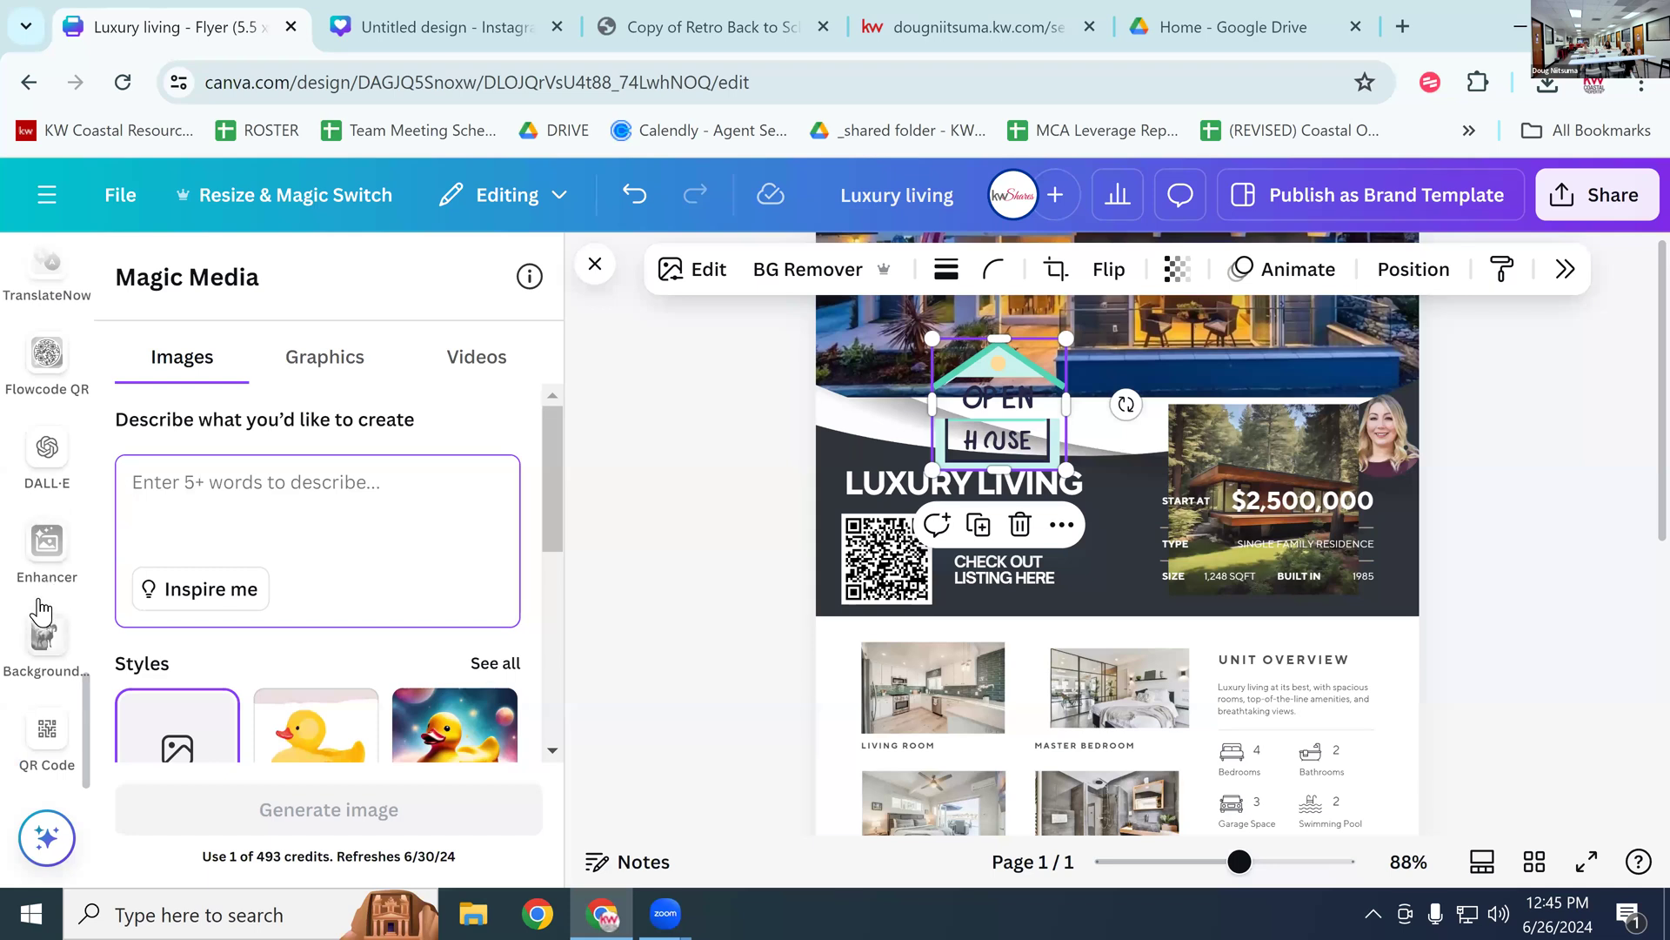
pyautogui.scroll(15, 48, 591)
pyautogui.scroll(3, 50, 599)
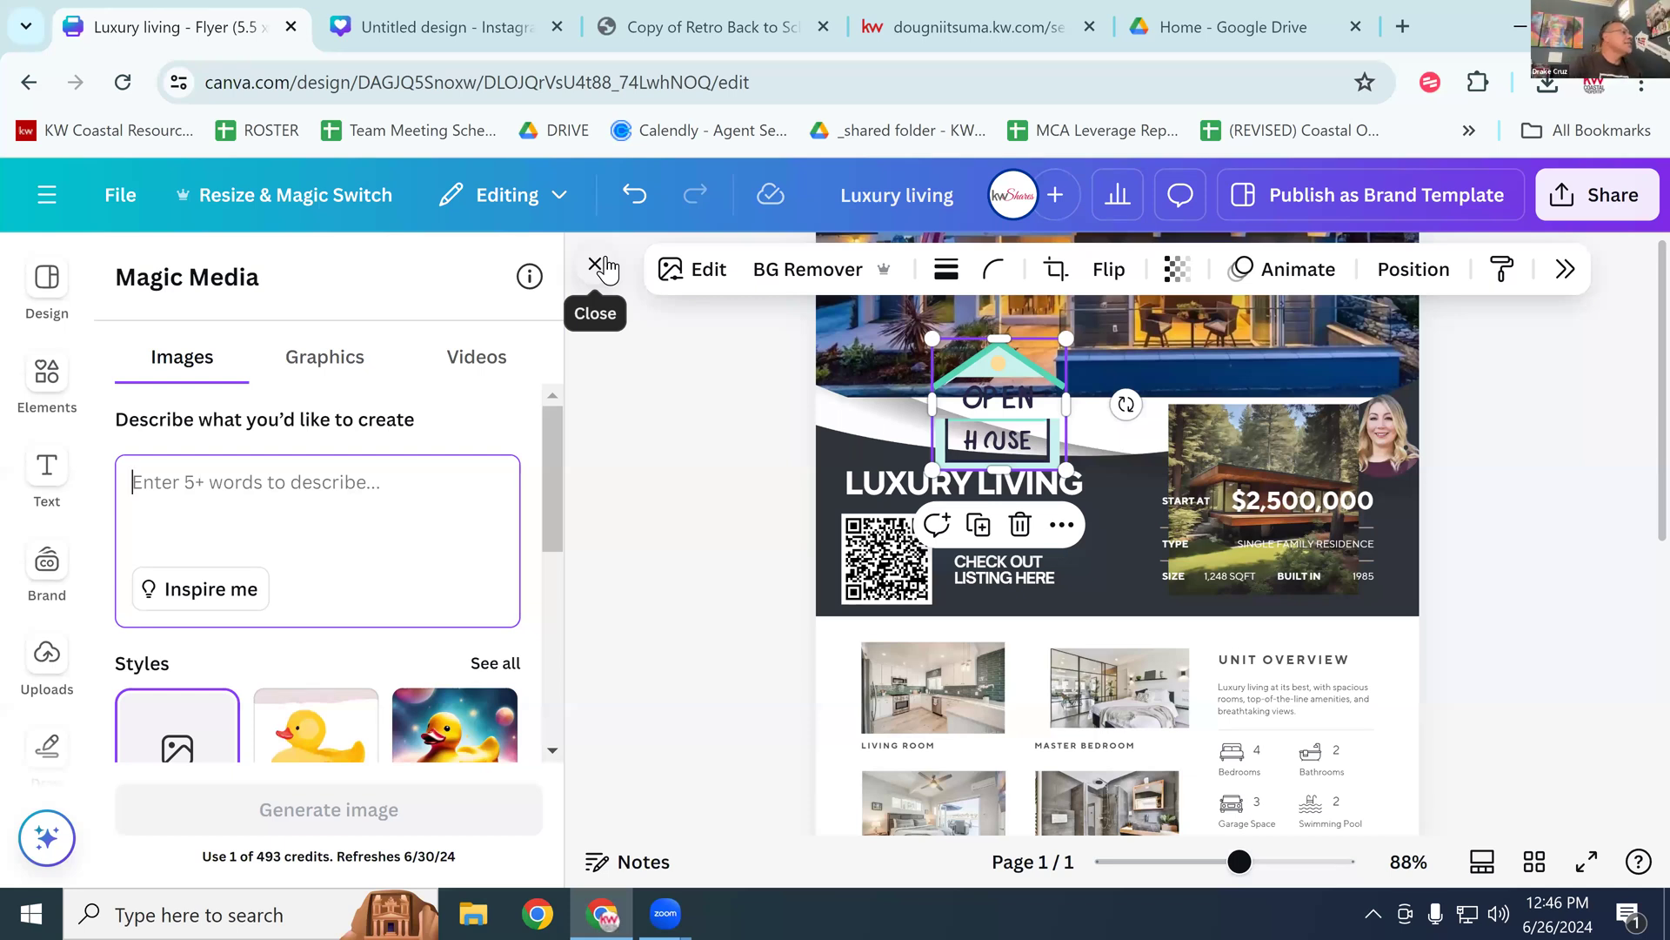
# Step: Leave the flyer for the Canva home page and look through the Apps page
pyautogui.click(51, 196)
pyautogui.click(62, 184)
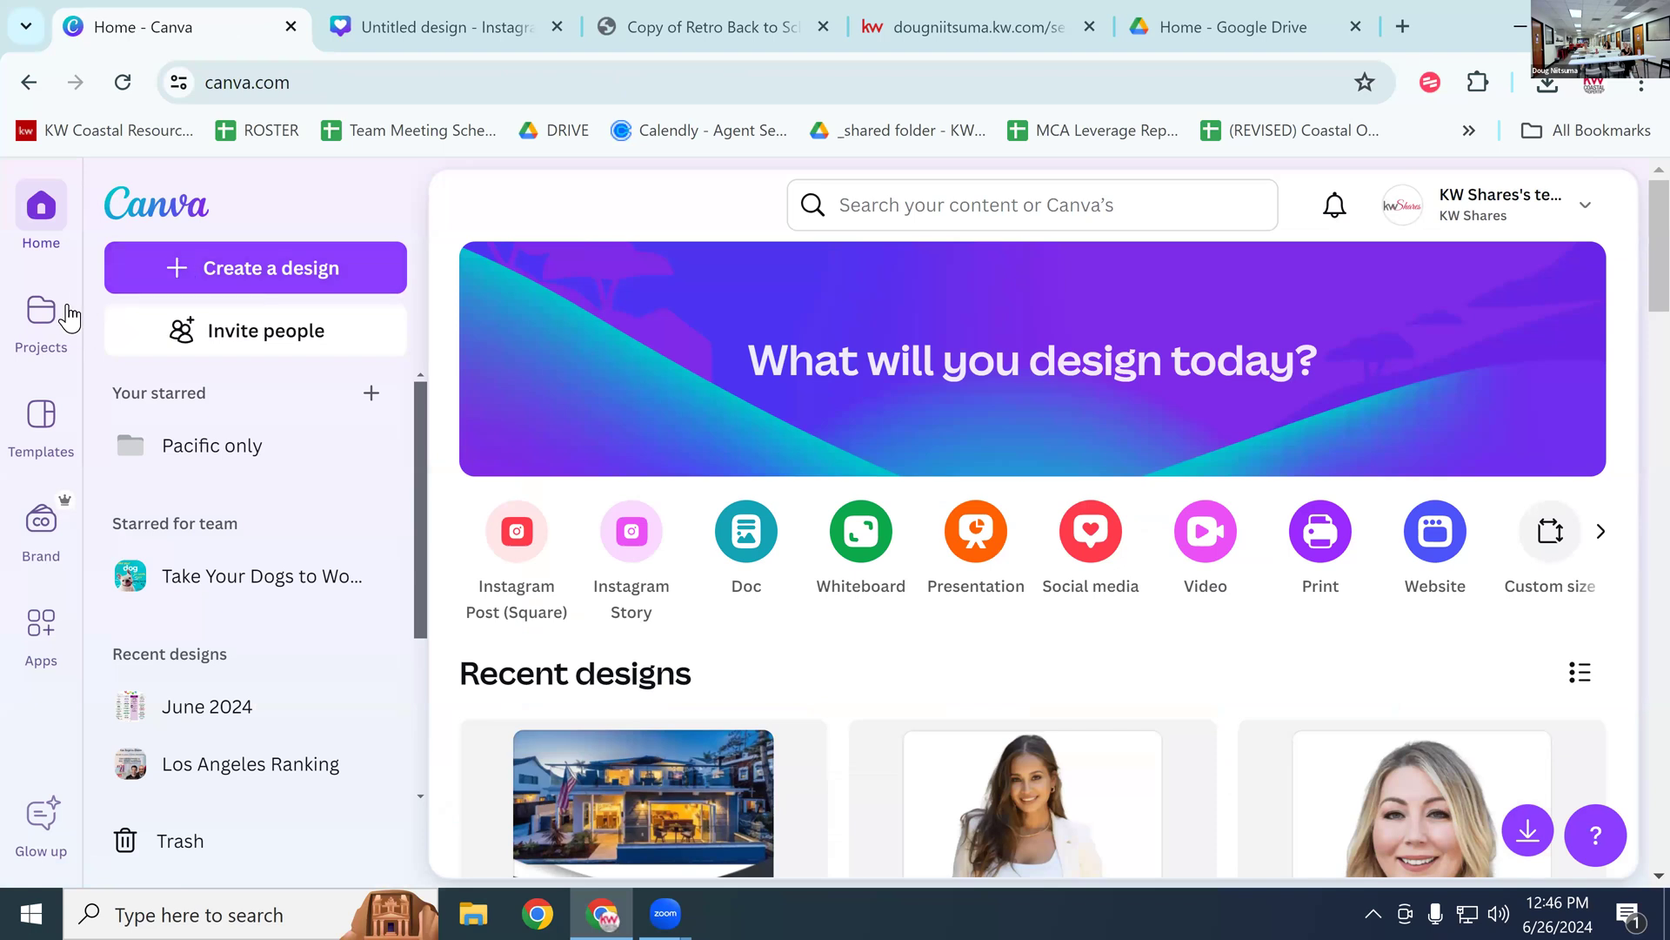
pyautogui.scroll(-2, 25, 597)
pyautogui.click(39, 619)
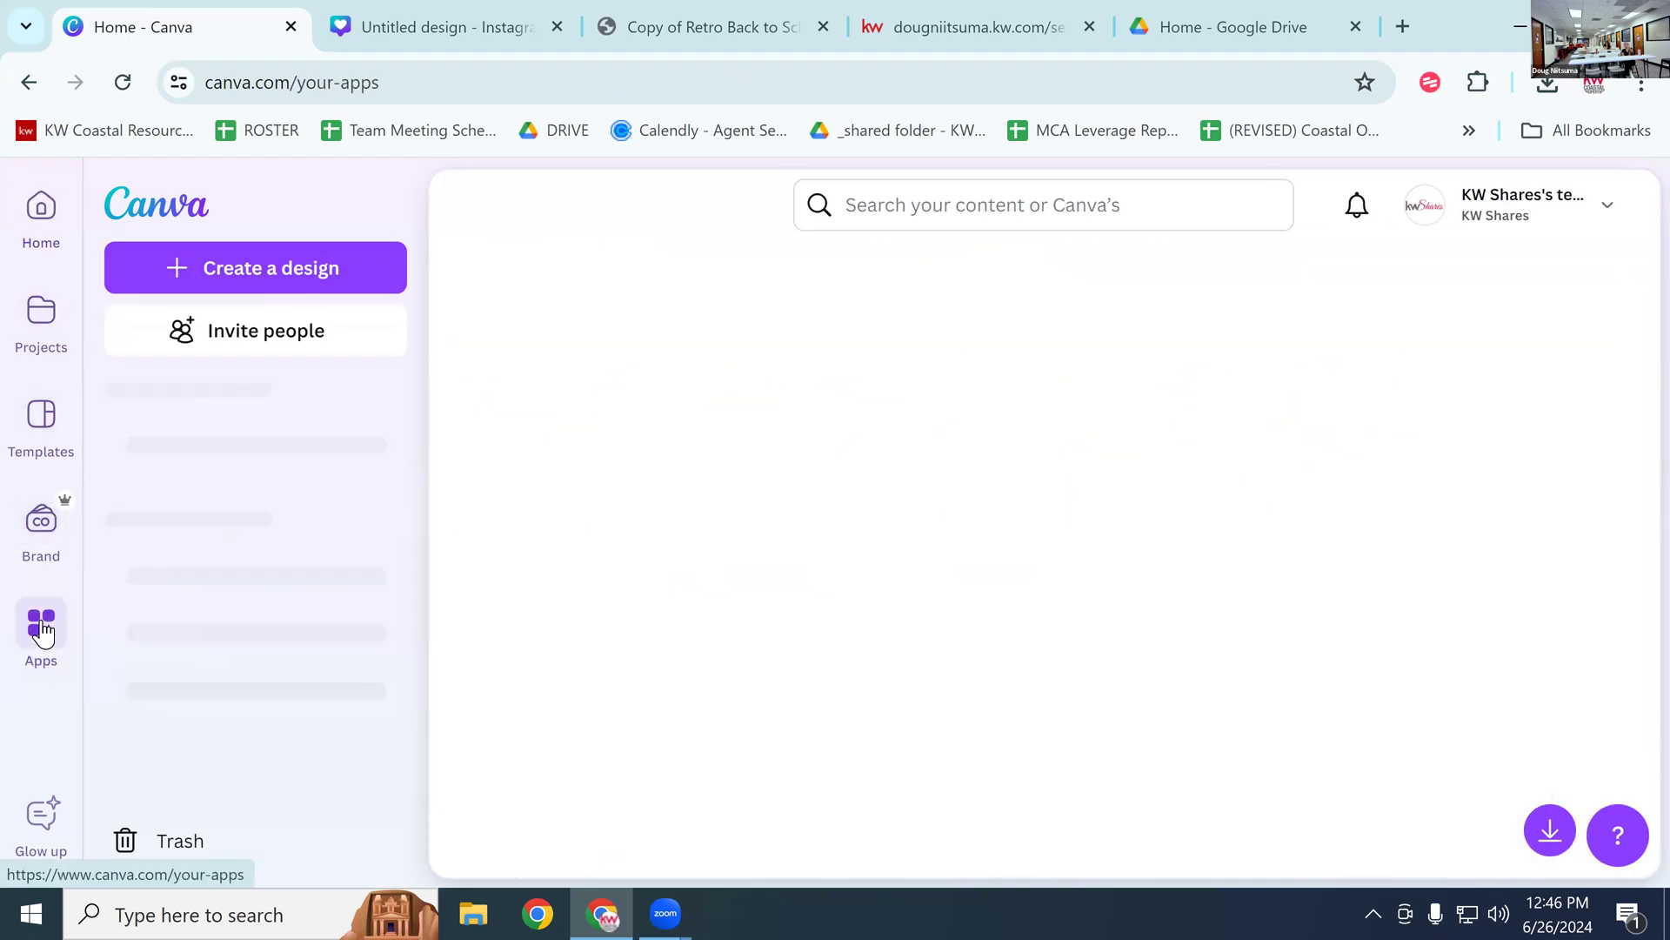
pyautogui.scroll(-5, 251, 564)
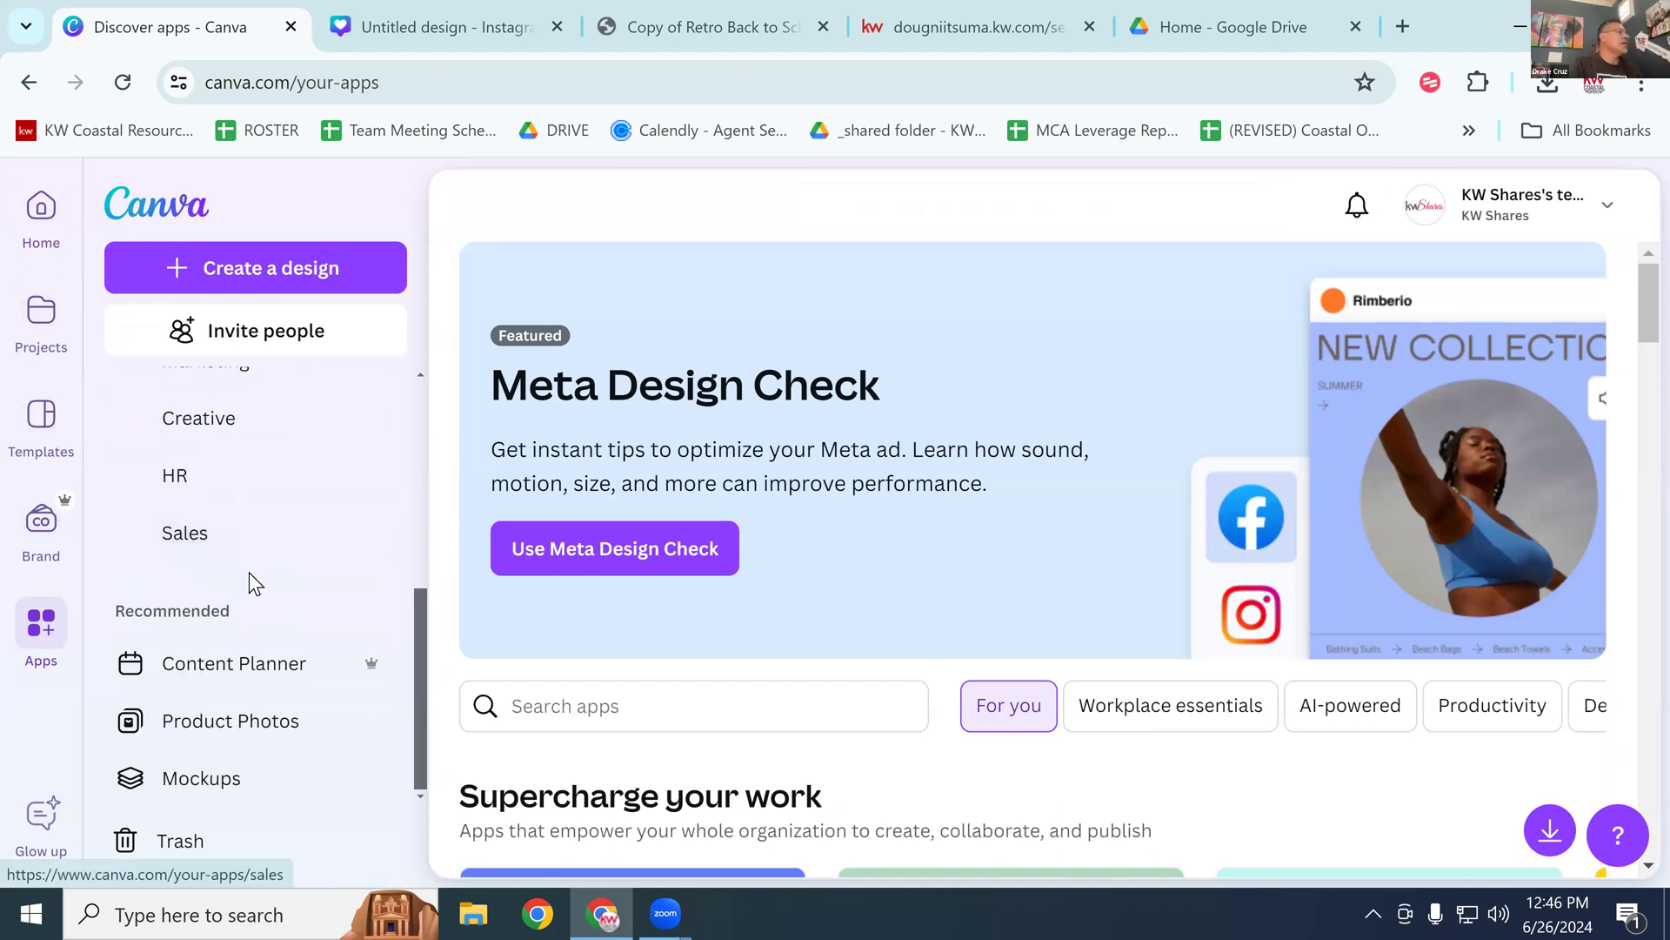
pyautogui.scroll(5, 248, 574)
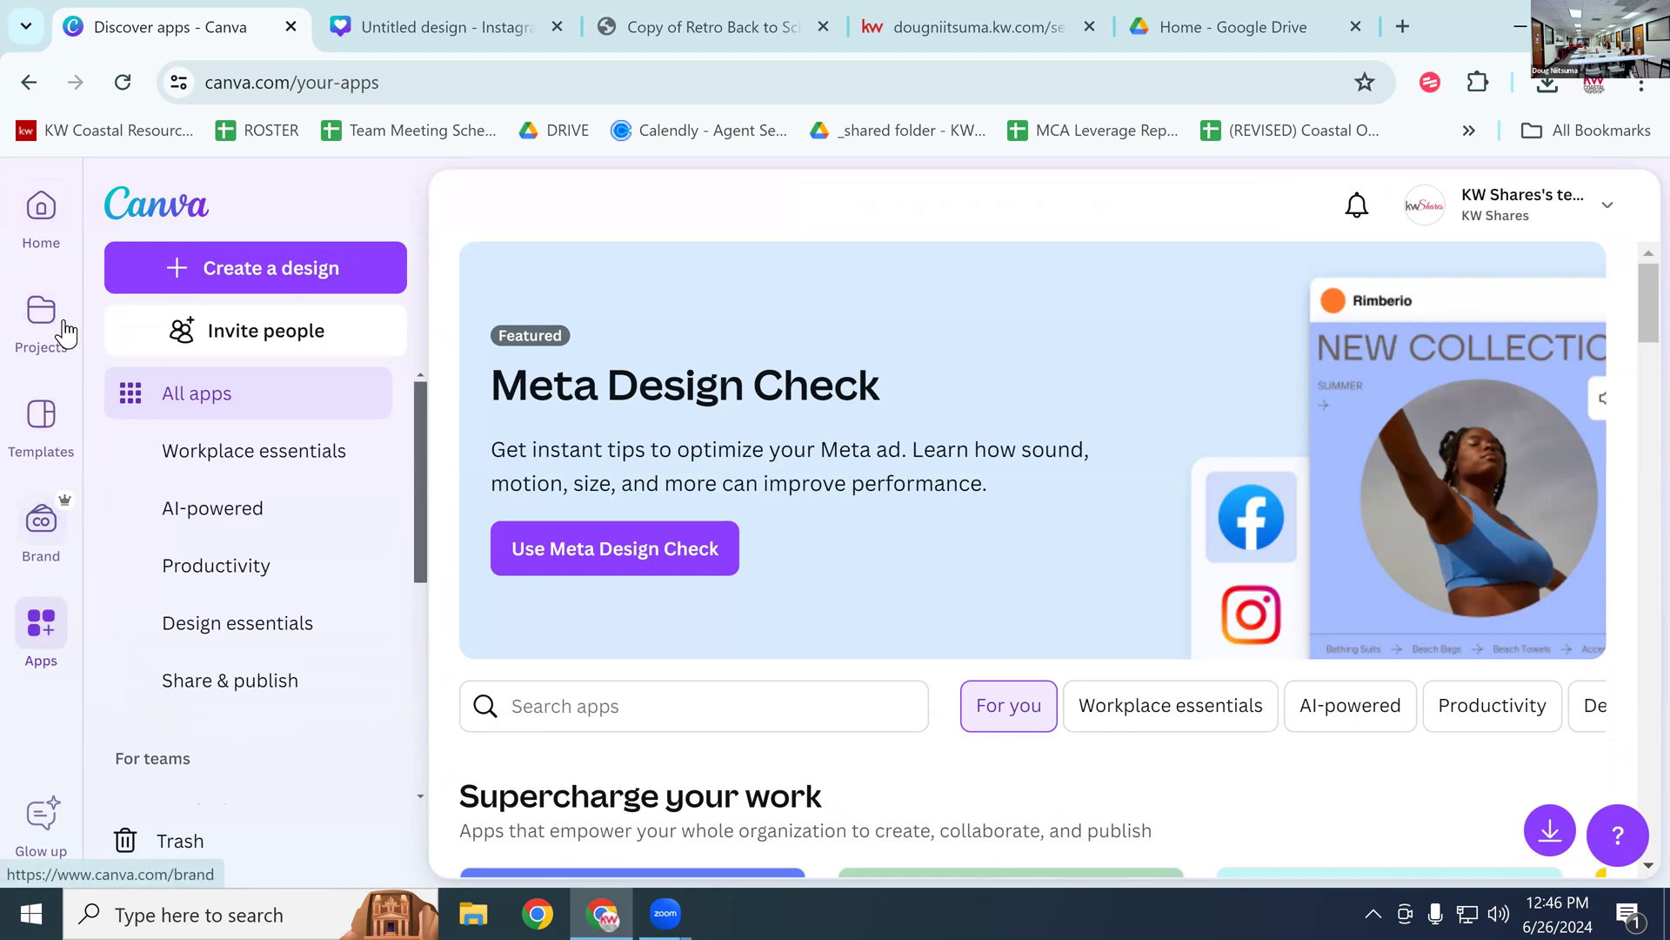
# Step: Return to the home page and open the Templates gallery
pyautogui.click(42, 210)
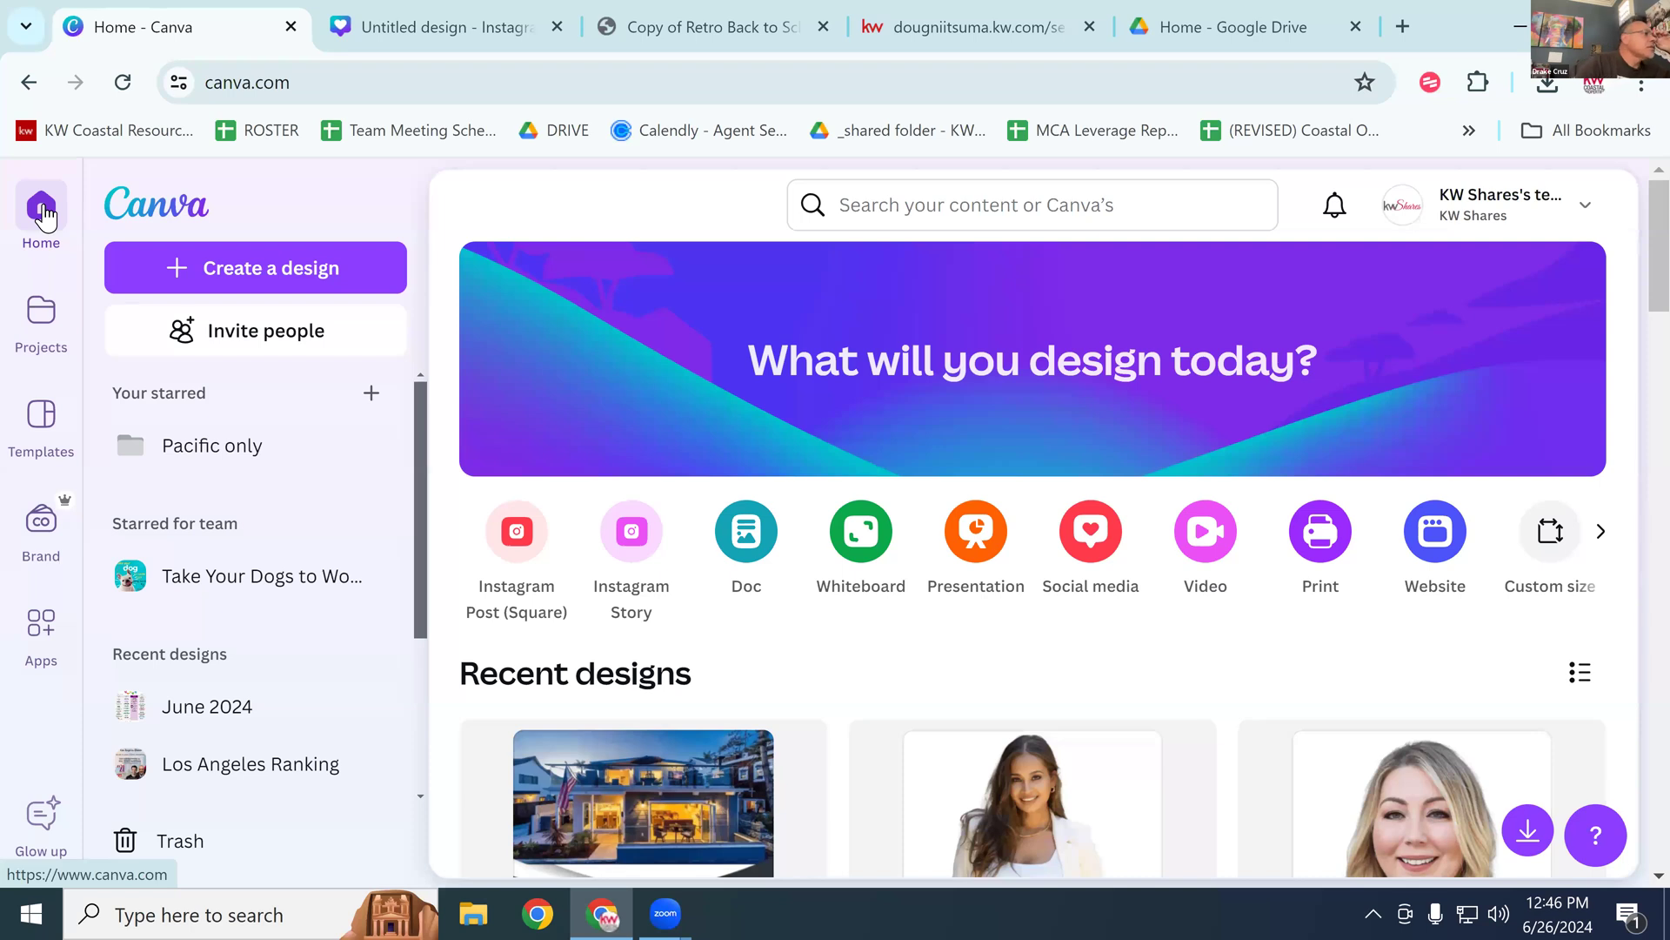
pyautogui.scroll(-3, 62, 264)
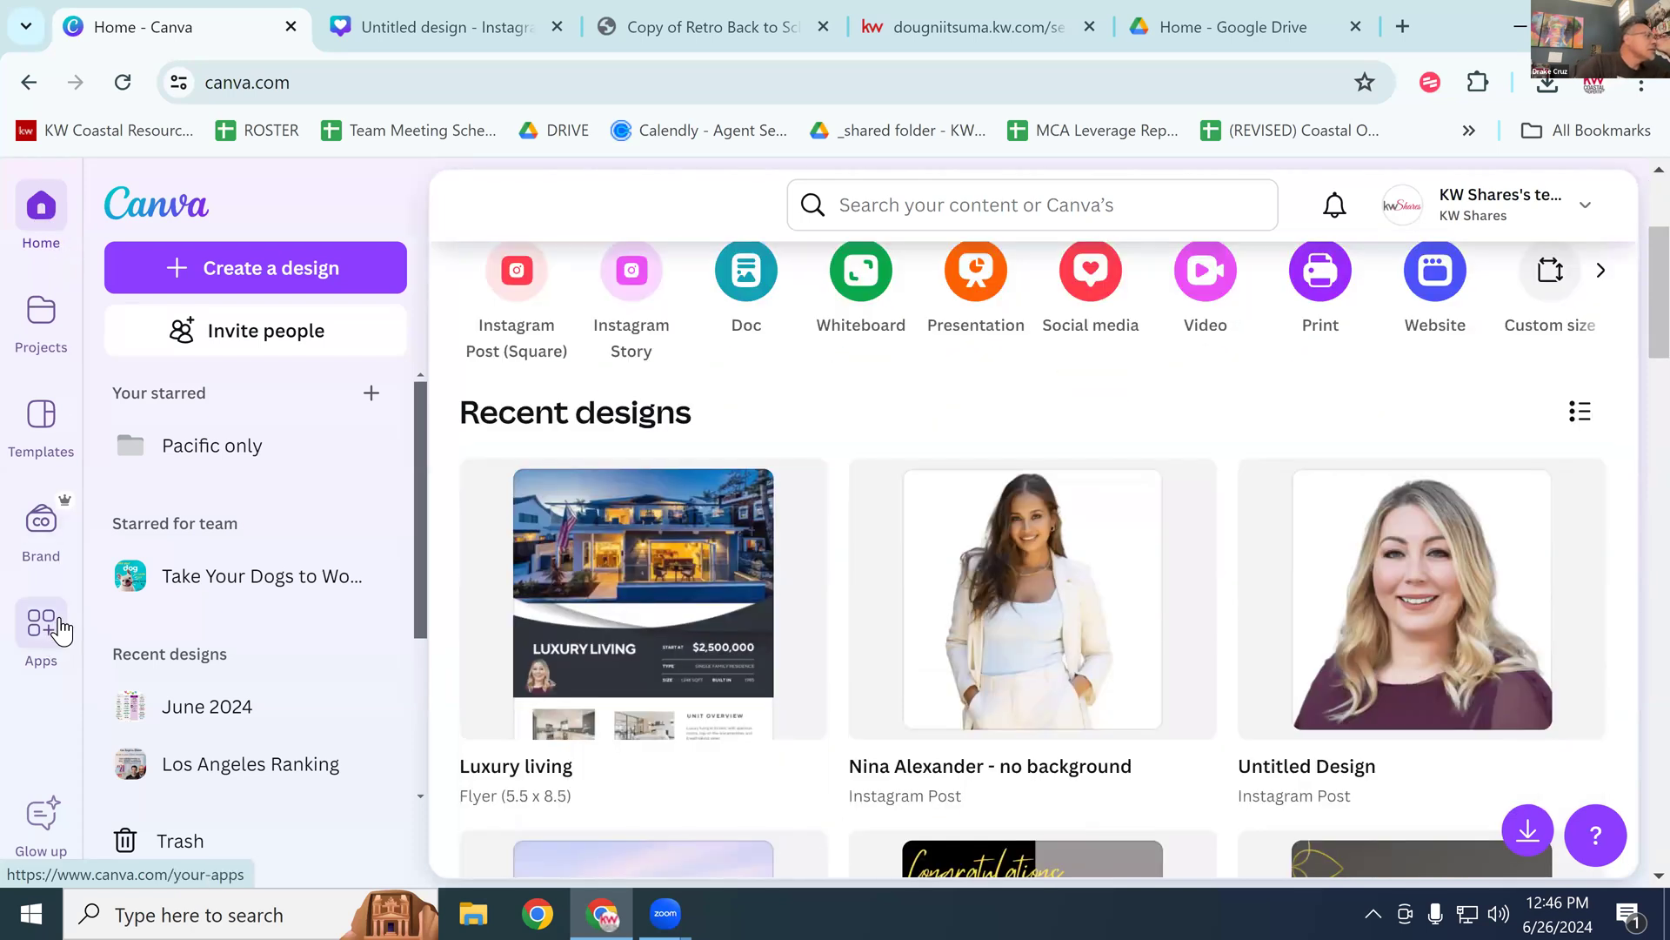
pyautogui.scroll(3, 53, 626)
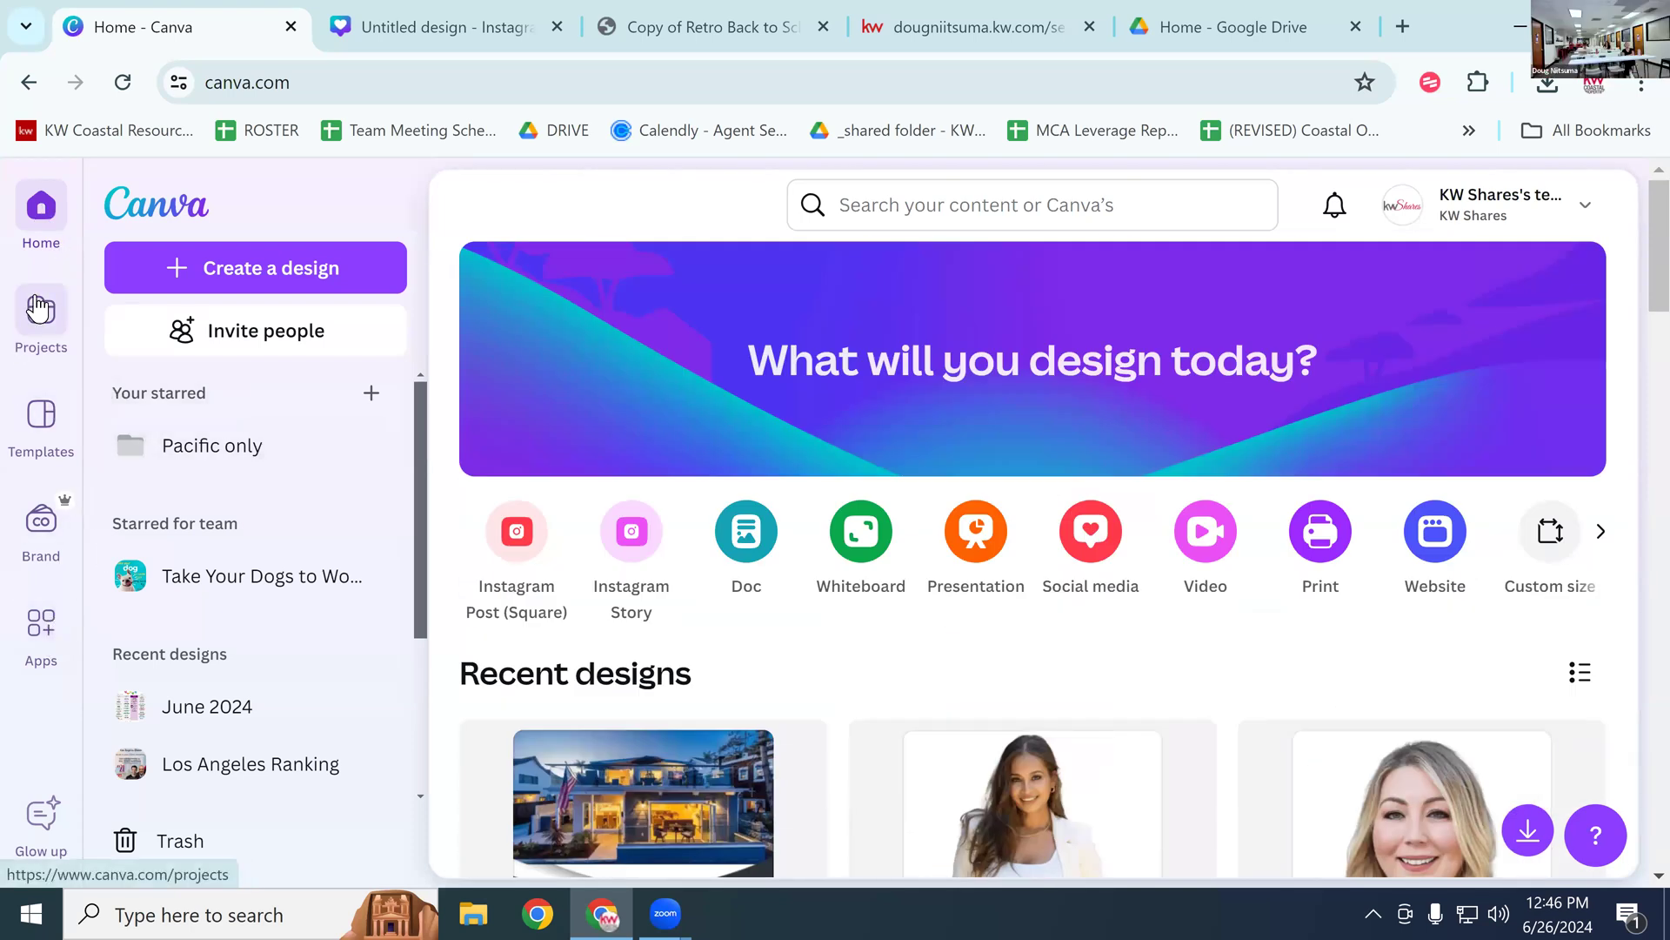
pyautogui.click(53, 444)
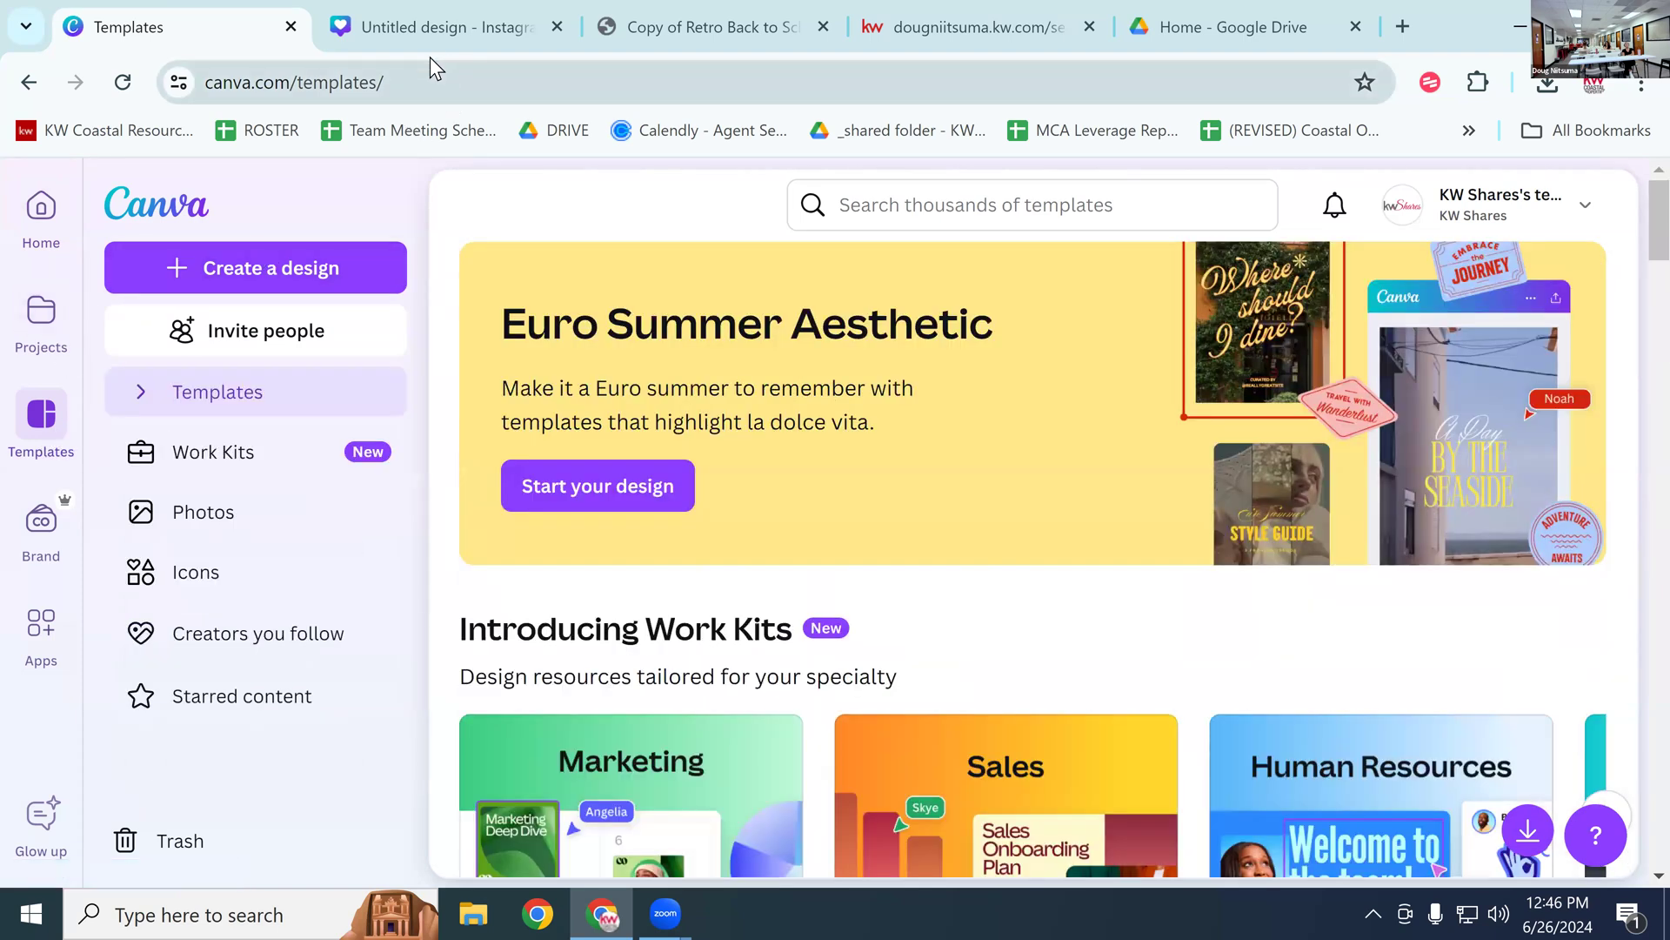
# Step: Open the untitled 4th of July design and check its page options
pyautogui.click(431, 28)
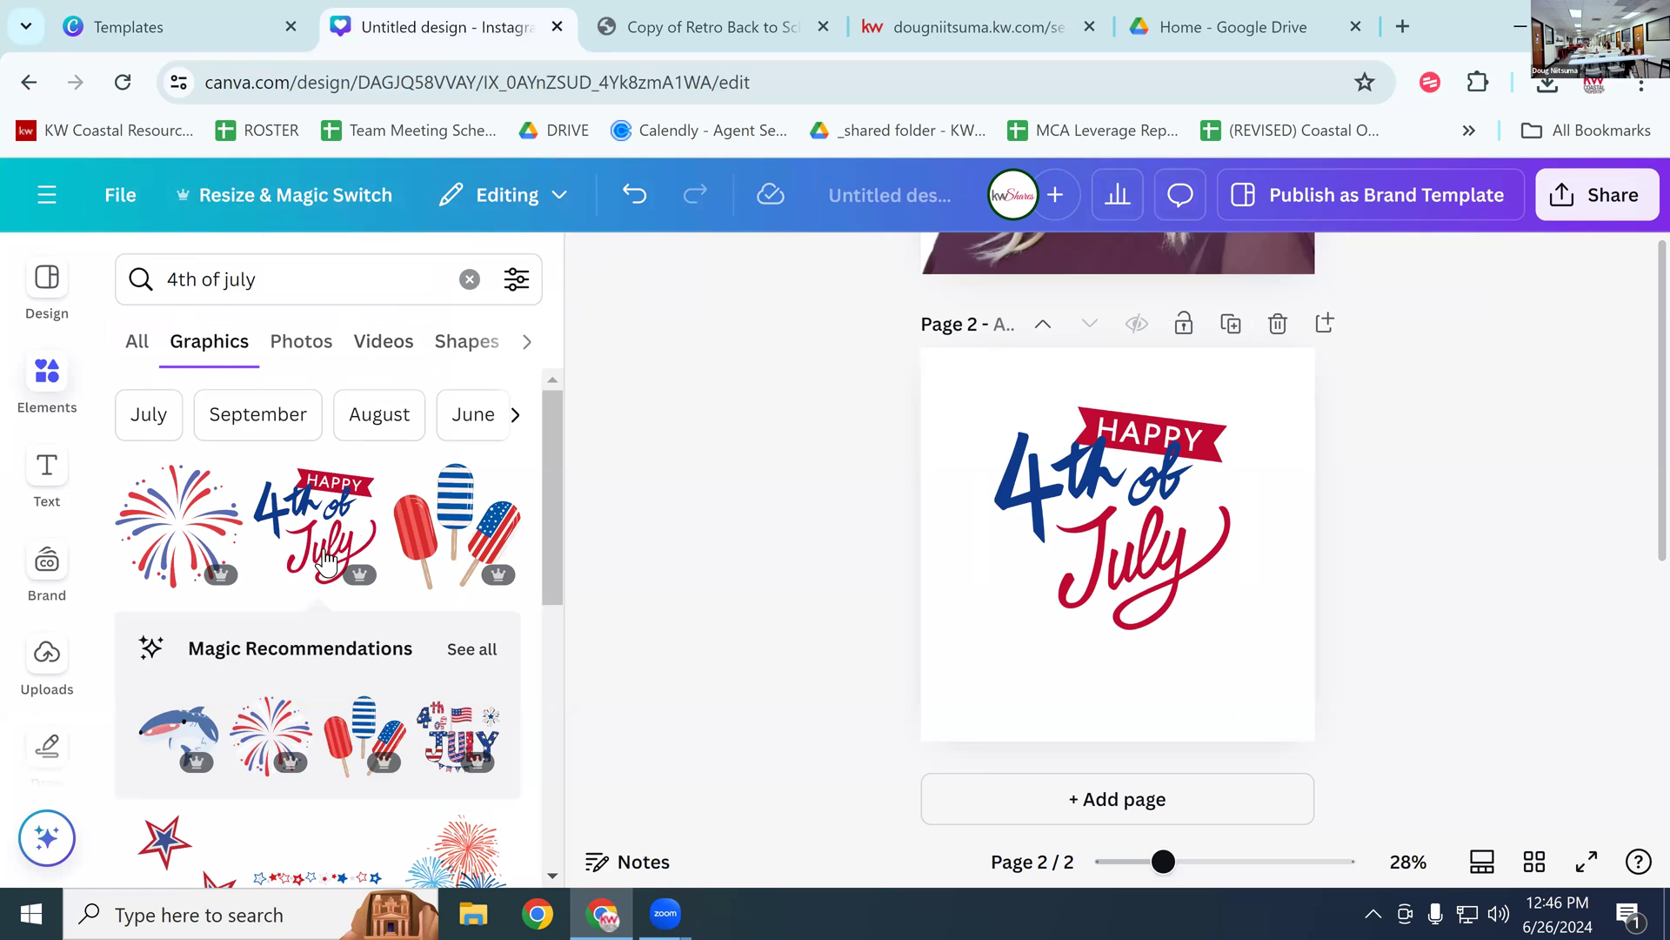
pyautogui.click(979, 441)
pyautogui.click(1342, 269)
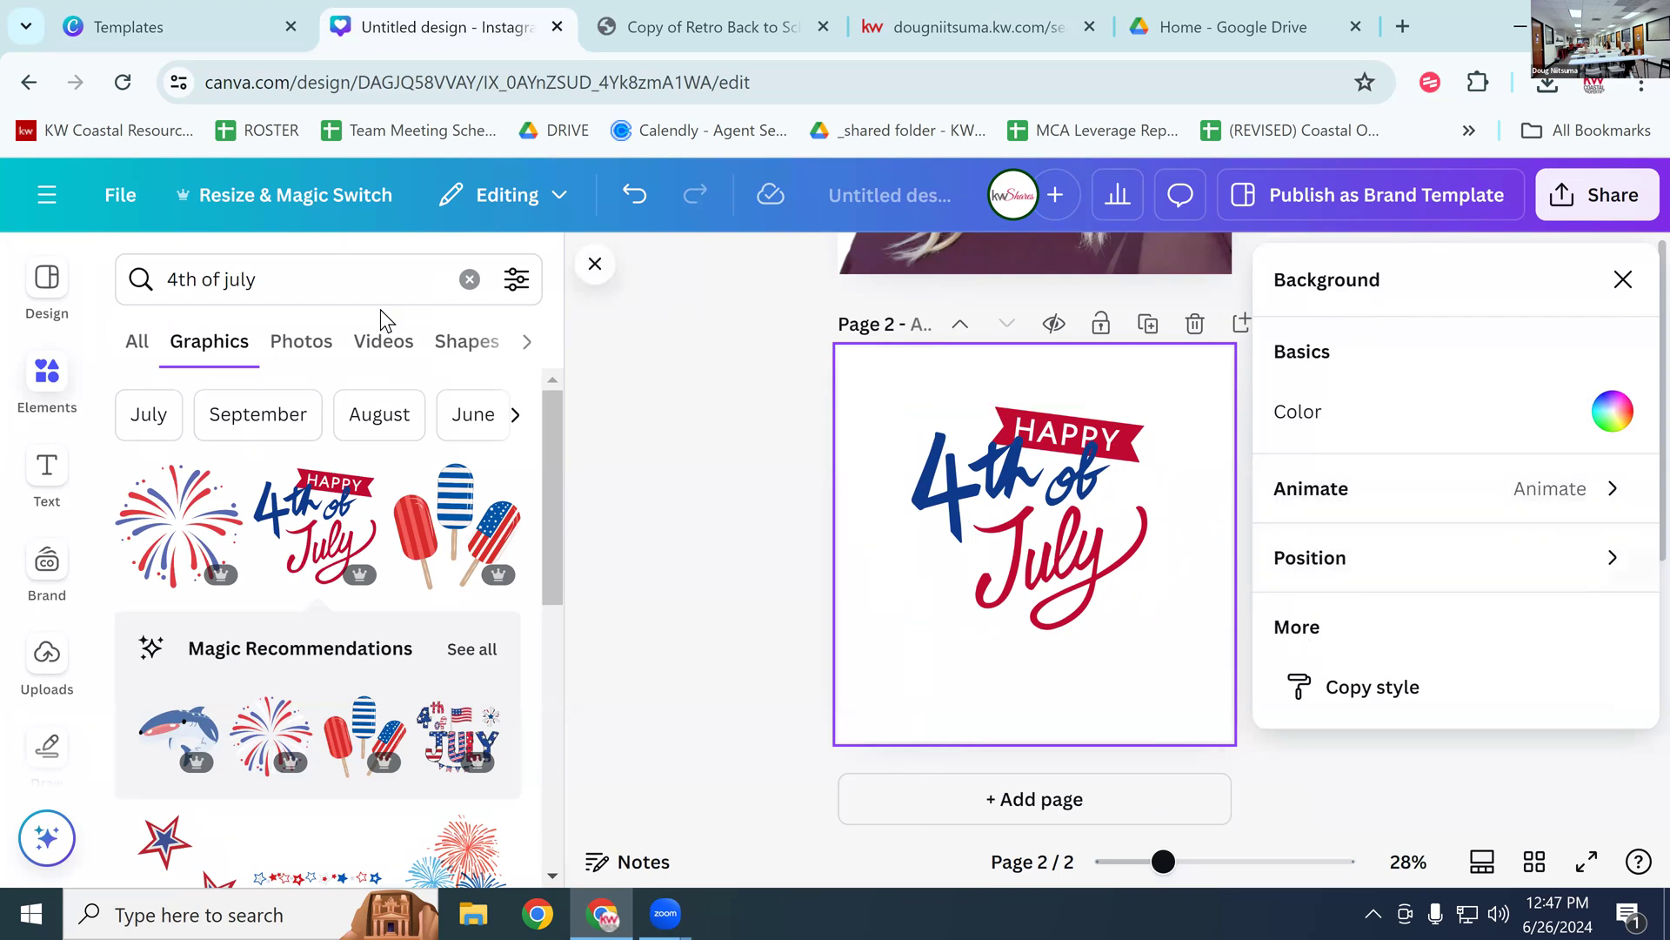
pyautogui.click(687, 344)
# Step: Return to the Canva home page with its Recent designs list
pyautogui.click(47, 280)
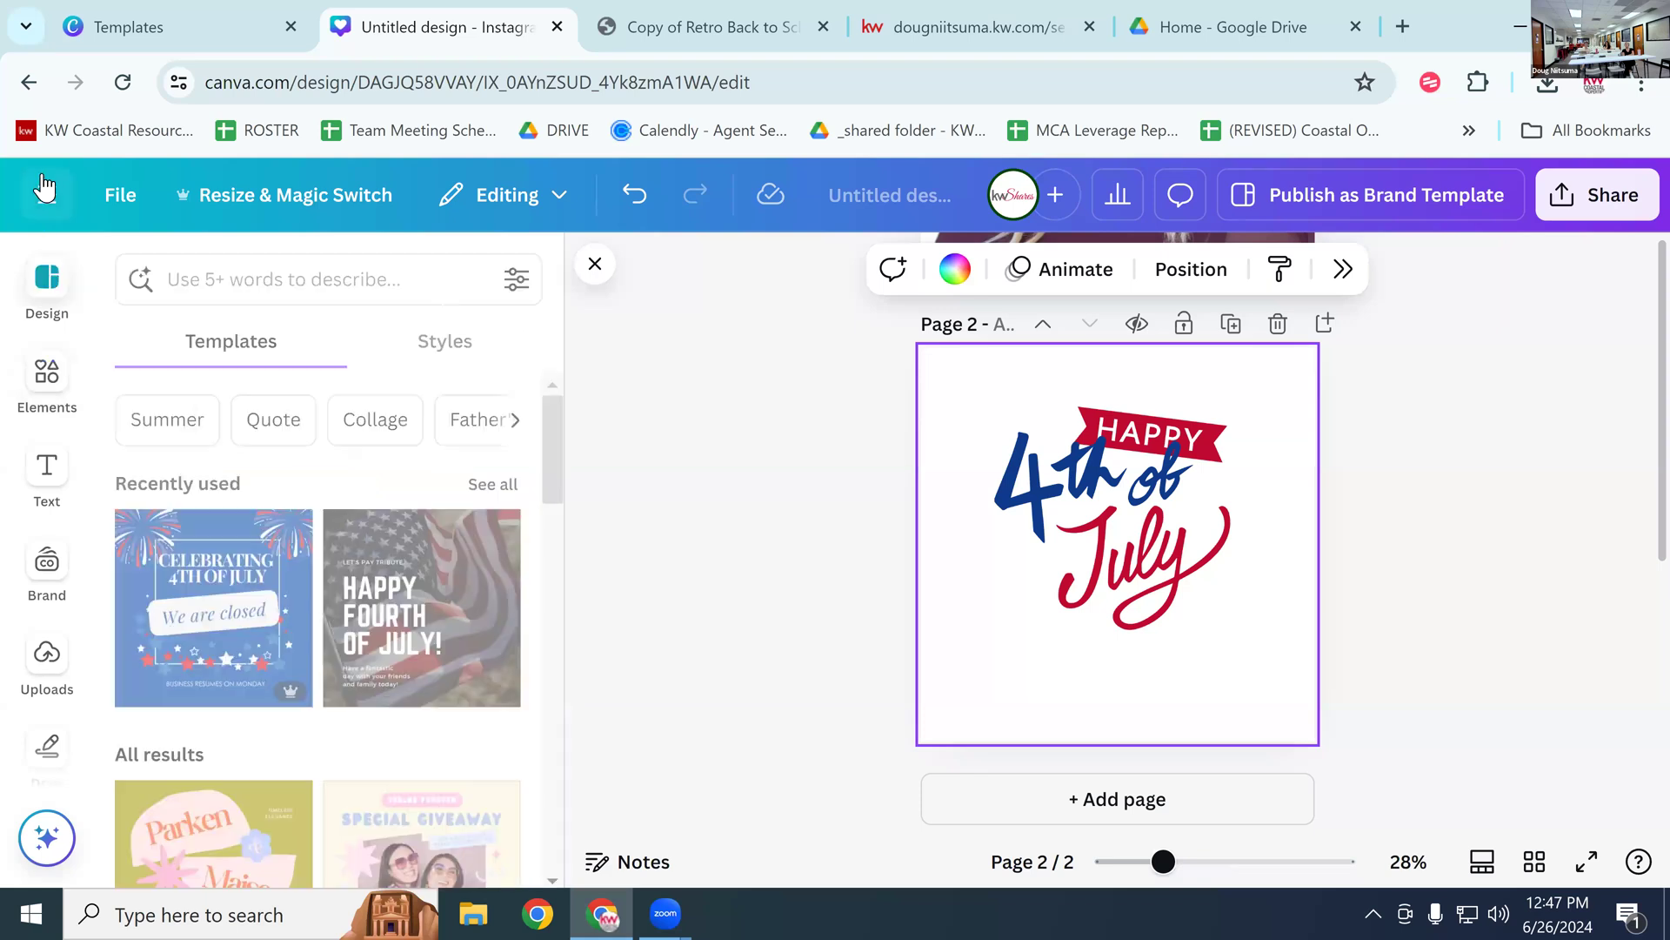
pyautogui.click(42, 174)
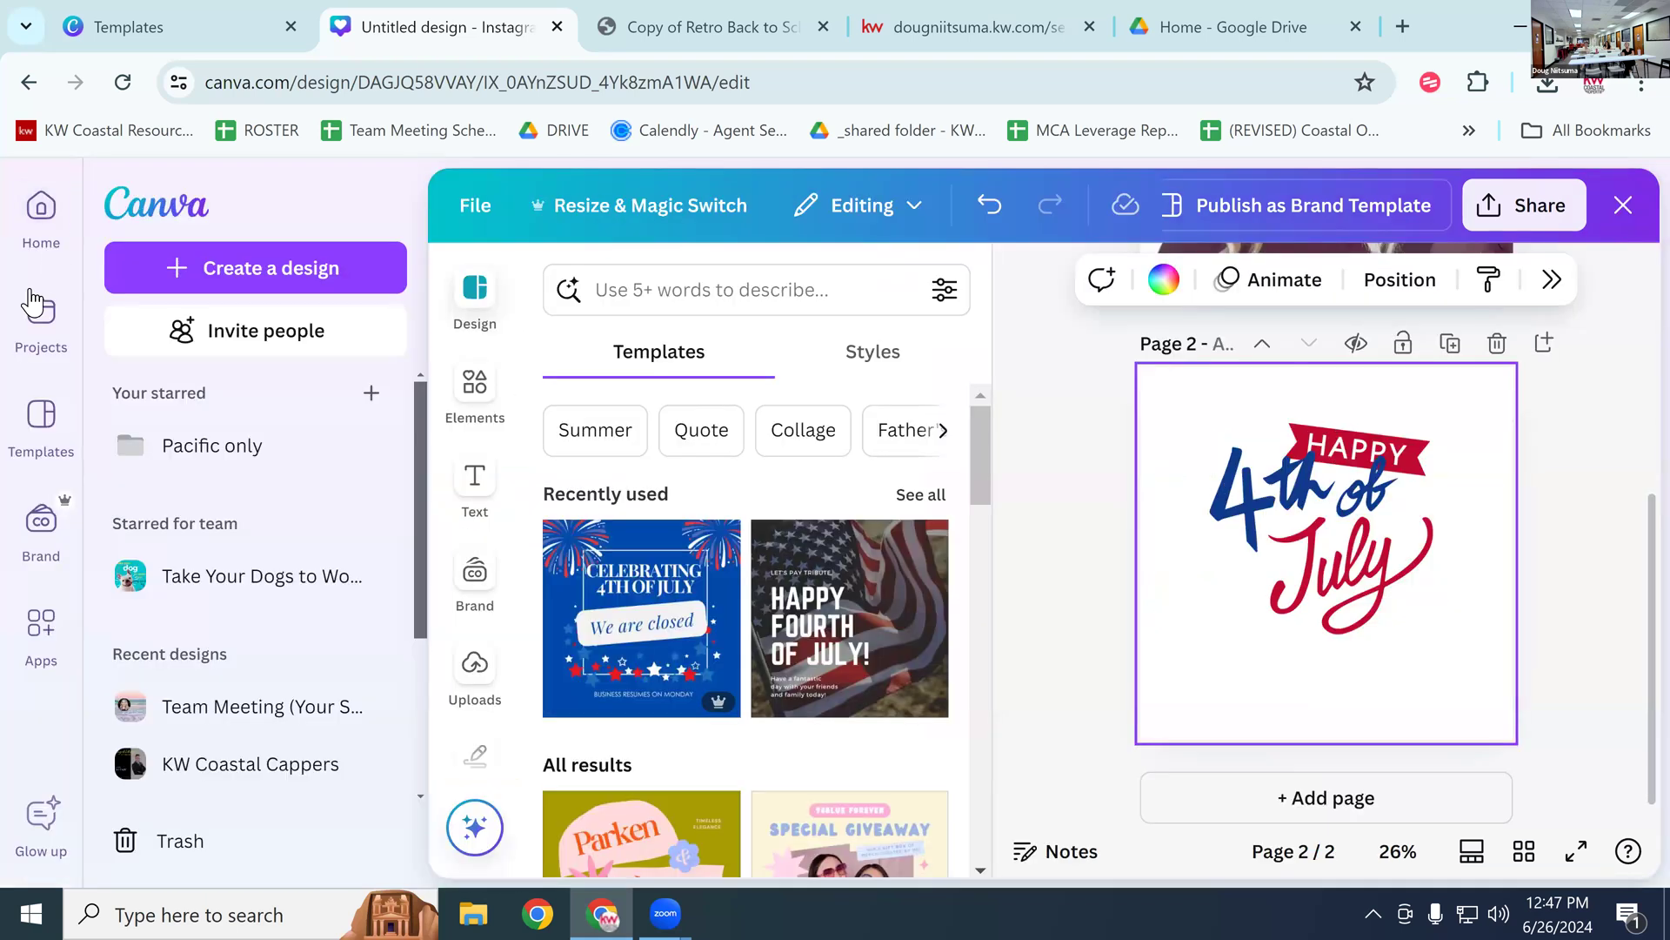
pyautogui.click(41, 206)
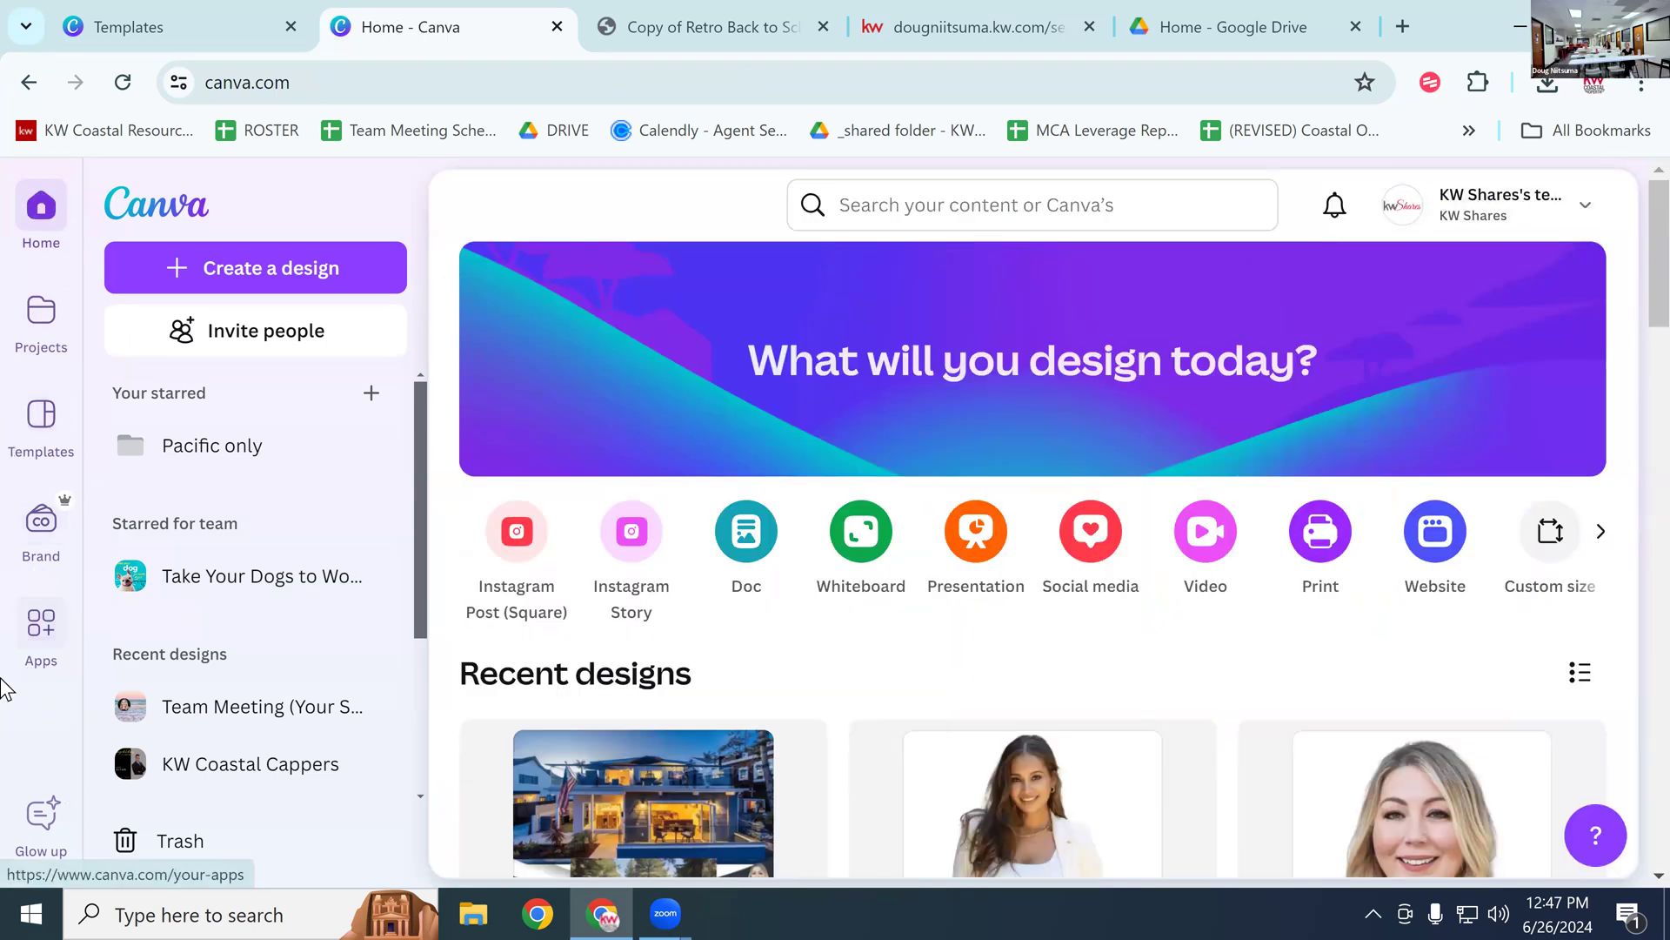
pyautogui.click(192, 39)
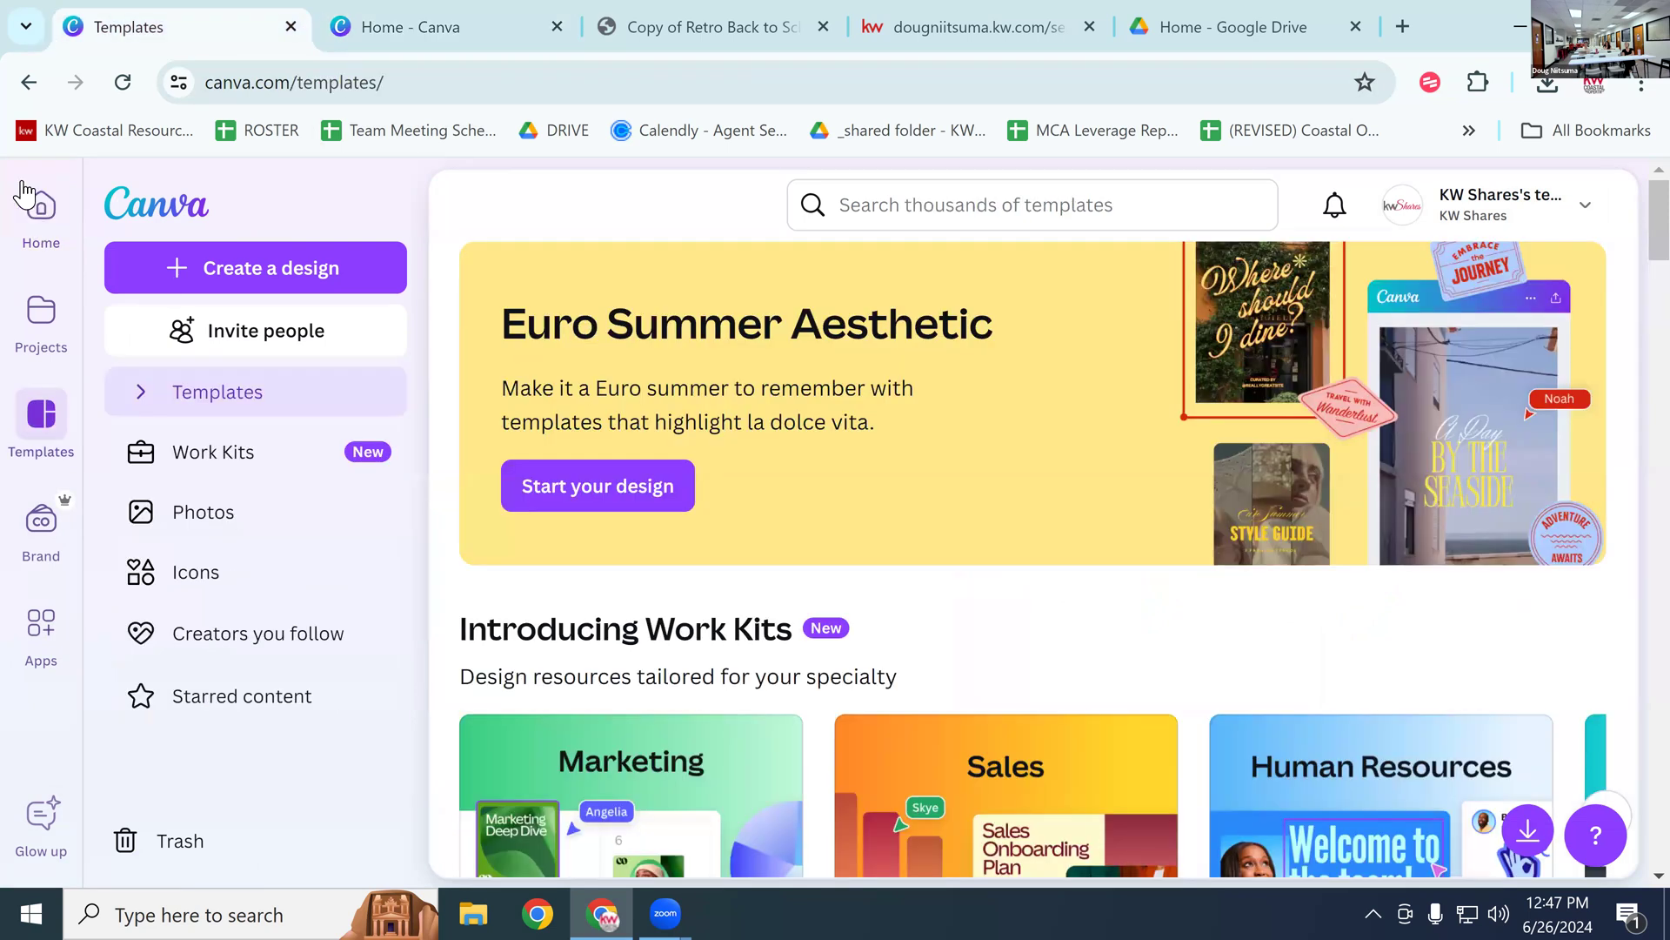
pyautogui.click(29, 72)
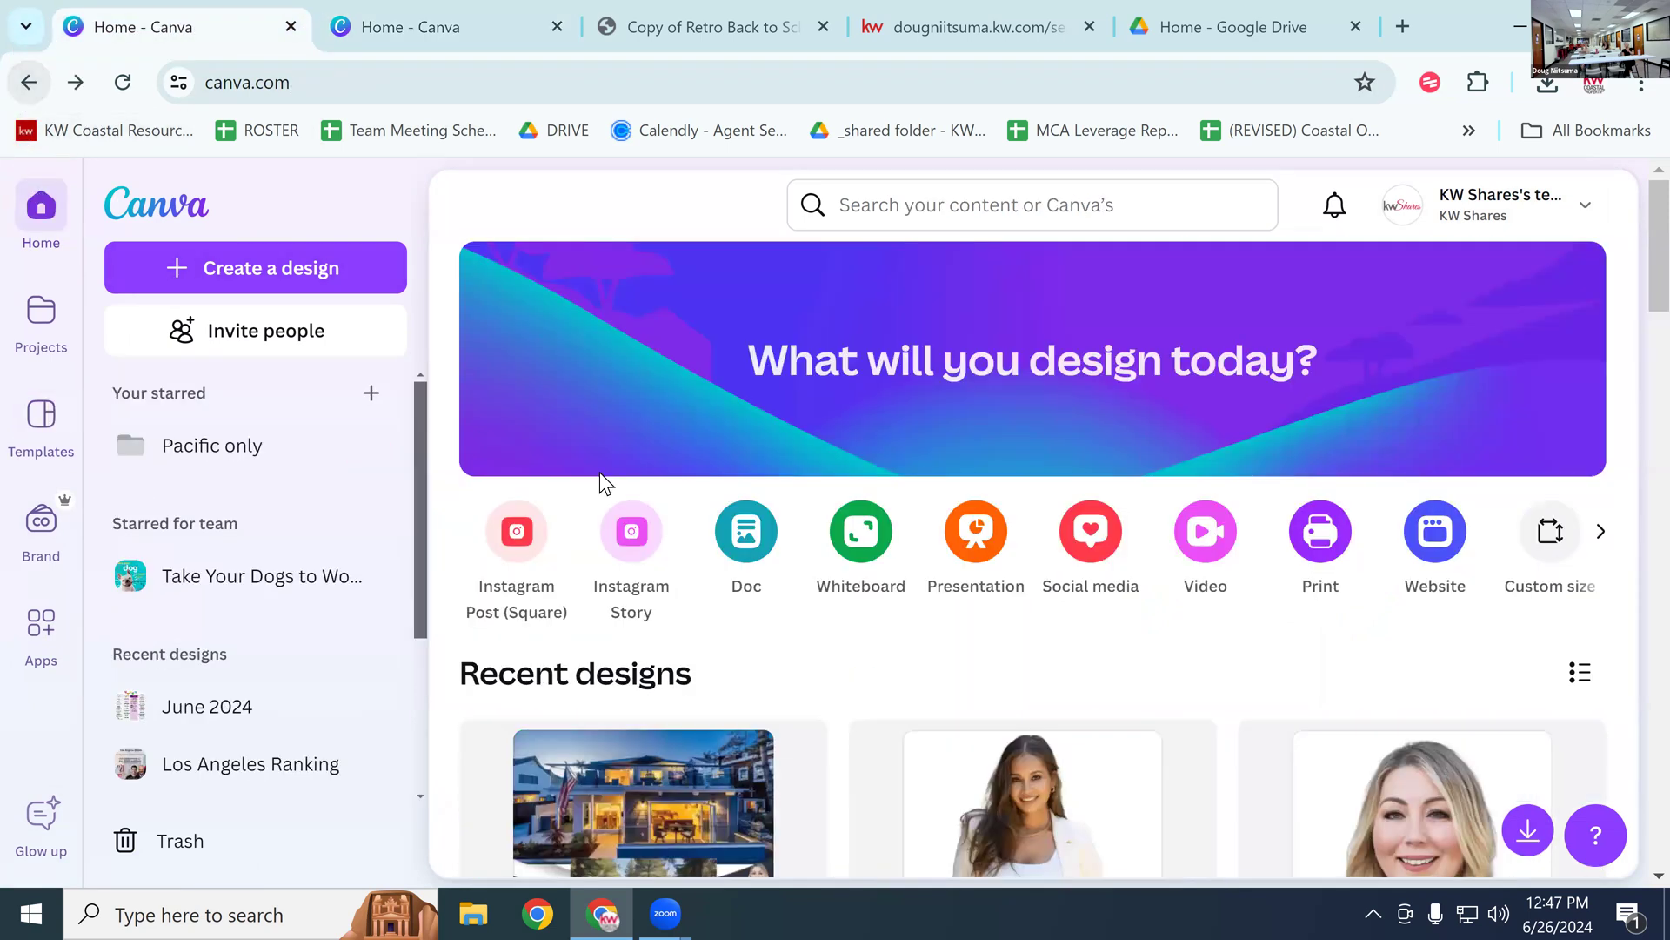
pyautogui.scroll(-5, 600, 478)
# Step: Open the Luxury living flyer from Recent designs
pyautogui.click(601, 481)
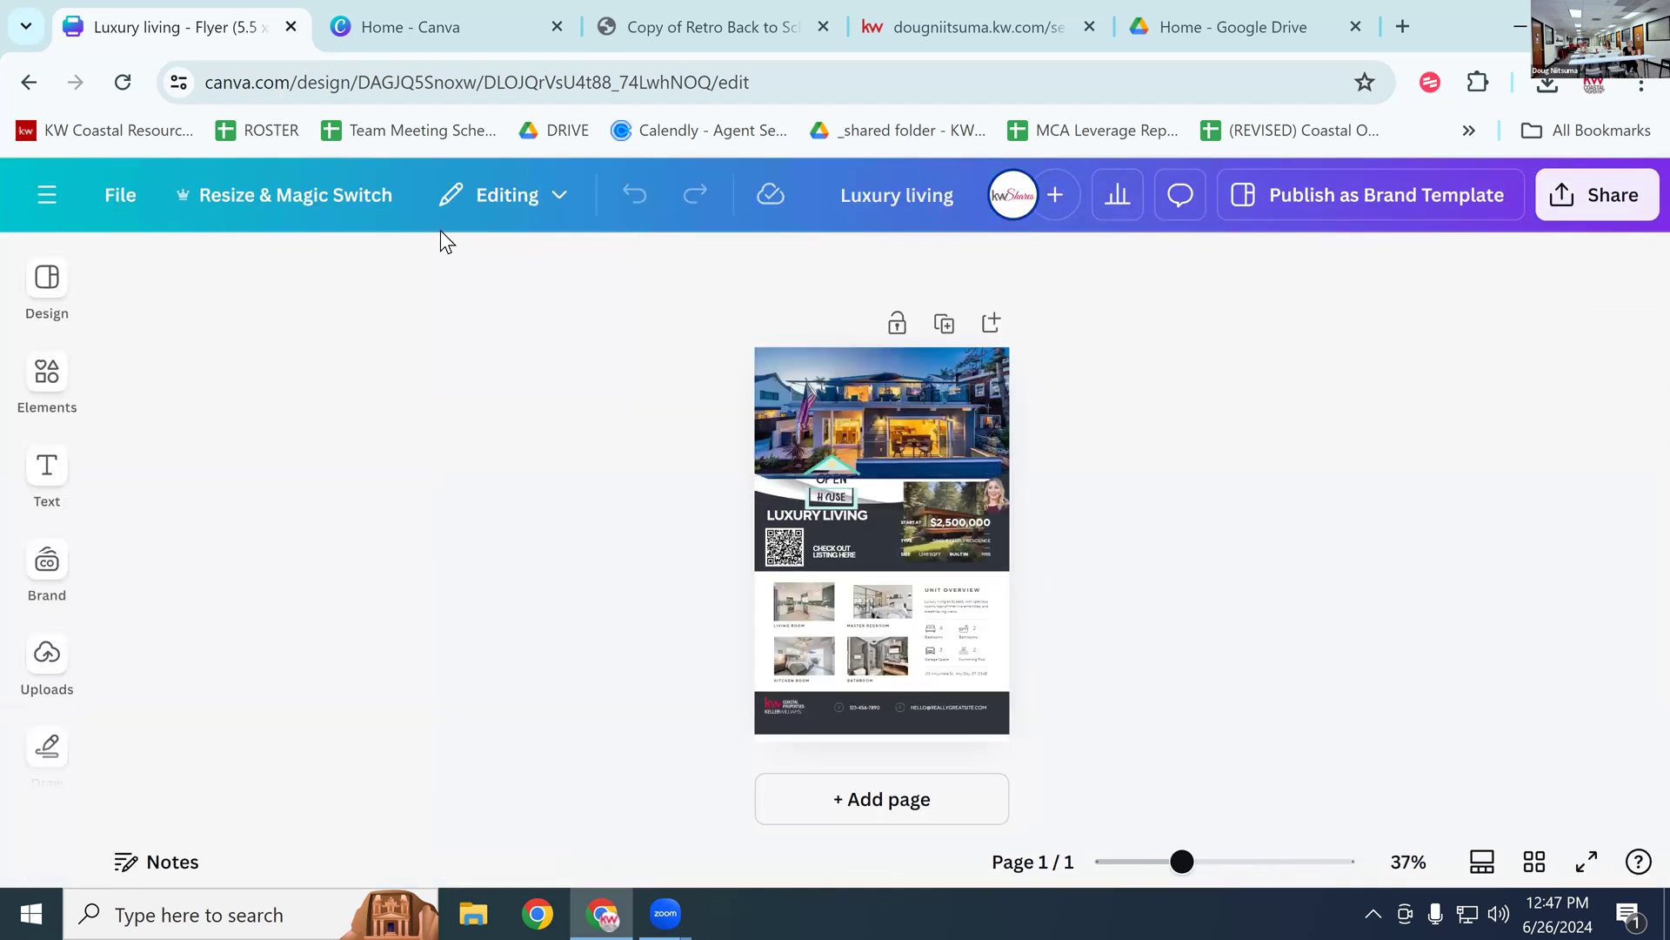
pyautogui.scroll(-3, 61, 382)
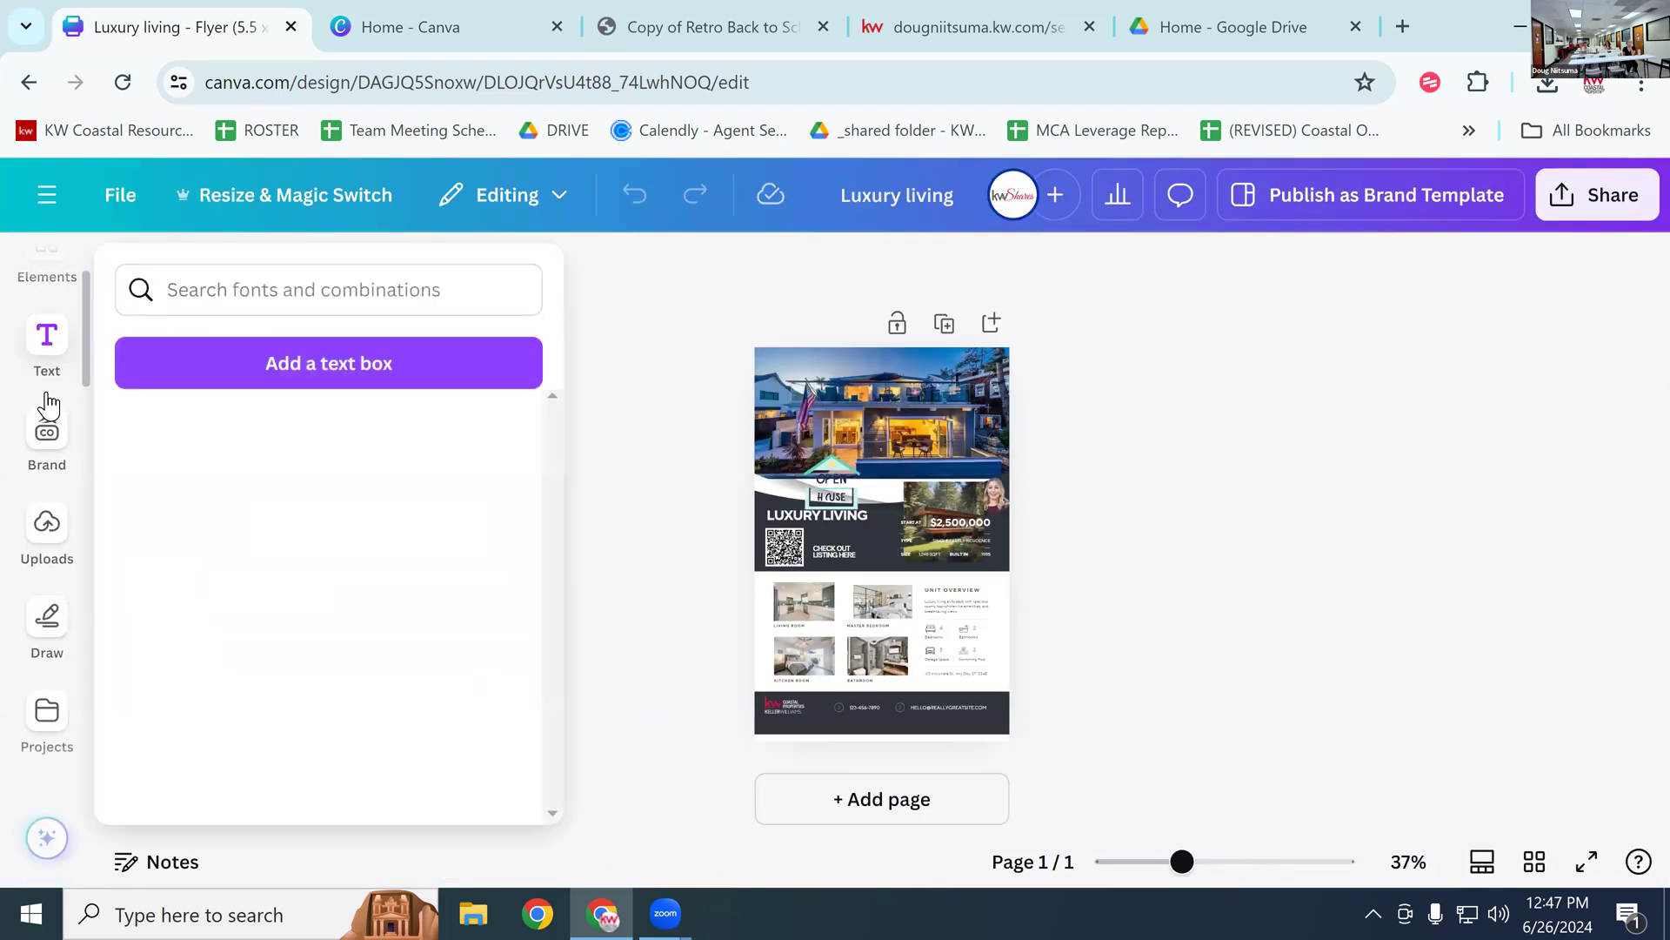
pyautogui.scroll(3, 61, 383)
# Step: Browse through the Elements library in the editor sidebar
pyautogui.click(54, 374)
pyautogui.scroll(-1, 61, 383)
pyautogui.scroll(1, 65, 390)
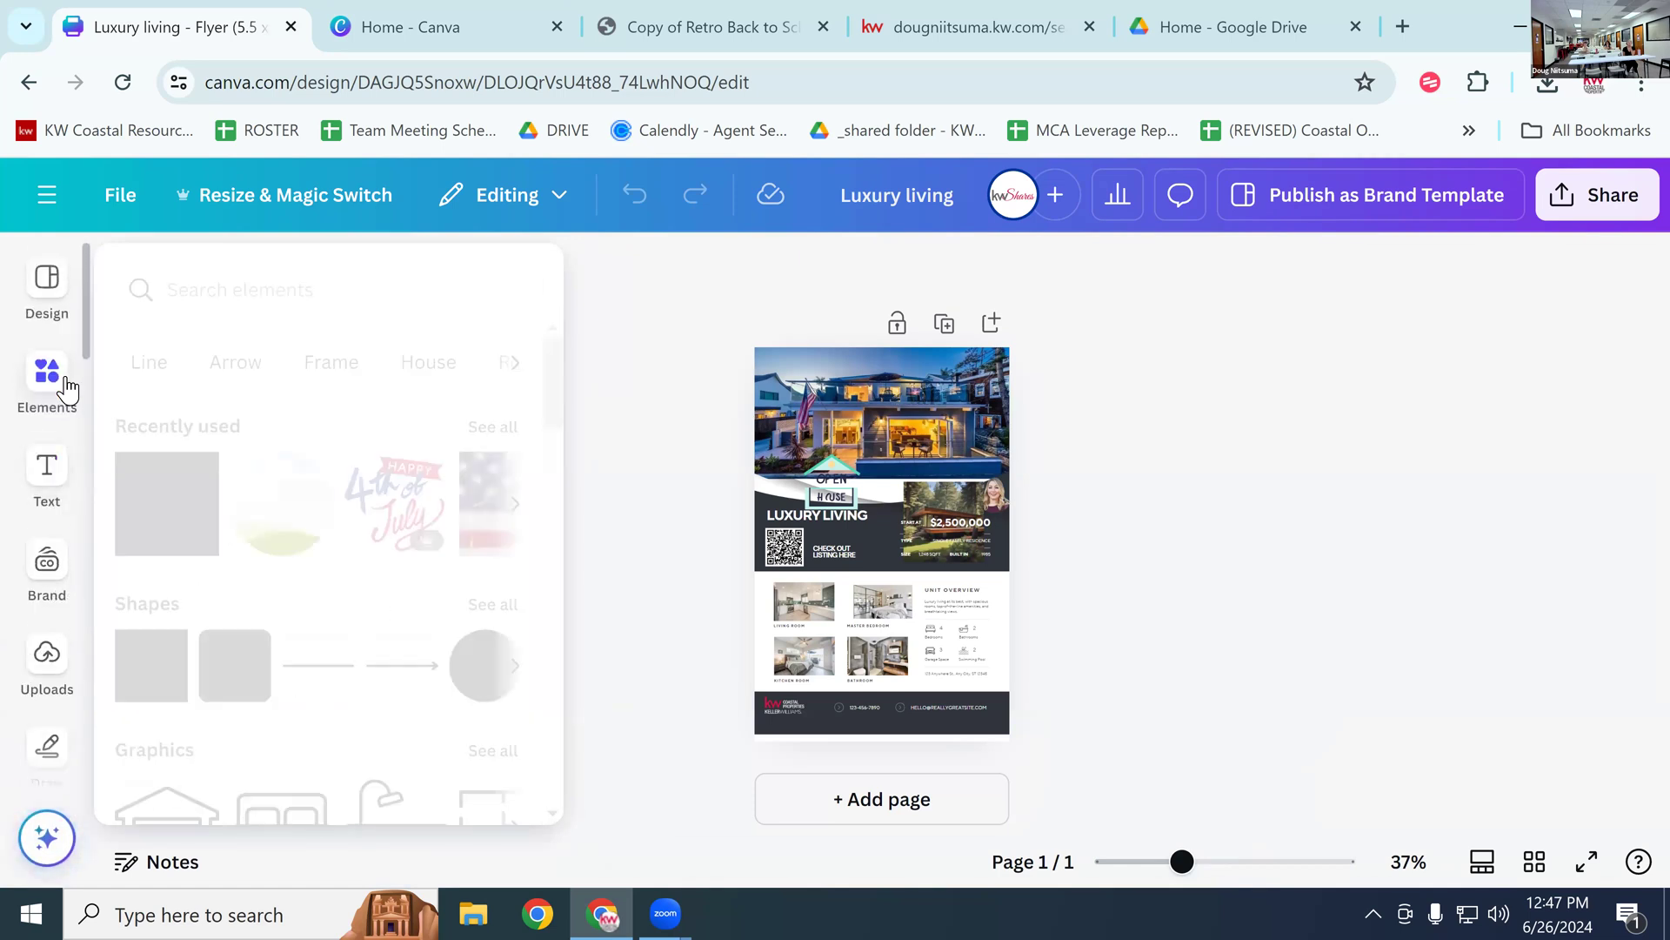
pyautogui.scroll(-3, 67, 391)
pyautogui.scroll(-3, 67, 390)
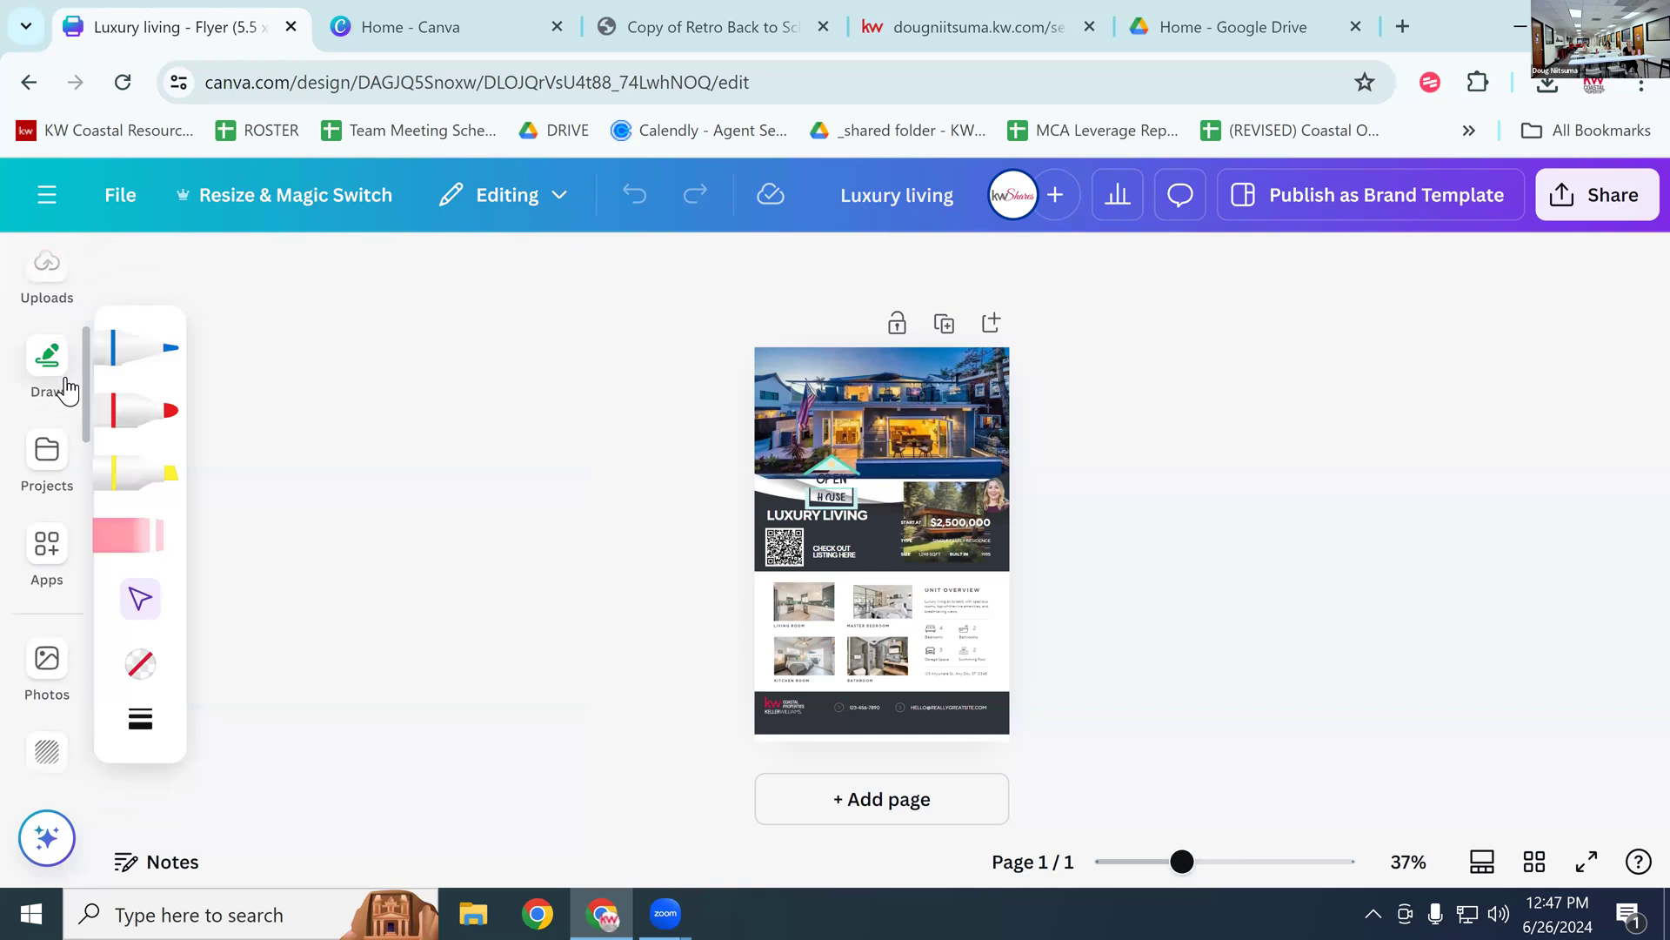
pyautogui.scroll(-4, 65, 392)
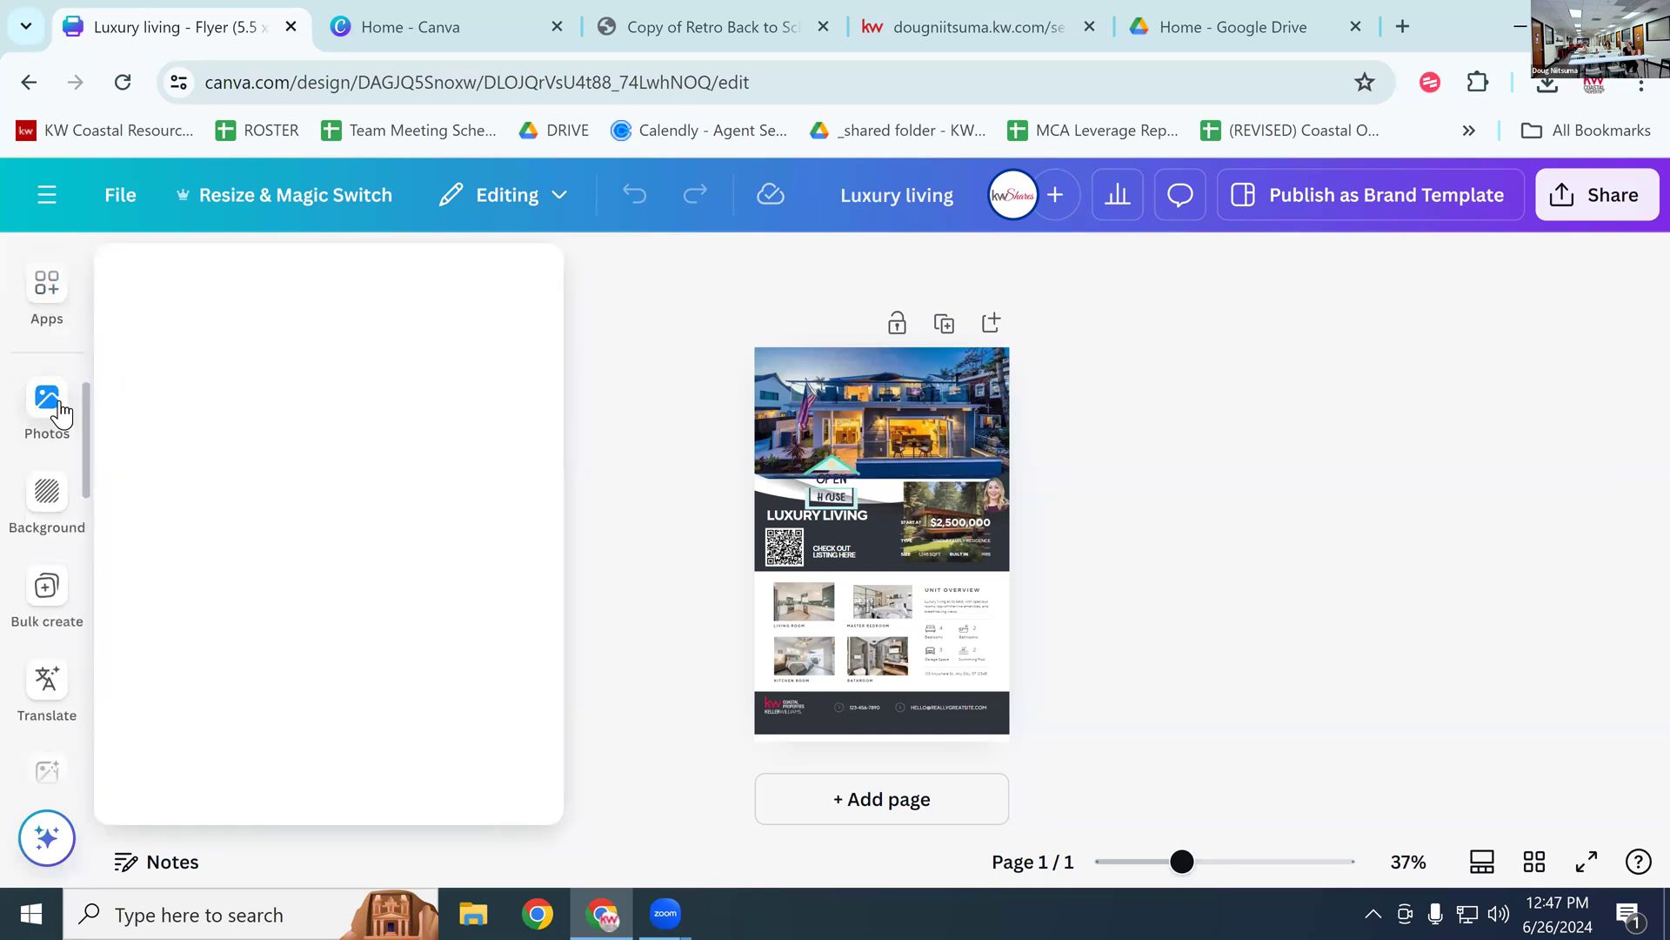
pyautogui.scroll(-3, 59, 412)
pyautogui.scroll(1, 59, 412)
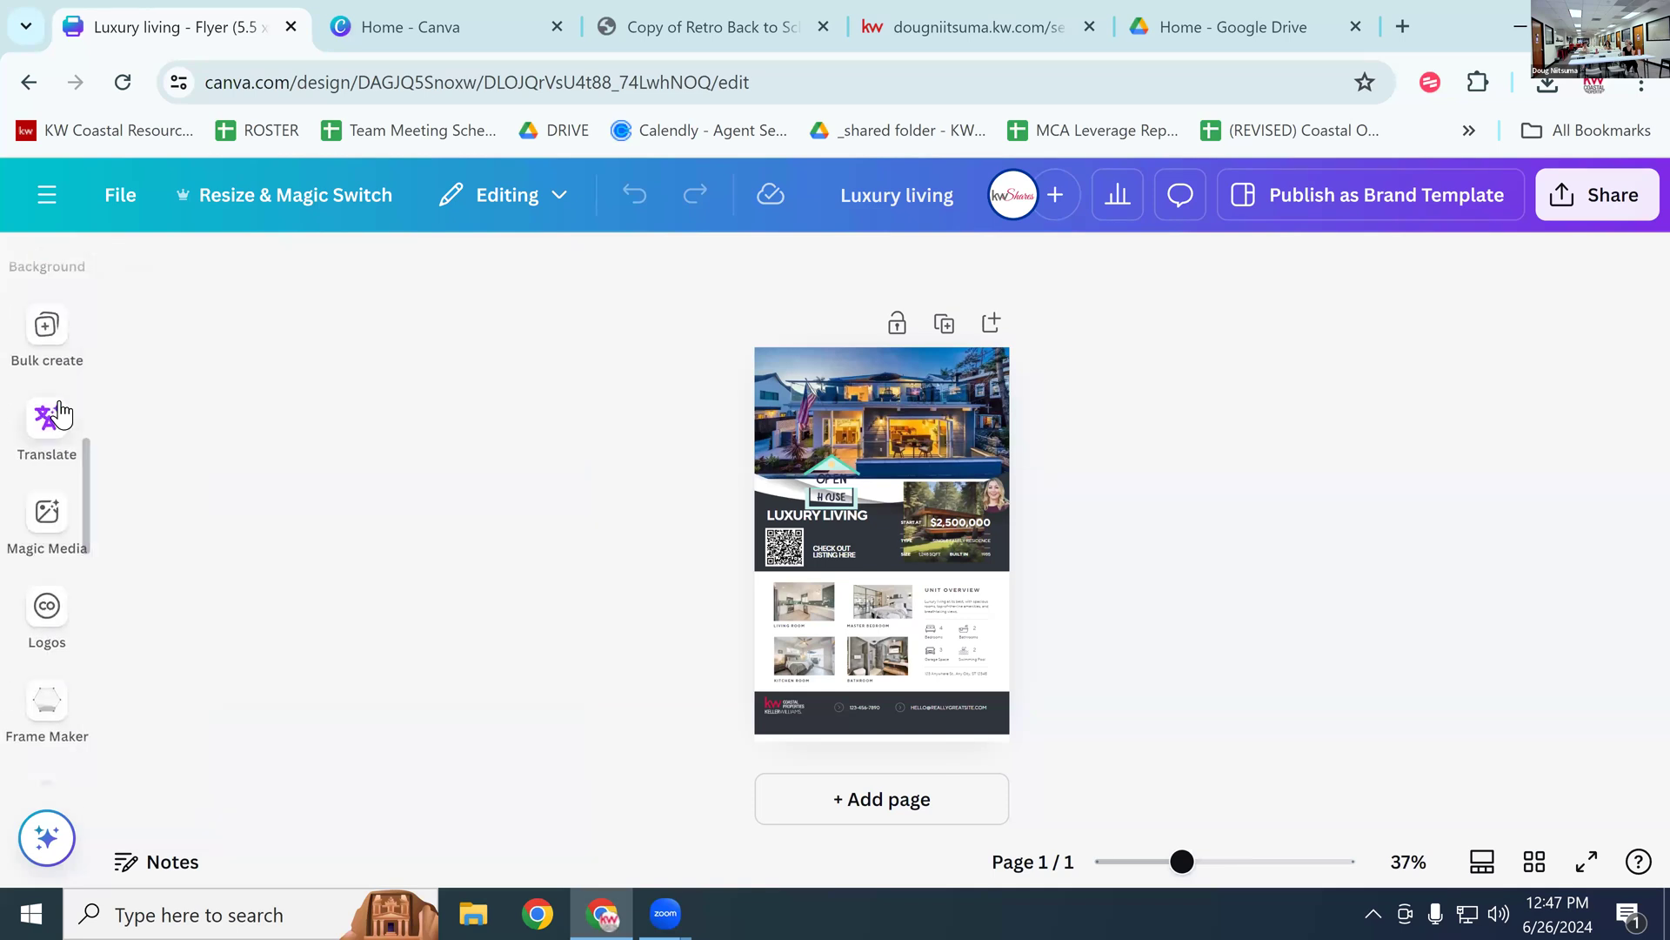
pyautogui.scroll(1, 60, 413)
# Step: Scroll through the brand templates and logos listed in the sidebar
pyautogui.moveTo(25, 644)
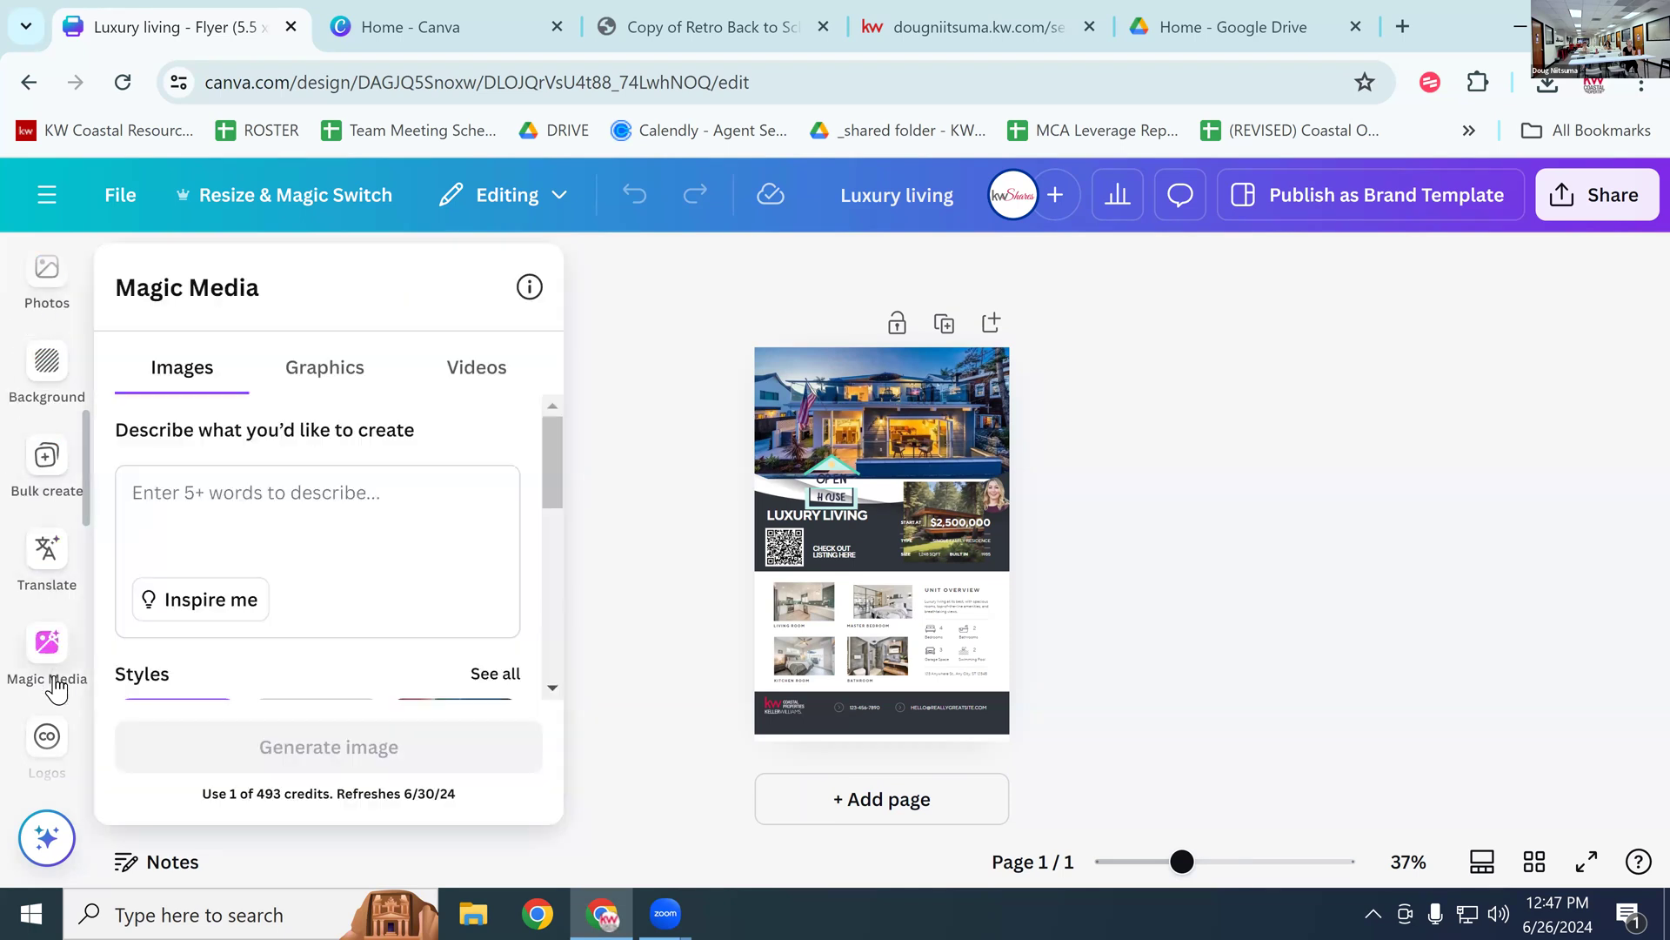
pyautogui.moveTo(59, 771)
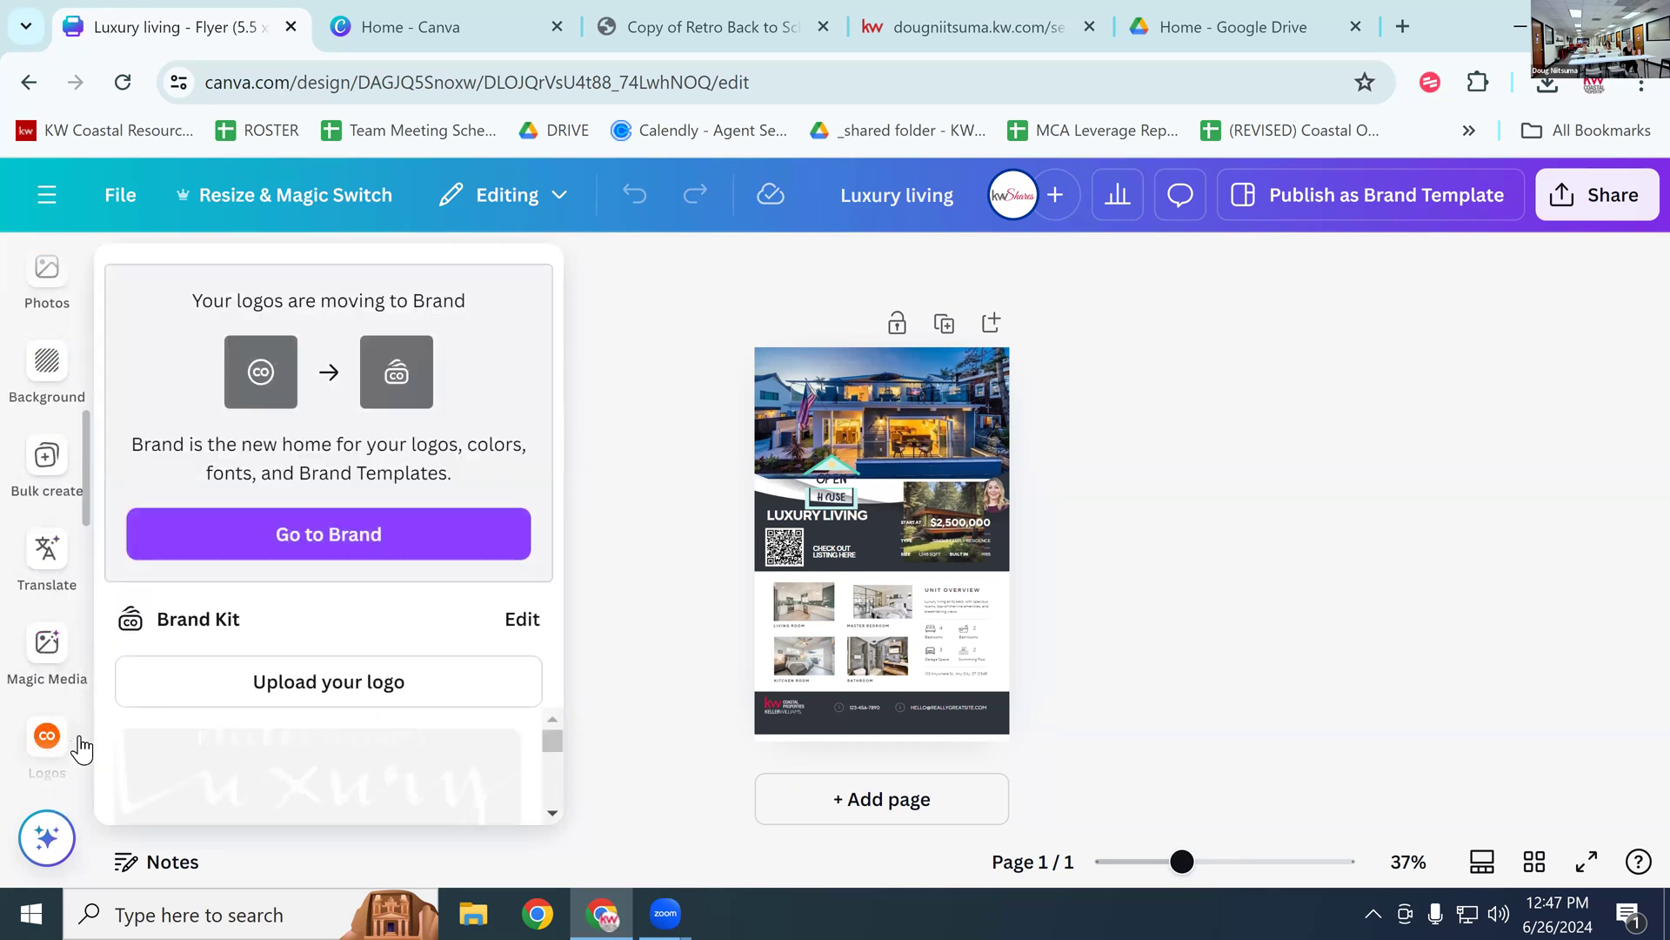
pyautogui.scroll(-5, 70, 735)
pyautogui.scroll(-6, 72, 731)
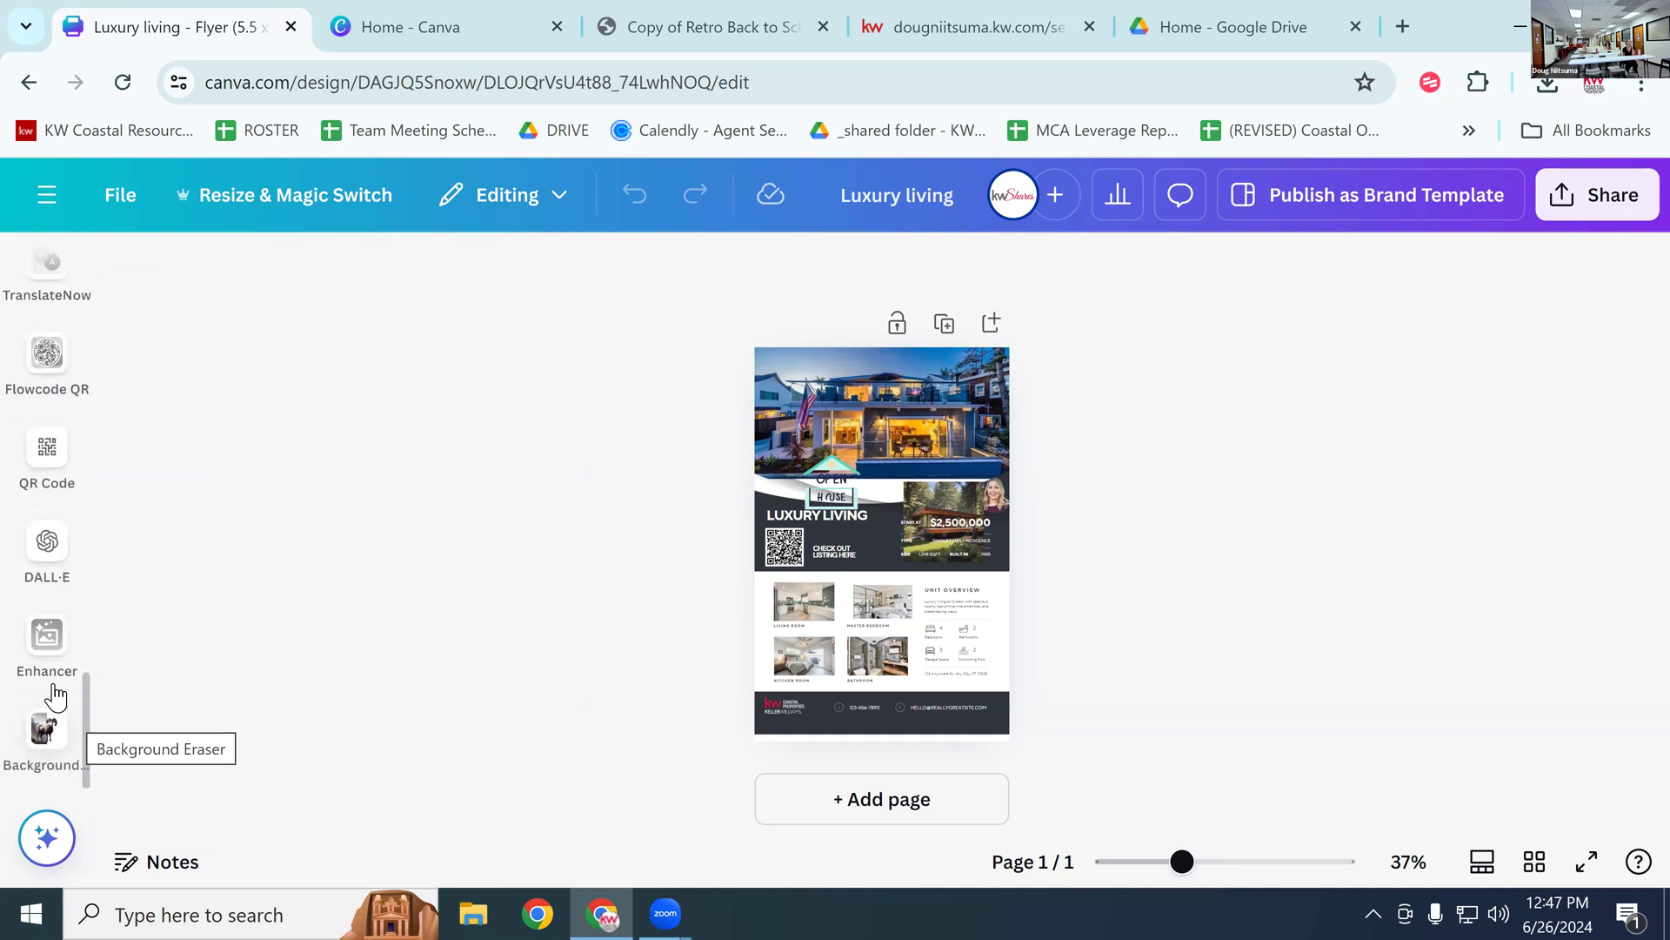
pyautogui.scroll(10, 60, 692)
pyautogui.scroll(6, 61, 680)
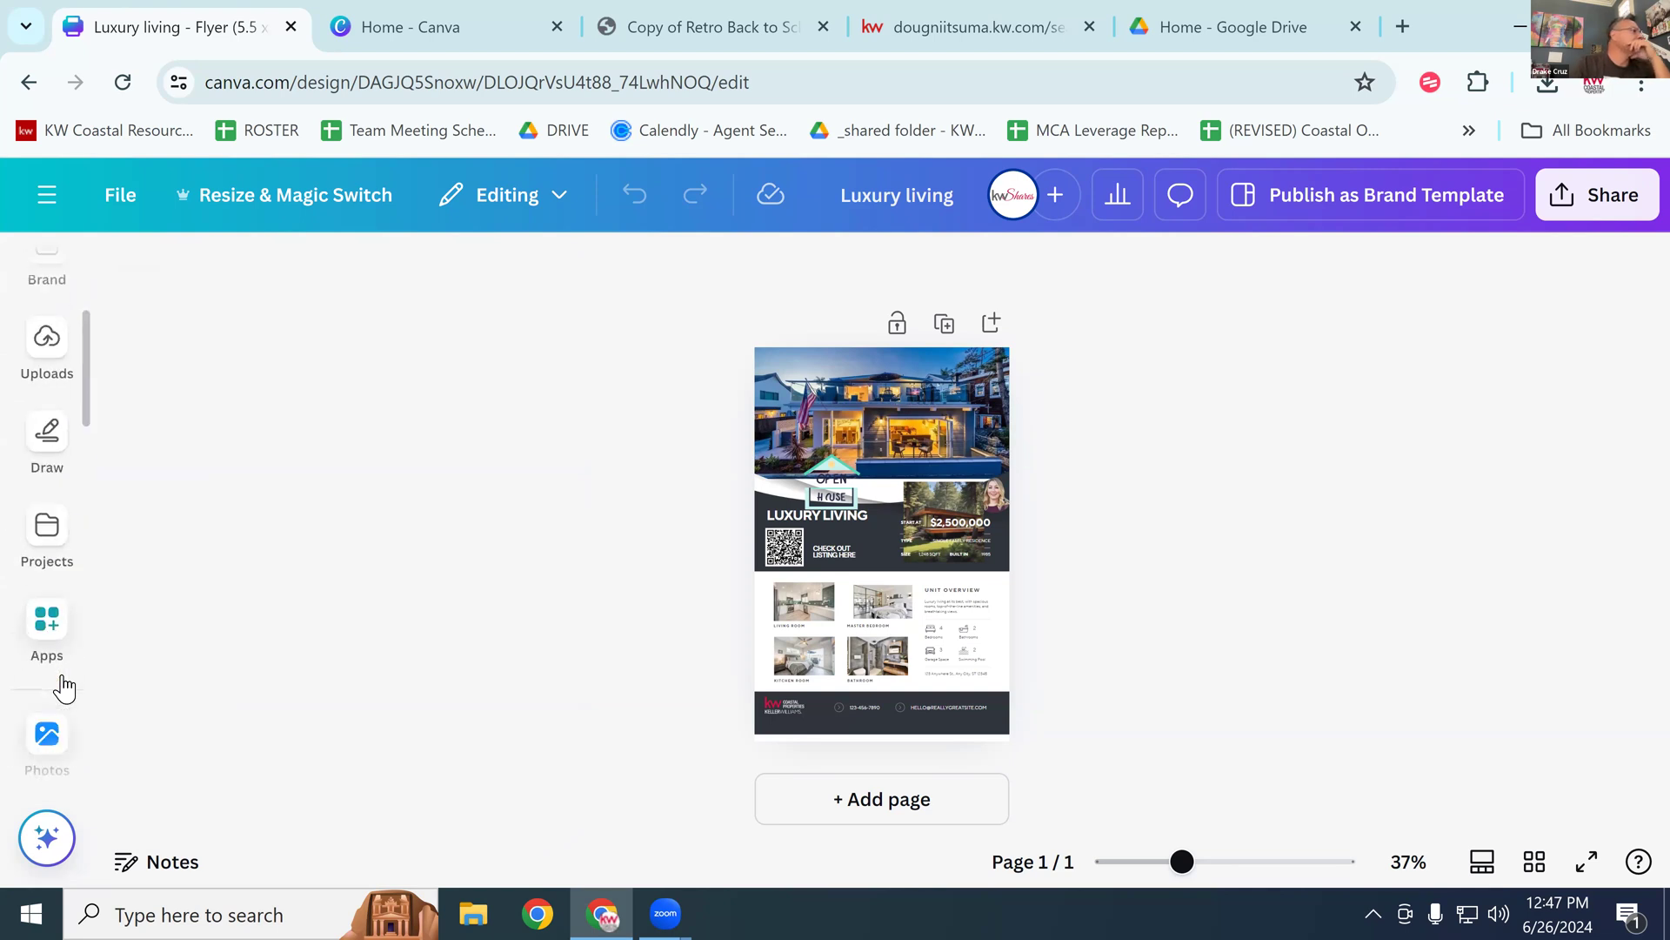
pyautogui.scroll(3, 70, 676)
pyautogui.scroll(-5, 75, 618)
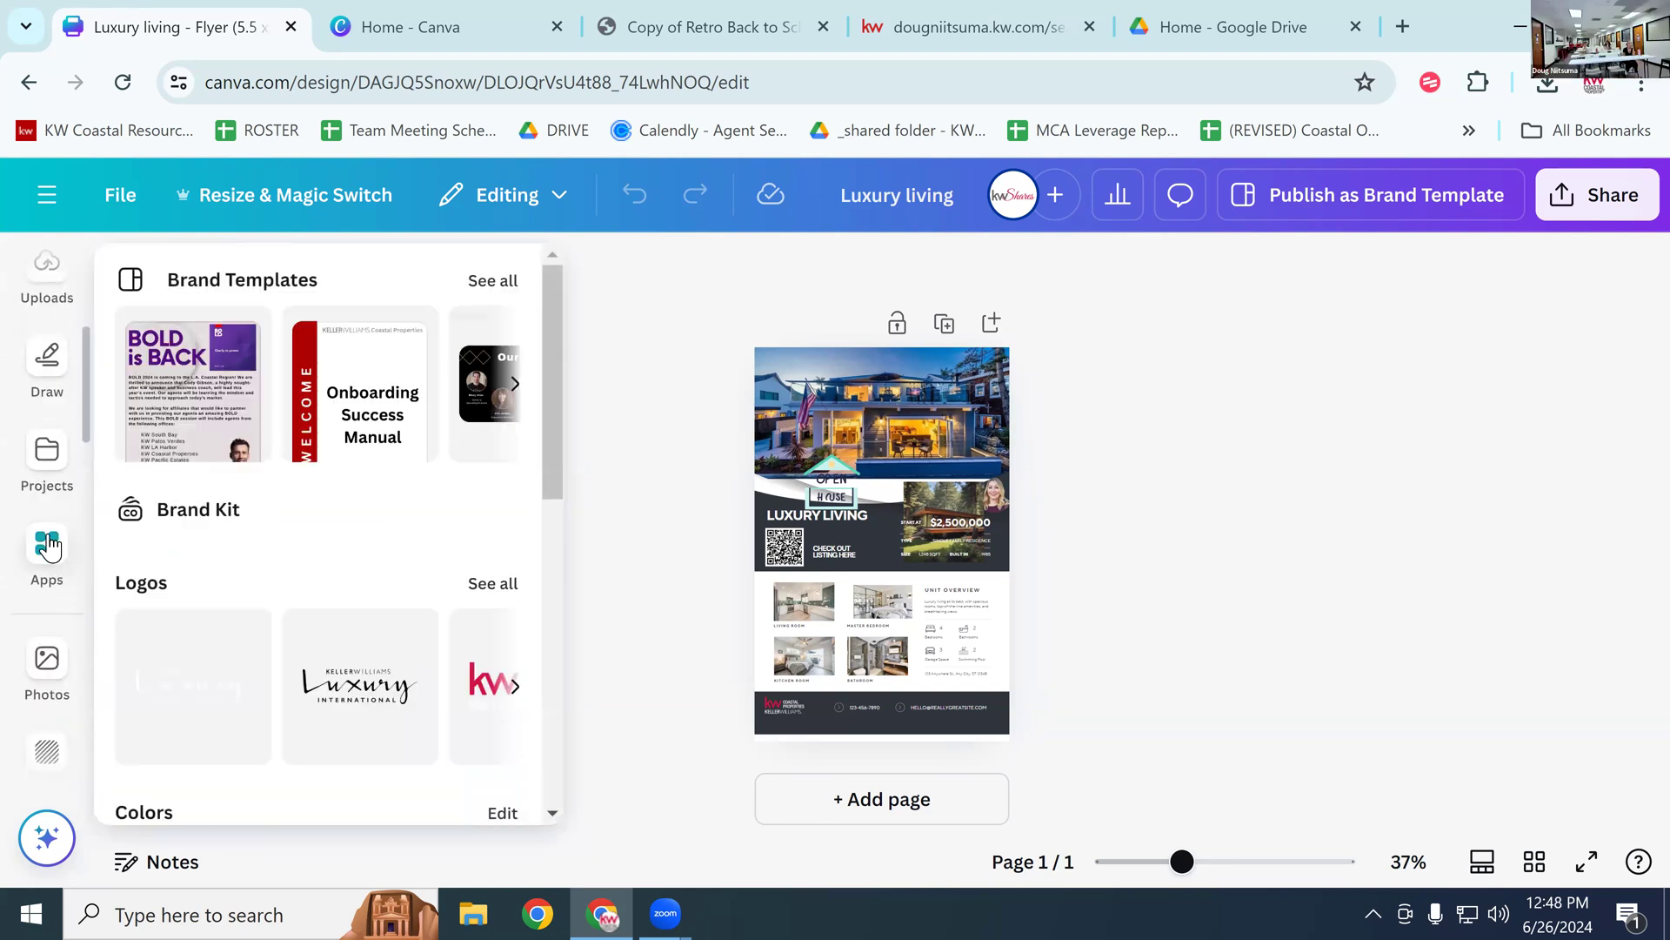
# Step: Search the apps library for 'magic media' and open the Magic Media app
pyautogui.click(62, 579)
pyautogui.click(289, 284)
pyautogui.write('mag')
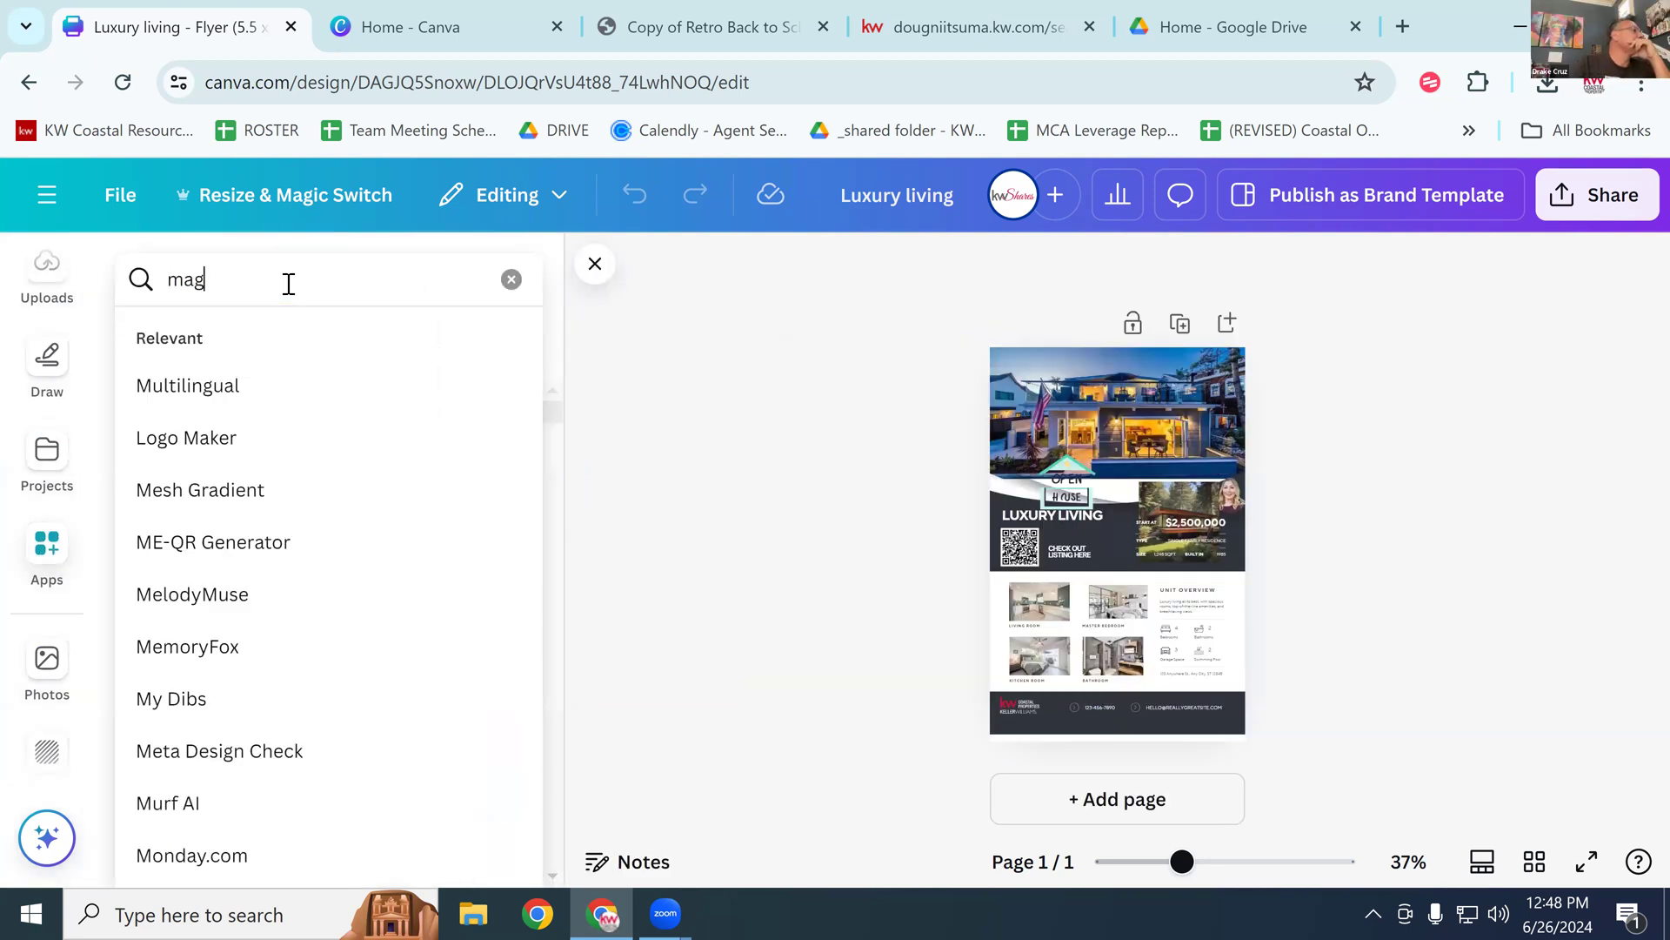
pyautogui.write('ic med')
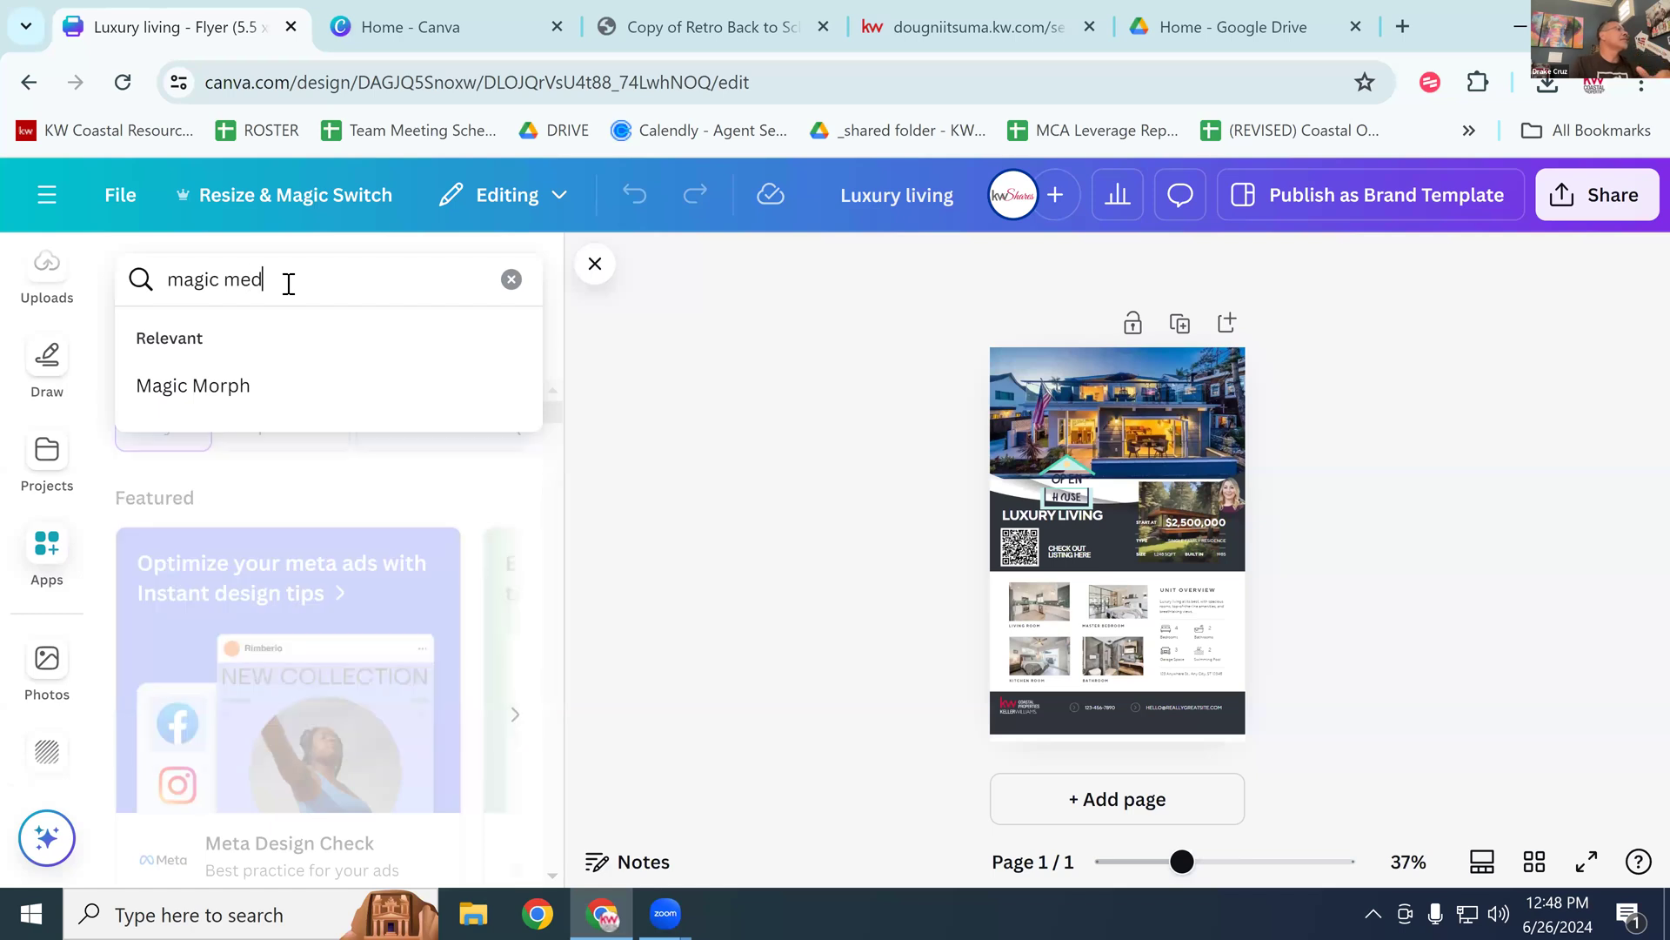
pyautogui.write('ia')
pyautogui.press('Return')
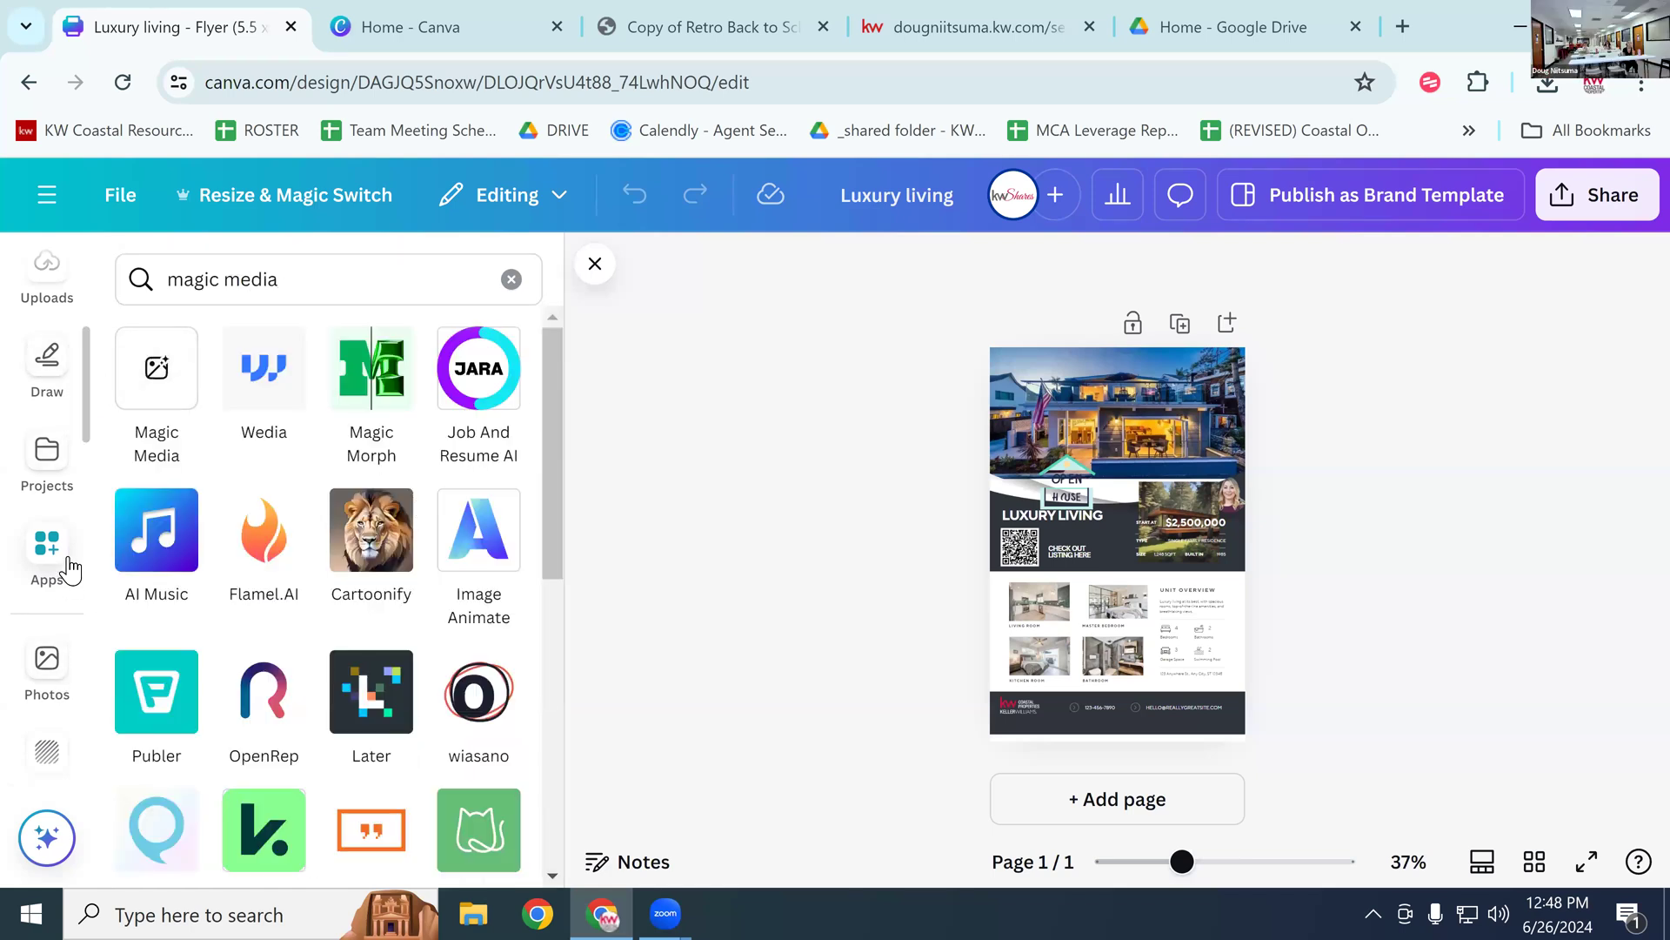
pyautogui.click(160, 396)
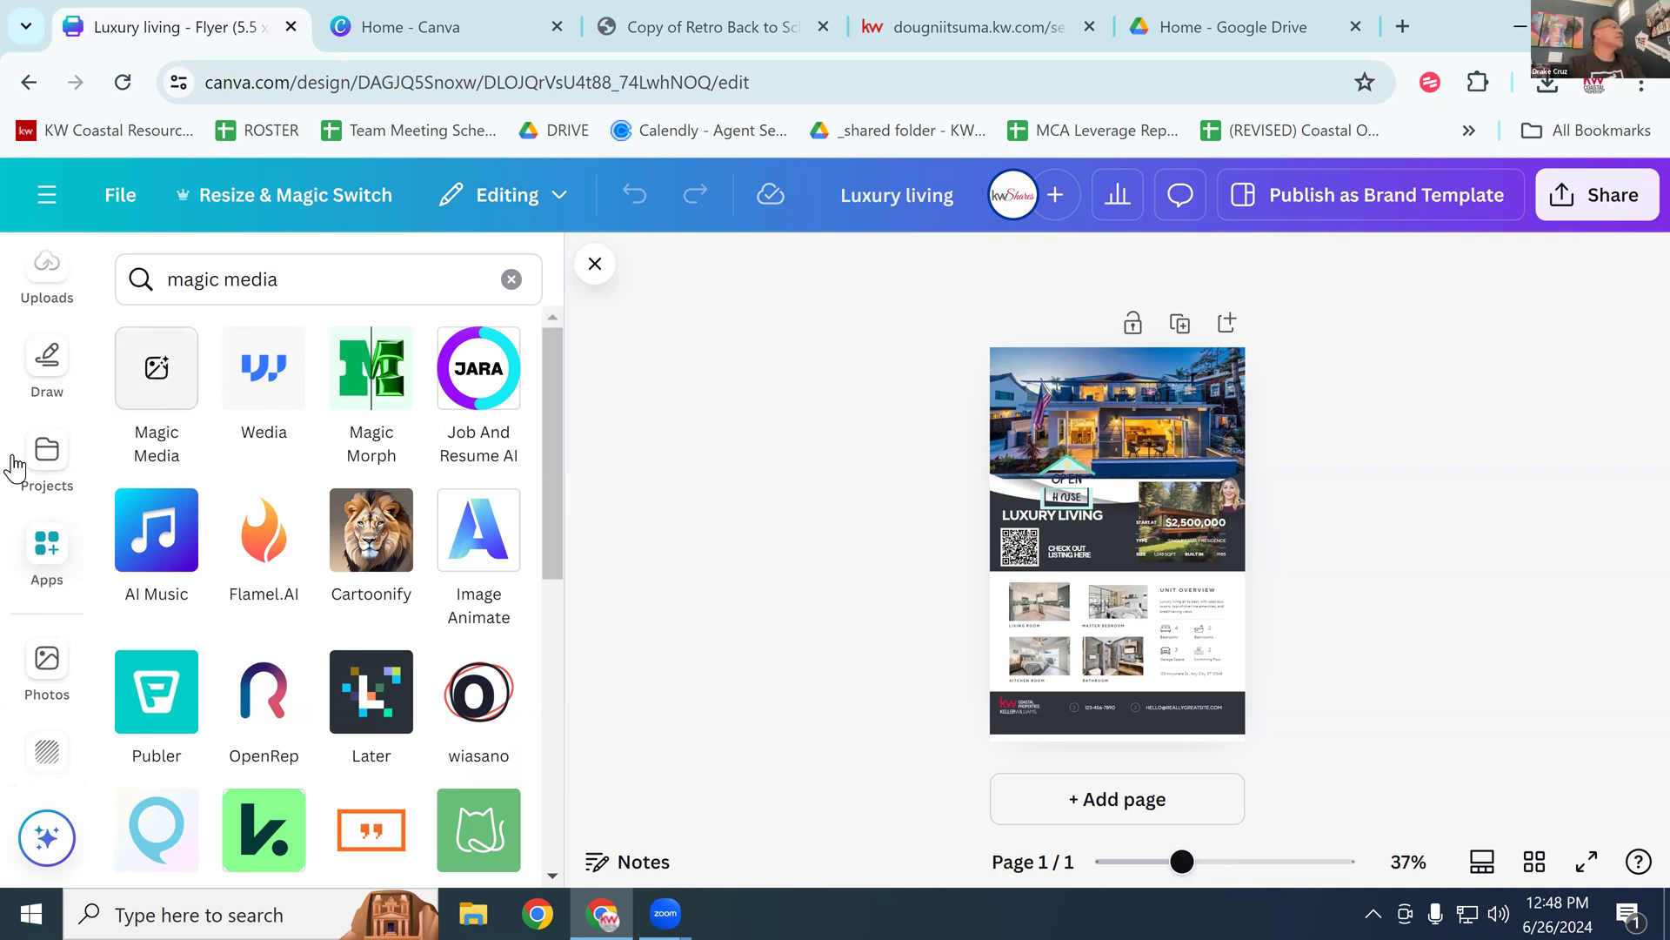
# Step: Return to the apps directory and clear the 'magic media' search box
pyautogui.scroll(-4, 45, 647)
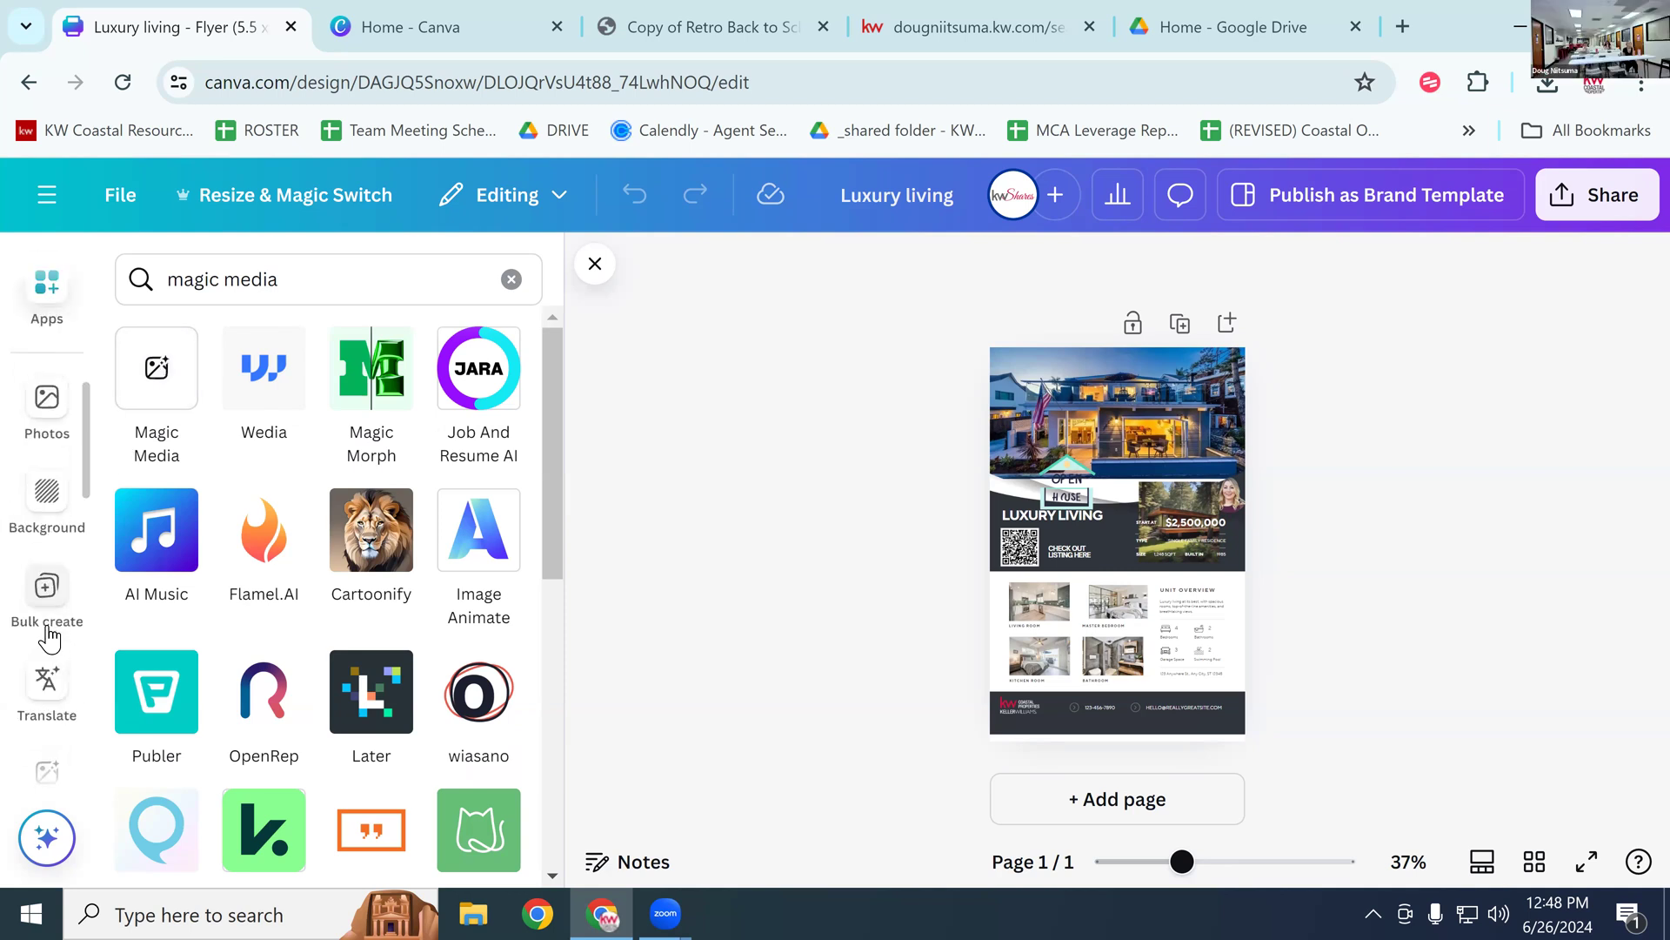
pyautogui.scroll(8, 52, 635)
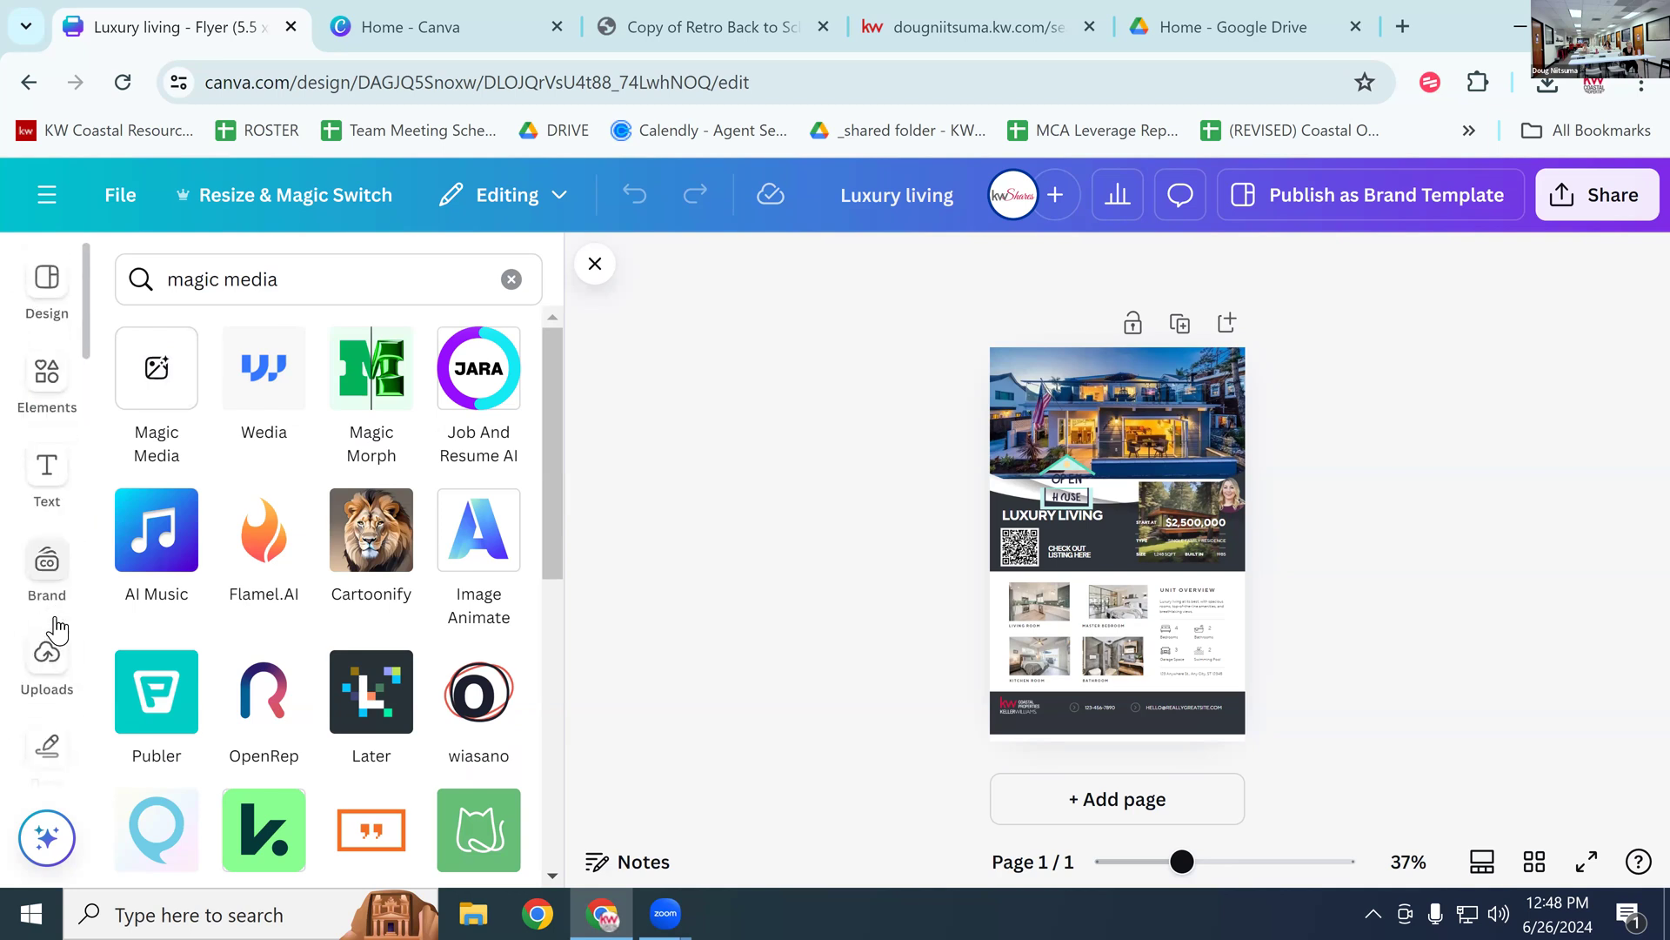
pyautogui.scroll(-4, 52, 661)
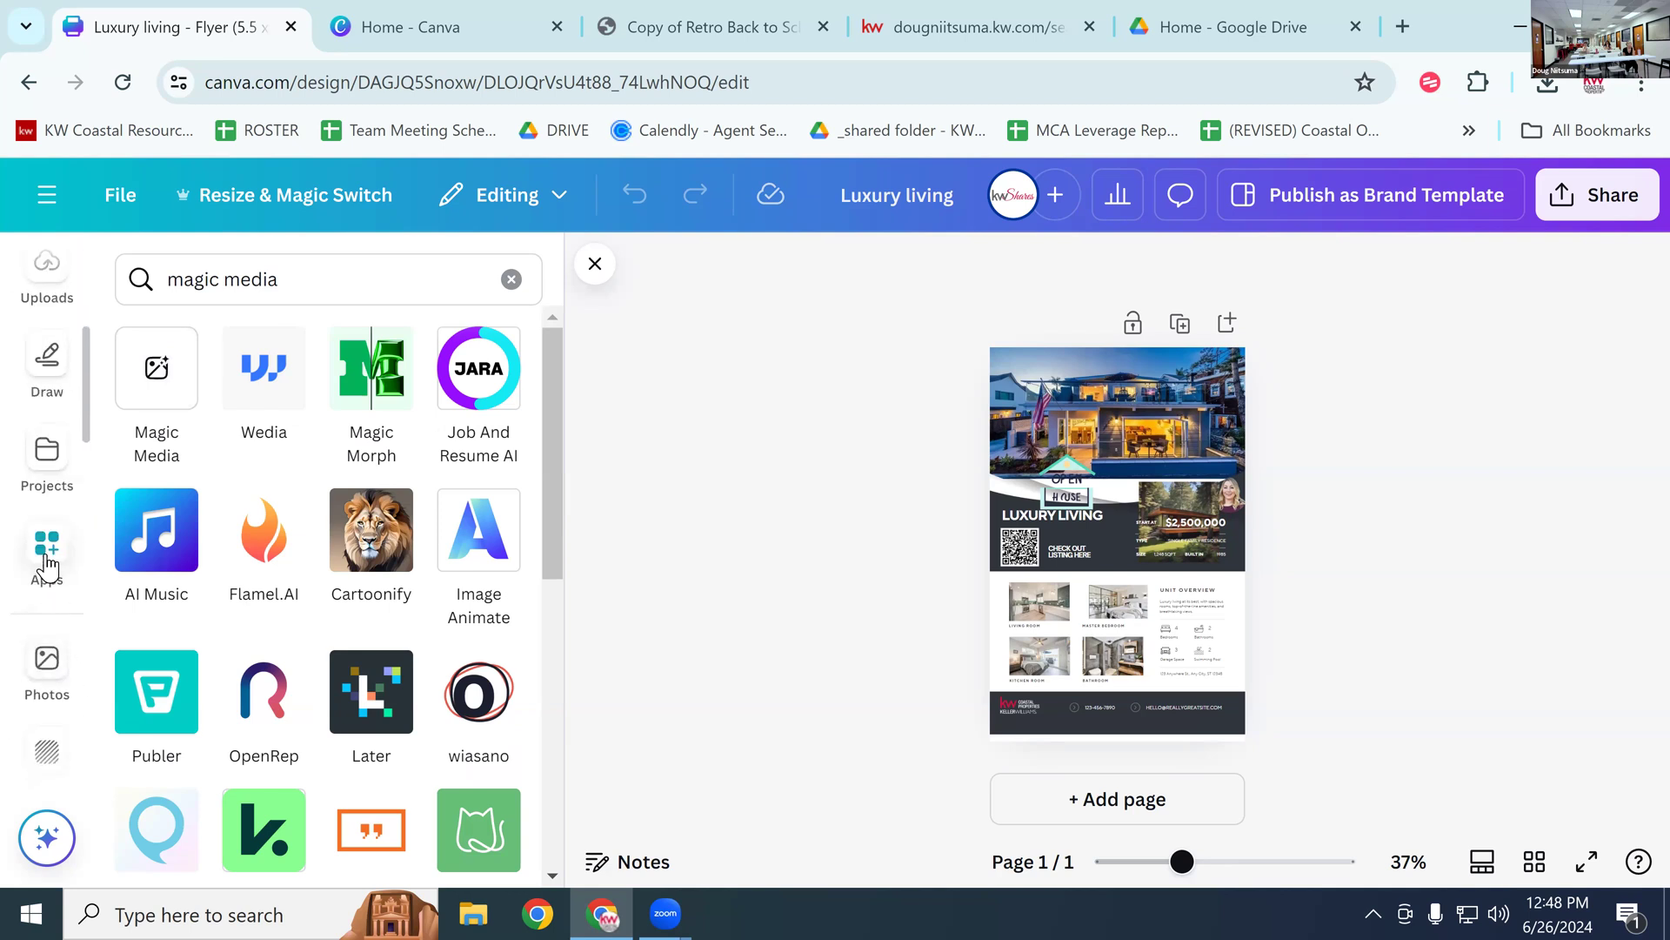
pyautogui.click(49, 557)
pyautogui.click(522, 292)
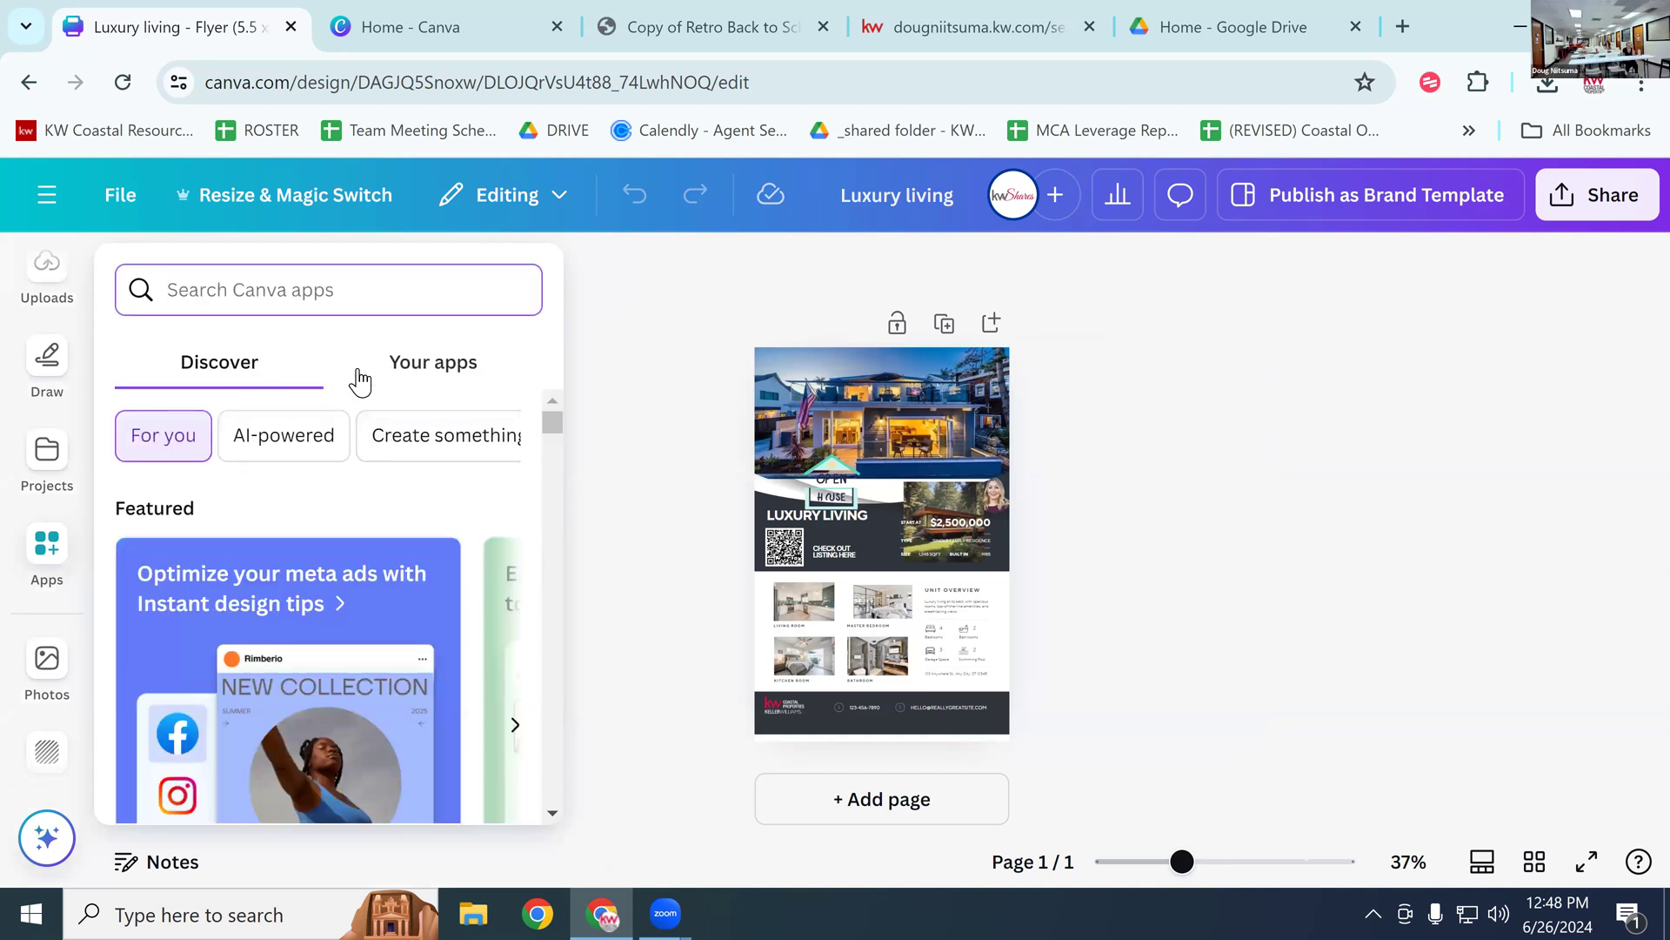
# Step: Browse Your apps down to Image Upscaler, then close the apps panel
pyautogui.scroll(-1, 254, 454)
pyautogui.scroll(-10, 254, 454)
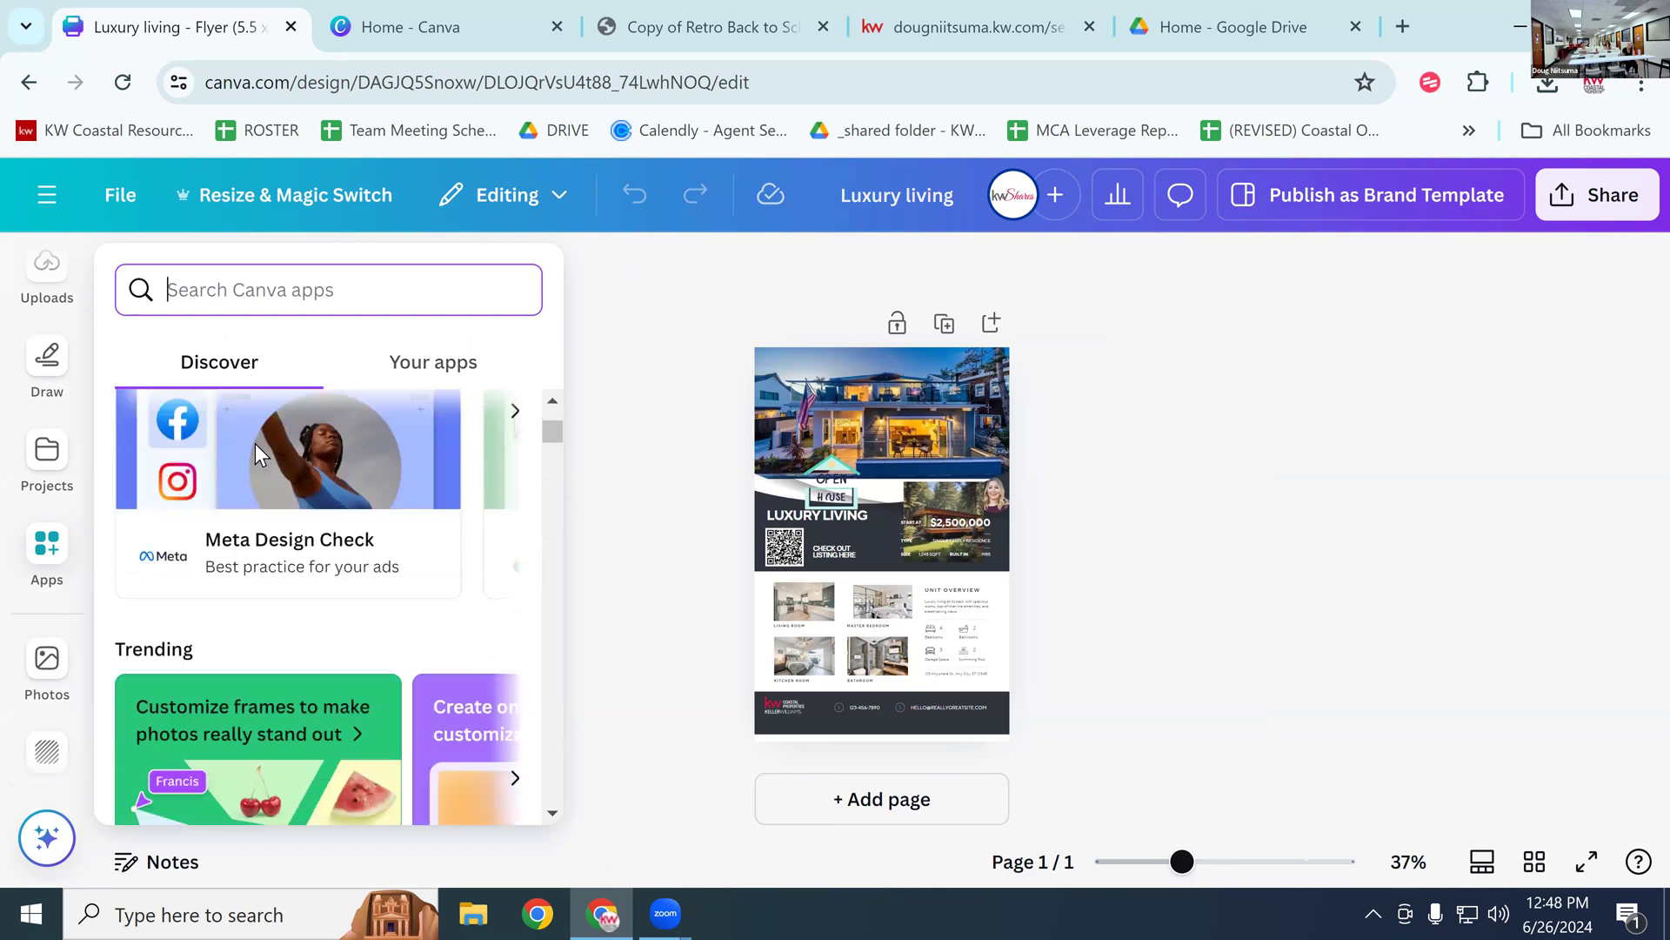
pyautogui.scroll(-5, 265, 444)
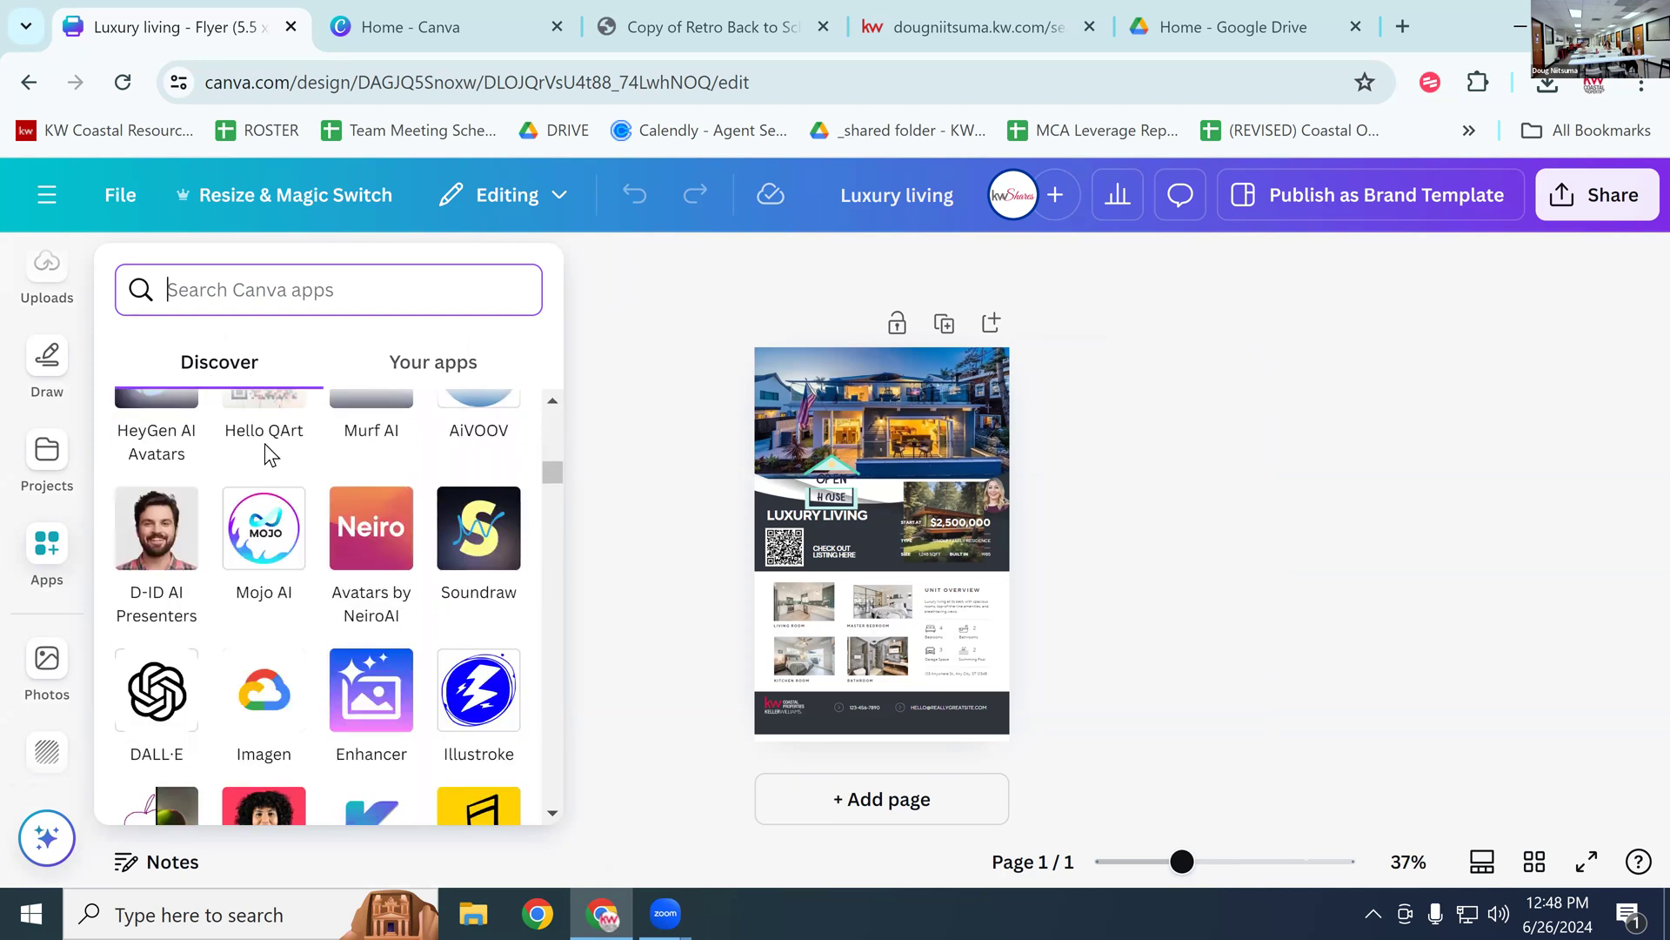
pyautogui.scroll(5, 280, 437)
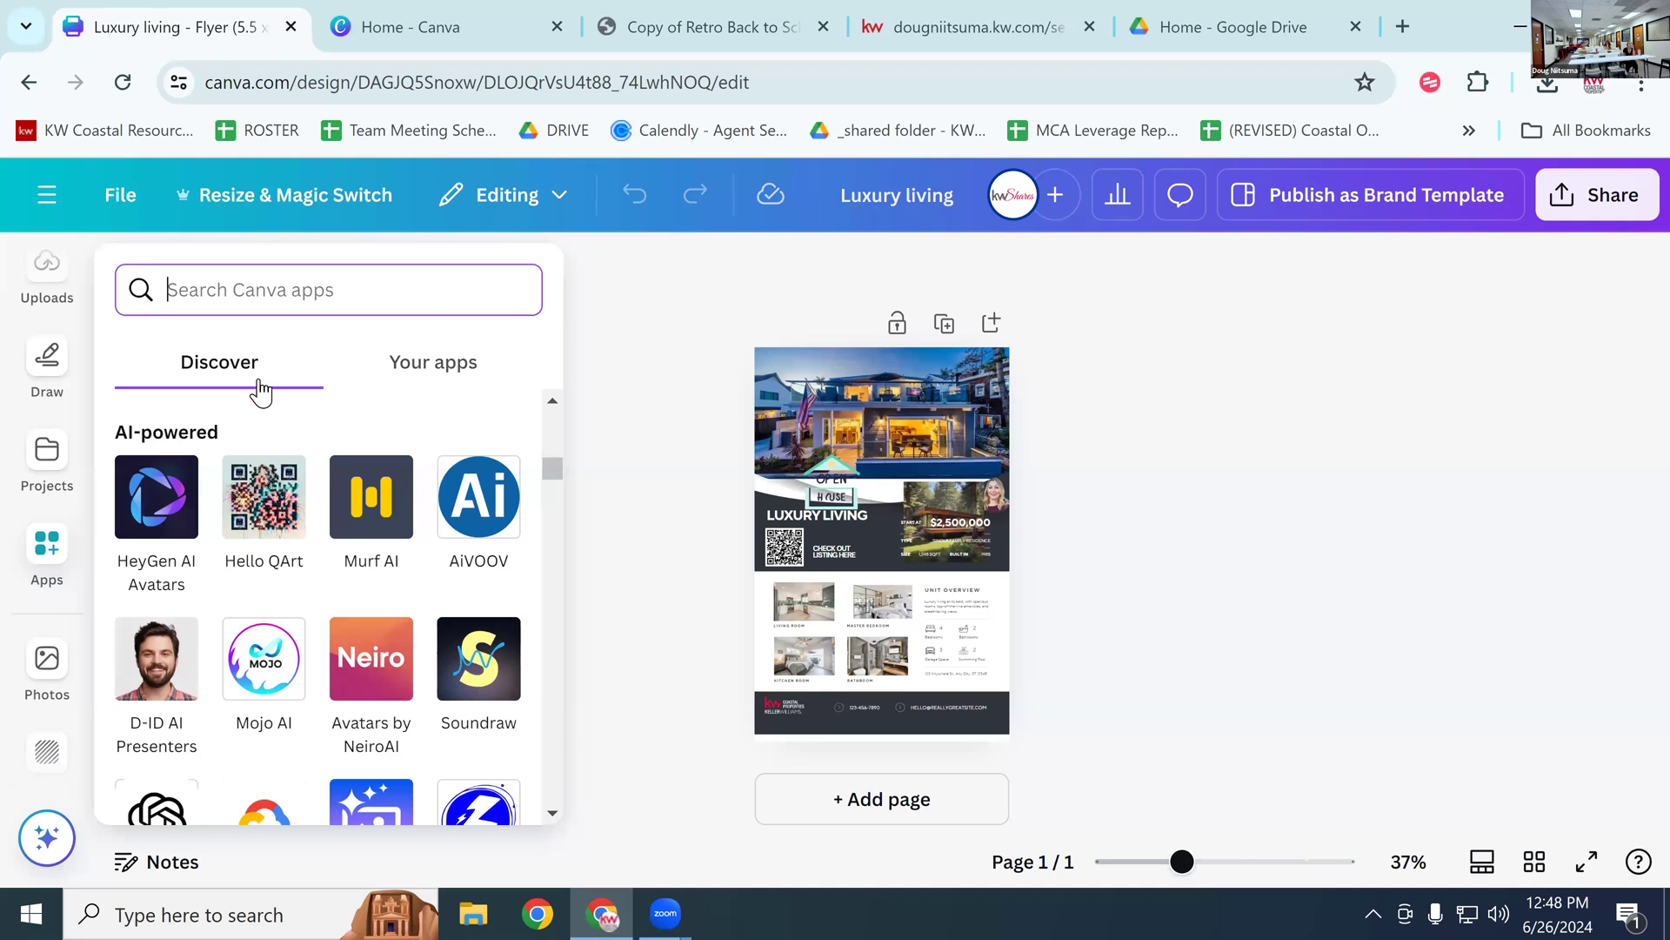
pyautogui.click(453, 376)
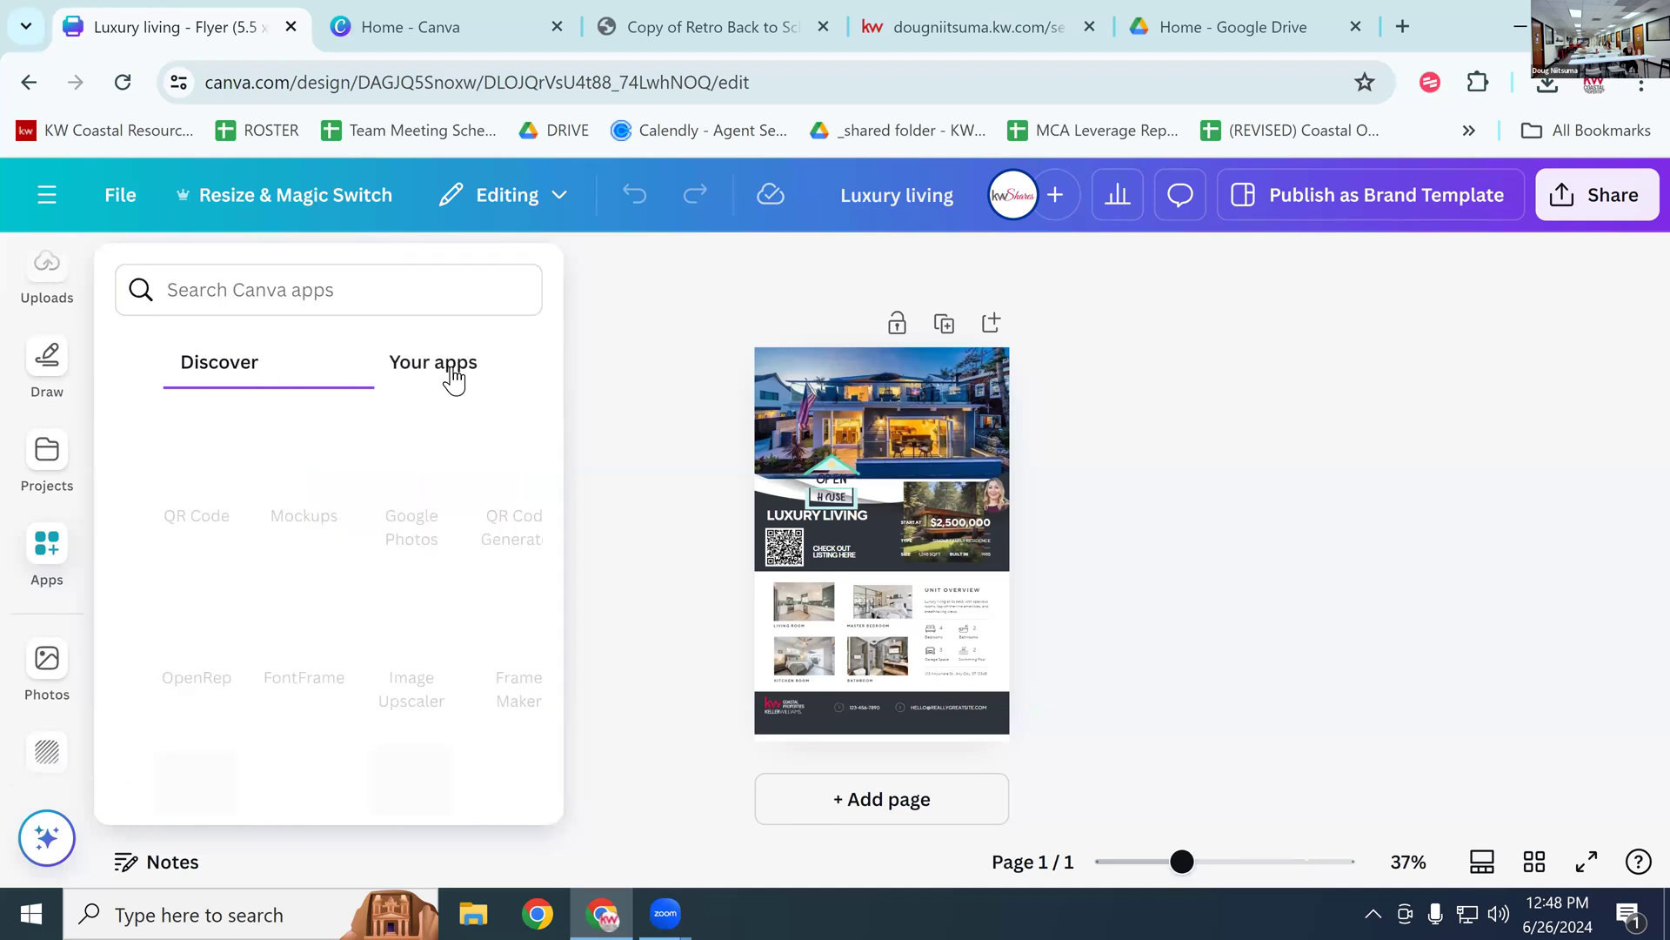
pyautogui.scroll(-2, 367, 501)
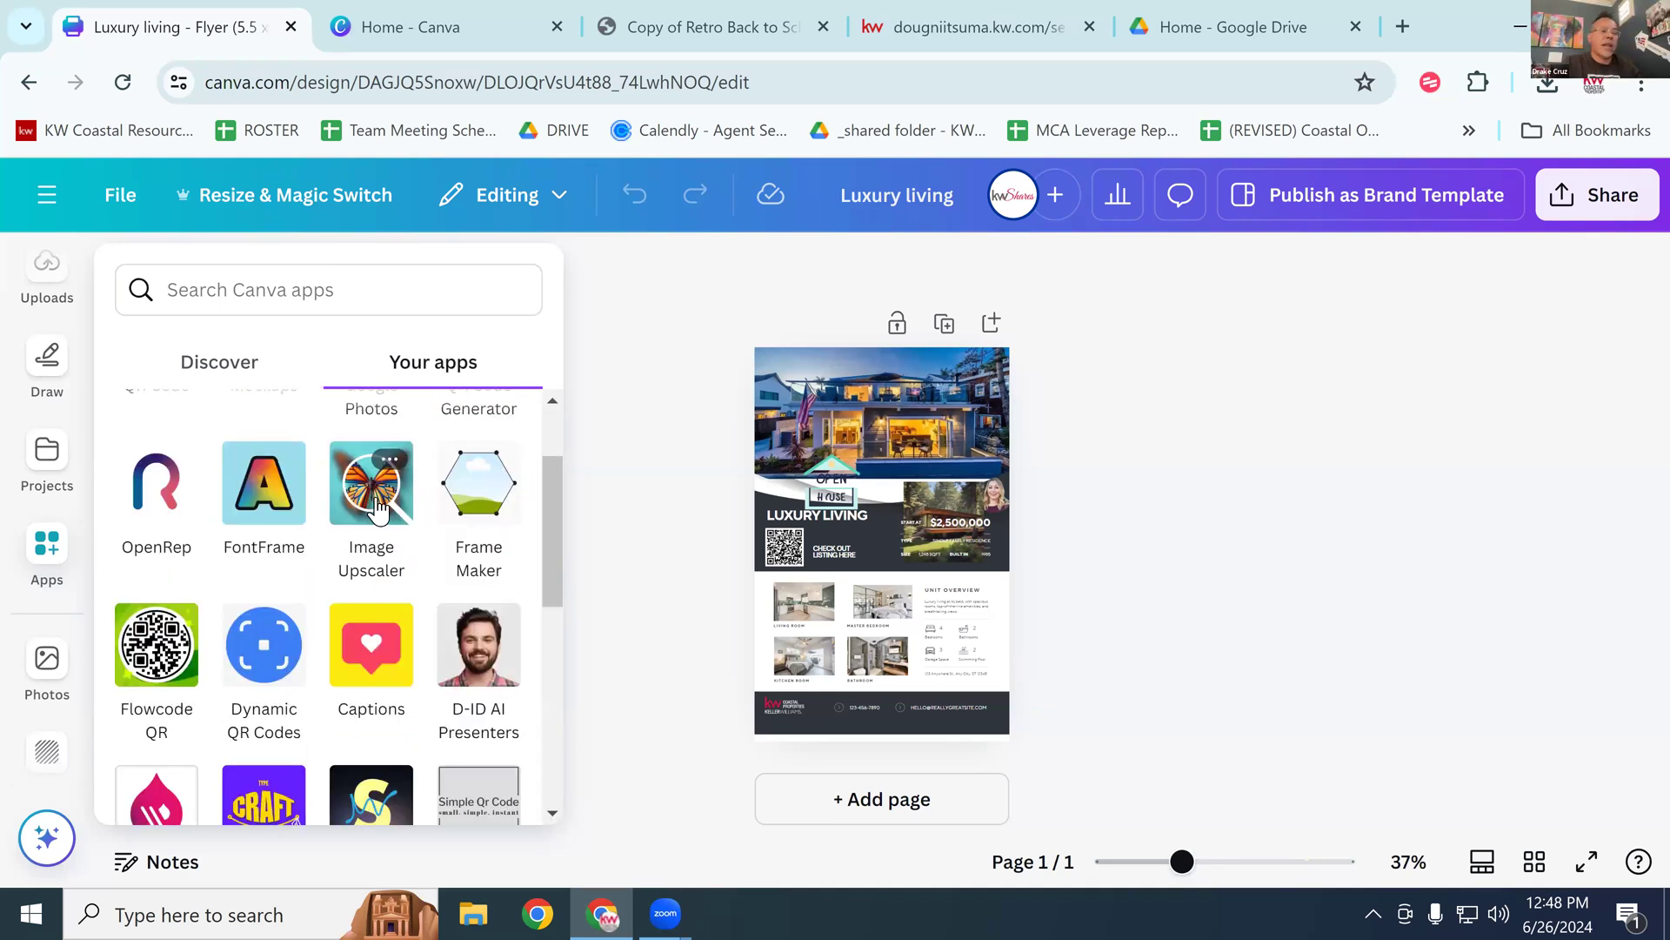
pyautogui.scroll(2, 374, 517)
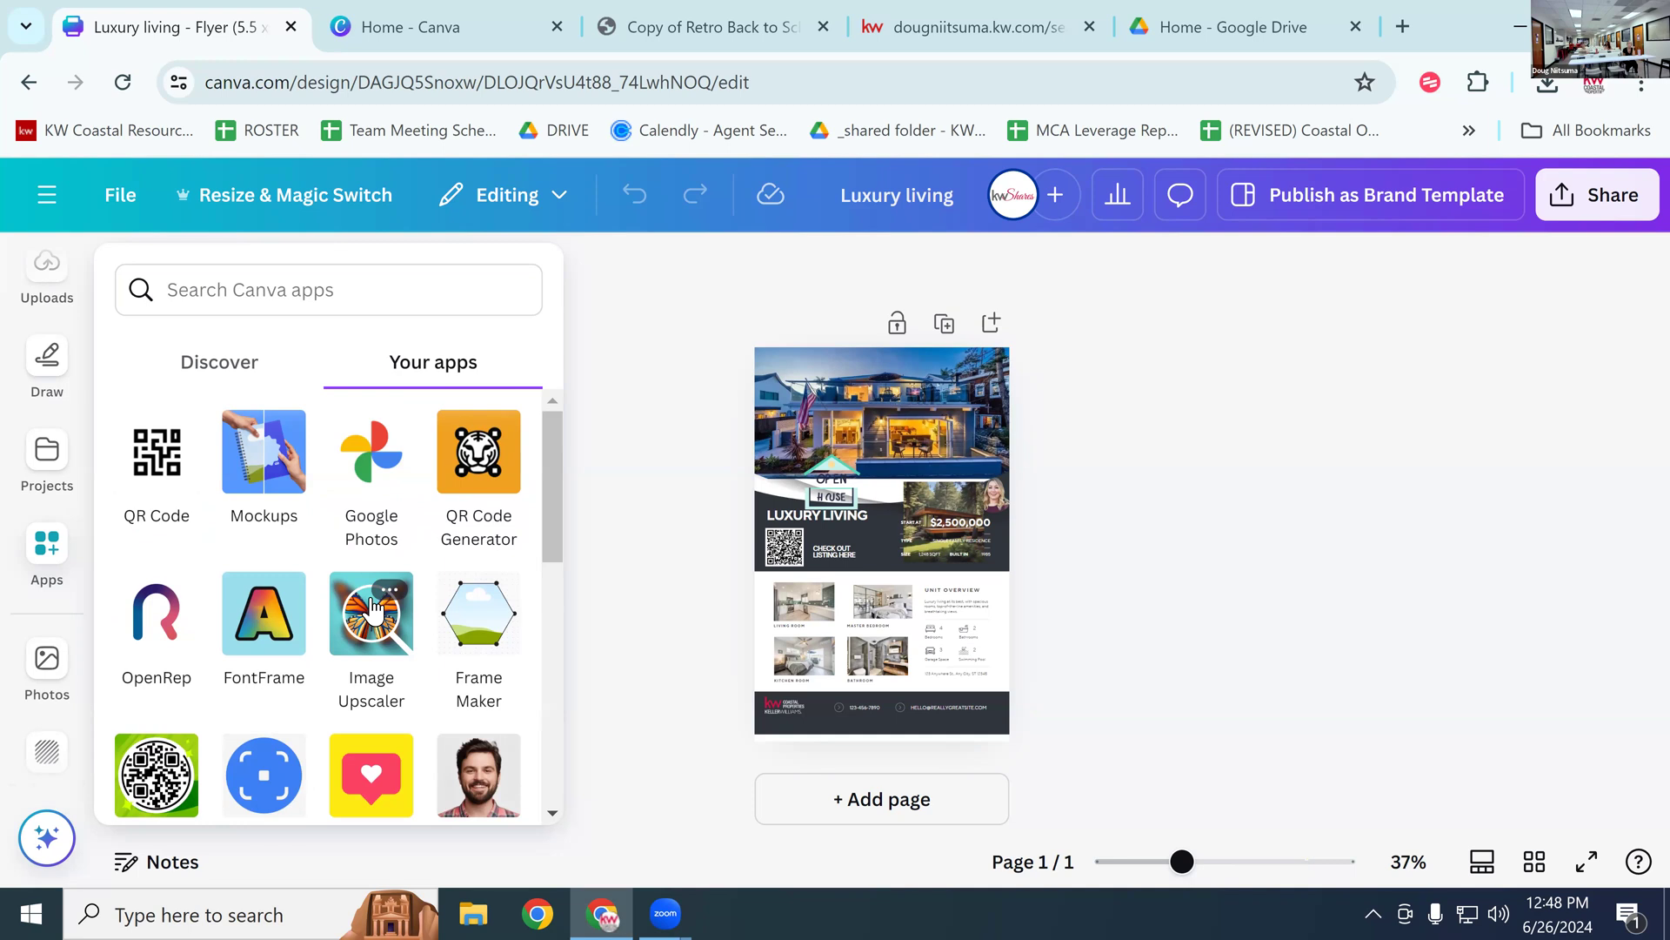
pyautogui.click(49, 363)
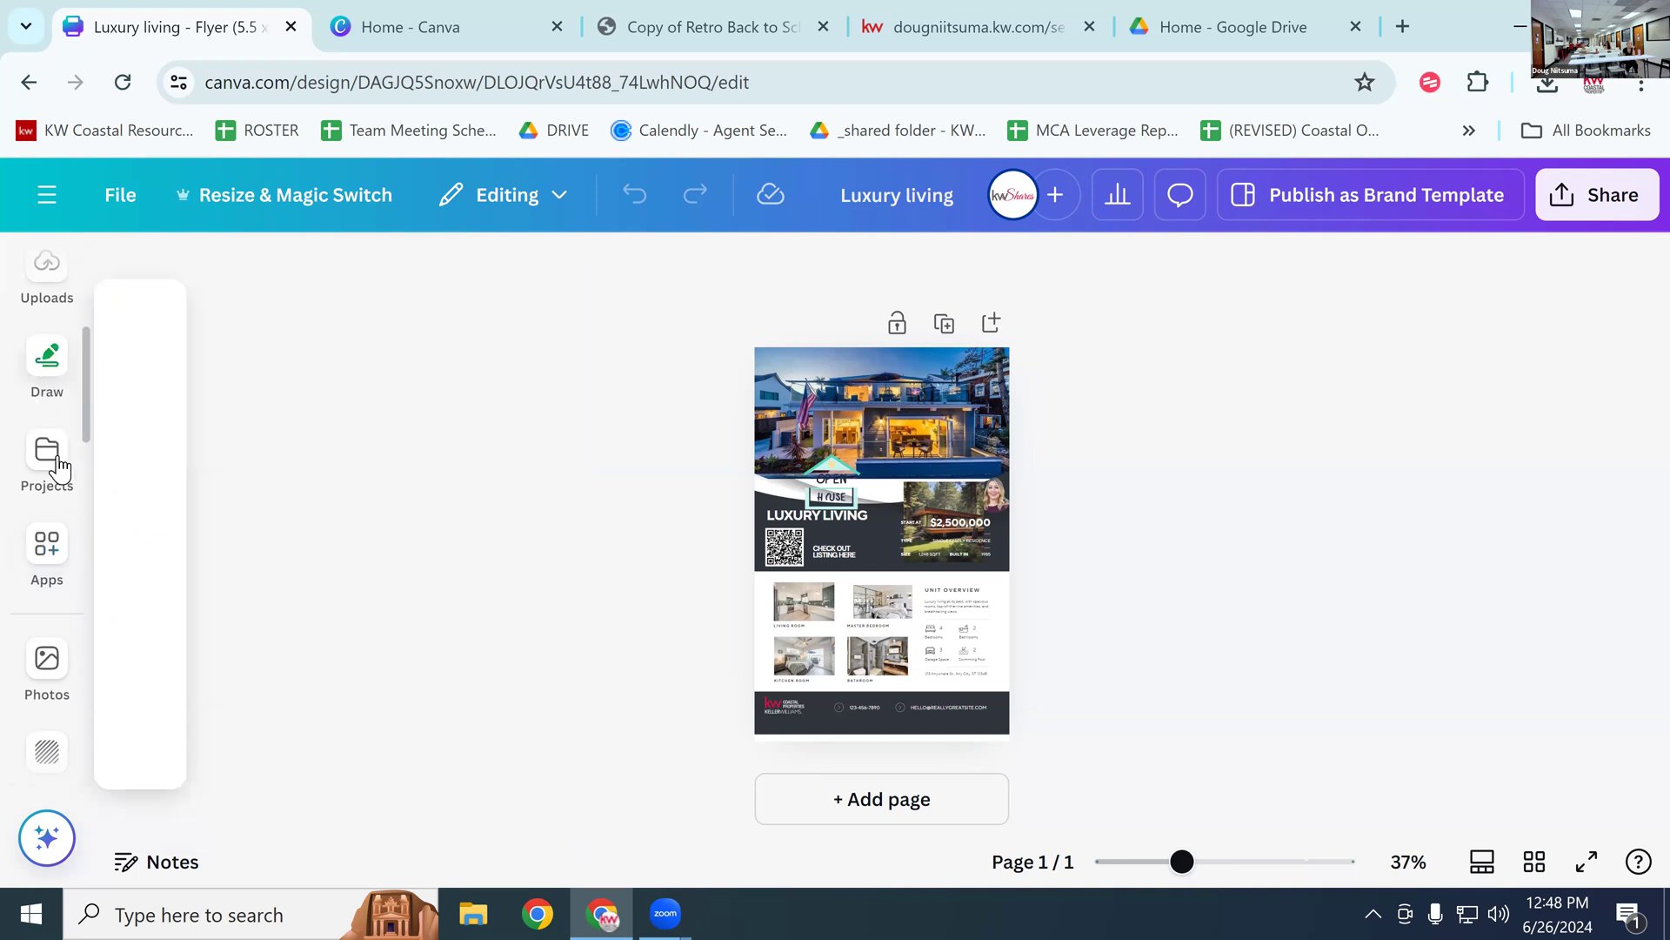
# Step: Select the house photo and small agent headshot, then zoom in on the flyer
pyautogui.click(52, 357)
pyautogui.click(815, 366)
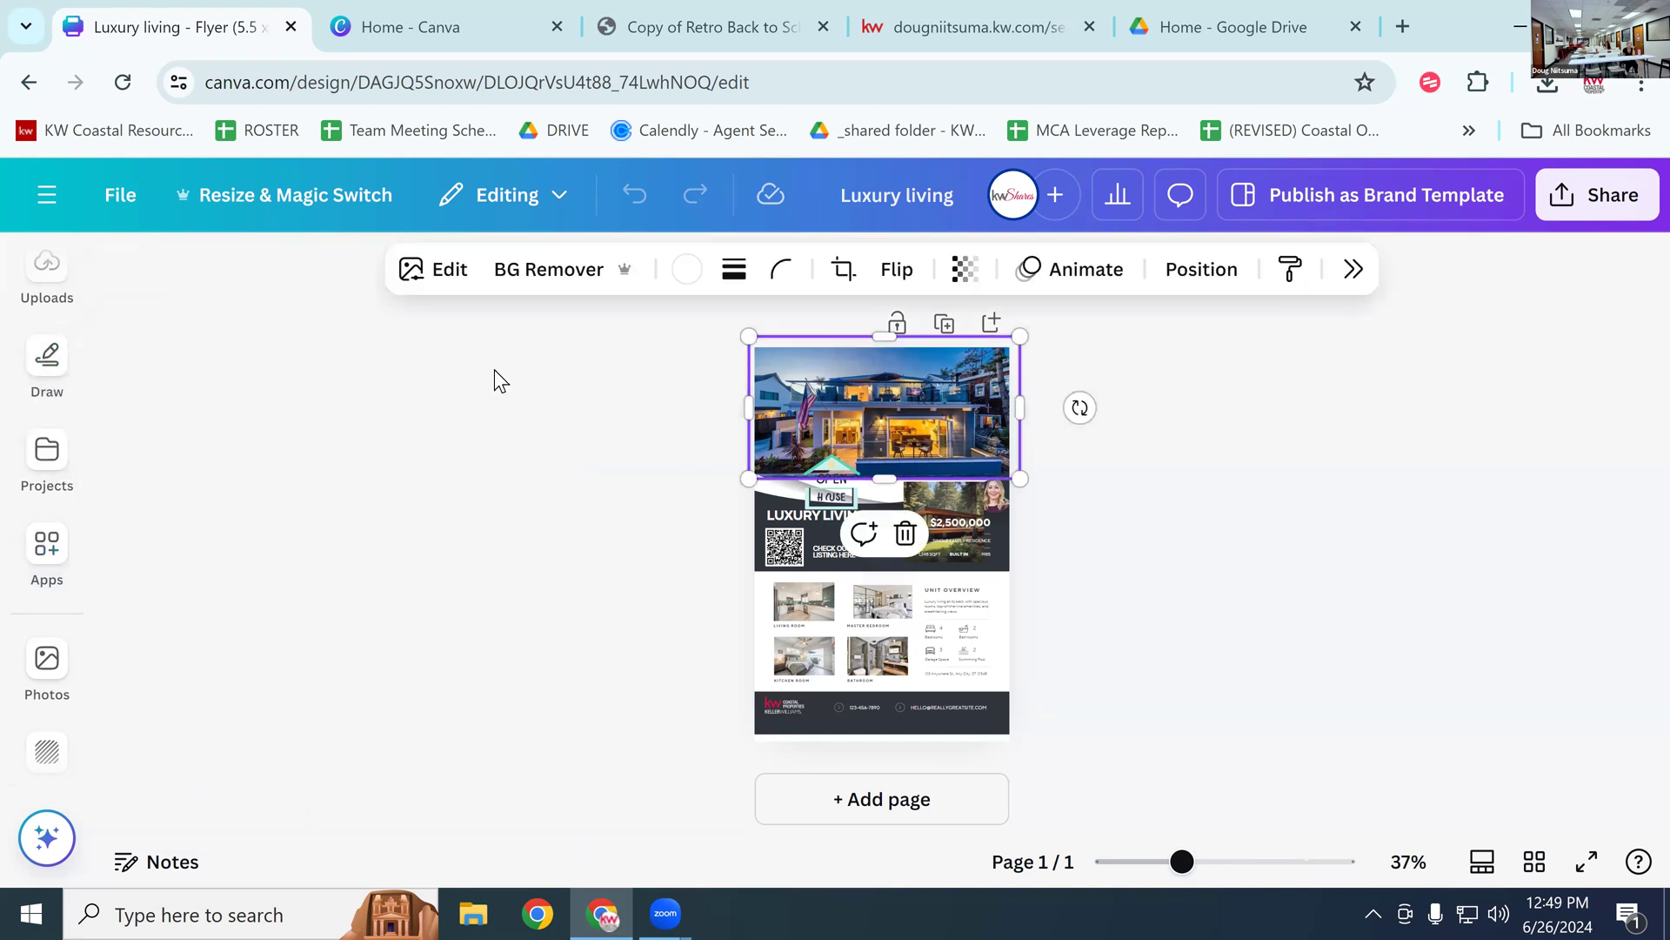
pyautogui.click(993, 496)
pyautogui.click(47, 453)
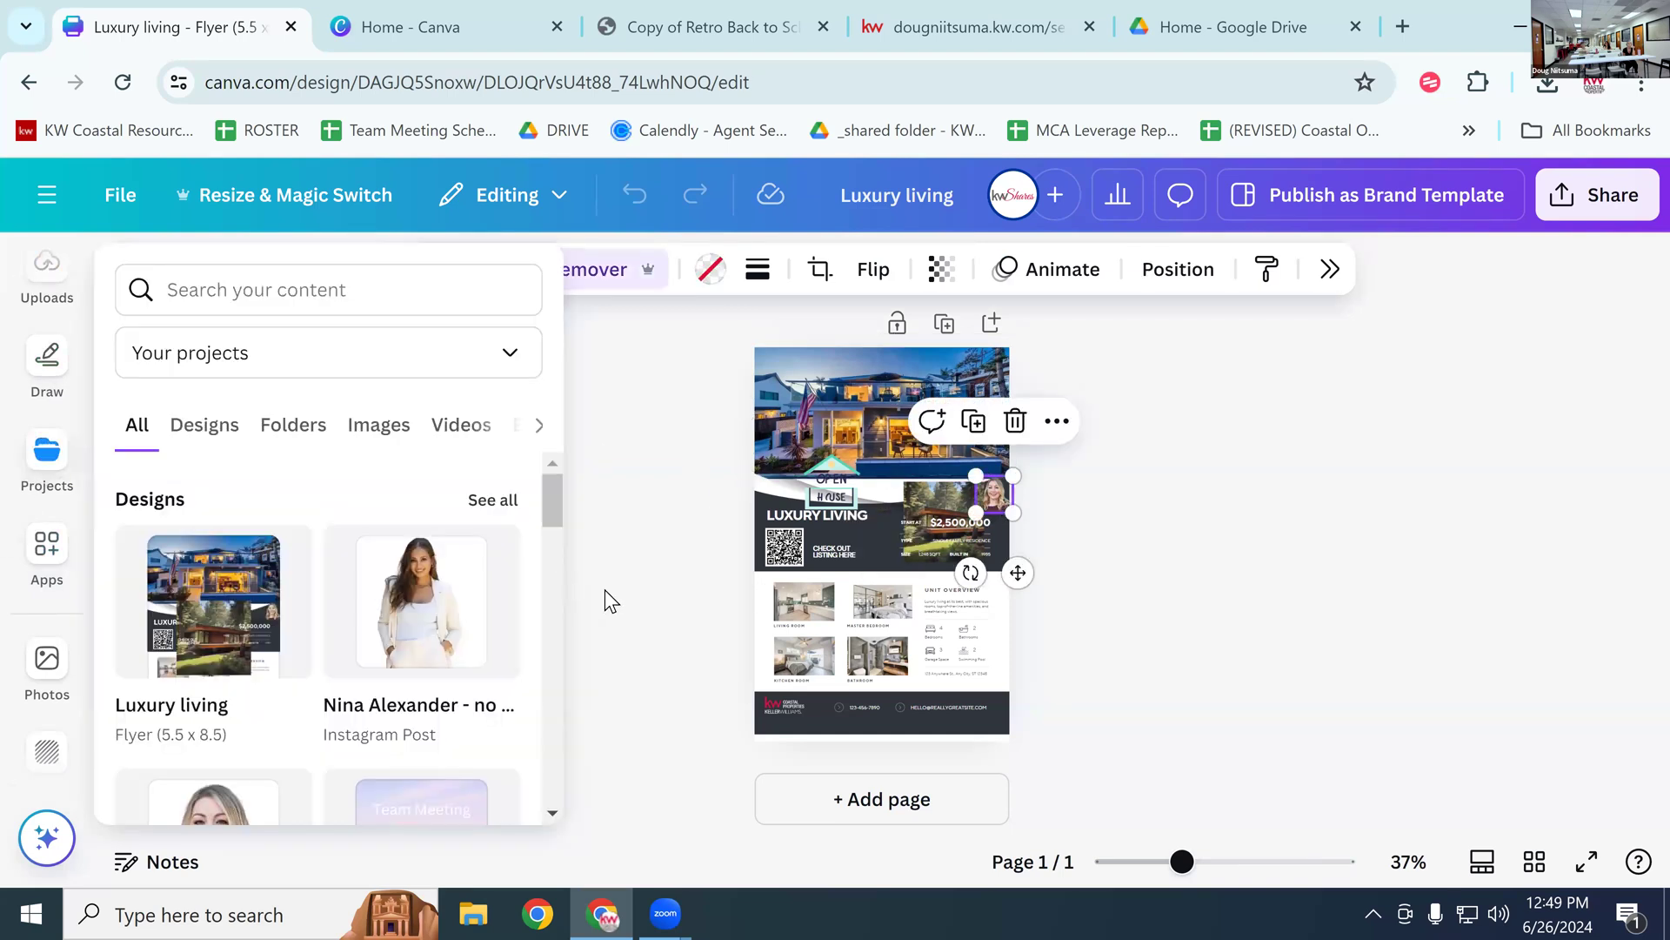
pyautogui.moveTo(1182, 862); pyautogui.dragTo(1252, 860)
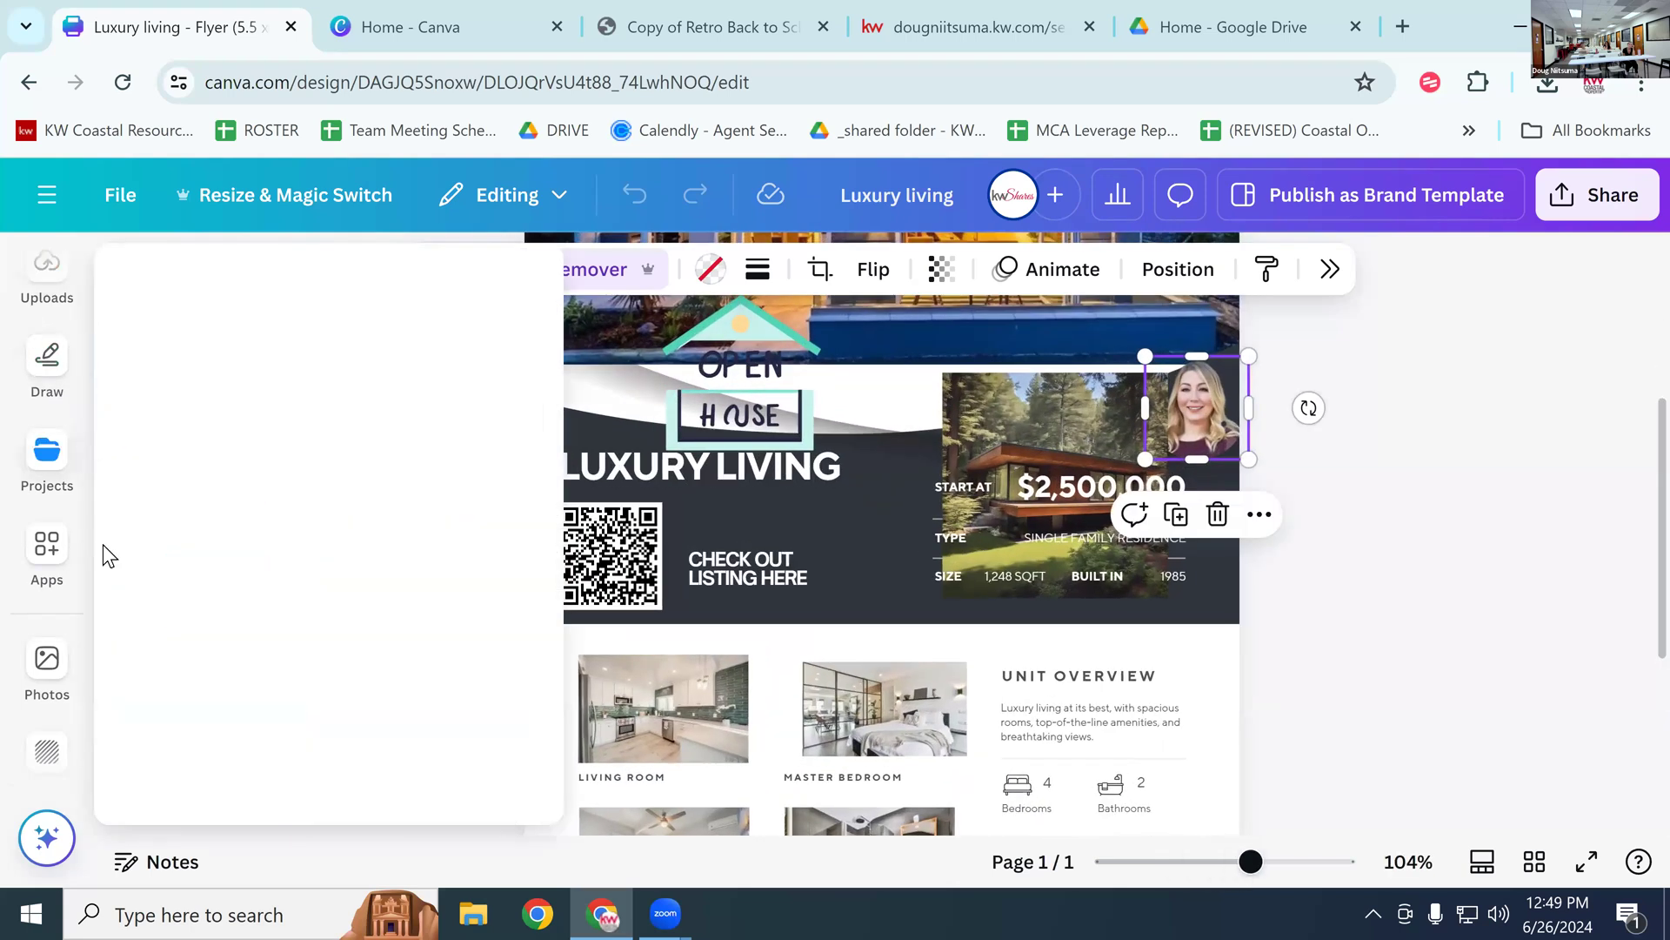
pyautogui.scroll(4, 47, 382)
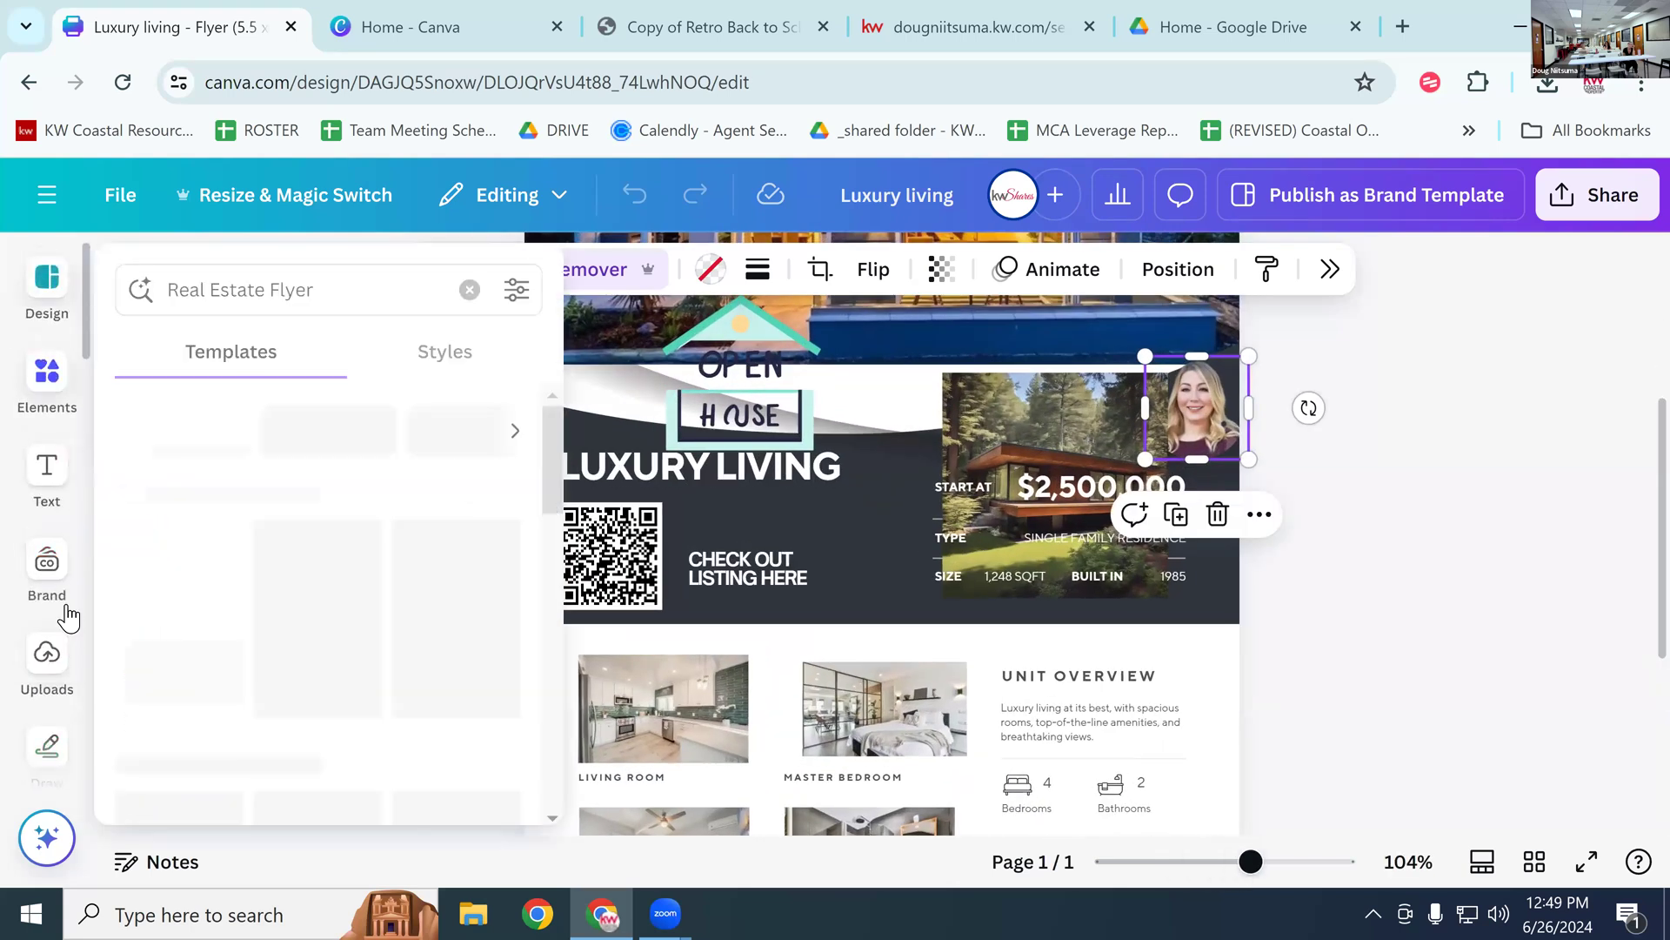
# Step: Add the man's headshot from Uploads to the flyer and show its Edit options
pyautogui.click(47, 654)
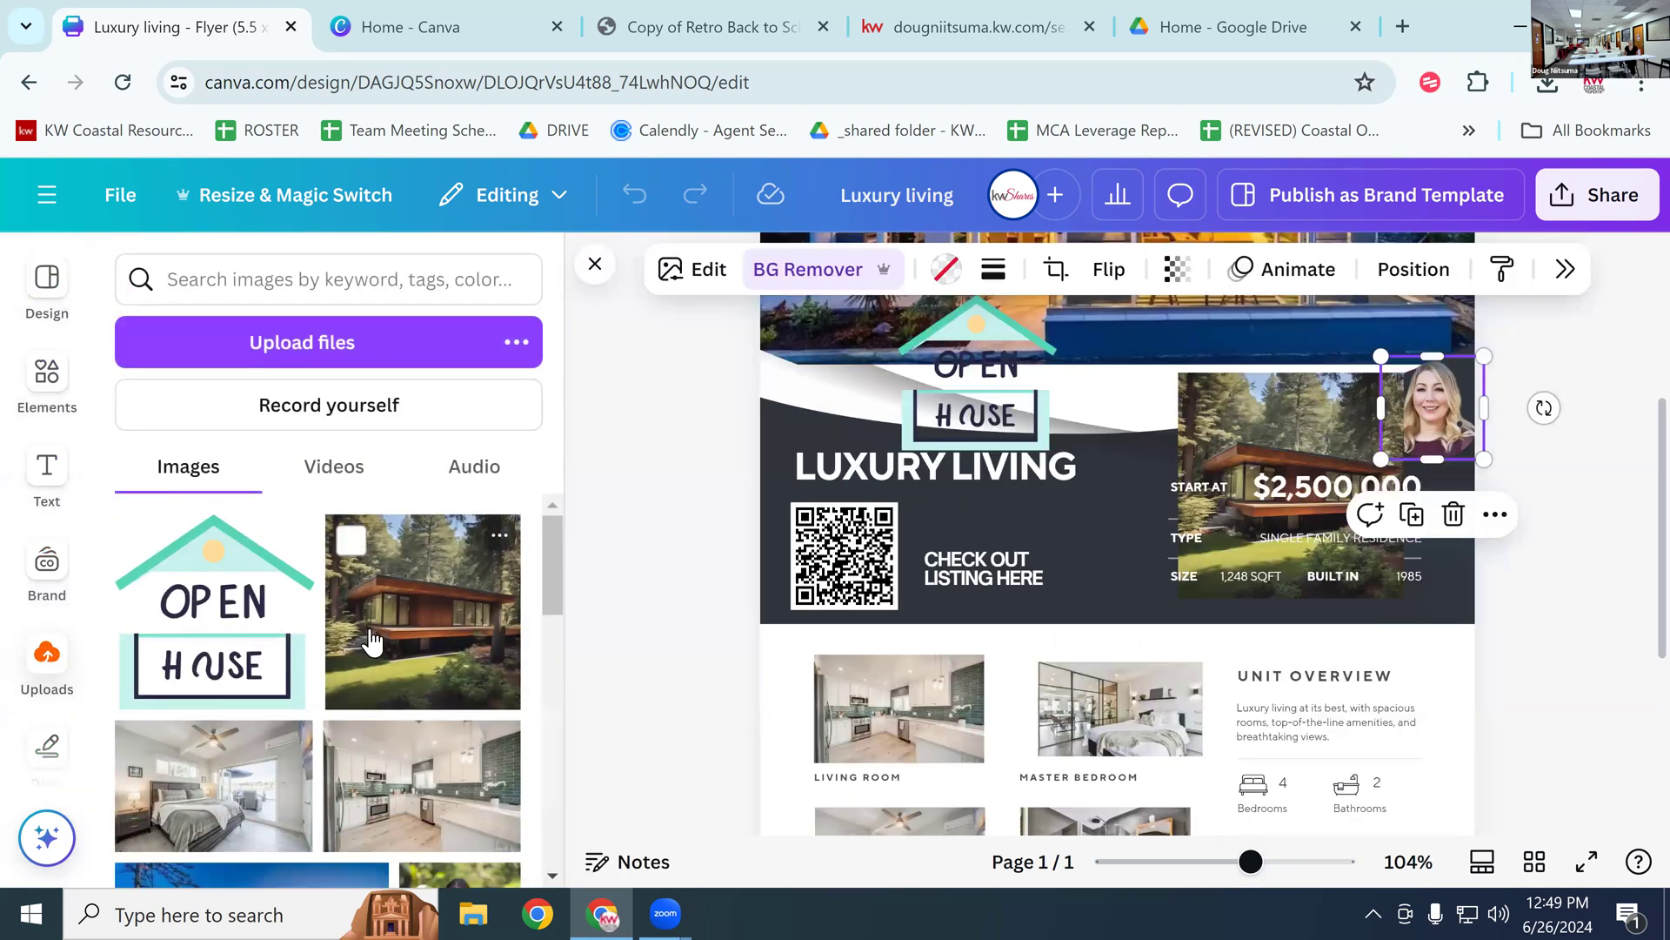
pyautogui.scroll(-5, 372, 635)
pyautogui.scroll(-2, 384, 623)
pyautogui.click(287, 713)
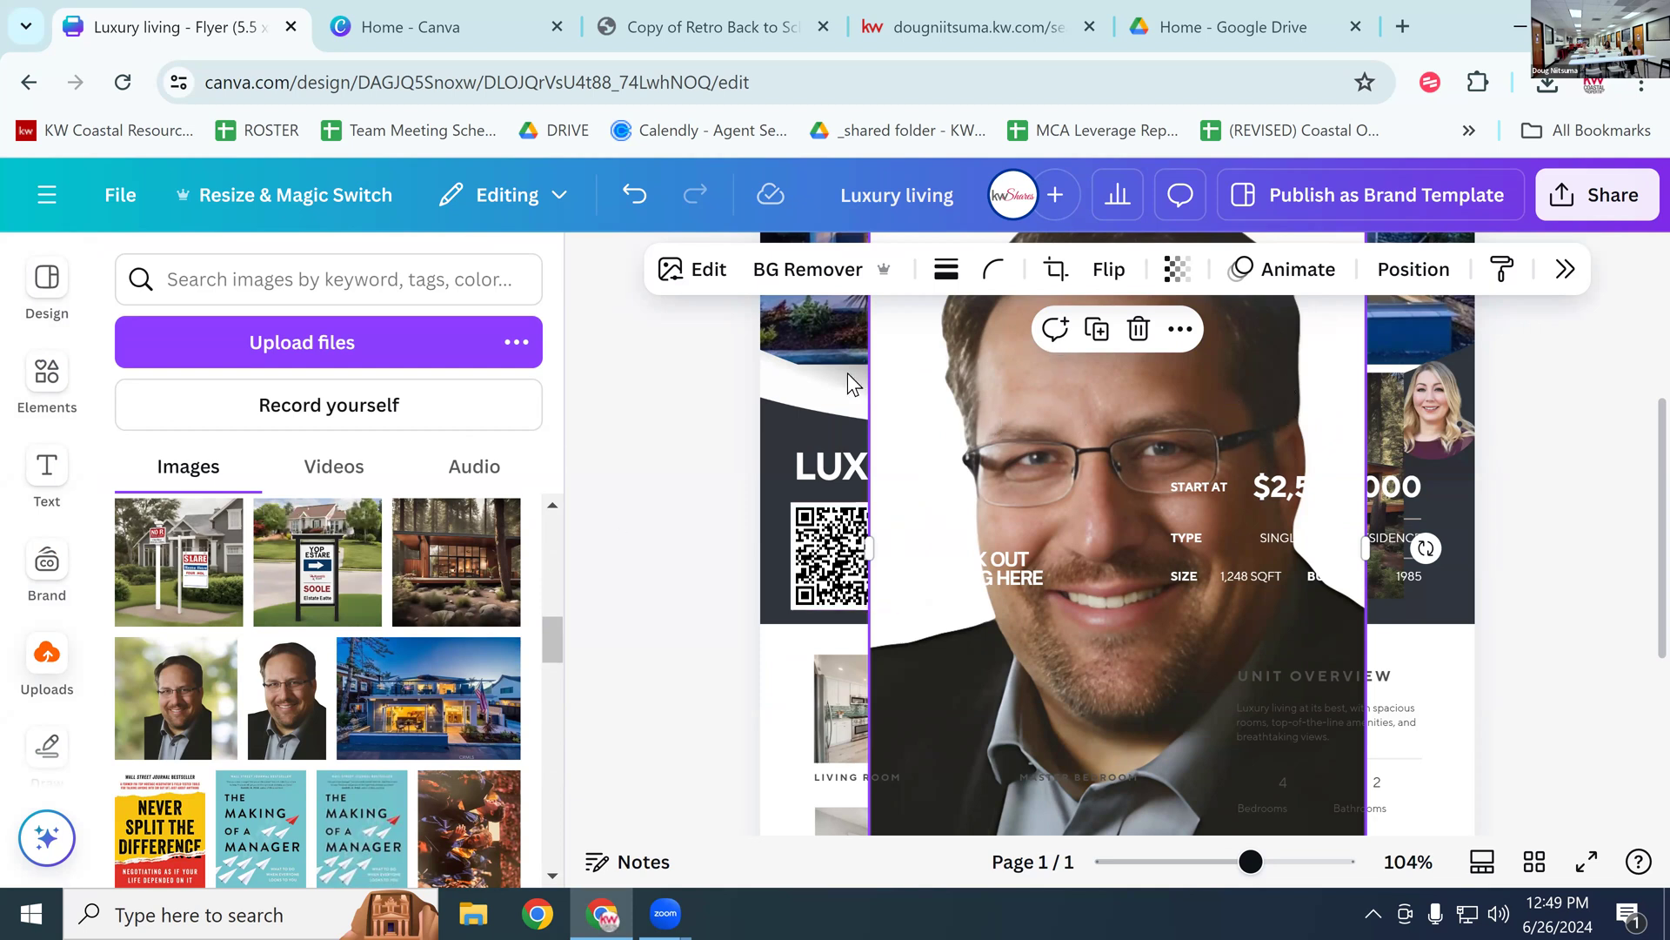
pyautogui.click(690, 273)
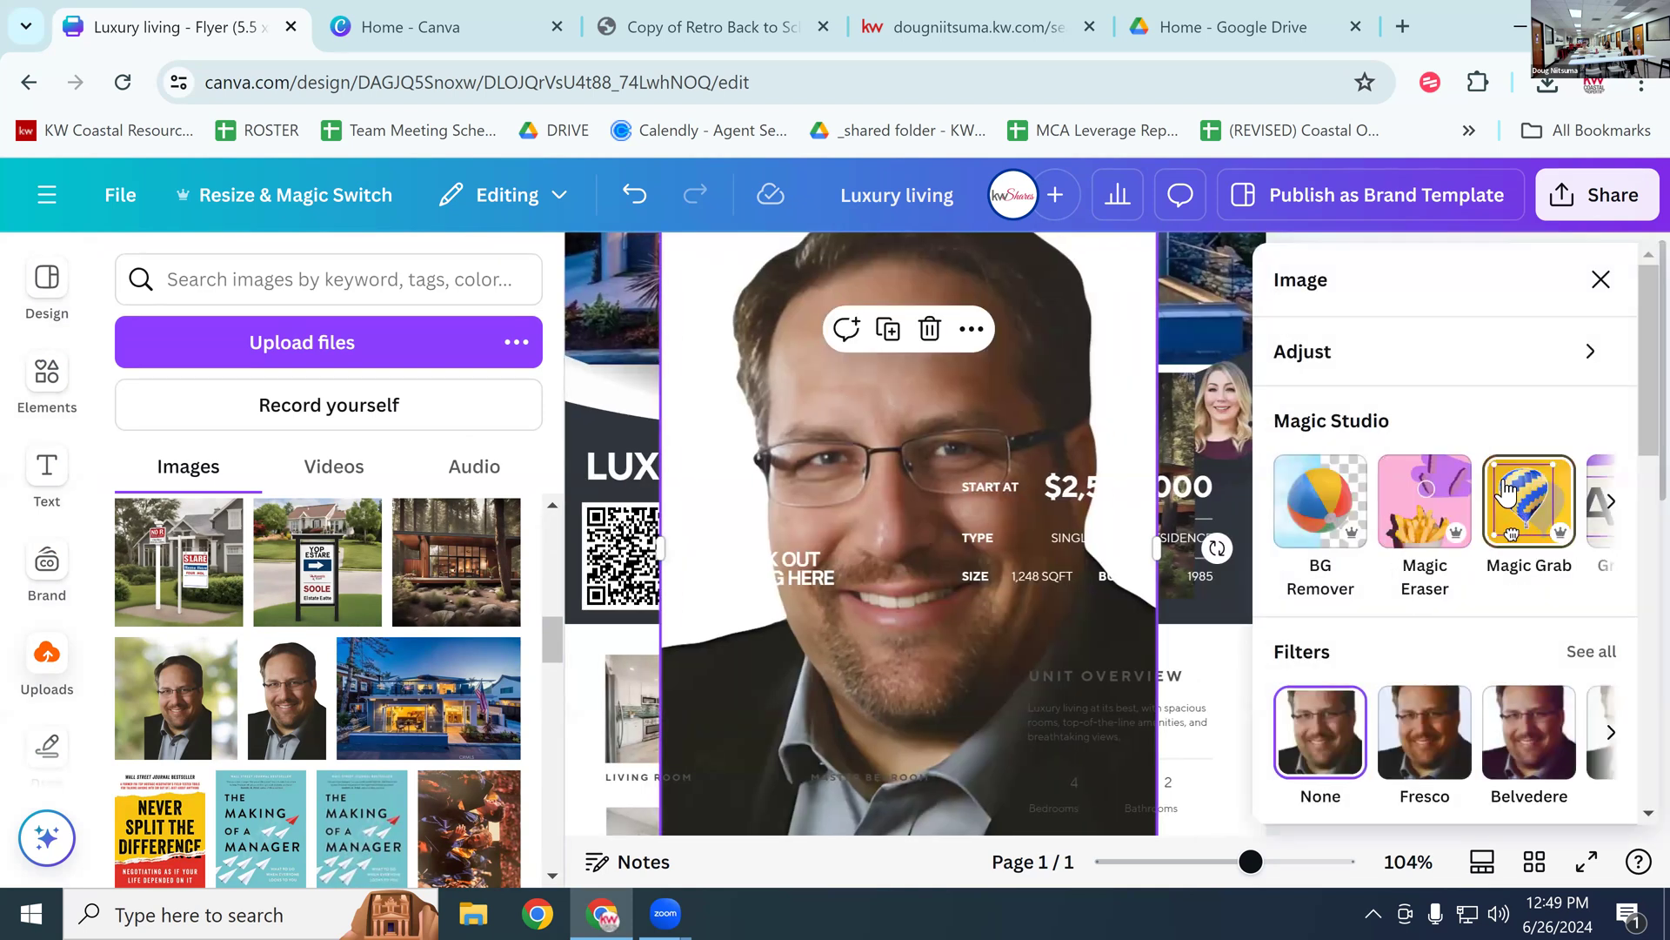
pyautogui.scroll(-5, 1467, 571)
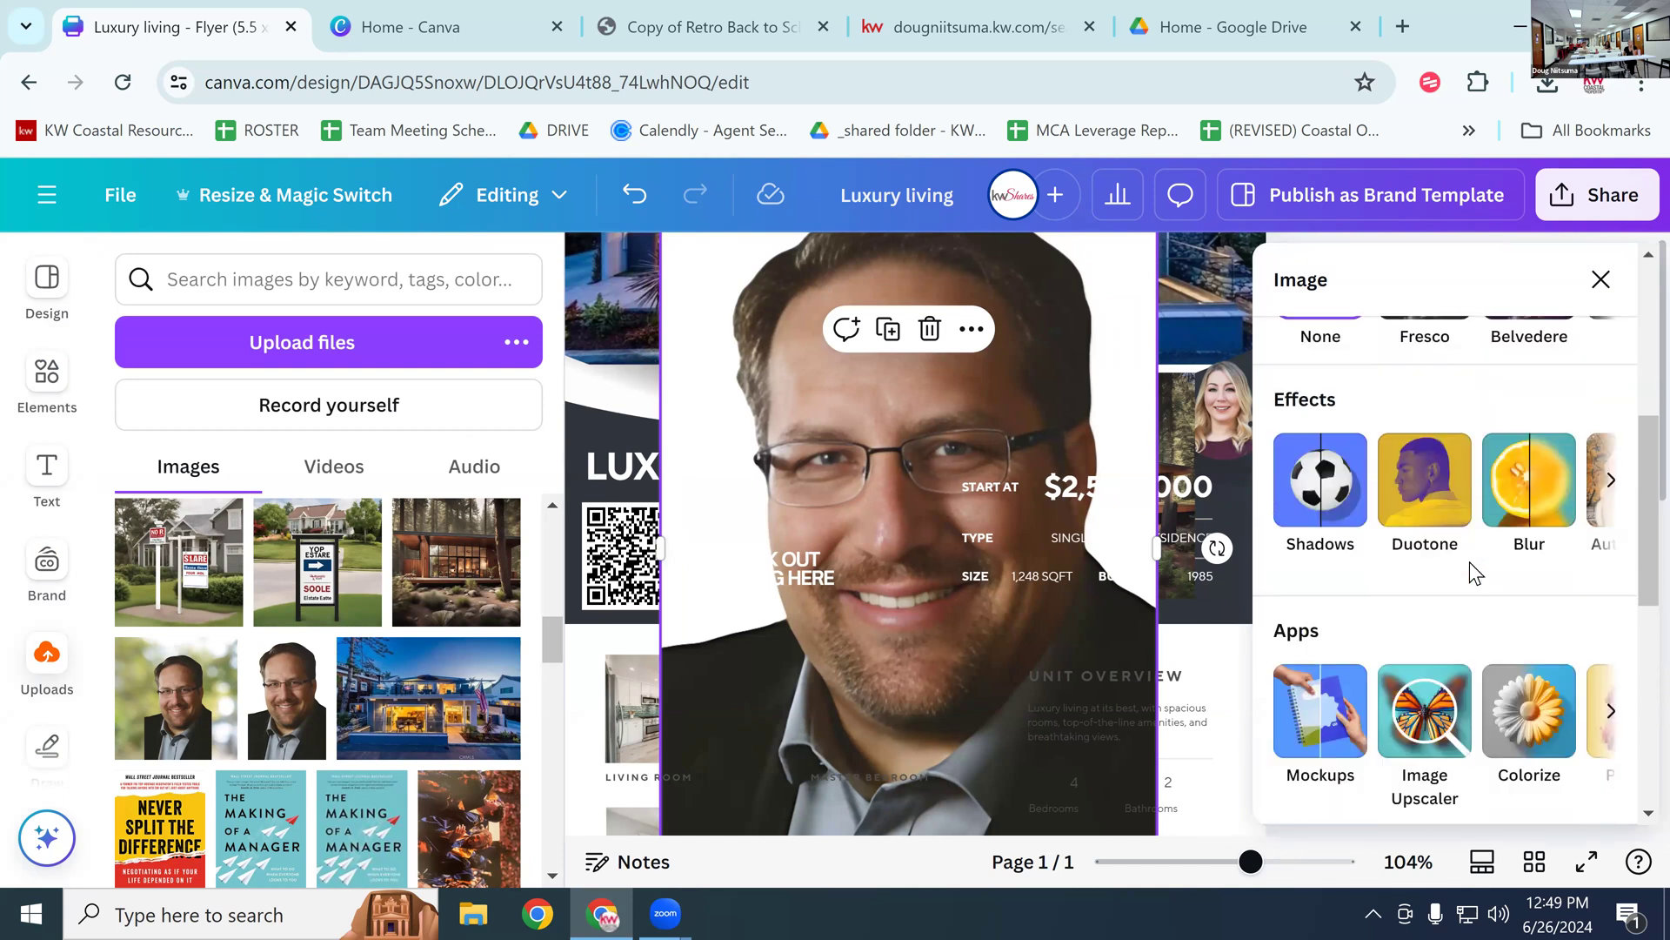
# Step: Upscale the headshot 2x with Image Upscaler and replace the original with the upscaled version
pyautogui.scroll(-2, 1455, 559)
pyautogui.click(1440, 591)
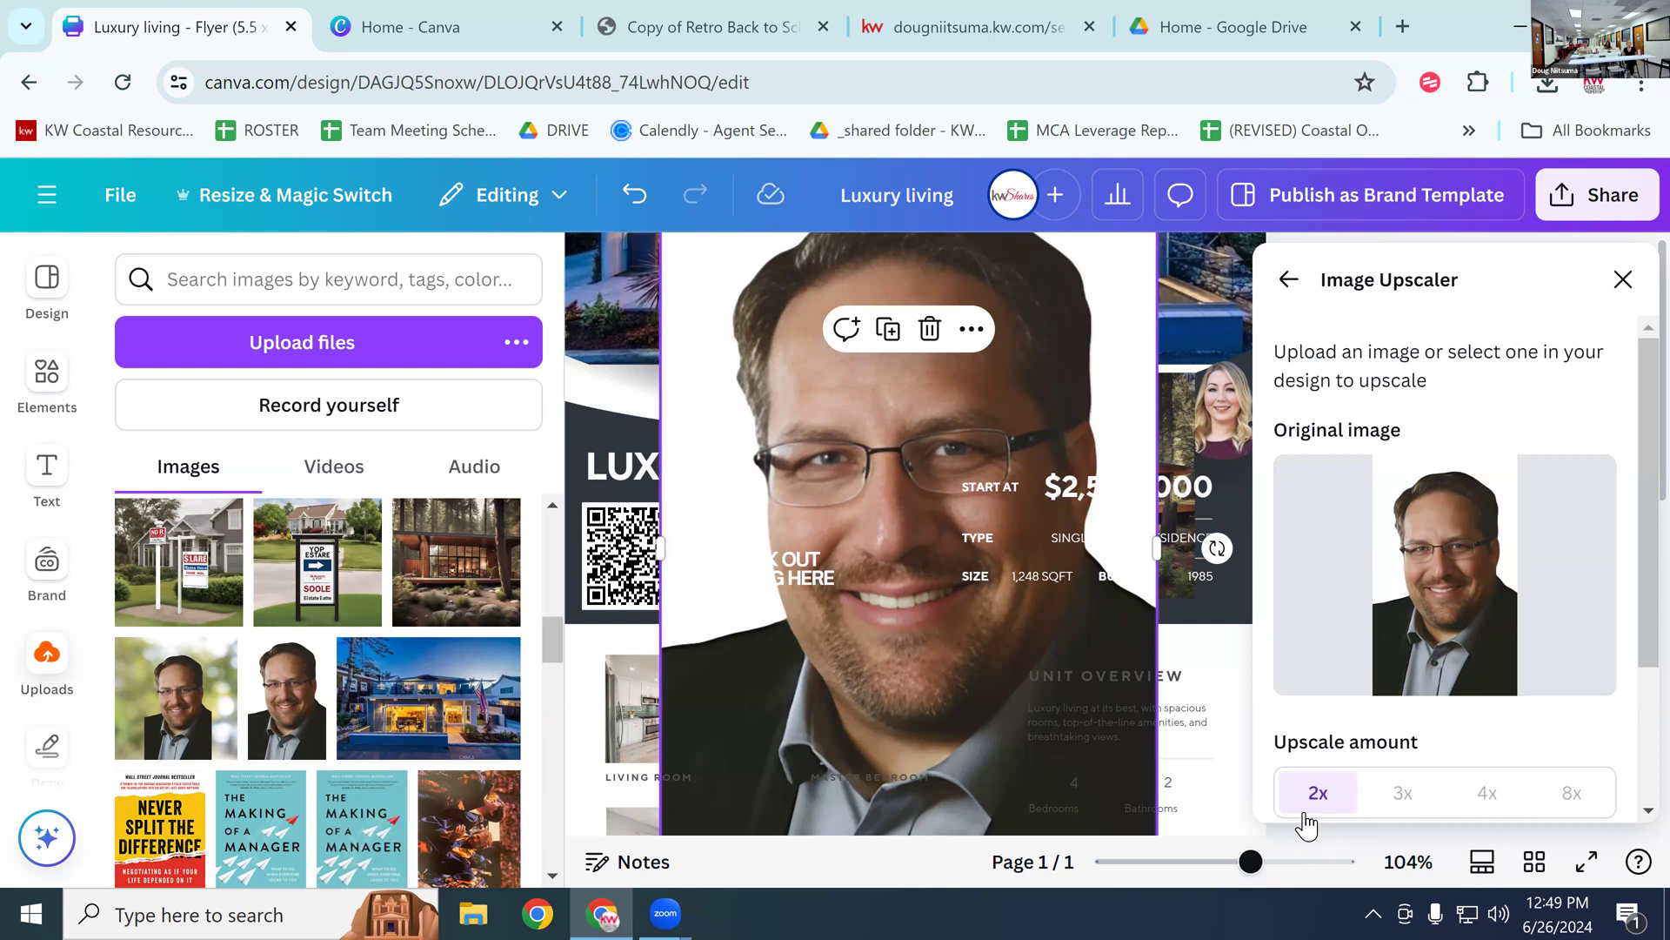
pyautogui.scroll(-3, 1417, 713)
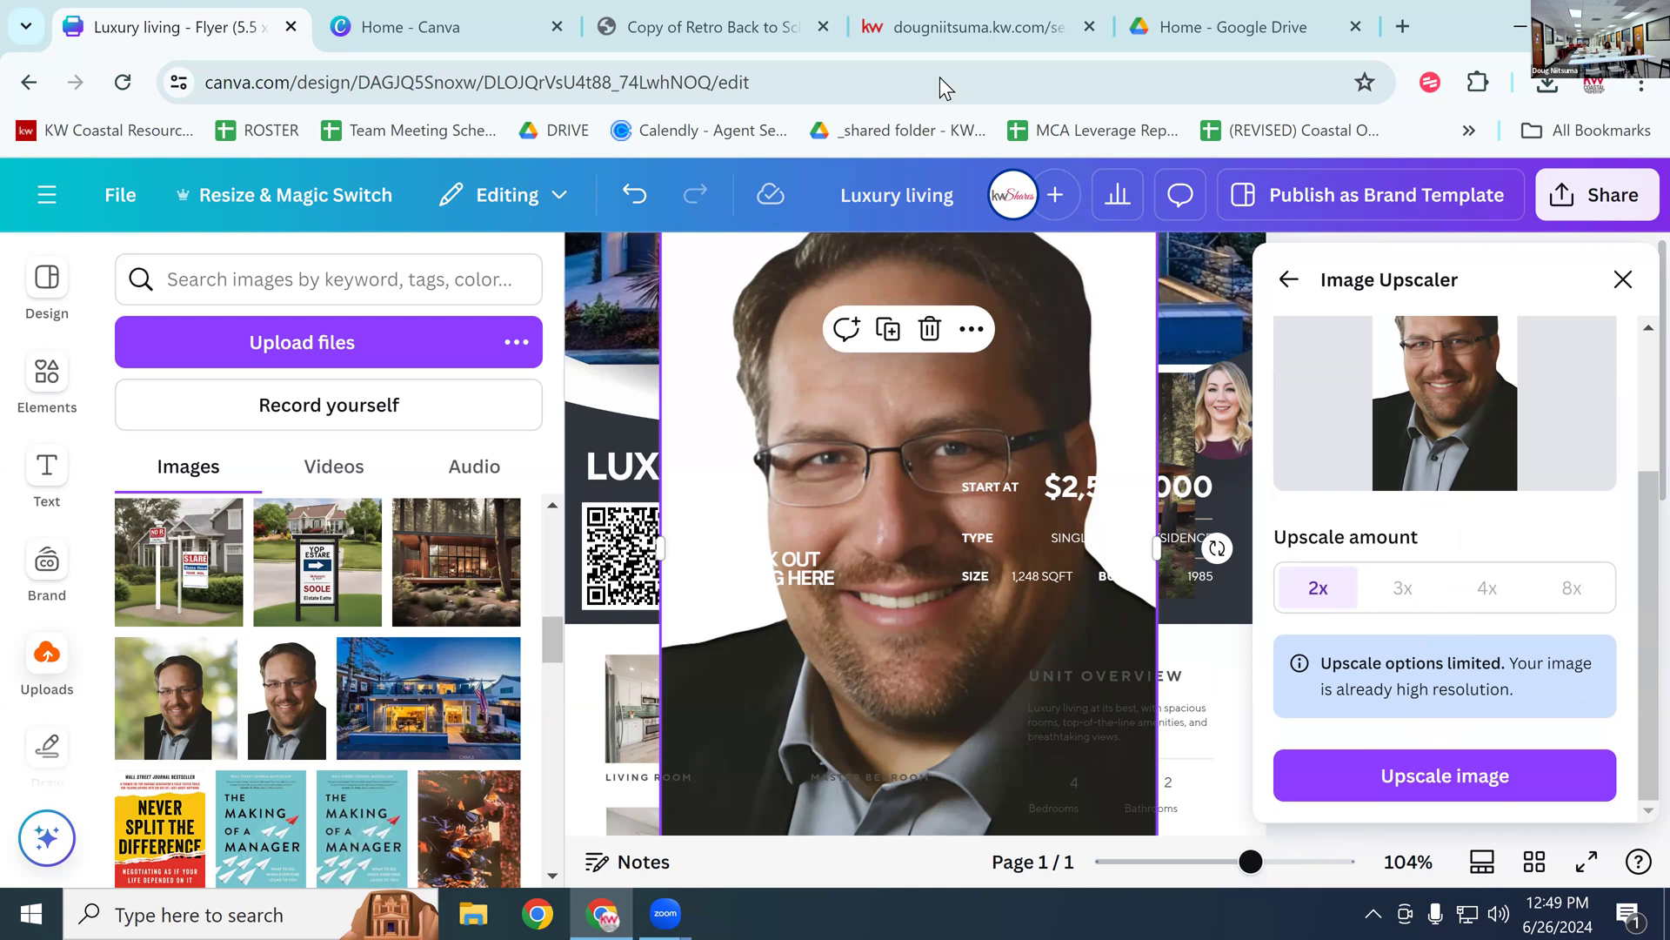
pyautogui.click(1388, 807)
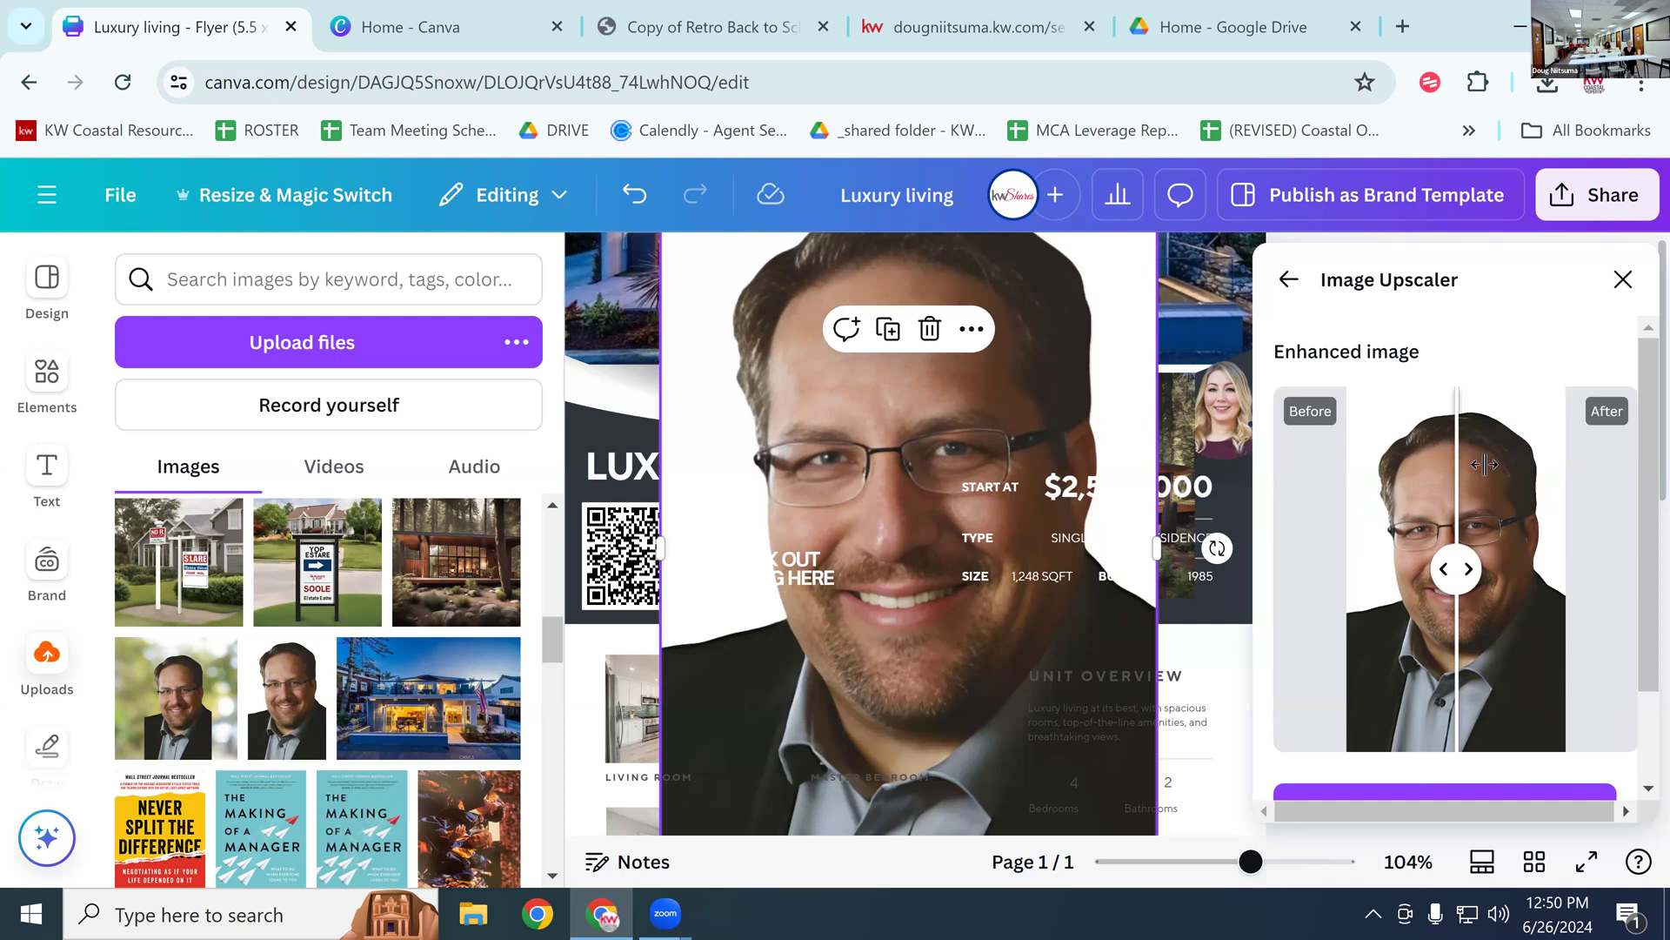
pyautogui.scroll(-2, 1563, 681)
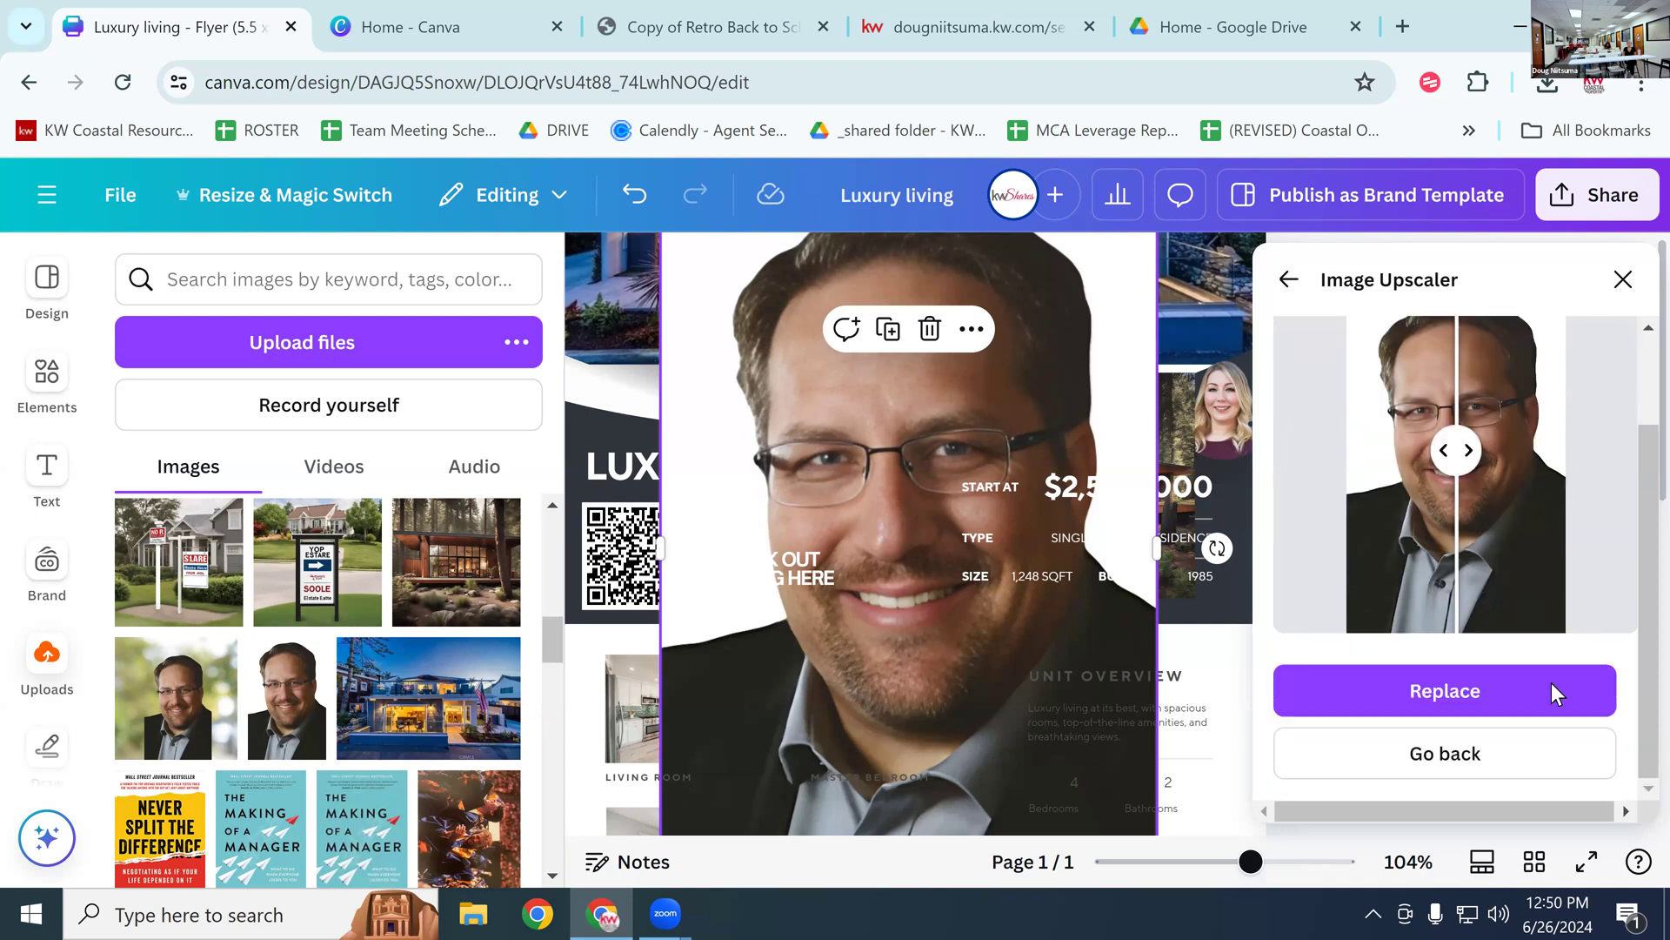
pyautogui.click(1465, 691)
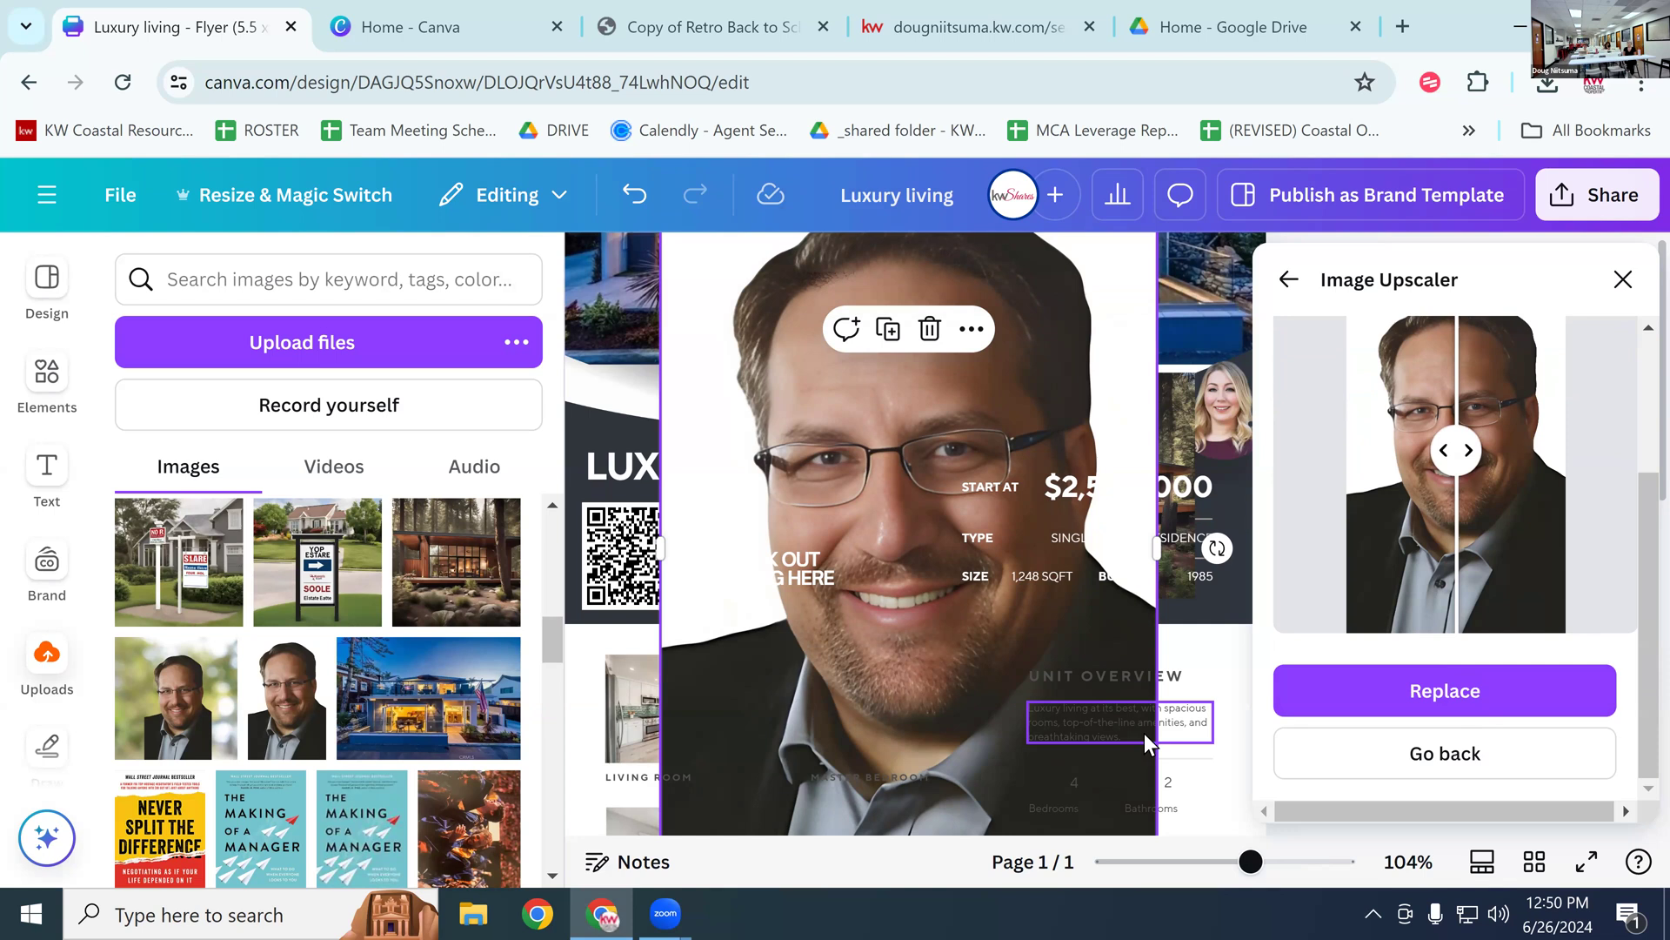
pyautogui.click(1383, 703)
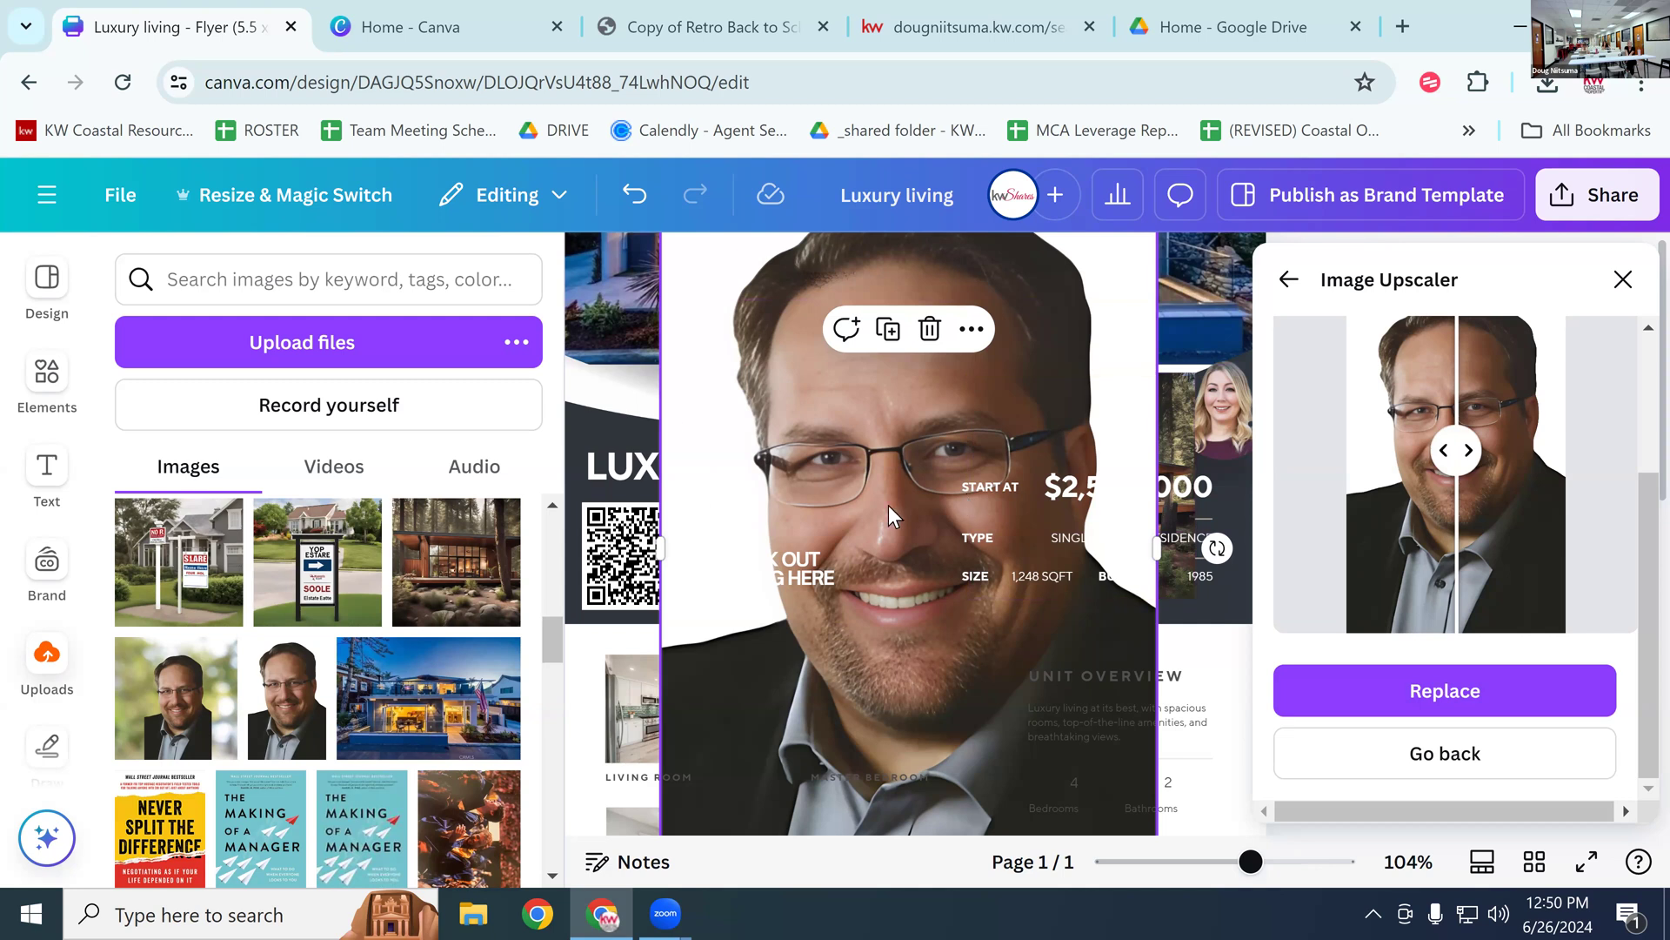
pyautogui.click(1624, 279)
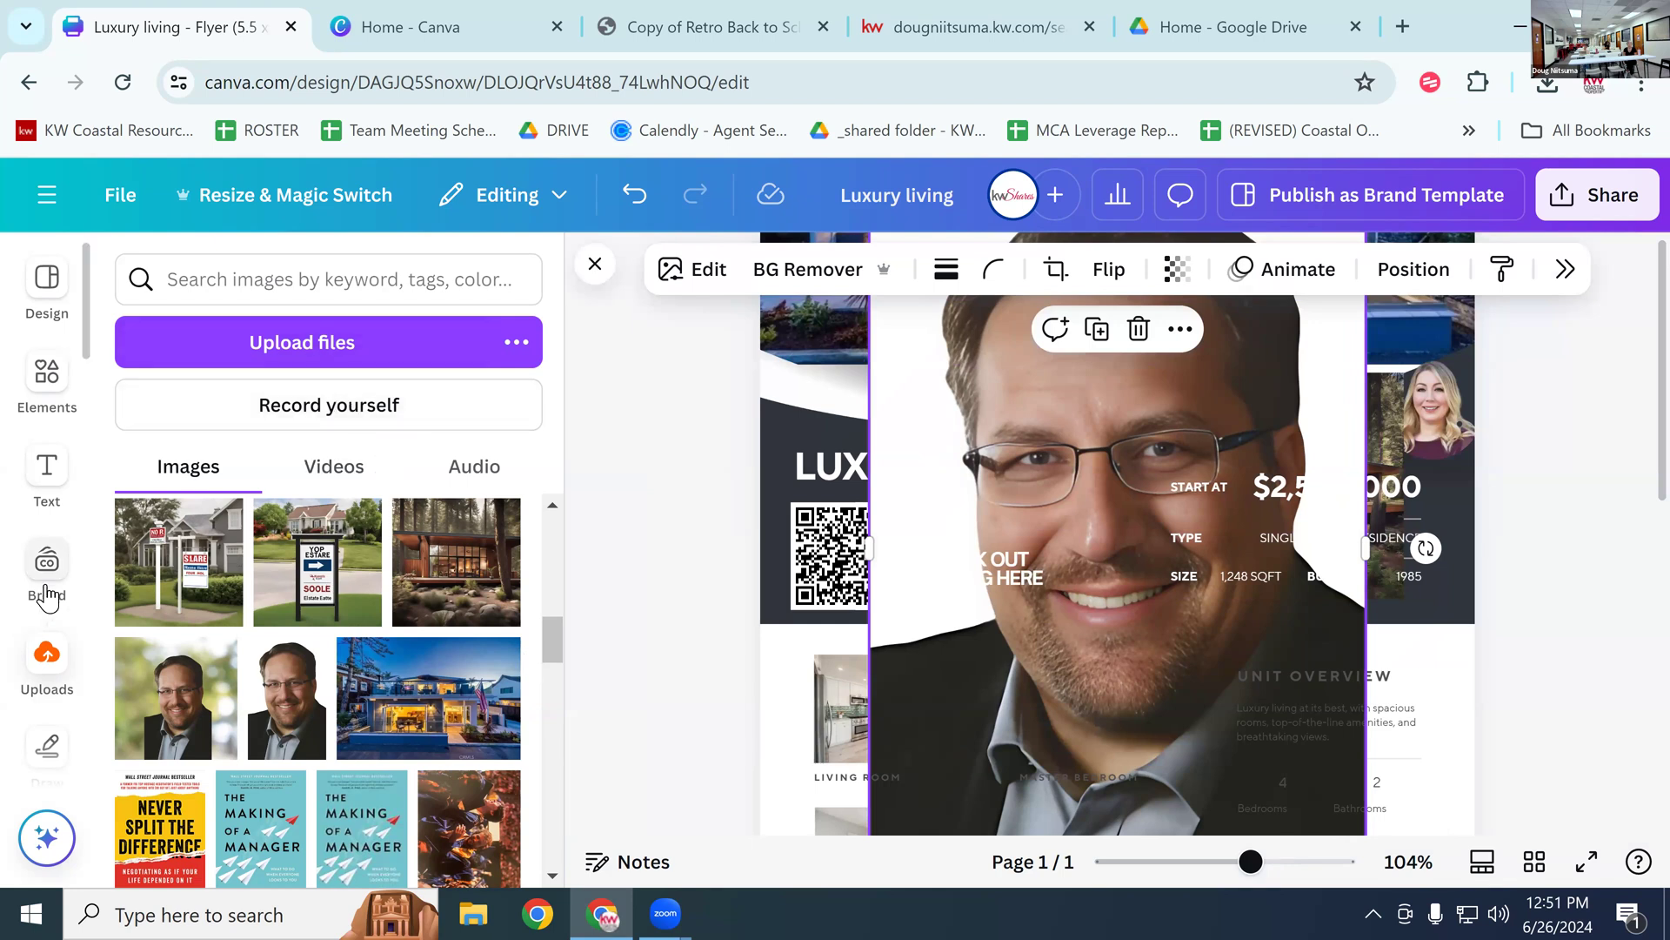
# Step: Check the headshot's action menu and image editing options, then close them
pyautogui.scroll(-4, 47, 605)
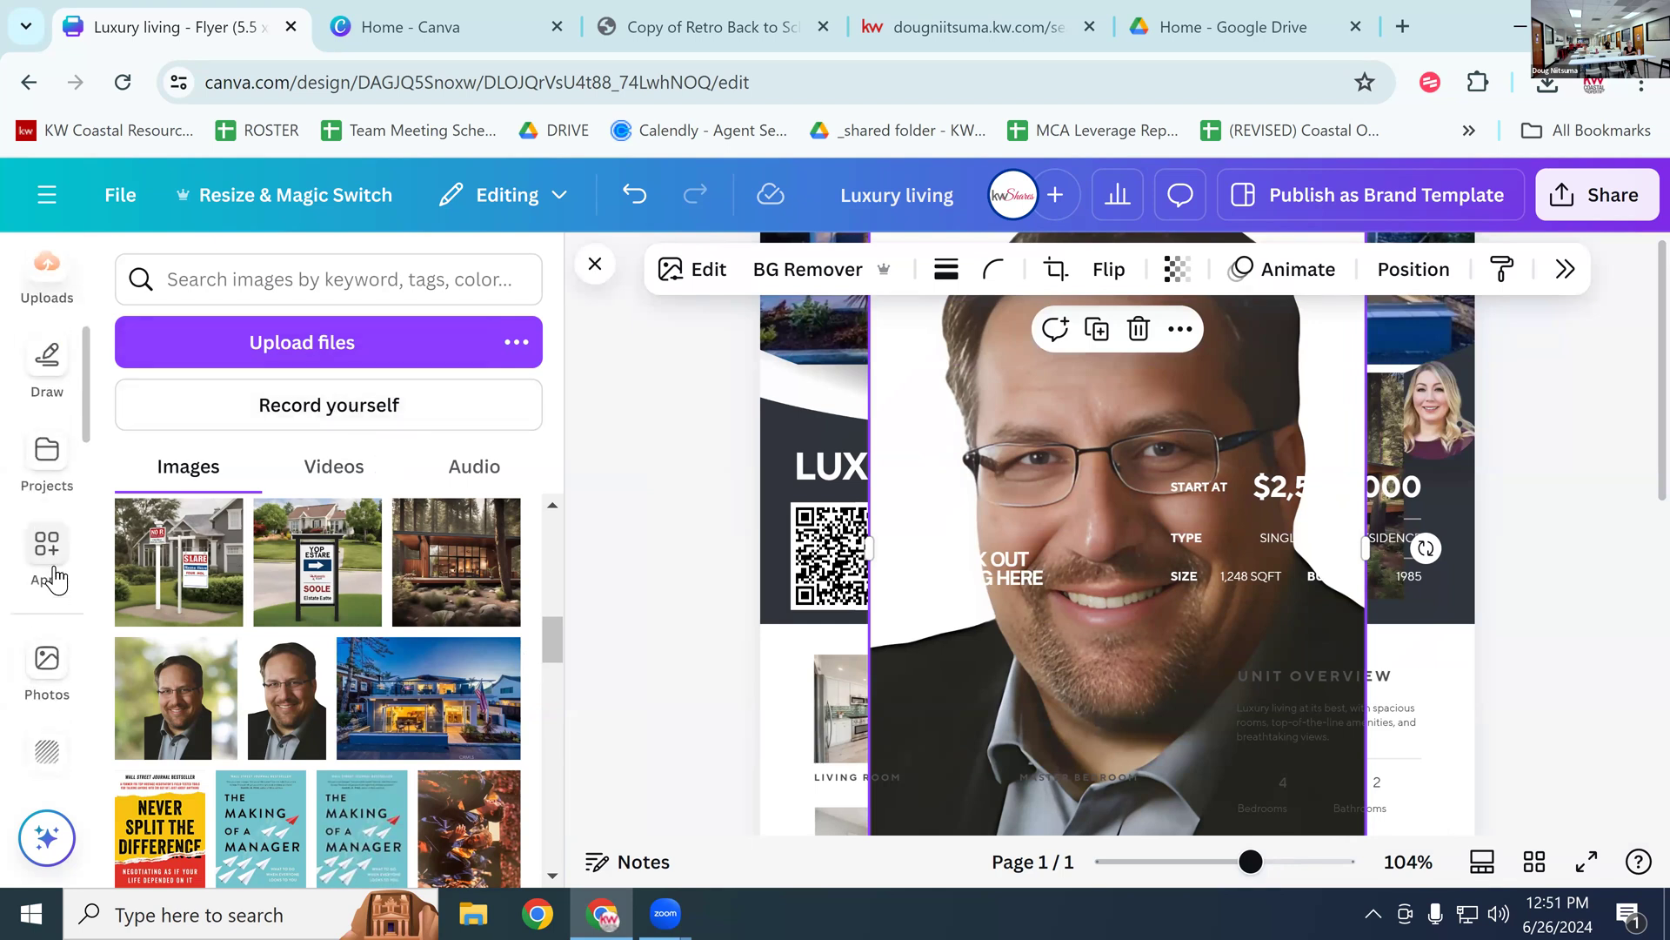
pyautogui.click(54, 566)
pyautogui.rightClick(1170, 378)
pyautogui.click(1094, 378)
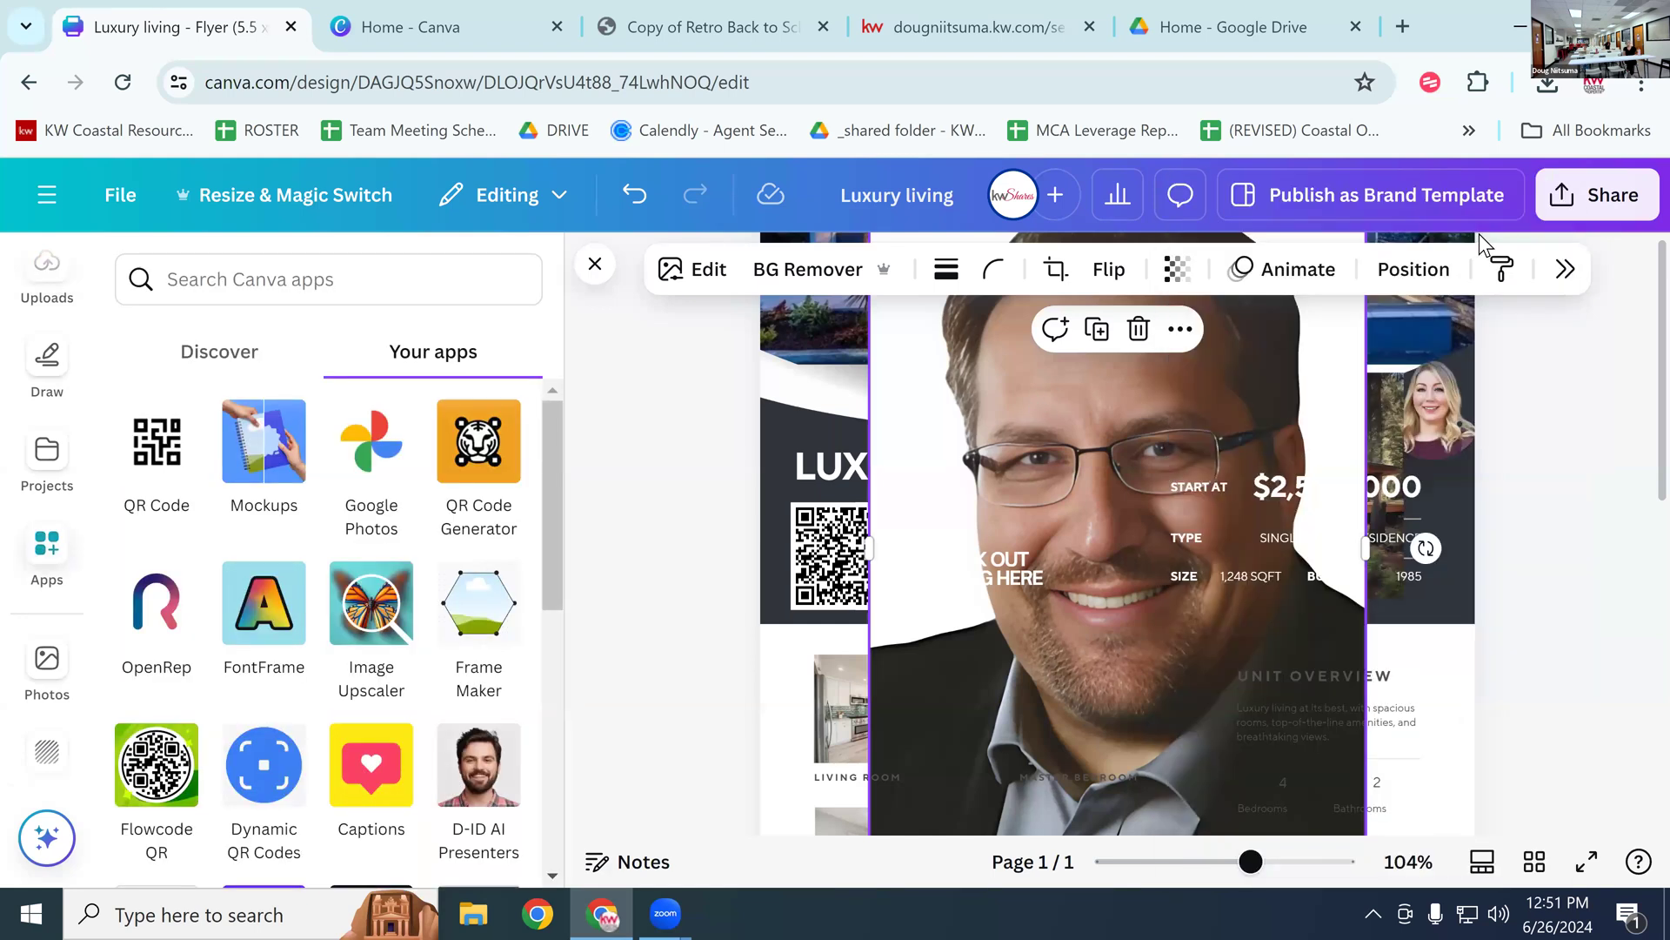
pyautogui.click(1562, 271)
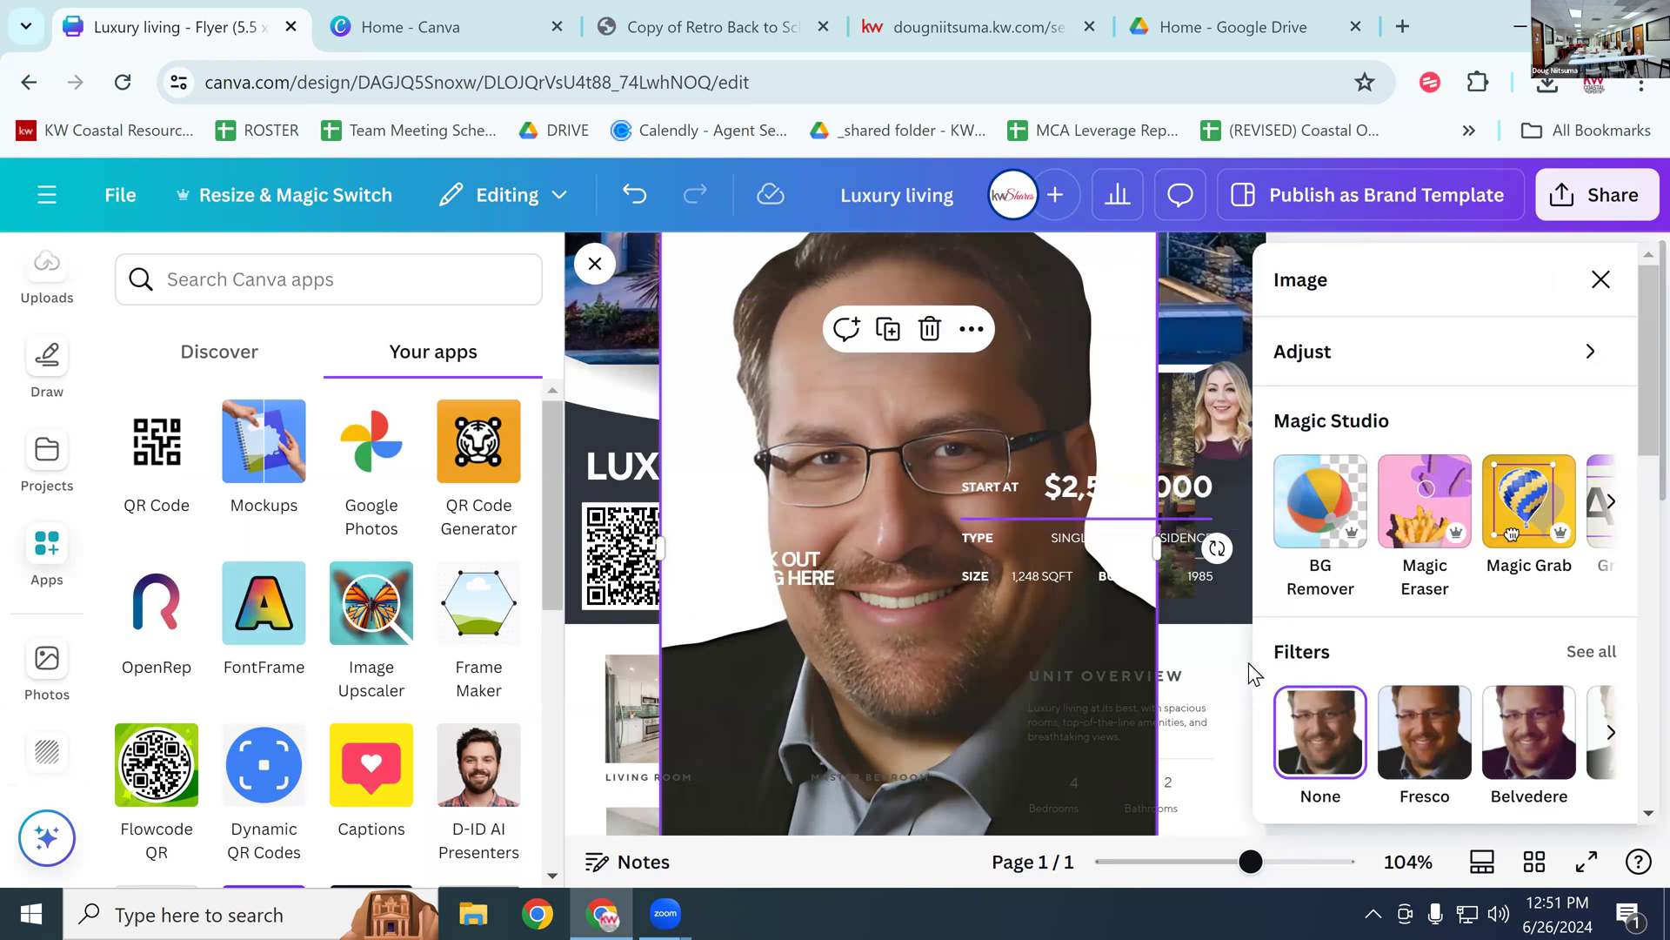
pyautogui.click(1225, 605)
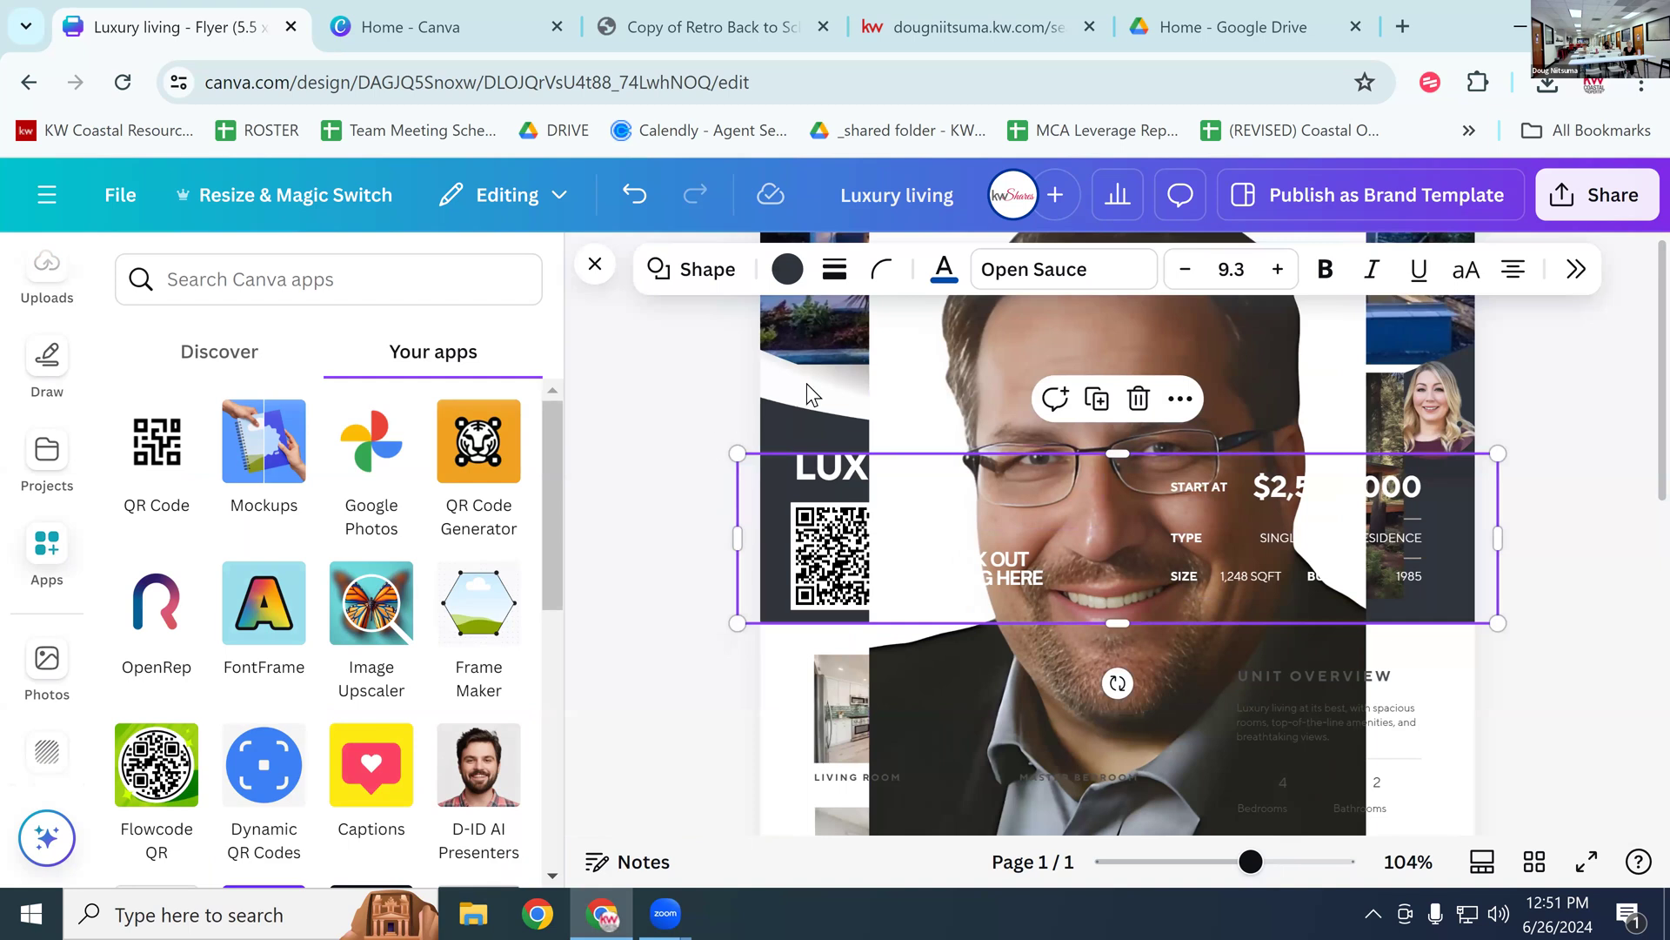
# Step: Delete the man's headshot, the OPEN HOUSE graphic and the woman's photo
pyautogui.click(823, 348)
pyautogui.click(1176, 400)
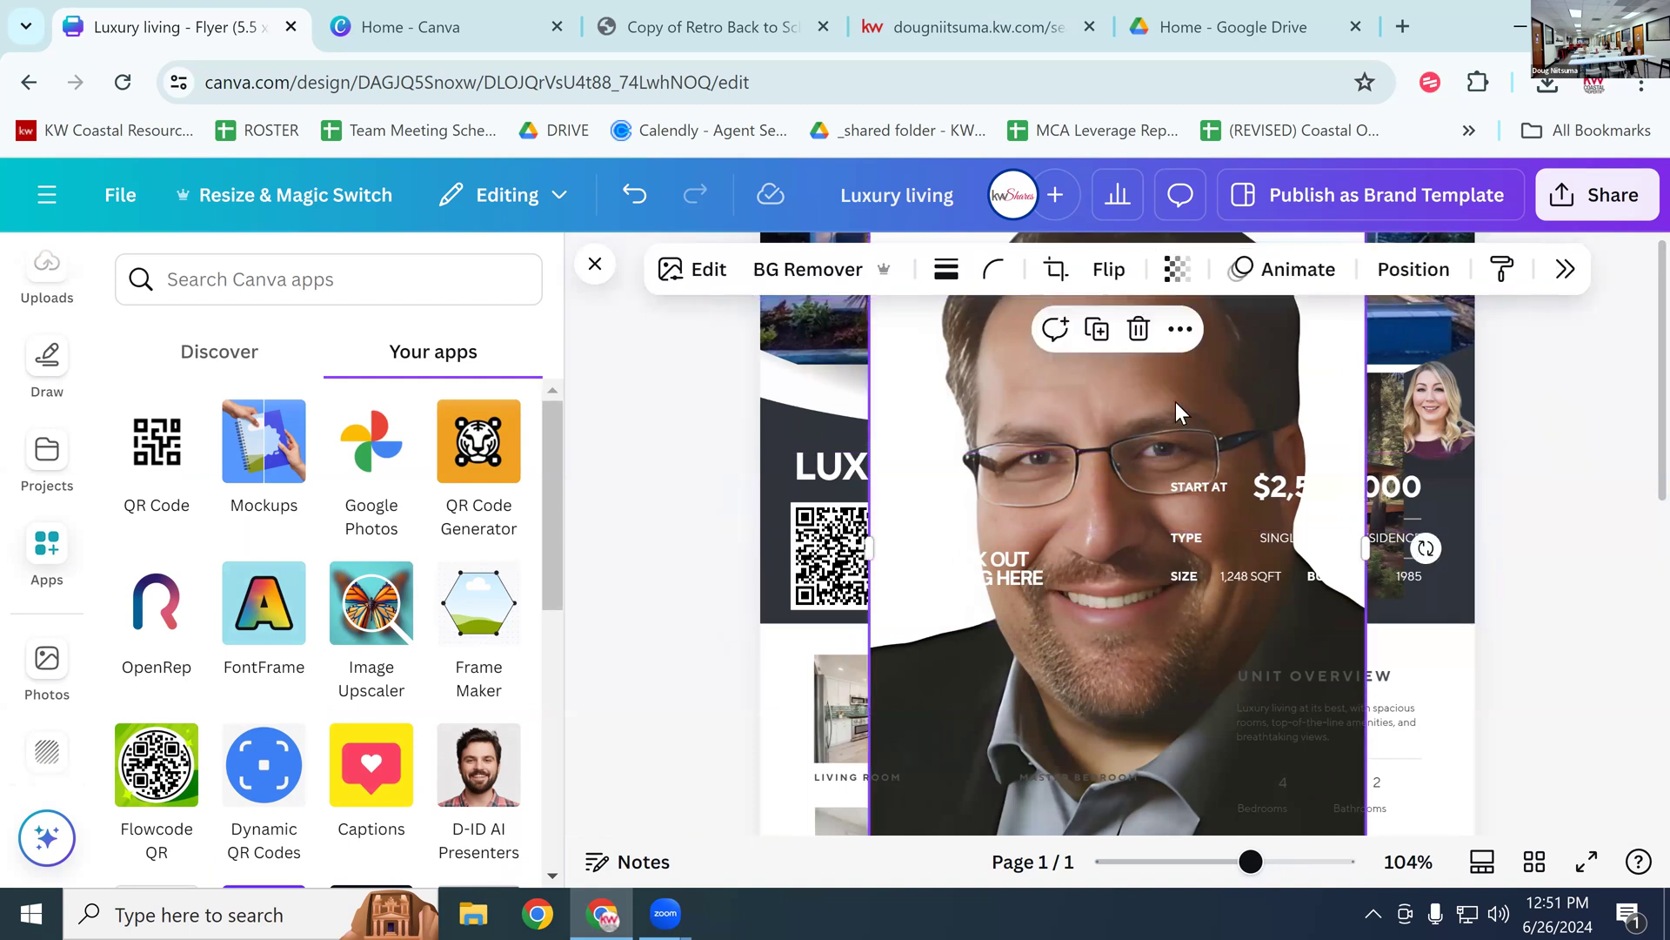
pyautogui.press('Delete')
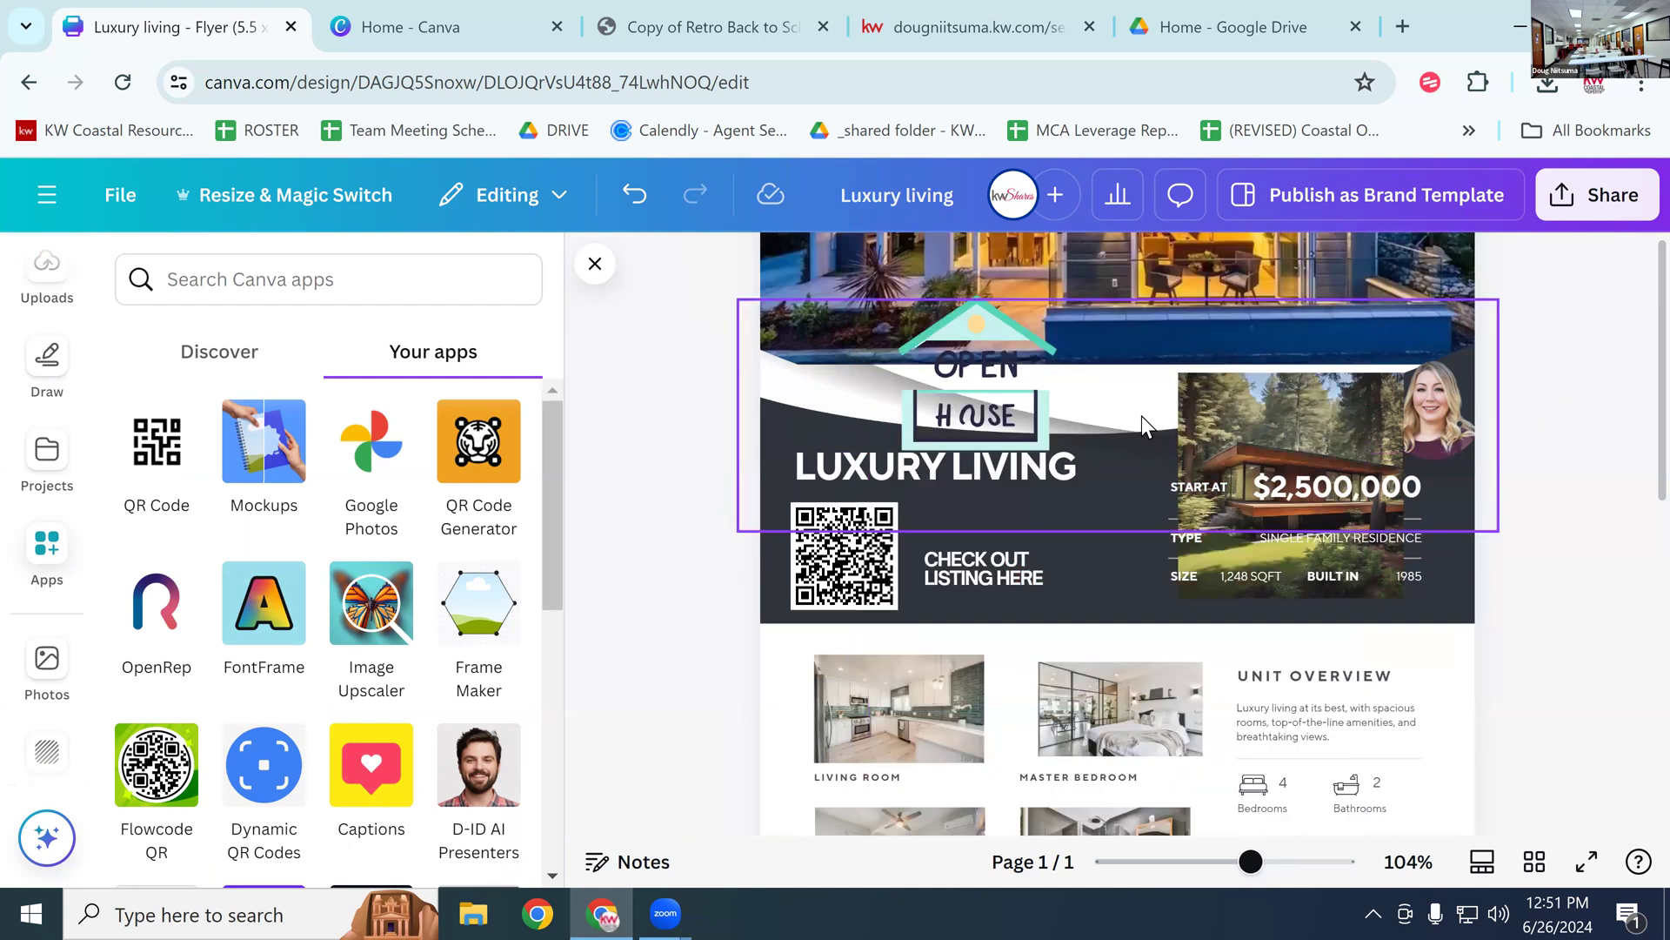
pyautogui.scroll(2, 1141, 416)
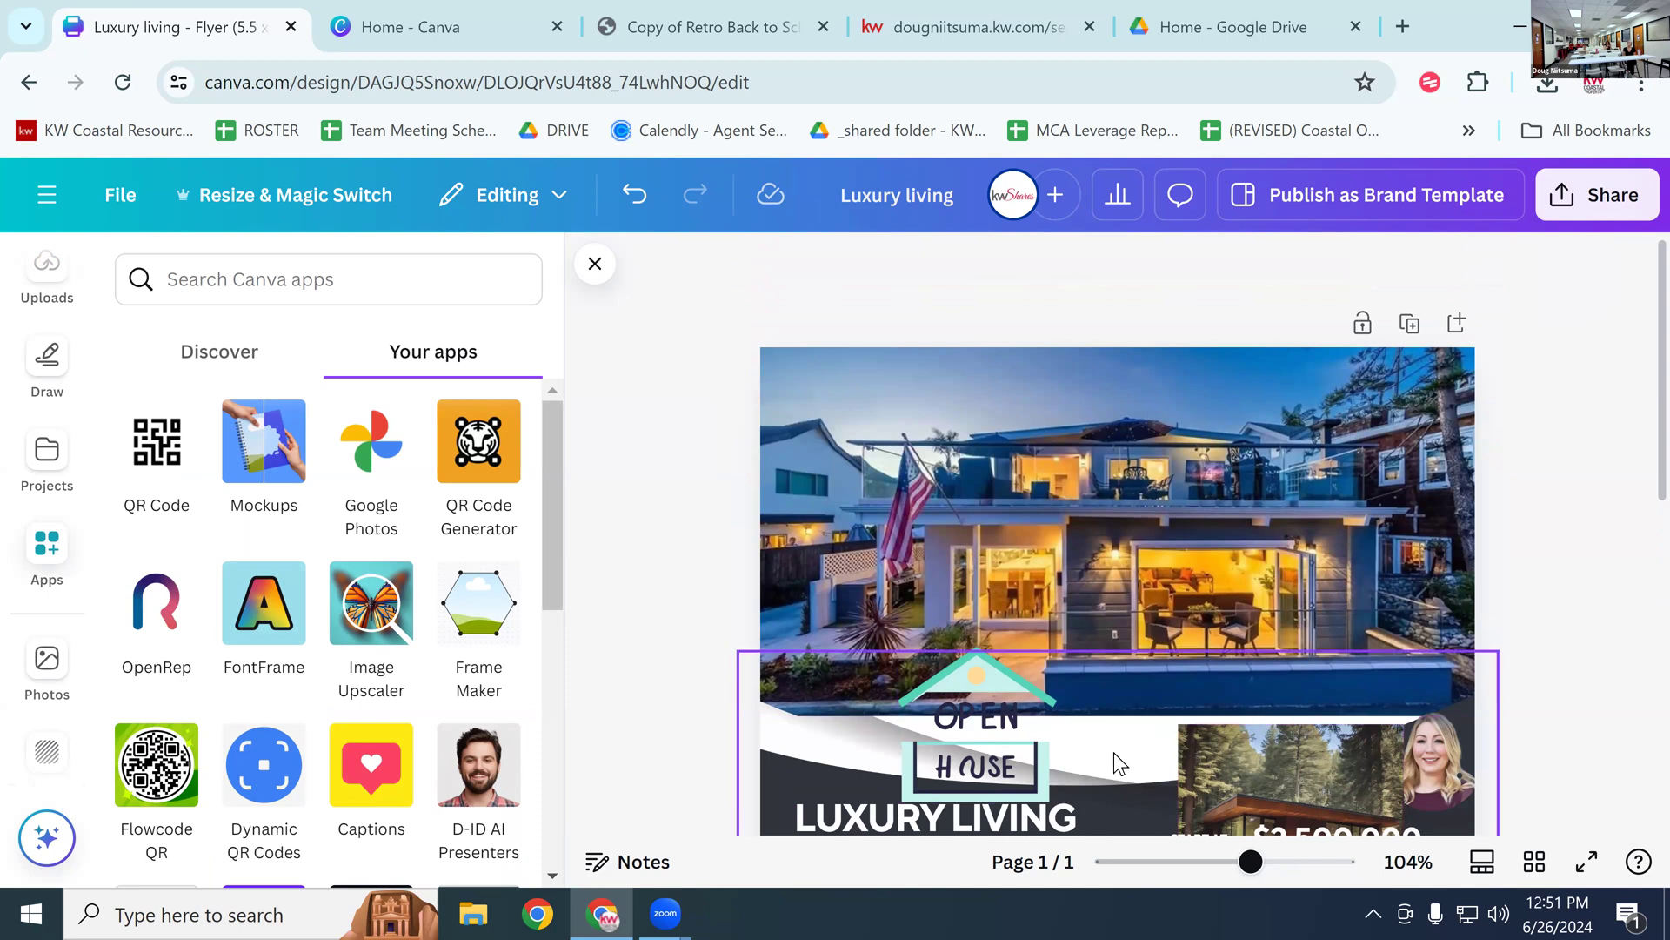
pyautogui.click(984, 728)
pyautogui.press('Delete')
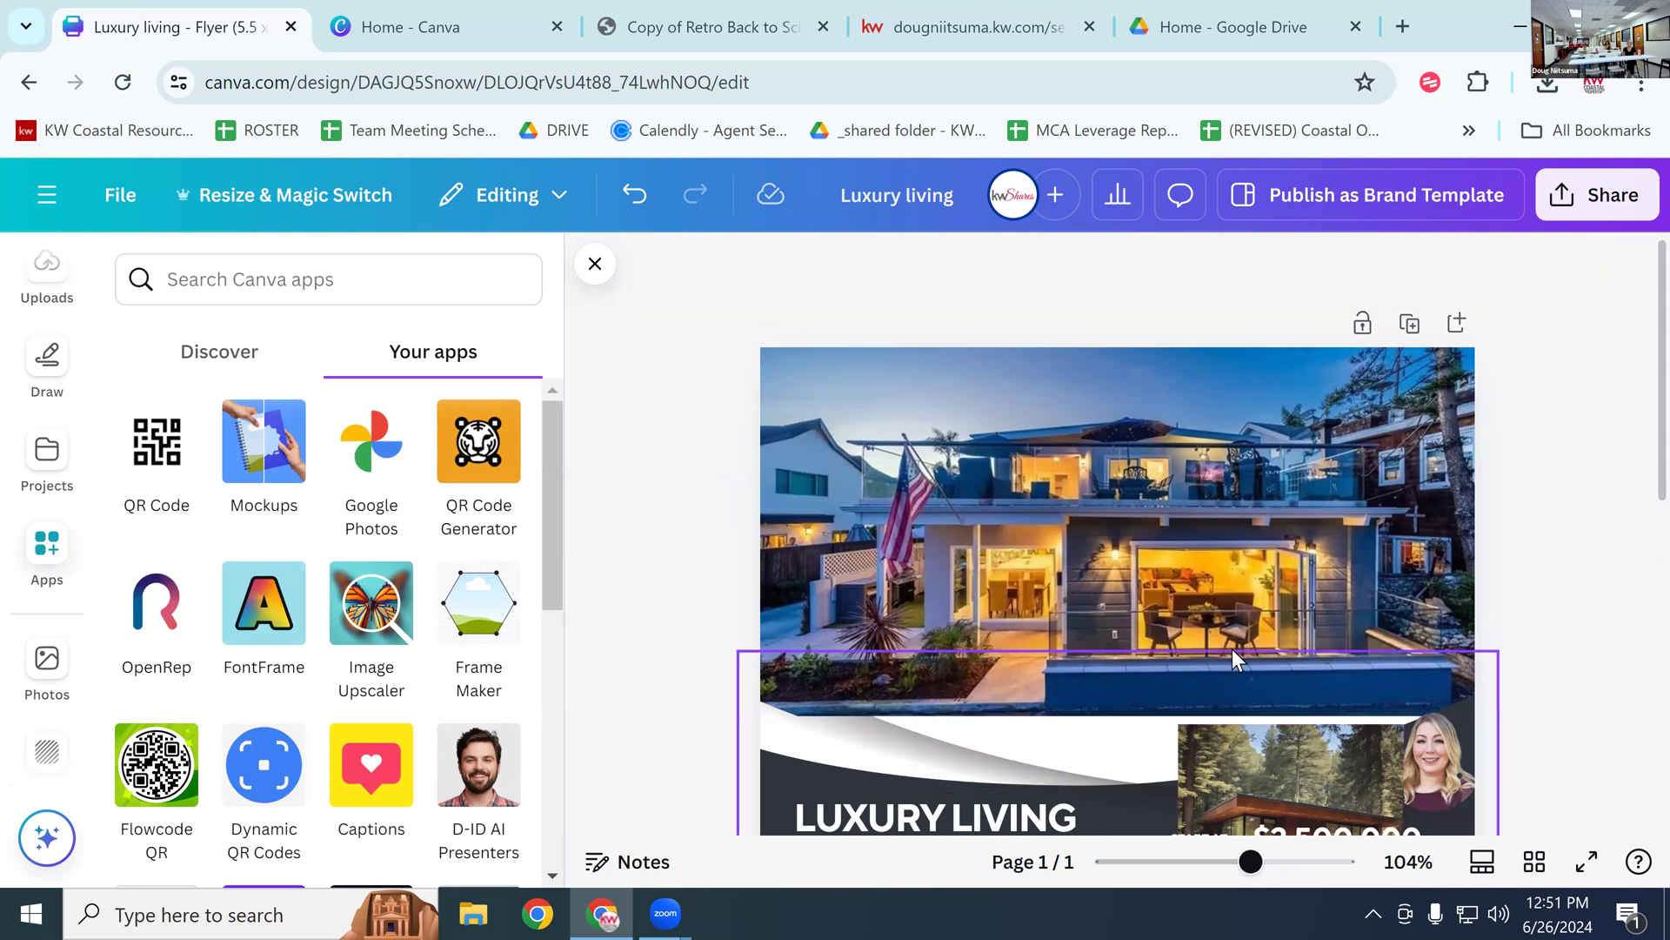
pyautogui.click(1445, 759)
pyautogui.press('Delete')
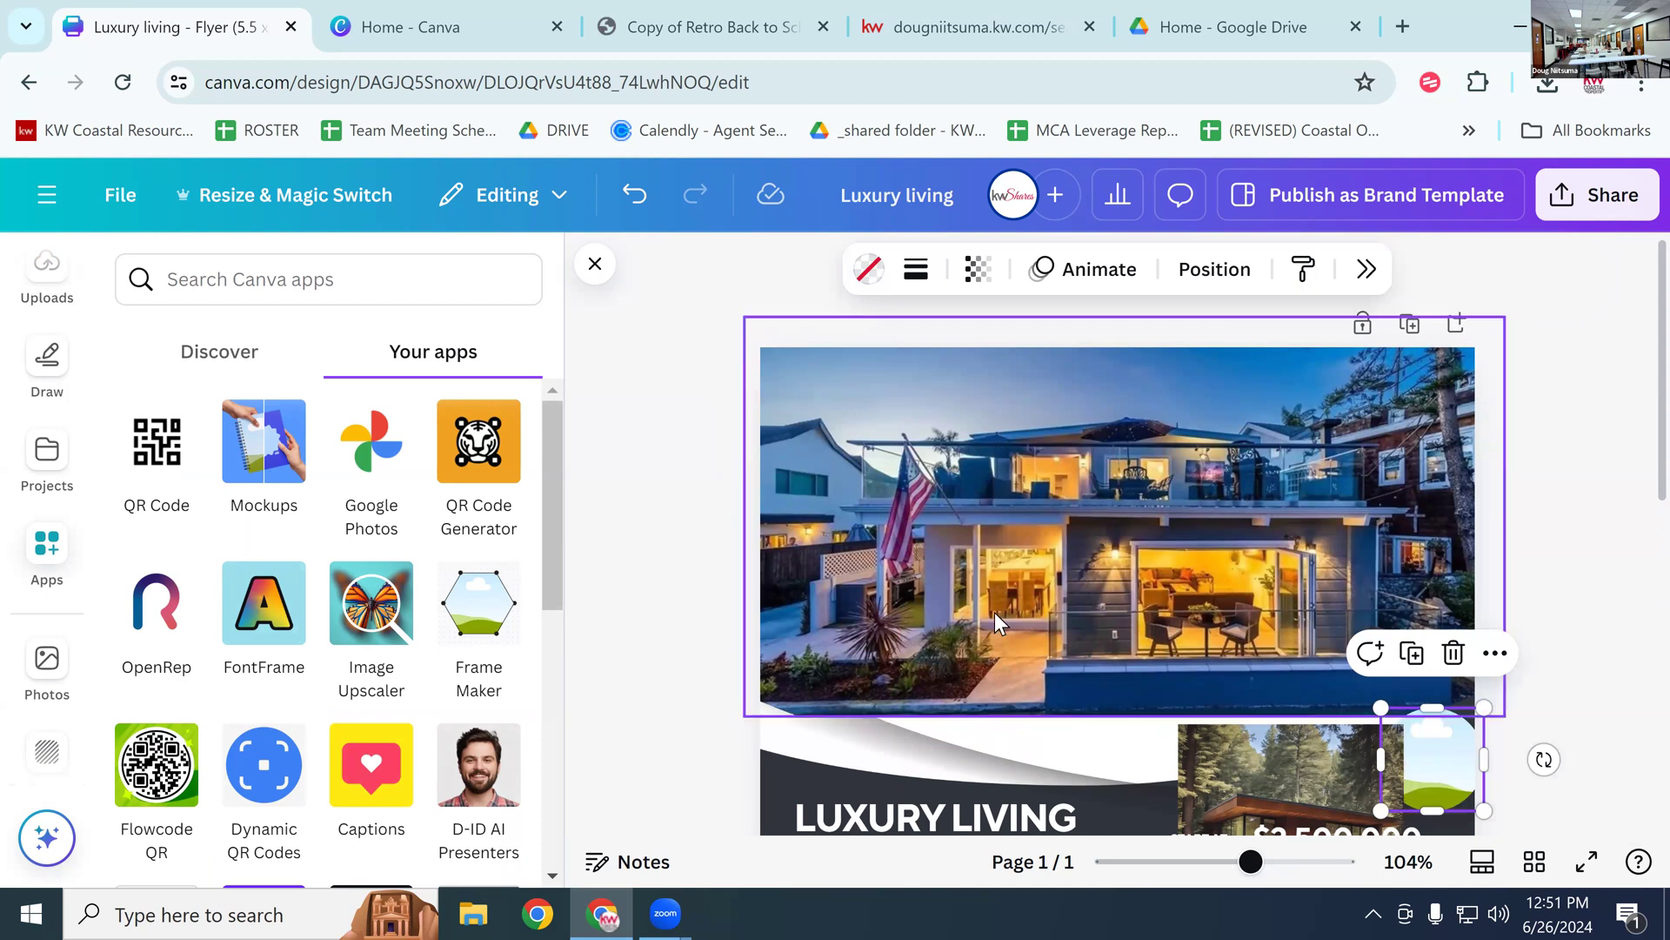
# Step: Drag the forest house image into the top photo frame and select it
pyautogui.scroll(-7, 1001, 609)
pyautogui.scroll(1, 1018, 595)
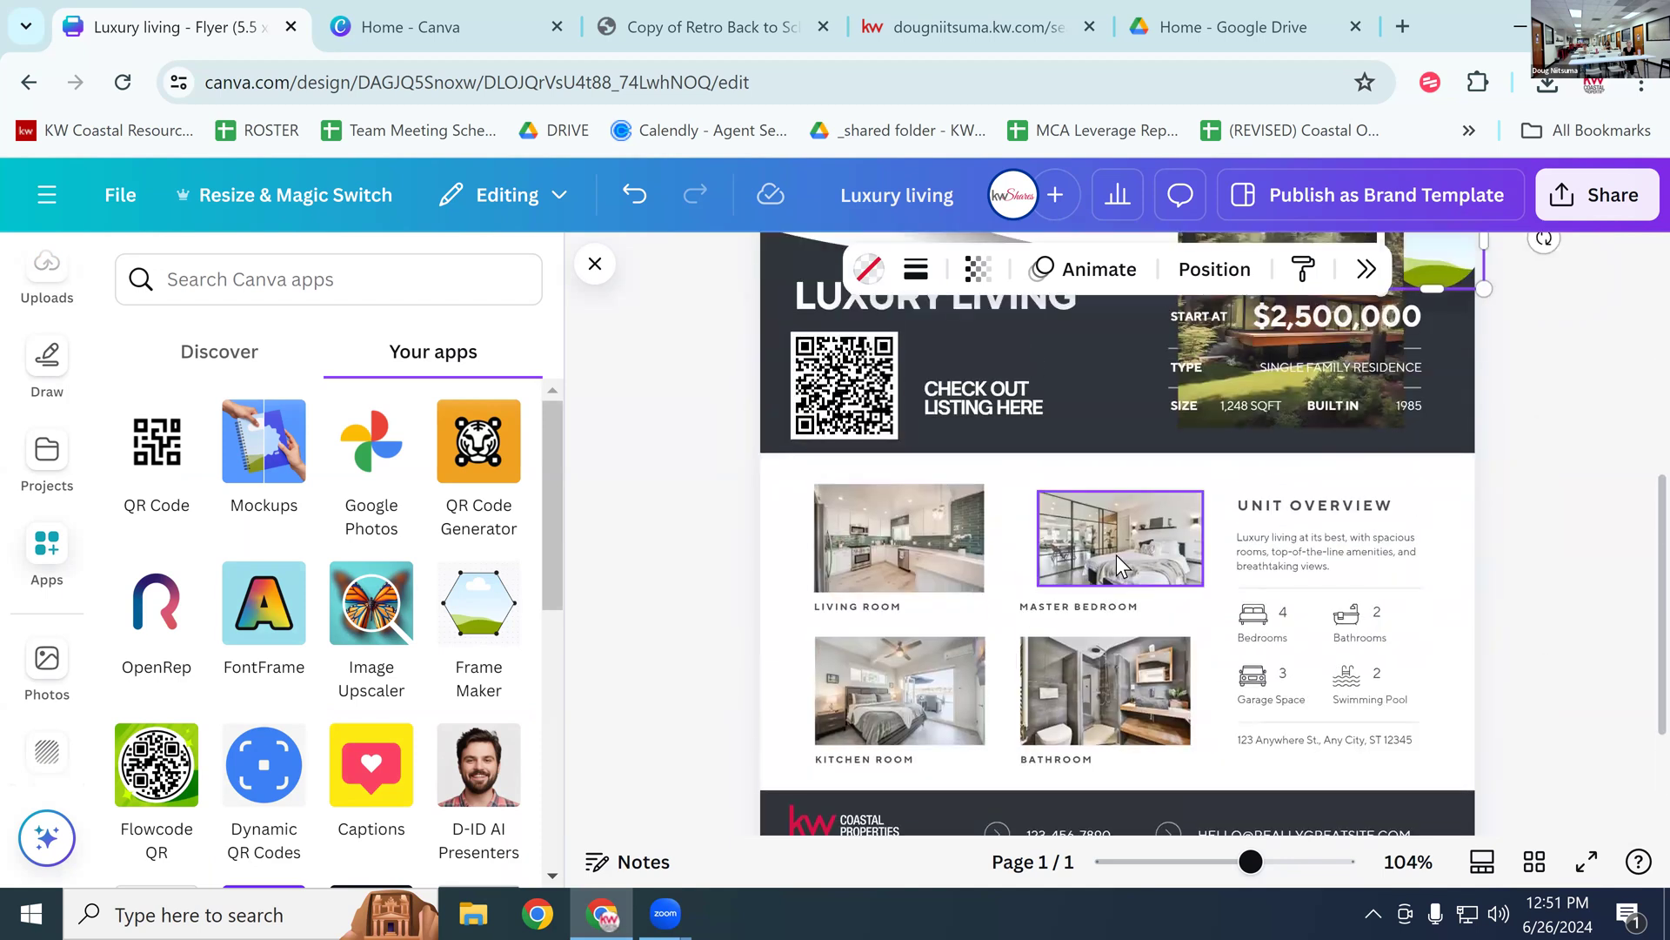
pyautogui.scroll(5, 1238, 455)
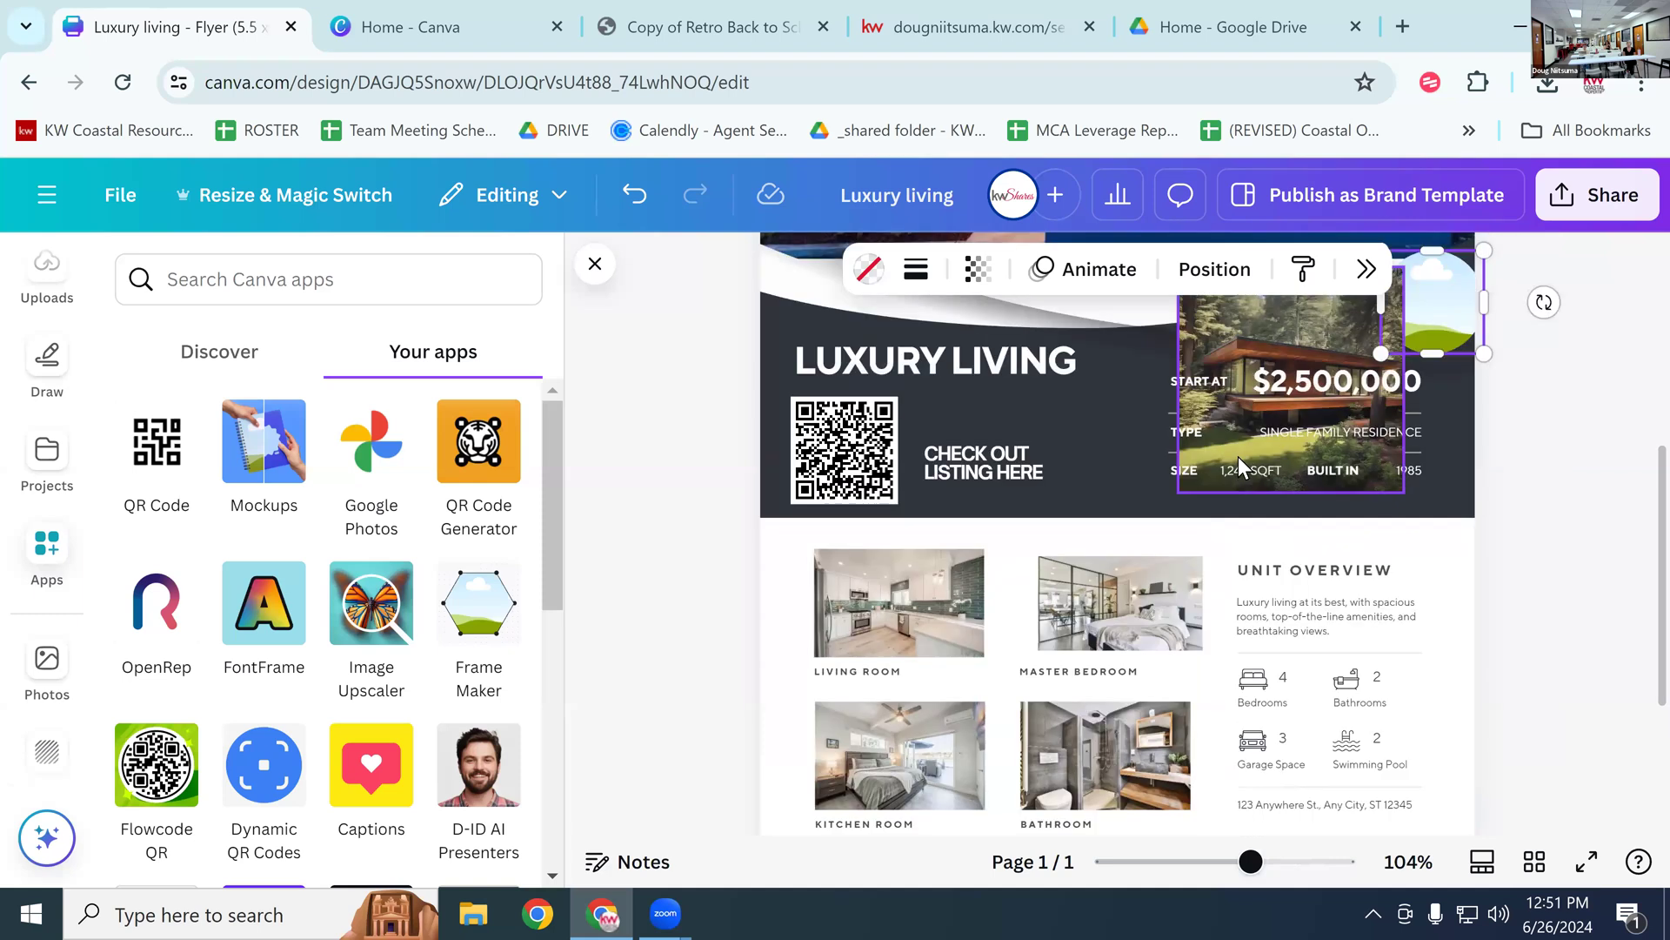
pyautogui.moveTo(1283, 676); pyautogui.dragTo(1166, 480)
pyautogui.moveTo(1125, 376); pyautogui.dragTo(1168, 476)
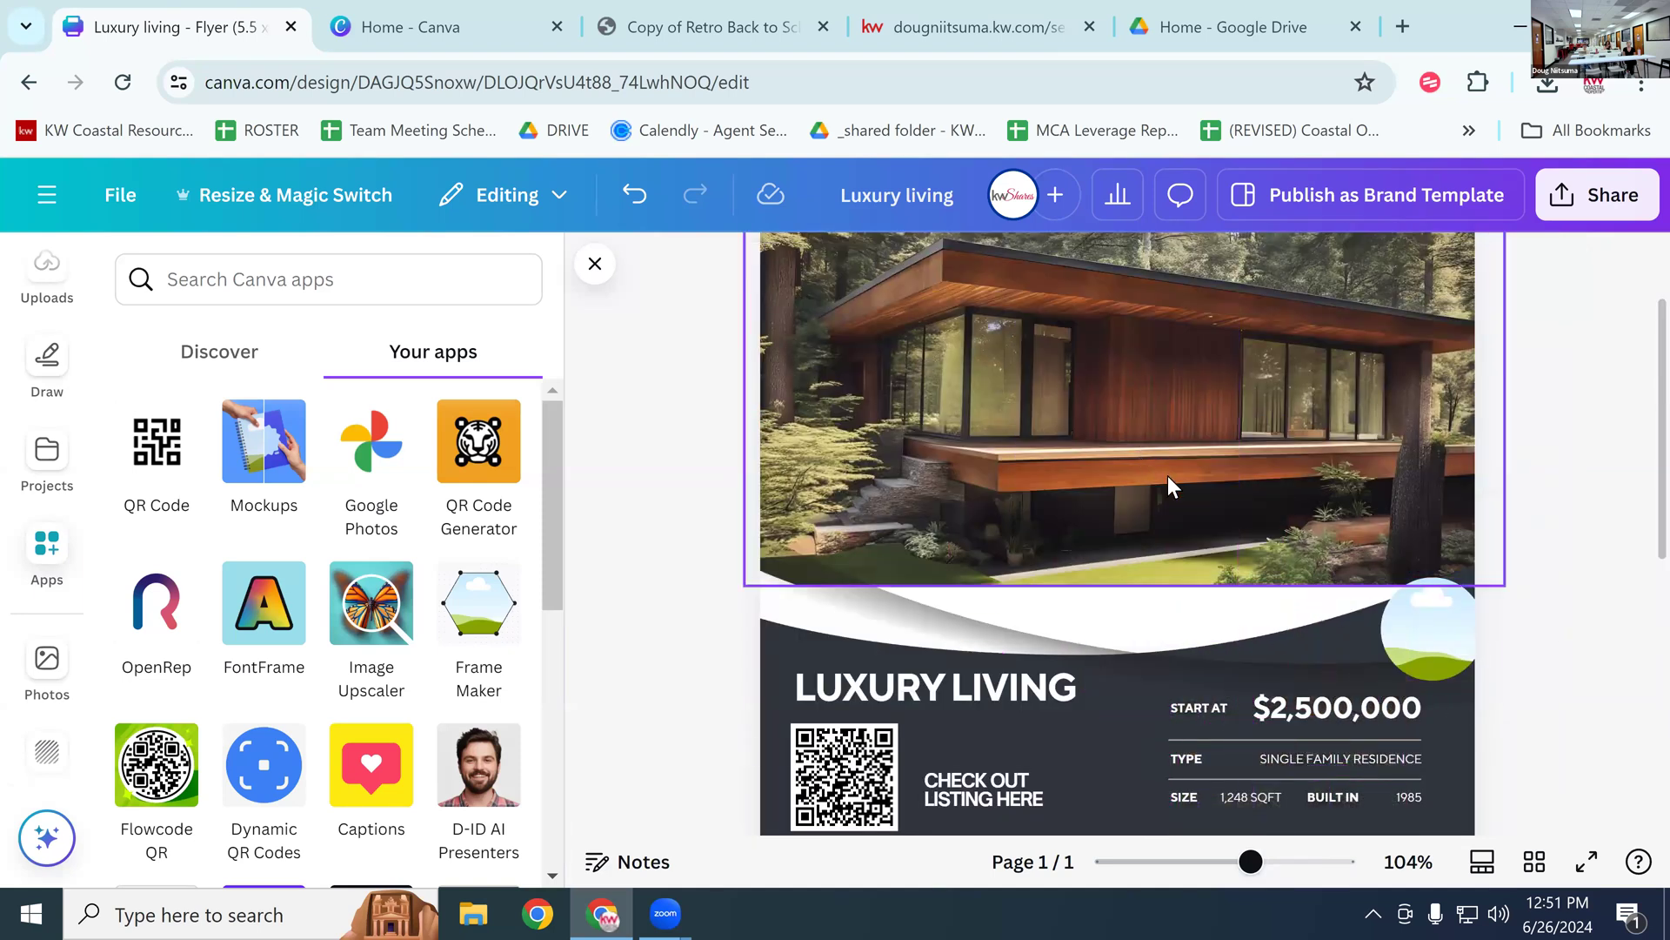
pyautogui.scroll(2, 1193, 514)
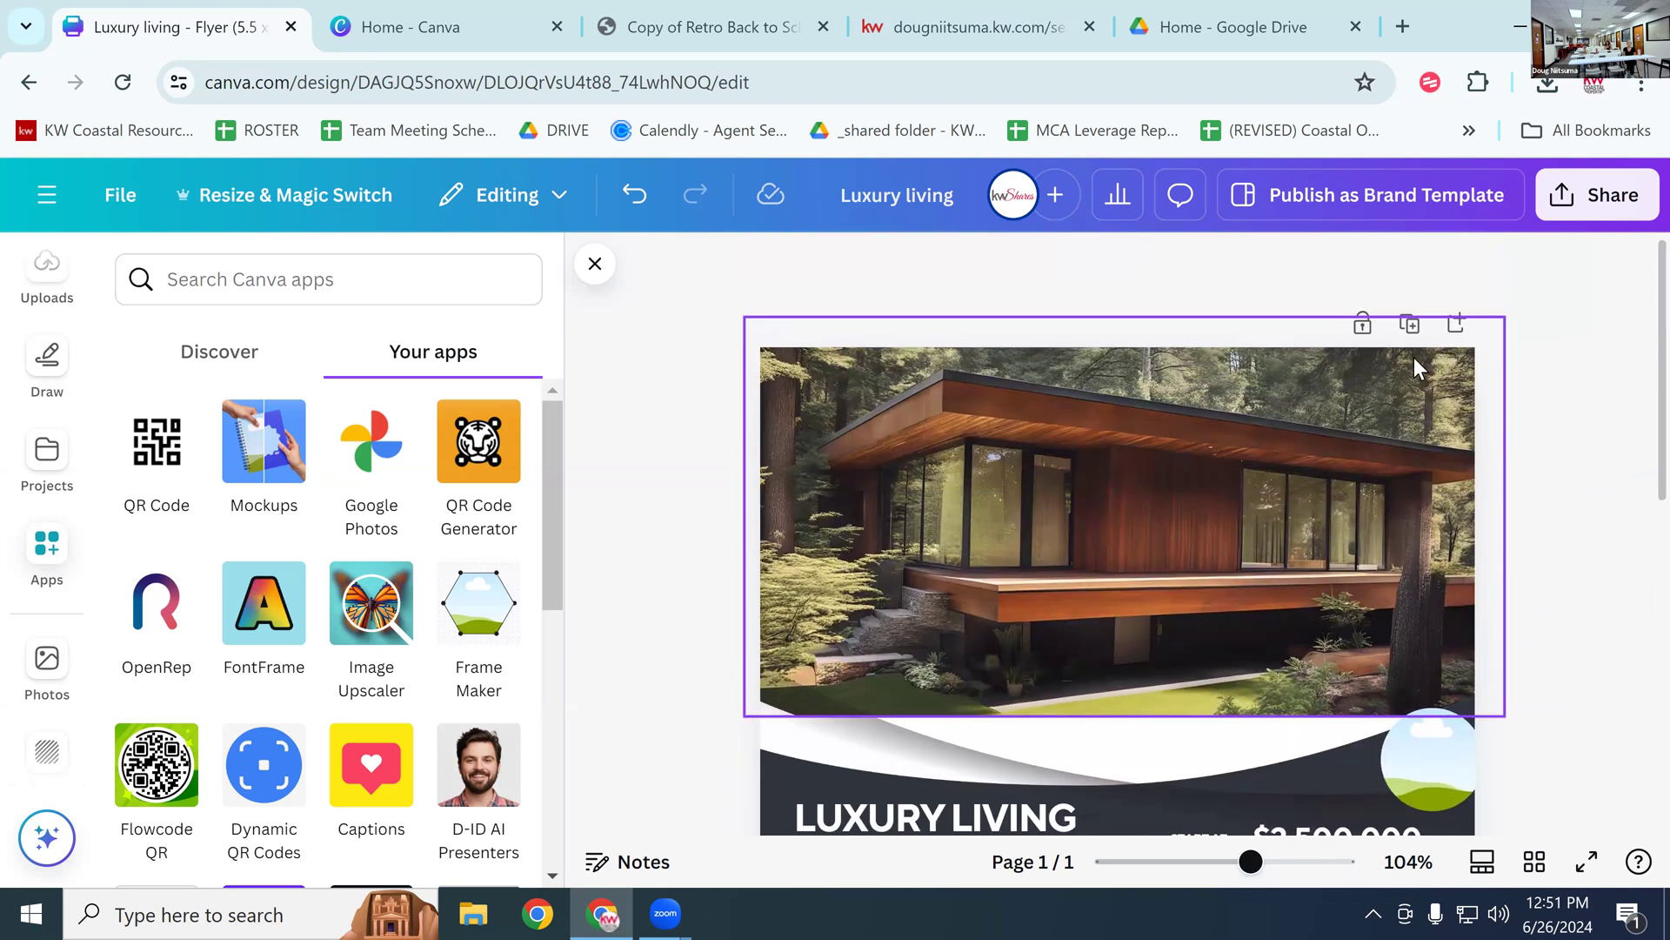
pyautogui.click(1338, 432)
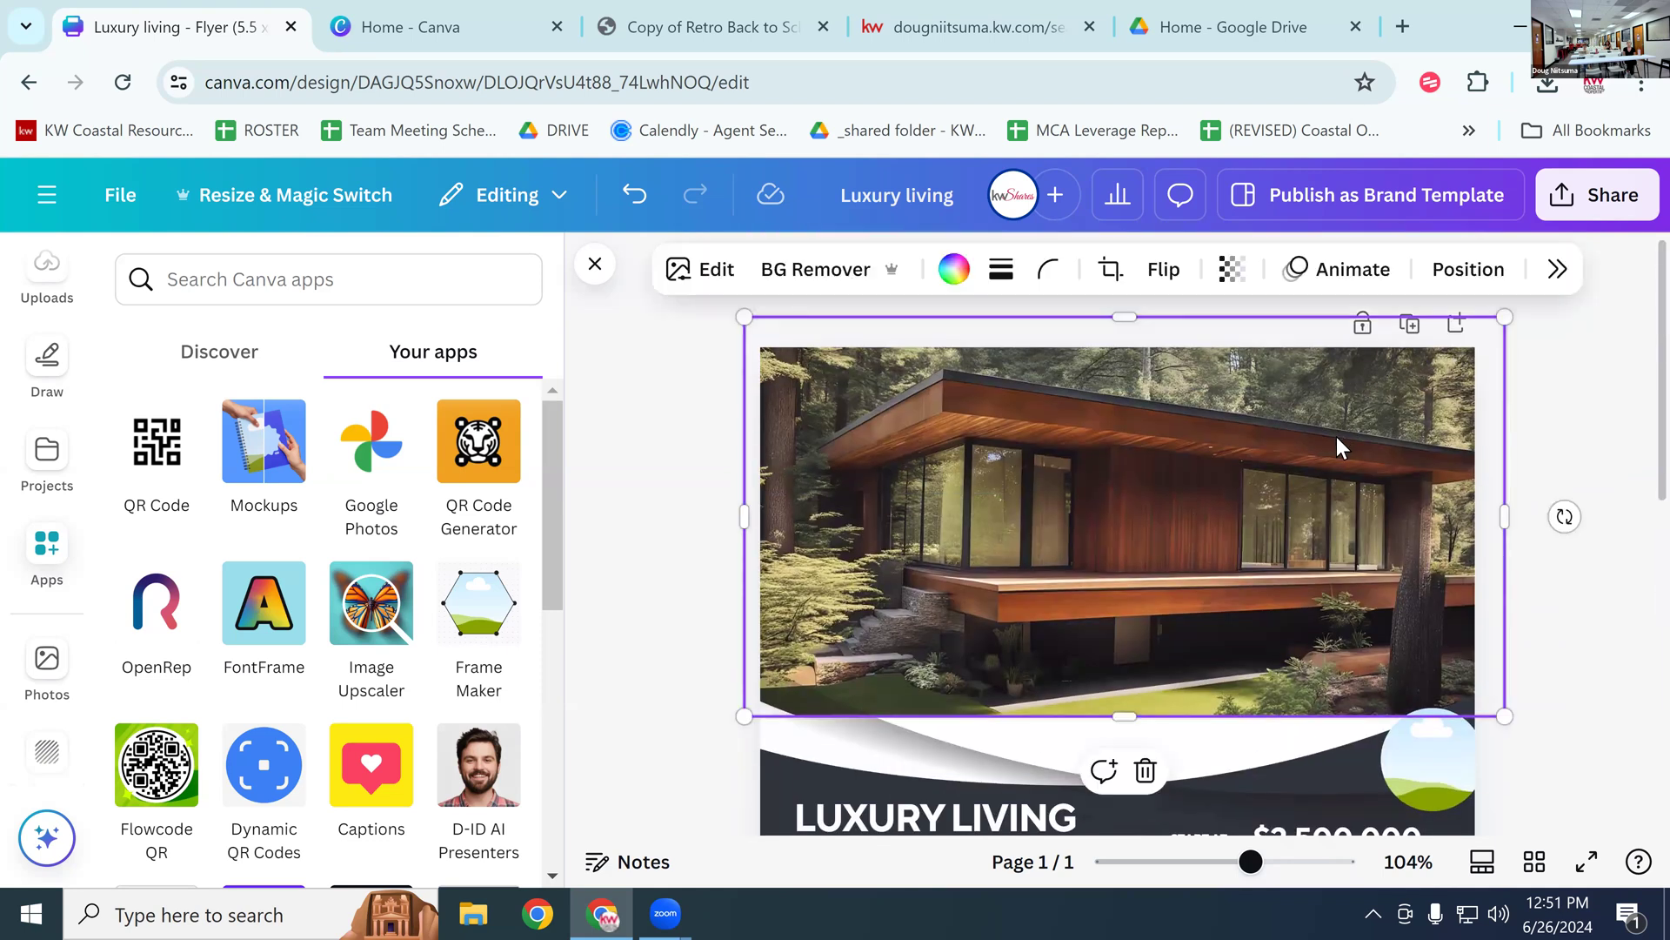
# Step: Magic Grab the house roof and front wall, then drag the cut-out piece into place
pyautogui.click(1557, 269)
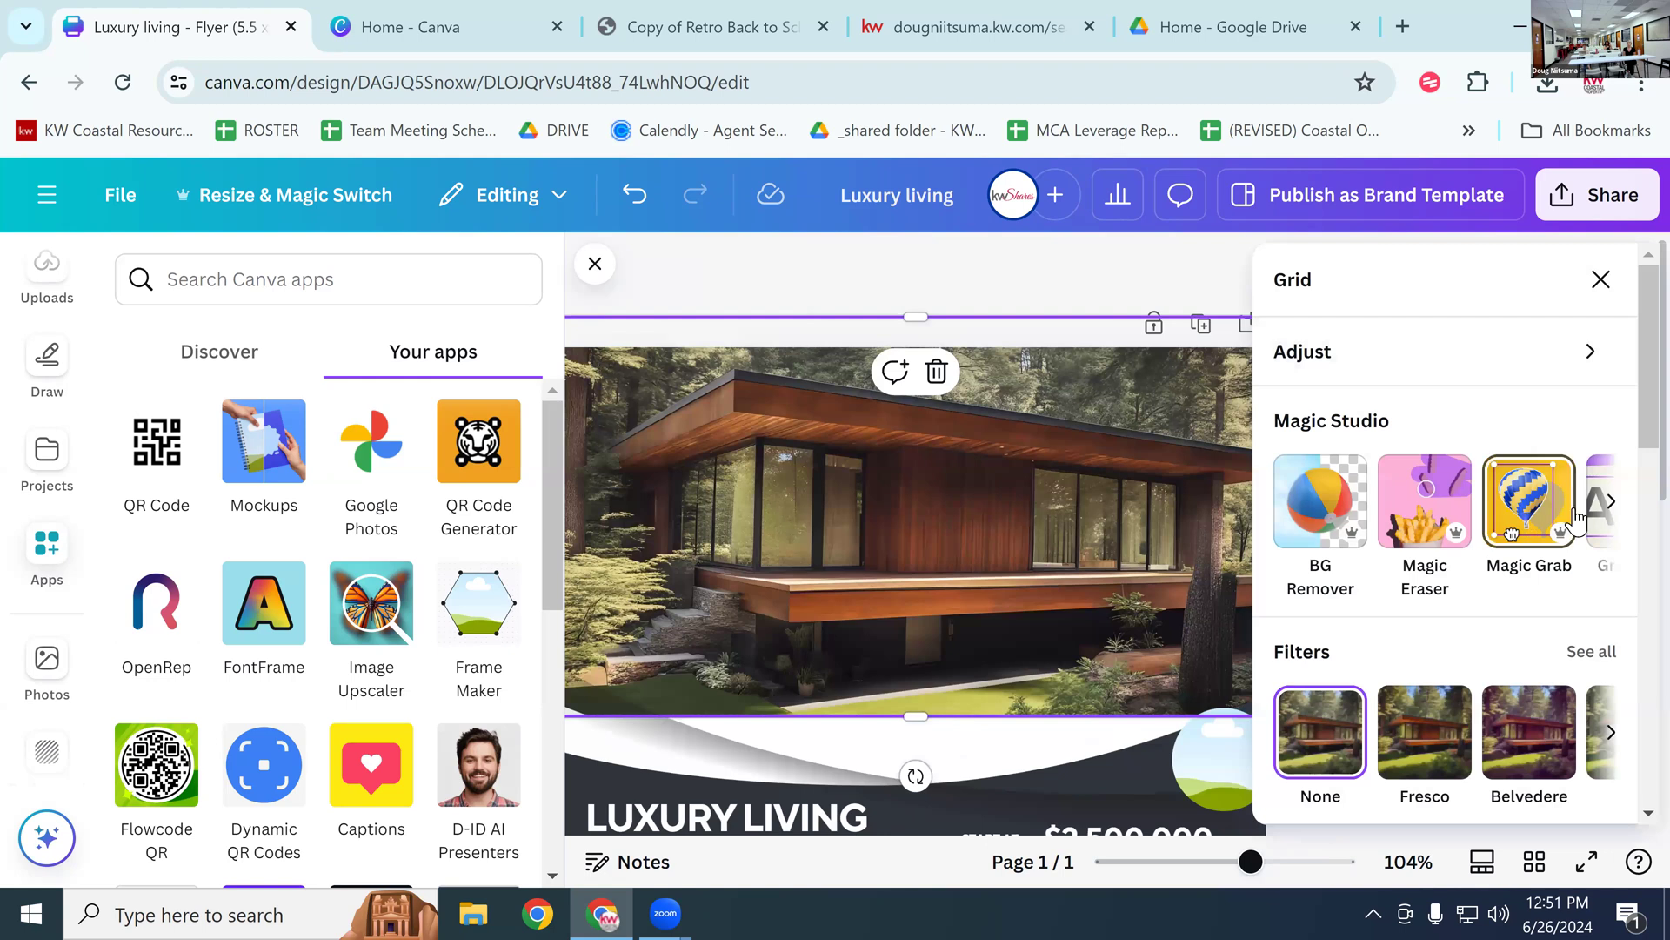
pyautogui.click(1518, 489)
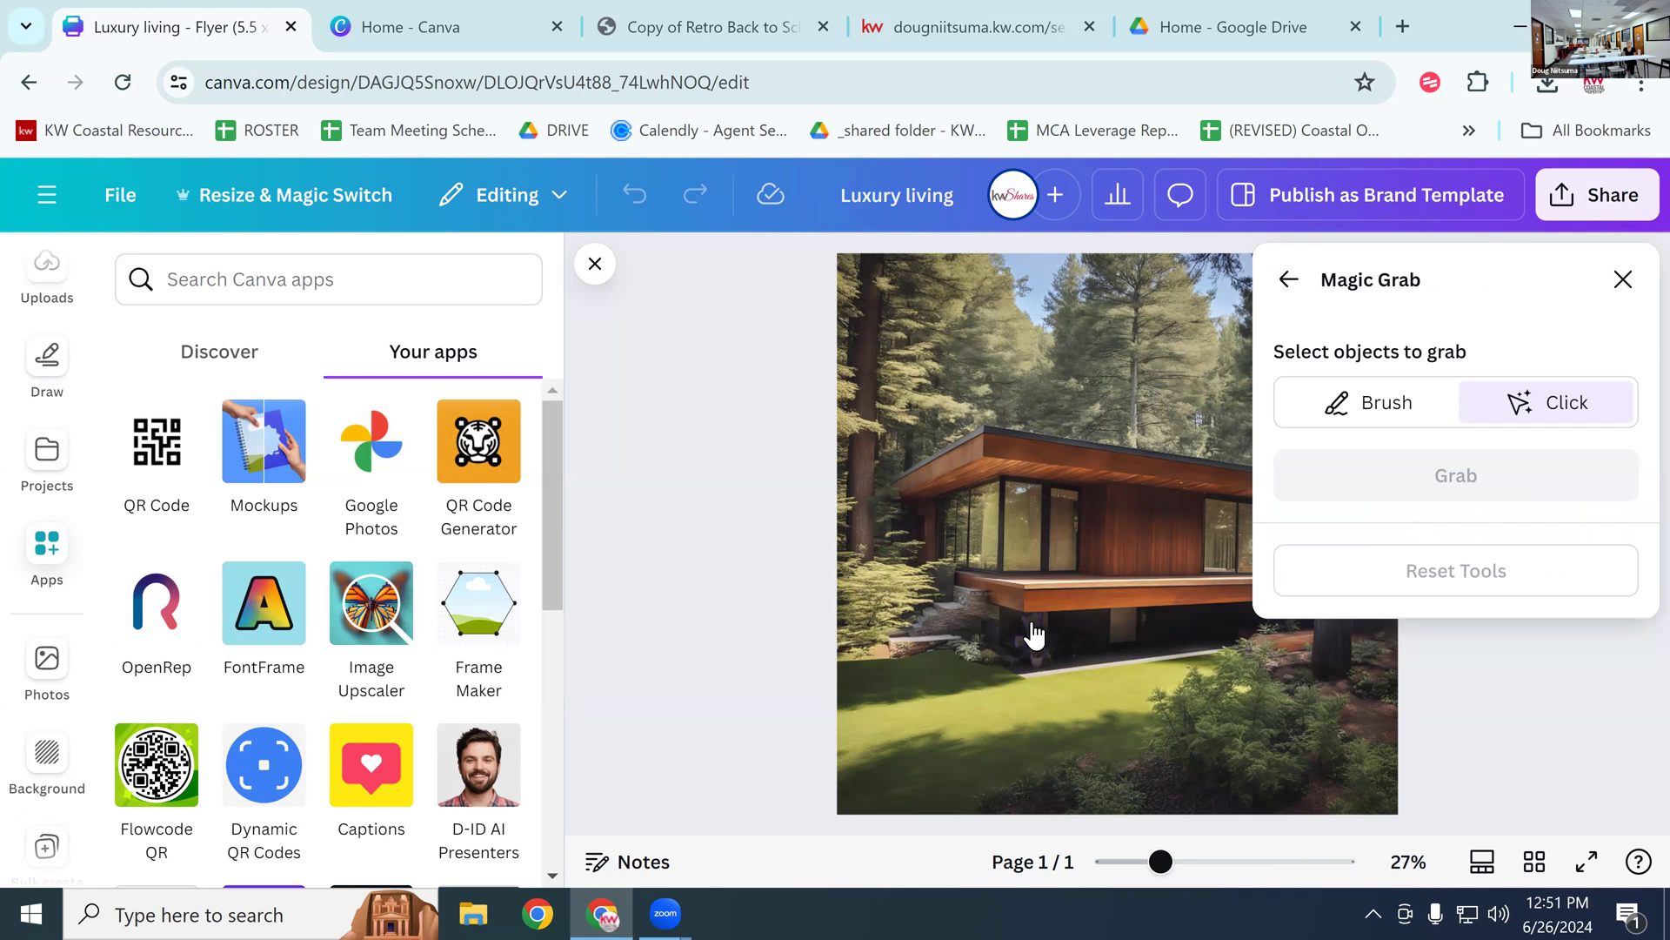
pyautogui.moveTo(1038, 631); pyautogui.dragTo(984, 624)
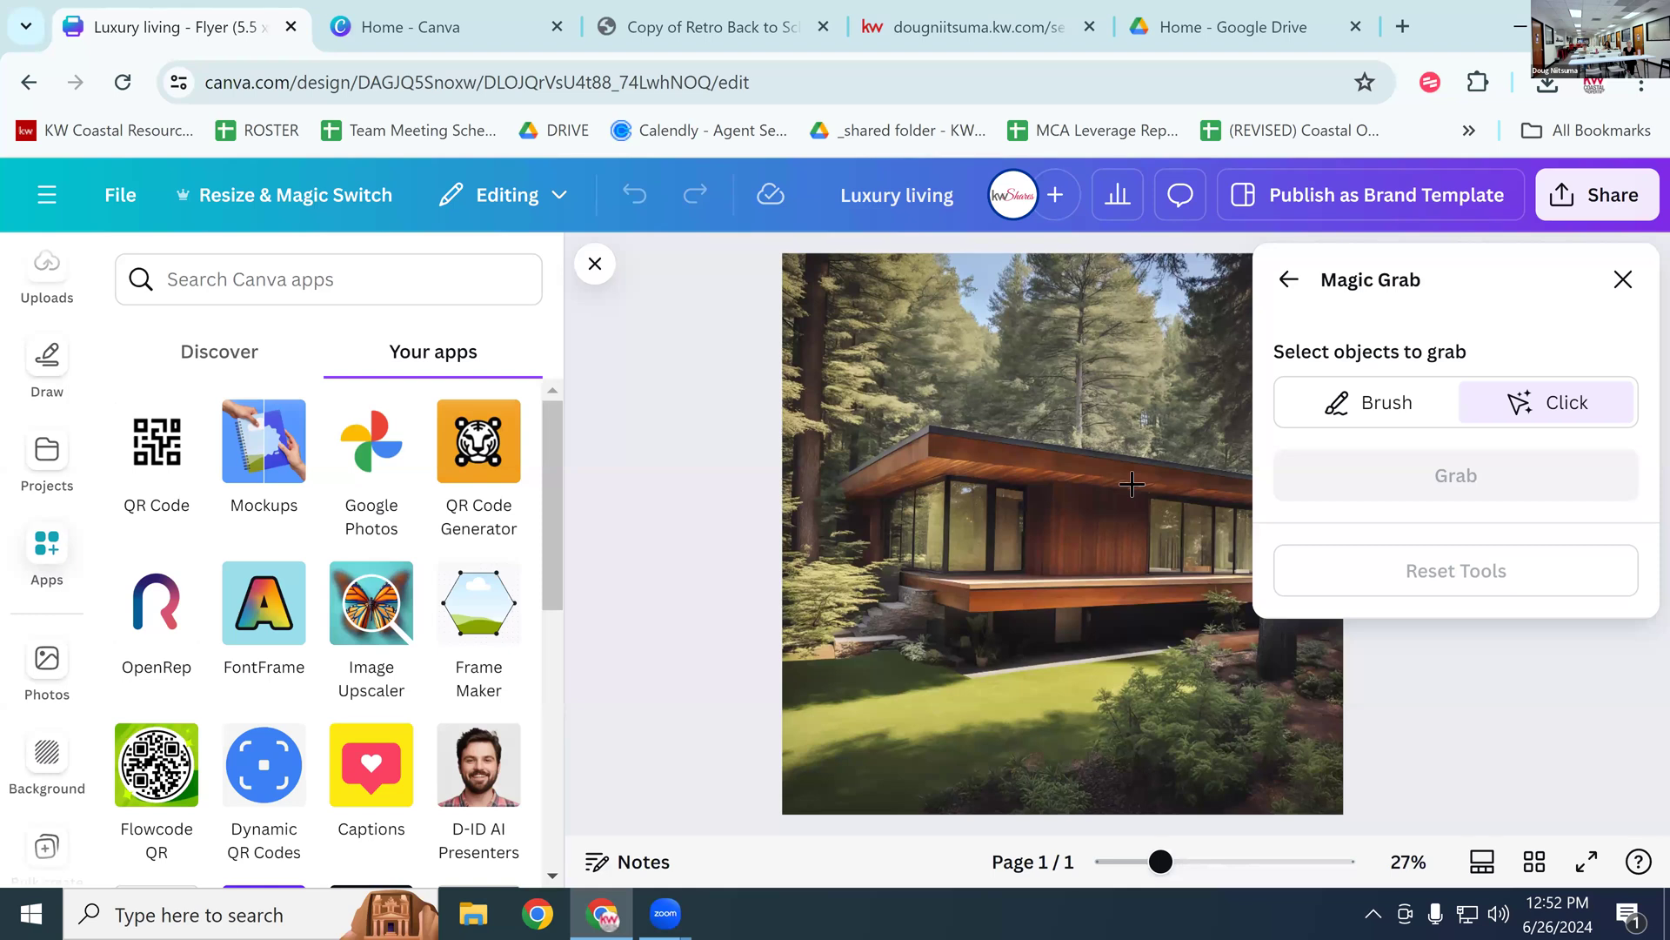
pyautogui.click(1067, 600)
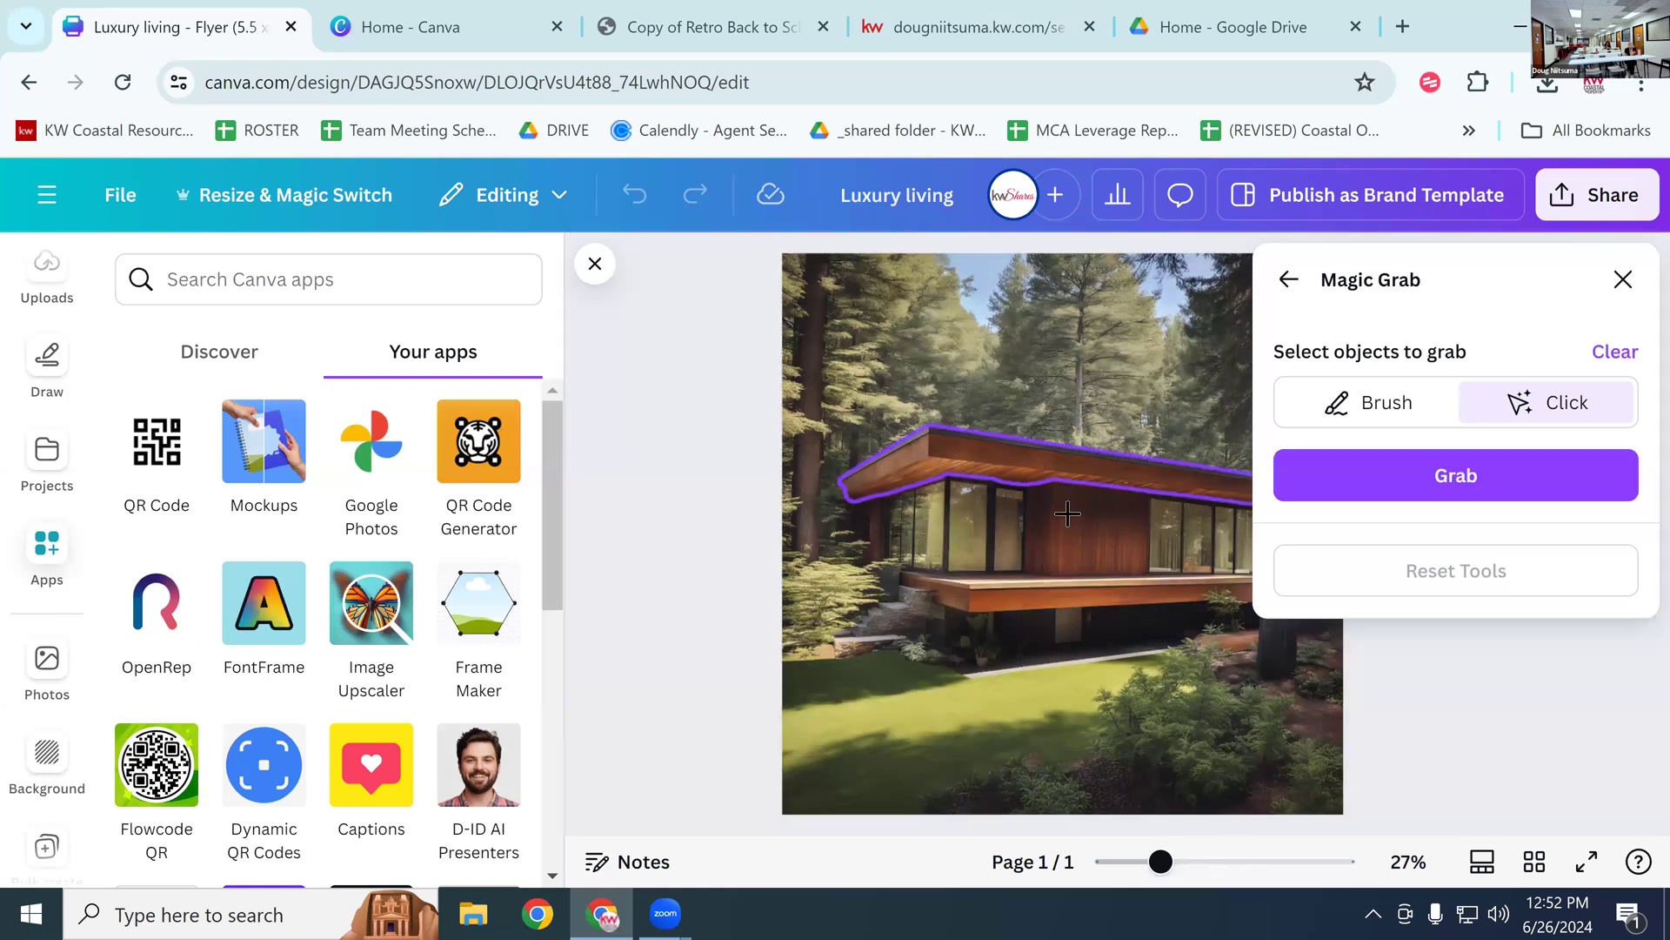
pyautogui.click(1079, 505)
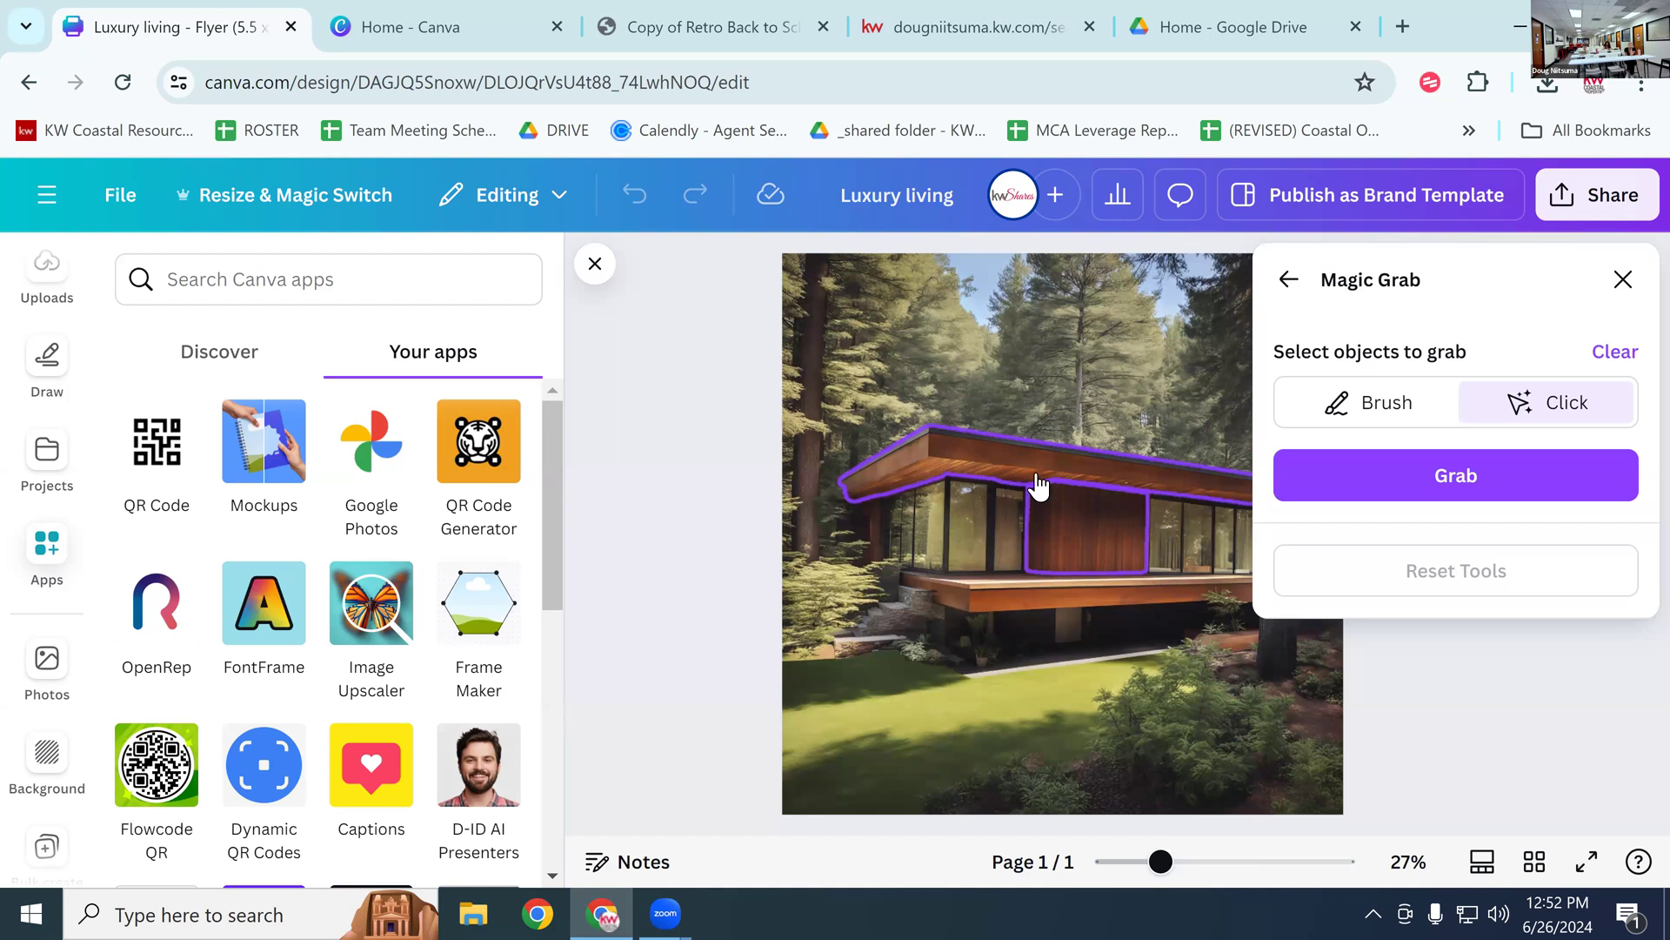
pyautogui.click(1365, 490)
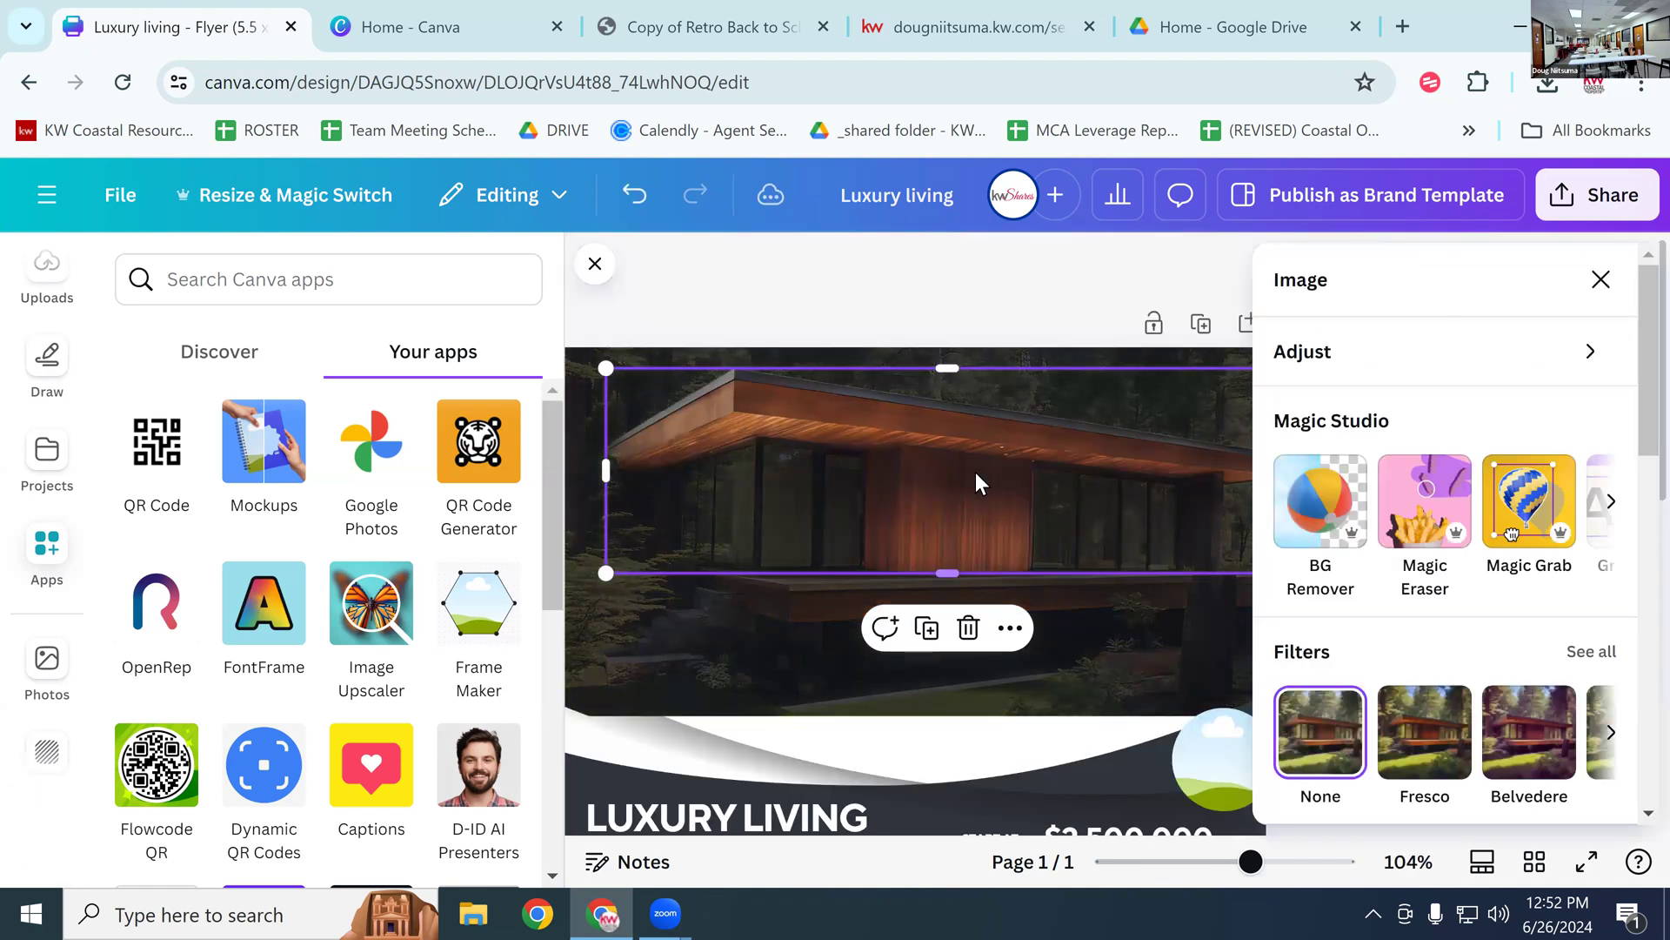
pyautogui.moveTo(974, 471); pyautogui.dragTo(1009, 821)
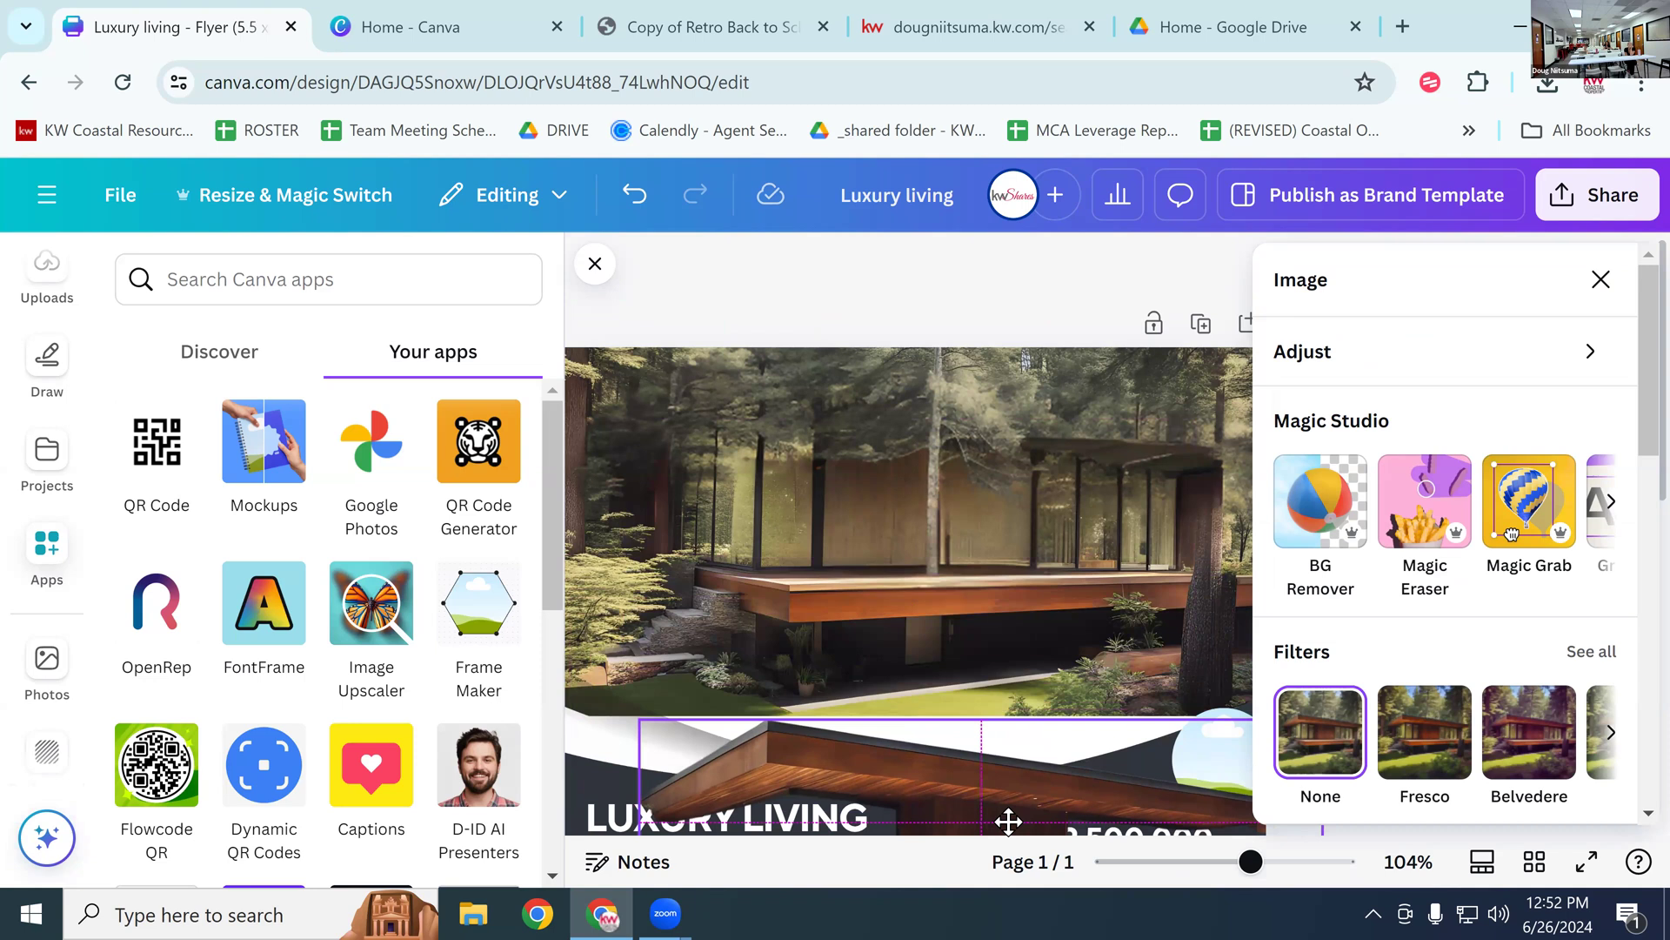
pyautogui.moveTo(1008, 821); pyautogui.dragTo(936, 511)
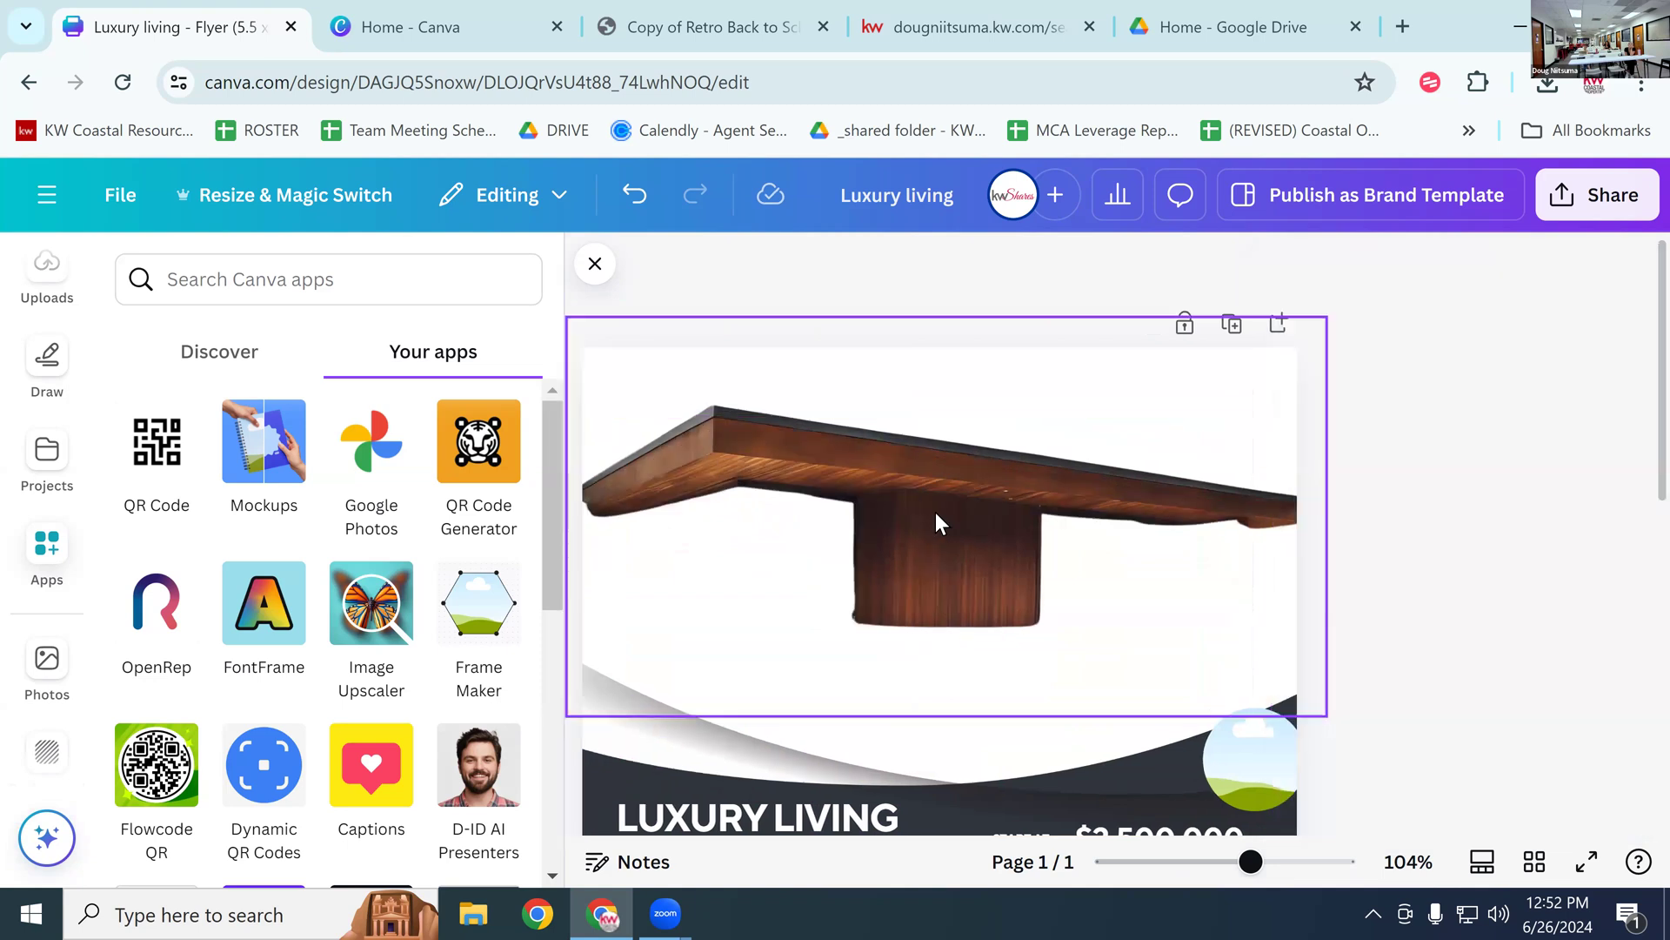
# Step: Magic Grab the whole tall tree in front of the house and delete it
pyautogui.click(1135, 531)
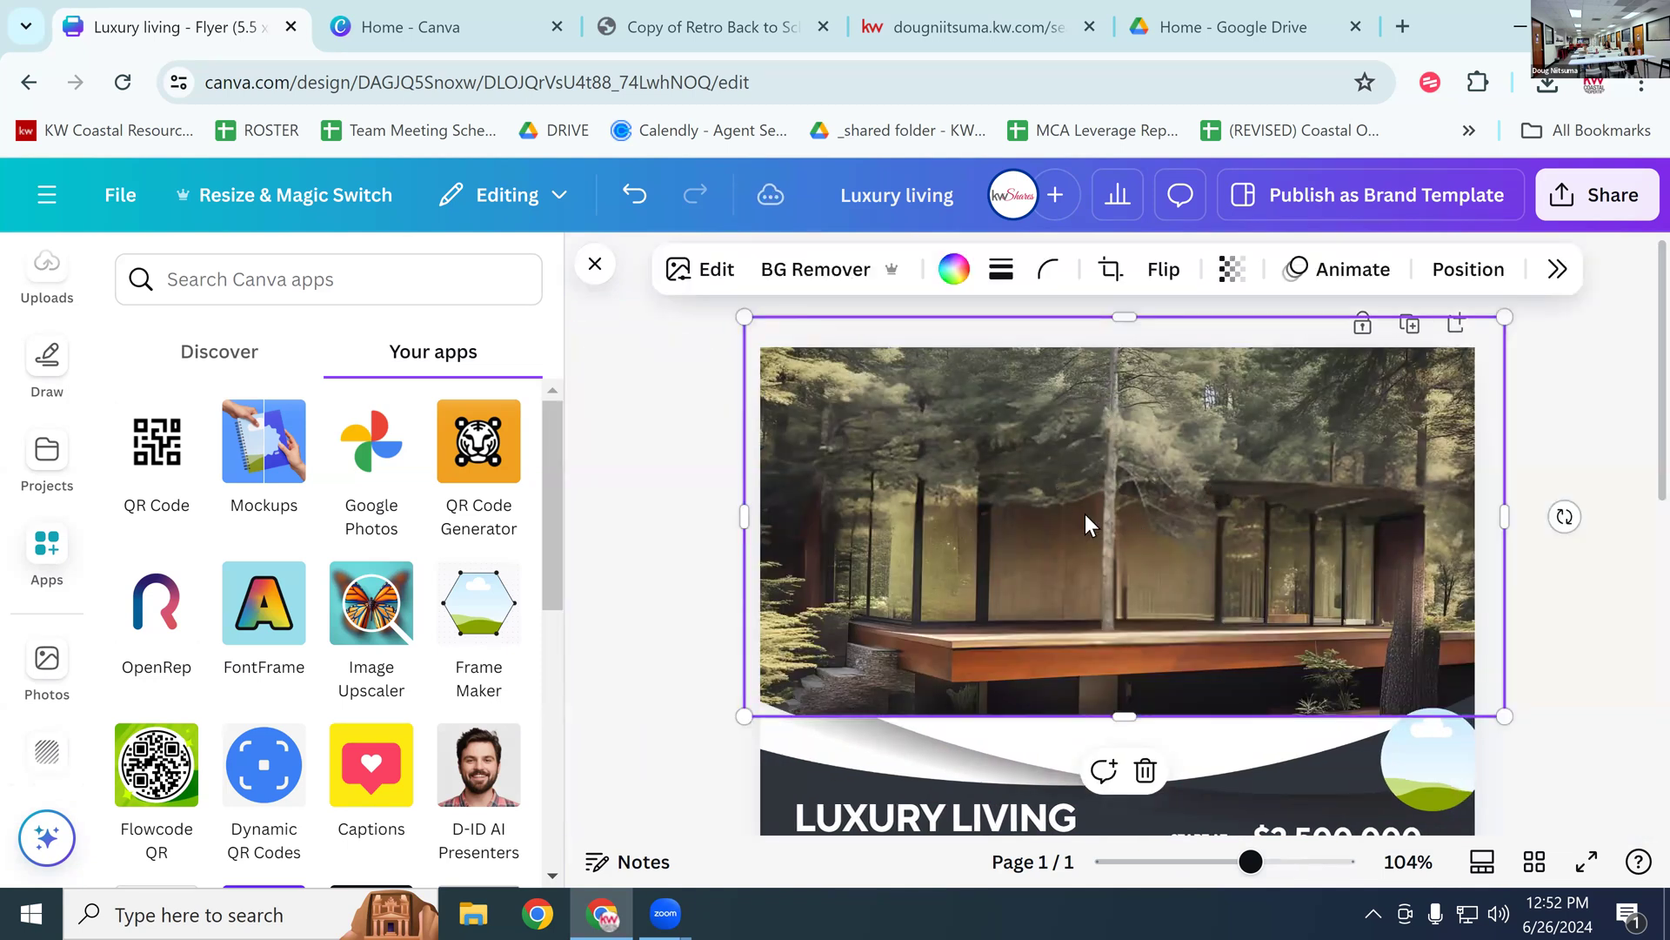
pyautogui.click(1558, 271)
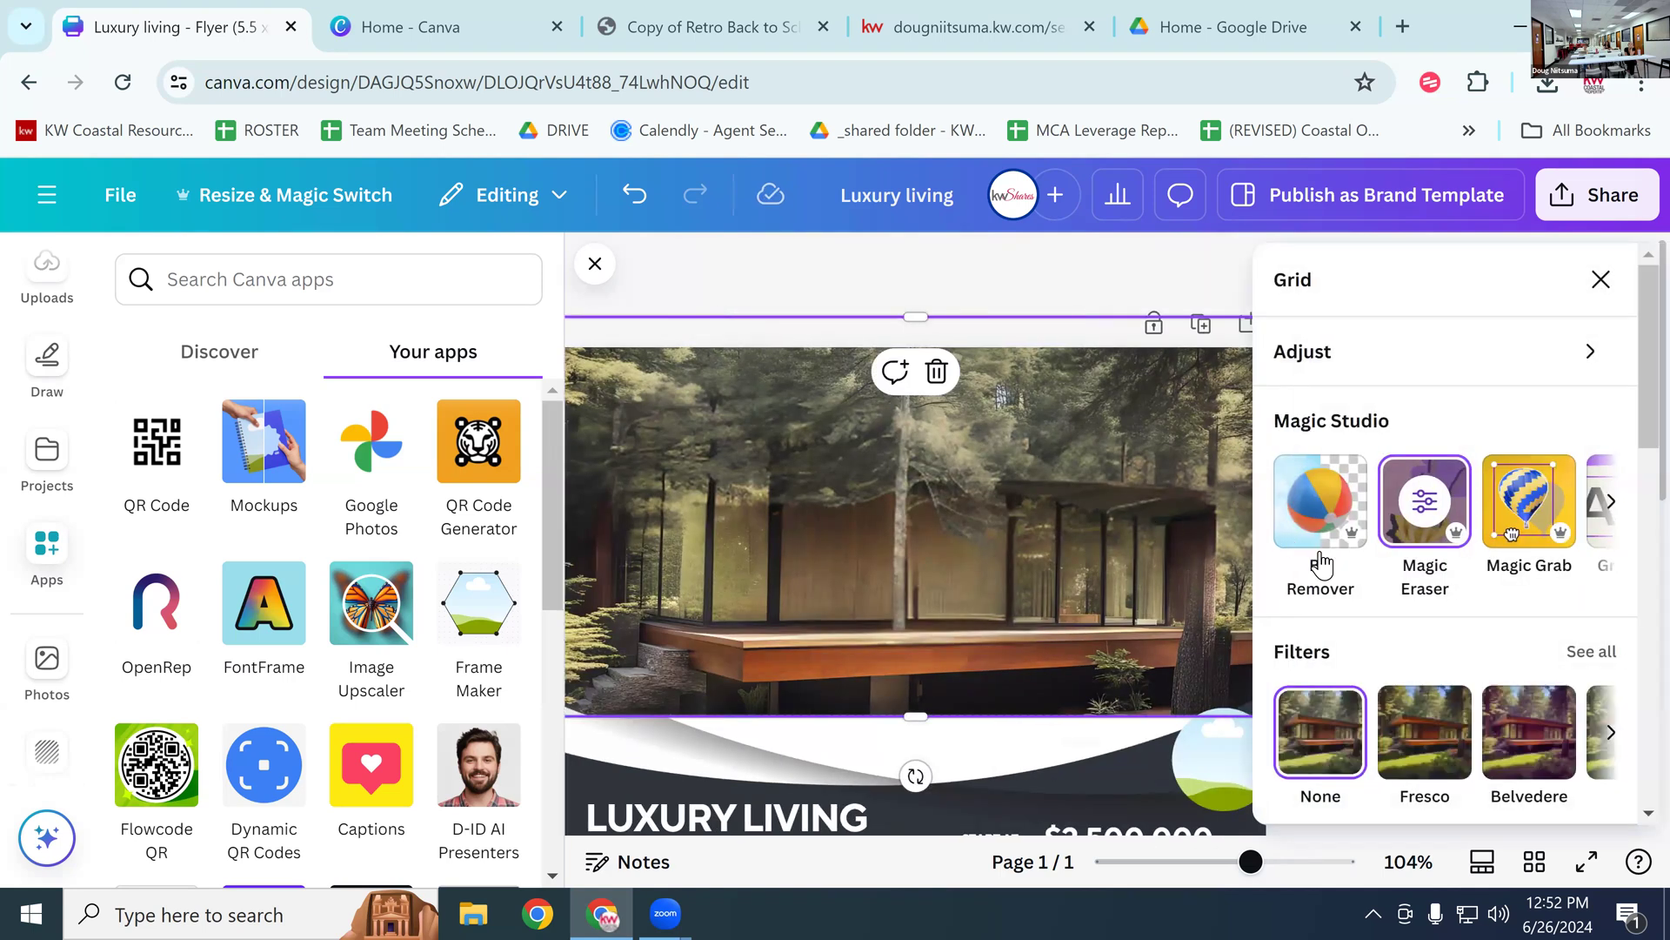
pyautogui.click(1528, 500)
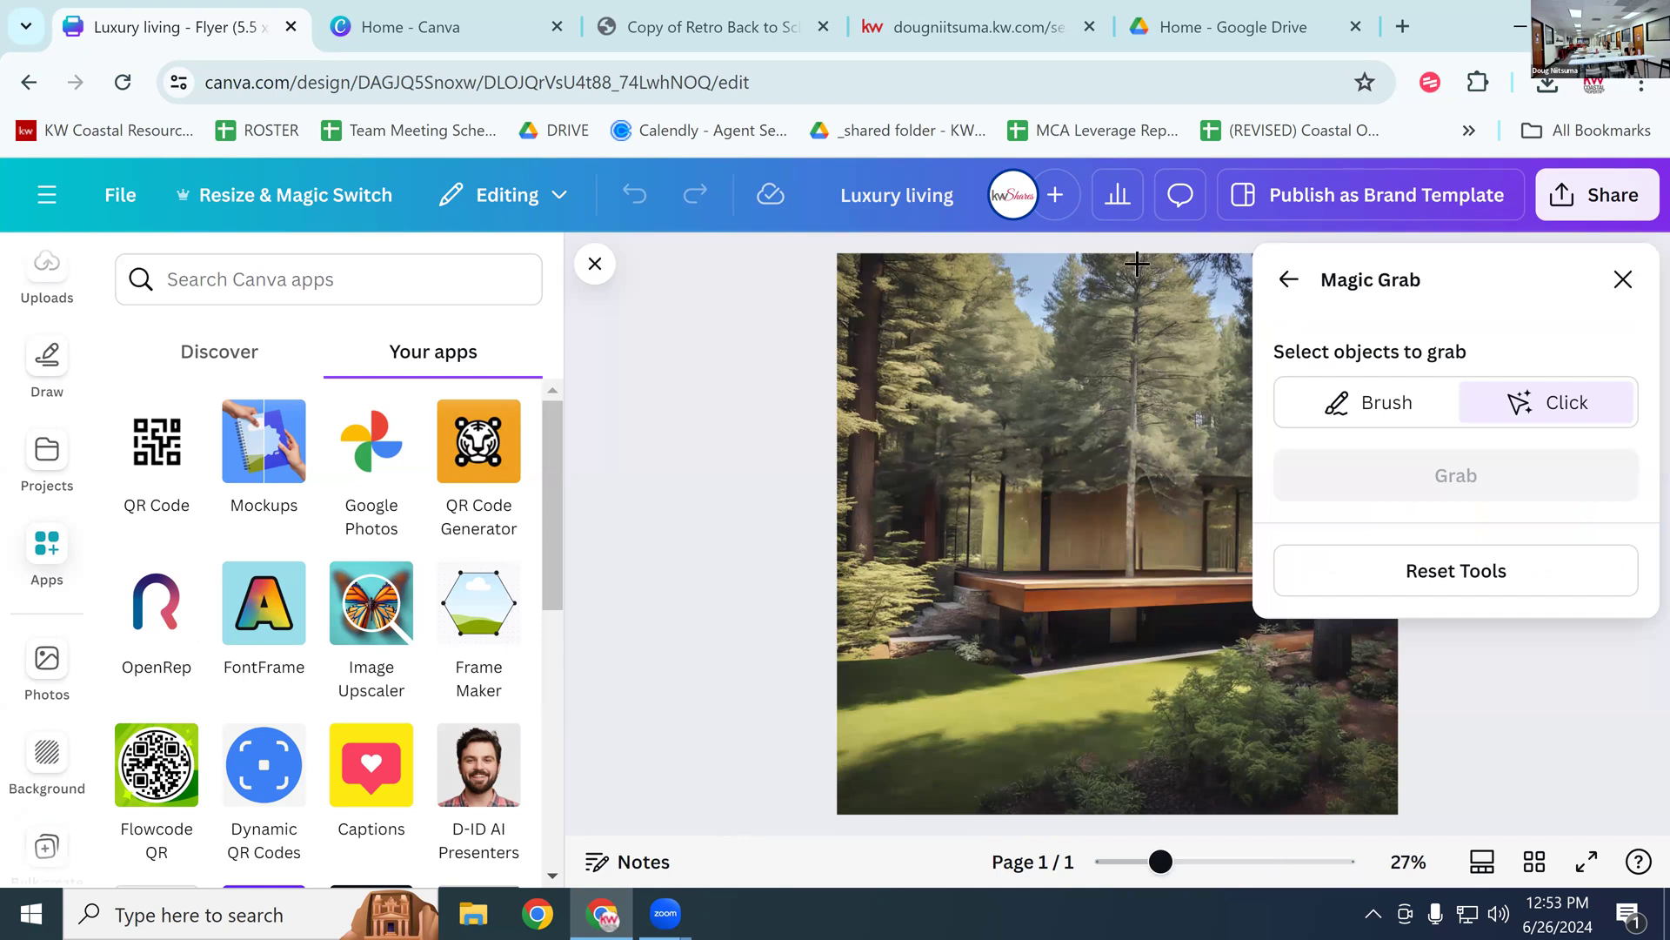
pyautogui.click(1132, 496)
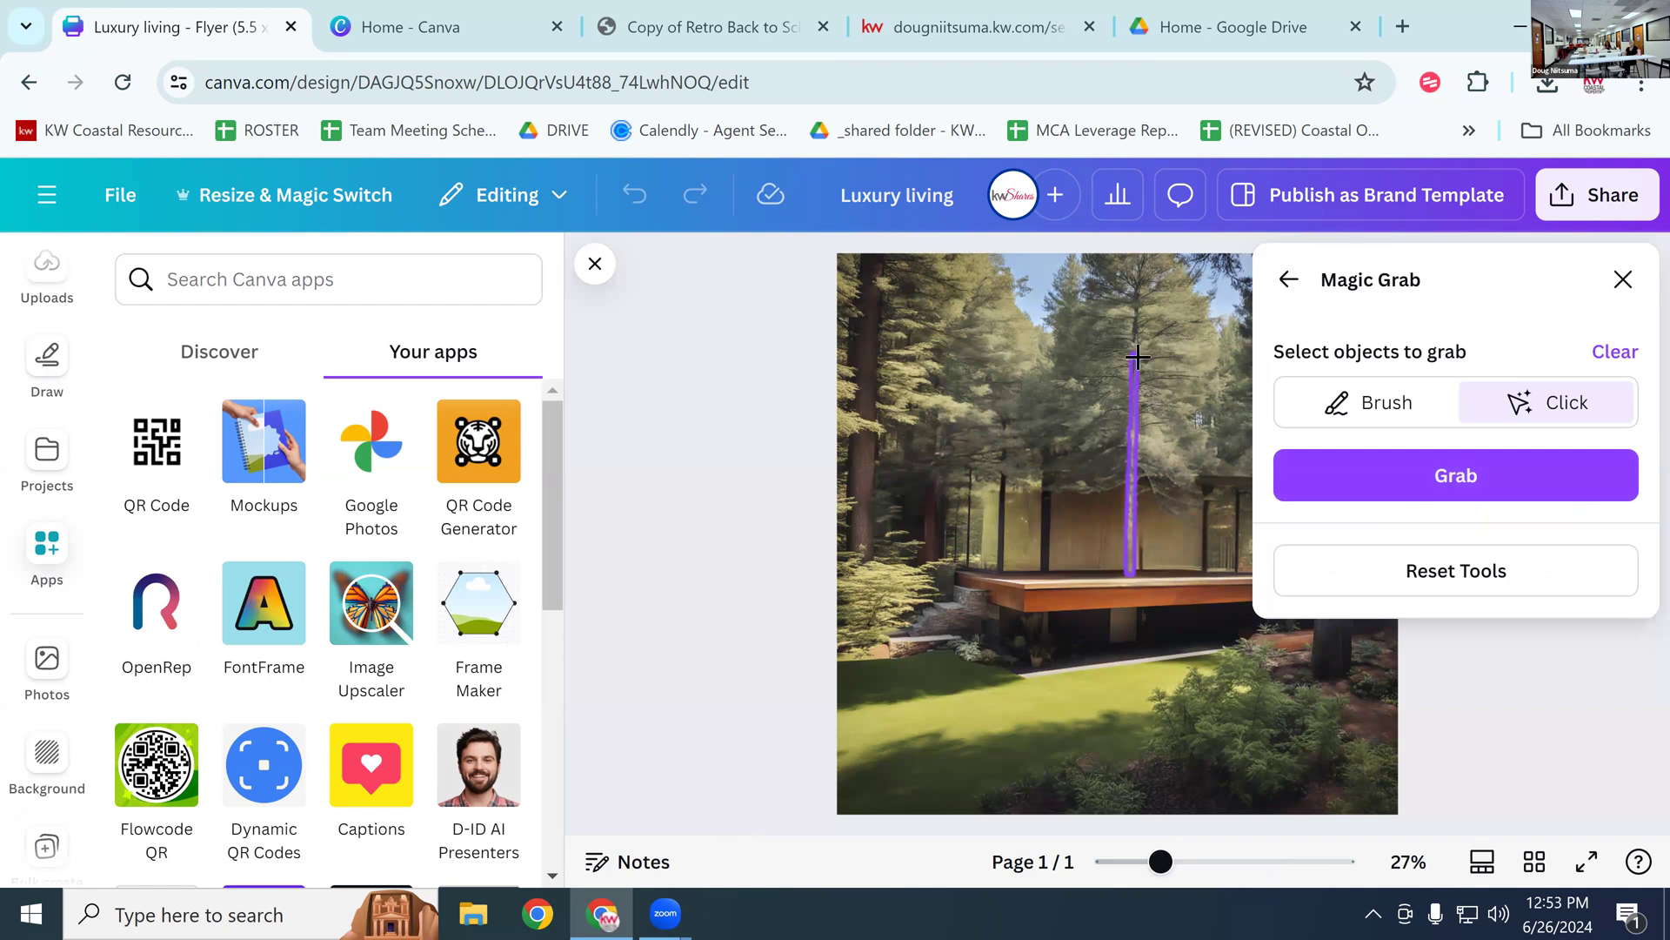
pyautogui.click(1129, 331)
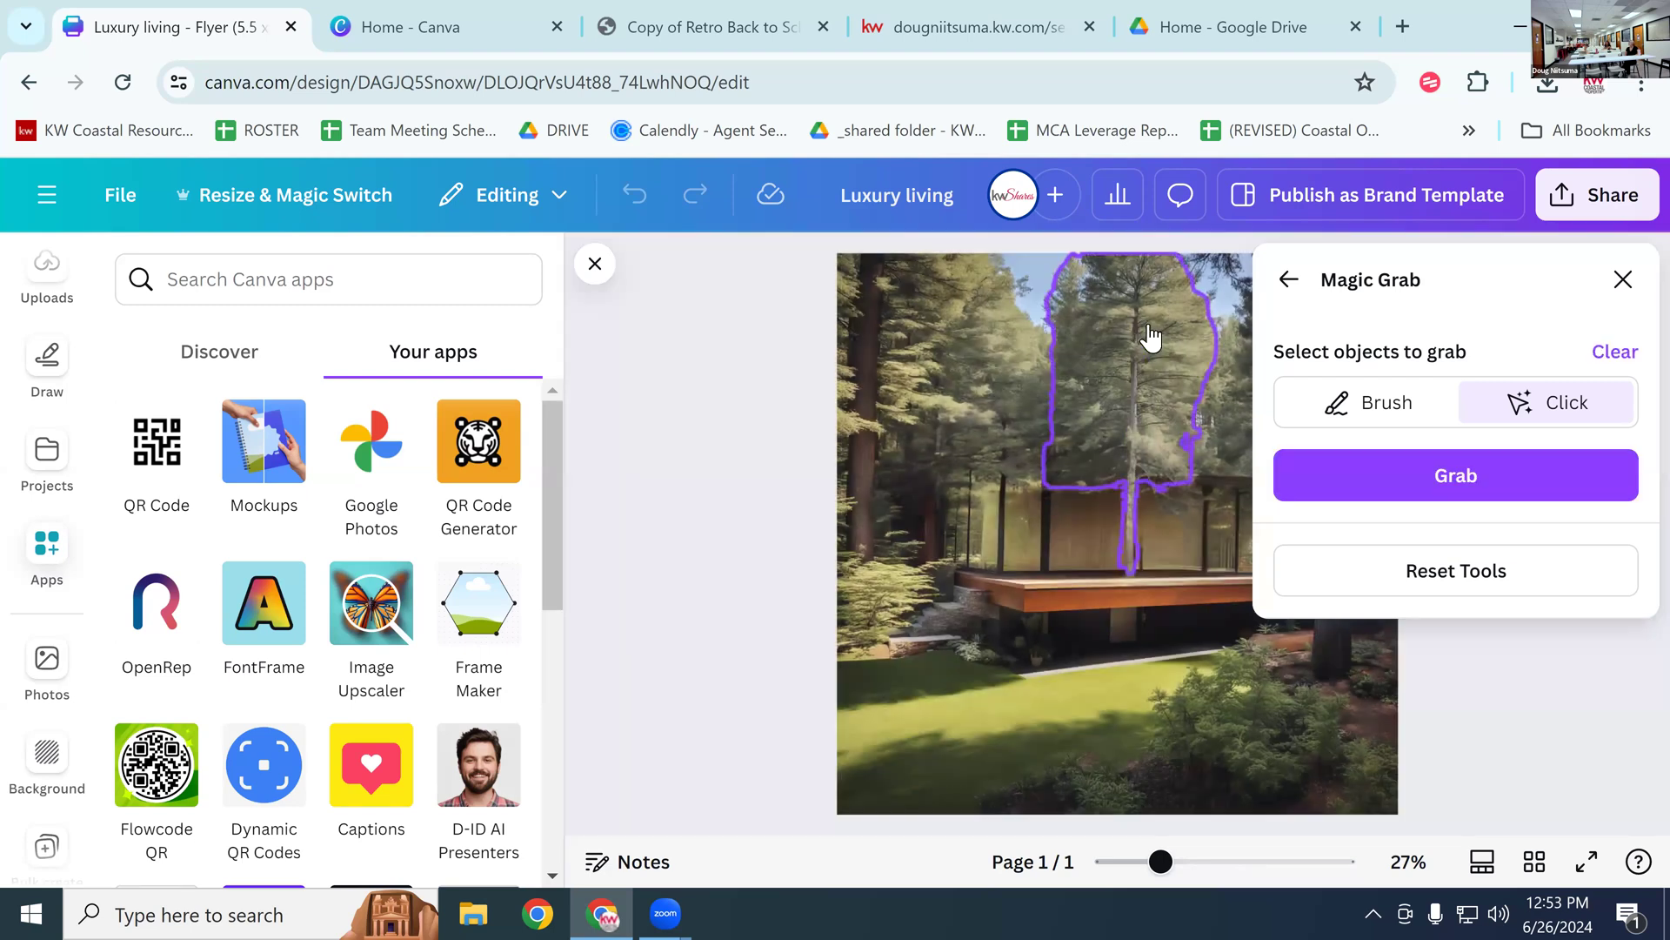
pyautogui.click(1327, 453)
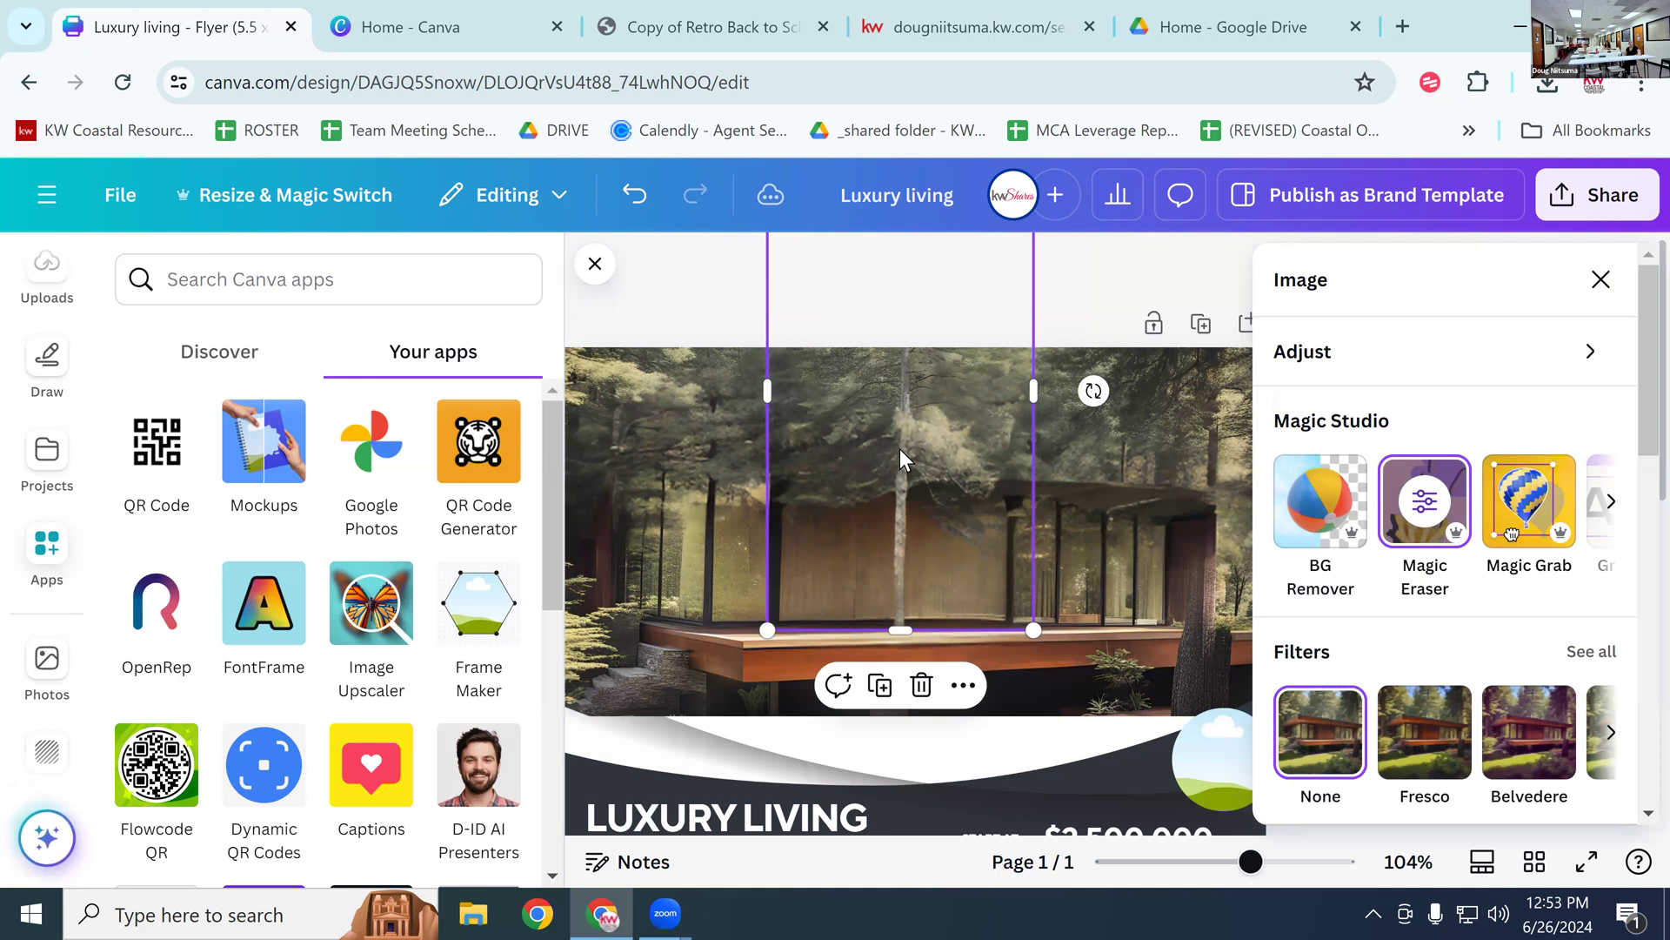
pyautogui.press('Delete')
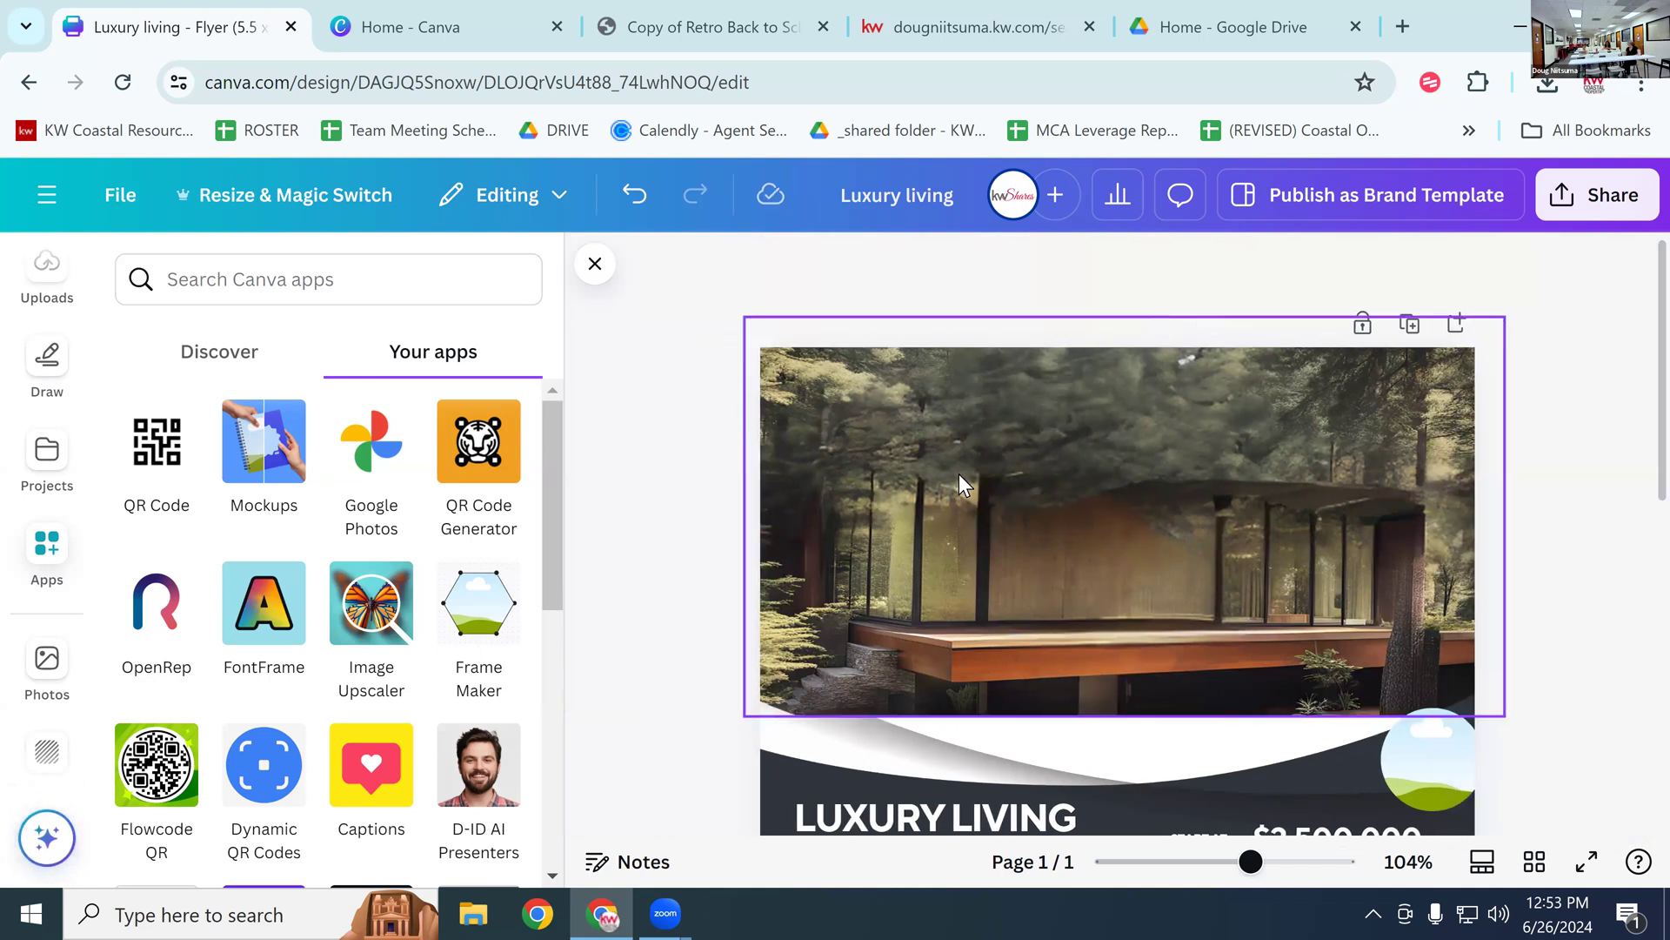
pyautogui.click(1192, 585)
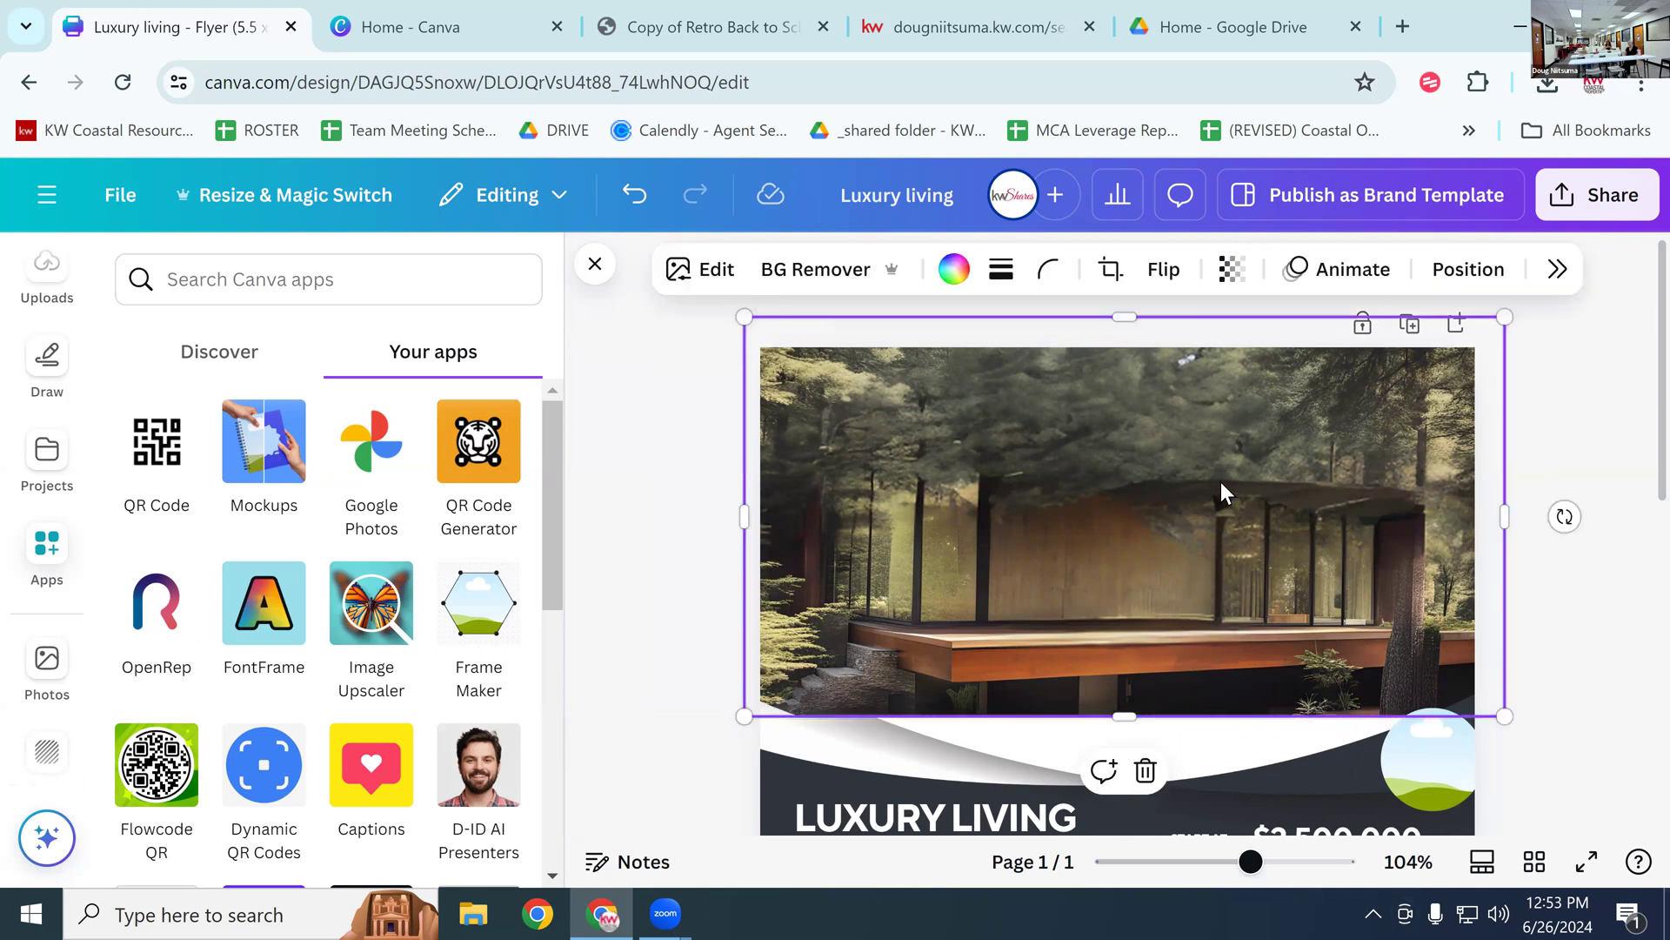
# Step: Undo four edits, then redo once to bring back the intact forest house photo
pyautogui.scroll(-2, 1239, 521)
pyautogui.scroll(2, 1239, 520)
pyautogui.click(634, 194)
pyautogui.click(643, 196)
pyautogui.click(642, 196)
pyautogui.click(642, 197)
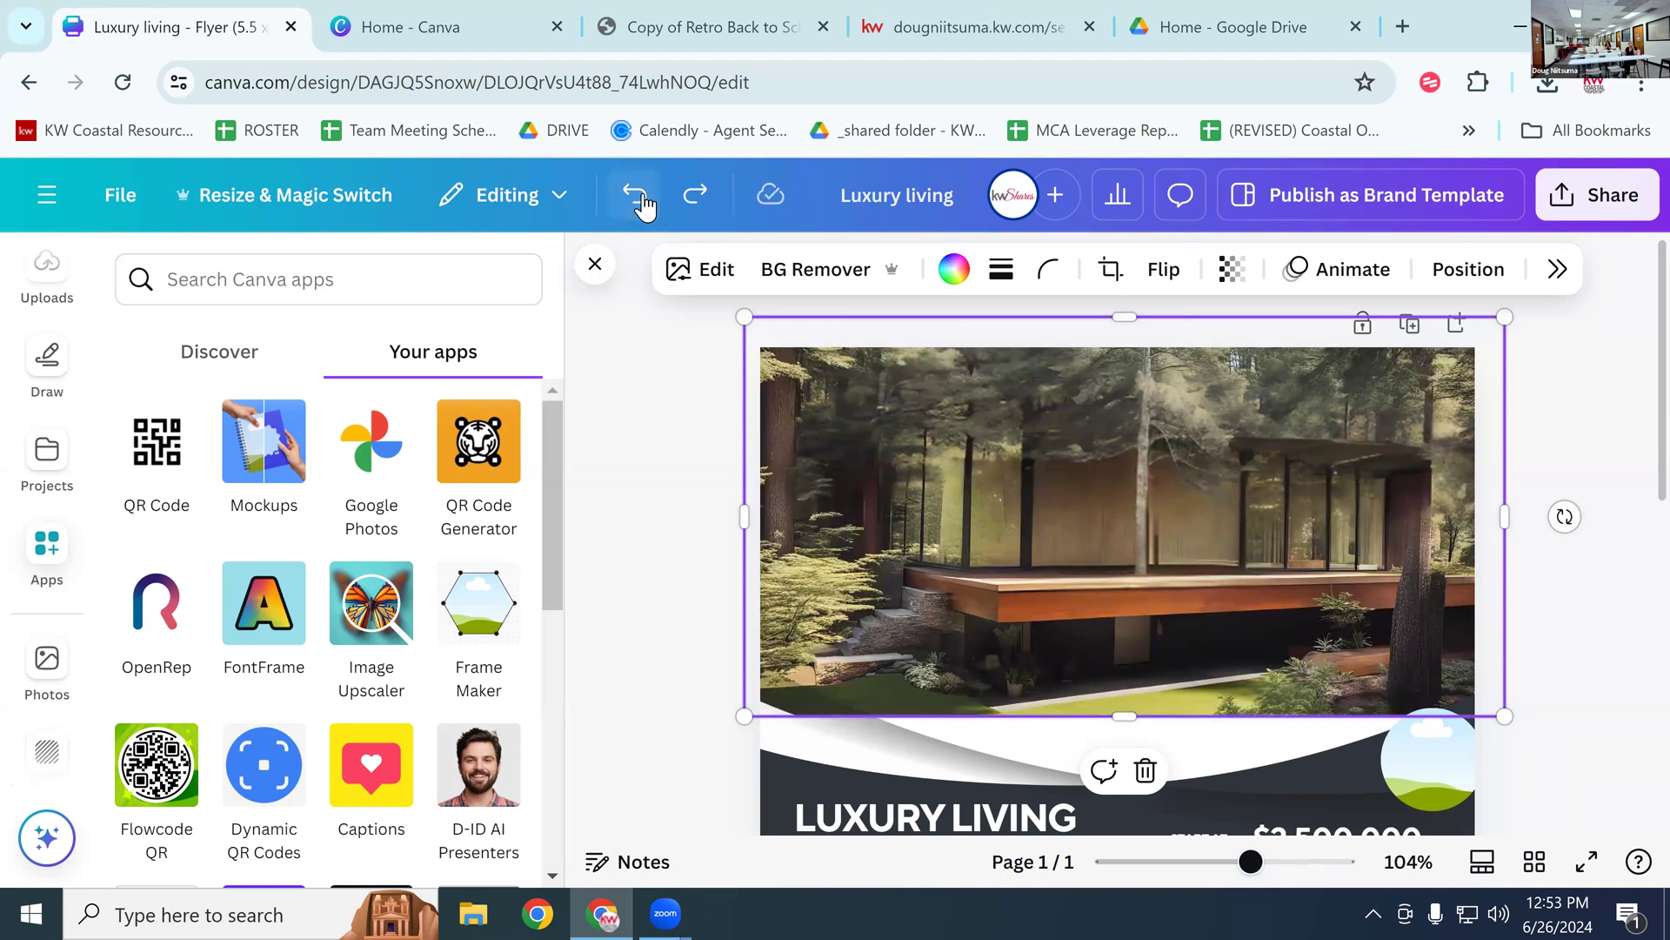
pyautogui.click(693, 200)
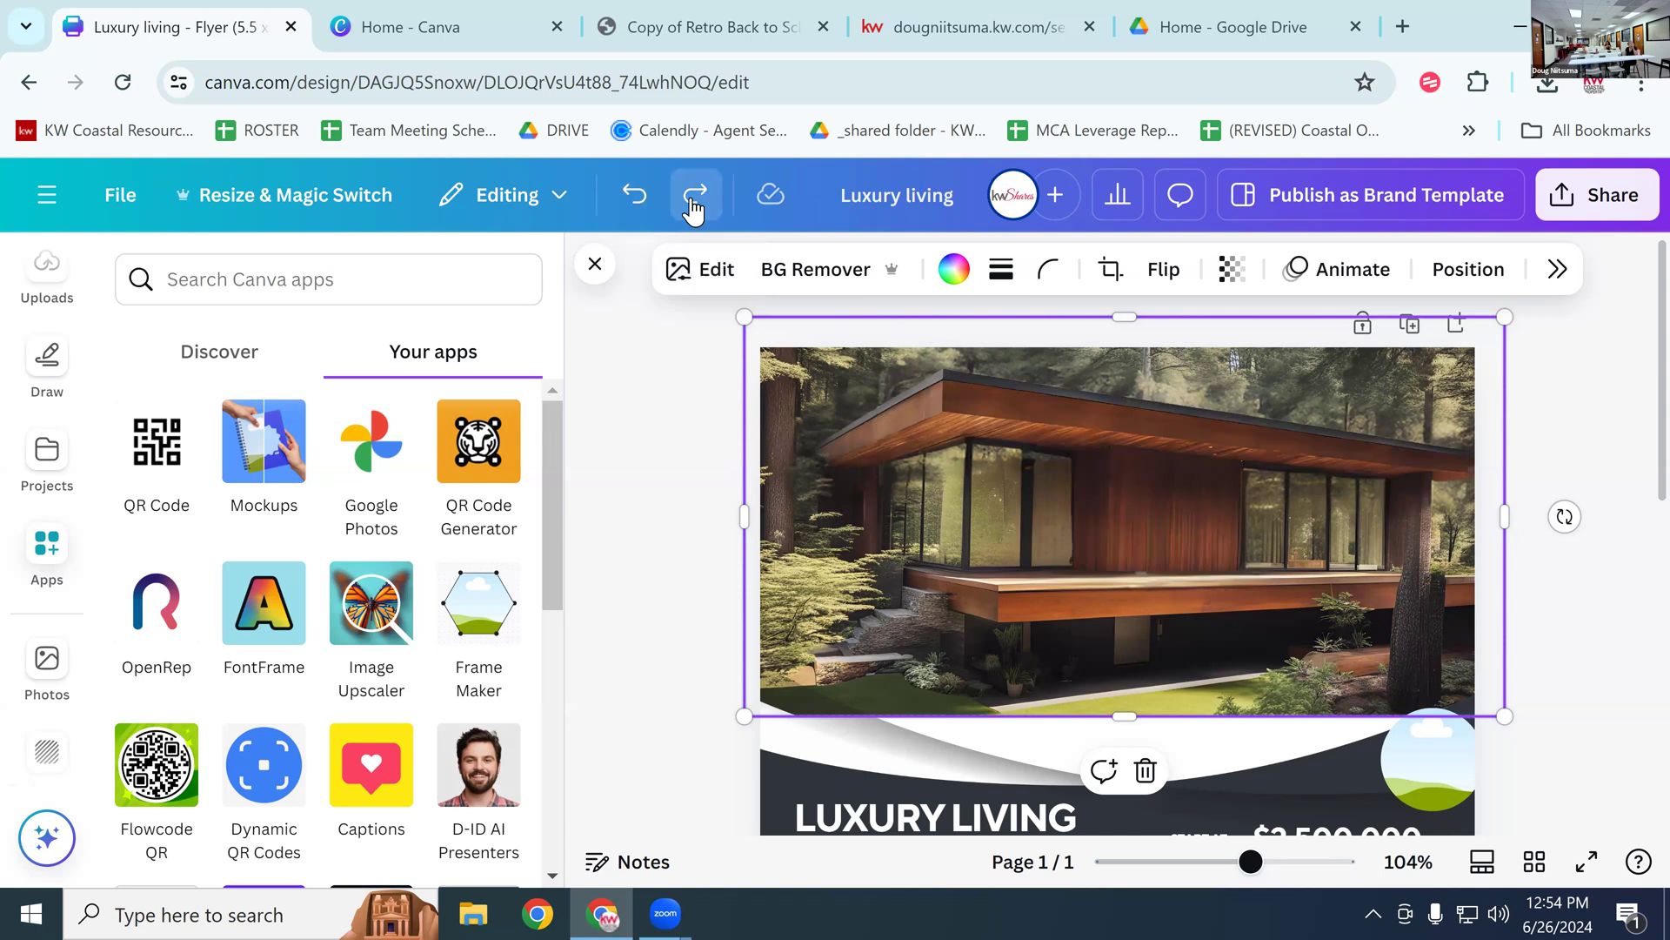
pyautogui.scroll(-3, 1277, 628)
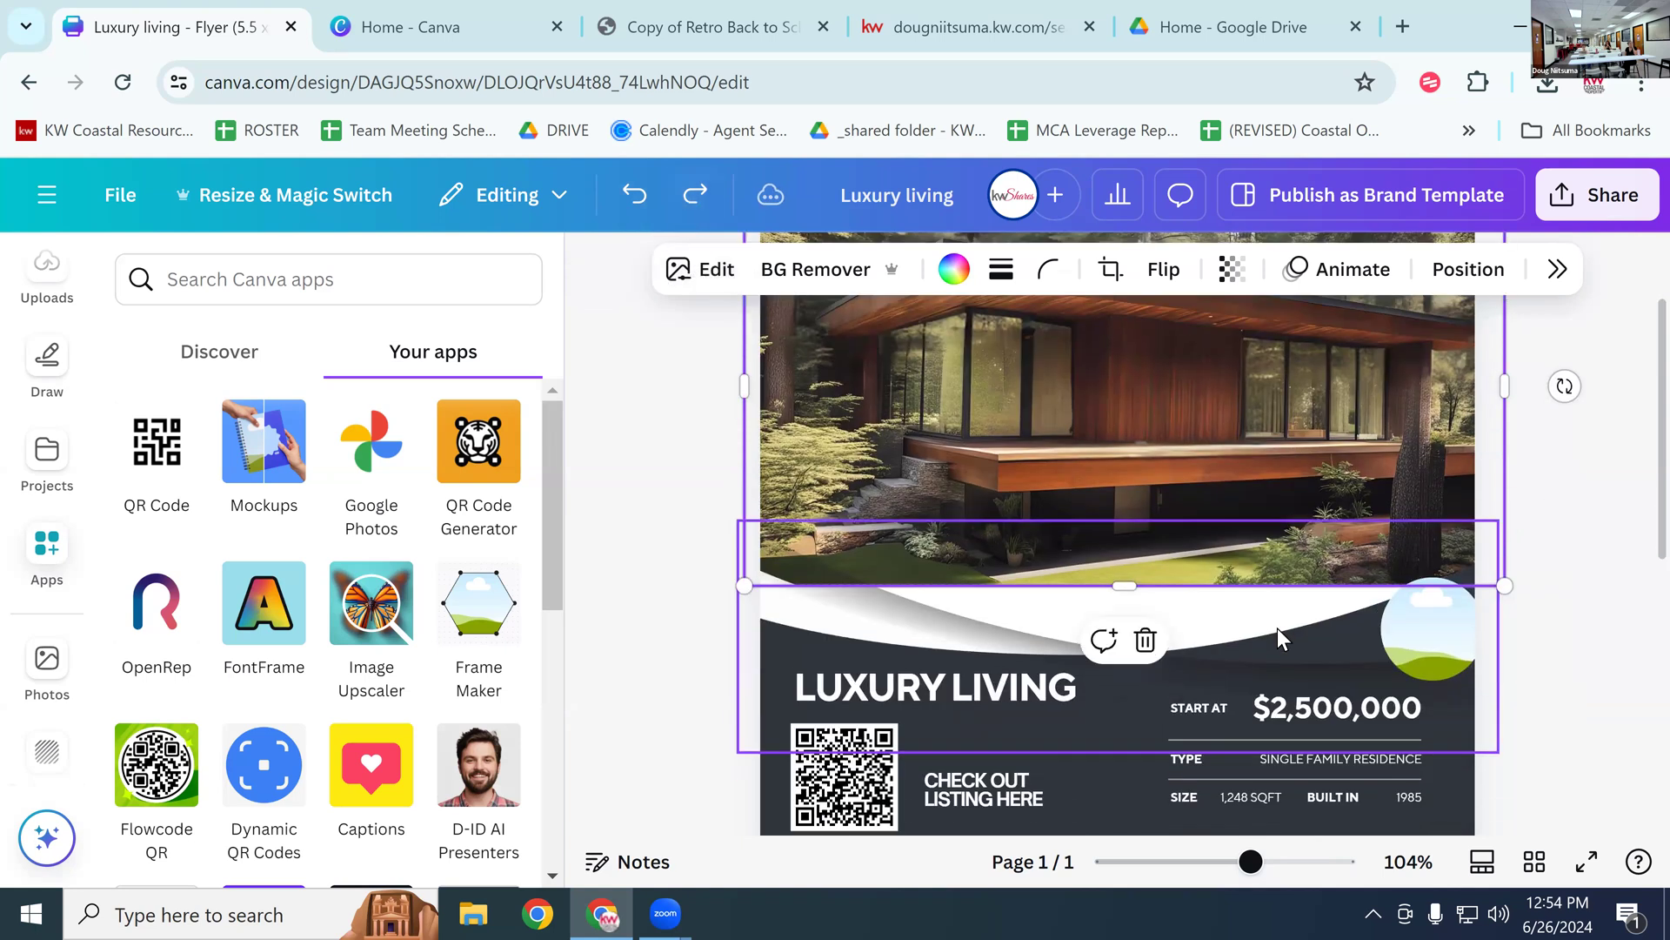
pyautogui.scroll(3, 1316, 592)
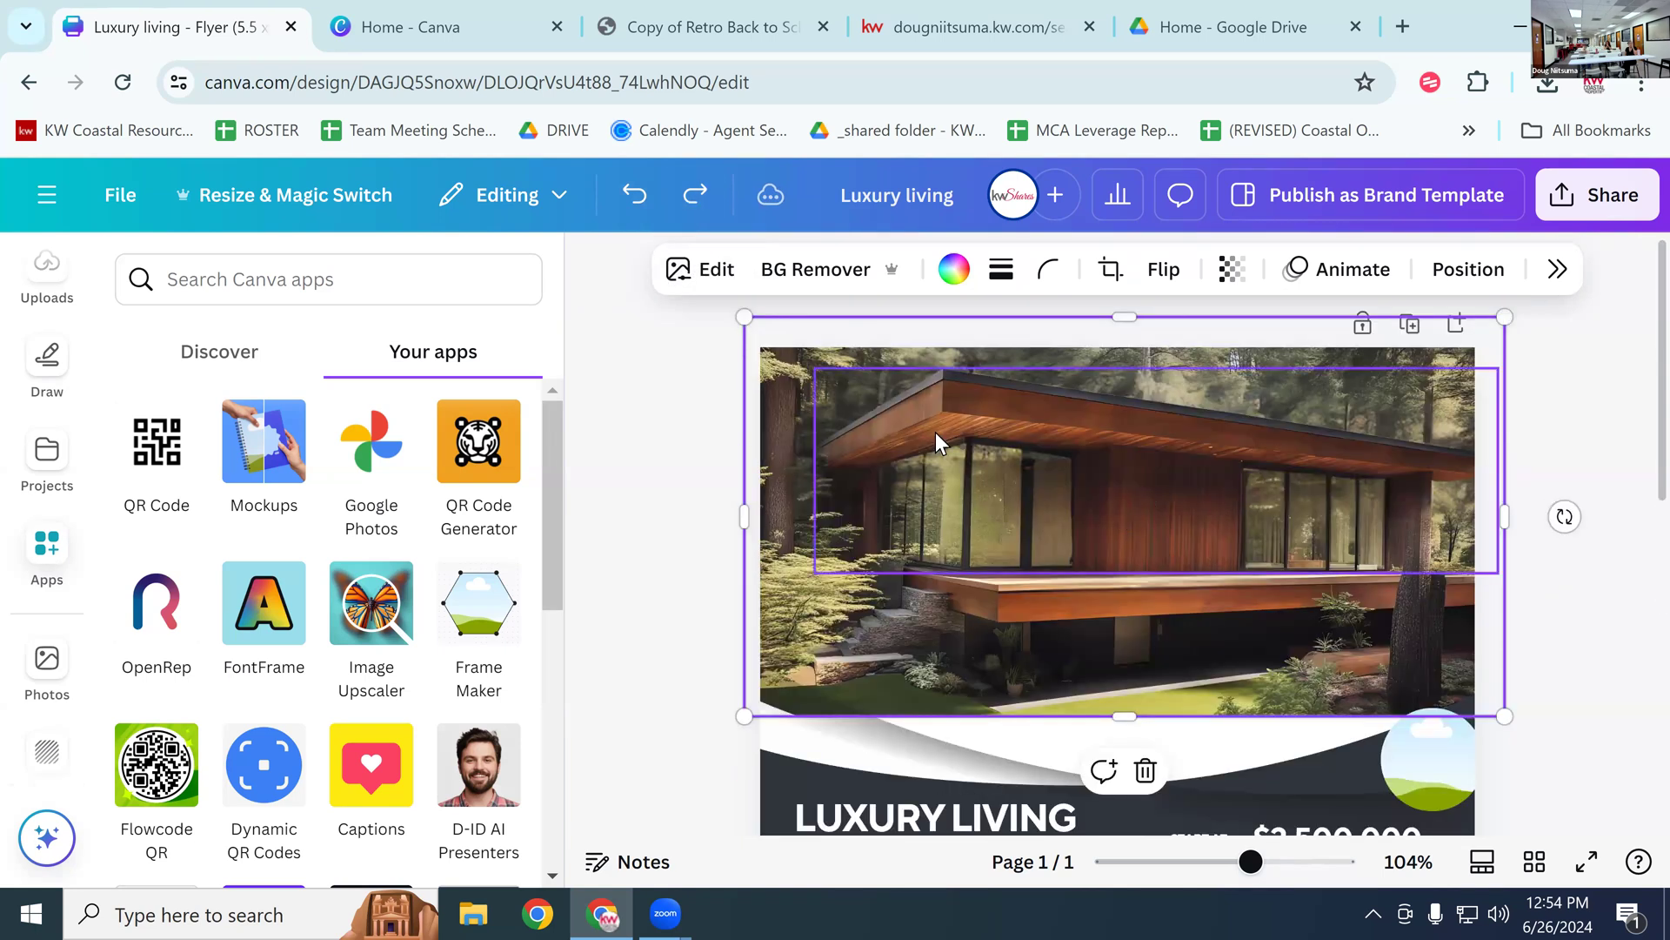
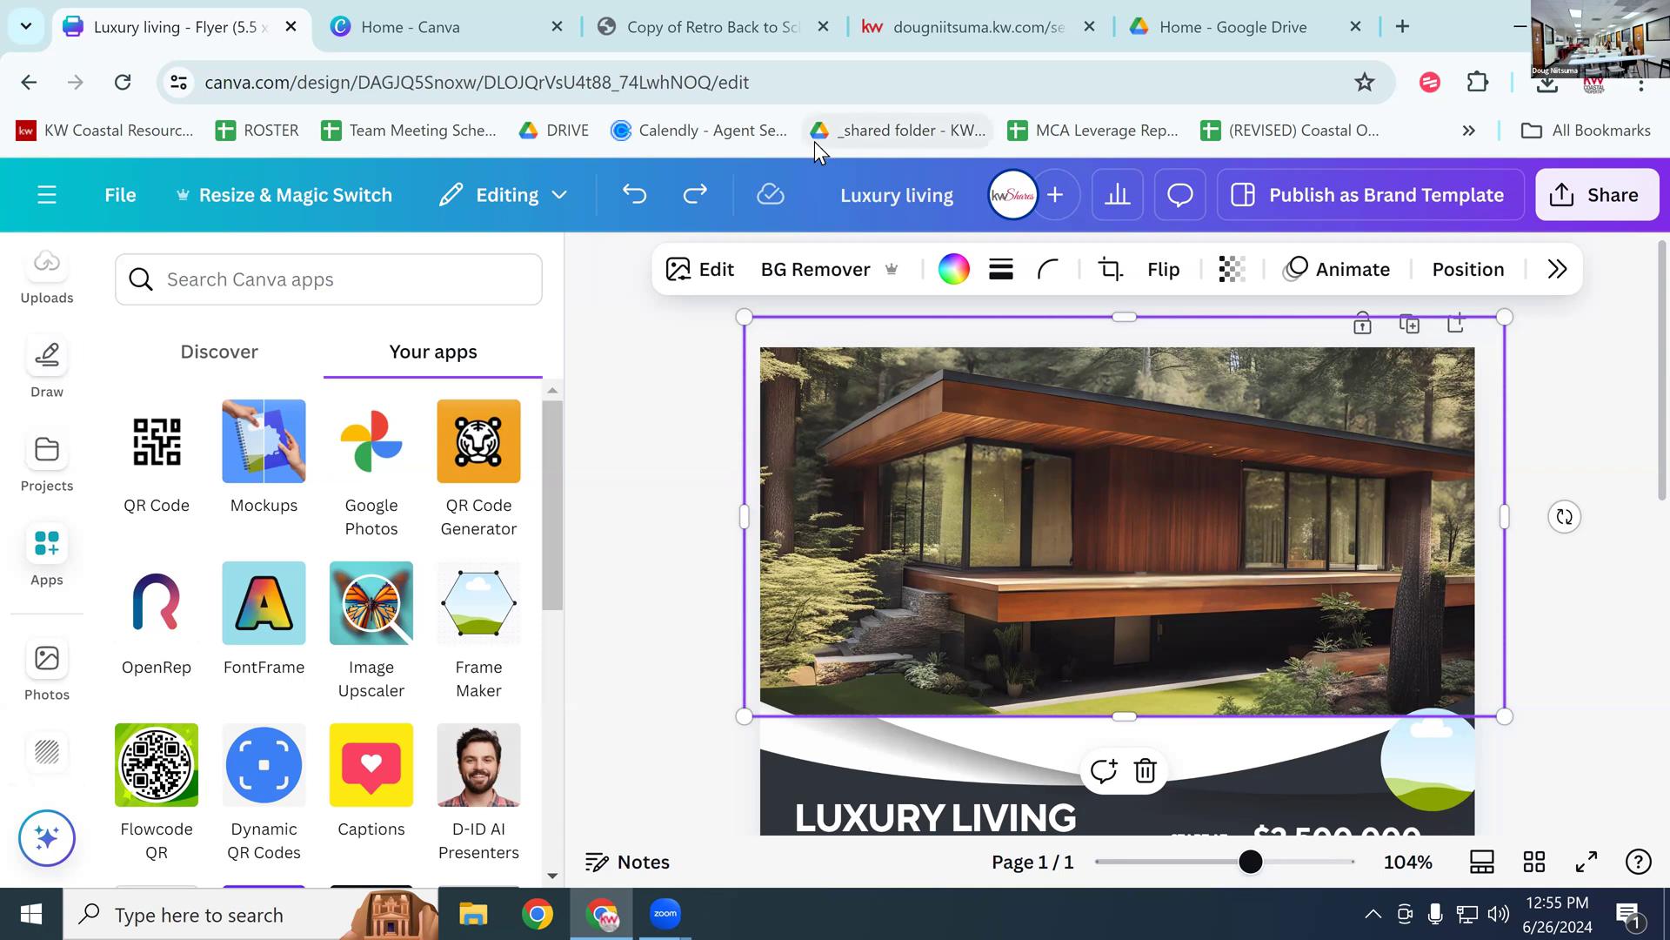
# Step: Save the 'Luxury living' flyer from the File menu so all changes are saved
pyautogui.doubleClick(894, 195)
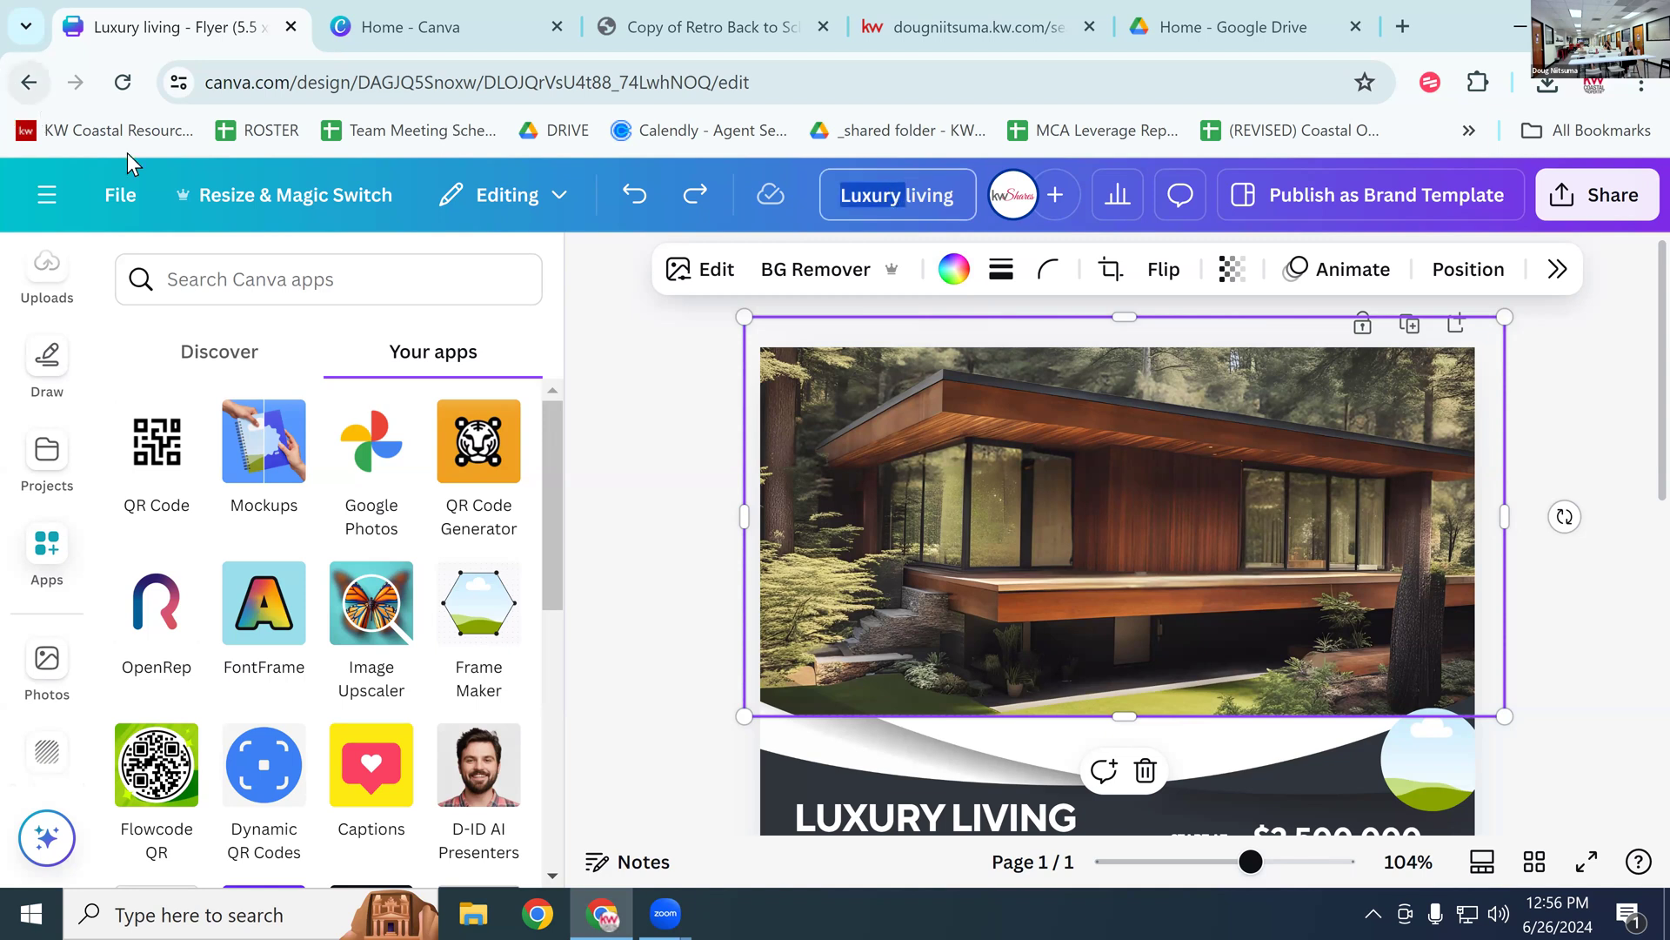
pyautogui.click(123, 193)
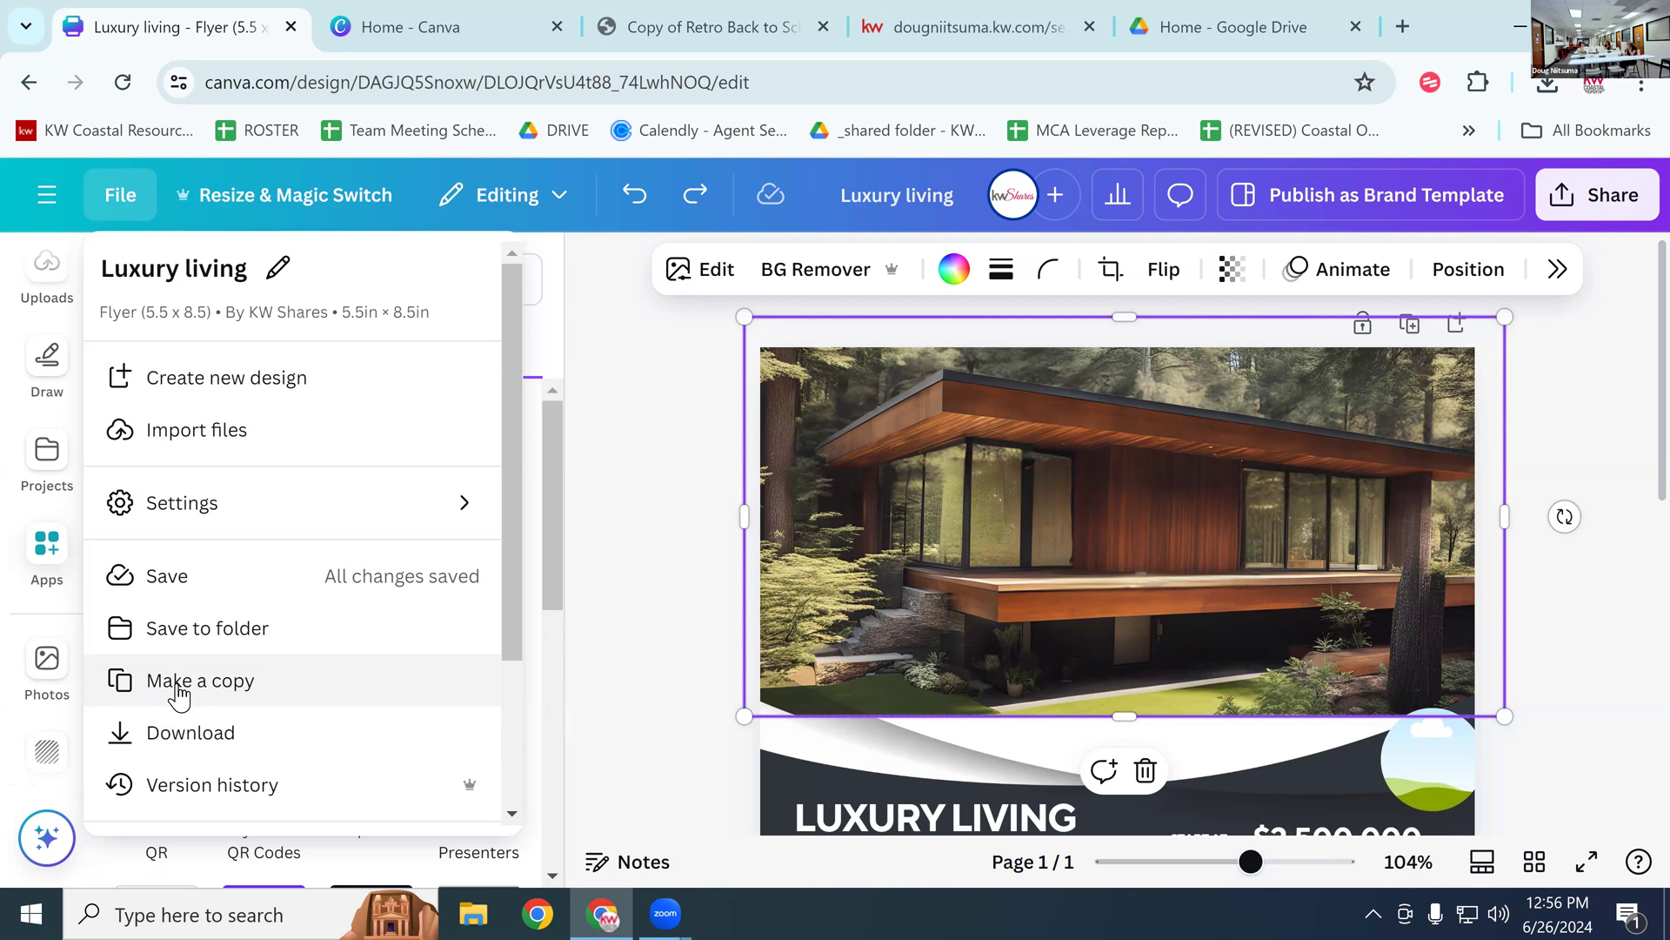
pyautogui.click(139, 584)
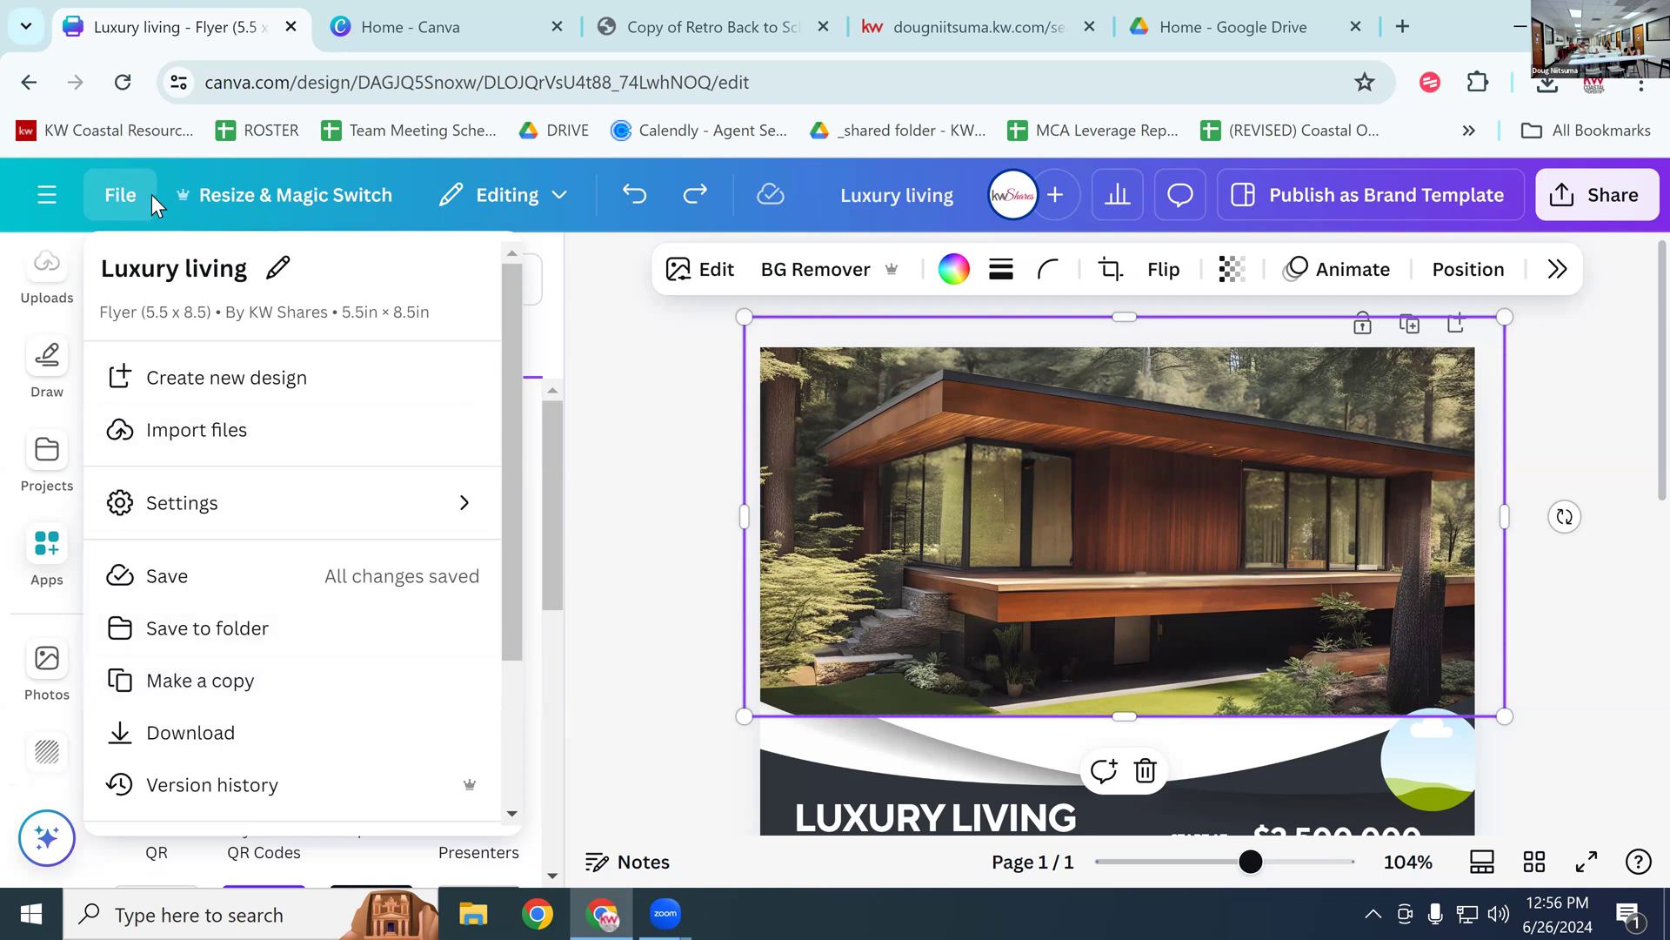
# Step: Switch to the Home - Canva tab and choose Create a design
pyautogui.click(454, 29)
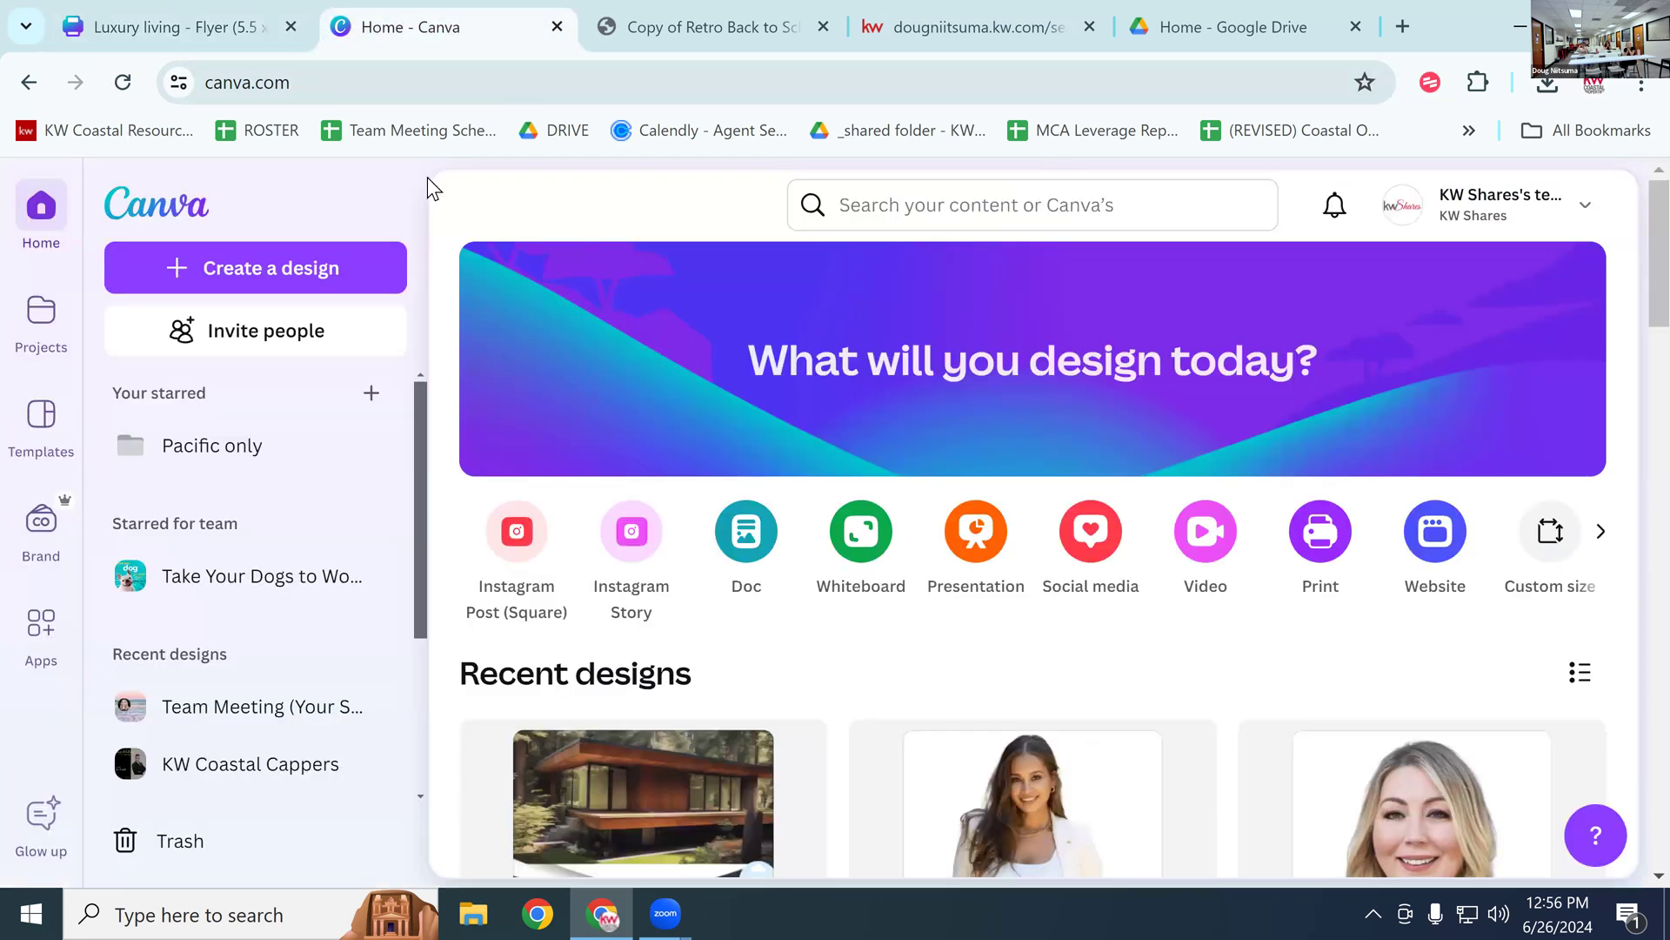
pyautogui.click(270, 265)
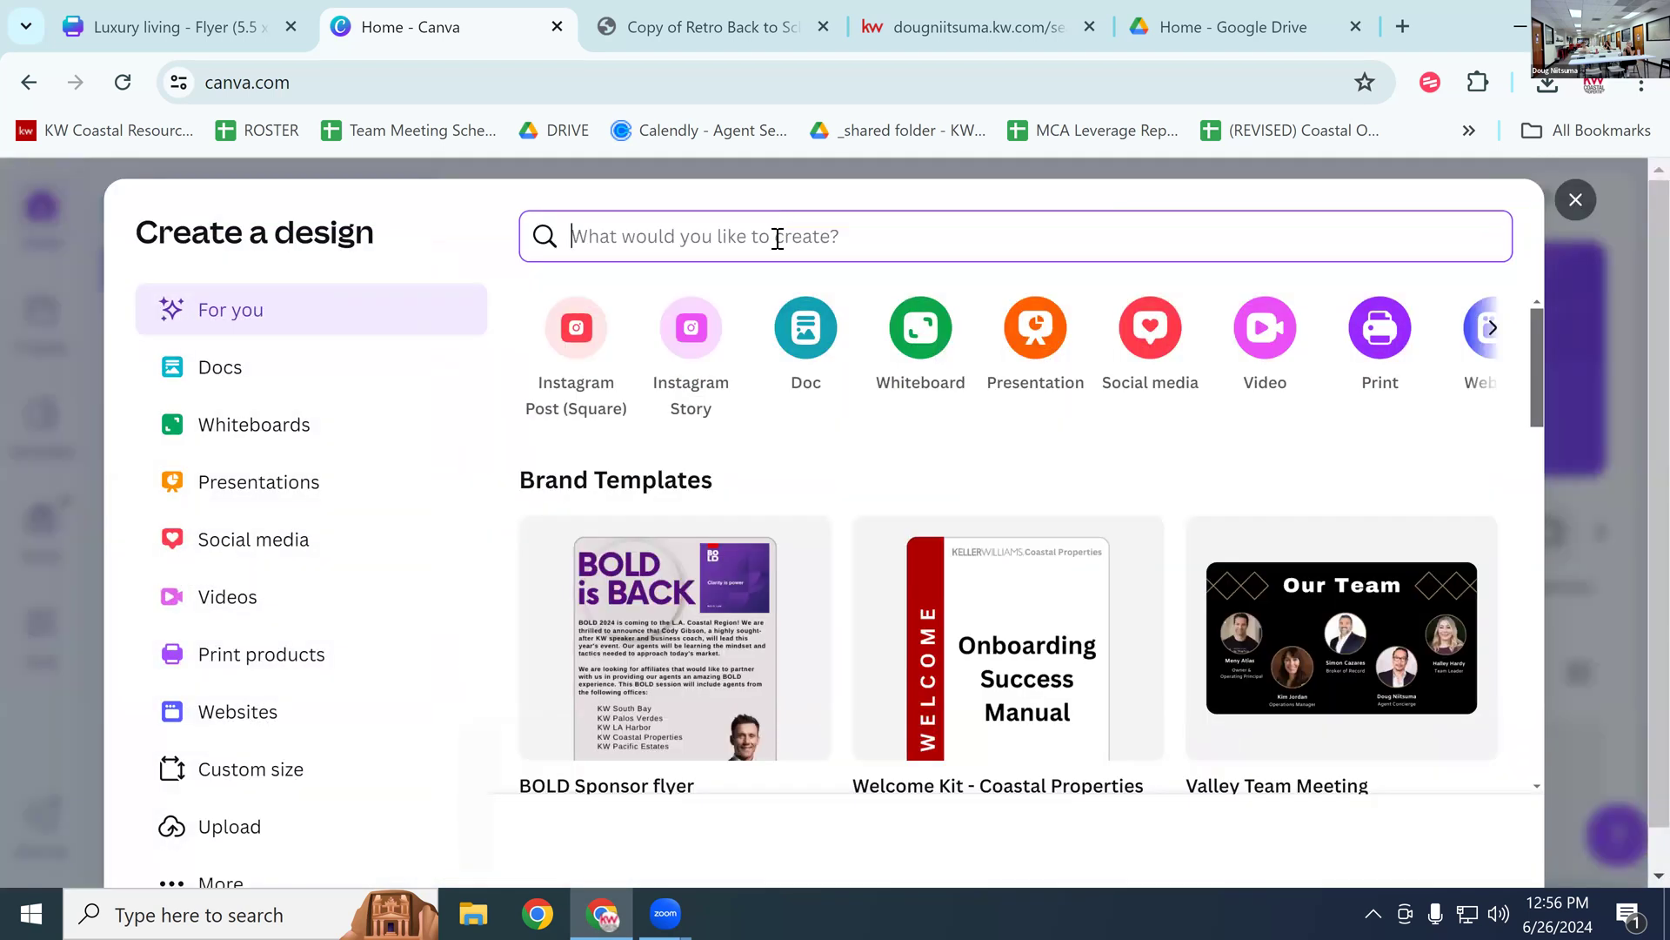
# Step: Search 'business card' and pick the Business Card (Landscape) 3.5 × 2 in size
pyautogui.write('b')
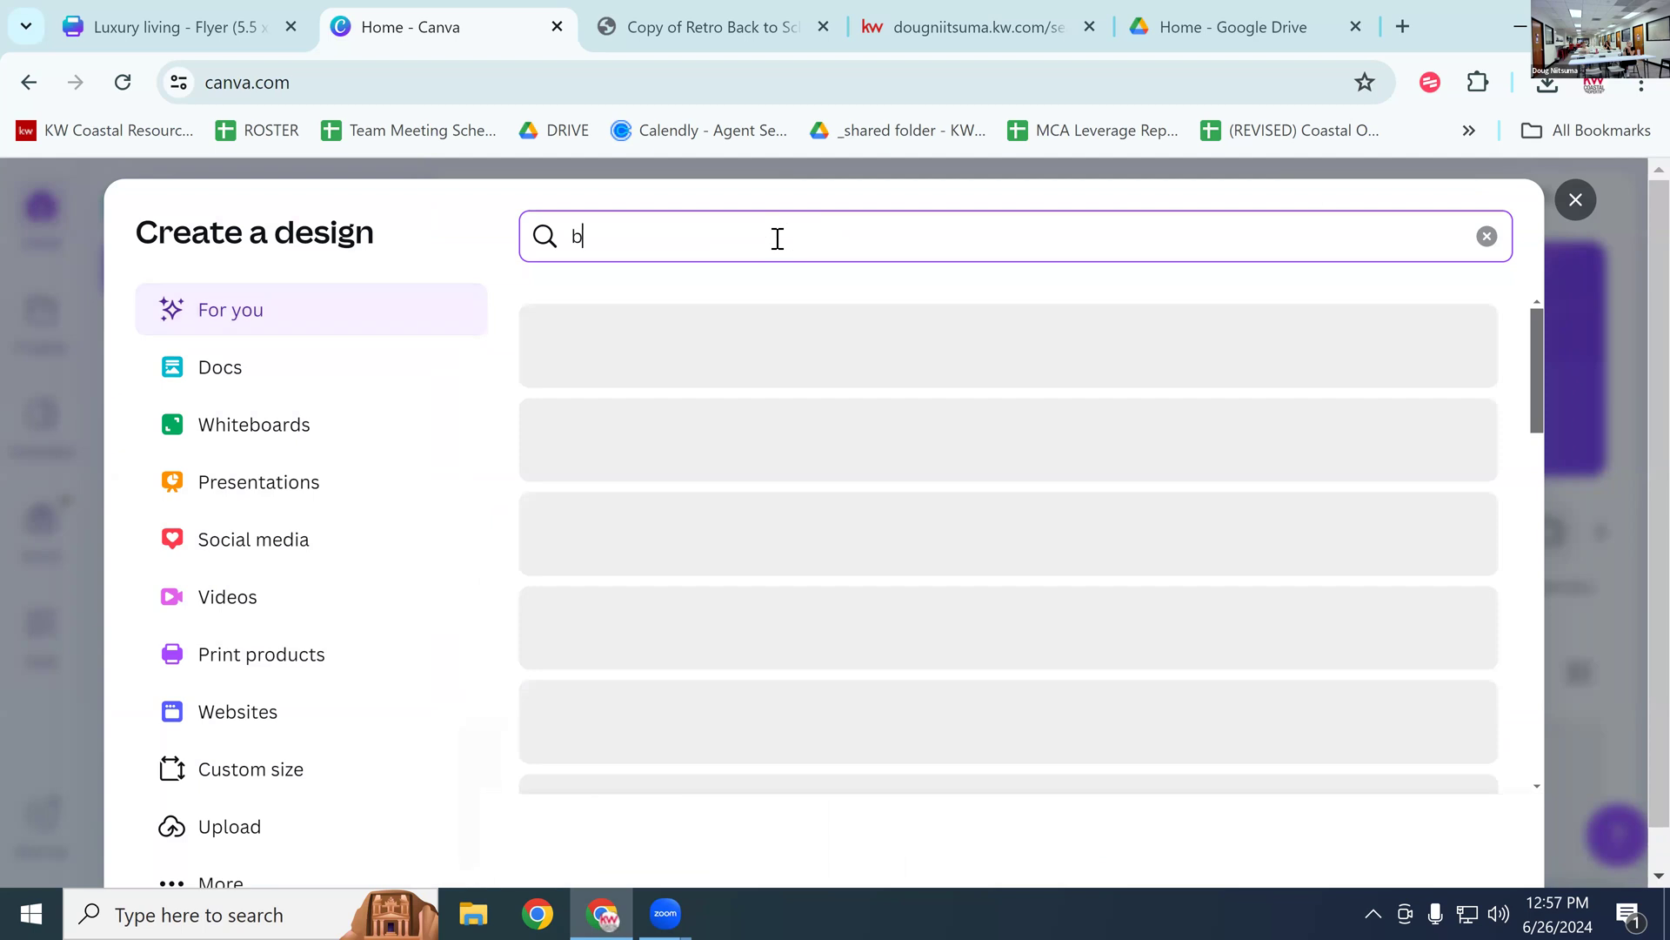
pyautogui.write('usiness')
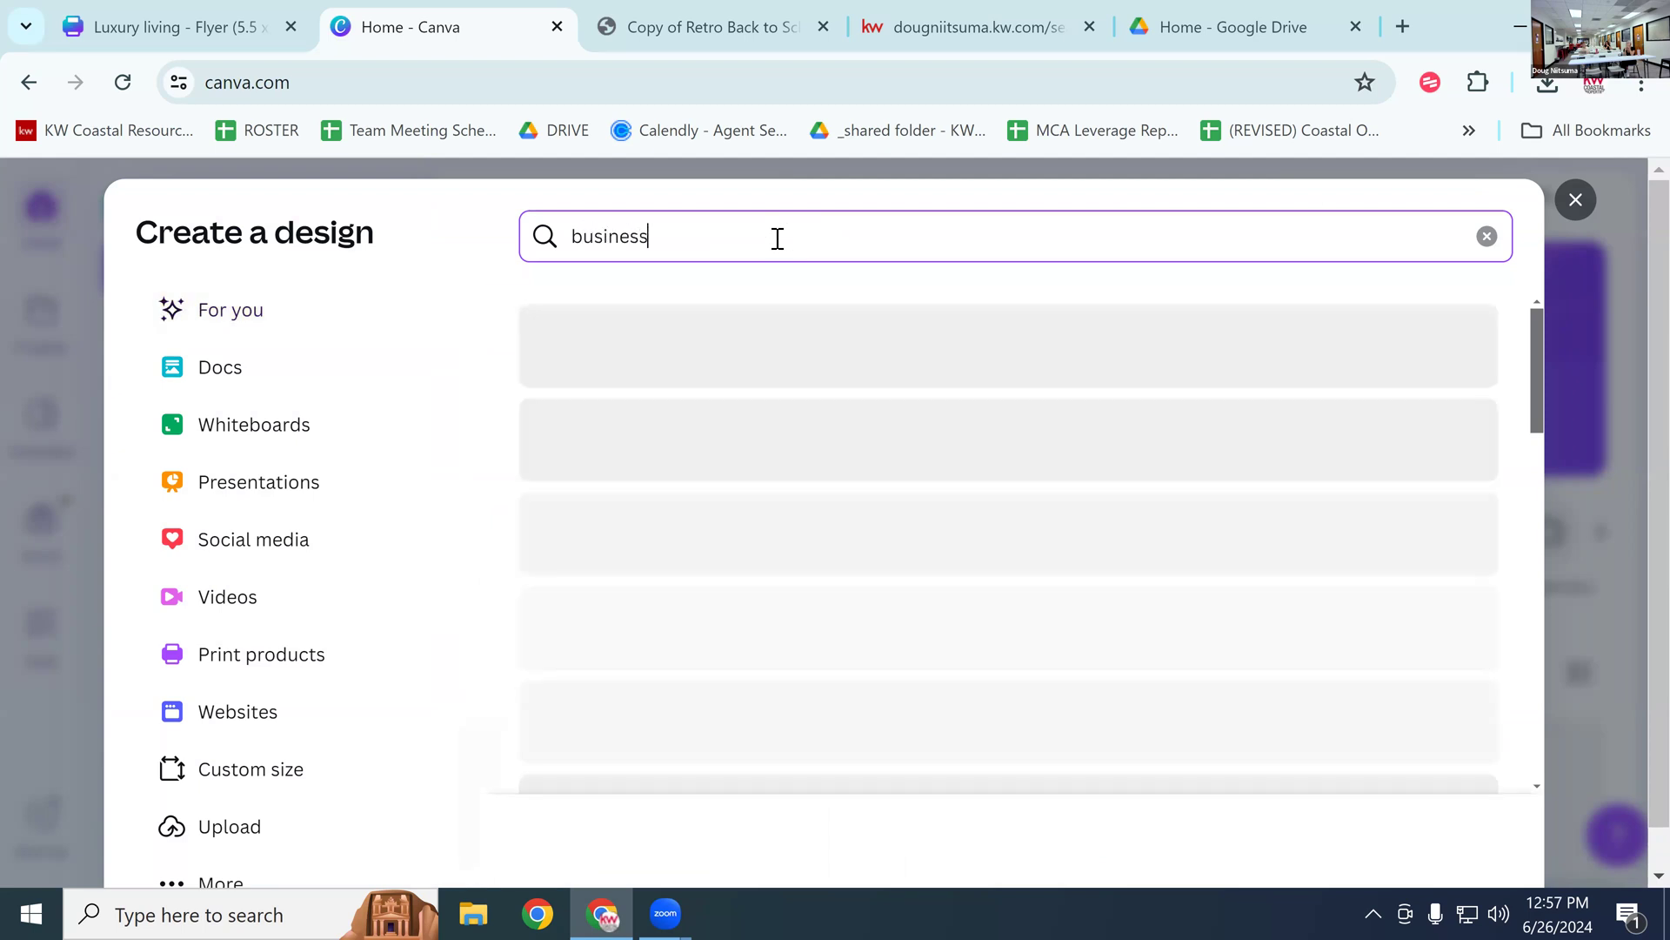
pyautogui.write(' card')
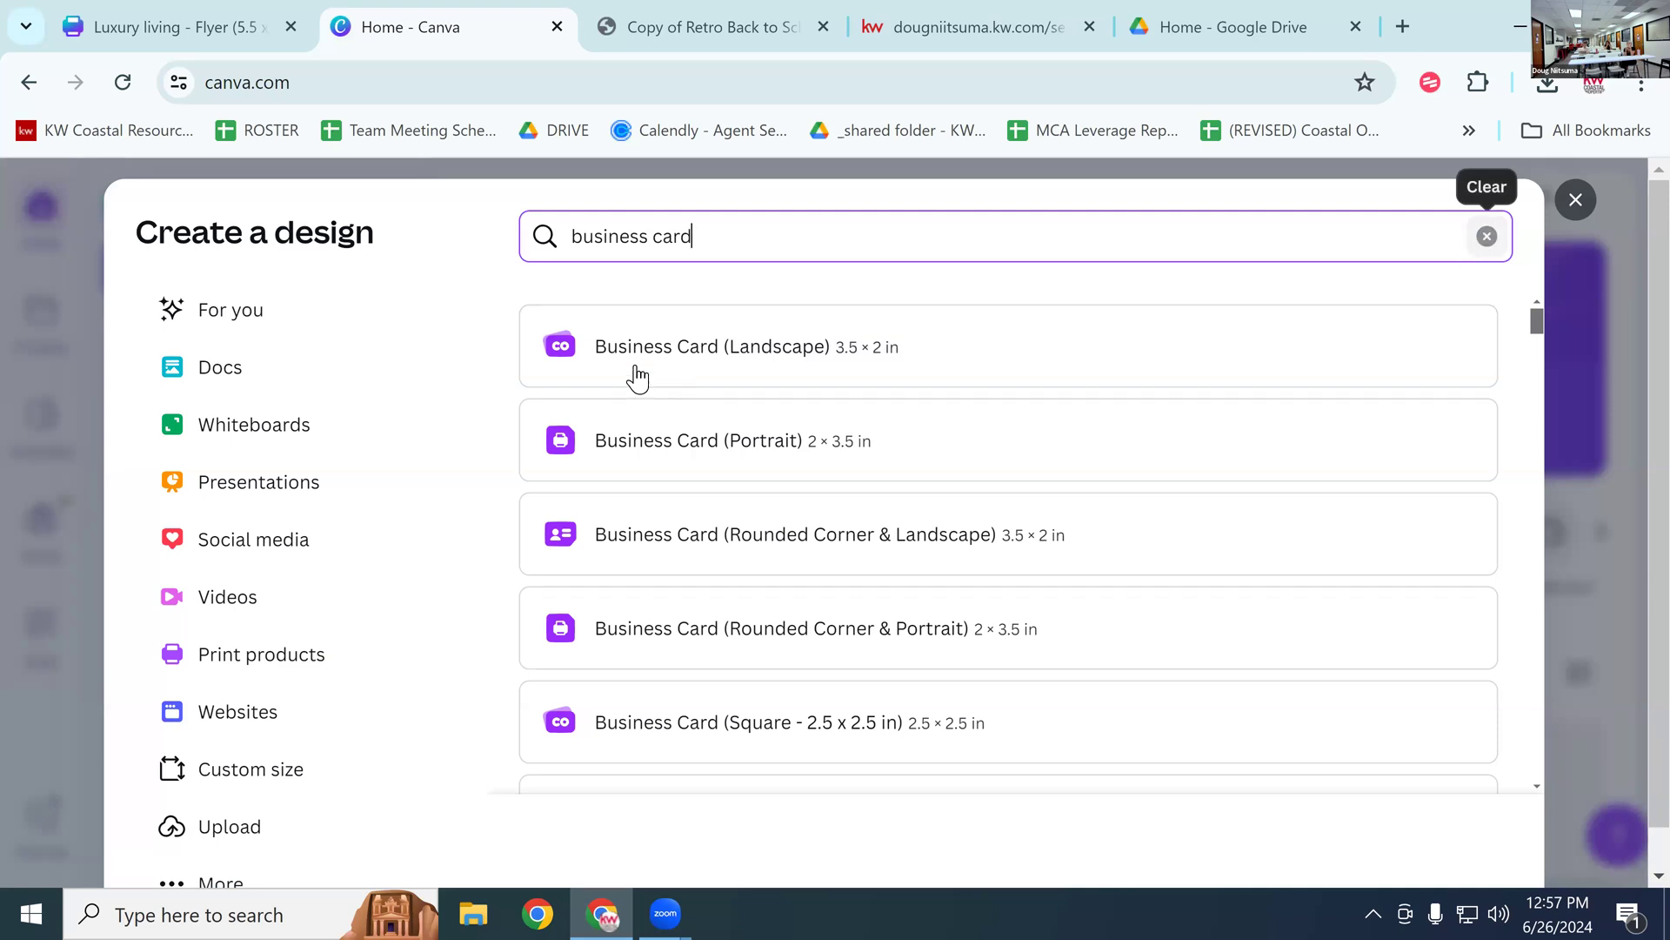
pyautogui.click(670, 353)
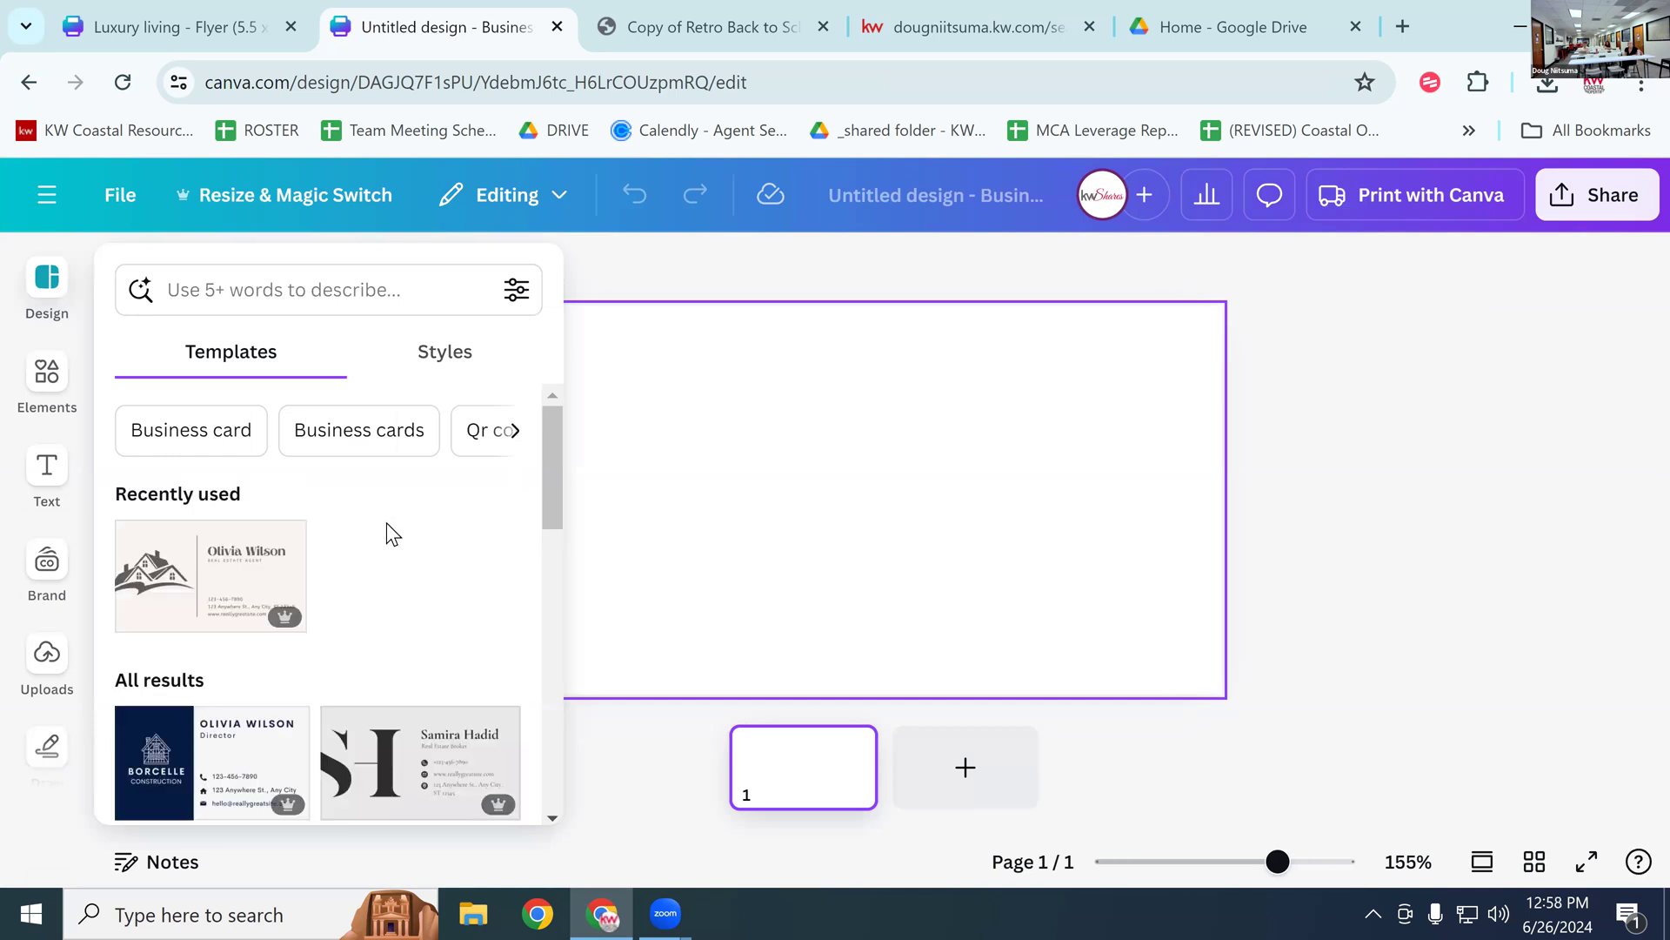
# Step: Apply all pages of the Black and Gold Luxury Real Estate card template to the blank card
pyautogui.scroll(-2, 388, 522)
pyautogui.scroll(-5, 388, 522)
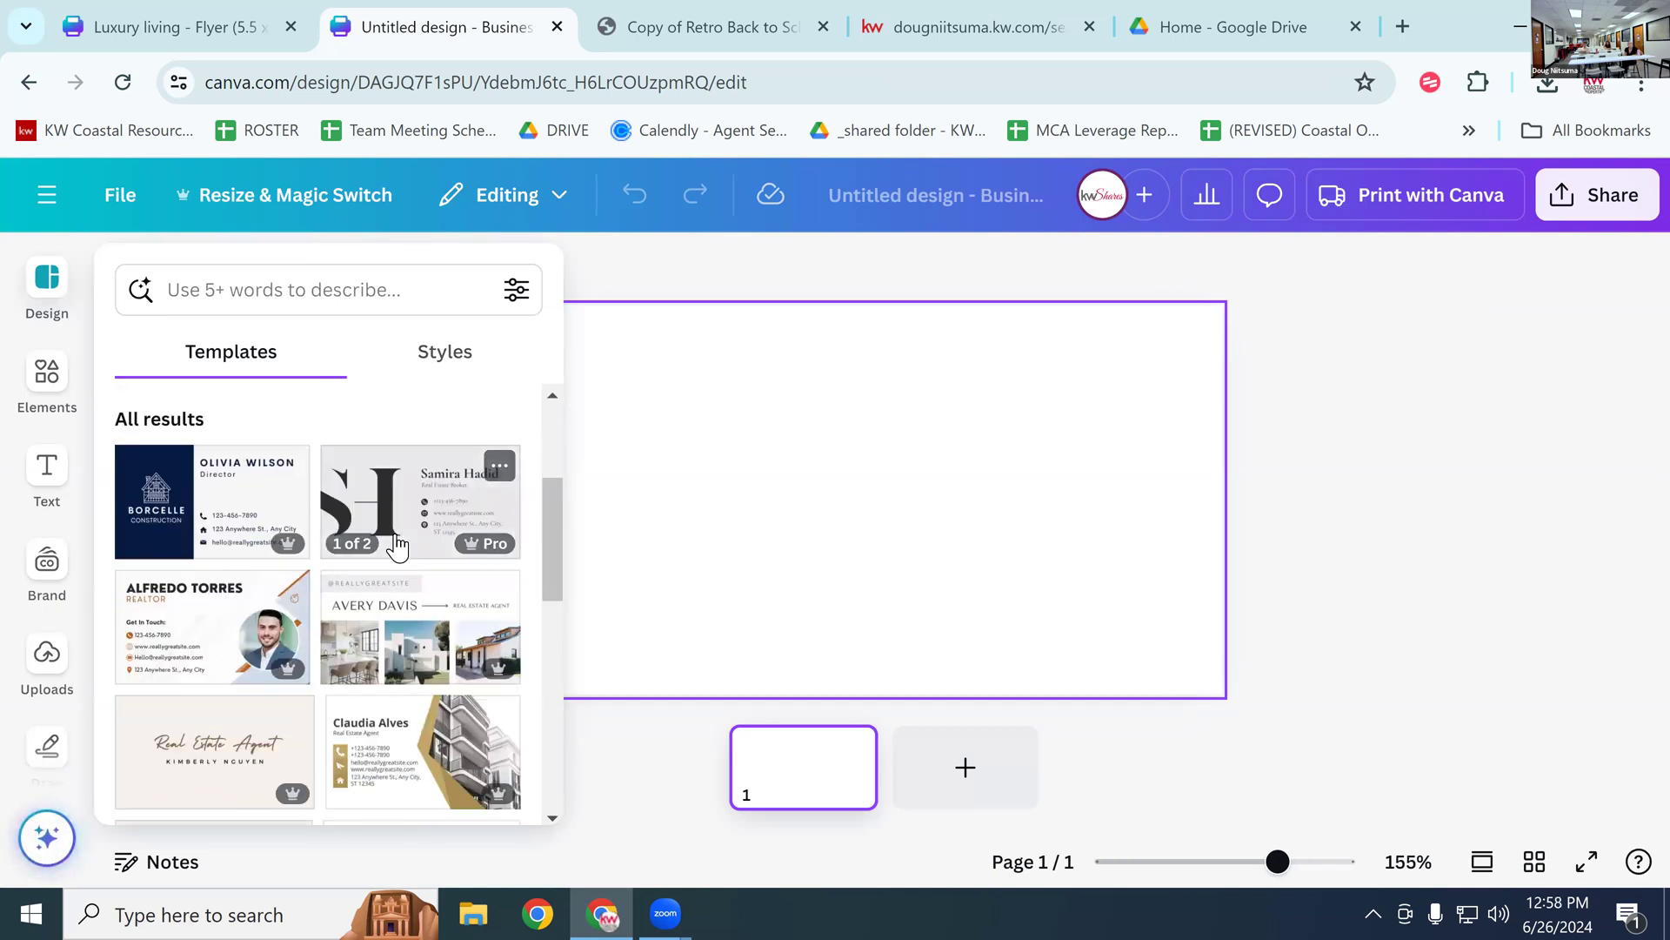
pyautogui.scroll(-2, 398, 554)
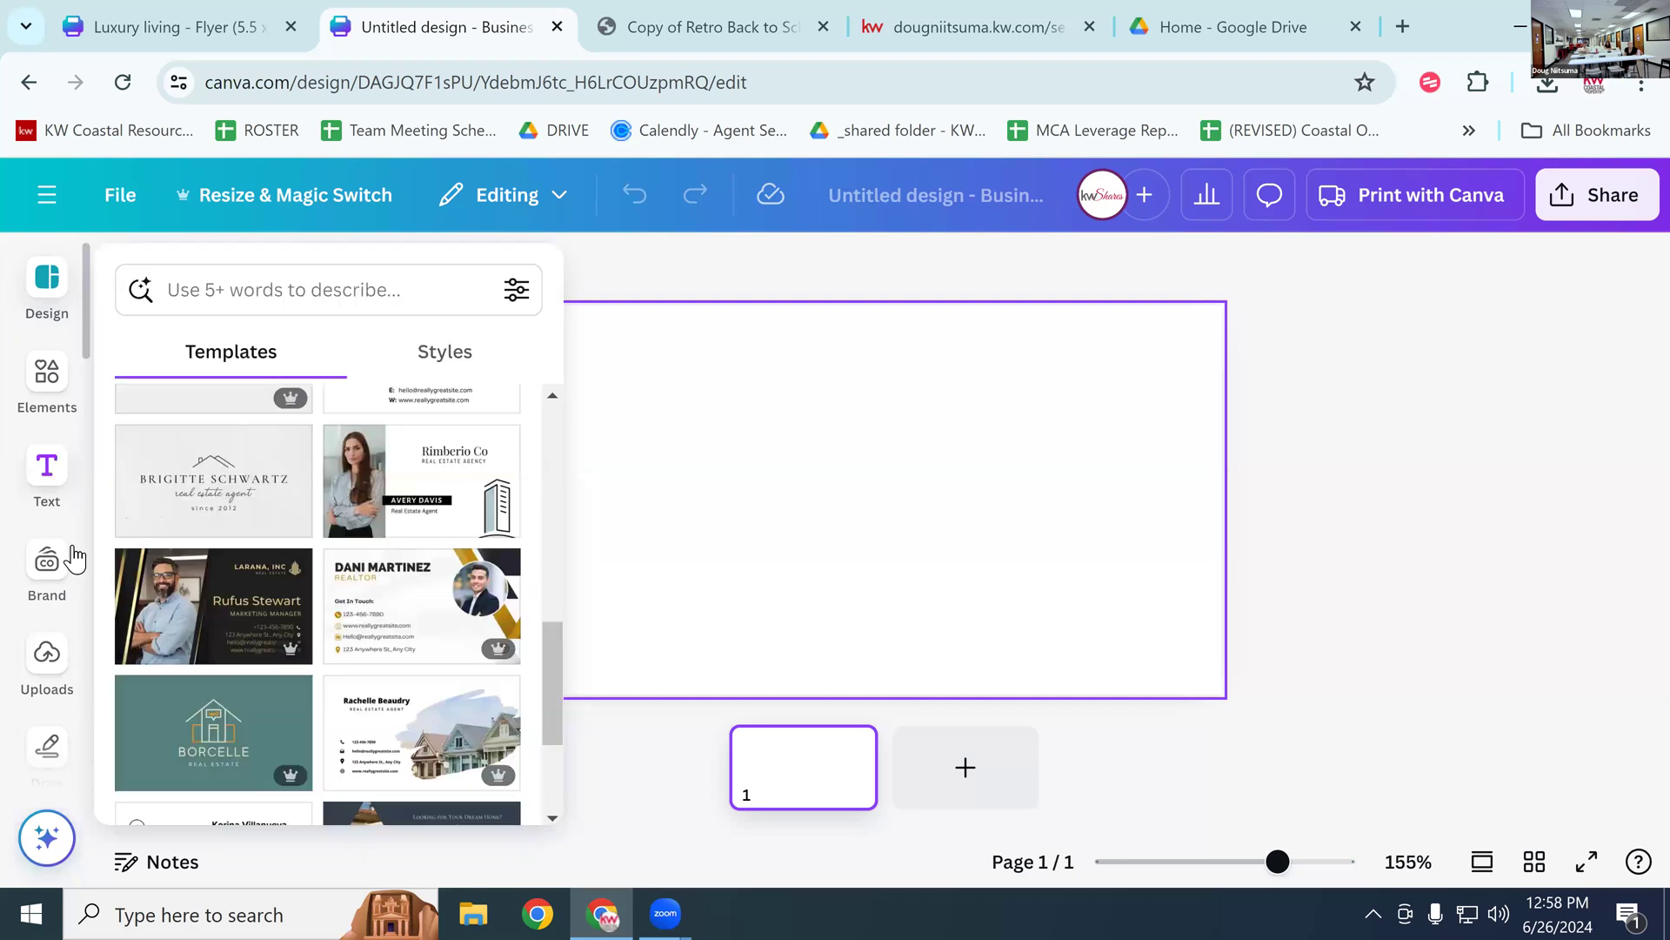
pyautogui.click(179, 588)
pyautogui.click(364, 594)
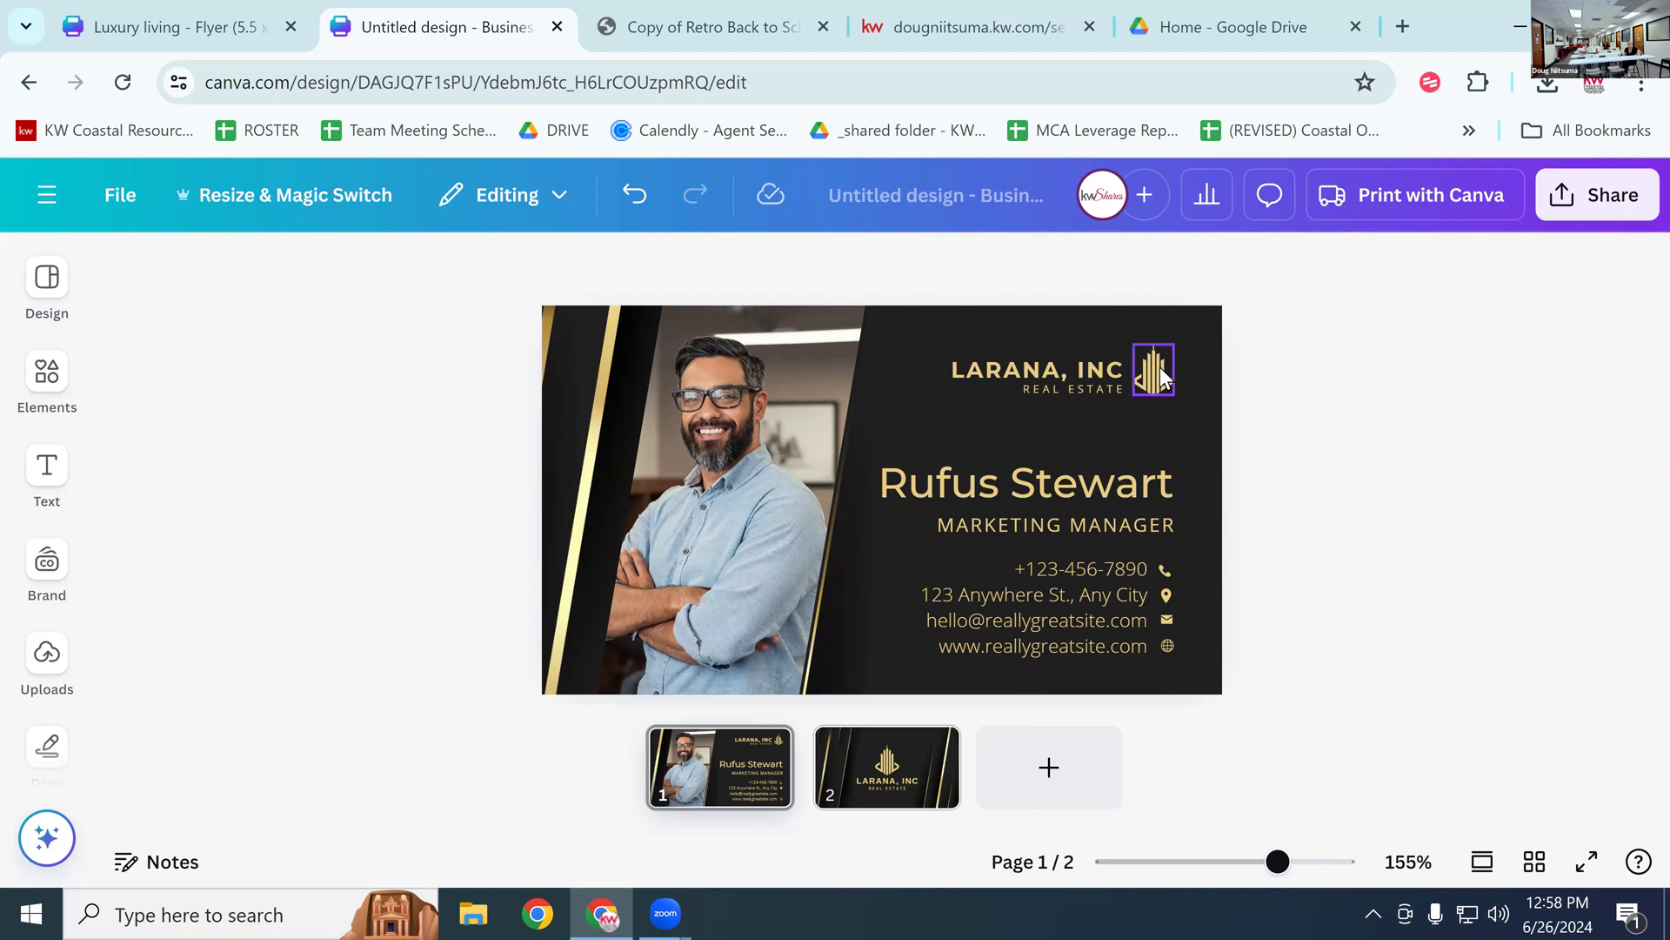
# Step: Search Resize's custom sizes for '3.75x2.25', which finds no matching preset
pyautogui.click(316, 195)
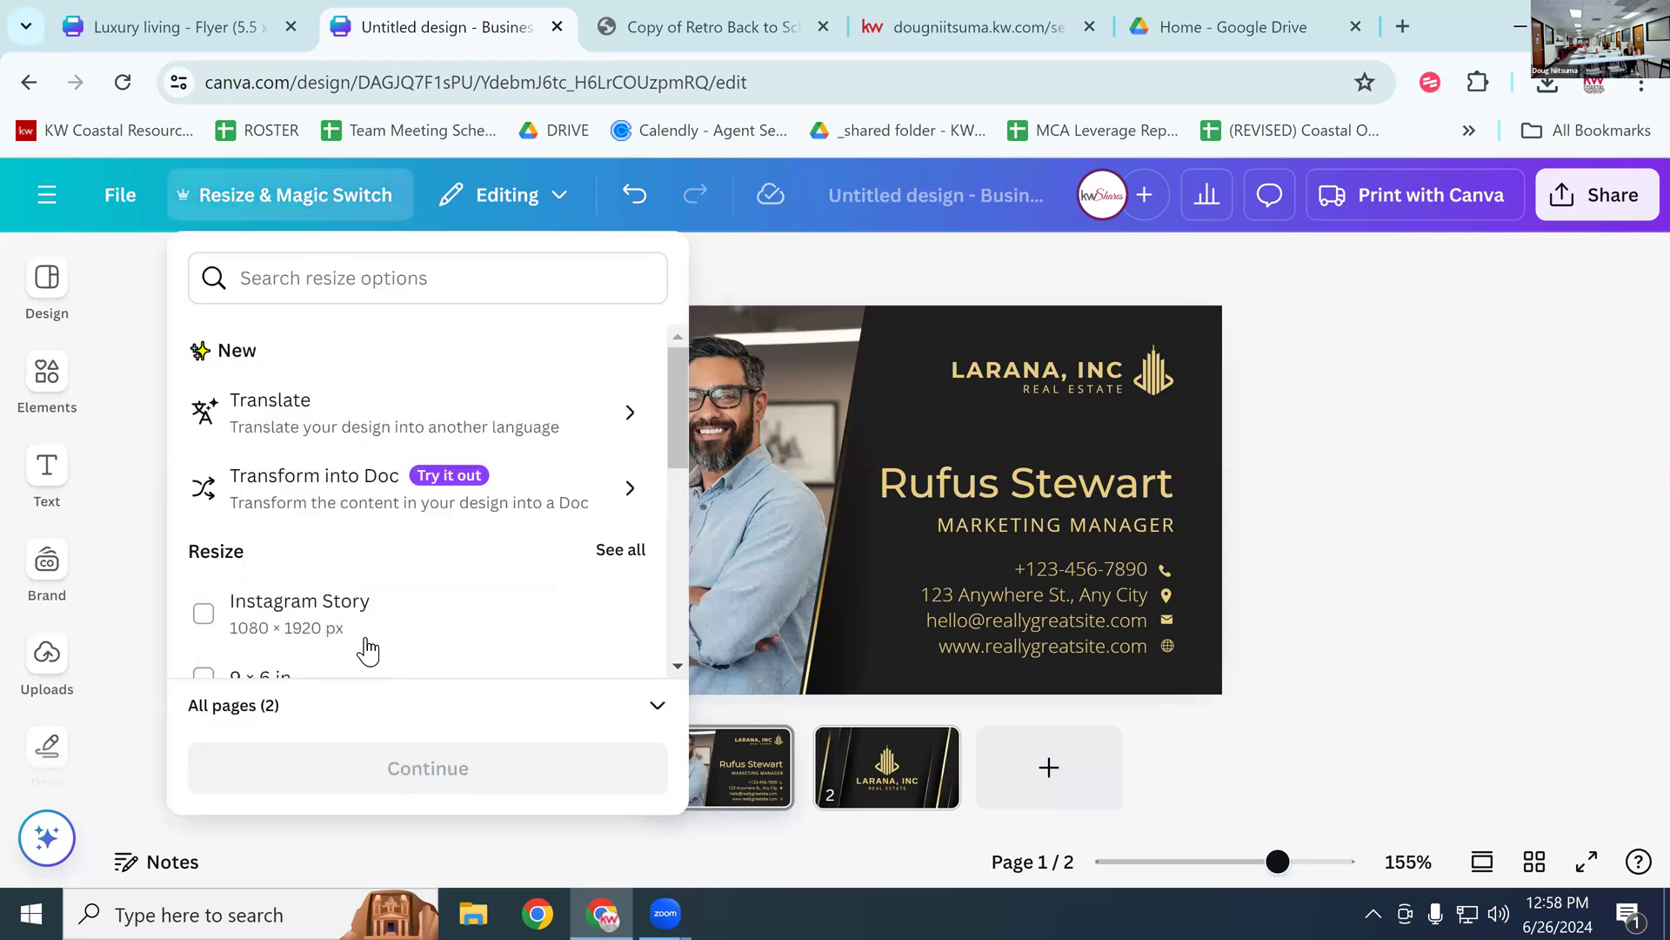
pyautogui.scroll(-2, 385, 631)
pyautogui.scroll(-3, 496, 548)
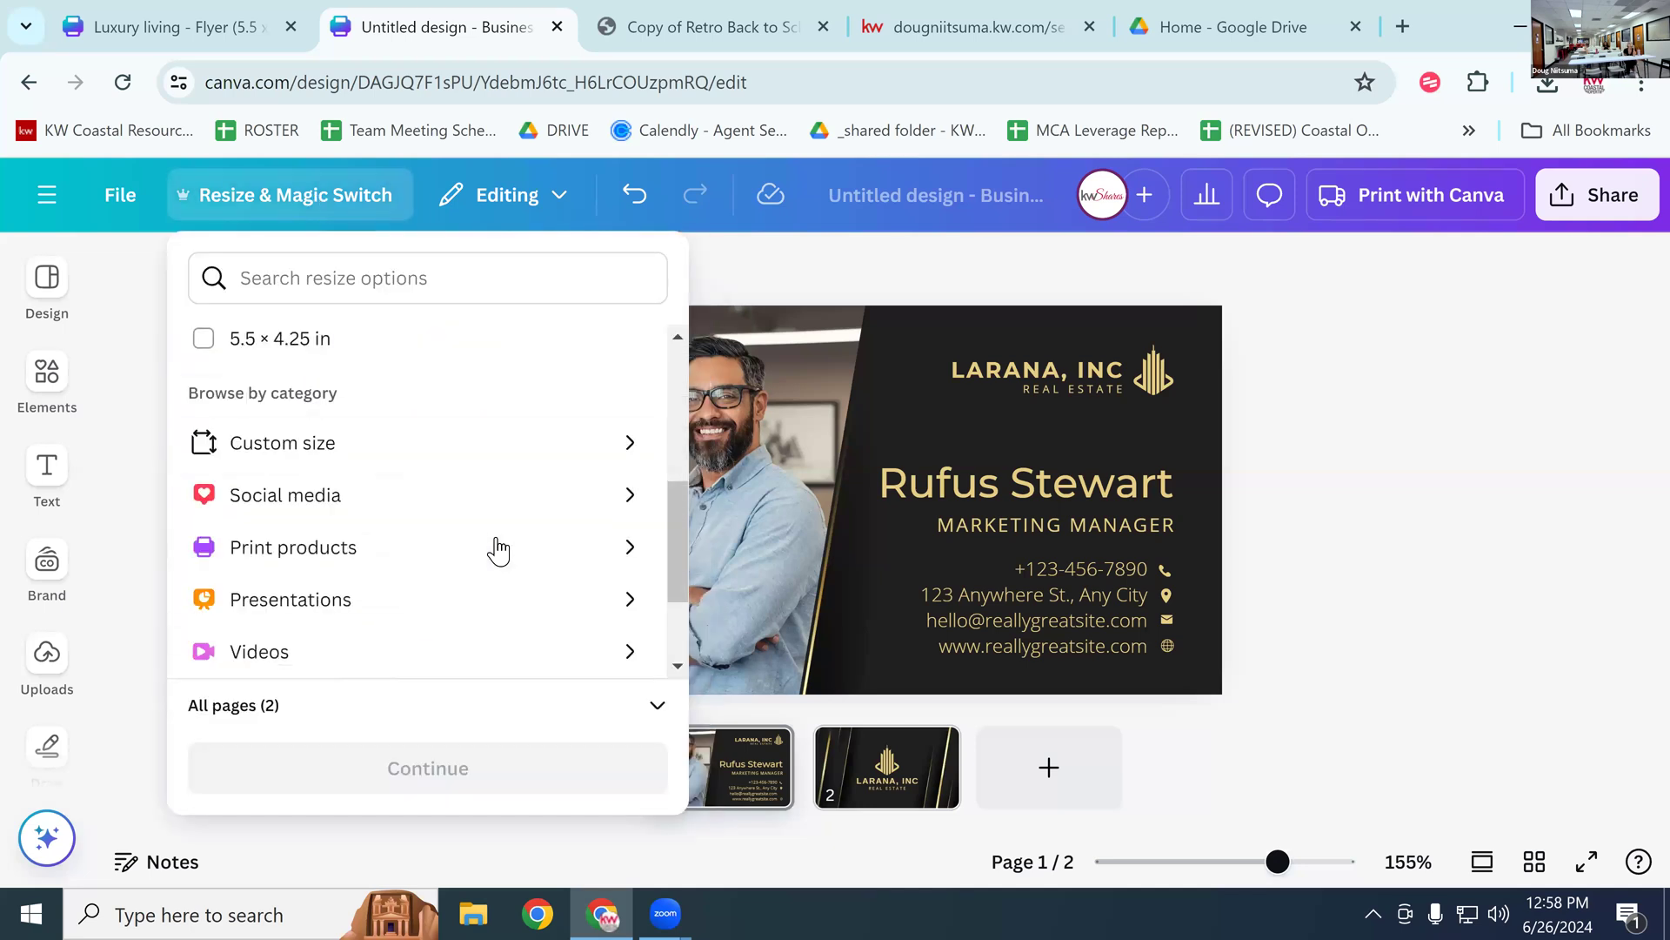
pyautogui.click(362, 449)
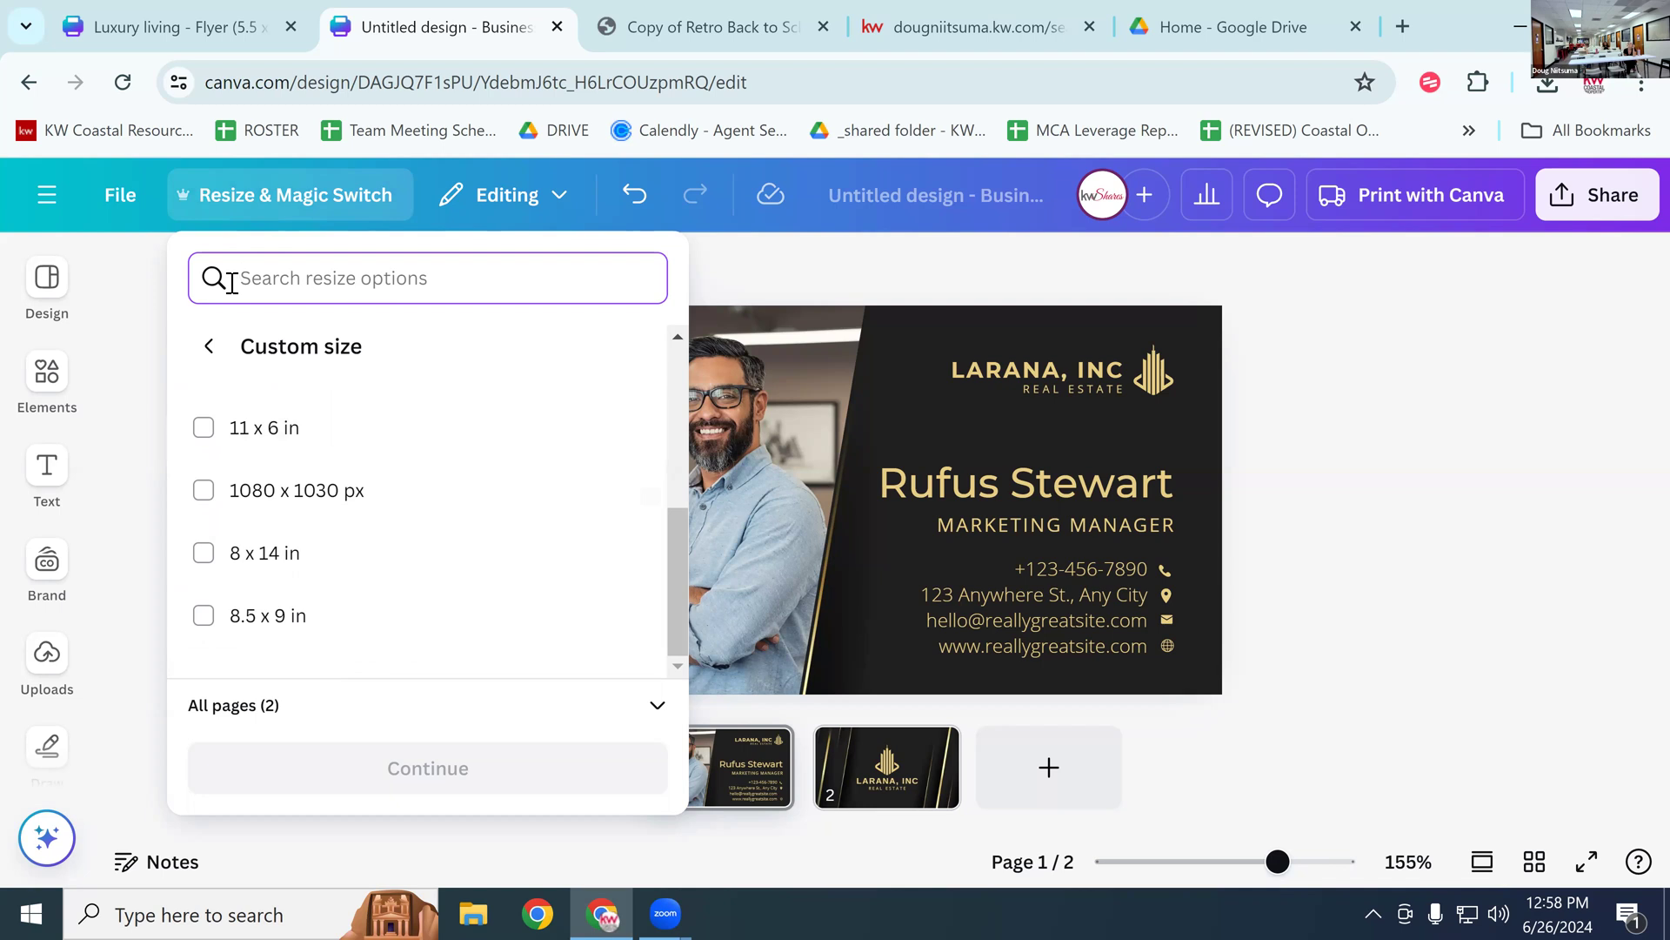
pyautogui.write('3.')
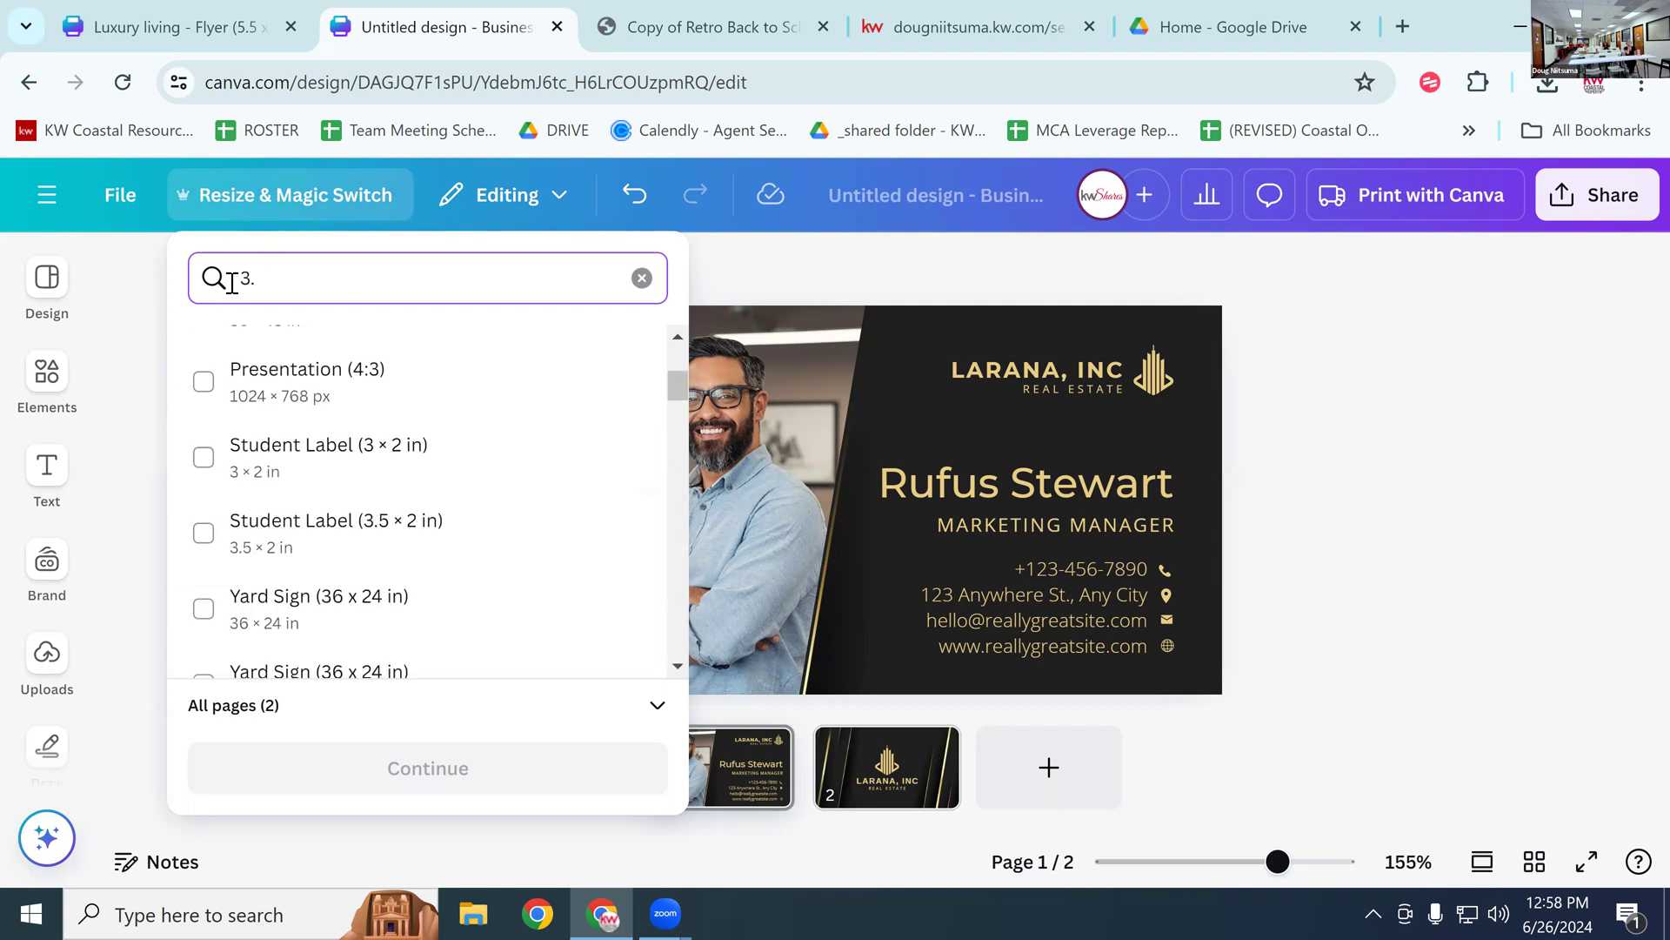
pyautogui.write('75')
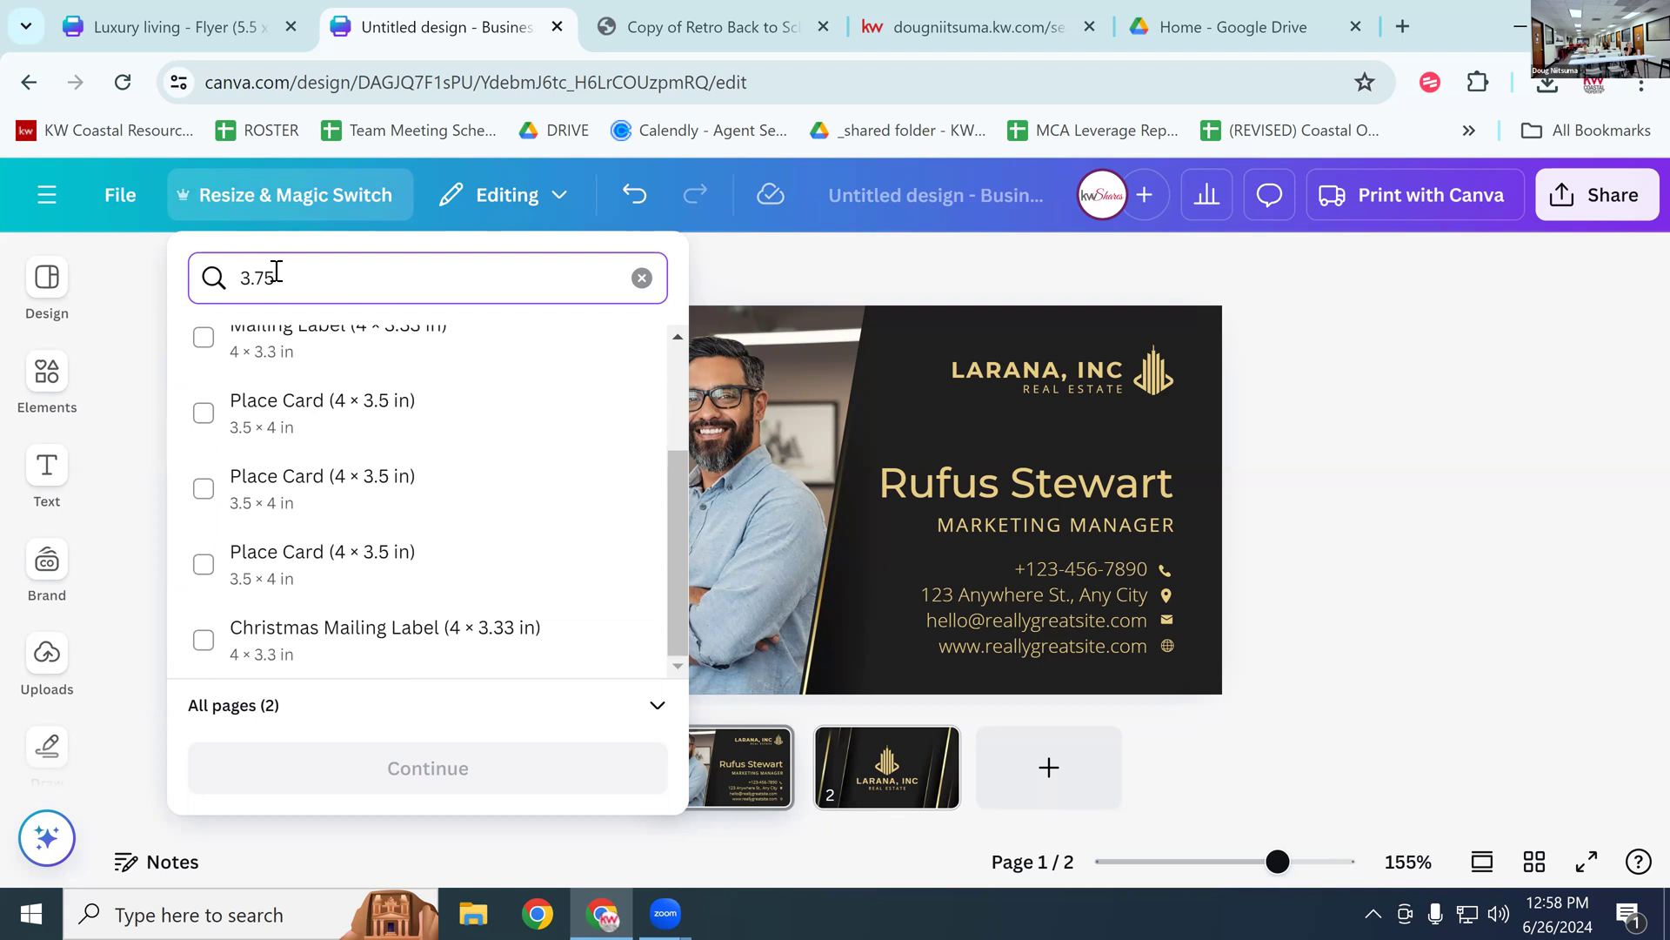
pyautogui.write('x2.25')
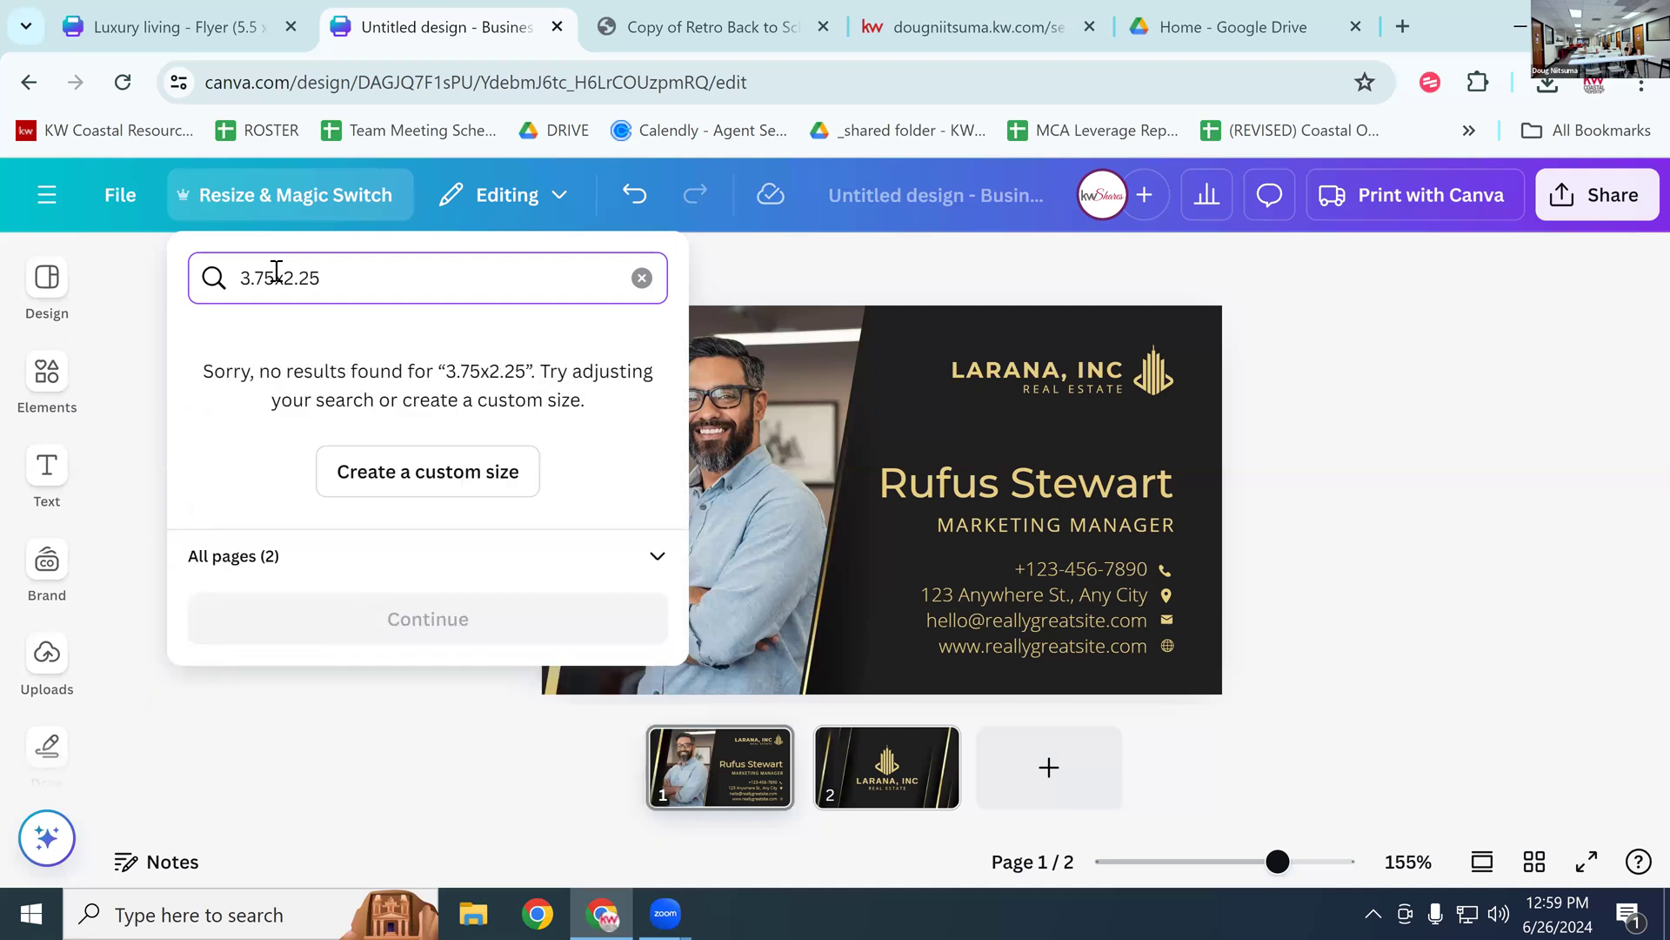
# Step: Create a custom size of width 3.75 in and height 2.25 in, then continue to the preview
pyautogui.click(513, 489)
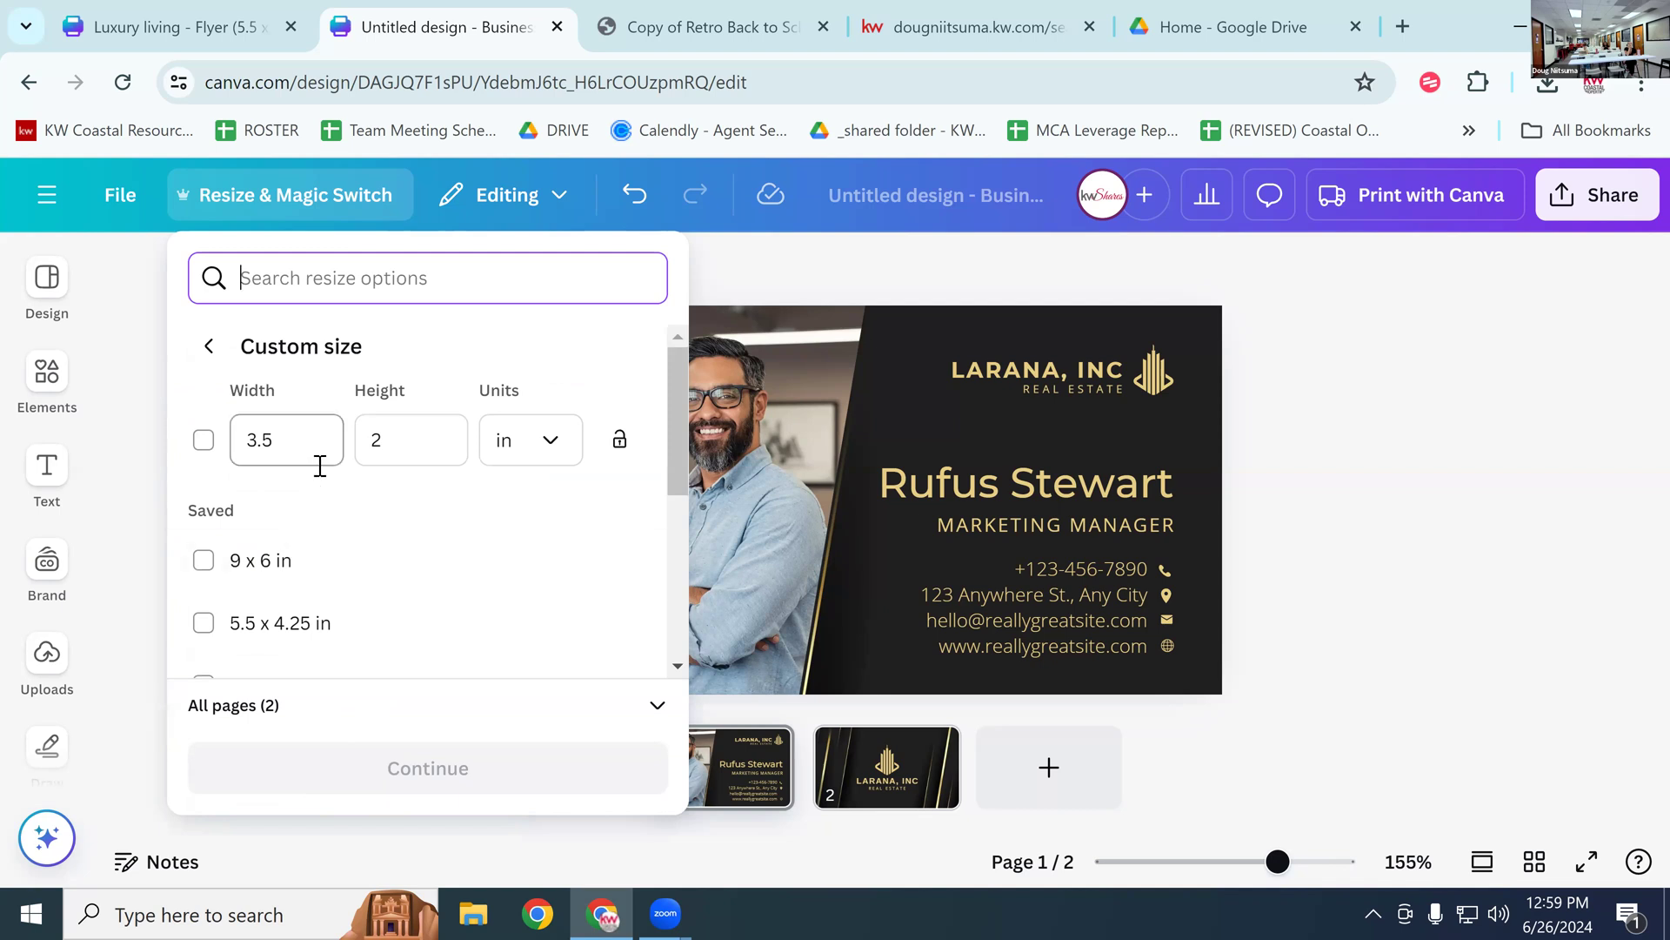
pyautogui.click(299, 446)
pyautogui.press('BackSpace')
pyautogui.write('75')
pyautogui.click(424, 440)
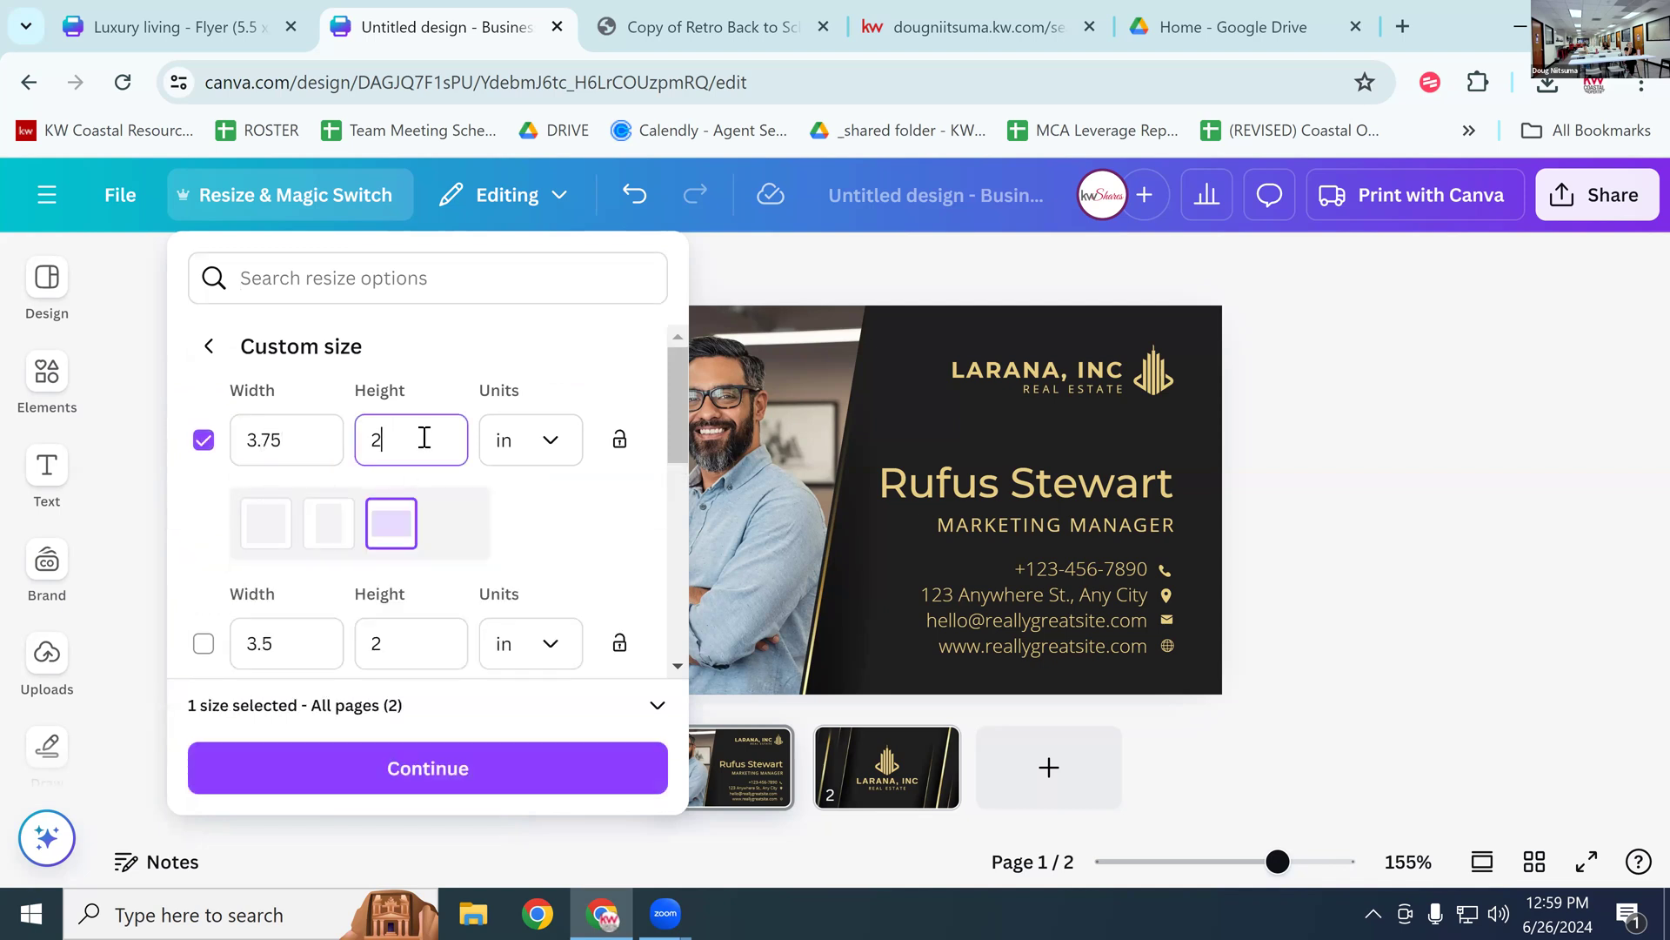
pyautogui.write('.0')
pyautogui.press('BackSpace')
pyautogui.press('BackSpace')
pyautogui.write('.25')
pyautogui.click(440, 766)
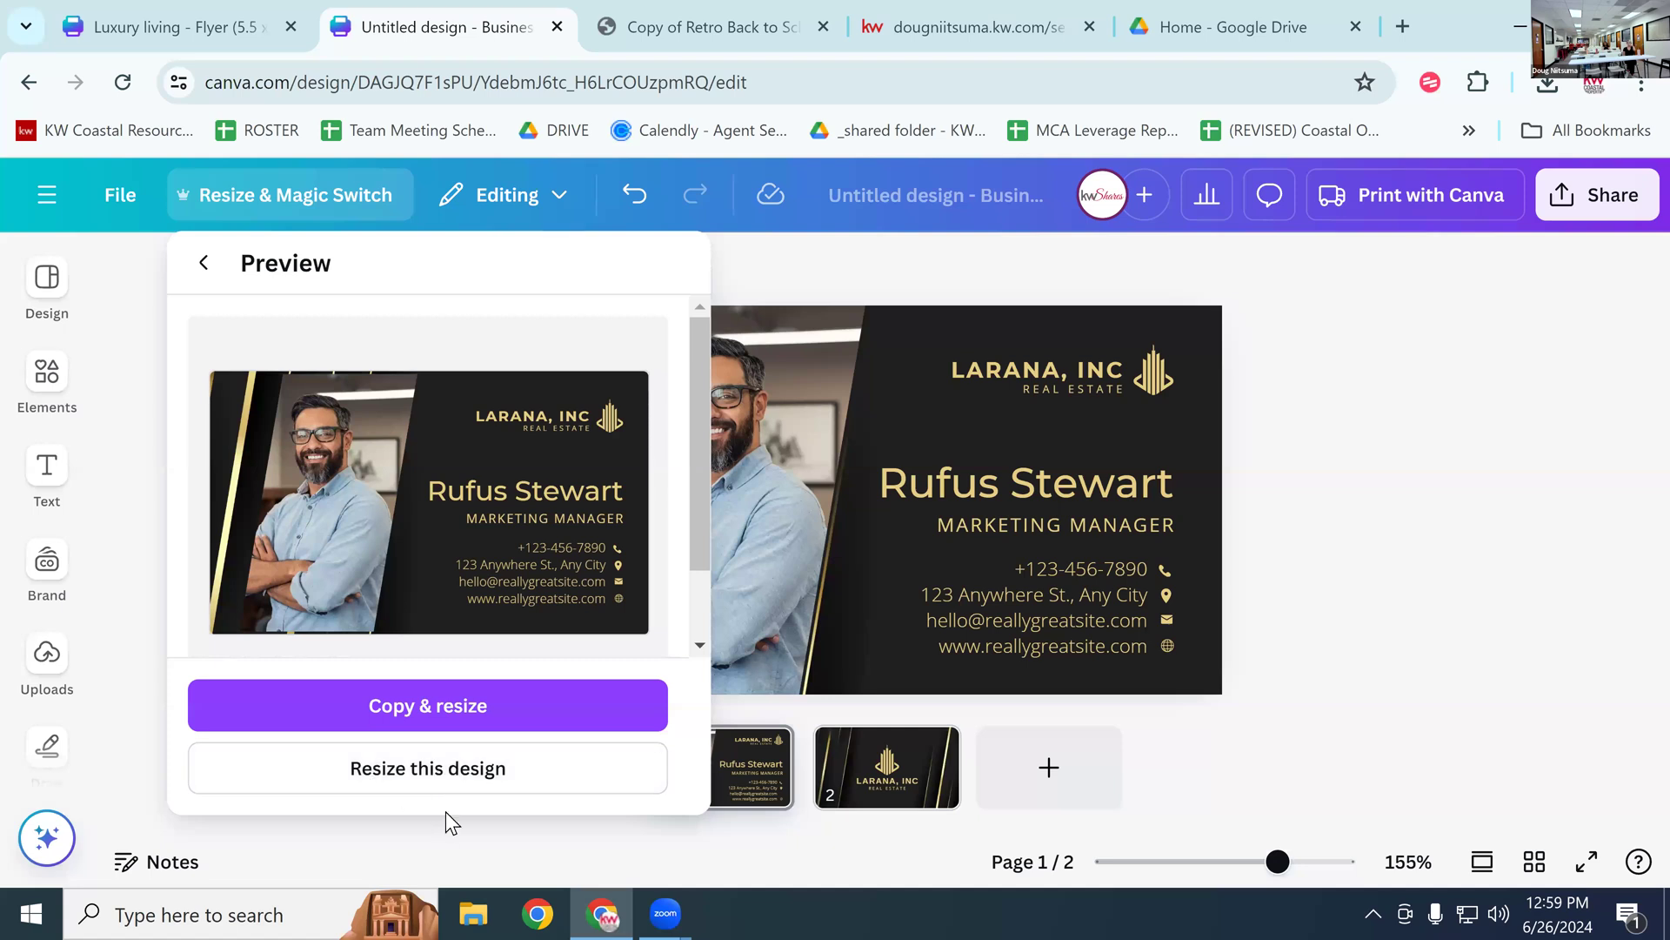
# Step: Resize this card itself to 3.75 × 2.25 in and select the gold logo mark
pyautogui.click(469, 768)
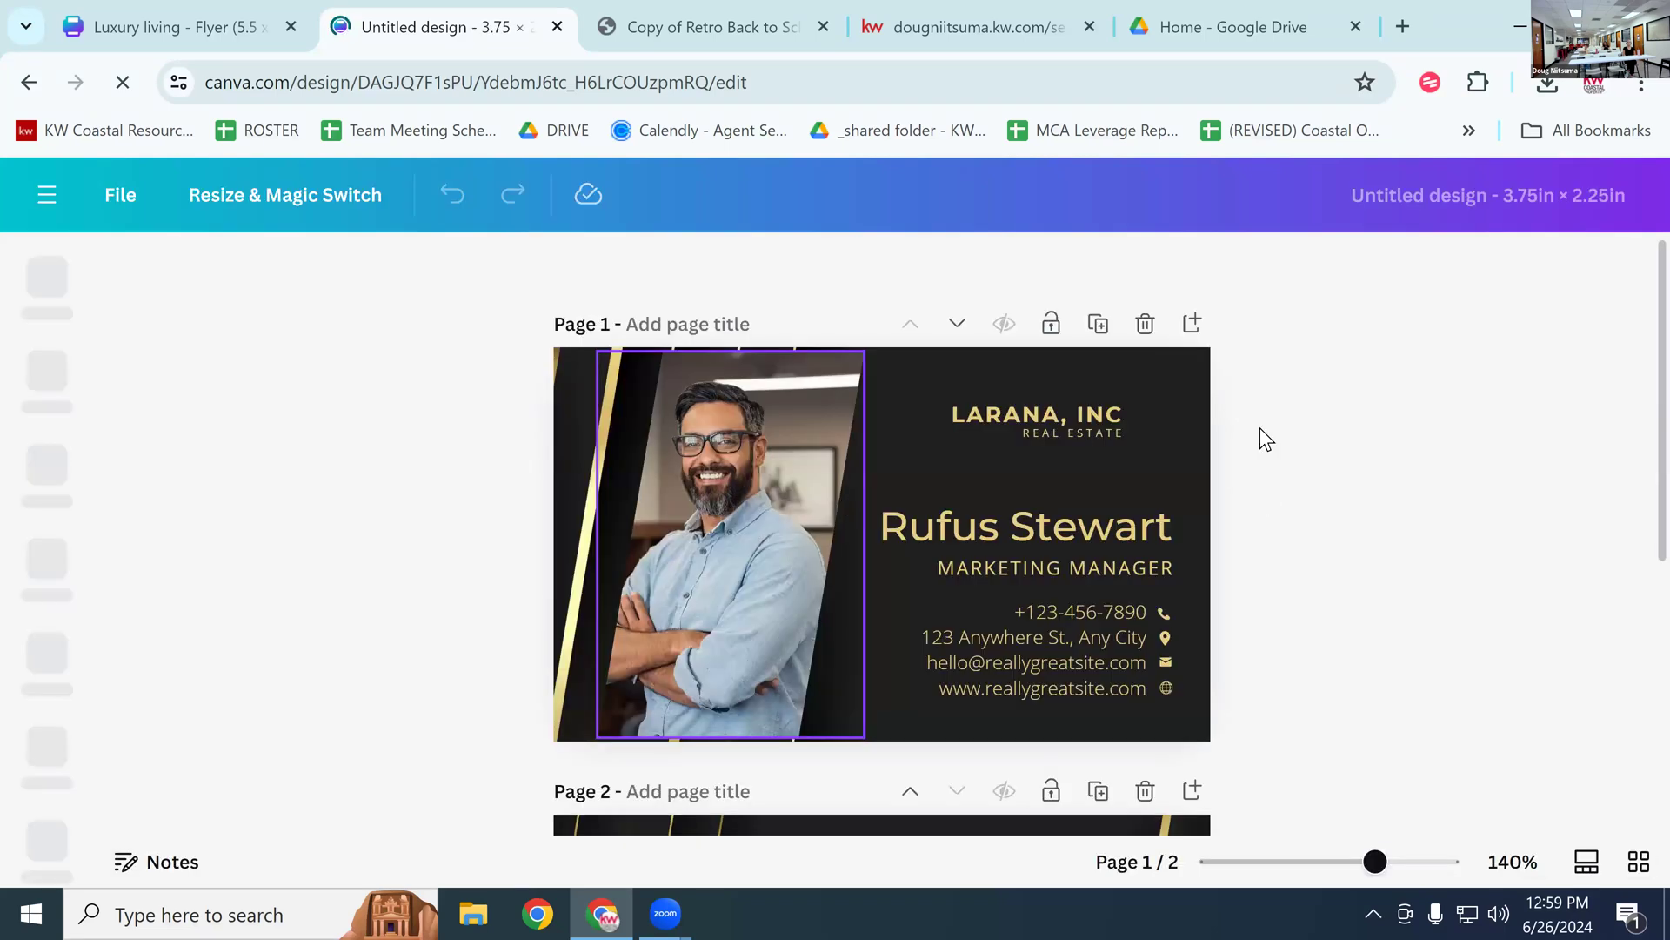
pyautogui.click(1168, 397)
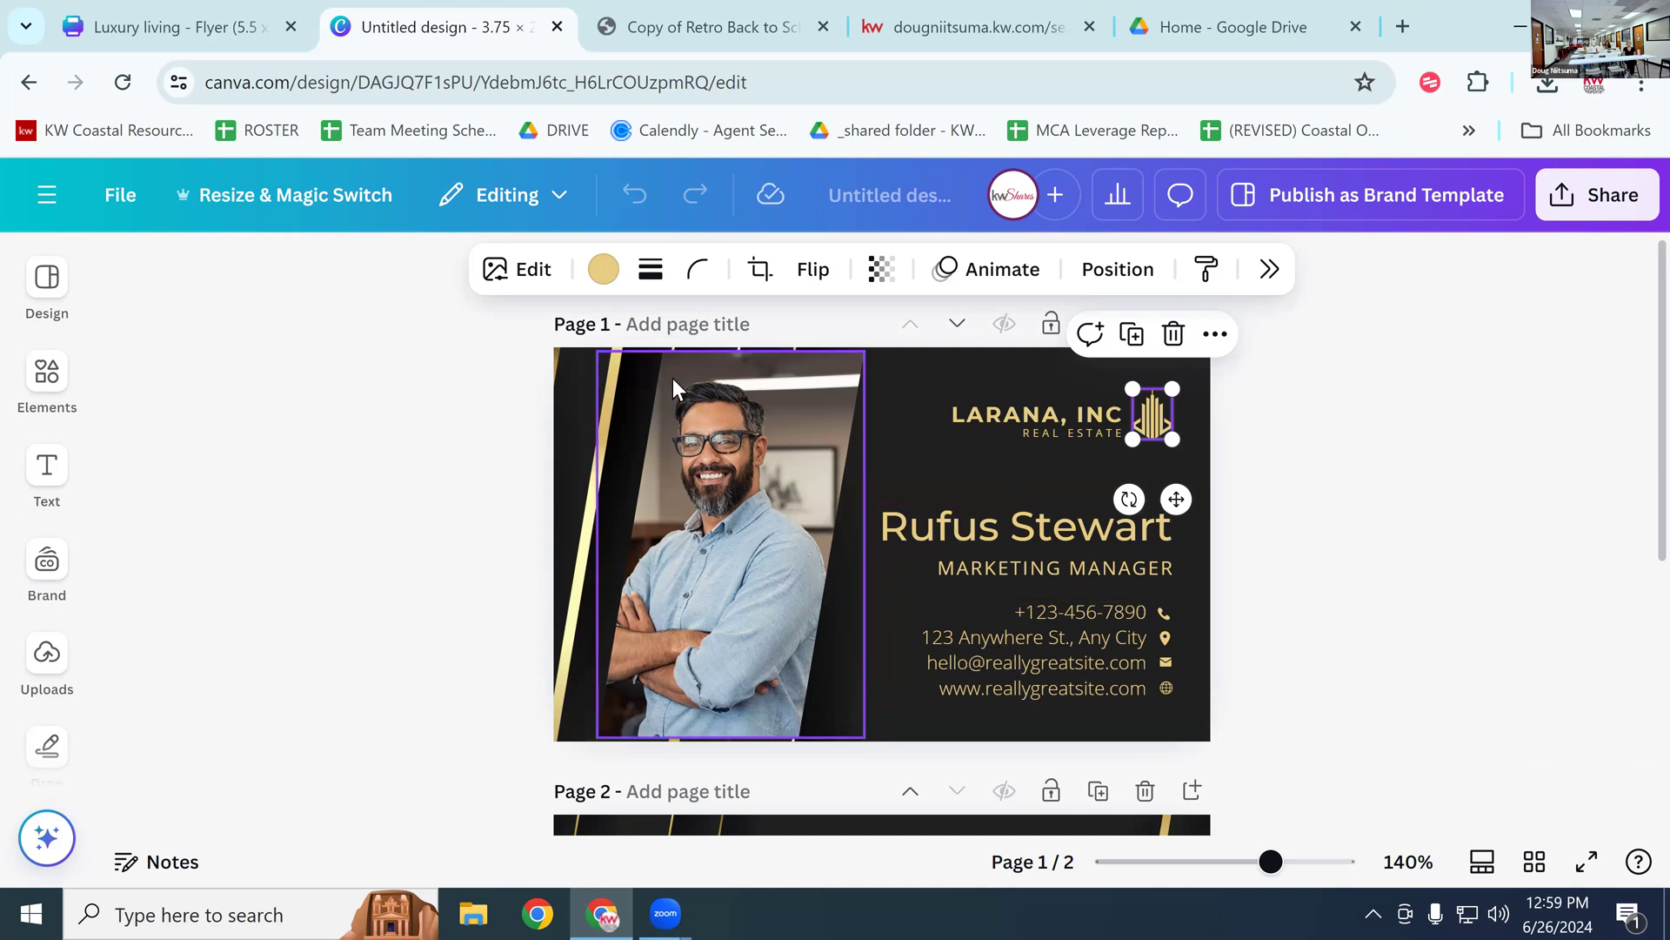
pyautogui.click(118, 195)
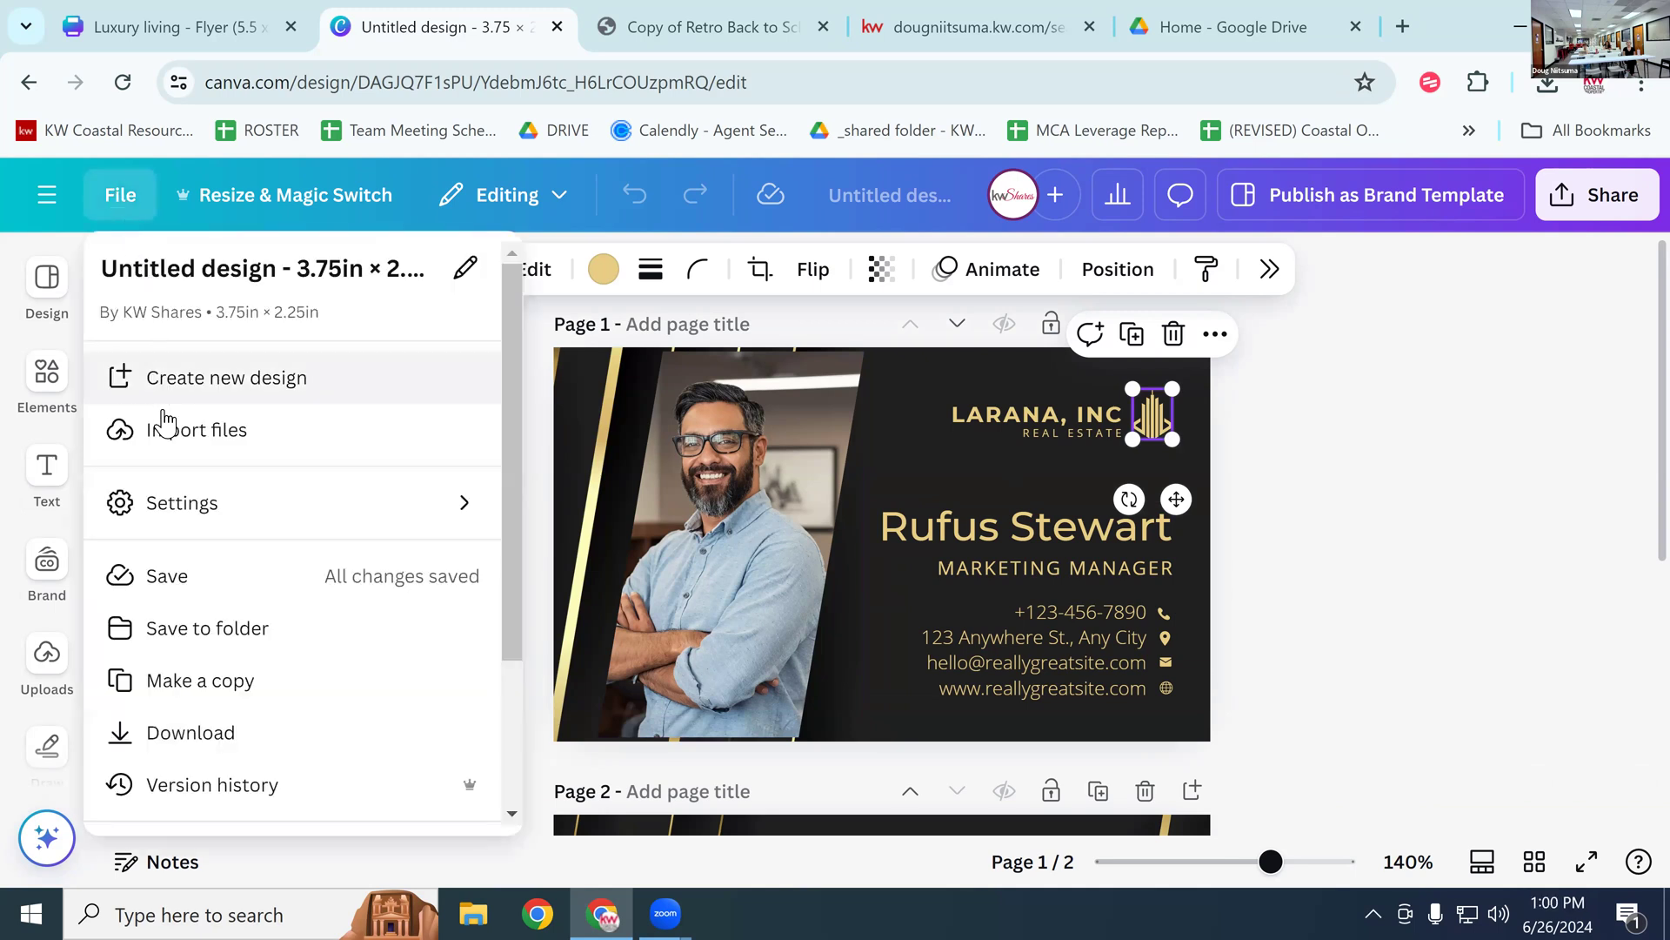
# Step: Turn on Show rulers and guides from File > Settings
pyautogui.moveTo(200, 502)
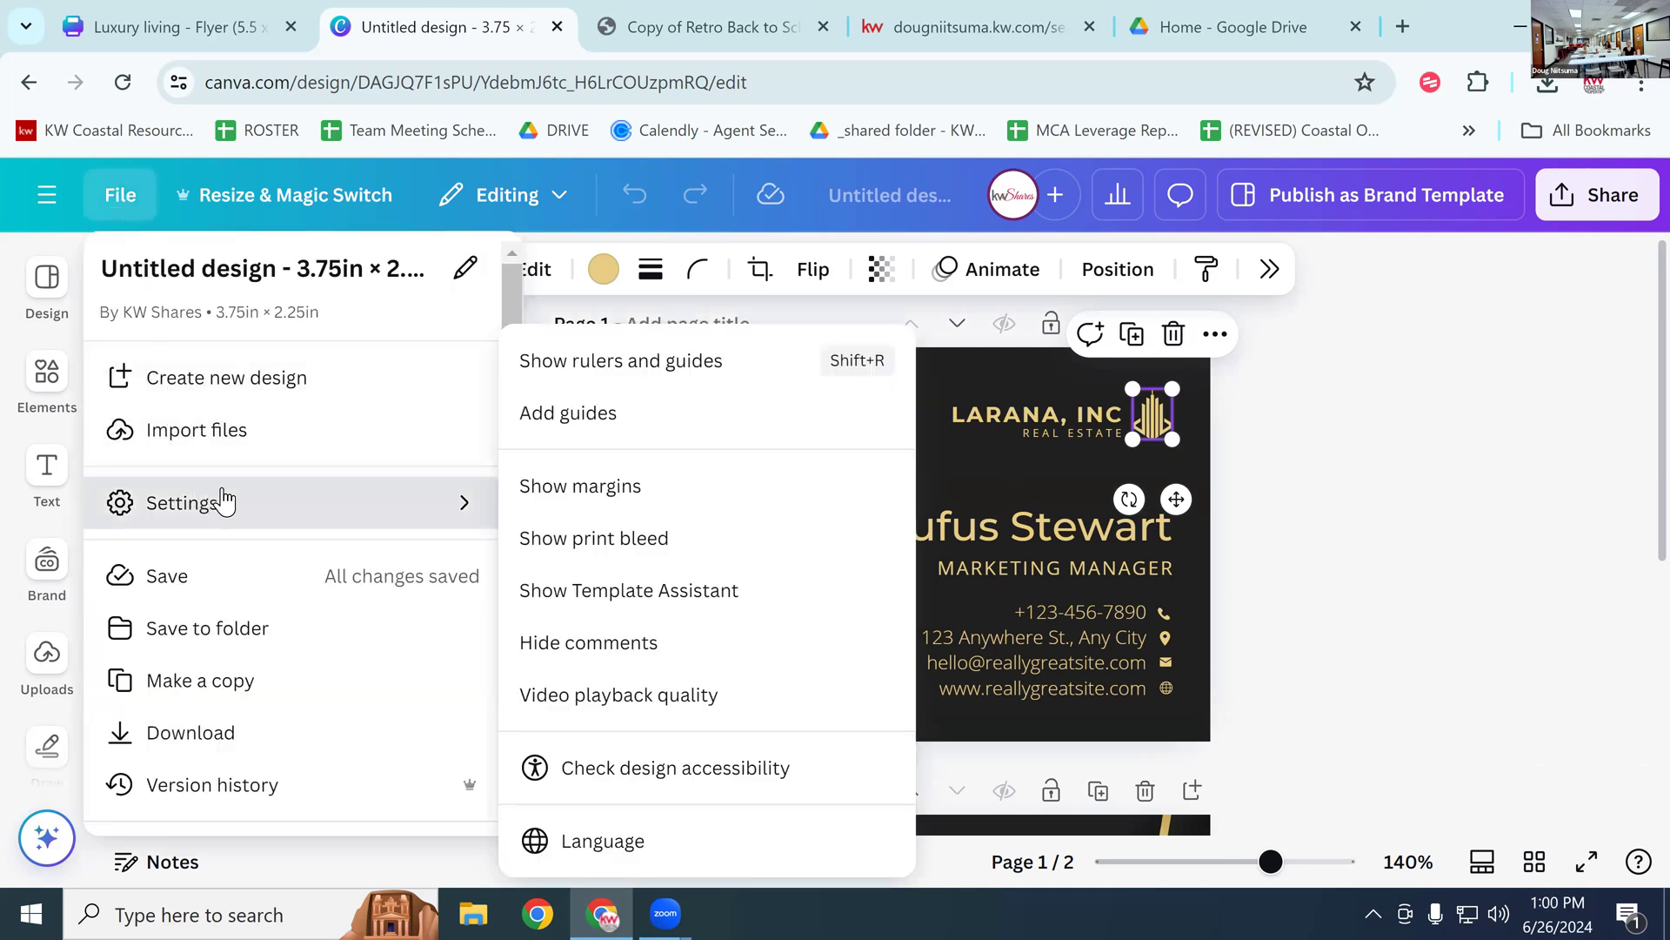
pyautogui.click(643, 371)
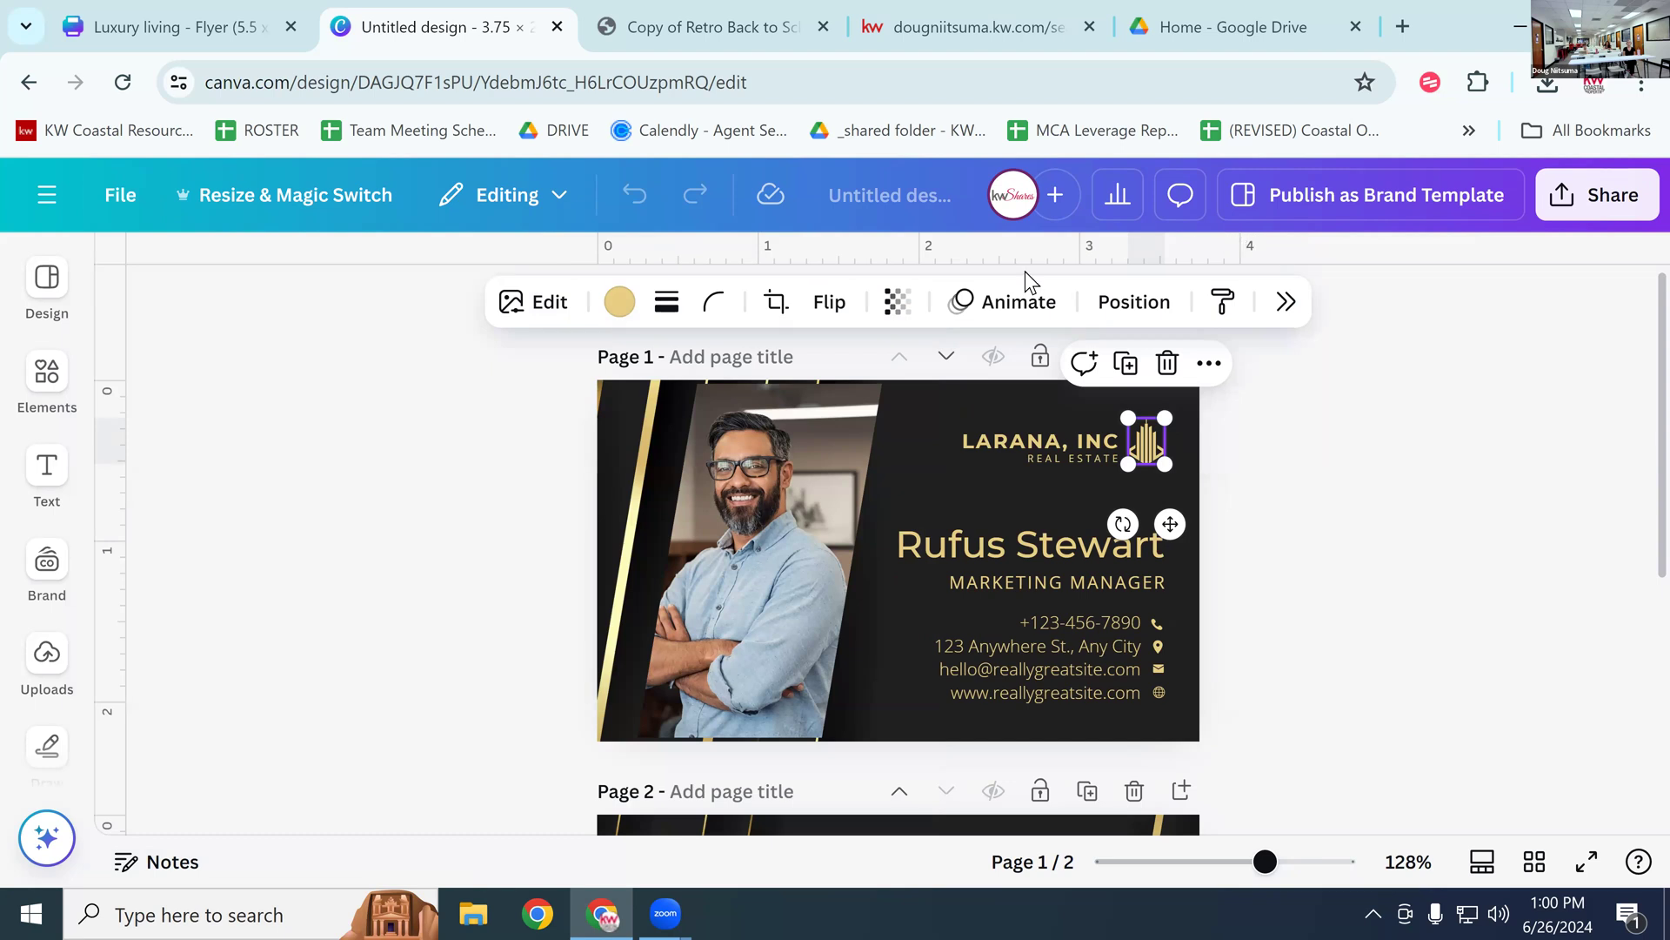
pyautogui.click(131, 198)
pyautogui.moveTo(198, 505)
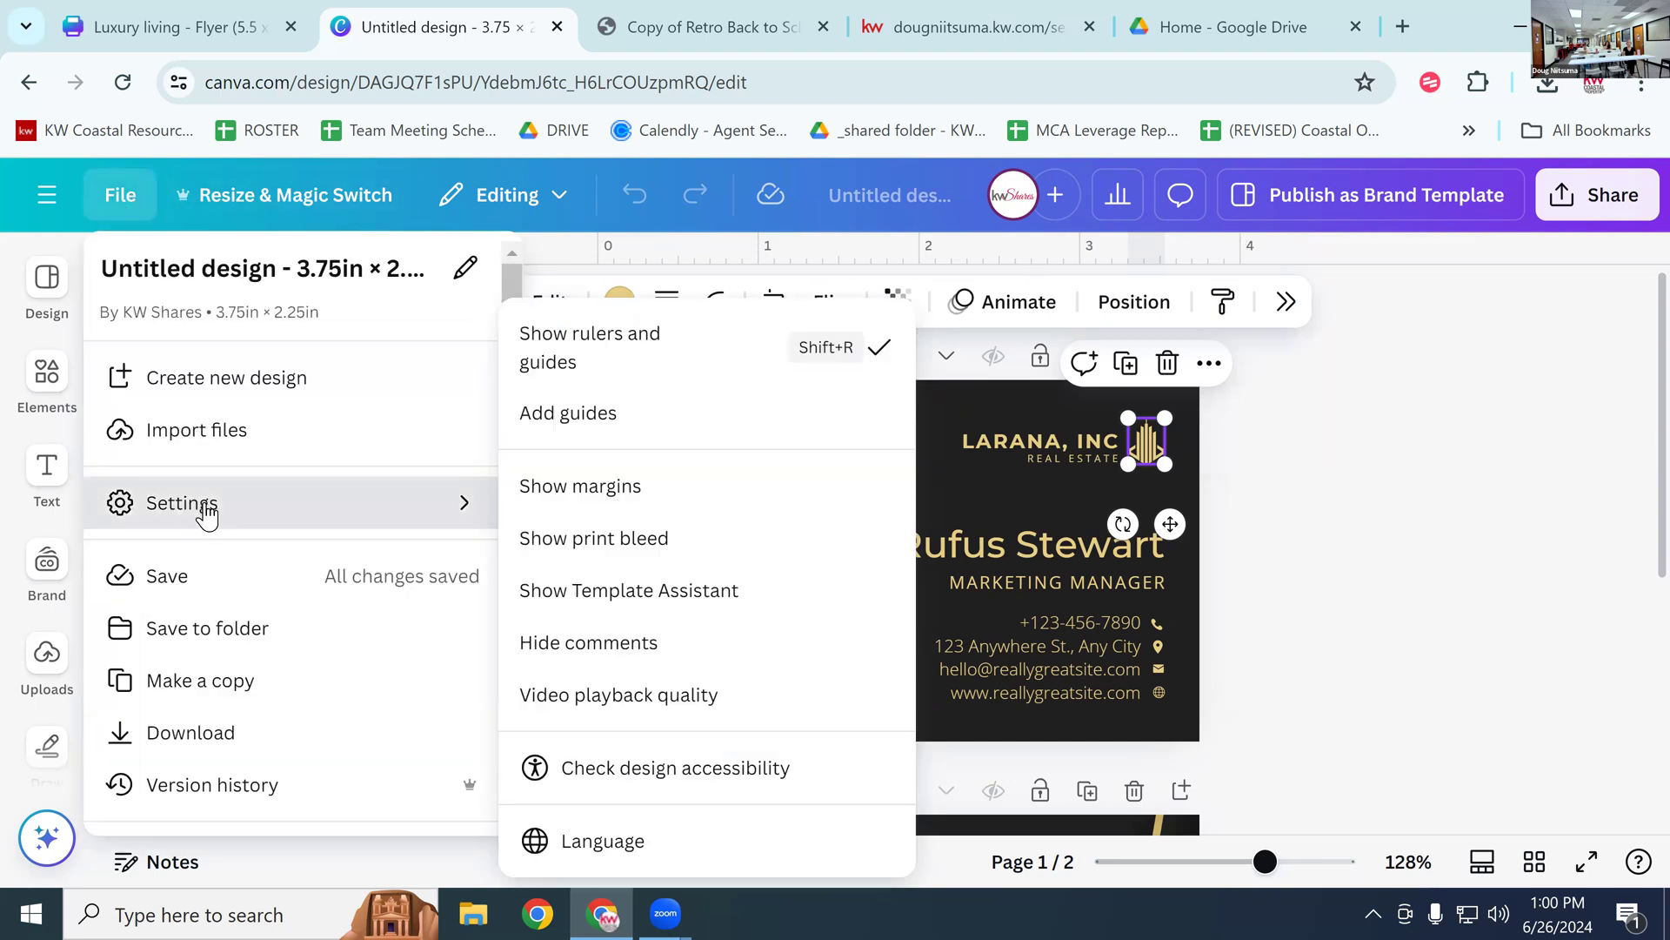
# Step: Turn on Show print bleed, then click empty canvas to deselect the logo
pyautogui.click(627, 541)
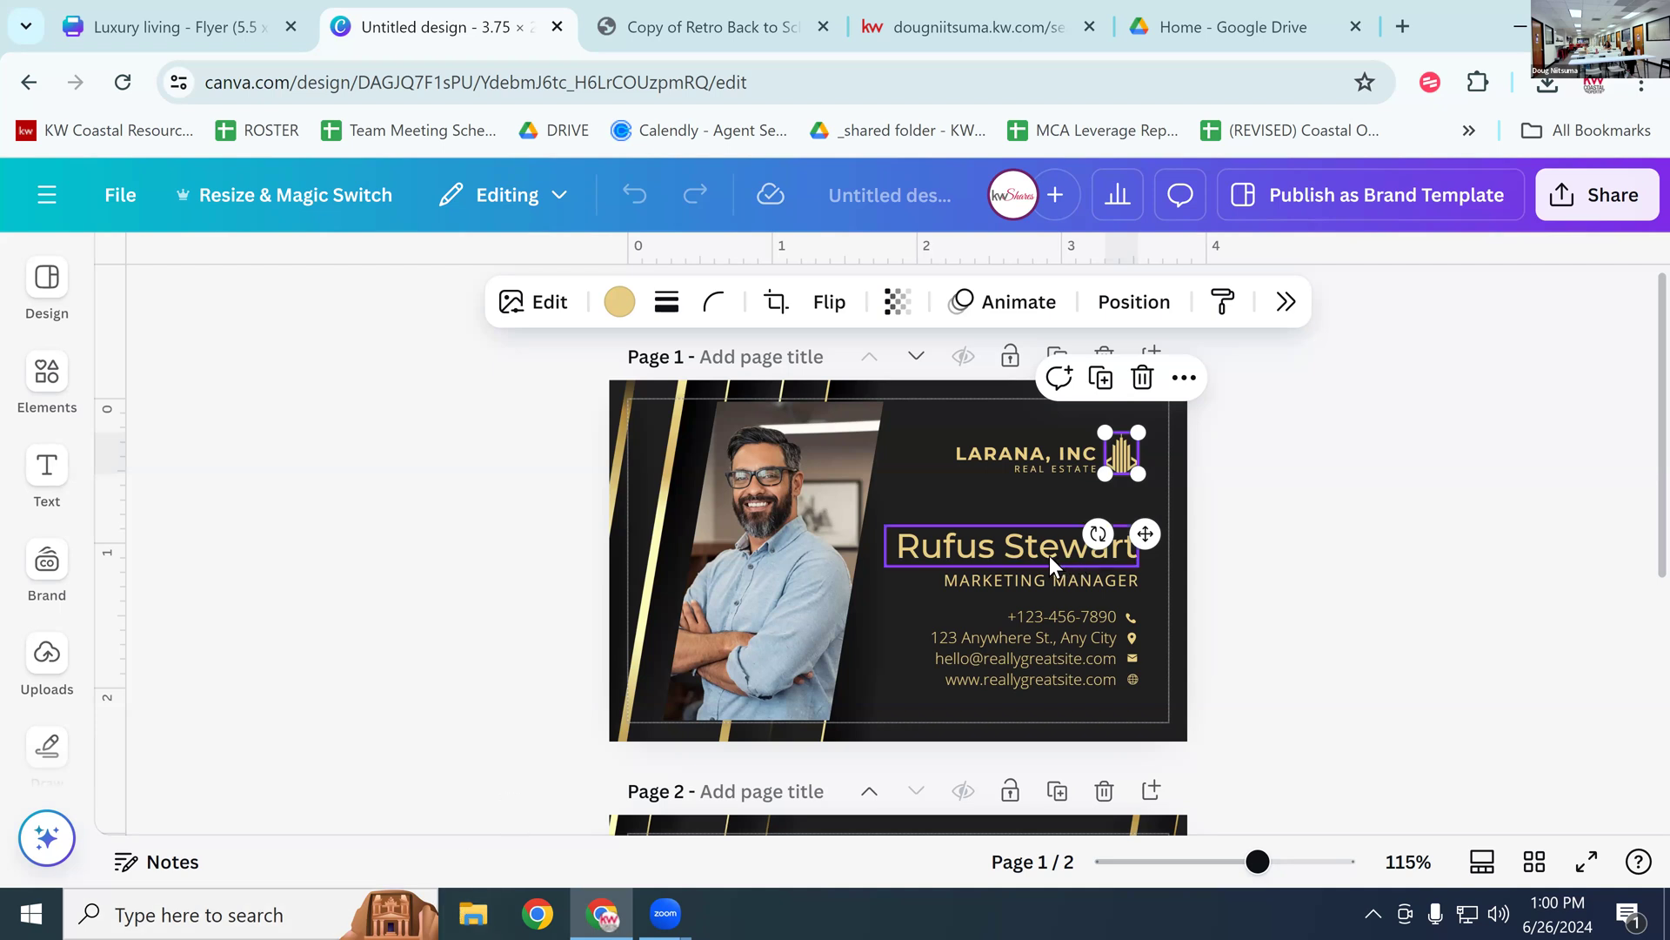
pyautogui.click(1279, 336)
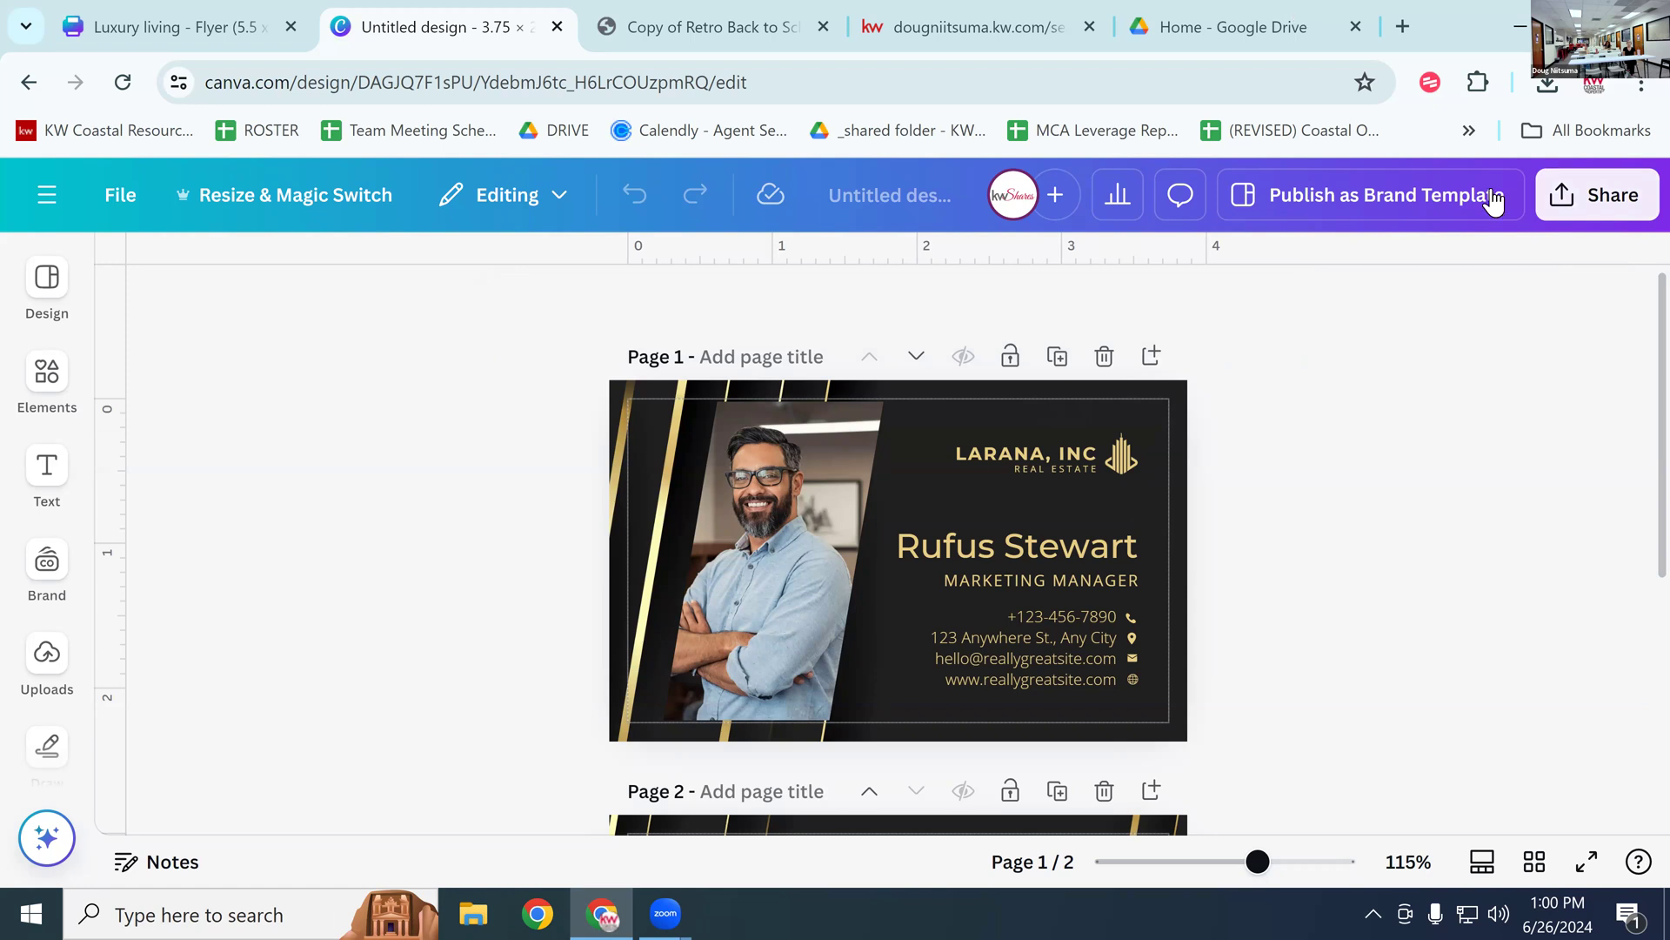
# Step: In the Share panel, look at Share on social, go back, and choose Download
pyautogui.click(1589, 198)
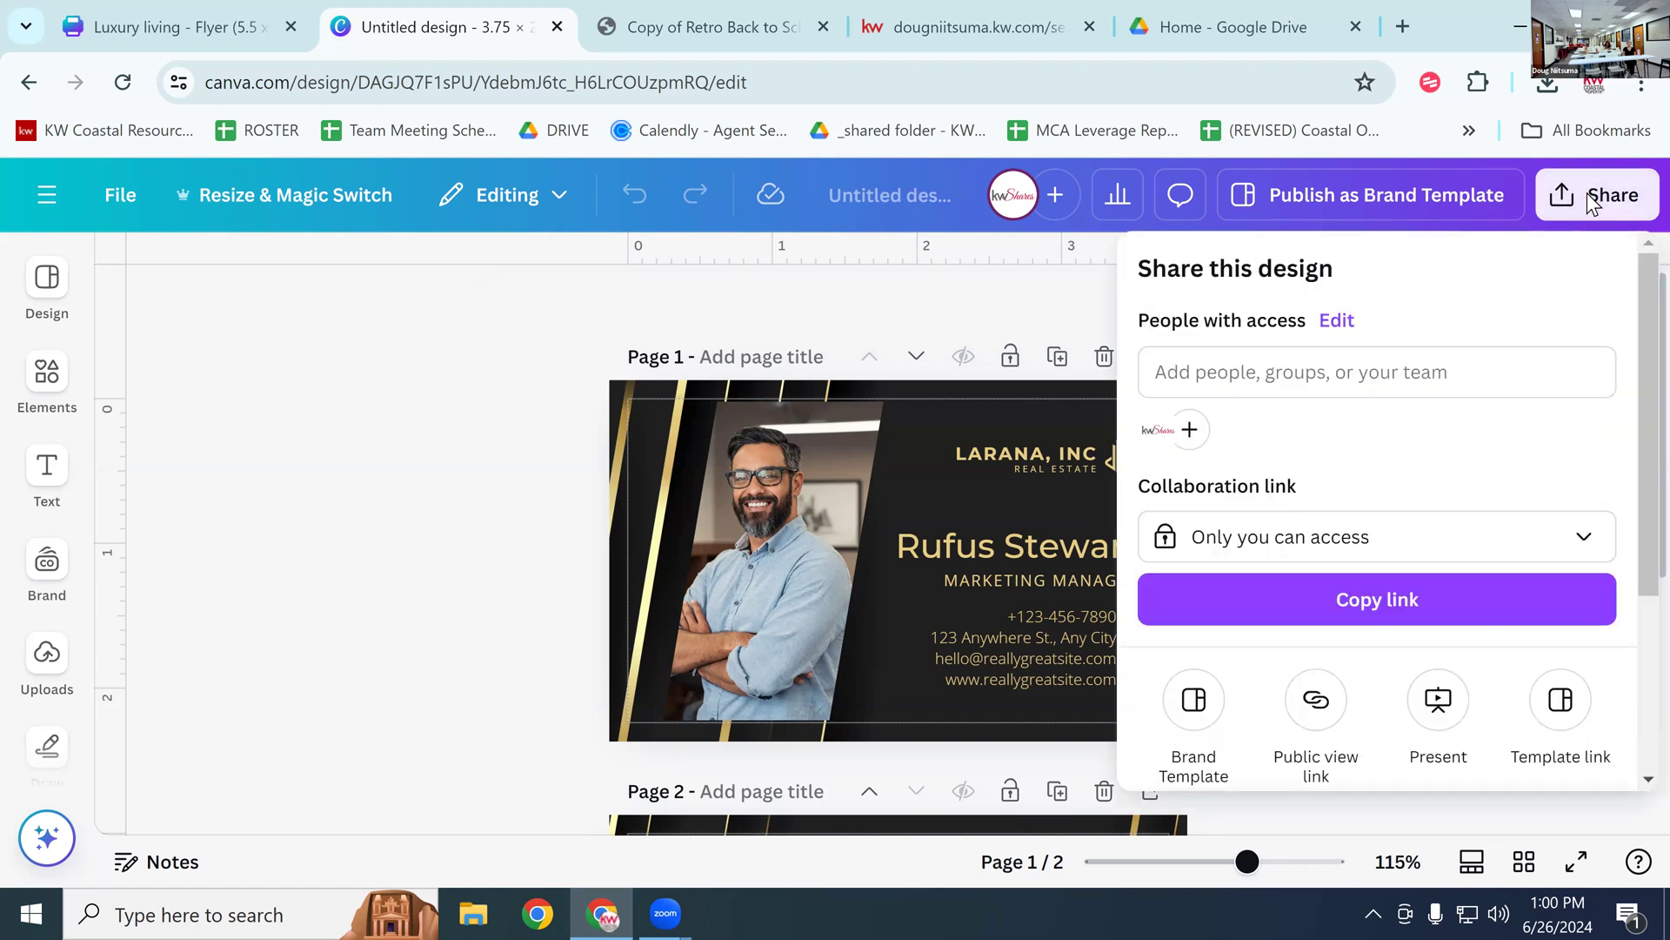
pyautogui.scroll(-3, 1429, 493)
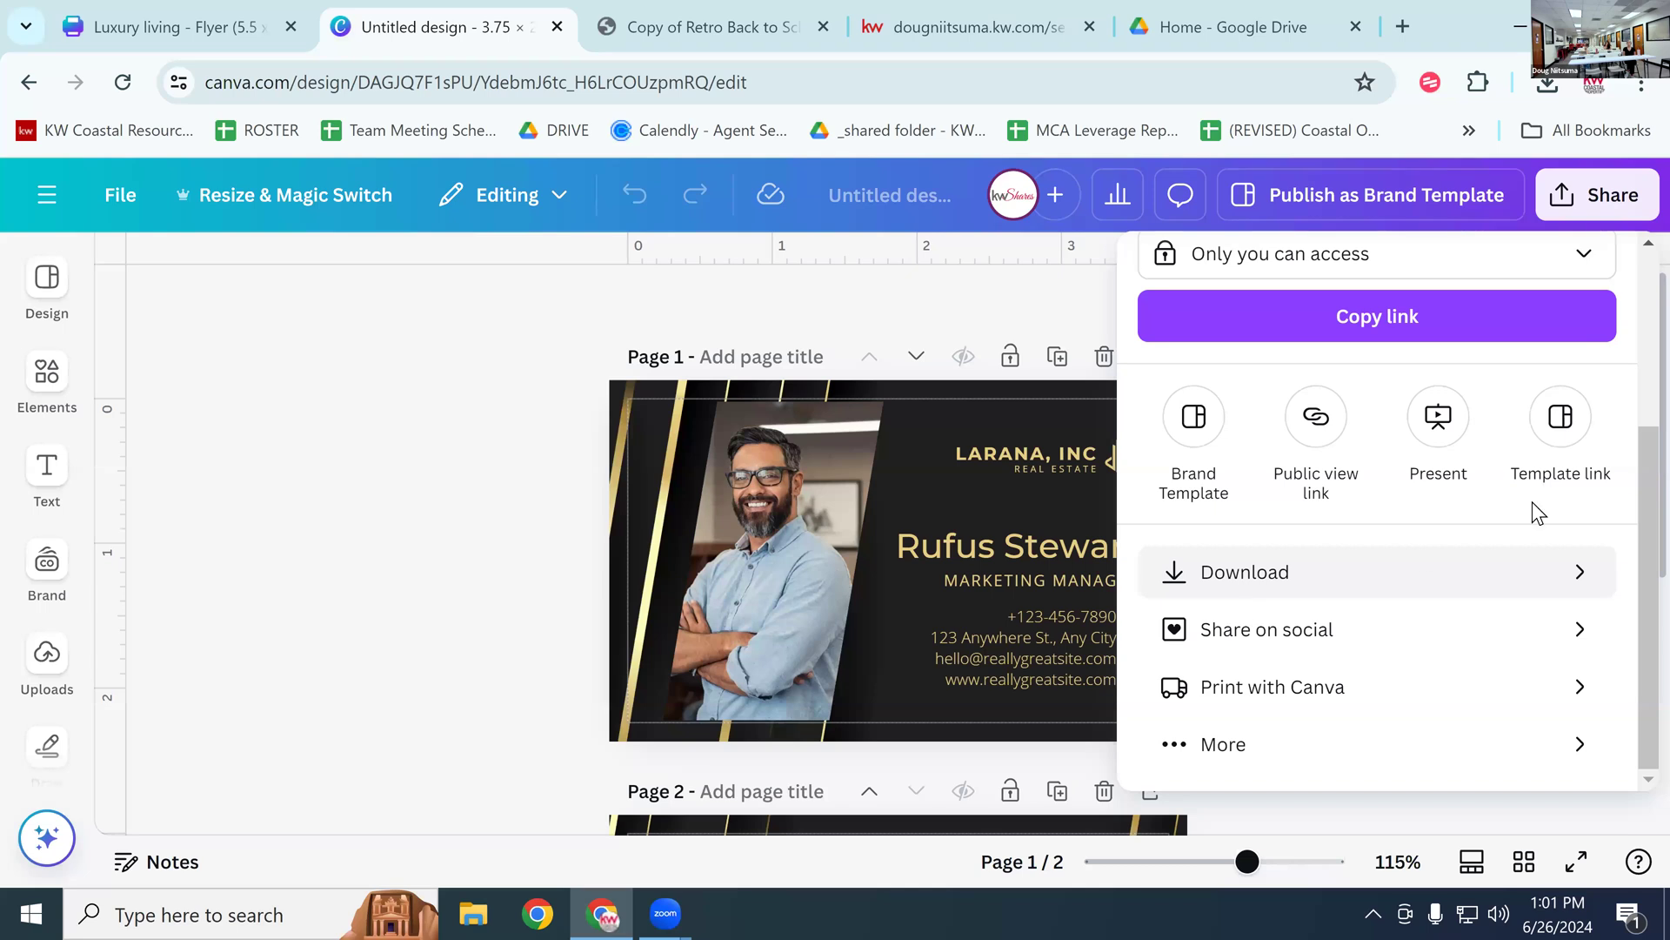
pyautogui.click(1329, 631)
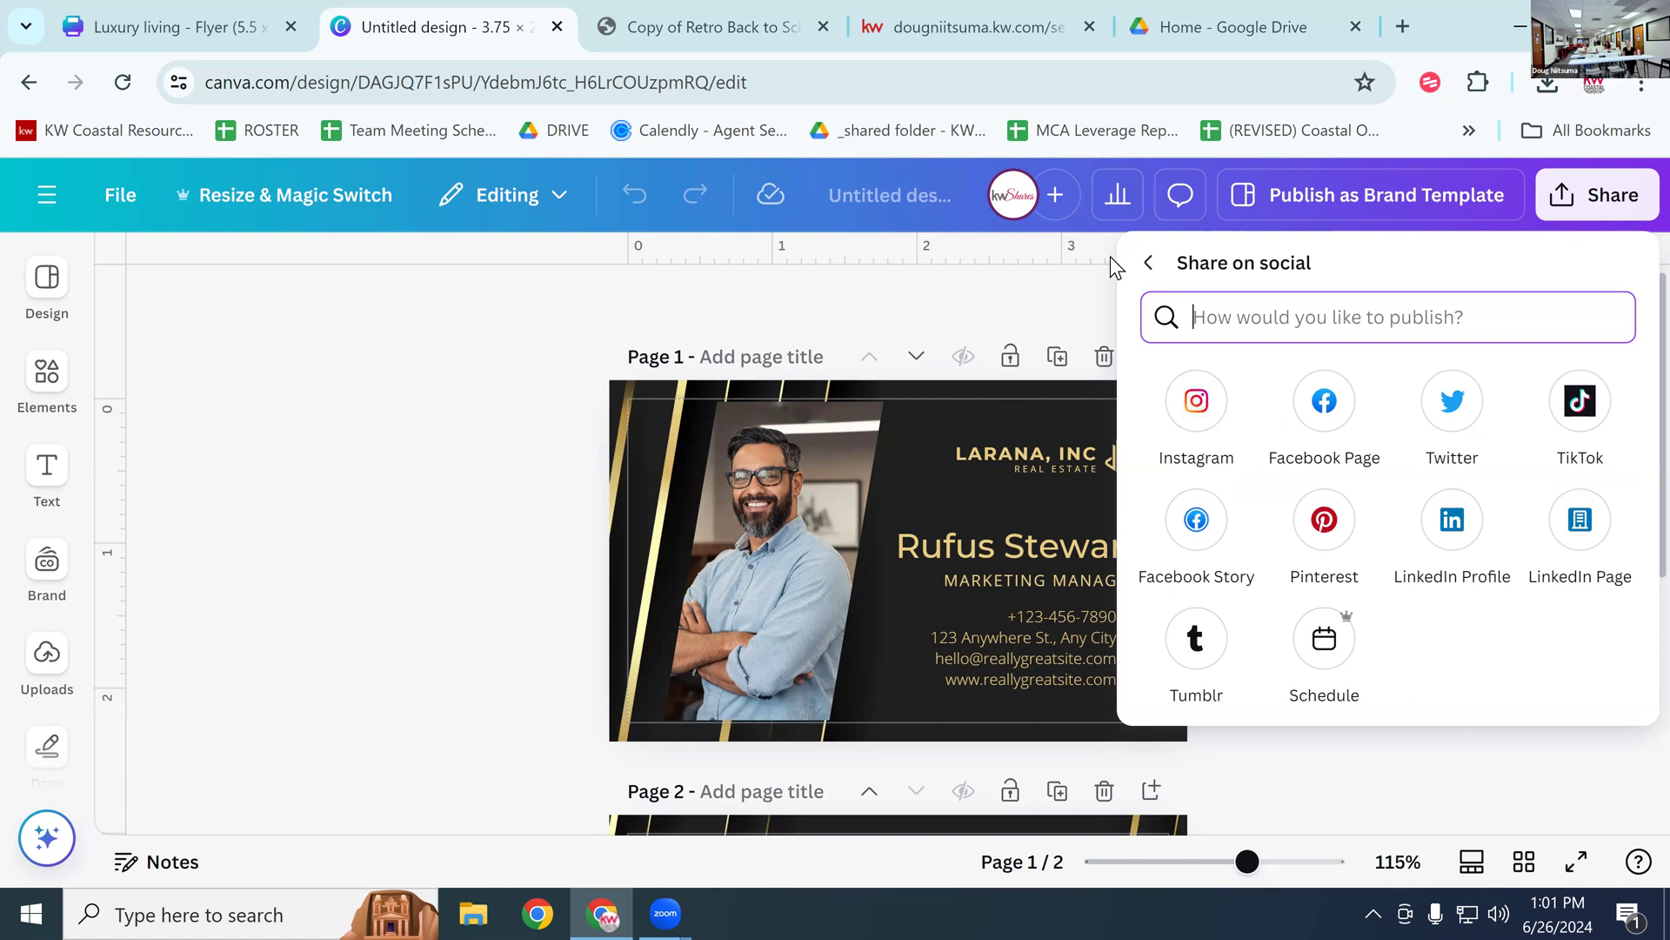
pyautogui.click(1148, 262)
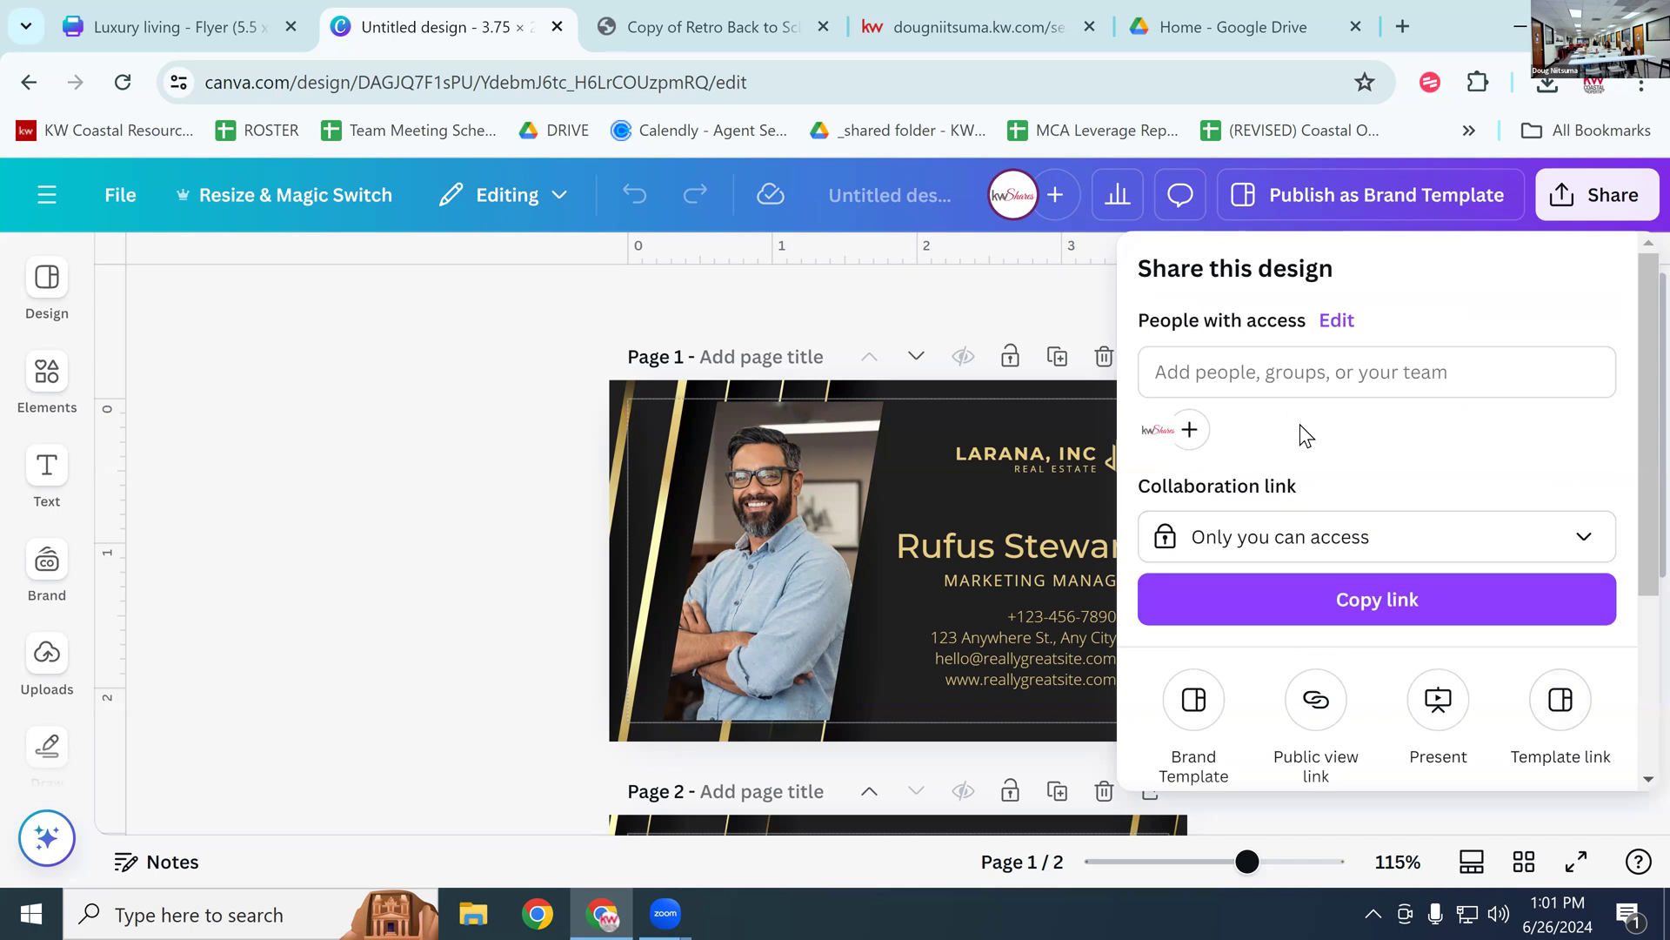
pyautogui.scroll(-3, 1299, 425)
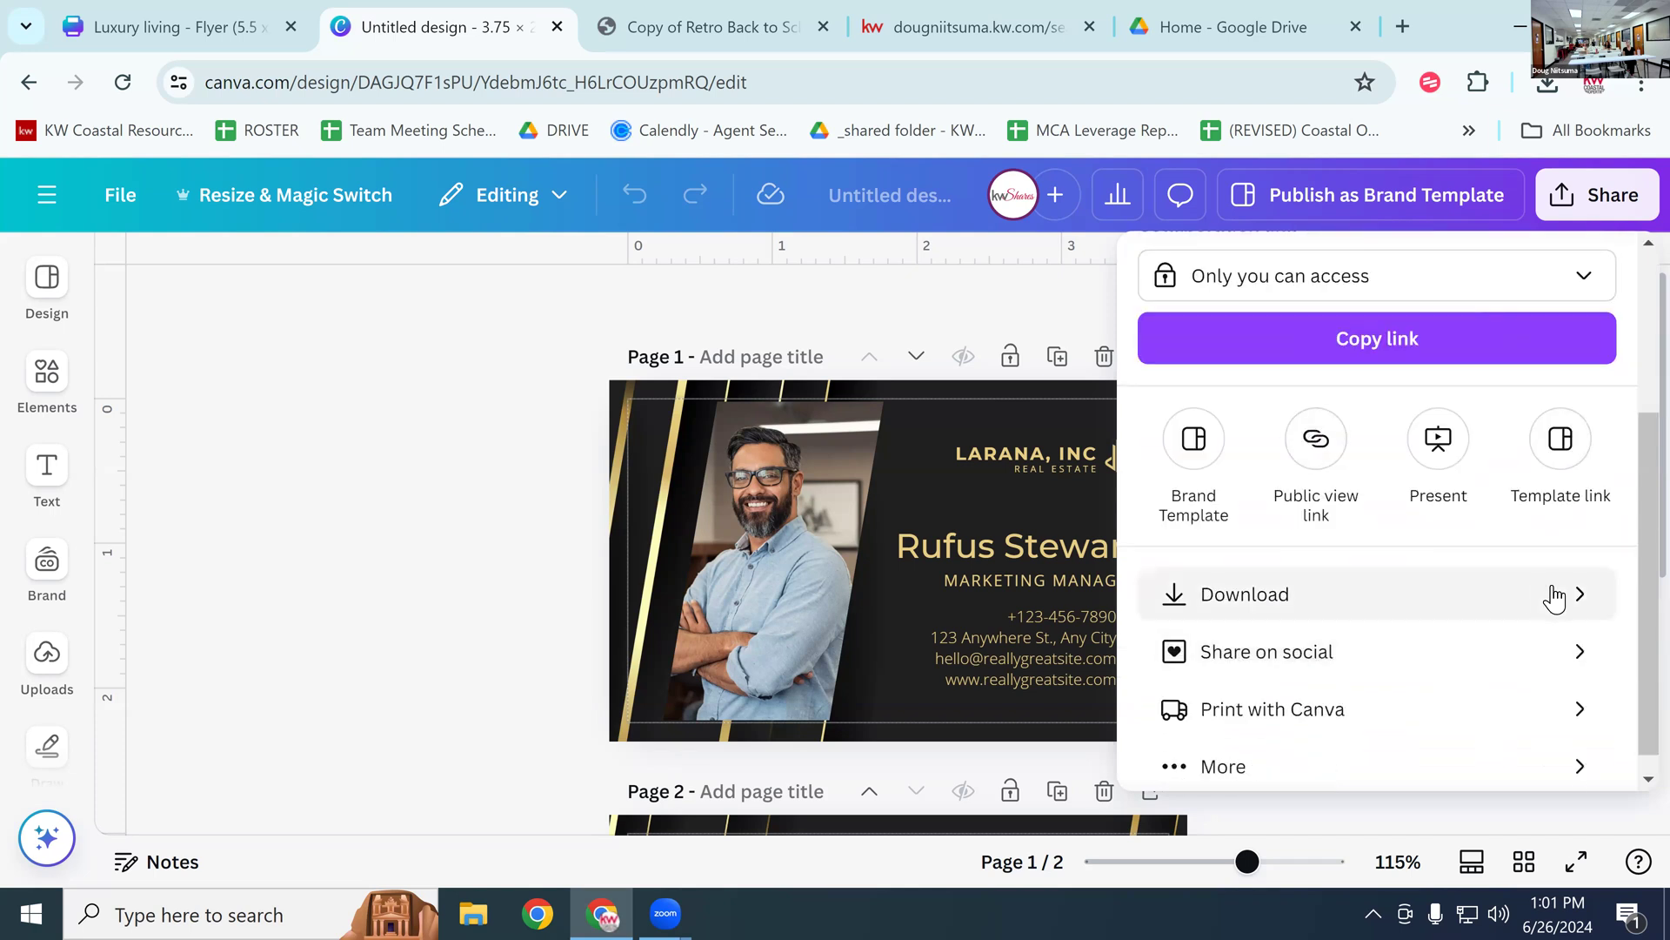
pyautogui.click(1583, 602)
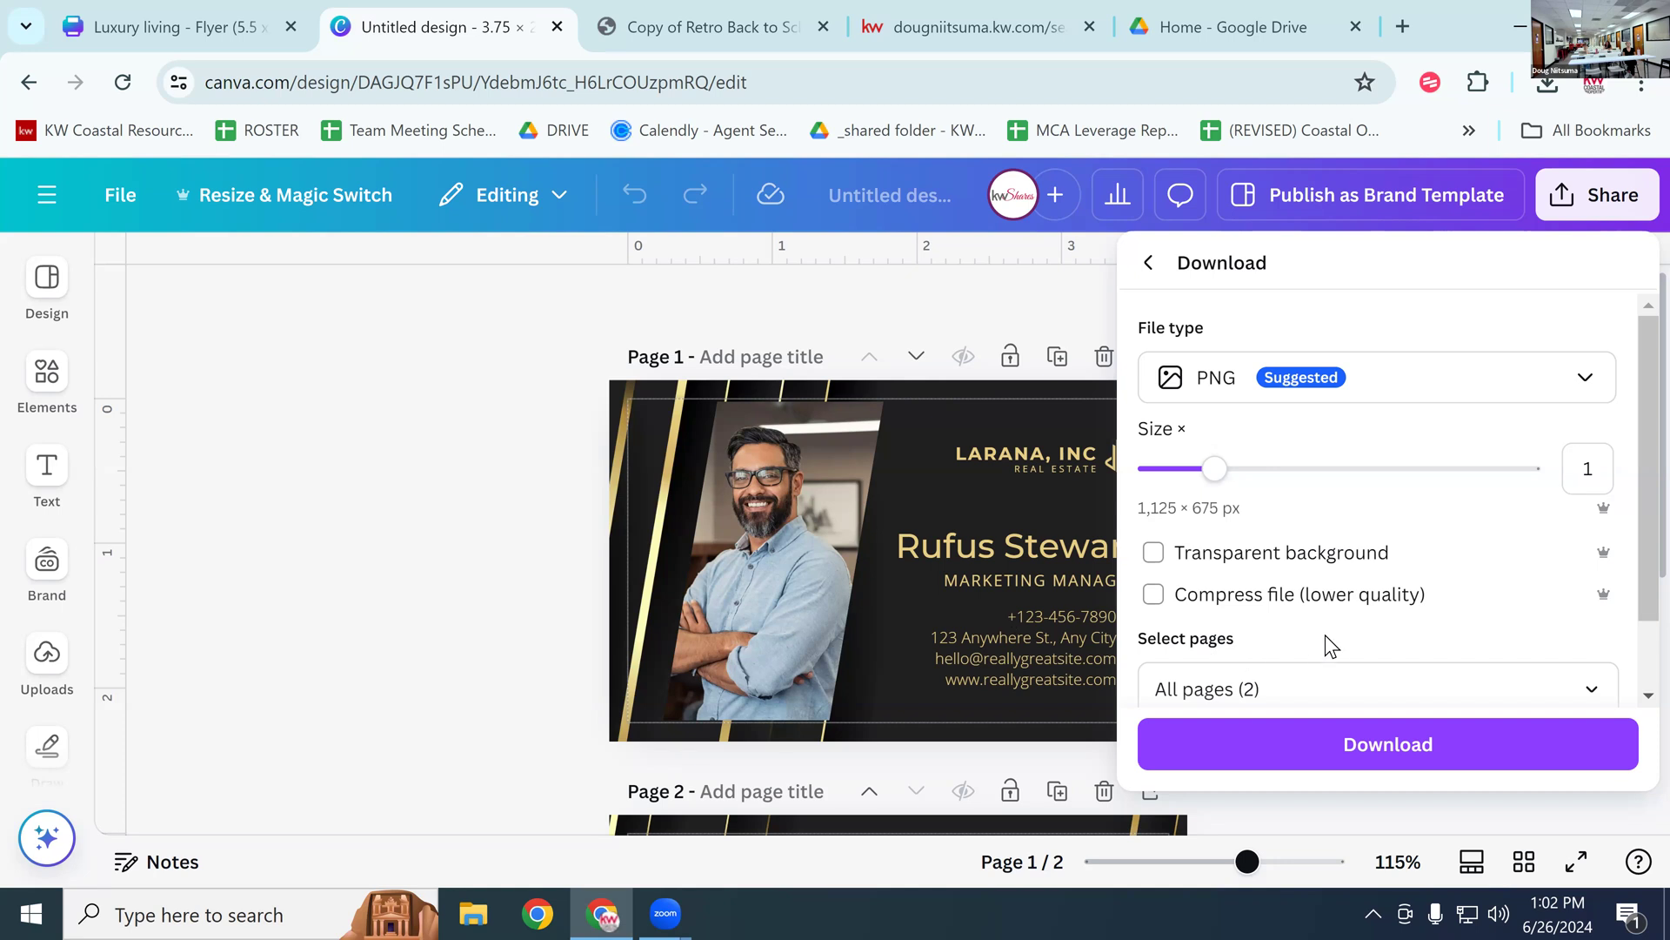
# Step: Show the file type options JPG, PNG, PDF Standard, PDF Print, SVG and MP4 Video
pyautogui.scroll(-1, 1361, 592)
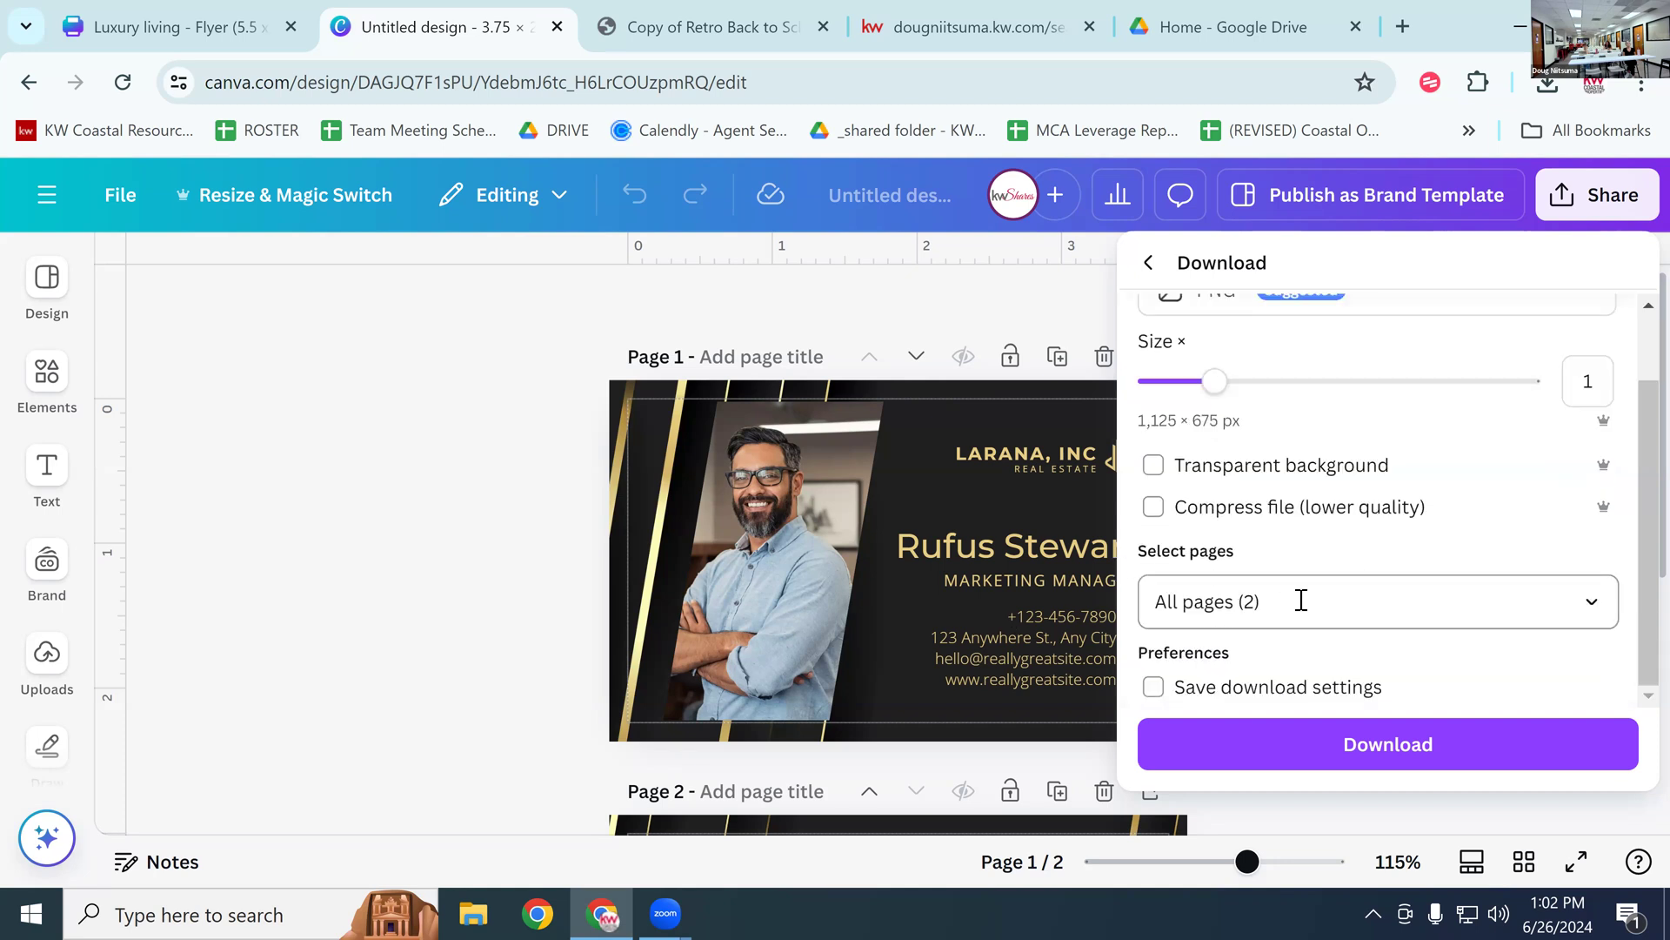
pyautogui.scroll(1, 1322, 605)
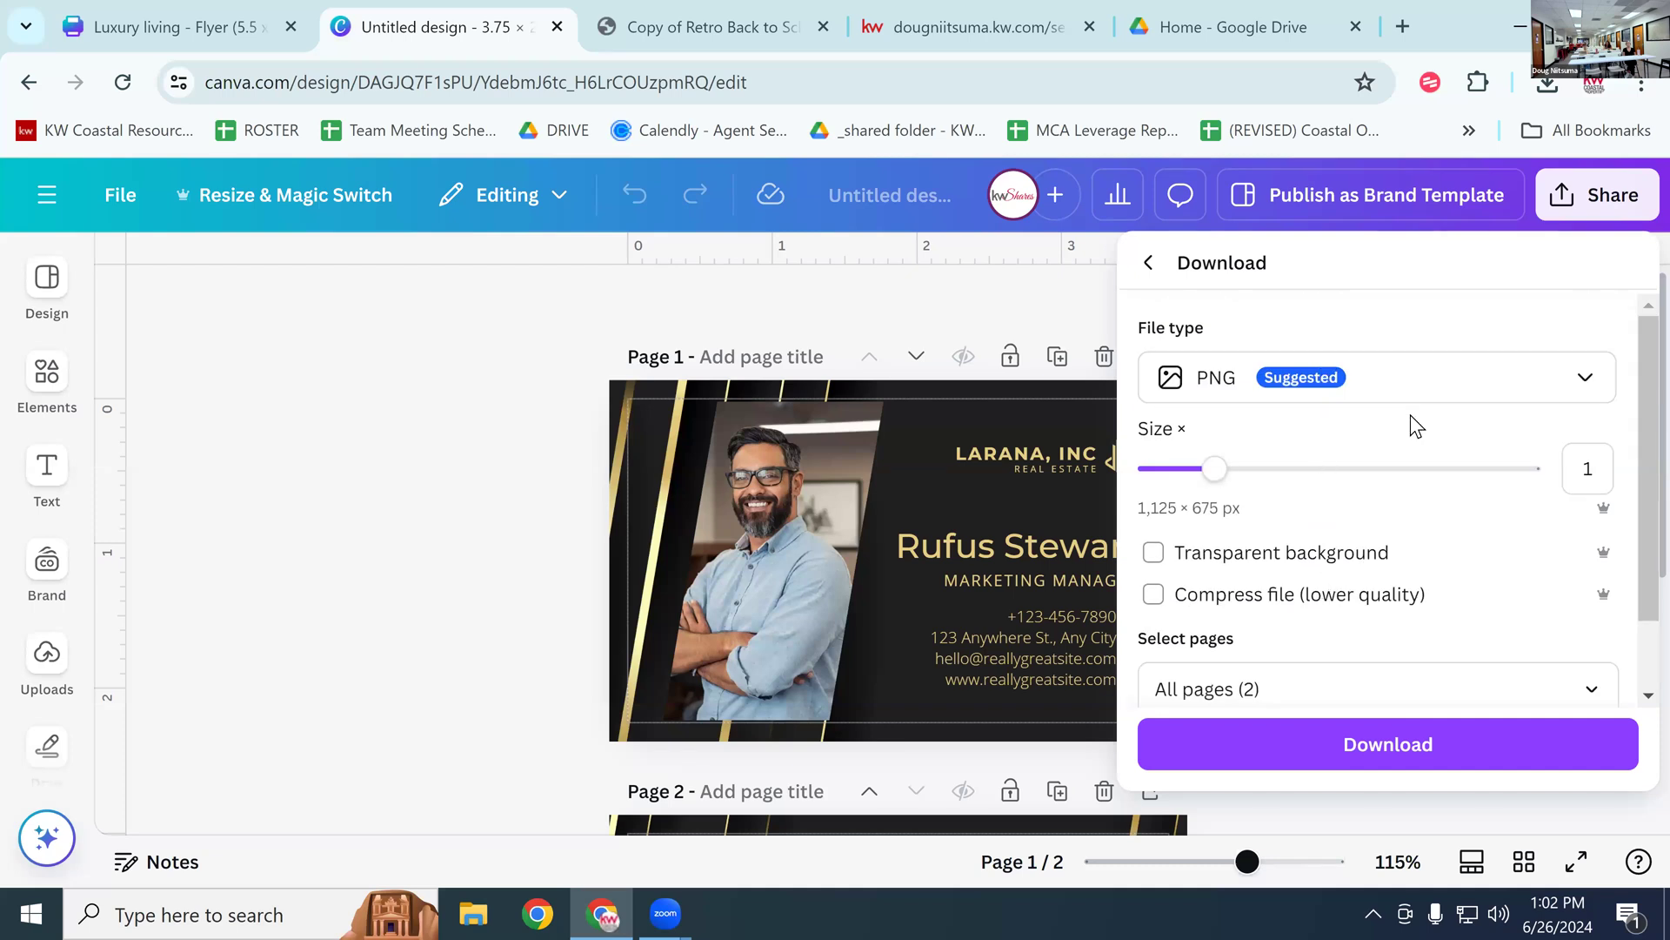
pyautogui.click(1398, 393)
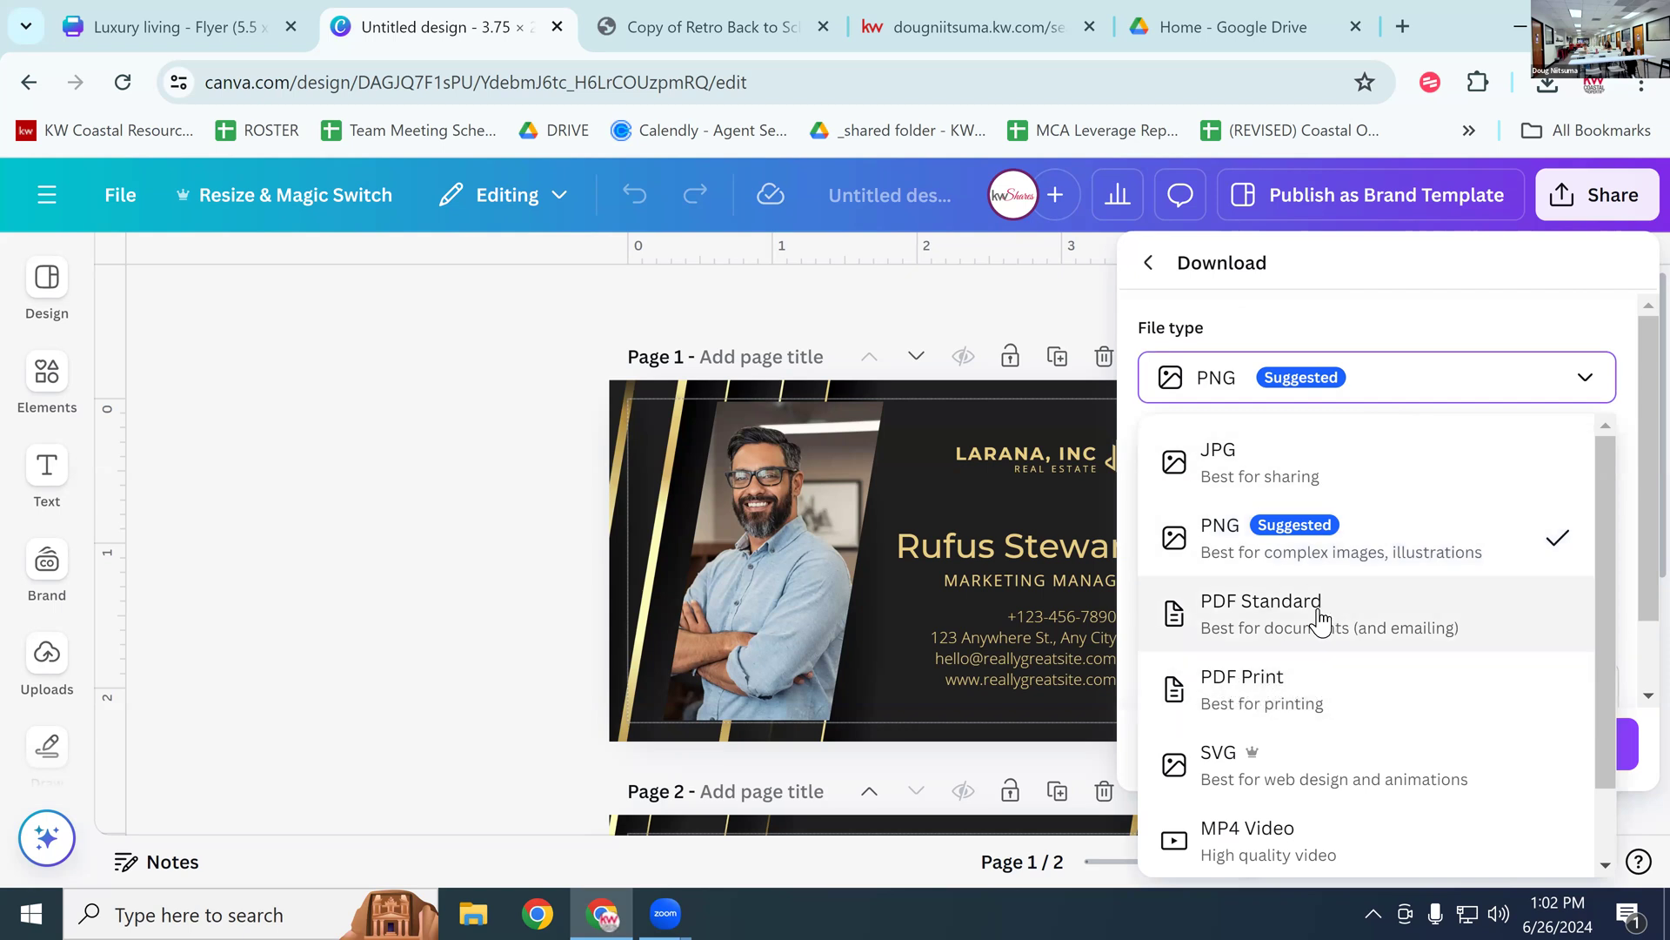
# Step: Choose PDF Print as the file type and reveal the RGB and CMYK colour profile options
pyautogui.click(1249, 696)
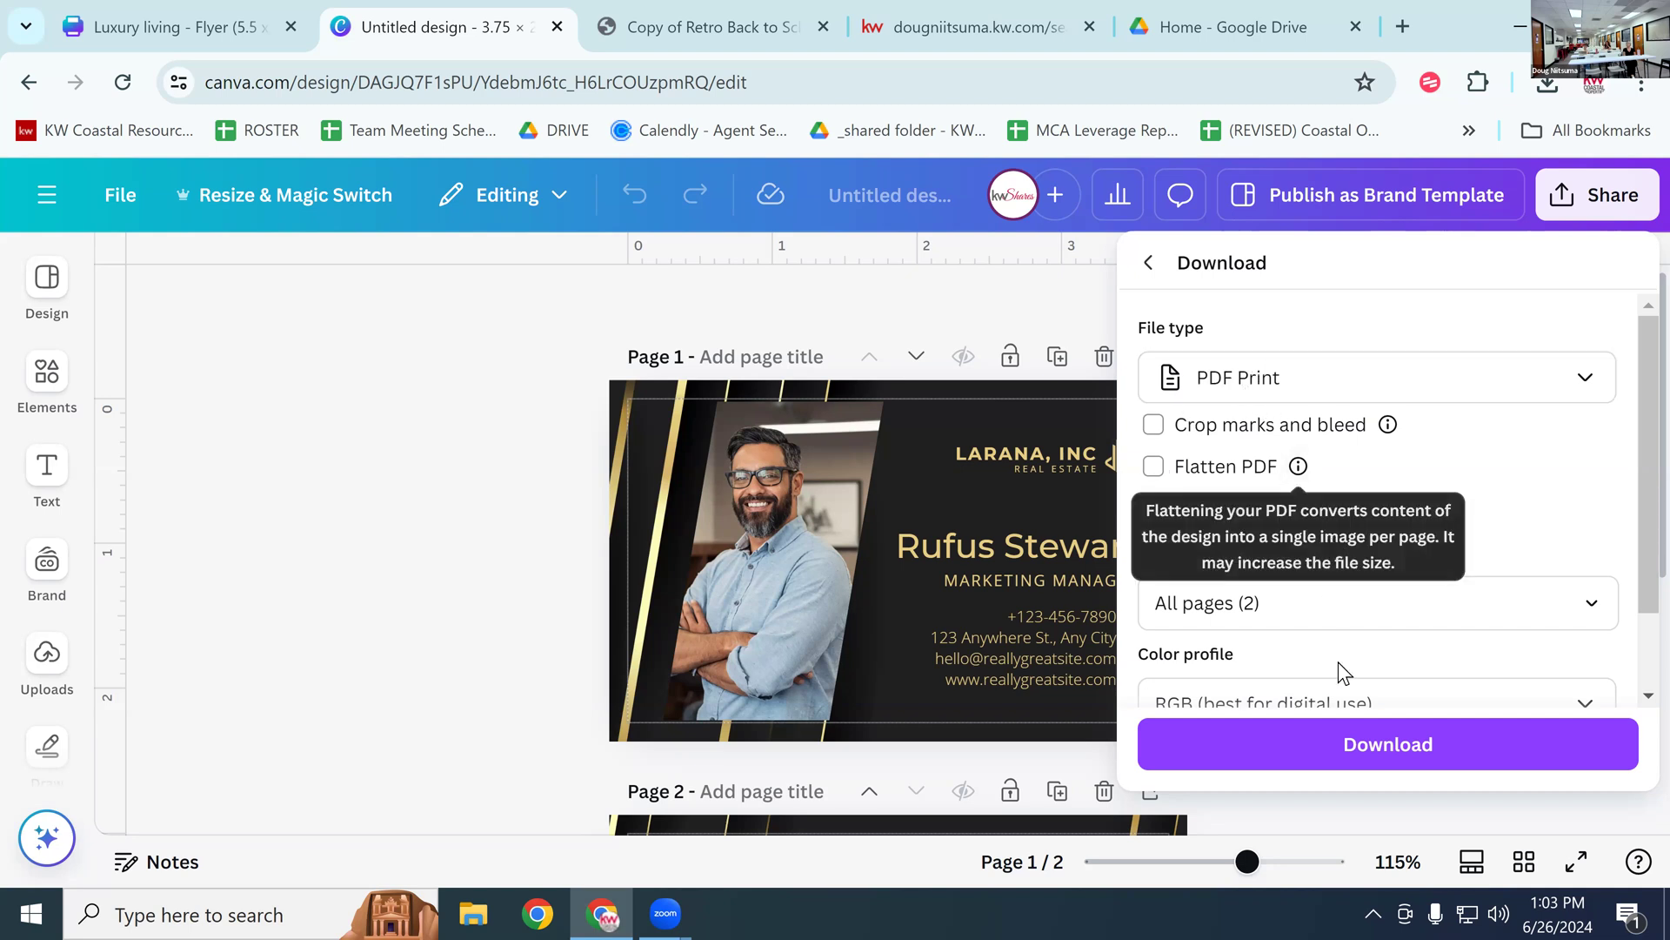
pyautogui.scroll(-2, 1631, 609)
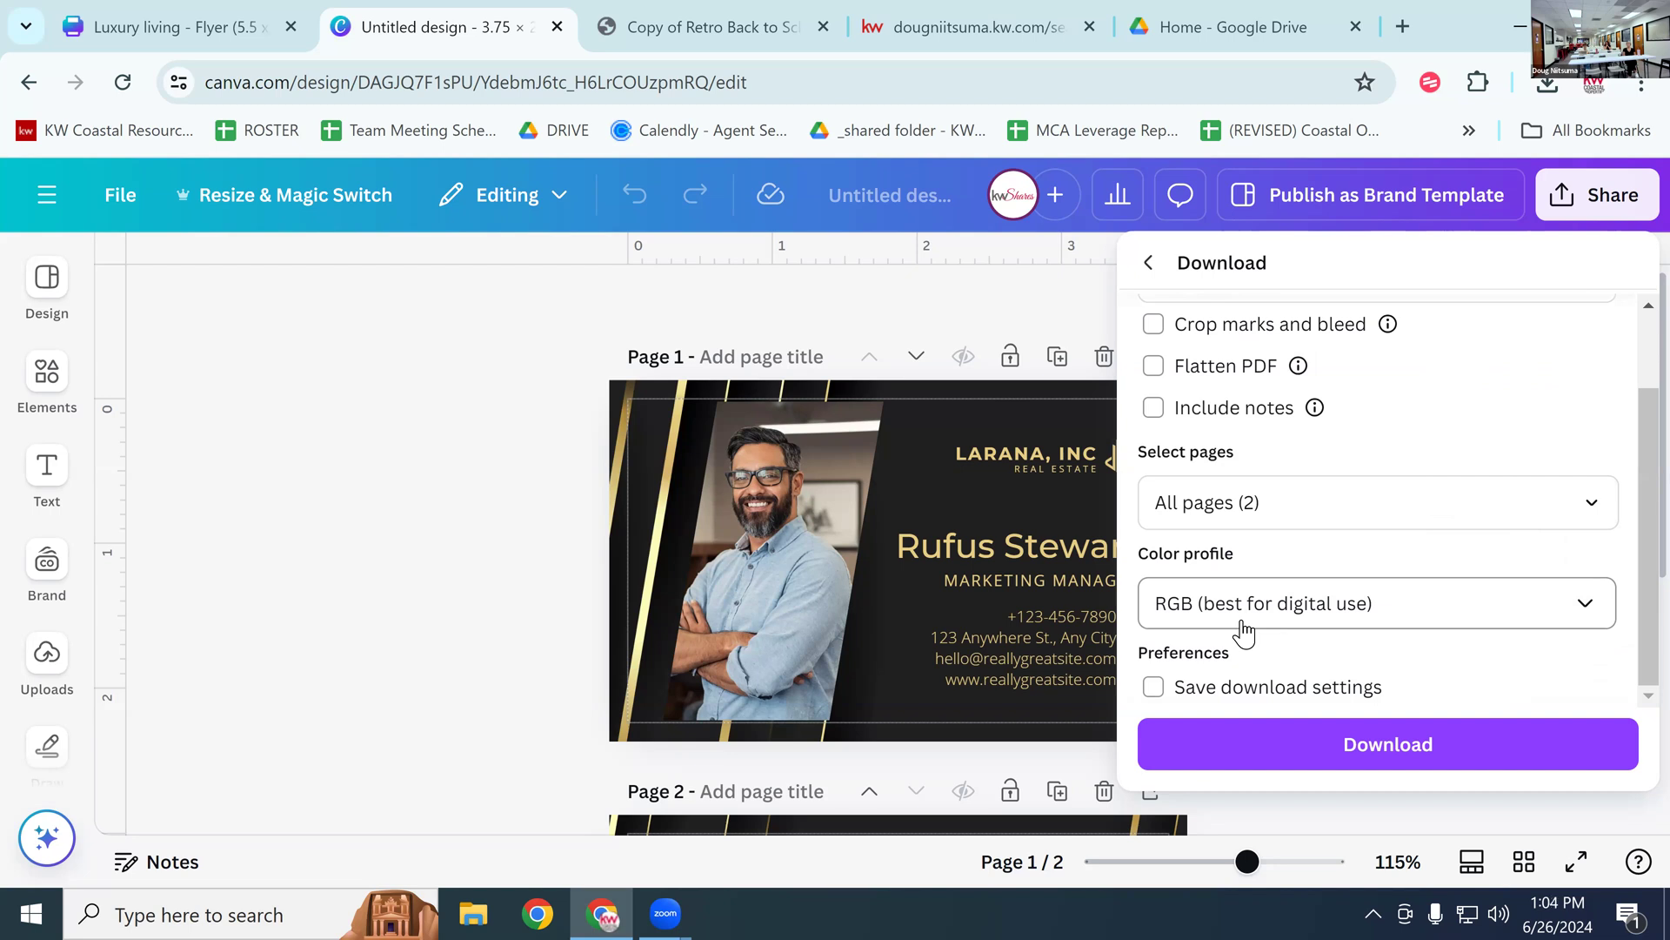
pyautogui.click(1290, 615)
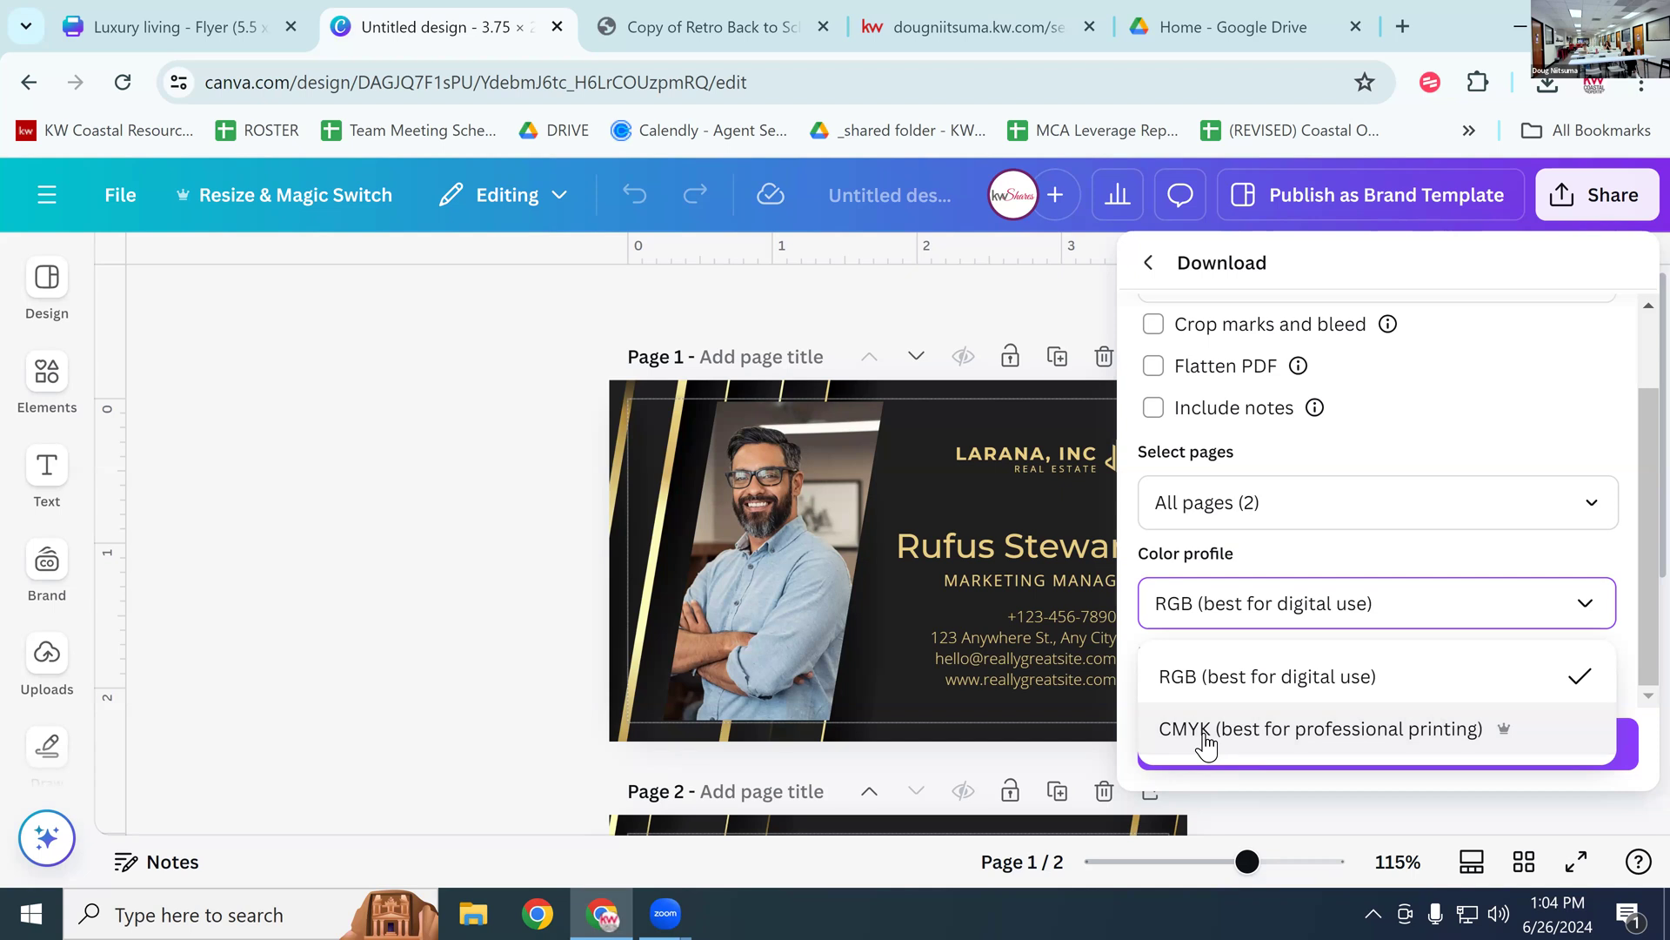
# Step: Pick CMYK as the colour profile, then close the Download and Share panels to show the card
pyautogui.click(1236, 729)
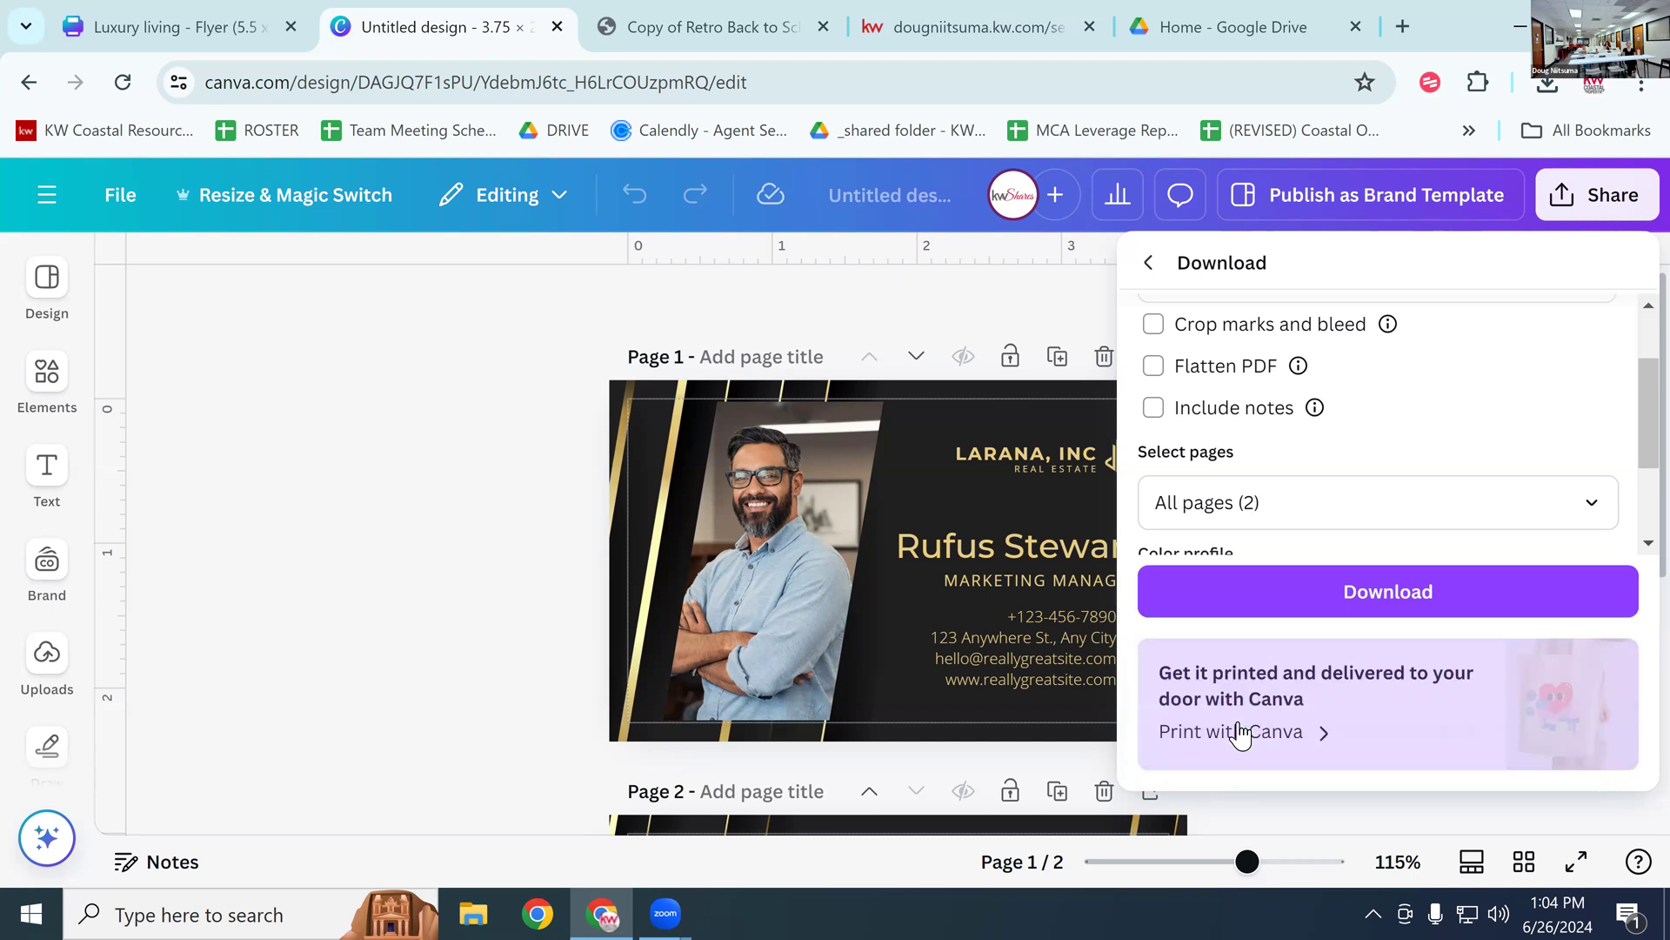
pyautogui.scroll(-3, 1410, 489)
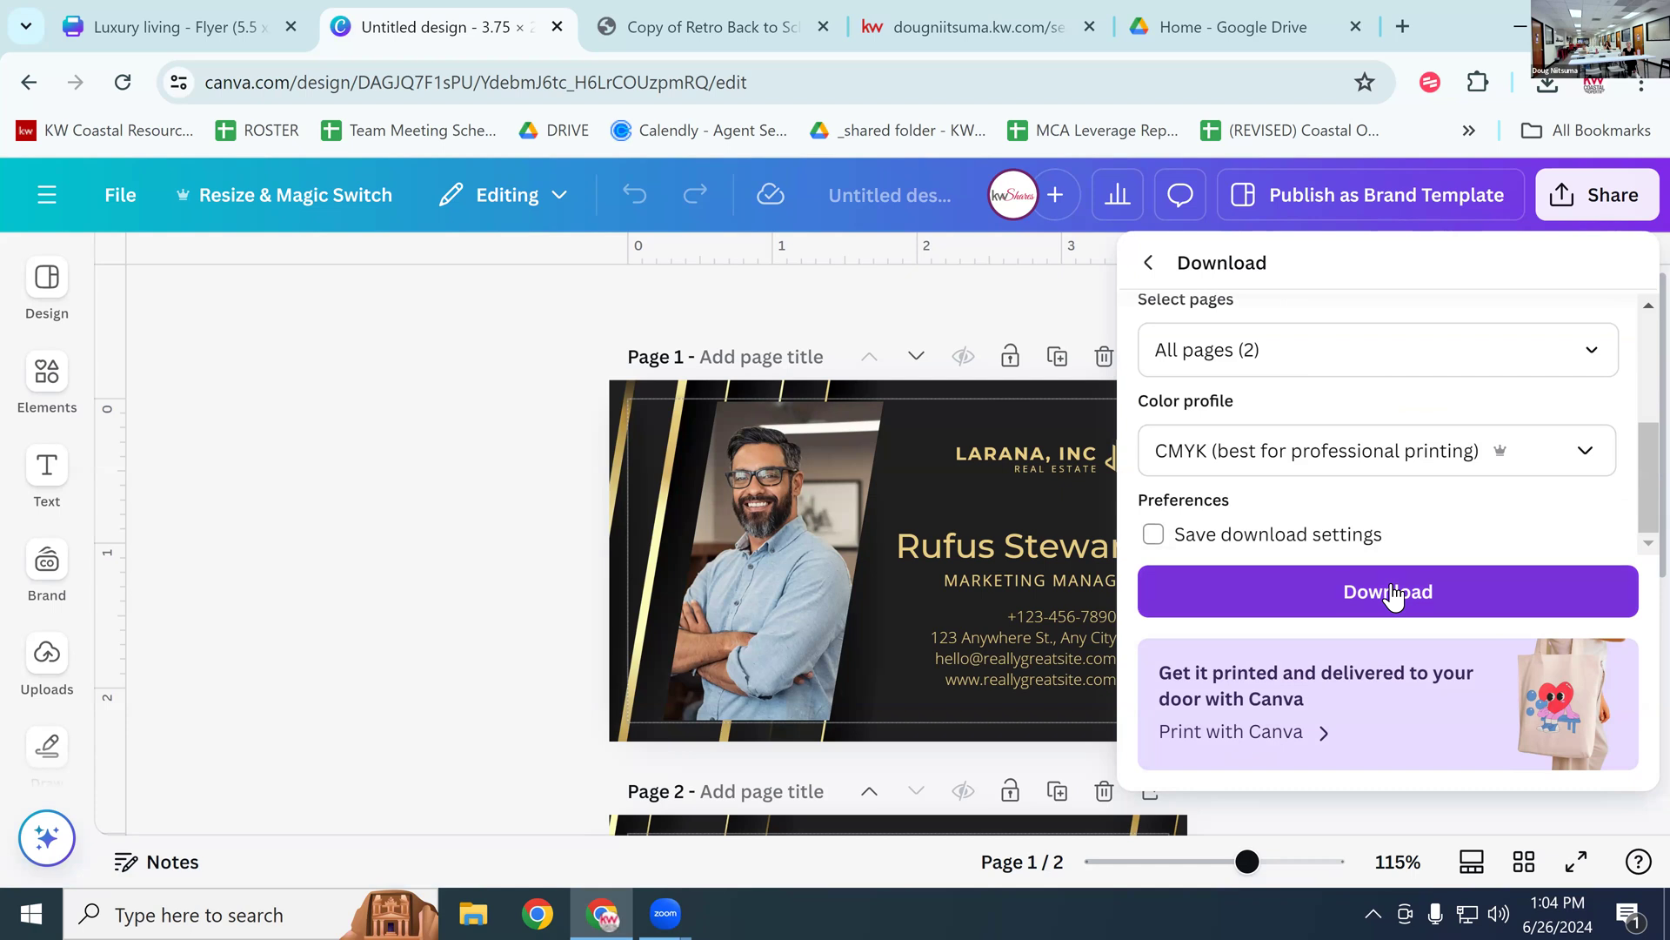
pyautogui.scroll(3, 1366, 339)
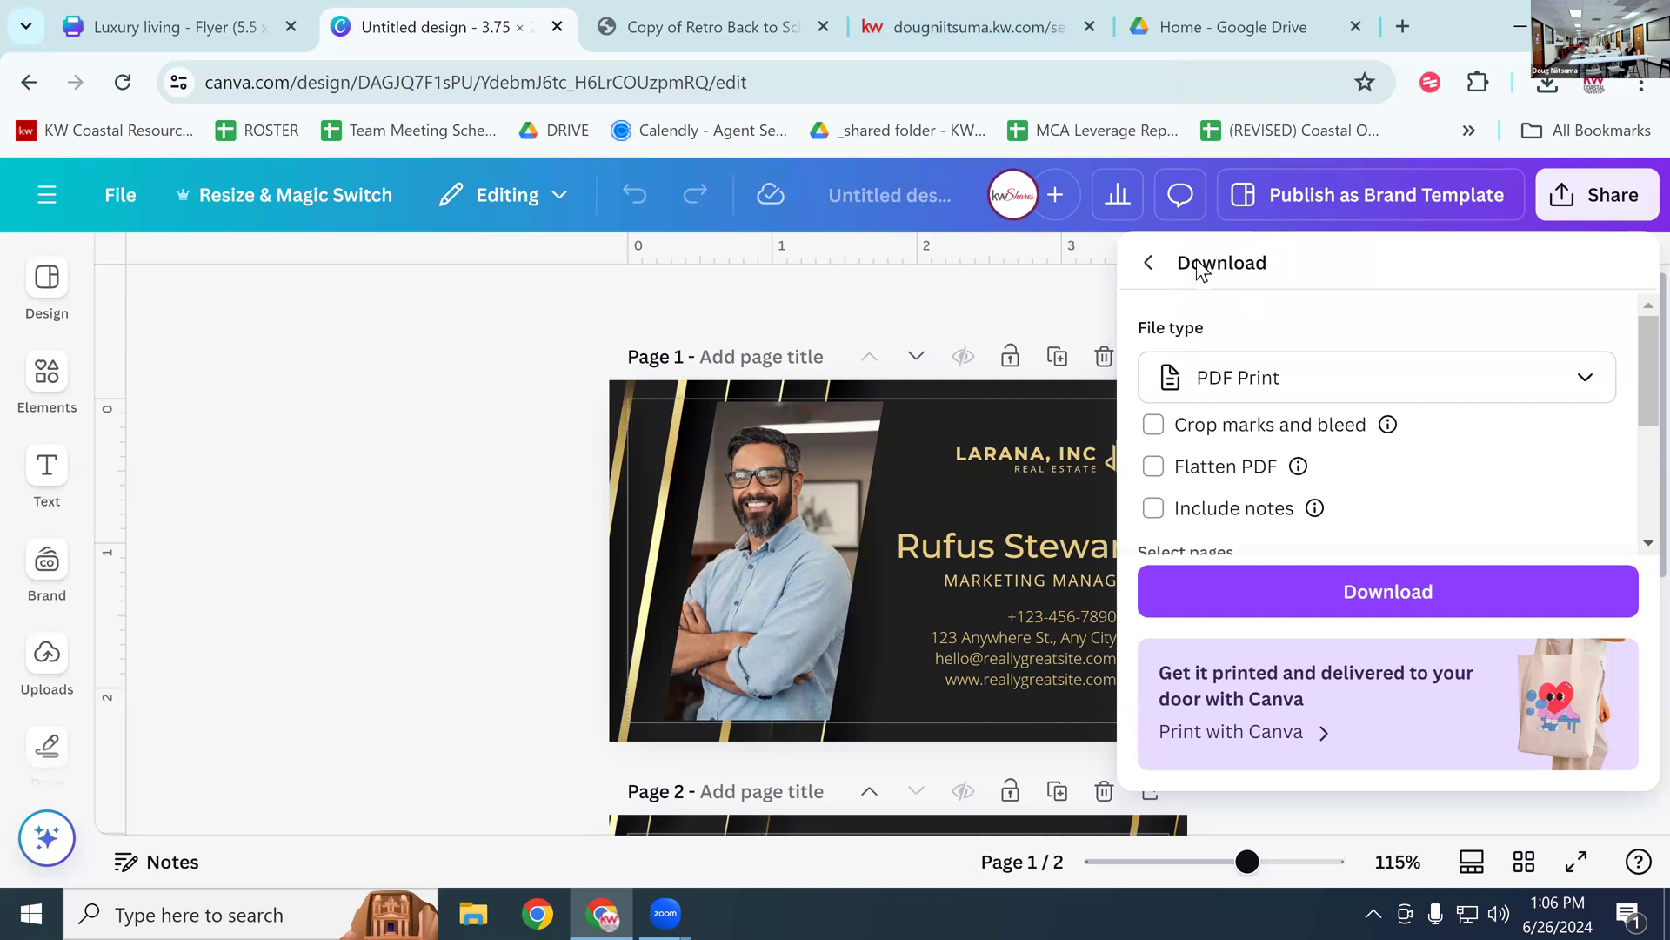
pyautogui.click(1146, 264)
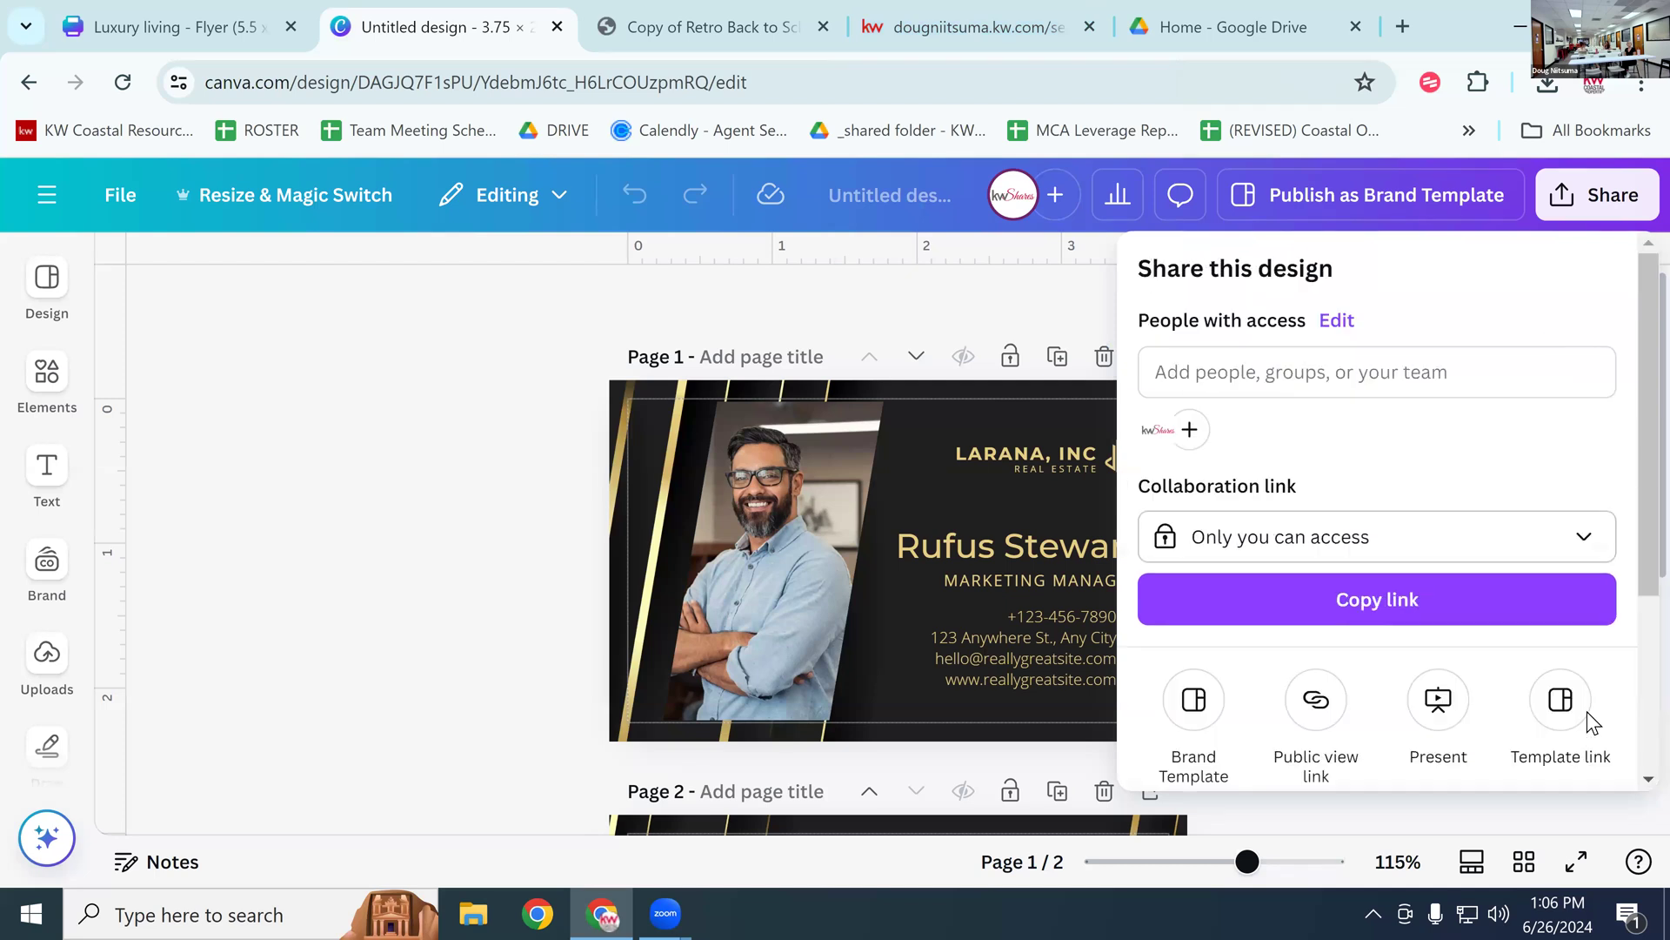
pyautogui.click(498, 324)
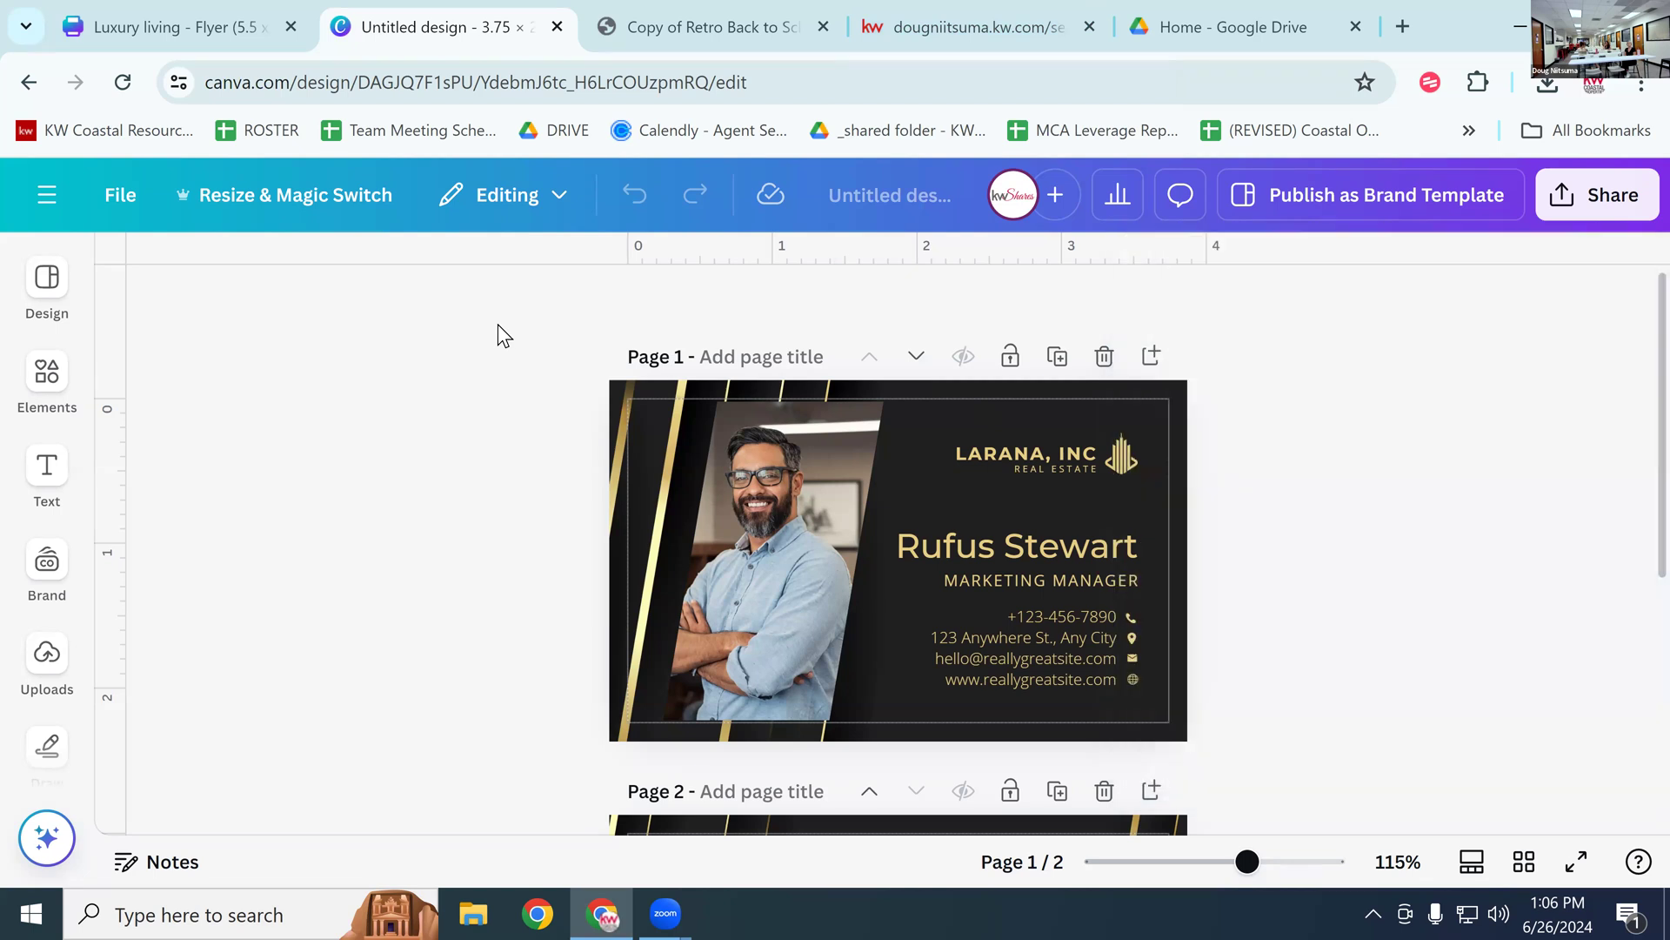